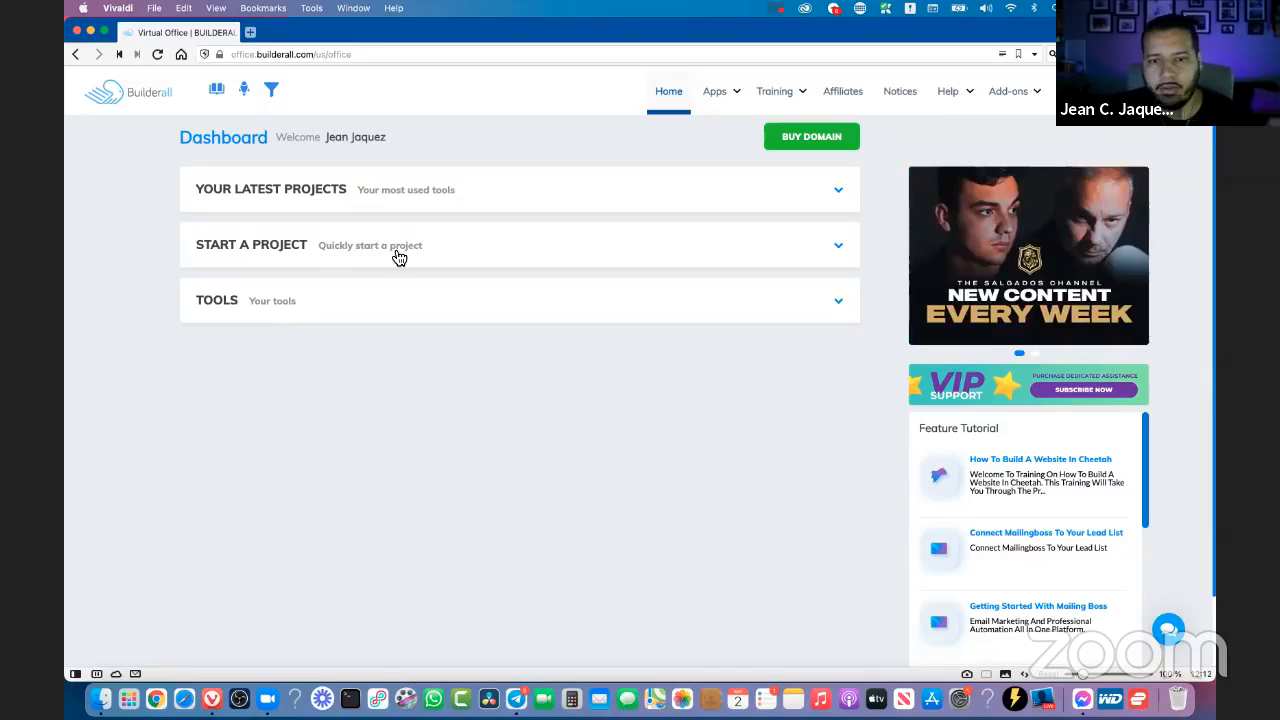
- Create a webinar project from the dashboard's quick-start options and begin its setup wizard
click(399, 258)
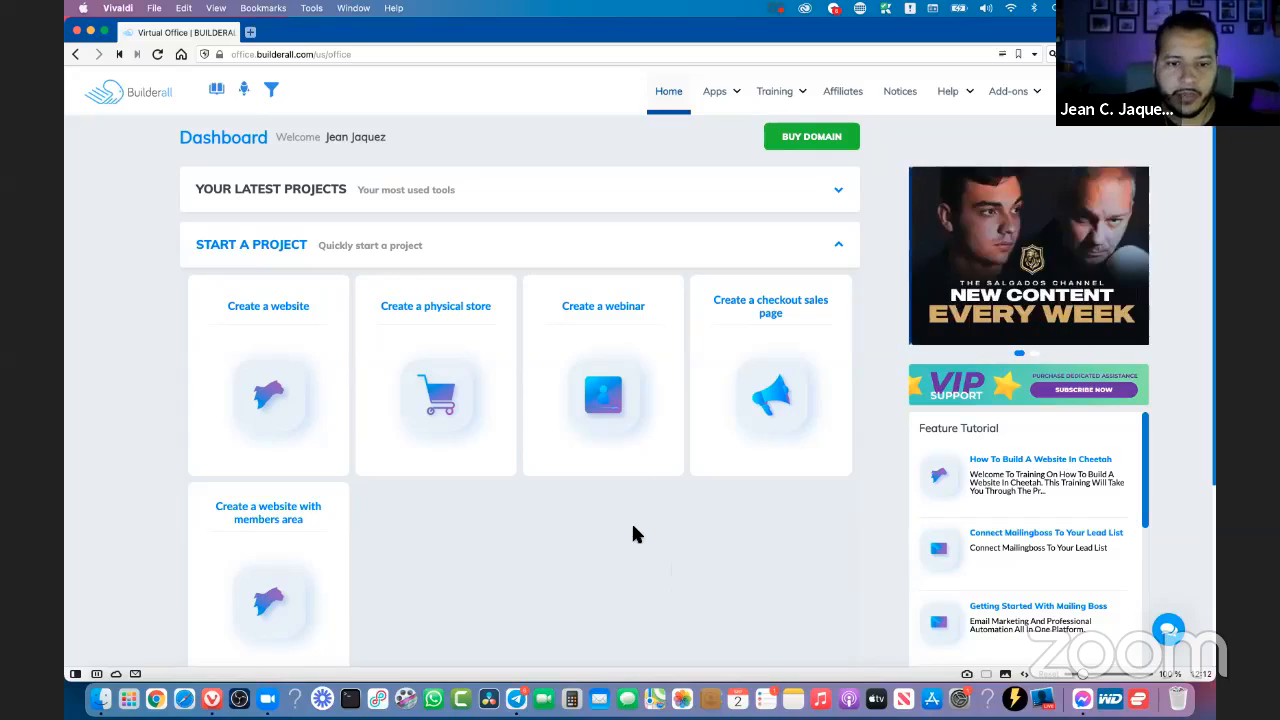
scroll(631, 521, down, 1)
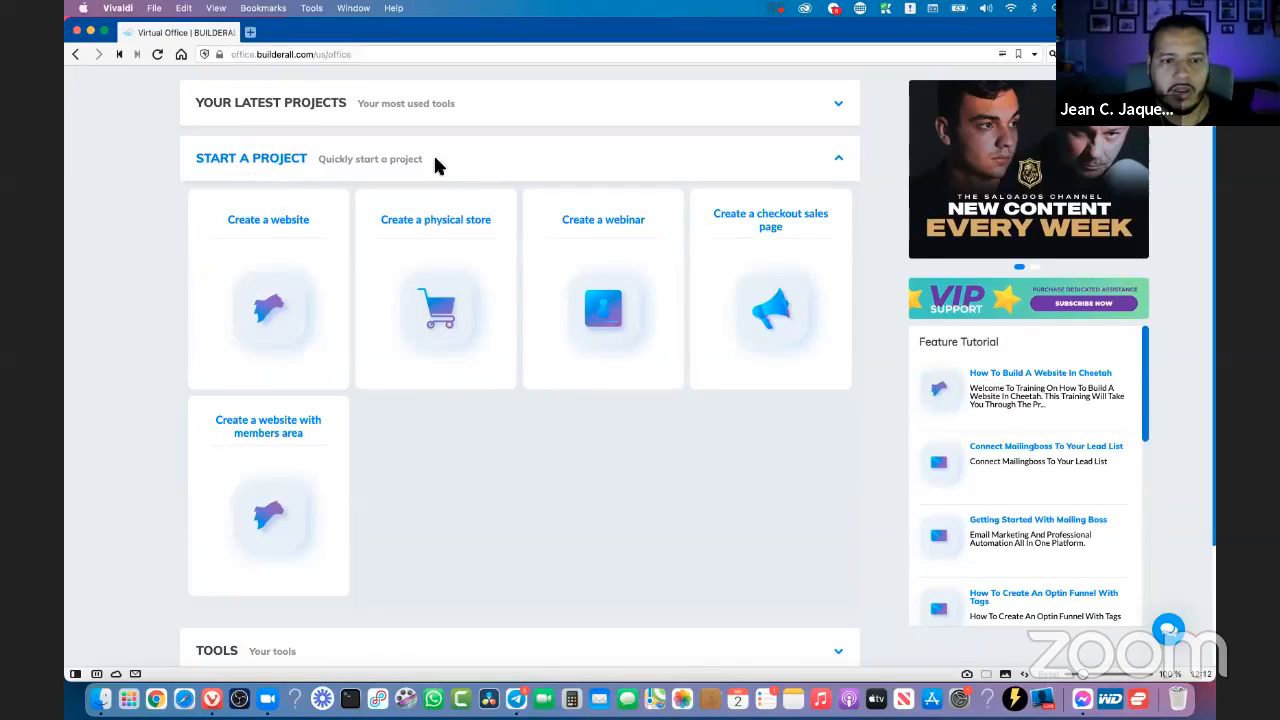
click(611, 322)
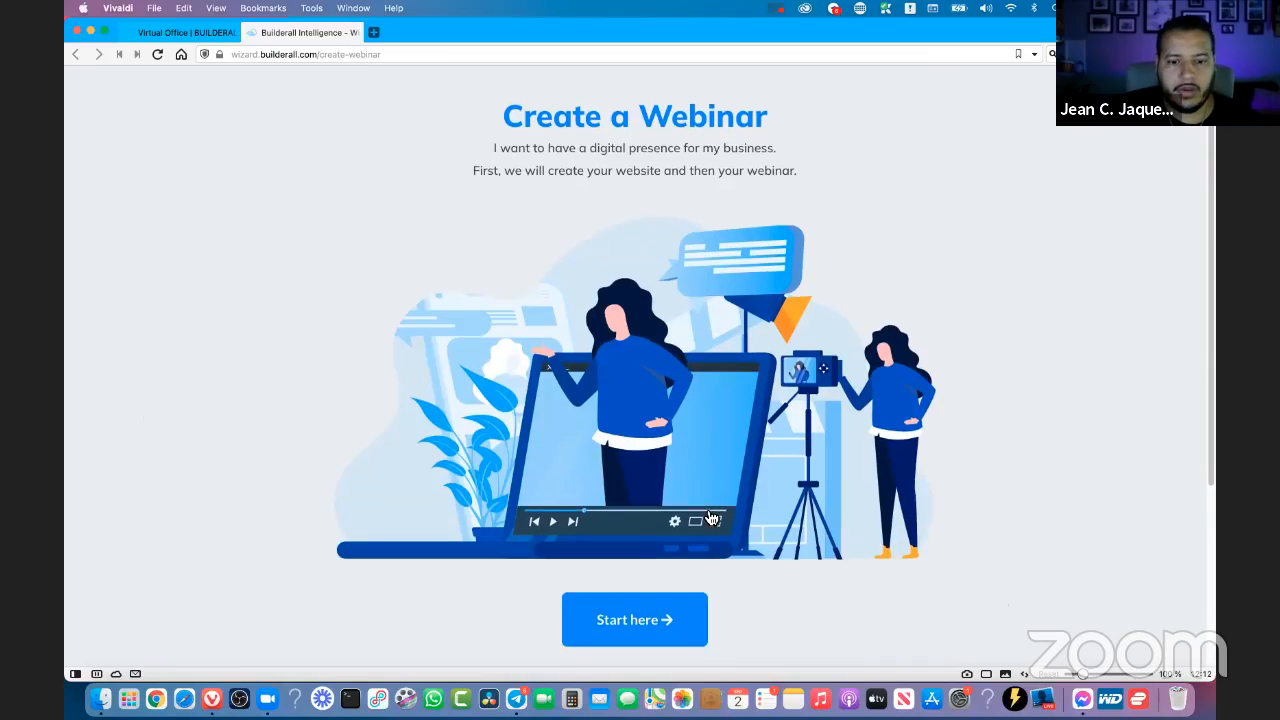
click(639, 600)
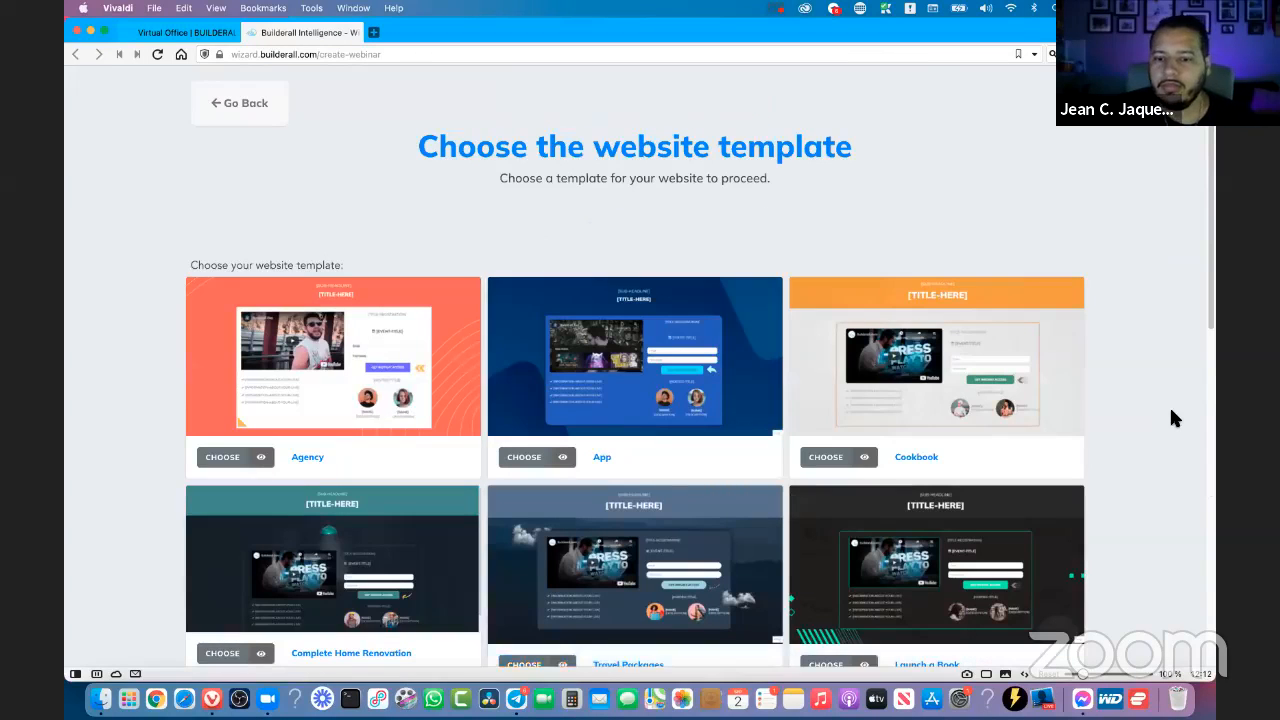
- Browse the website templates and preview the Launch a Book registration page, closing the preview when done
scroll(1171, 411, down, 5)
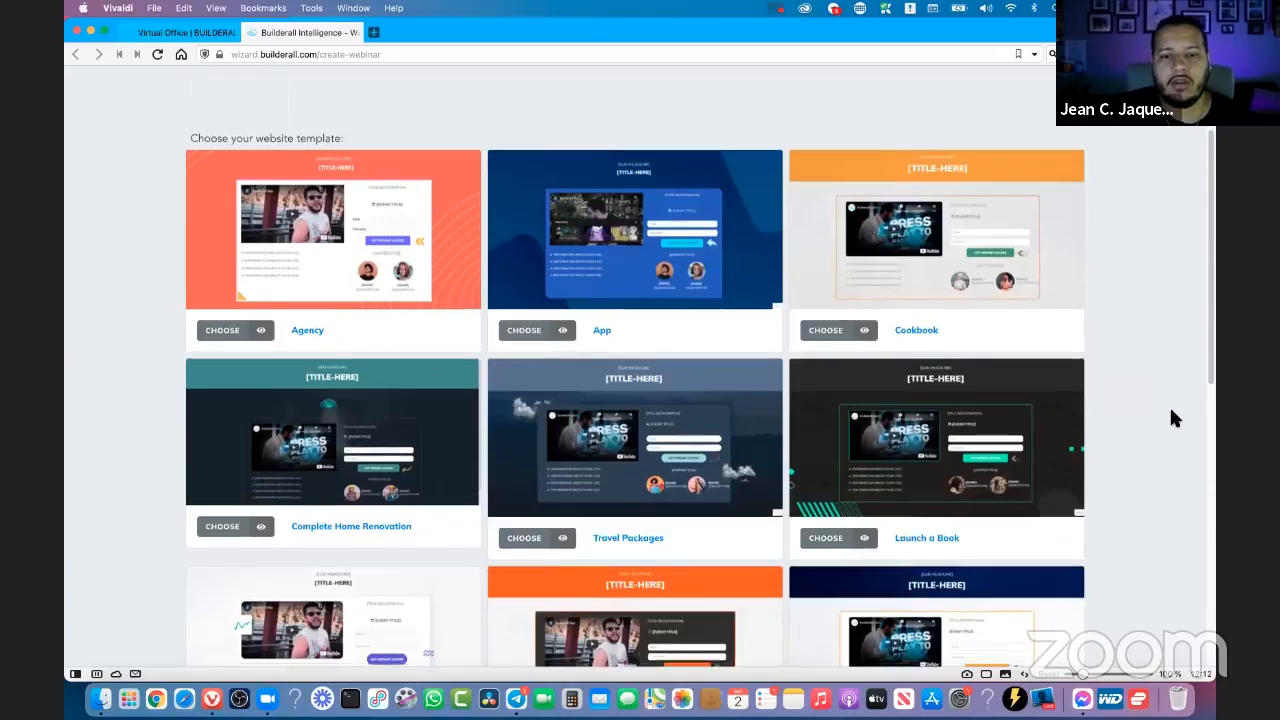
scroll(1153, 417, down, 4)
scroll(837, 434, up, 8)
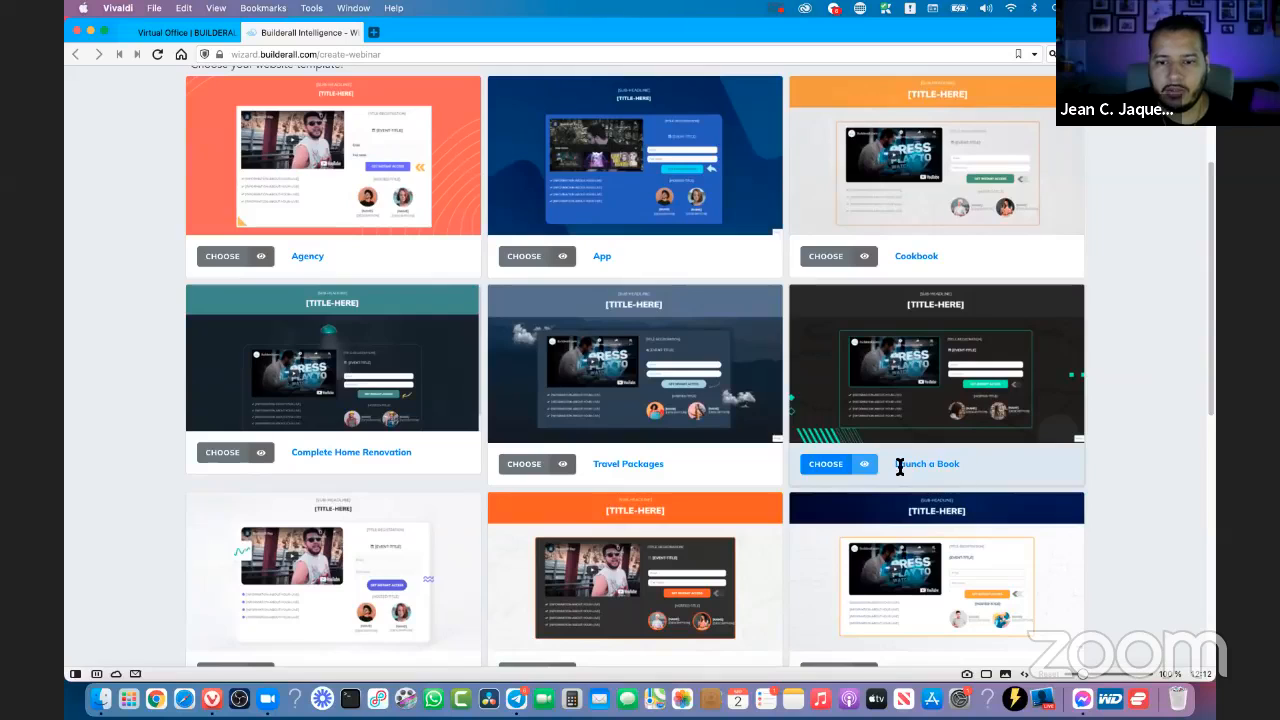
triple_click(900, 467)
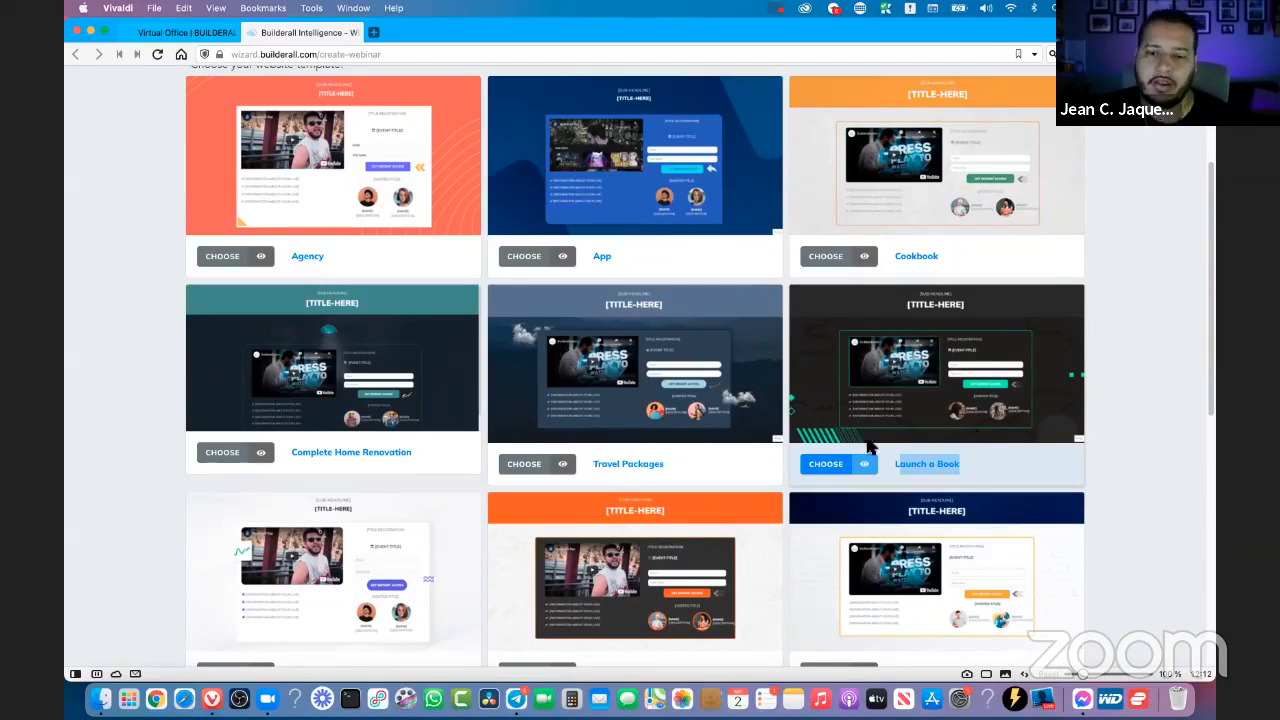
click(1105, 355)
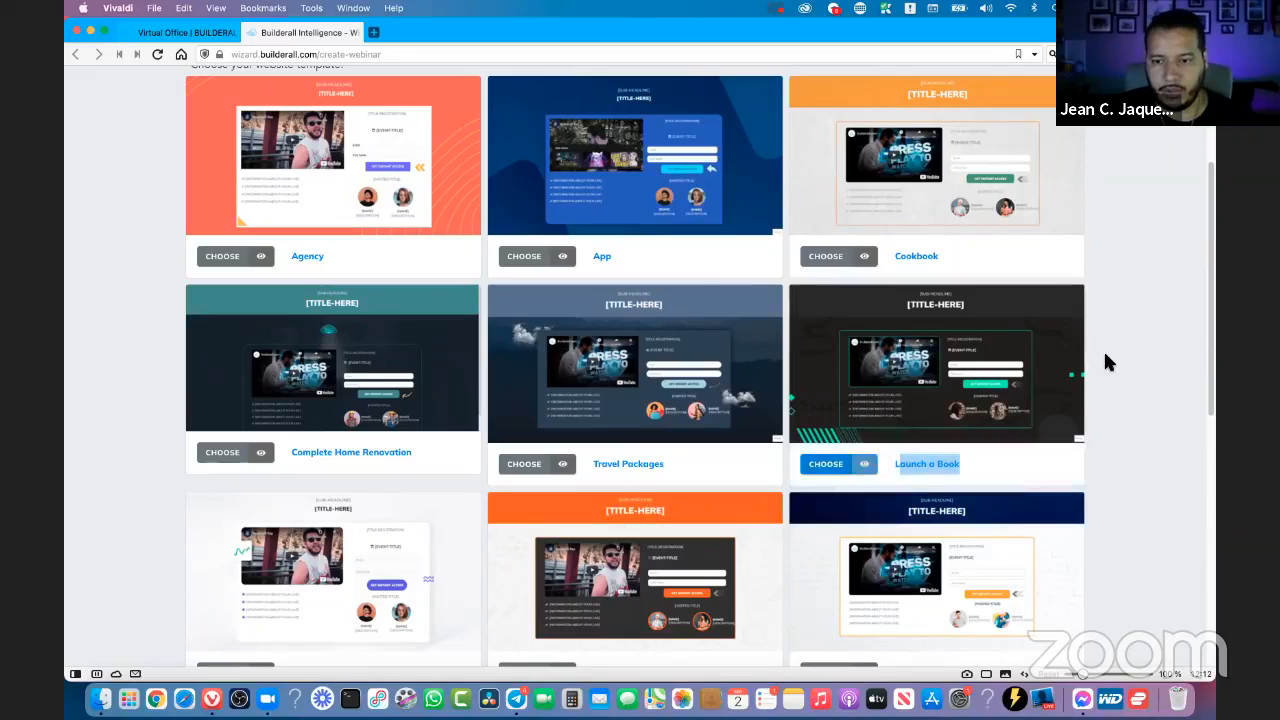
click(866, 465)
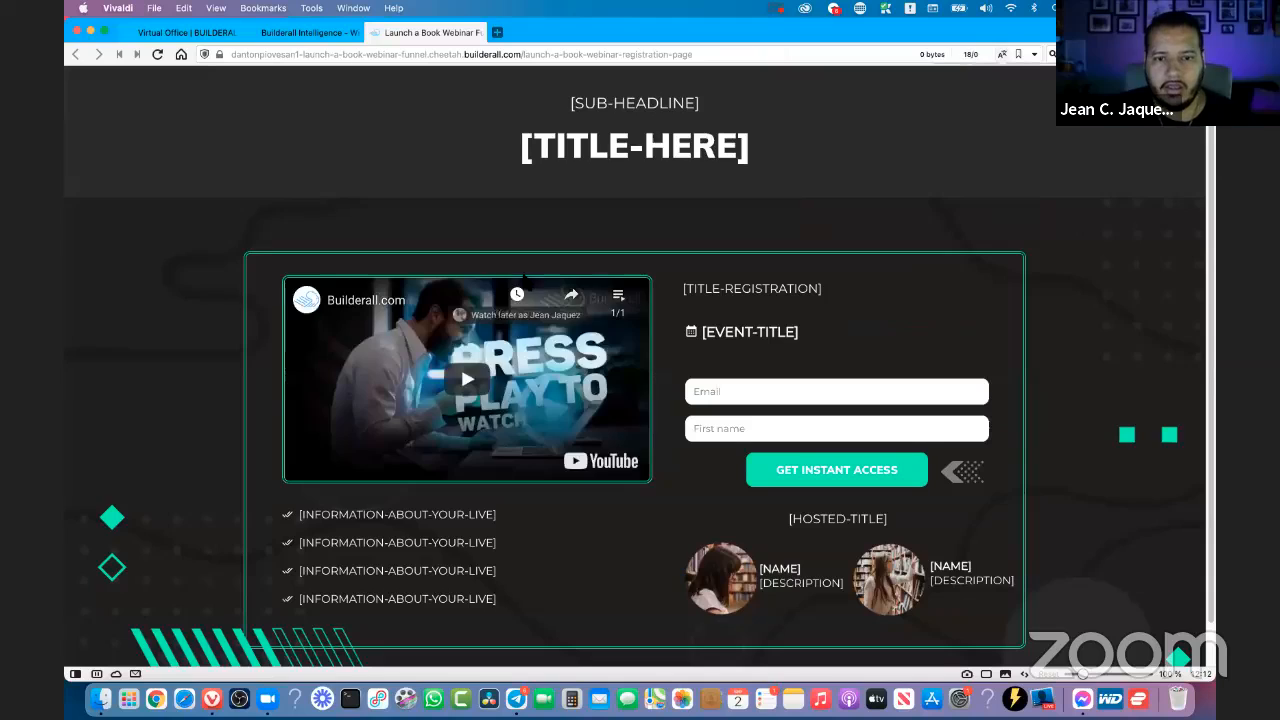
click(861, 362)
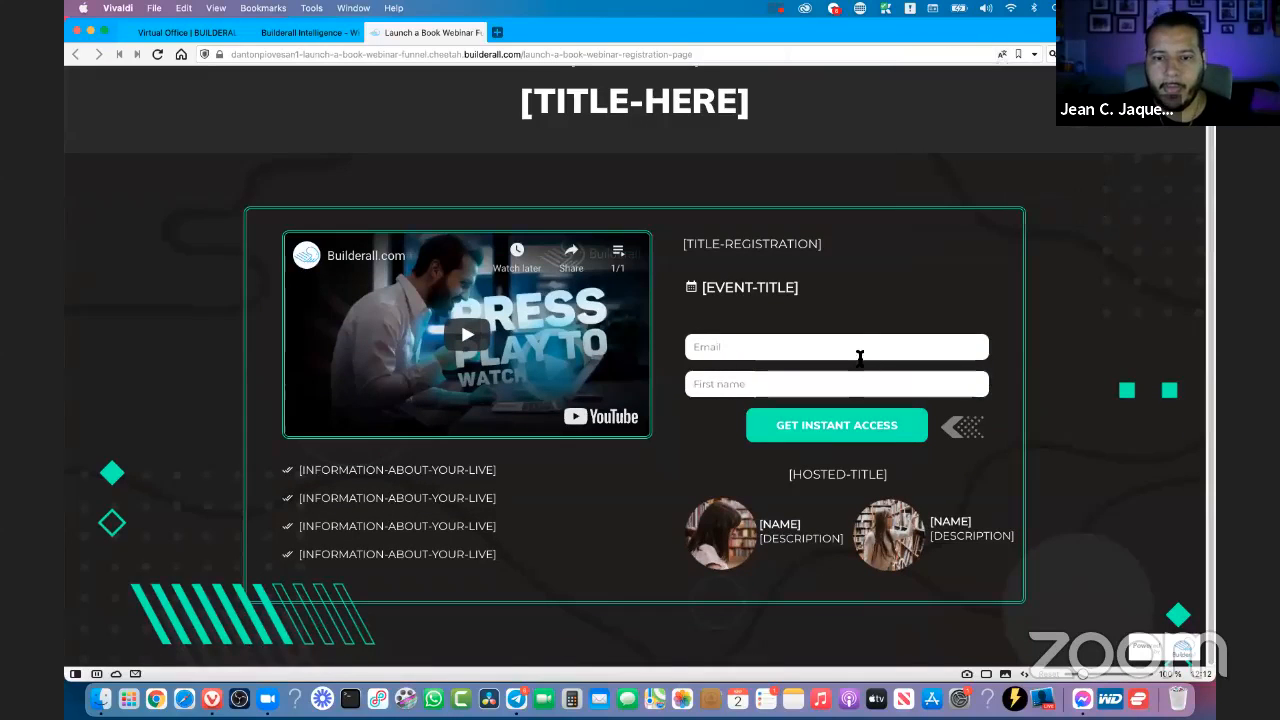
click(374, 33)
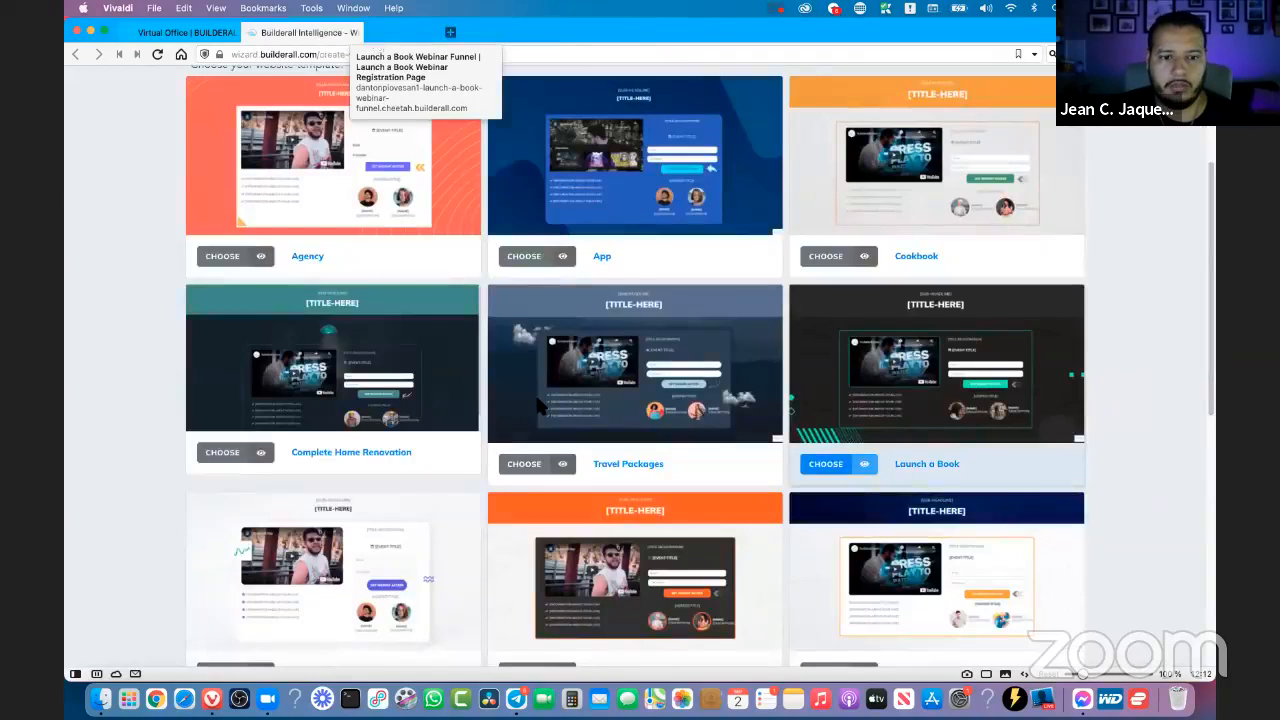
- Preview the Travel Packages template's registration page and close the preview
click(564, 465)
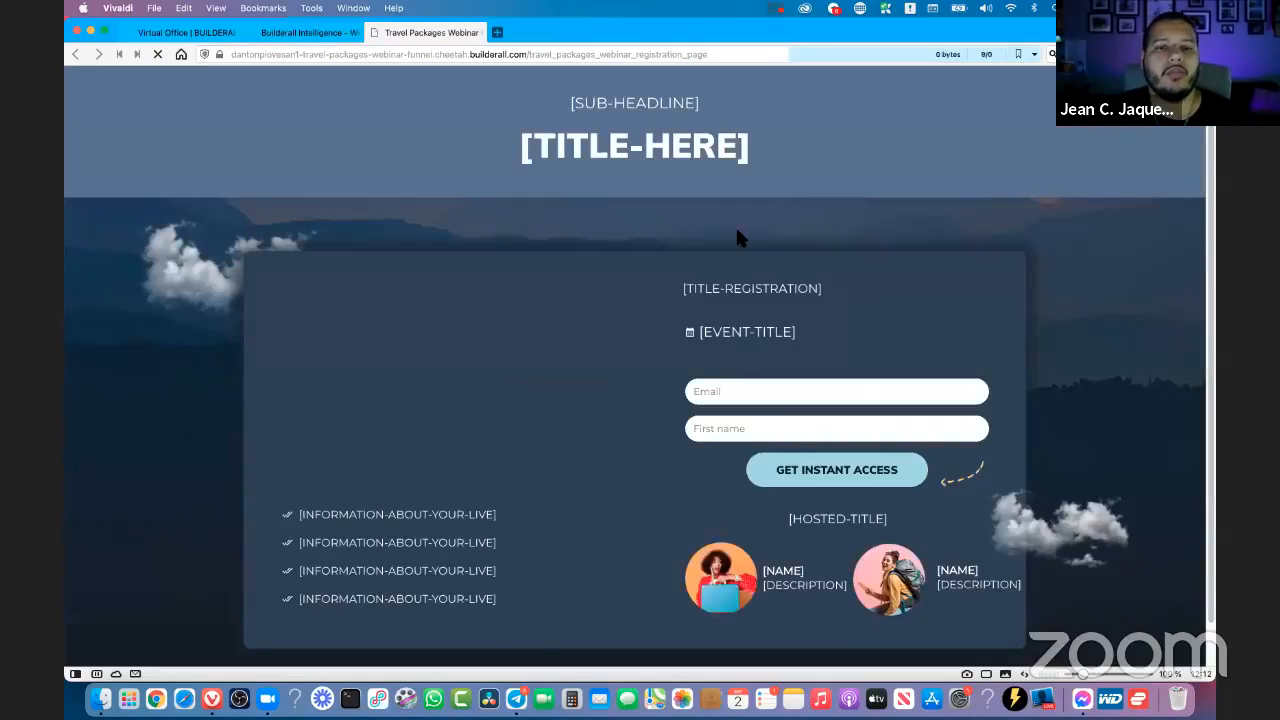
scroll(740, 238, down, 1)
scroll(737, 236, up, 1)
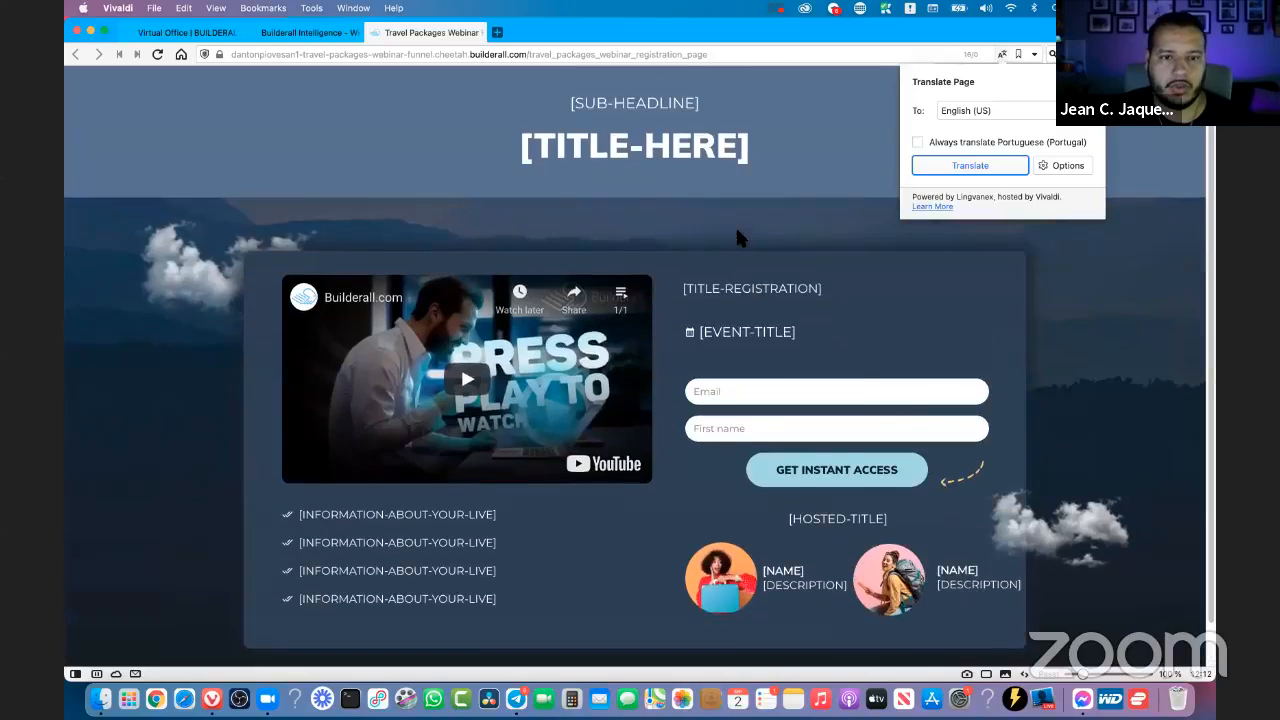
key(super+w)
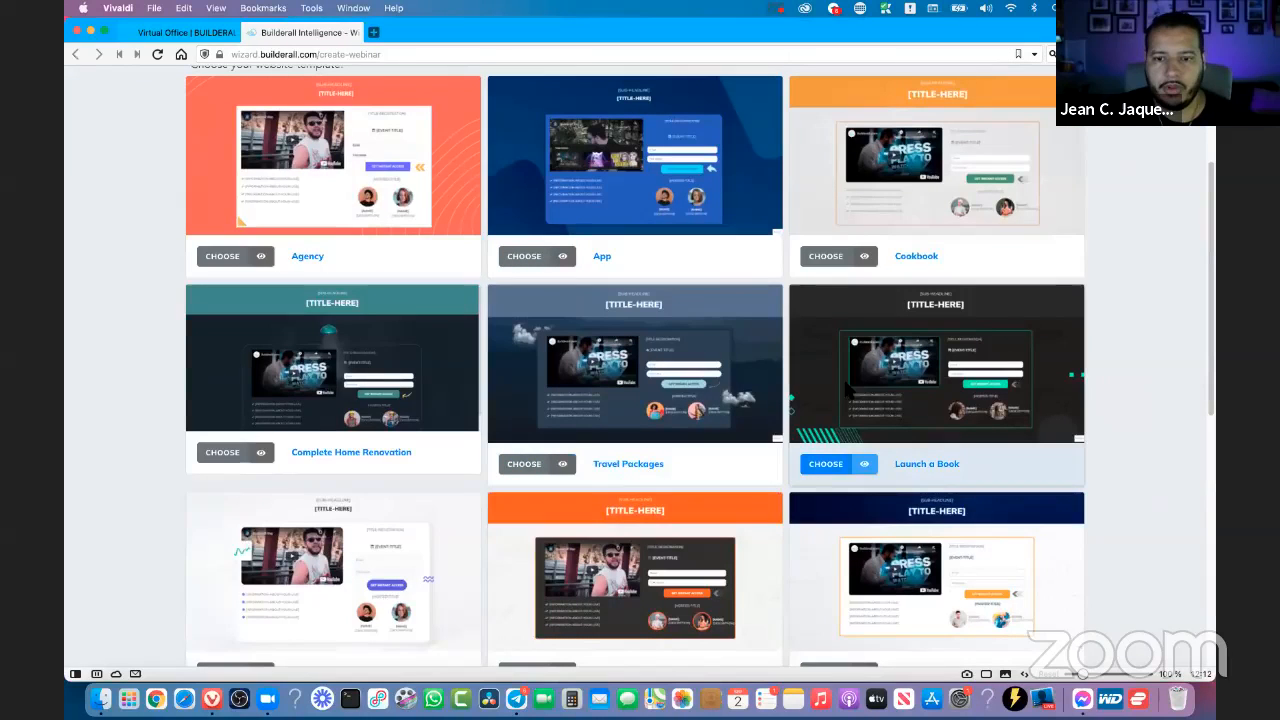
- Choose the Launch a Book website template, review its embedded preview and proceed to the website naming form
click(827, 466)
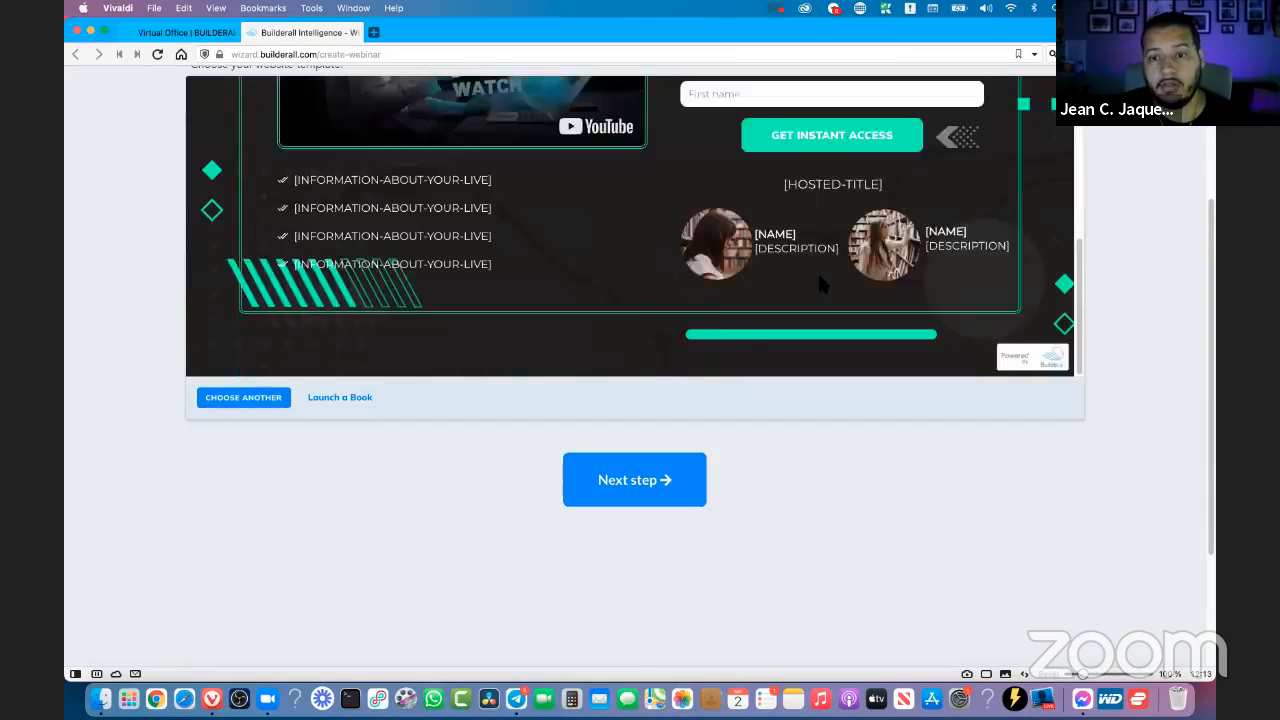
scroll(1075, 290, up, 3)
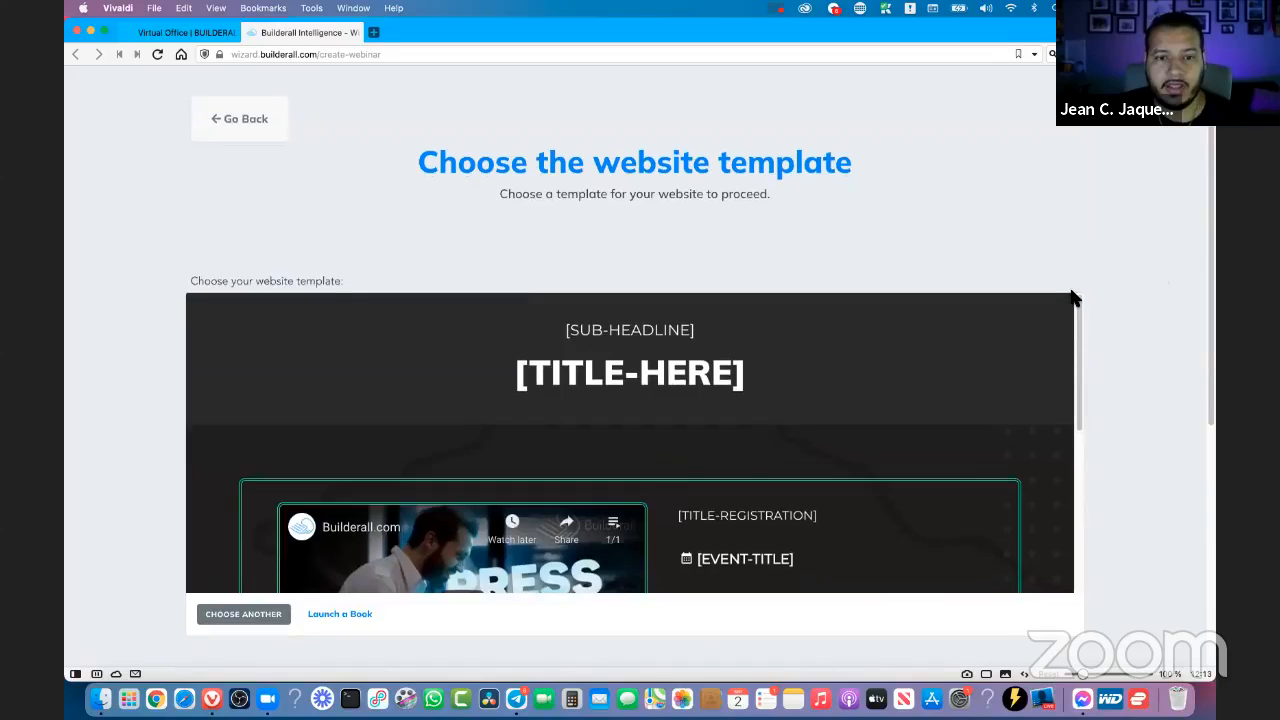
scroll(1073, 298, down, 1)
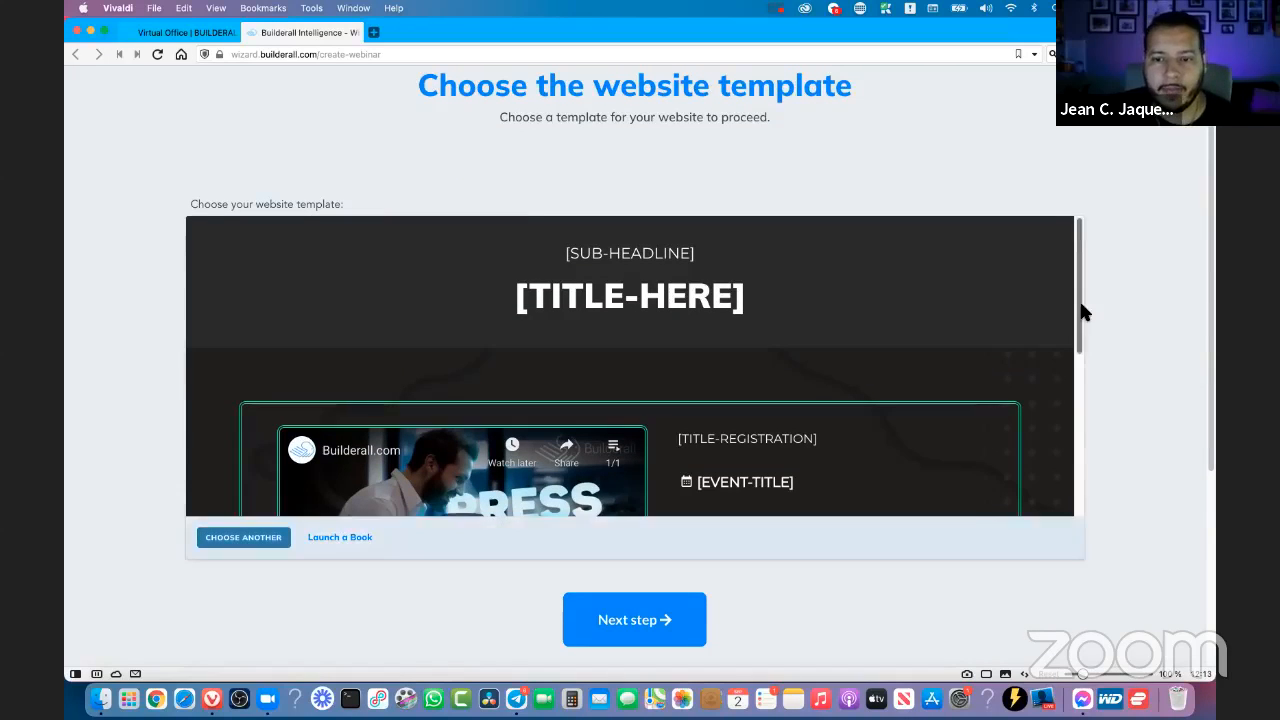
scroll(1080, 360, down, 6)
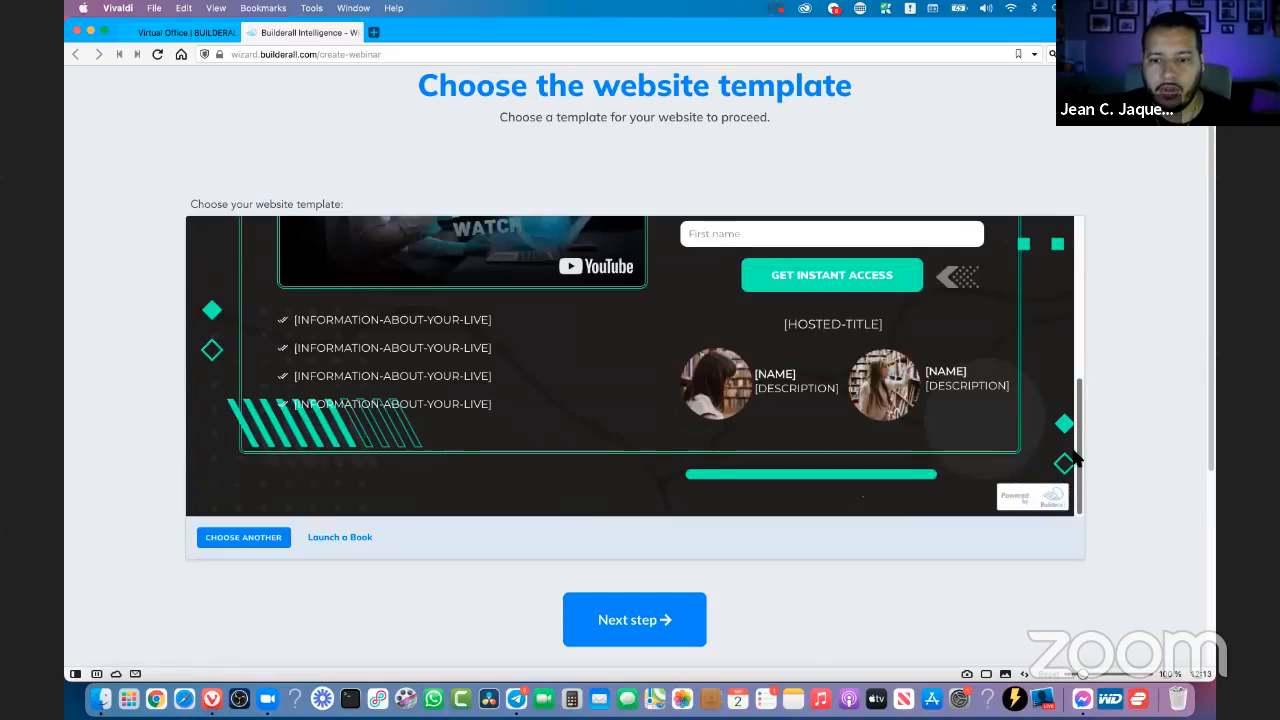
scroll(1074, 300, up, 6)
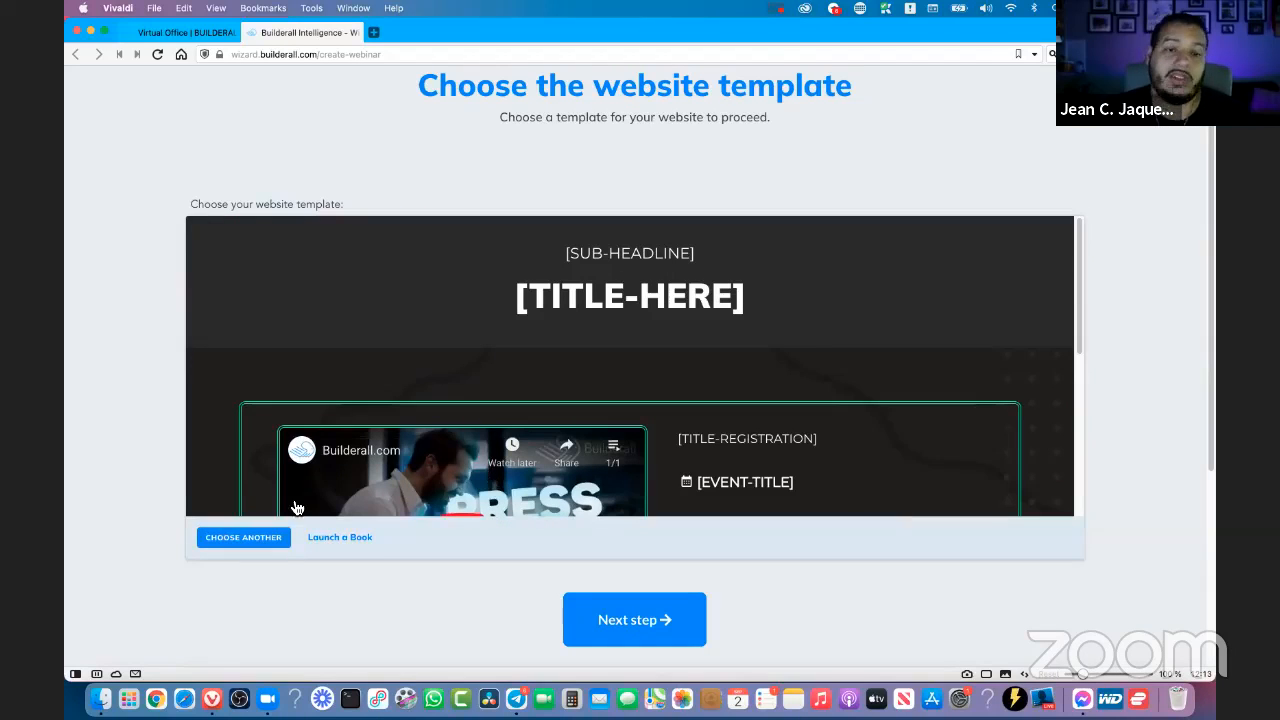
scroll(240, 510, down, 6)
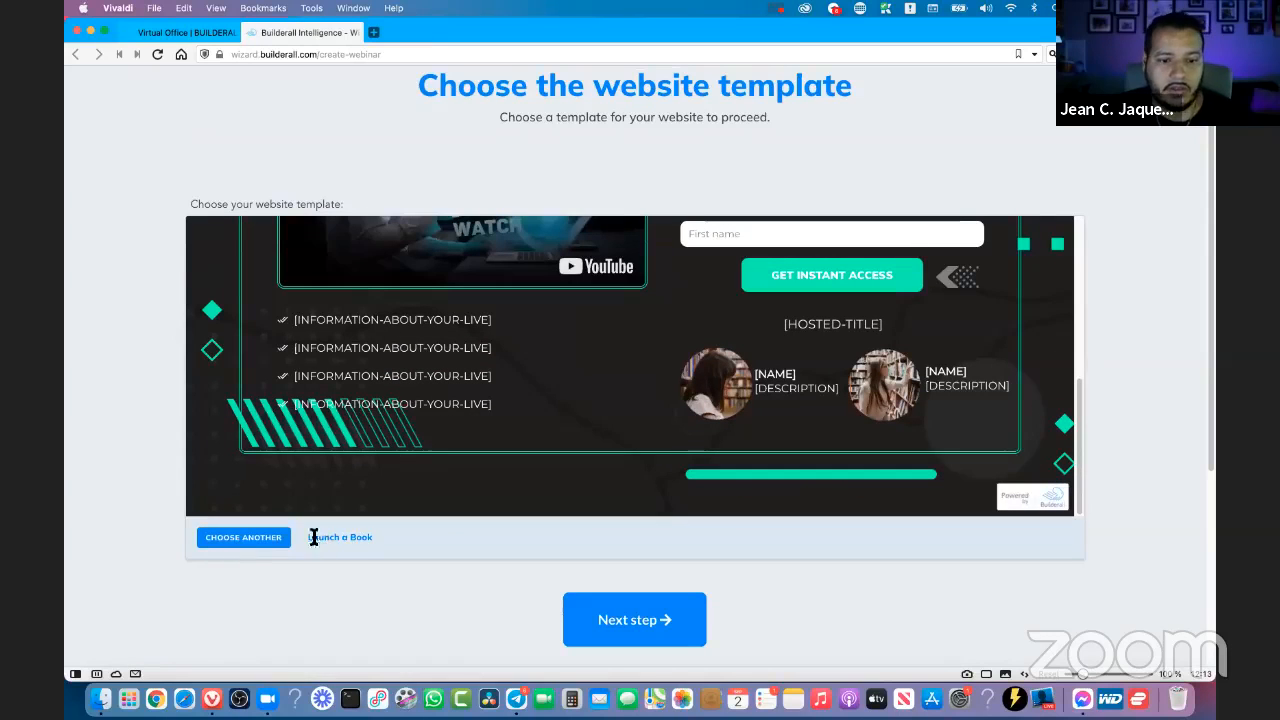
click(677, 651)
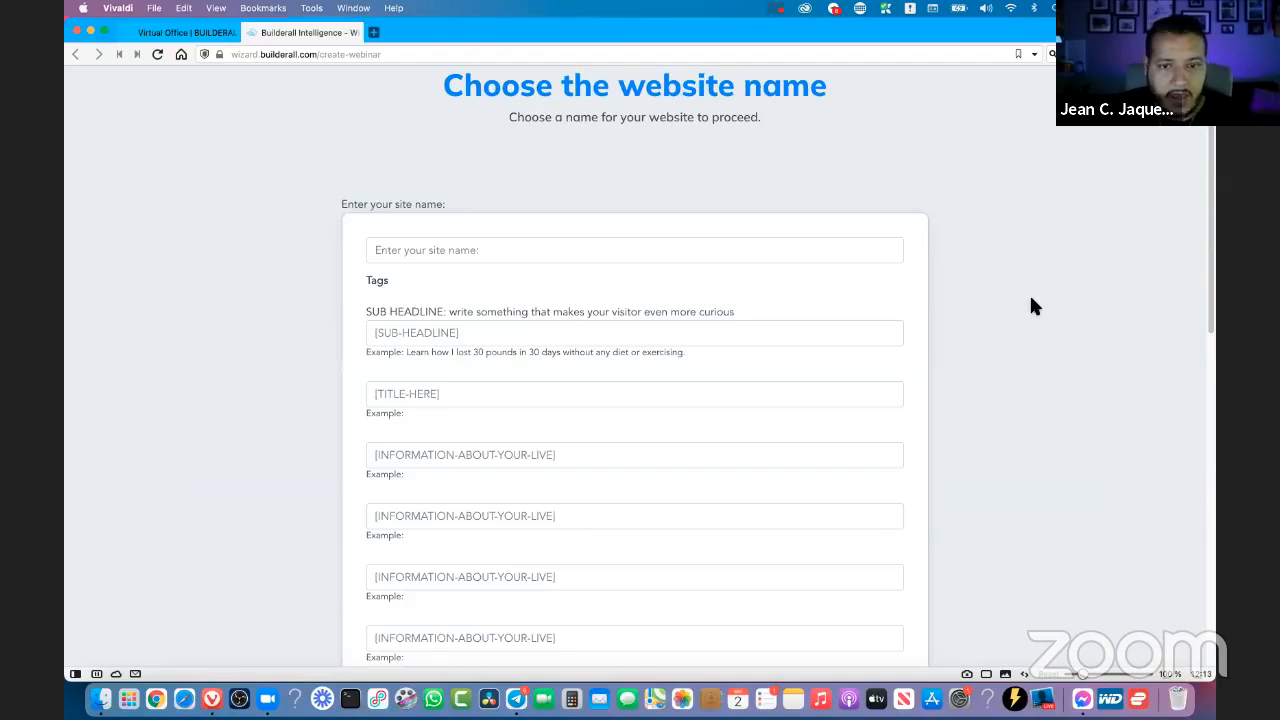
- Enter "The test number 2" as the site name
click(634, 249)
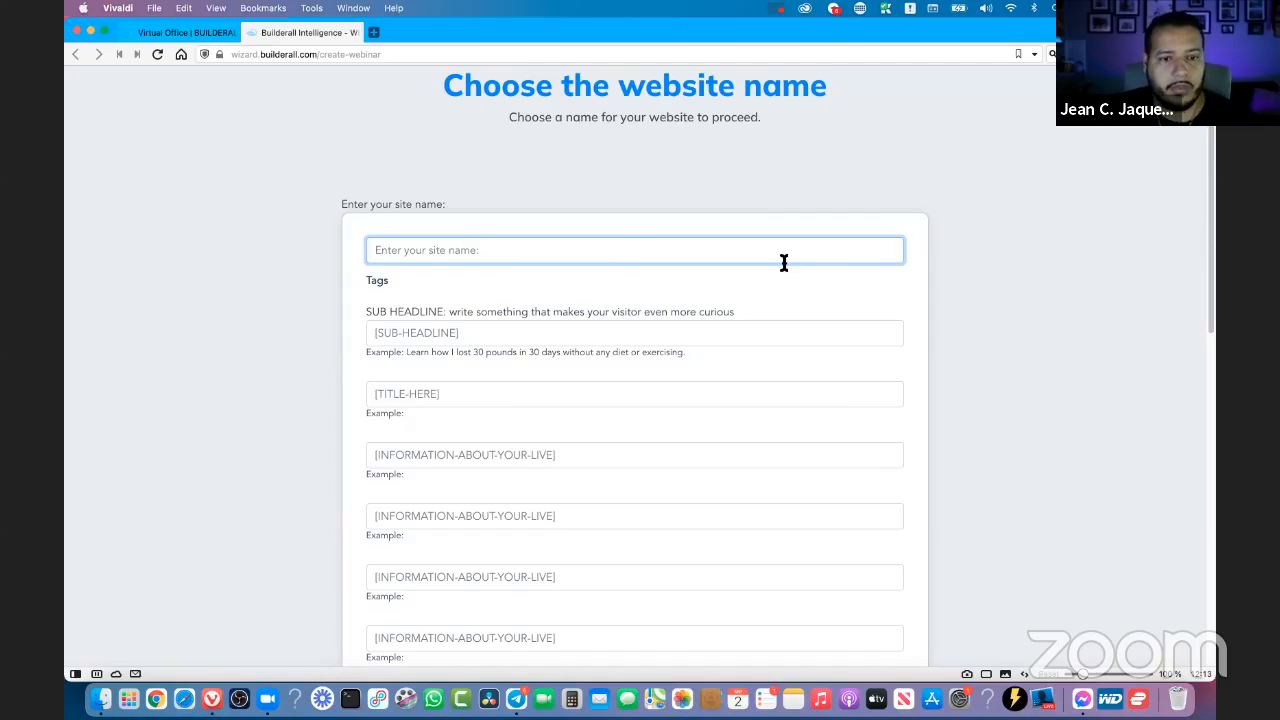
scroll(1031, 282, down, 10)
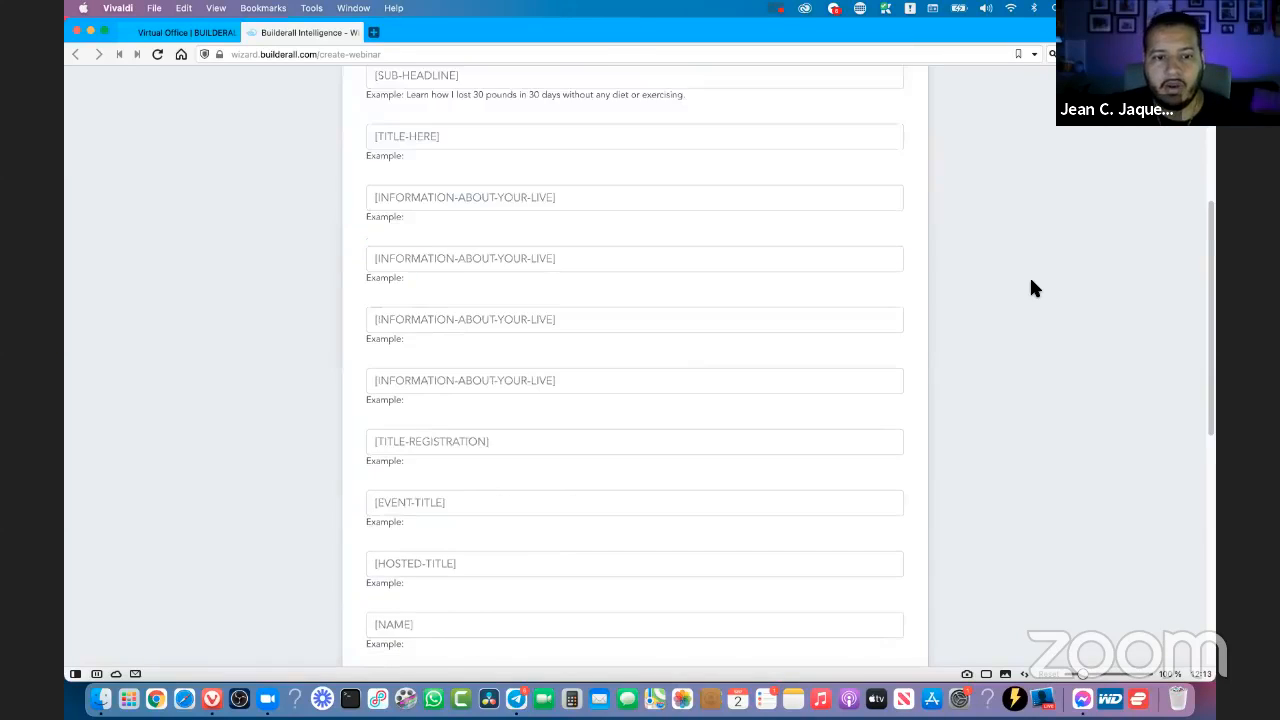
scroll(1031, 282, up, 10)
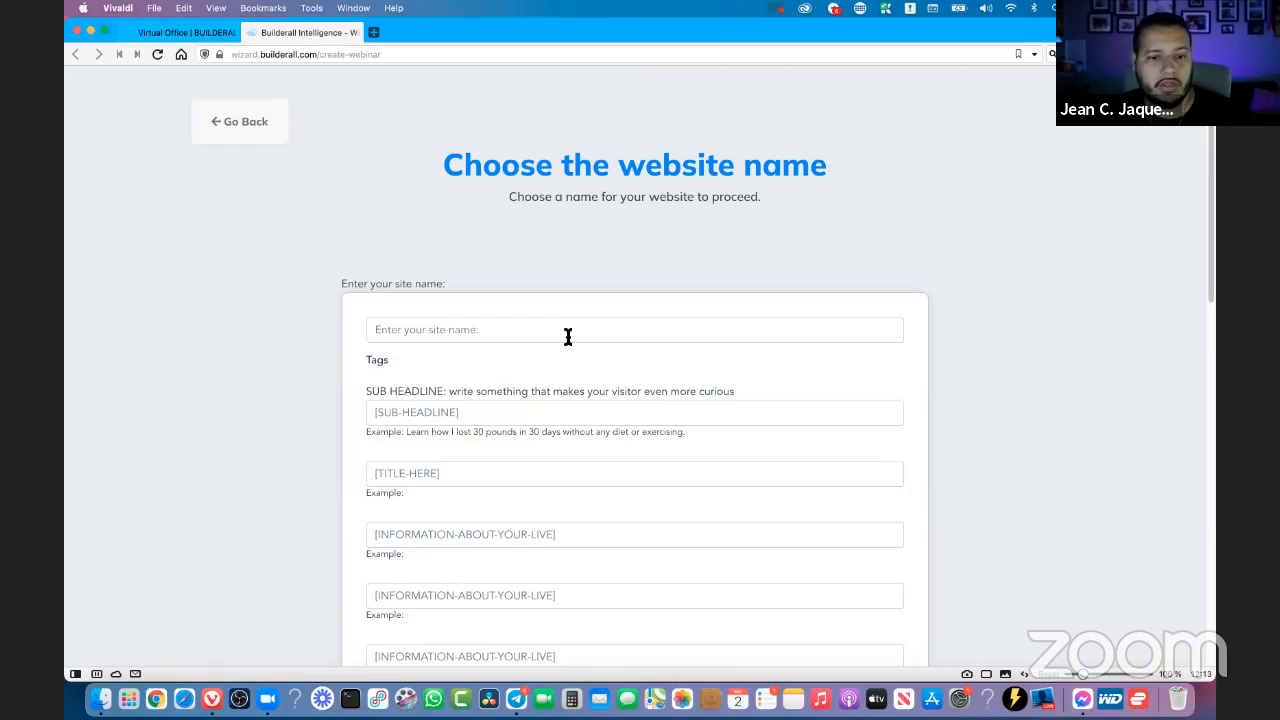
click(617, 337)
scroll(981, 340, down, 2)
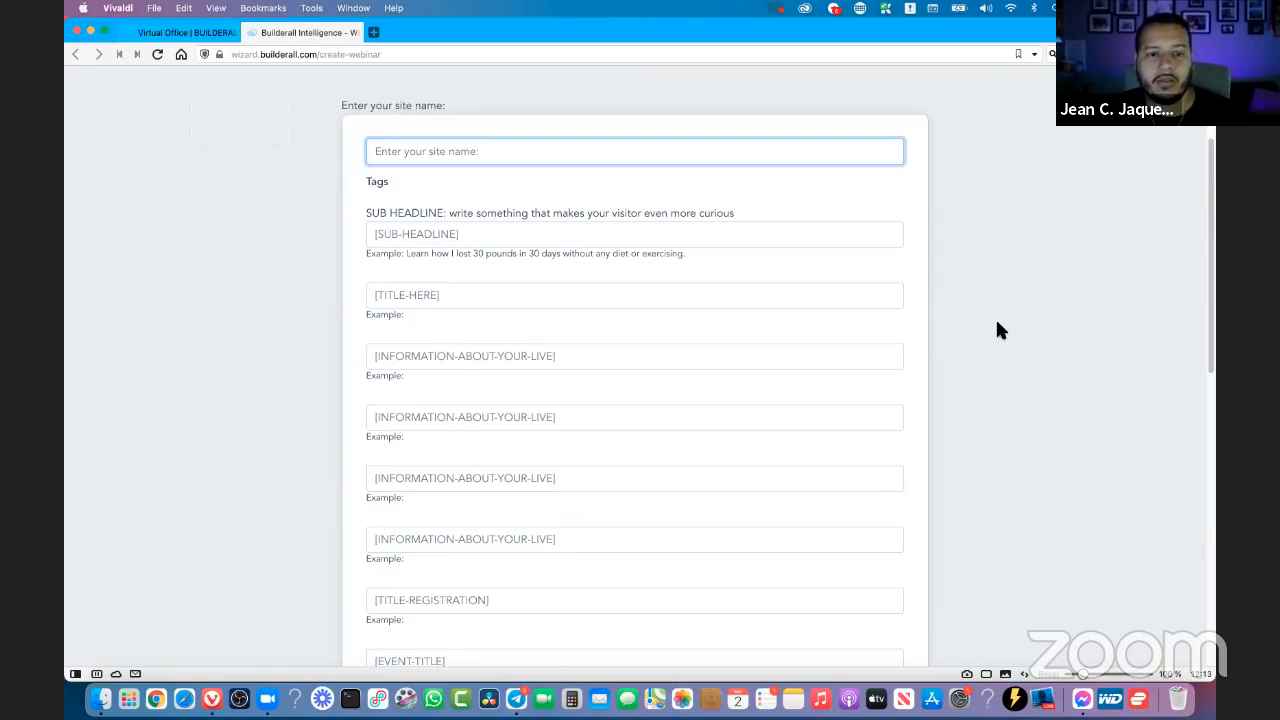
click(349, 108)
click(449, 152)
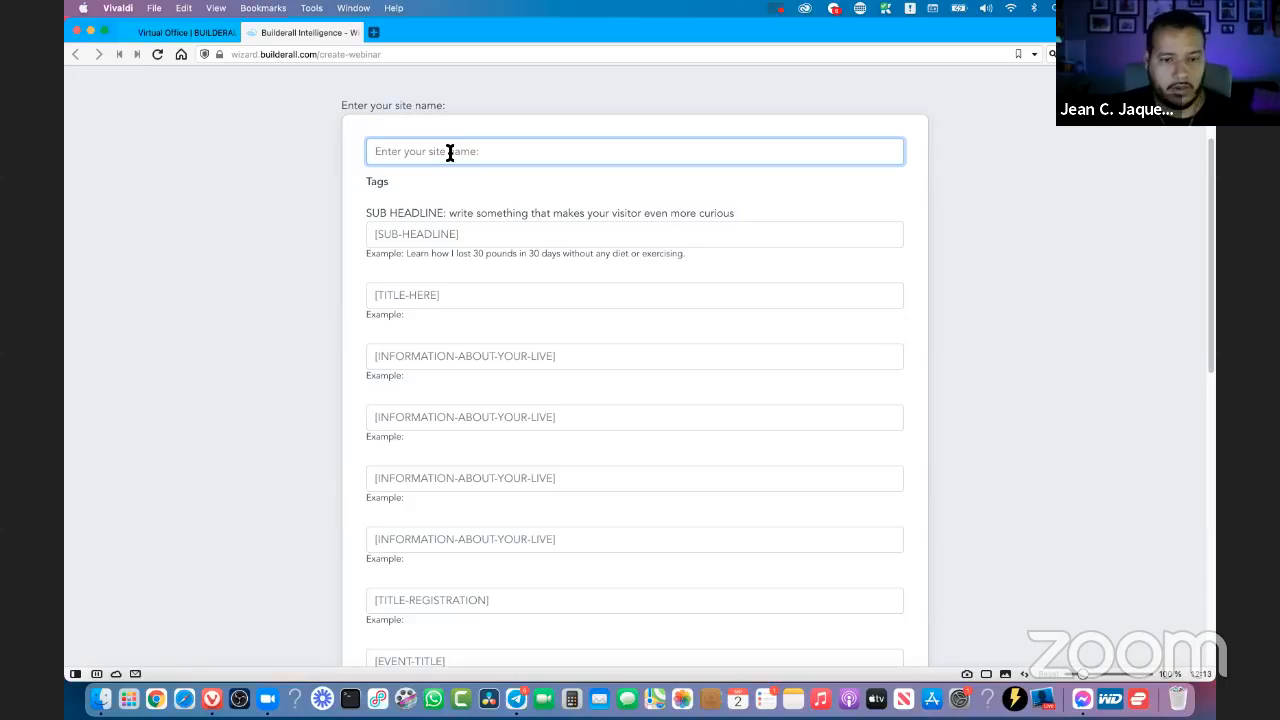
text(The test number 2)
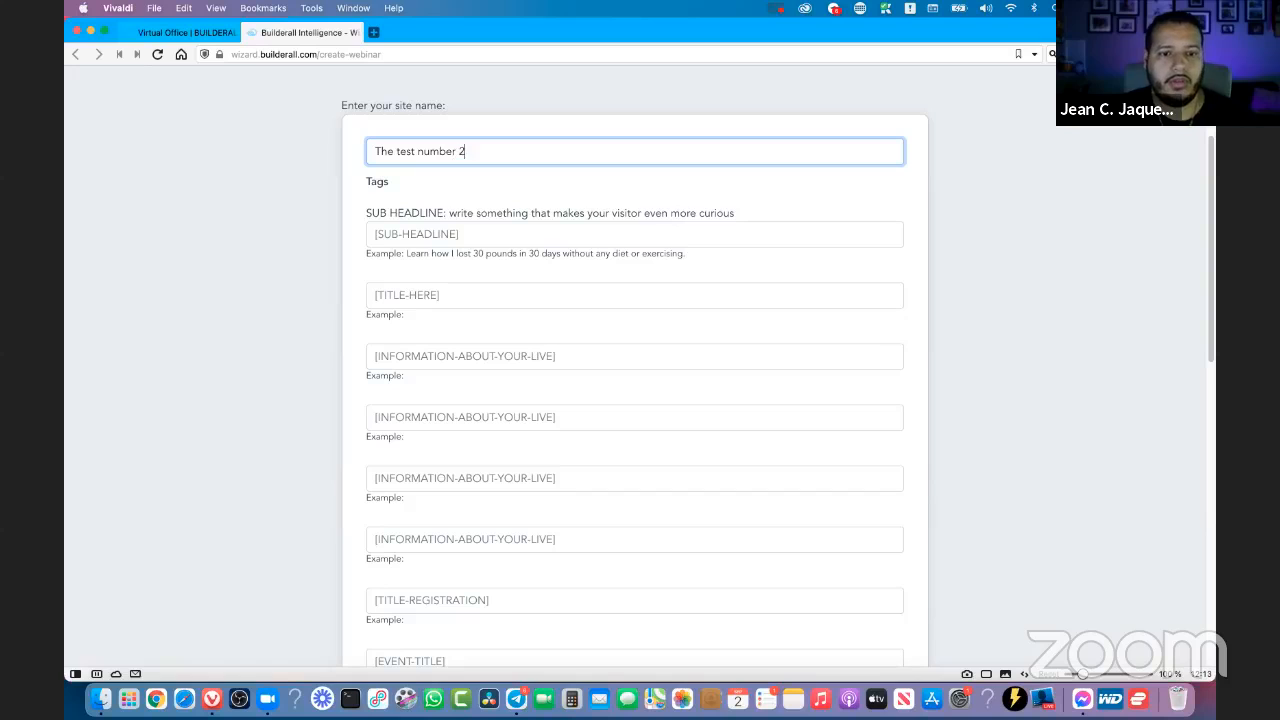
- Copy the site name "The test number 2" into the sub-headline and title tags
triple_click(504, 158)
key(super+c)
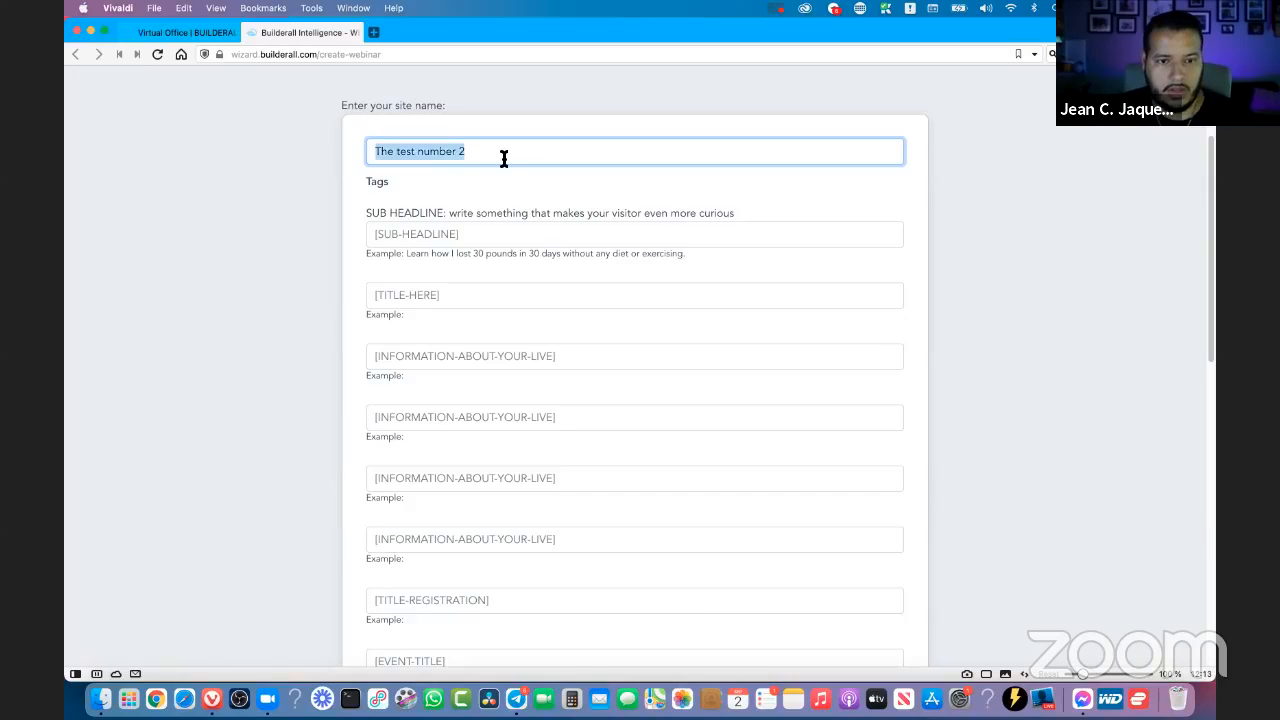
click(464, 240)
key(super+v)
click(453, 291)
key(super+v)
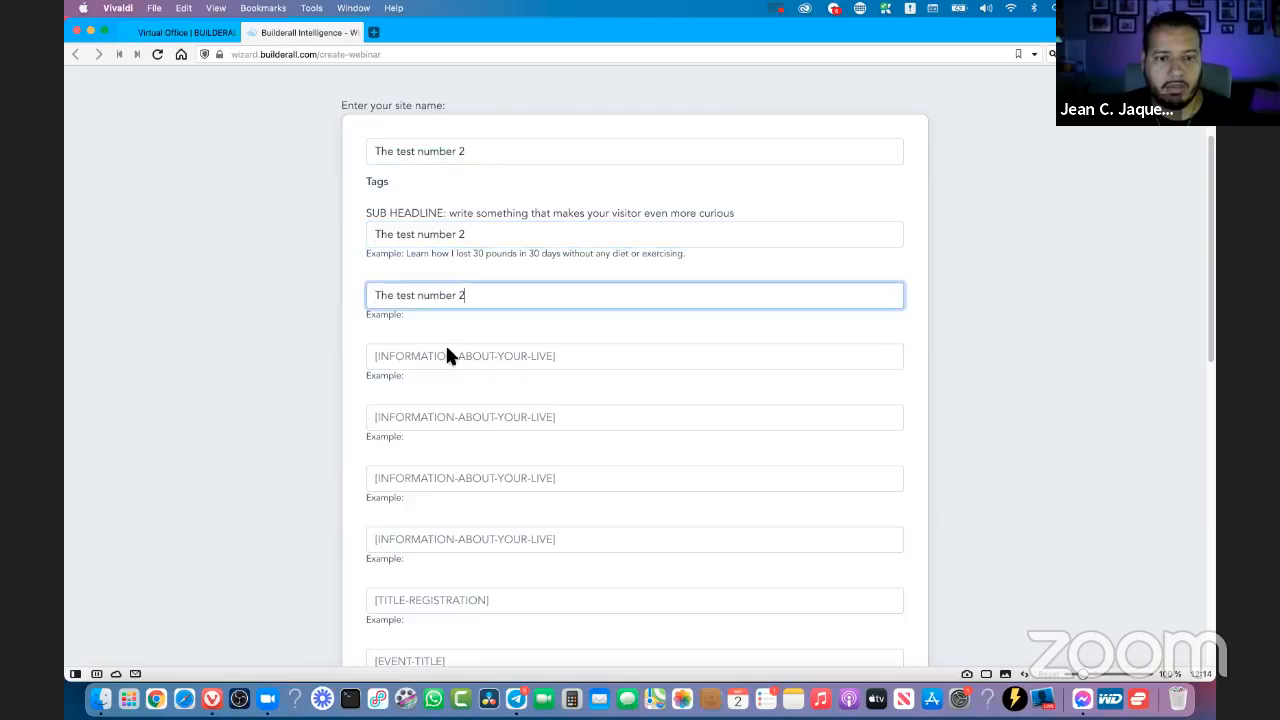
- Fill all four tags for information about the live with the copied text "The test number 2"
click(450, 362)
key(super+v)
click(444, 420)
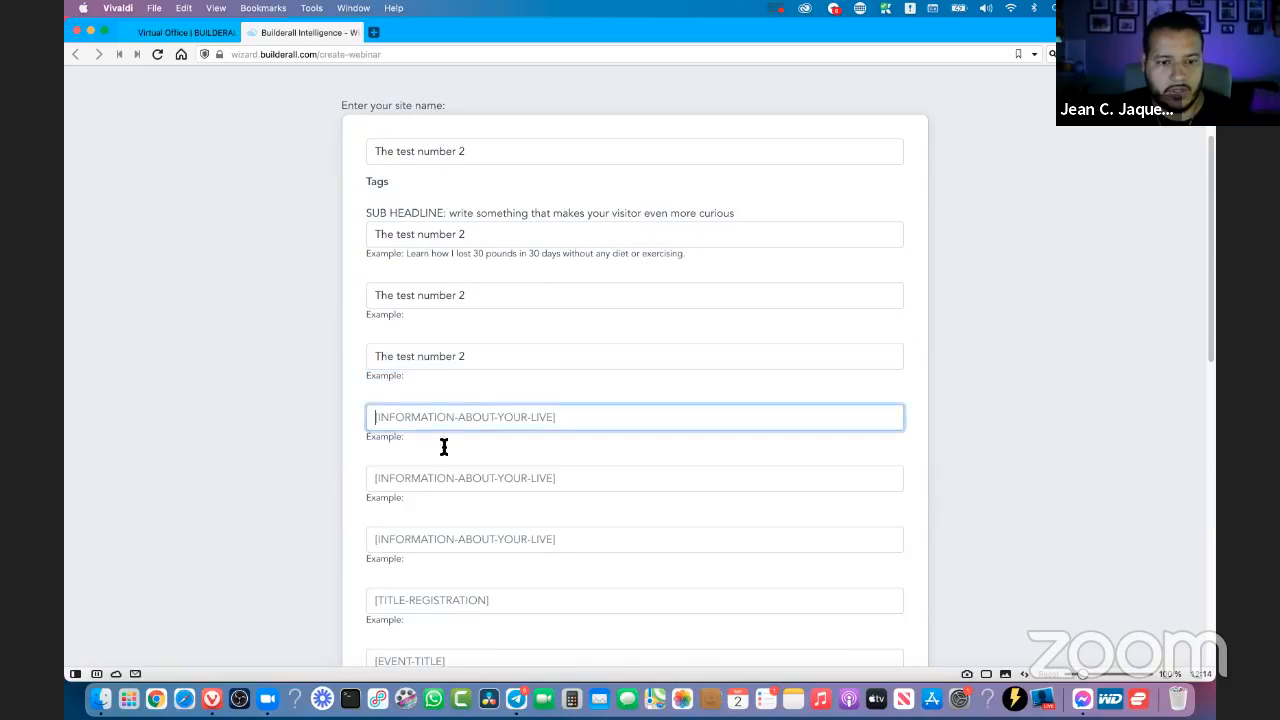
key(super+v)
click(450, 476)
key(super+v)
scroll(457, 471, down, 3)
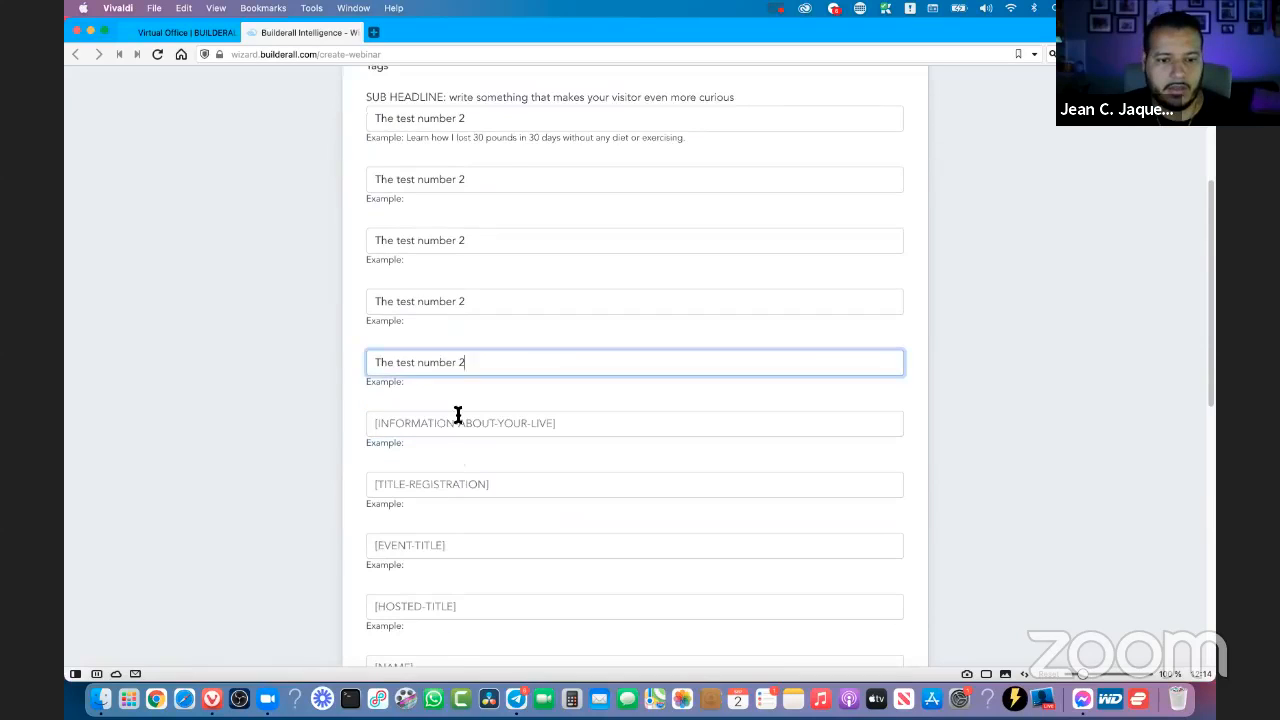
click(456, 428)
key(super+v)
- Fill the registration title, event title and hosted title tags with "The test number 2"
click(448, 487)
key(super+v)
click(441, 547)
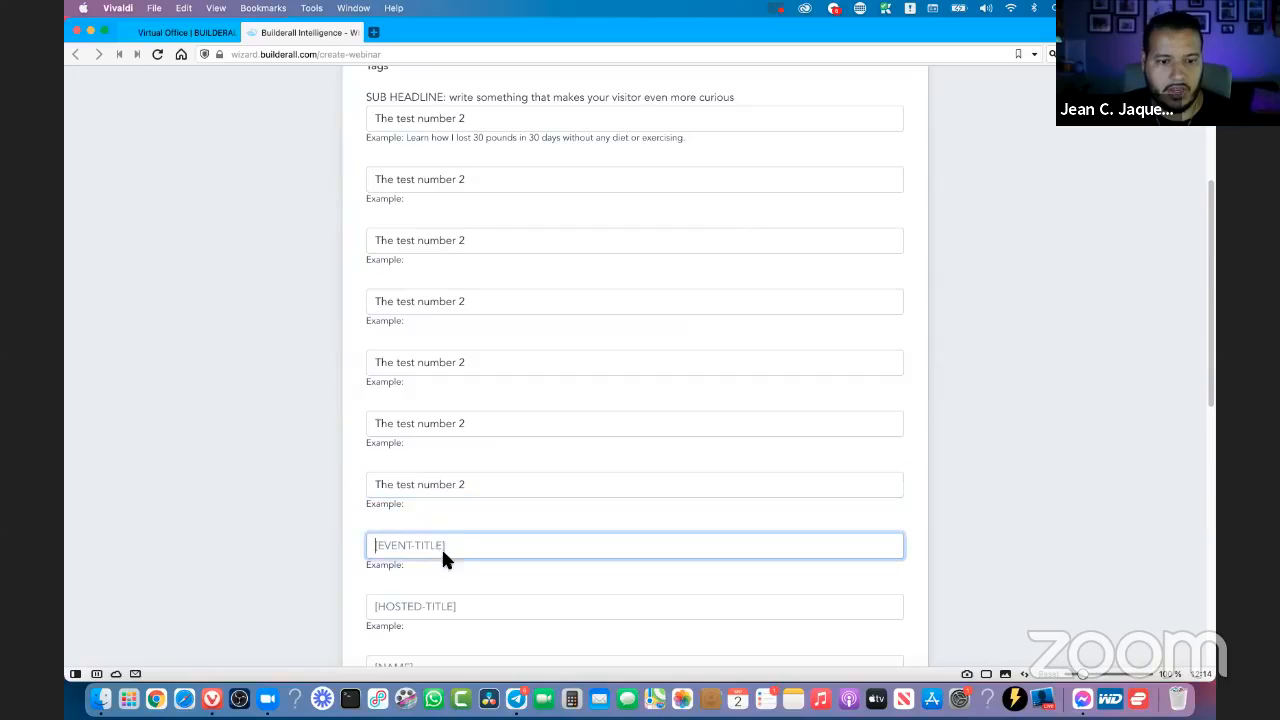
key(super+v)
click(447, 606)
key(super+v)
- Fill the first name tag with the presenter's first name and its description tag with "The test number 2"
scroll(537, 400, down, 2)
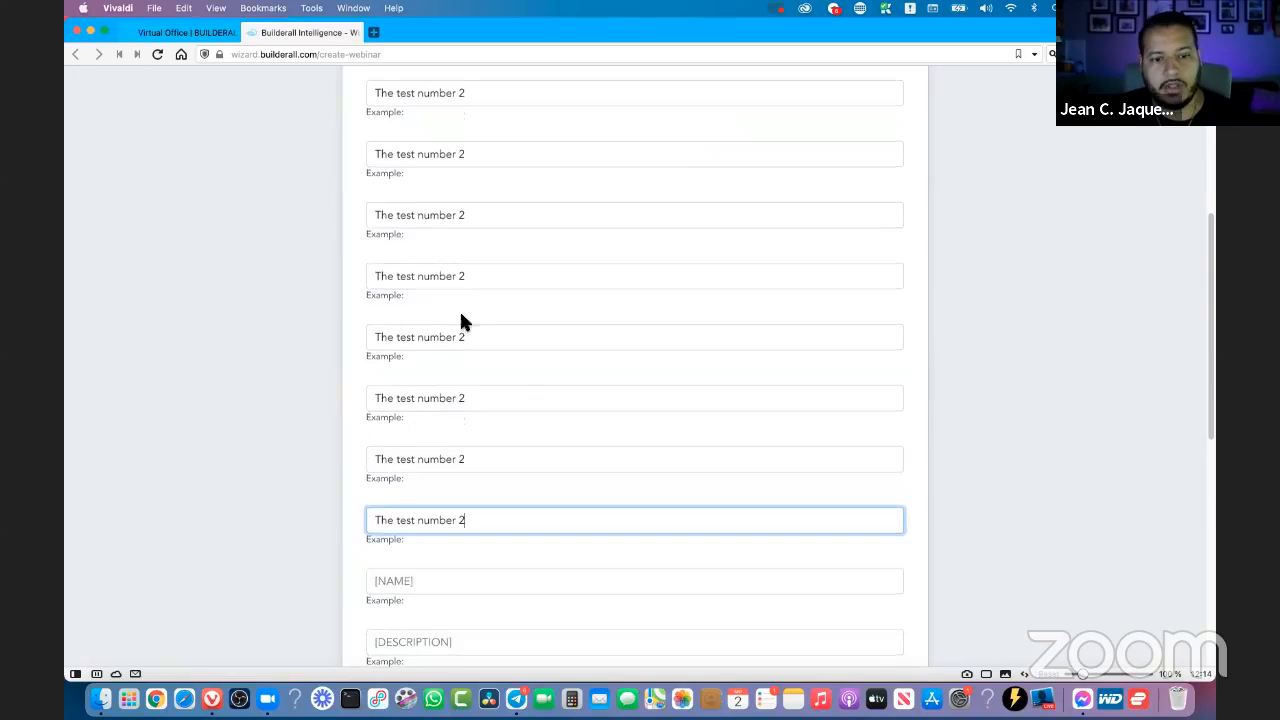
scroll(518, 392, down, 8)
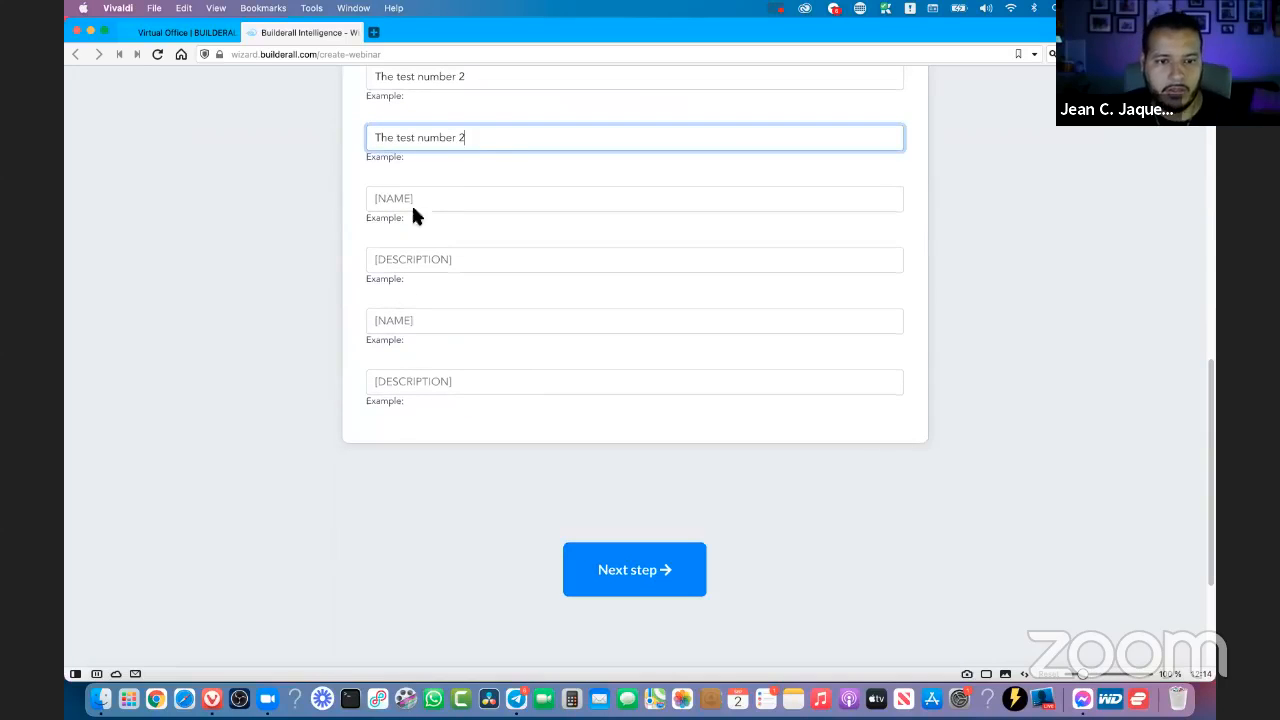
click(474, 198)
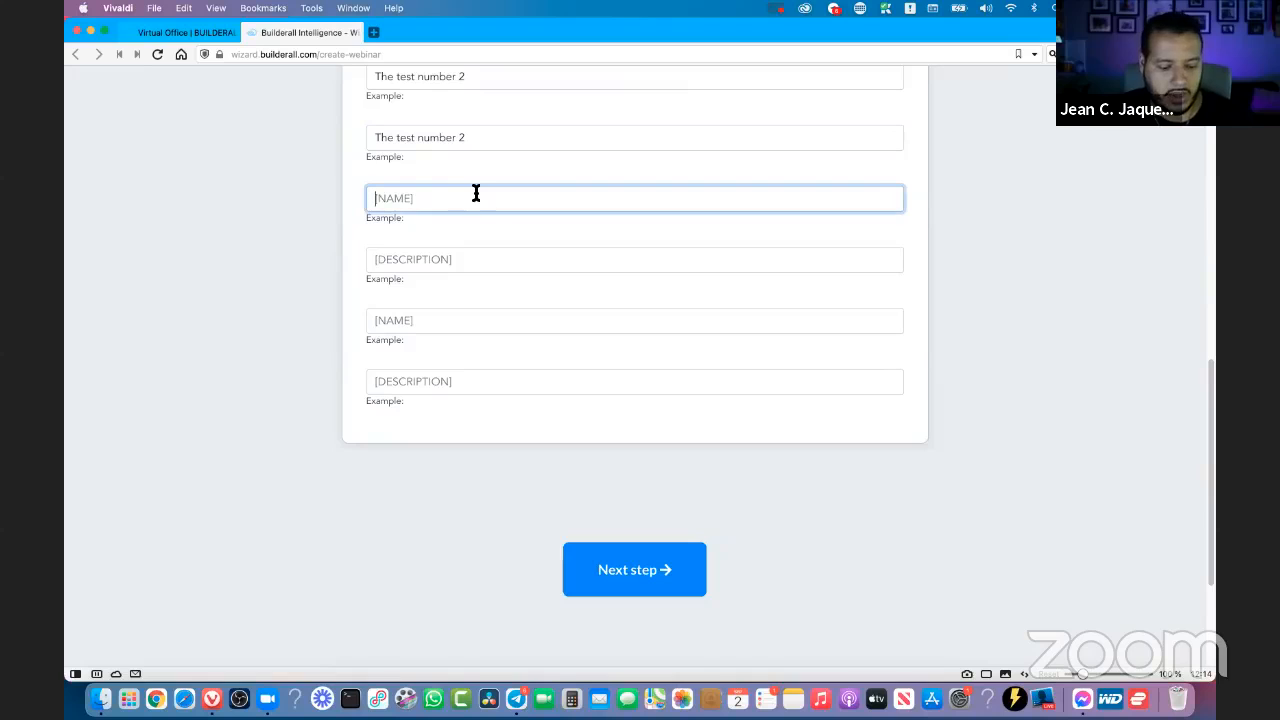
text(Jean)
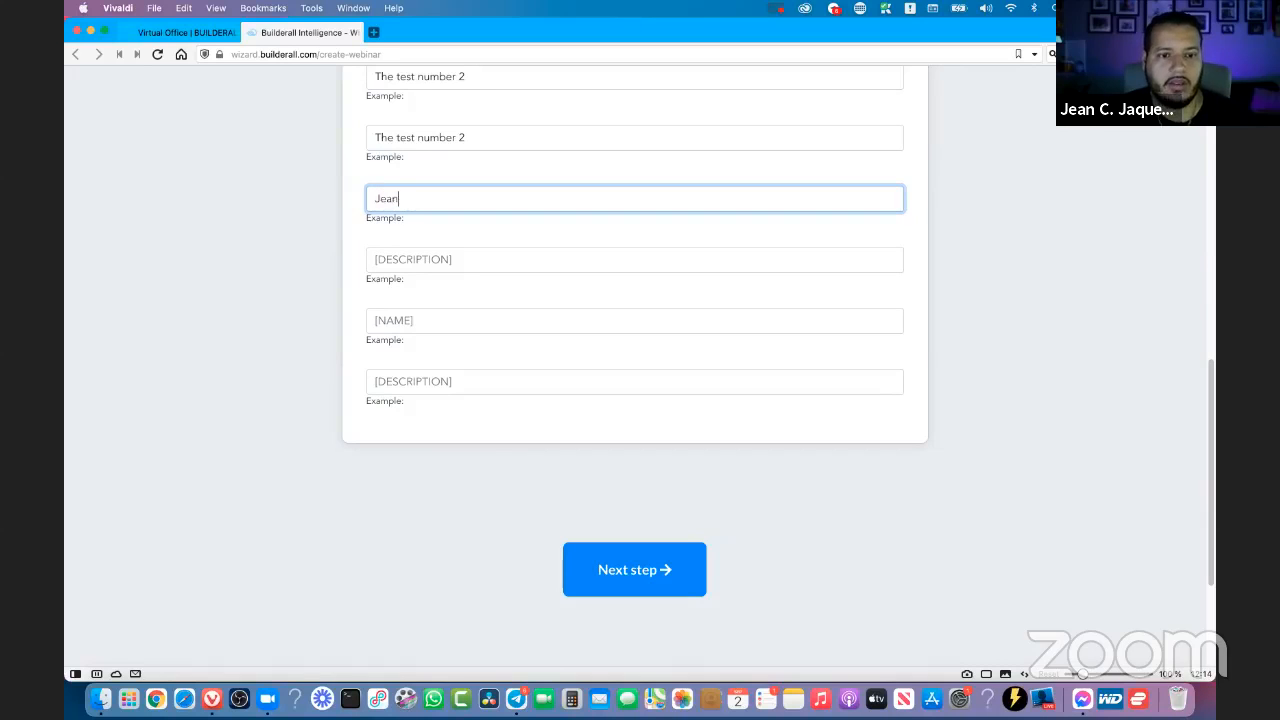
key(Tab)
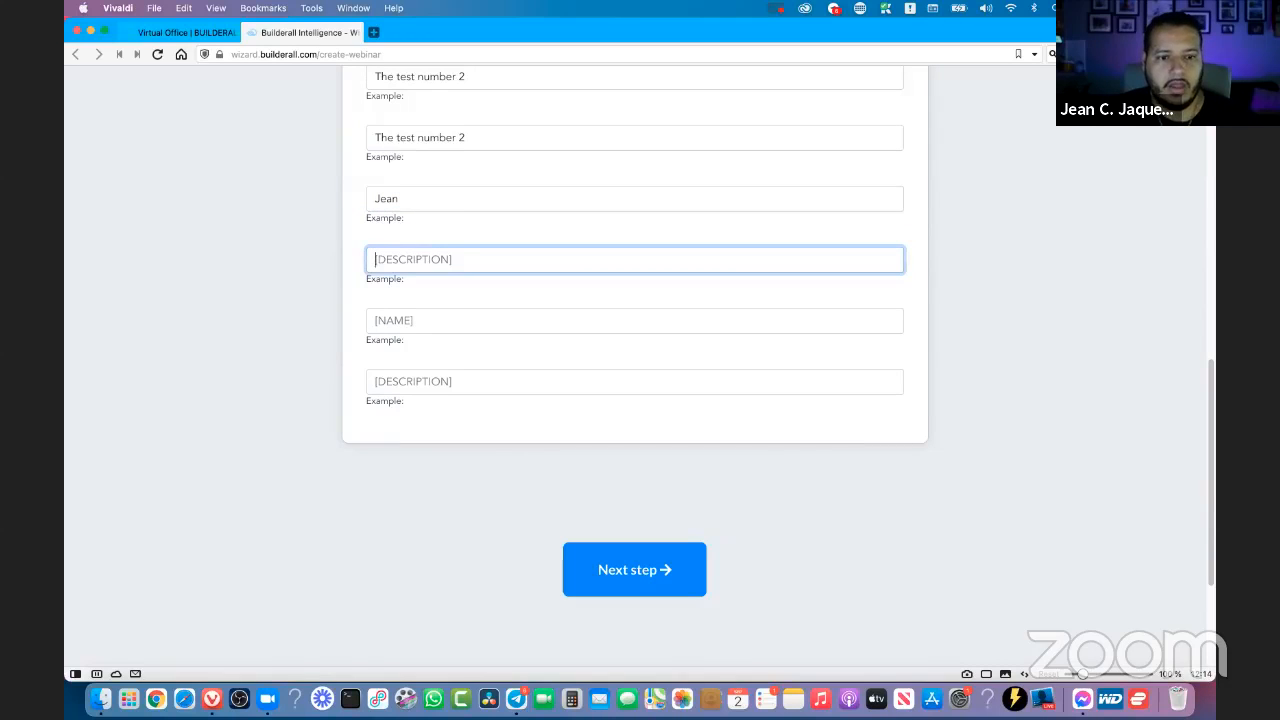
text(Ja)
key(BackSpace)
key(super+v)
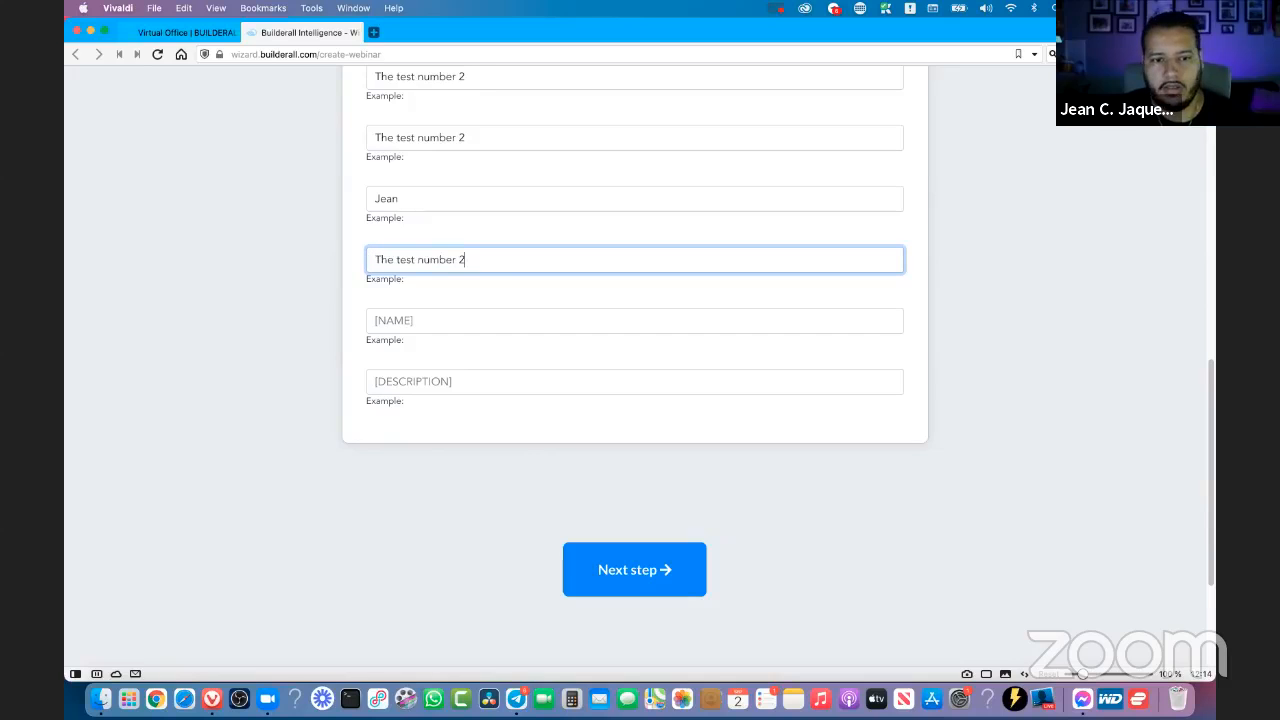
- Fill the second name tag with the presenter's first name and its description with the copied text "The test number 2"
click(473, 318)
text(Jean)
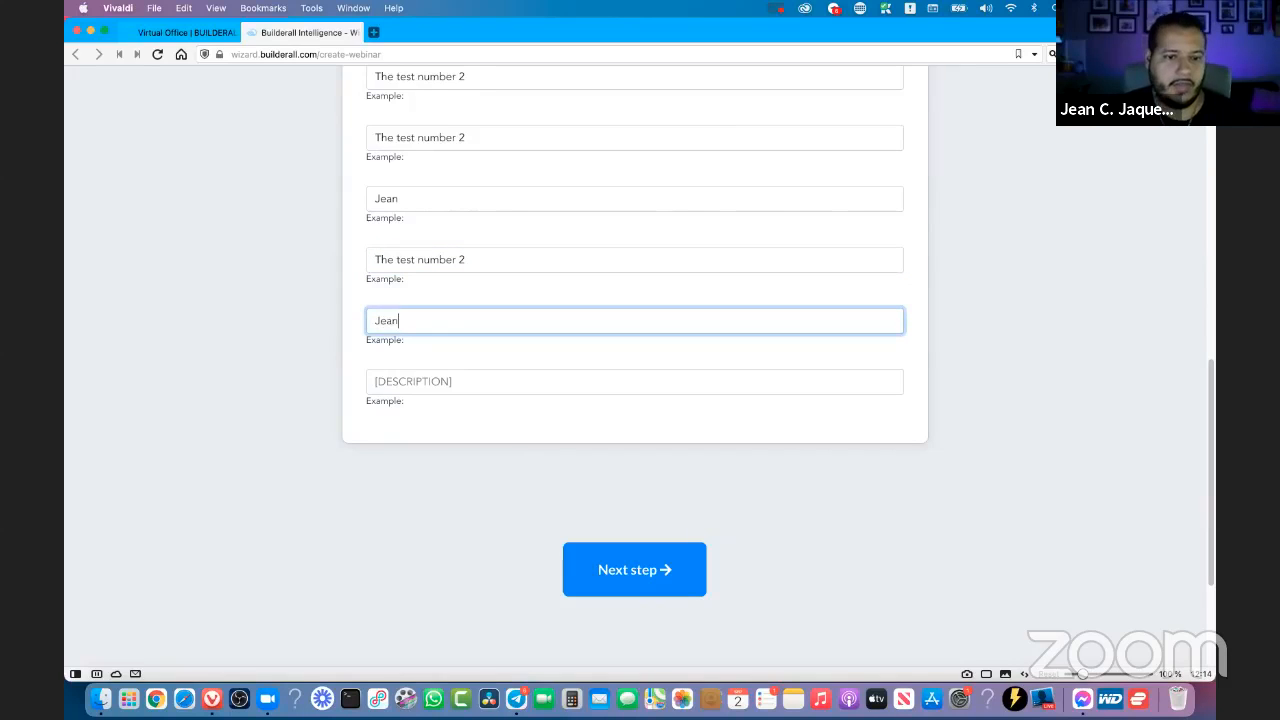
key(Tab)
key(super+v)
- Review the filled-in tags, including the guidance and example text of the sub-headline tag
scroll(838, 306, up, 10)
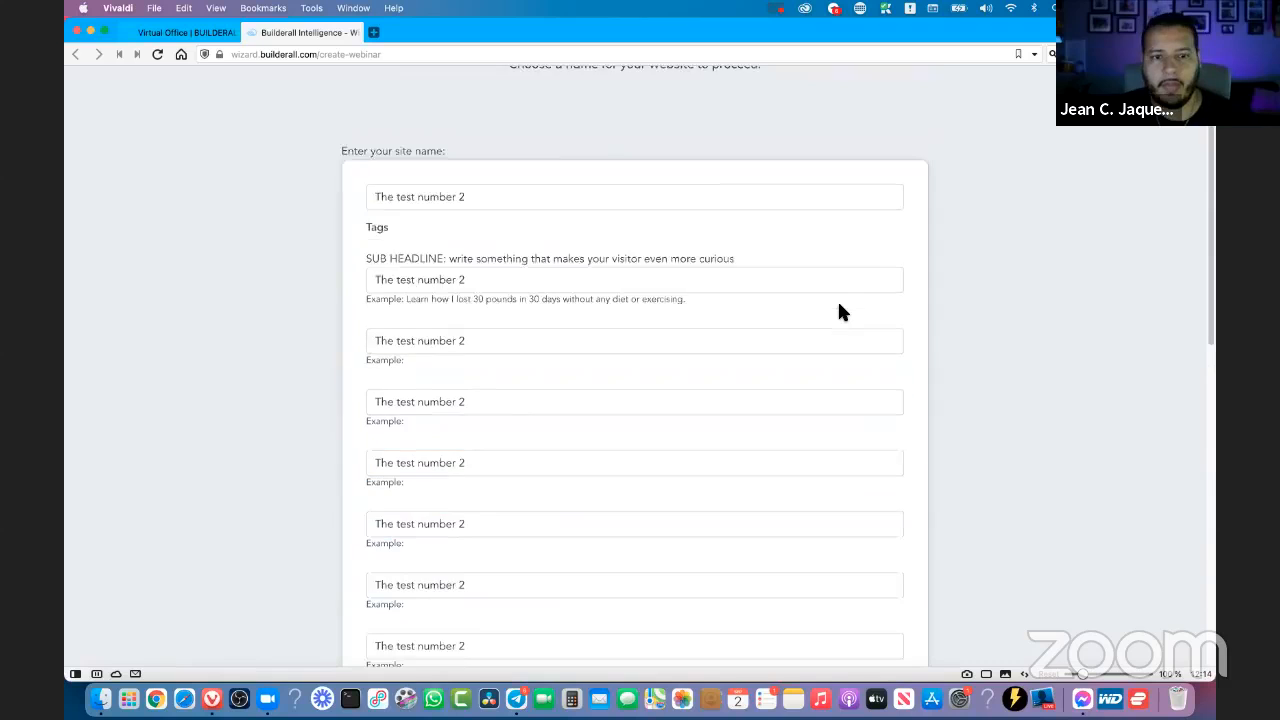
scroll(477, 375, down, 10)
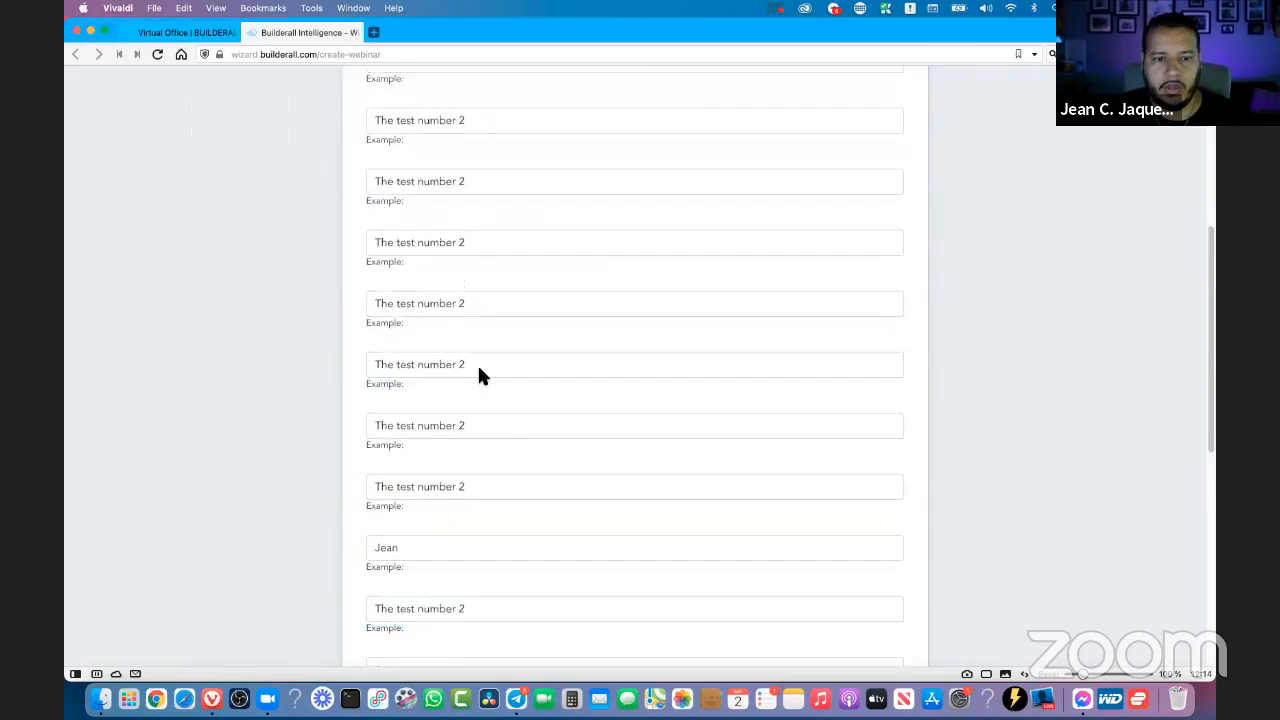
scroll(480, 371, up, 10)
scroll(486, 371, down, 2)
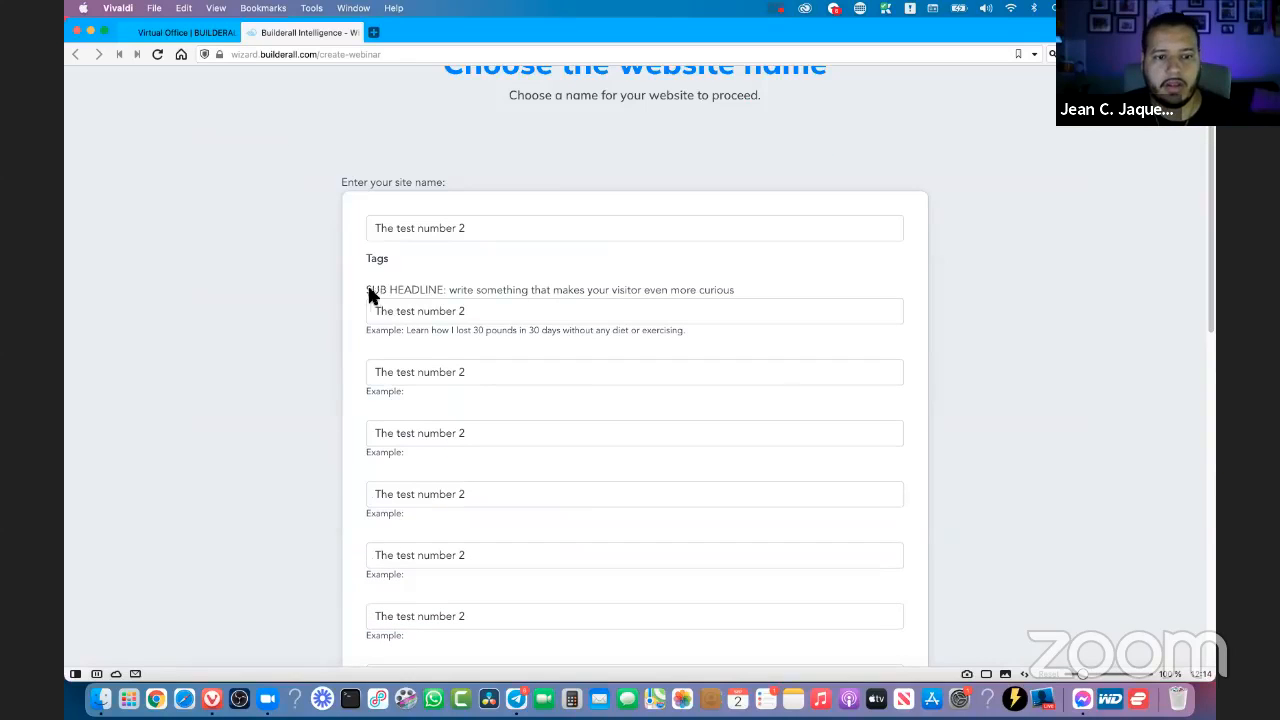
drag(368, 289, 528, 290)
click(398, 342)
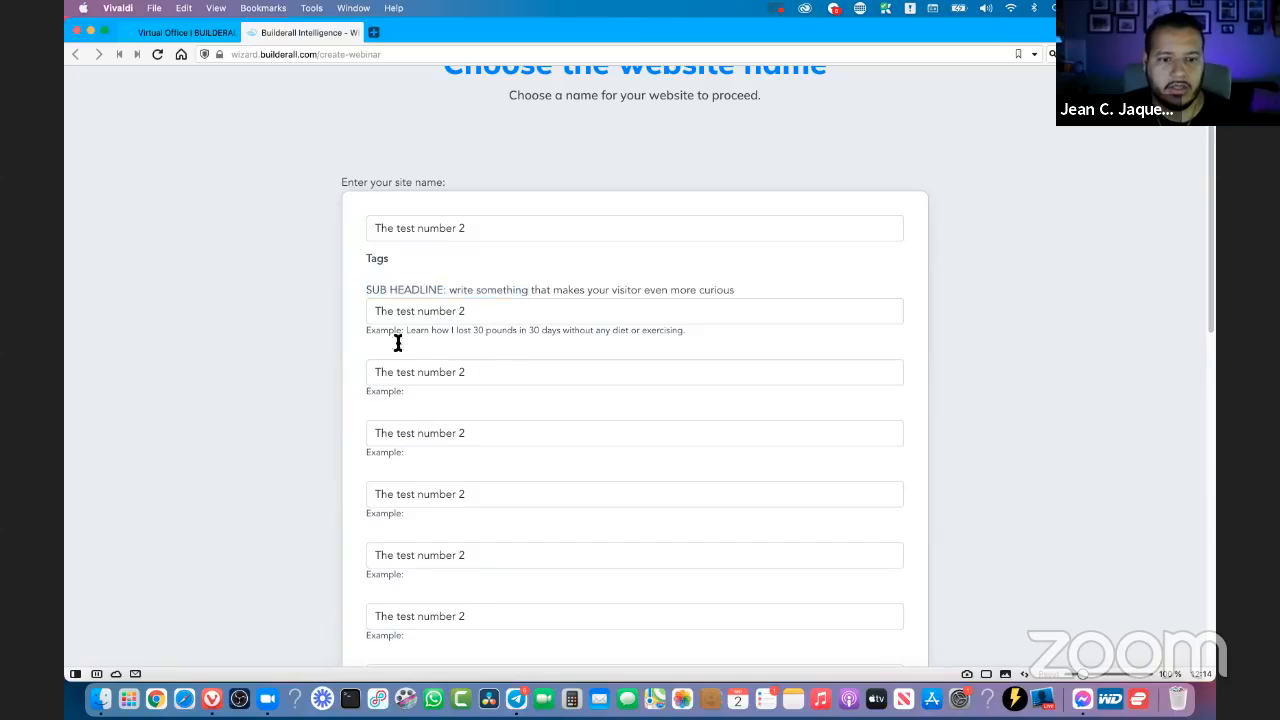
drag(380, 340, 703, 327)
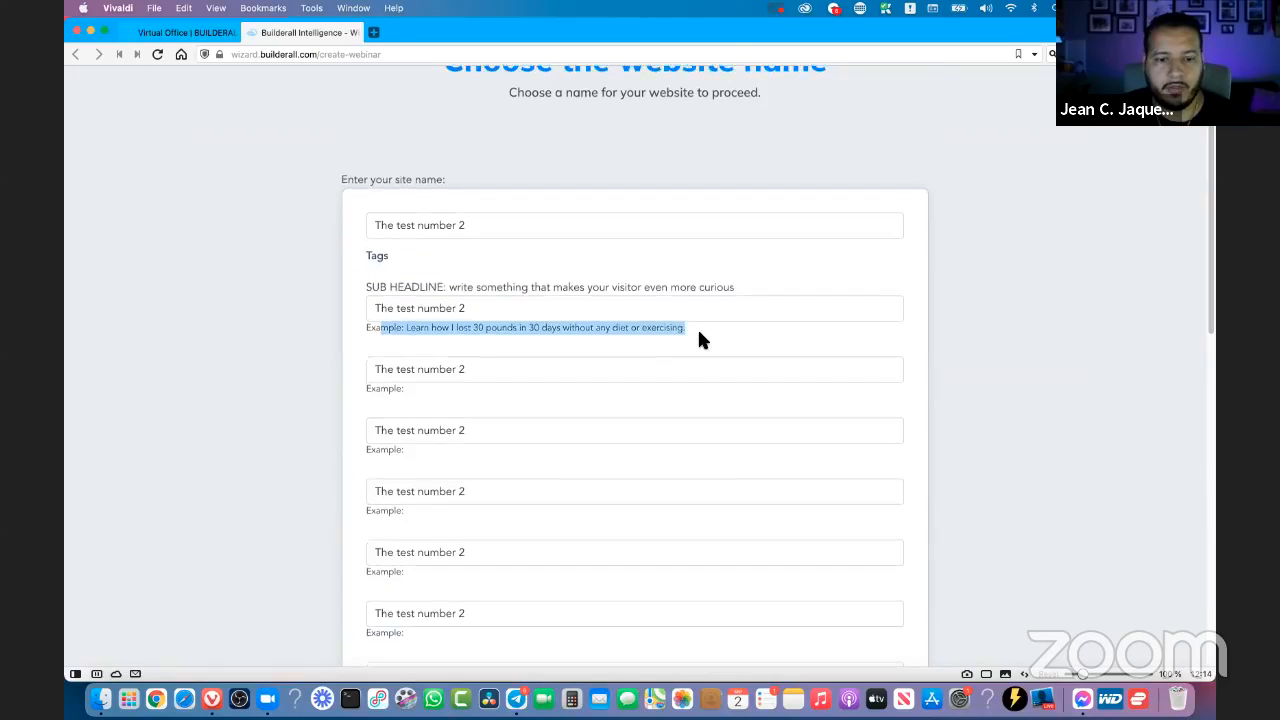
- Proceed to the confirmation of the webinar data and create the webinar
scroll(697, 327, down, 10)
click(641, 372)
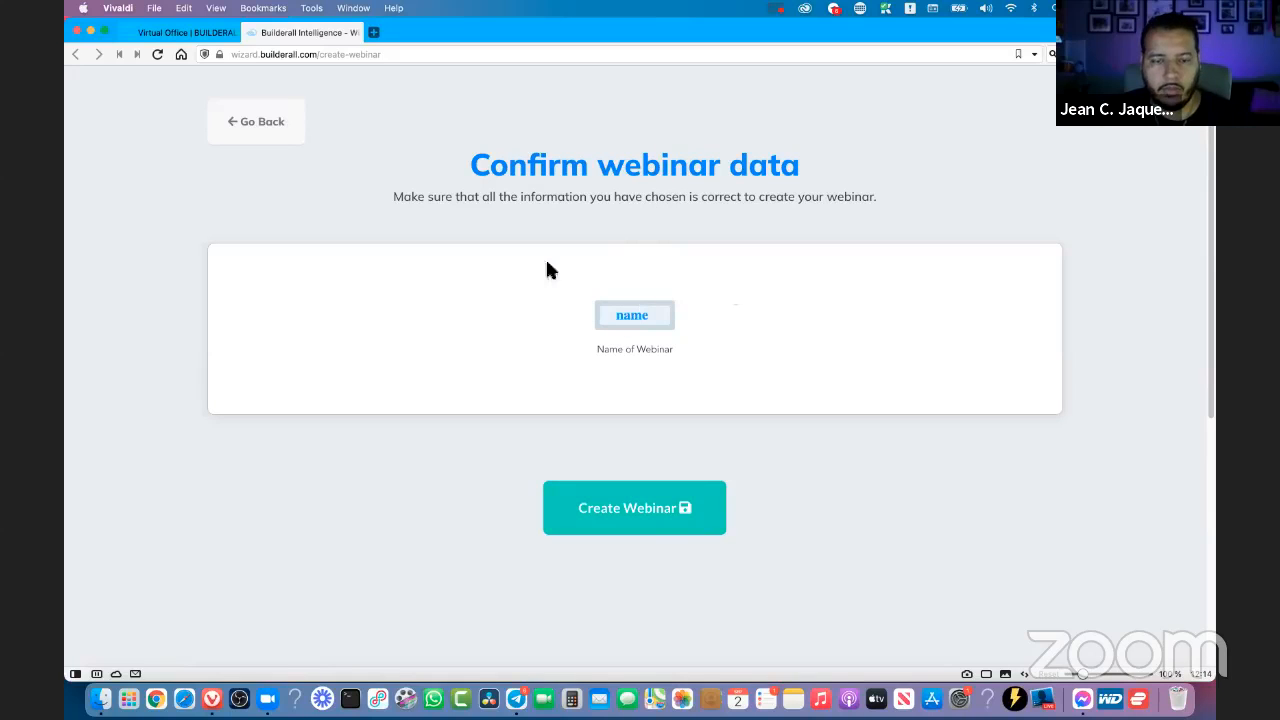
click(655, 512)
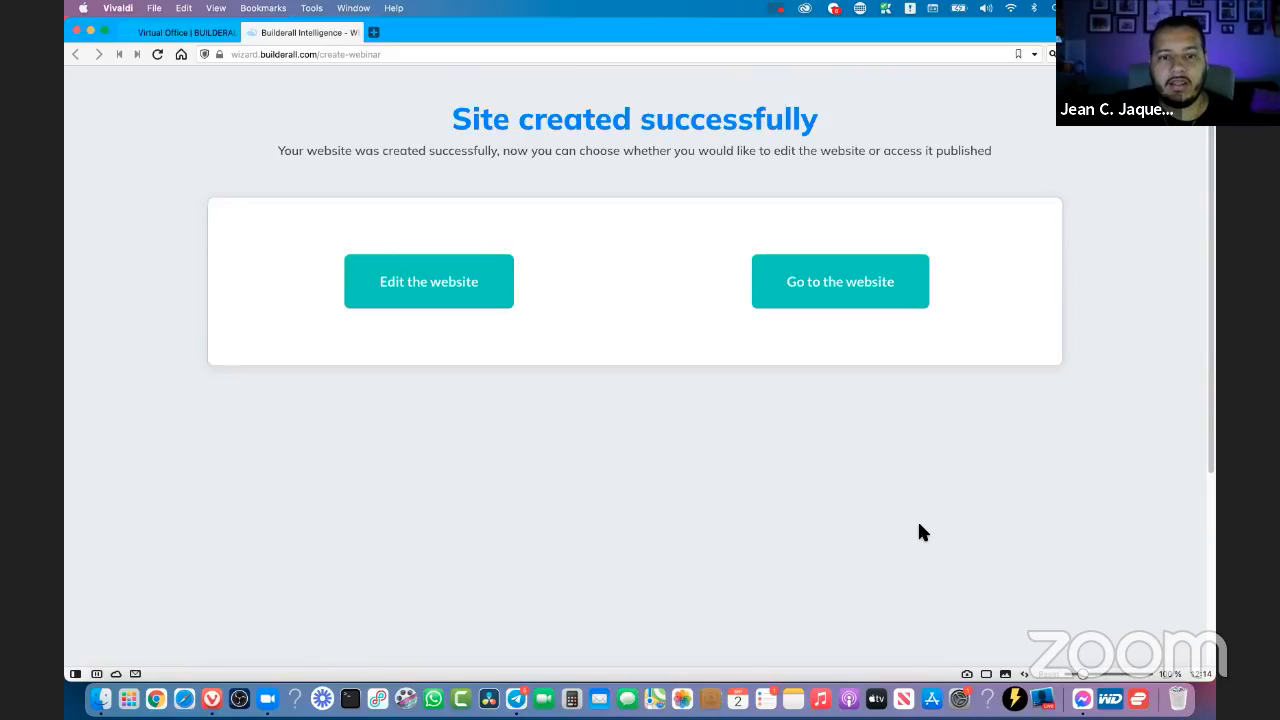
- Read the site creation message and open the published website to view it
drag(452, 120, 838, 131)
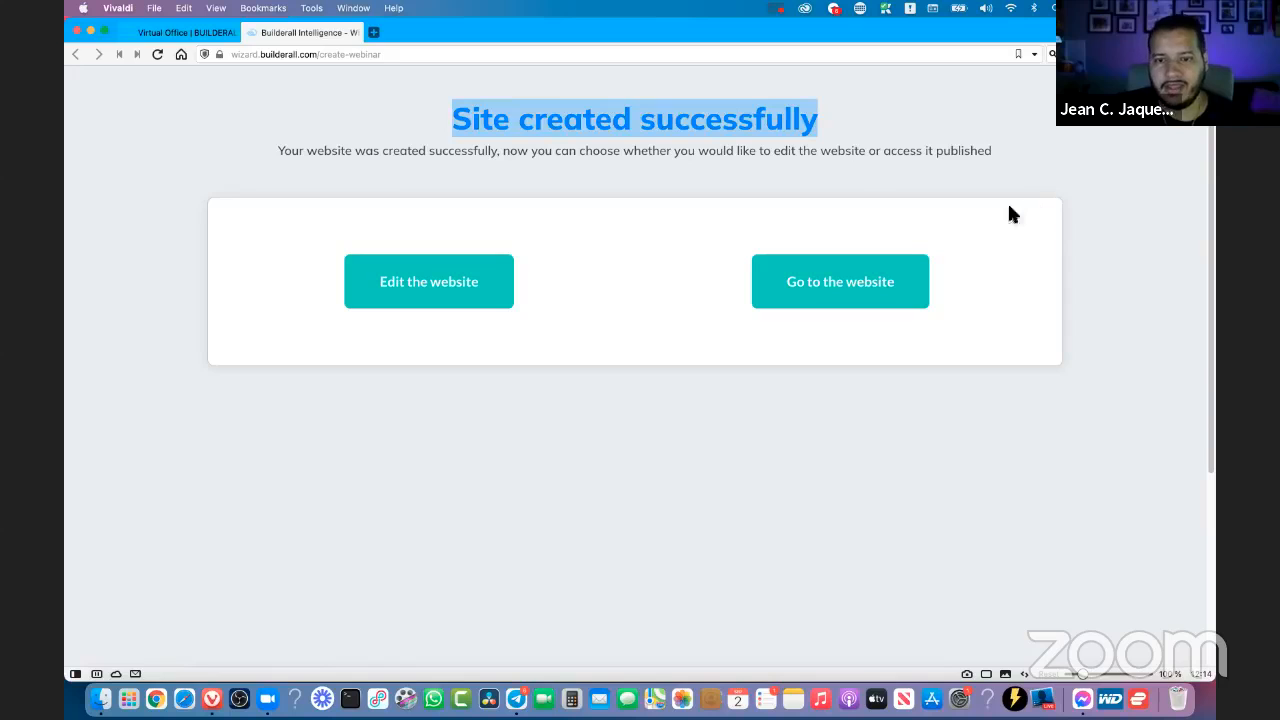
click(372, 165)
drag(316, 150, 936, 150)
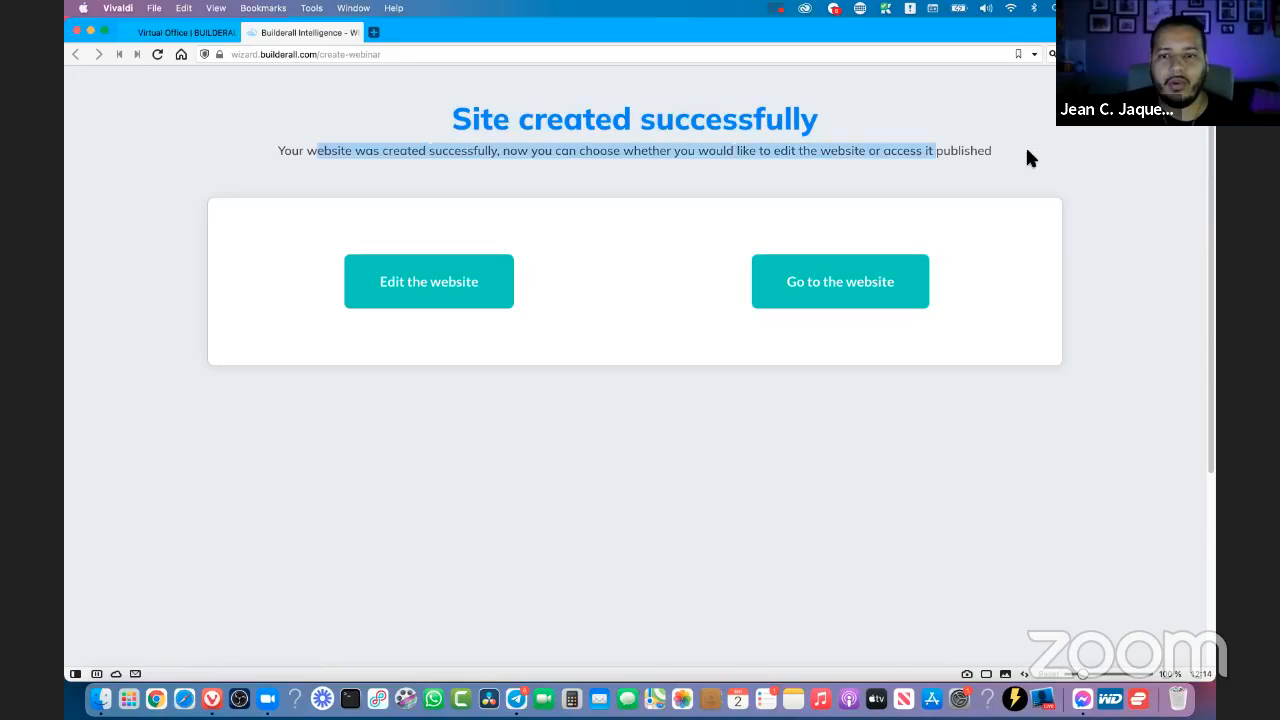
click(1025, 150)
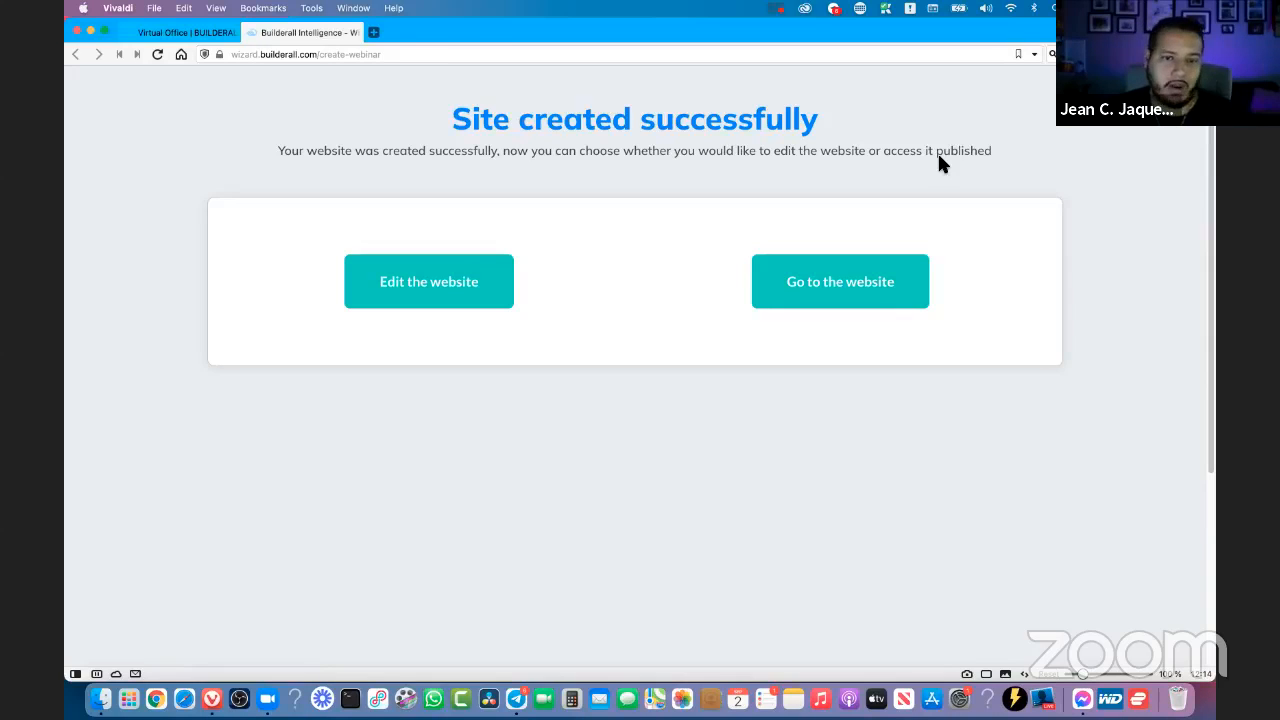
click(844, 298)
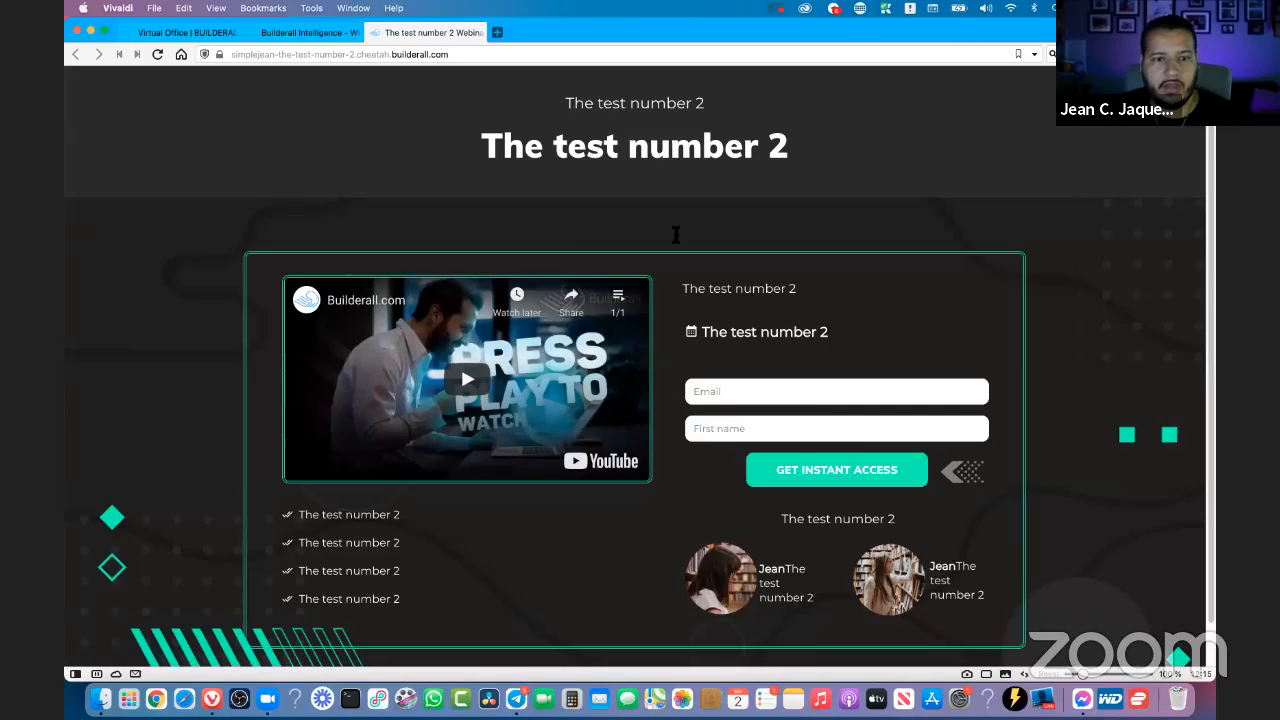
- Close the published website and open the new site for editing in Cheetah
click(379, 35)
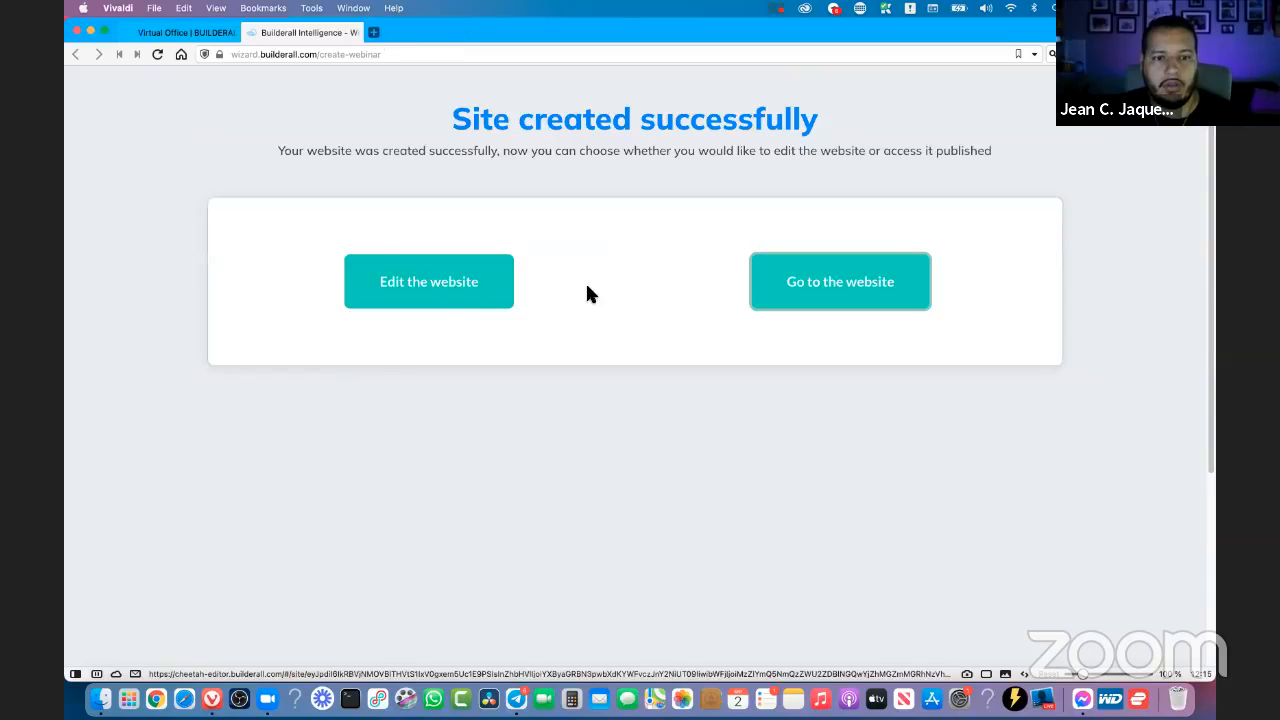
click(446, 289)
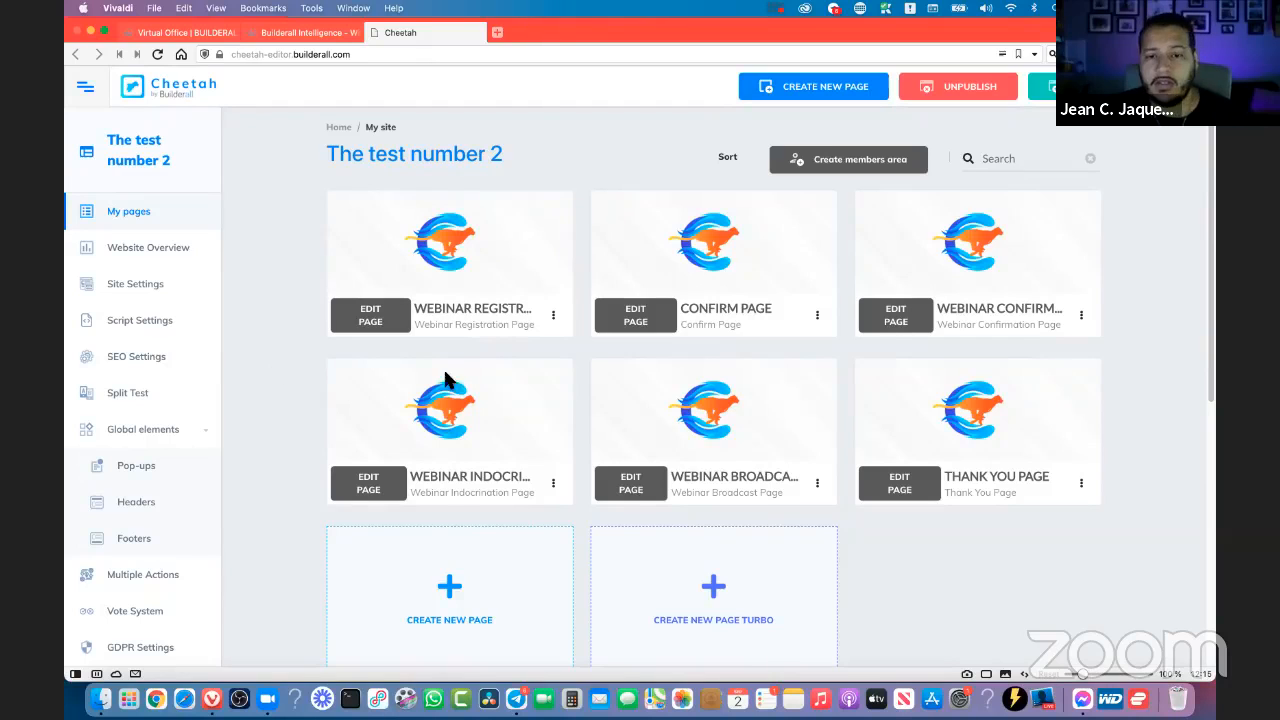
- View the published version of the Confirm Page, checking its headline, and close it
click(818, 318)
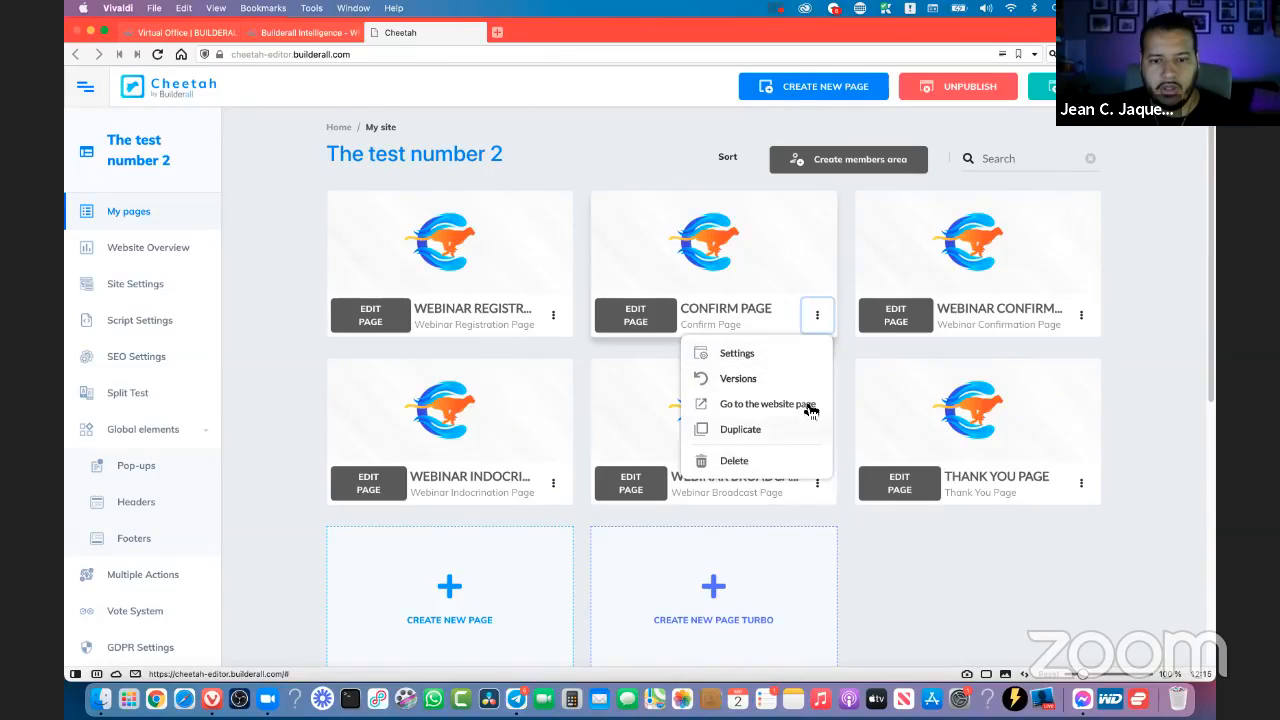
click(758, 405)
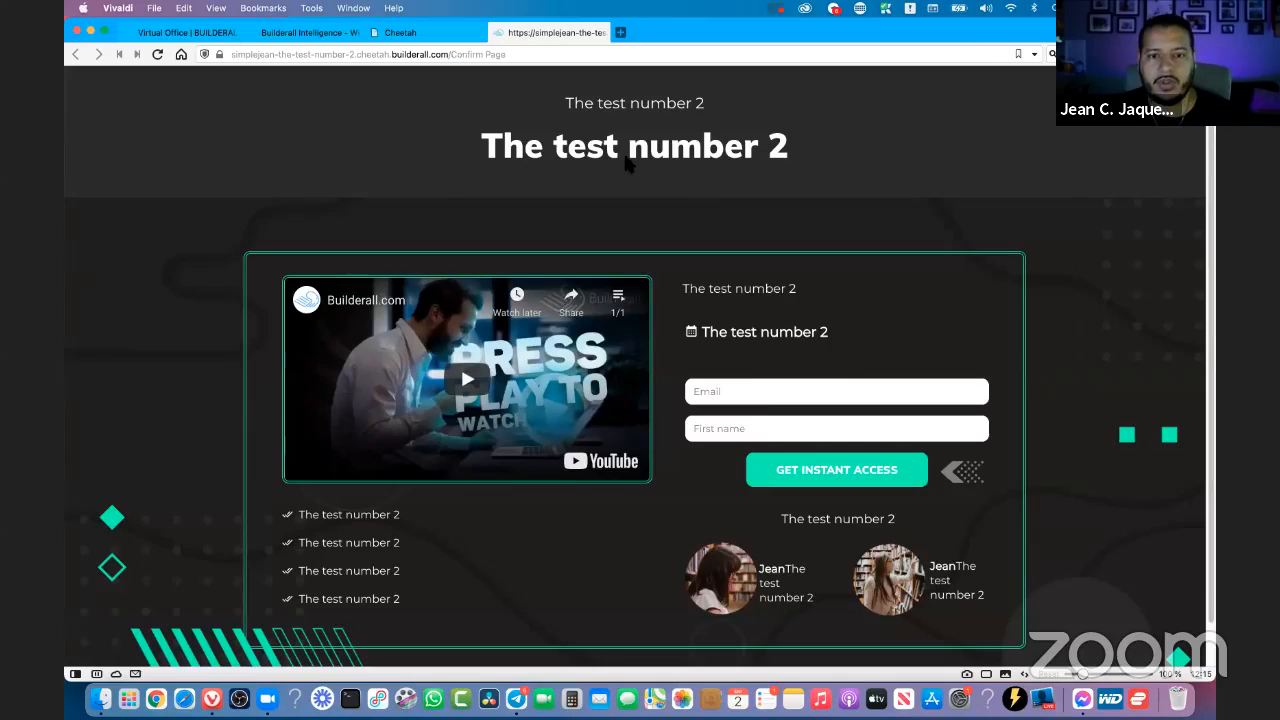
drag(786, 156, 528, 158)
key(super+w)
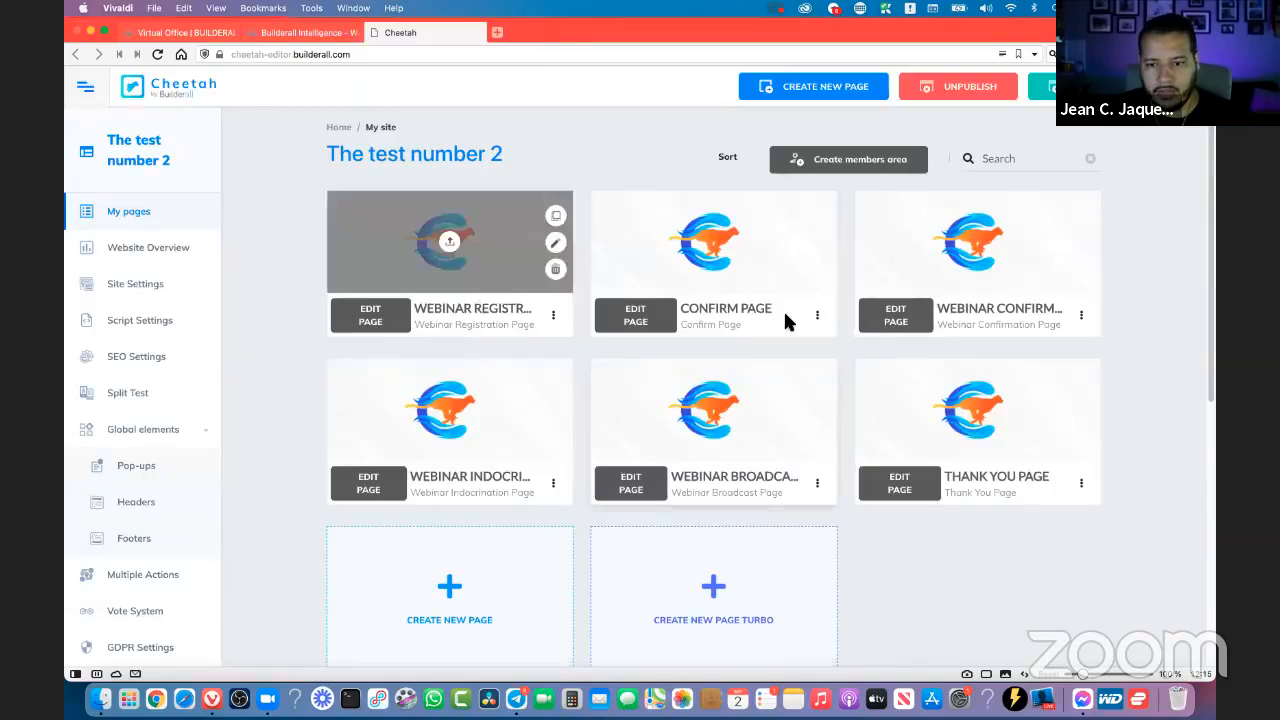
- View the published Thank You Page, examine its web address, and close it
click(1081, 486)
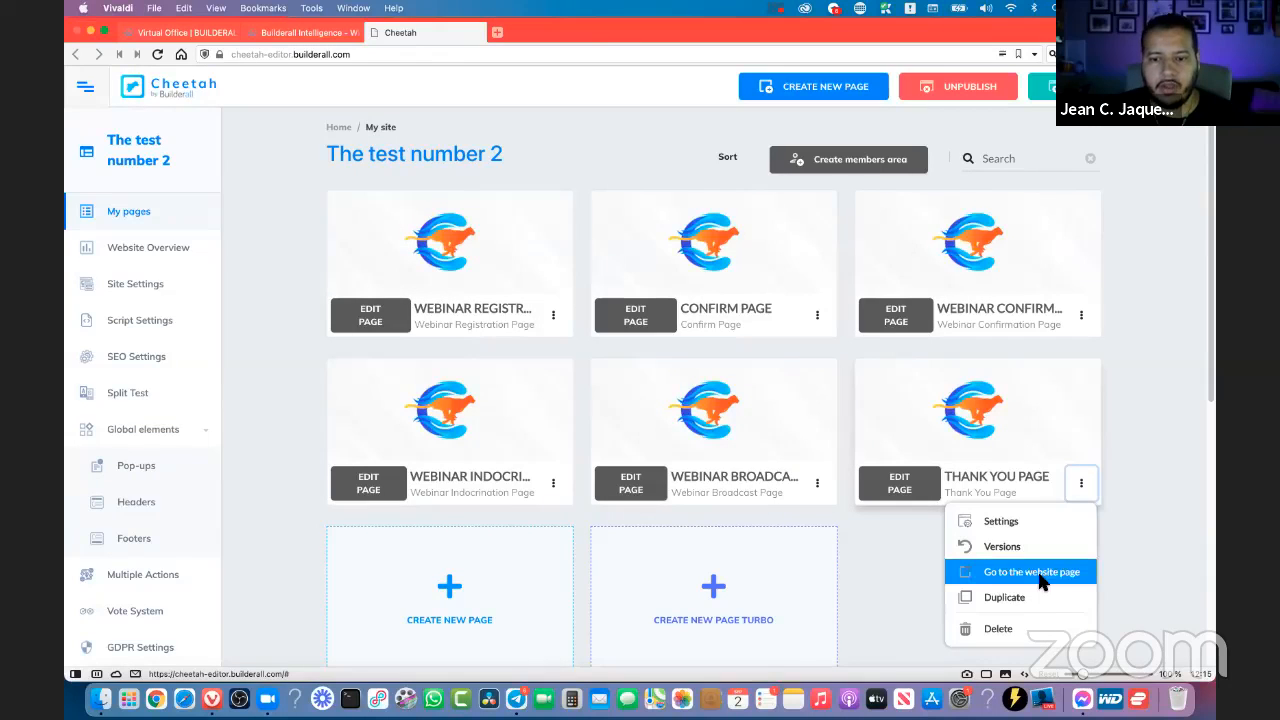
click(1038, 570)
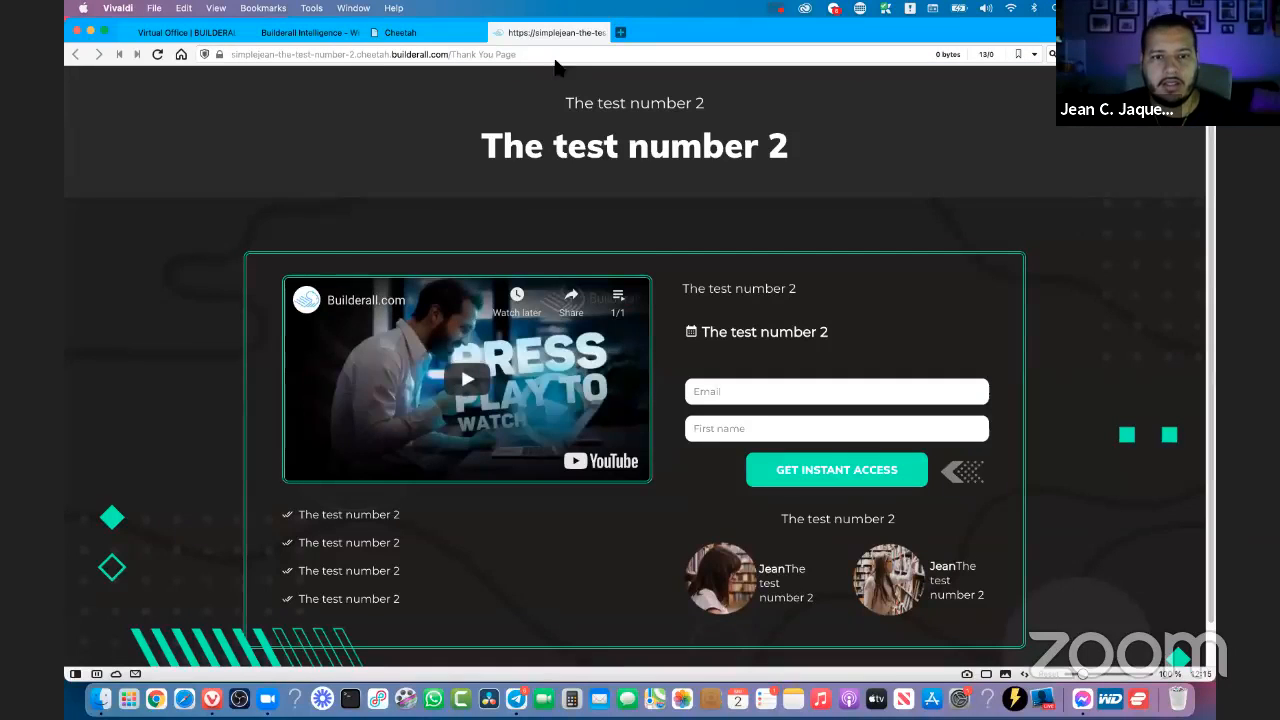
drag(548, 55, 268, 54)
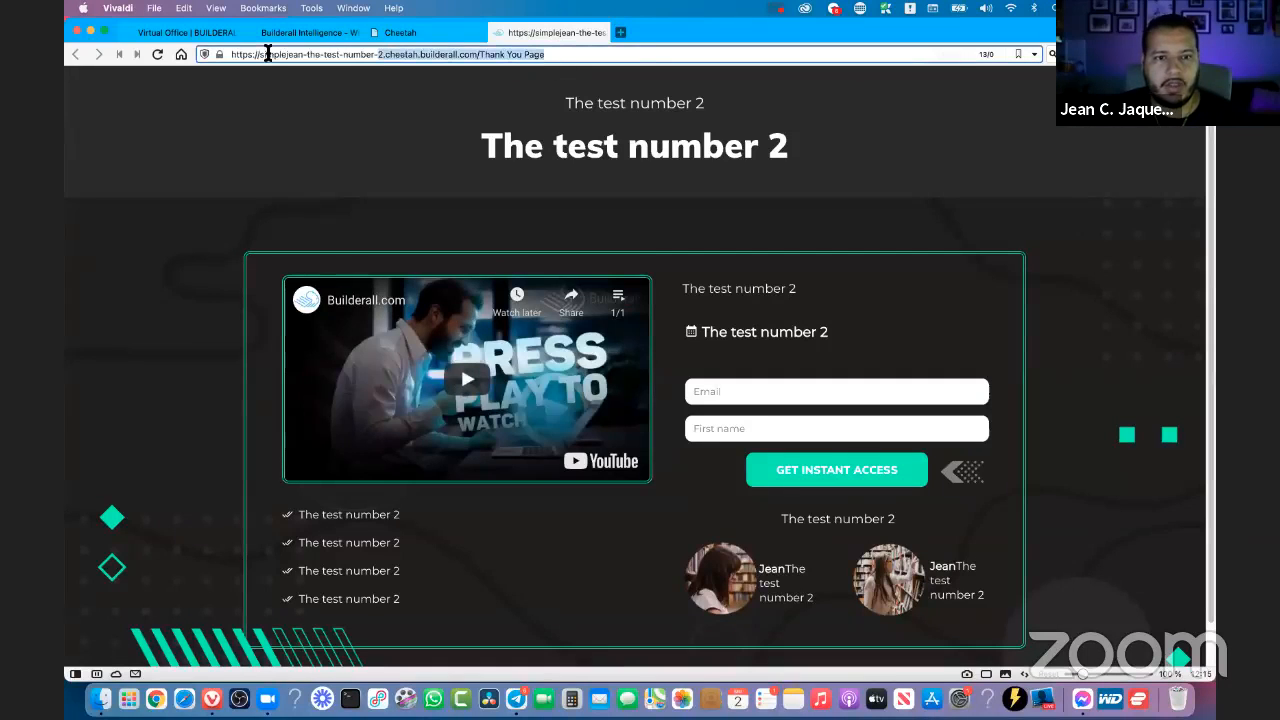
click(810, 322)
key(super+w)
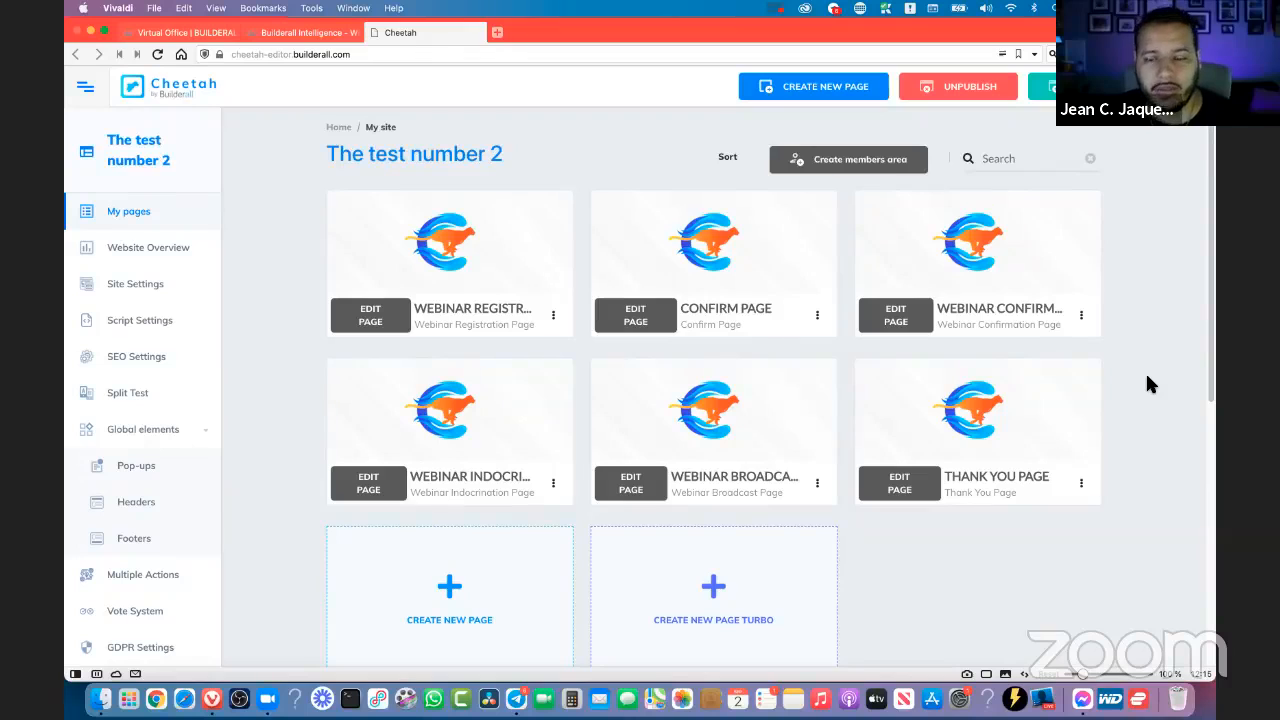
- Open the published Confirm Page once more and return to the list of pages
click(818, 317)
click(806, 407)
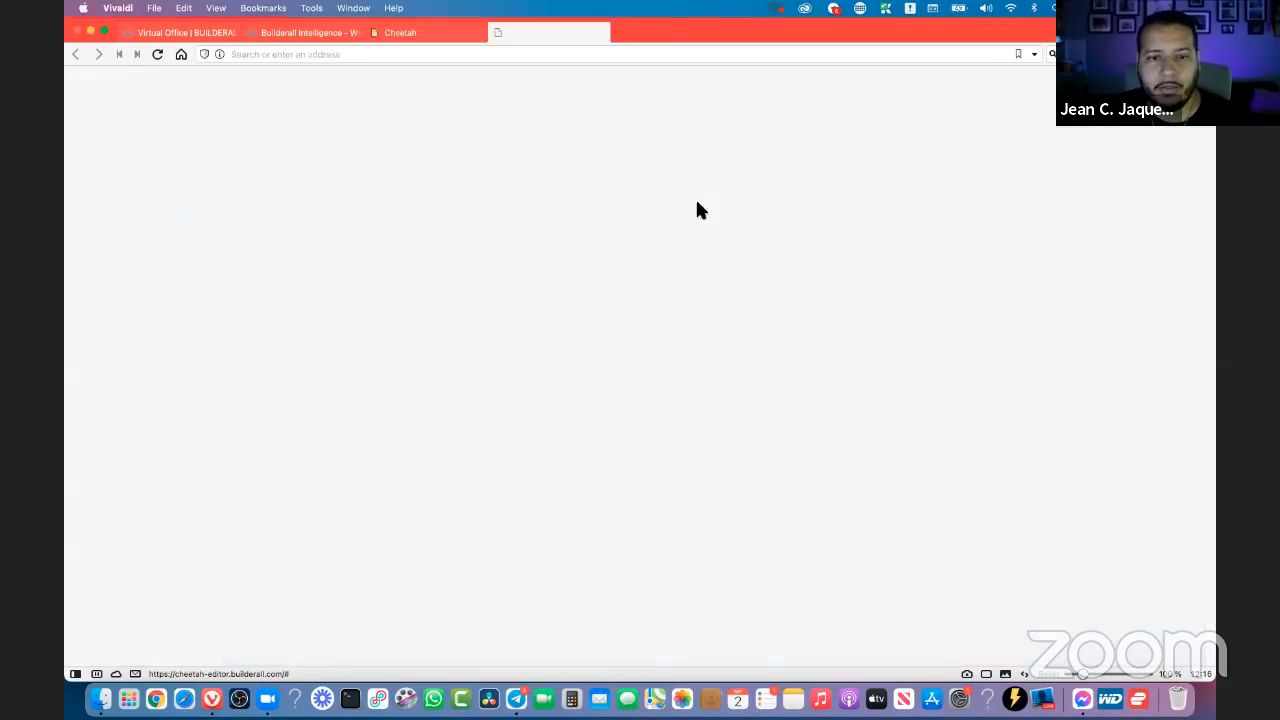
key(super+w)
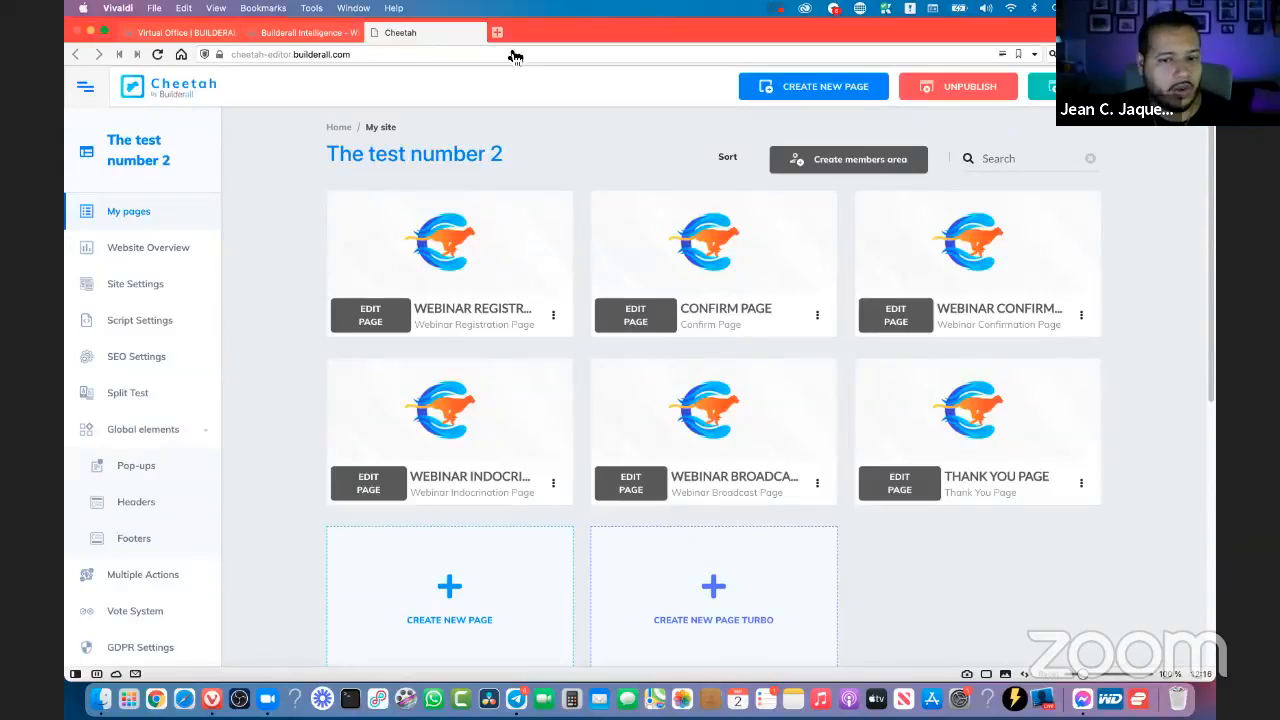
- Set the Confirm Page's address URL to Confirm-Page in its settings and save the page
click(822, 330)
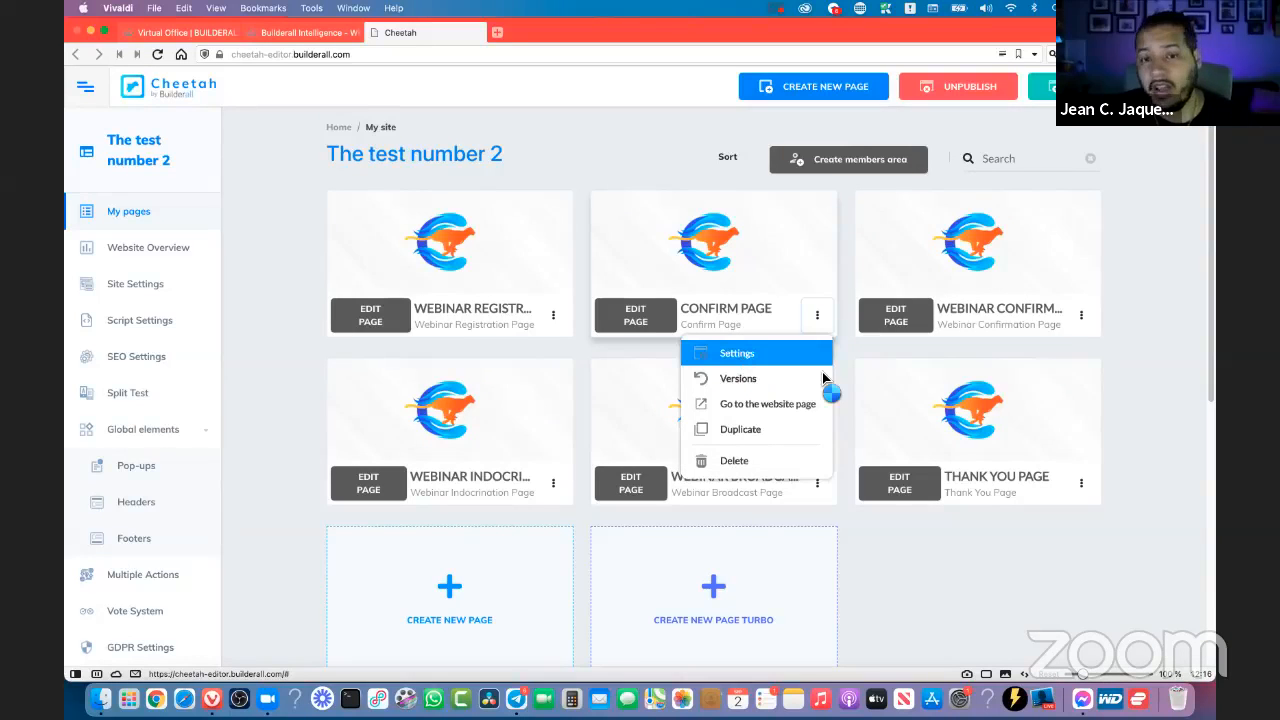
click(748, 354)
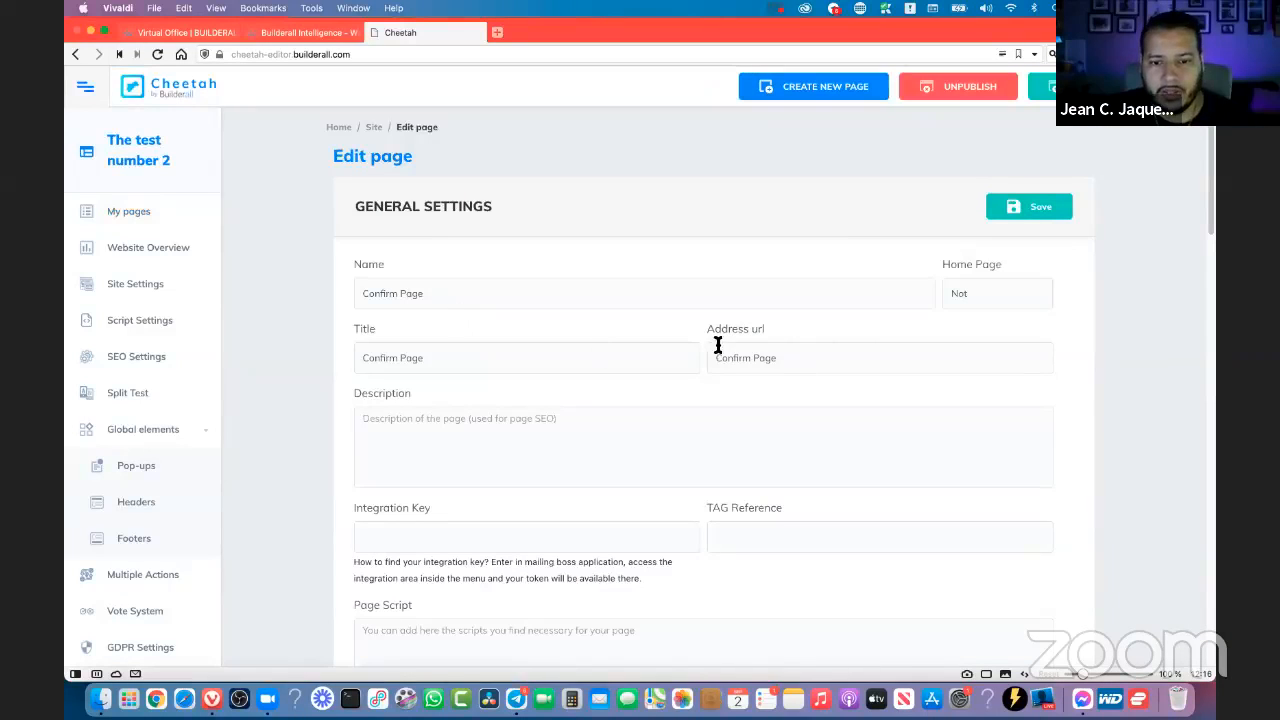
drag(705, 329, 708, 327)
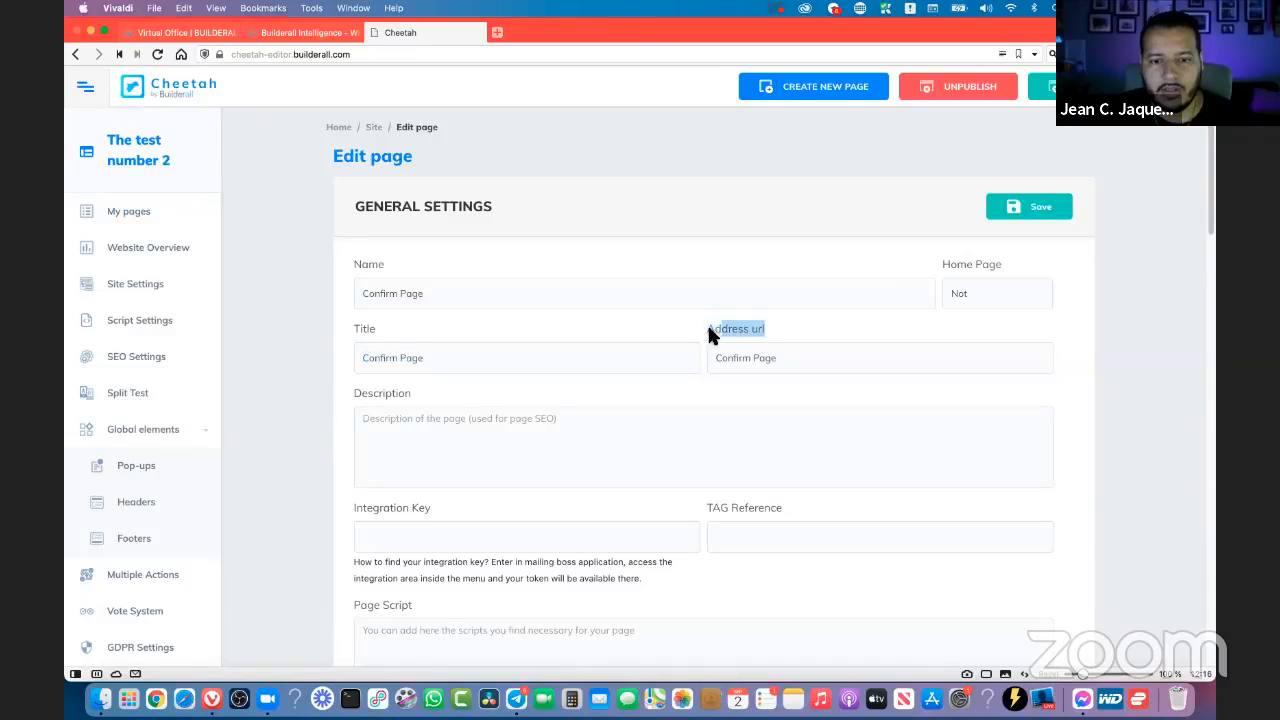
click(789, 367)
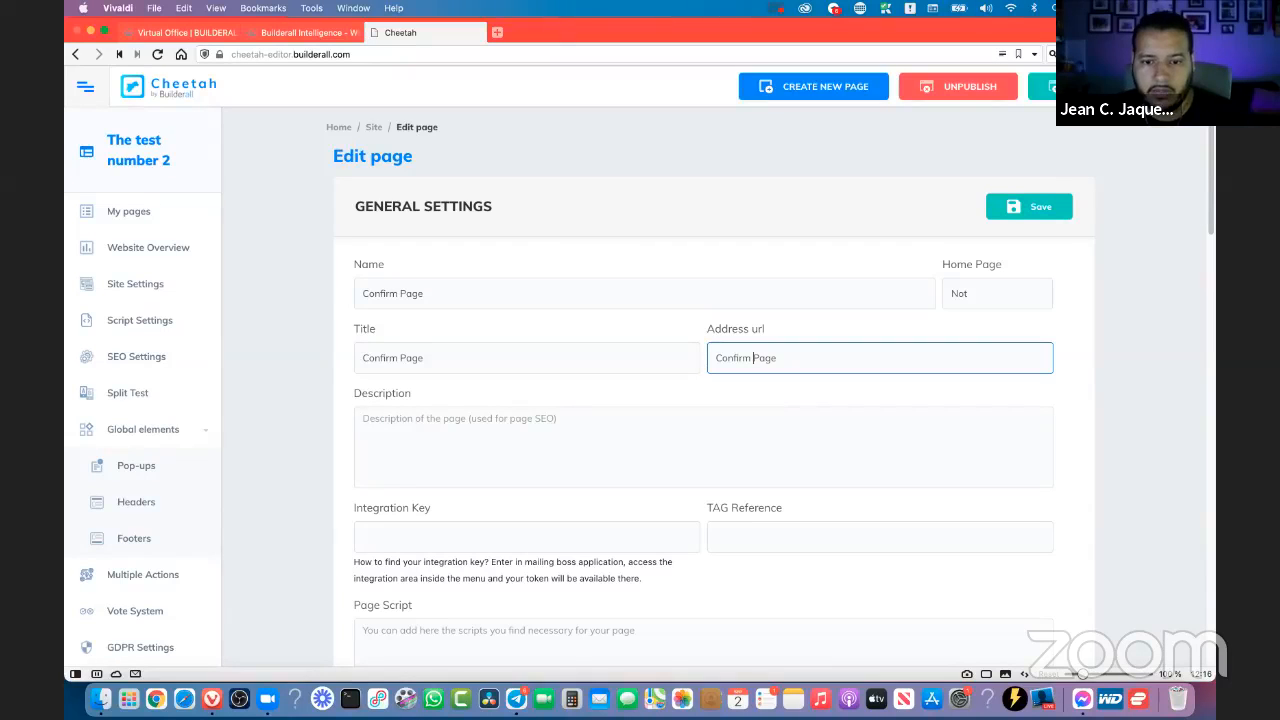
key(BackSpace)
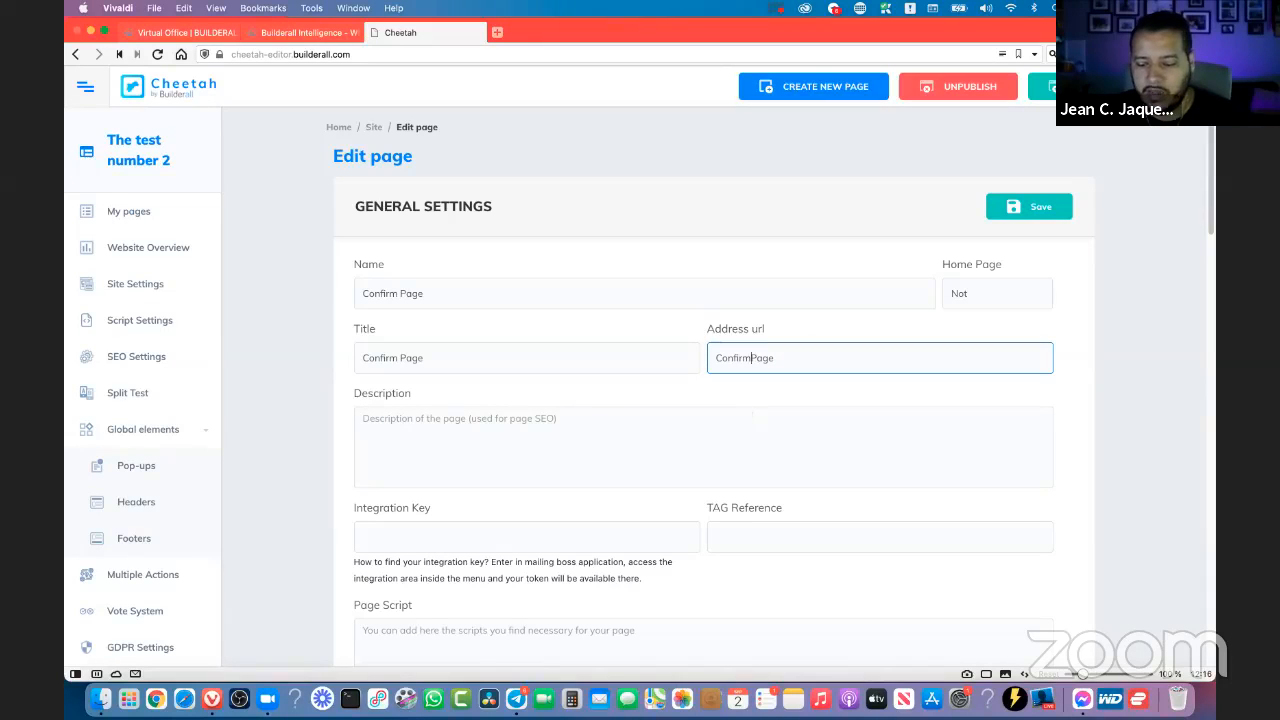
text(-)
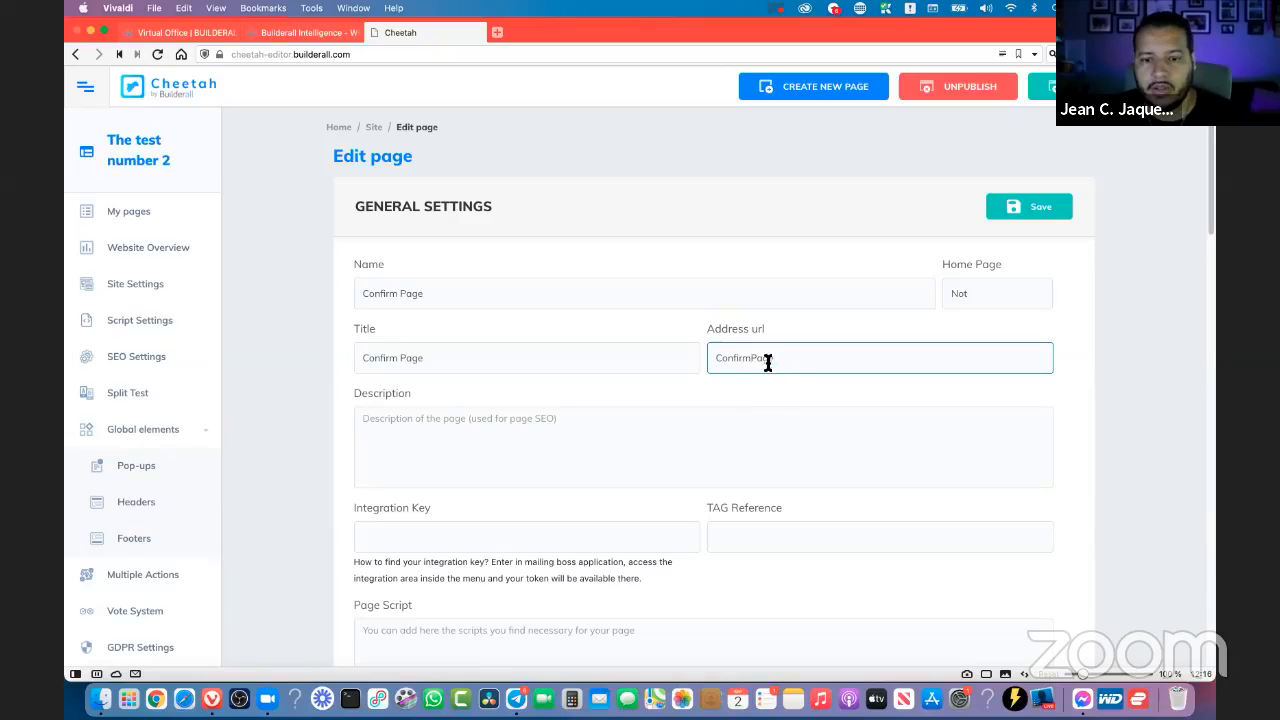
text(-)
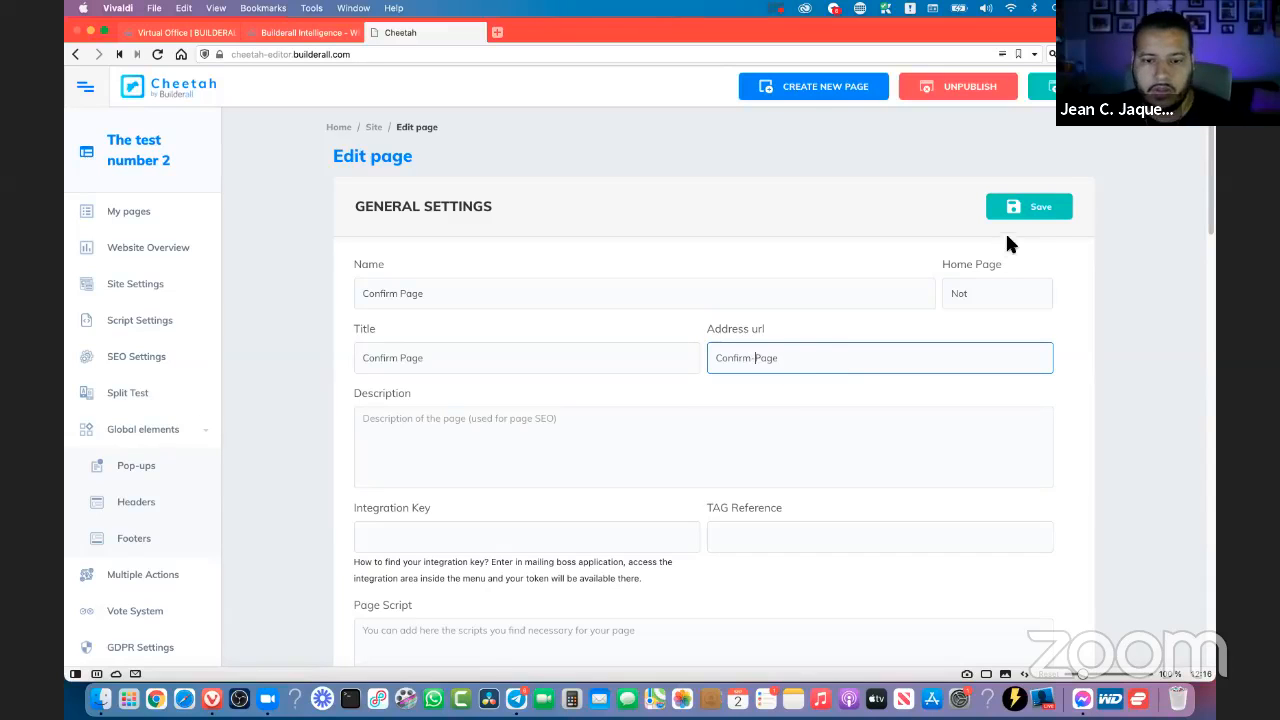
click(1016, 210)
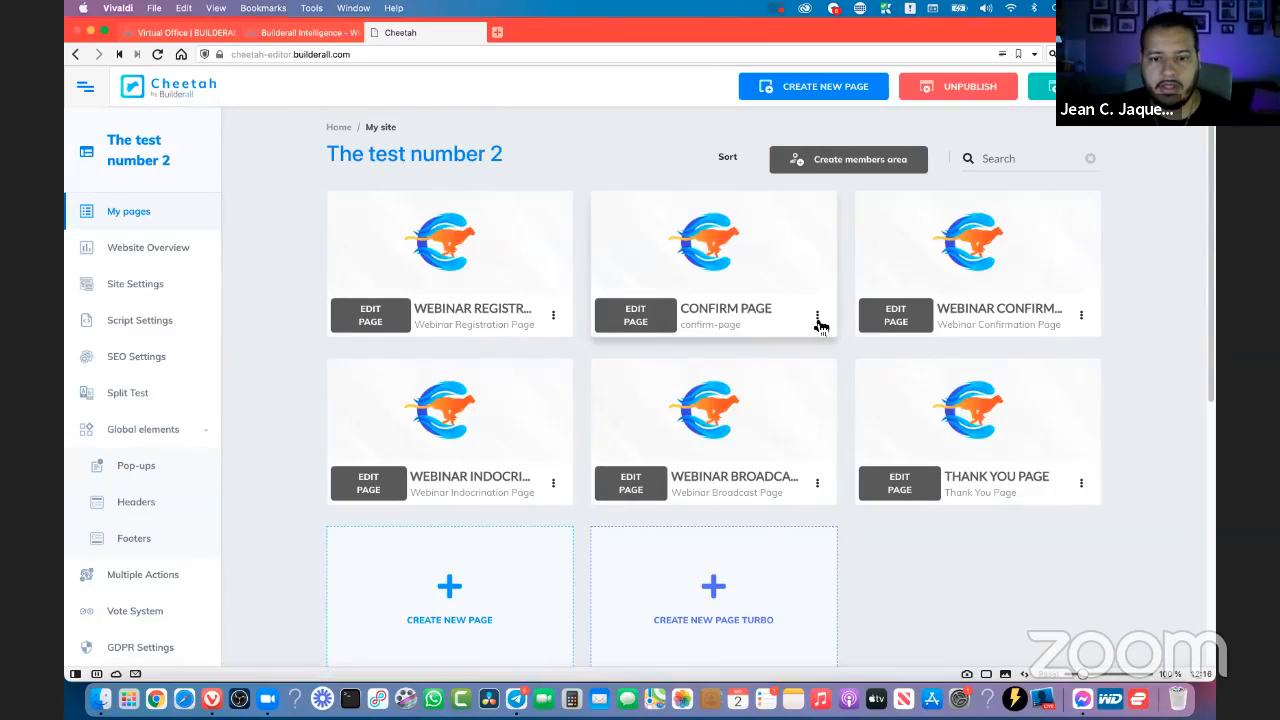
- View the published Confirm Page at its hyphenated web address and close it
click(817, 316)
click(778, 405)
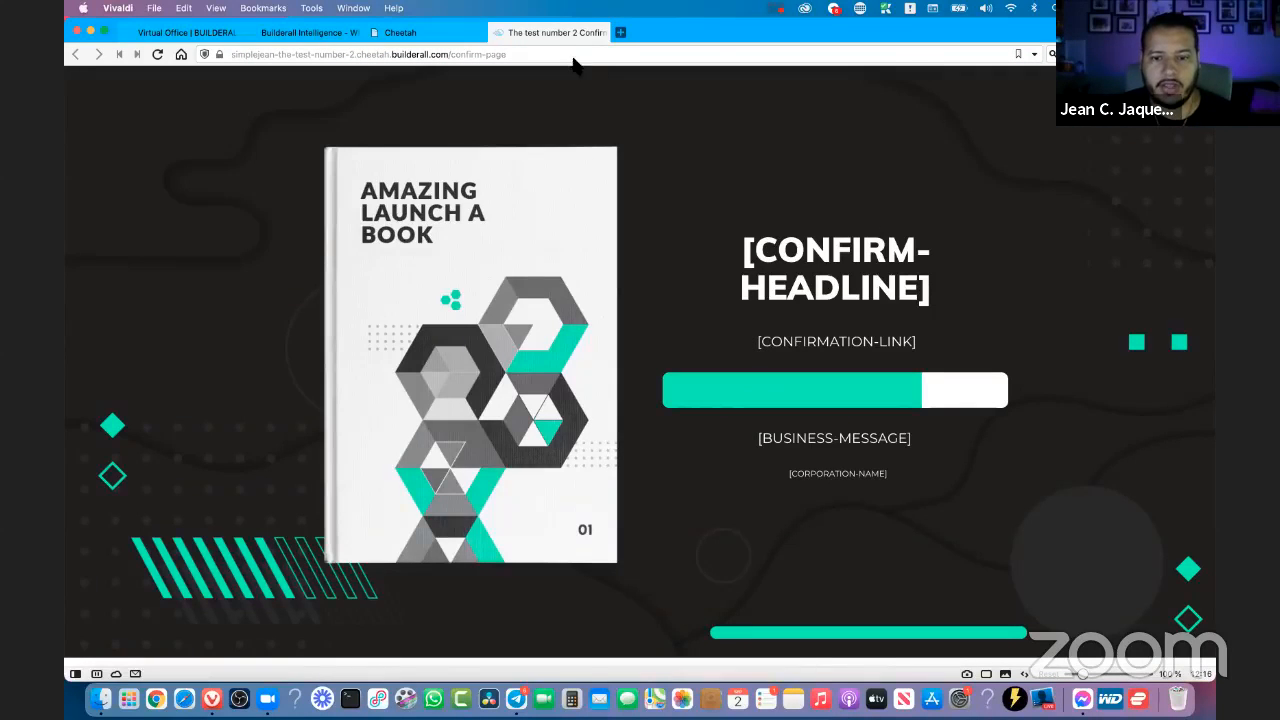
key(super+w)
- Open the Webinar Confirmation Page's settings and try to save its address URL with spaces between the words
click(1081, 318)
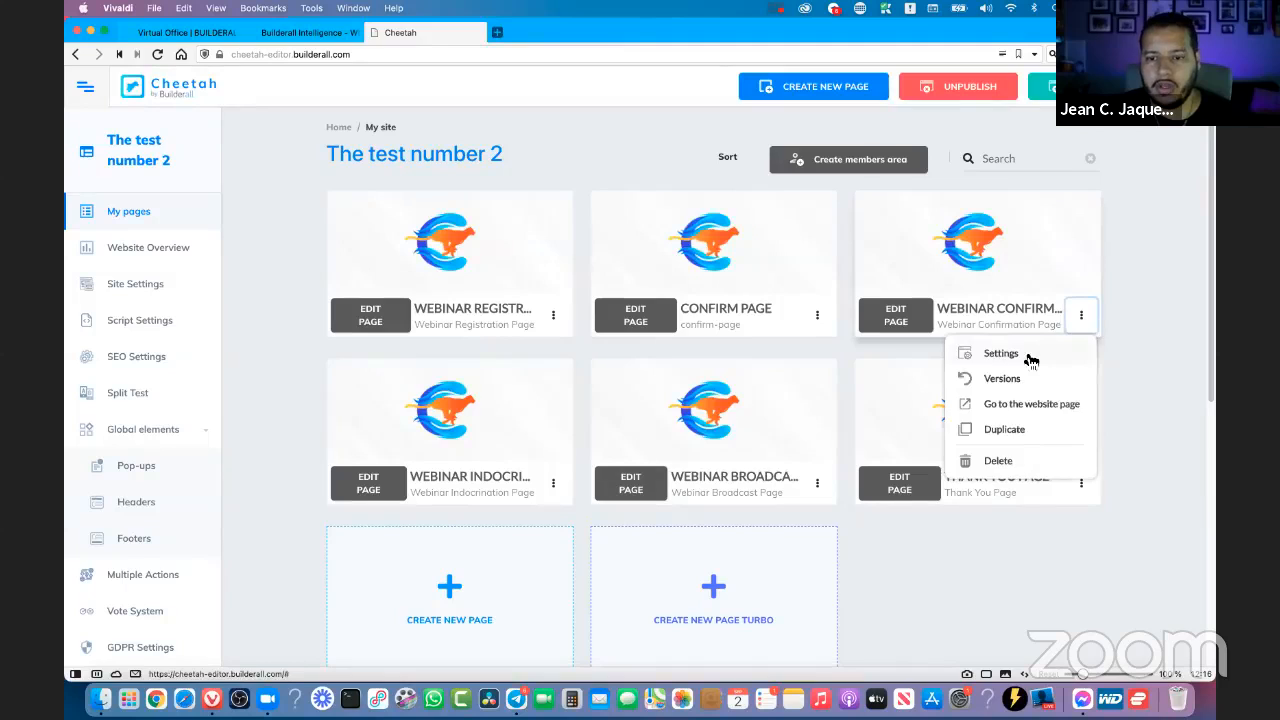
click(950, 355)
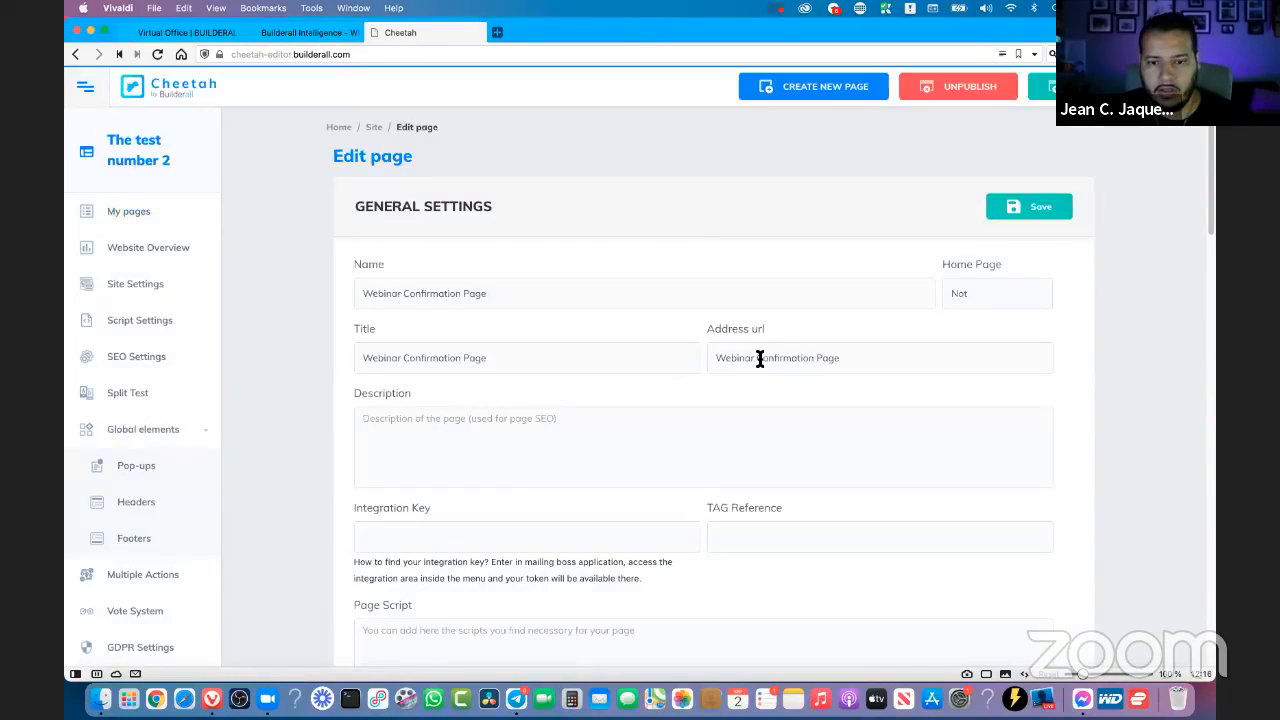
click(757, 358)
key(BackSpace)
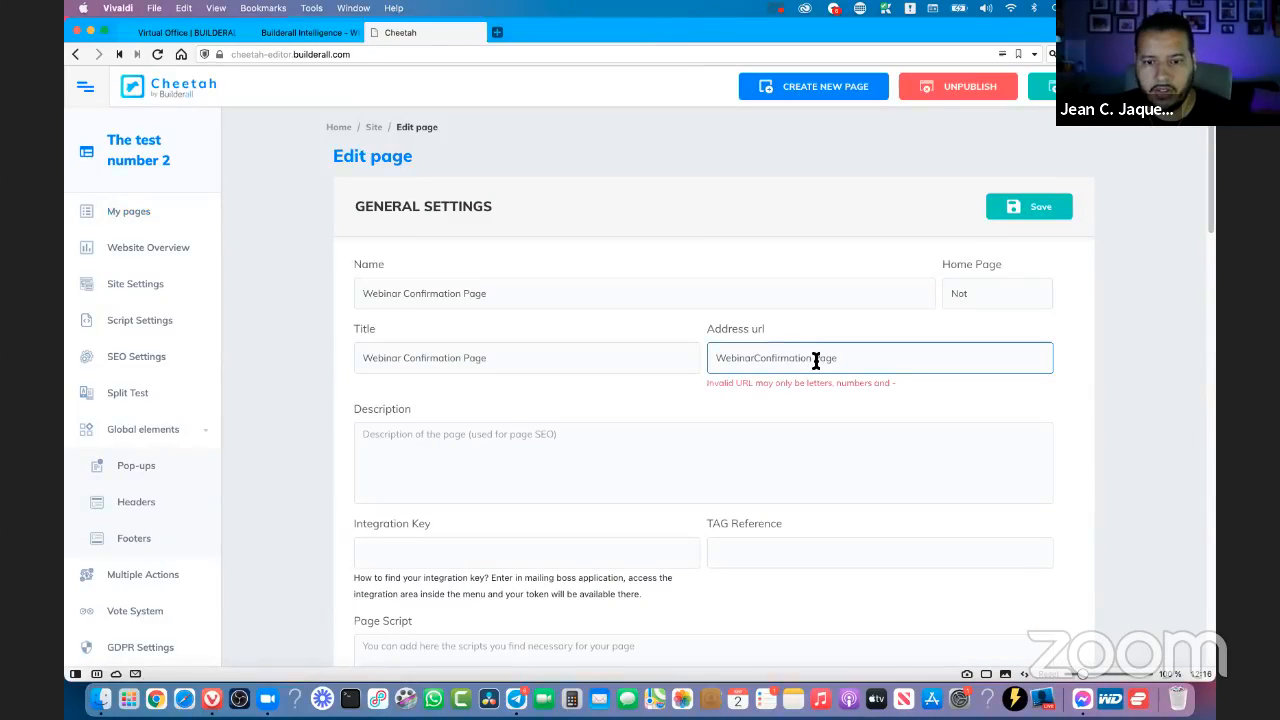
click(817, 360)
key(BackSpace)
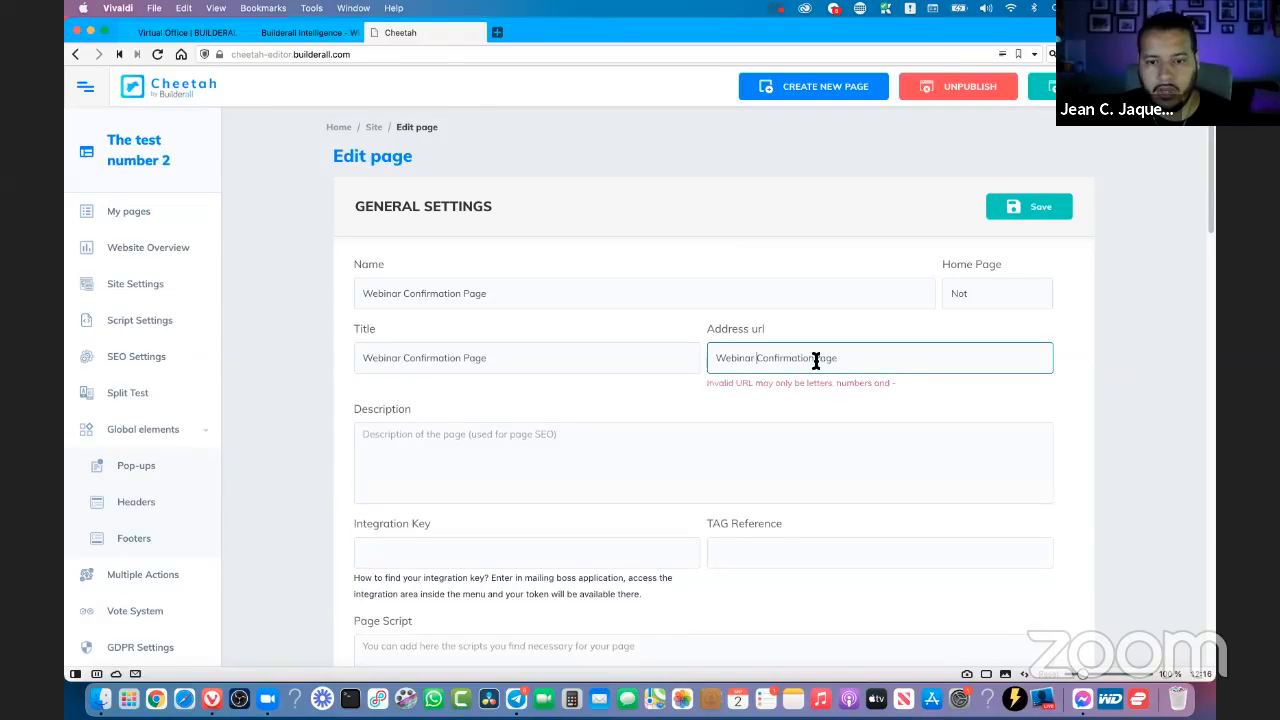
drag(705, 388, 884, 389)
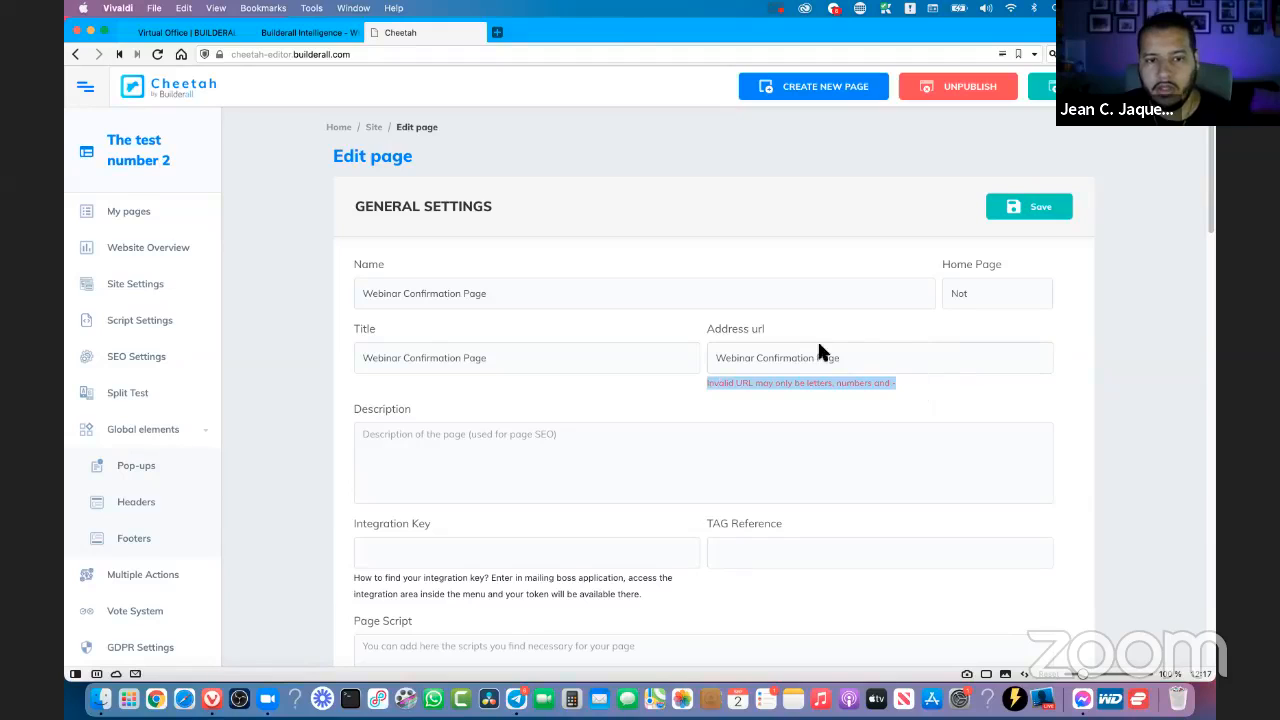
scroll(802, 355, down, 5)
scroll(802, 355, down, 5)
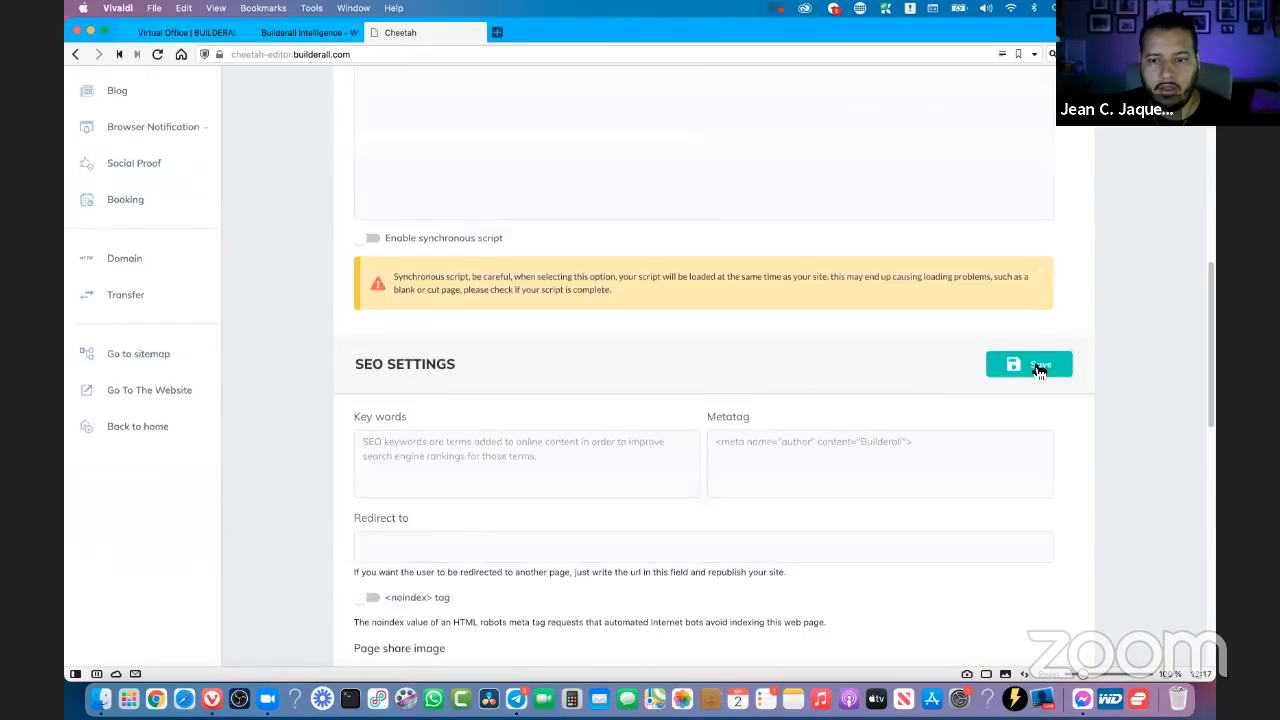
click(1040, 364)
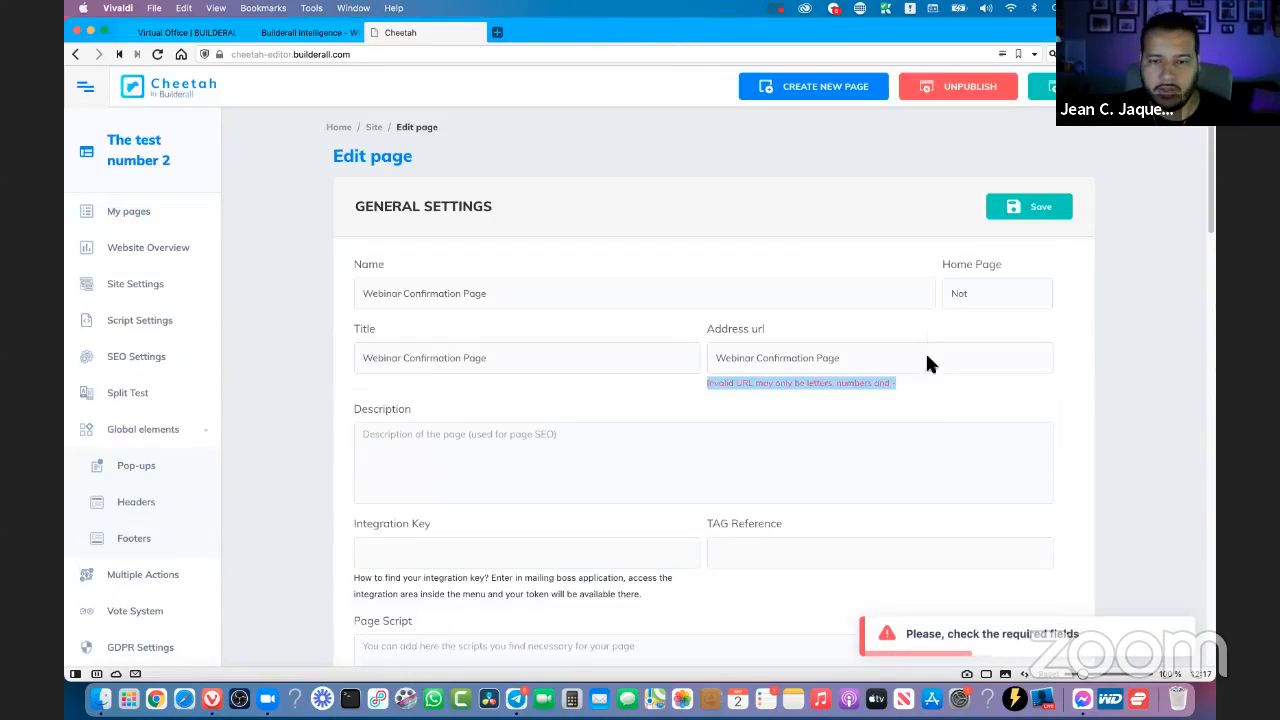
- Set the Webinar Confirmation Page's address URL to WebinarConfirmationPage without spaces and save the page
click(917, 358)
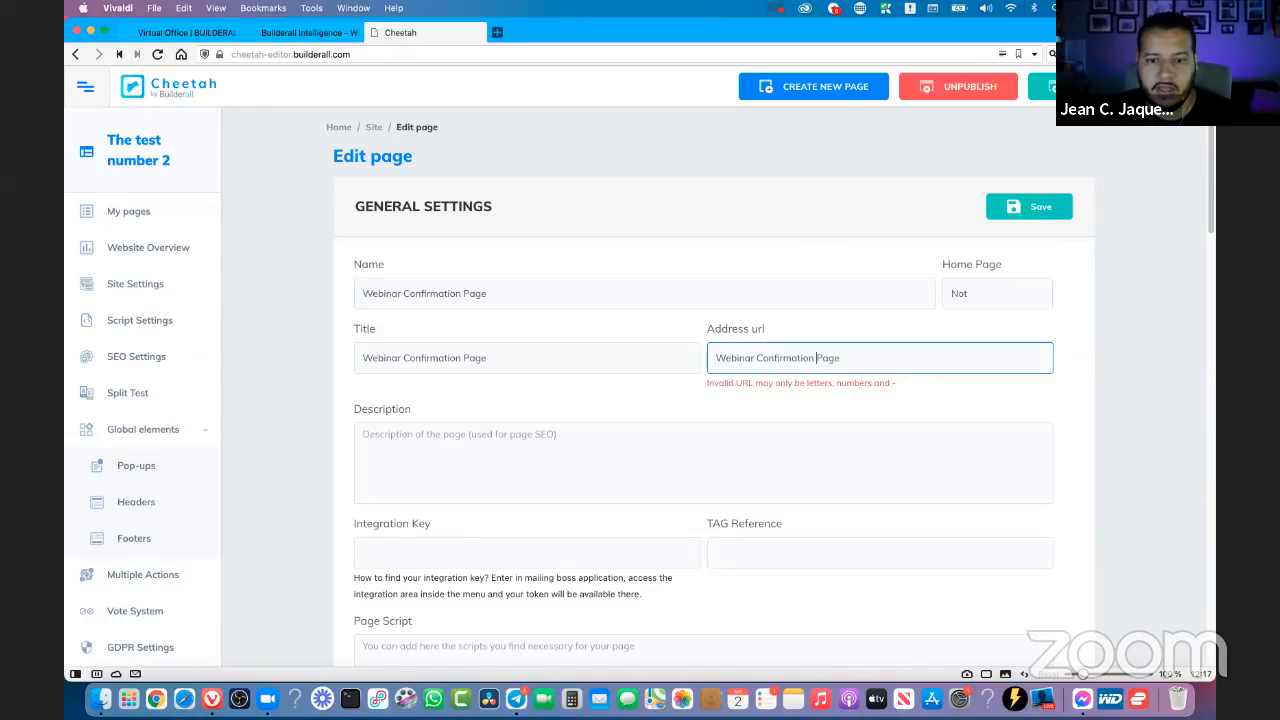
key(BackSpace)
click(755, 358)
key(BackSpace)
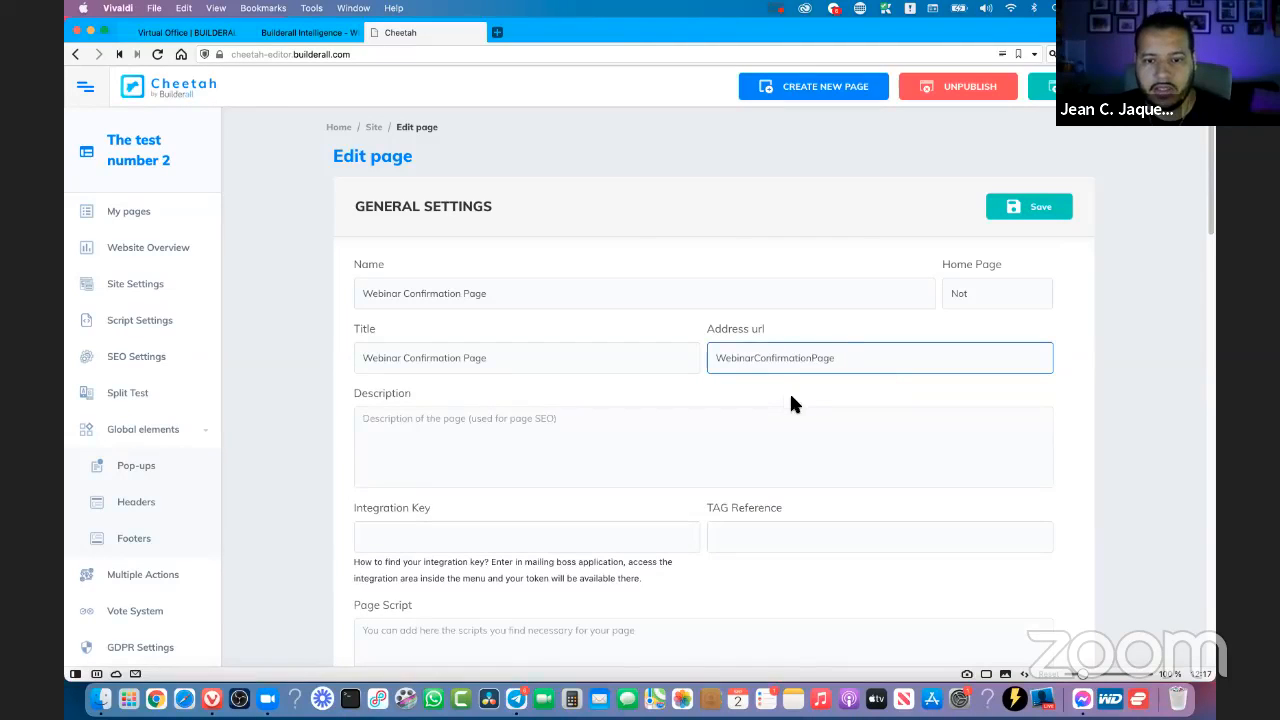
click(1050, 208)
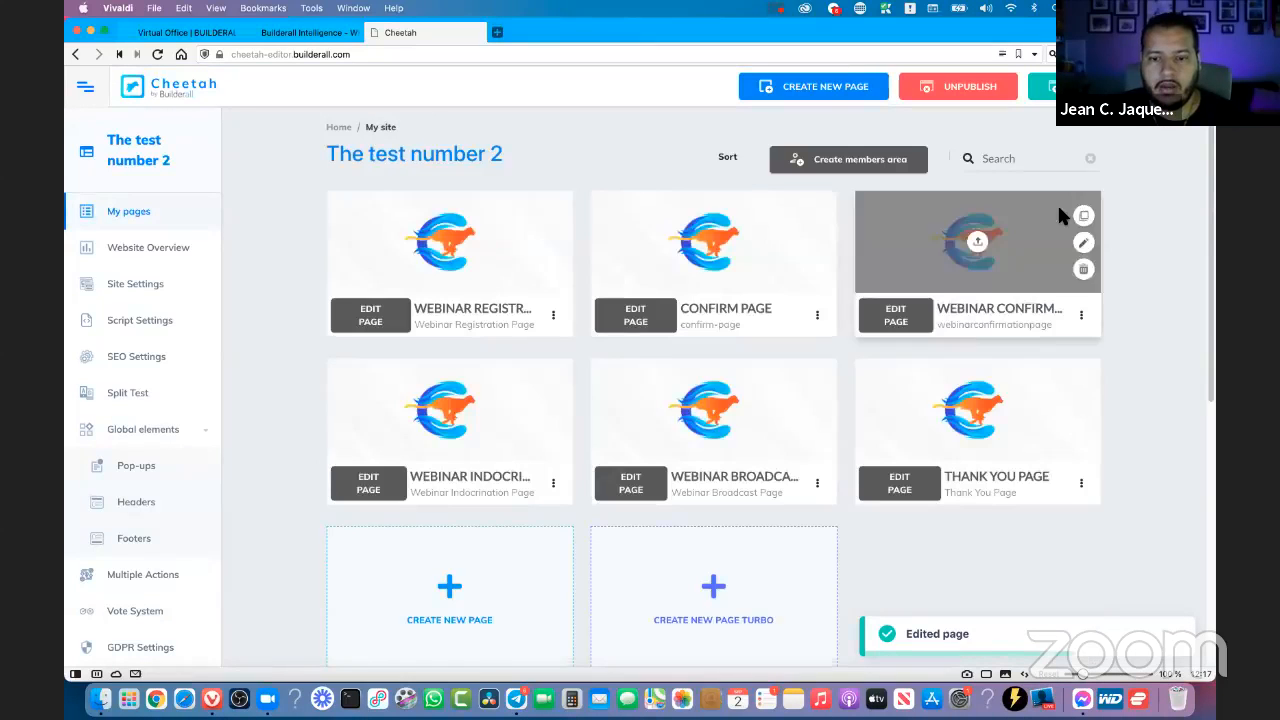
- View the published Webinar Confirmation Page at its corrected web address and close it
click(1081, 315)
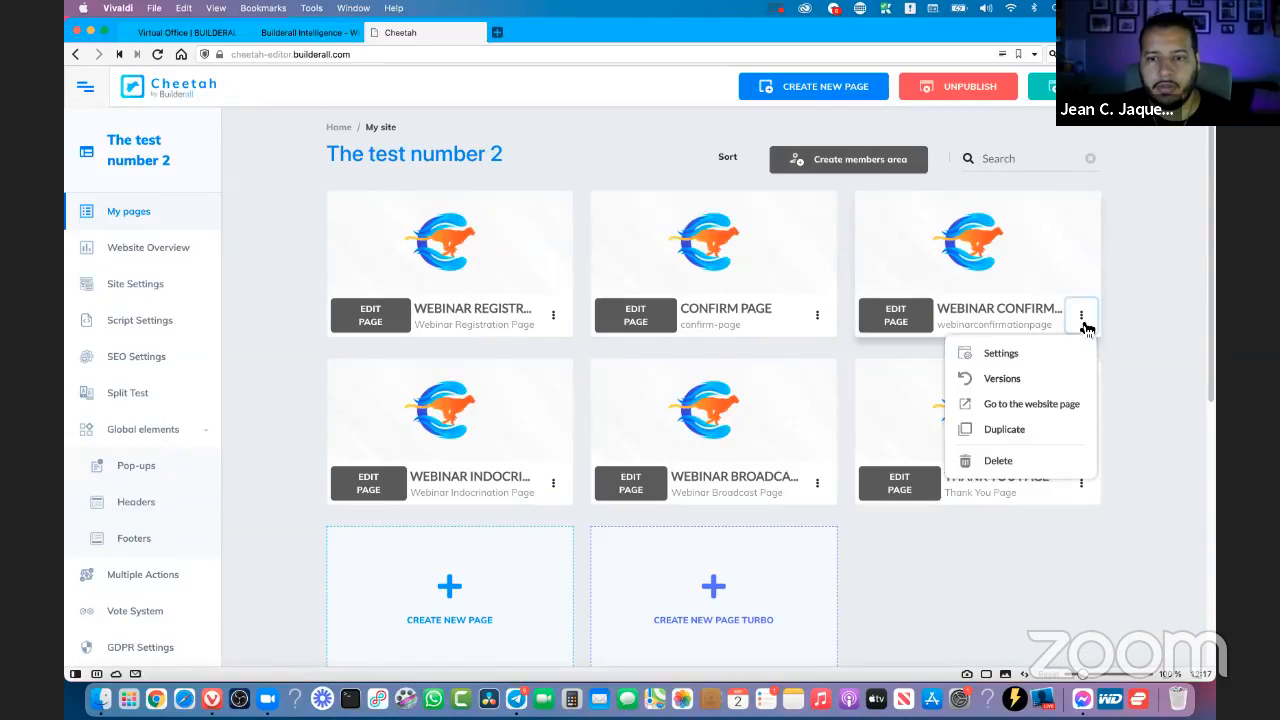
click(1040, 406)
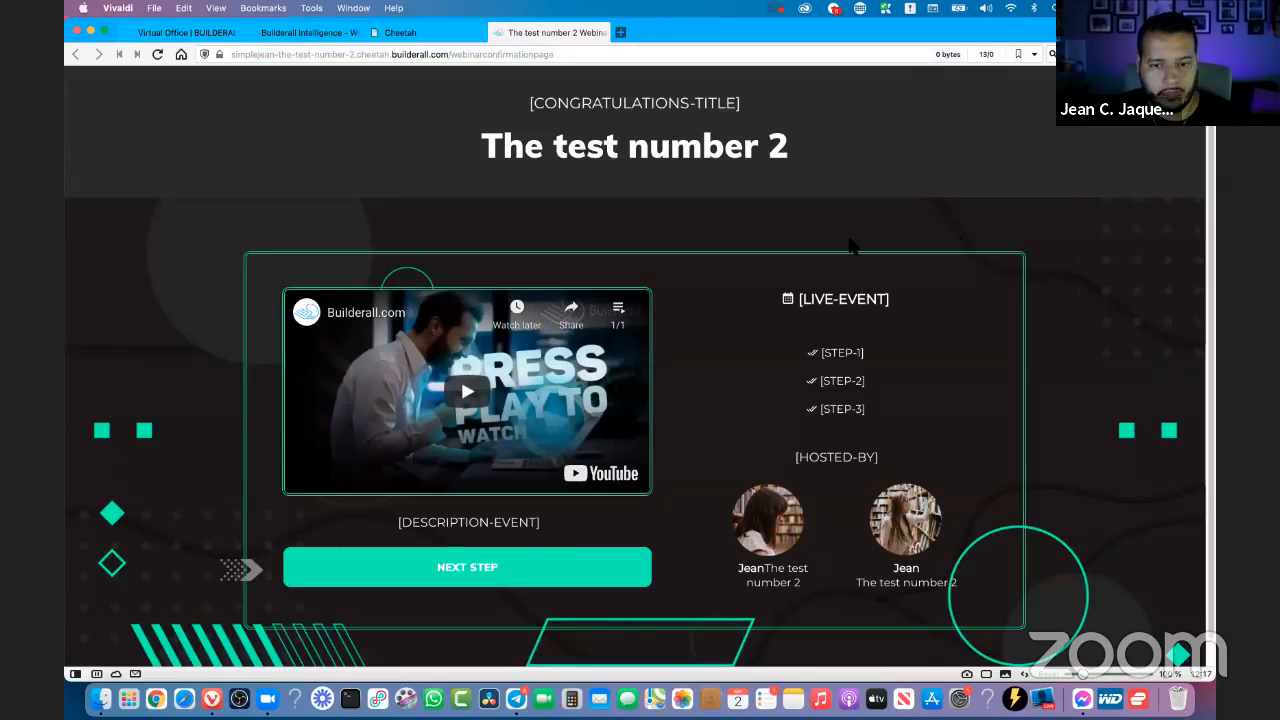
key(super+w)
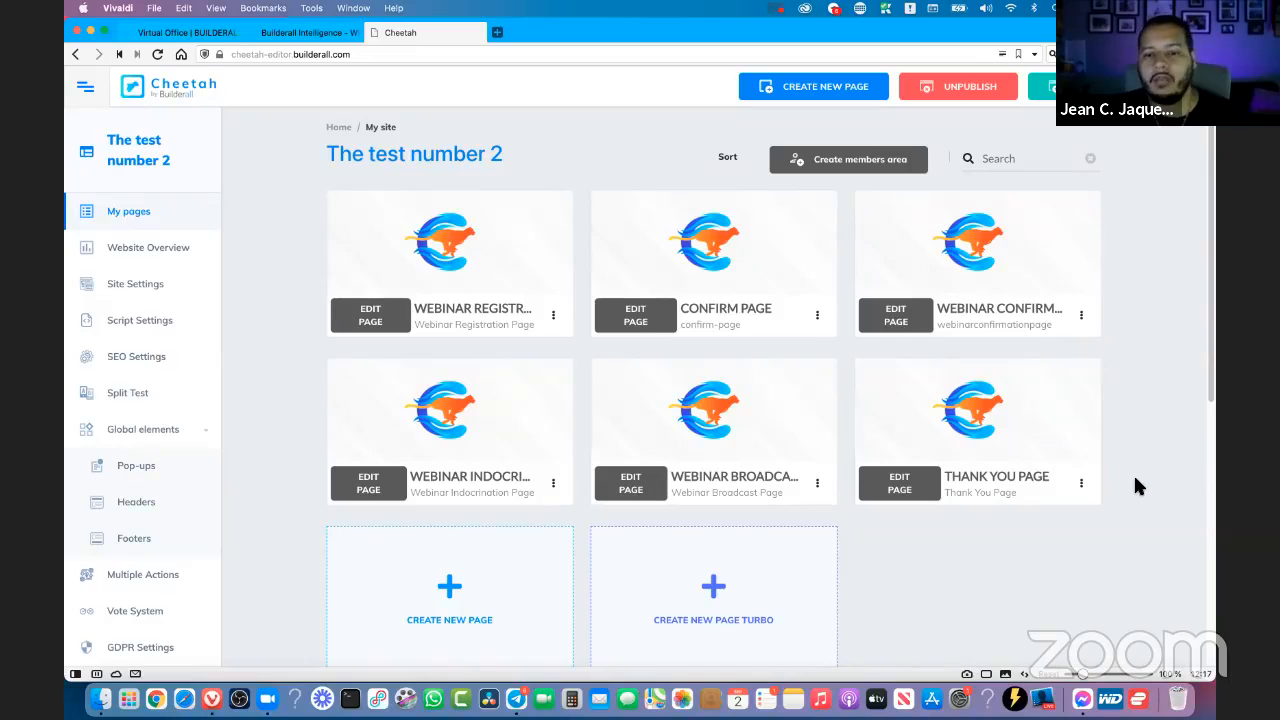
- Try repositioning the video and a host photo on the Webinar Registration Page, and leave the editor without saving
scroll(1135, 478, down, 5)
scroll(1135, 478, up, 5)
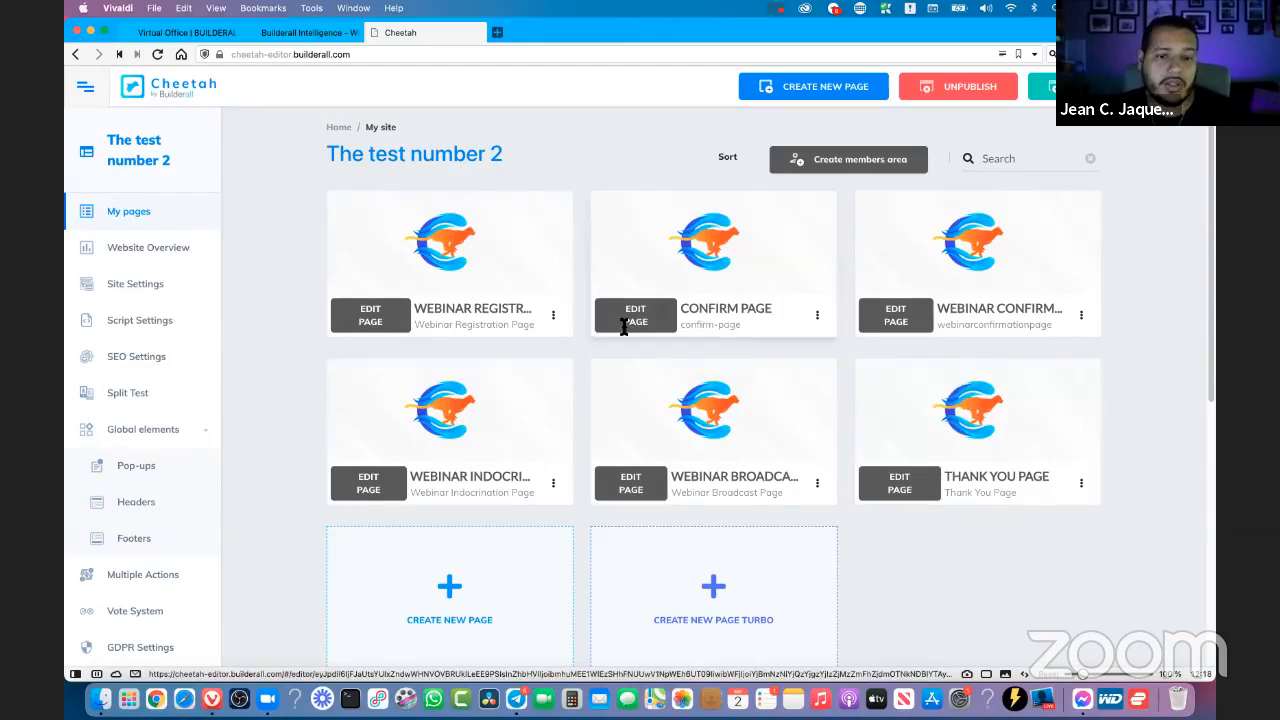
click(385, 331)
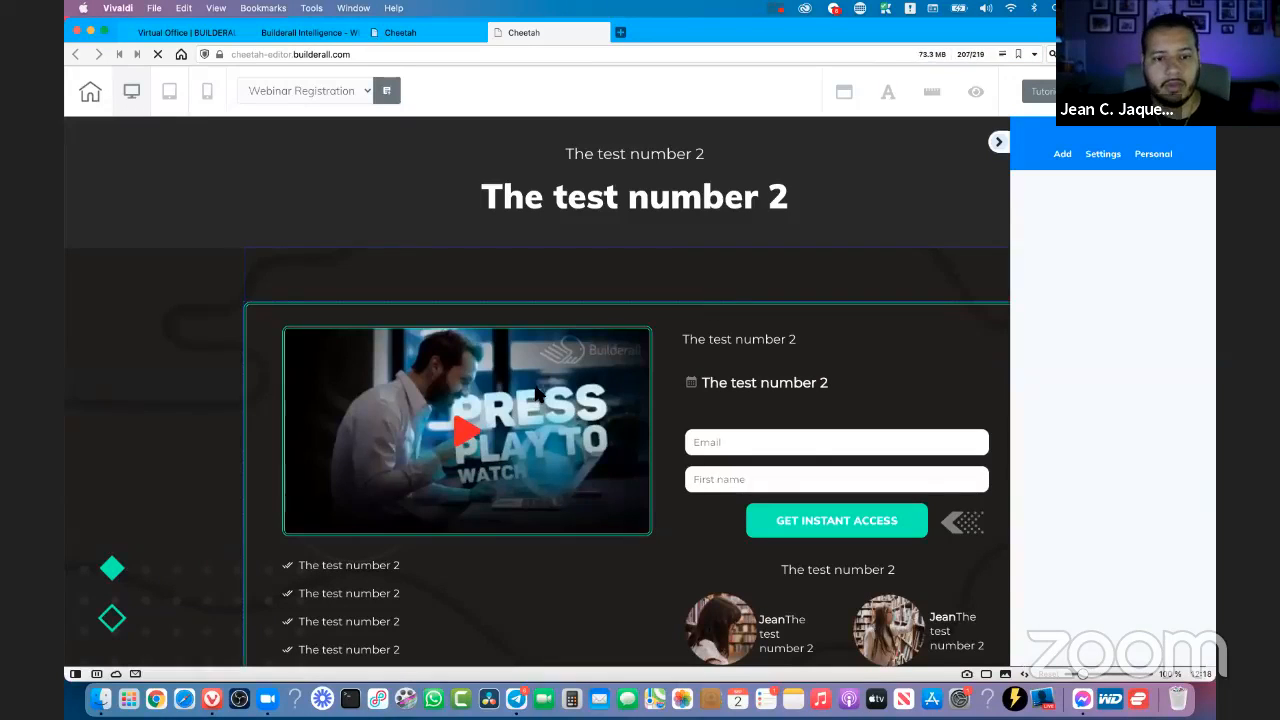
scroll(495, 400, down, 2)
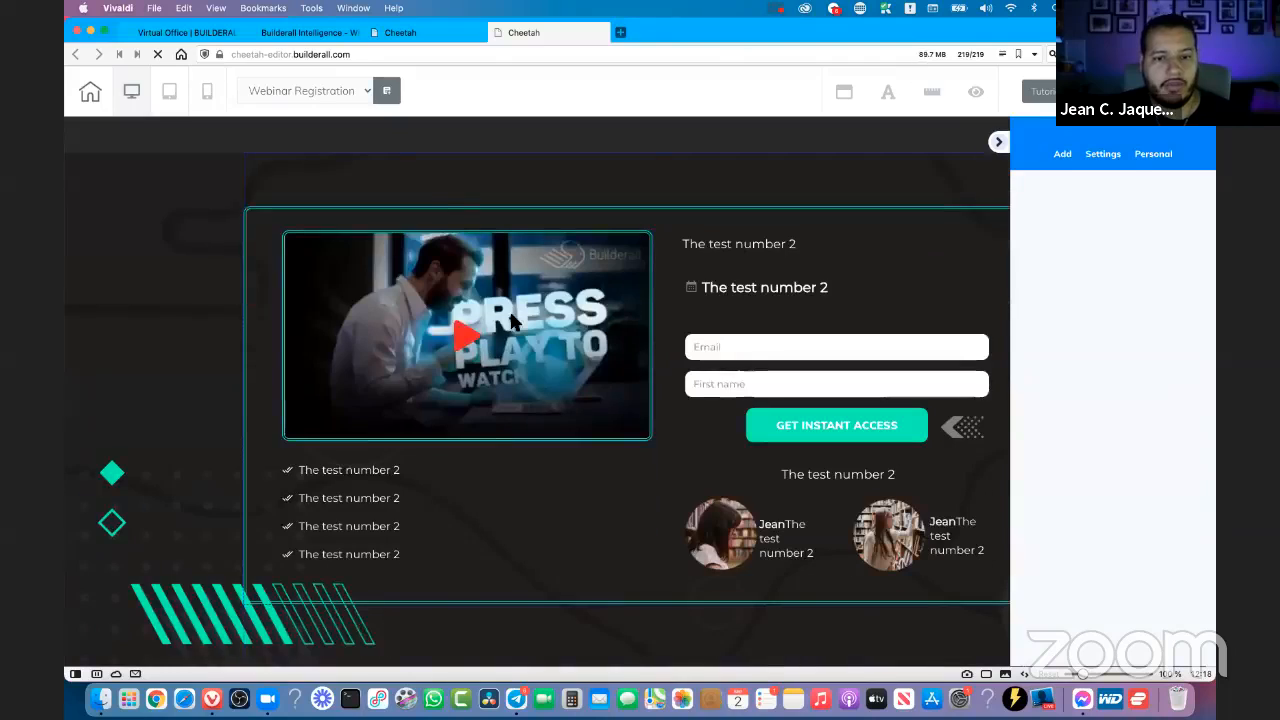
click(496, 330)
drag(496, 330, 532, 317)
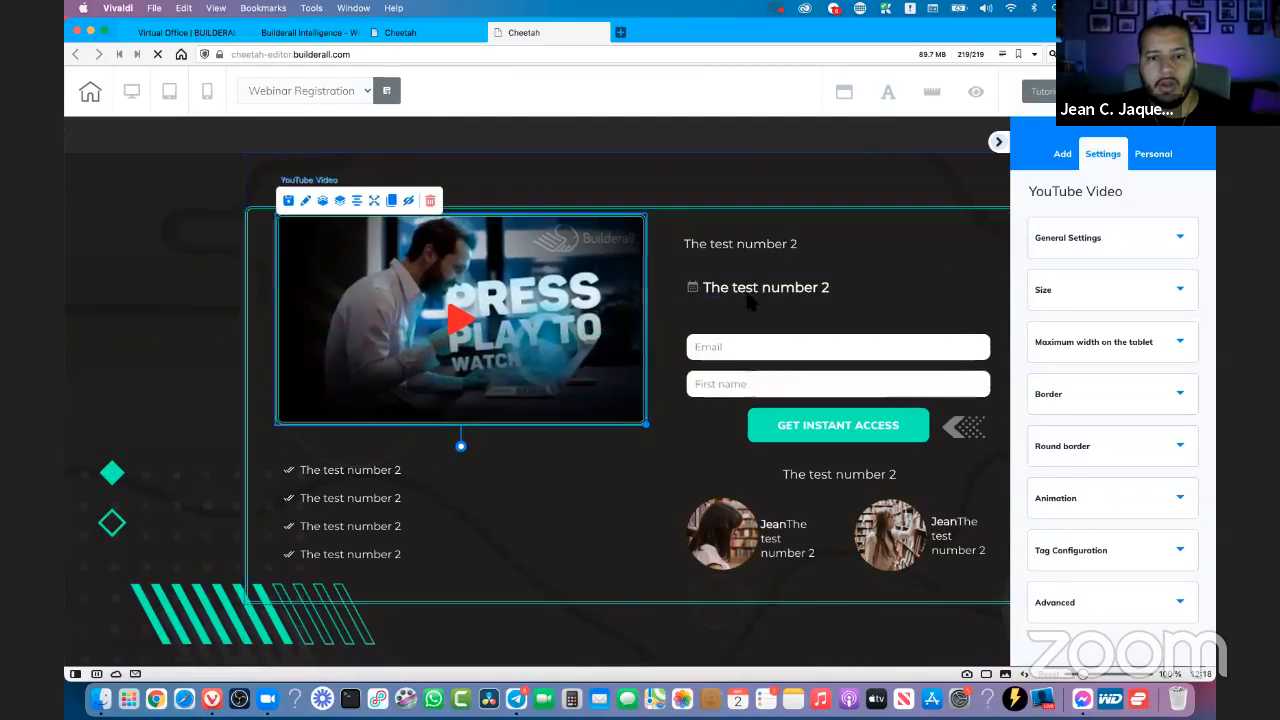
click(444, 476)
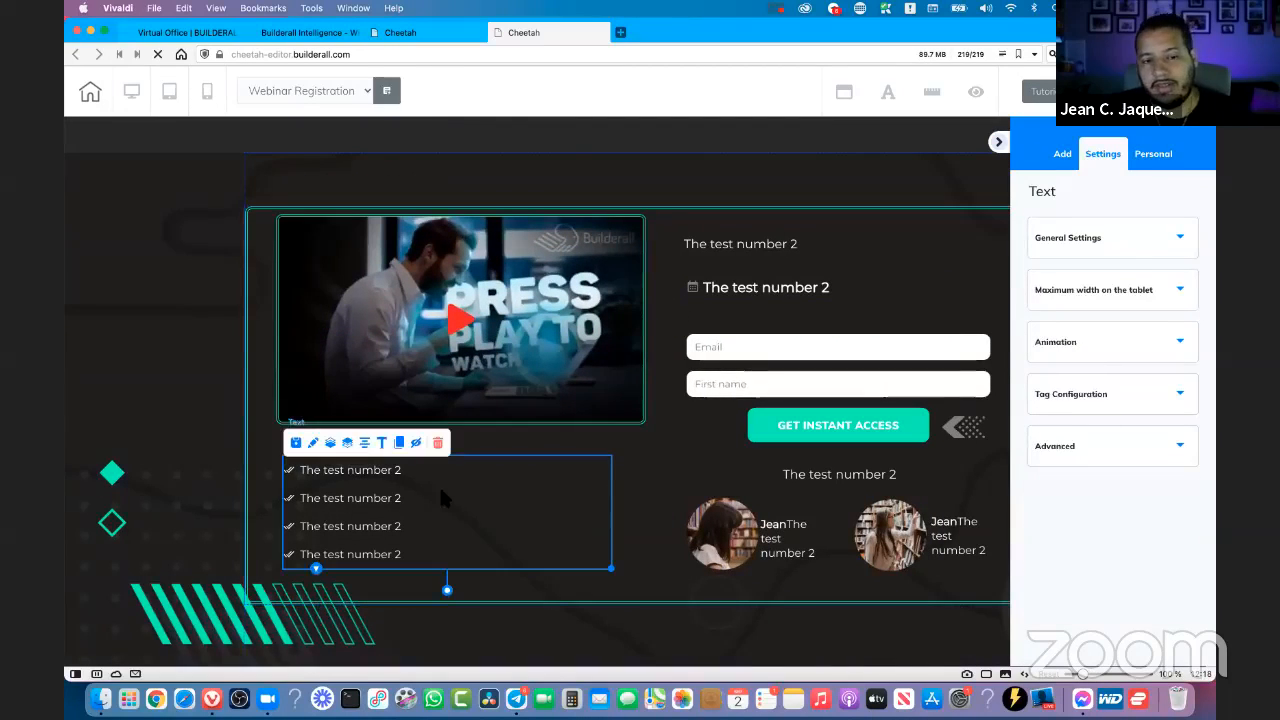
click(733, 550)
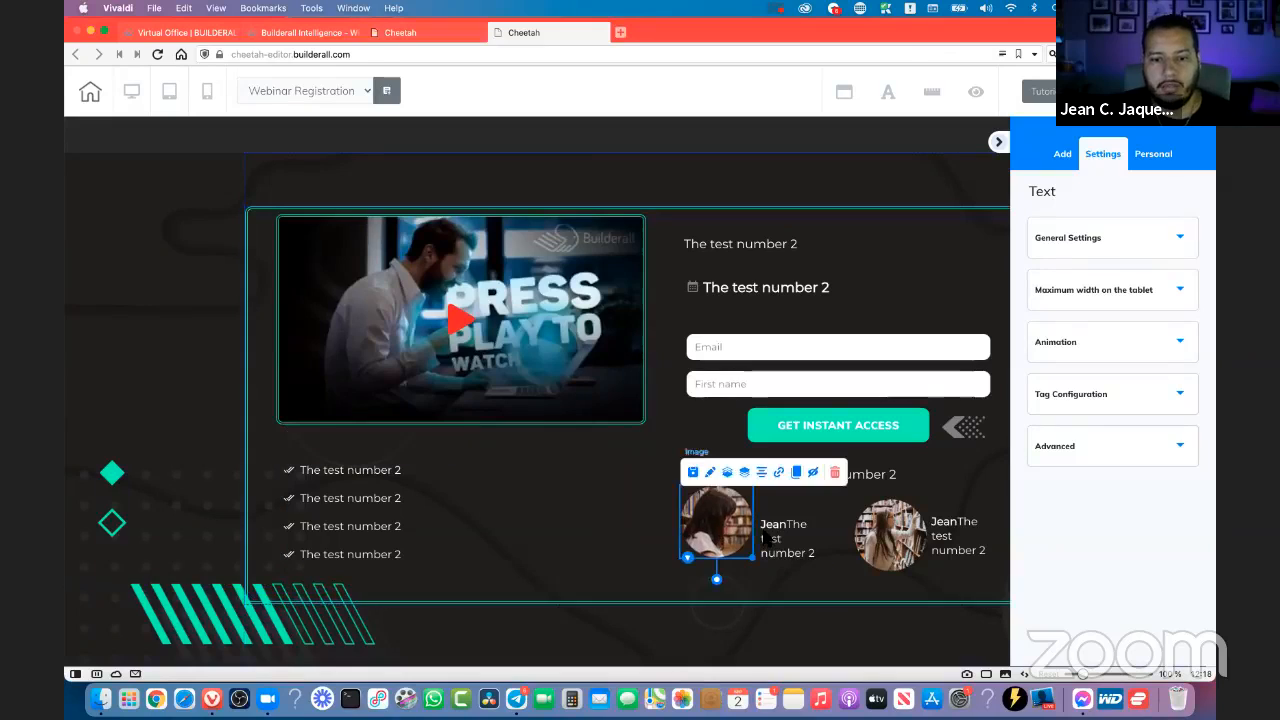
click(497, 33)
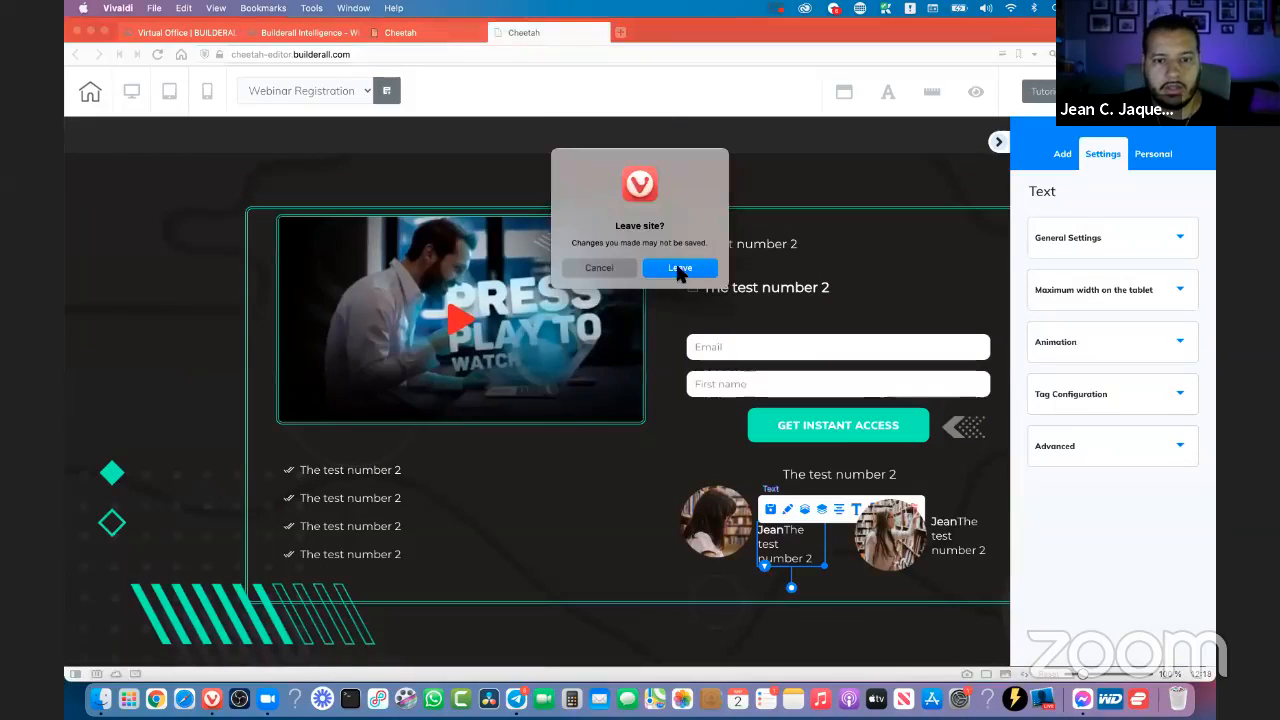
click(680, 271)
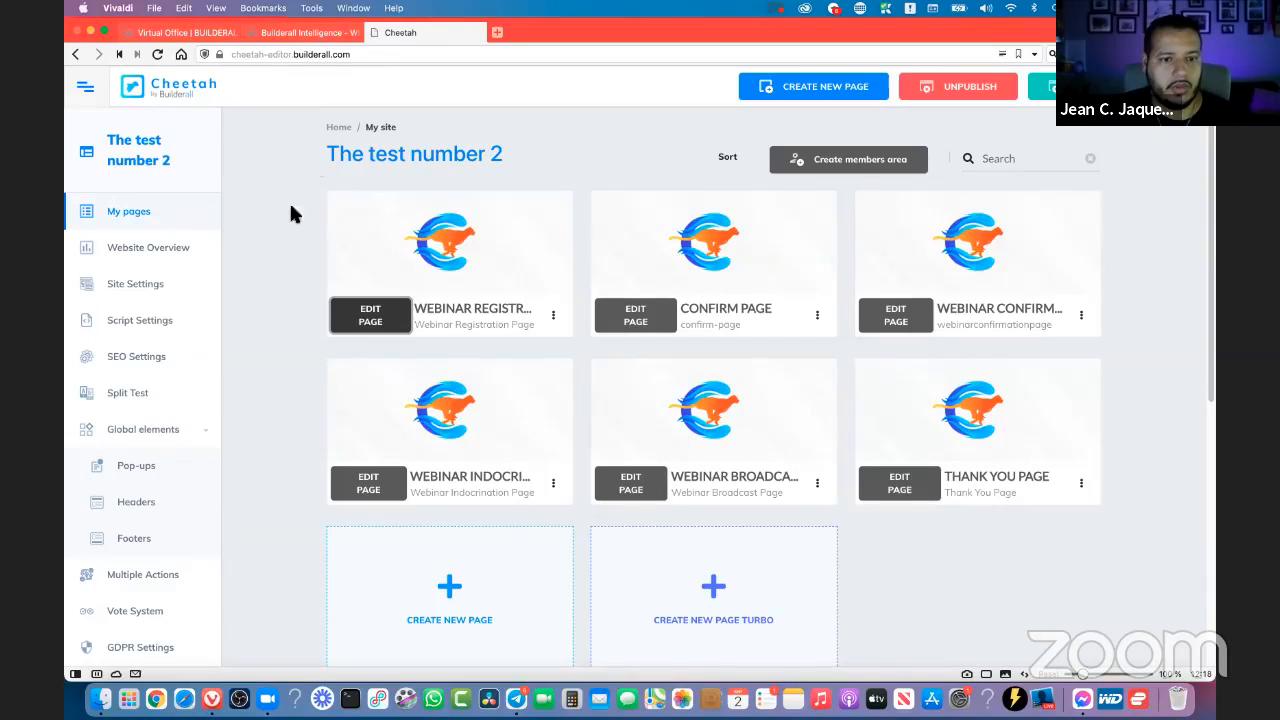
- Return to the list of websites, open the thetrainingwebinar site for editing, and look over its pages
click(341, 127)
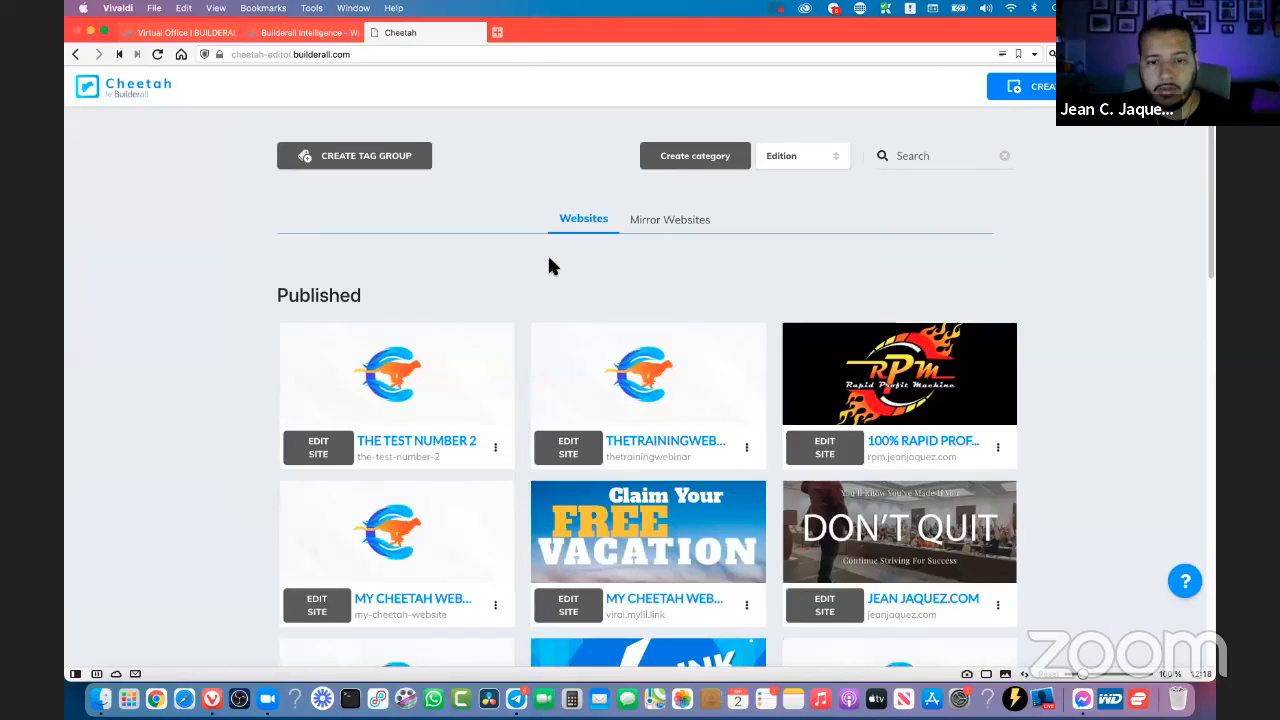
click(578, 458)
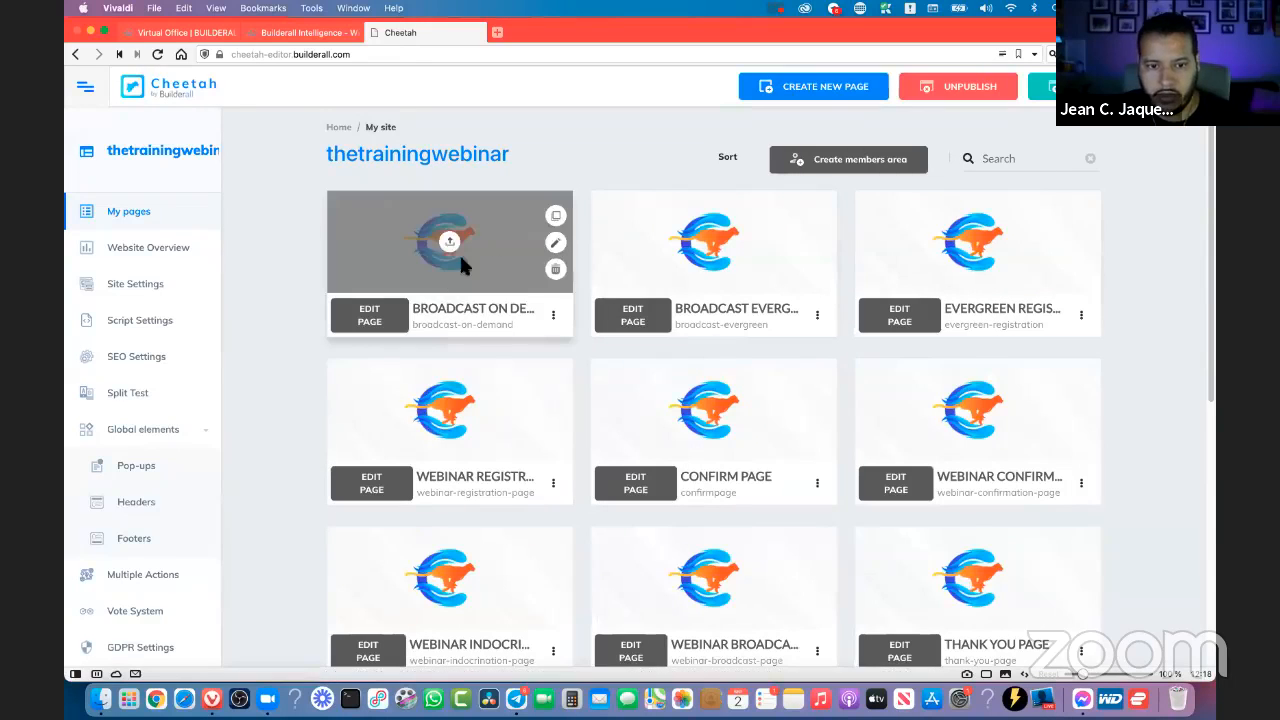
scroll(1130, 308, down, 1)
scroll(1132, 308, down, 1)
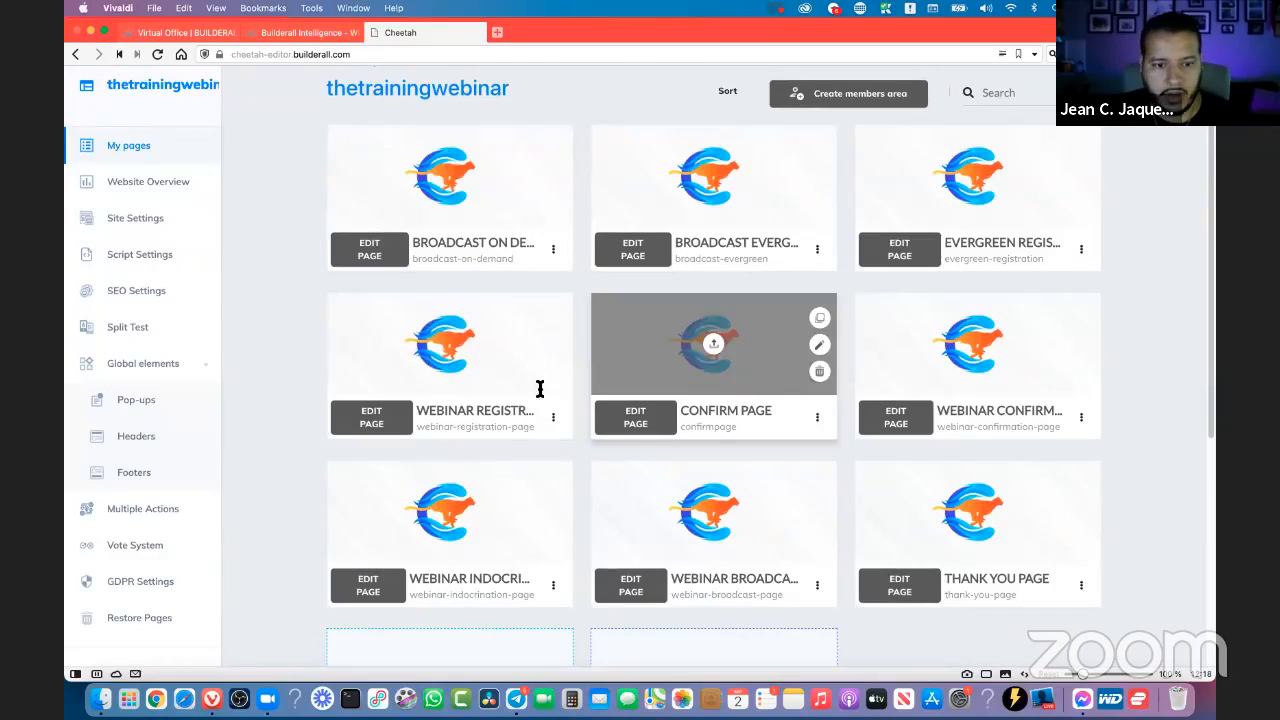
scroll(597, 401, down, 2)
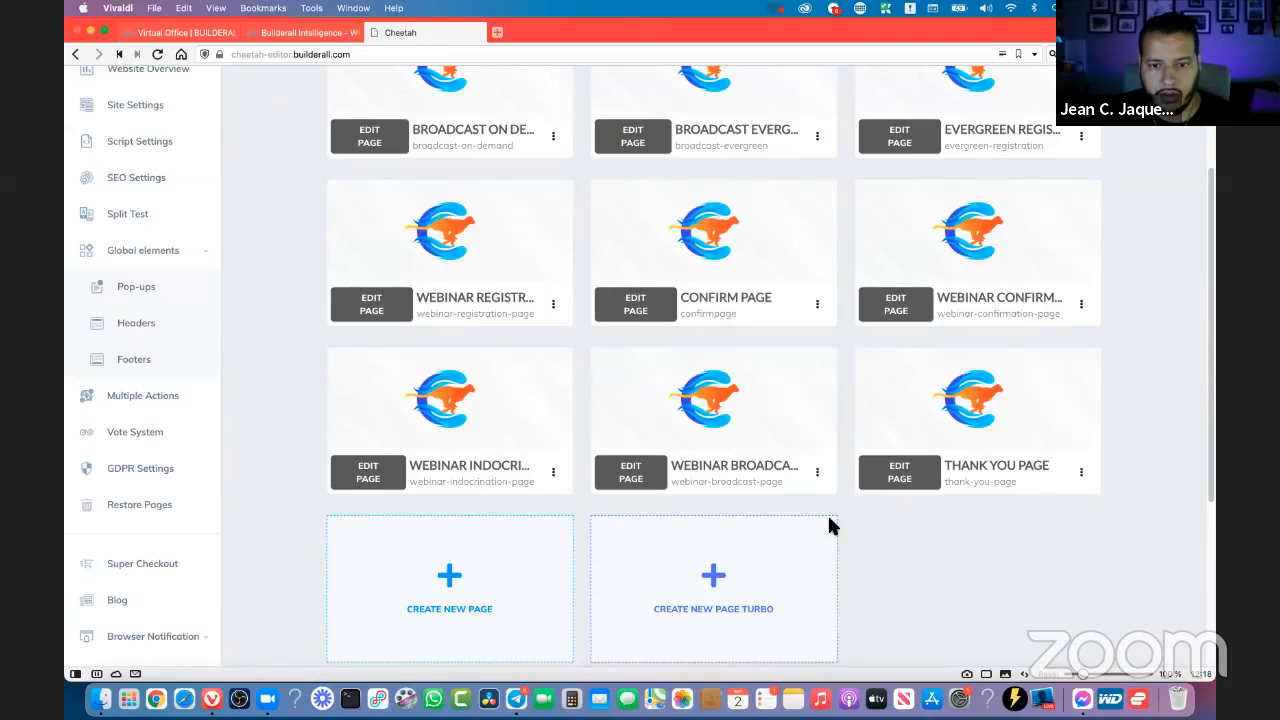
scroll(831, 520, up, 1)
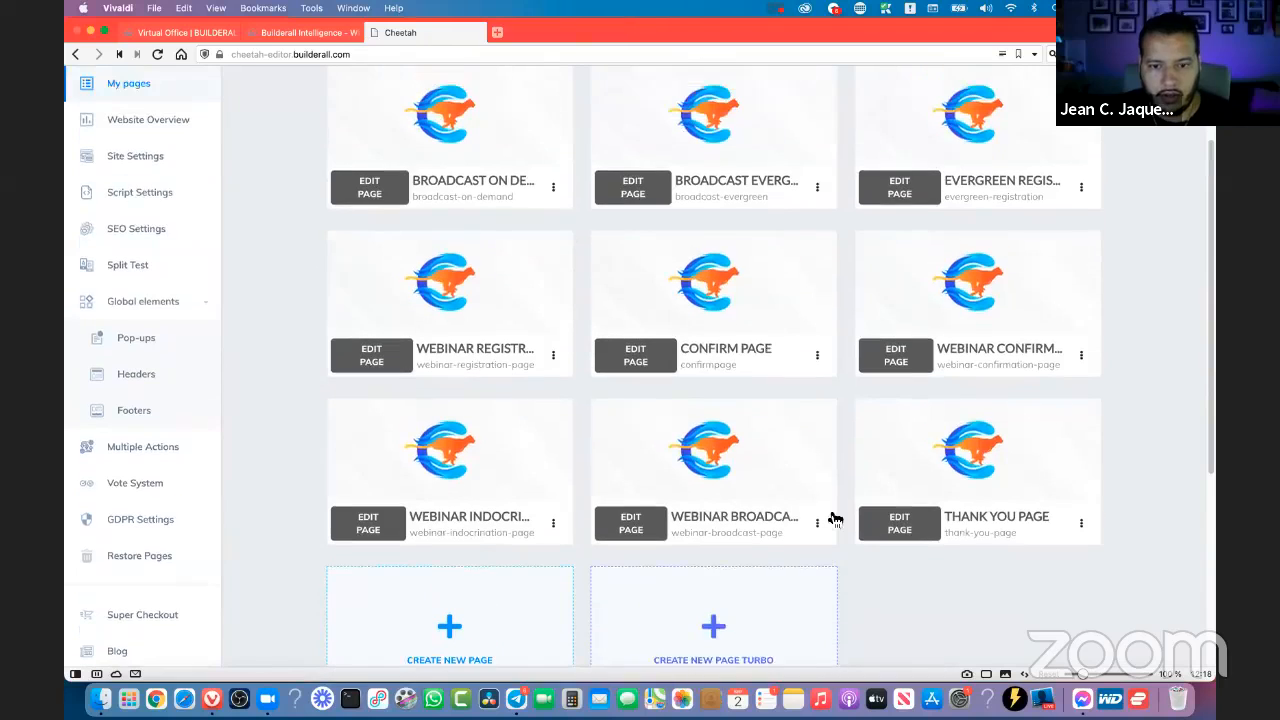
- Open the Webinar Registration Page for editing and assign the list The webinar training to its MailingBoss form
click(371, 356)
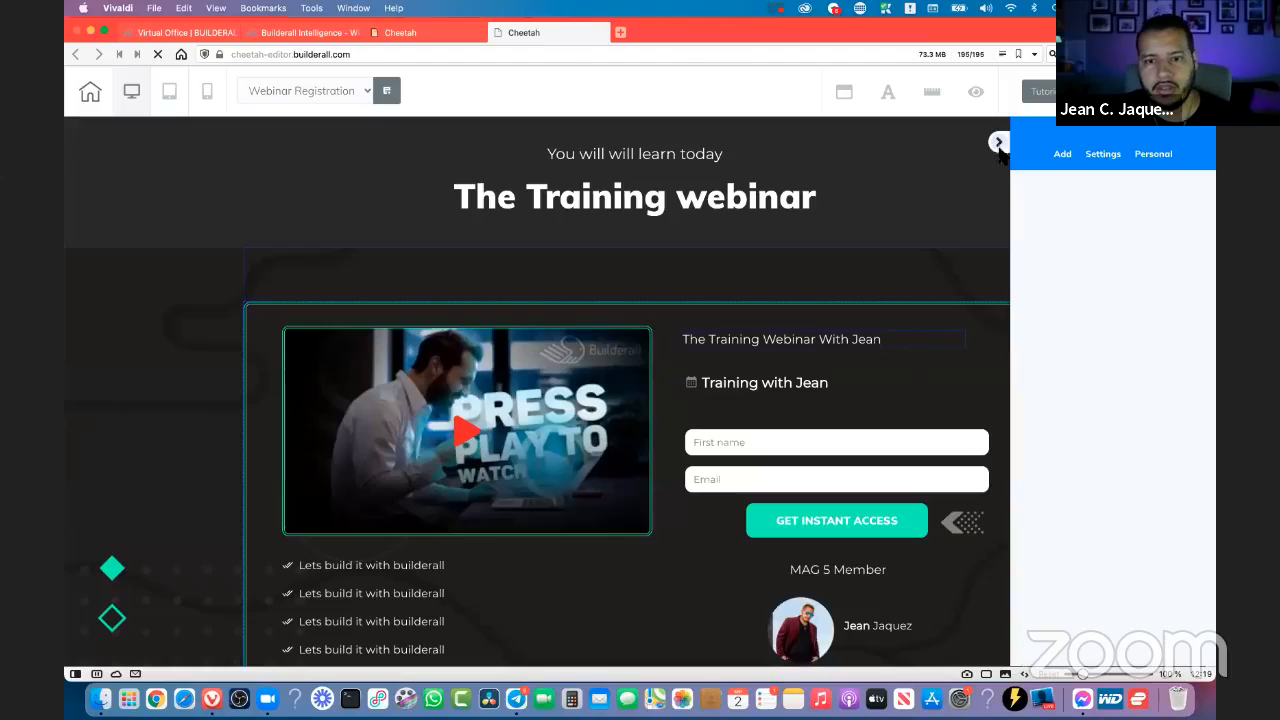
scroll(894, 440, down, 2)
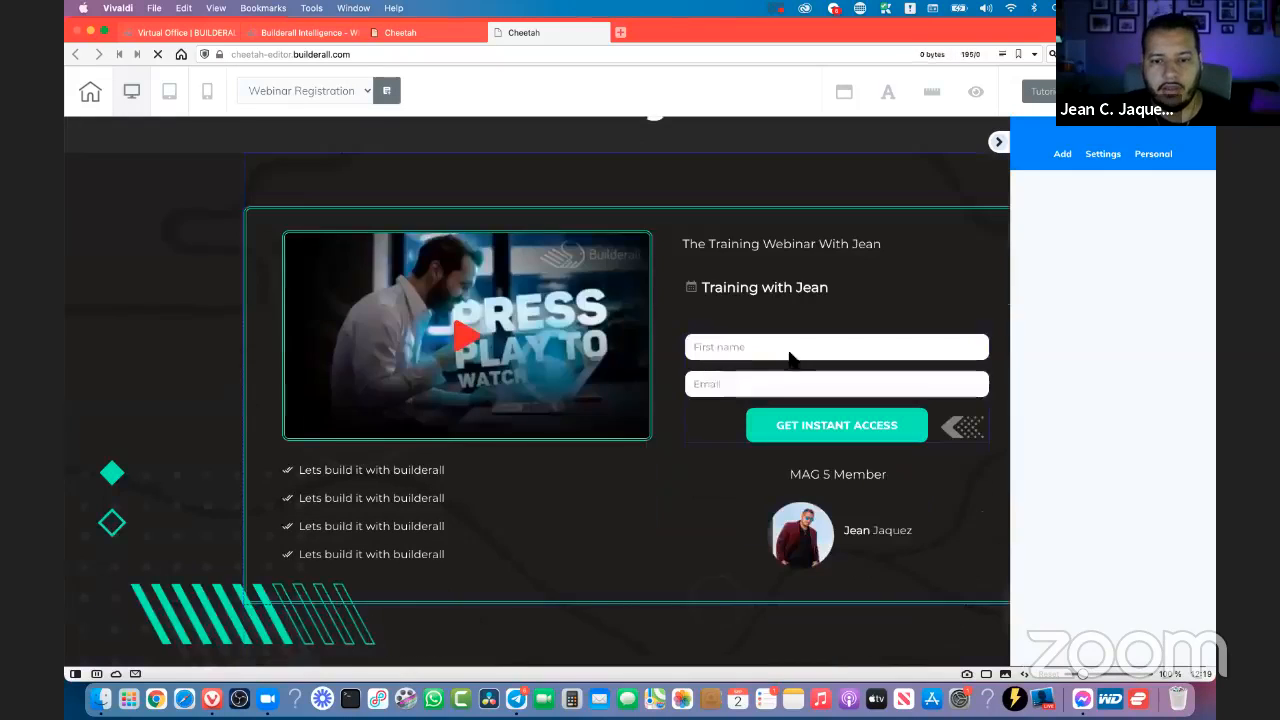
click(838, 345)
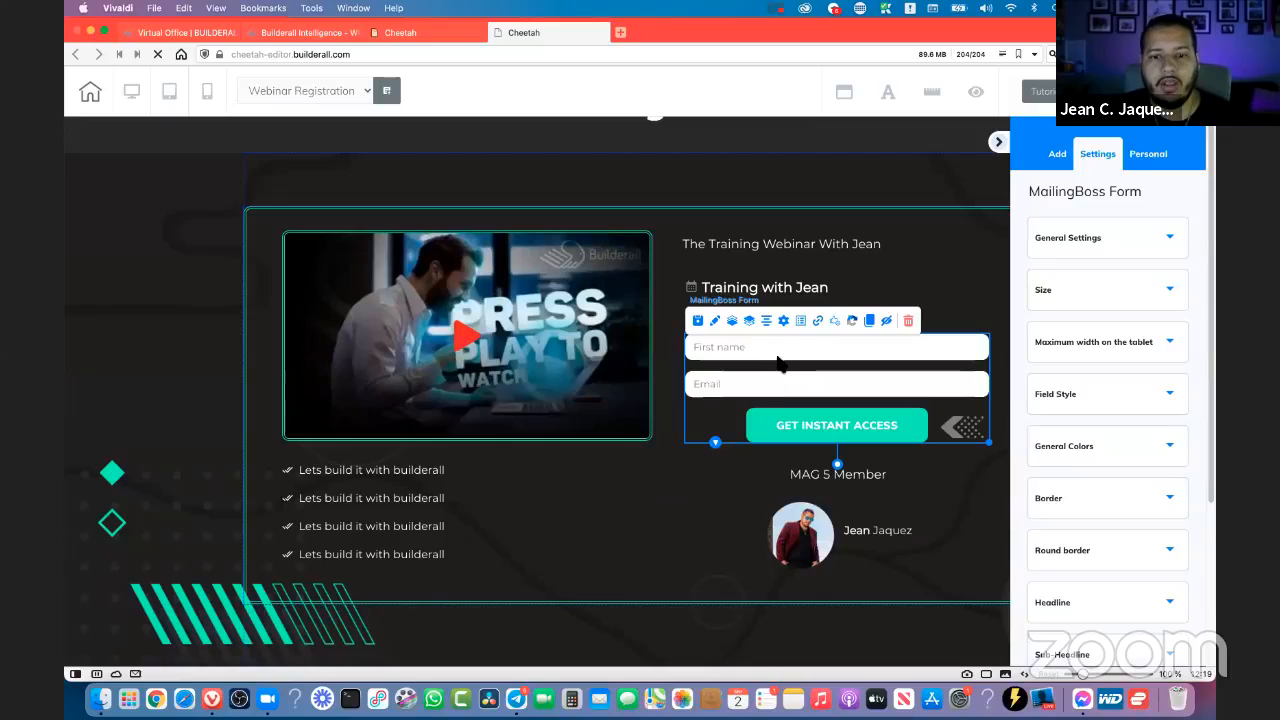
drag(772, 350, 790, 360)
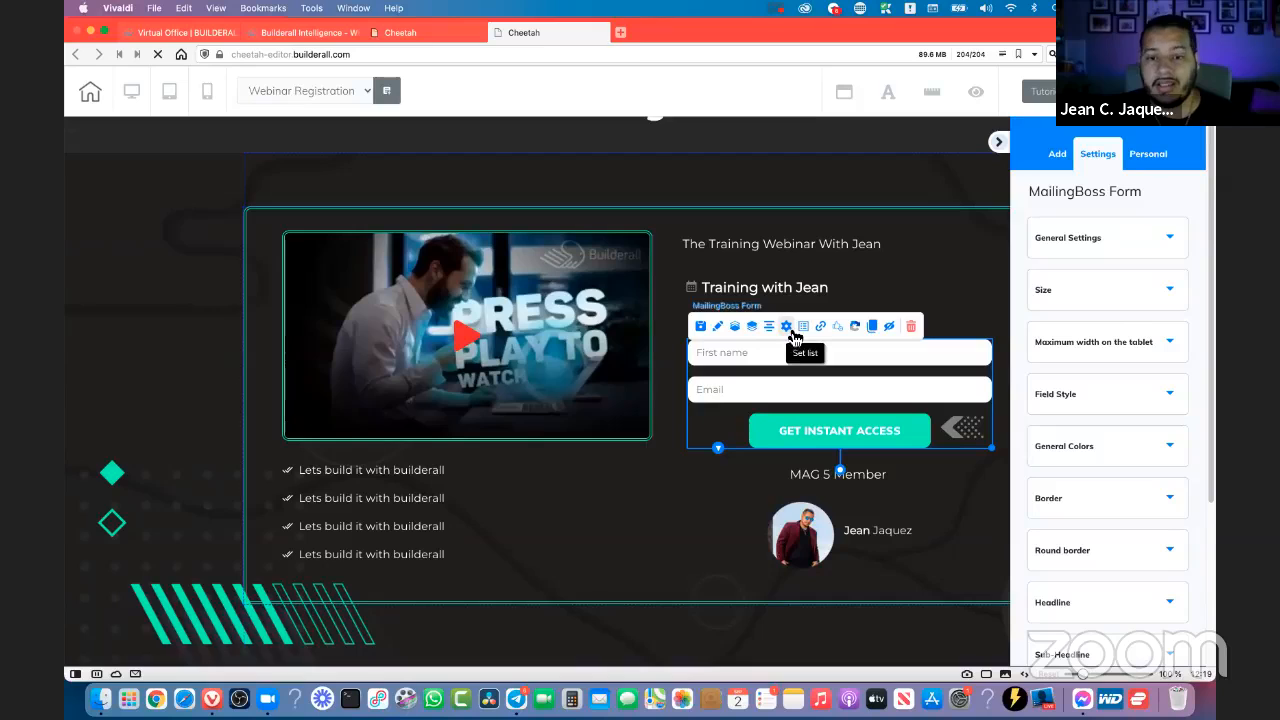
click(792, 333)
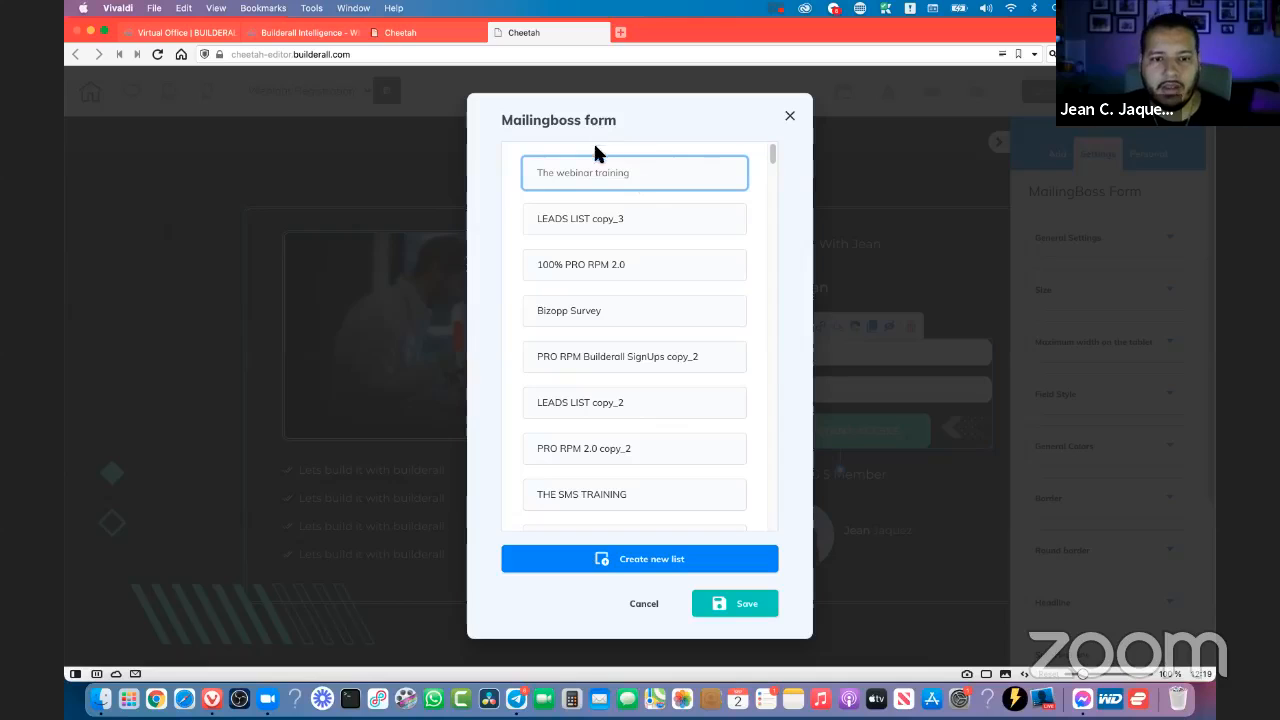
drag(616, 121, 500, 122)
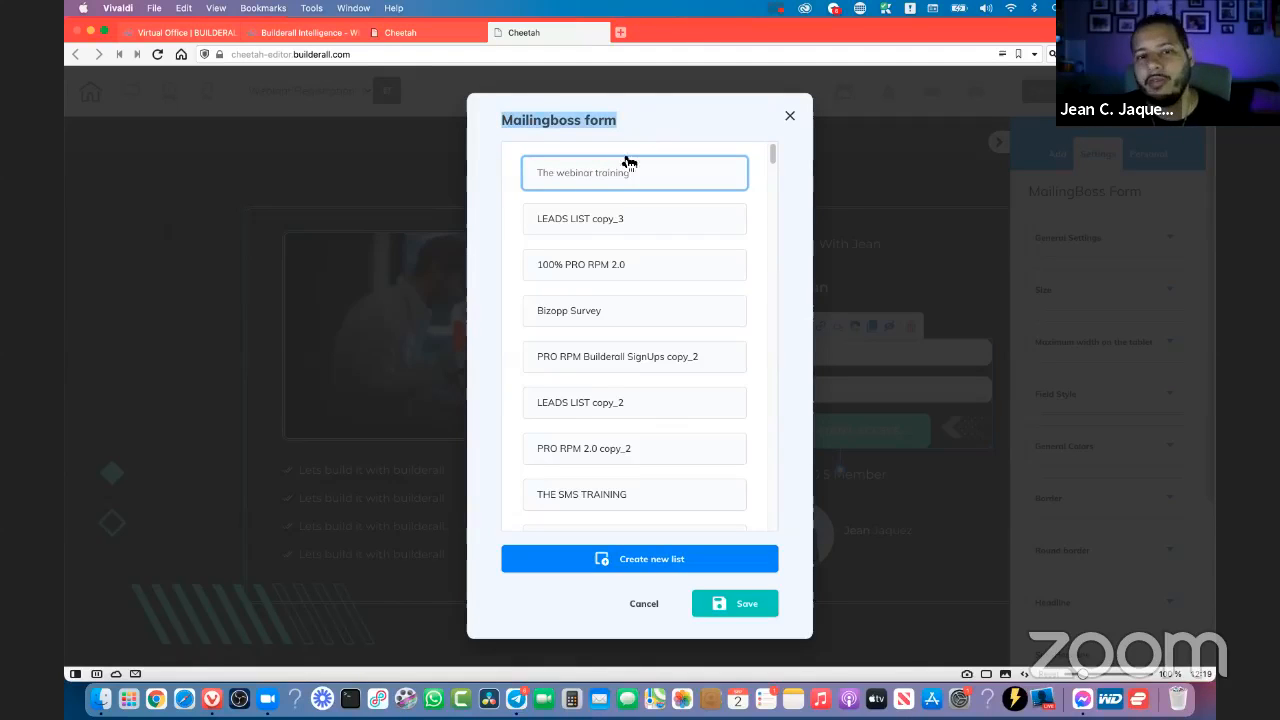
click(575, 184)
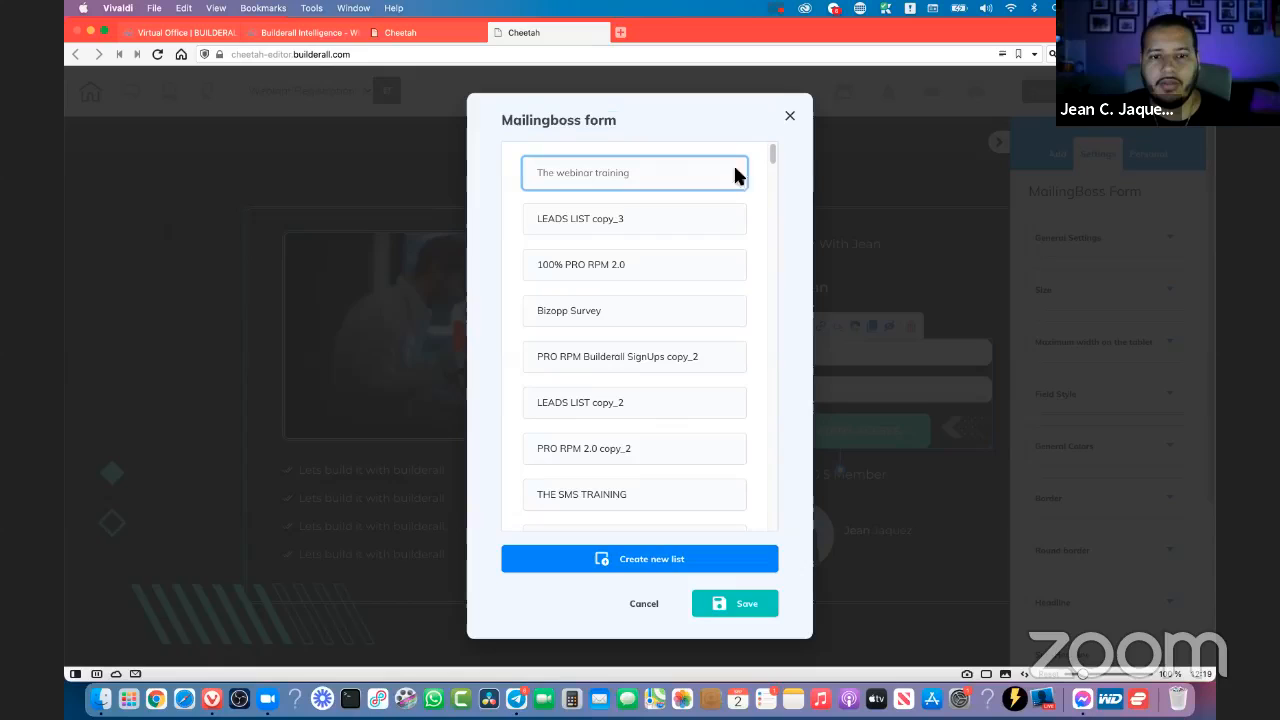
click(759, 612)
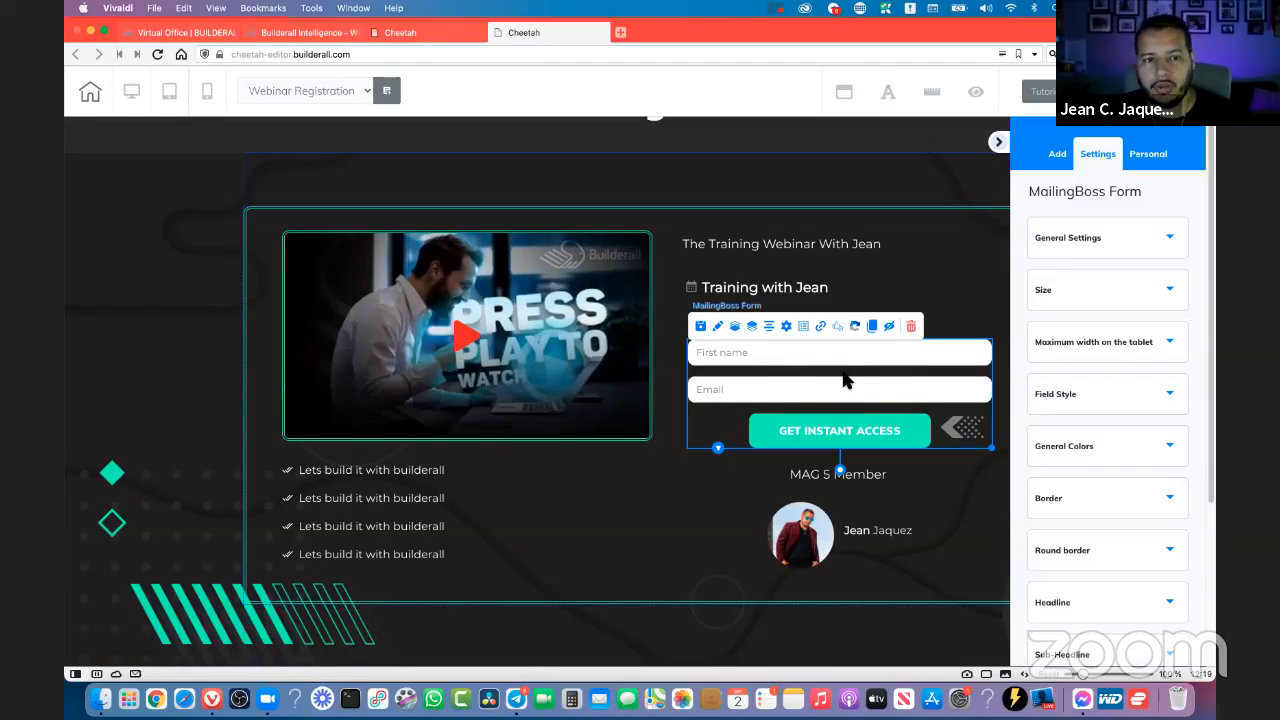
- Open the form's list URL settings and examine the Subscribe pending link's web address and the page link choices
click(337, 88)
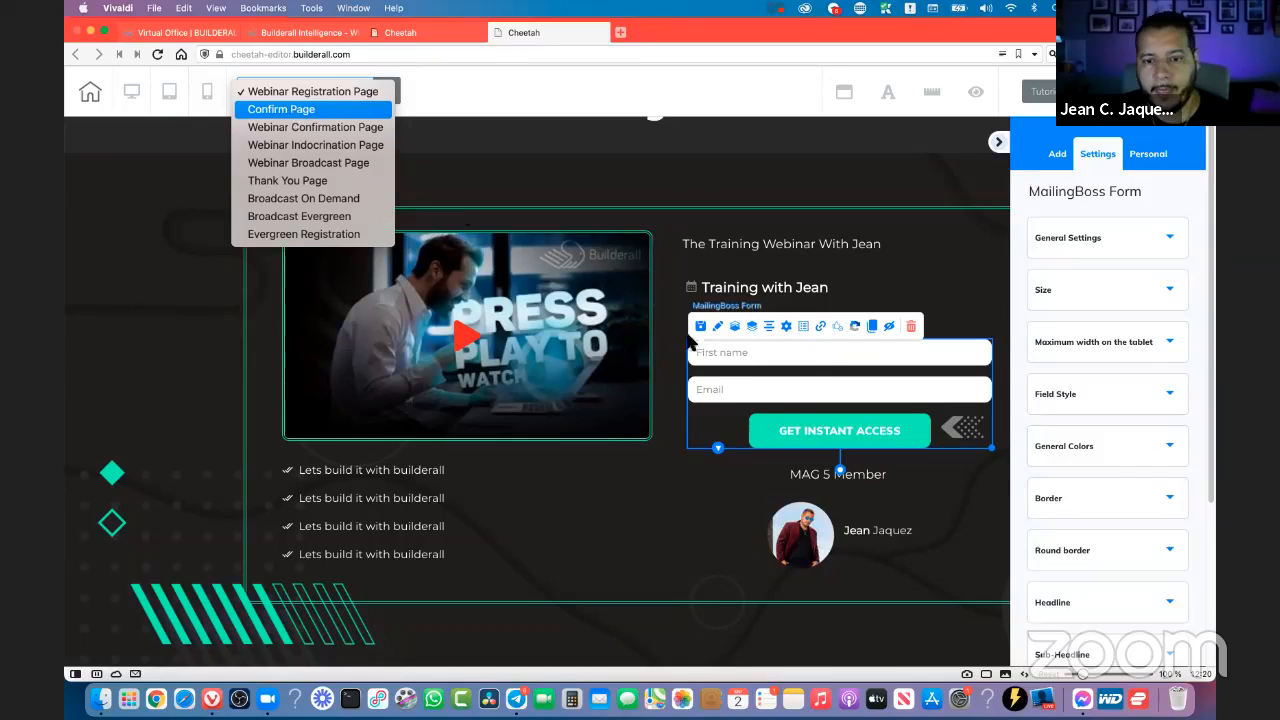
click(817, 323)
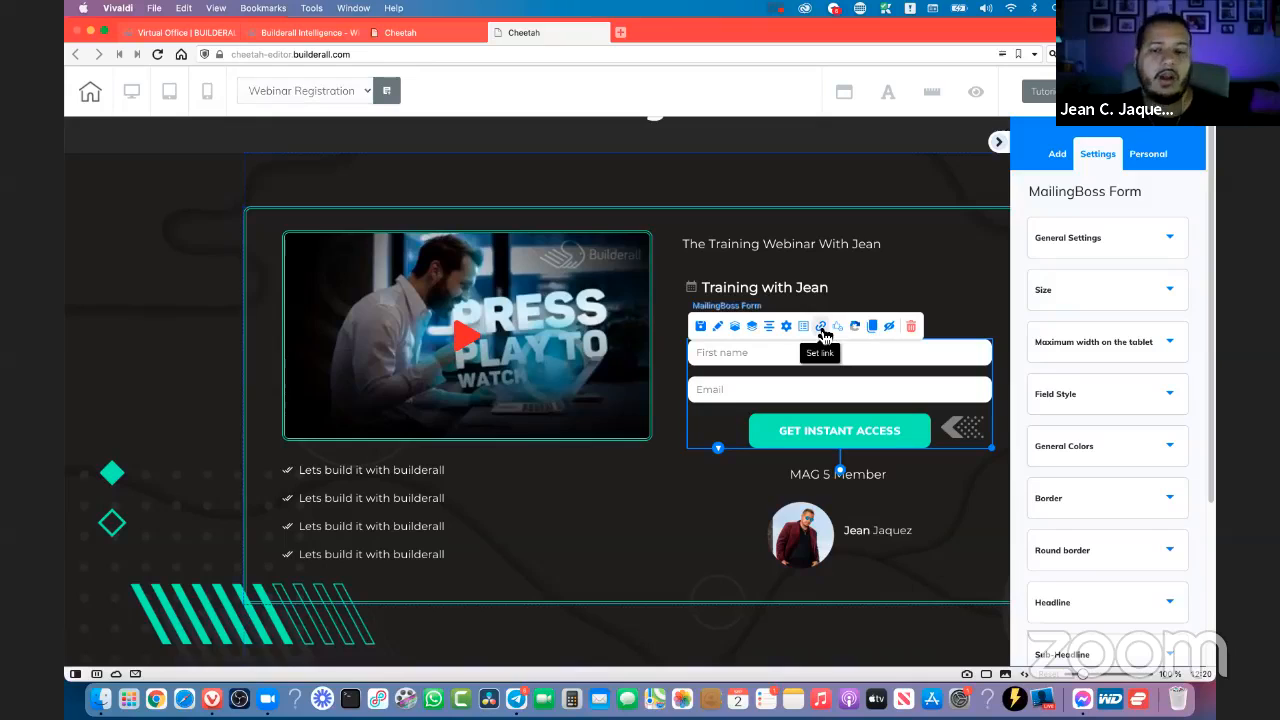
click(821, 328)
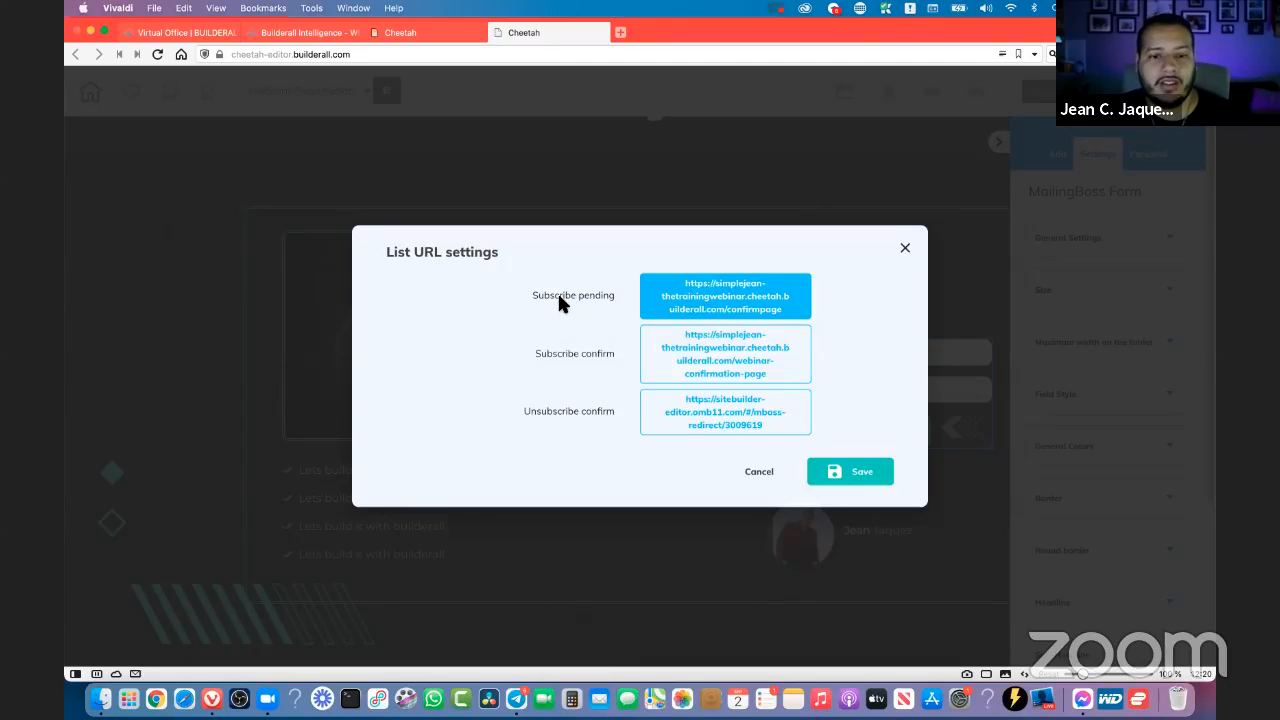
click(701, 313)
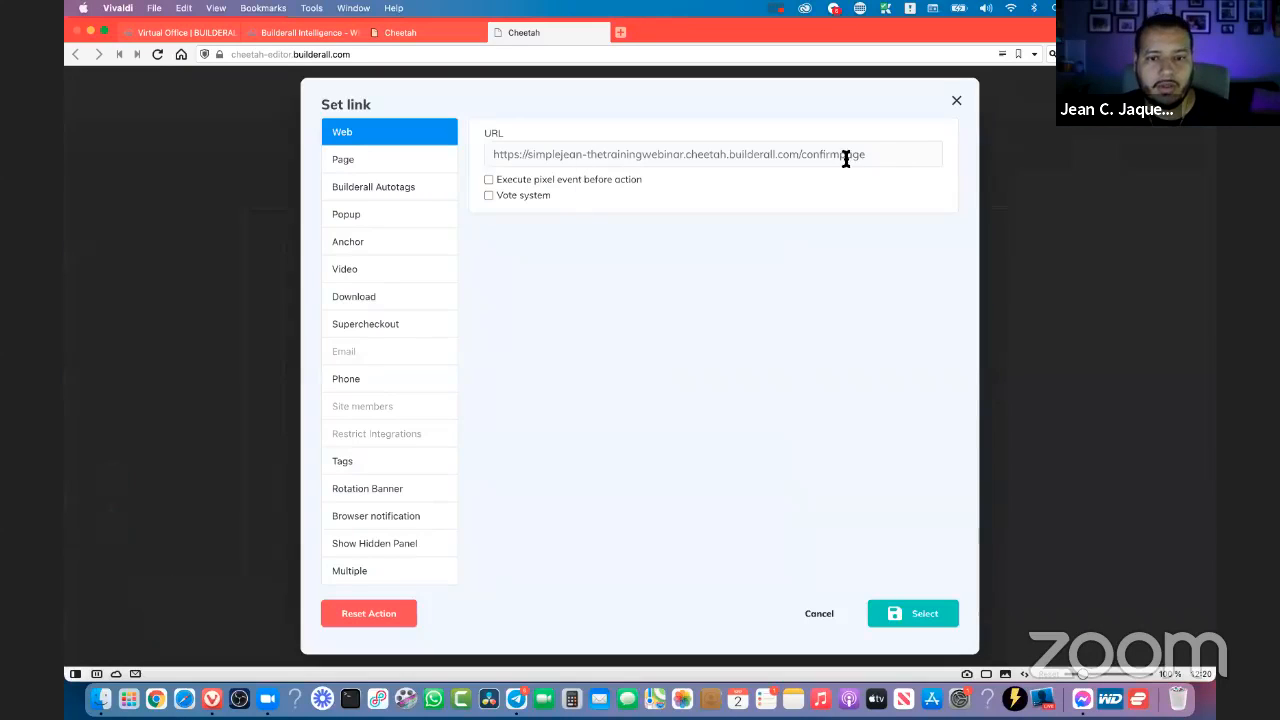
click(890, 158)
triple_click(562, 153)
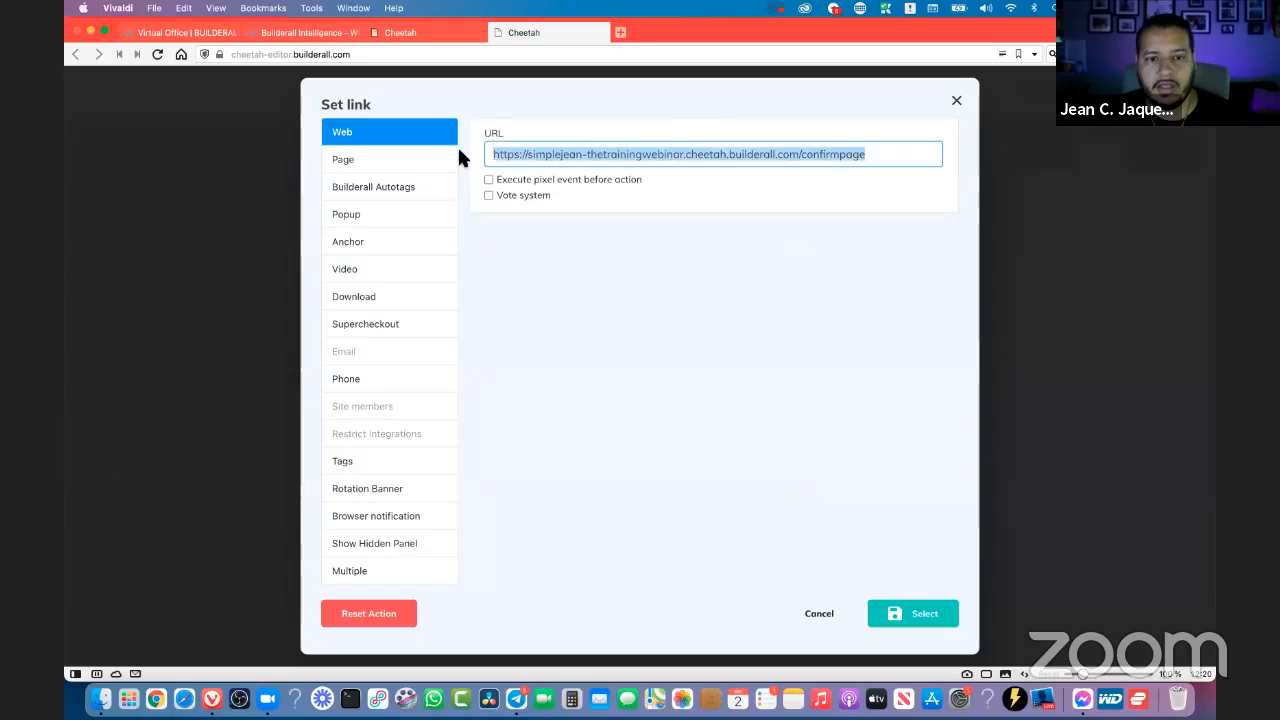
click(888, 158)
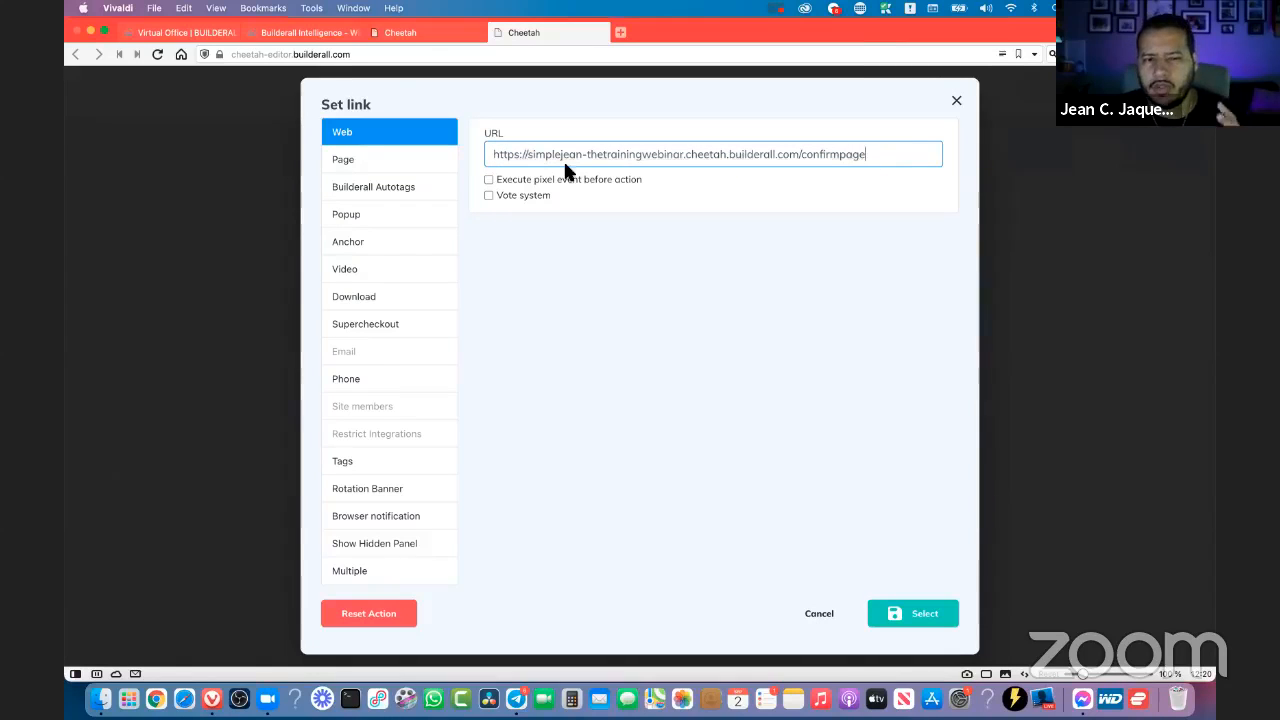
click(386, 168)
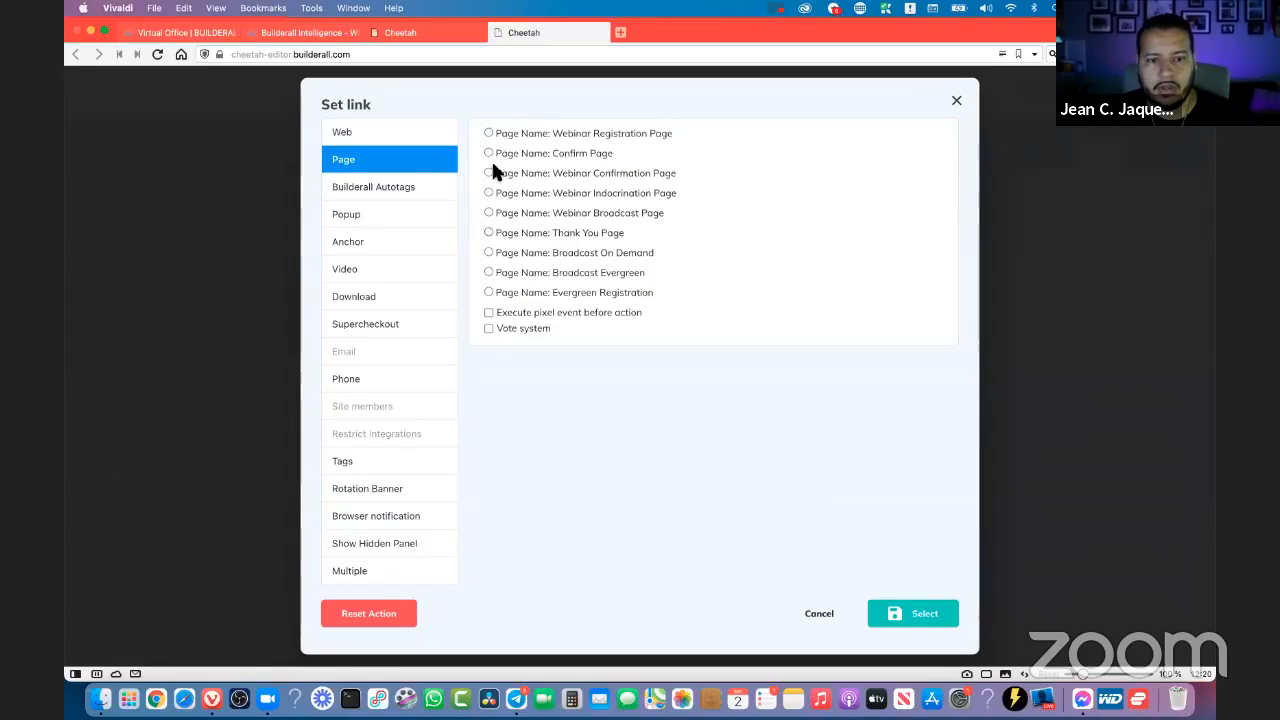
click(385, 134)
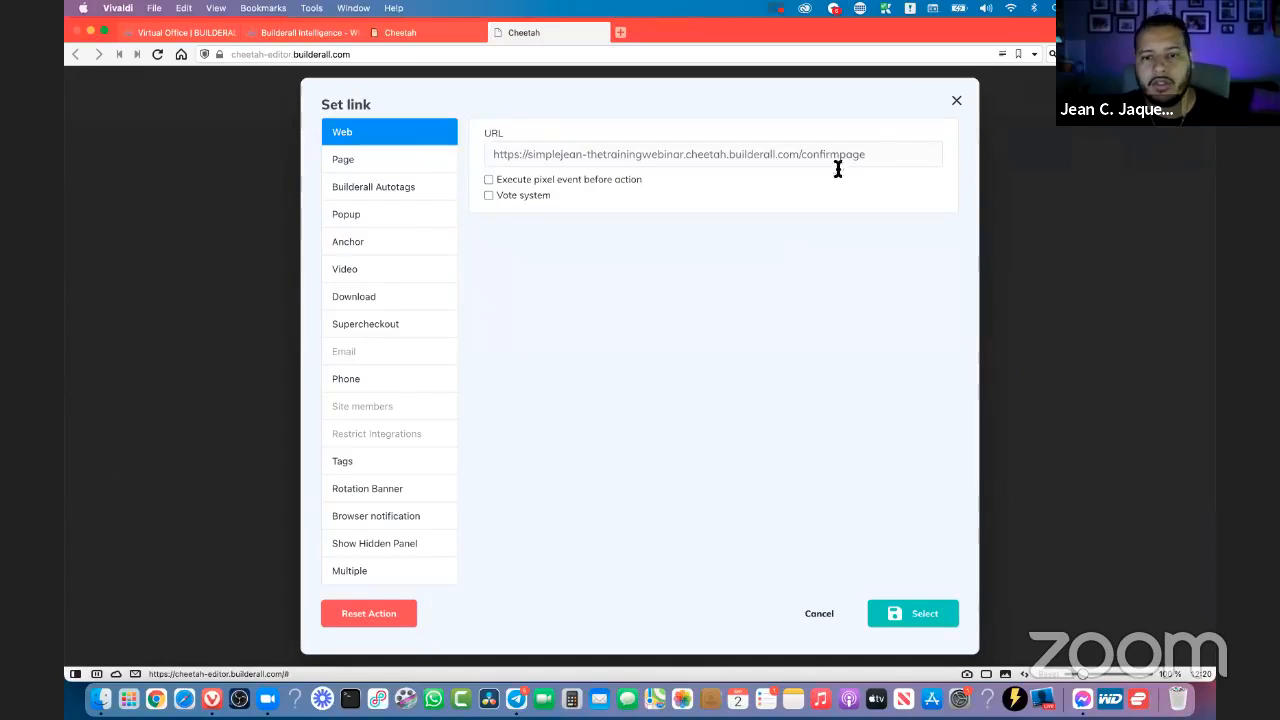
- Open the Subscribe pending web address in a new browser tab and read through the confirm page's text
drag(883, 157, 457, 160)
key(super+c)
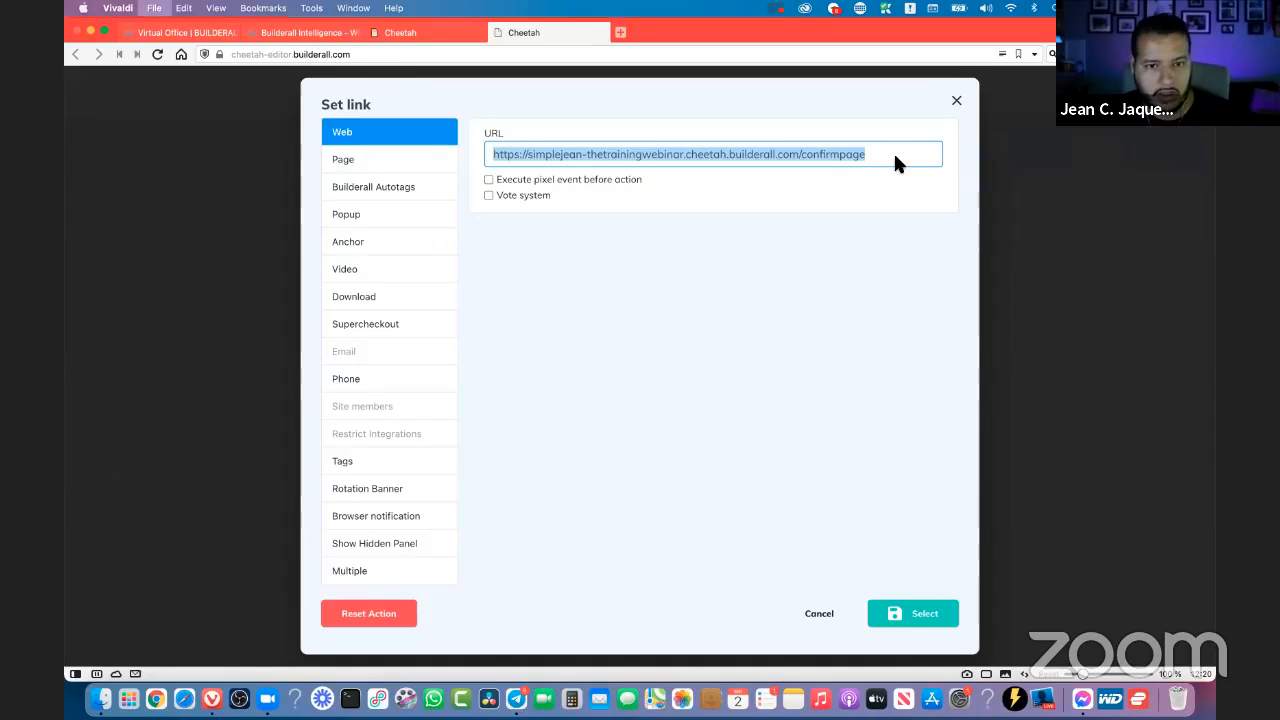
key(super+t)
key(super+v)
key(Return)
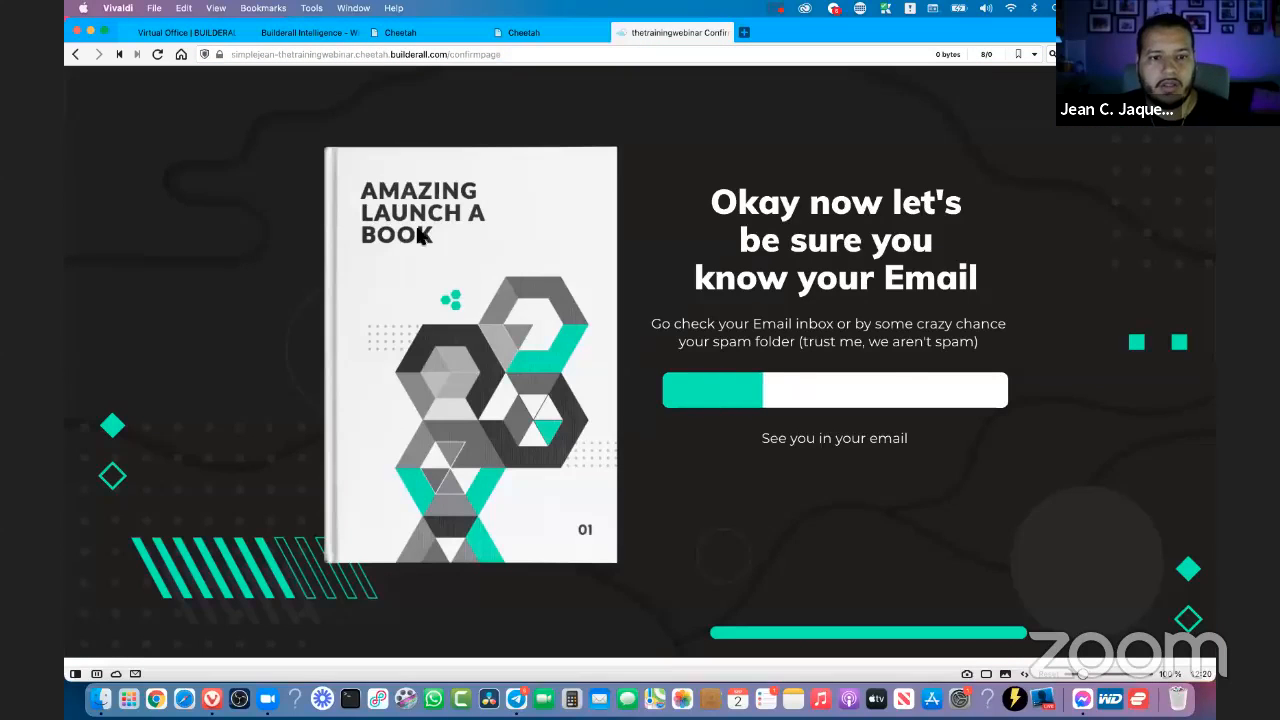
drag(724, 205, 921, 205)
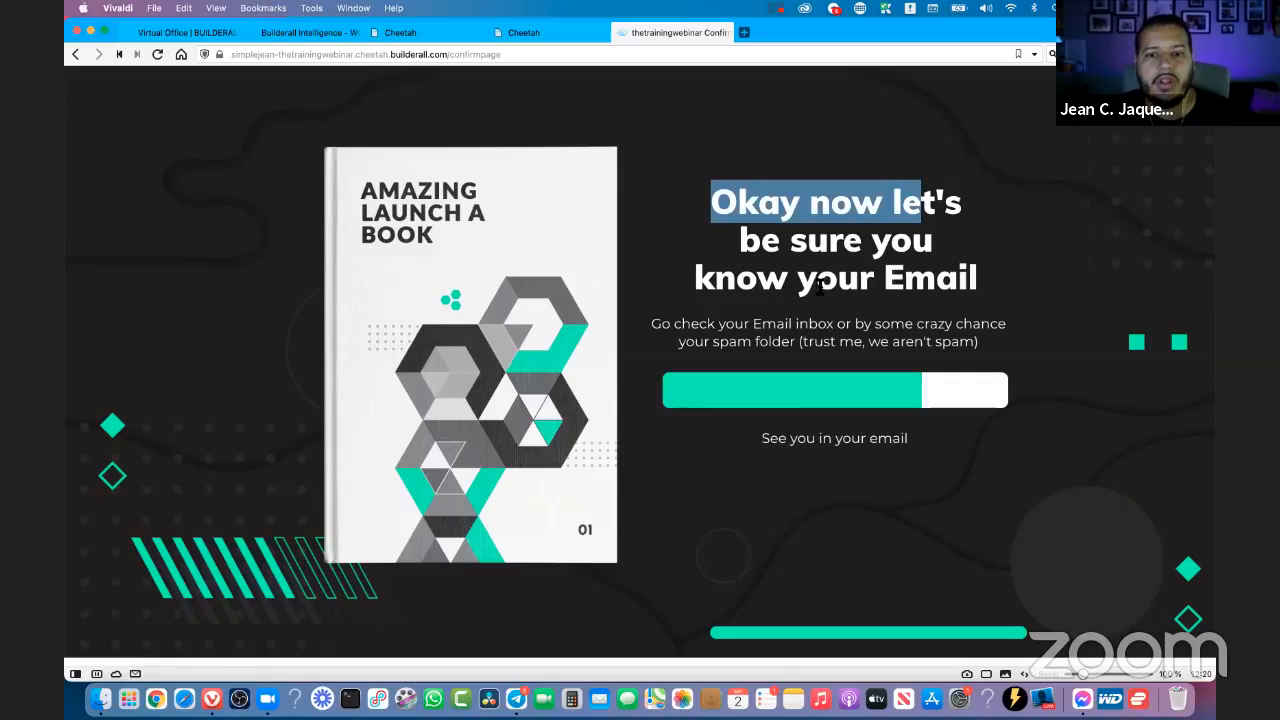
click(988, 302)
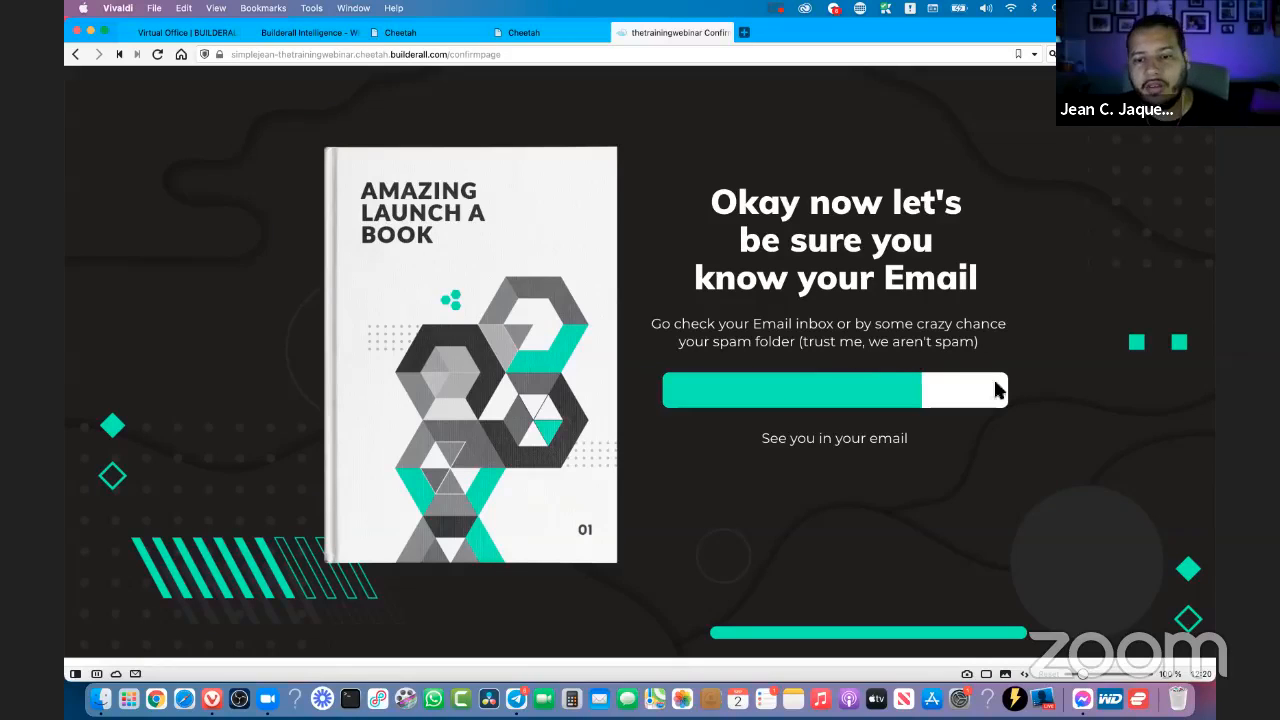
drag(909, 447, 790, 441)
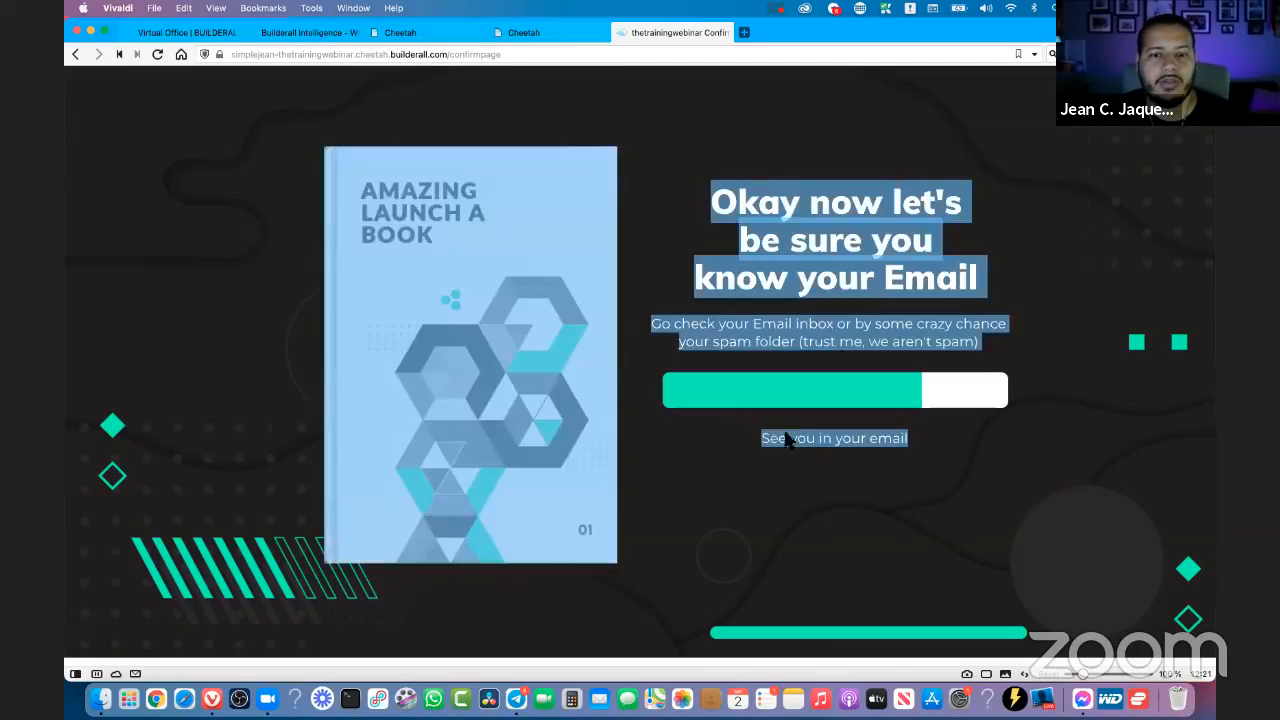
click(816, 185)
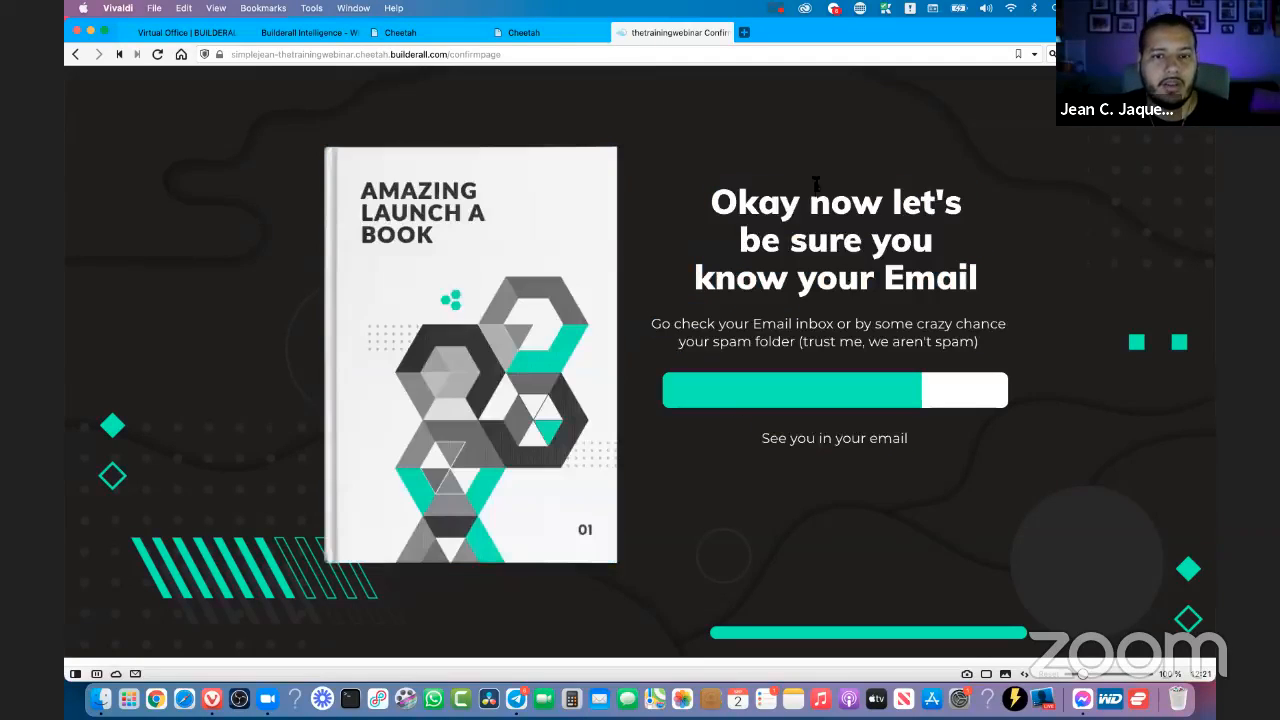
- Return to the list URL settings and view the Subscribe confirm link's web address in a new browser tab
click(575, 40)
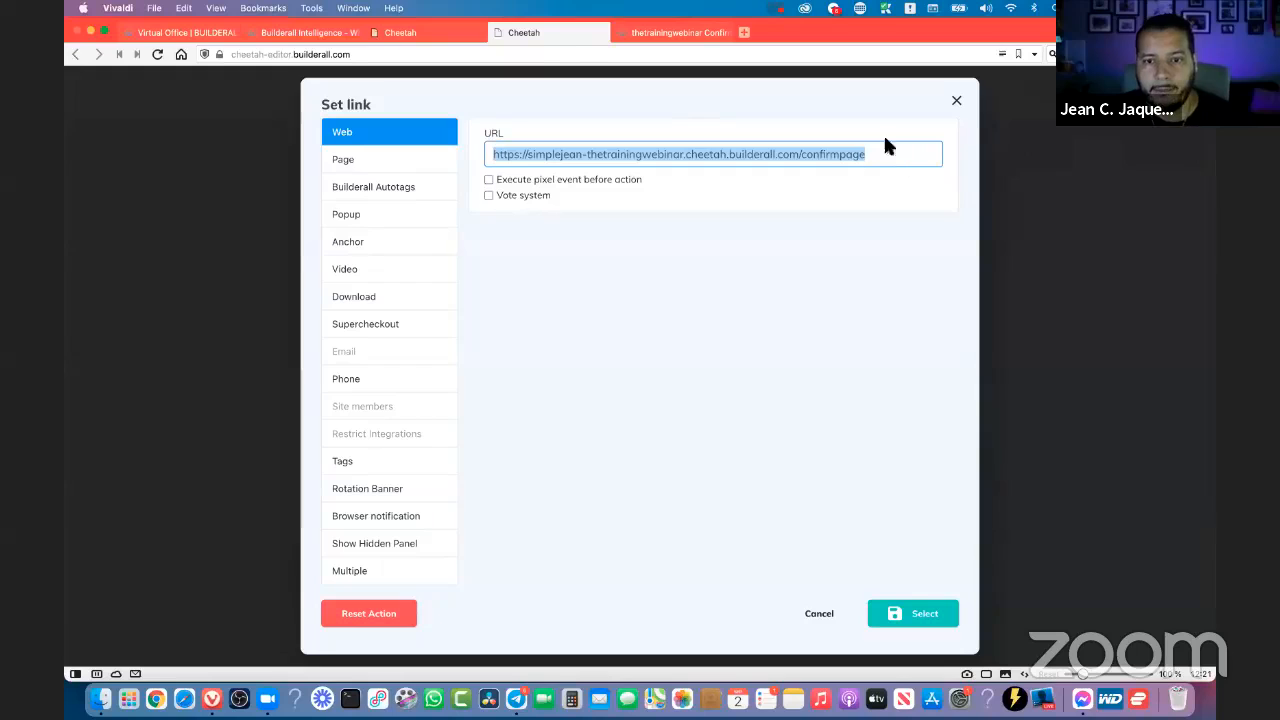
click(957, 103)
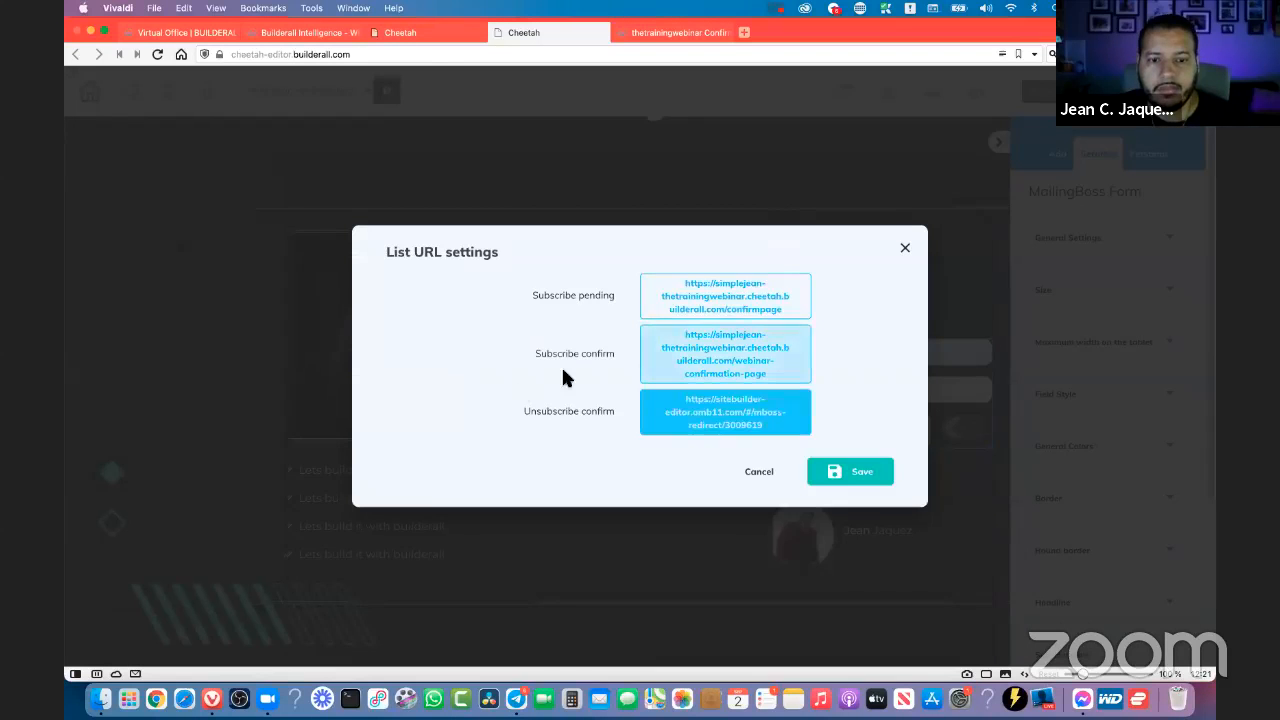
click(648, 360)
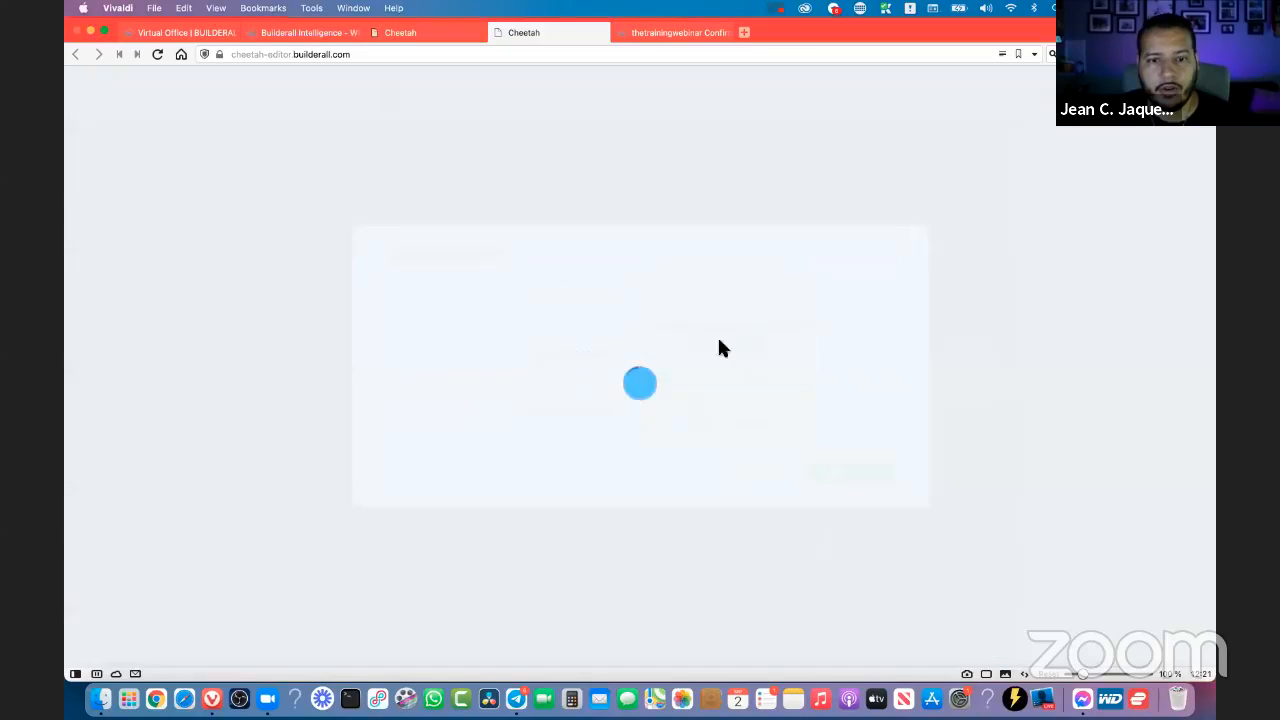
triple_click(677, 161)
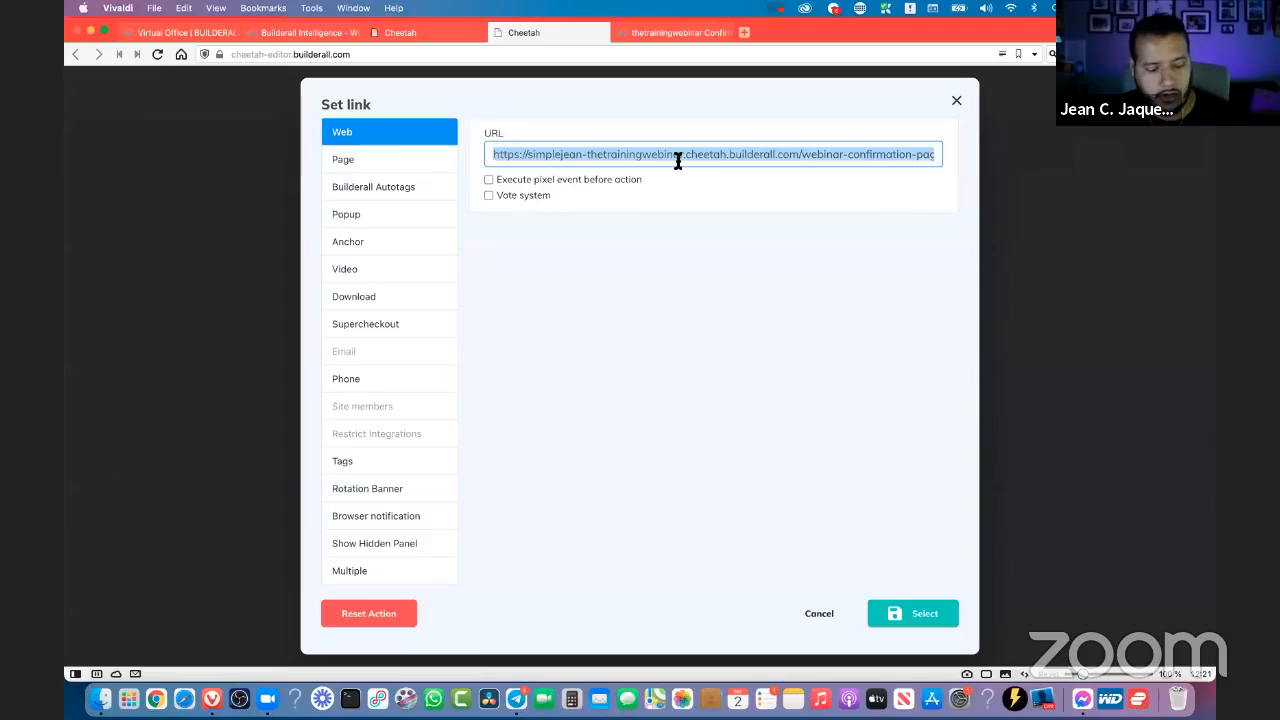
key(super+t)
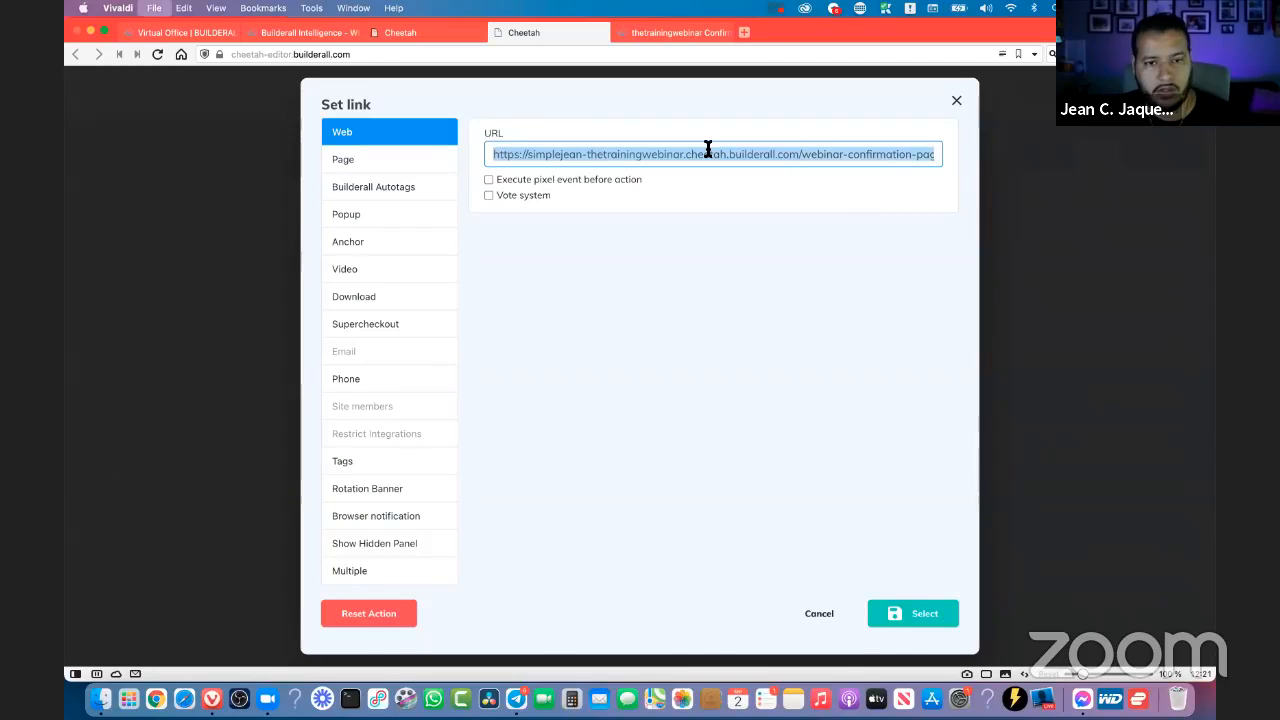
text(https://simplejean-thetrainingwebinar.cheetah.builderall.com/webinar-confirmation-page)
key(Return)
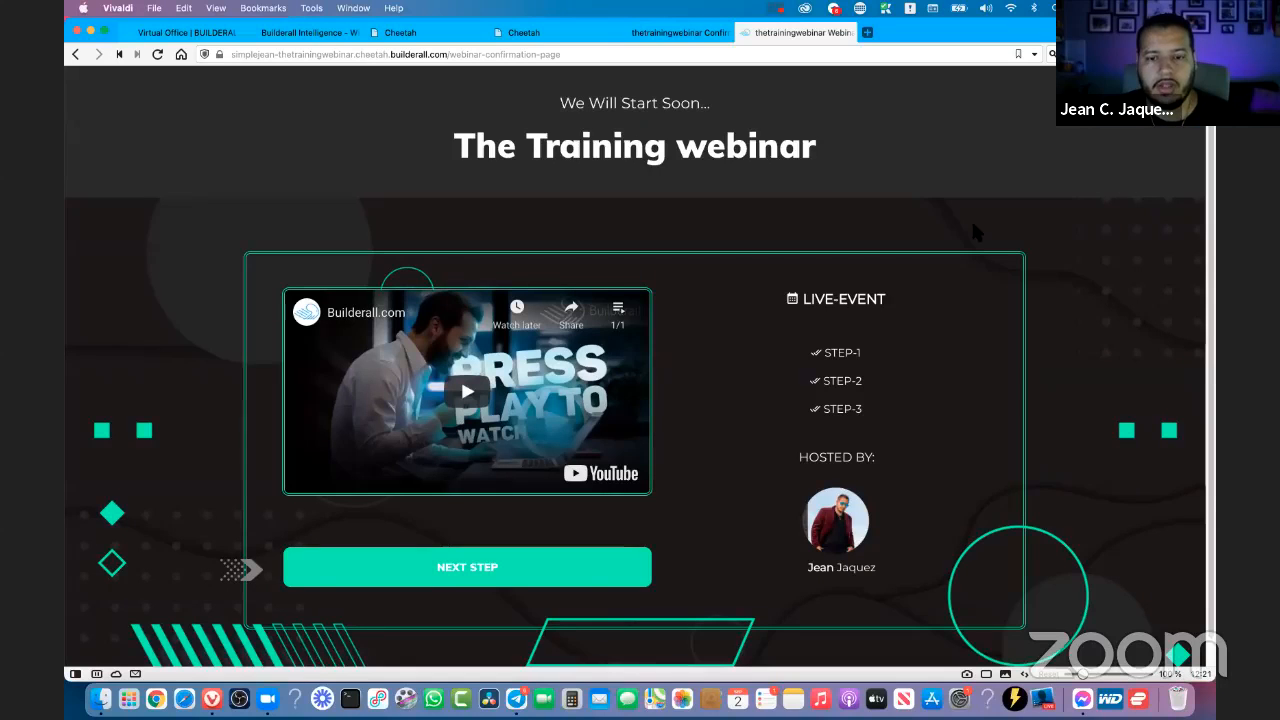
scroll(972, 226, down, 1)
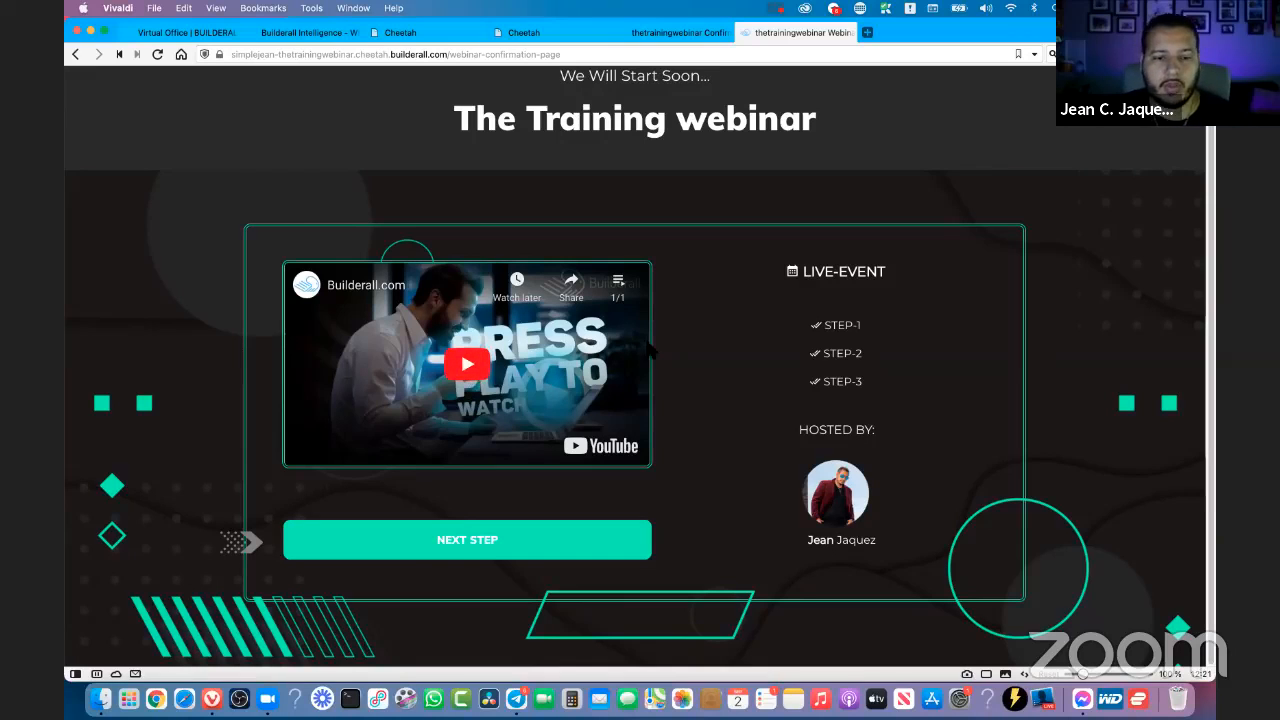
- Follow the confirmation page's NEXT STEP link and look over the Who Am I? page down to its countdown
click(466, 565)
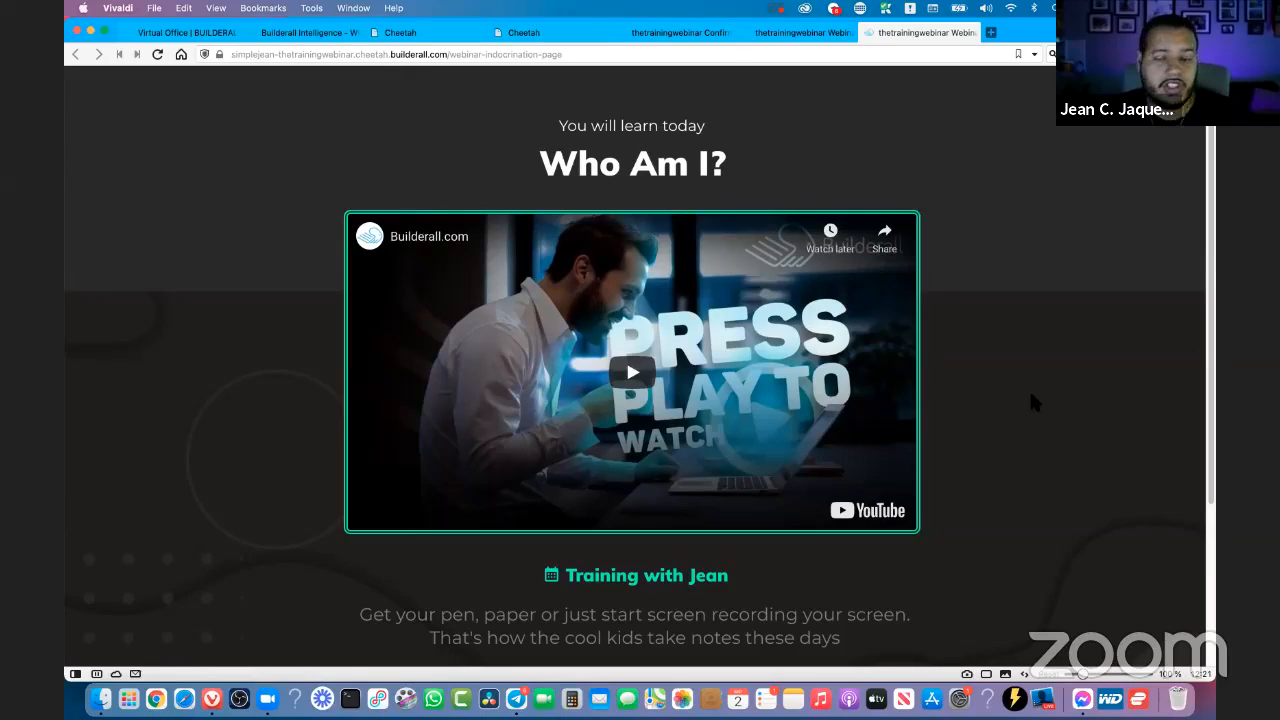
scroll(1137, 404, down, 4)
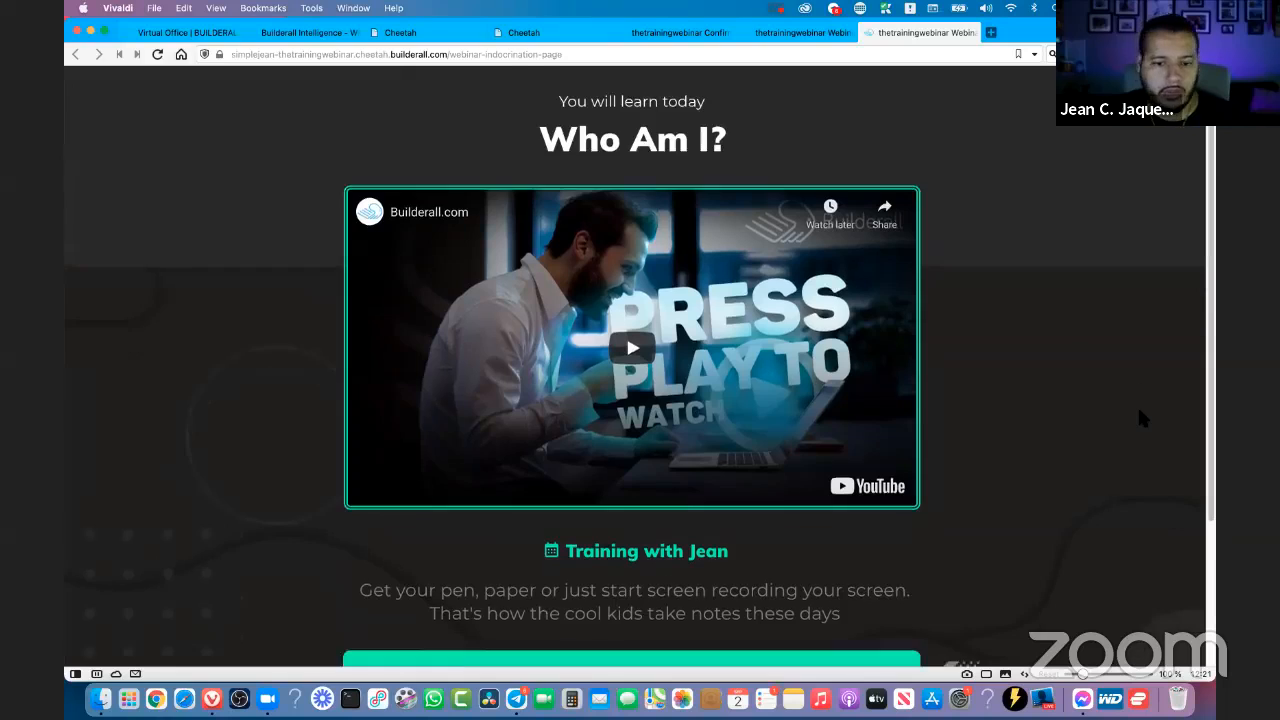
scroll(1138, 409, down, 1)
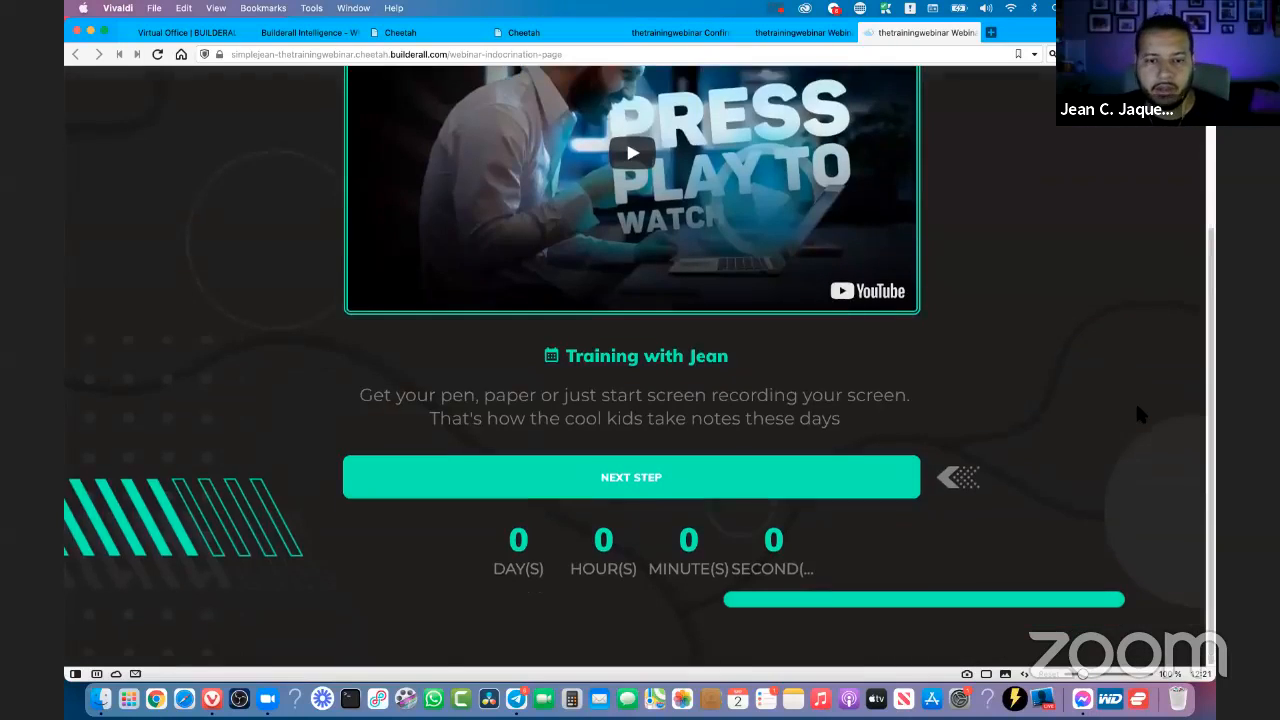
scroll(1138, 409, up, 3)
scroll(1110, 418, down, 3)
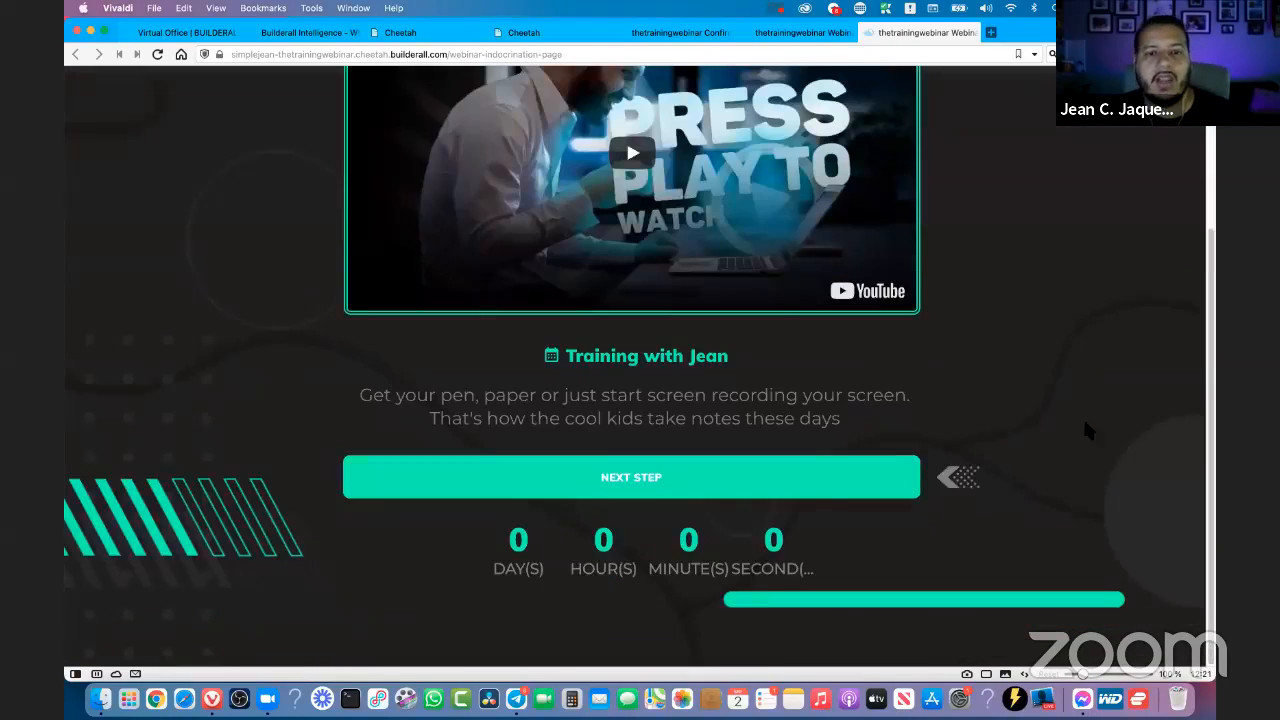
- Follow the NEXT STEP link to the broadcast page, join the webinar with the attendee's name, and mute the video
click(690, 487)
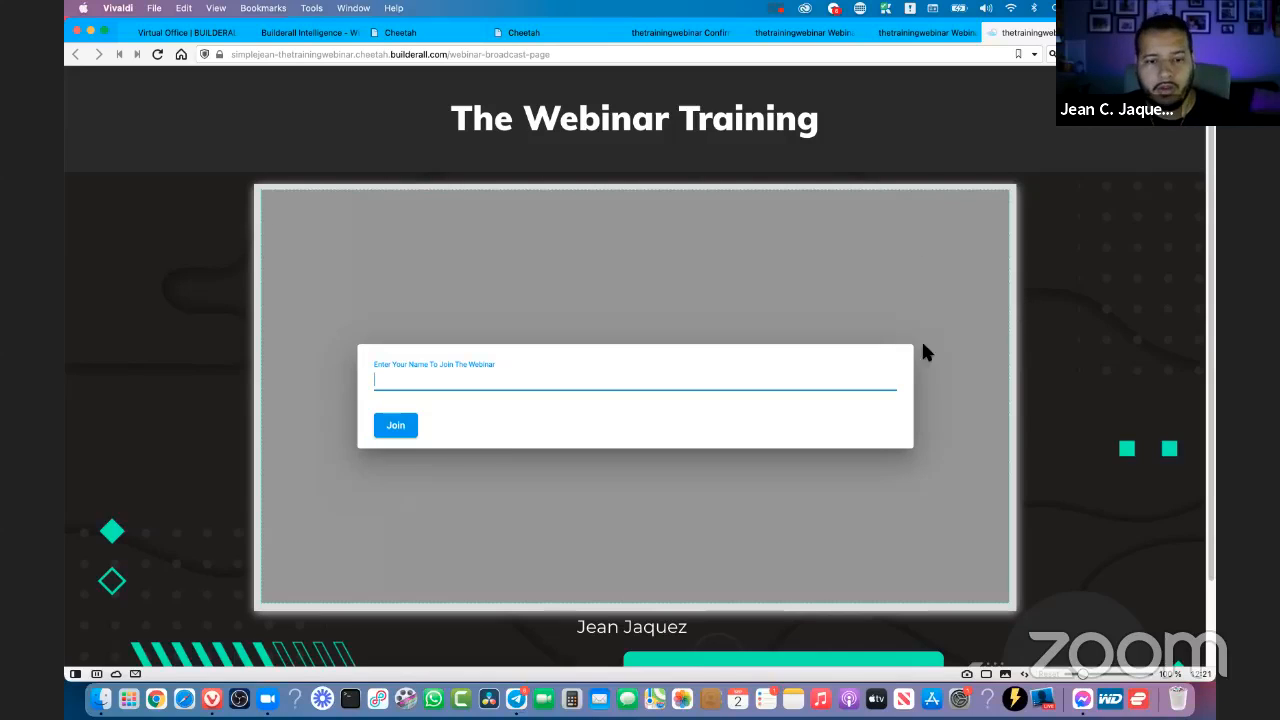
click(523, 372)
click(420, 404)
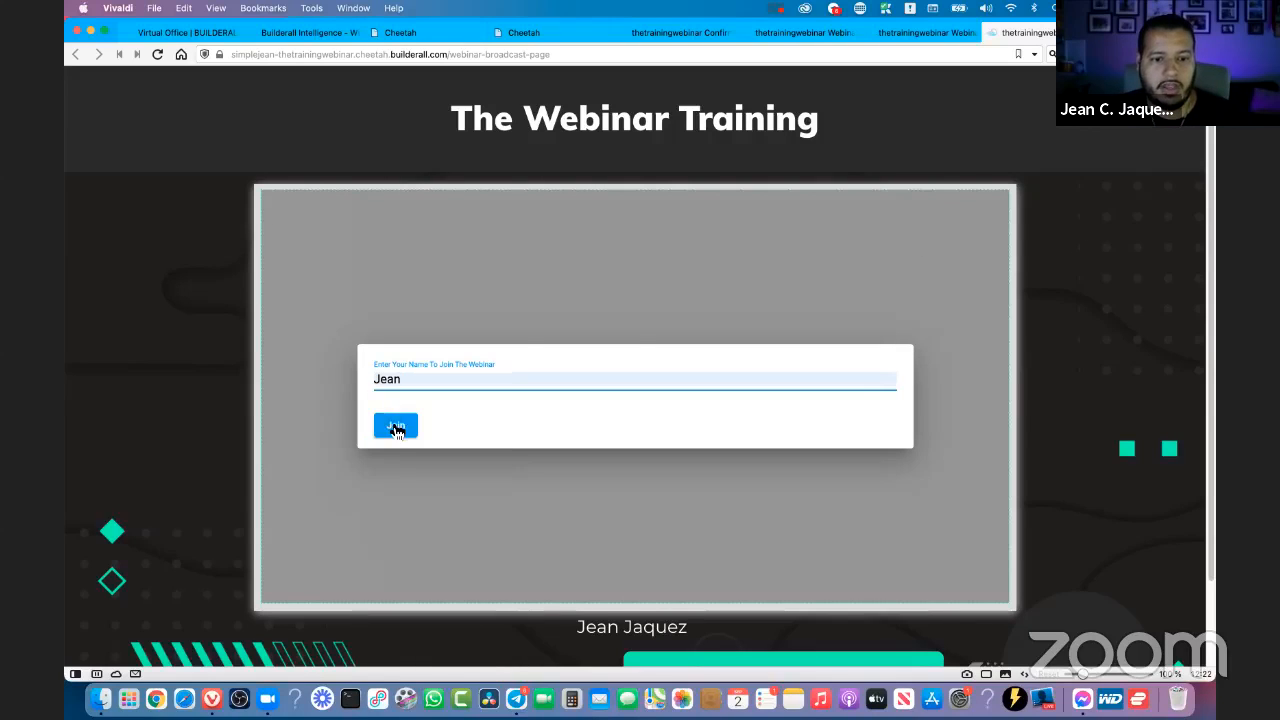
click(396, 425)
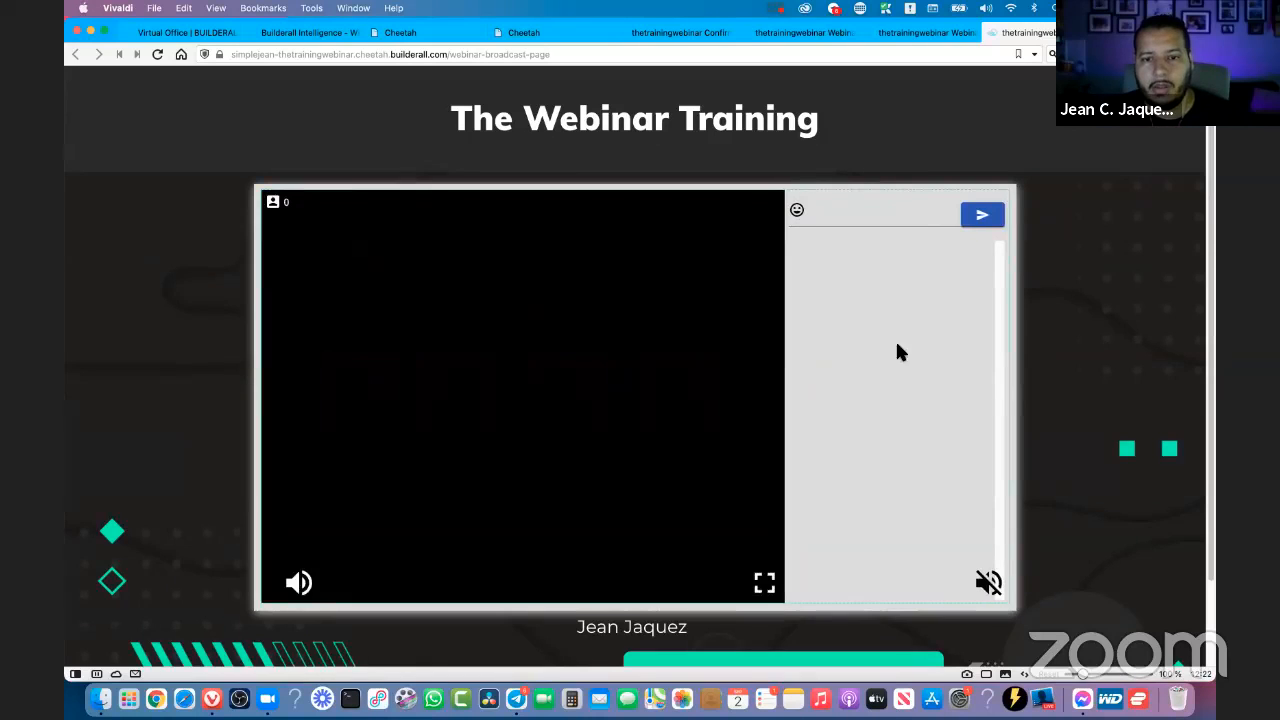
click(305, 587)
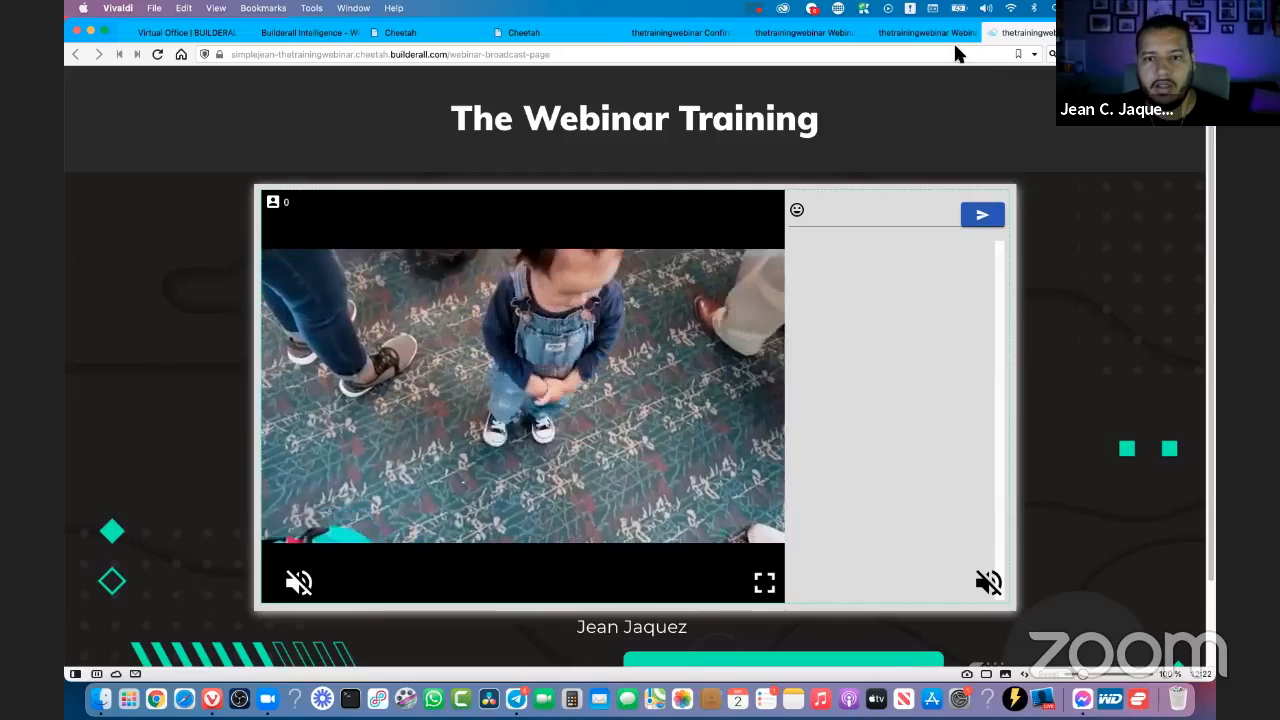
- Close the browser tabs of the webinar broadcast, indoctrination and confirmation pages
click(951, 33)
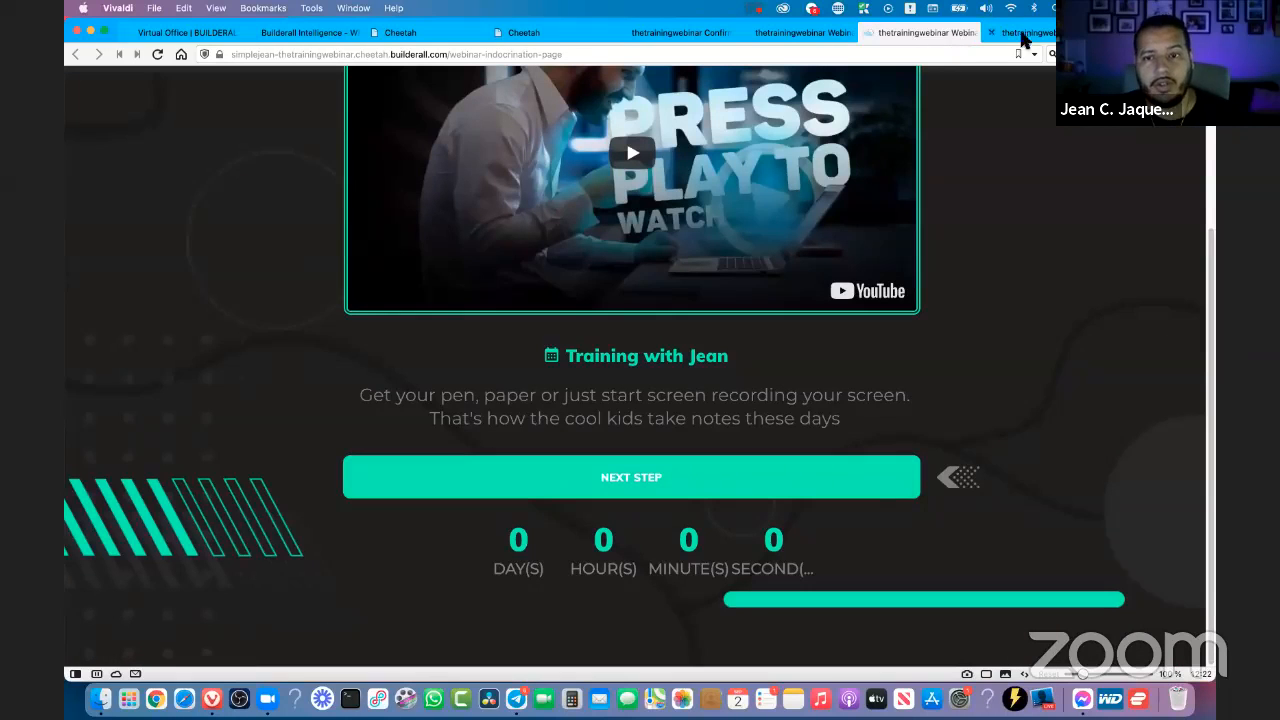
click(992, 33)
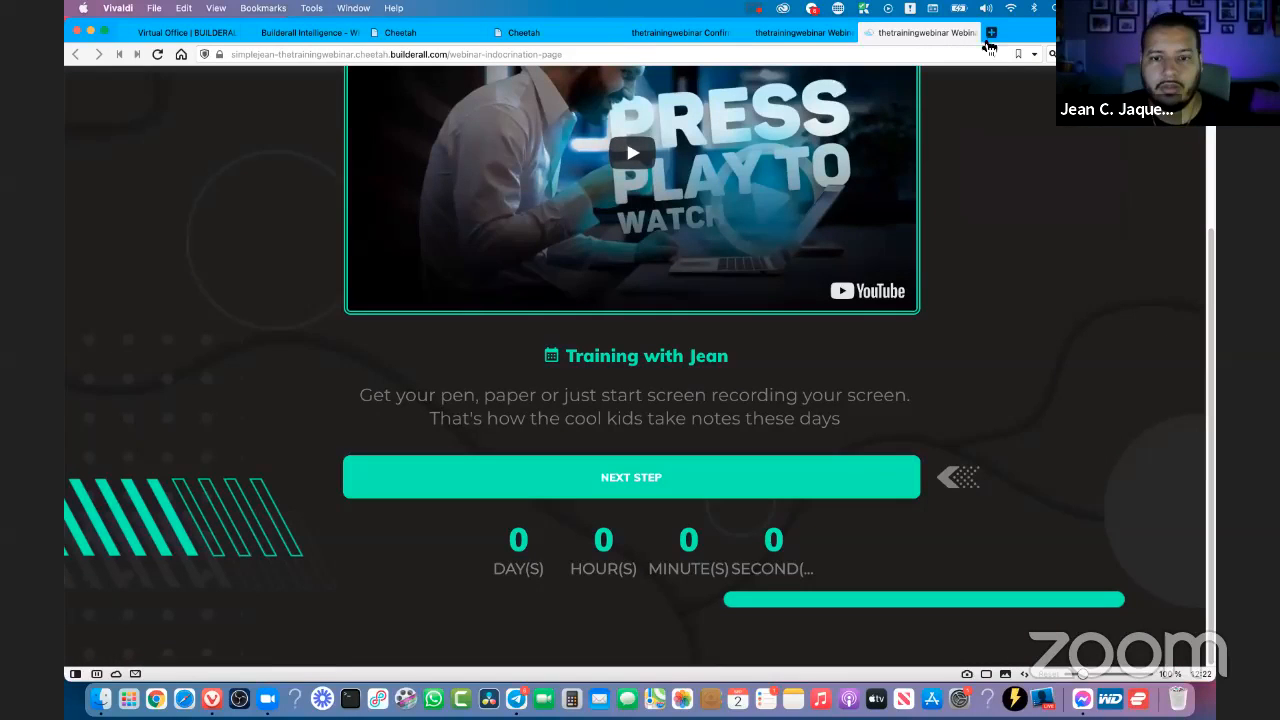
click(868, 33)
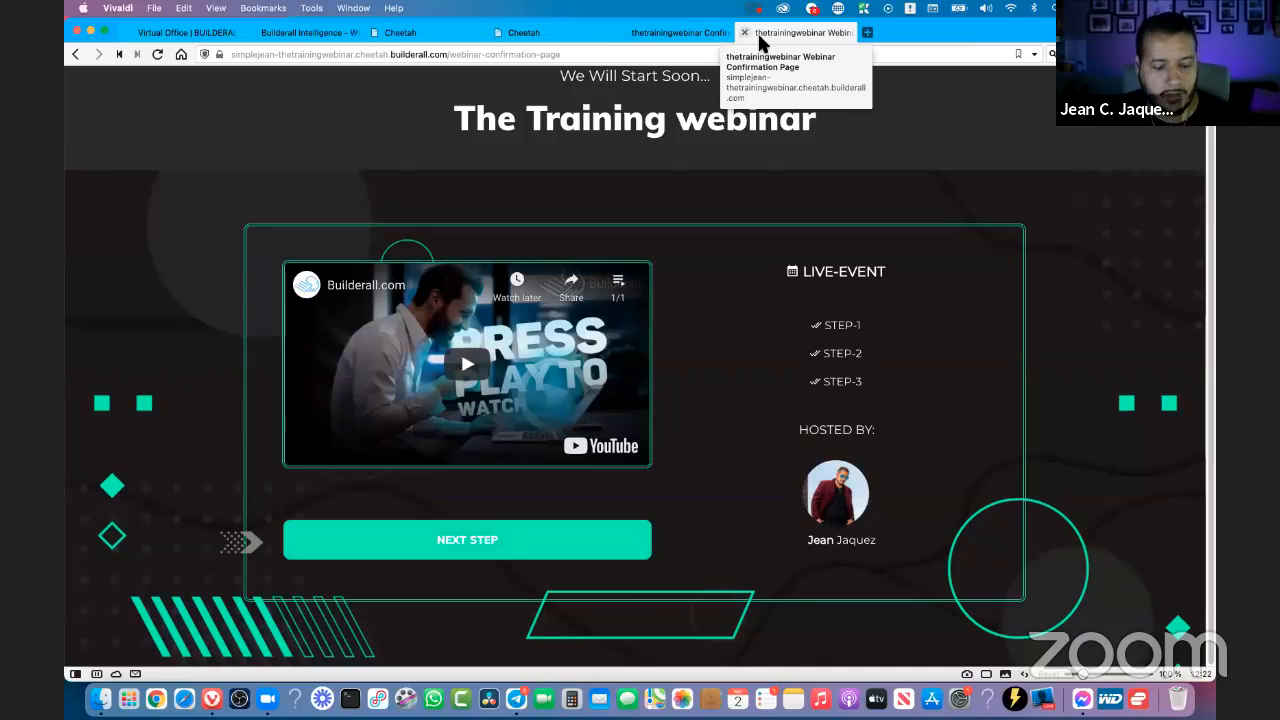
click(746, 33)
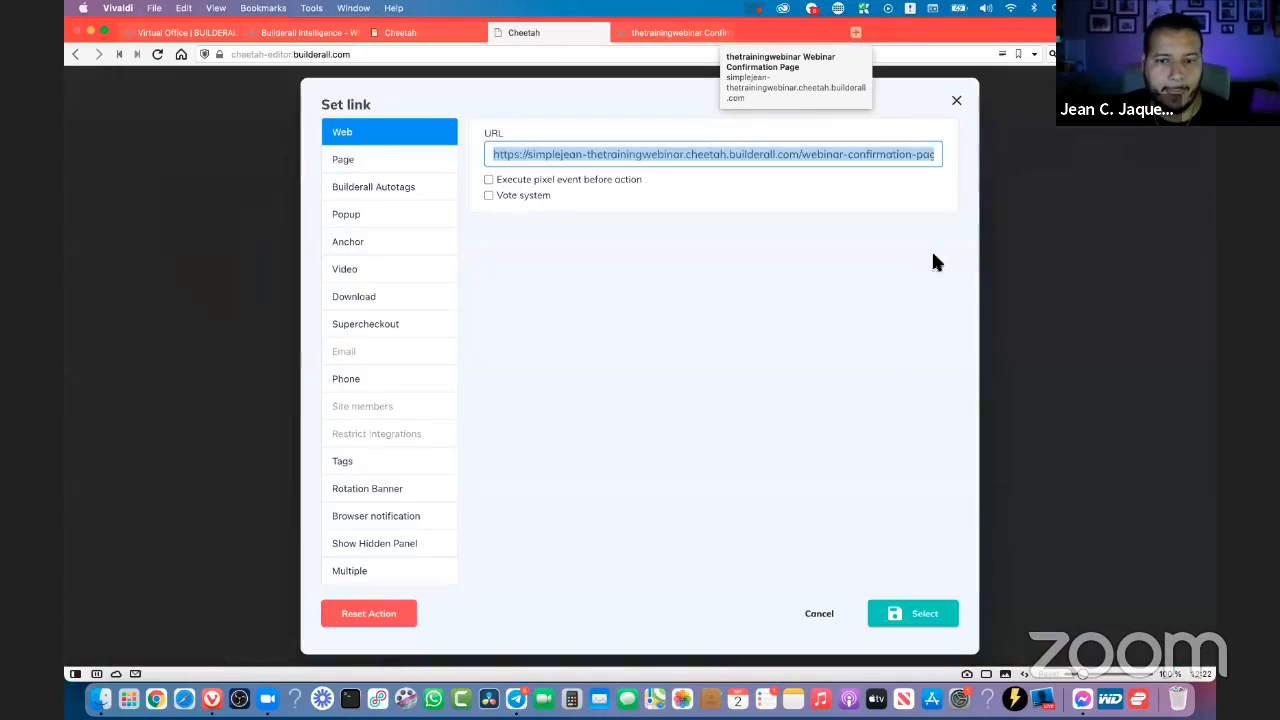
- Dismiss the link and list URL settings without saving, and close the Webinar Registration editor tab, leaving the site
click(957, 103)
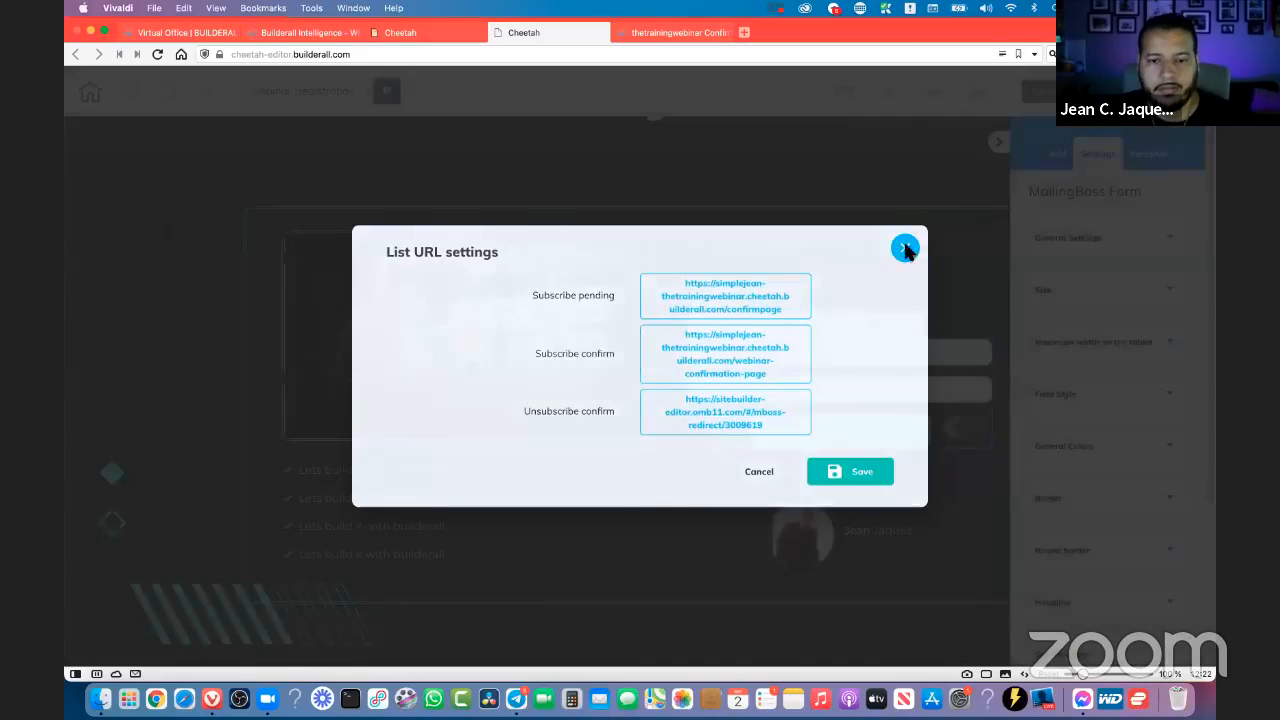
click(905, 249)
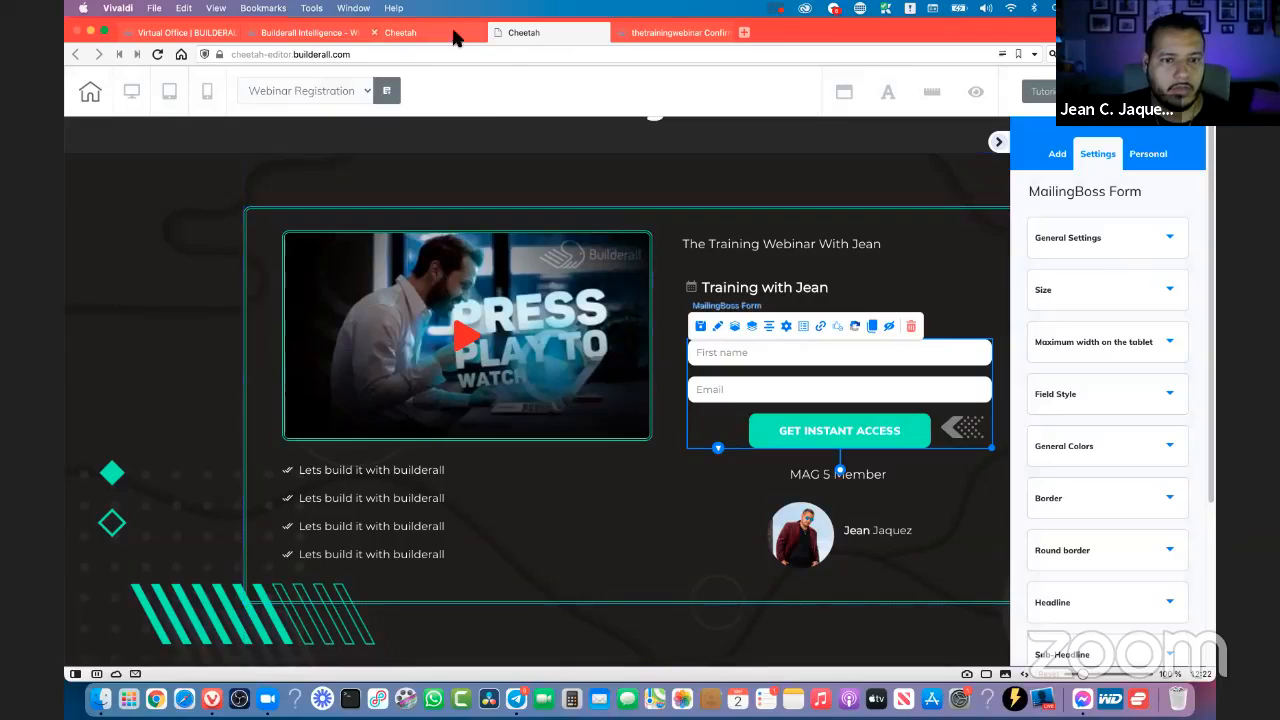
click(497, 33)
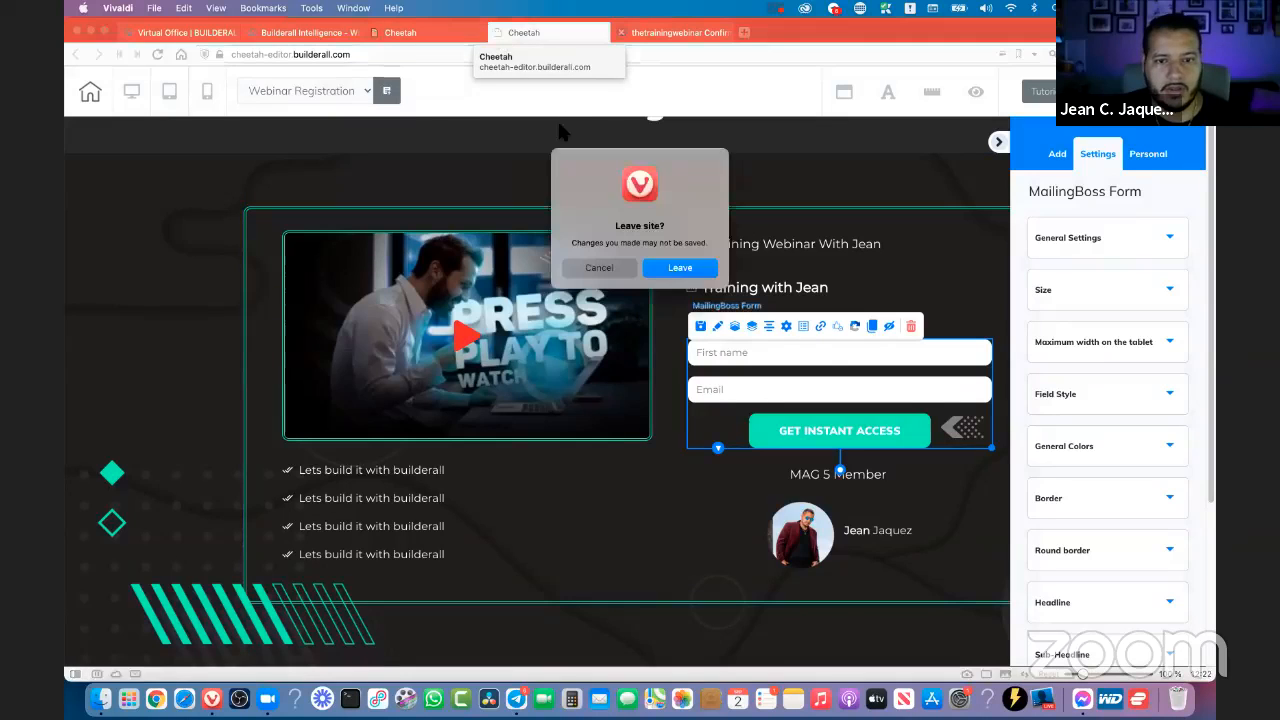
click(681, 267)
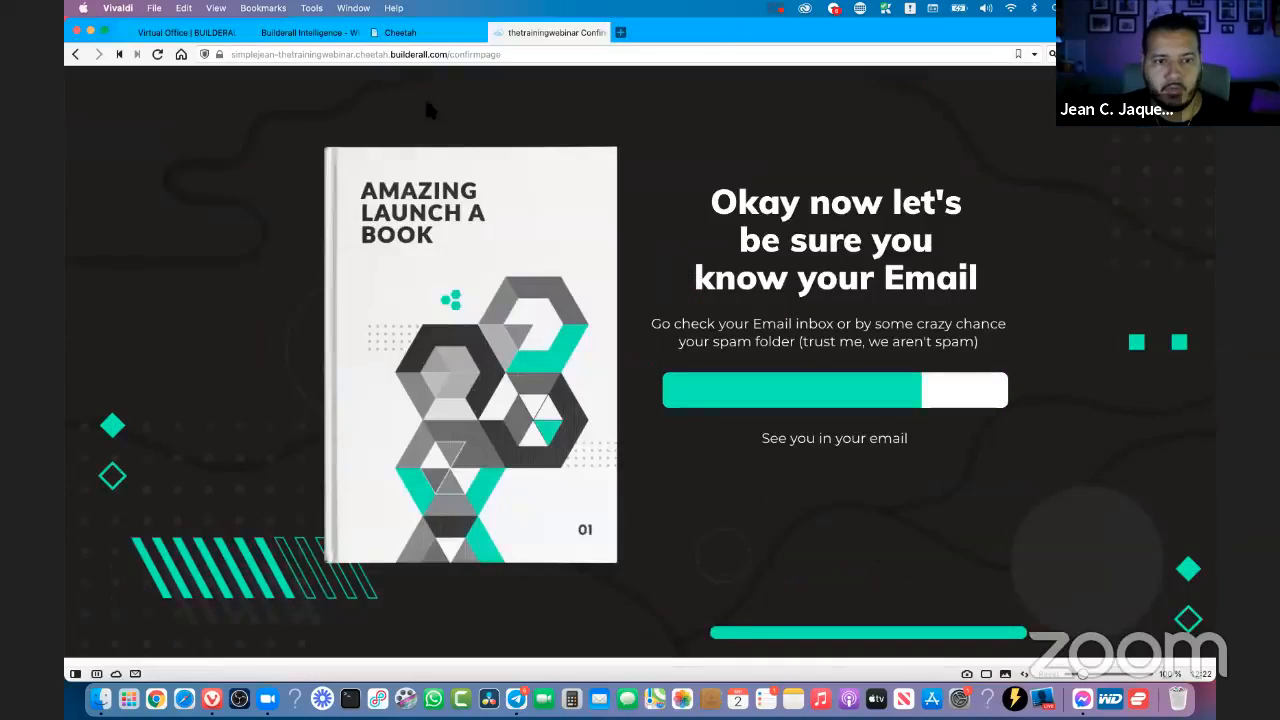
- Return to the Virtual Office dashboard and expand the TOOLS section, showing the Tools category
click(420, 36)
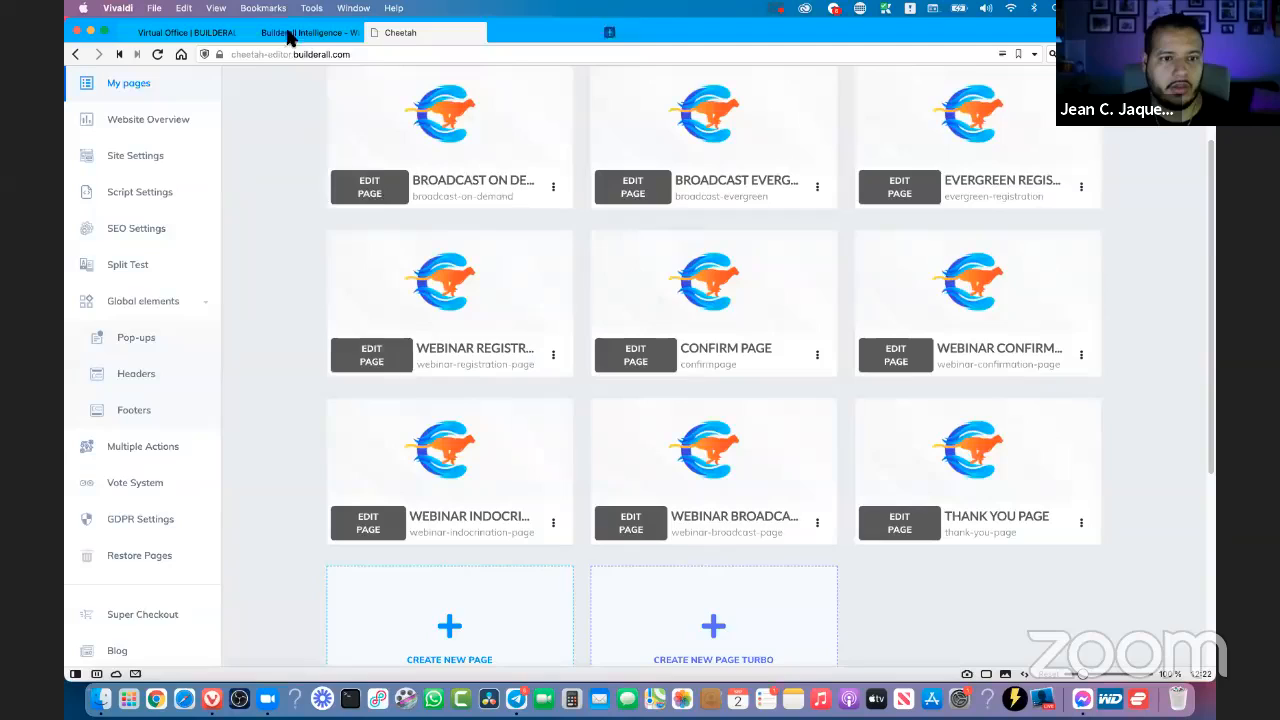
click(190, 33)
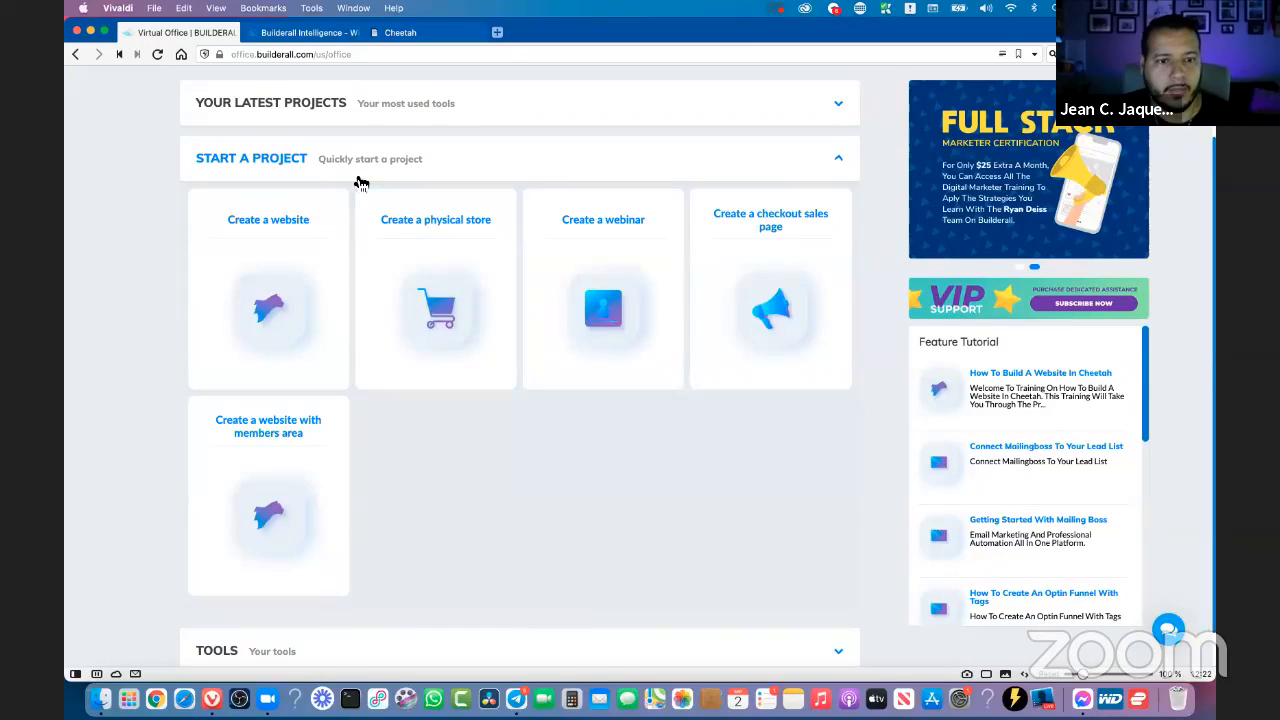
click(357, 180)
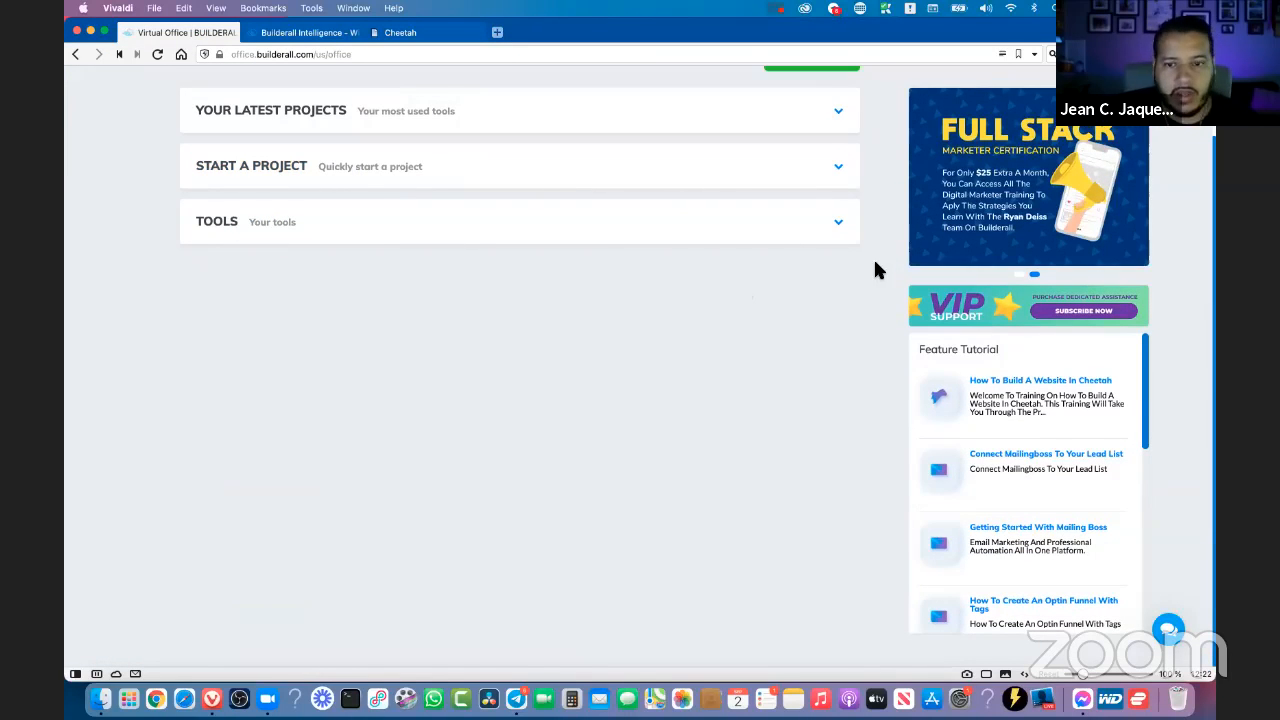
click(821, 233)
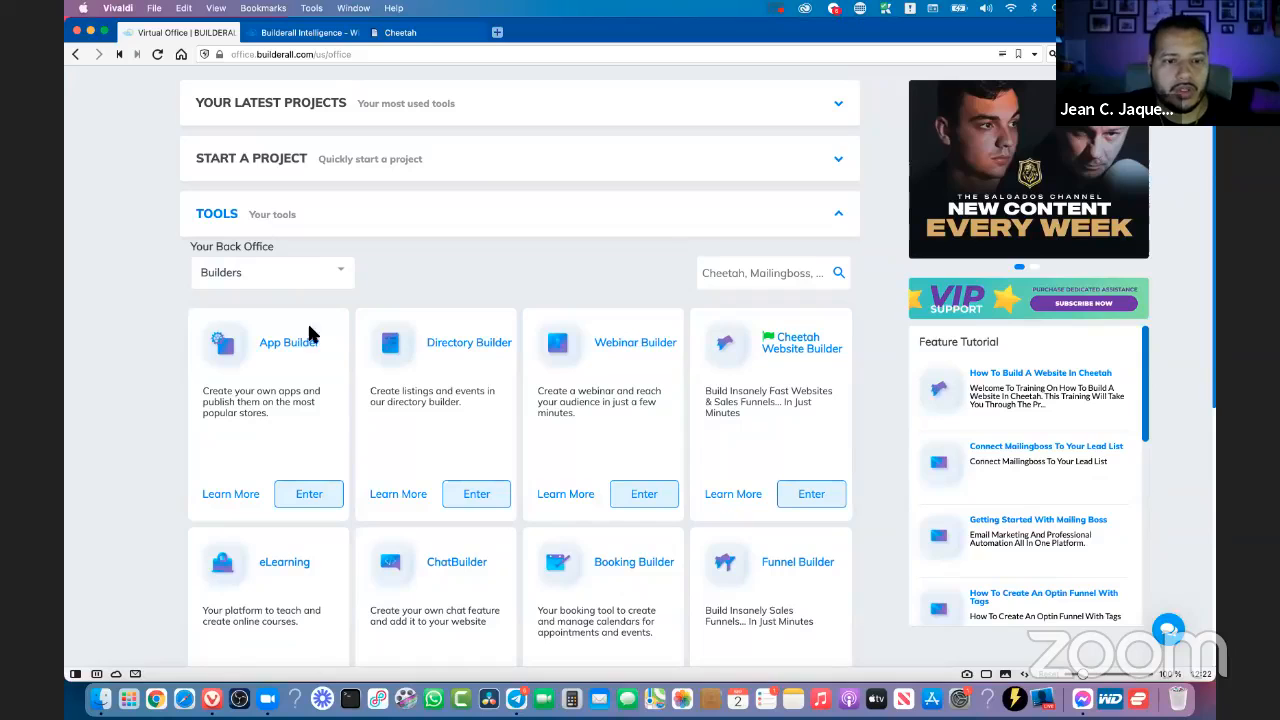
click(257, 274)
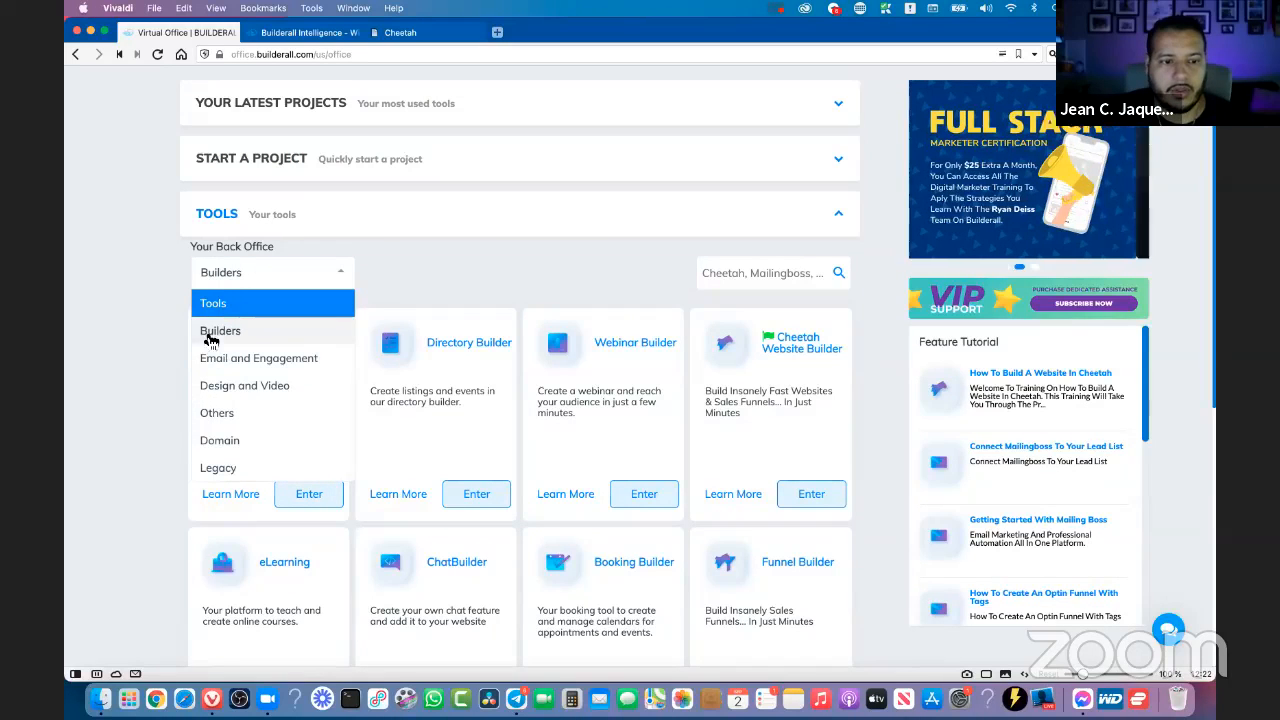
click(250, 303)
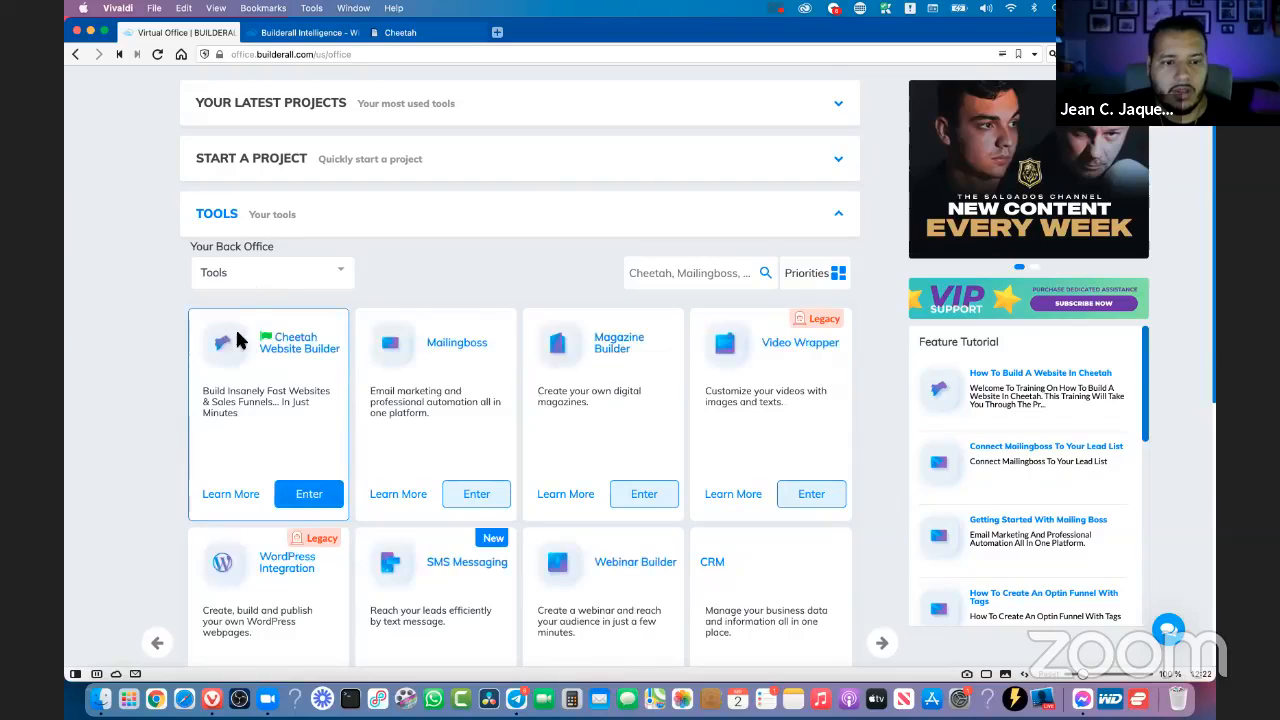
- Filter the back office tools to Email and Engagement and look over the tools it offers
click(324, 262)
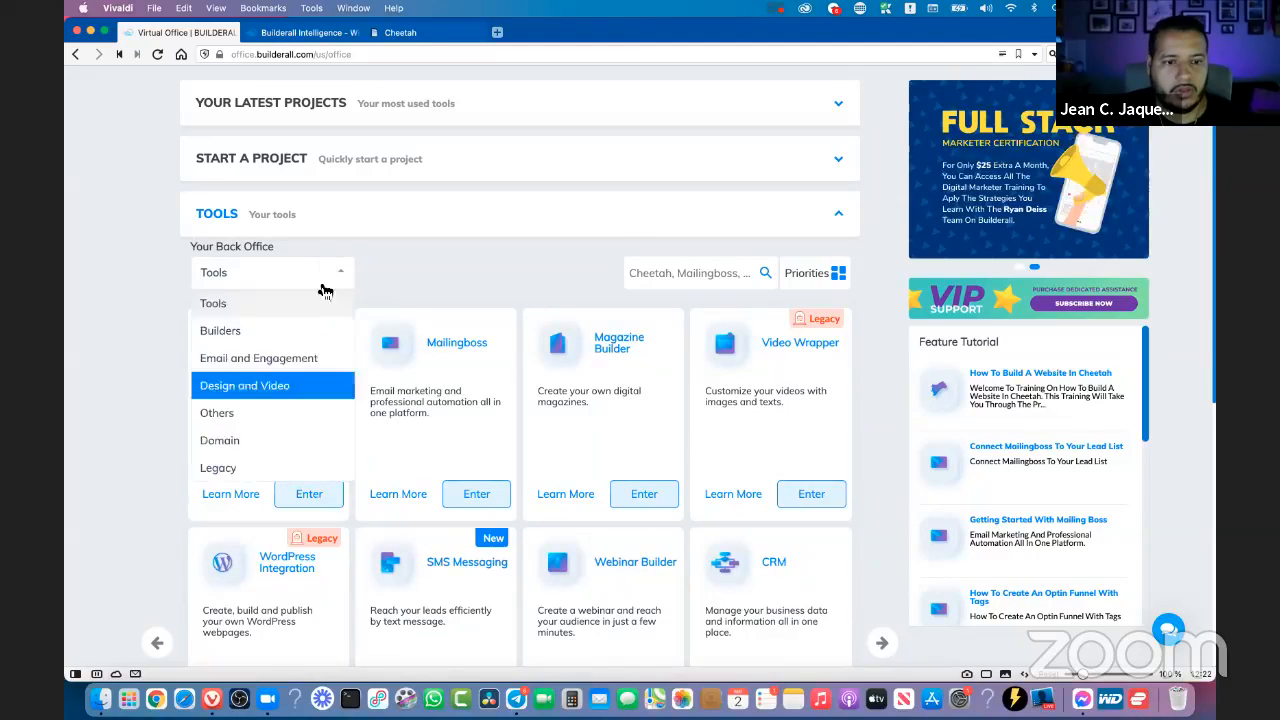
click(226, 352)
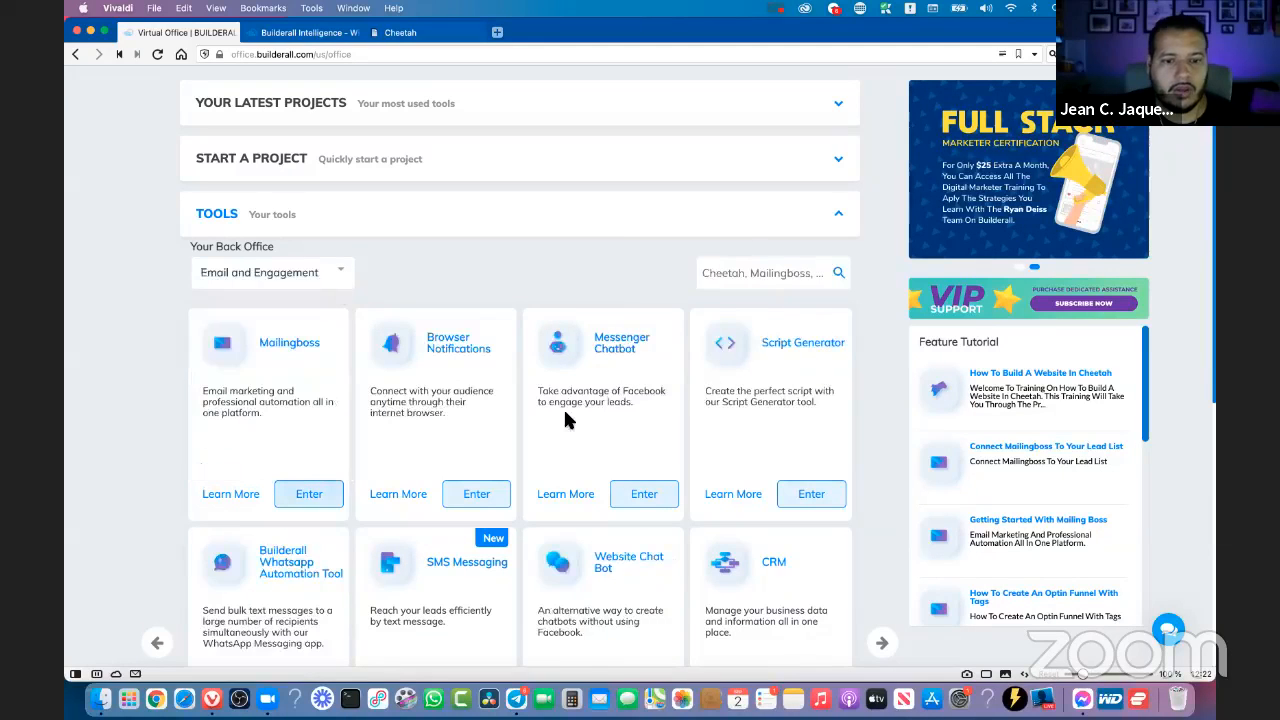
scroll(605, 404, down, 3)
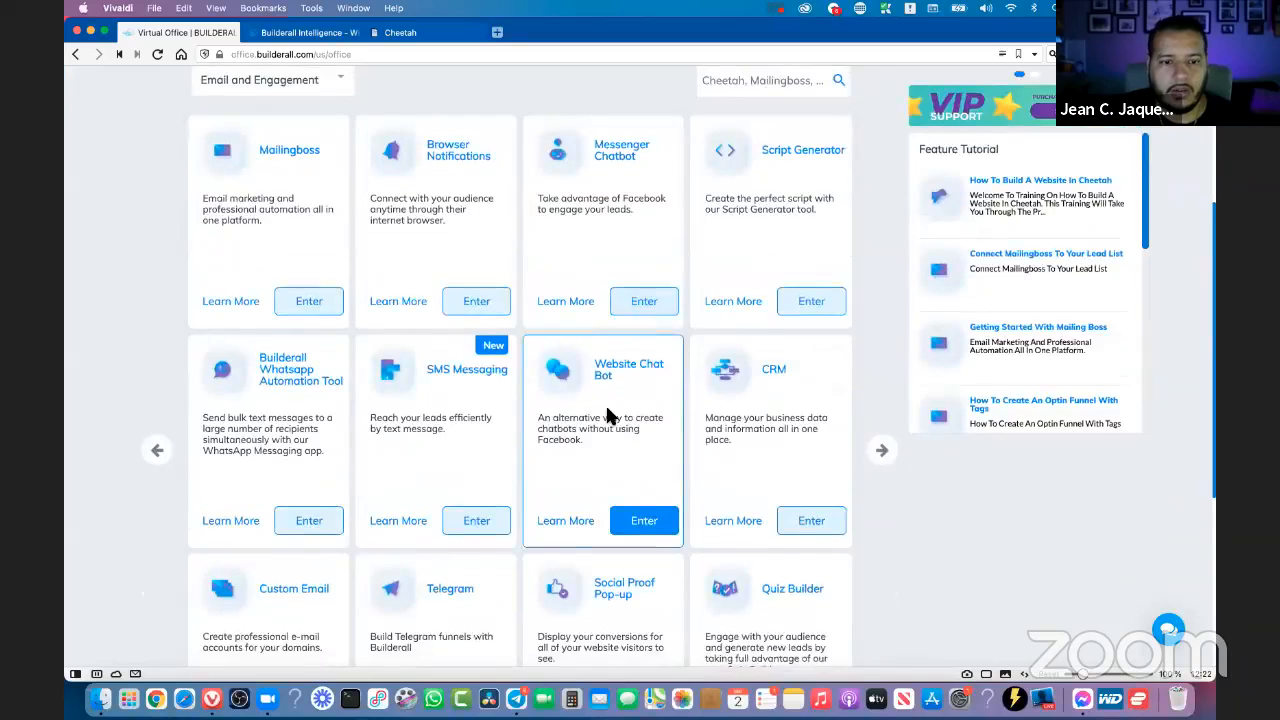
scroll(268, 340, up, 5)
- Filter the back office tools to Builders and enter the Webinar Builder
click(318, 362)
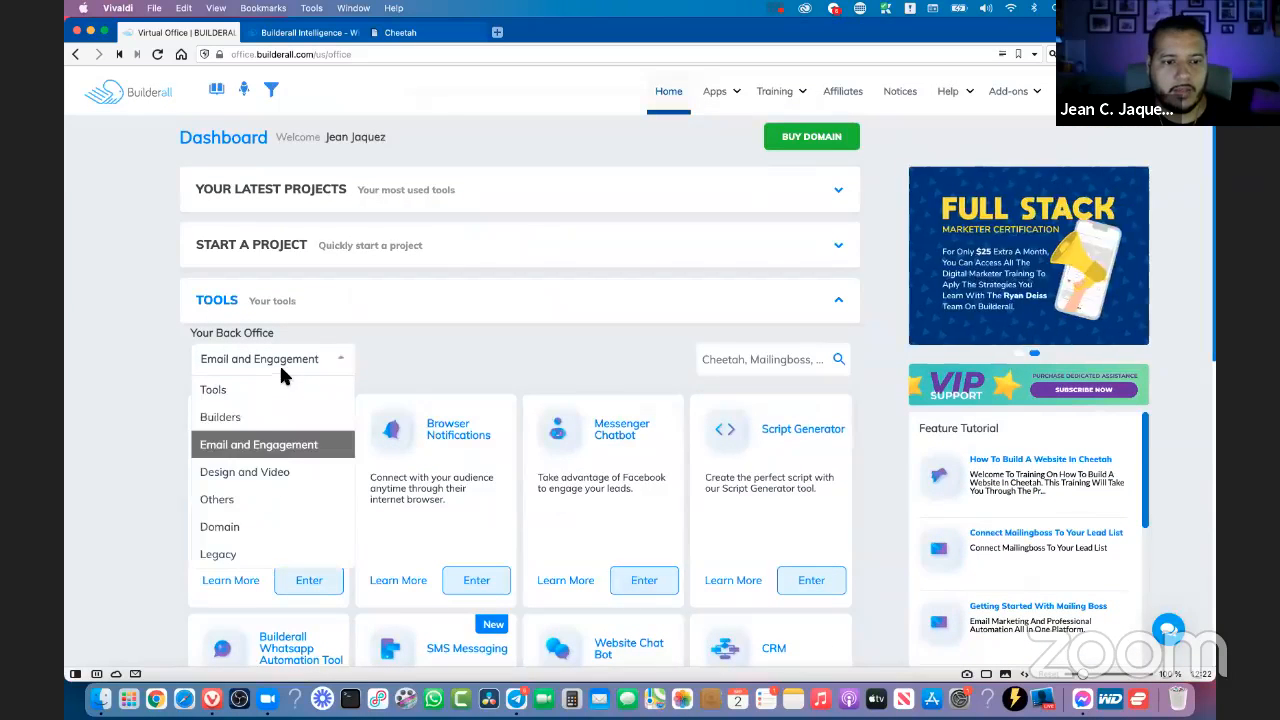
click(240, 418)
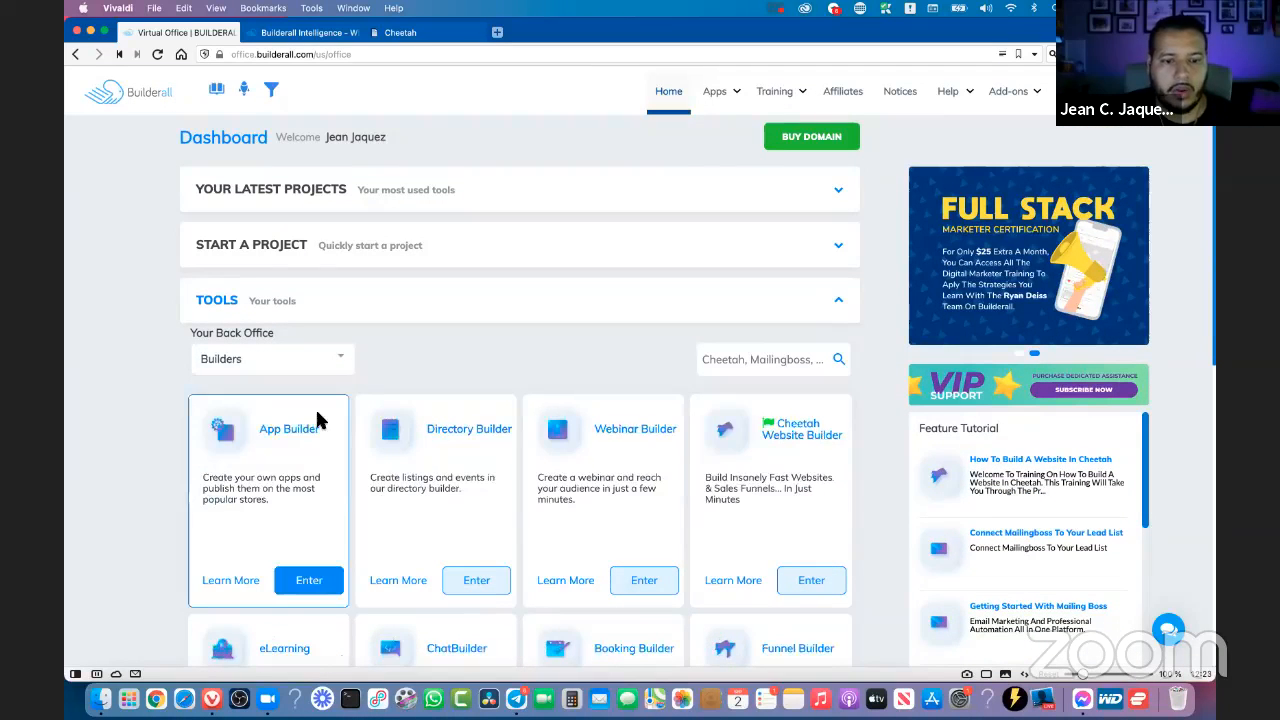
scroll(580, 390, down, 2)
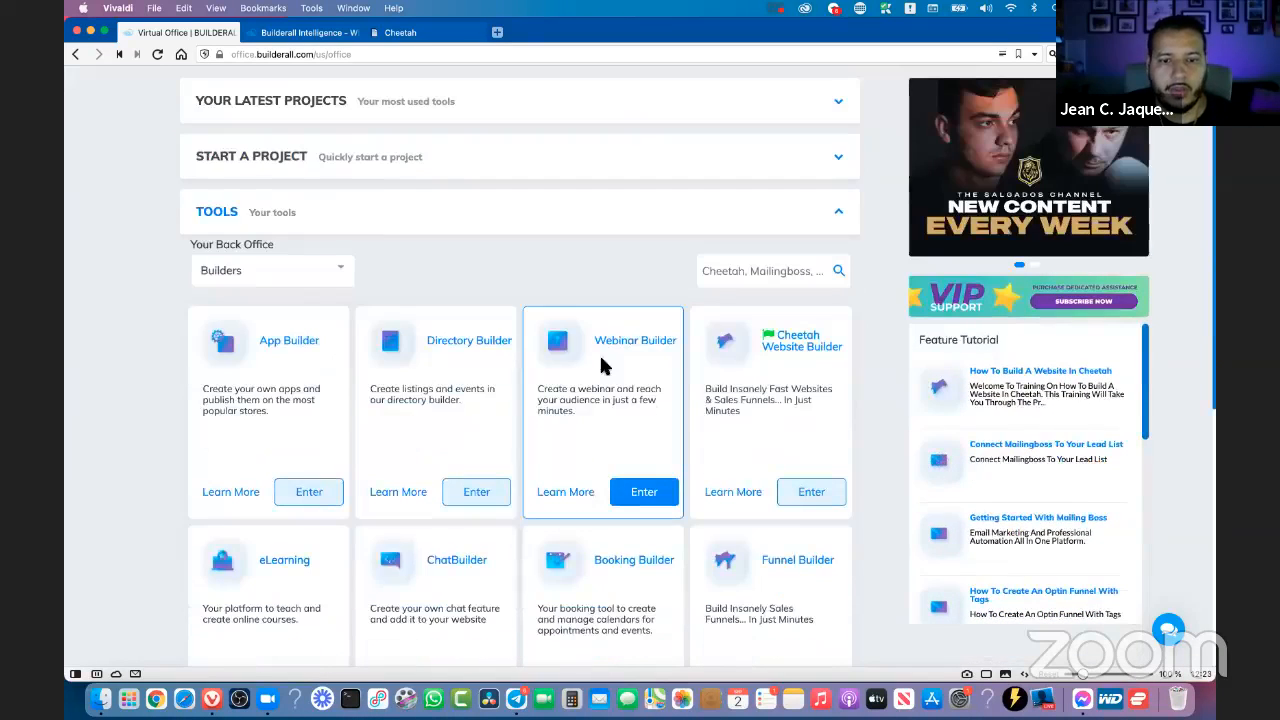
click(645, 492)
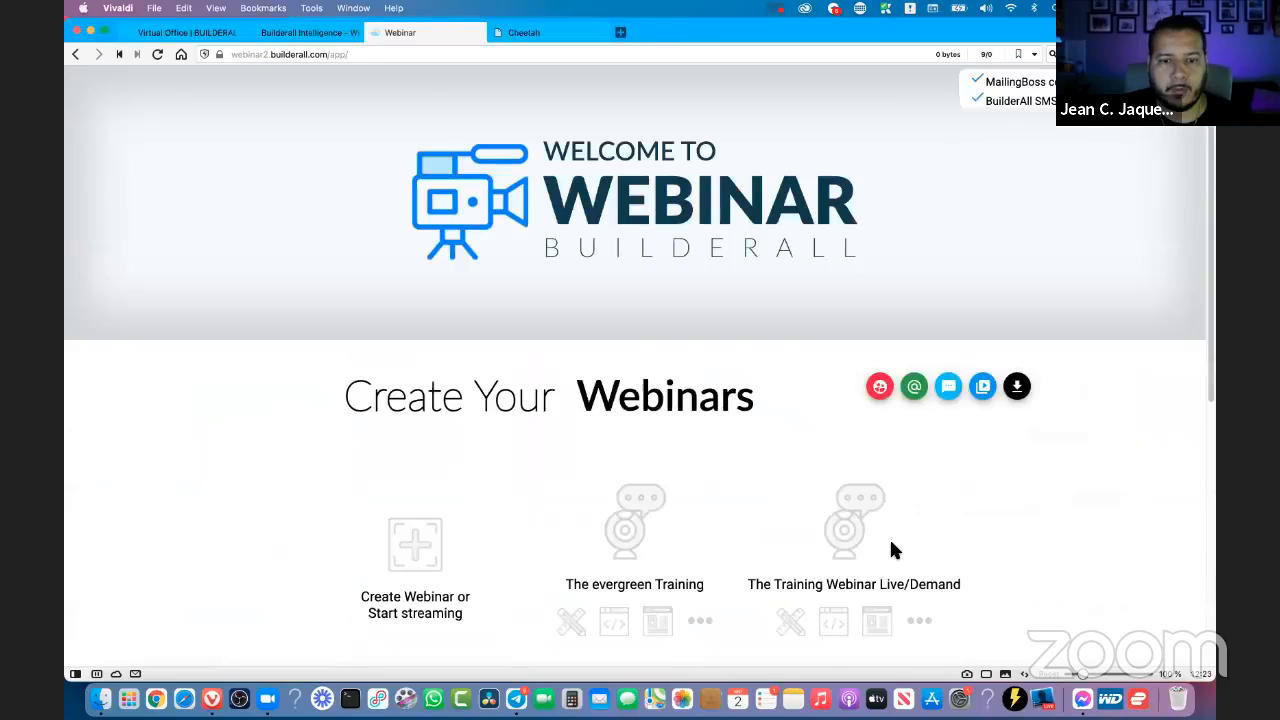
- Look over the existing webinars and start creating a new webinar or stream
scroll(1040, 480, down, 4)
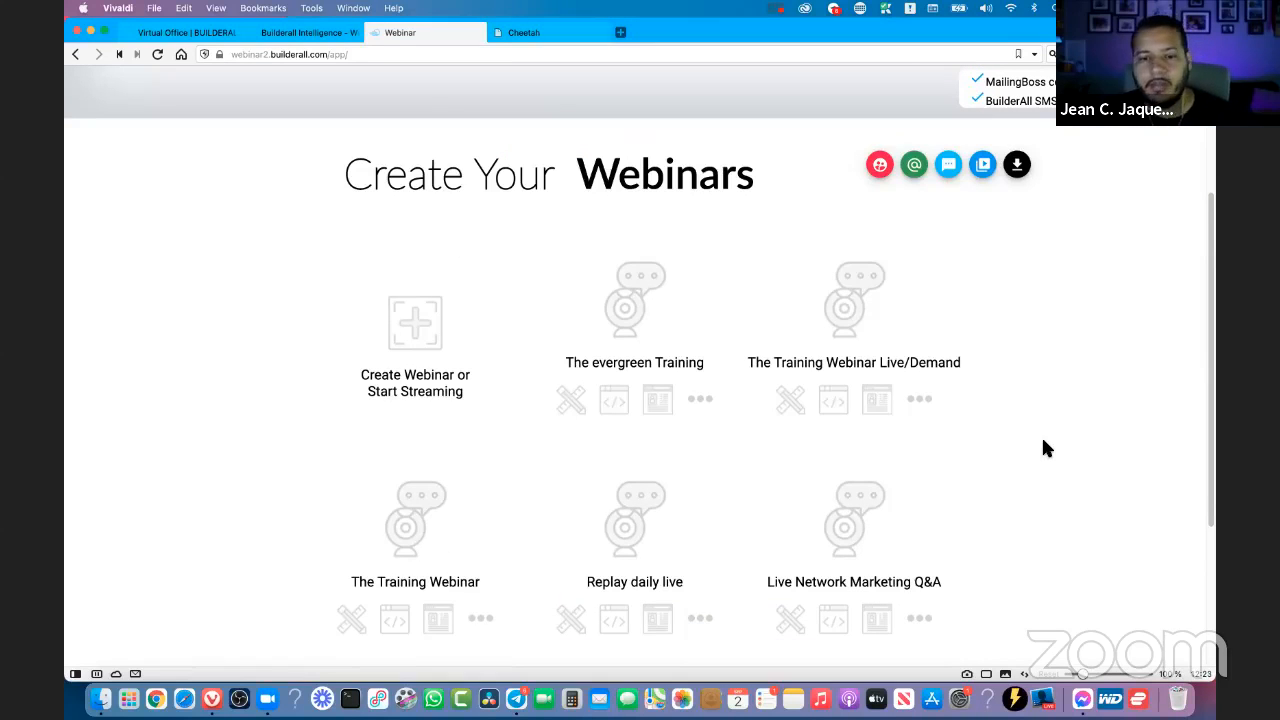
scroll(1043, 441, down, 4)
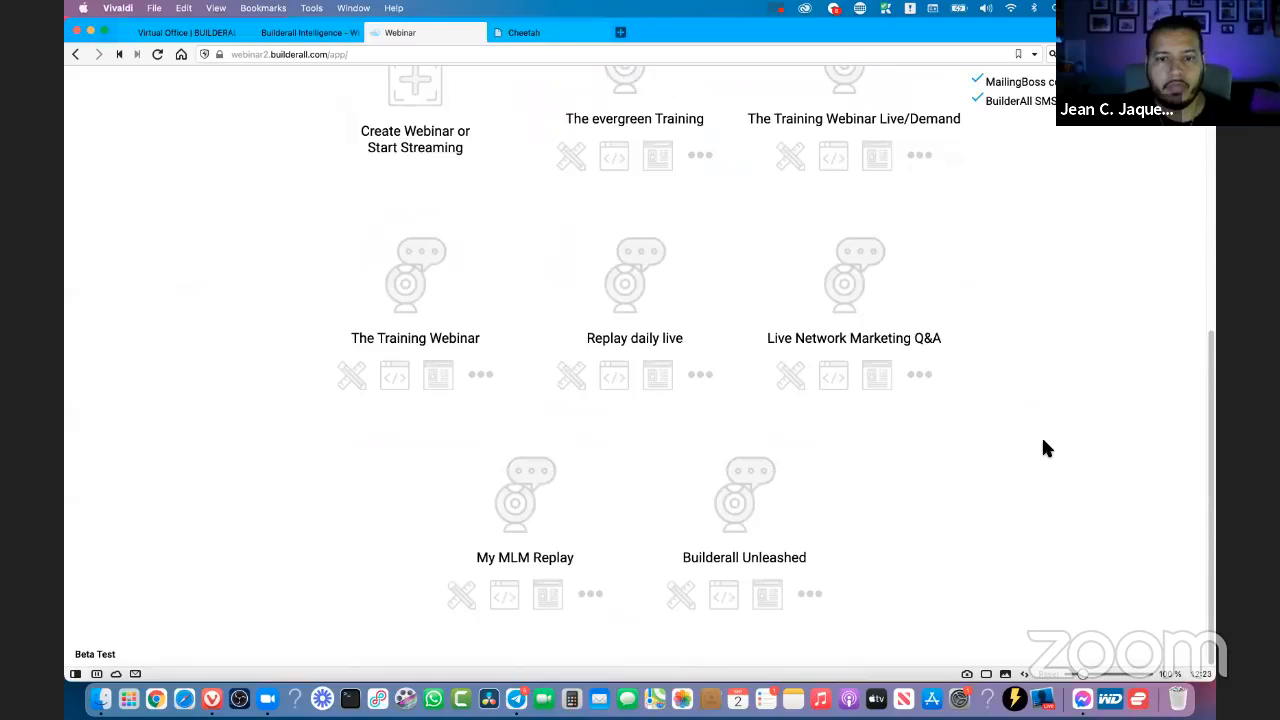
scroll(1048, 445, up, 1)
scroll(1055, 445, up, 7)
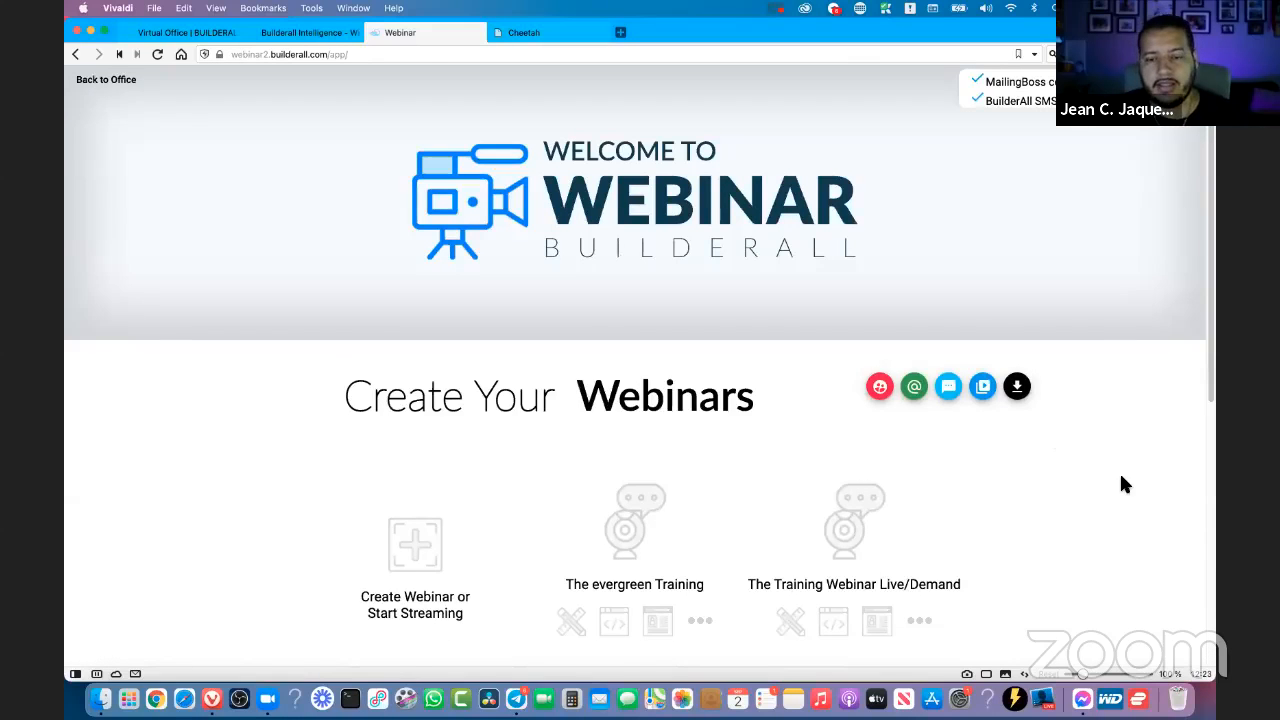
scroll(1119, 471, down, 2)
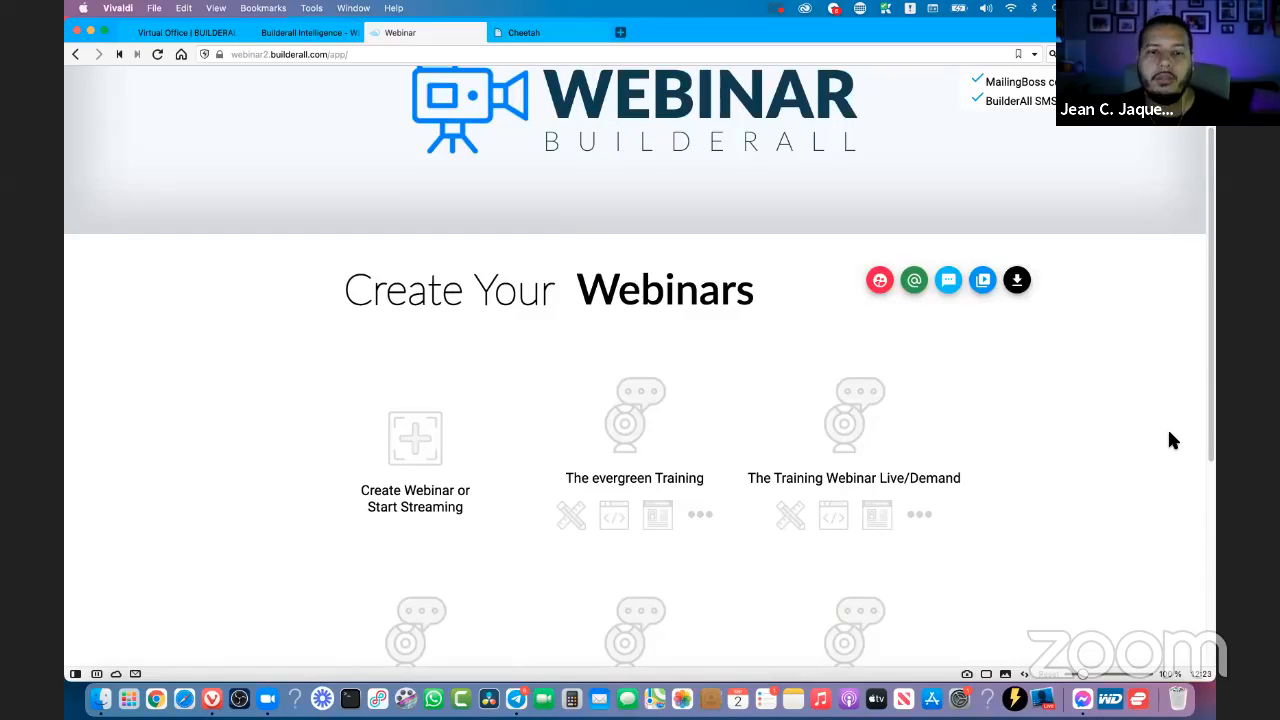
click(420, 452)
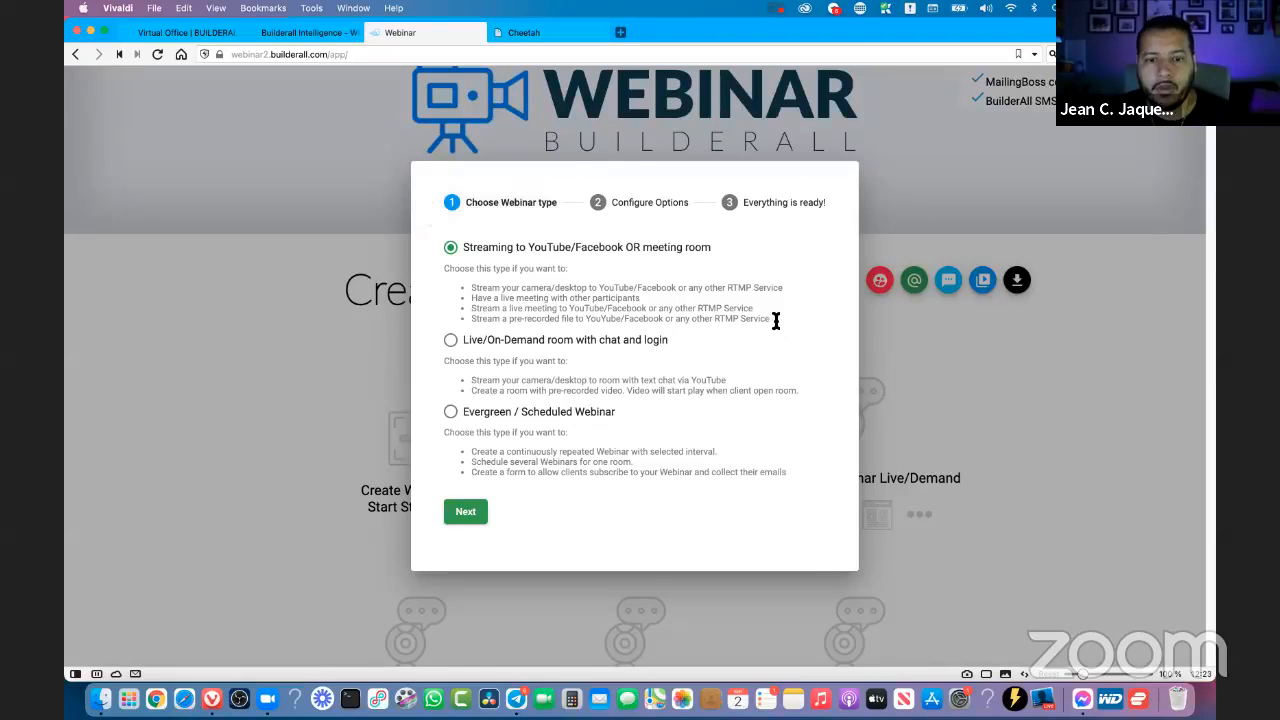
- Read the uses listed for the streaming or meeting room type, marking the one about live meetings with other participants
drag(776, 320, 514, 308)
click(512, 307)
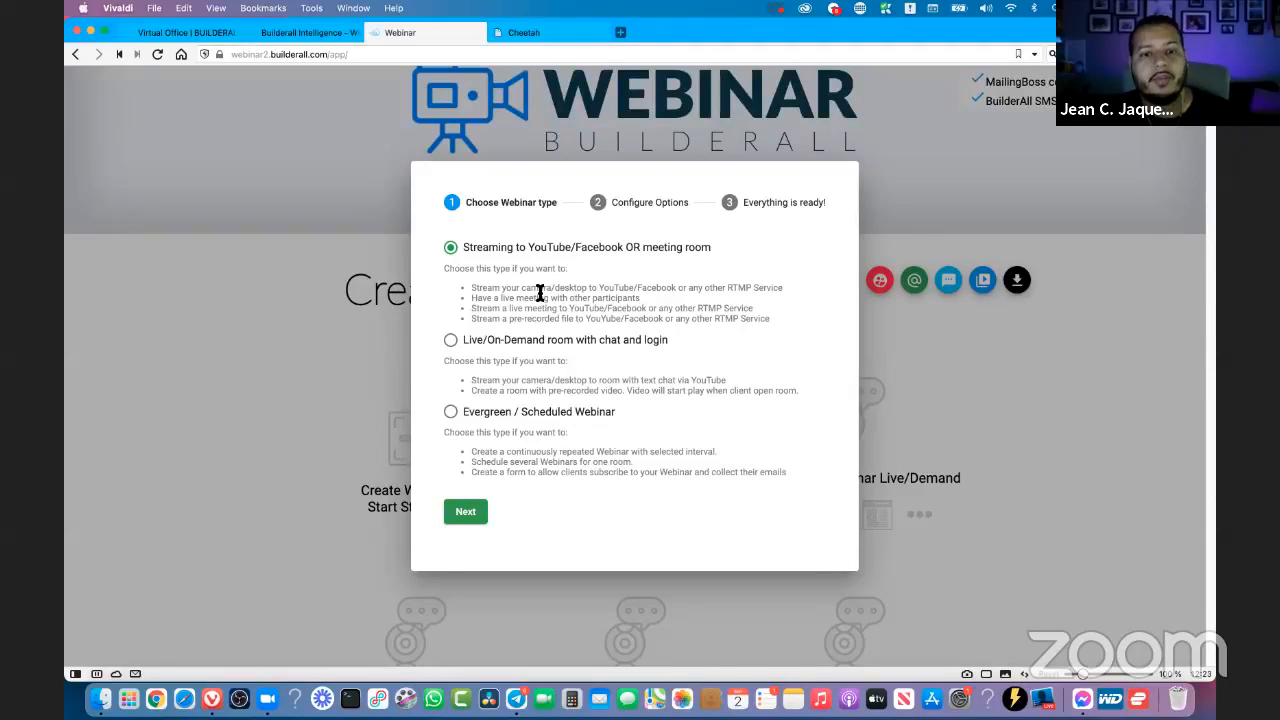
drag(503, 302, 470, 303)
click(643, 300)
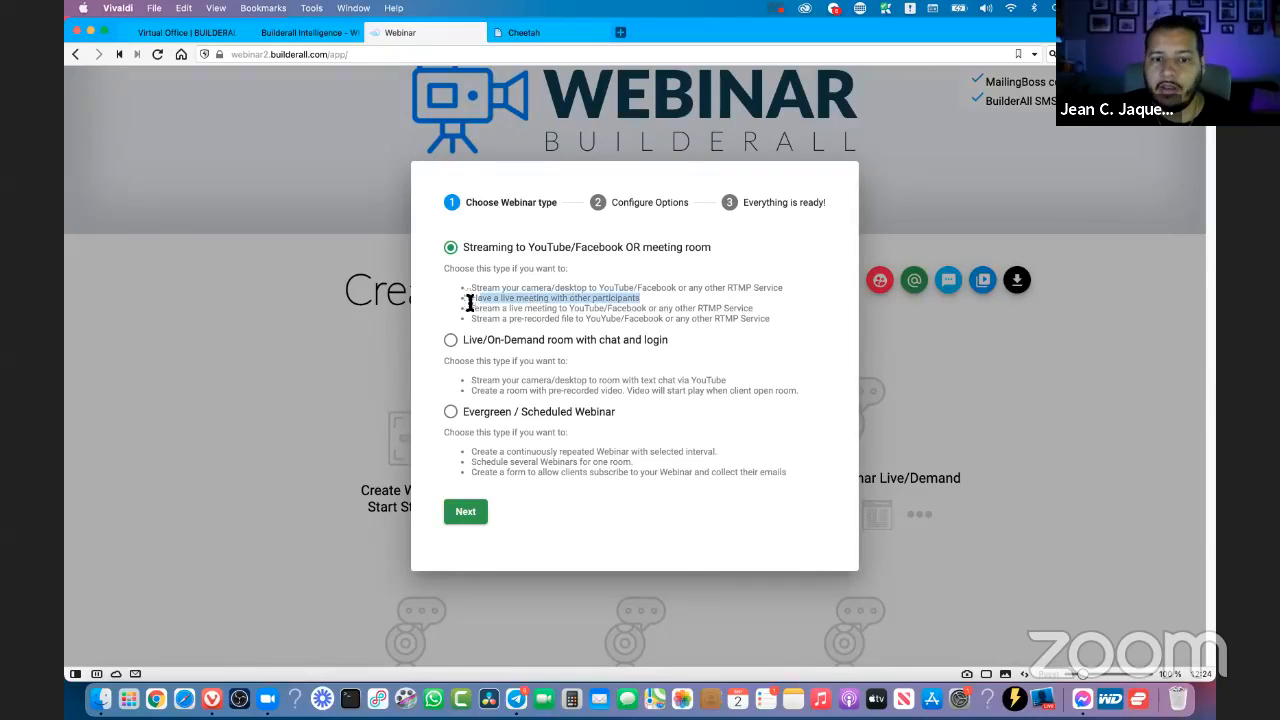
- Continue with the Streaming to YouTube/Facebook OR meeting room type and examine the Webinar Room's video quality option
click(680, 310)
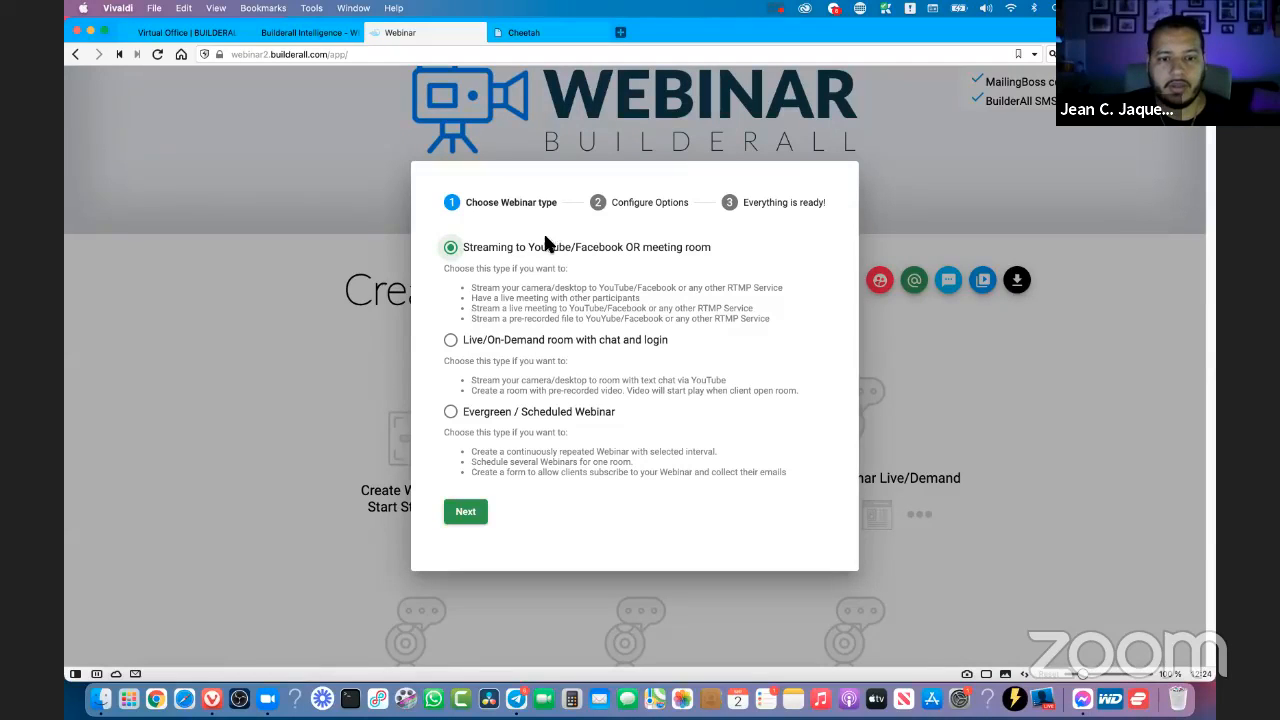
click(470, 512)
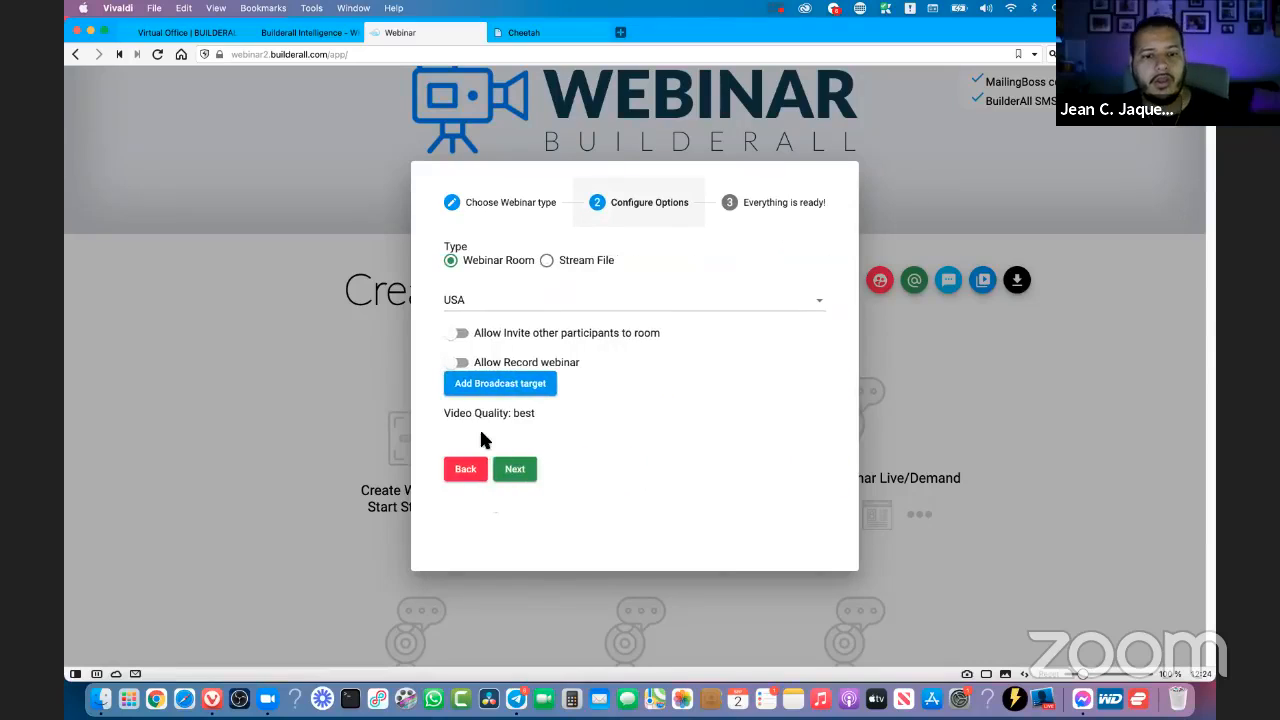
drag(443, 417, 537, 420)
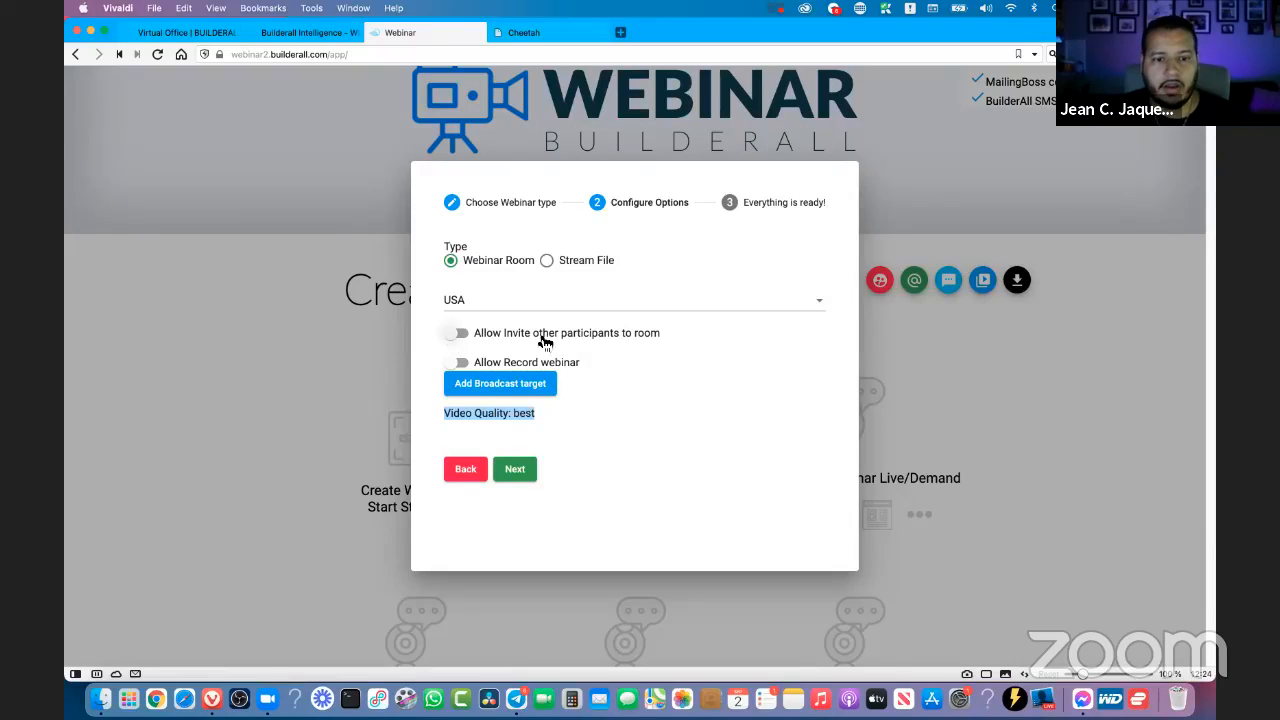
- Allow inviting other participants to the Webinar Room and examine the video quality and maximum participants for that option
click(640, 342)
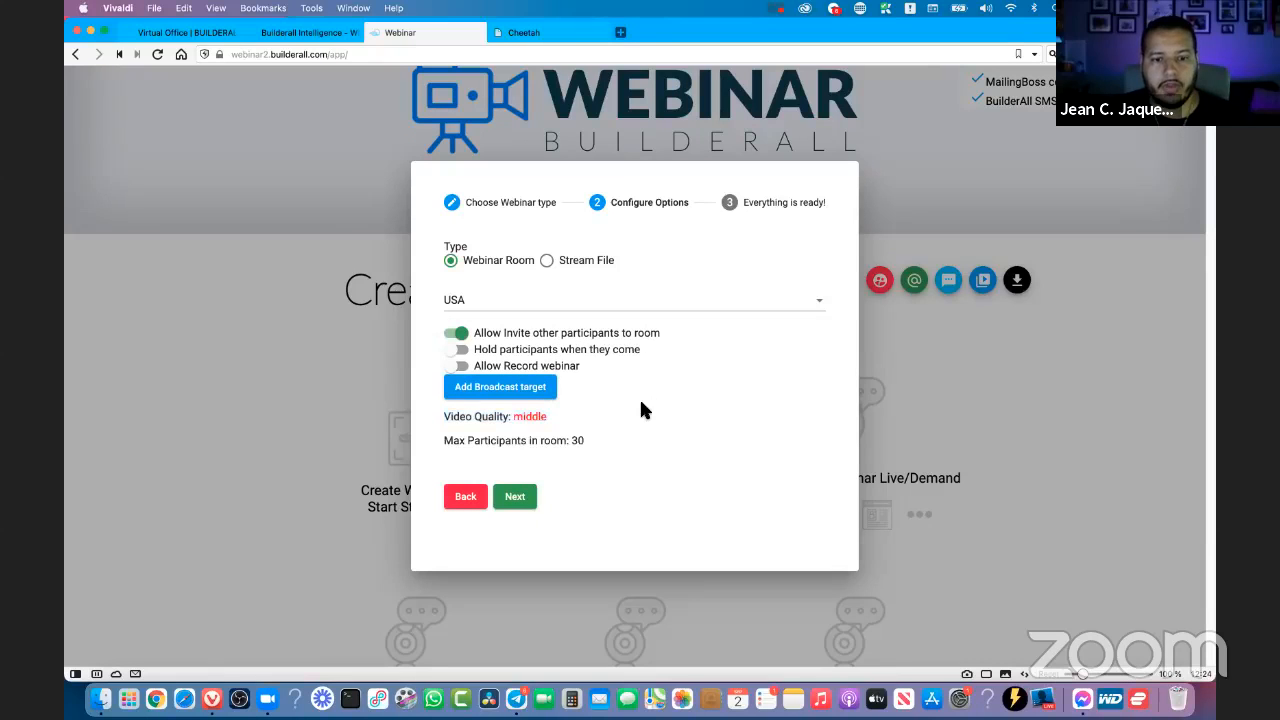
drag(566, 418, 448, 426)
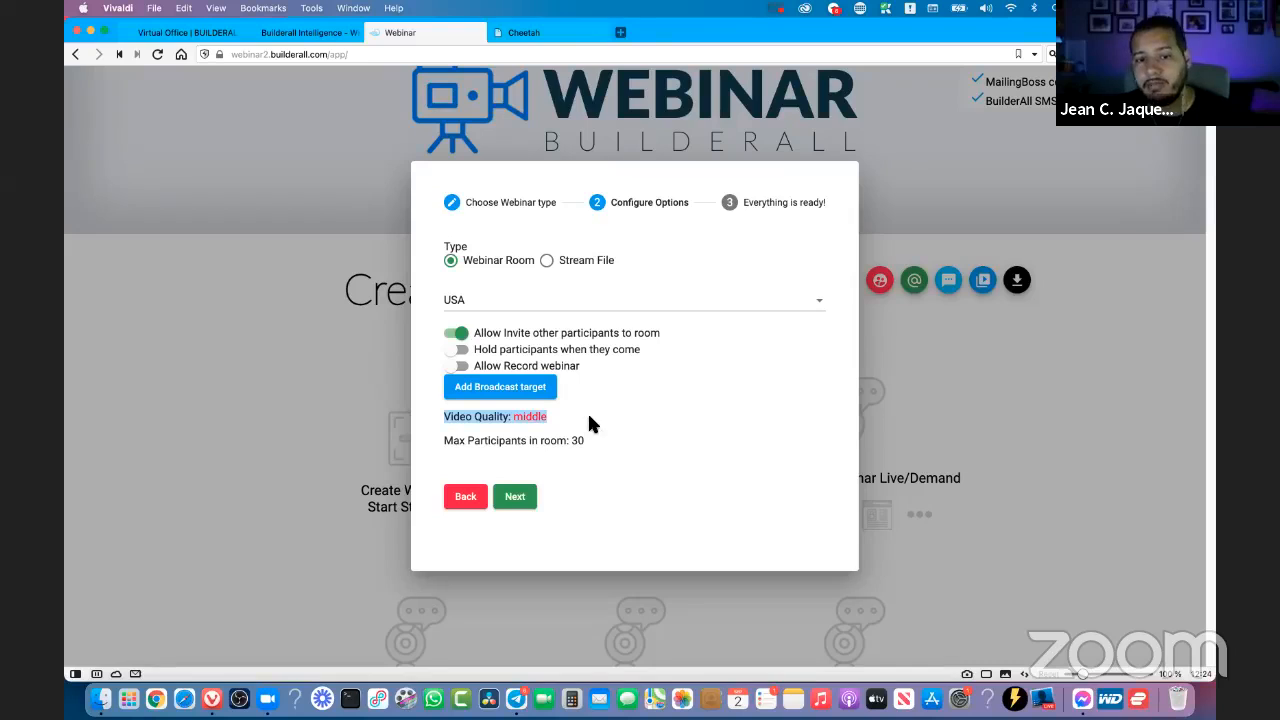
click(521, 426)
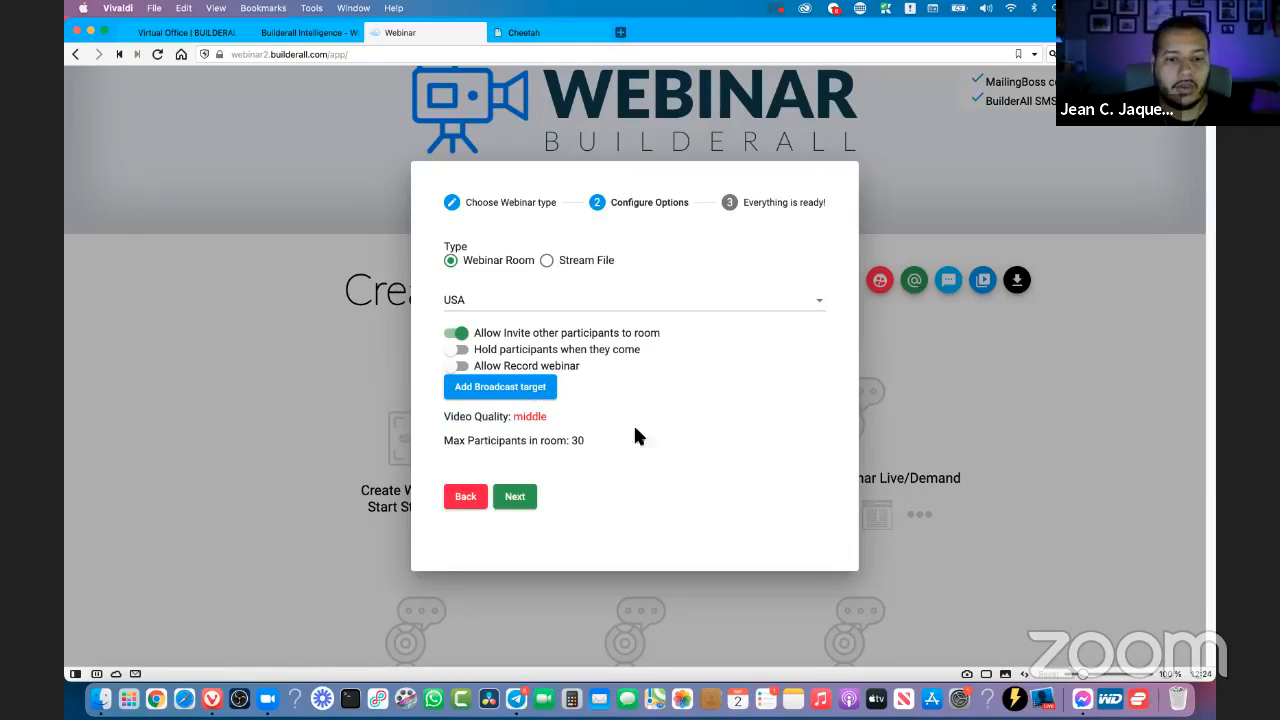
drag(447, 444, 582, 443)
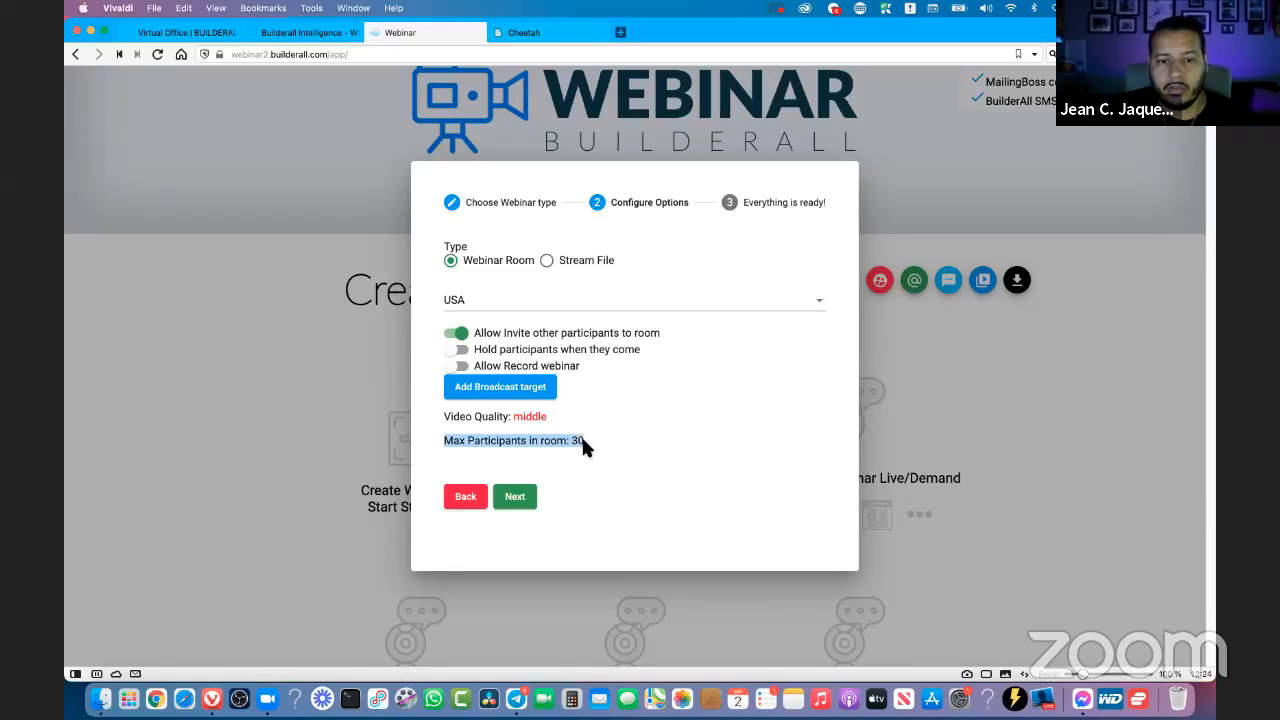
click(577, 442)
click(589, 442)
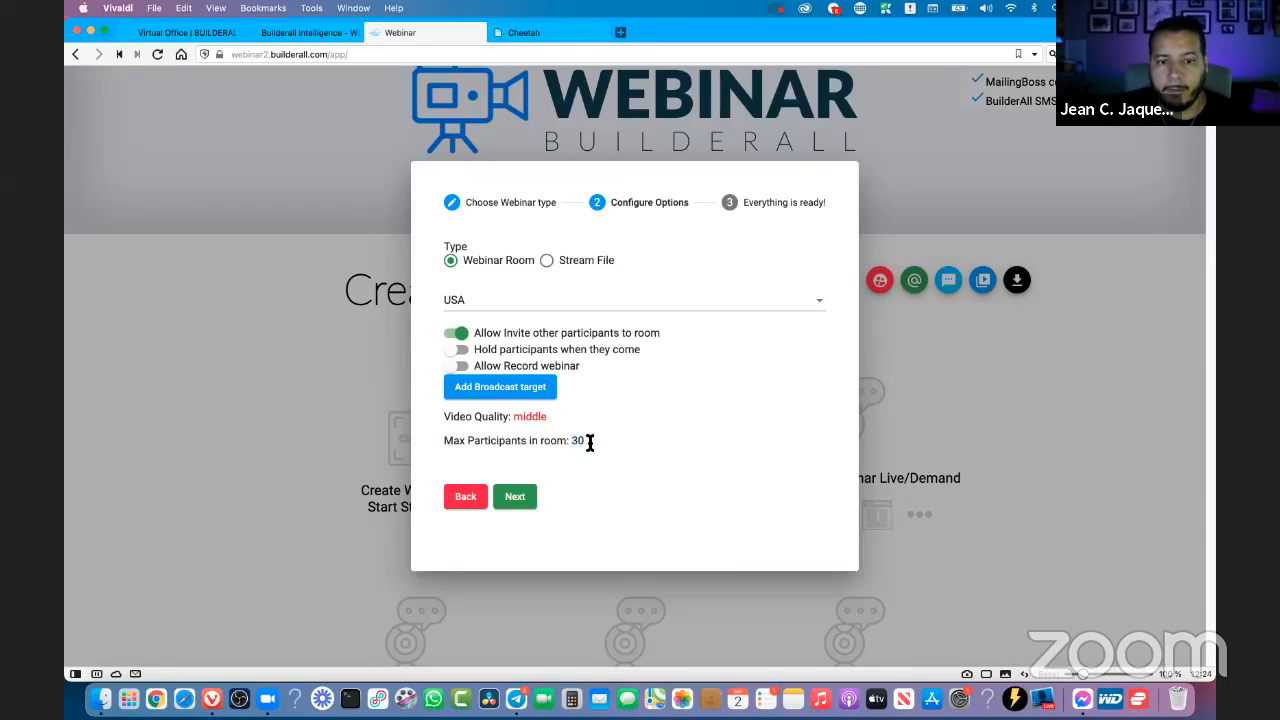
double_click(575, 442)
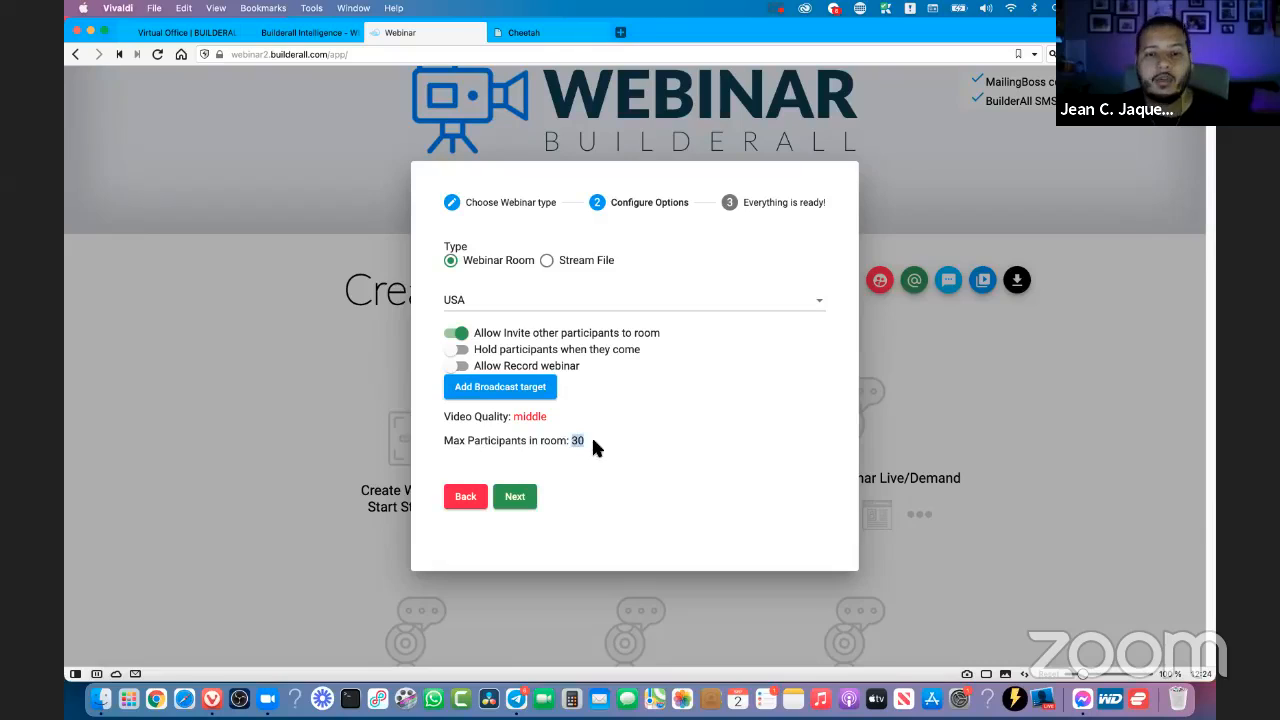
- Keep USA as the webinar room's region and continue to the final setup stage
click(496, 308)
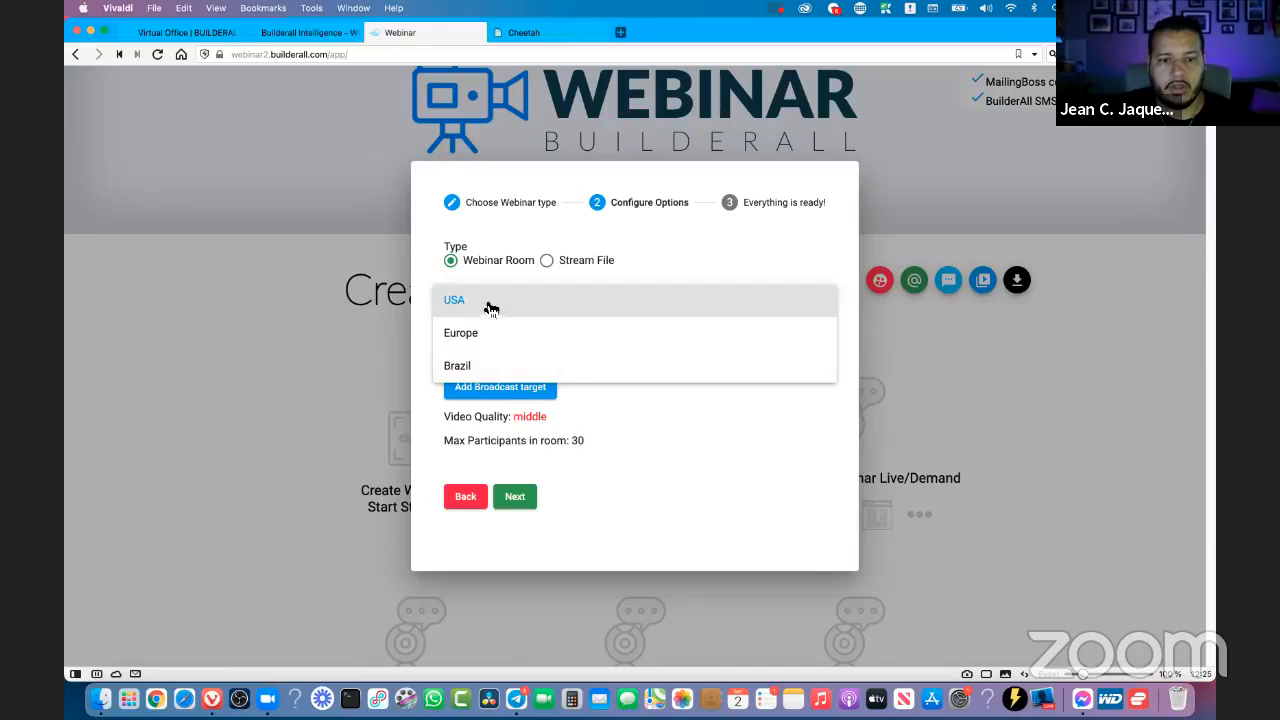
click(488, 306)
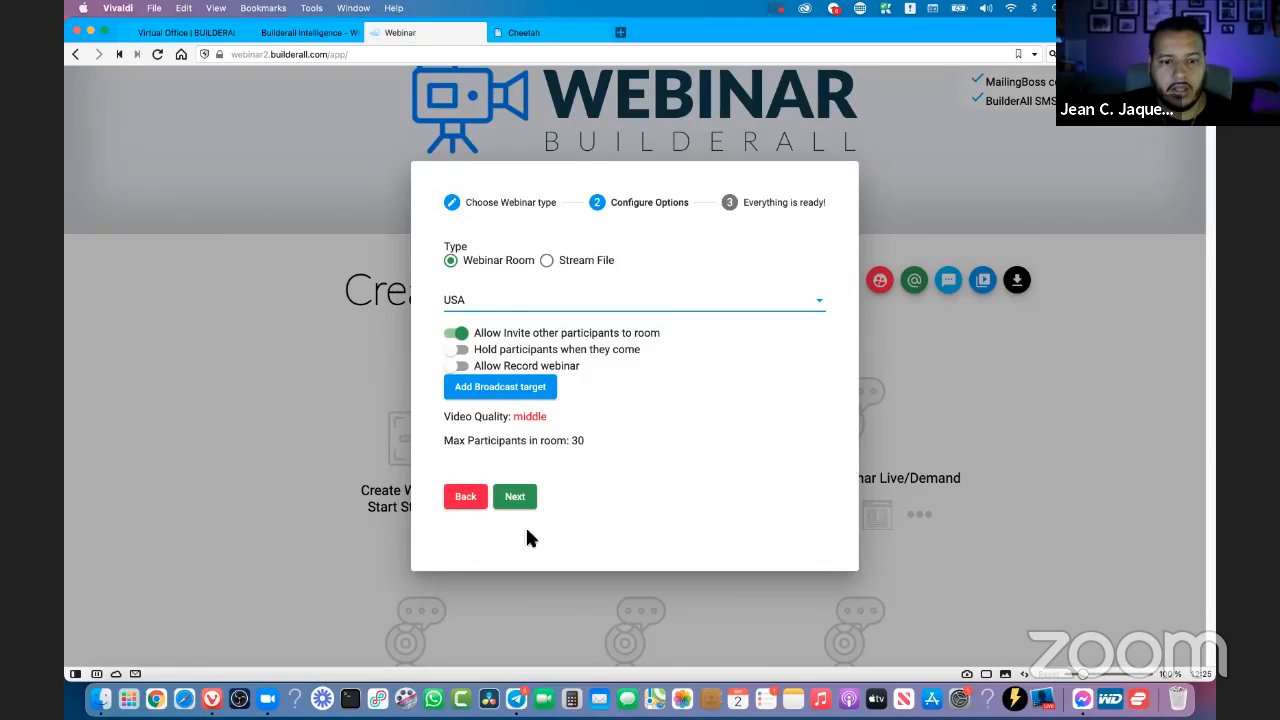
click(516, 497)
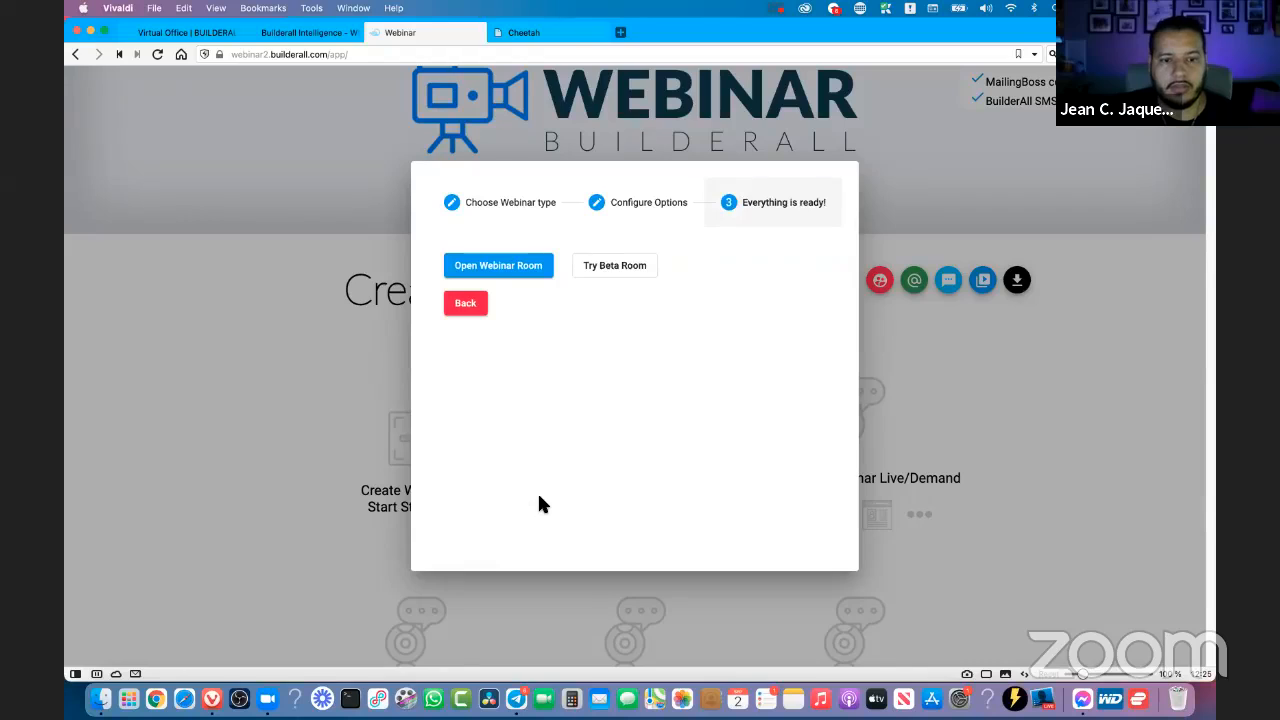
- Open the webinar room and join it under the host's name
click(505, 276)
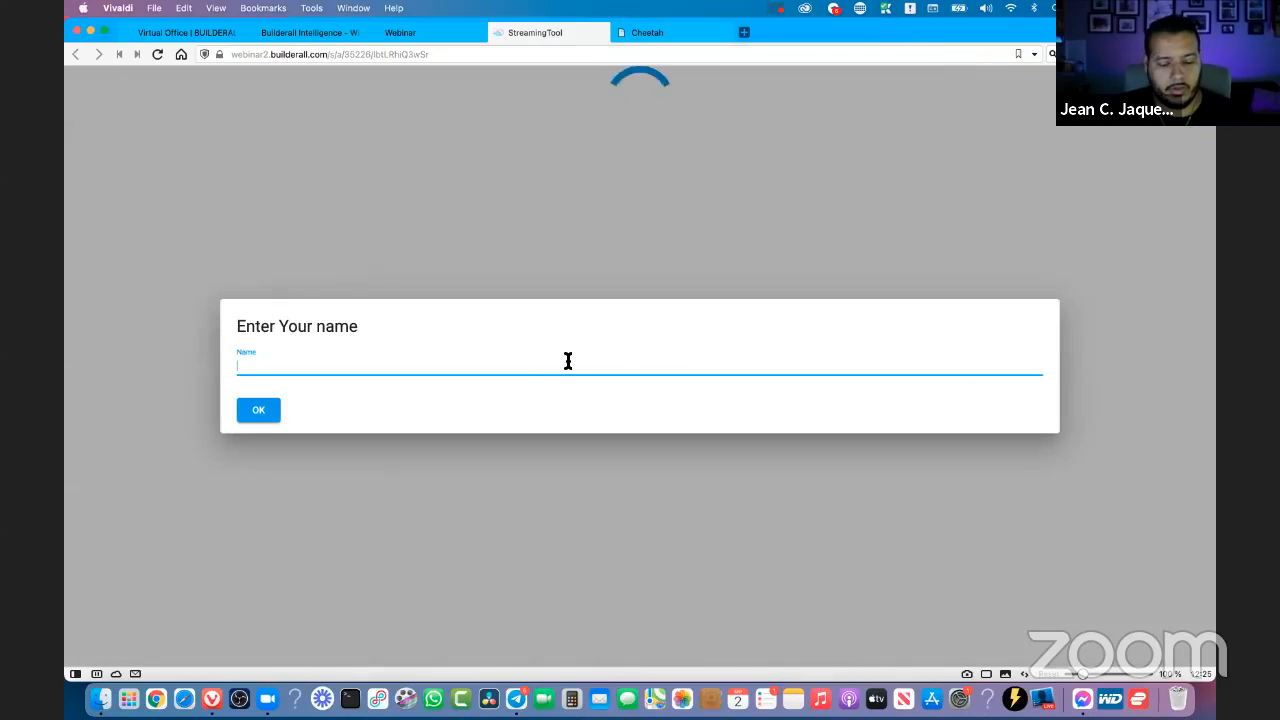
text(Jewa)
key(super+a)
text(Jean J)
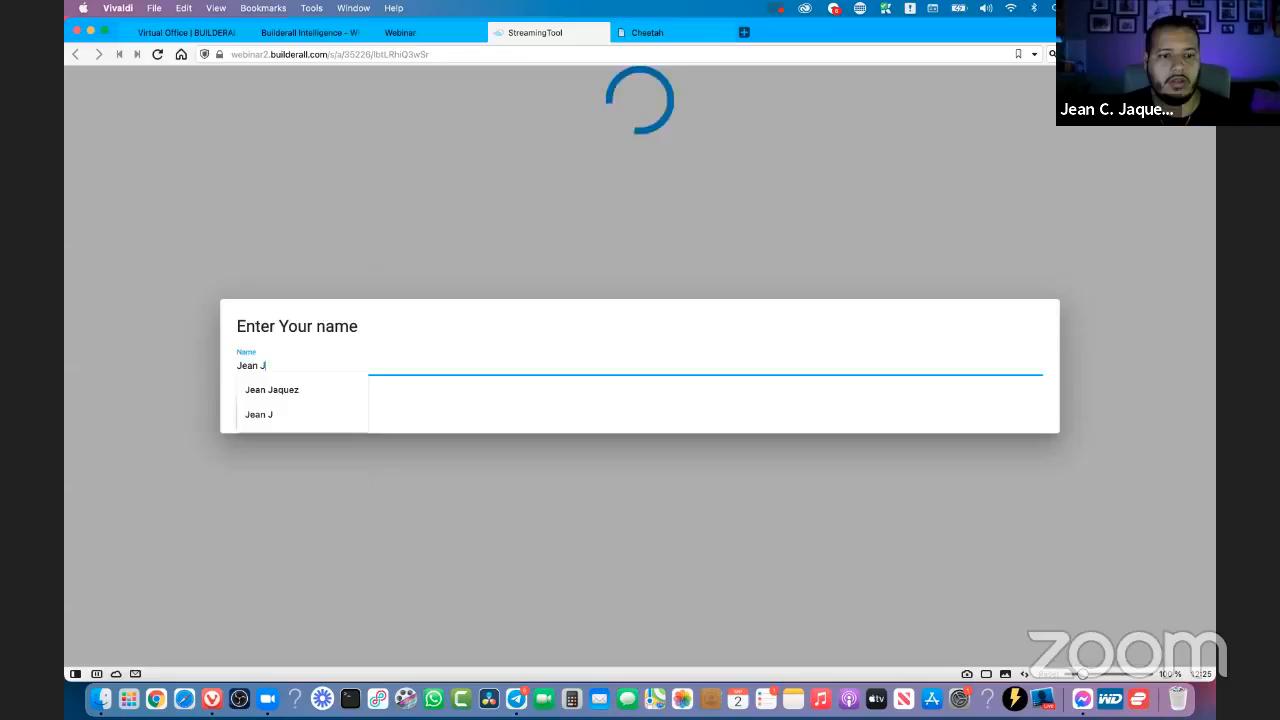
key(Return)
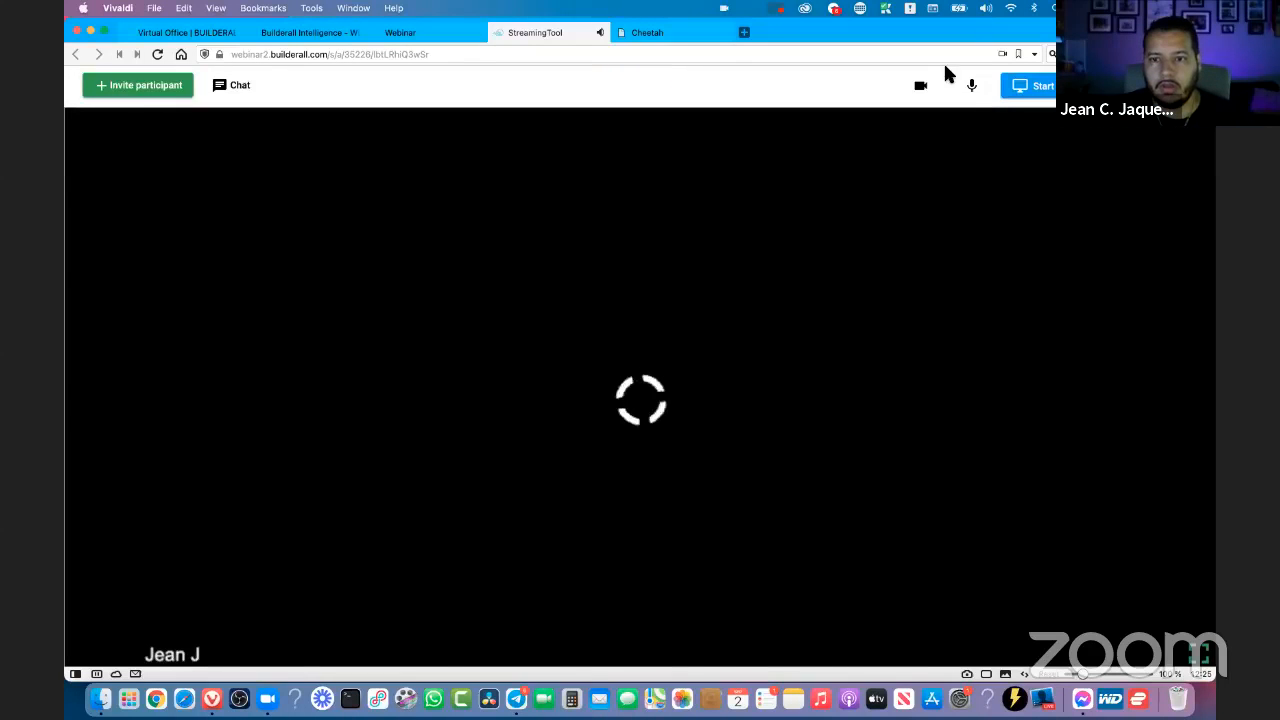
- Quit Telegram and set the webinar room's camera to Krisp Camera (ra V:ideo)
right_click(516, 700)
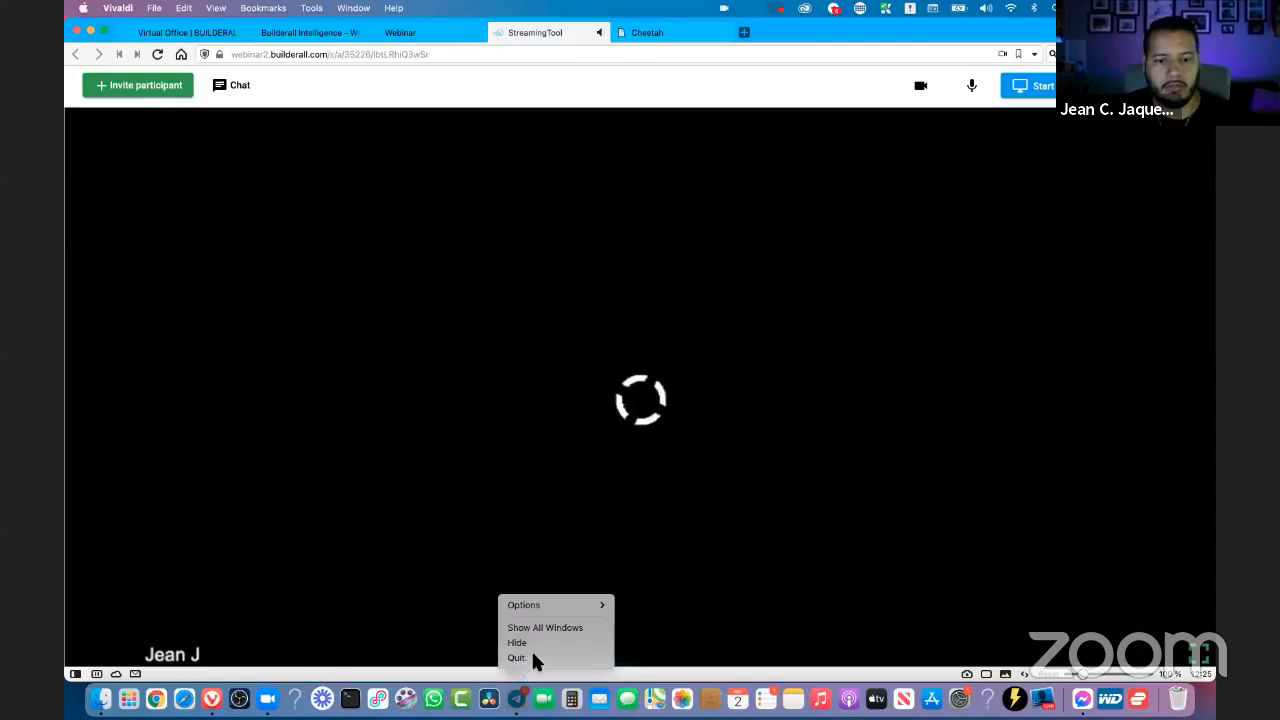
click(530, 660)
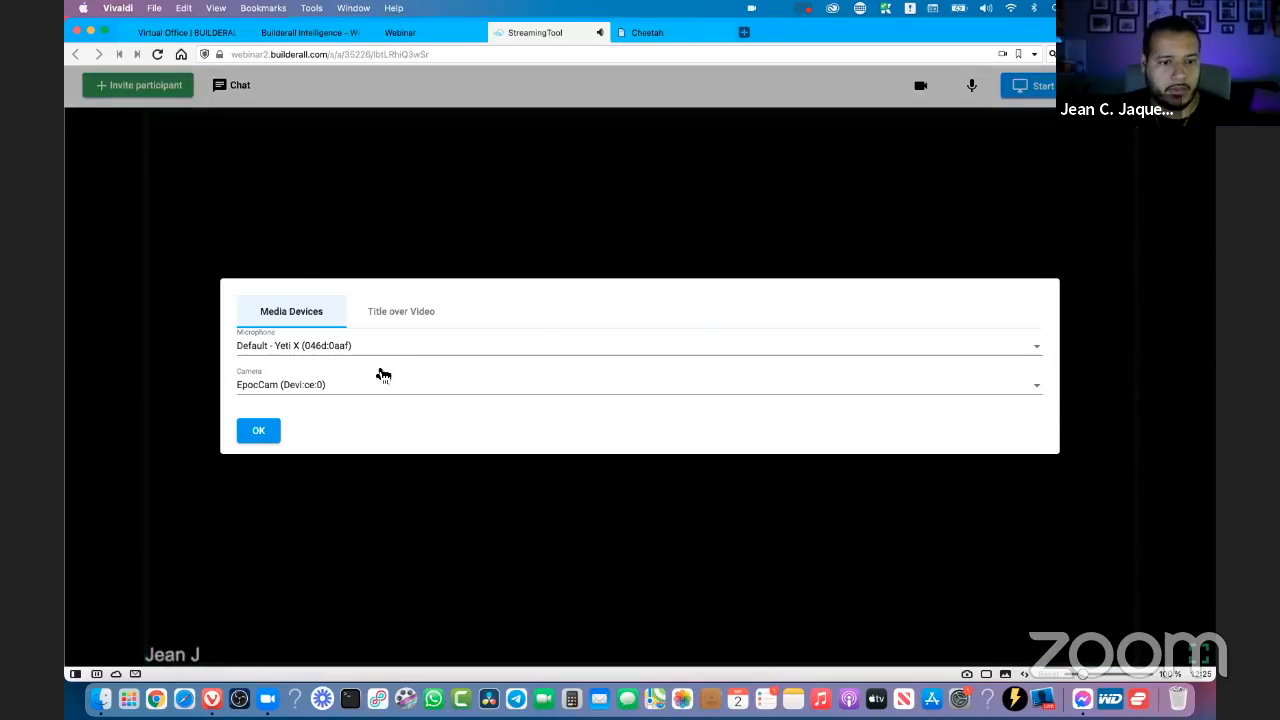
click(280, 393)
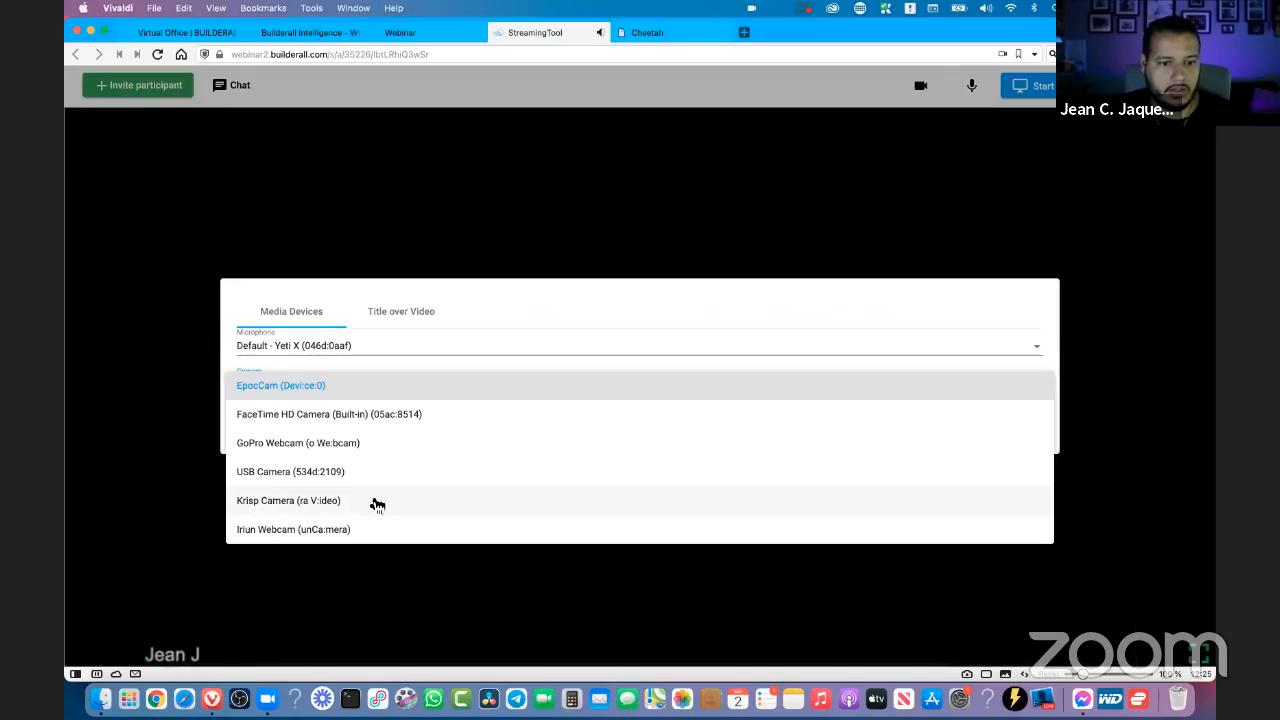
click(326, 502)
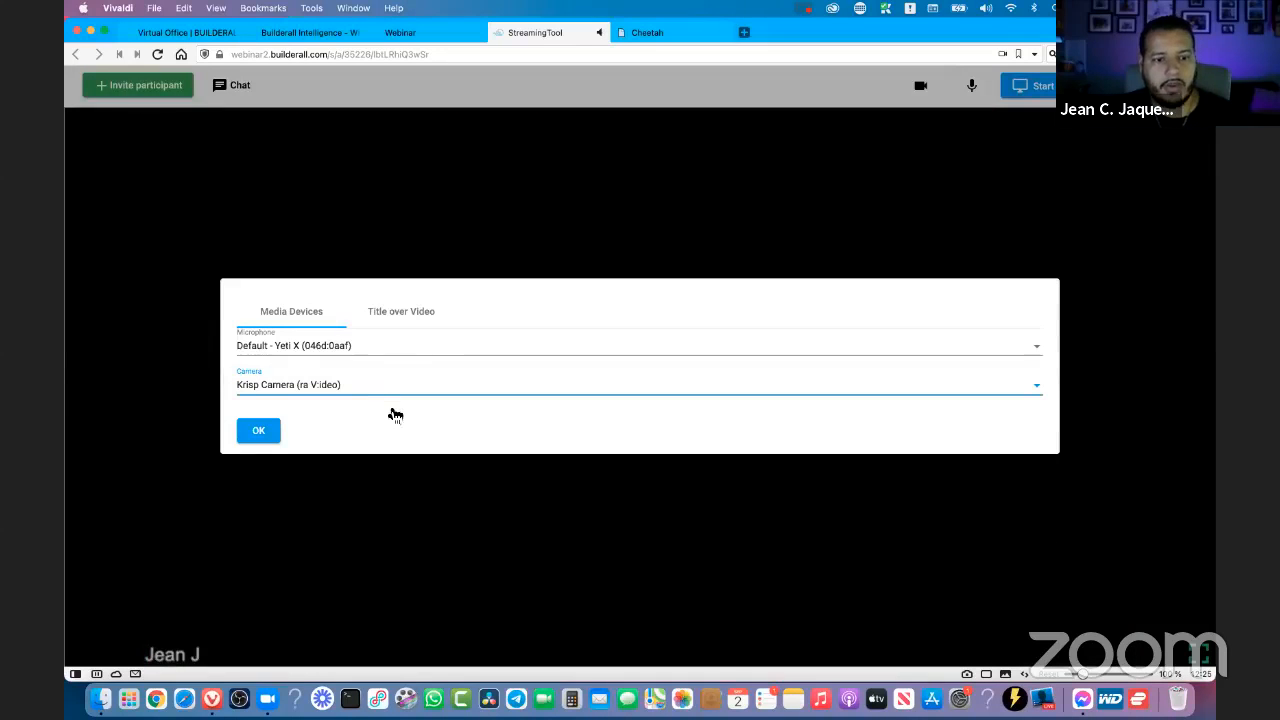
click(258, 430)
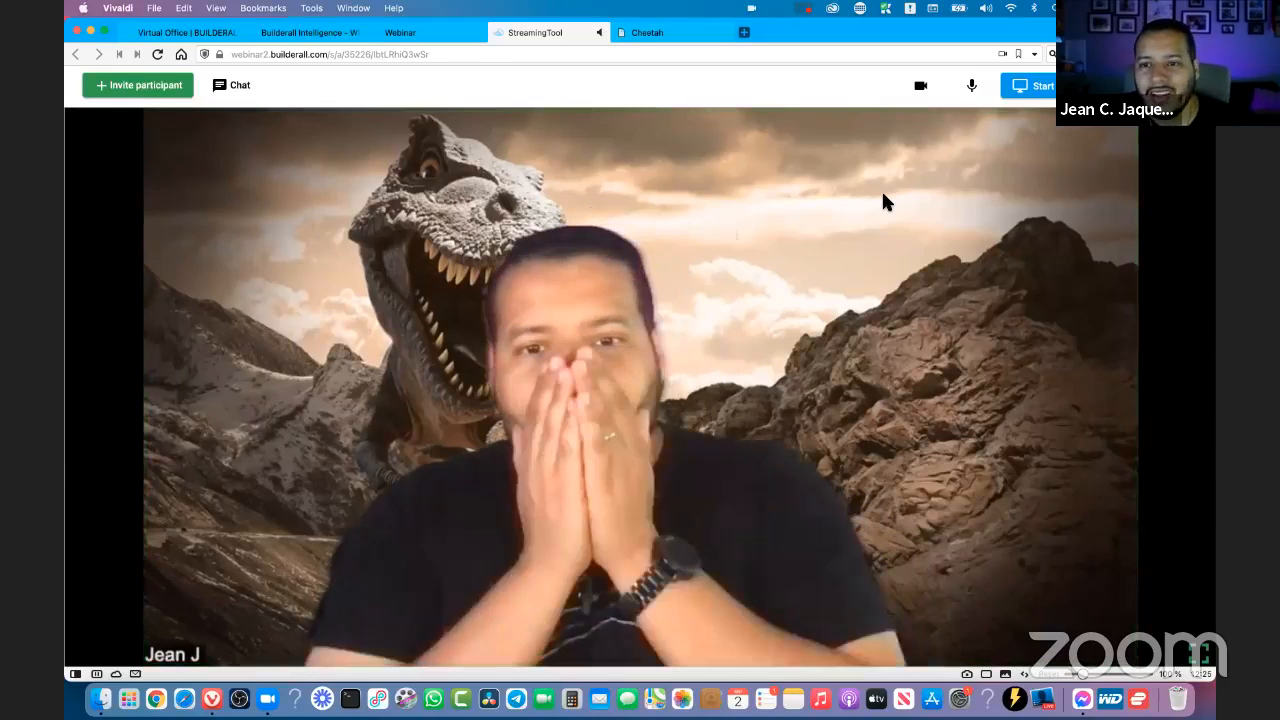
- Turn off the camera in the webinar room and review the available microphones and cameras in the media device settings, keeping the selected devices
click(921, 90)
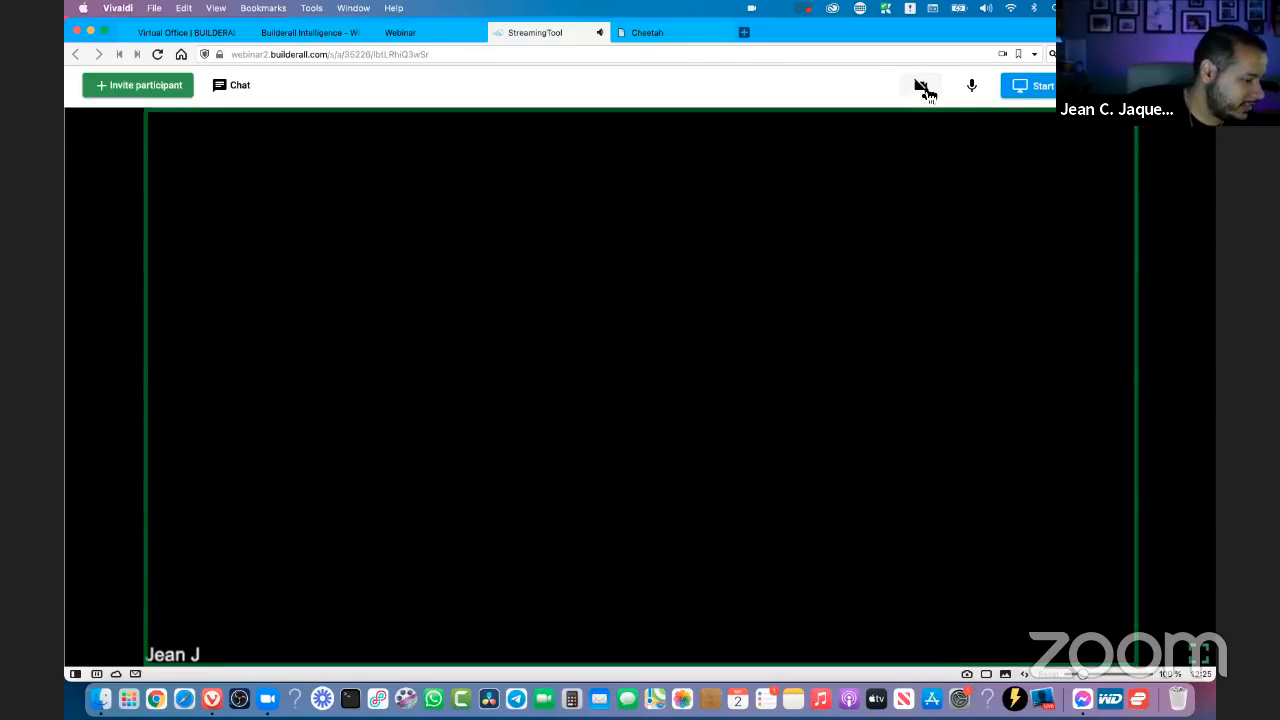
click(1099, 146)
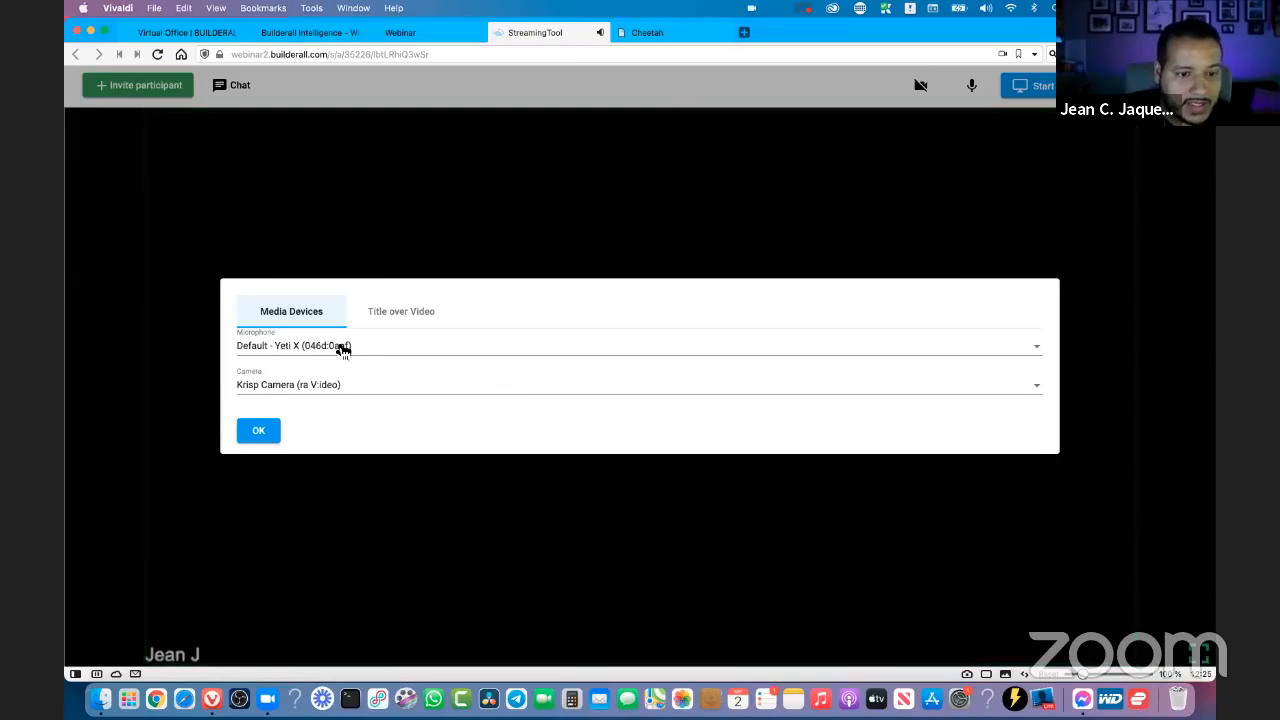
click(292, 350)
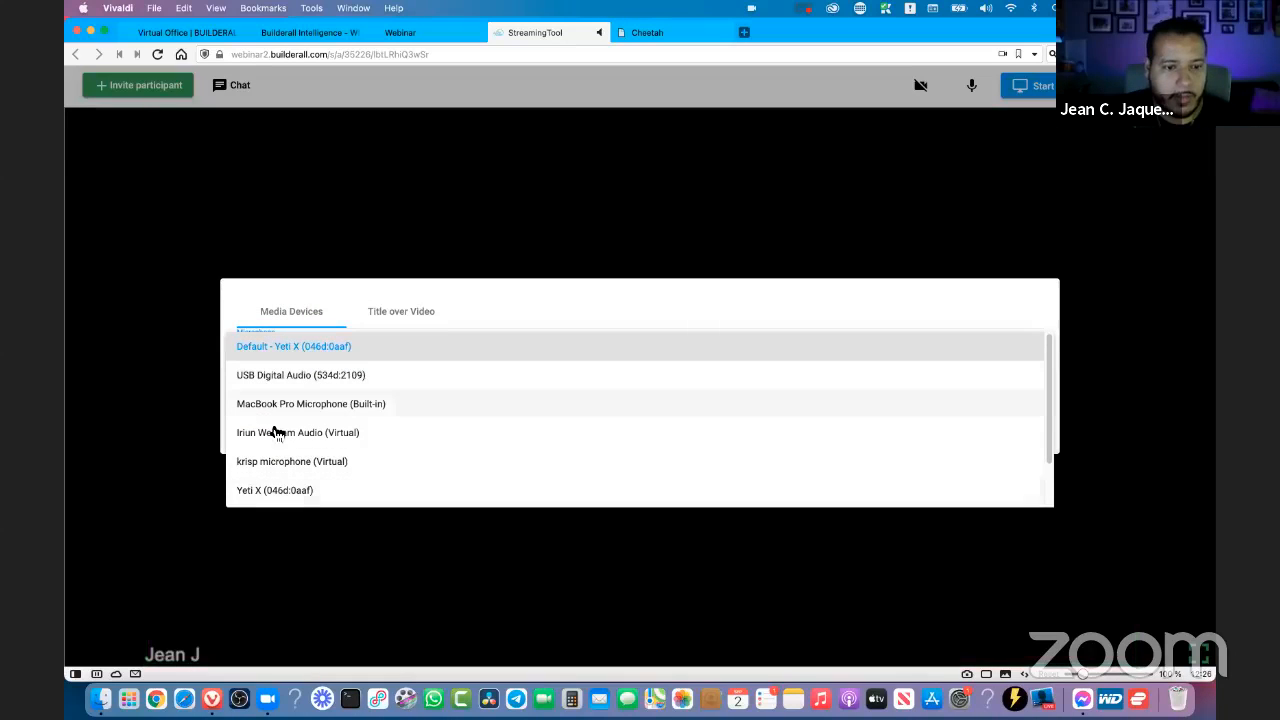
click(1016, 281)
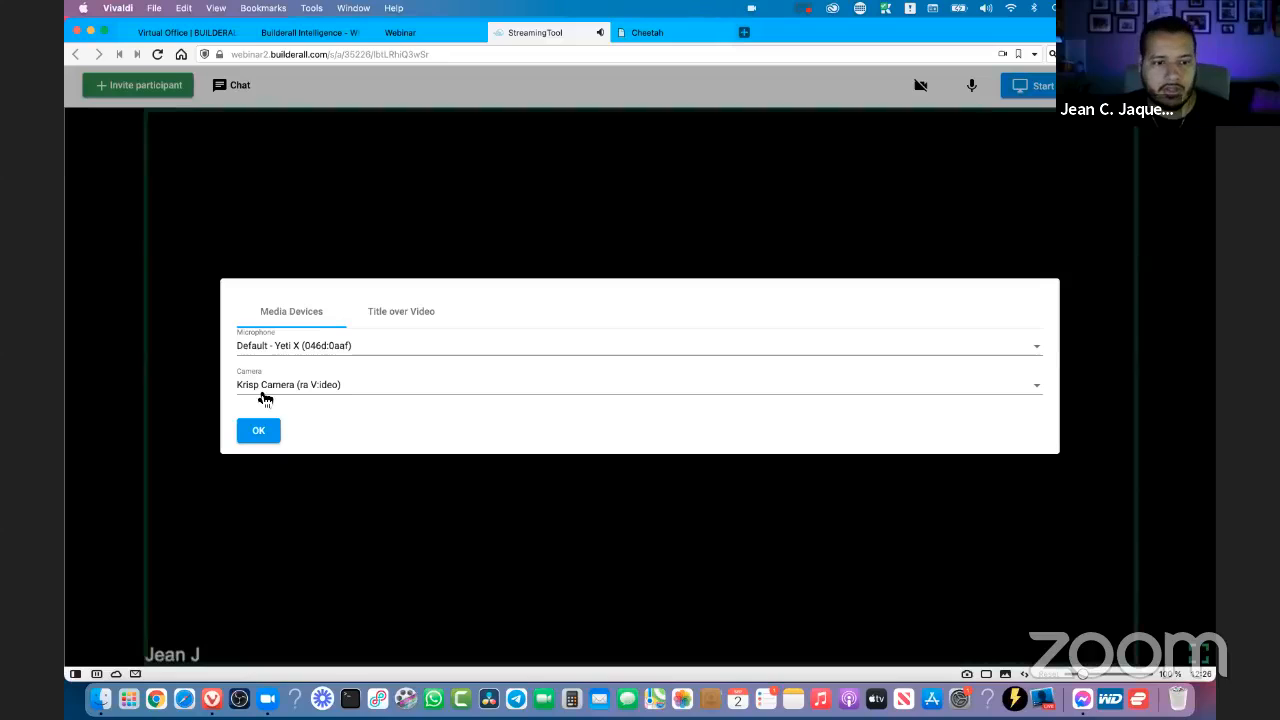
click(298, 358)
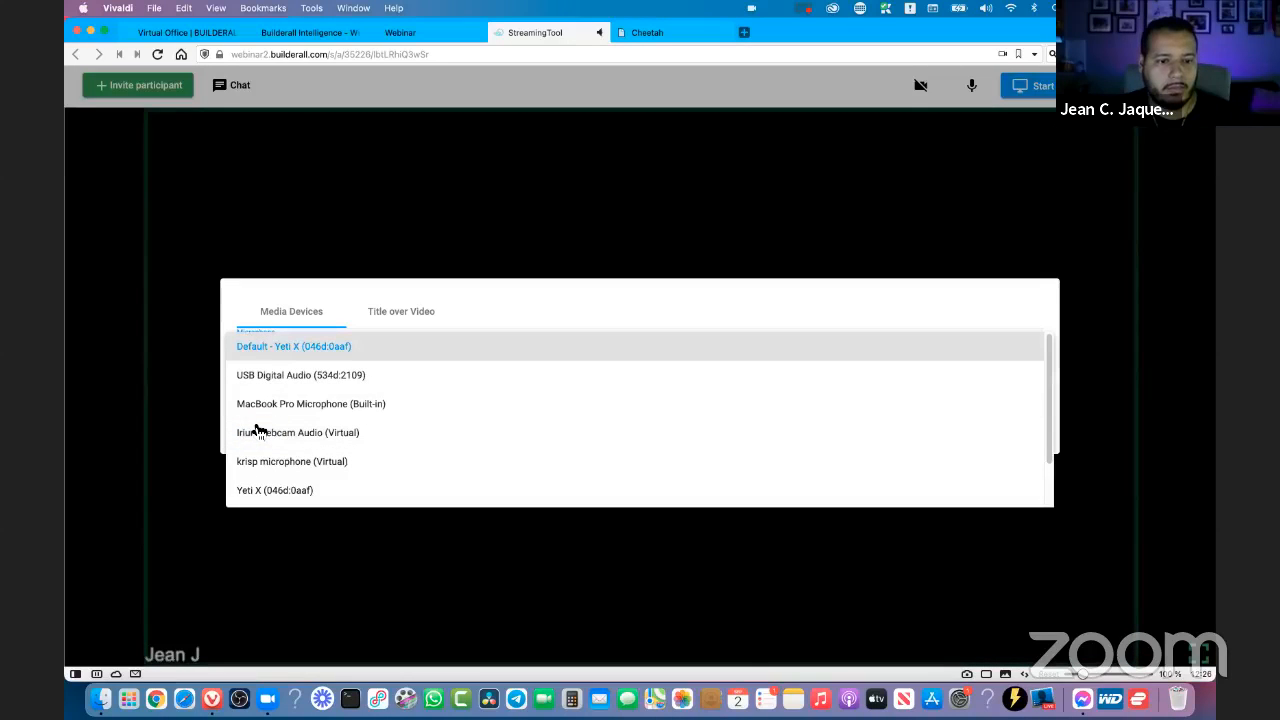
click(308, 324)
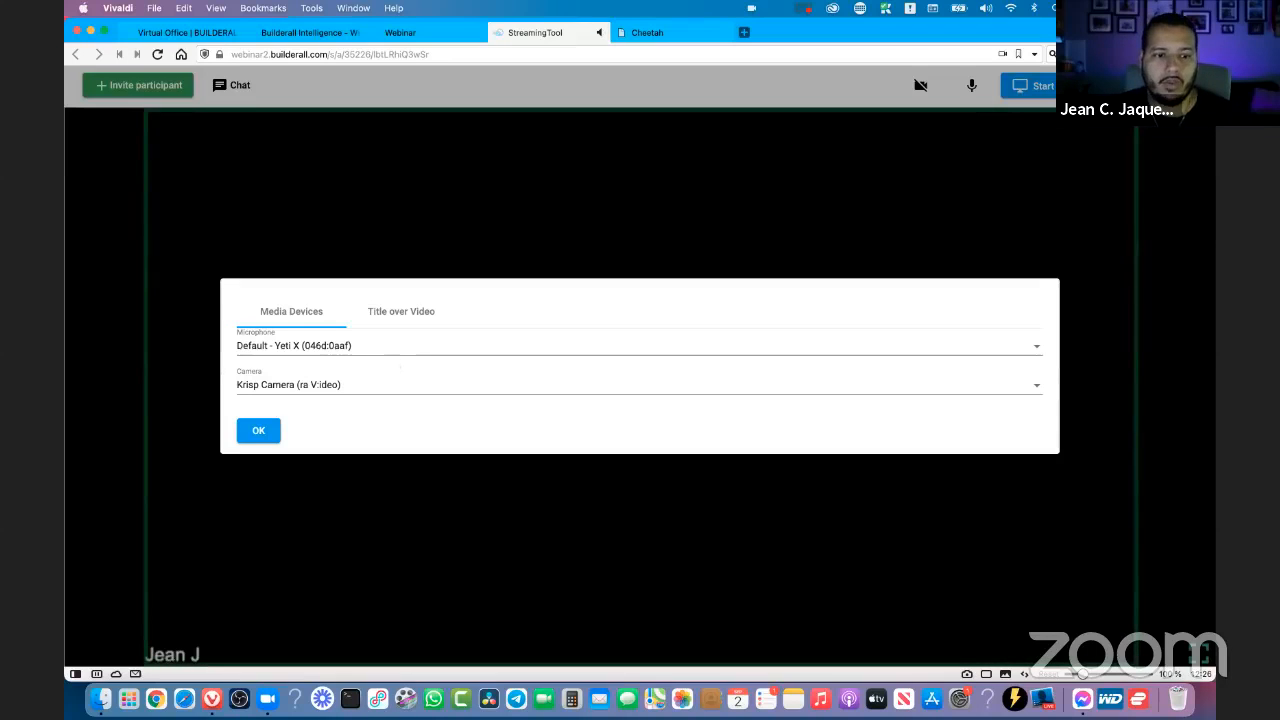
click(290, 348)
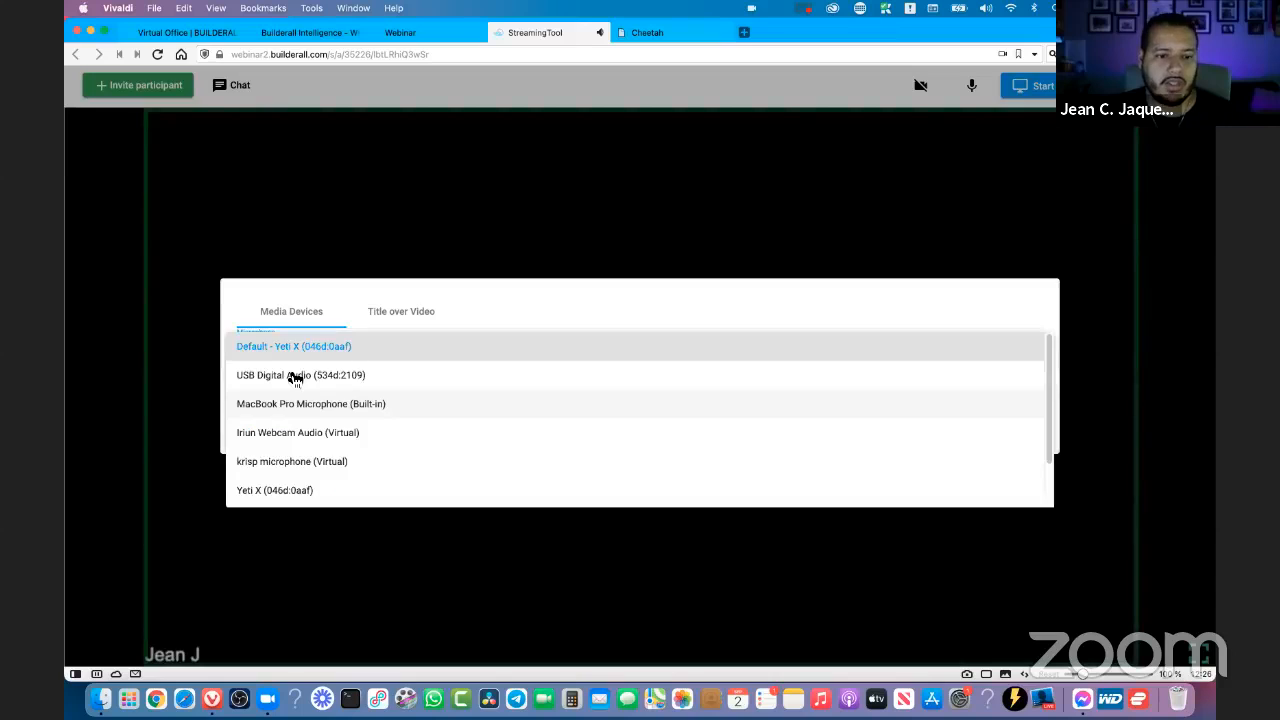
click(294, 354)
click(297, 388)
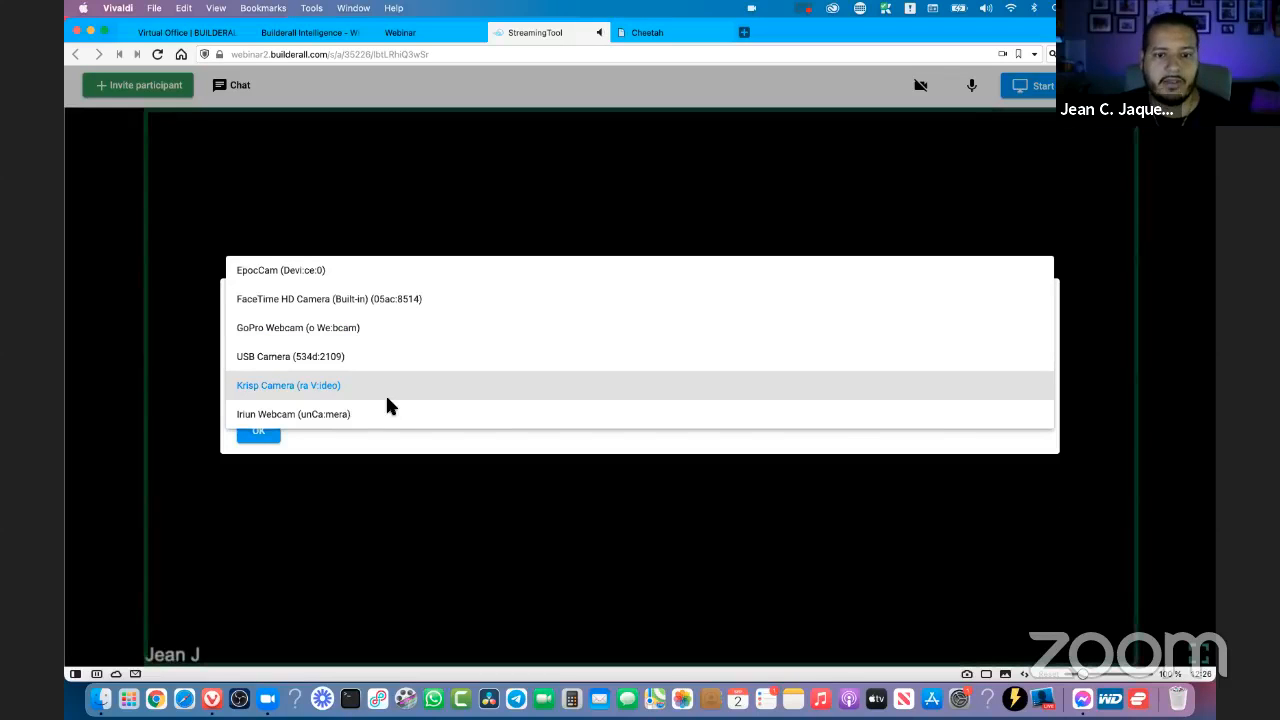
click(387, 396)
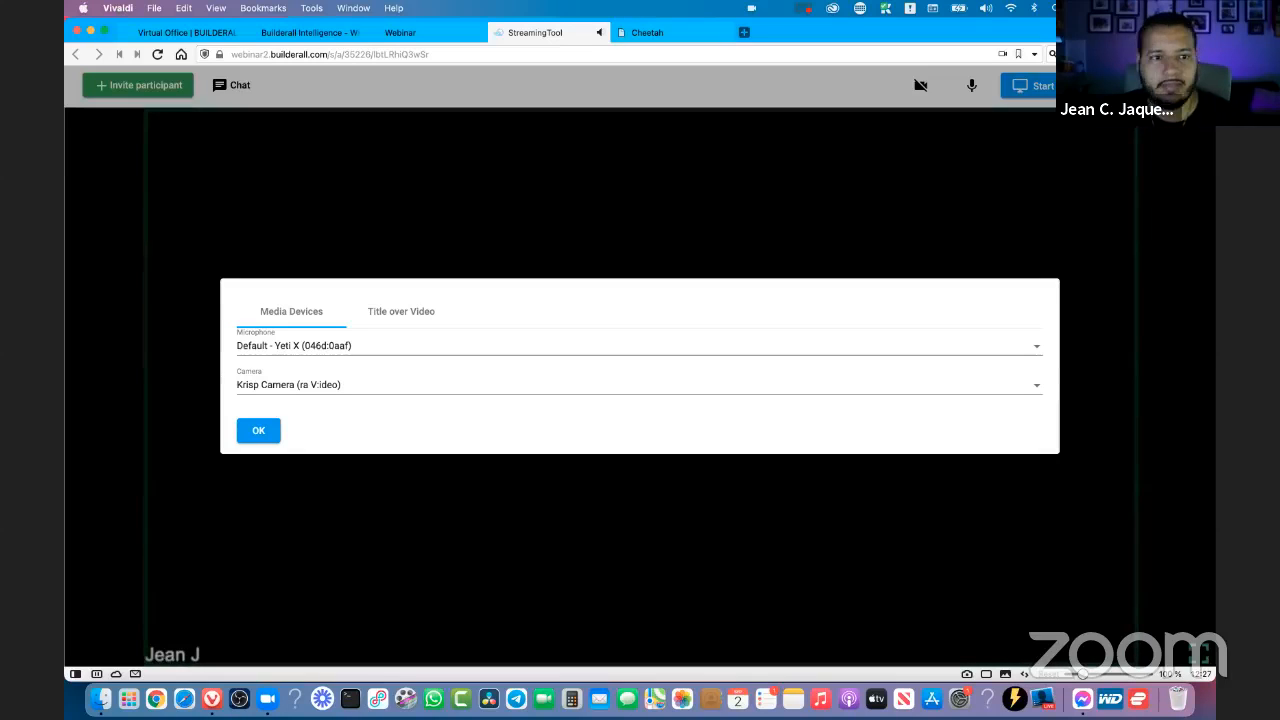
key(Escape)
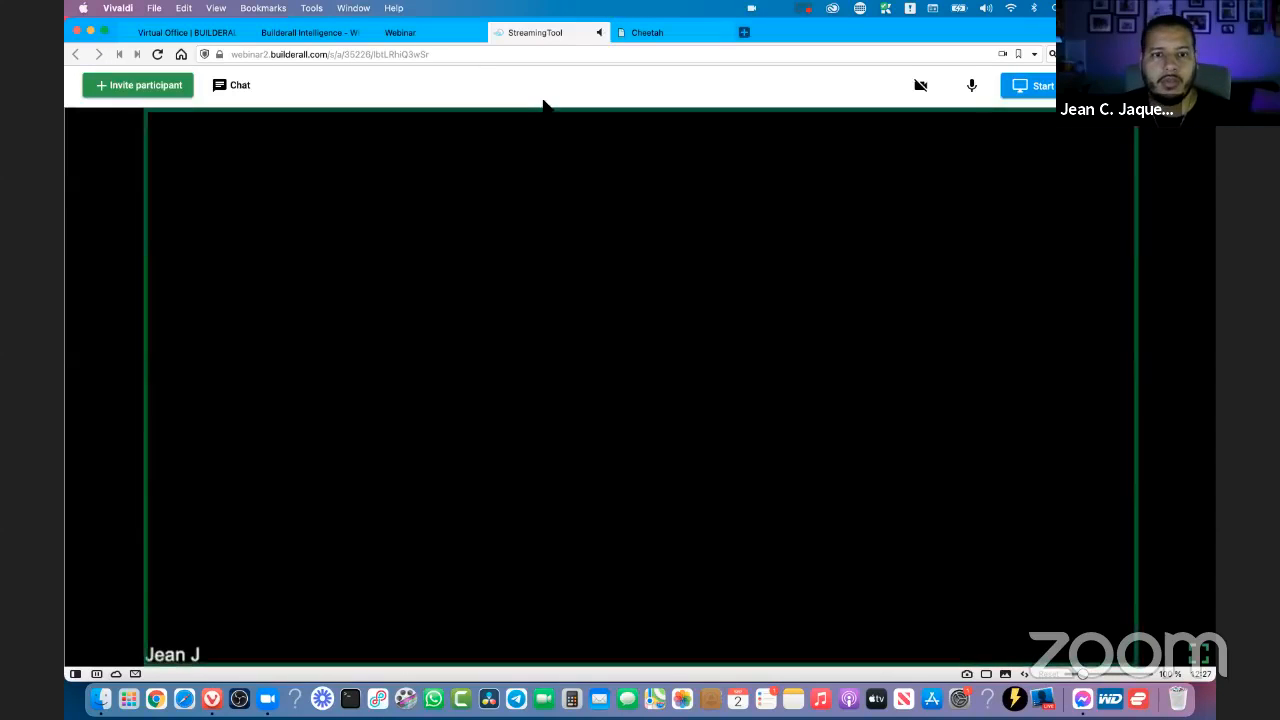
click(435, 42)
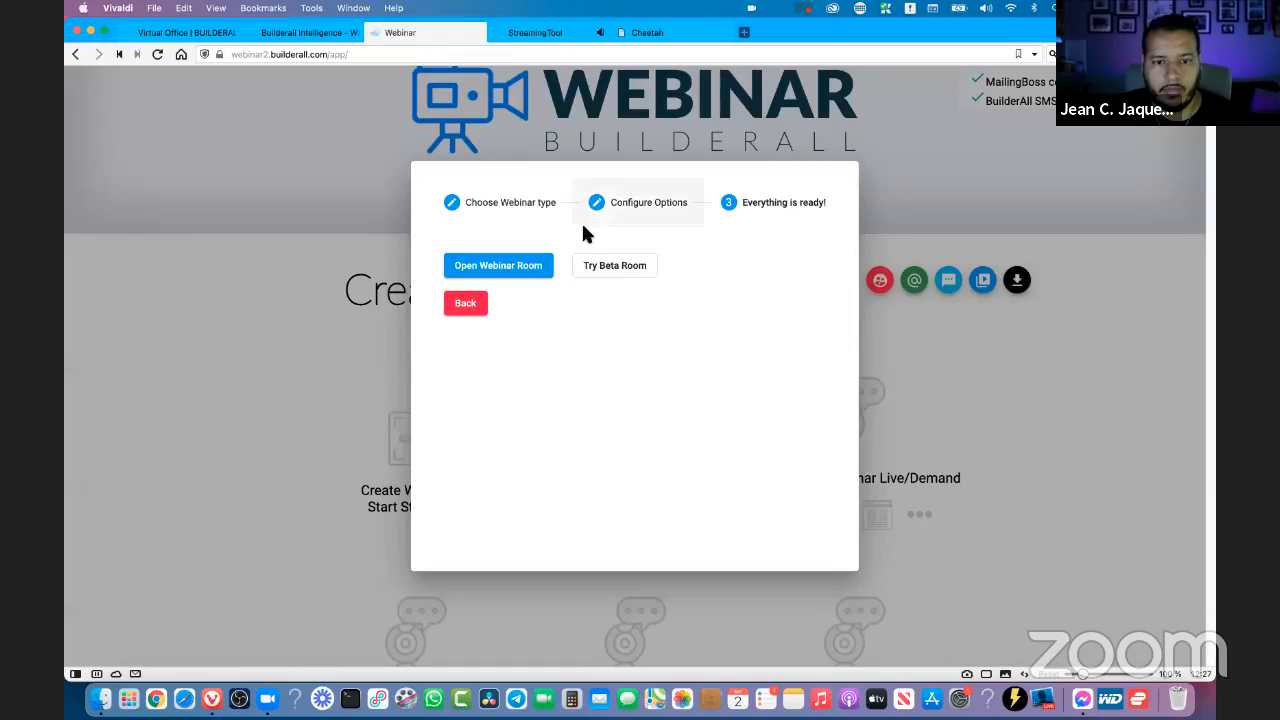
click(589, 35)
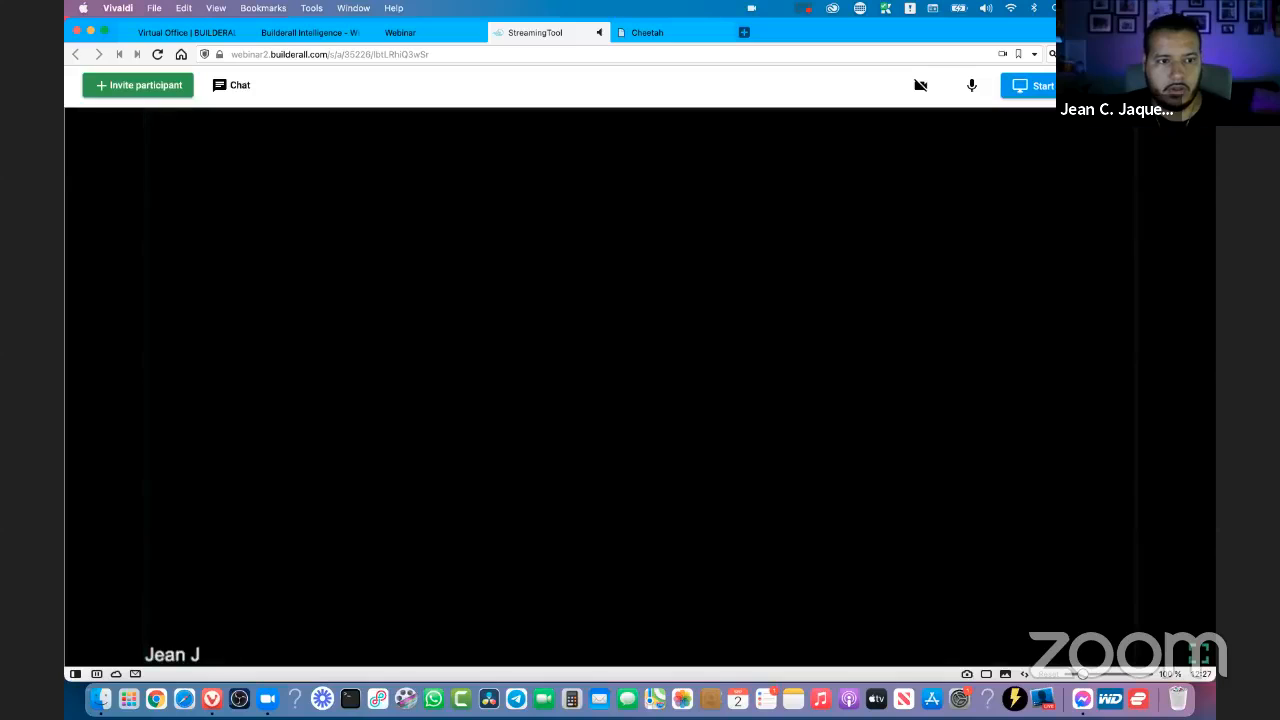
- Copy the URL for inviting participants to the webinar and close the invitation dialog
click(140, 86)
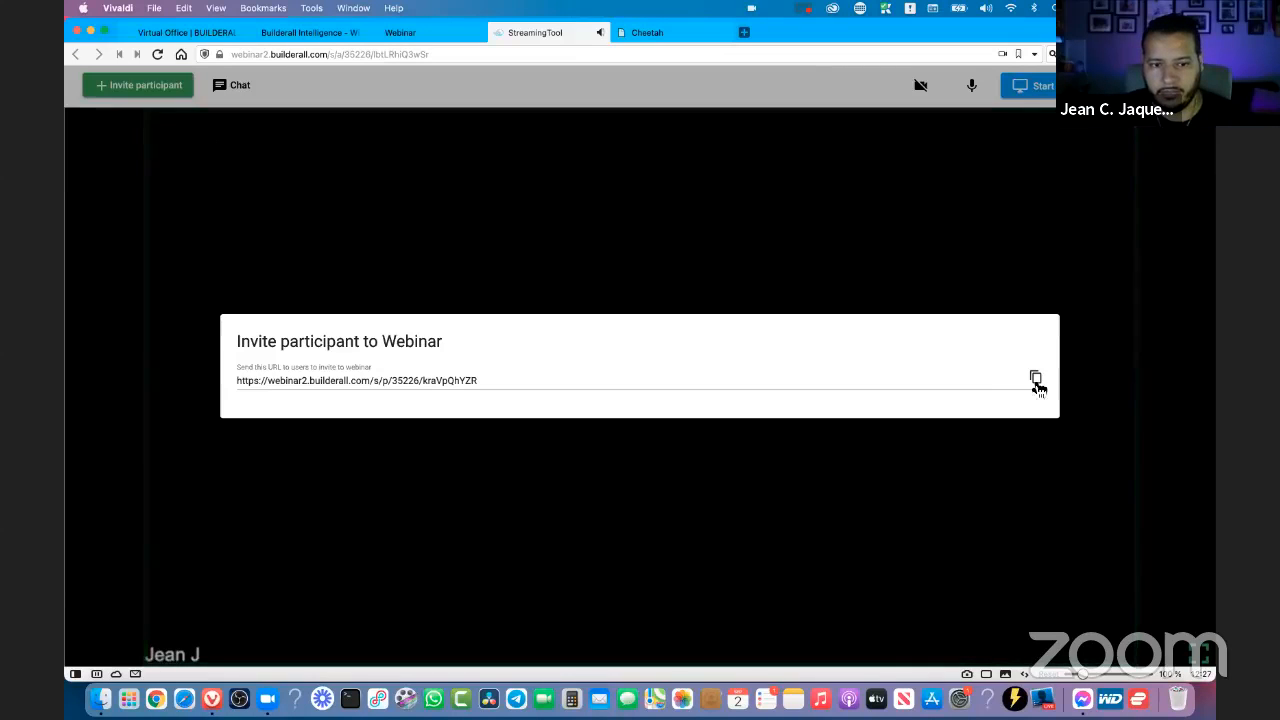
click(1036, 380)
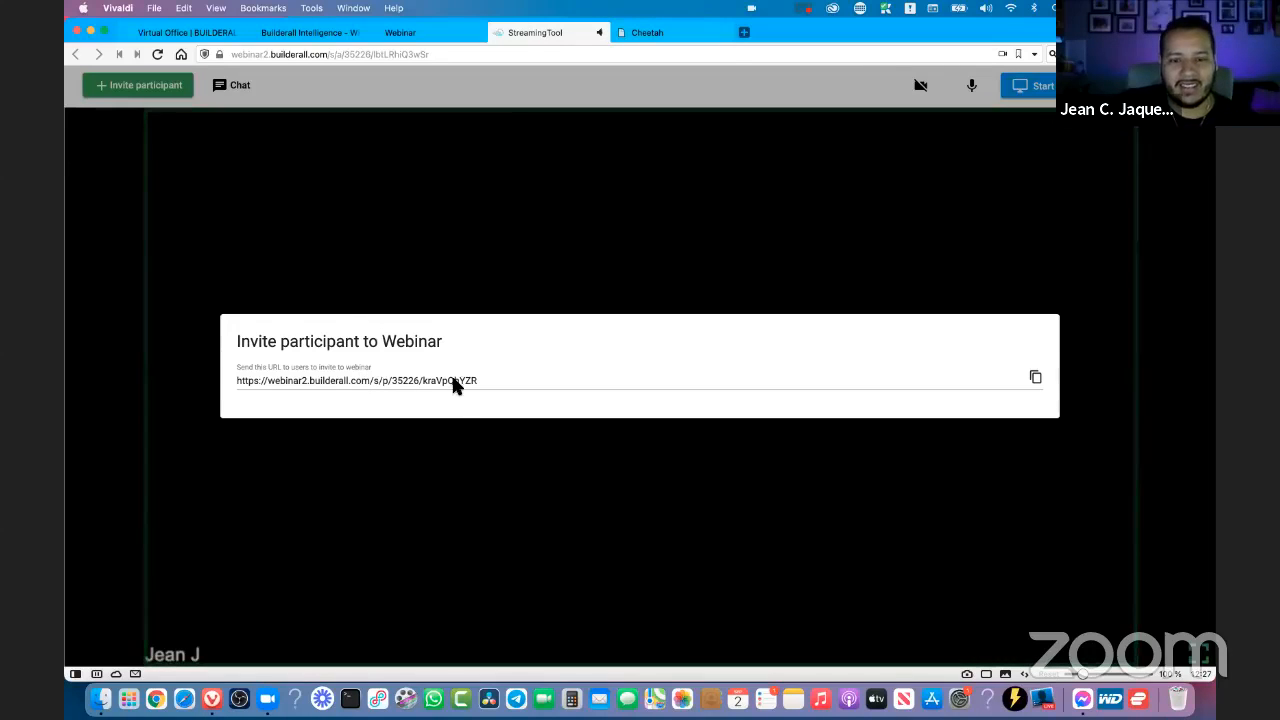
click(1035, 379)
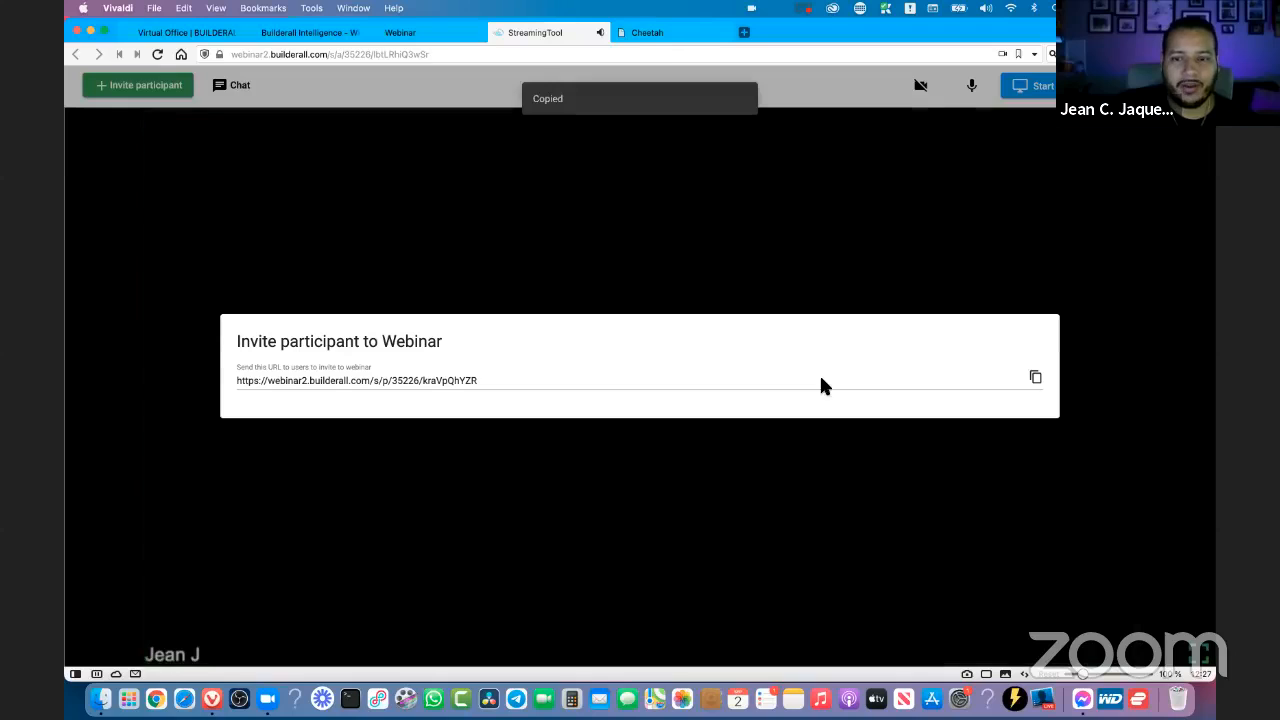
key(Escape)
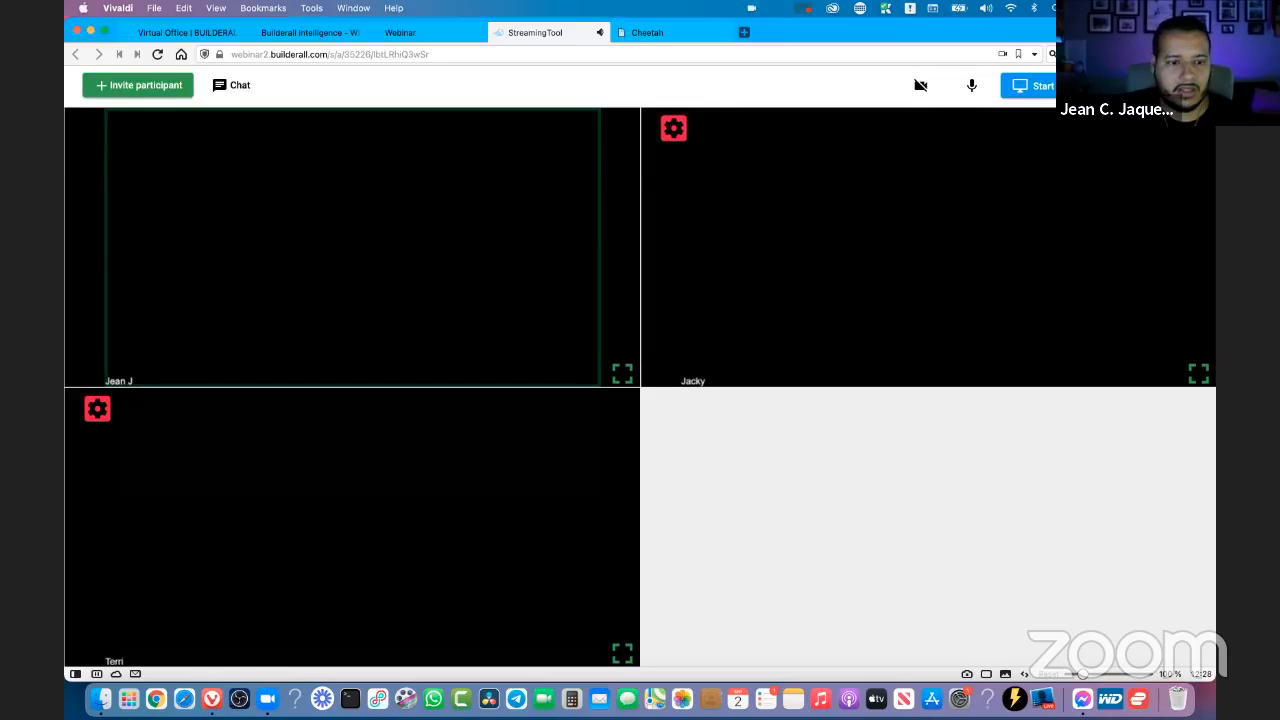
- Review the available cameras in the webinar room's media device settings and close the settings with the current camera kept
click(1180, 86)
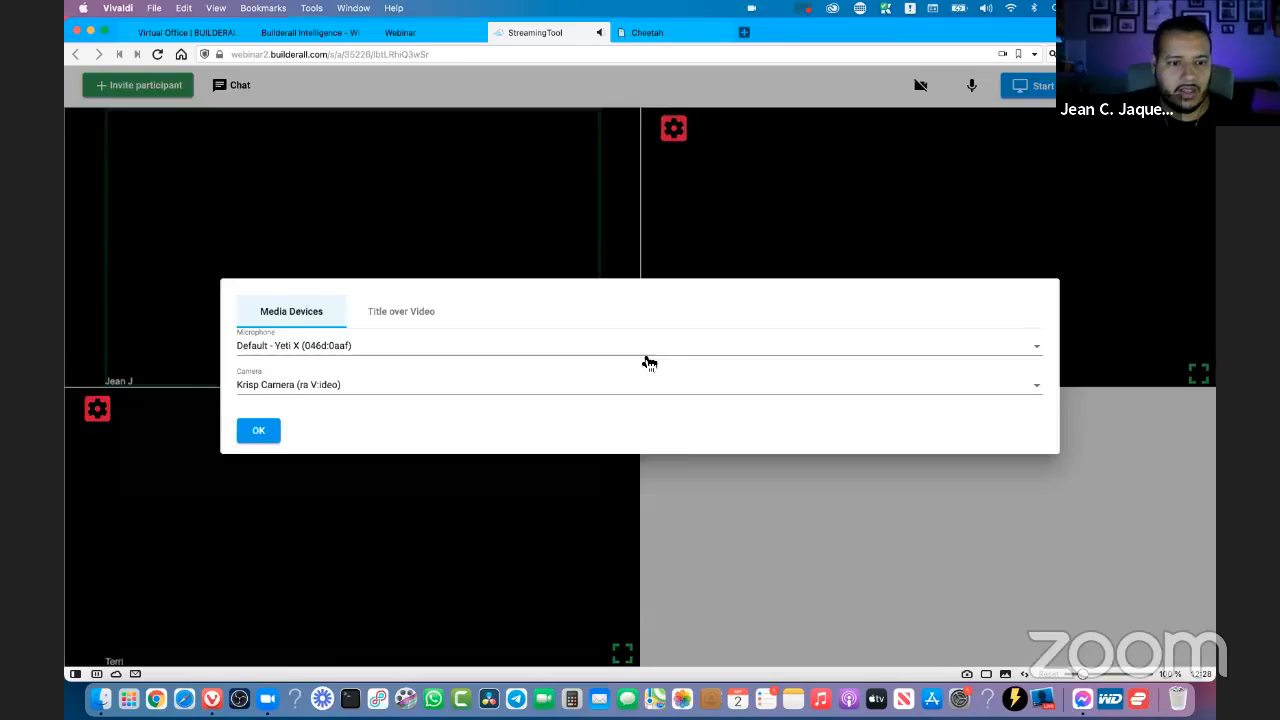
click(281, 390)
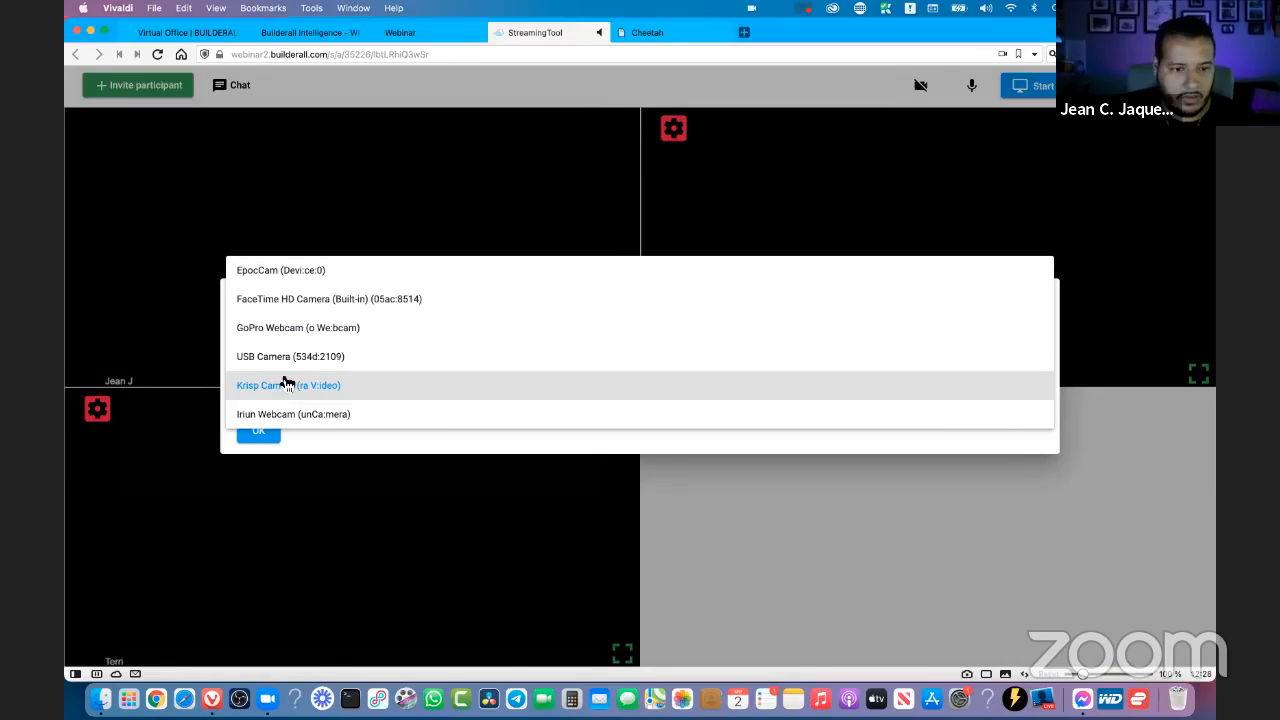
click(861, 600)
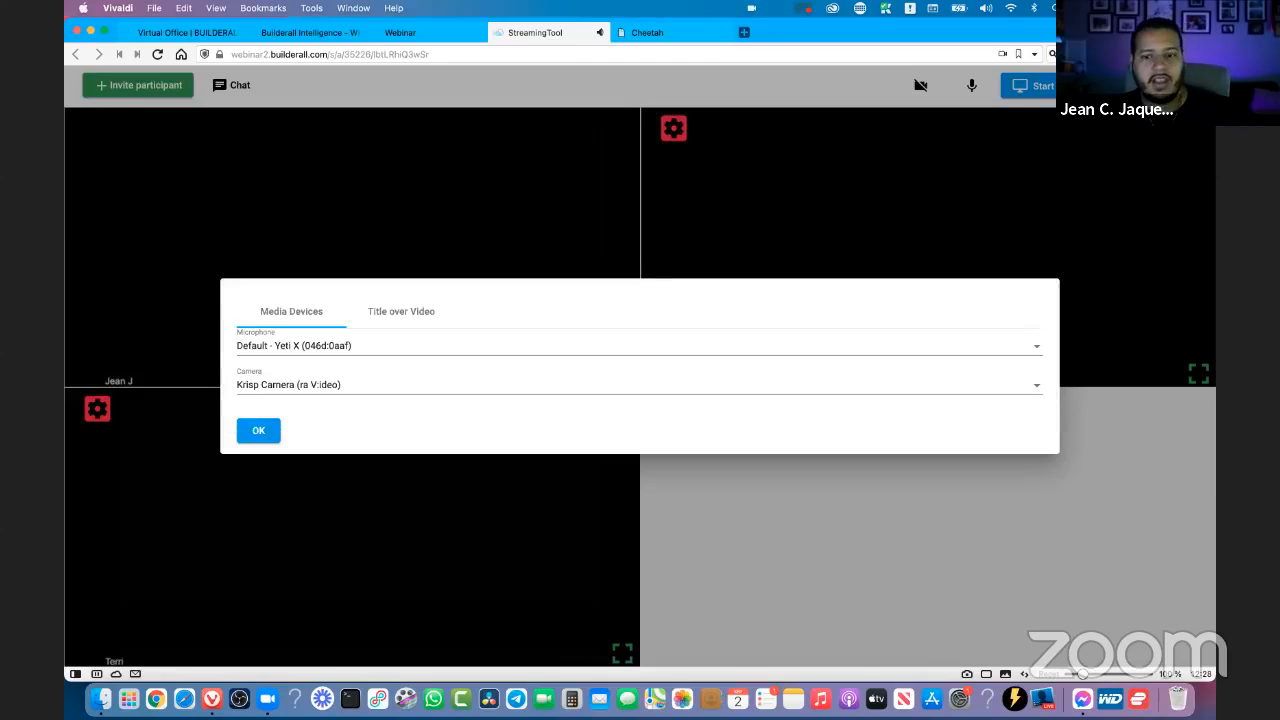
click(857, 511)
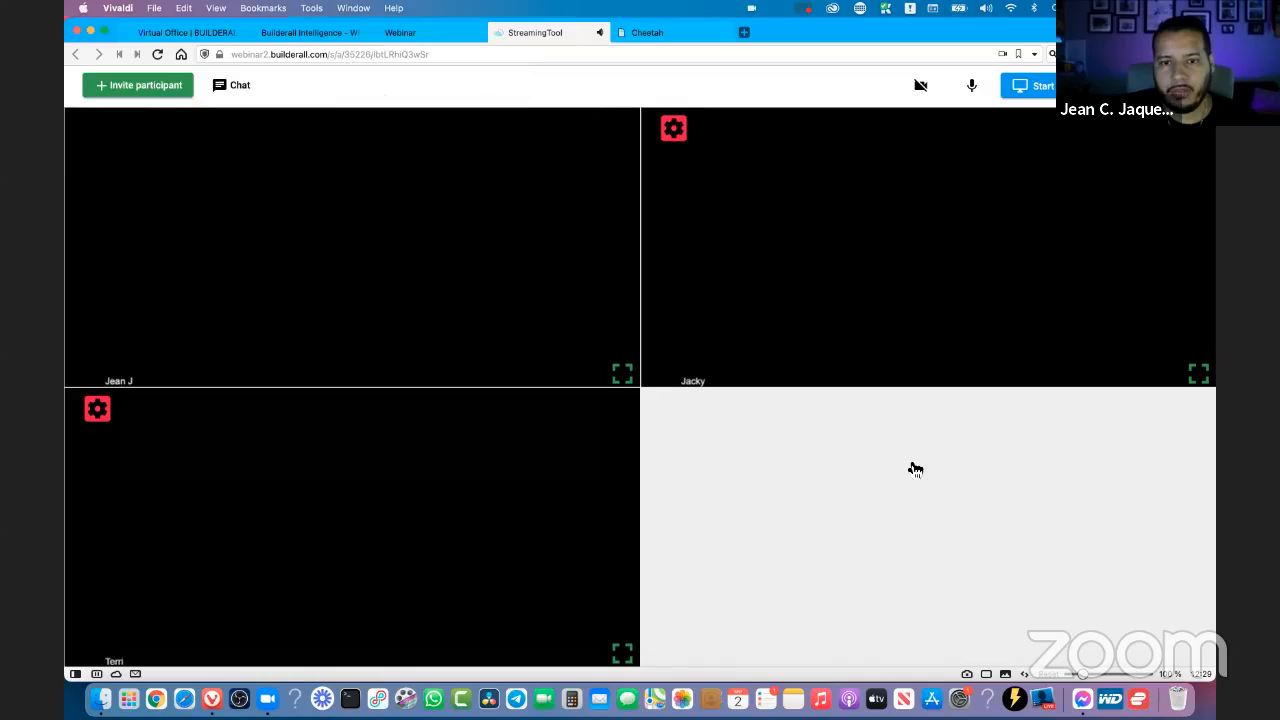
- Close the webinar room and turn off inviting other participants in the webinar's configuration options
click(420, 38)
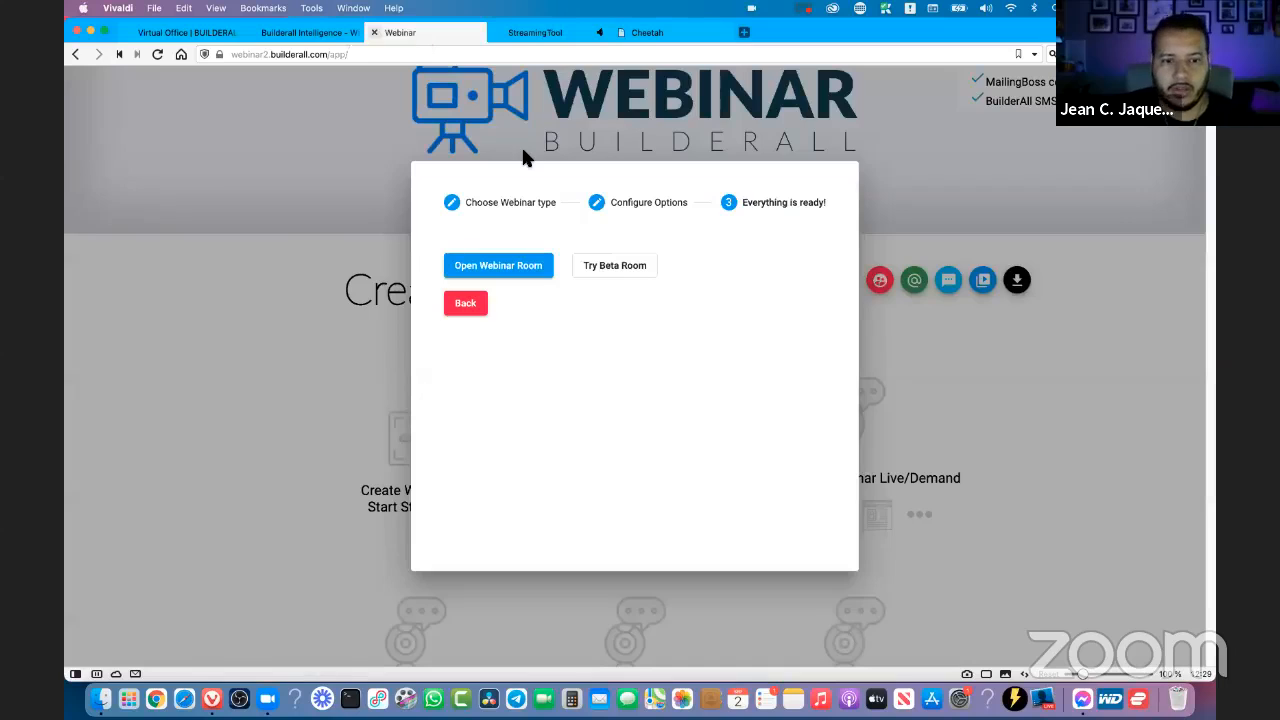
click(660, 38)
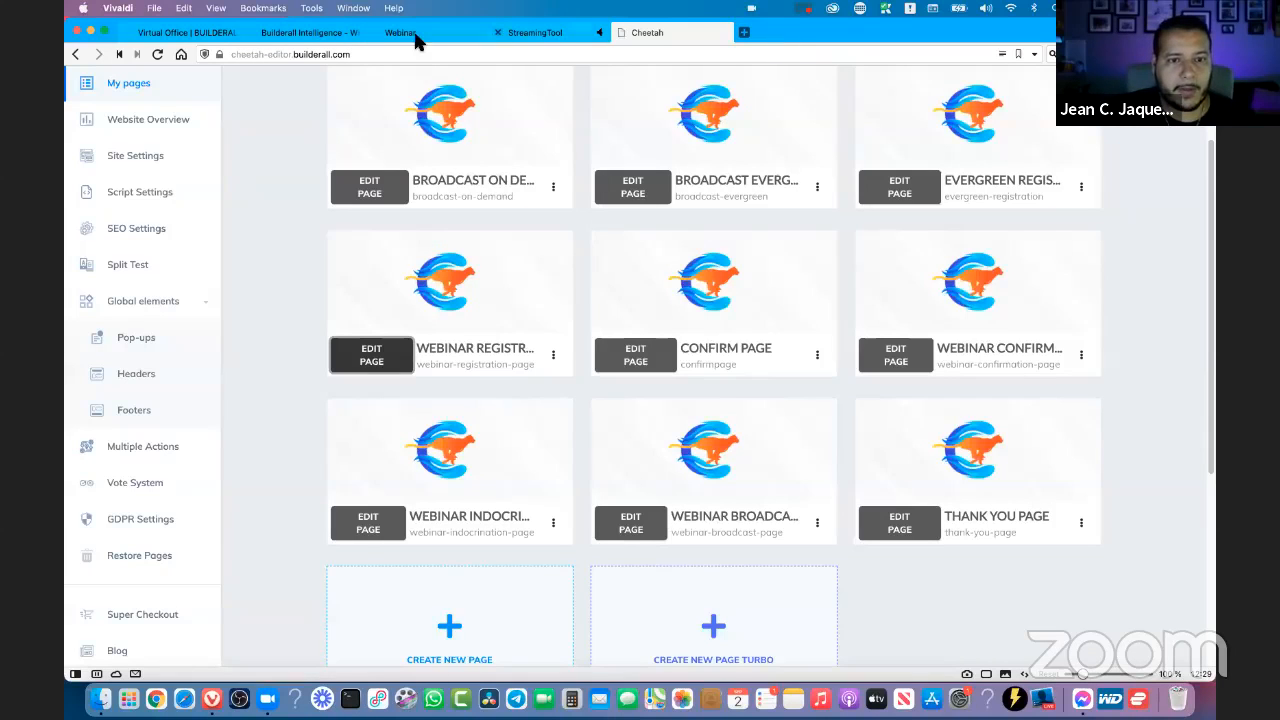
click(543, 36)
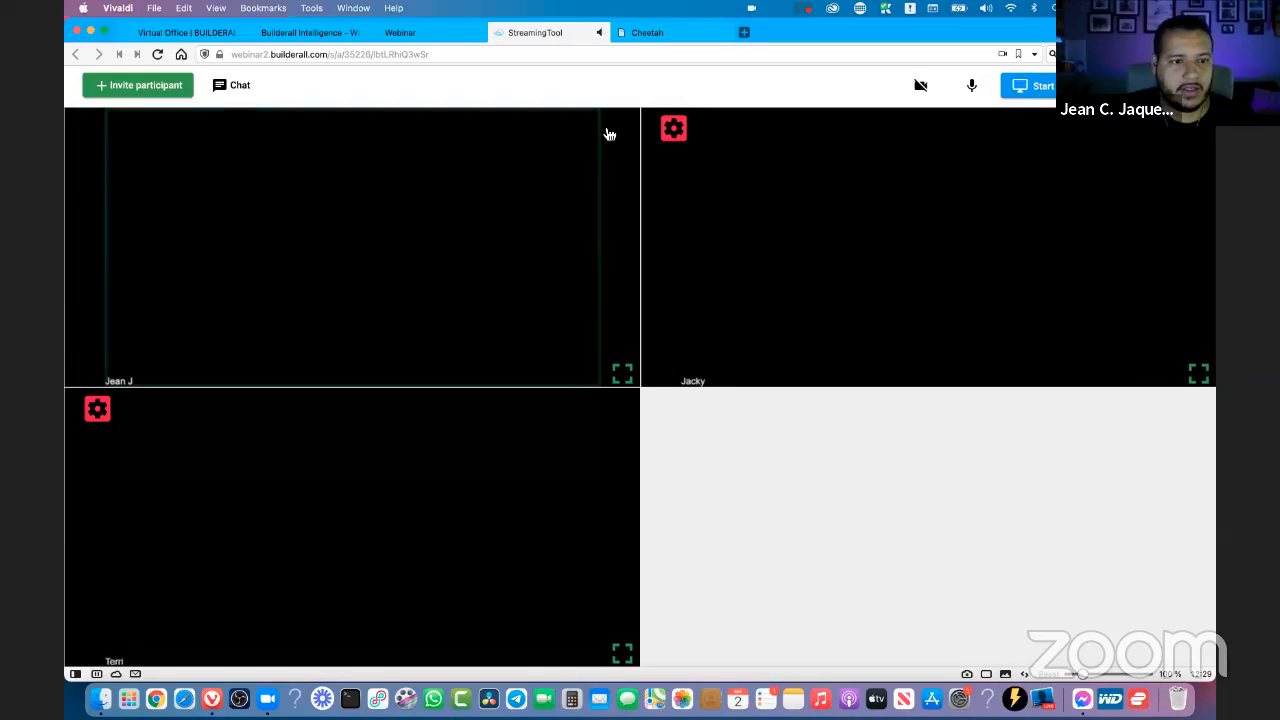
click(497, 34)
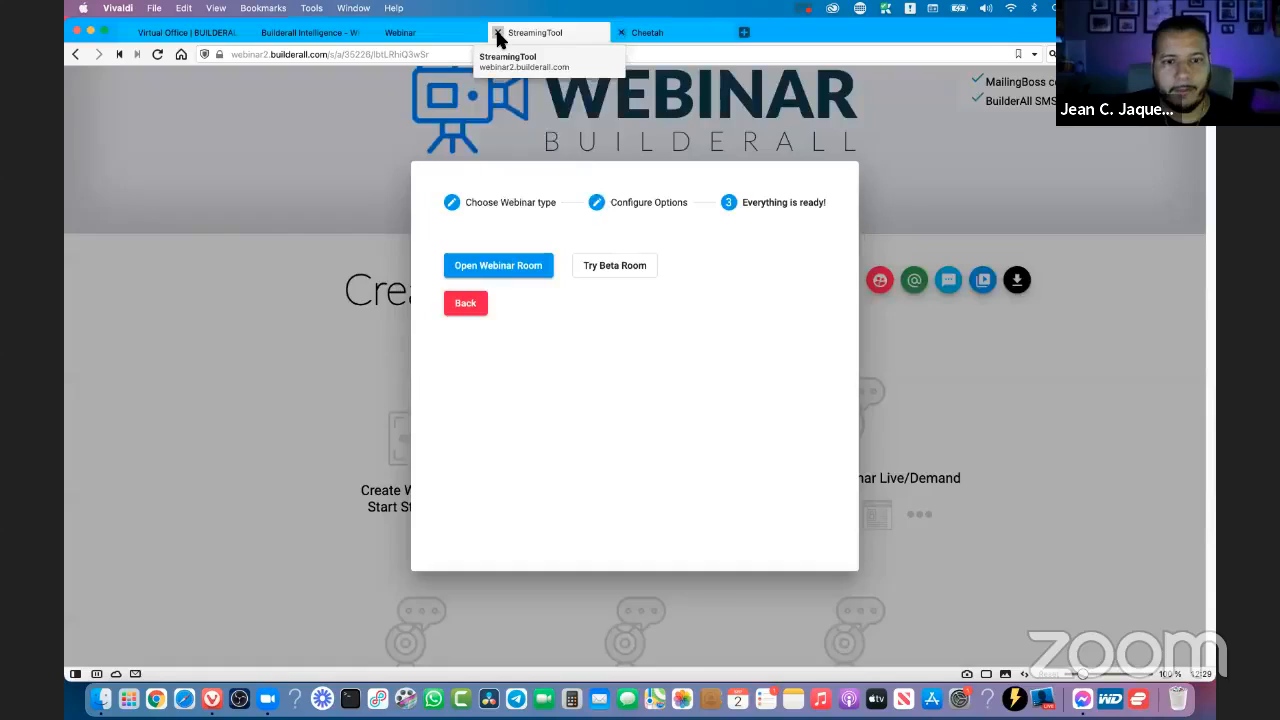
click(465, 304)
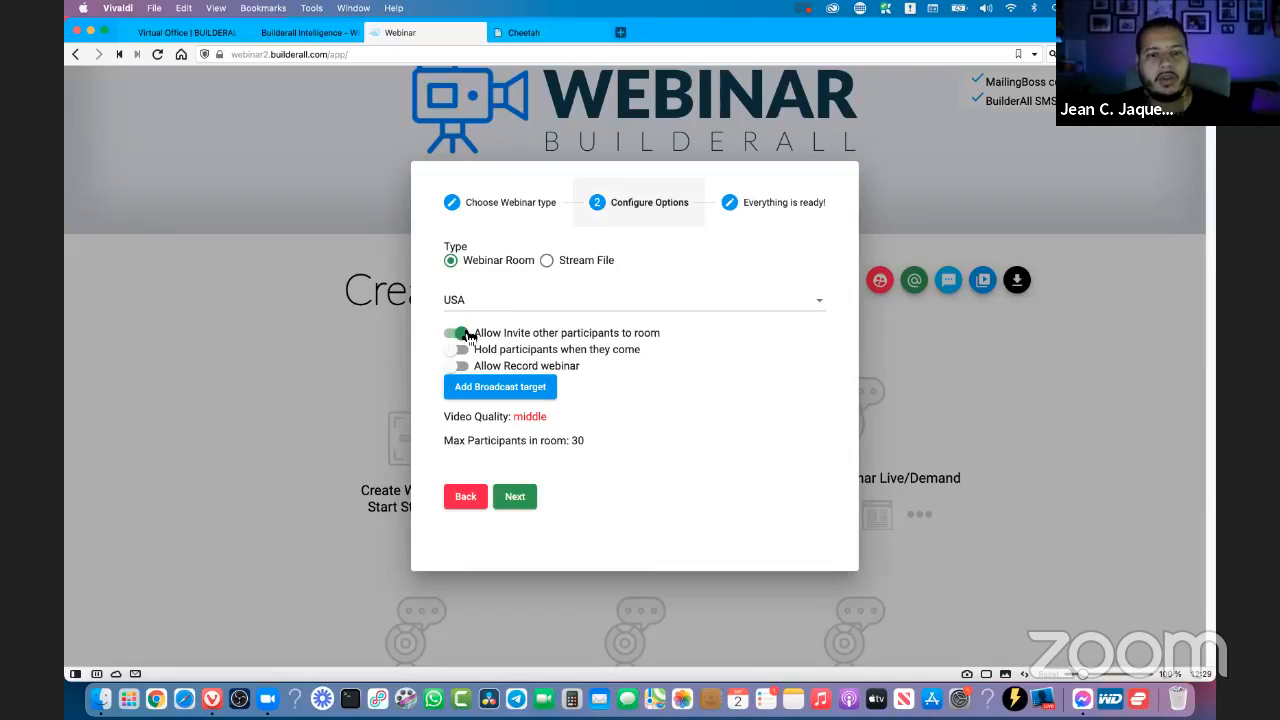
click(461, 333)
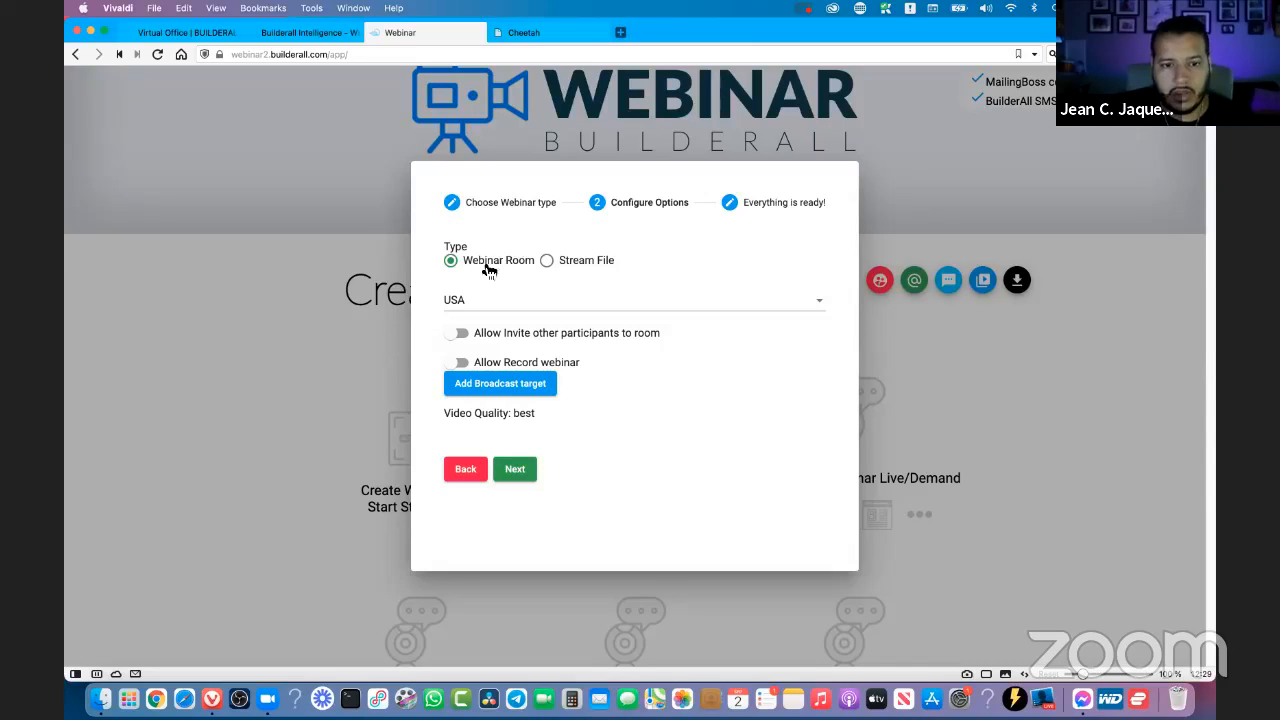
- Try to add YouTube as a broadcast target, authorizing BuilderAll Webinar to manage the host's YouTube account
click(479, 393)
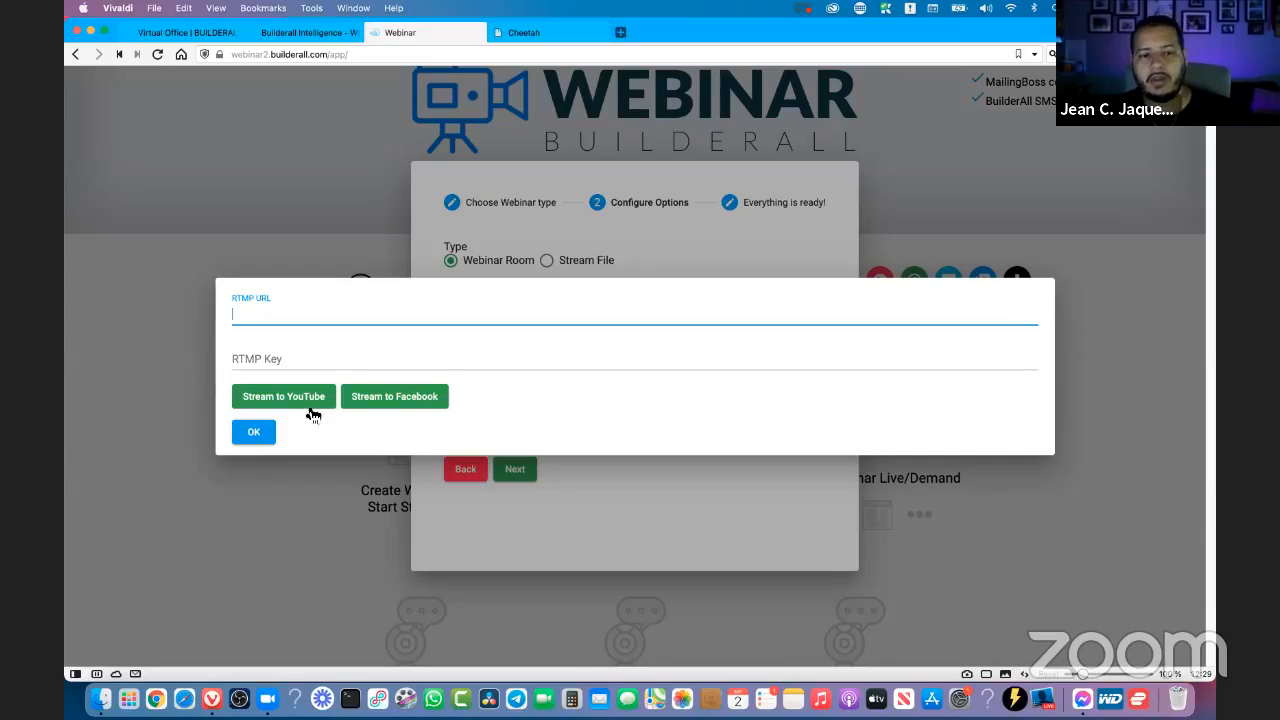
click(268, 403)
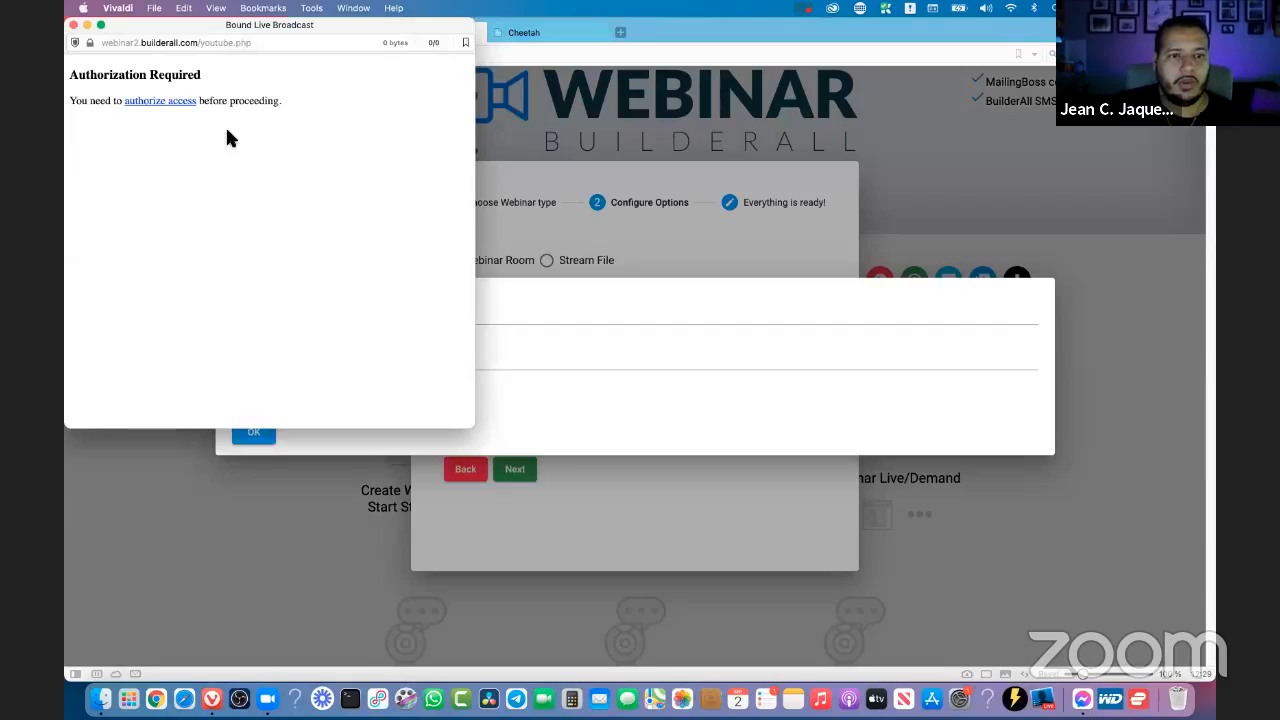
click(161, 104)
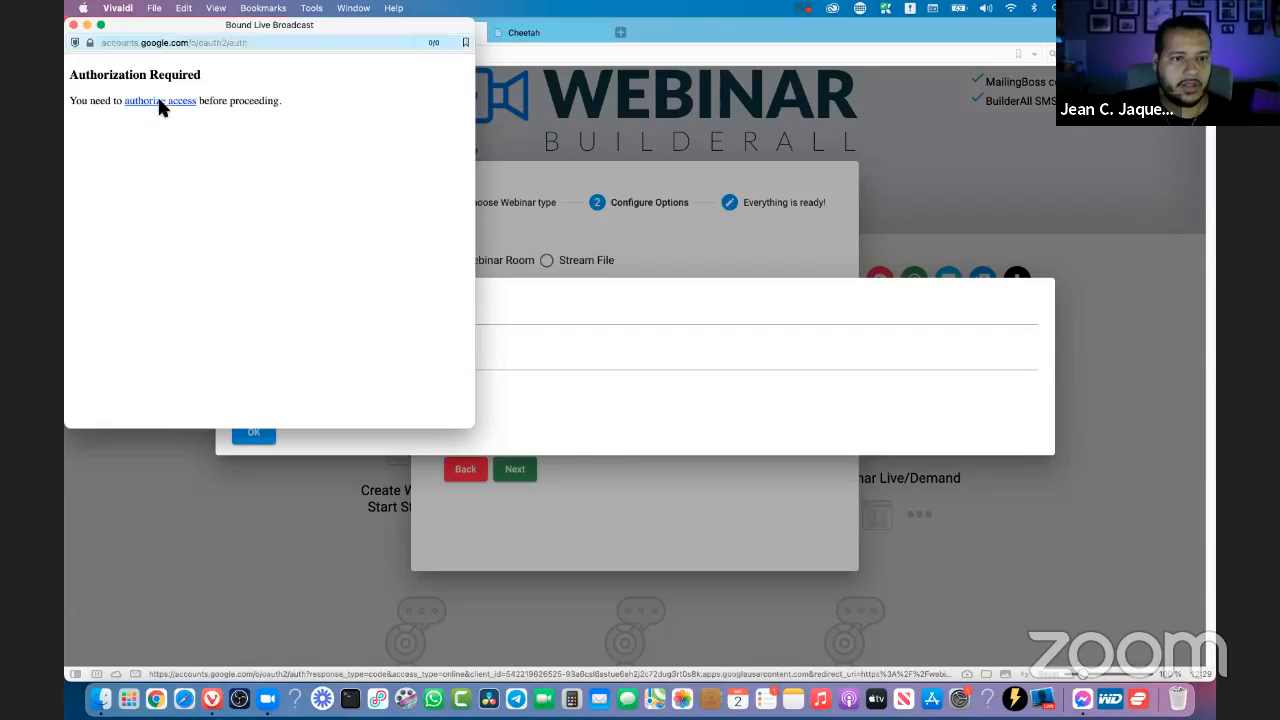
click(175, 240)
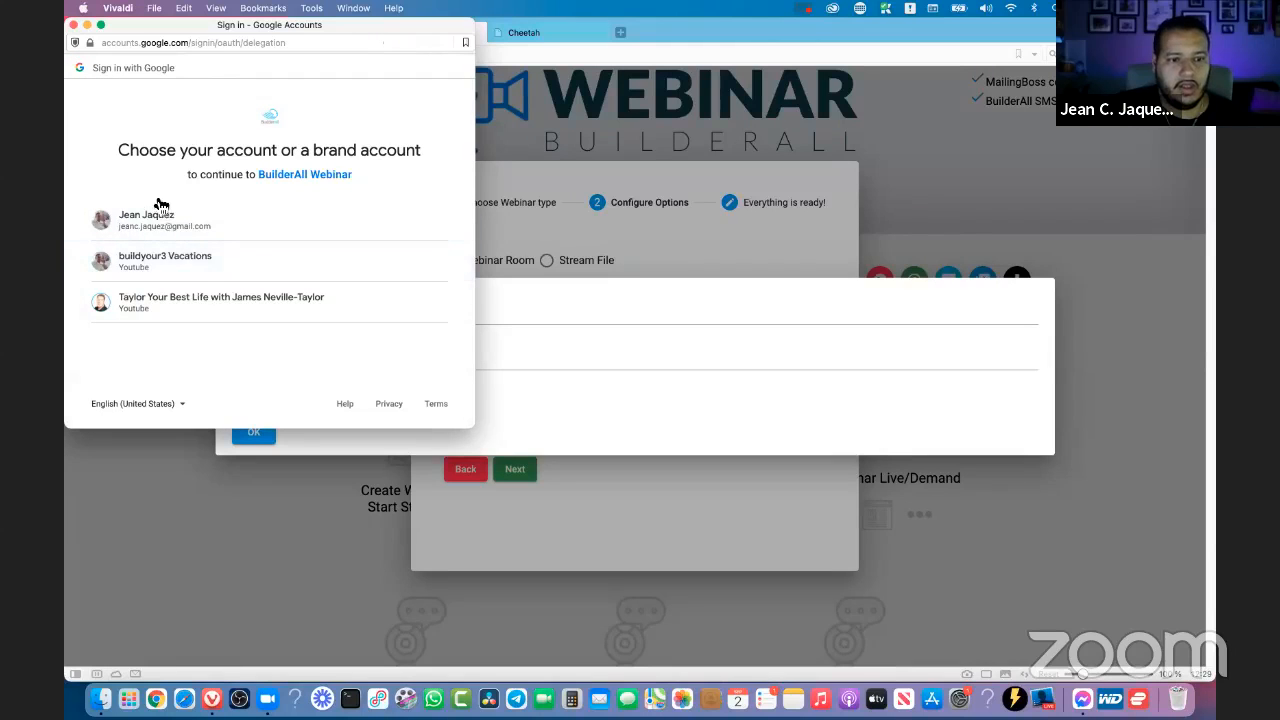
click(144, 222)
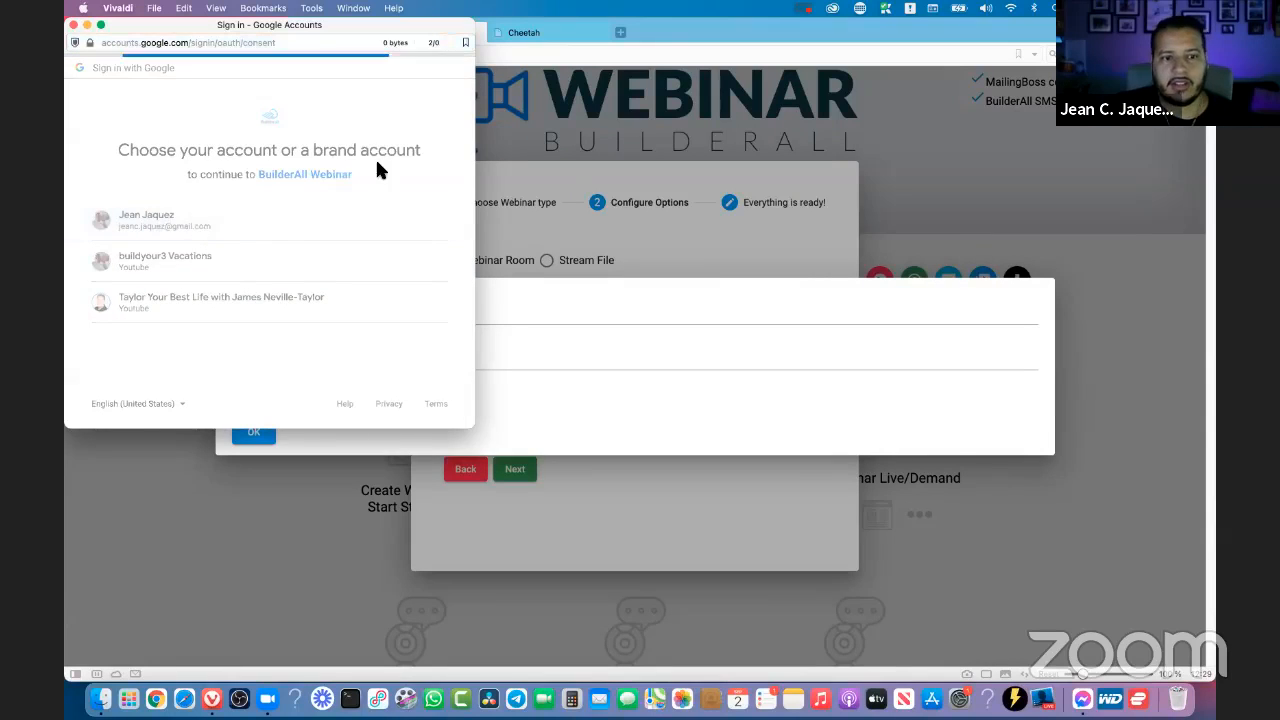
click(429, 272)
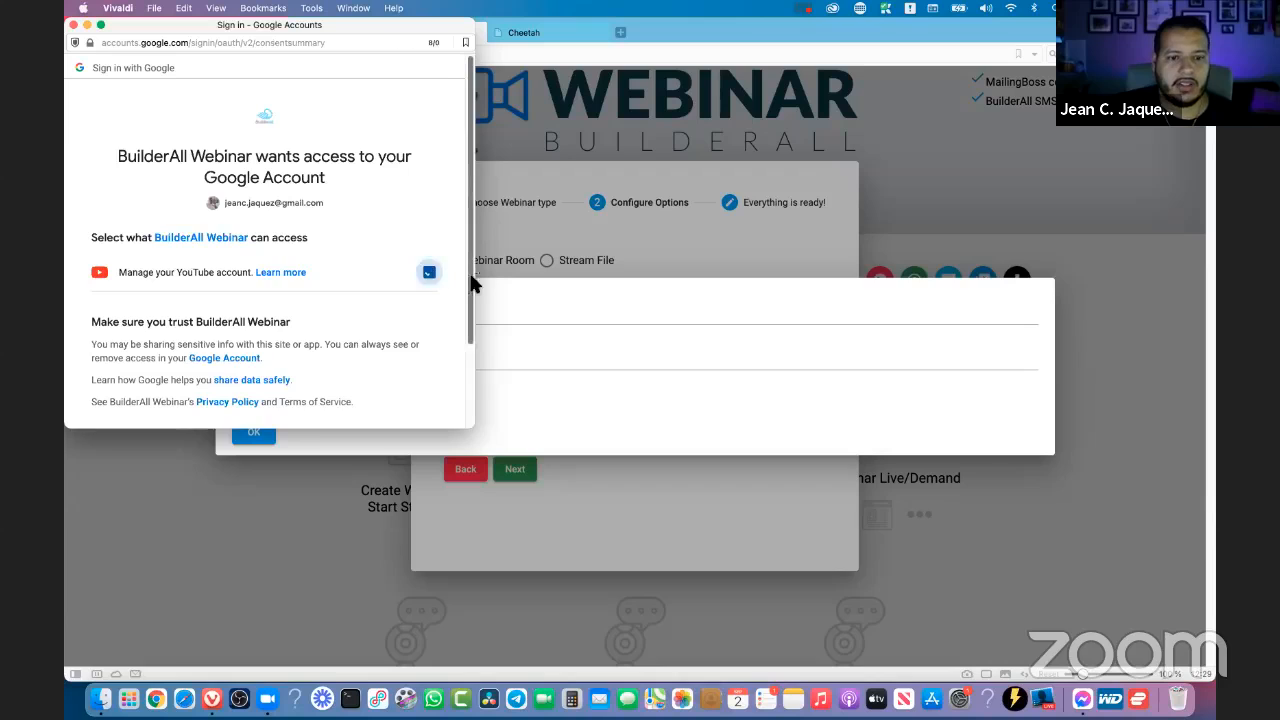
scroll(461, 403, down, 2)
click(345, 338)
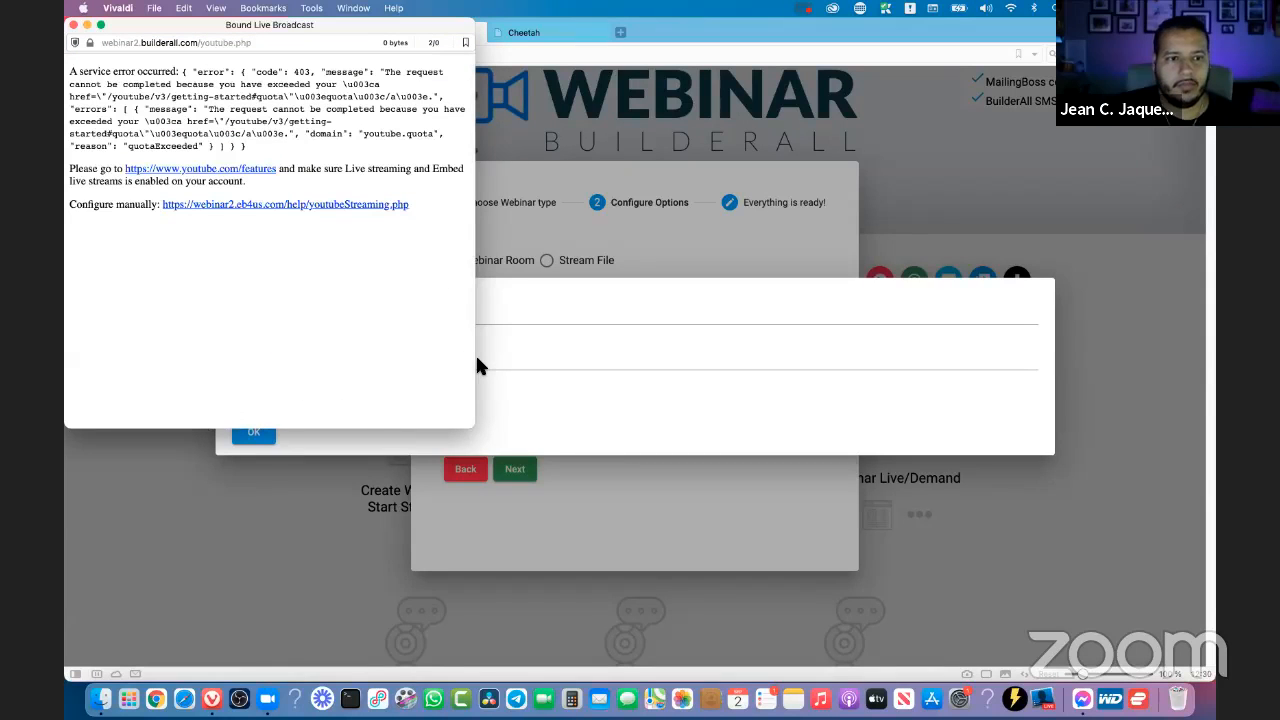
click(74, 25)
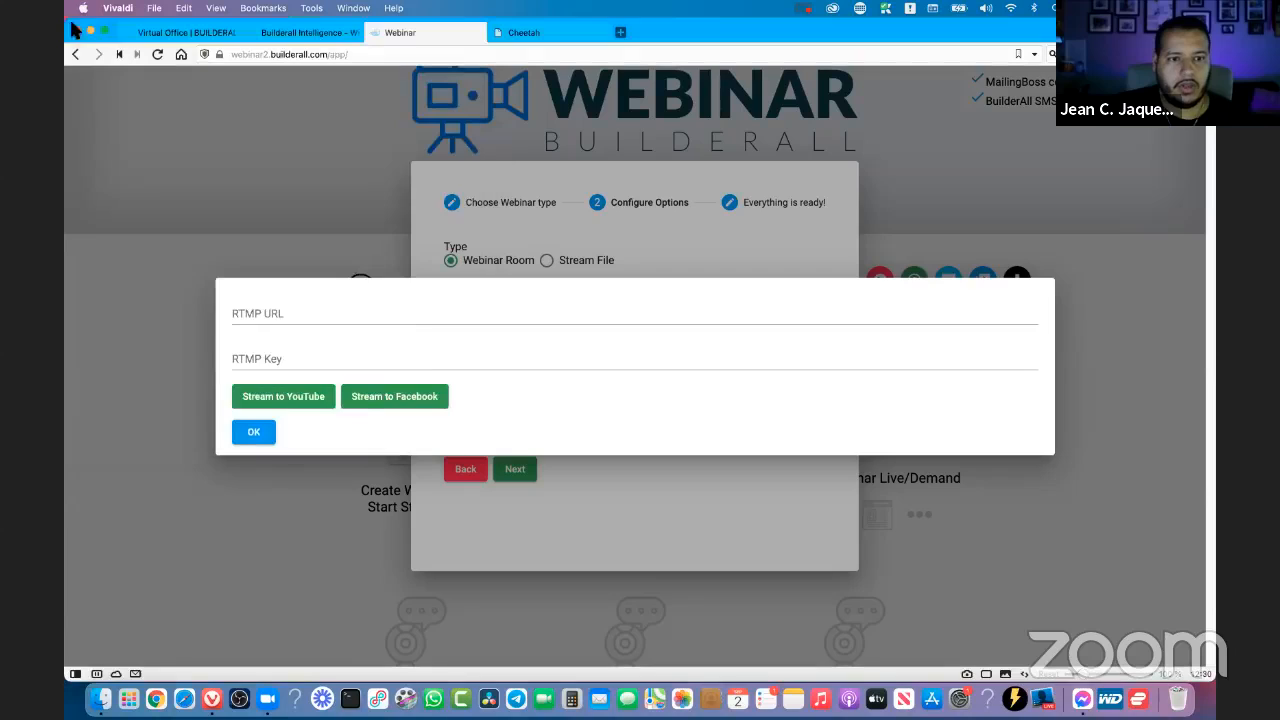
- Set up streaming to Facebook with Stream to Page as the target, and apply the host's own page
click(259, 312)
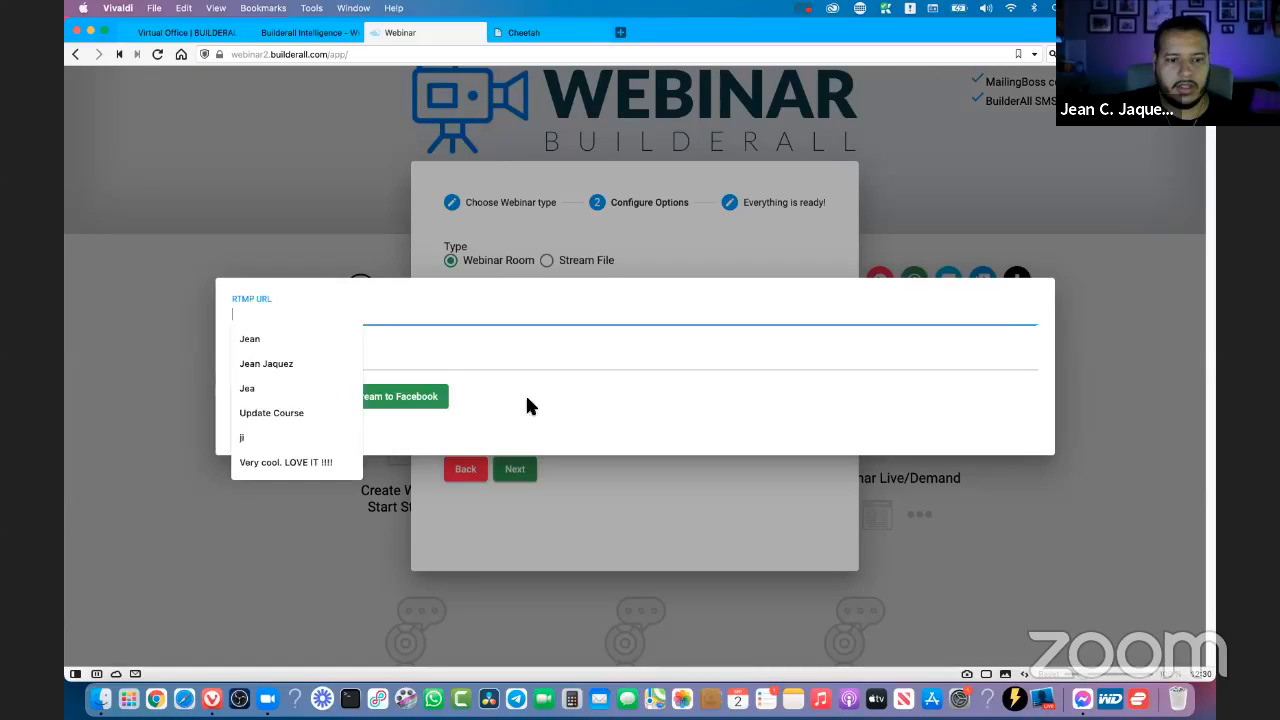
click(393, 419)
click(380, 400)
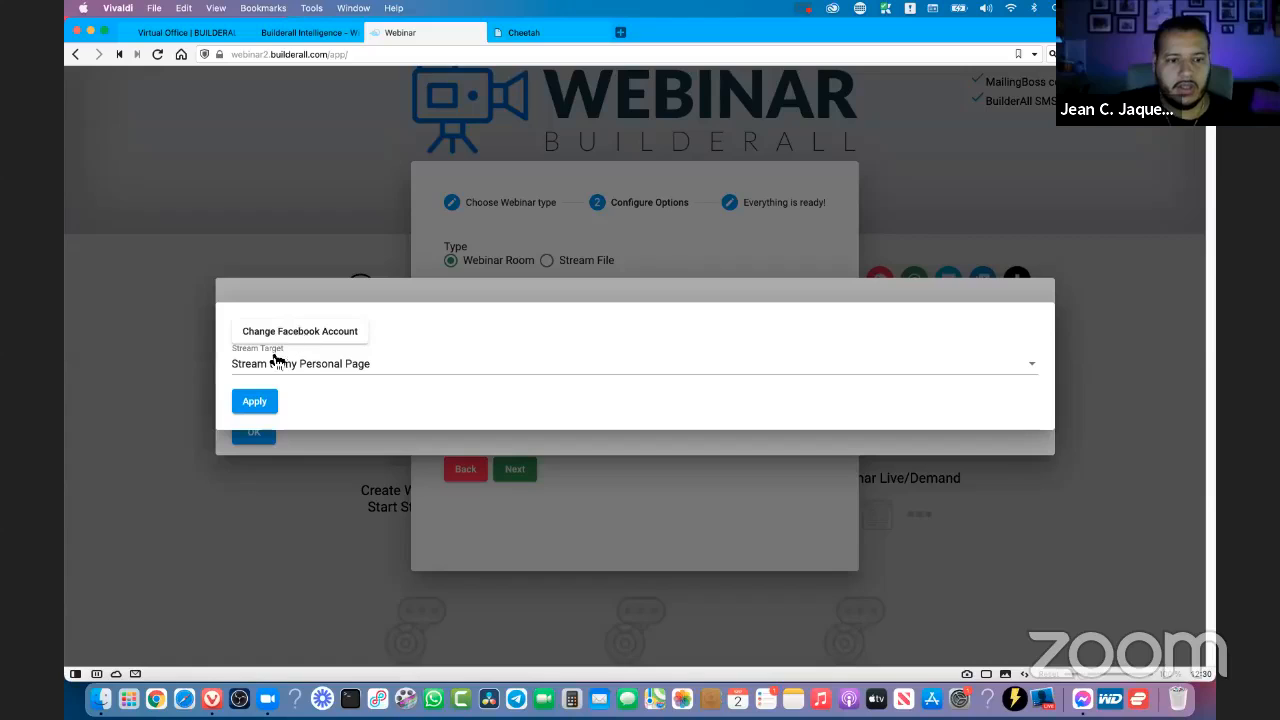
click(288, 370)
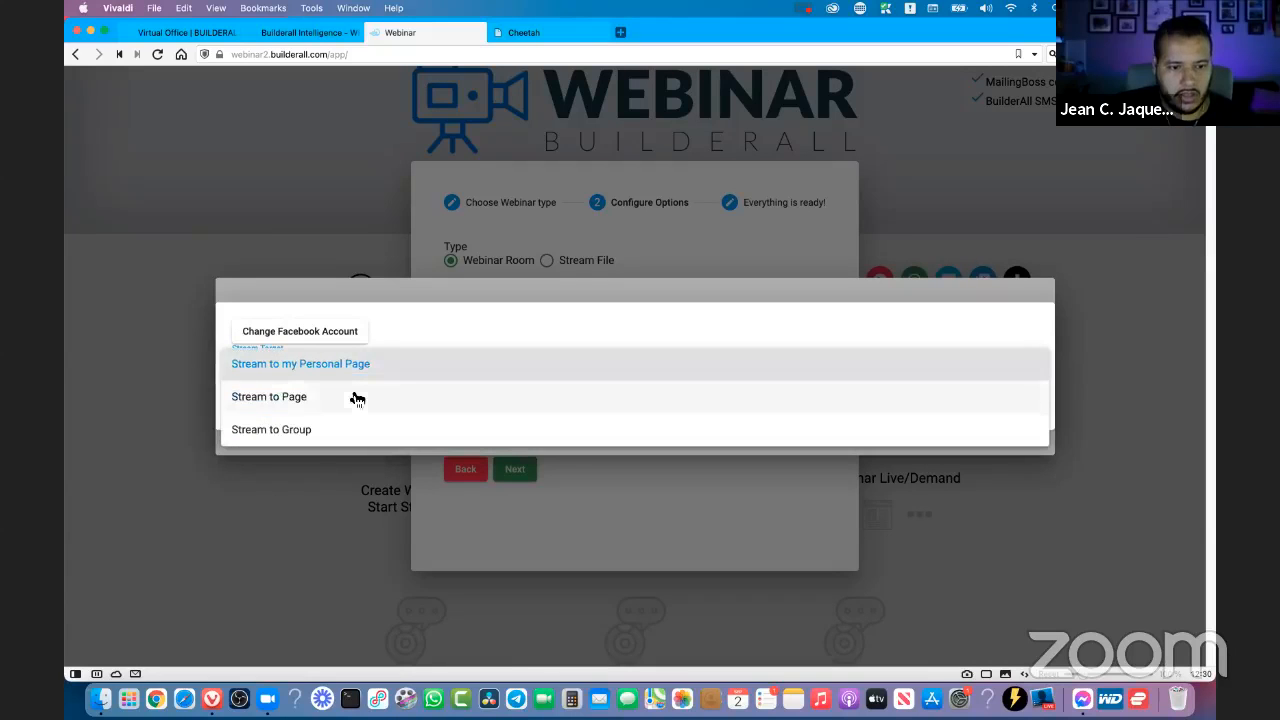
click(290, 400)
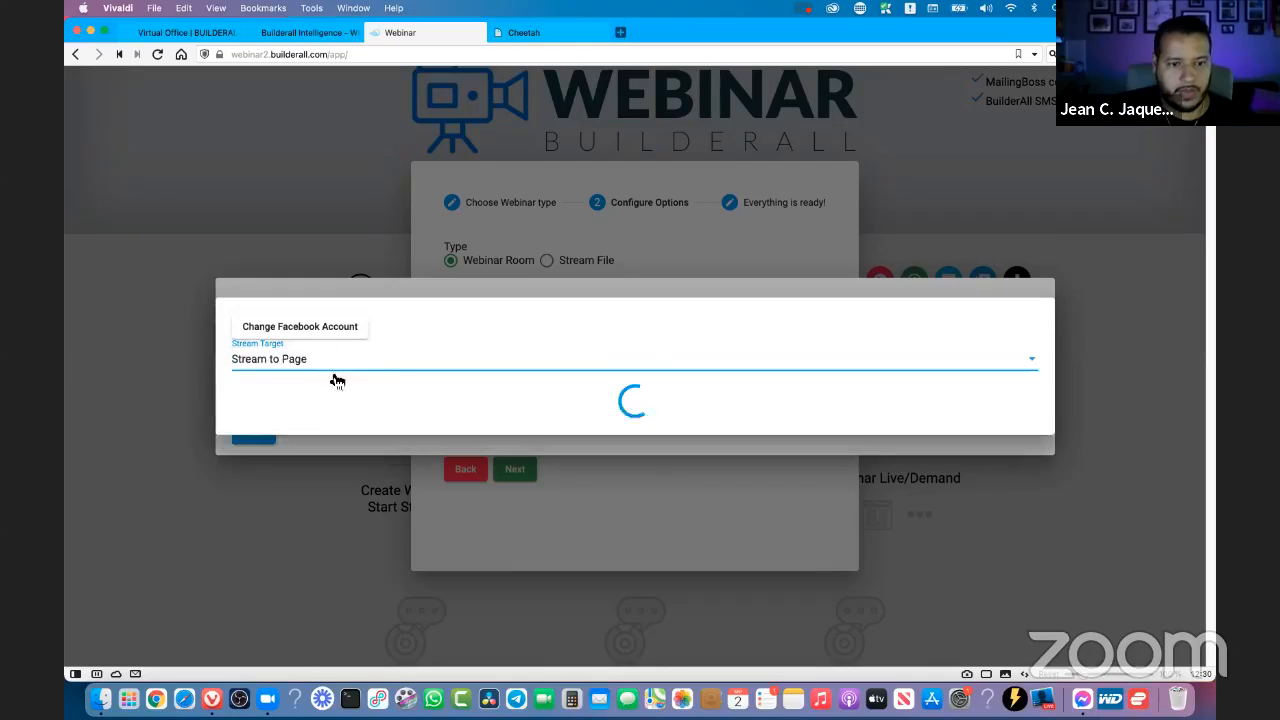
click(317, 403)
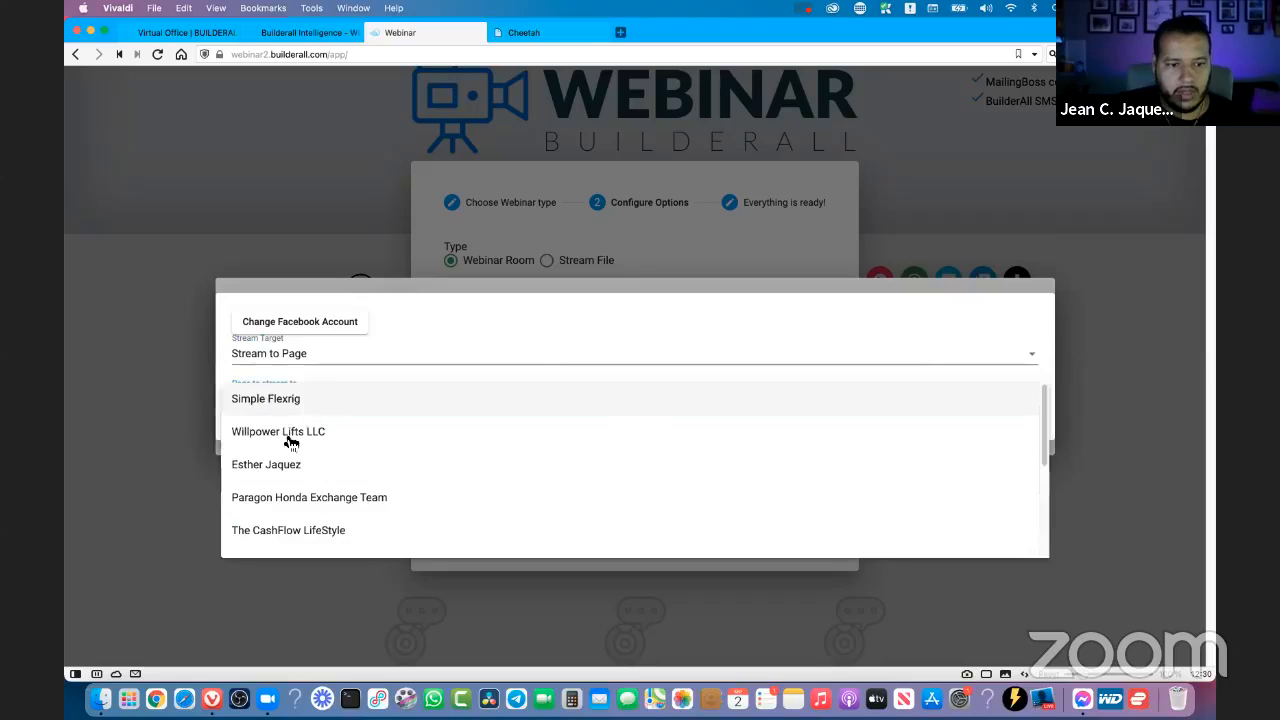
scroll(288, 440, down, 5)
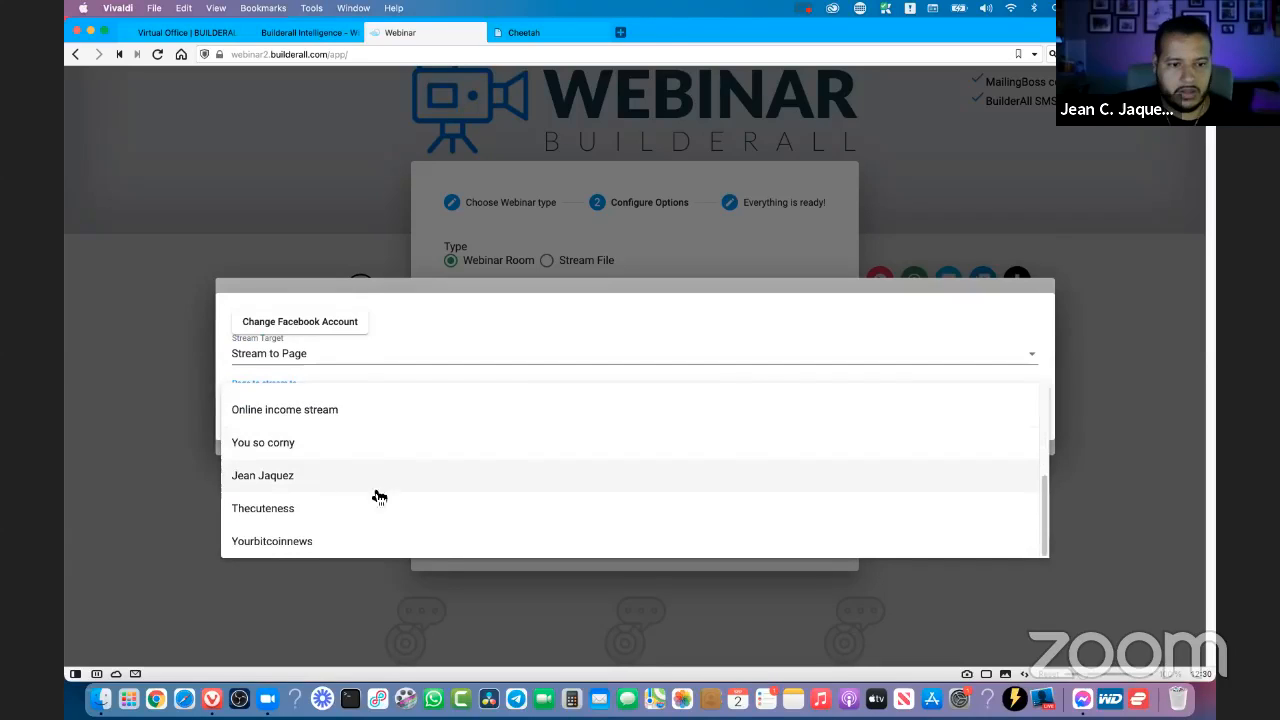
click(307, 481)
click(256, 428)
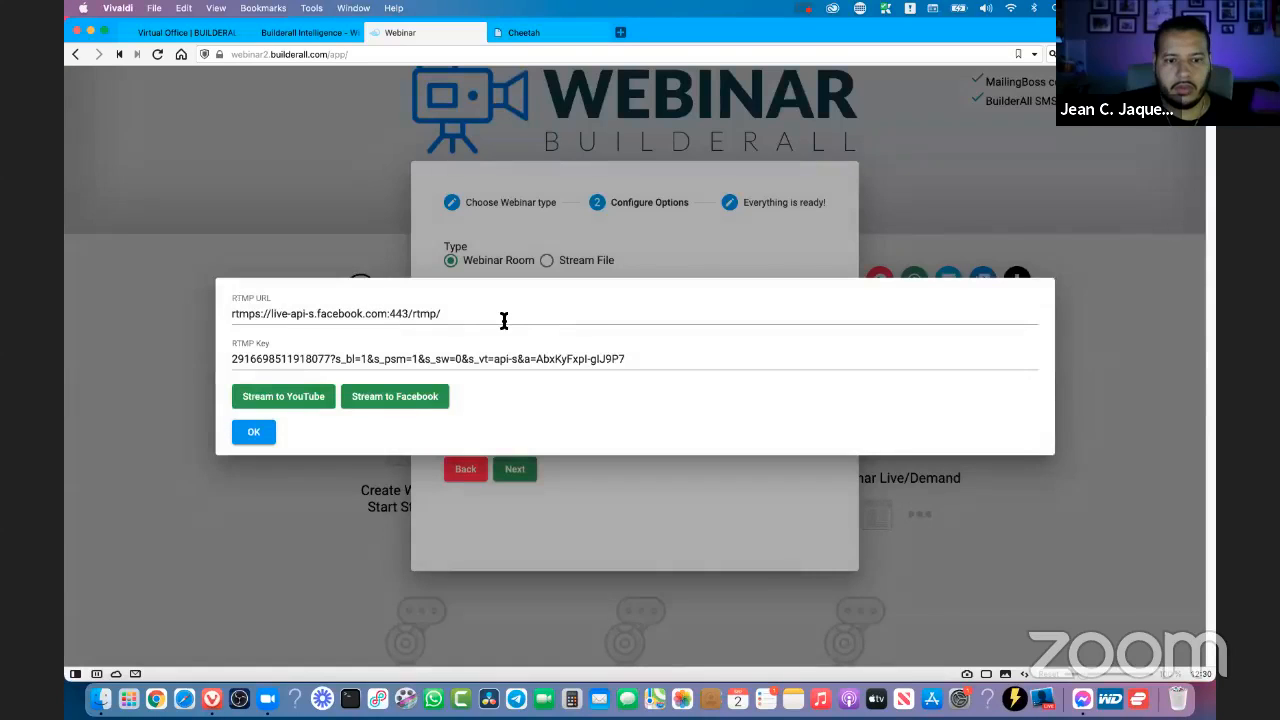
- Inspect the Facebook RTMP URL, add it as the webinar's broadcast target, and proceed to the final setup stage
click(545, 317)
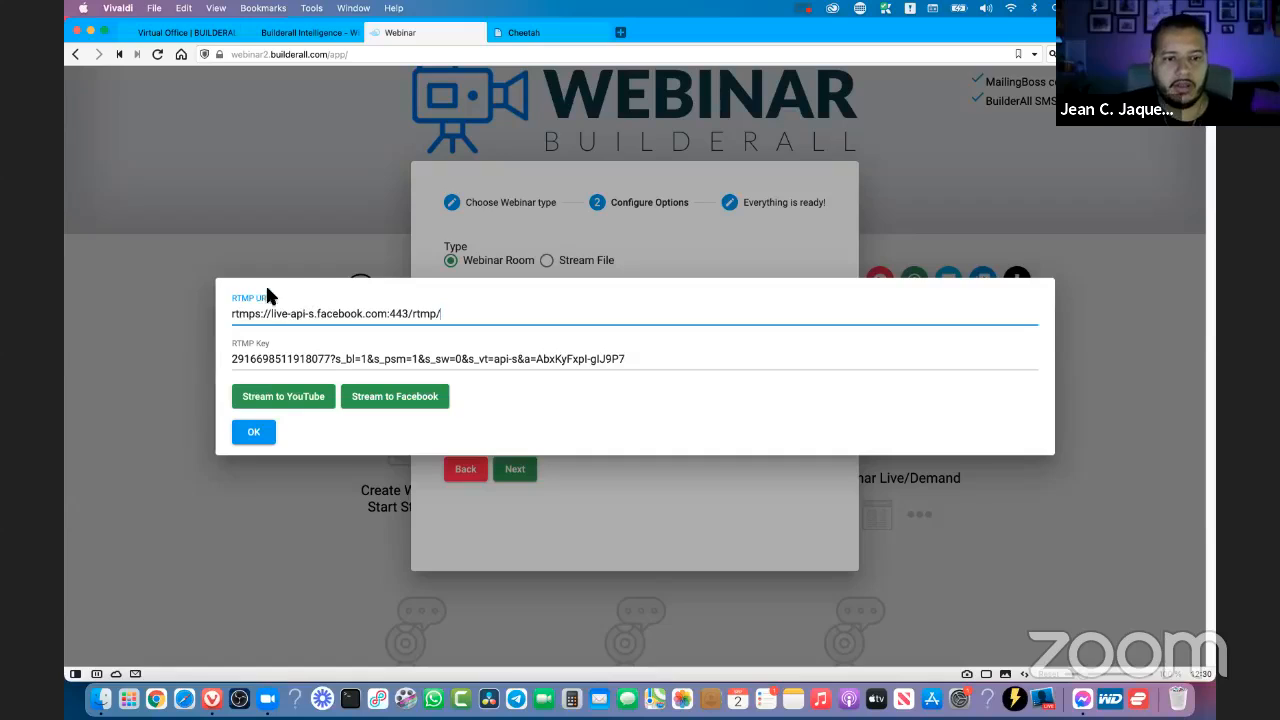
drag(461, 311, 220, 305)
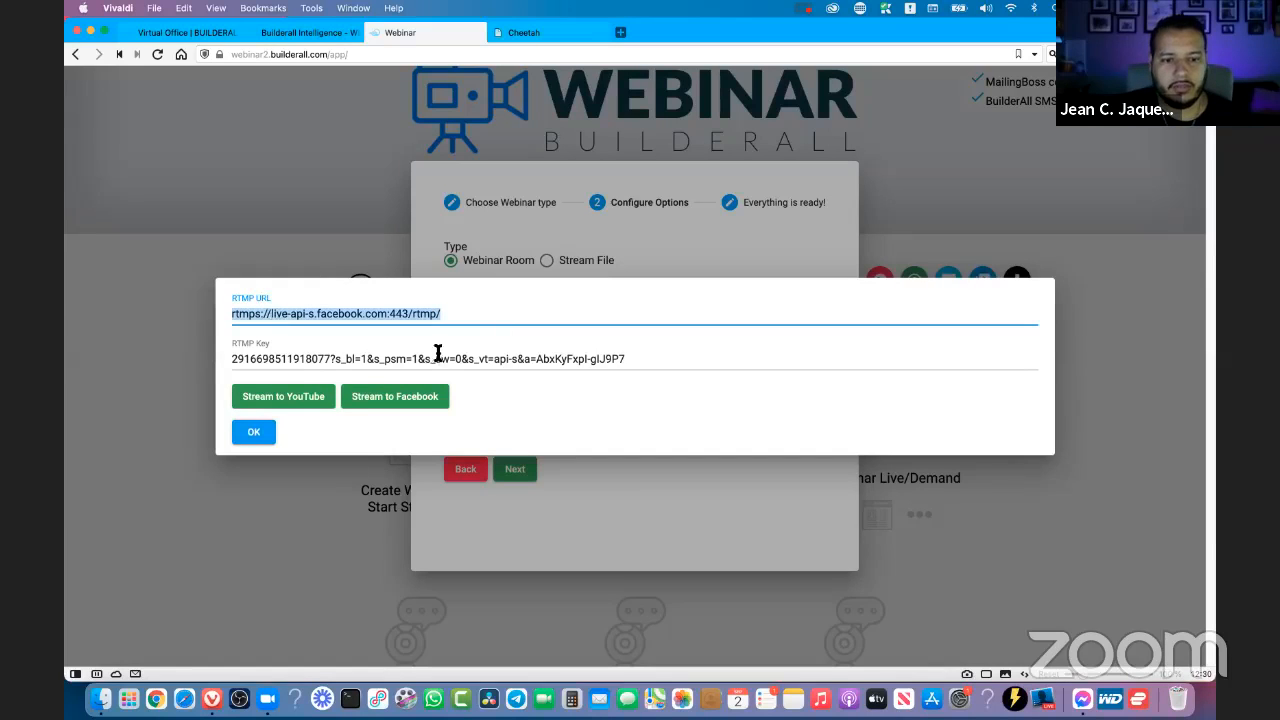
click(256, 433)
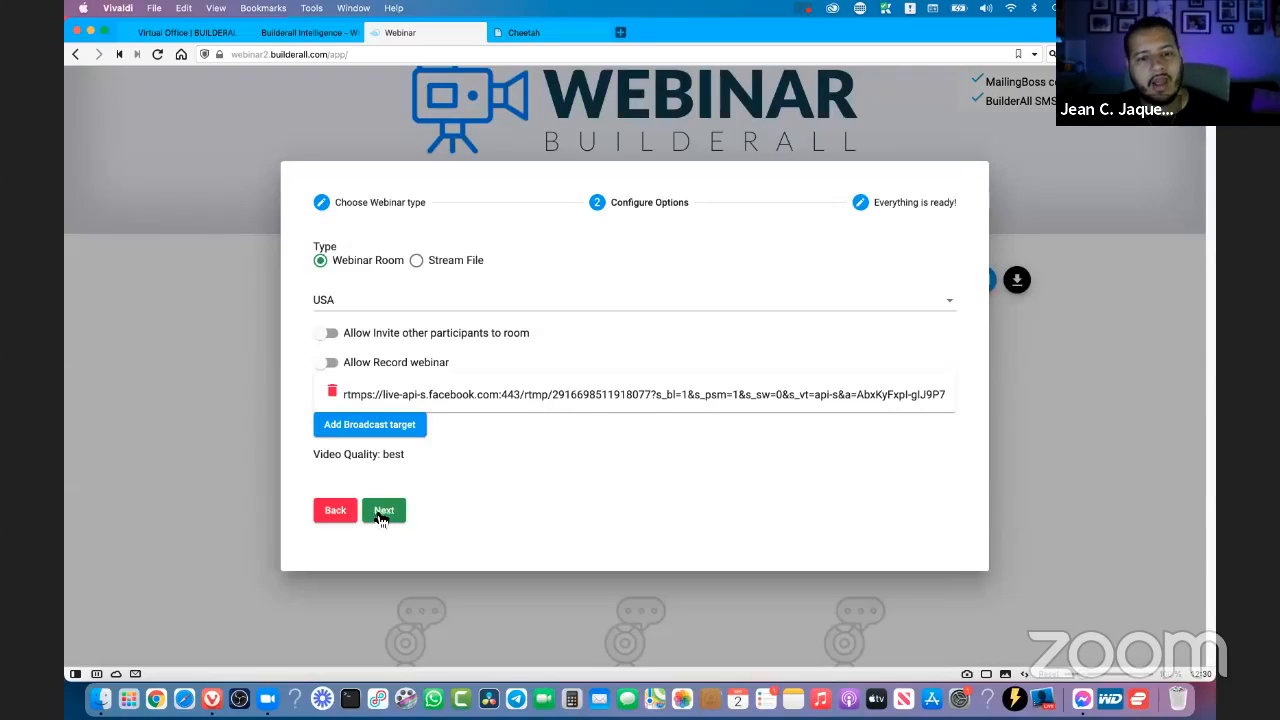
click(391, 519)
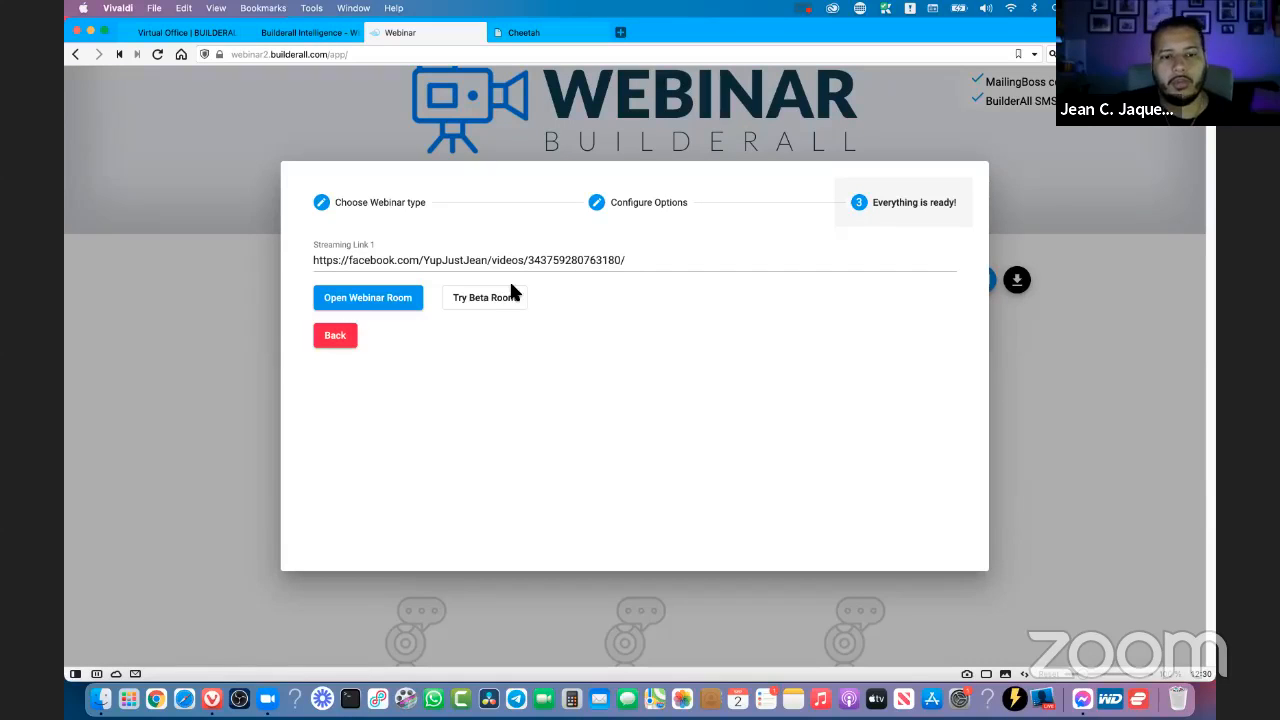
- Highlight the Facebook streaming link, close the webinar setup dialog, and look over the list of webinars
drag(640, 262, 329, 257)
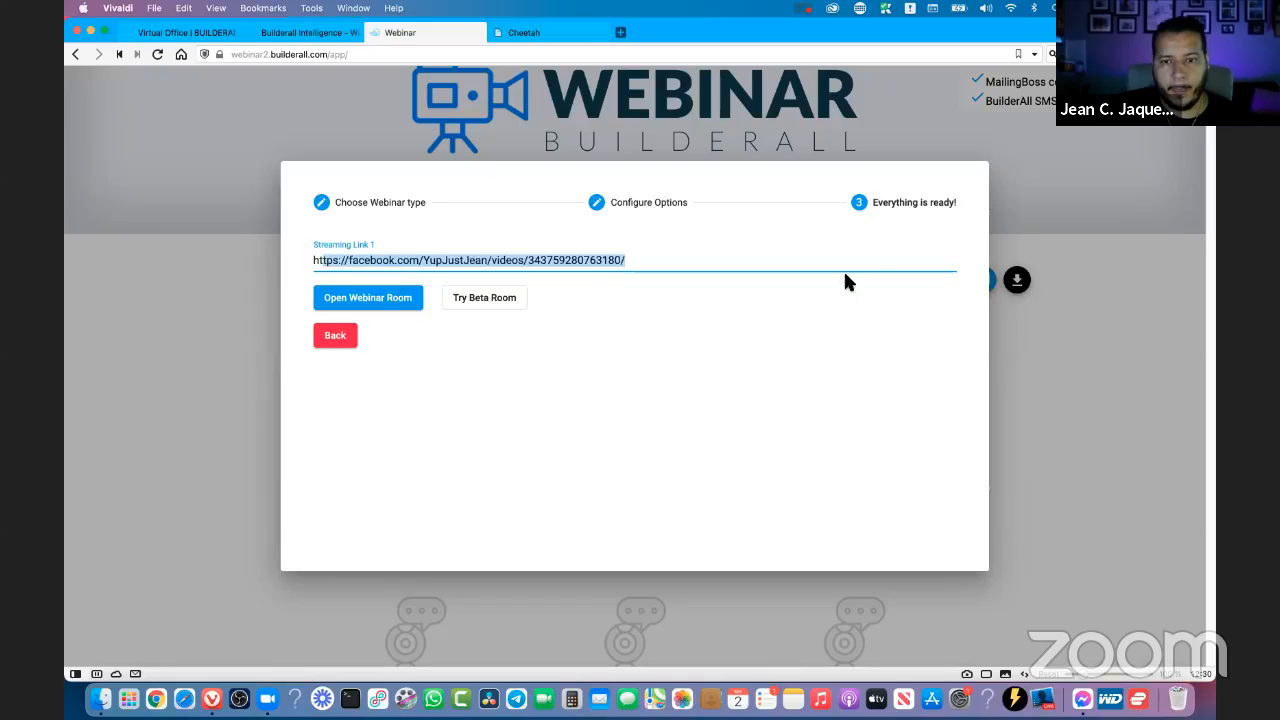
click(1106, 296)
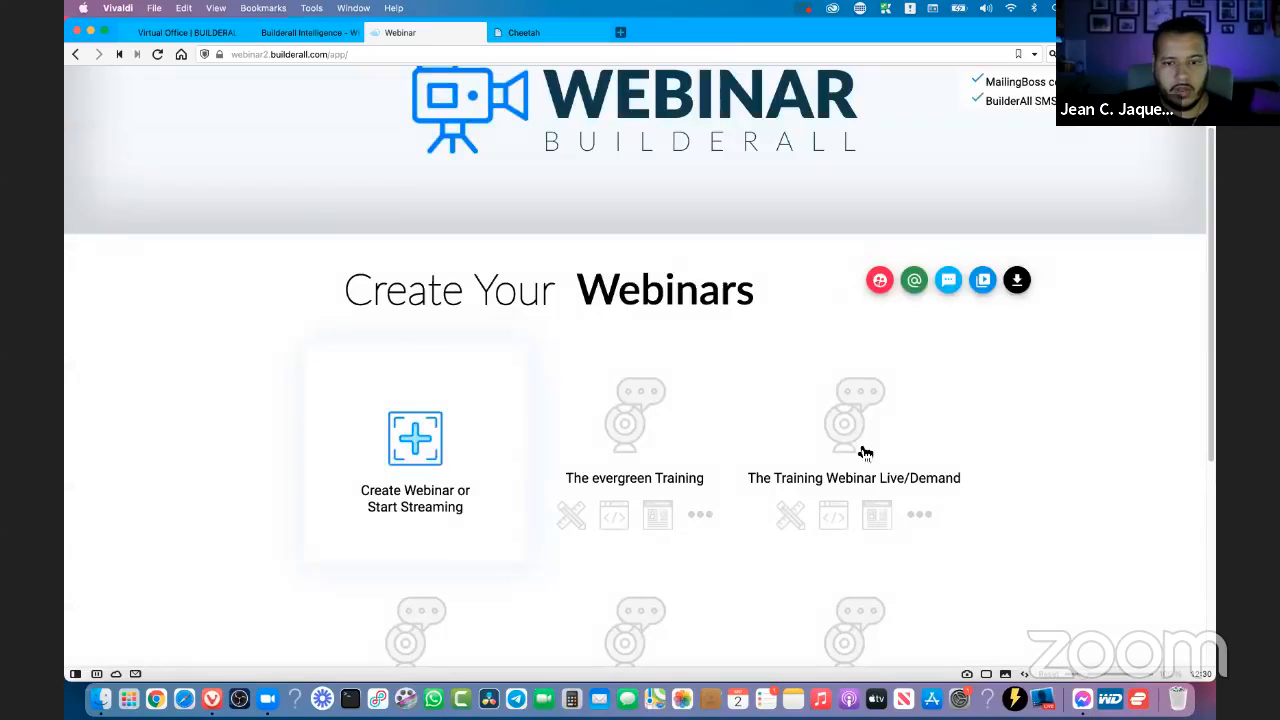
scroll(1117, 318, down, 5)
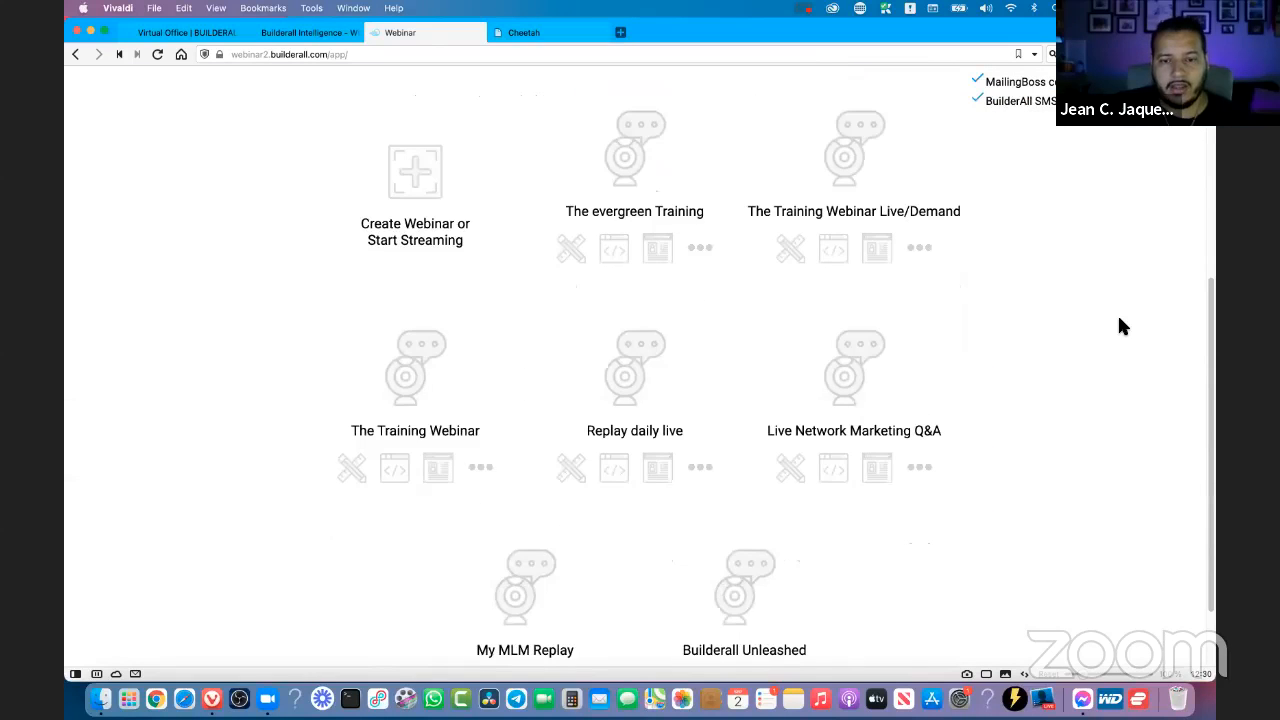
scroll(837, 203, up, 3)
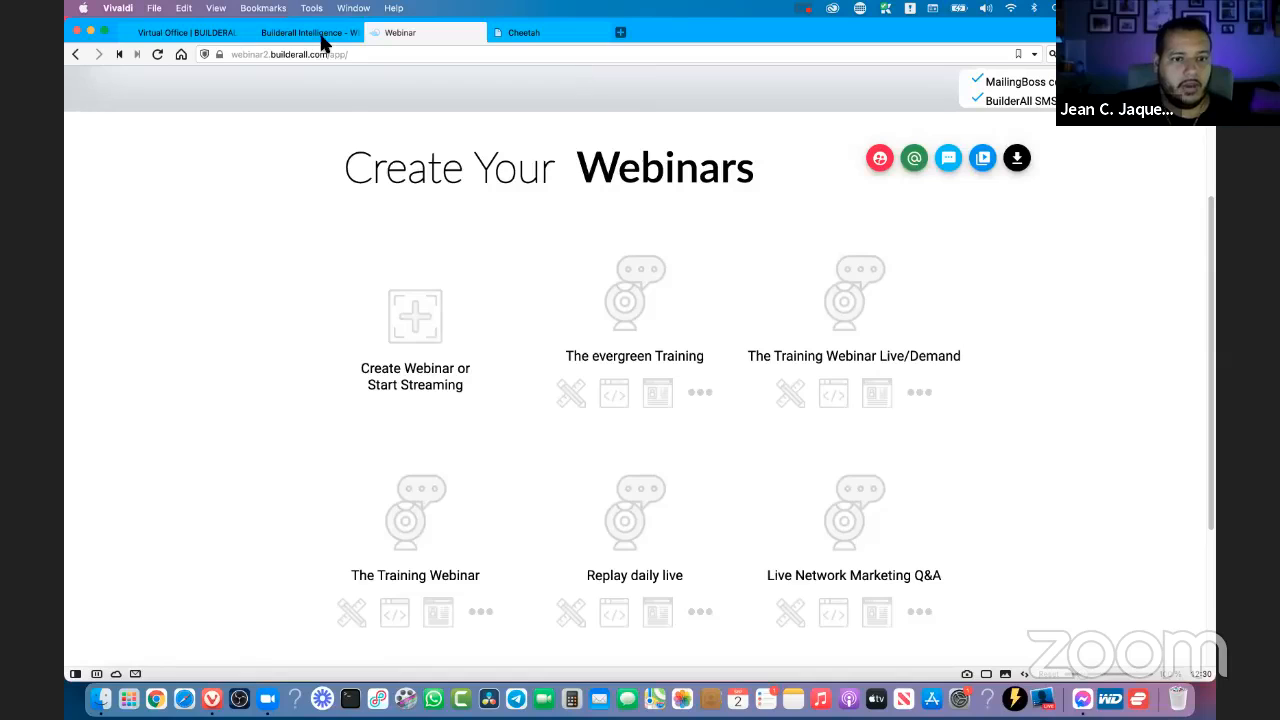
- Return to the Cheetah page overview of the thetrainingwebinar site
click(308, 33)
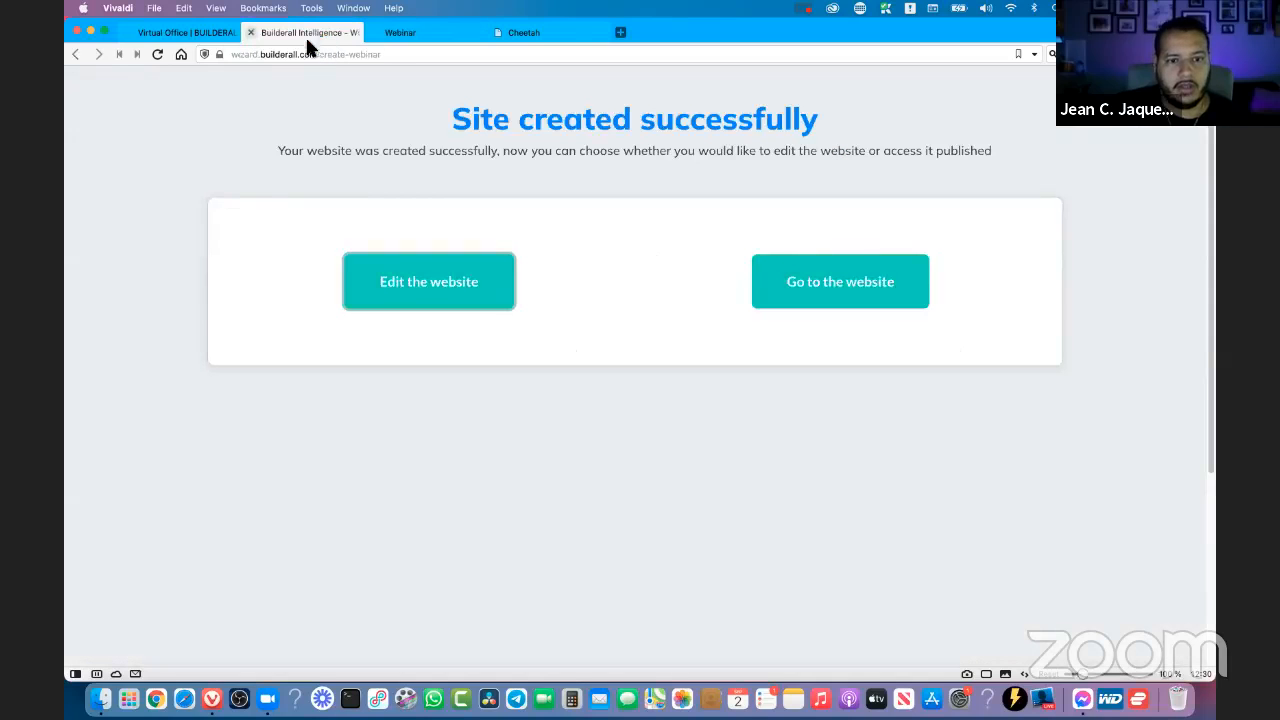
click(181, 36)
click(567, 42)
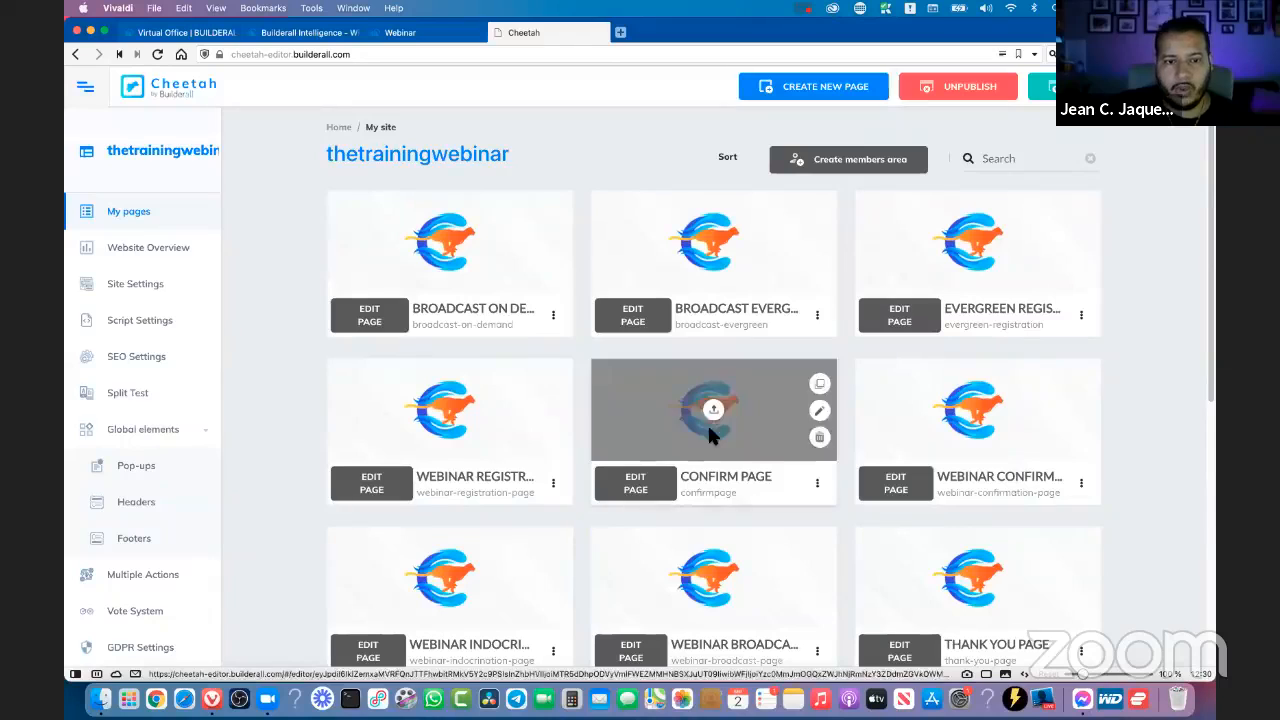
- Look over the pages of the thetrainingwebinar site and open the Webinar Broadcast page for editing
scroll(1138, 408, down, 2)
scroll(1138, 408, up, 2)
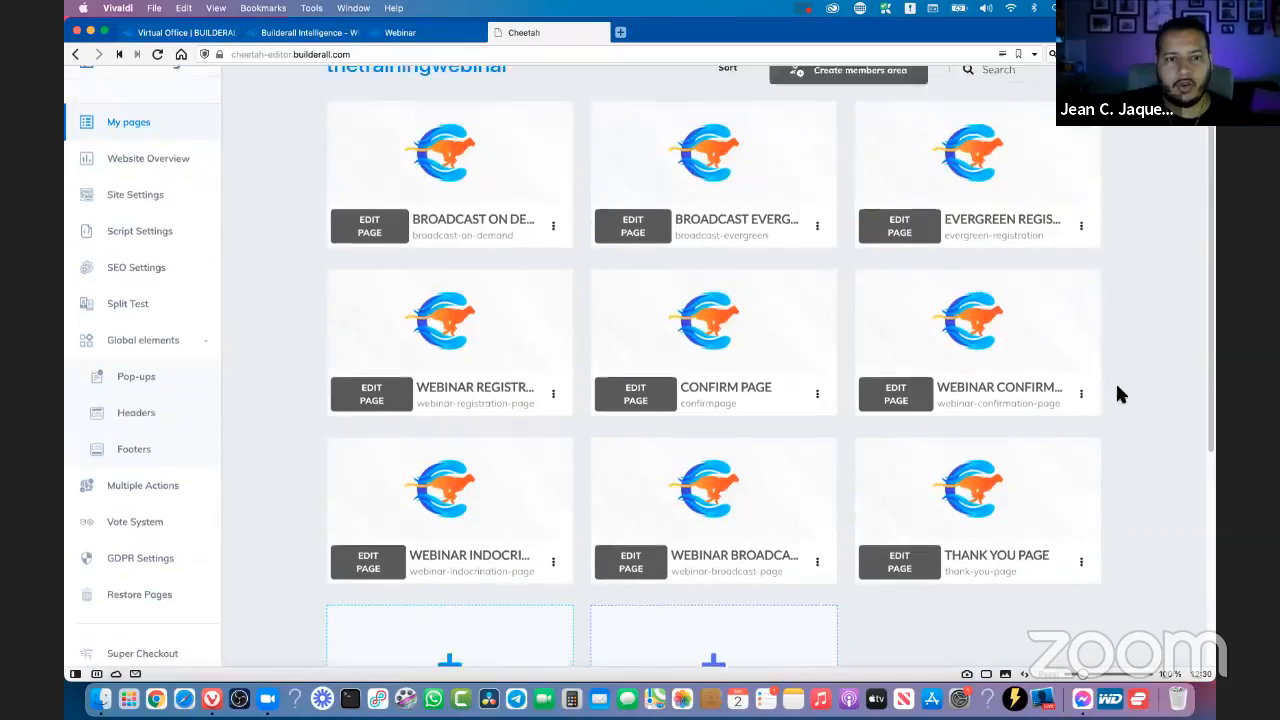
drag(523, 157, 280, 160)
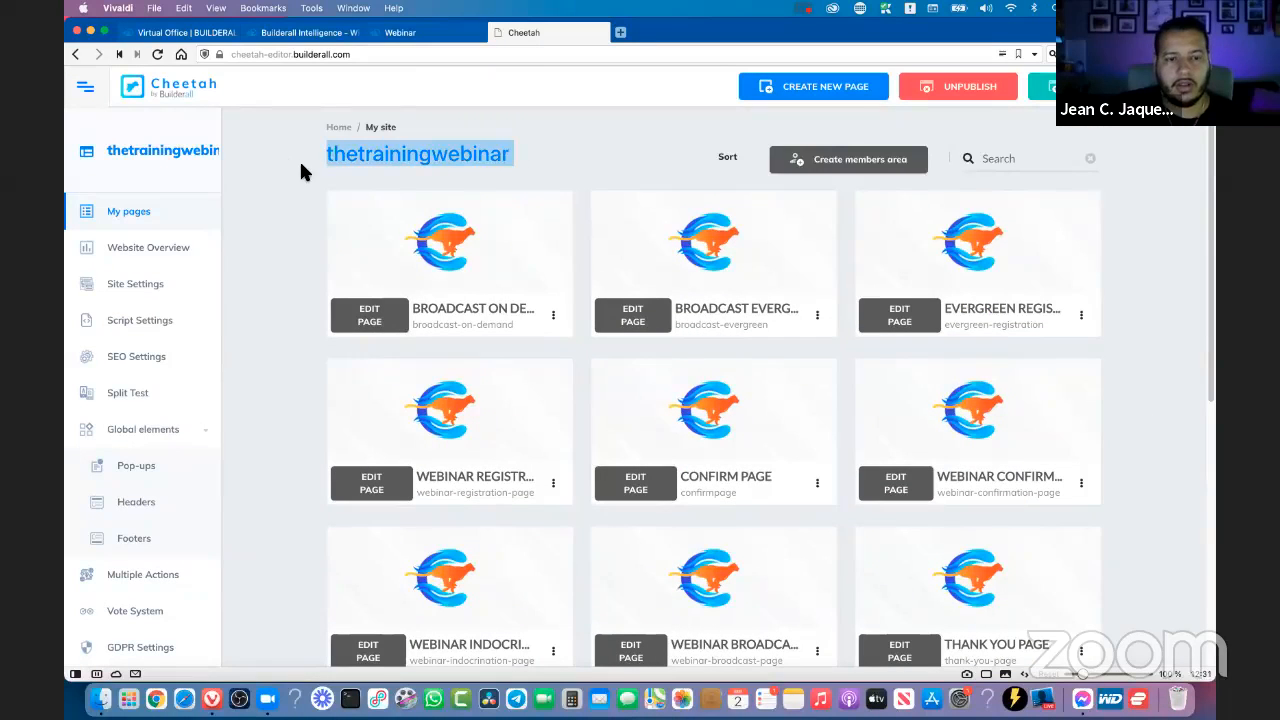
click(303, 171)
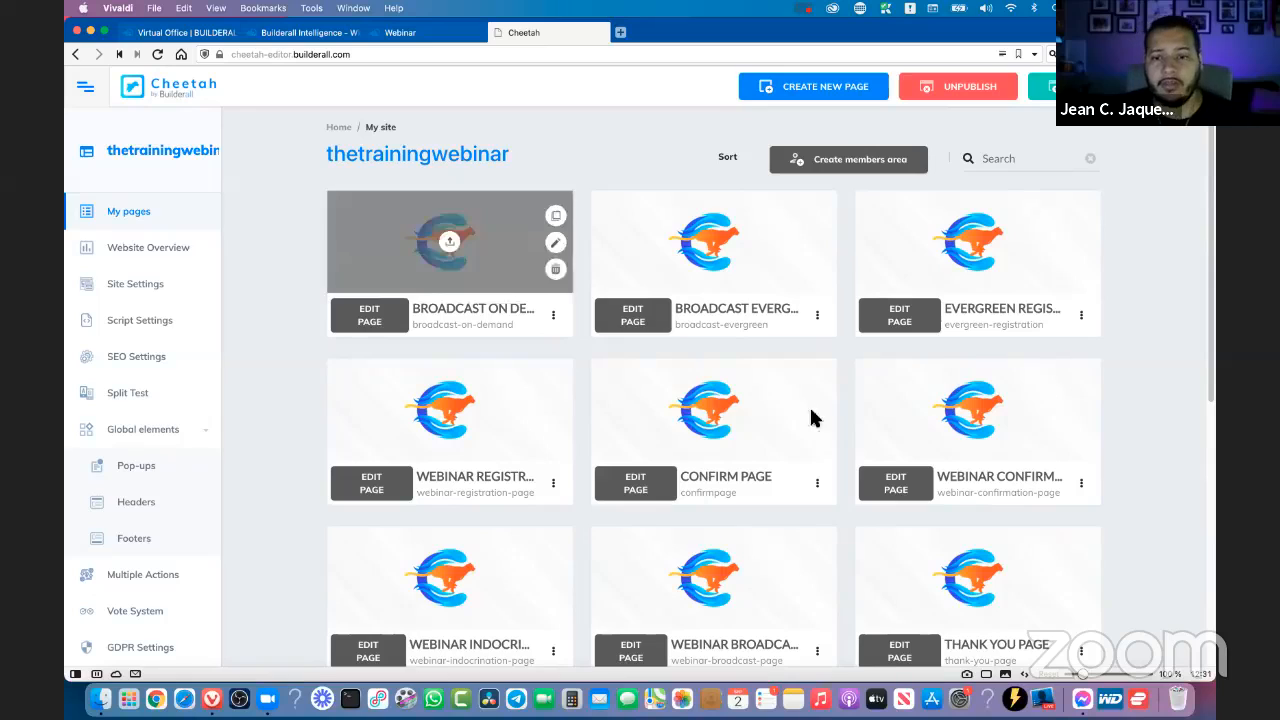
scroll(1168, 380, down, 2)
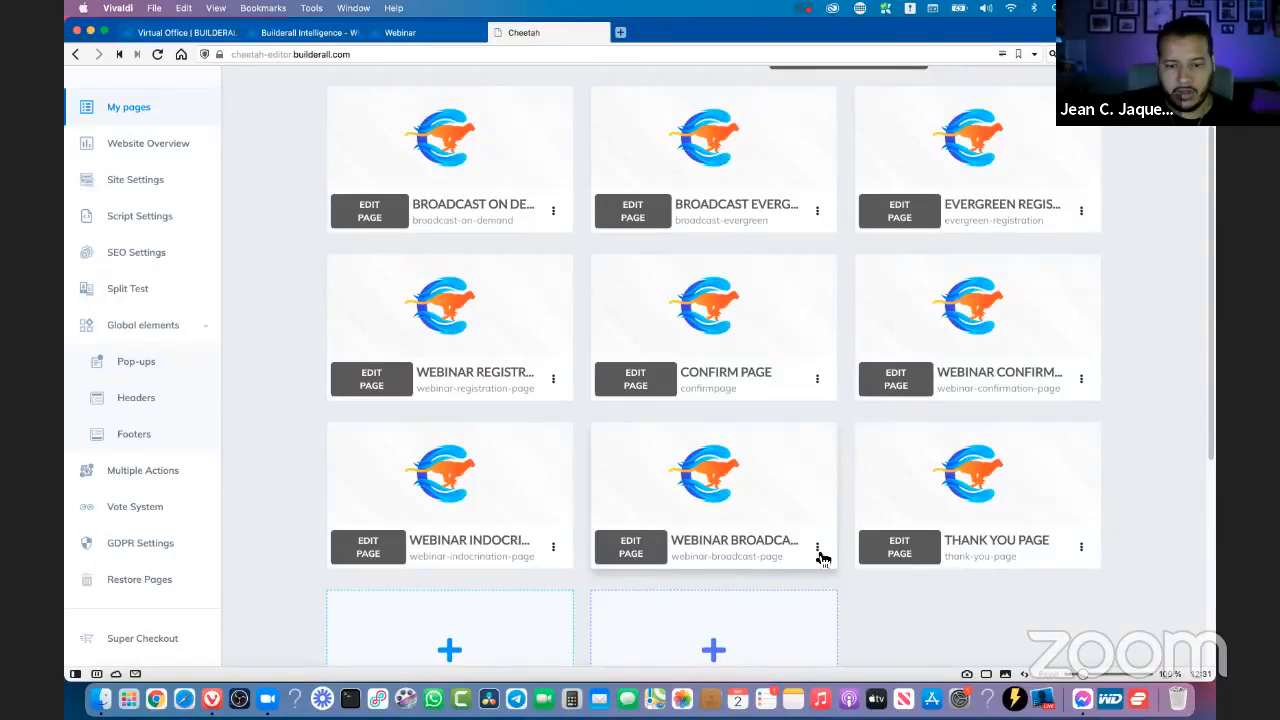
click(636, 553)
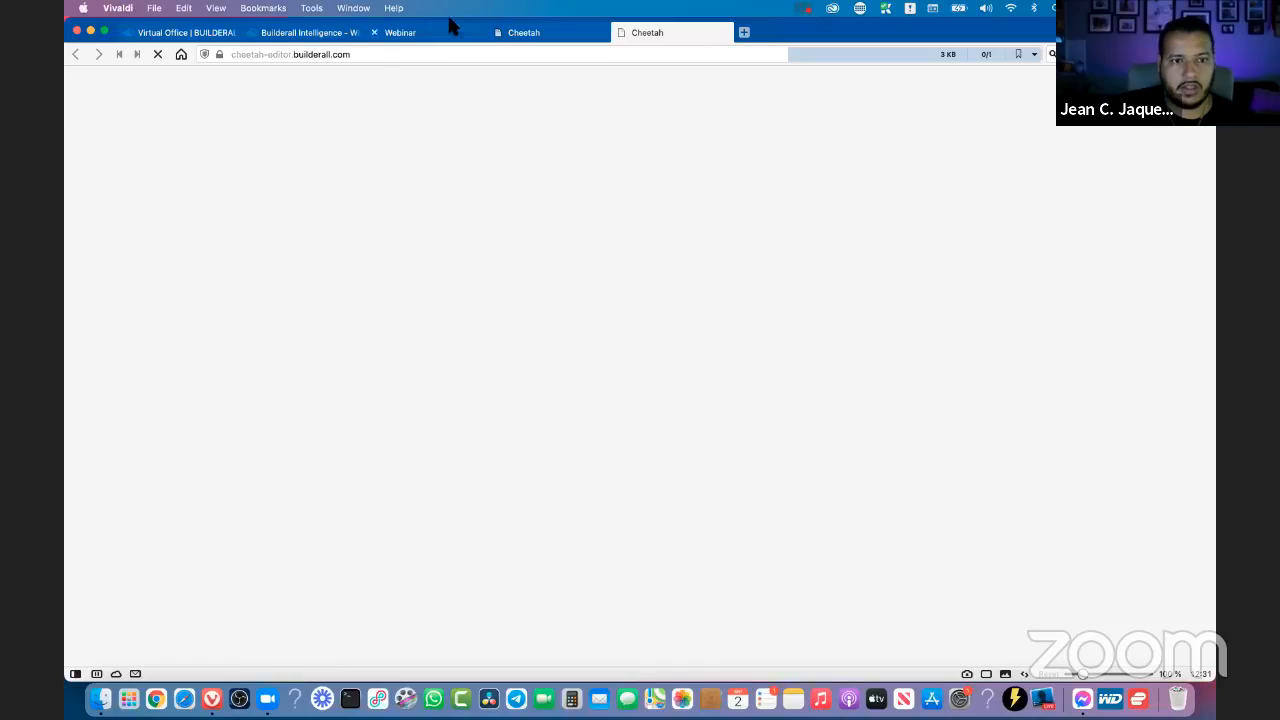
- Return to Webinar Builderall, look through the existing webinars, and briefly view The Training Webinar's general settings
click(307, 35)
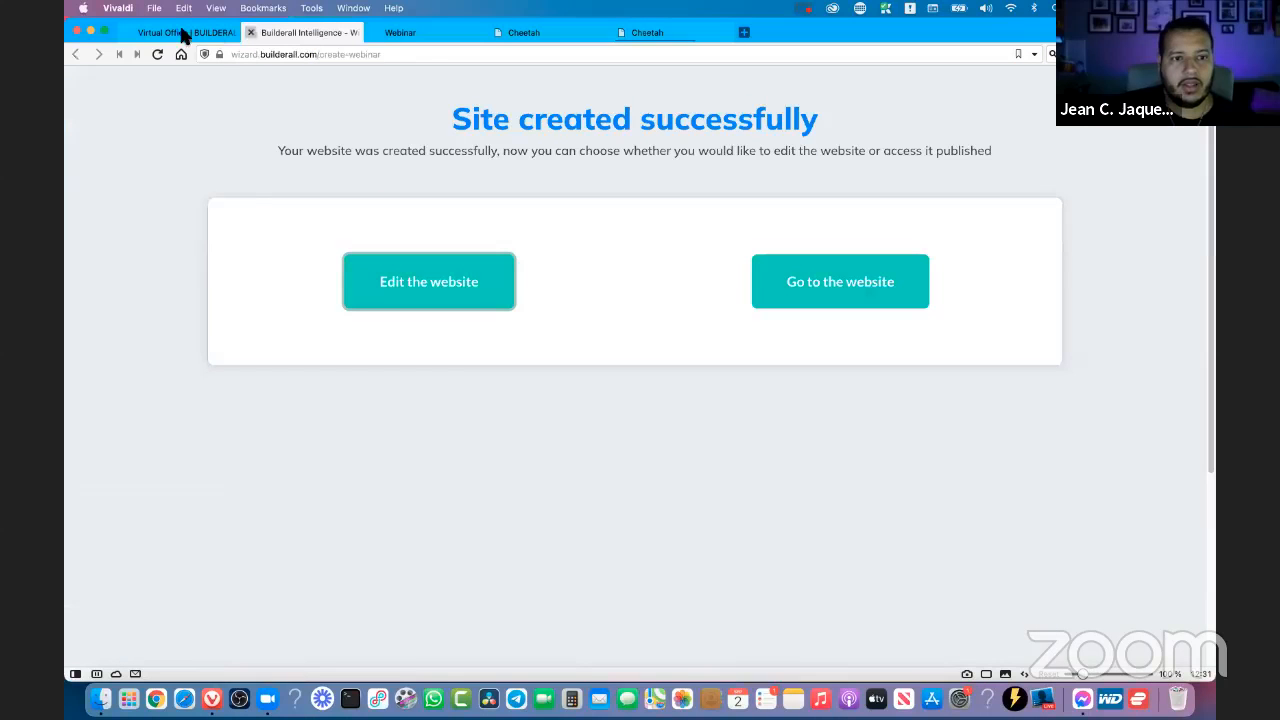
click(405, 35)
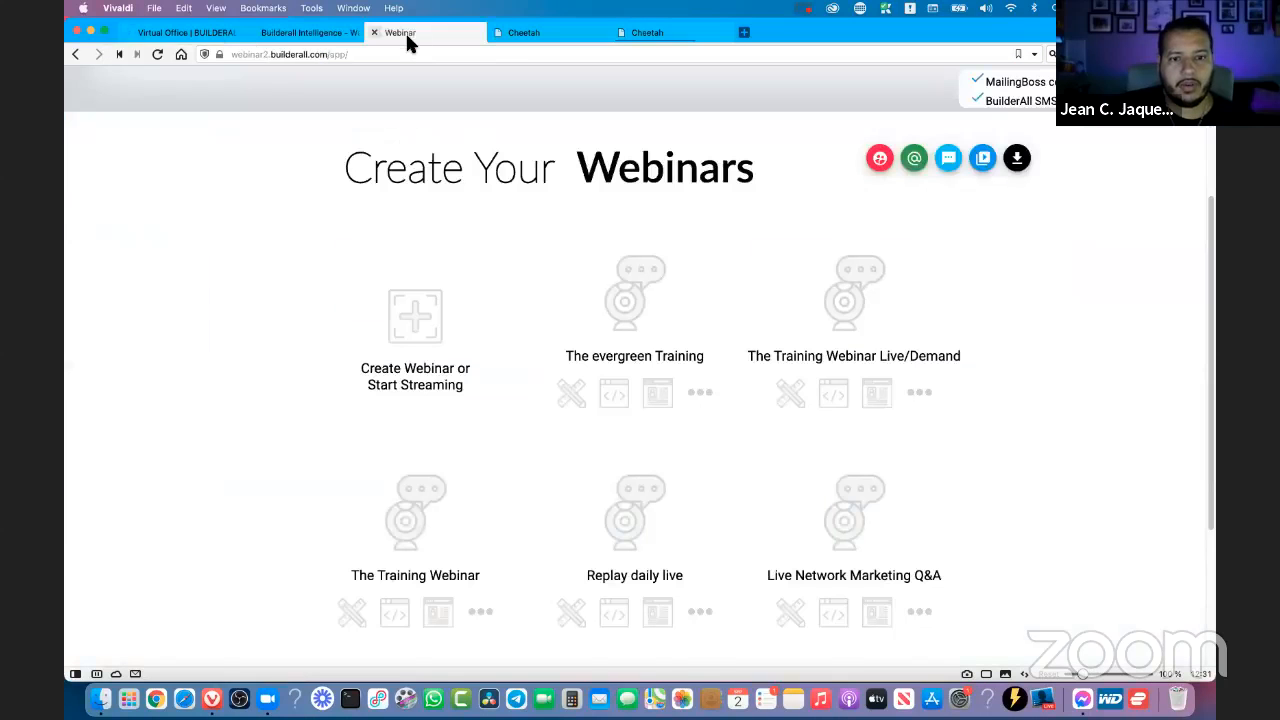
click(415, 320)
click(985, 467)
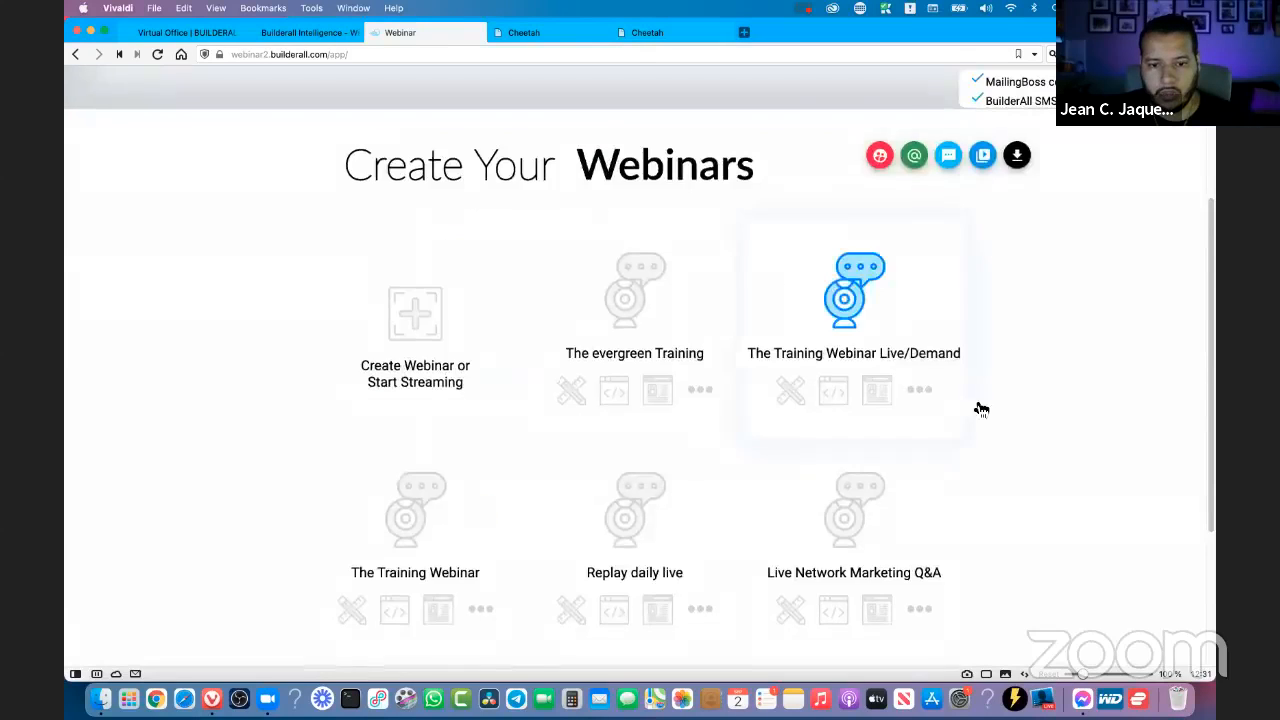
scroll(980, 409, down, 3)
scroll(1012, 374, down, 2)
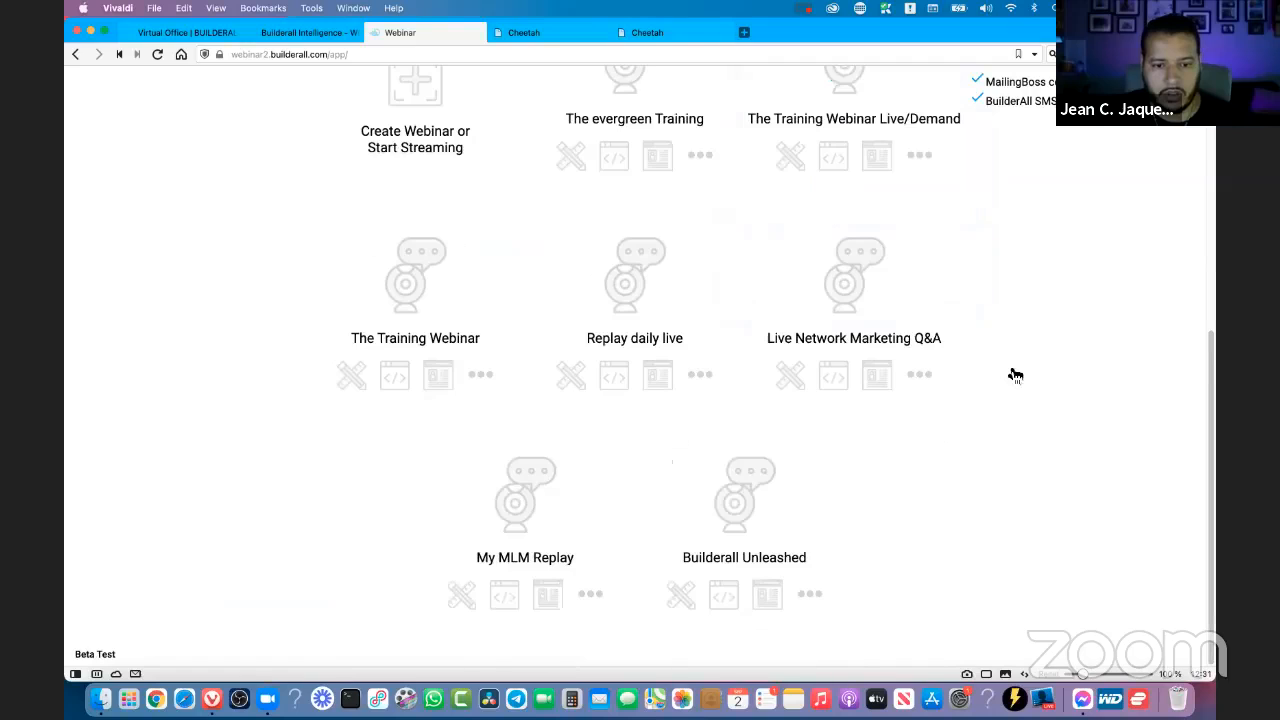
scroll(470, 383, up, 3)
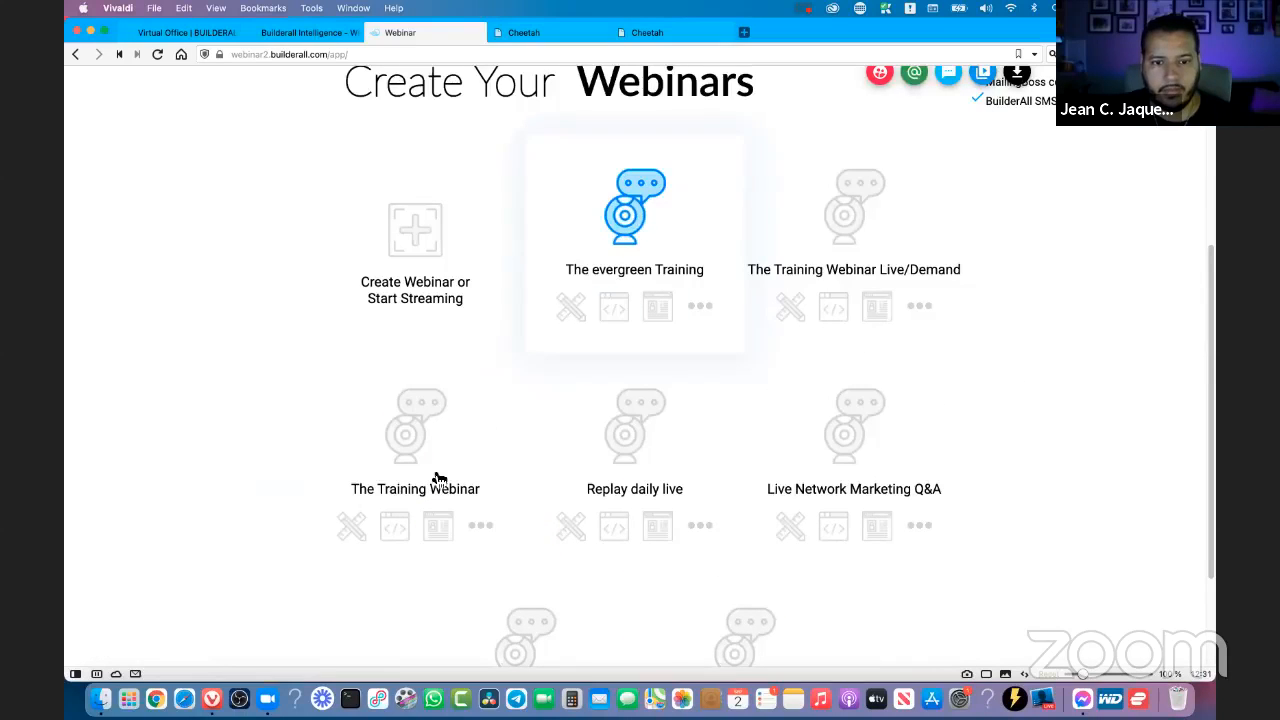
click(351, 526)
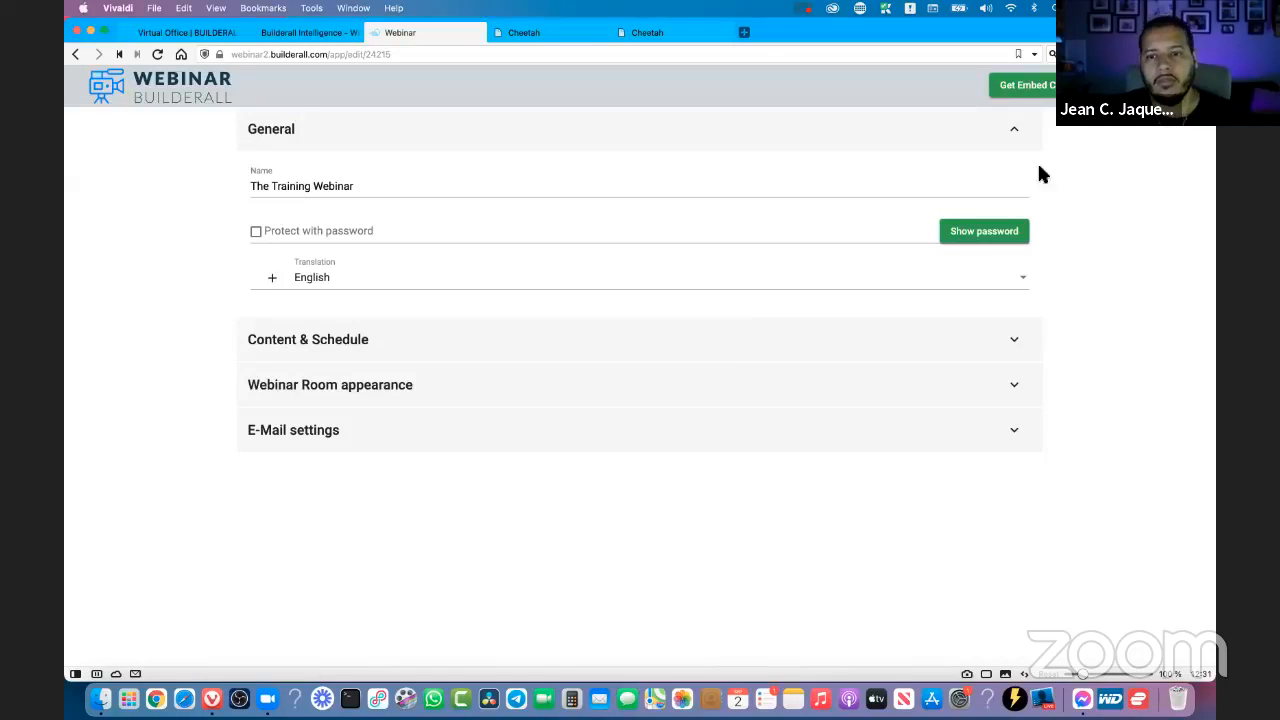
click(160, 86)
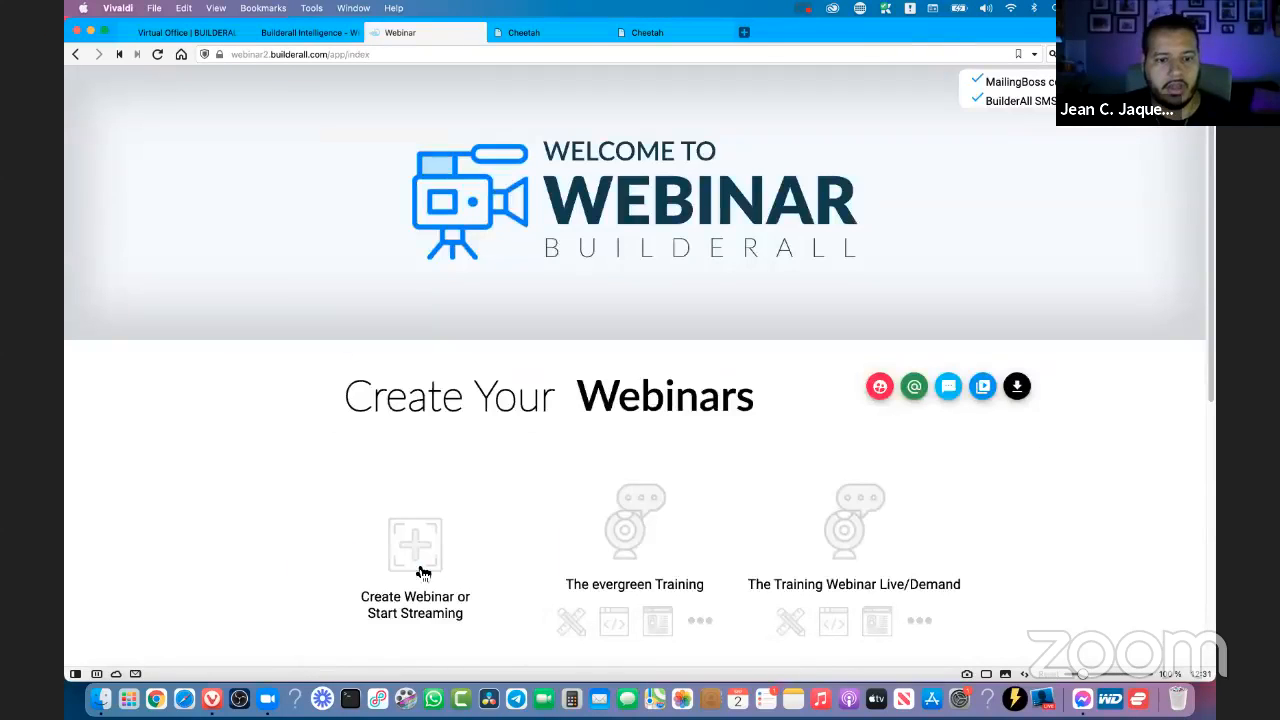
- Start a webinar of the Streaming to YouTube/Facebook OR meeting room type and choose Stream File as its type
click(406, 560)
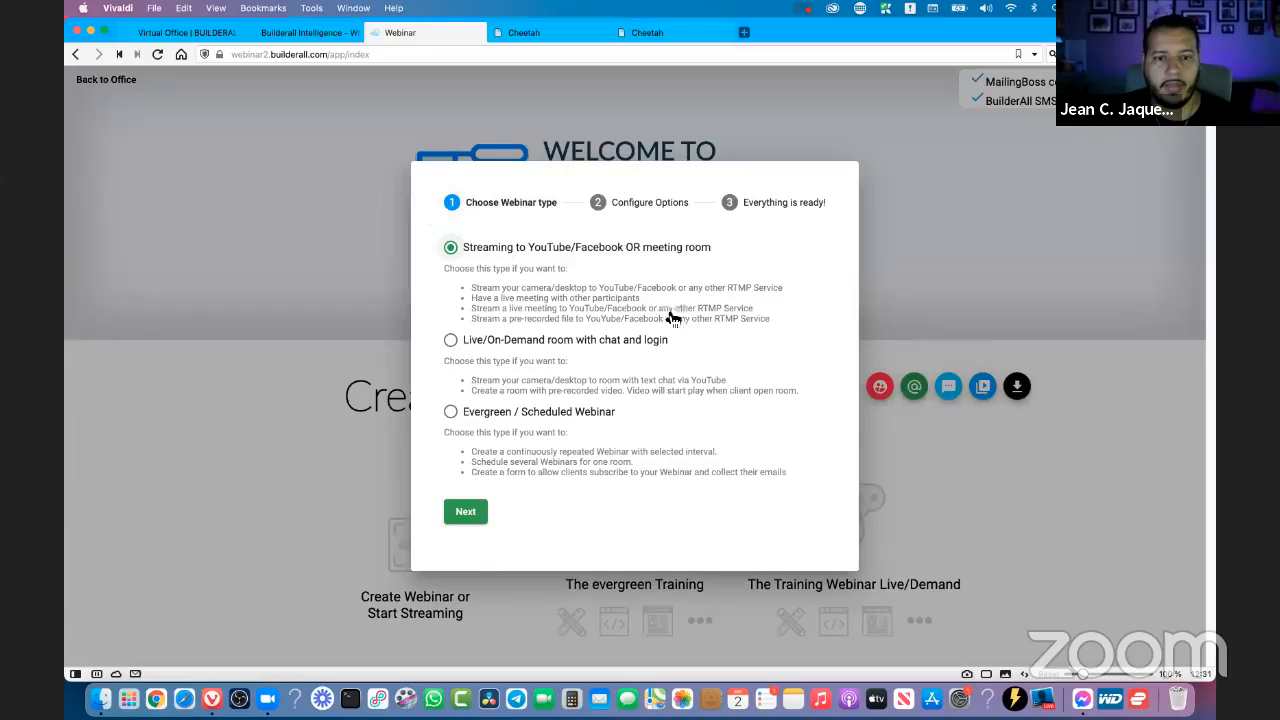
click(466, 511)
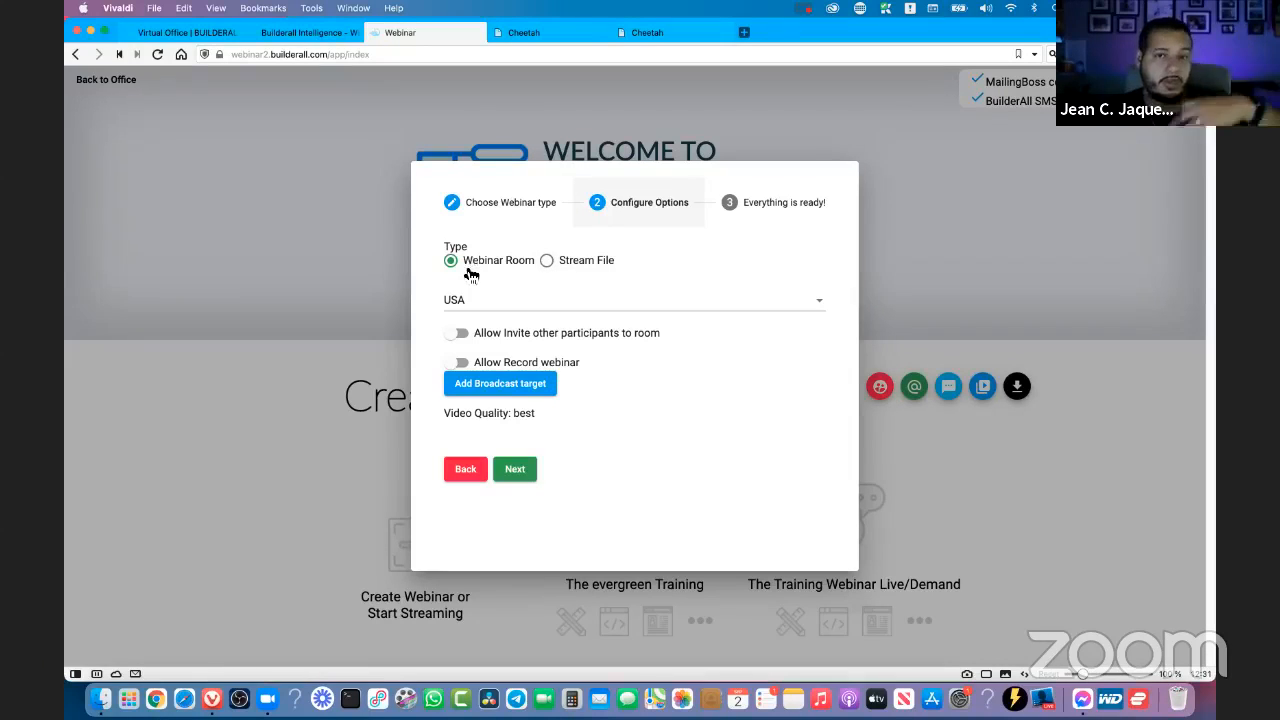
click(547, 262)
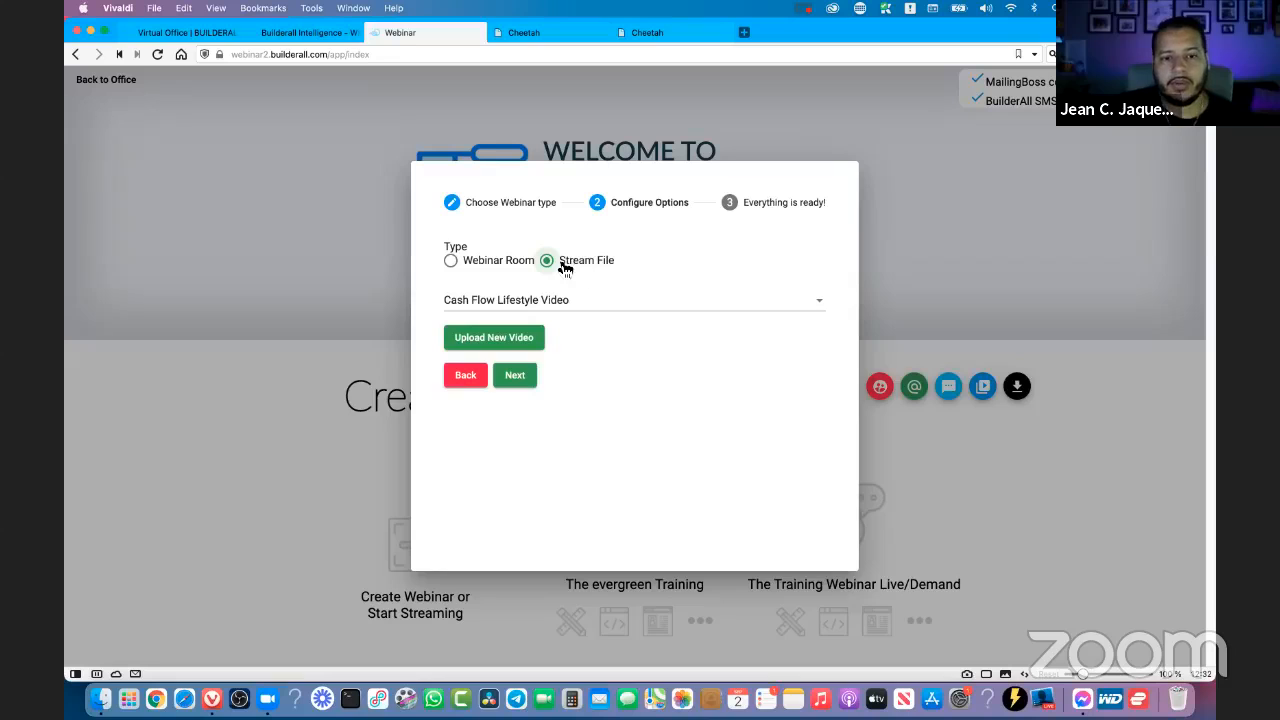
- Start a new video upload named "The name", try the YouTube/Facebook streaming option, and dismiss the upload form
click(496, 338)
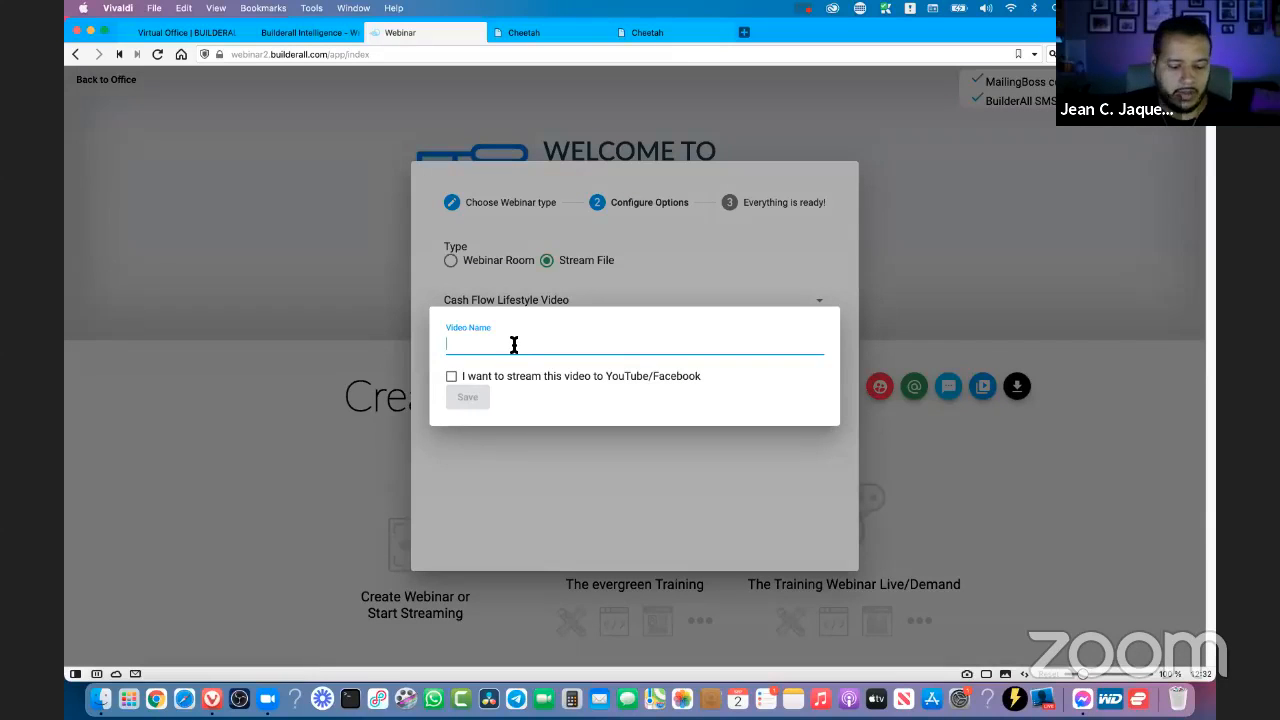
text(The name)
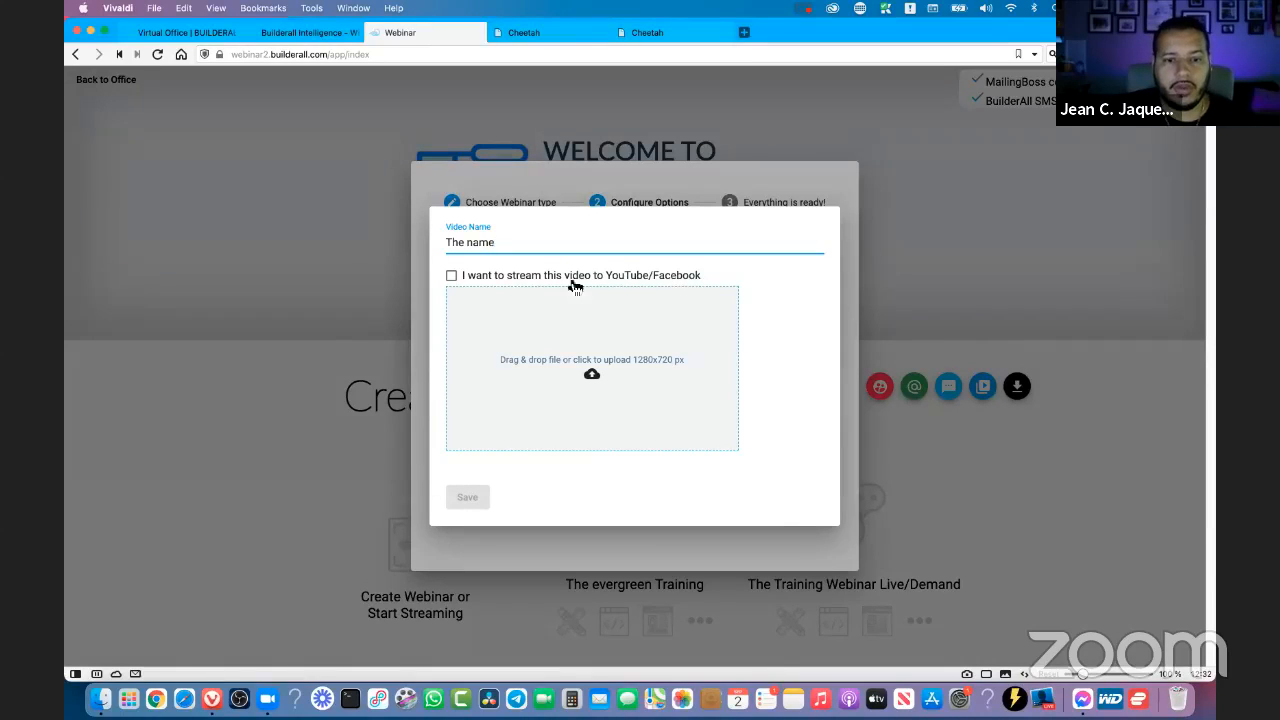
click(451, 277)
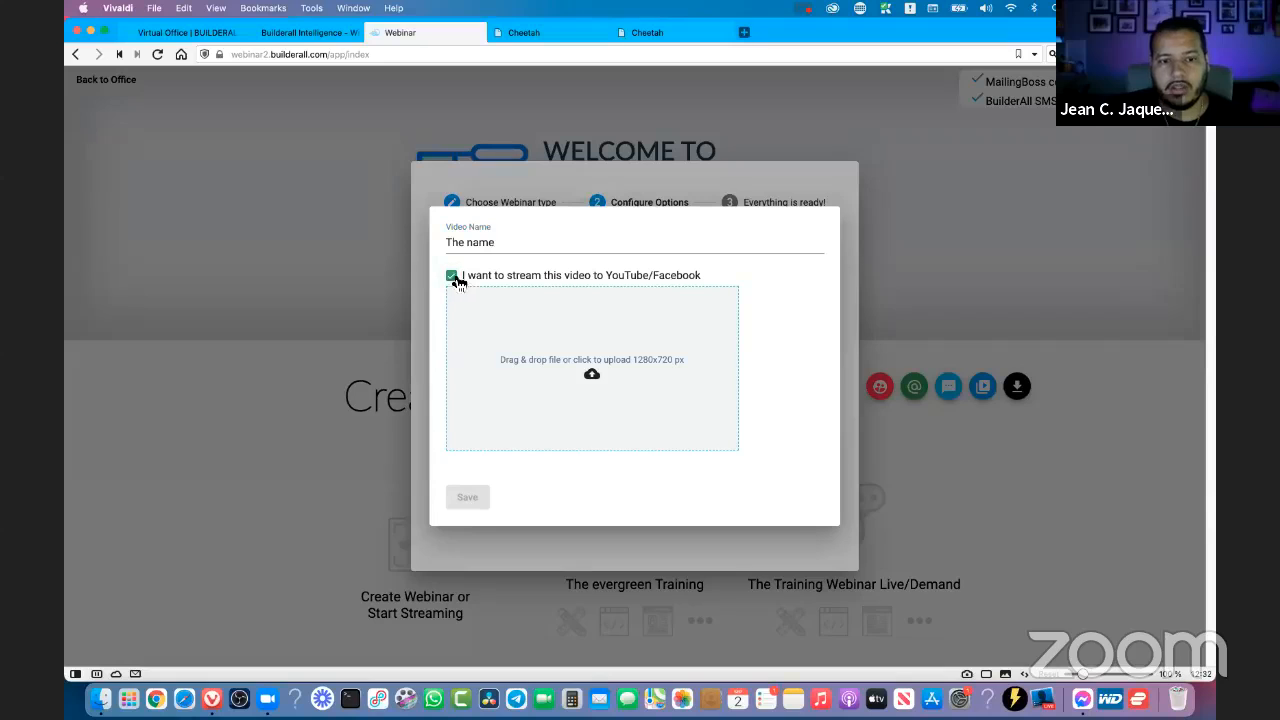
click(451, 277)
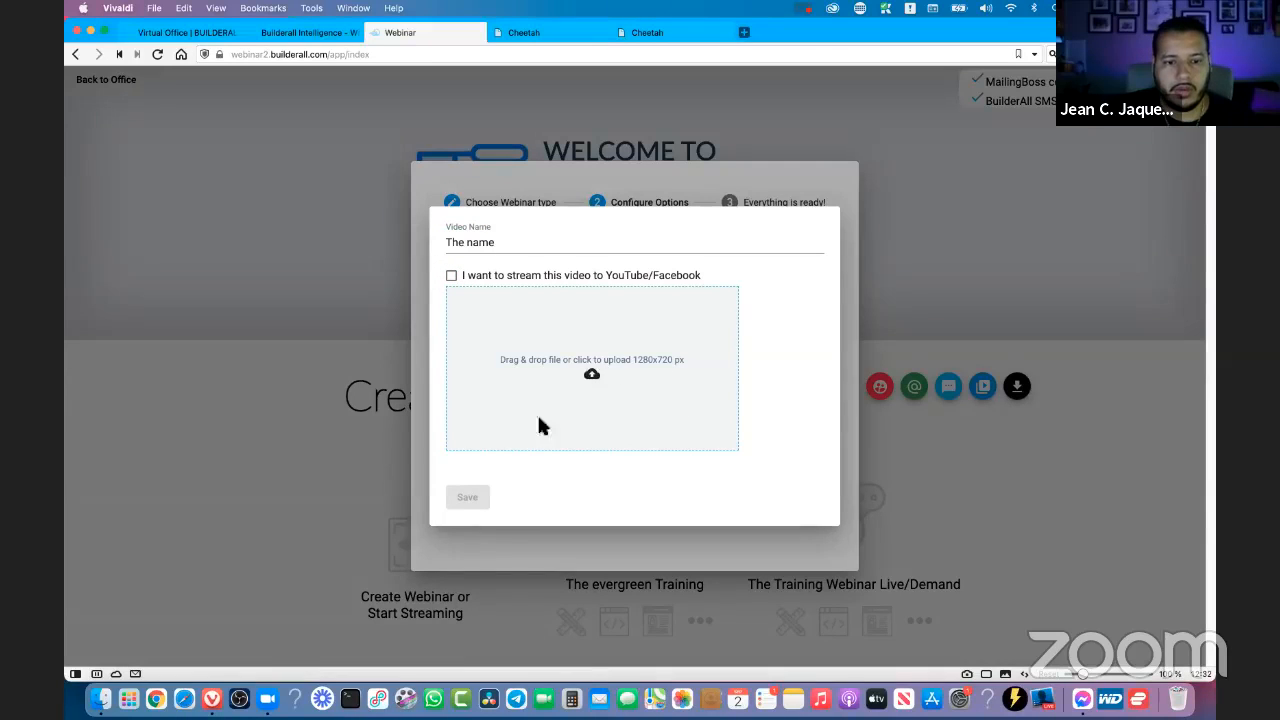
click(671, 200)
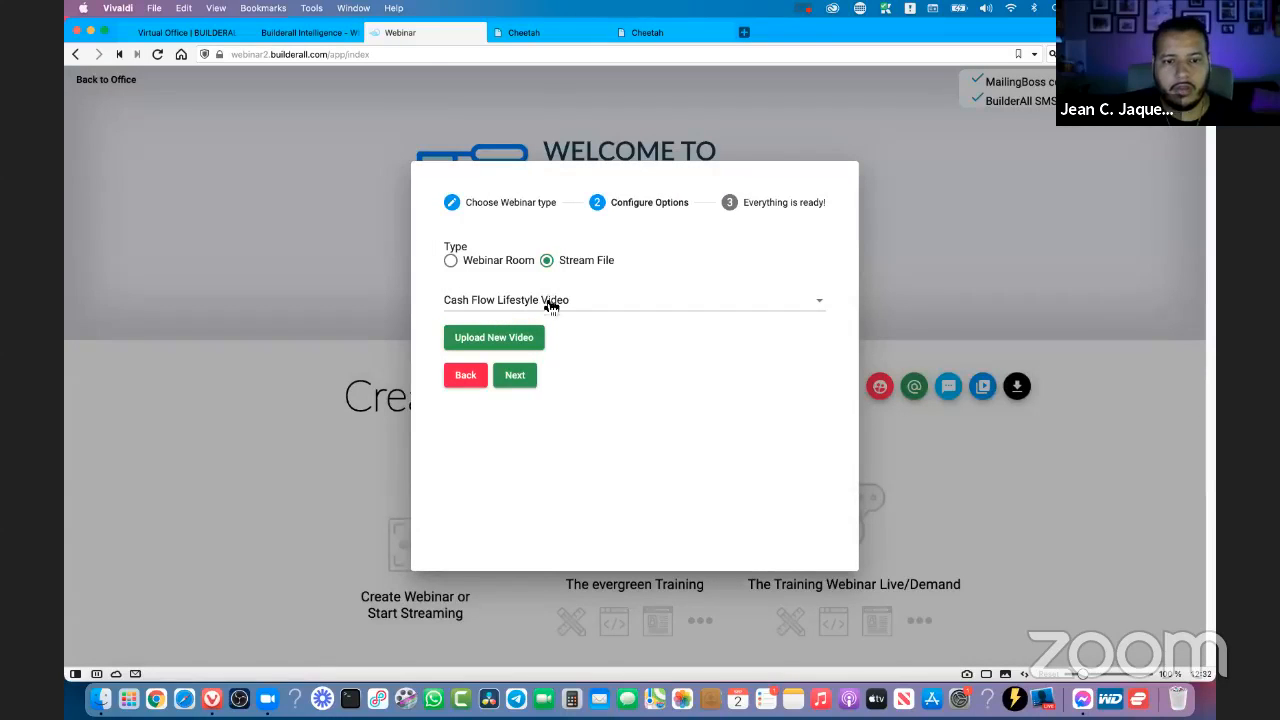
- Advance the setup to its final stage with Cash Flow Lifestyle Video as the stream file, and close the dialog
click(524, 386)
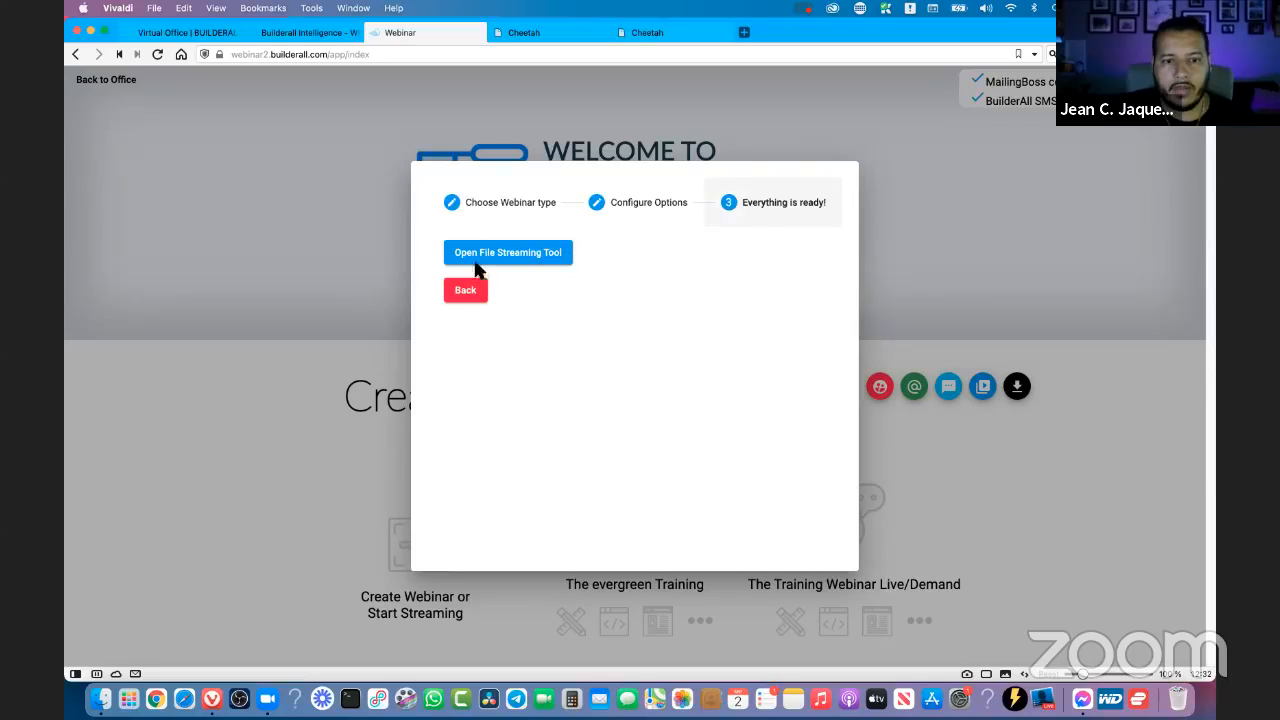
click(942, 297)
- Open The Training Webinar's settings and expand the Content & Schedule section
scroll(640, 410, down, 3)
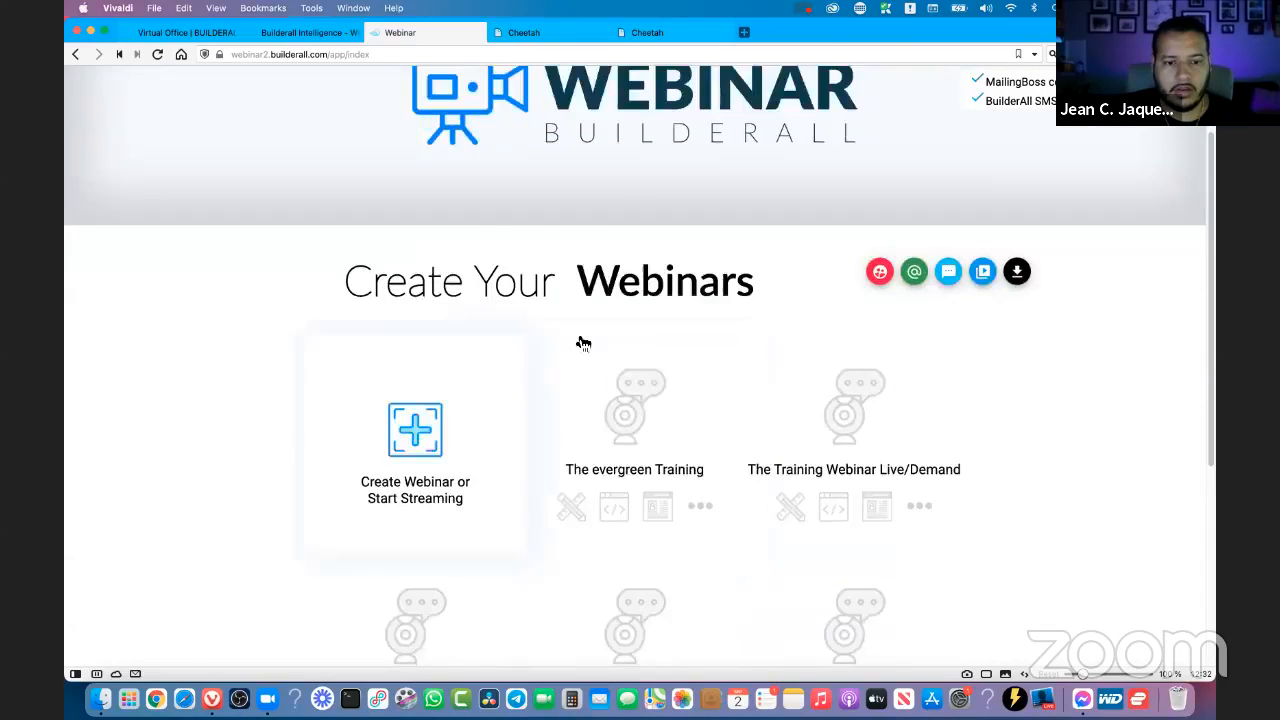
scroll(583, 343, down, 3)
click(352, 535)
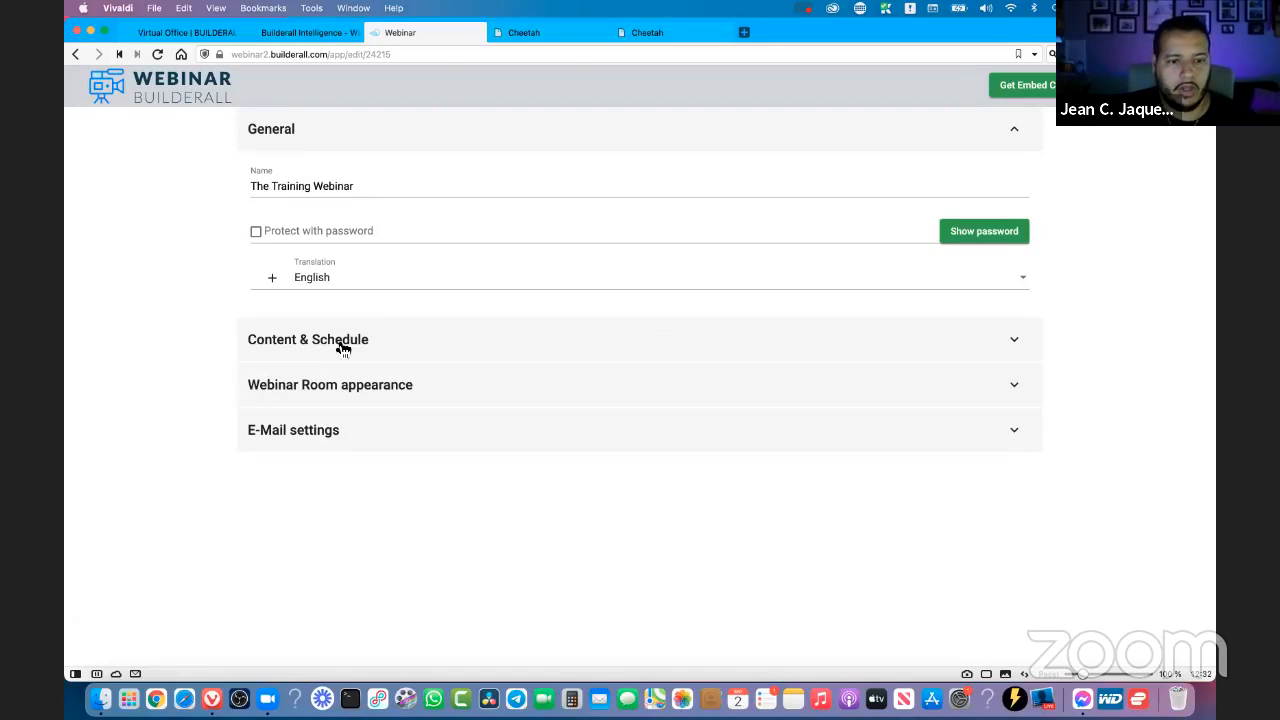
click(343, 347)
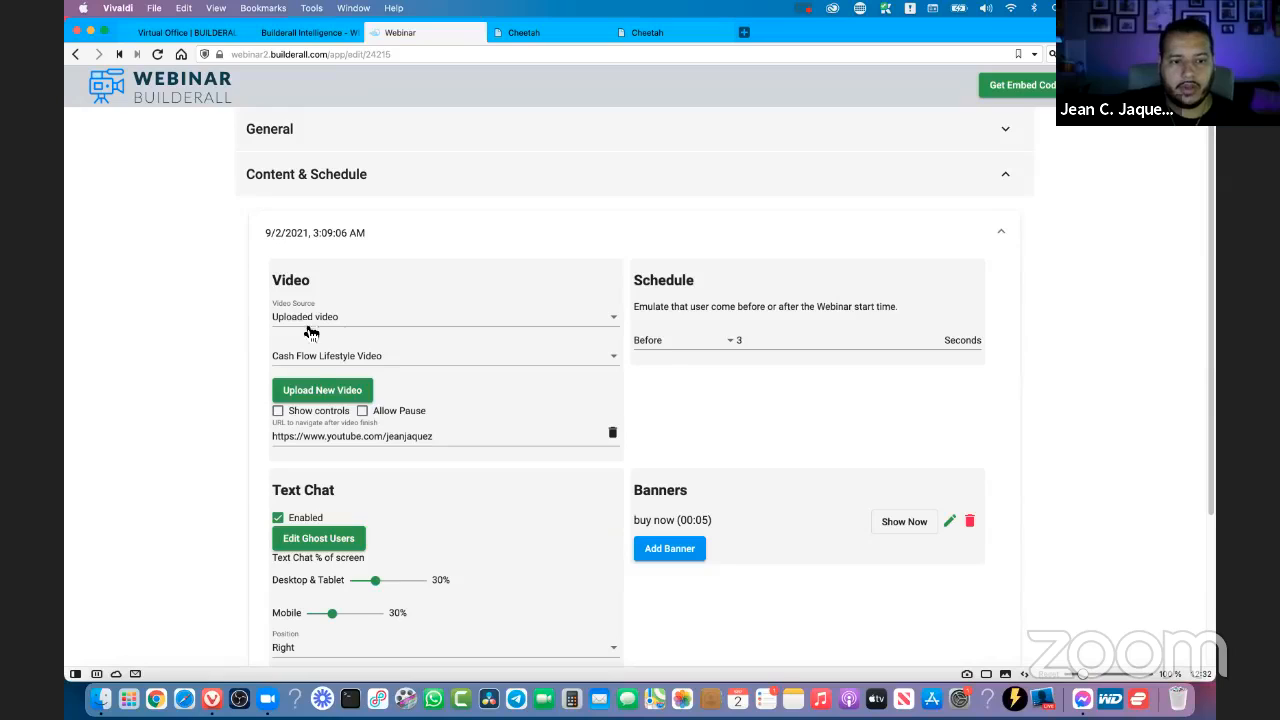
- Try the Show controls and Allow Pause options for the uploaded webinar video, and switch both off
click(279, 412)
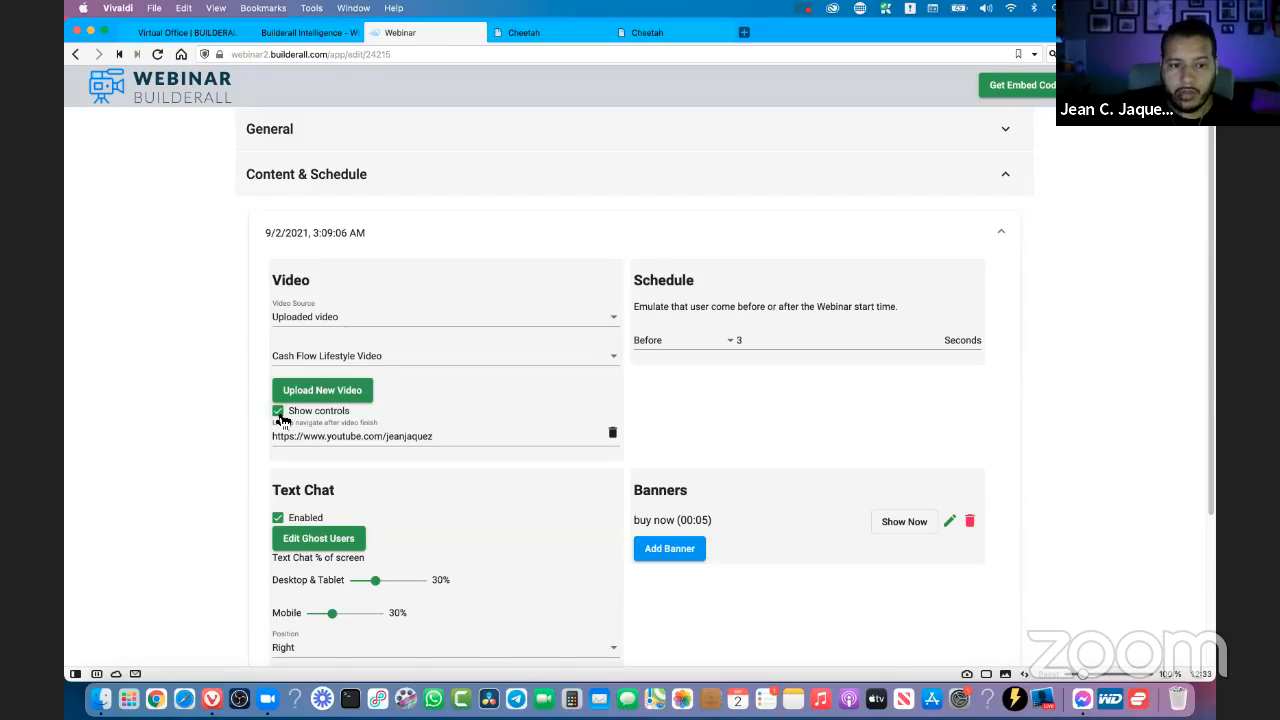
click(278, 412)
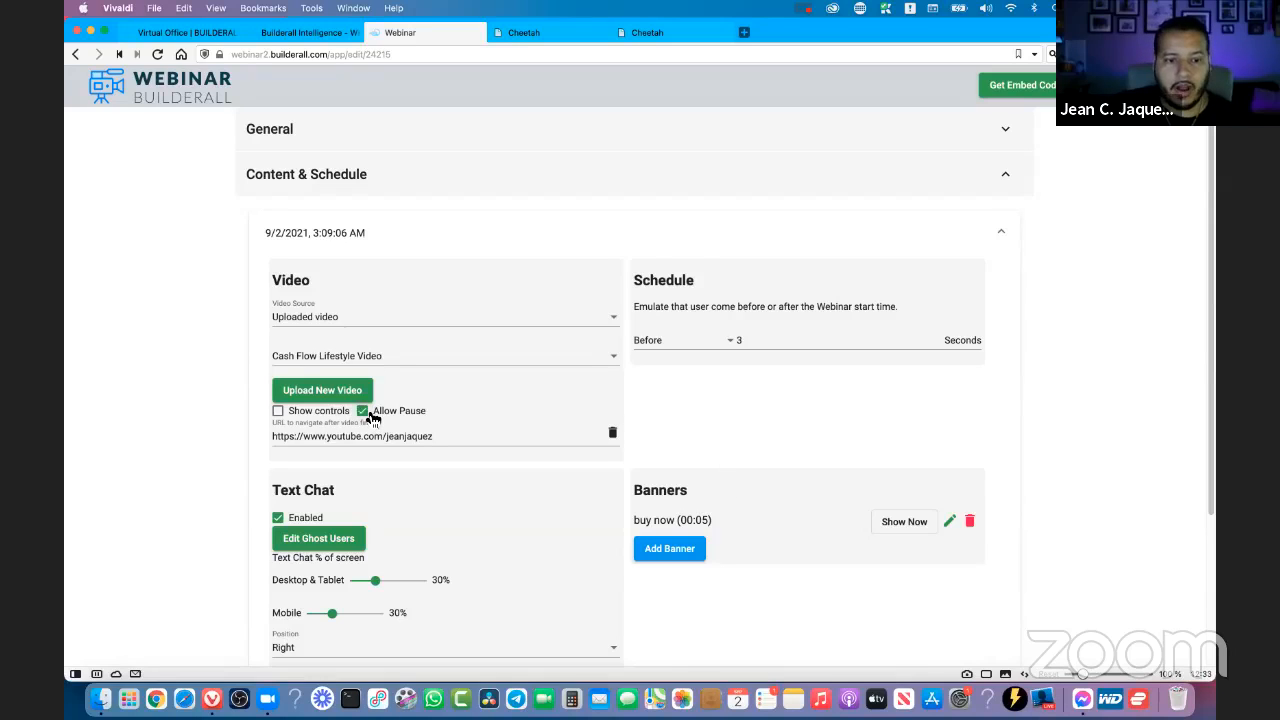
click(279, 413)
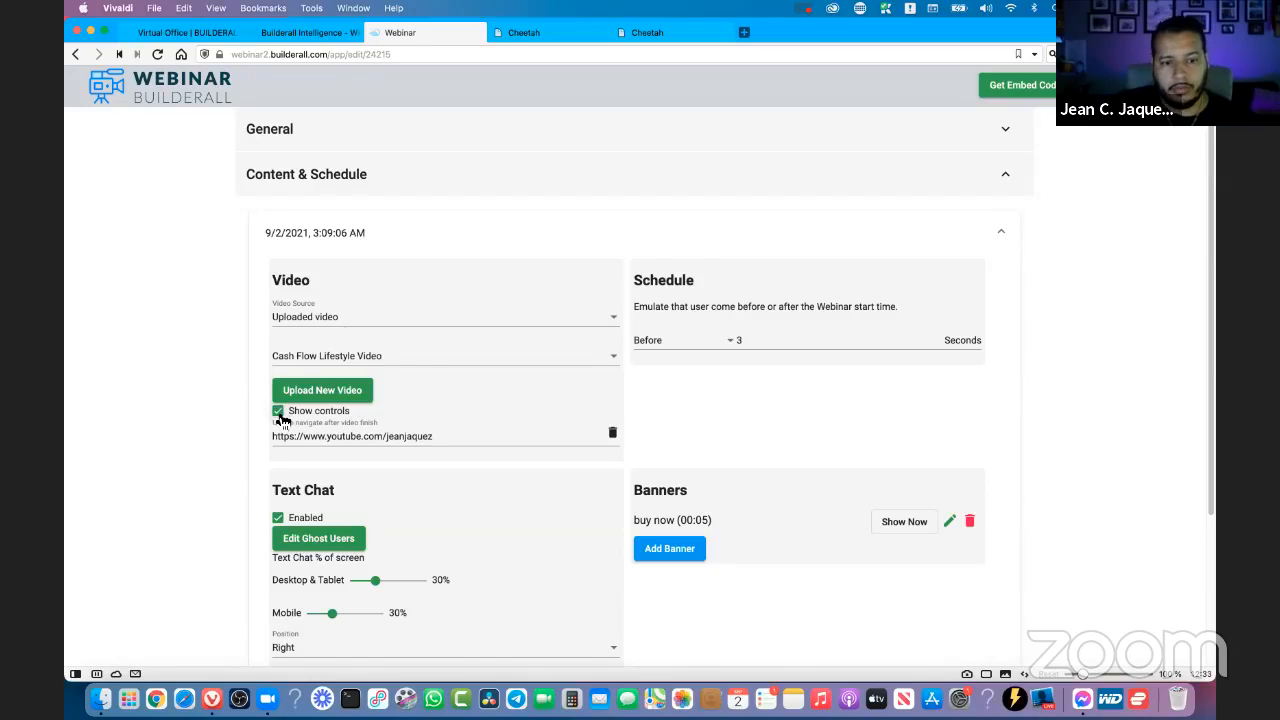
click(280, 414)
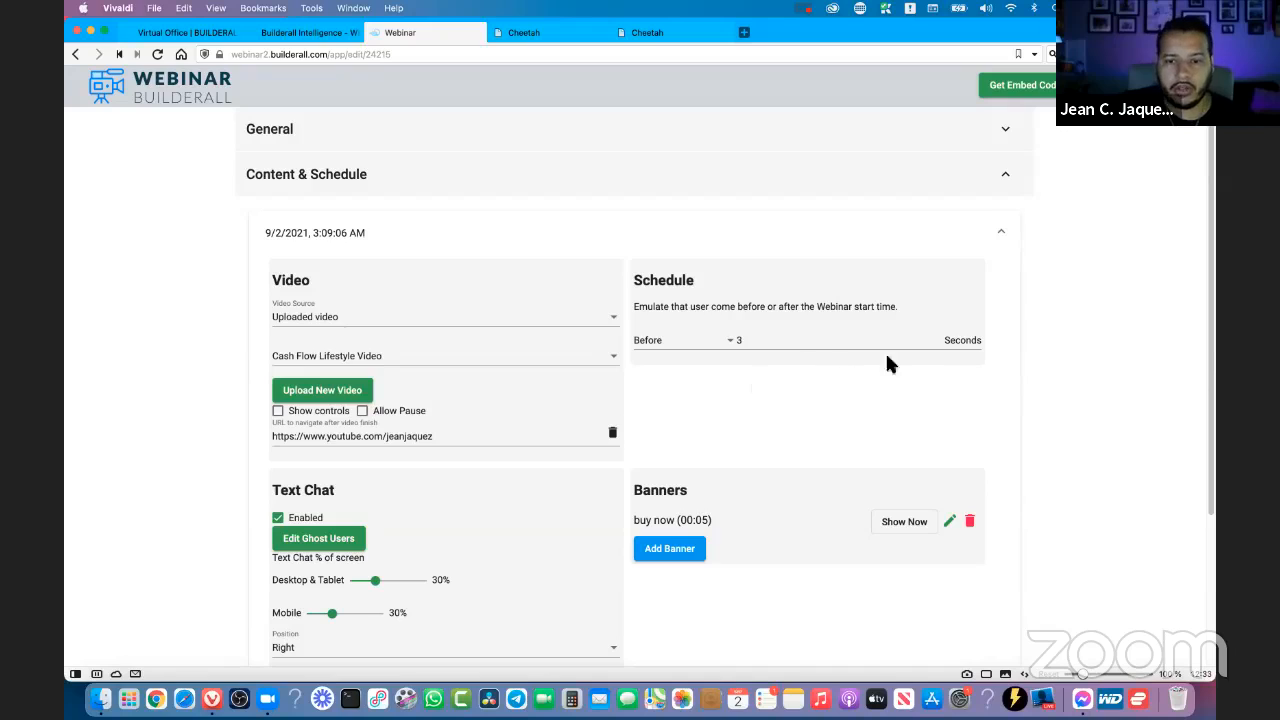
- Set the schedule to emulate users arriving 5 seconds before the webinar start time
click(939, 337)
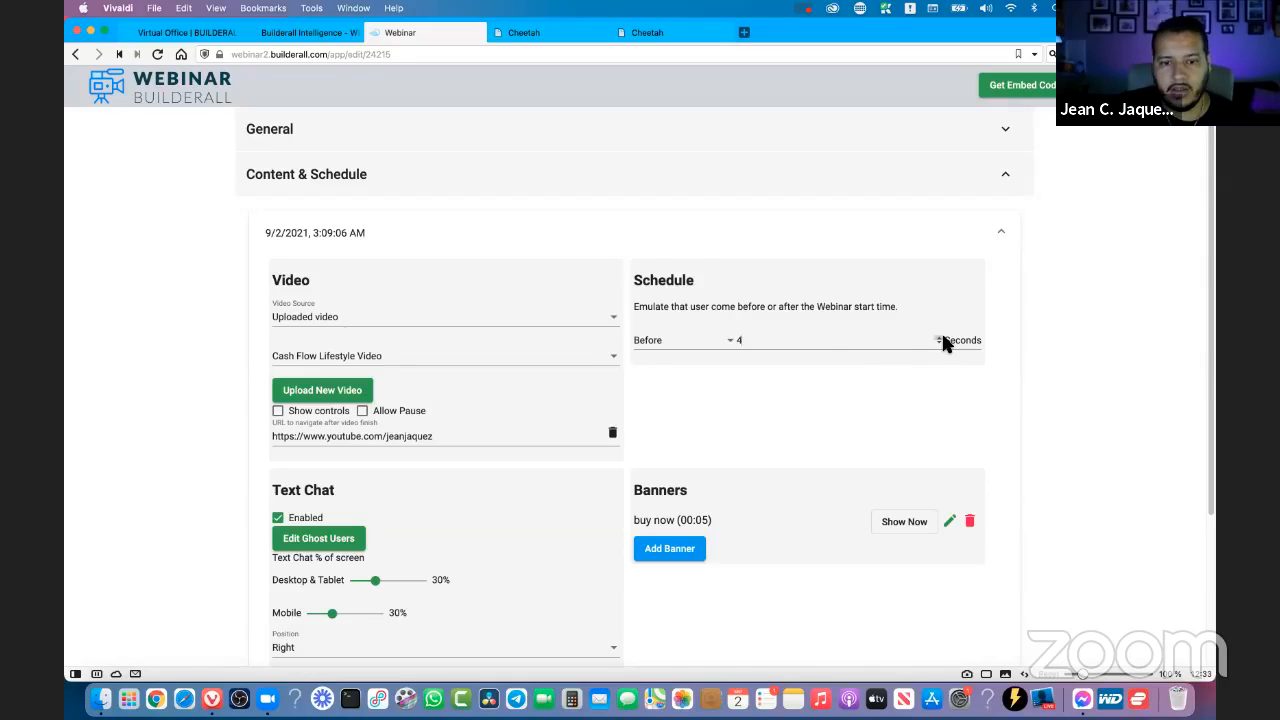
click(939, 337)
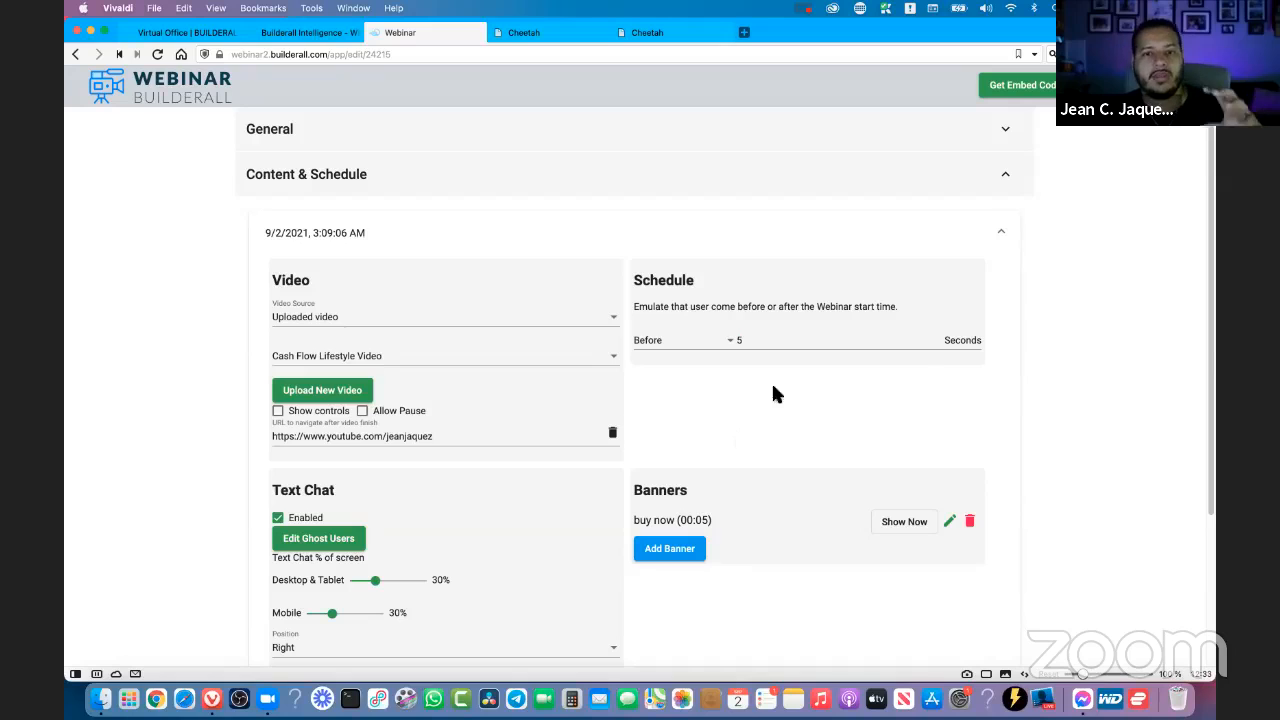
- Switch to the Webinar Broadcast page in the Cheetah editor and examine its embedded webinar area
click(565, 36)
click(656, 38)
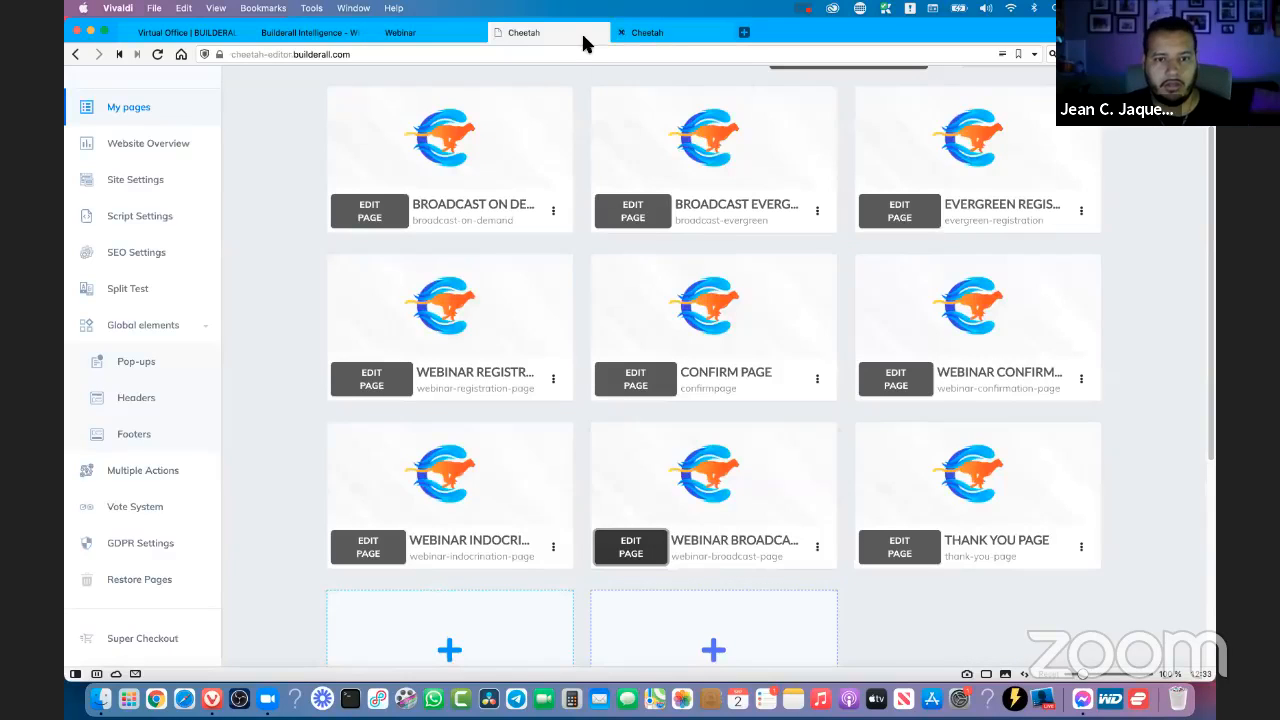
drag(555, 38, 569, 35)
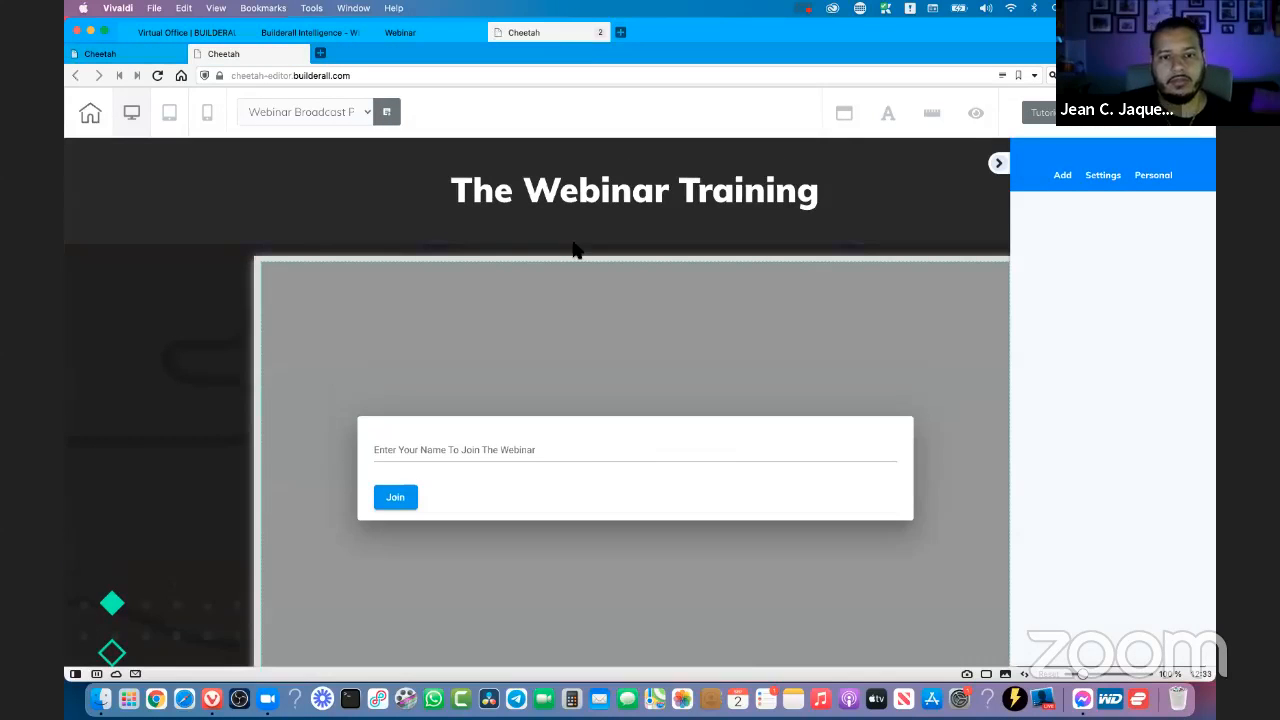
scroll(571, 249, down, 3)
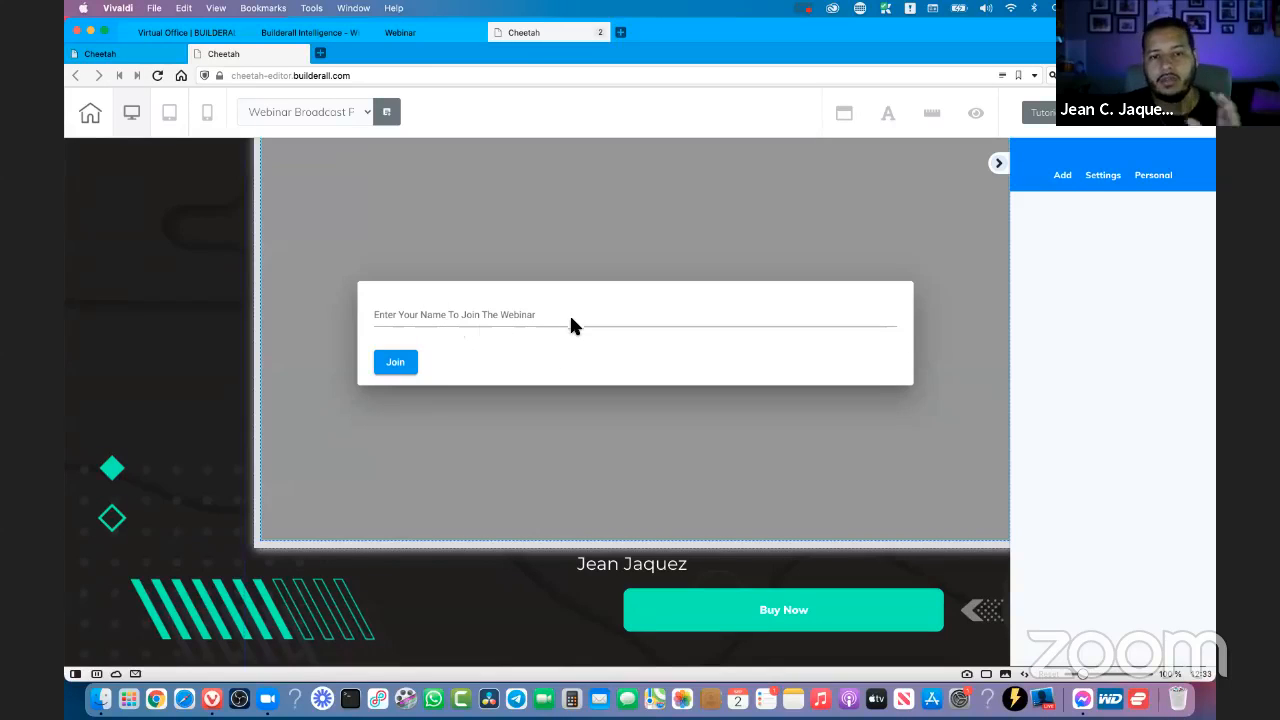
- Return to The Training Webinar's settings, expand the additional chat options, and examine the Text Chat section
click(445, 35)
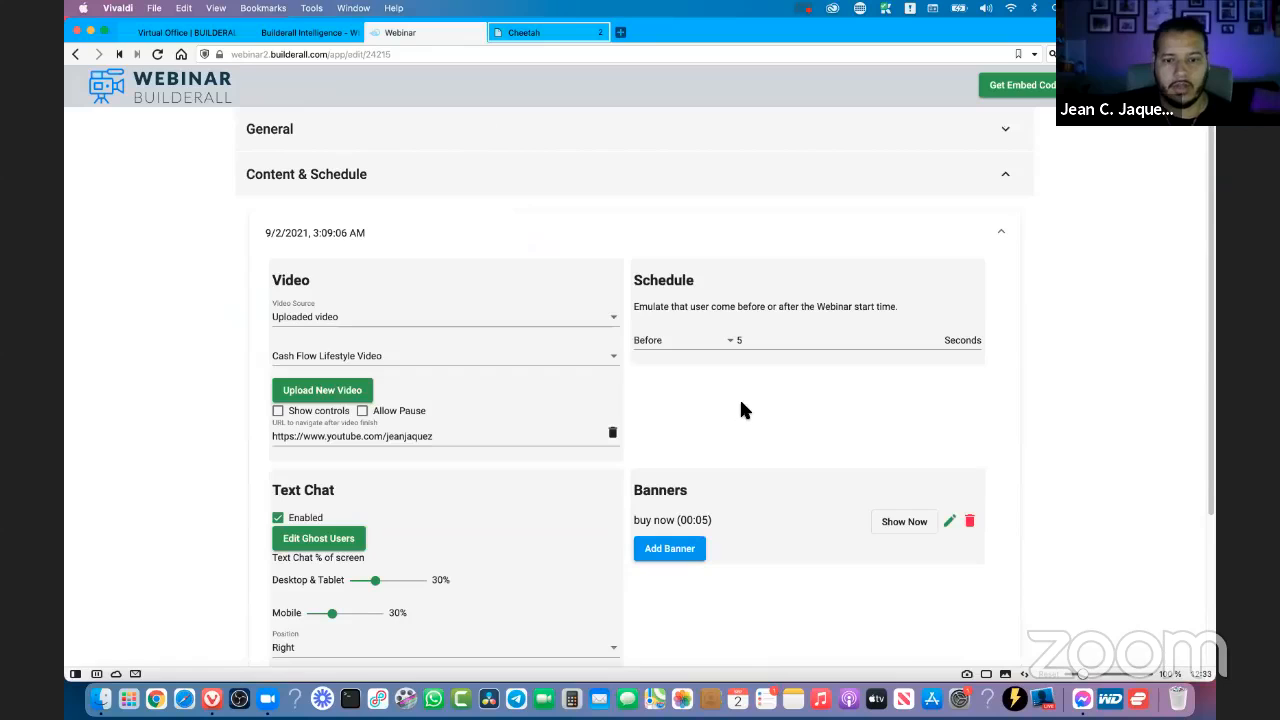
scroll(740, 410, down, 5)
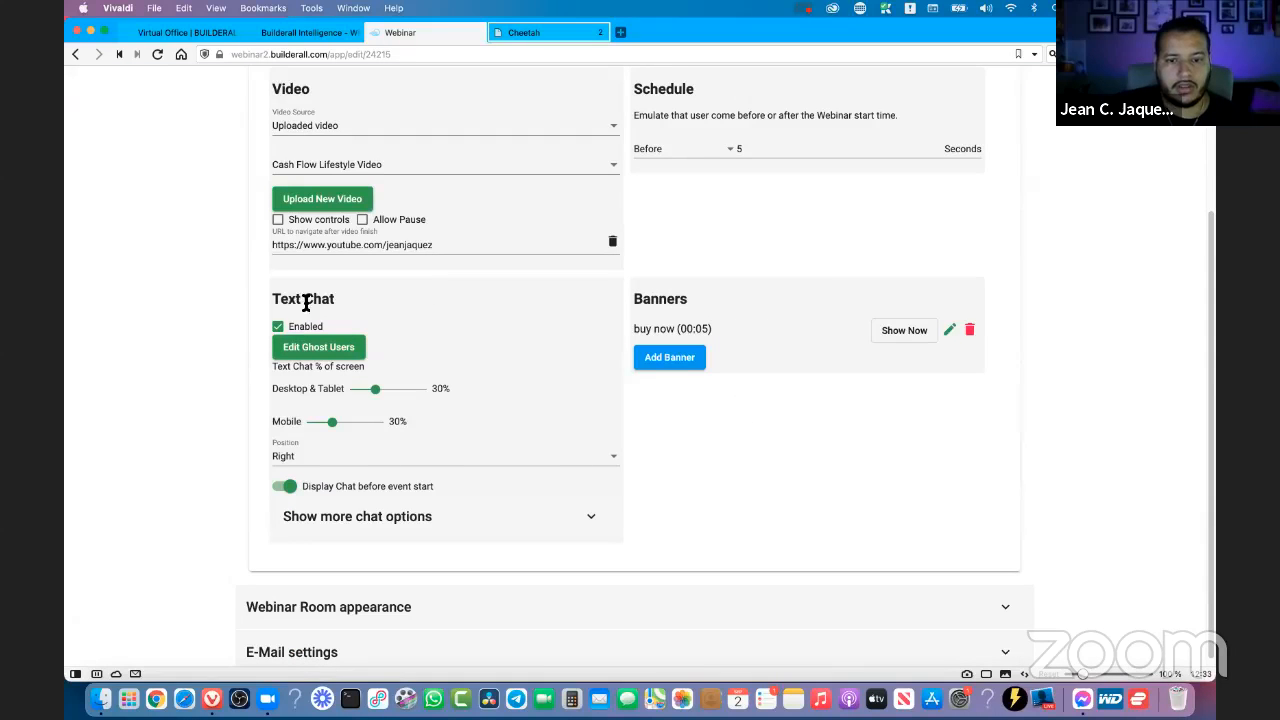
click(591, 526)
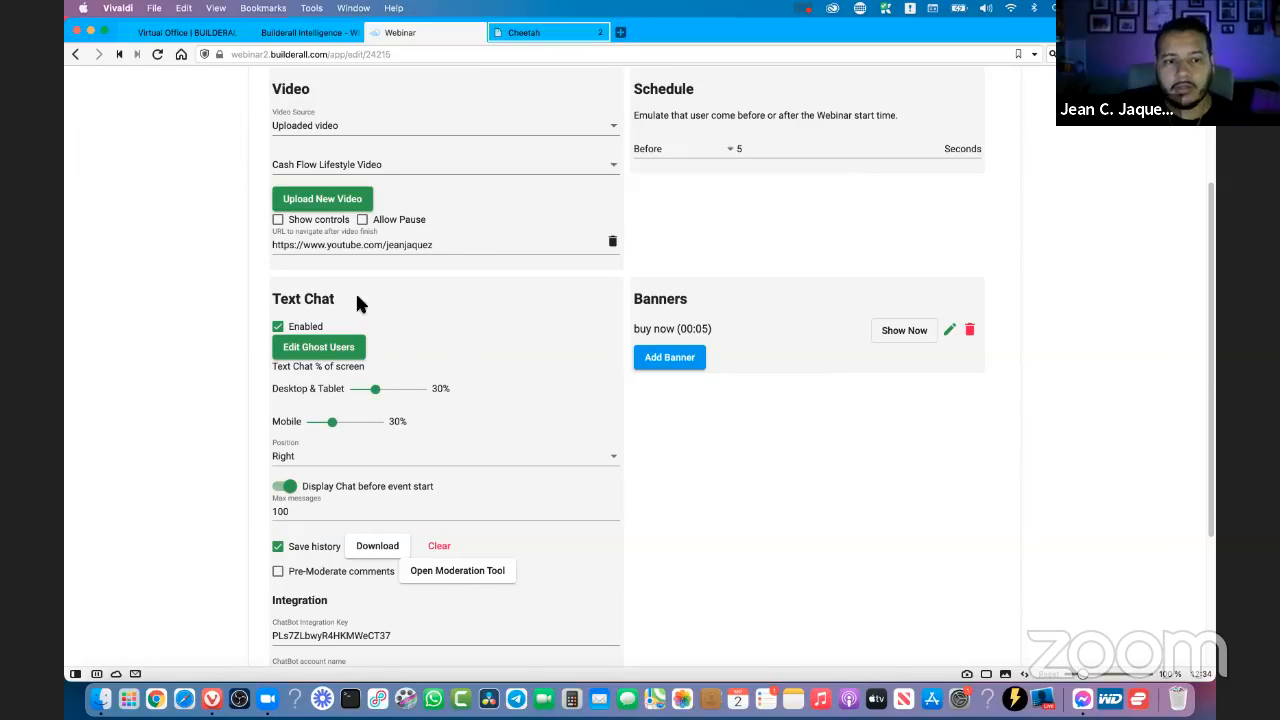
scroll(366, 290, down, 1)
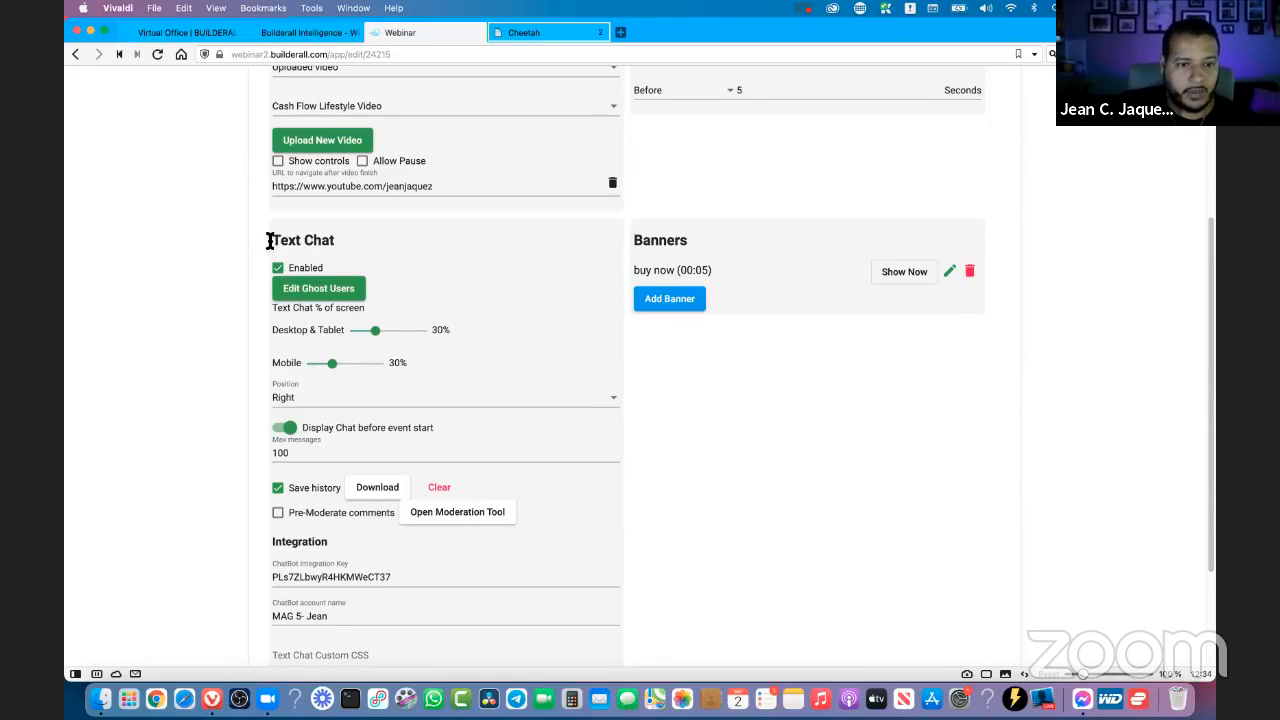
drag(270, 241, 355, 248)
click(364, 258)
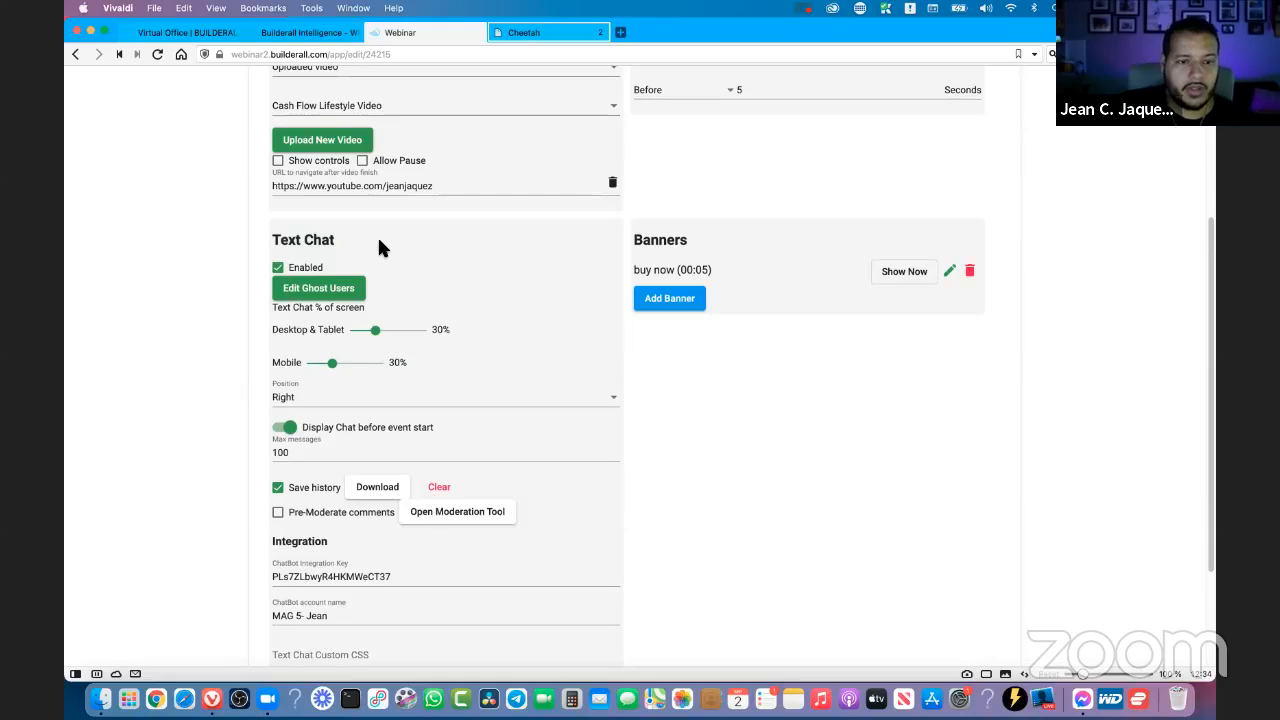
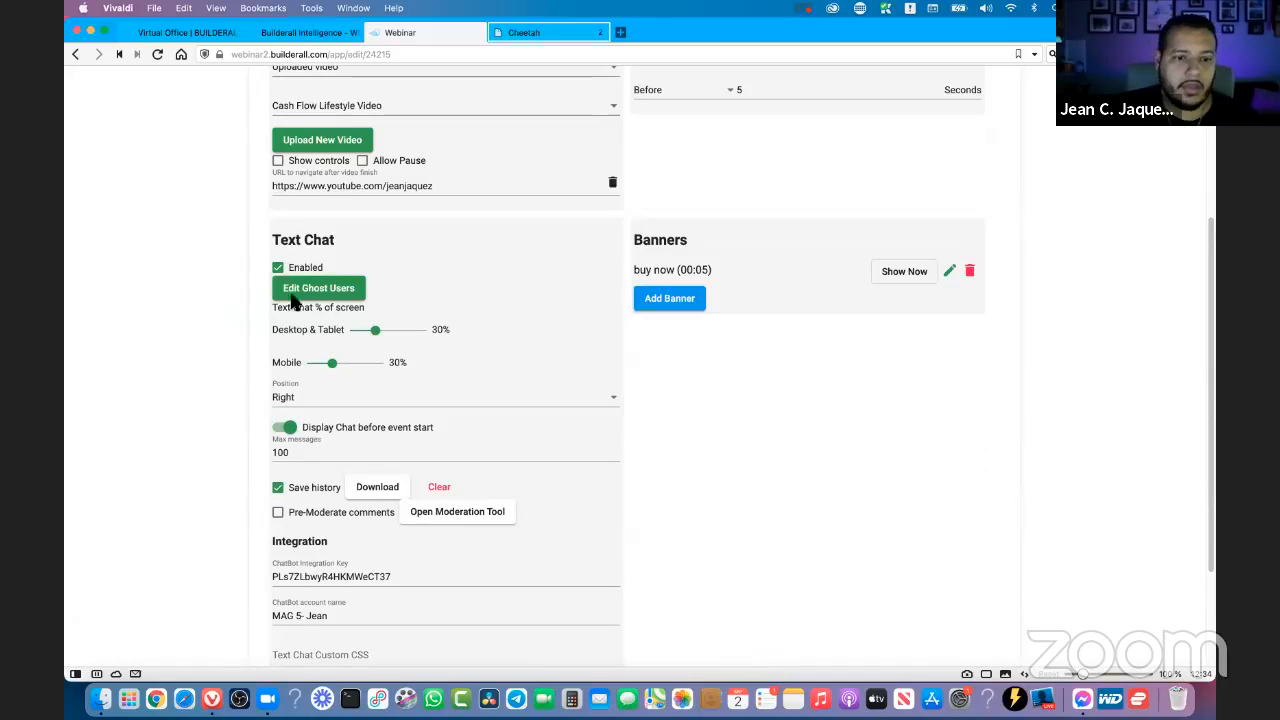
- Open the event's ghost users settings and set the count of ghost users added to the online counter to 50
click(333, 290)
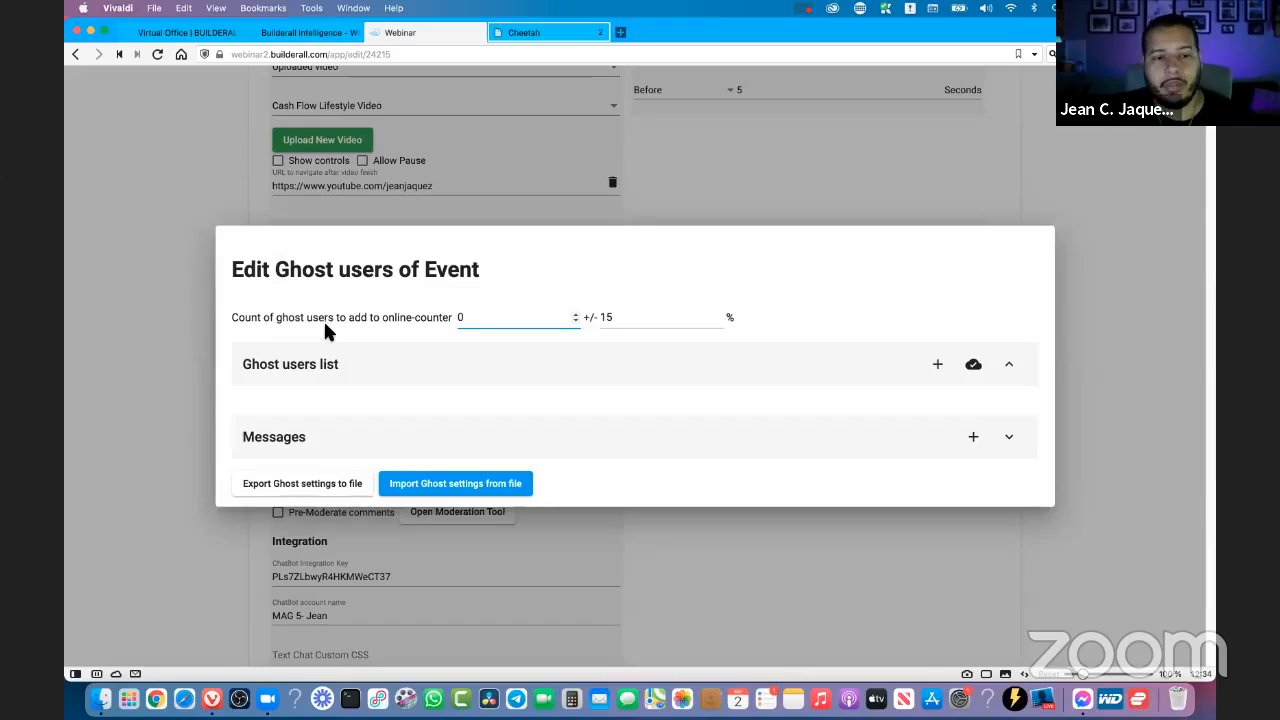
drag(477, 318, 436, 318)
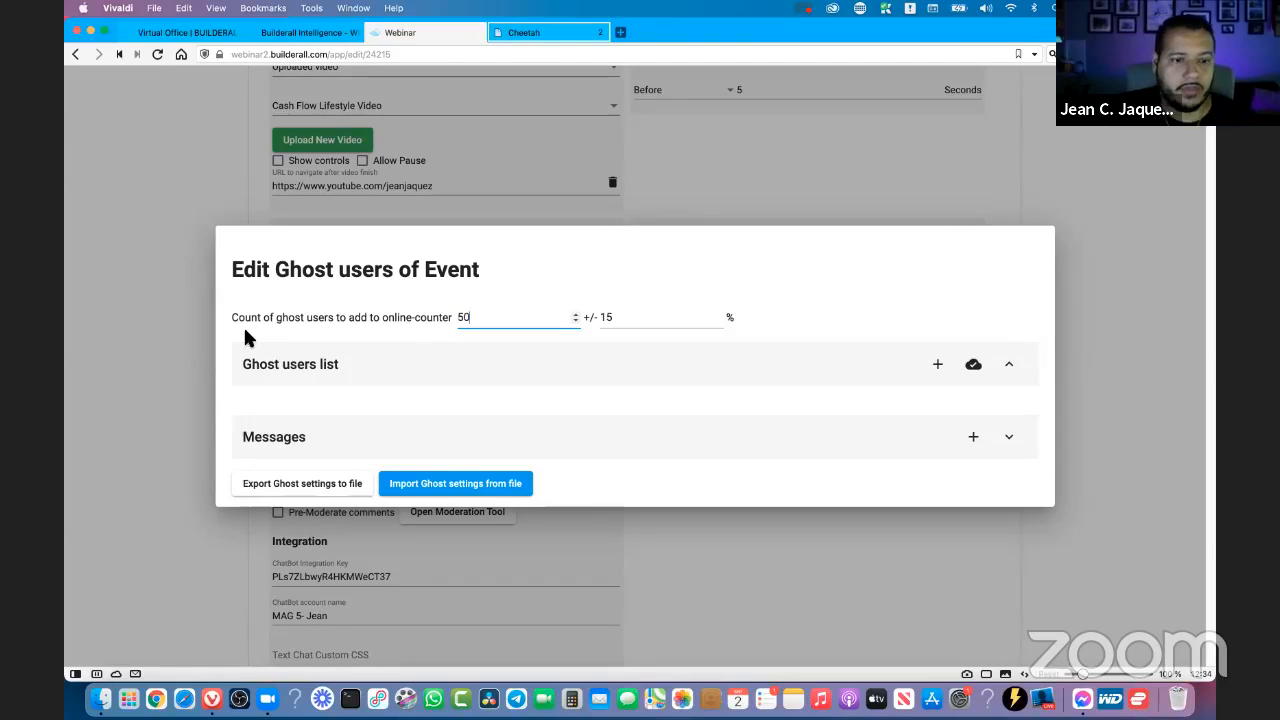
click(308, 320)
drag(308, 320, 240, 320)
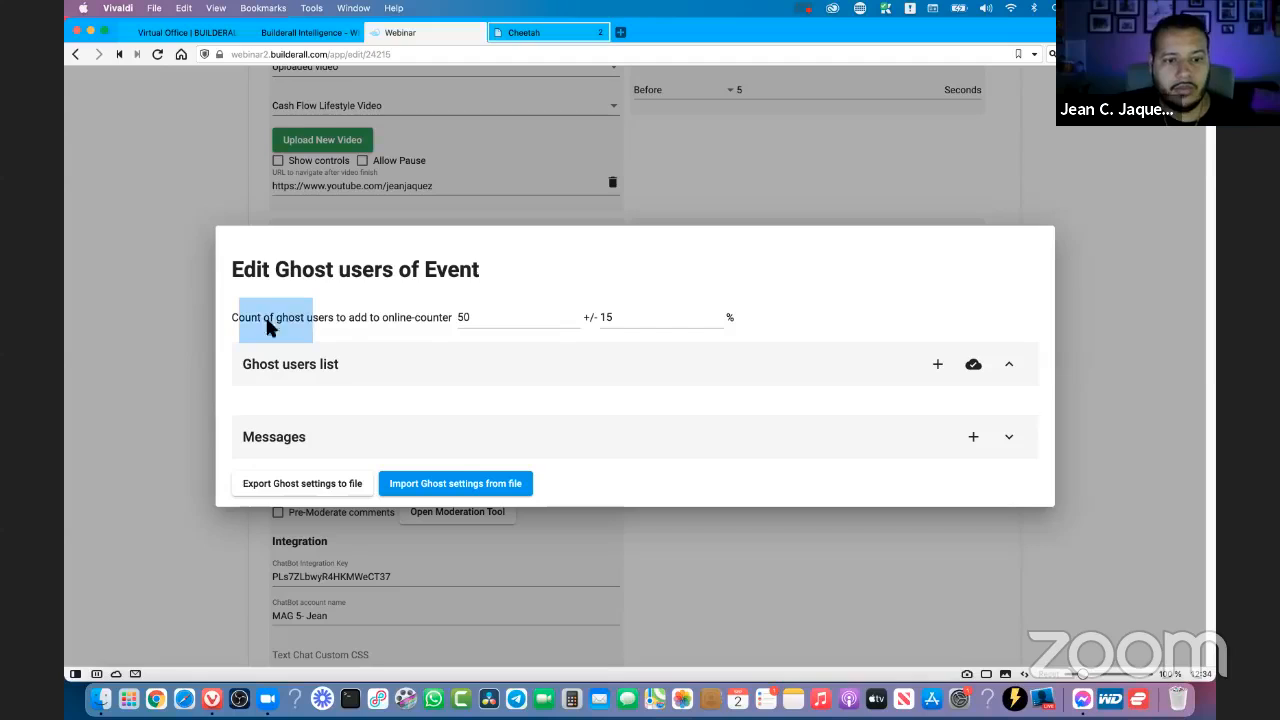
click(395, 318)
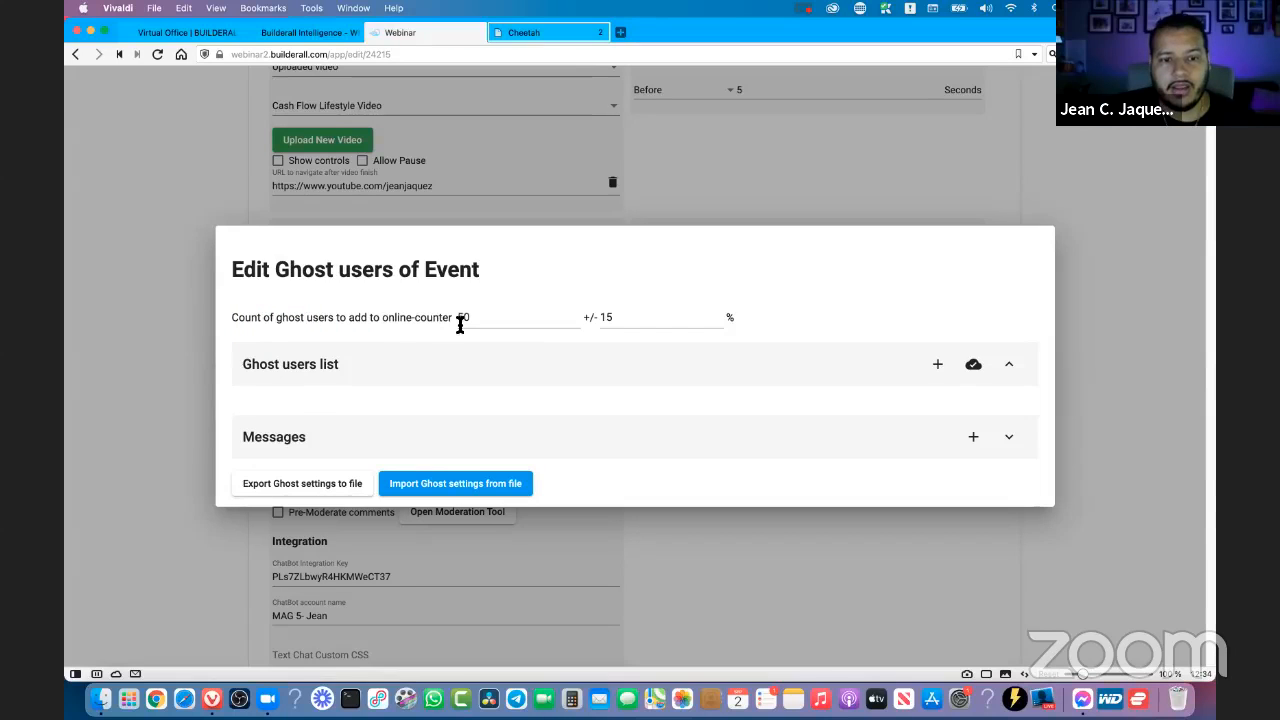
drag(471, 320, 455, 318)
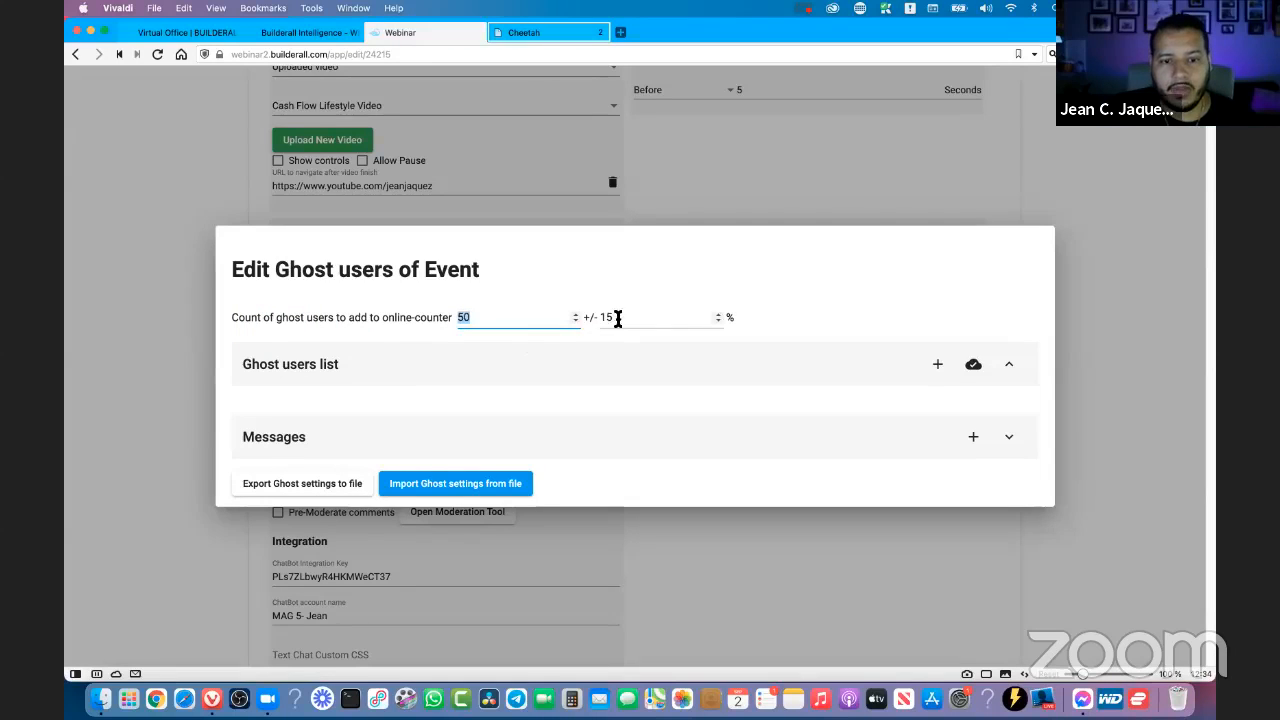
- Set the plus/minus variation of the ghost user count to 20%
click(630, 318)
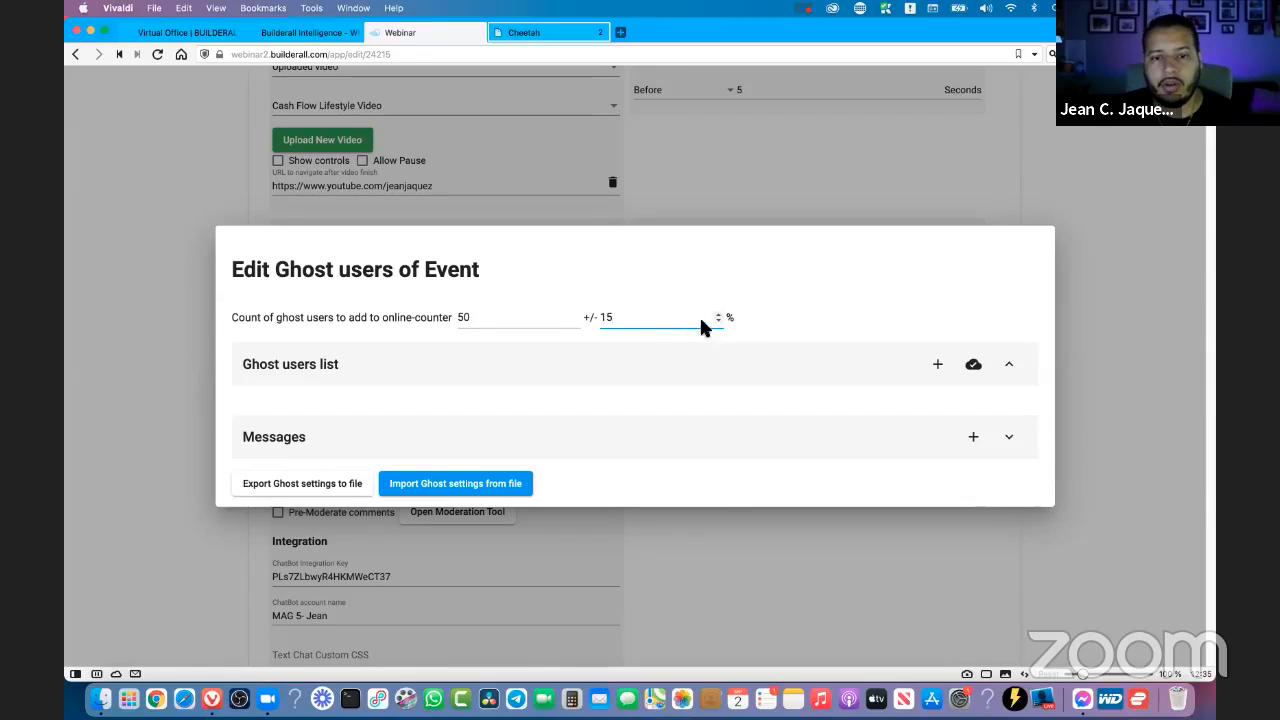
double_click(606, 318)
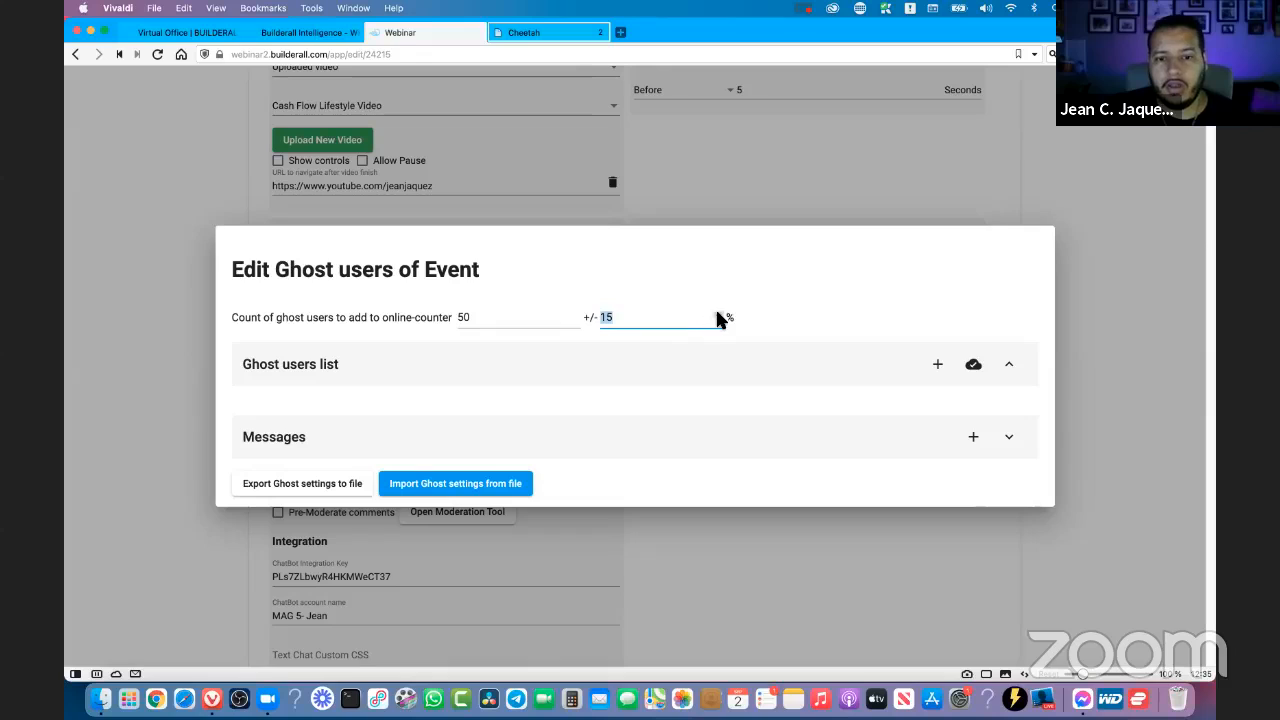
click(718, 315)
click(718, 315)
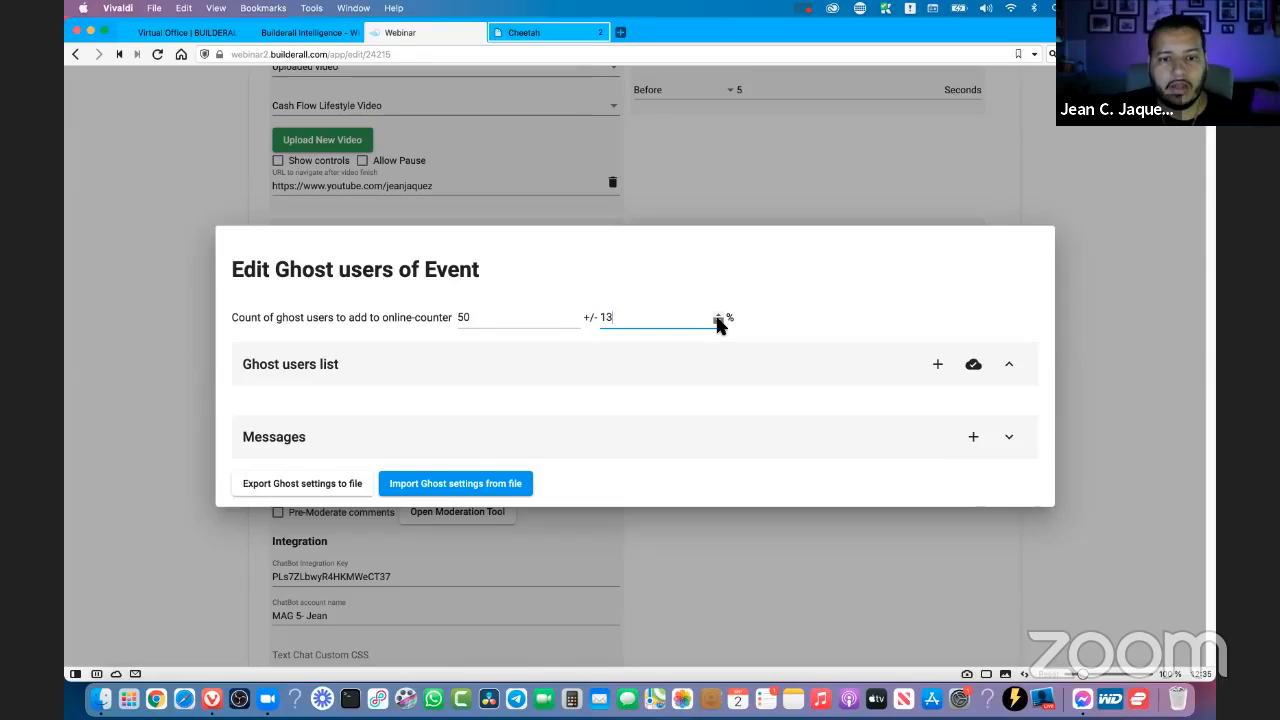
click(717, 320)
click(717, 320)
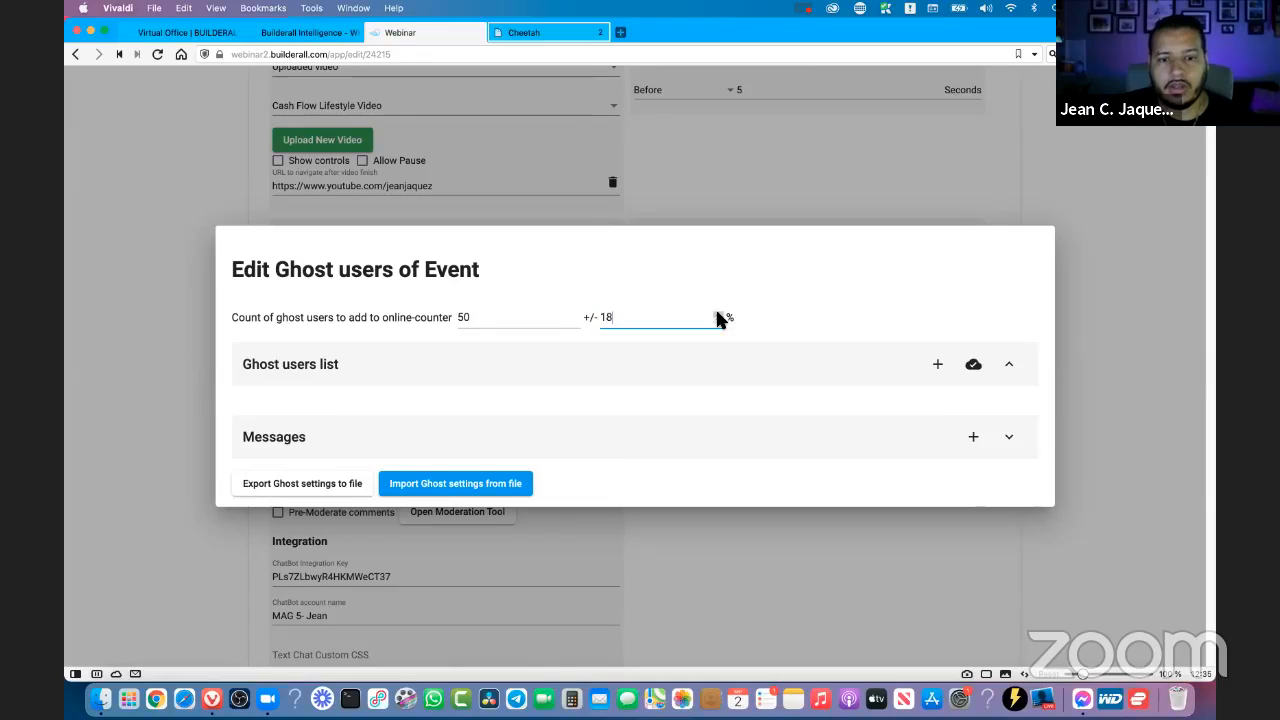
click(718, 315)
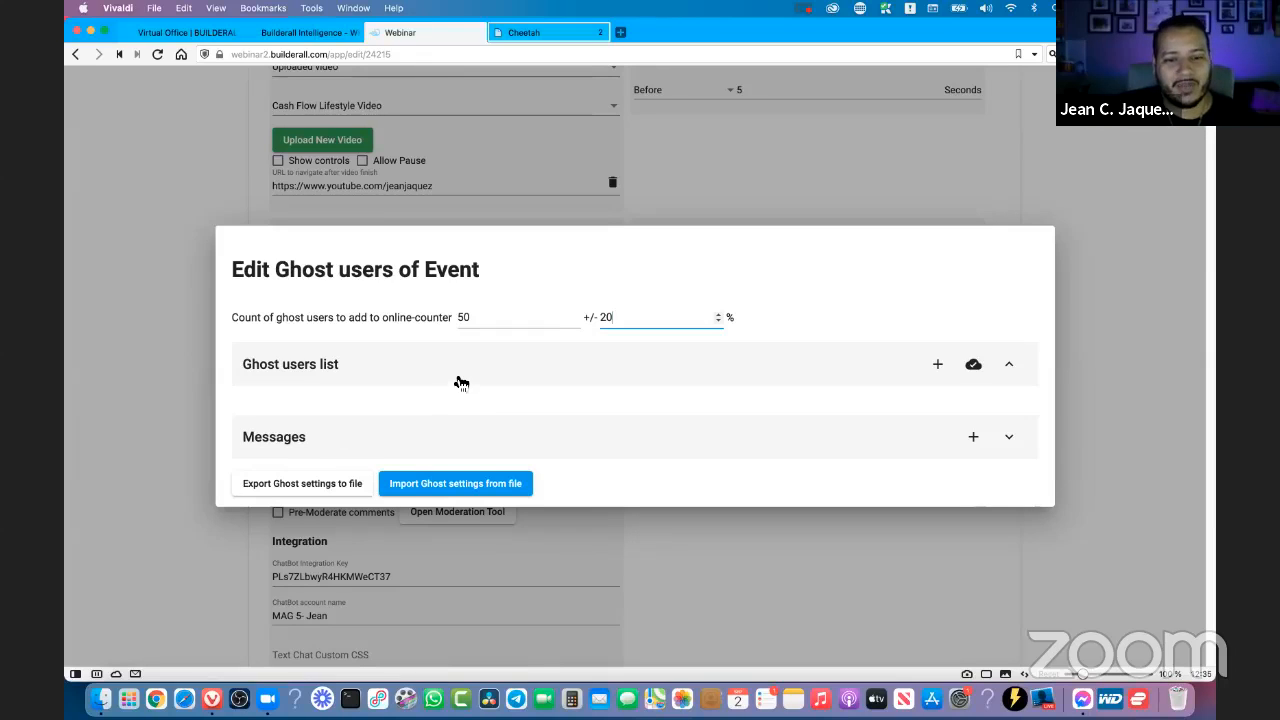
click(485, 320)
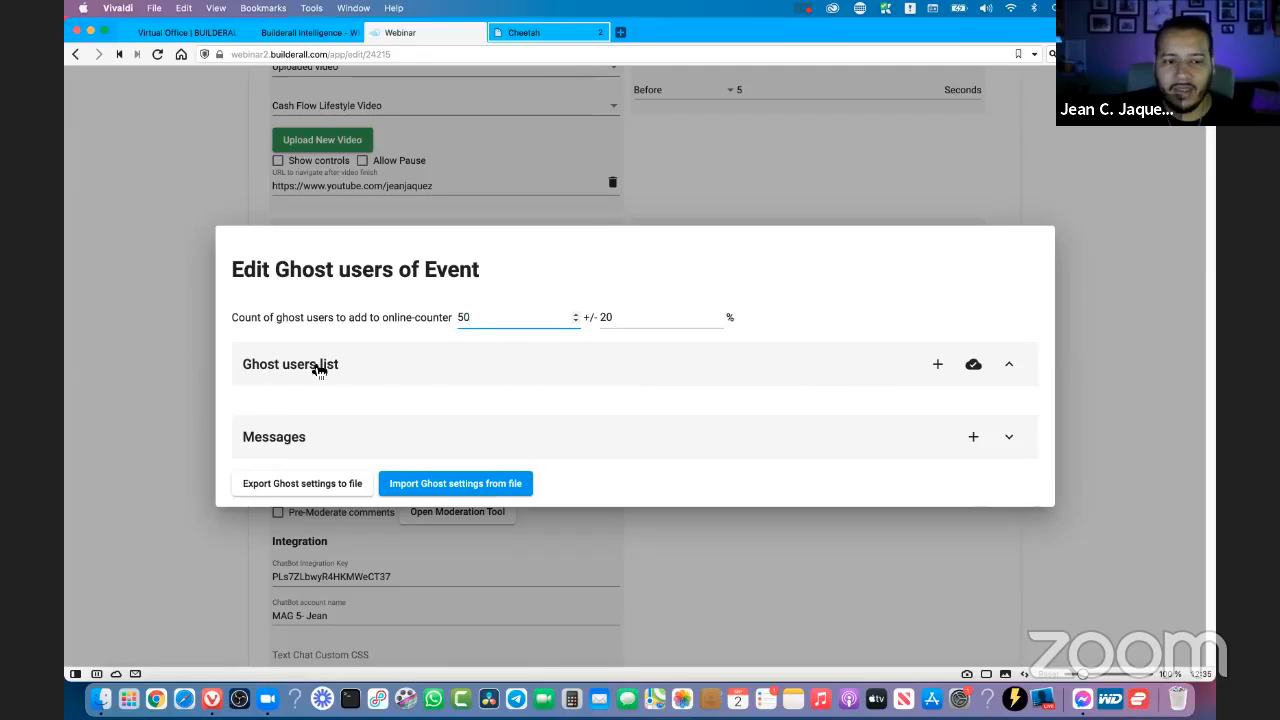
- Add a first ghost user to the ghost users list, entering the person's full name
click(256, 374)
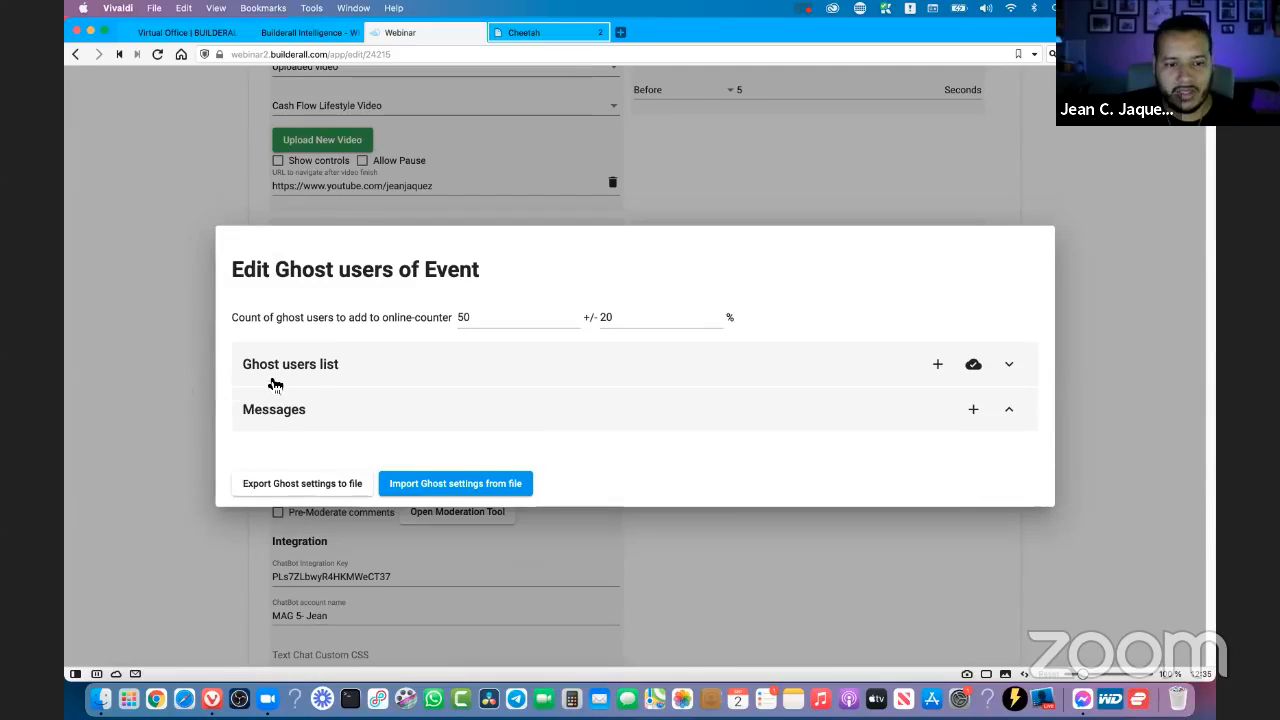
click(939, 367)
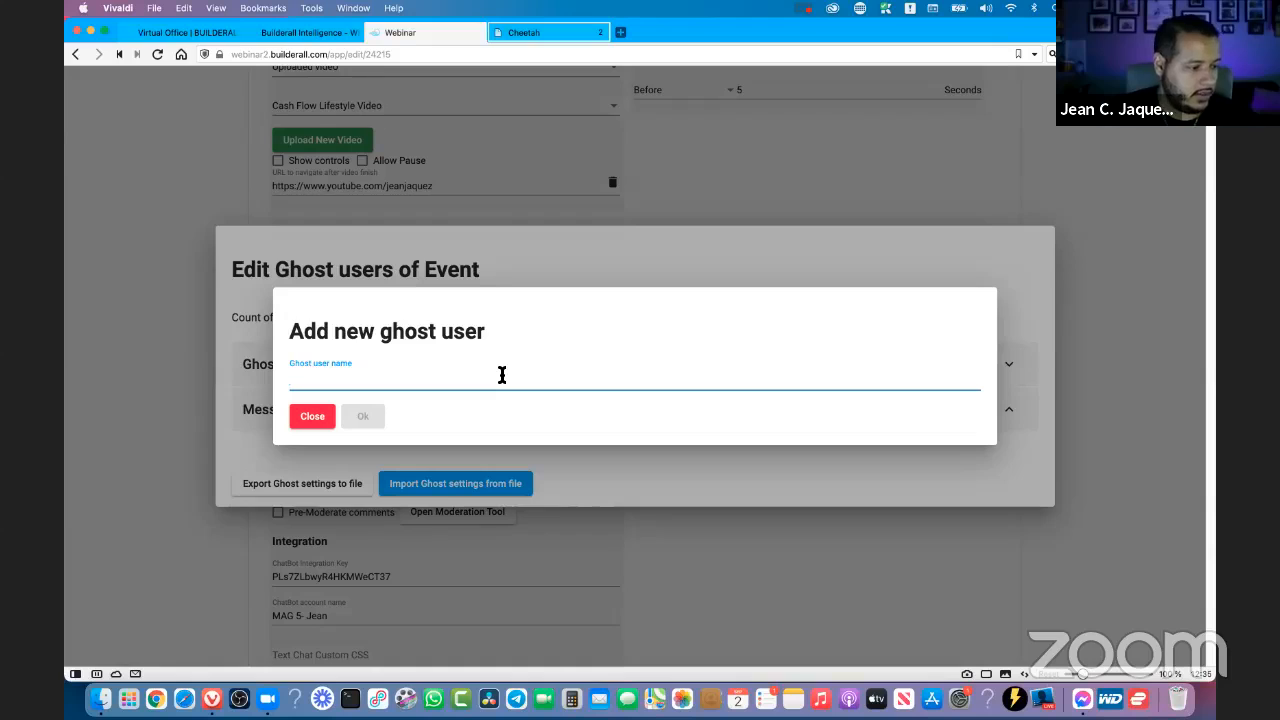
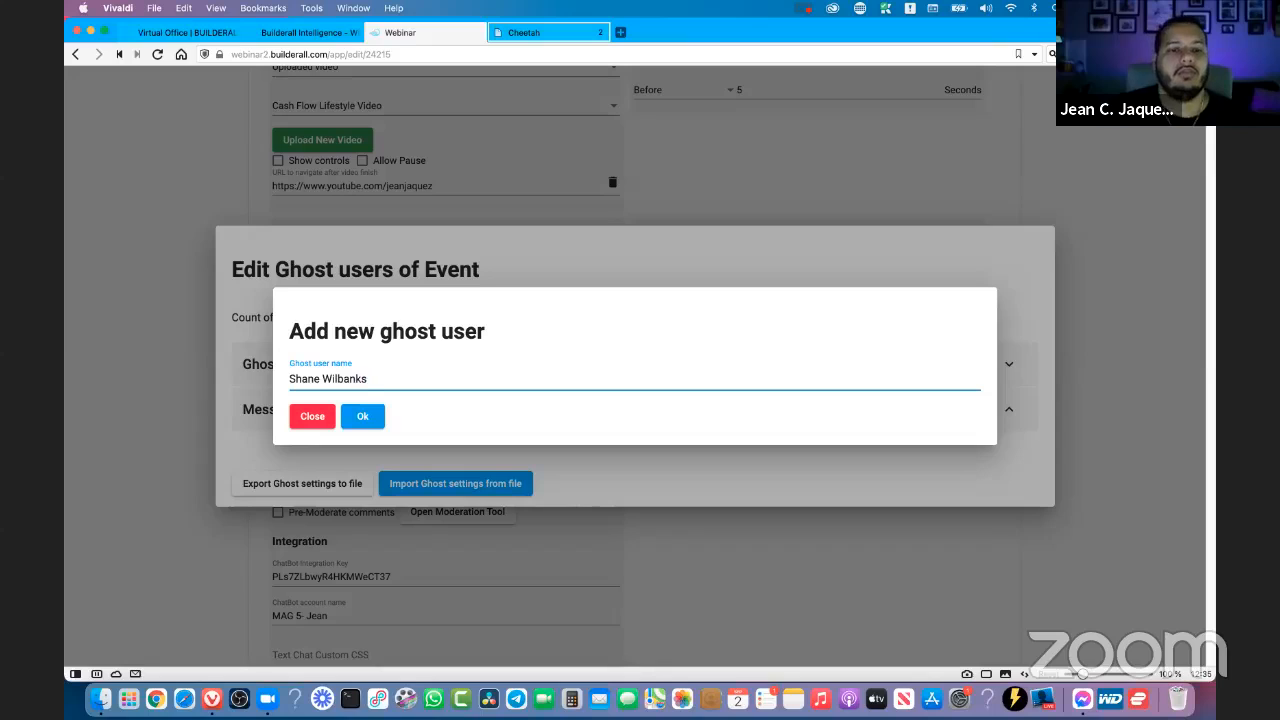
click(366, 418)
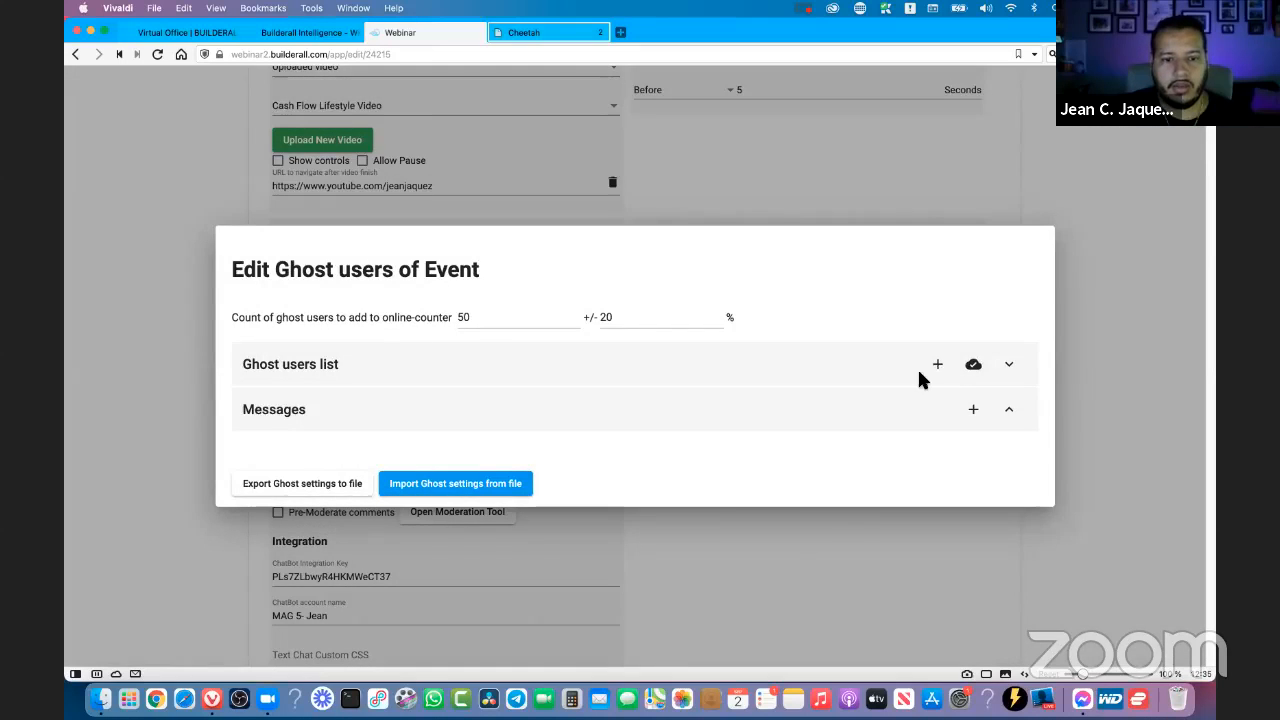
- Add a second ghost user with another full name and expand the ghost users list
click(921, 368)
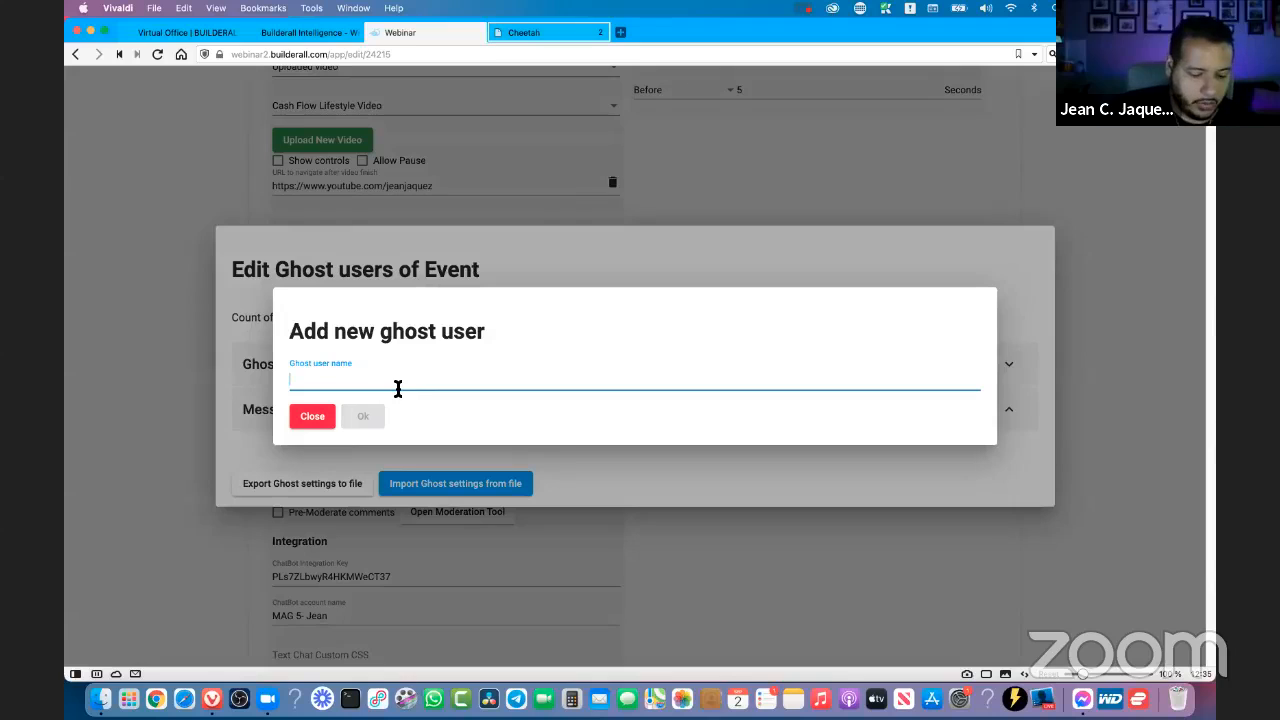
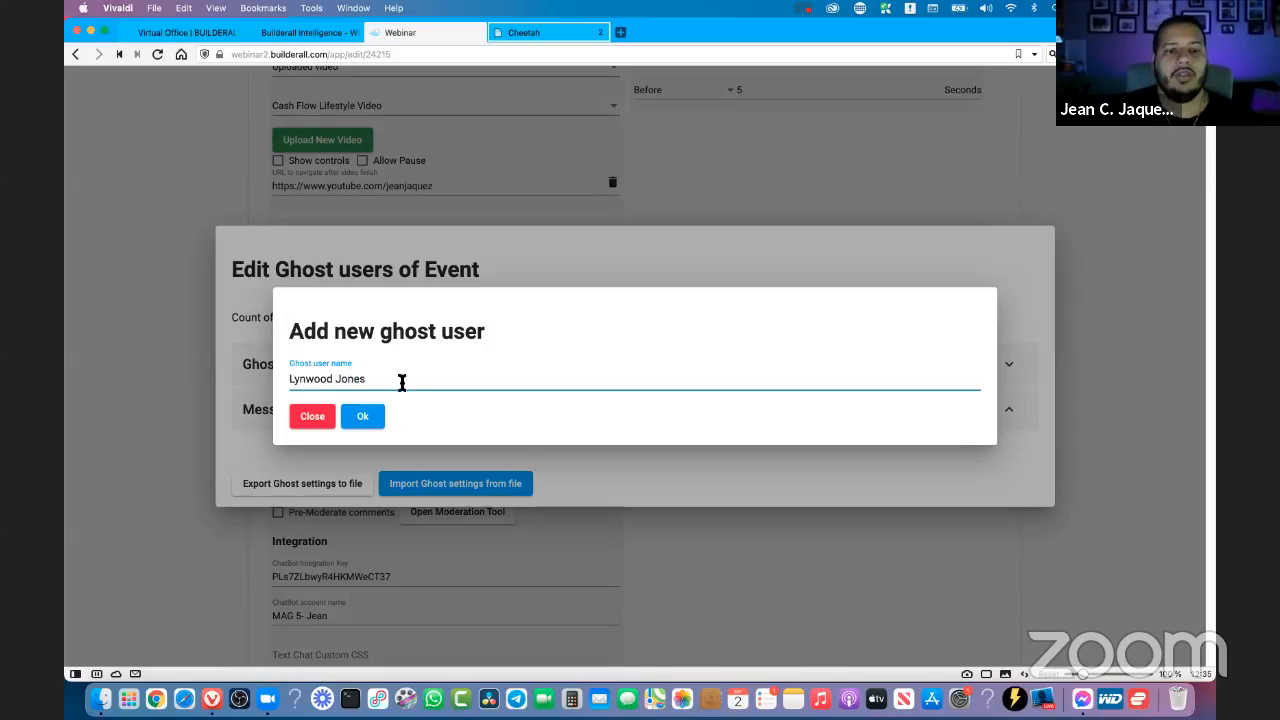
click(366, 420)
click(363, 365)
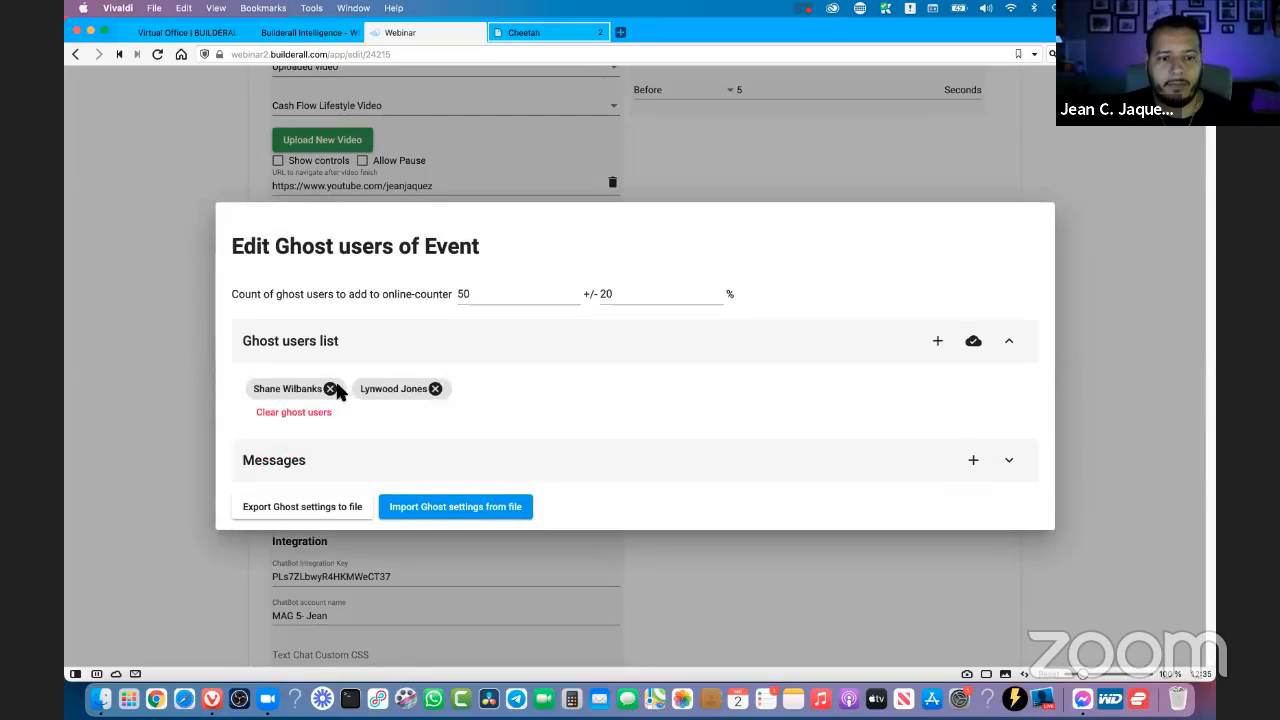
- Open the group import of ghost users and examine the English, Italian and Deutsche name lists
click(974, 343)
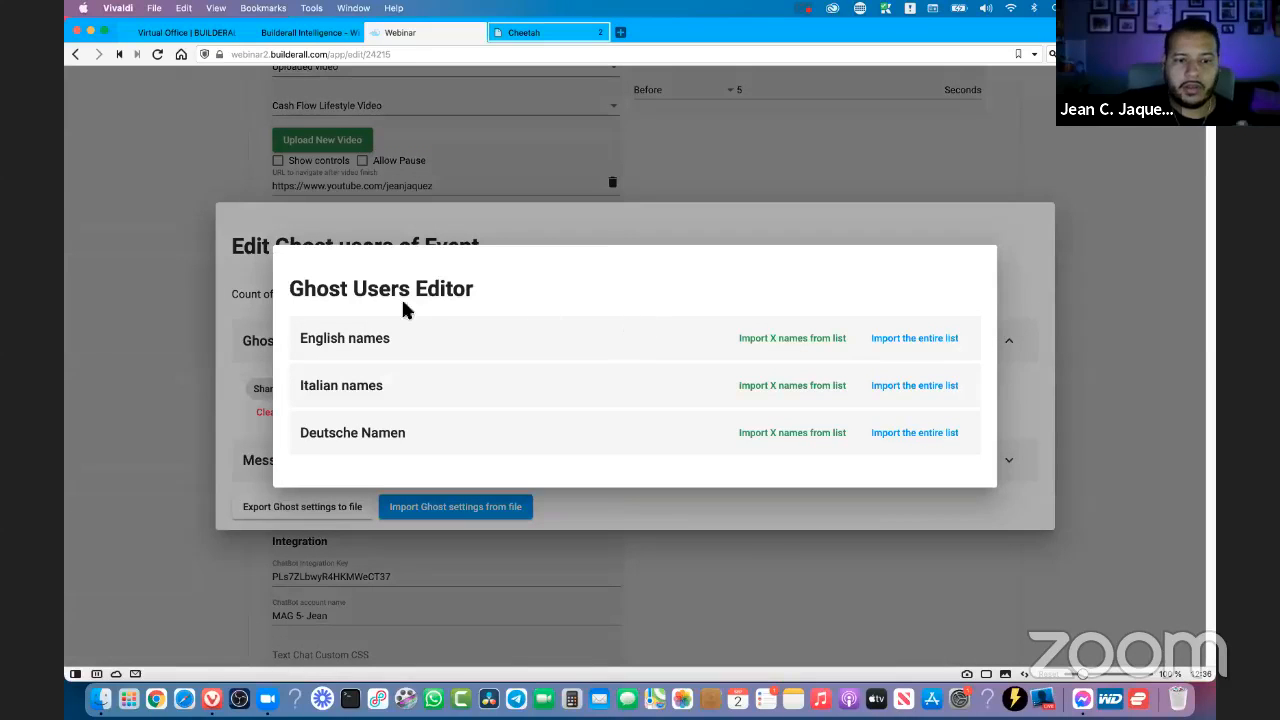
drag(480, 292, 290, 292)
click(361, 311)
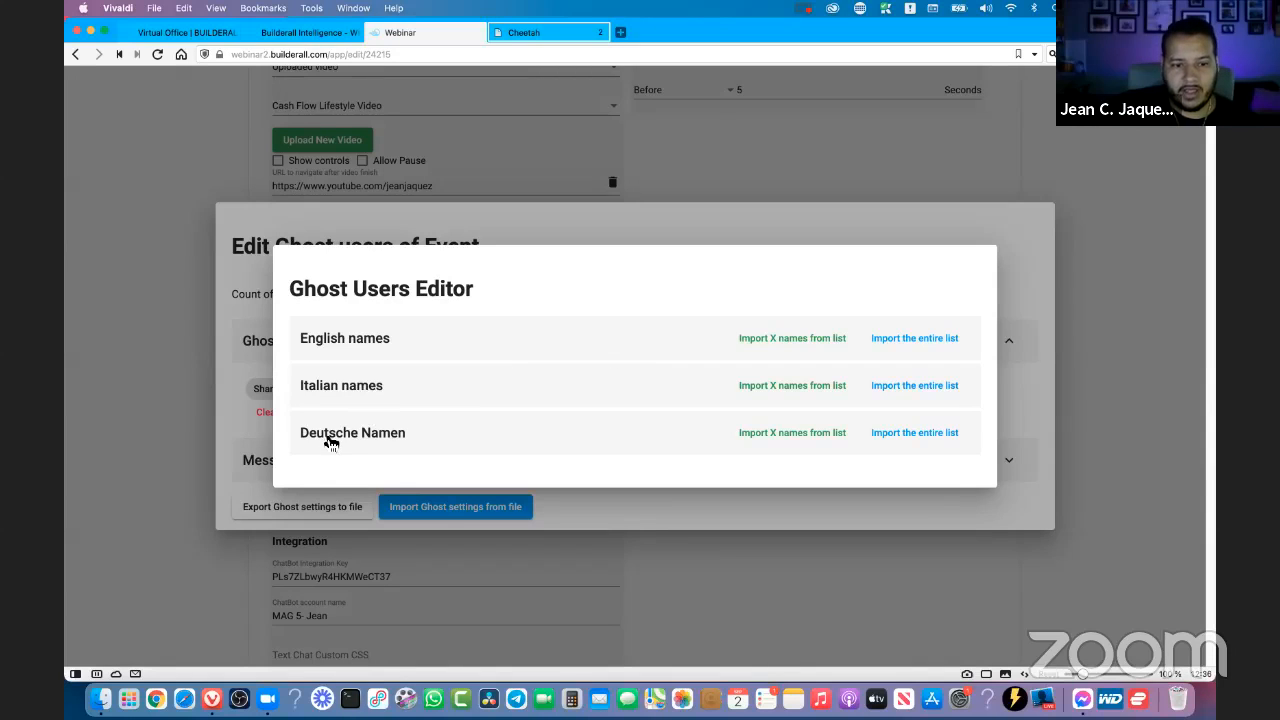
click(340, 344)
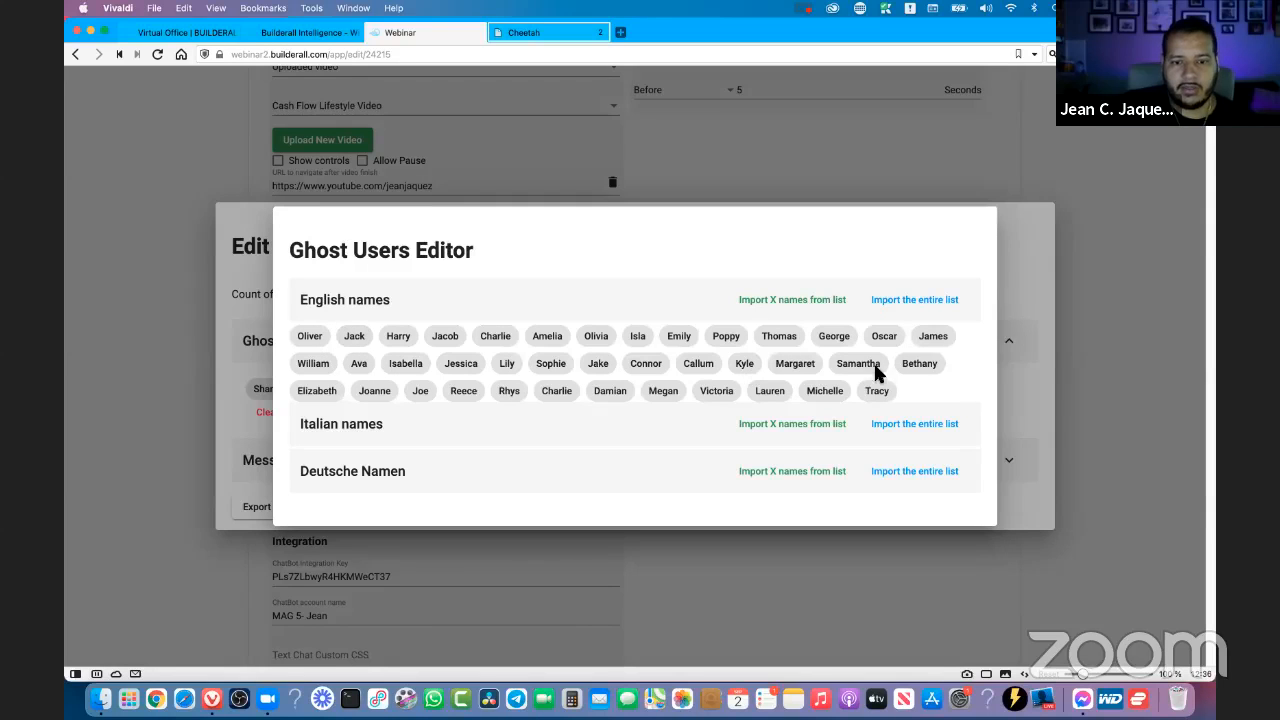
click(500, 423)
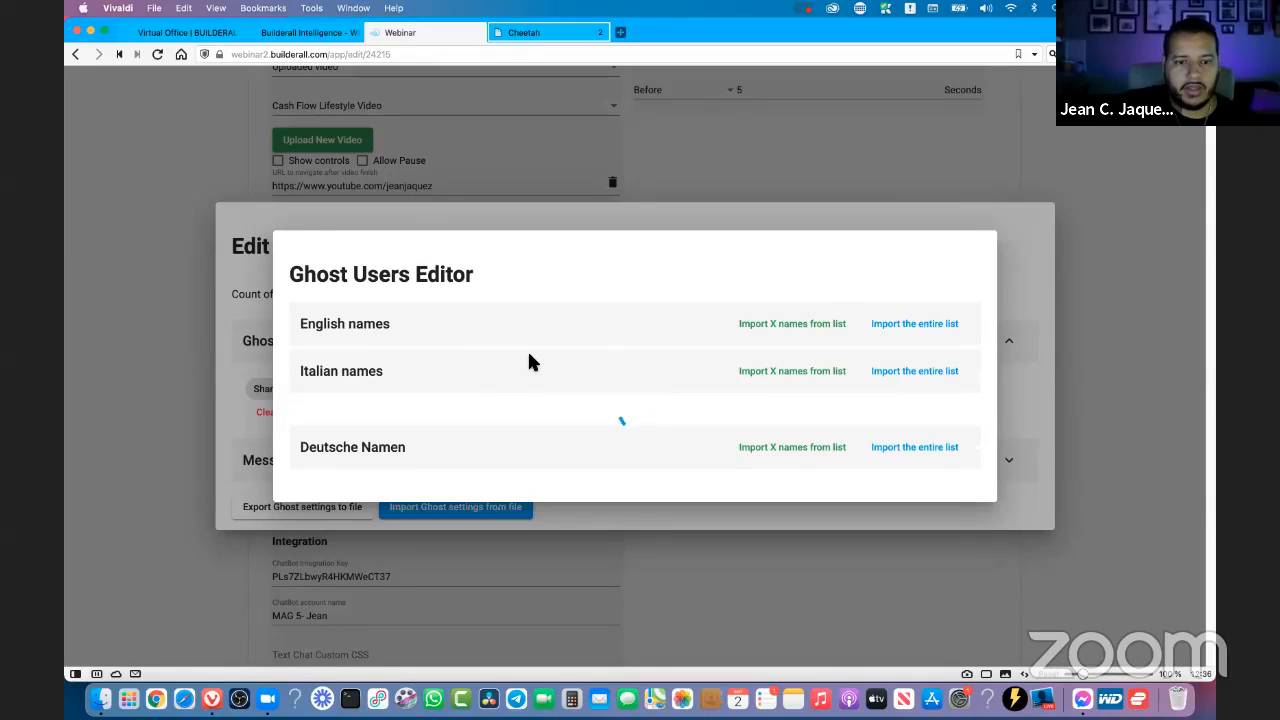
scroll(643, 357, down, 10)
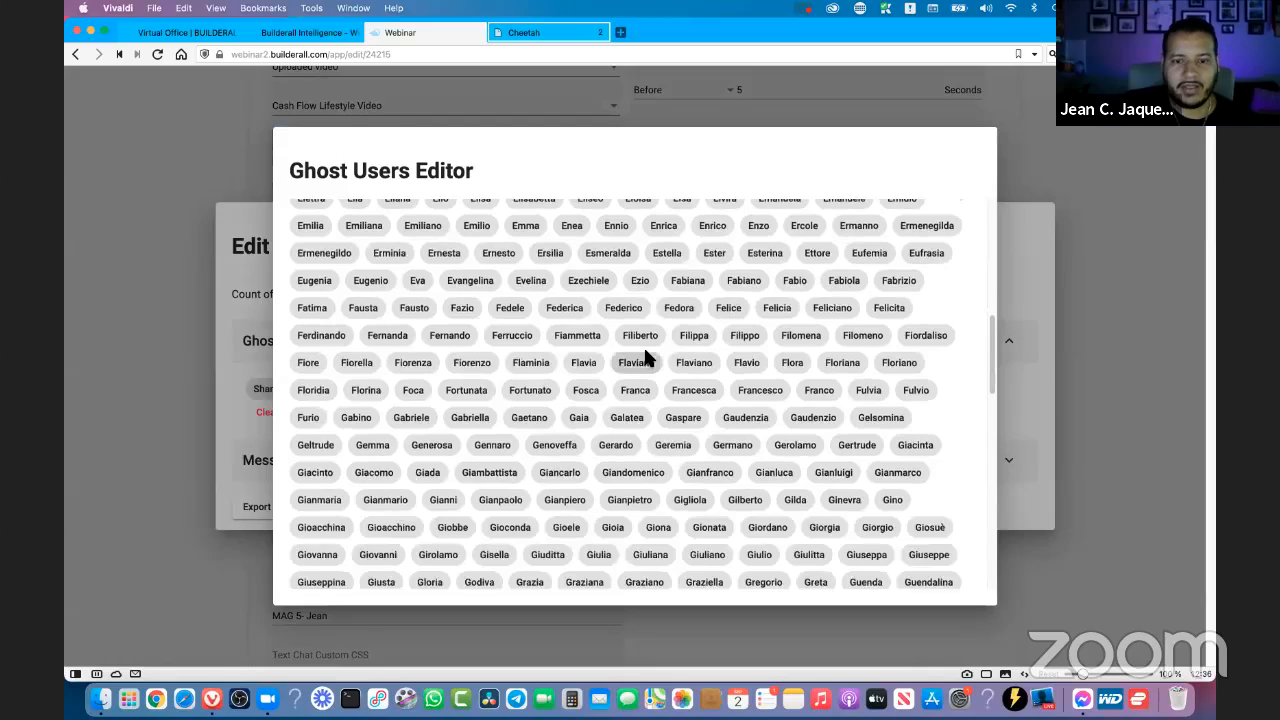
scroll(645, 358, down, 15)
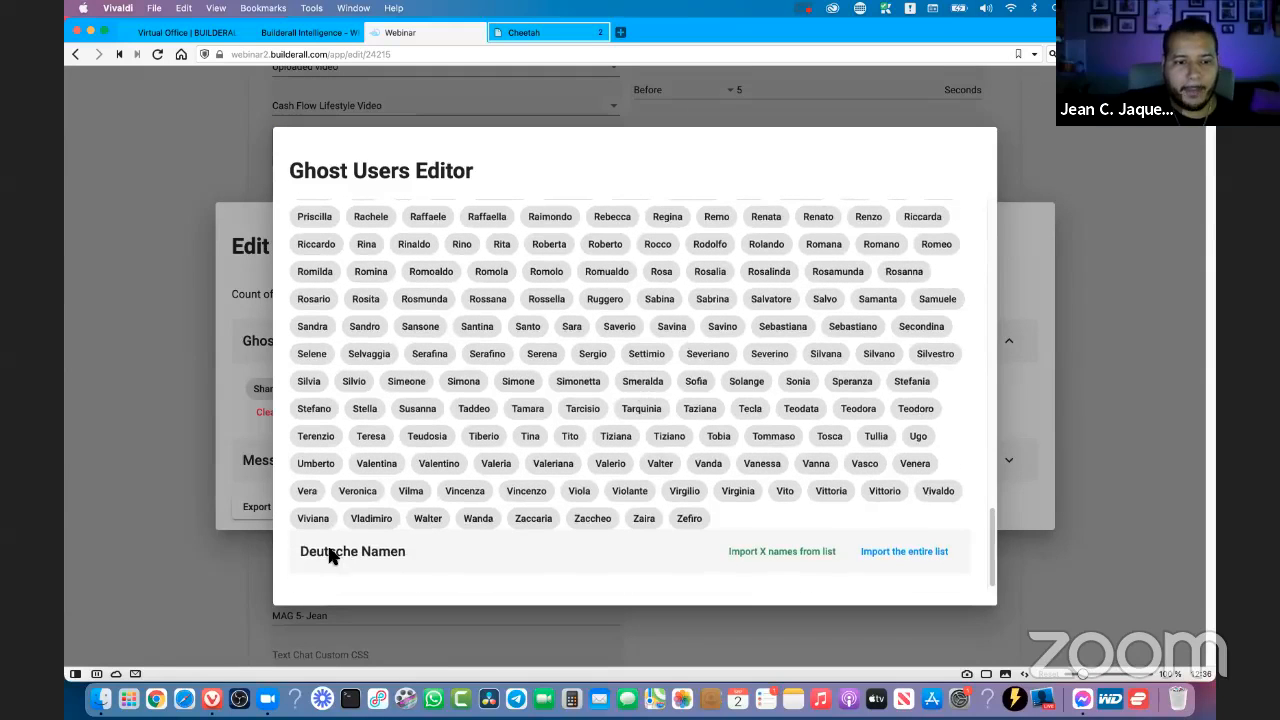
click(331, 556)
scroll(547, 378, down, 5)
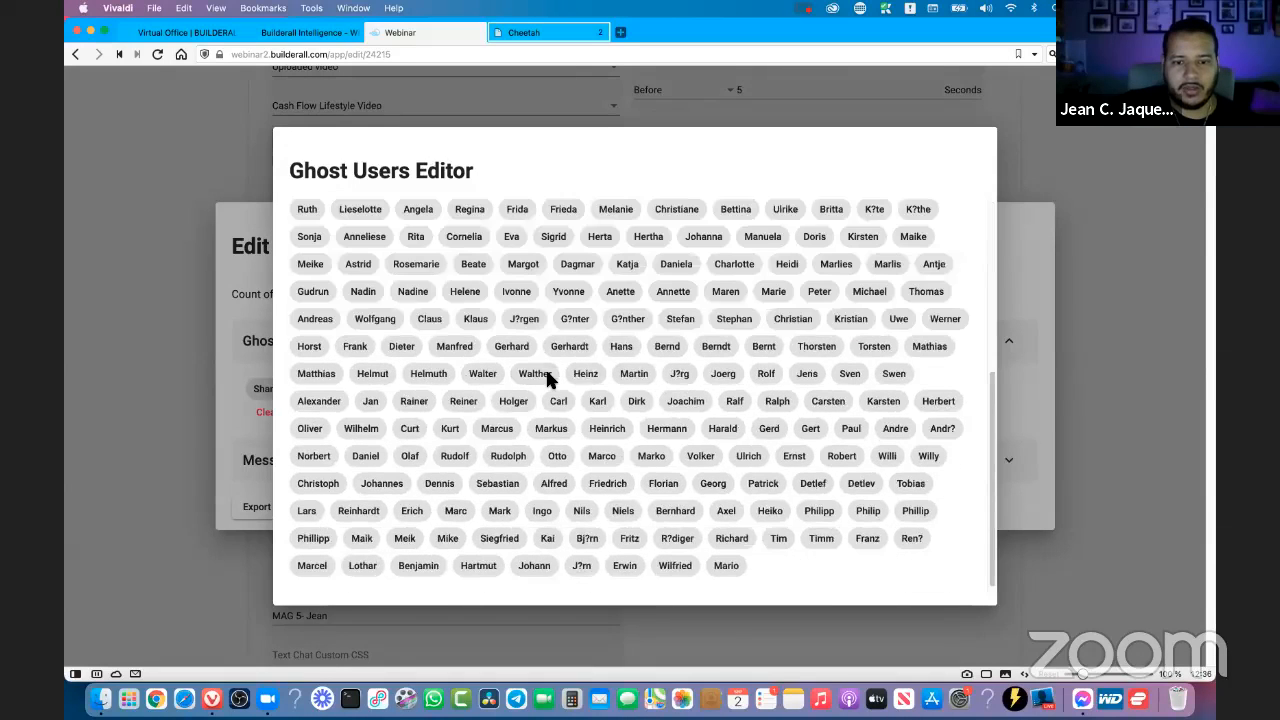
scroll(529, 374, up, 10)
click(368, 228)
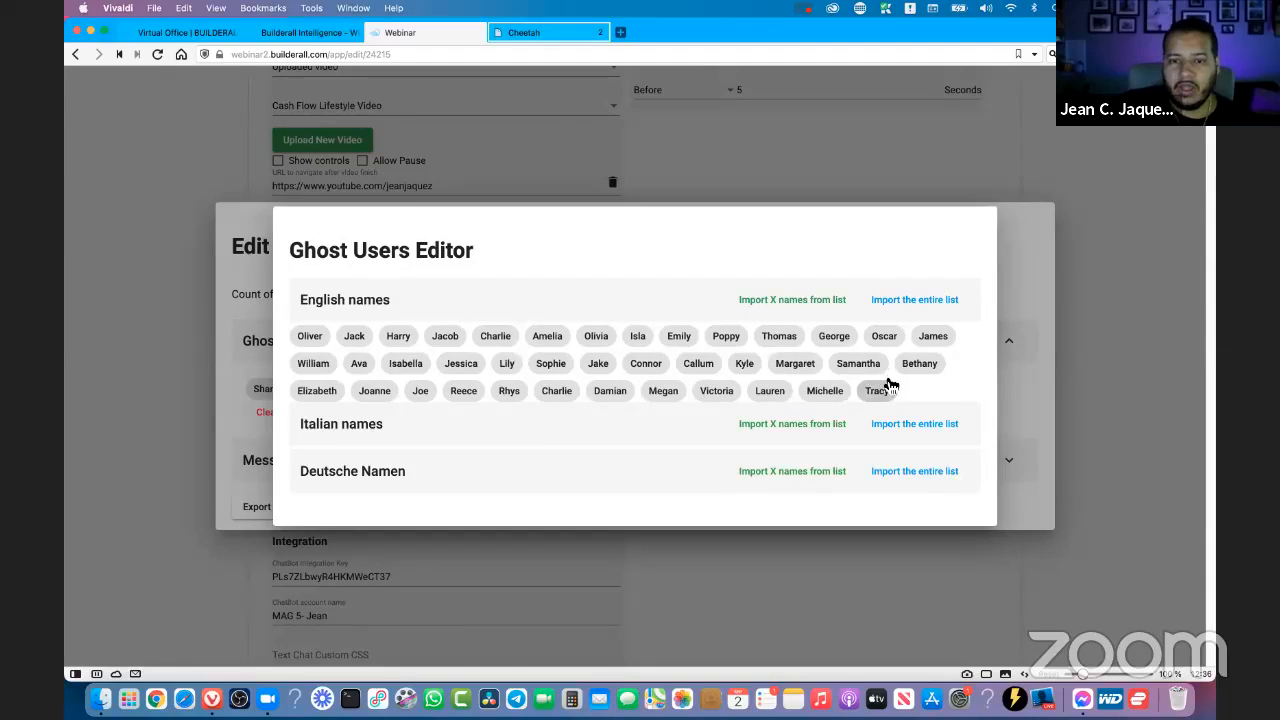
- Import the entire English names list into the event's ghost users
click(340, 296)
click(360, 356)
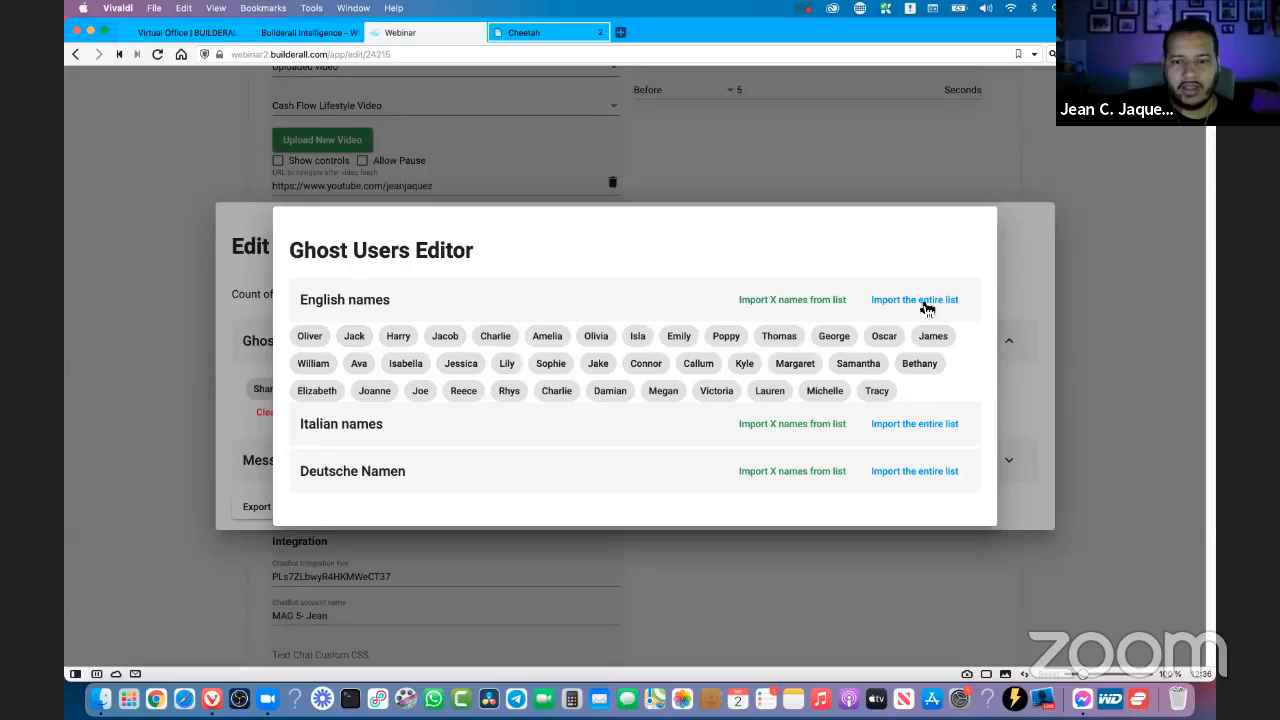
click(348, 300)
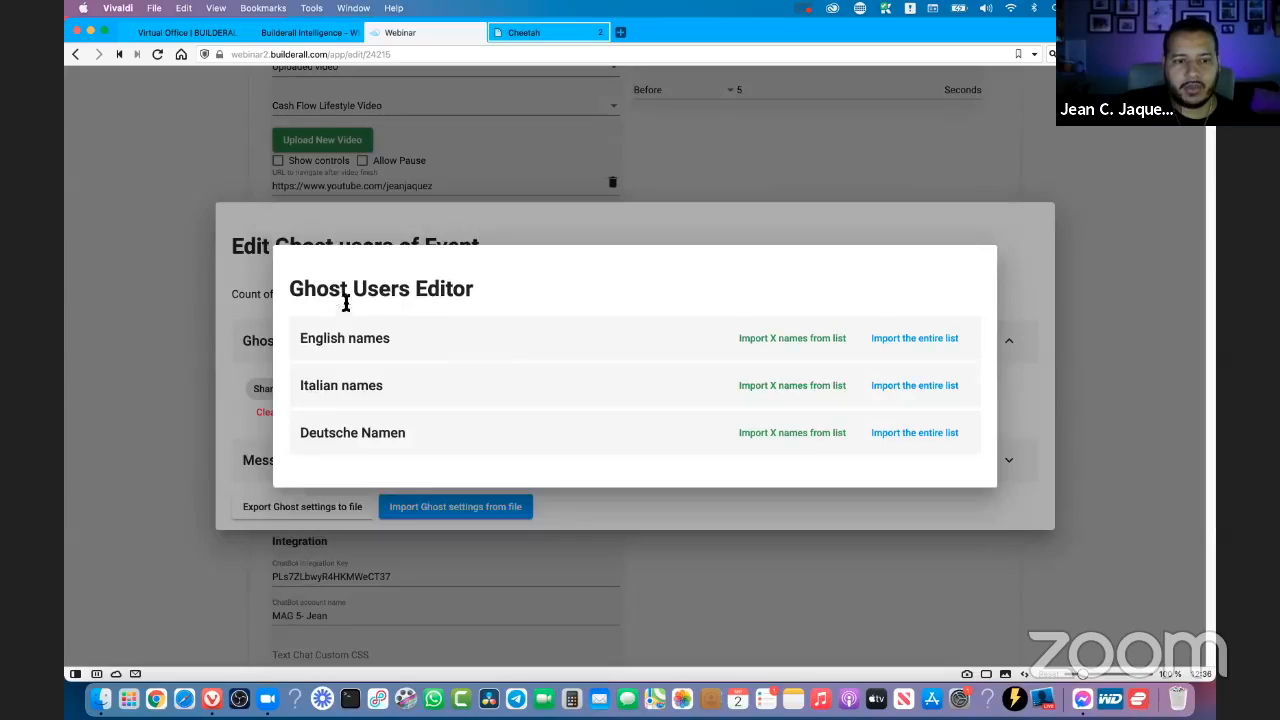
click(370, 389)
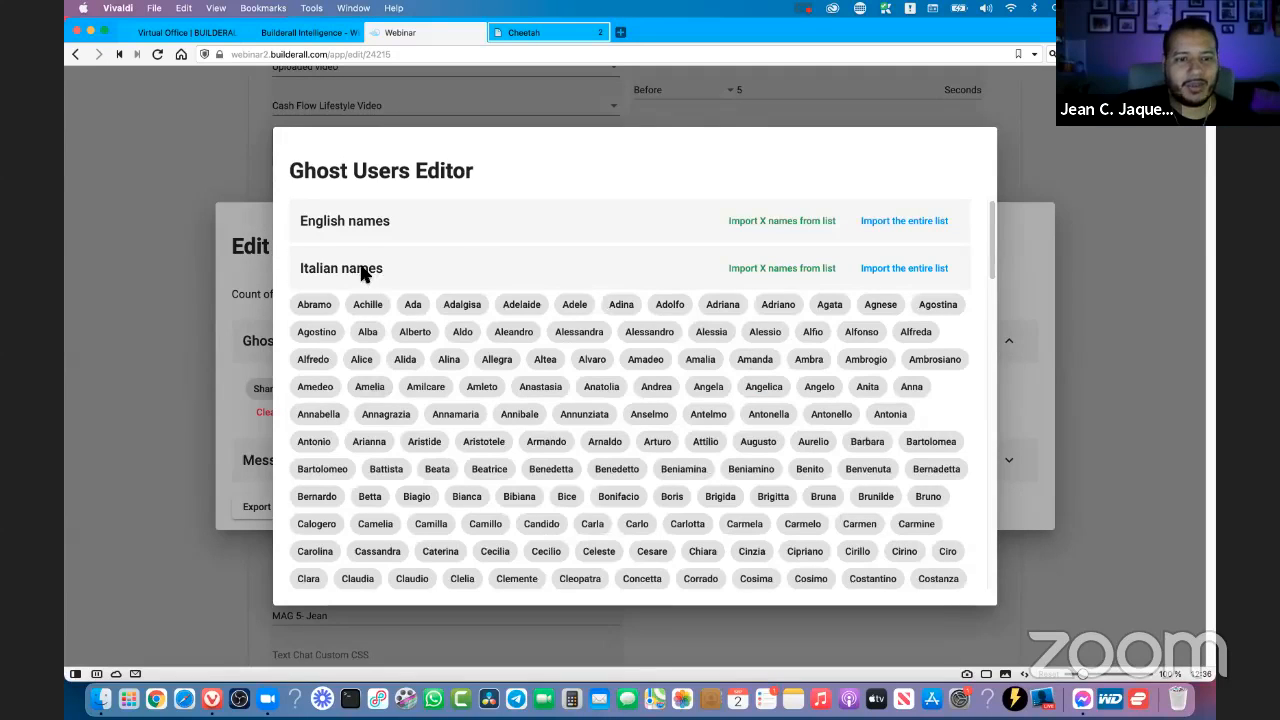
click(362, 270)
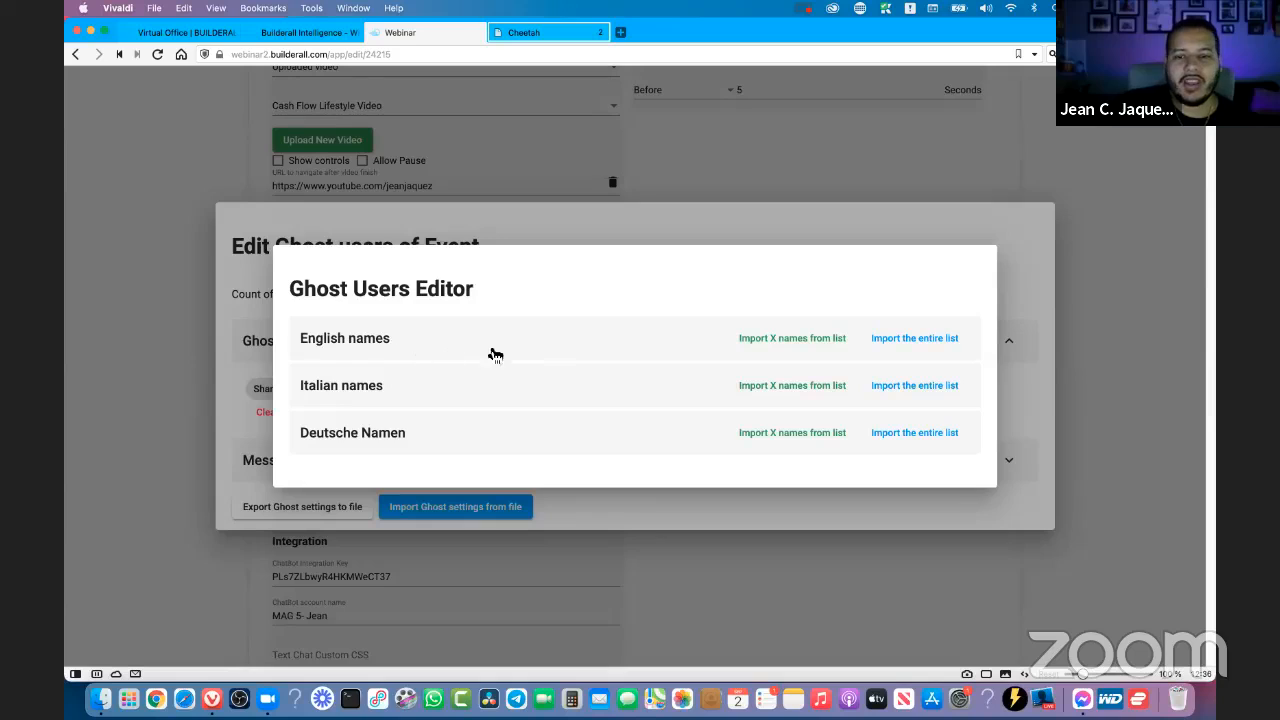
click(934, 340)
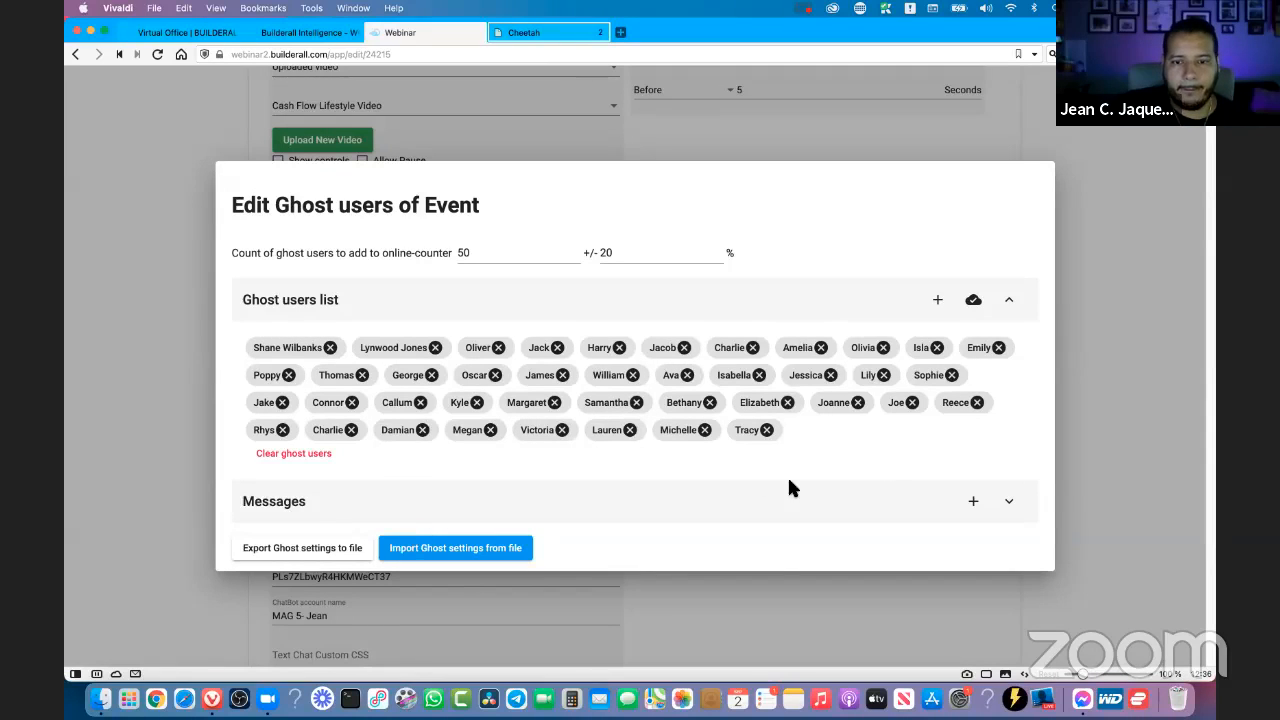
- Start a new ghost message in the Messages section and choose the first ghost user as its sender
click(708, 300)
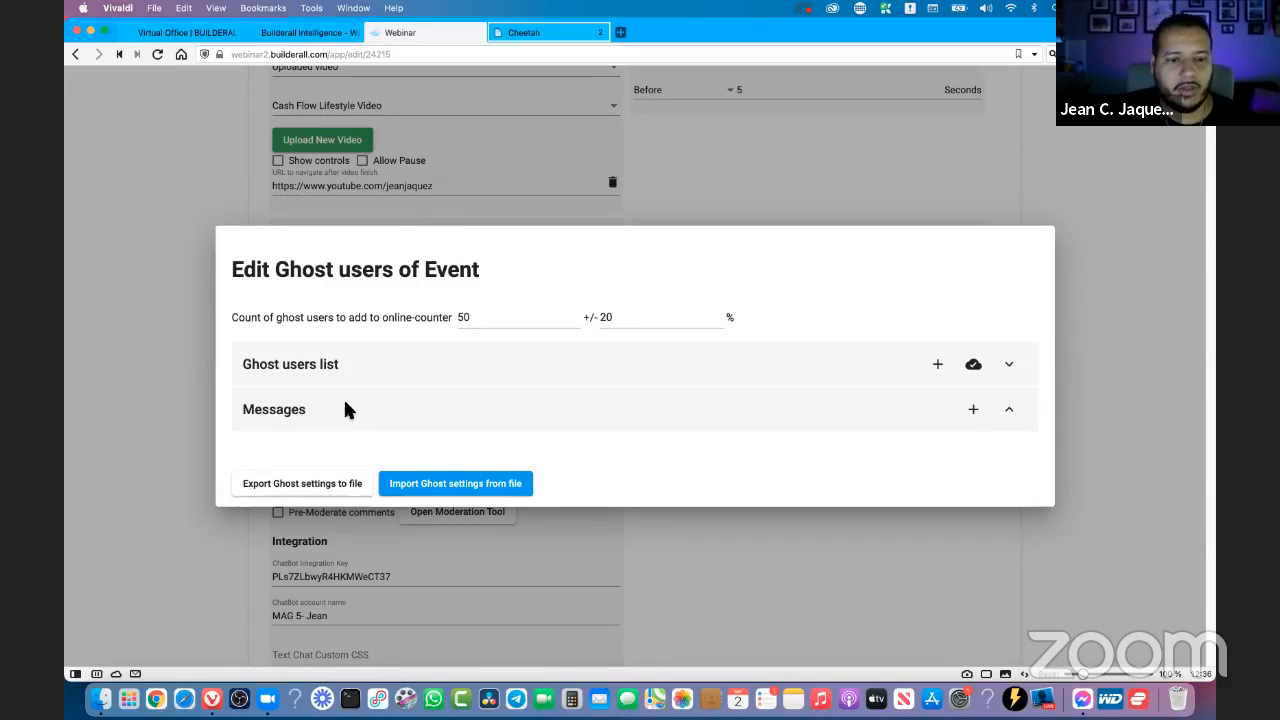
click(470, 366)
click(398, 512)
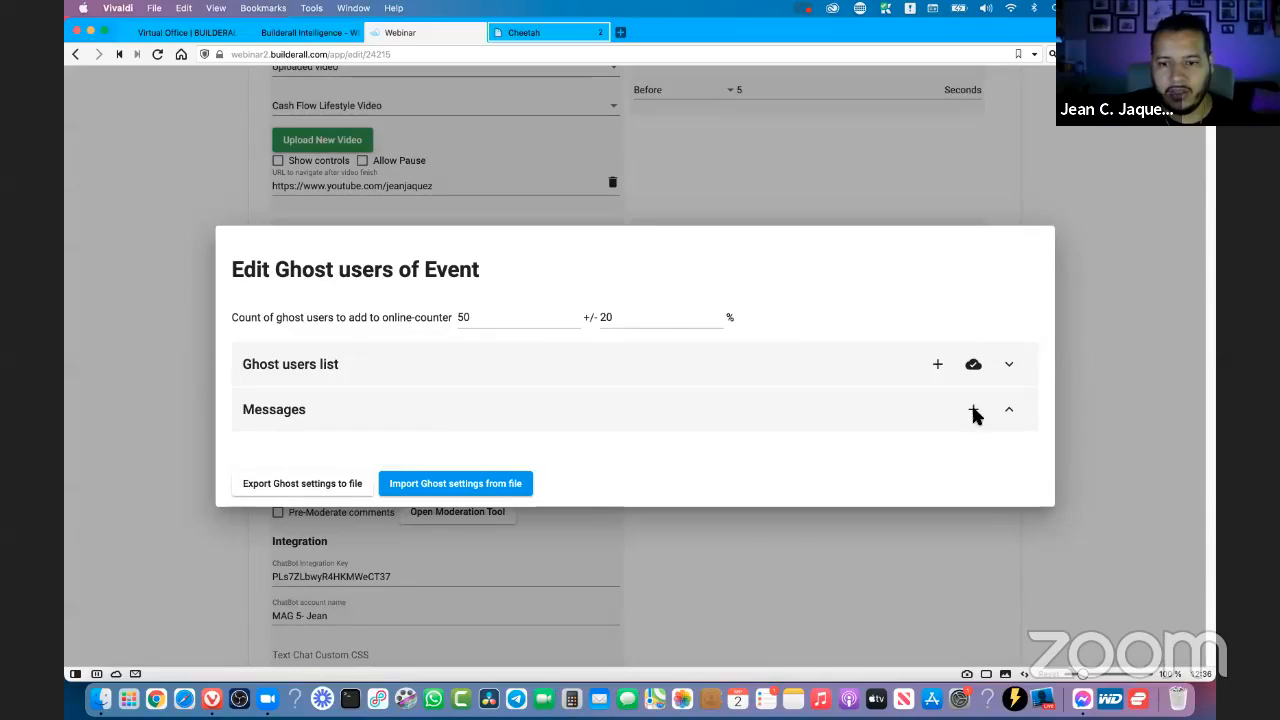
click(975, 412)
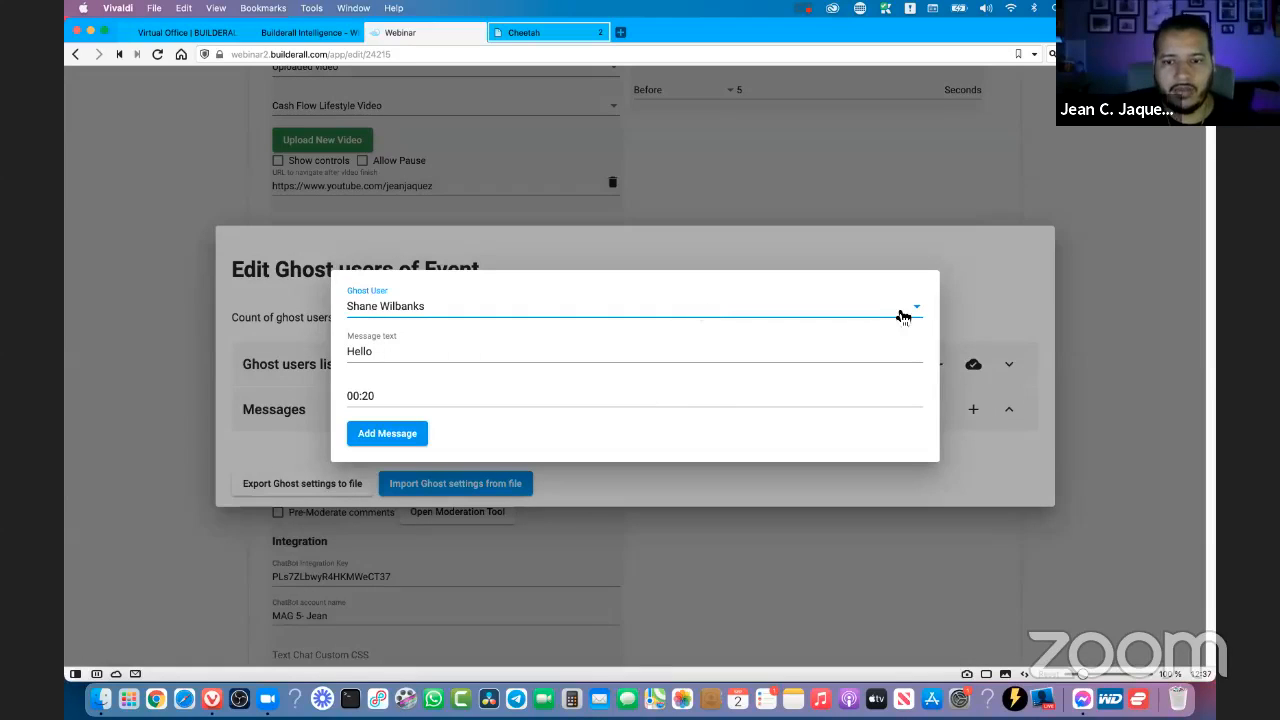
scroll(571, 383, down, 15)
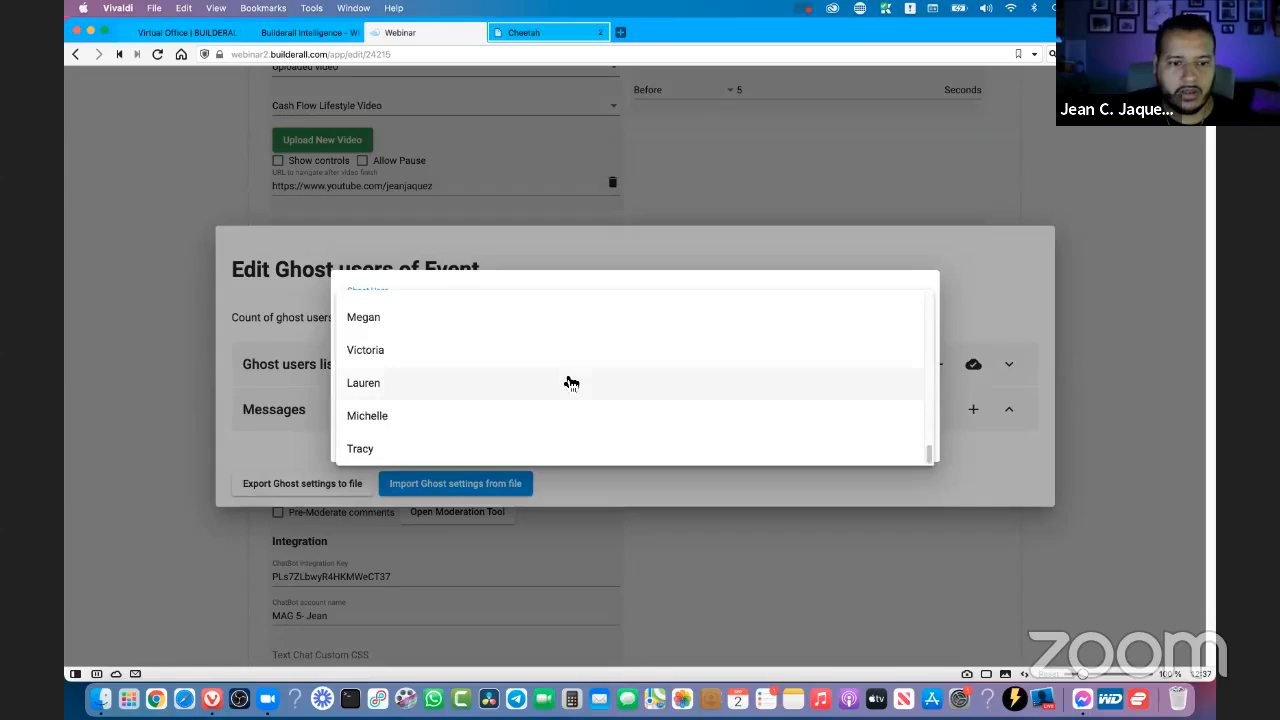
scroll(571, 383, up, 11)
scroll(571, 383, up, 5)
click(417, 308)
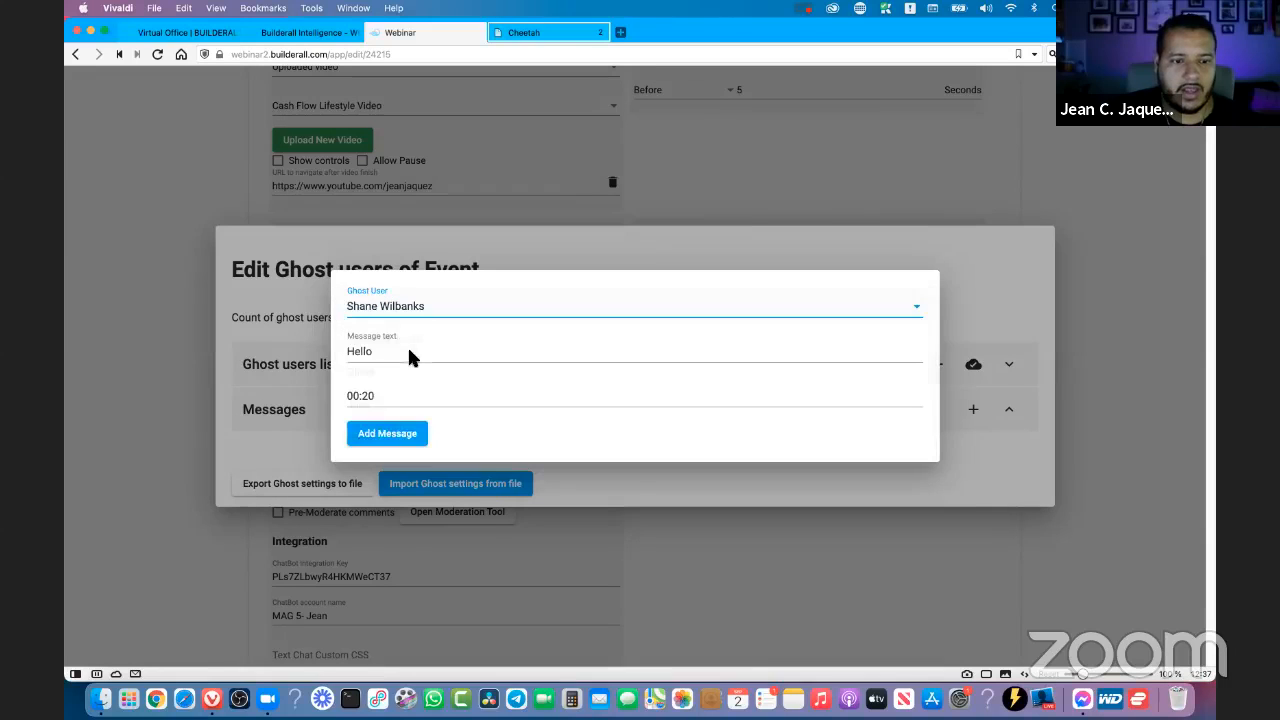
- Replace the default text of the first ghost message with "This is awesome"
click(407, 356)
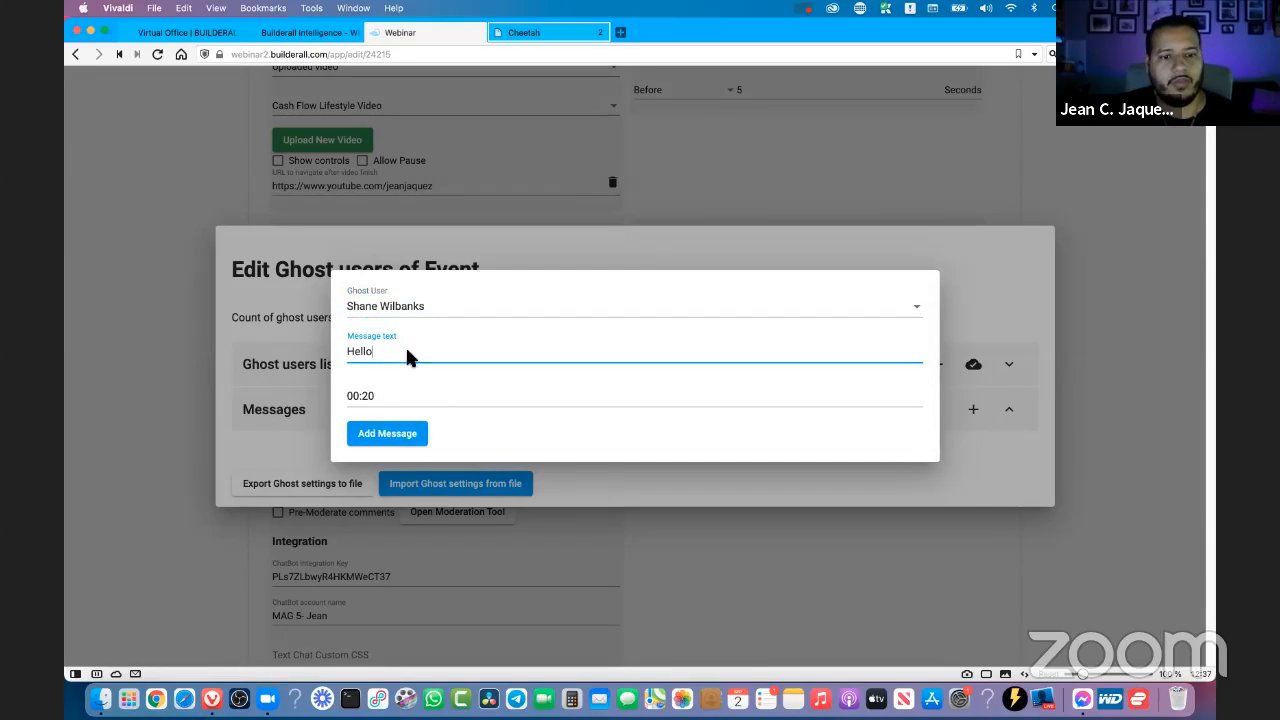
click(383, 397)
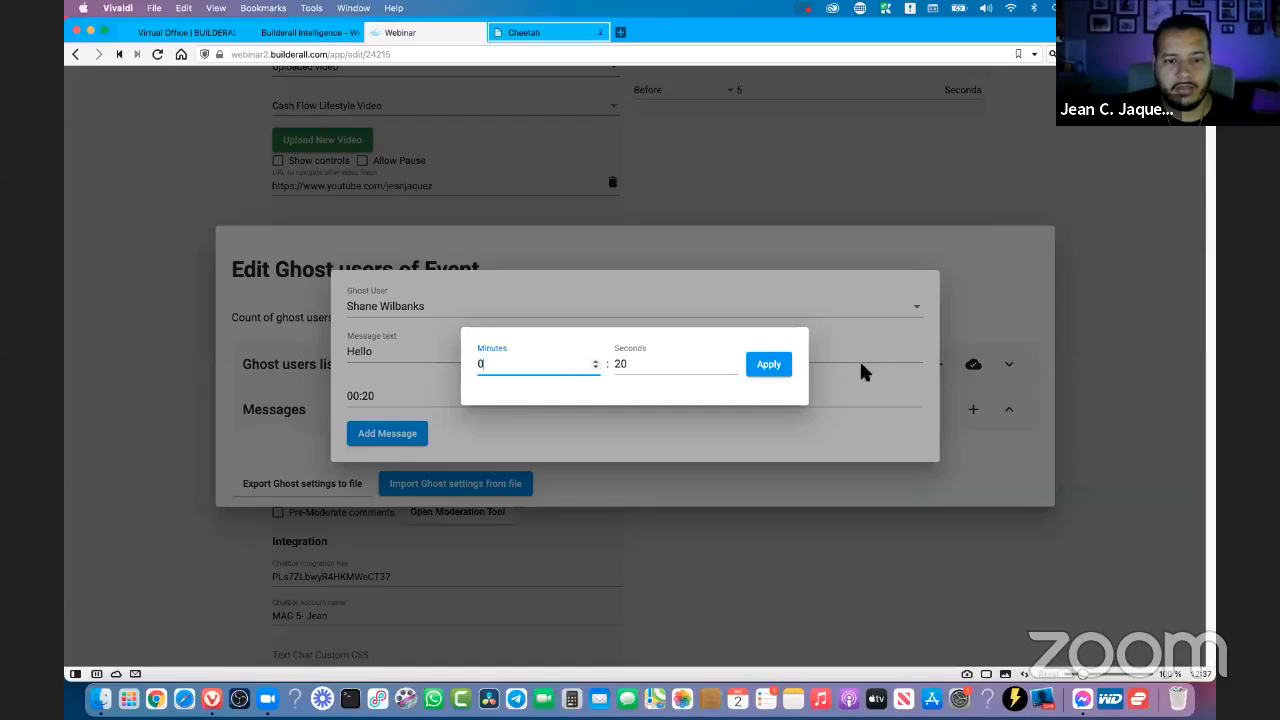
click(861, 364)
drag(407, 352, 293, 351)
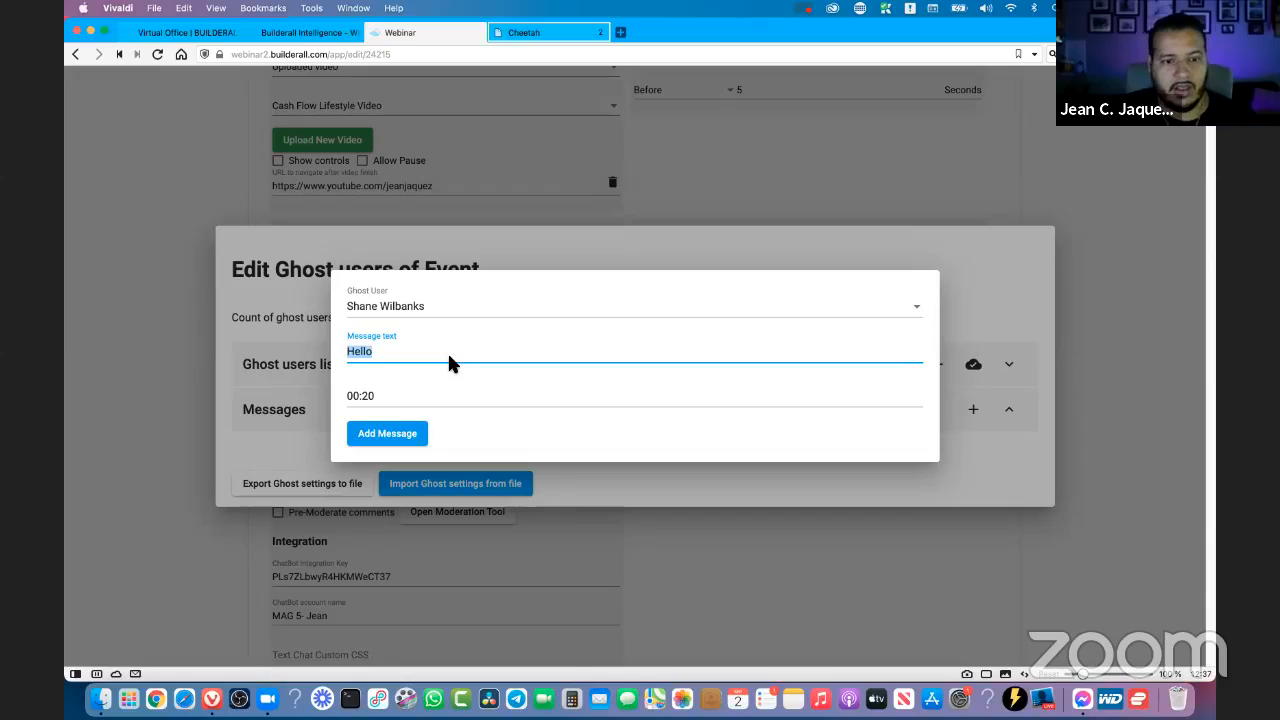
text(This is awe)
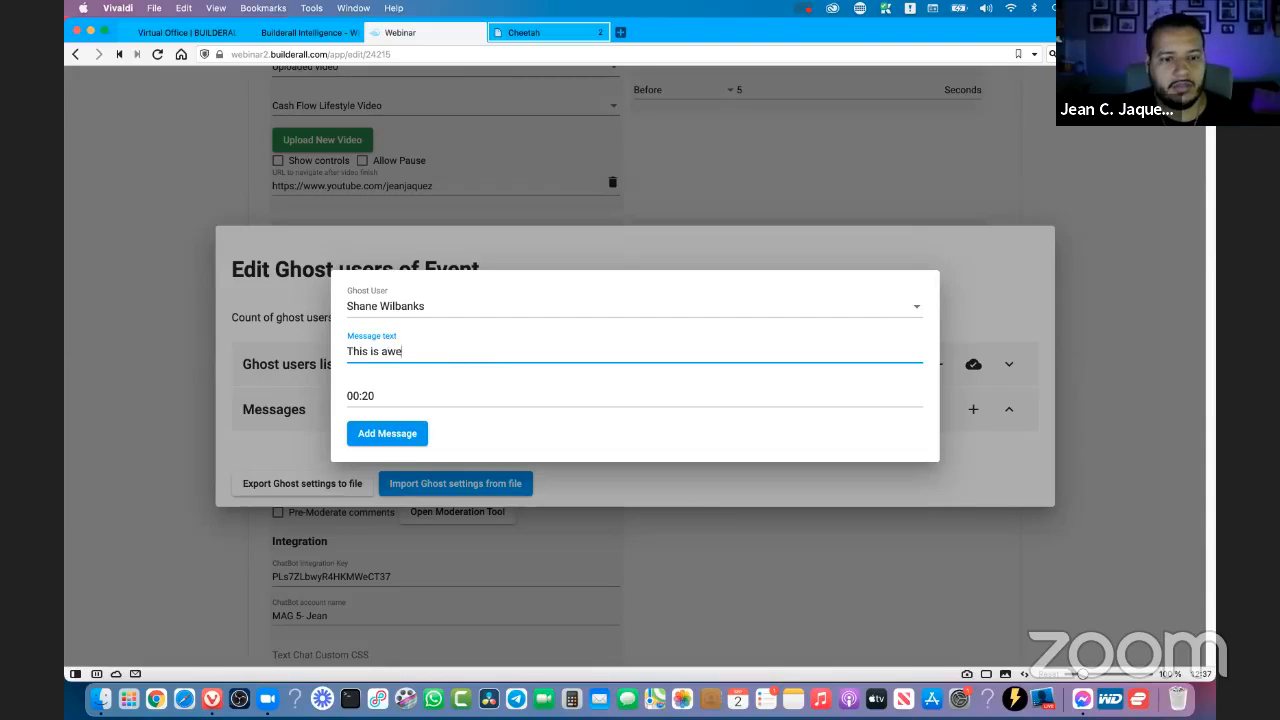
text(some)
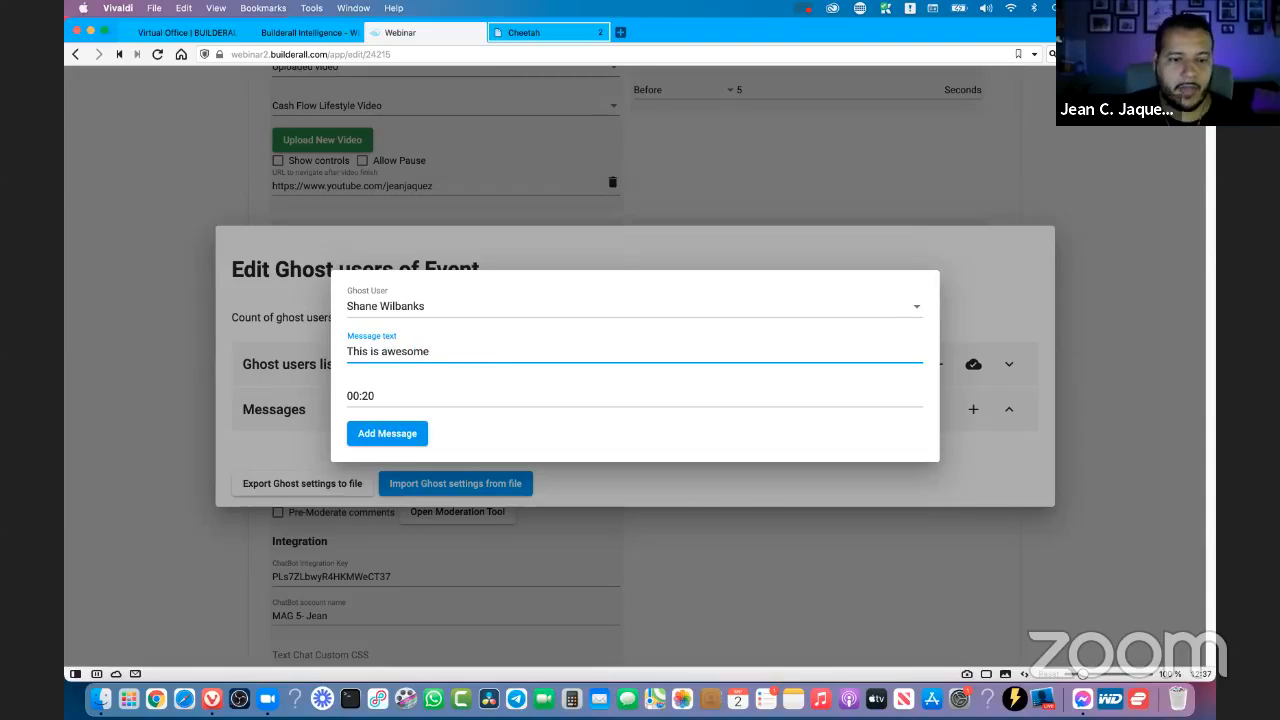
- Set the first message's time to 0 minutes 10 seconds and add it to the messages
click(389, 396)
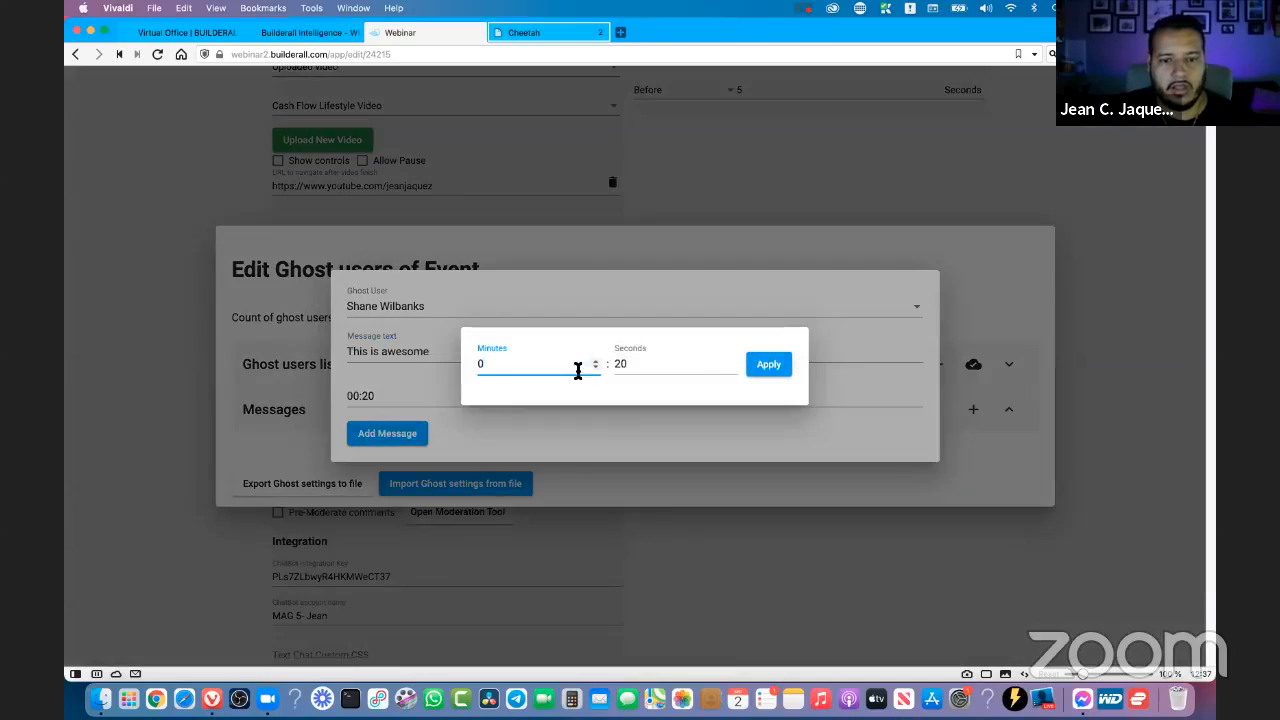
click(733, 361)
click(733, 361)
click(733, 361)
triple_click(732, 368)
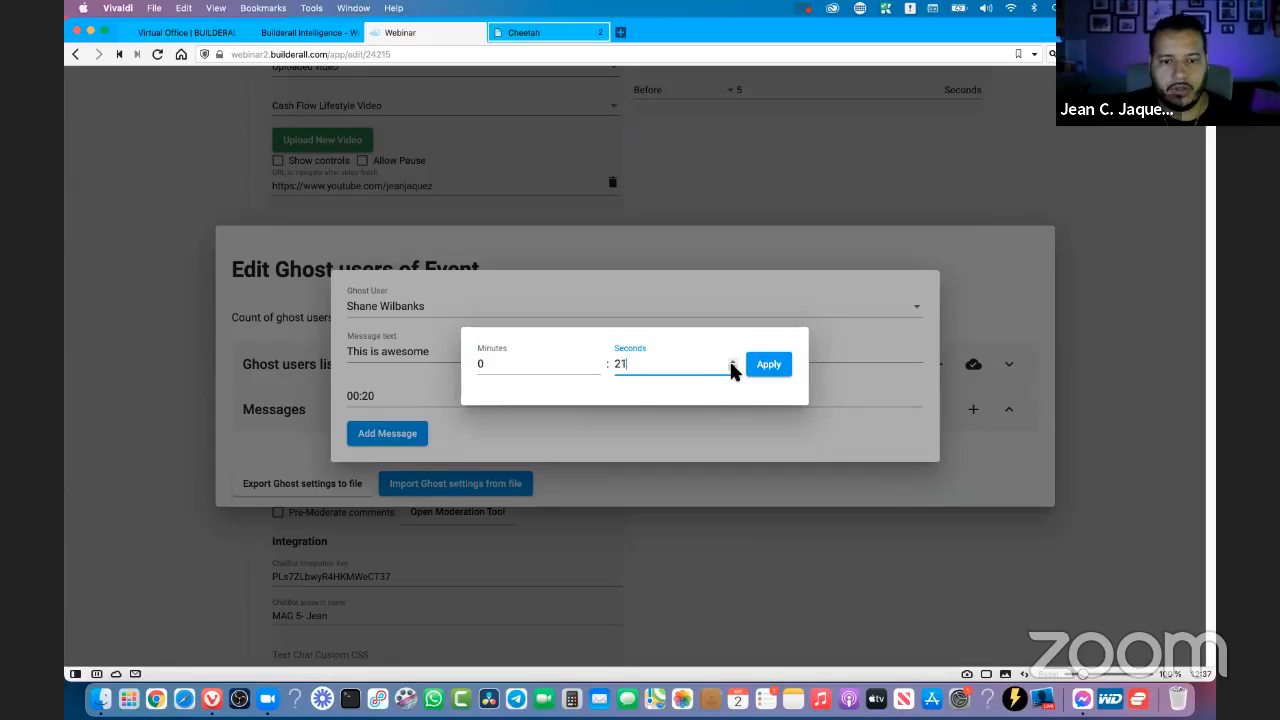
triple_click(732, 368)
double_click(732, 368)
triple_click(732, 368)
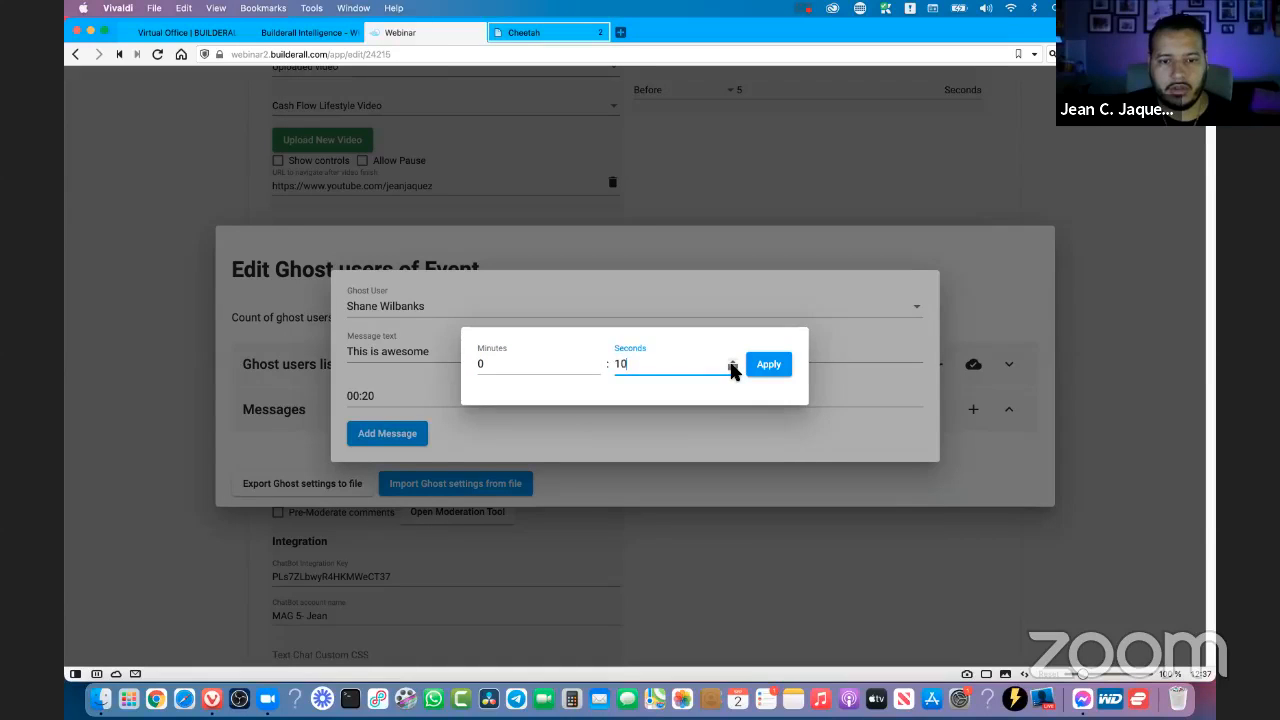
click(766, 366)
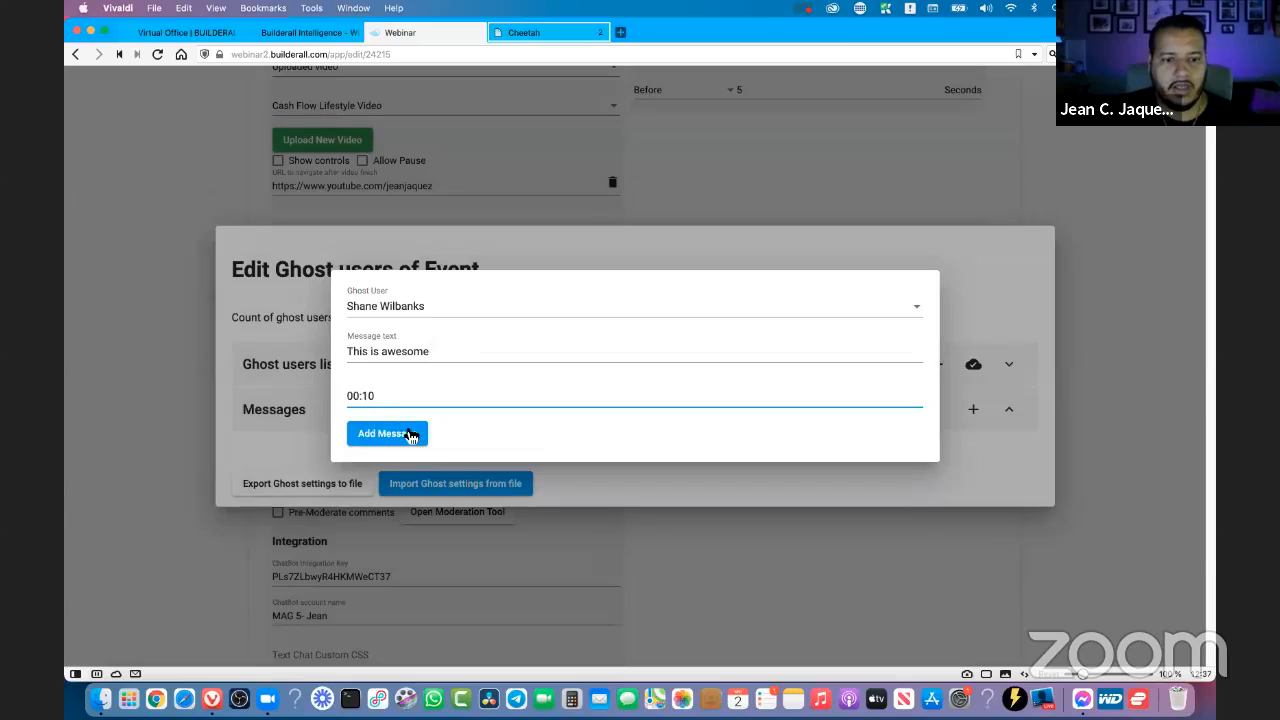
click(411, 436)
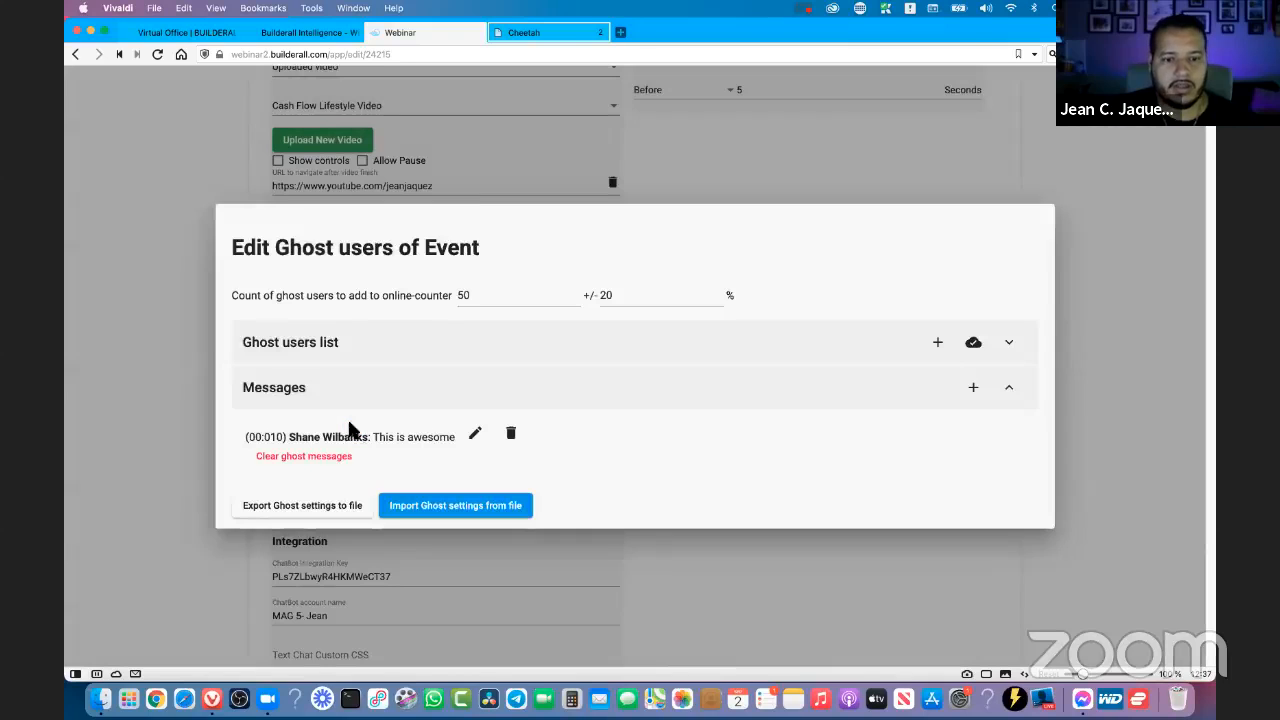
- Add a second message from the second ghost user reading "I am not scared of ghost", keeping the default 00:20 time
click(973, 388)
click(563, 309)
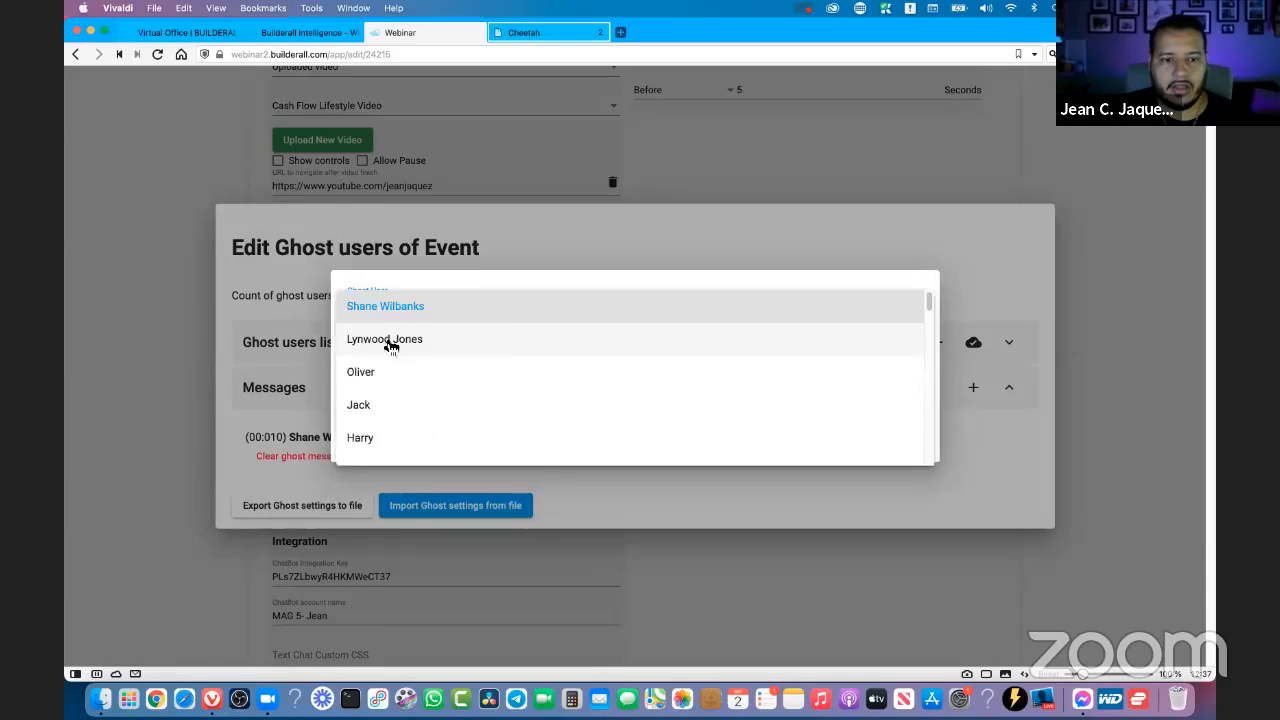
click(390, 341)
double_click(388, 356)
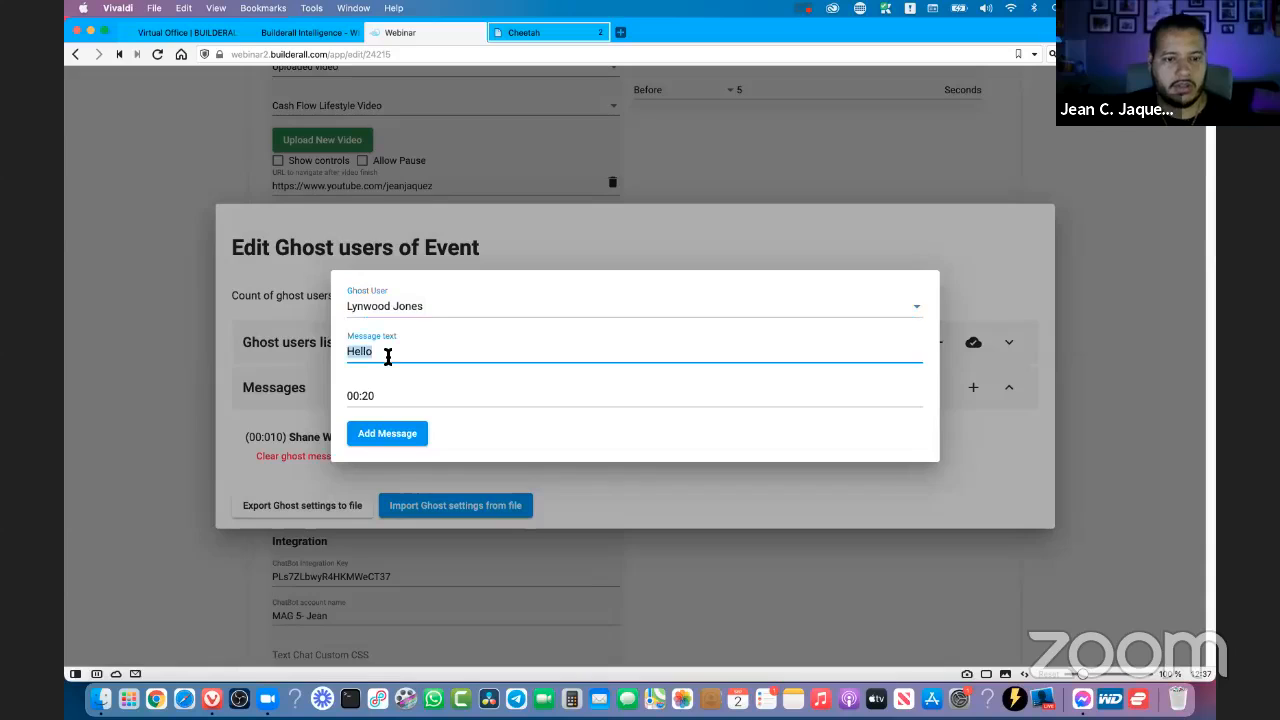
text(I a)
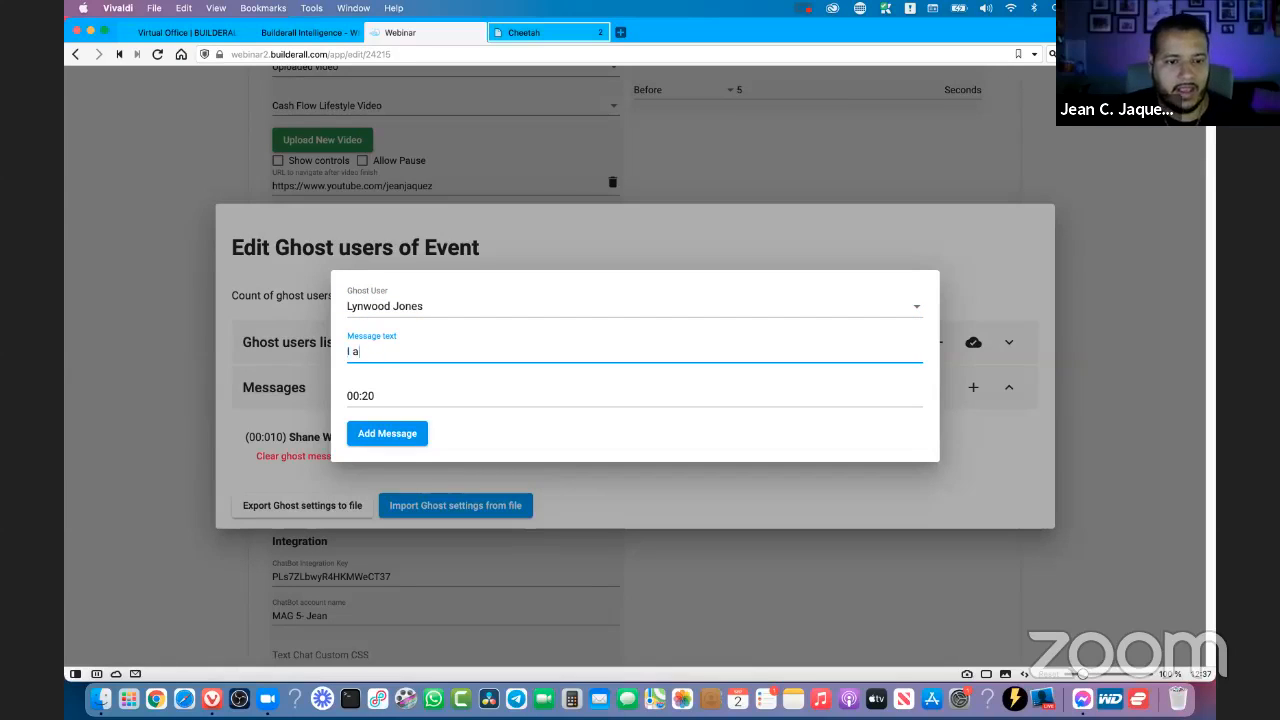
text(m not afriad of)
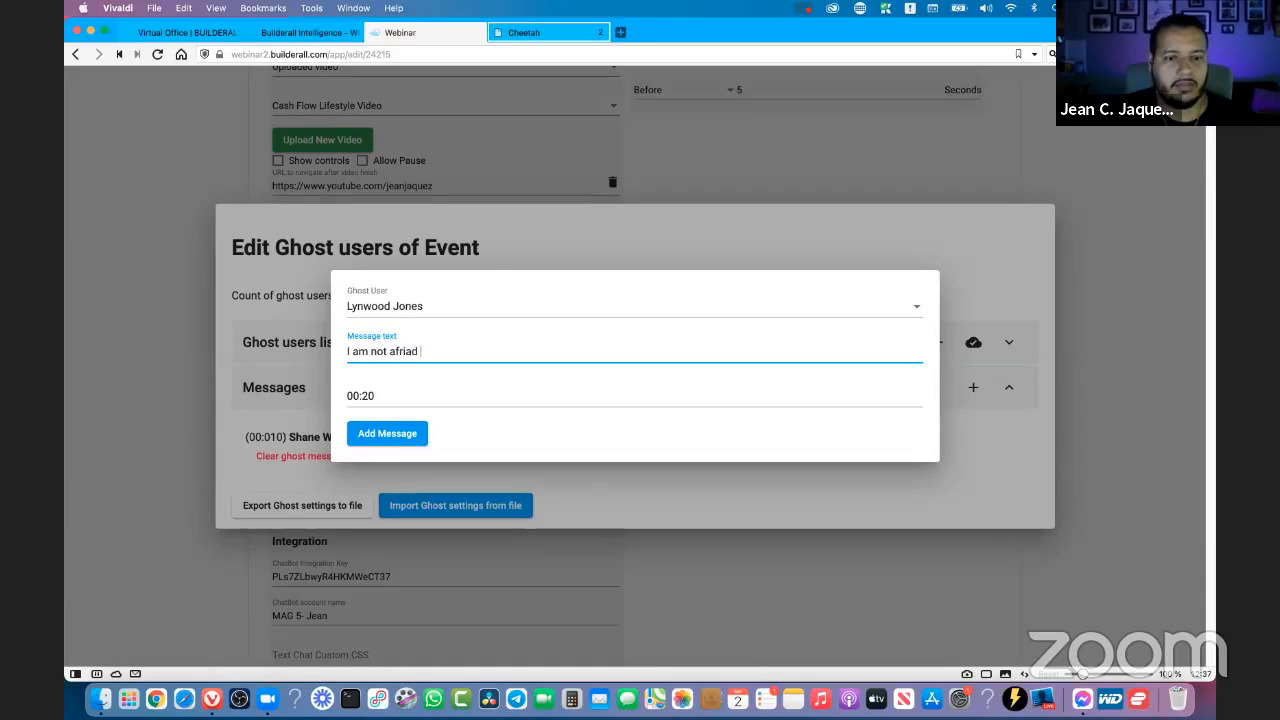
key(BackSpace)
key(BackSpace)
key(BackSpace)
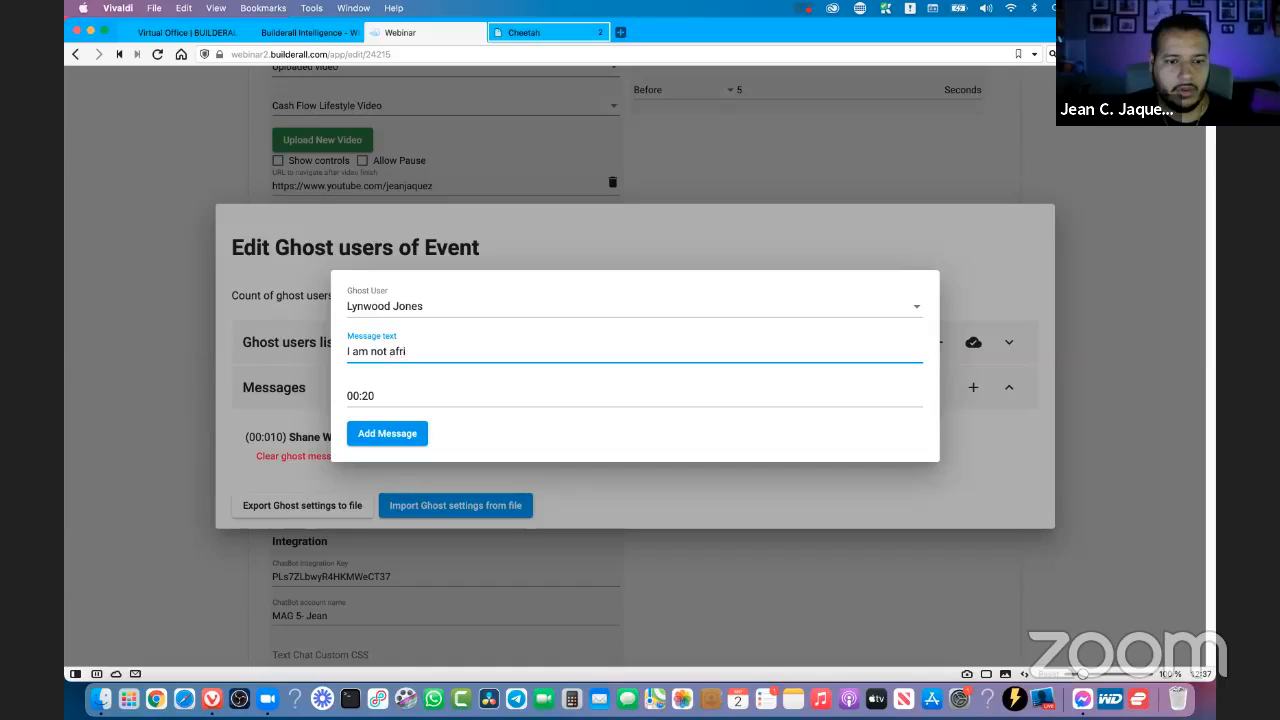
text(scared of ghost)
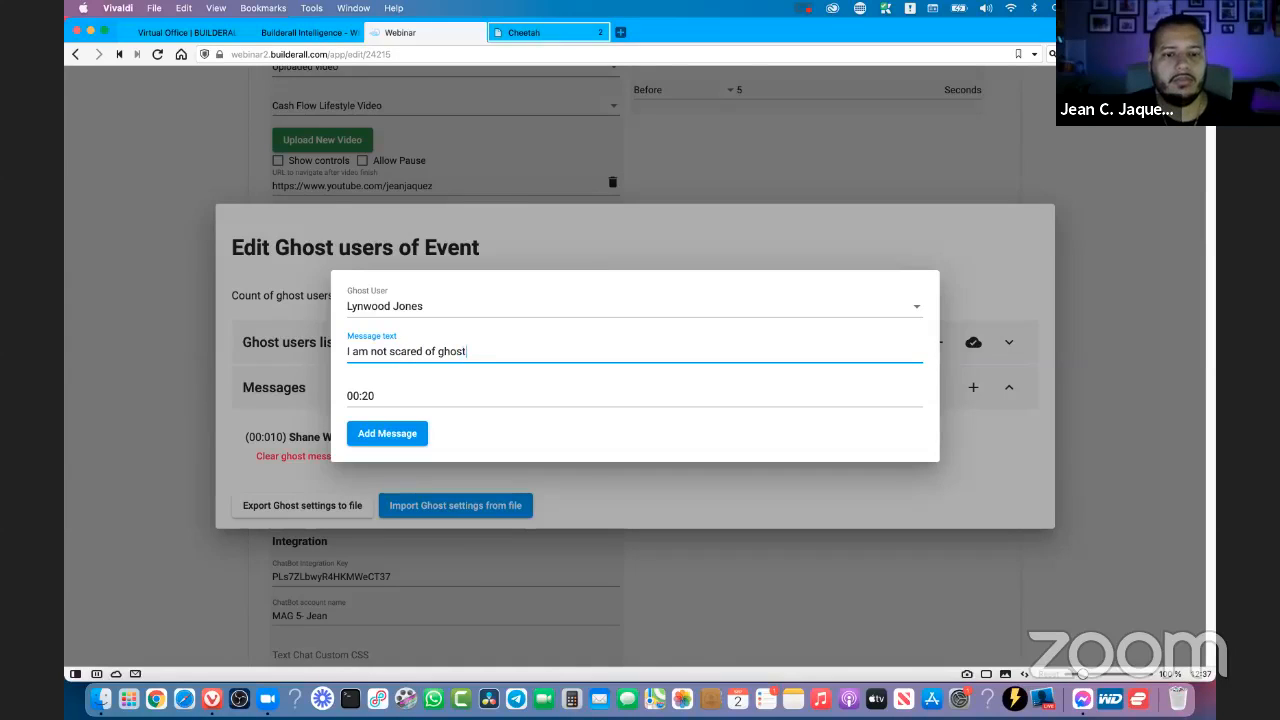
click(389, 438)
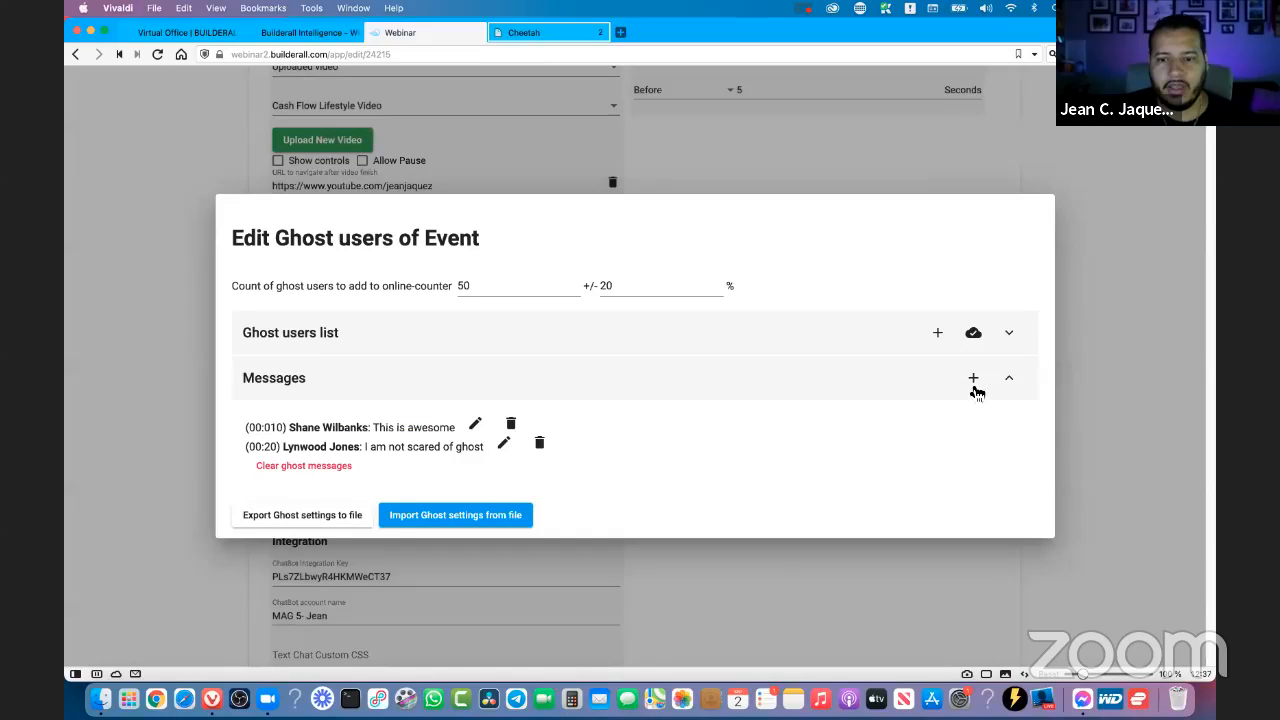
- Start a third message from the fourth ghost user in the list, with the text "AMazing training" followed by the host's first name
click(973, 378)
click(507, 313)
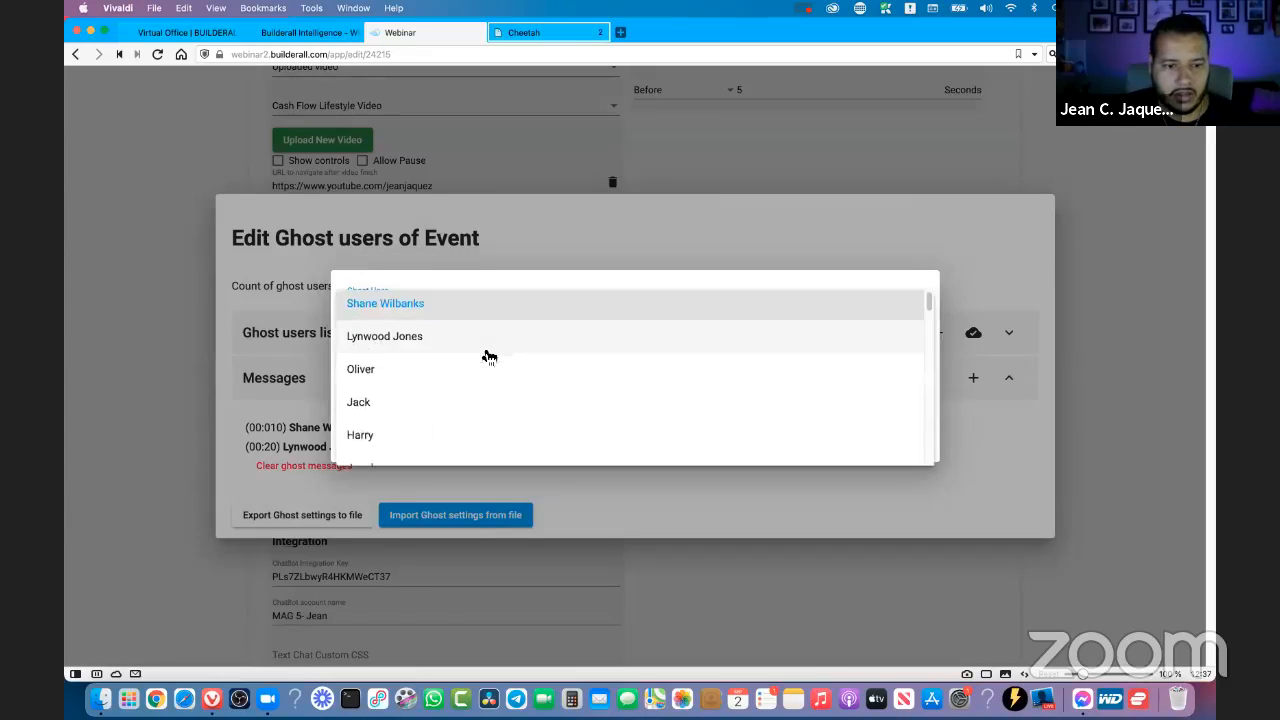
scroll(420, 355, down, 1)
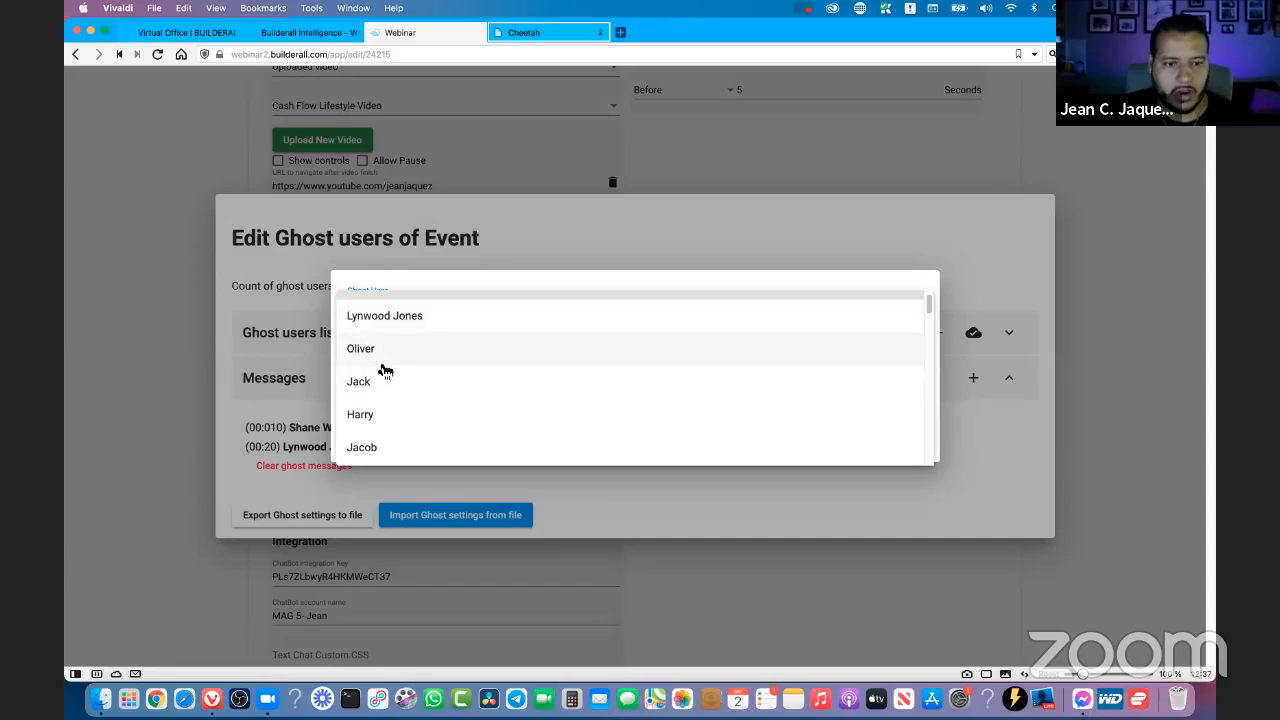
click(369, 381)
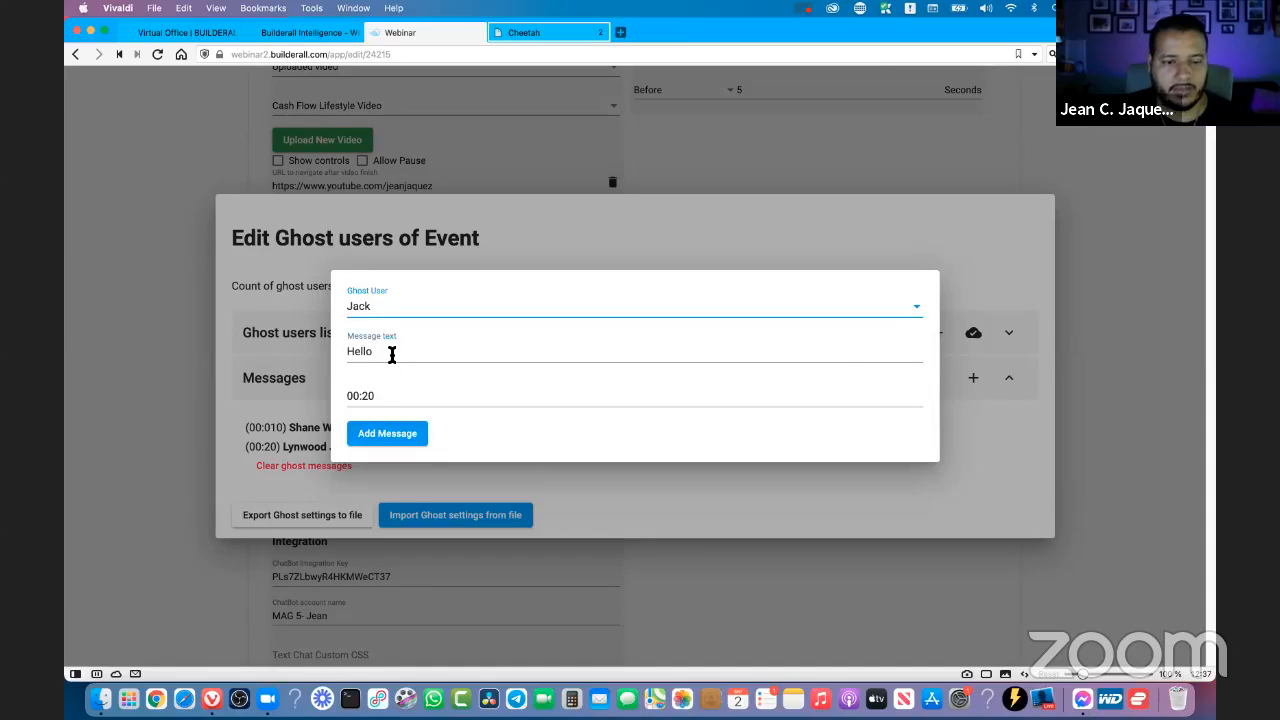
double_click(392, 355)
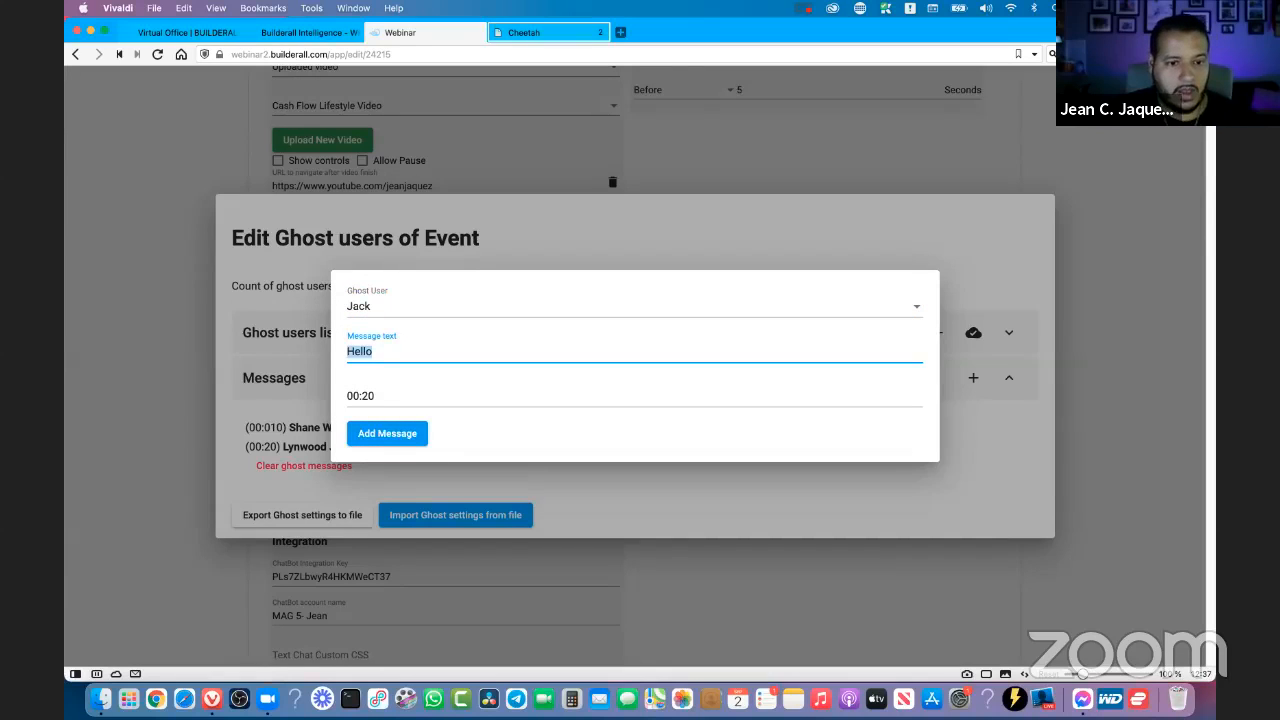
text(AMazing)
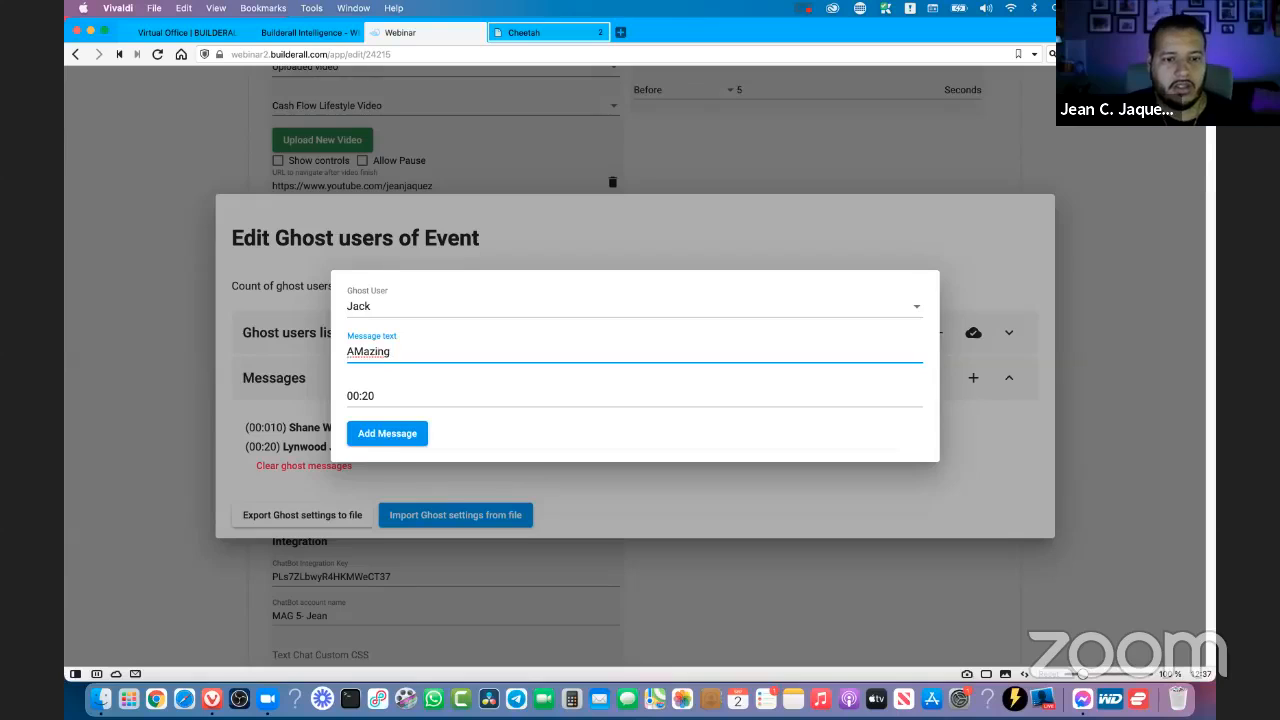
text( training)
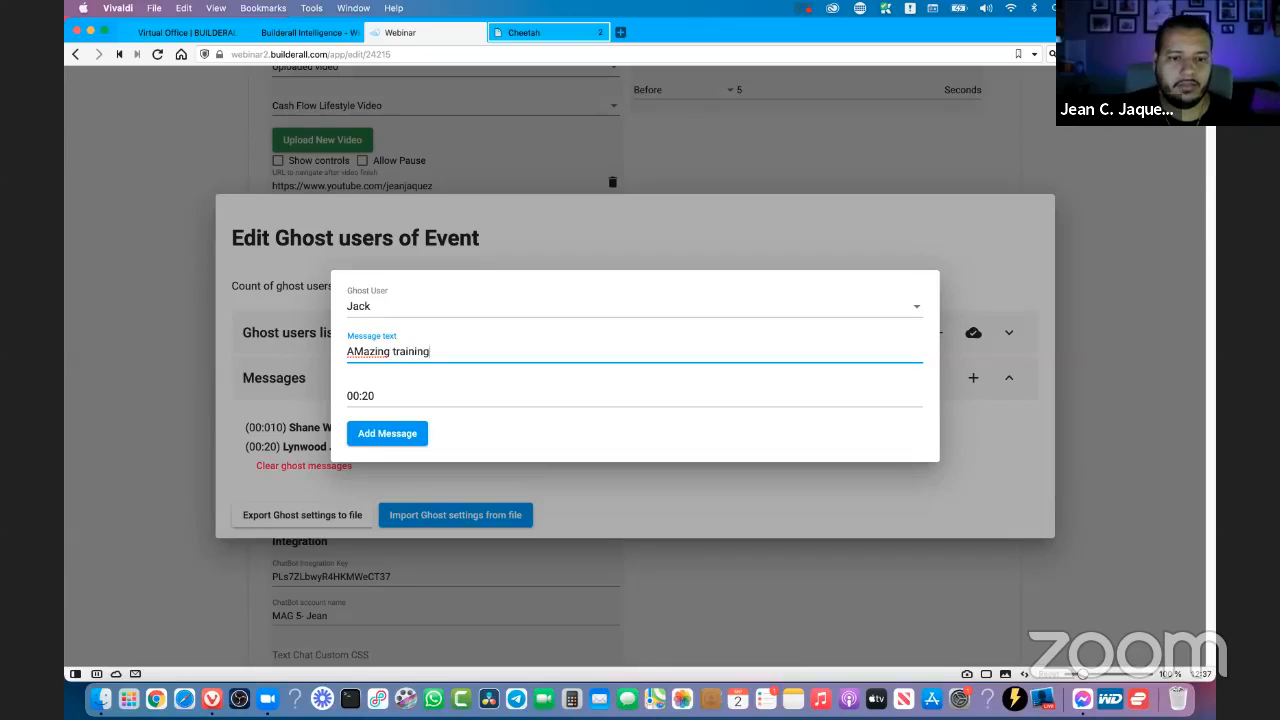
text( Jean)
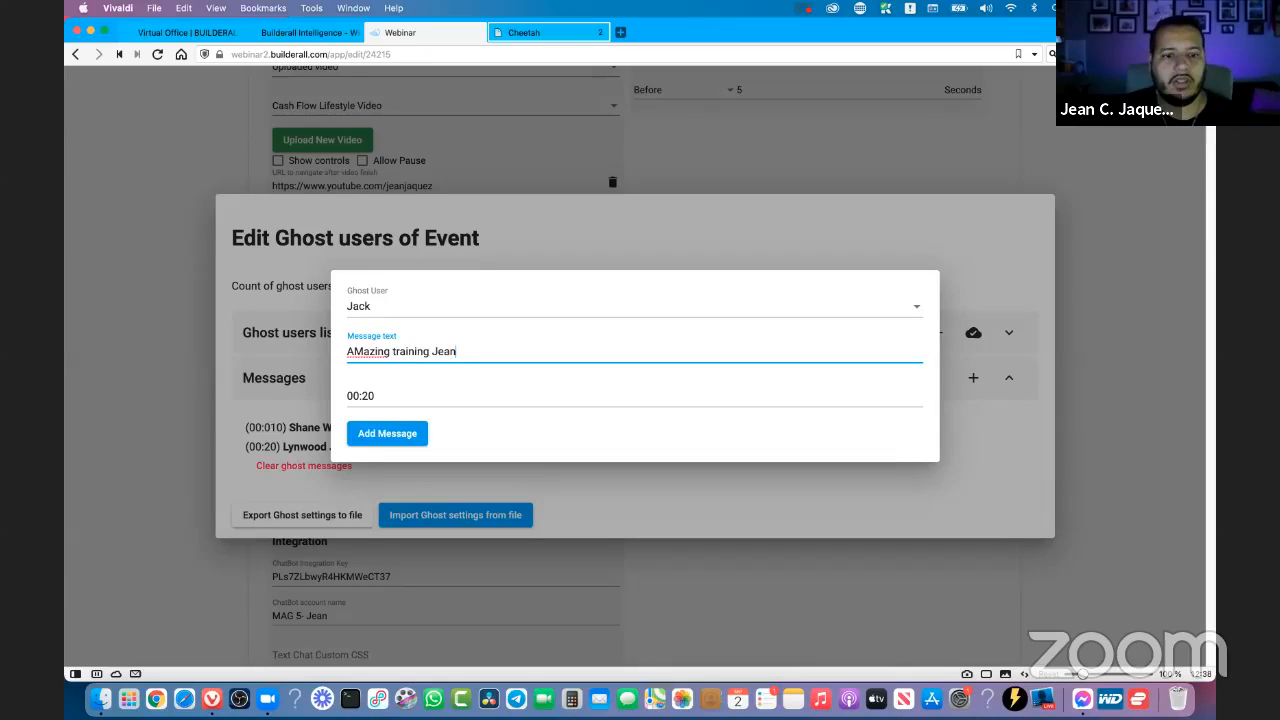
- Set the third message's time to 1 minute 5 seconds and add it to the messages
click(381, 392)
click(660, 380)
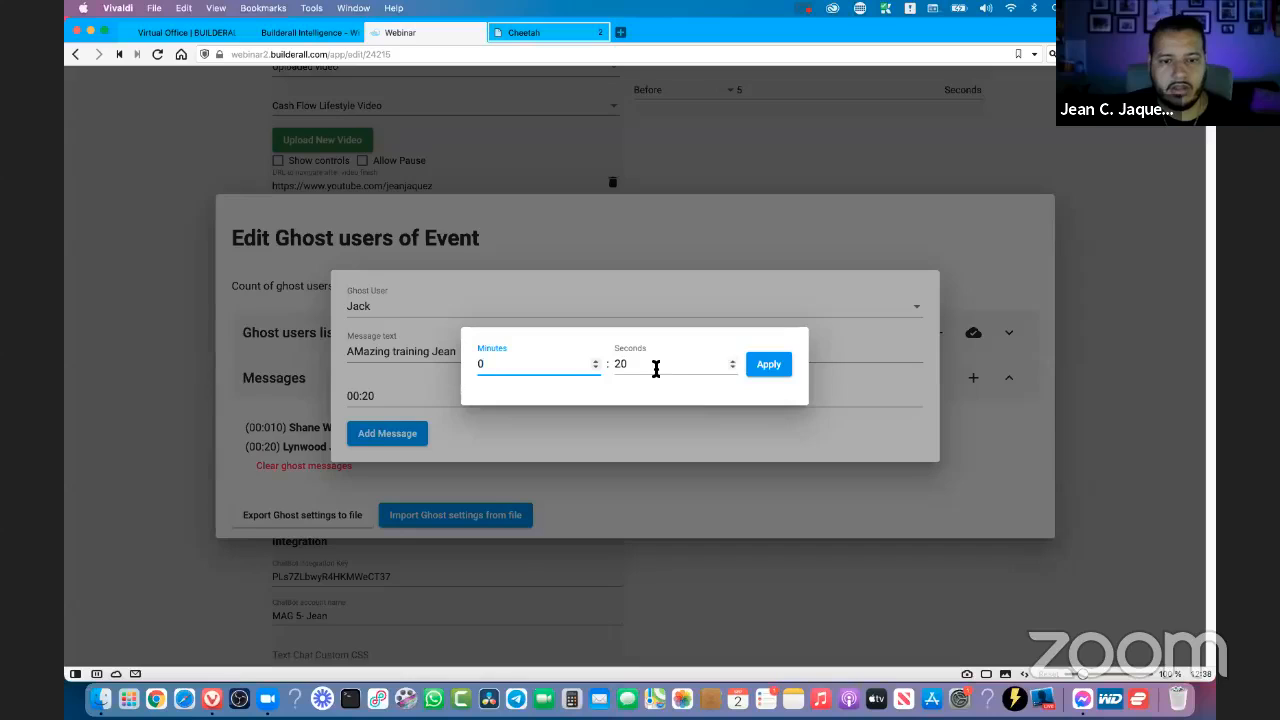
click(621, 368)
click(596, 361)
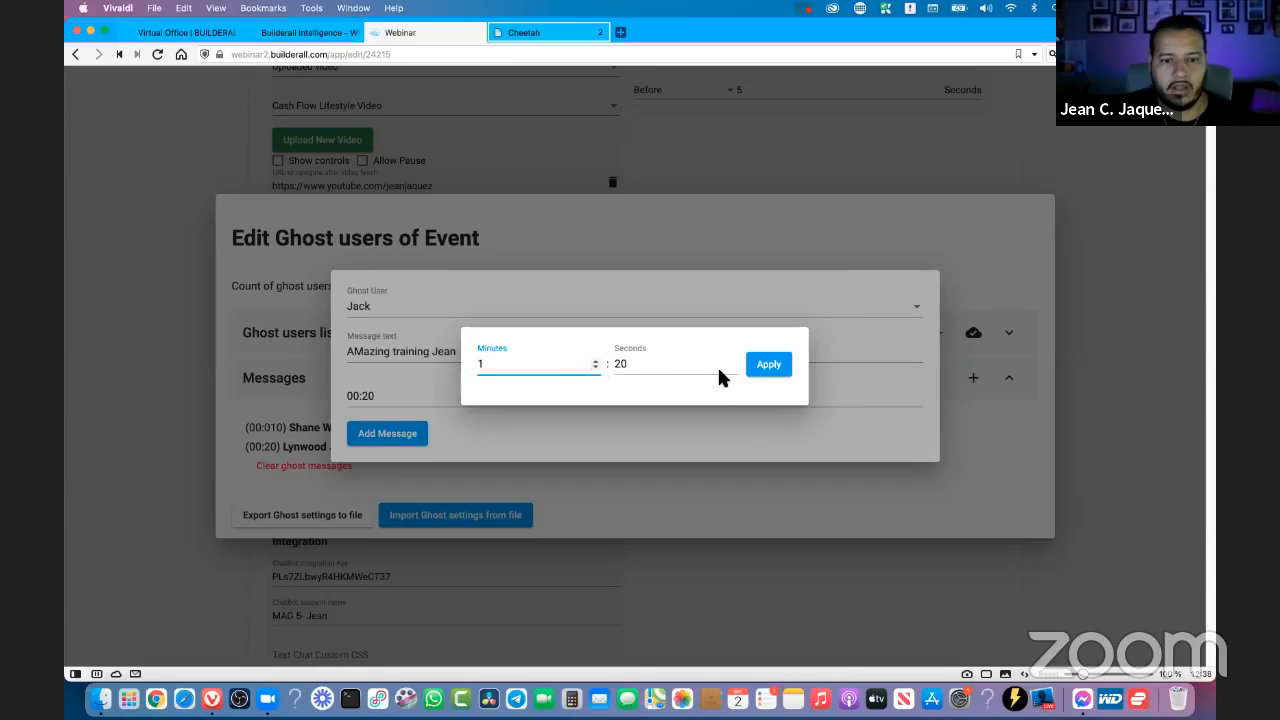
click(686, 364)
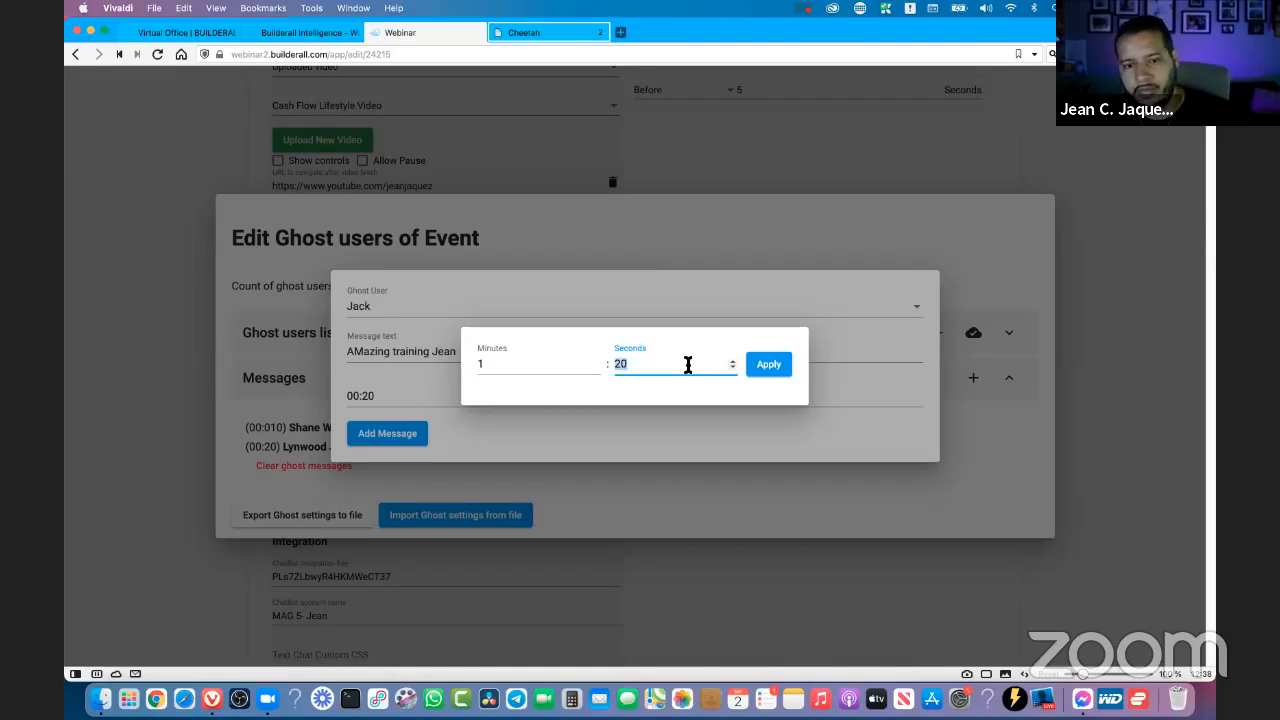
double_click(622, 364)
text(5)
click(770, 366)
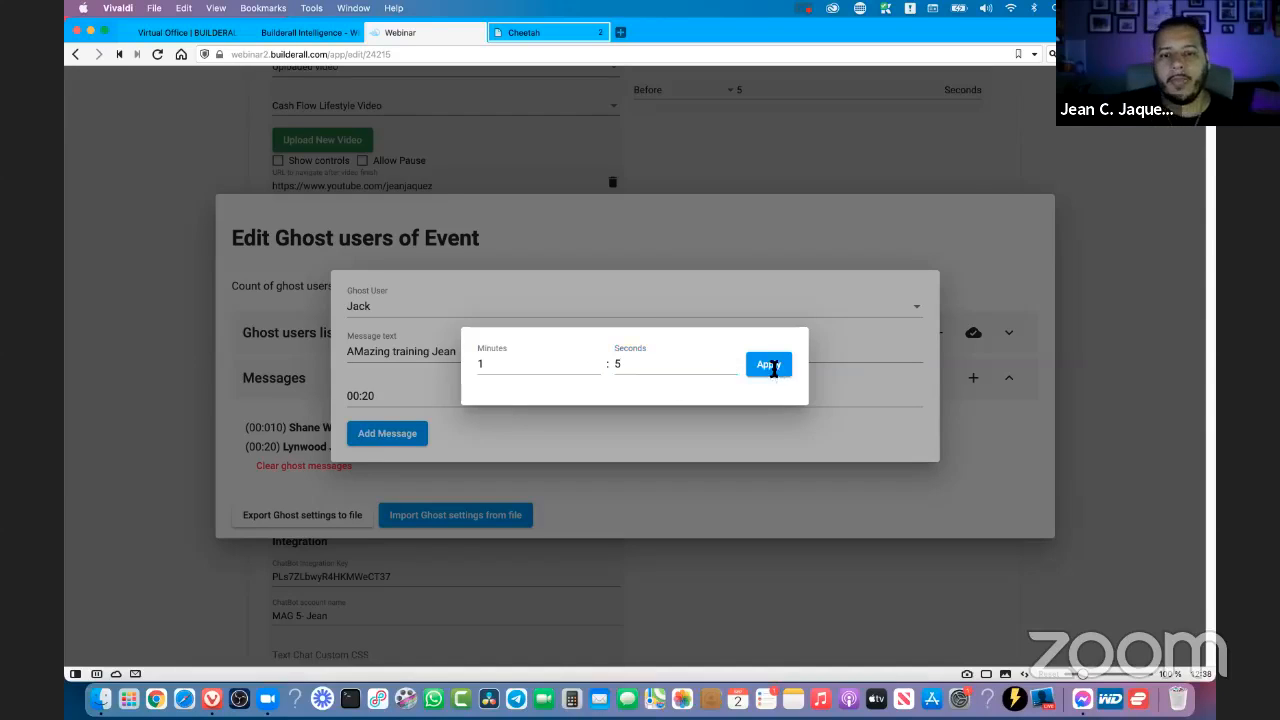
click(412, 445)
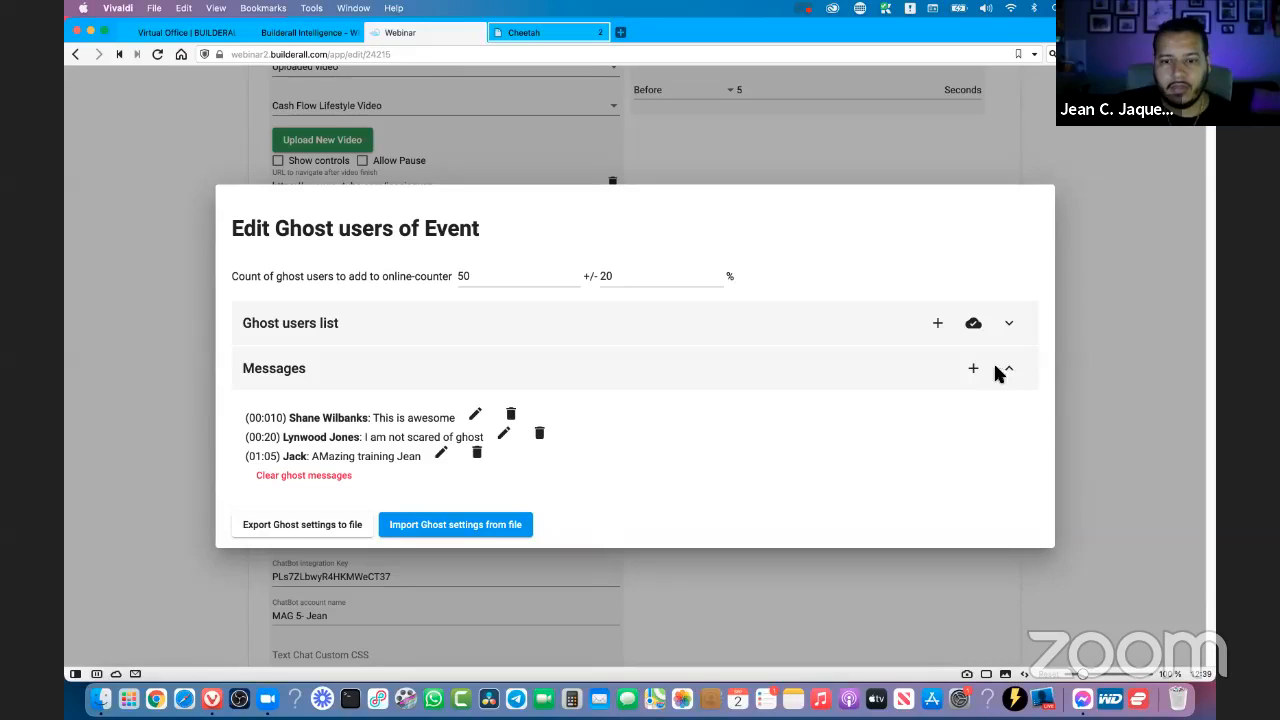
- Expand the ghost users list again, then close the ghost user editor and return to the Text Chat settings
click(695, 338)
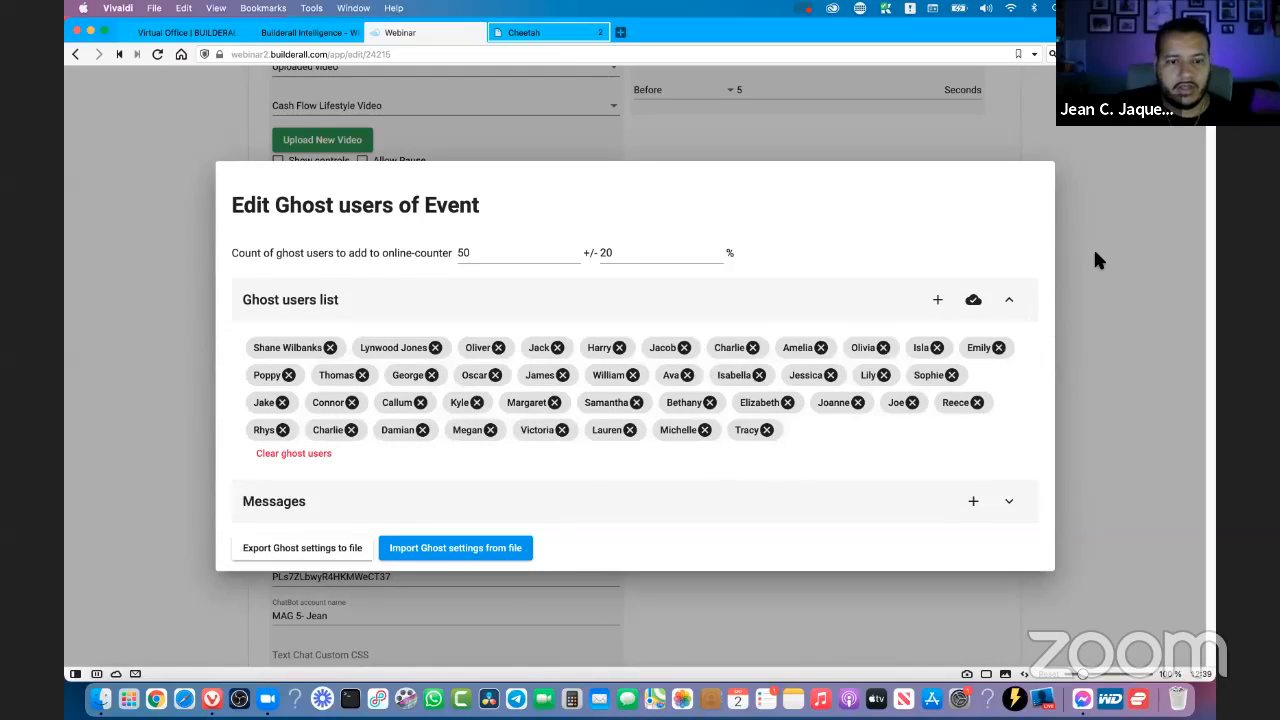
click(1096, 258)
scroll(800, 396, down, 2)
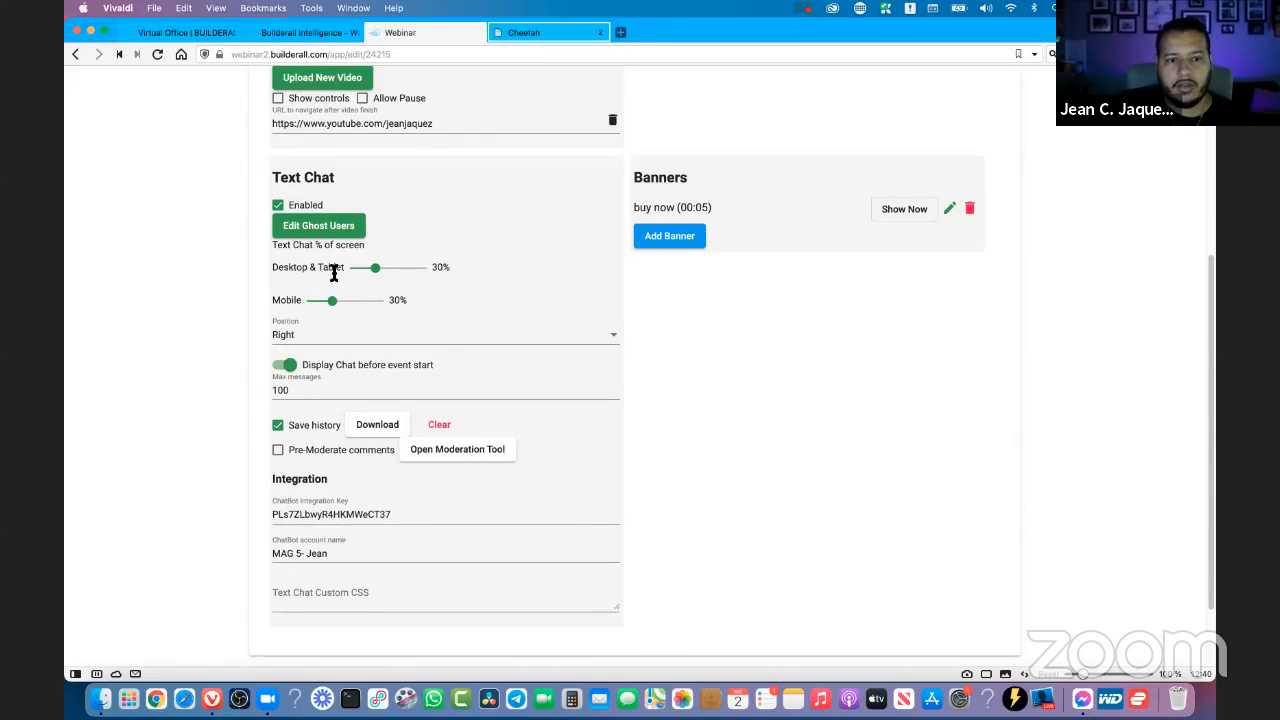
- Switch to the Cheetah editor and examine the embedded webinar iframe on the Webinar Broadcast page with the side panel hidden
drag(318, 272, 296, 272)
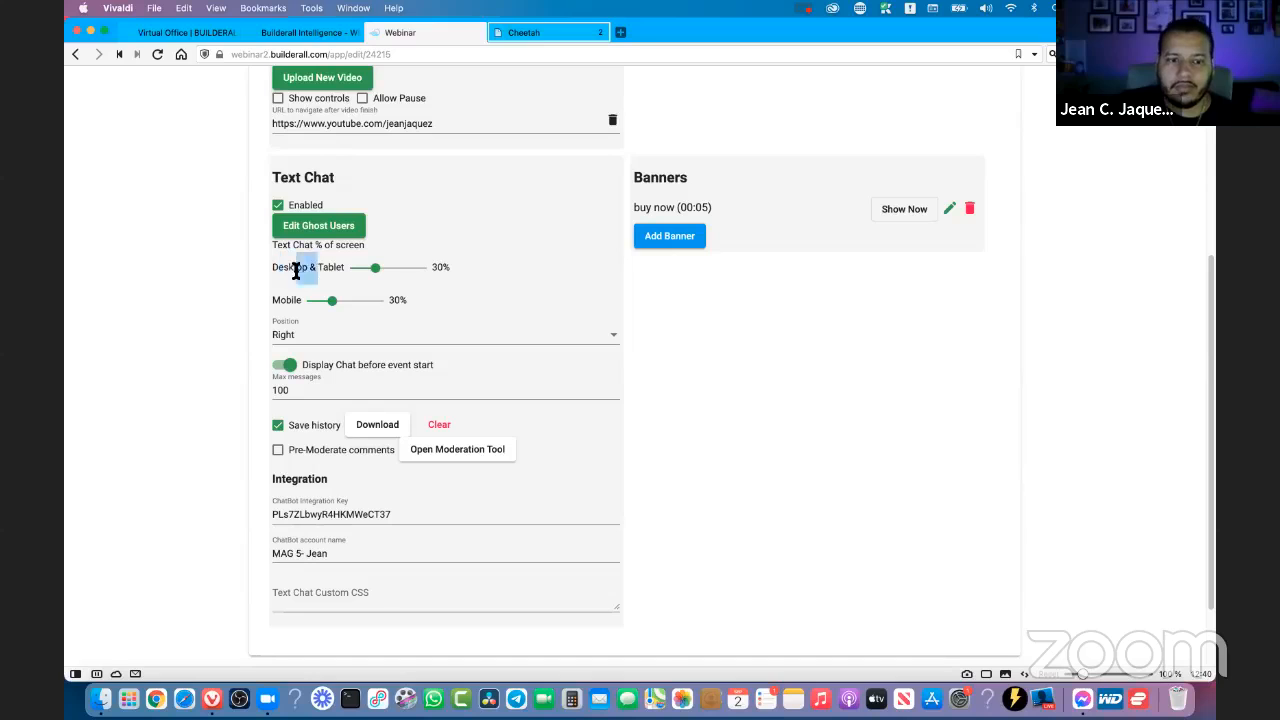
click(275, 272)
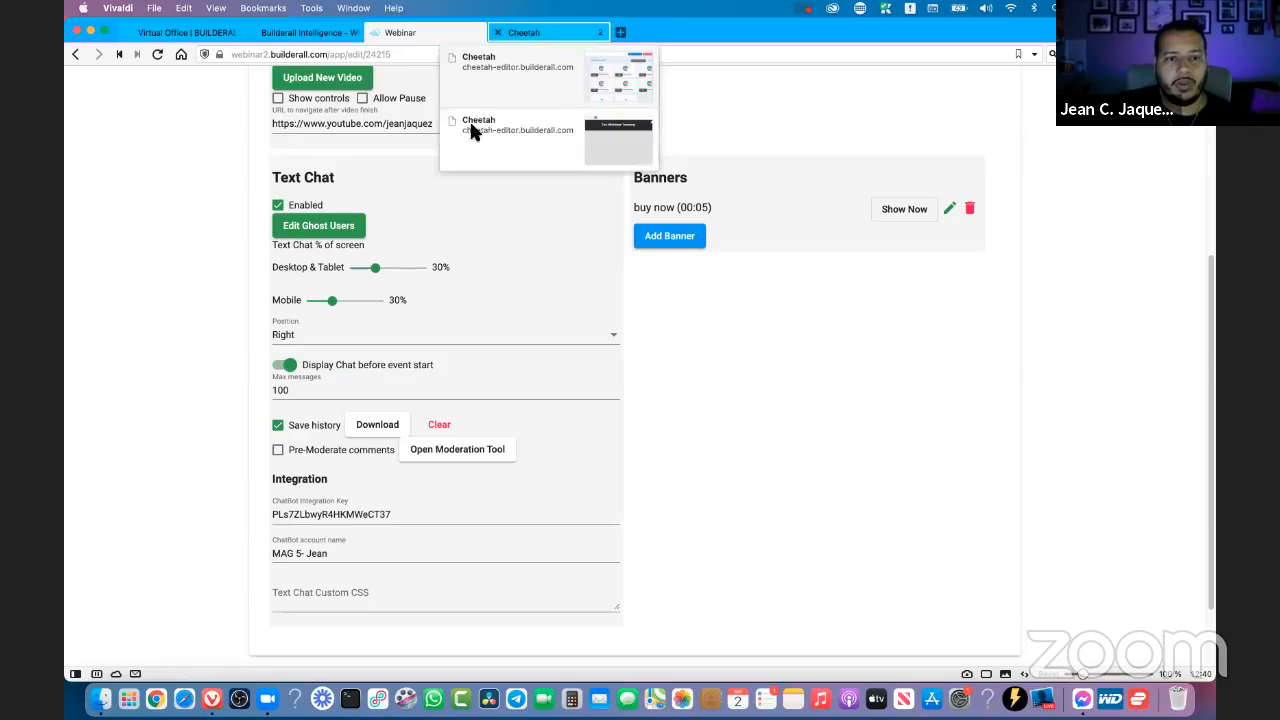
click(533, 33)
scroll(715, 304, up, 2)
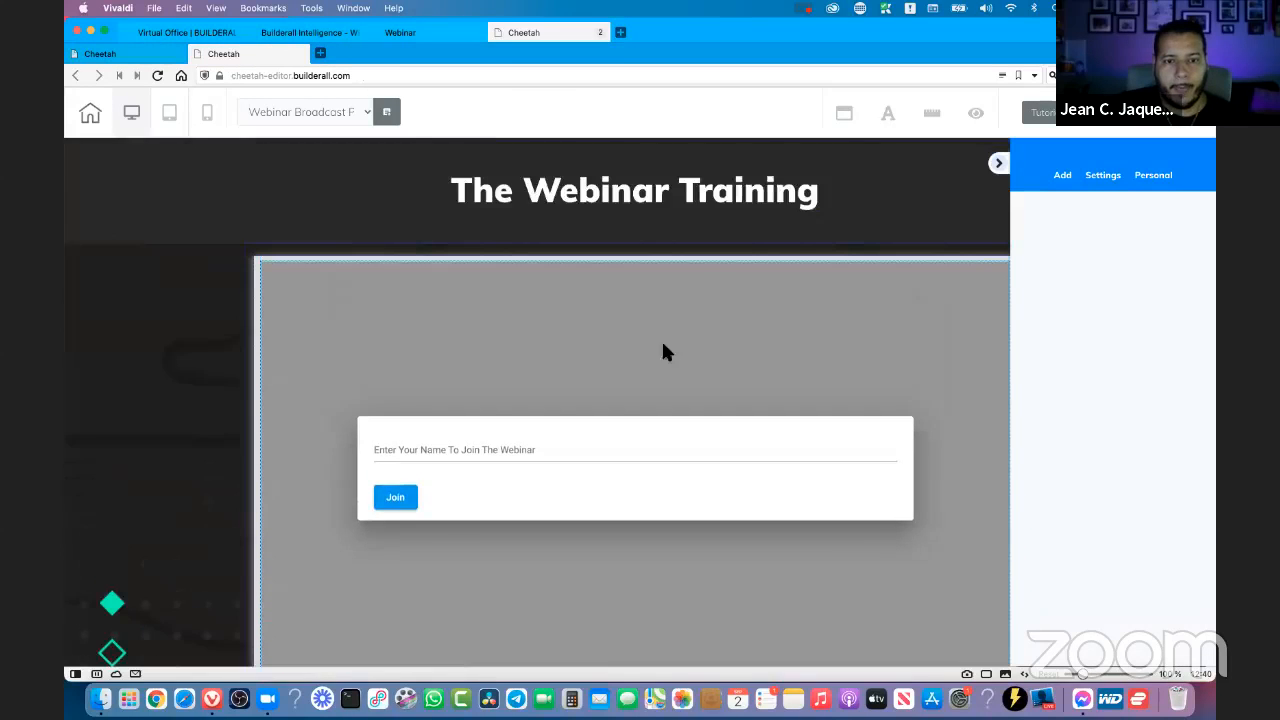
click(755, 289)
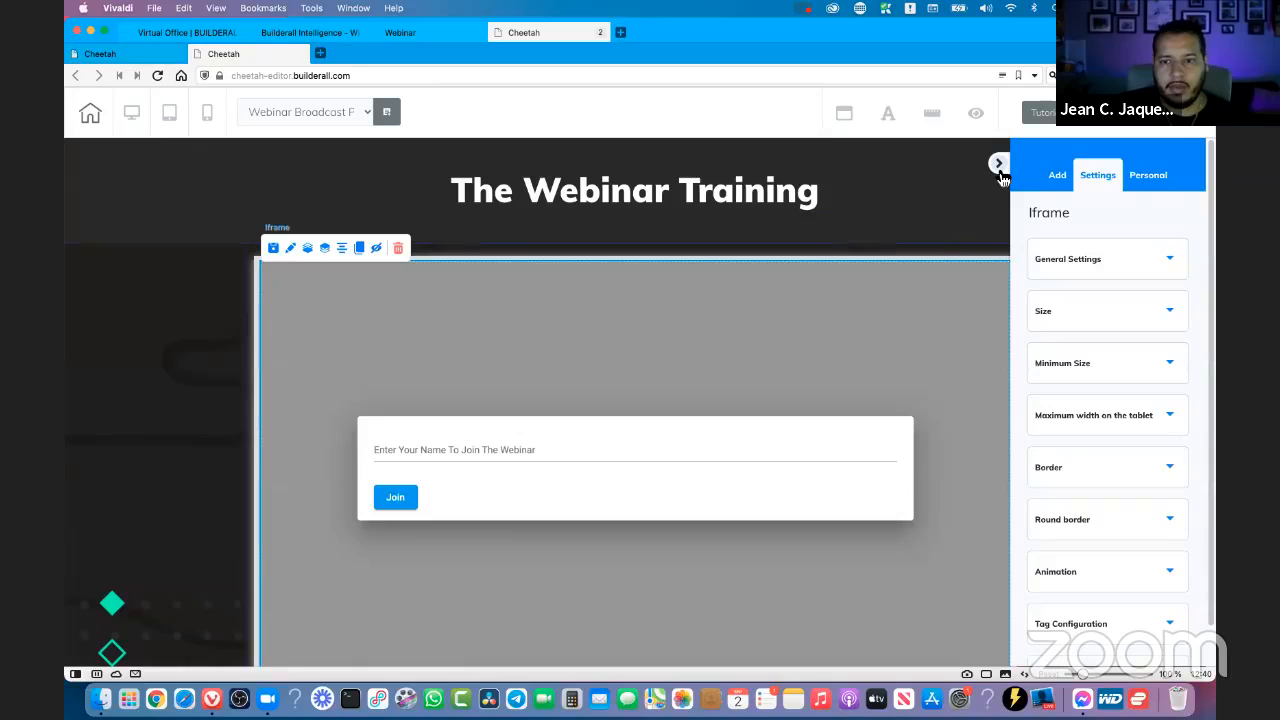
click(998, 164)
scroll(1030, 240, down, 1)
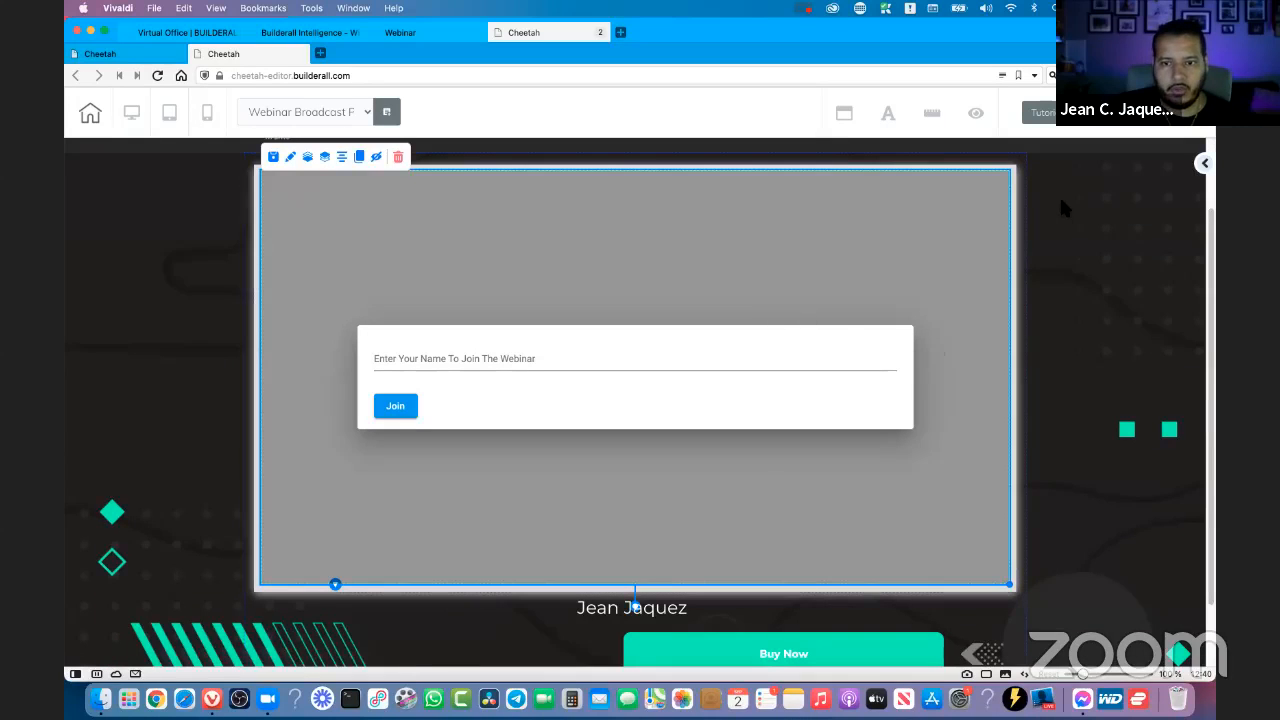
scroll(880, 260, up, 1)
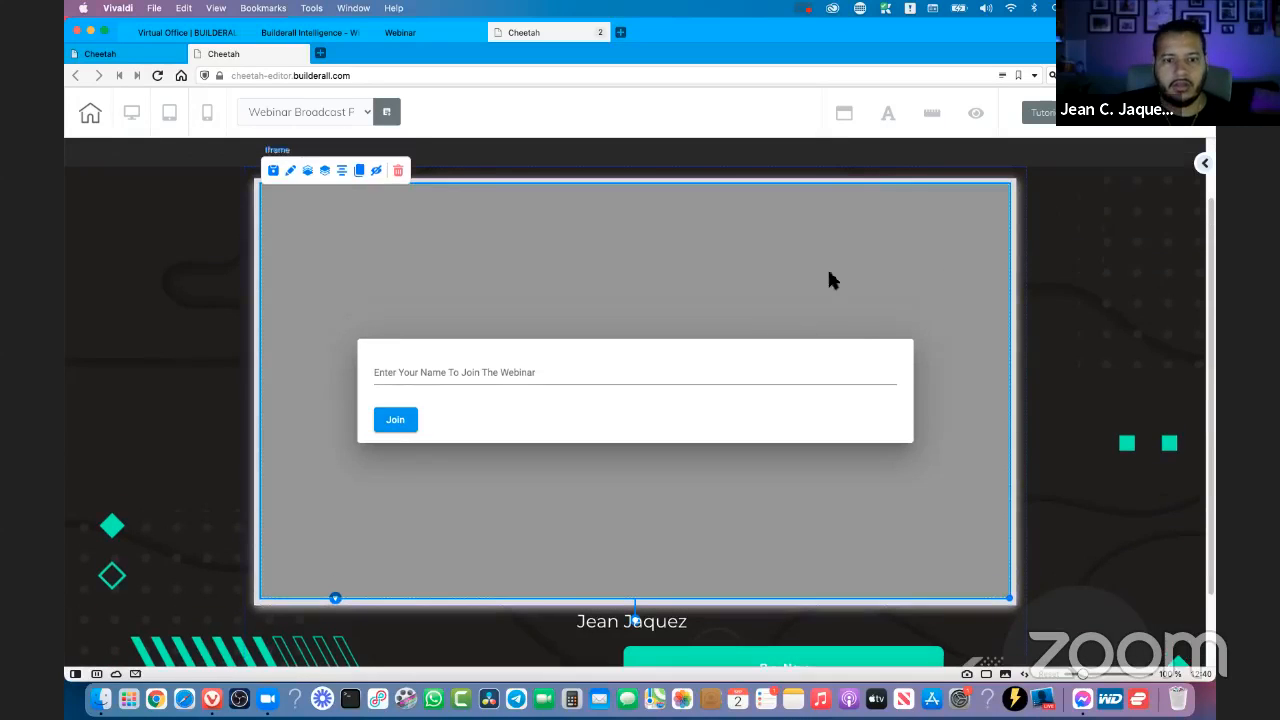
click(1205, 166)
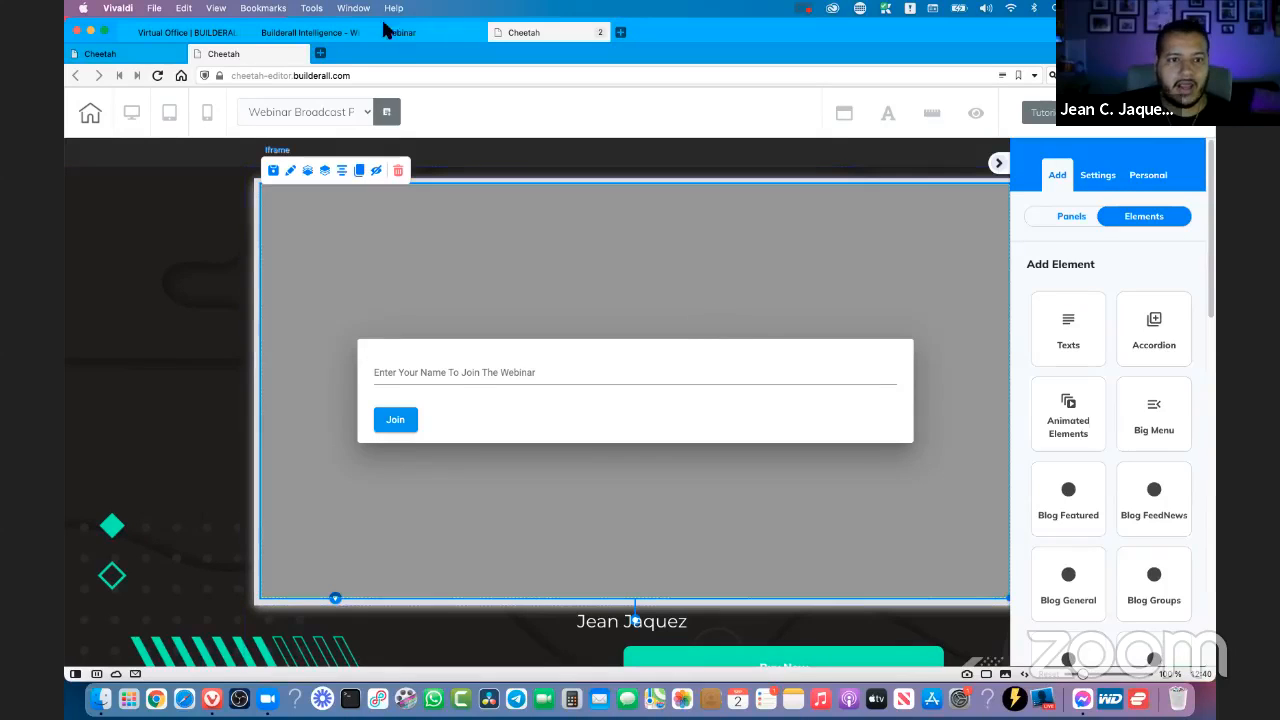
- Return to the Webinar Builder settings and review the Text Chat position options, keeping Right
click(305, 33)
click(368, 33)
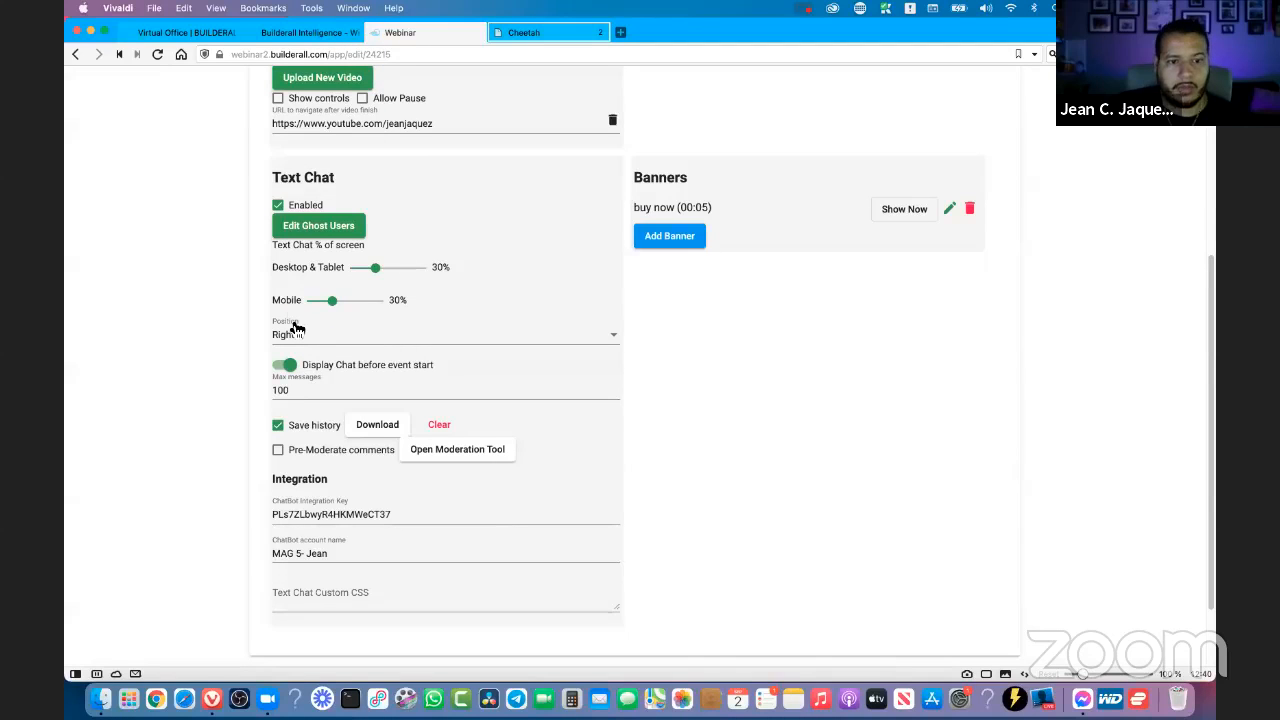
click(296, 343)
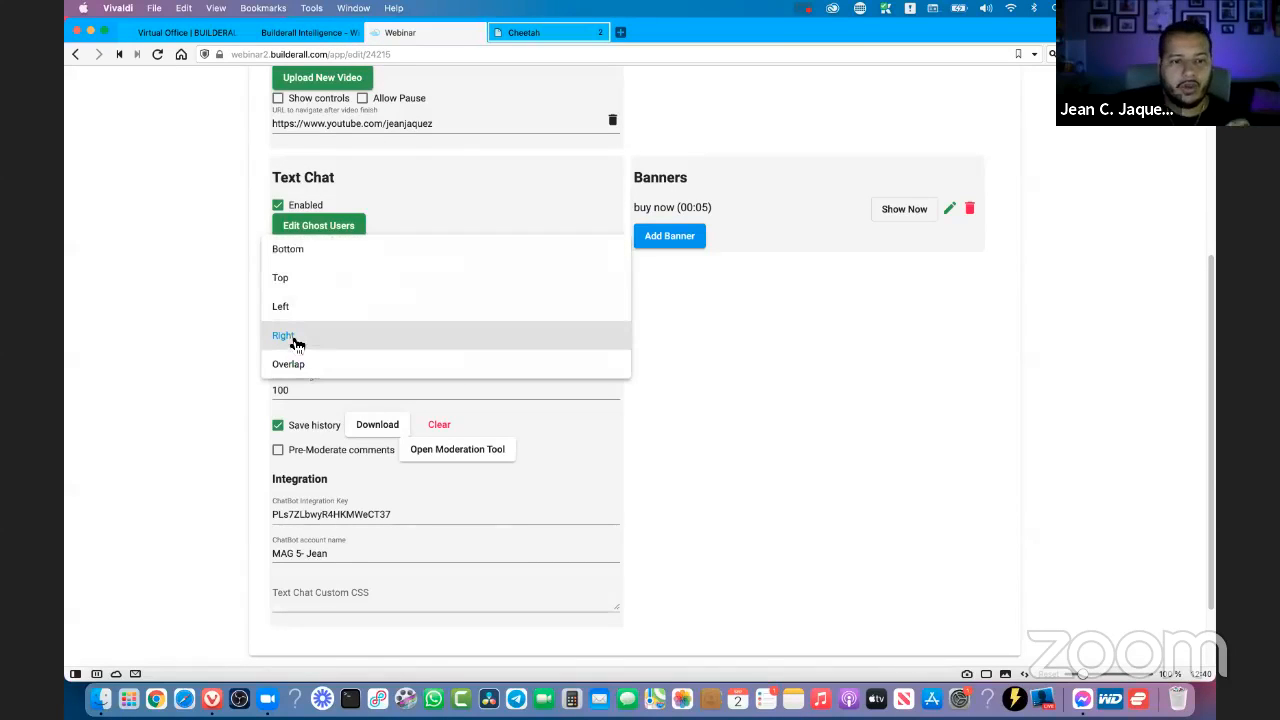
click(299, 339)
click(300, 340)
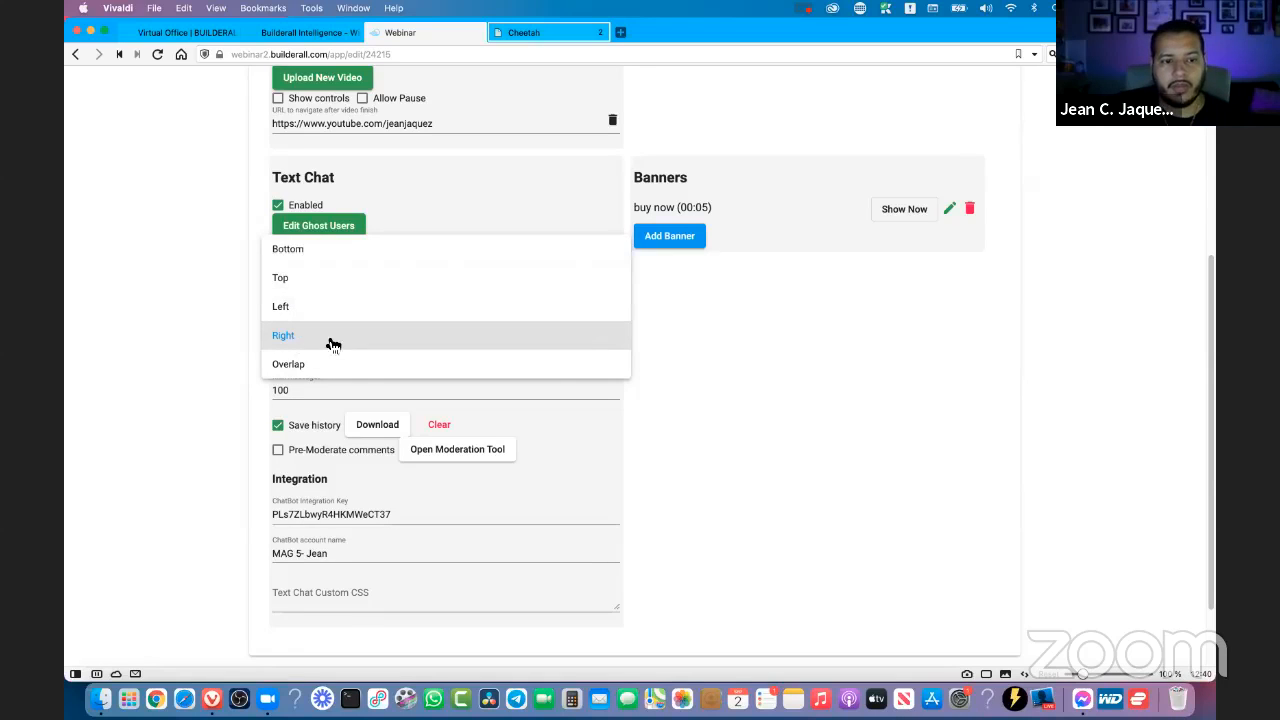
click(330, 339)
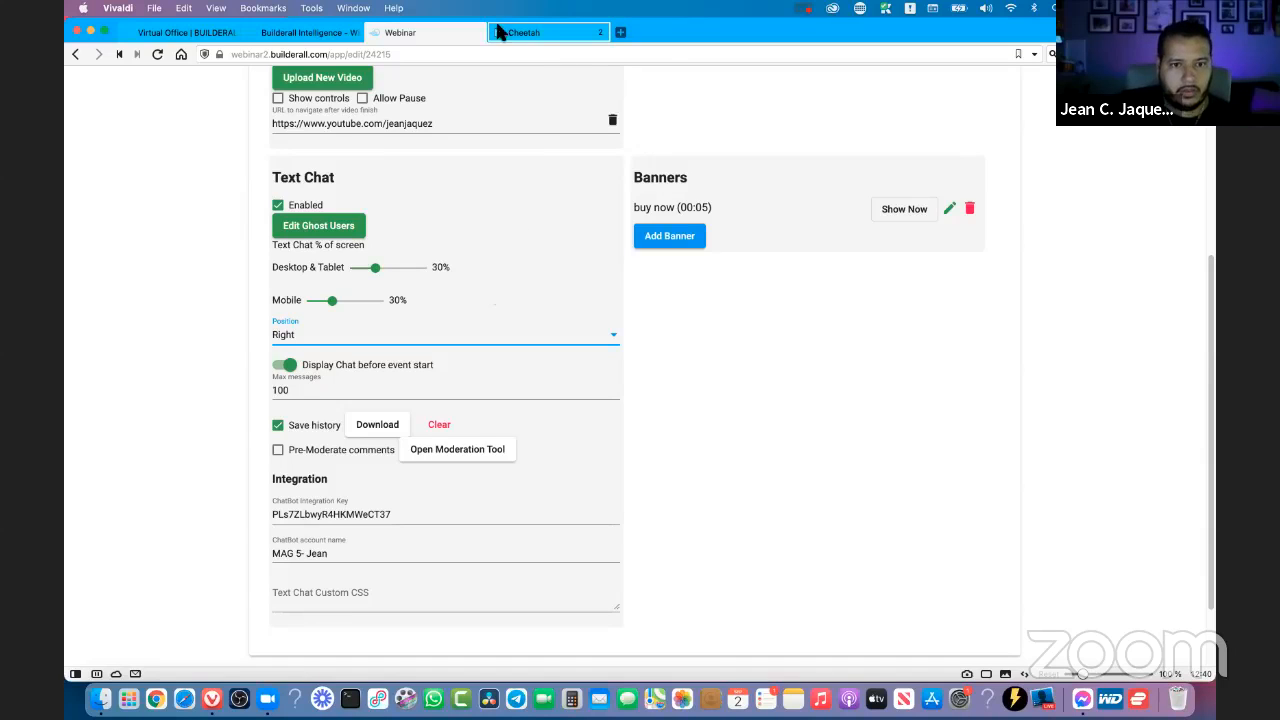
- Go back to the Cheetah editor, save the Webinar Broadcast page and exit to the site's page list
click(546, 36)
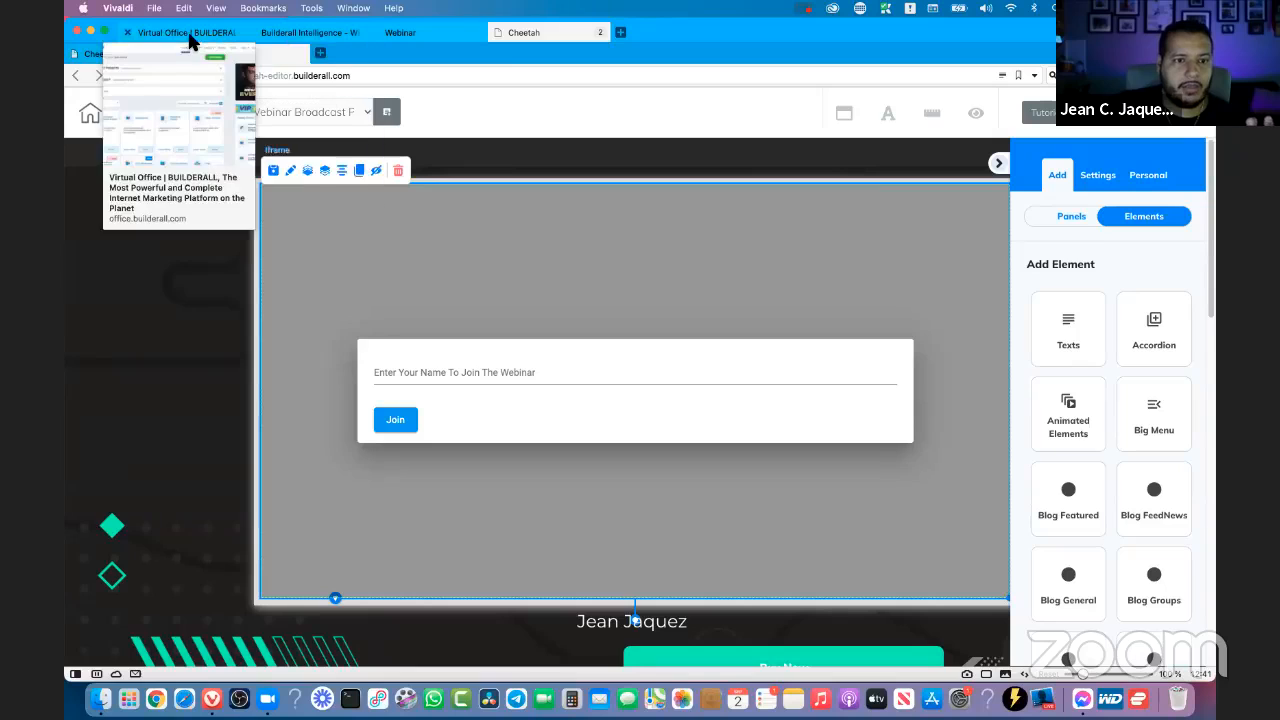
click(186, 33)
click(532, 35)
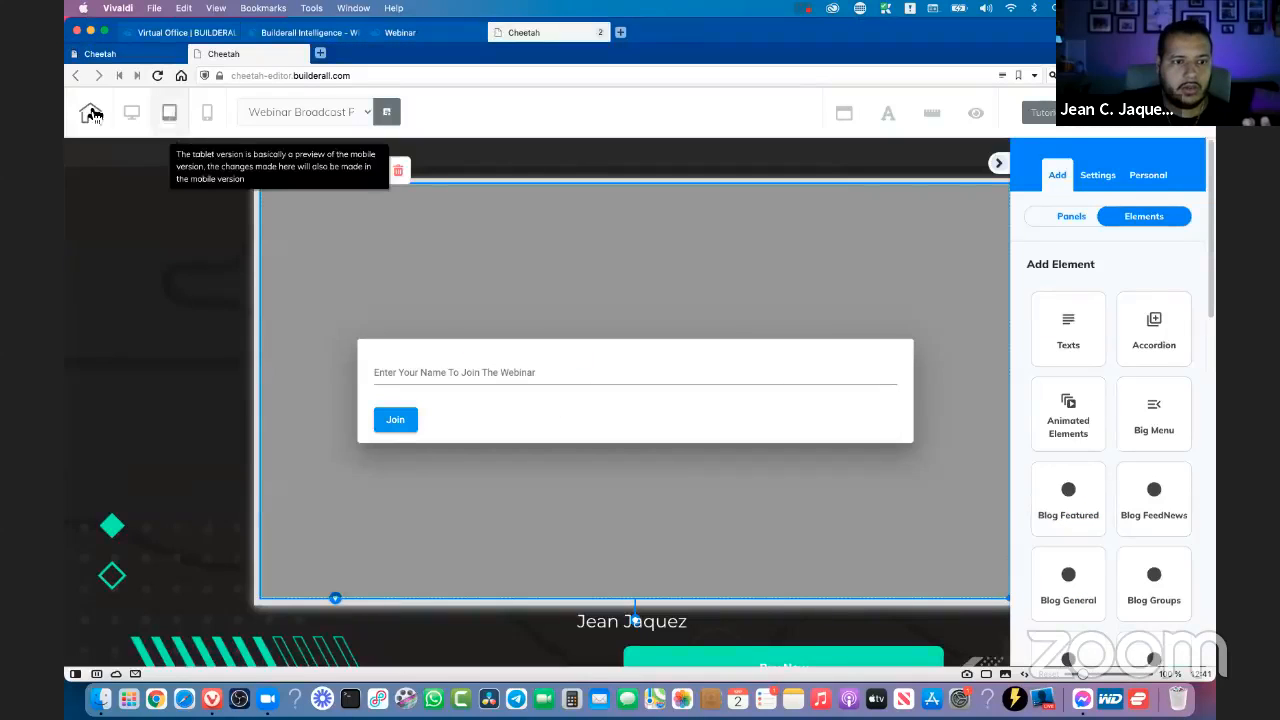
click(89, 114)
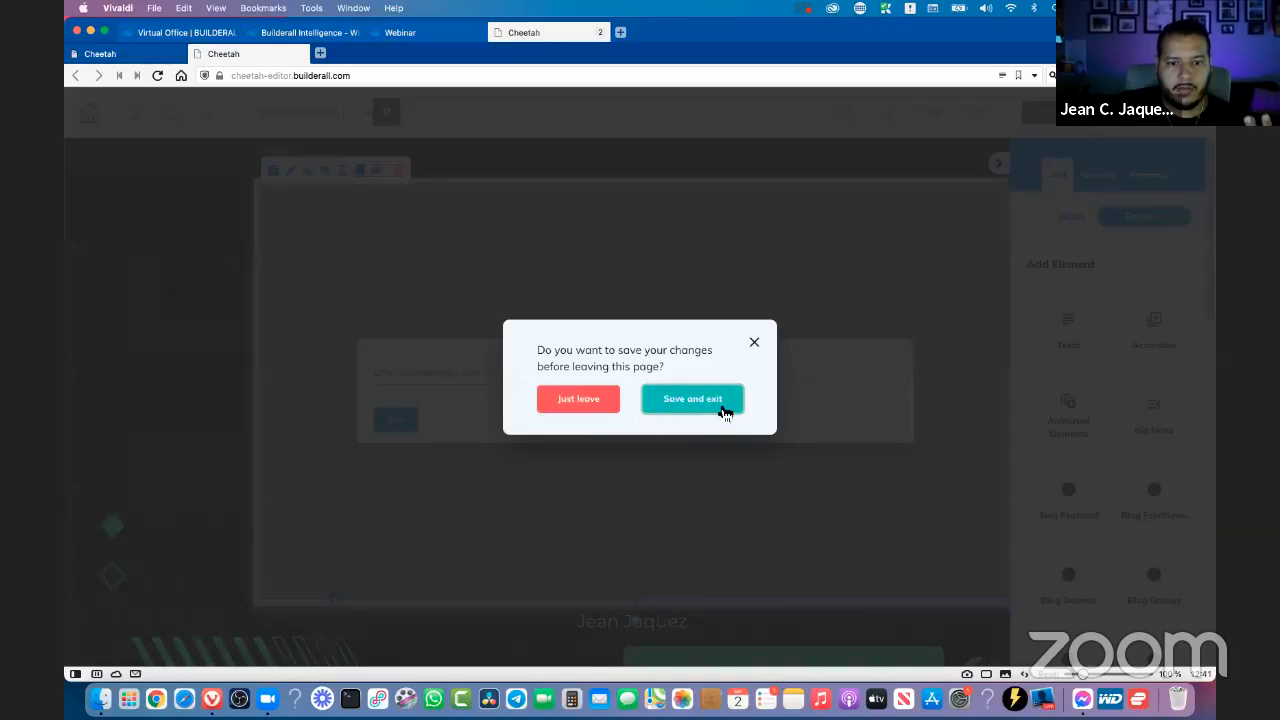
click(721, 403)
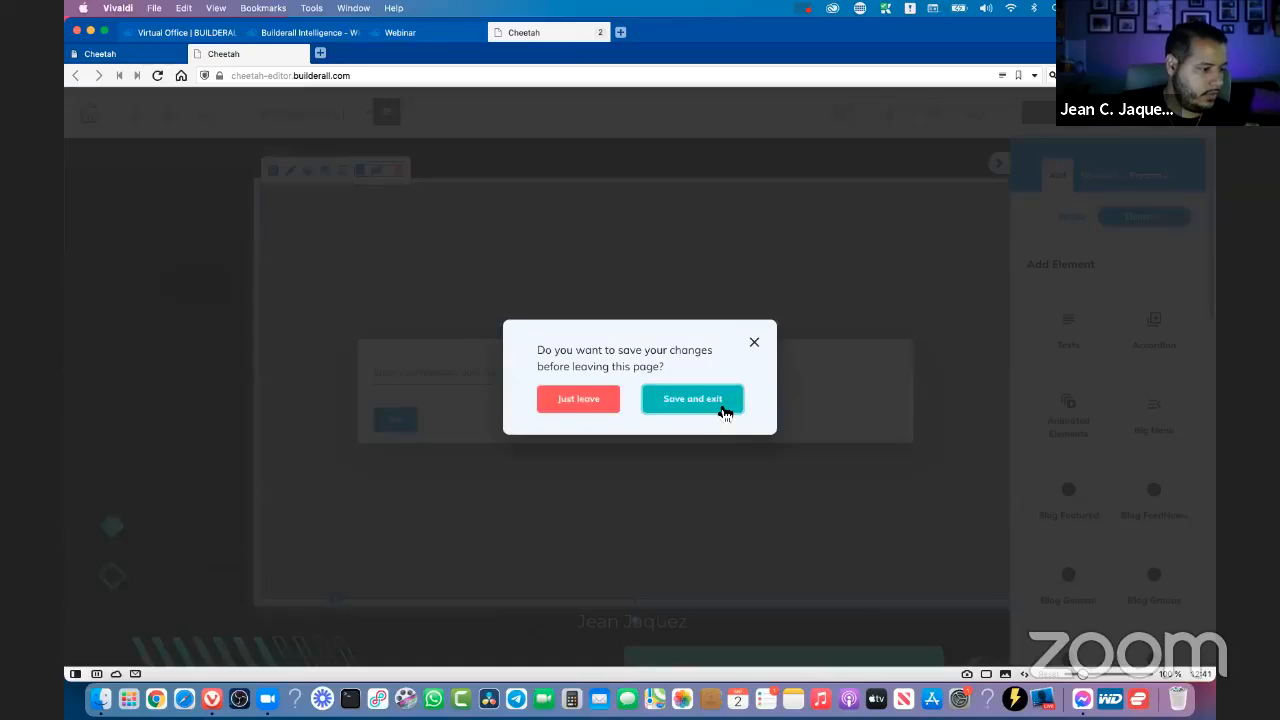
click(724, 412)
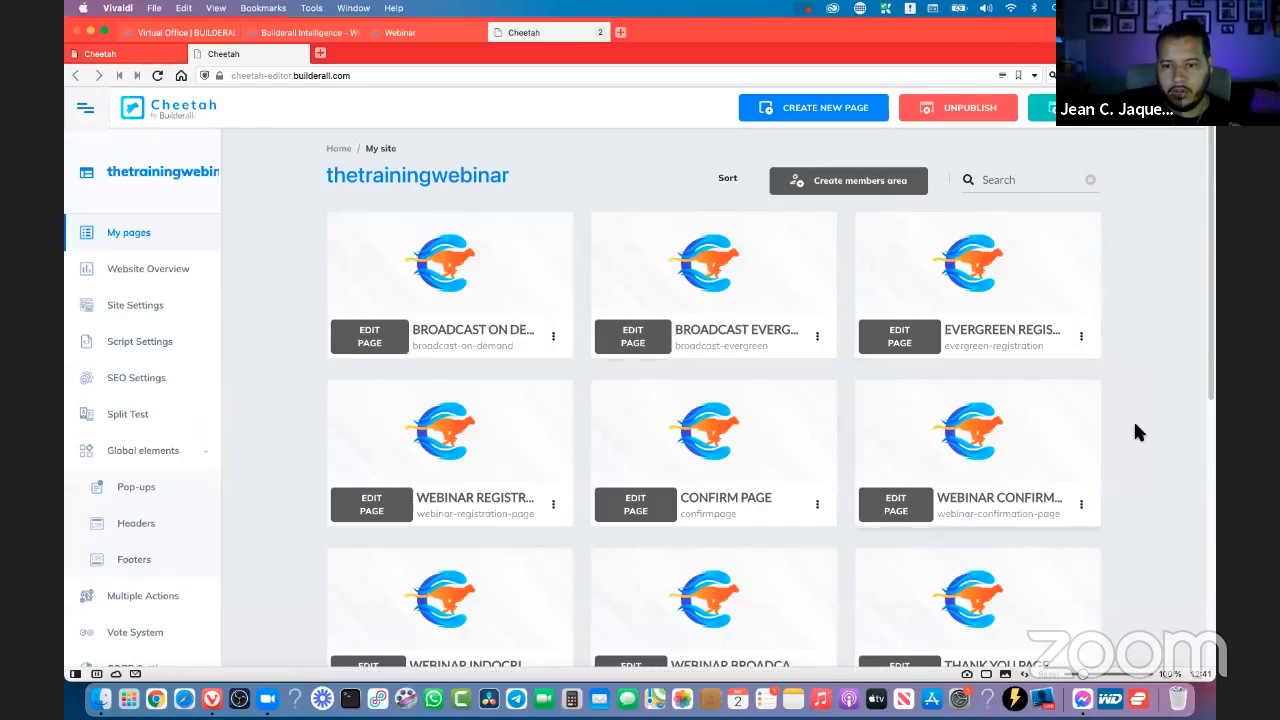
- Open the published version of the Webinar Broadcast page from the site's page list
scroll(1133, 419, down, 3)
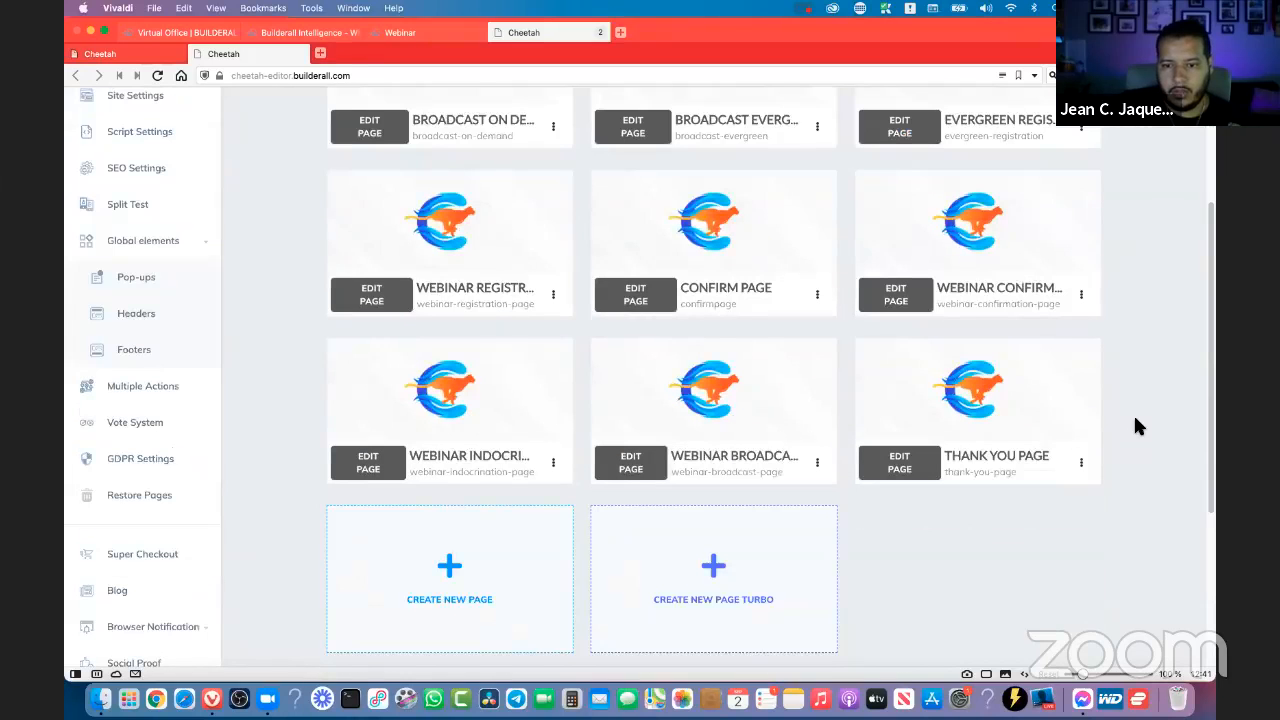
click(817, 462)
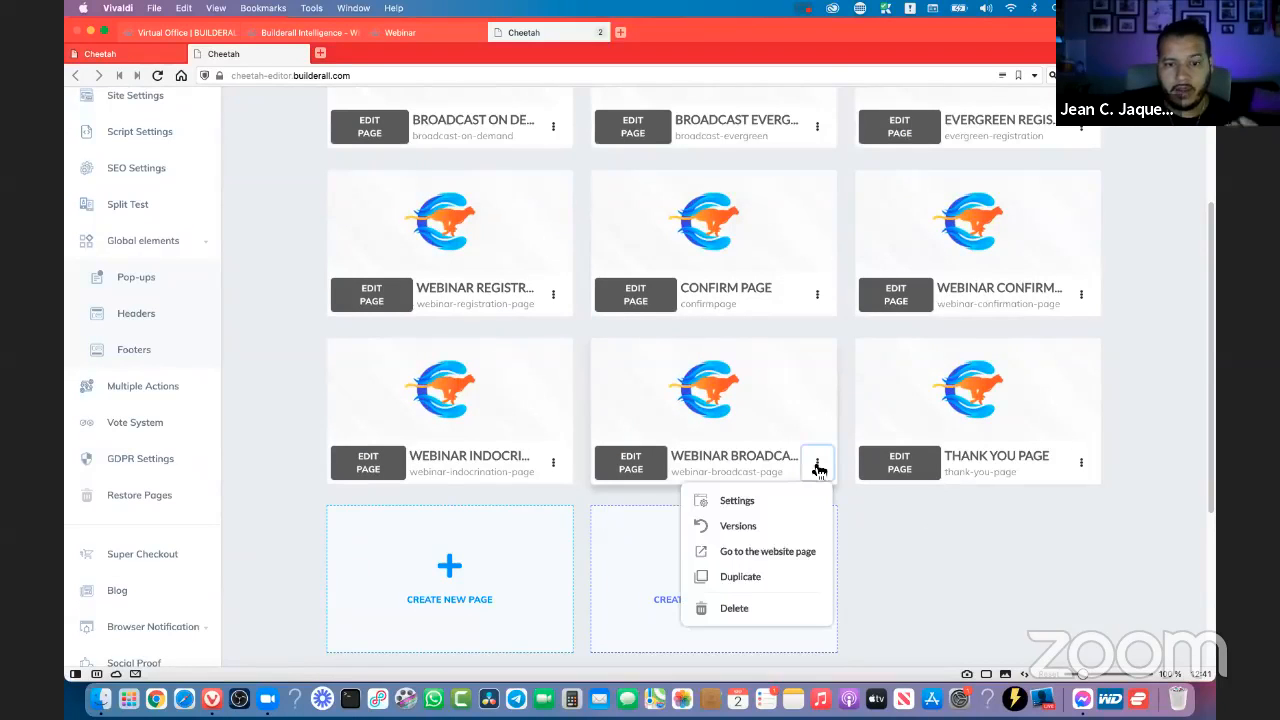
click(763, 553)
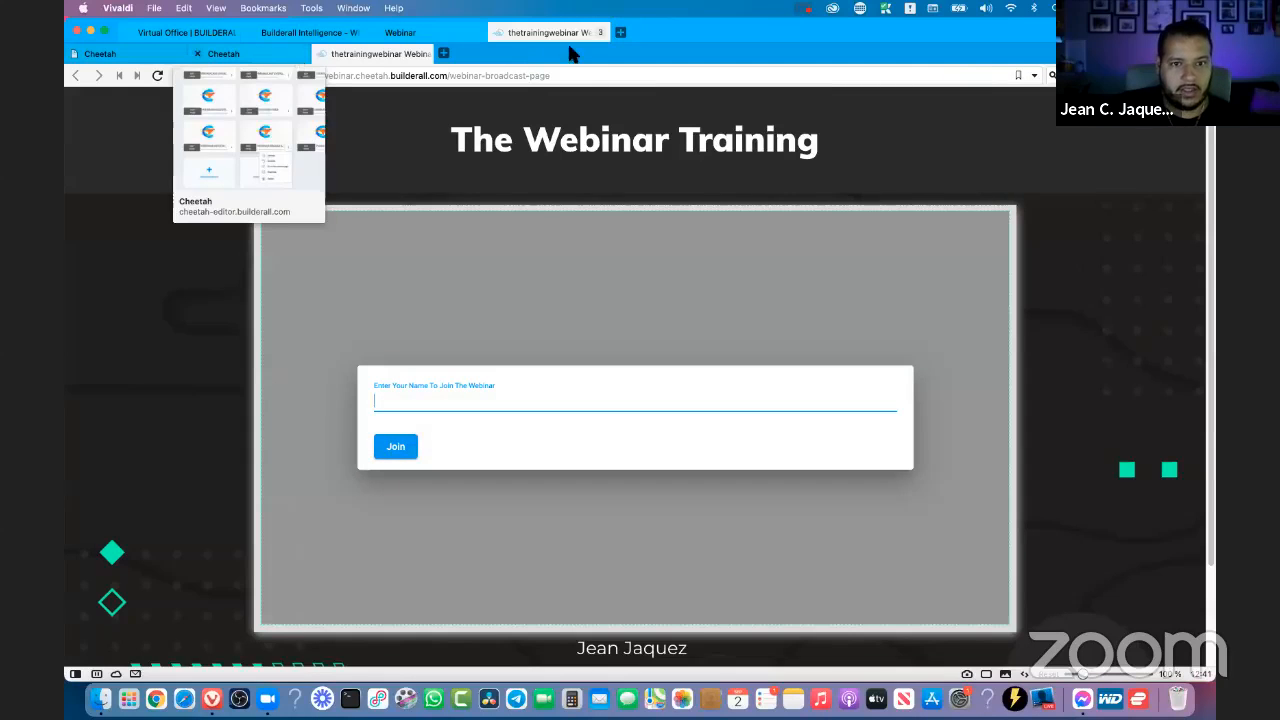
click(243, 57)
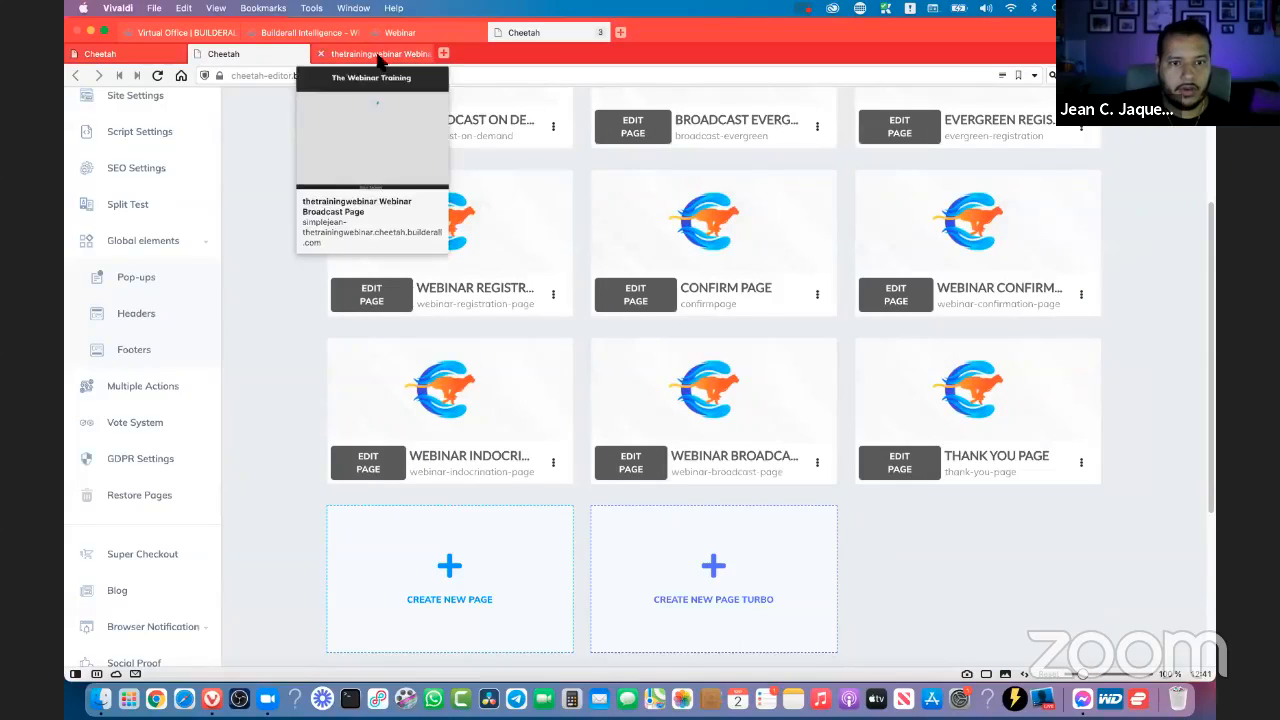
click(372, 55)
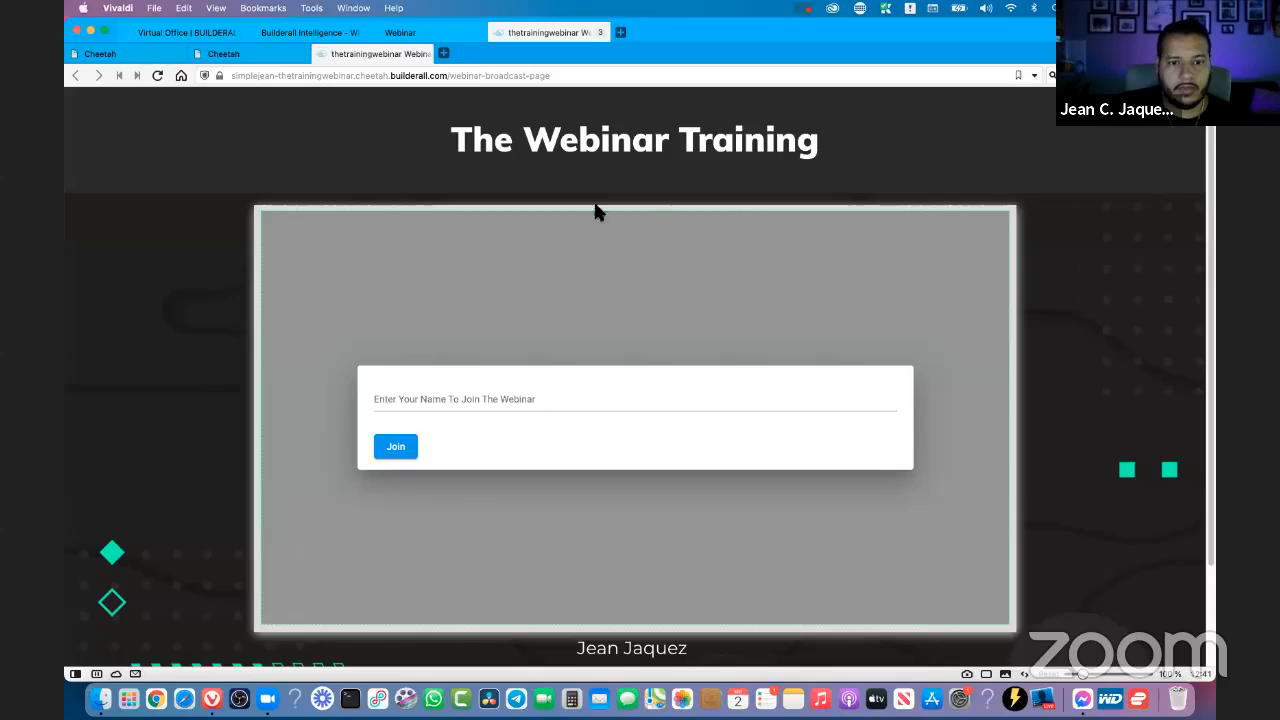
- Join the webinar on the published page with the host's first name and check the ghost messages in the chat
click(497, 395)
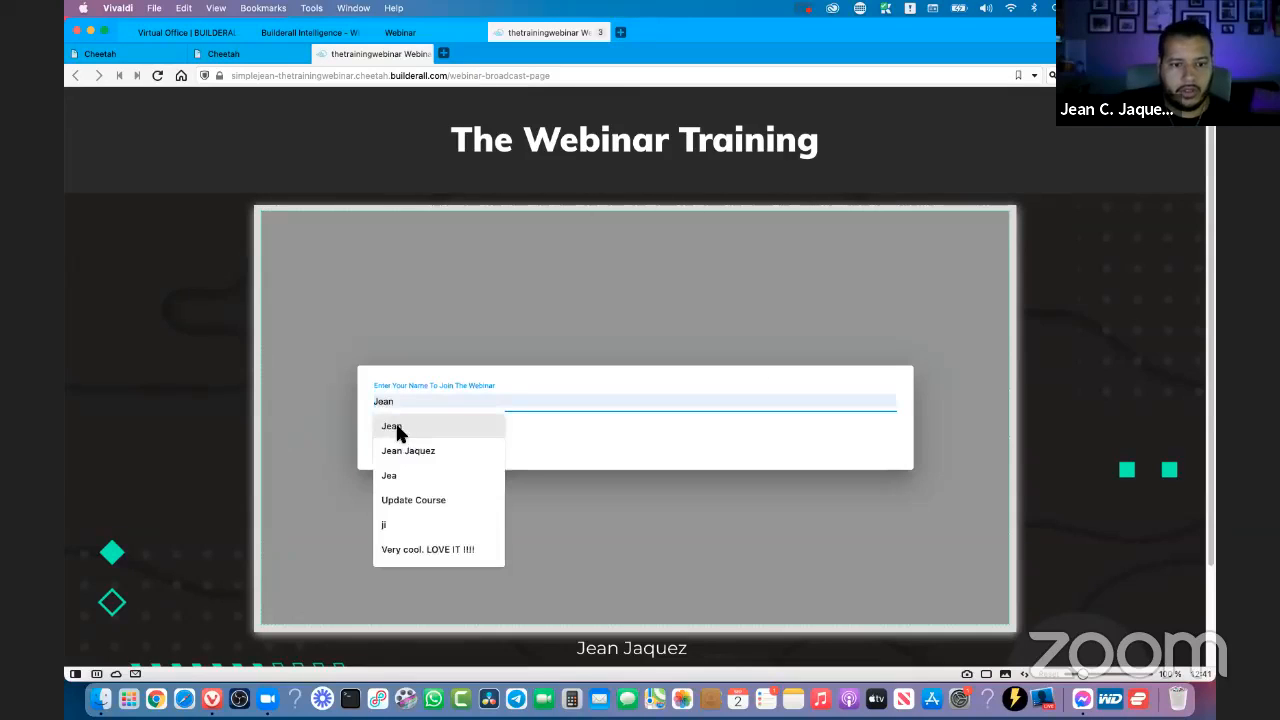
click(474, 428)
click(393, 444)
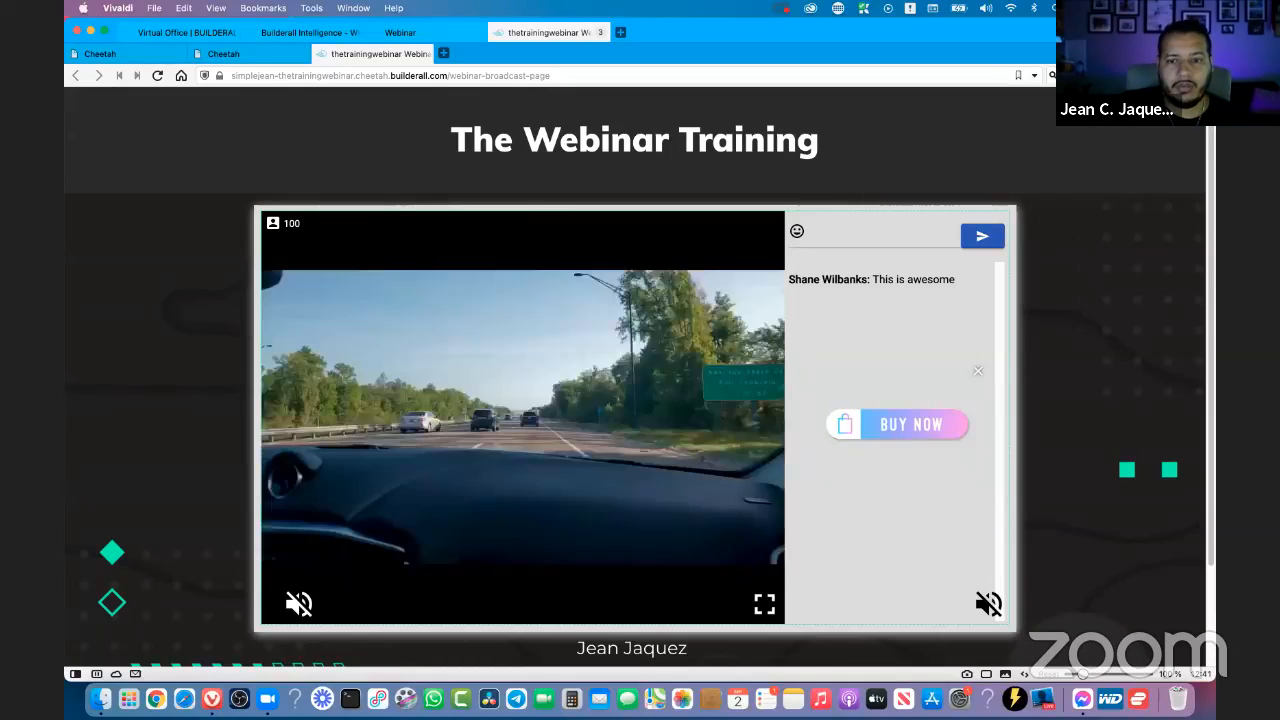
drag(823, 279, 943, 280)
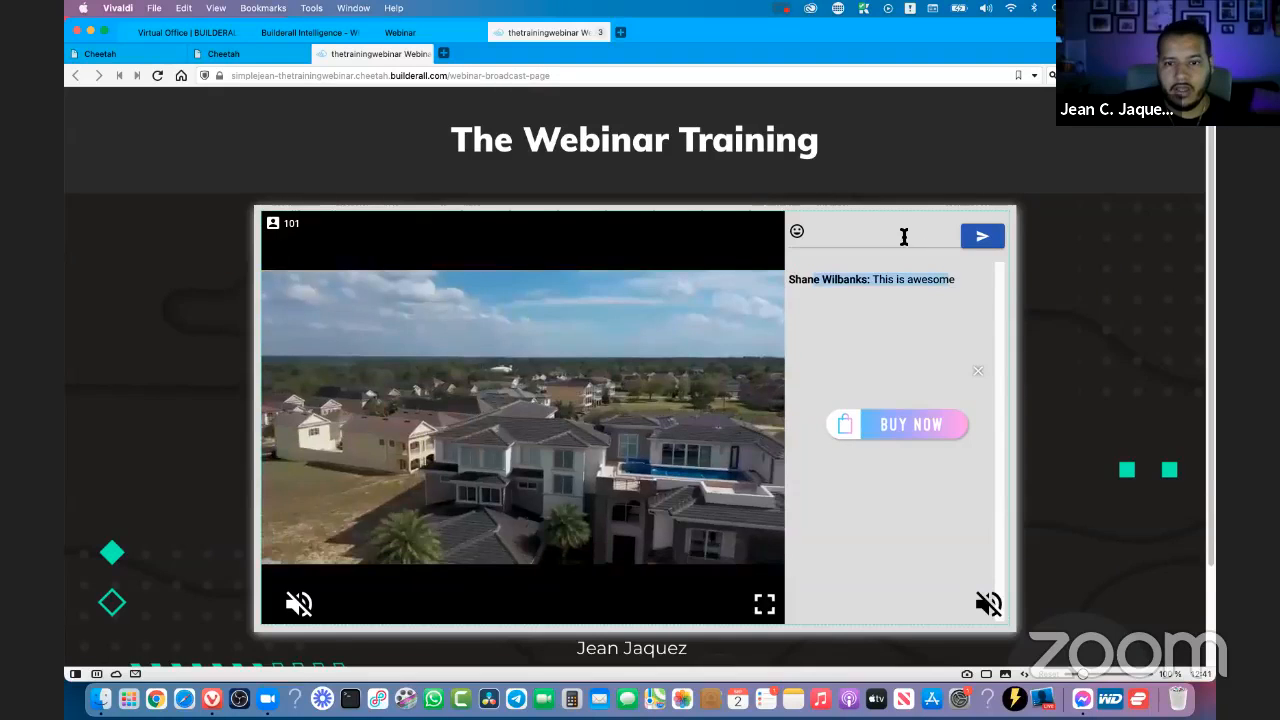
click(903, 237)
click(885, 371)
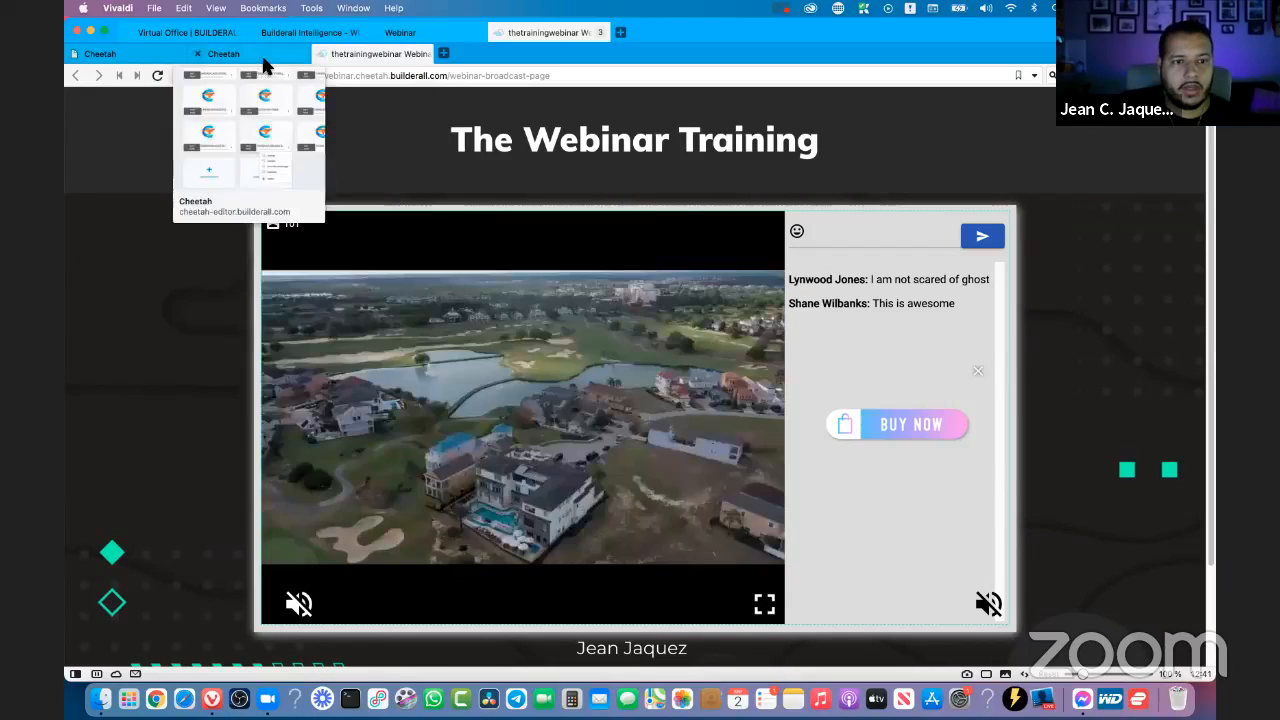
- Close the extra Cheetah page-list tab and set the webinar's Text Chat share of the desktop and tablet screen to 16%
click(264, 60)
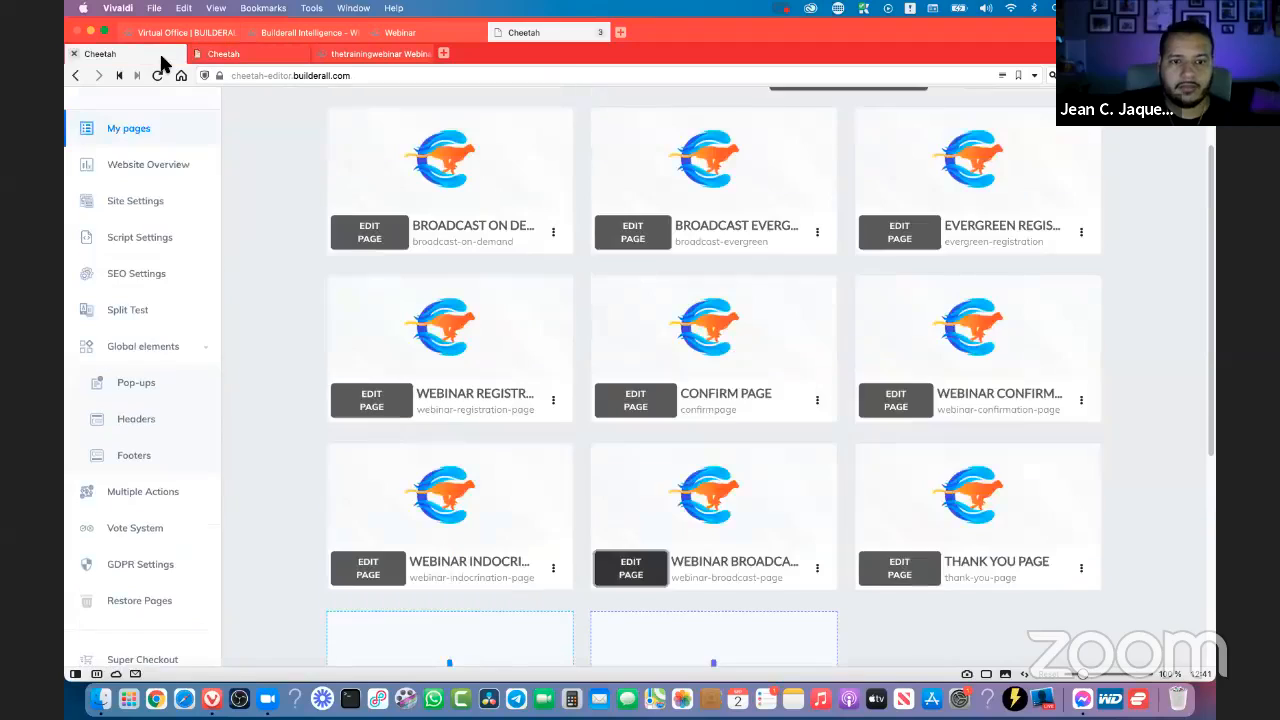
click(73, 53)
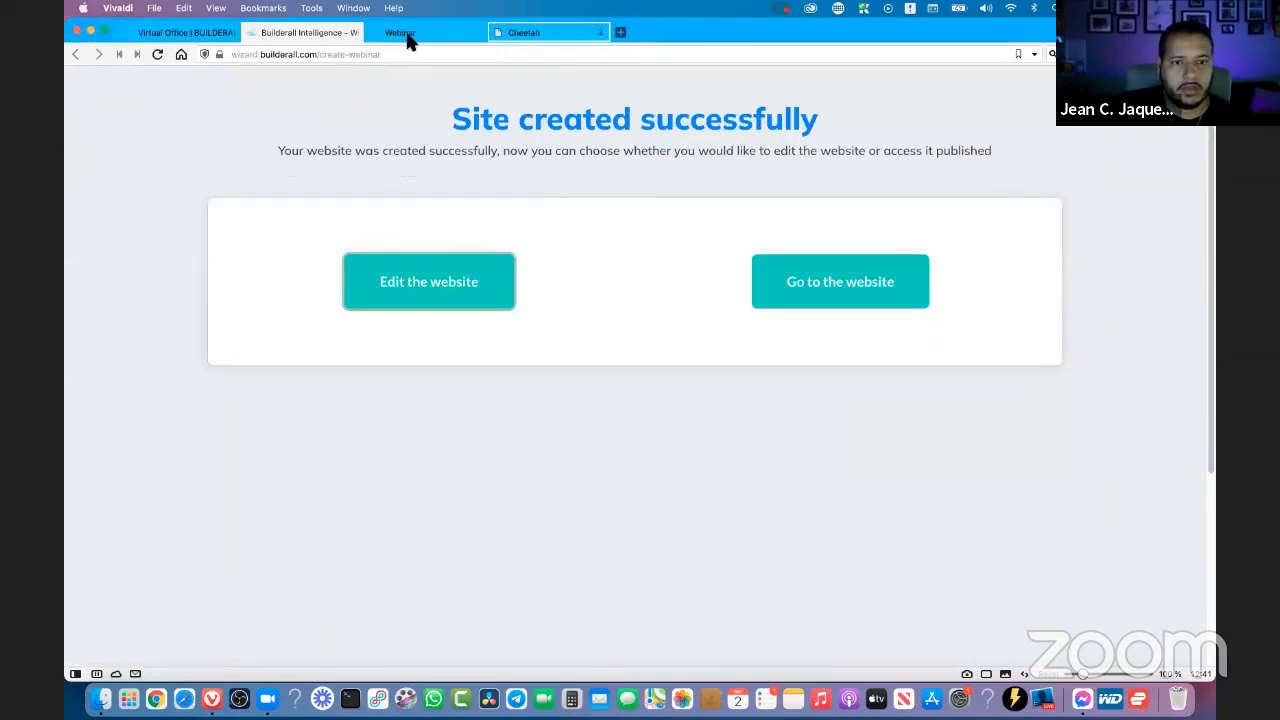
click(403, 35)
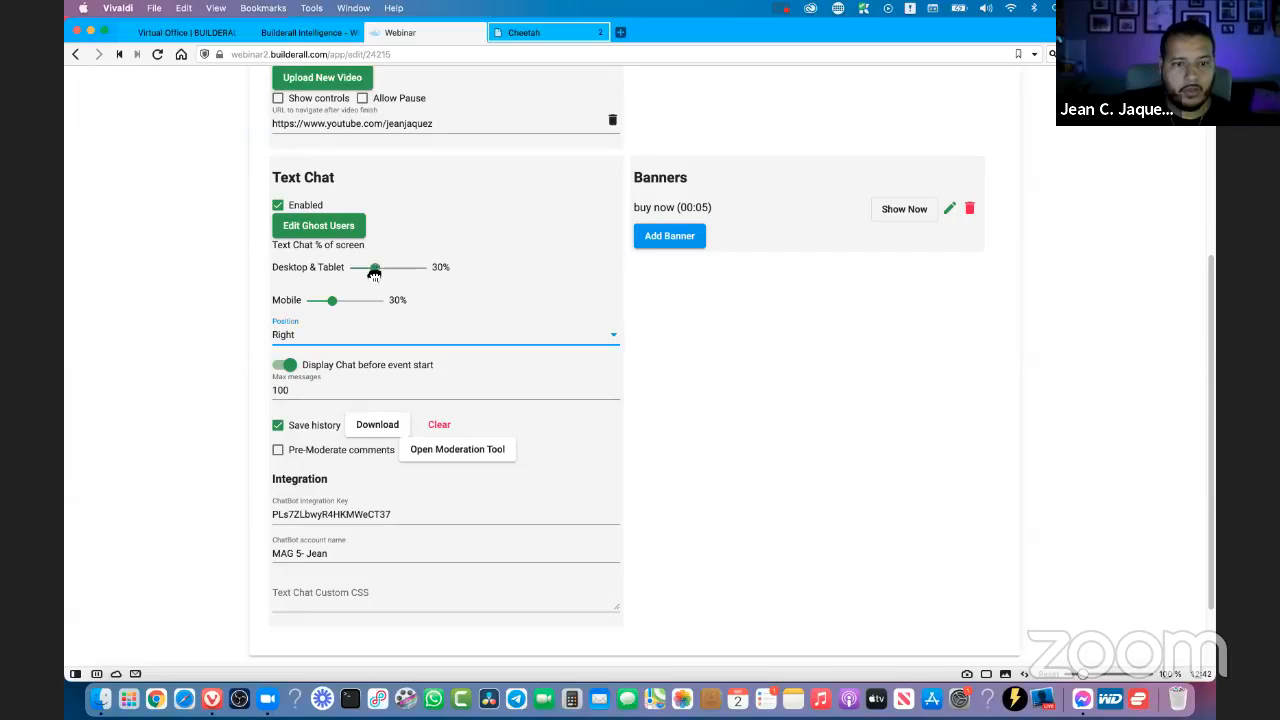
drag(374, 270, 355, 275)
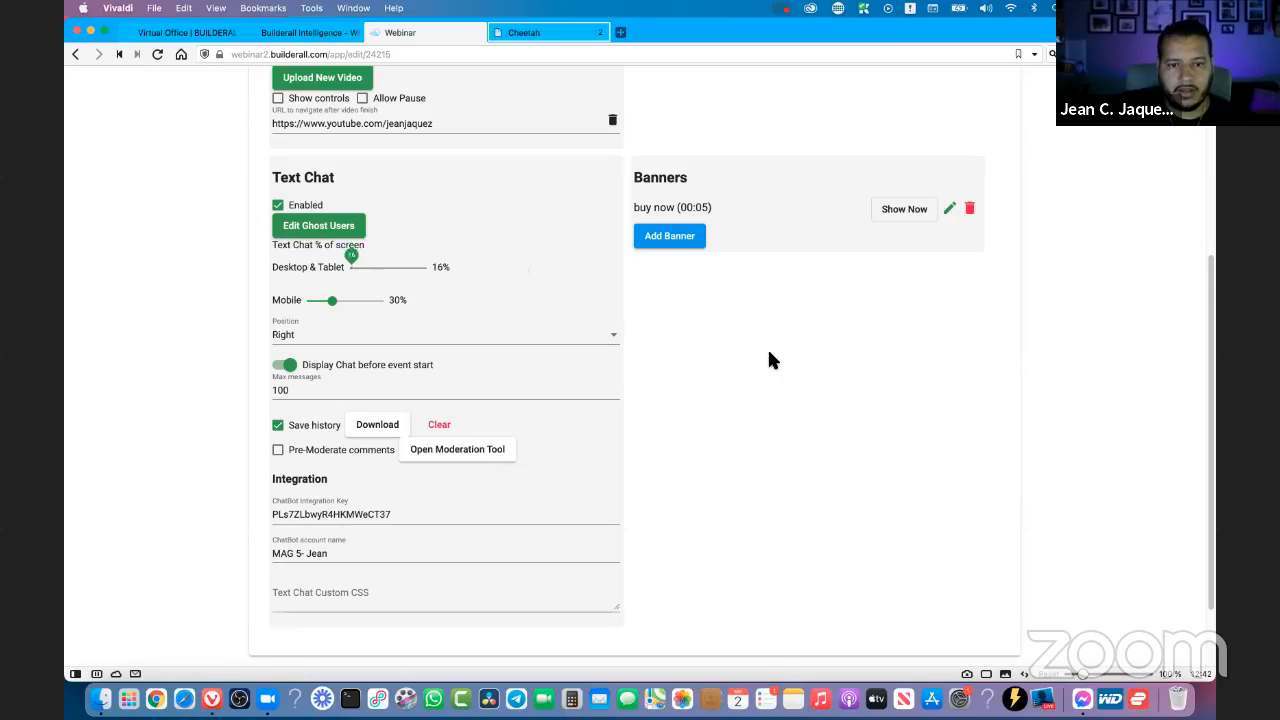
scroll(797, 371, up, 5)
scroll(799, 378, down, 6)
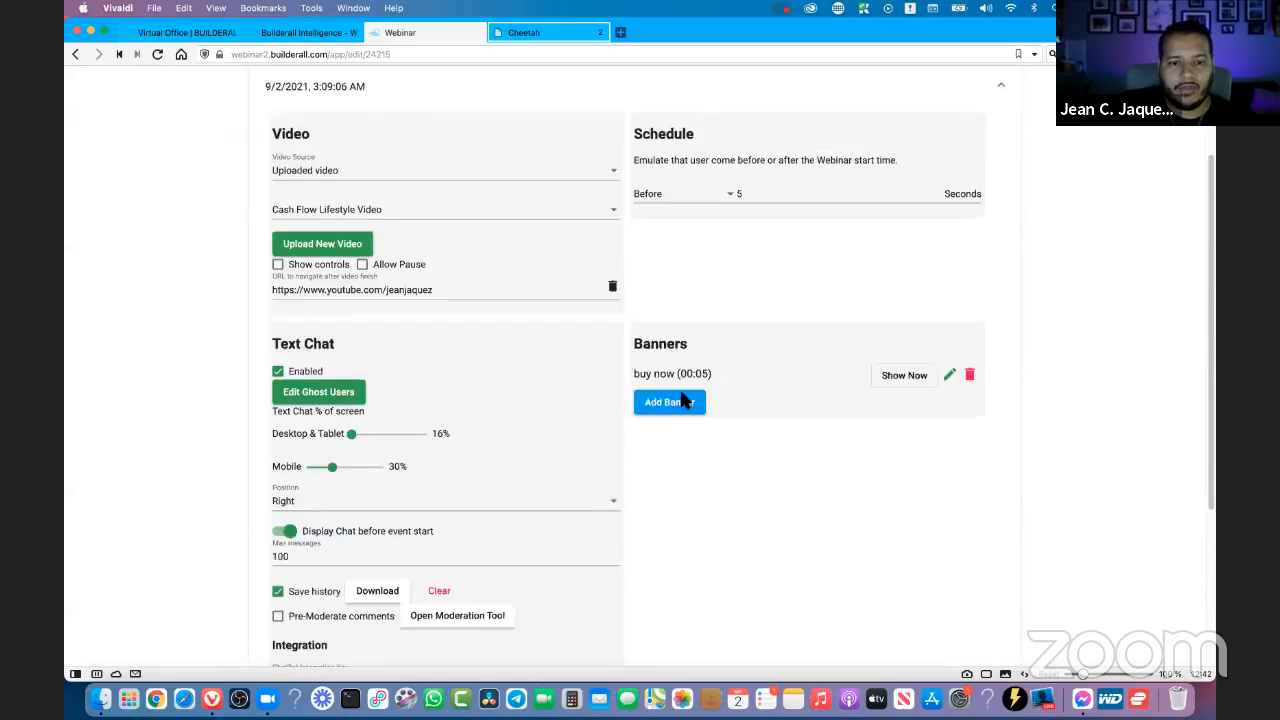
scroll(800, 369, up, 6)
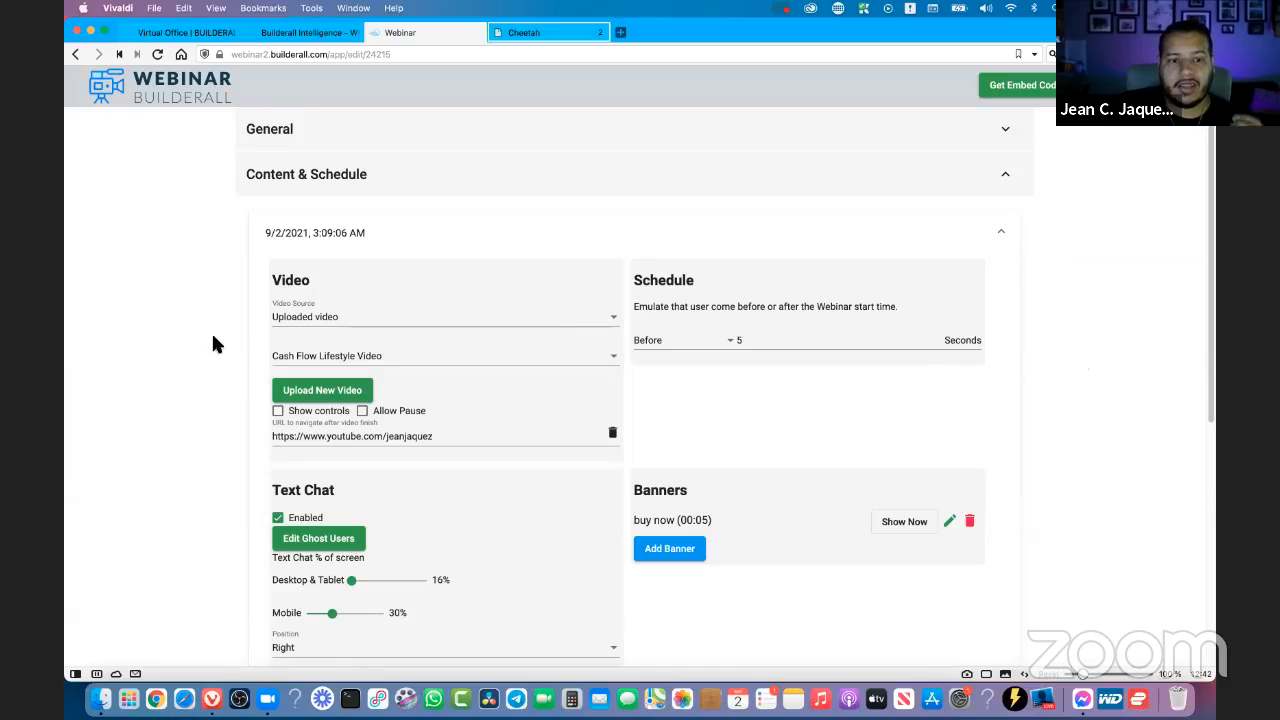
- Reload the published broadcast page and rejoin the webinar with the host's first name to check the chat width
click(544, 33)
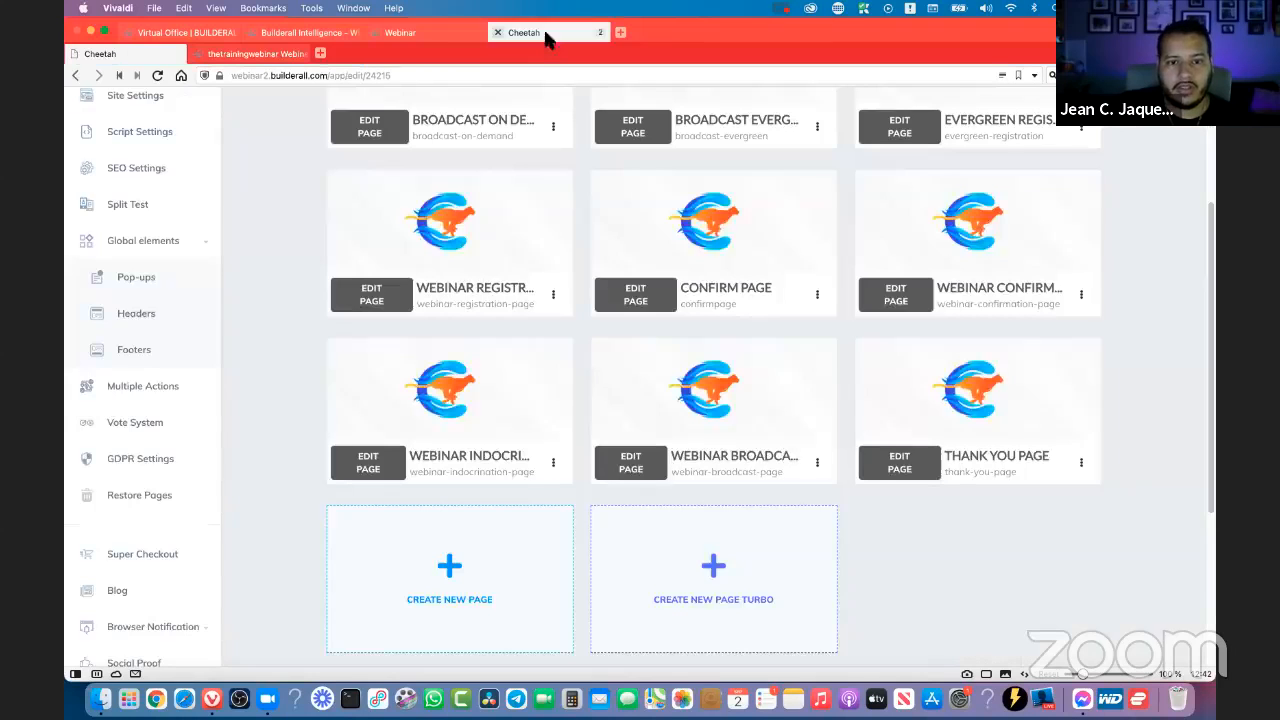
click(250, 53)
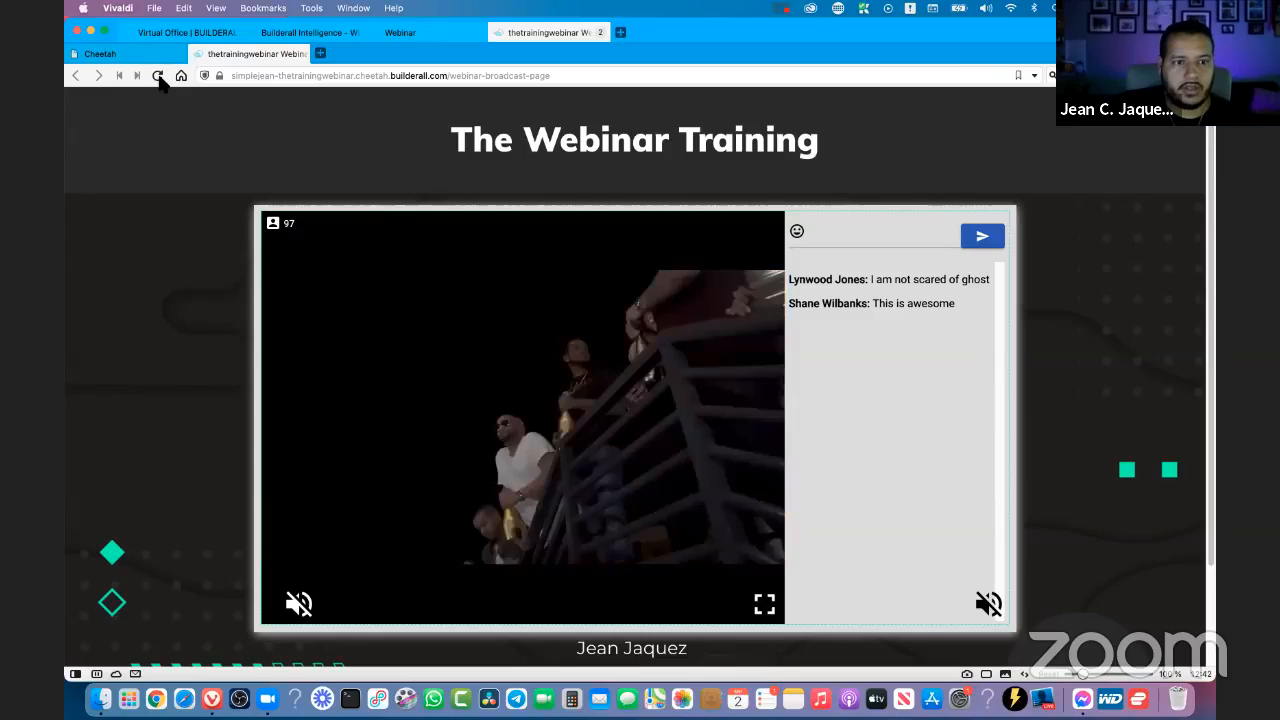
click(157, 75)
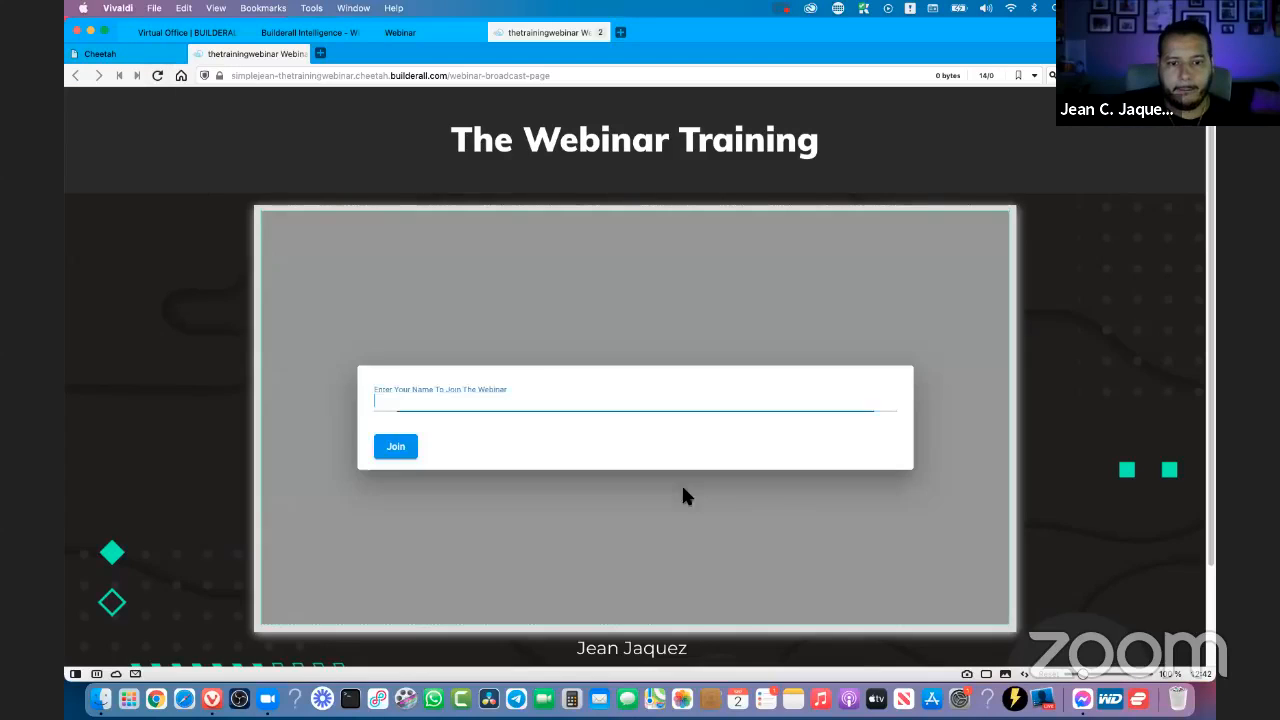
click(528, 390)
click(380, 433)
click(396, 446)
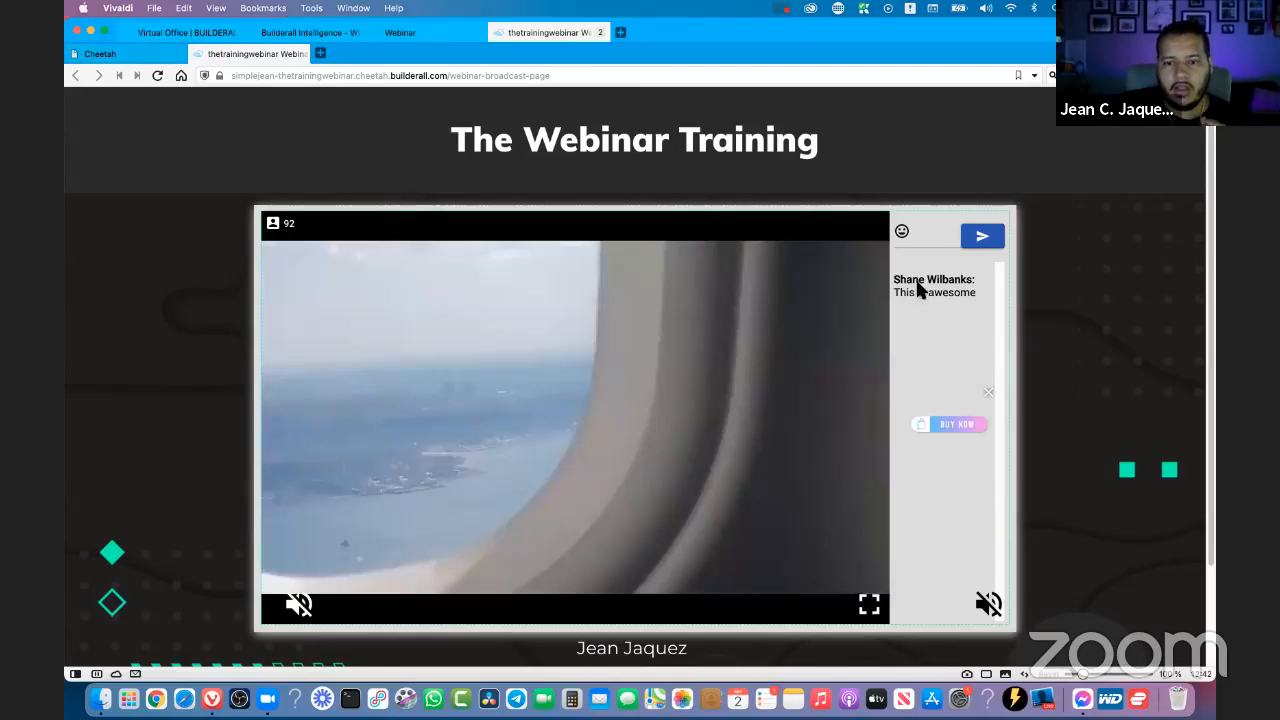
- Dismiss the Buy Now banner on the broadcast page and set the webinar's desktop and tablet Text Chat share to 30%
click(988, 393)
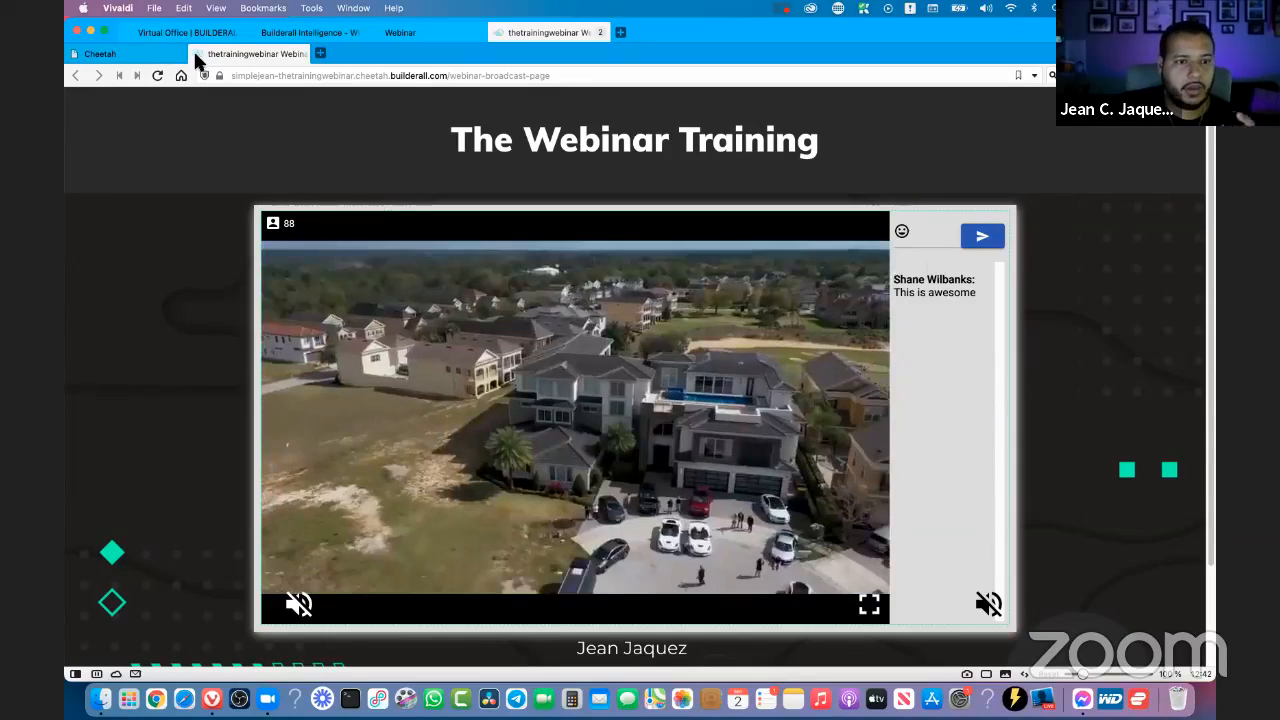
click(176, 56)
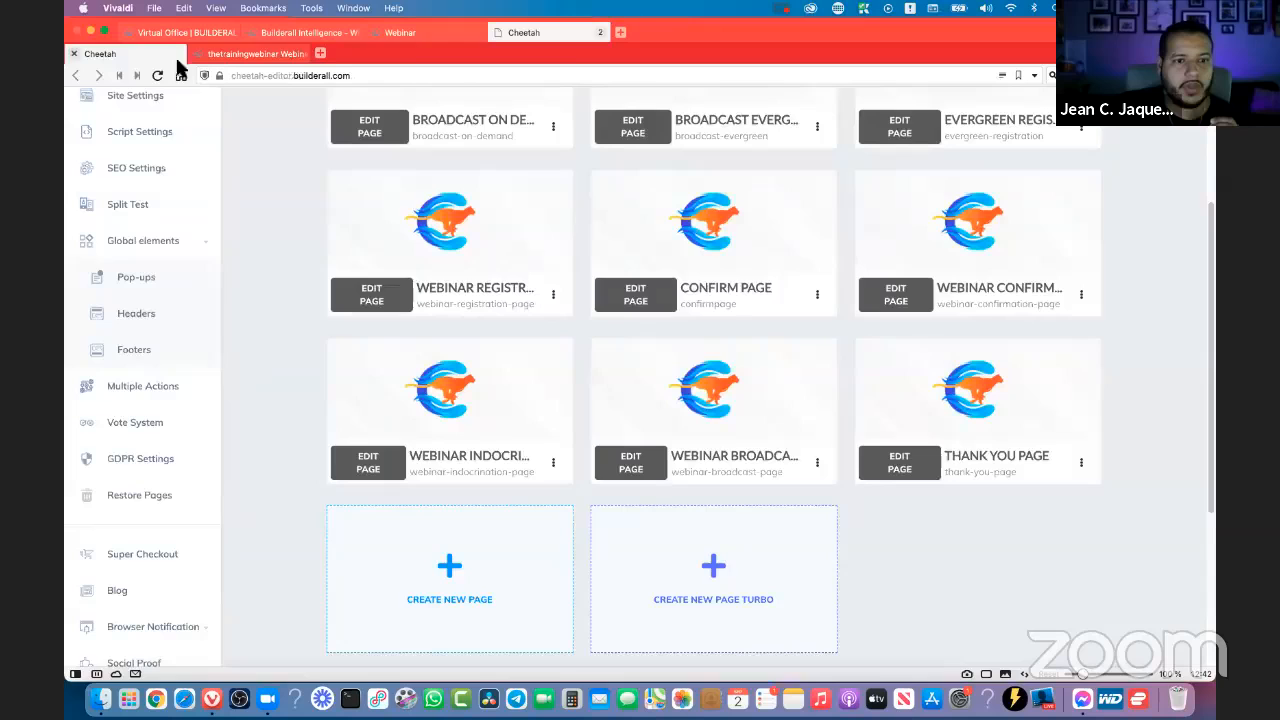
click(415, 30)
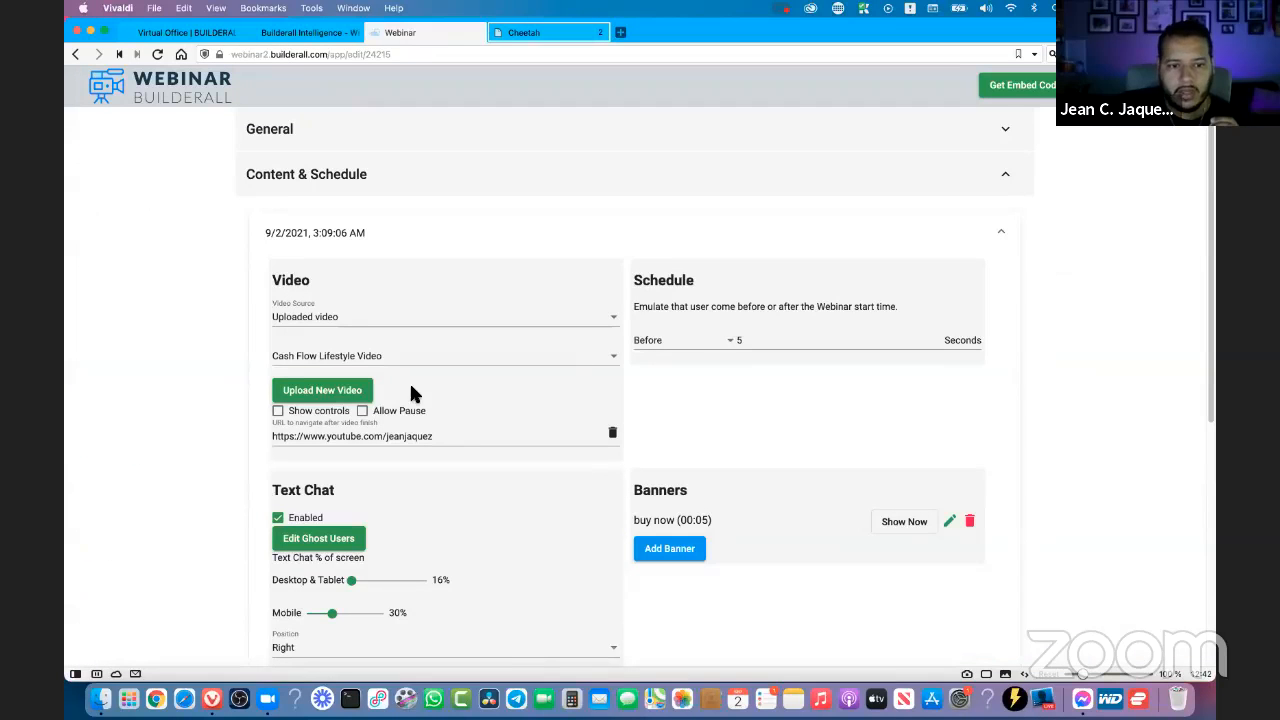
scroll(411, 390, down, 1)
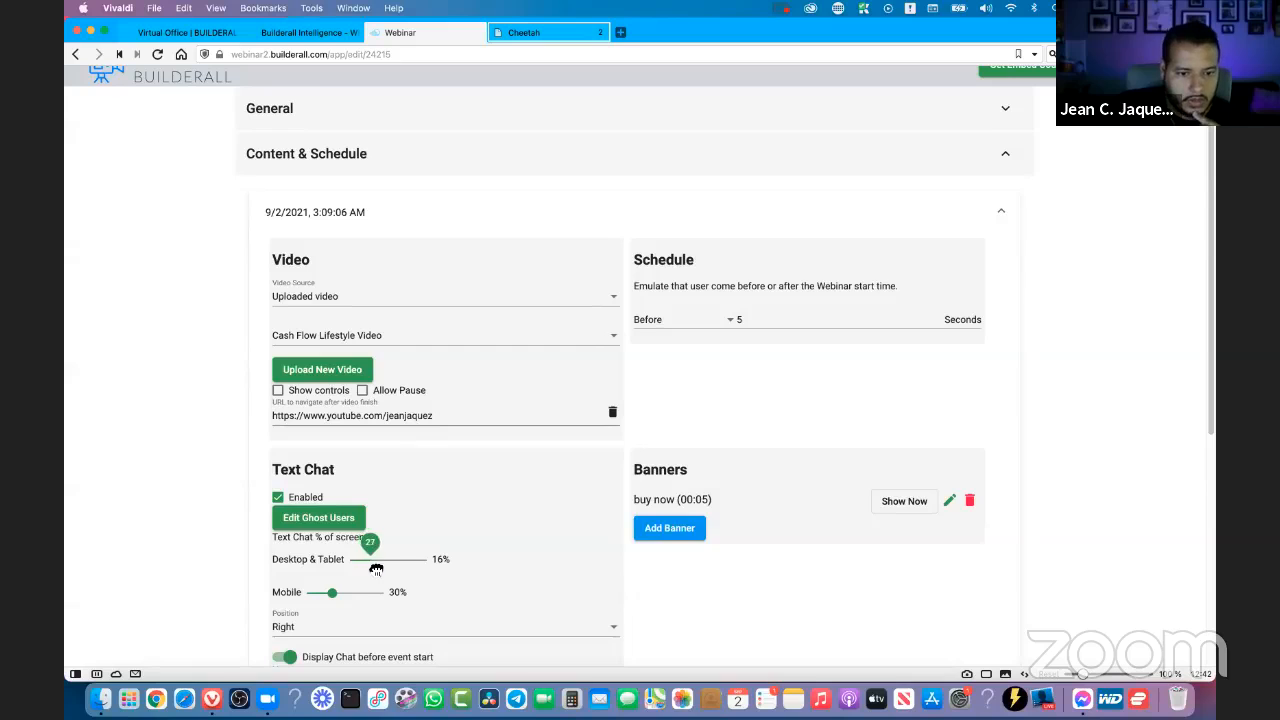
drag(376, 569, 378, 569)
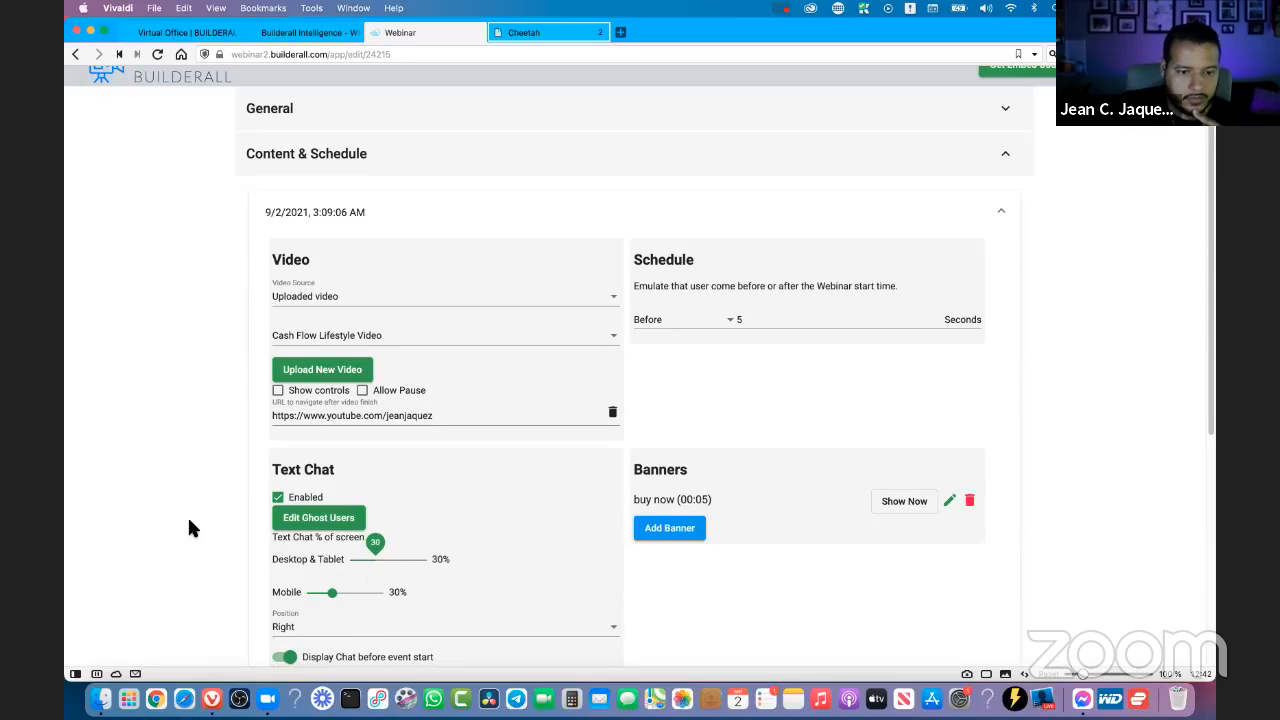
- Change the Text Chat's maximum messages to 50 and set it back to 100
scroll(195, 470, down, 5)
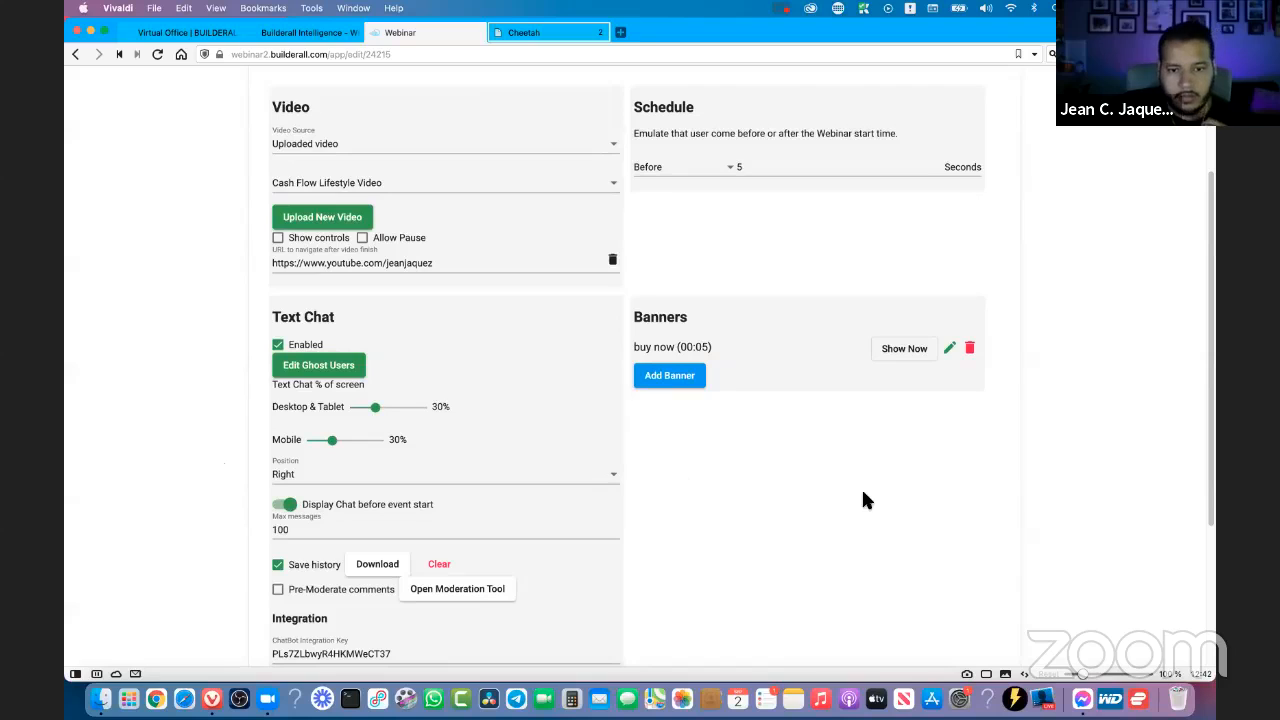
scroll(405, 342, down, 4)
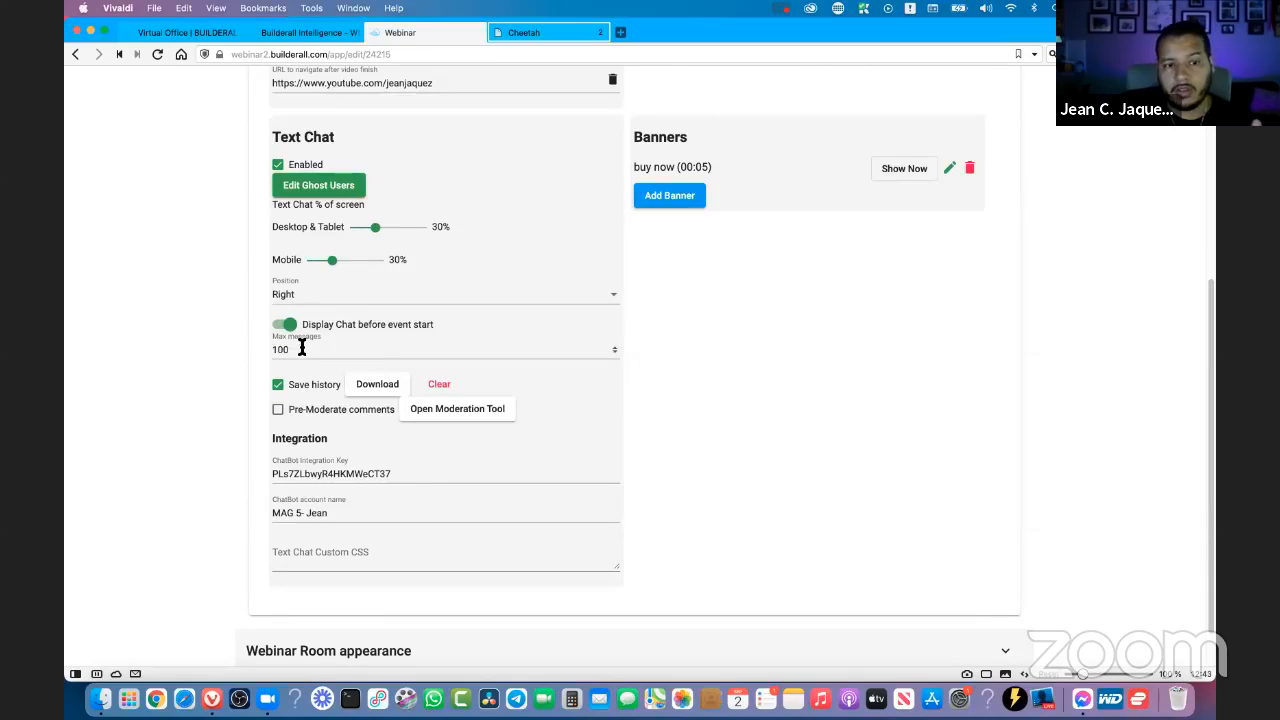
click(300, 349)
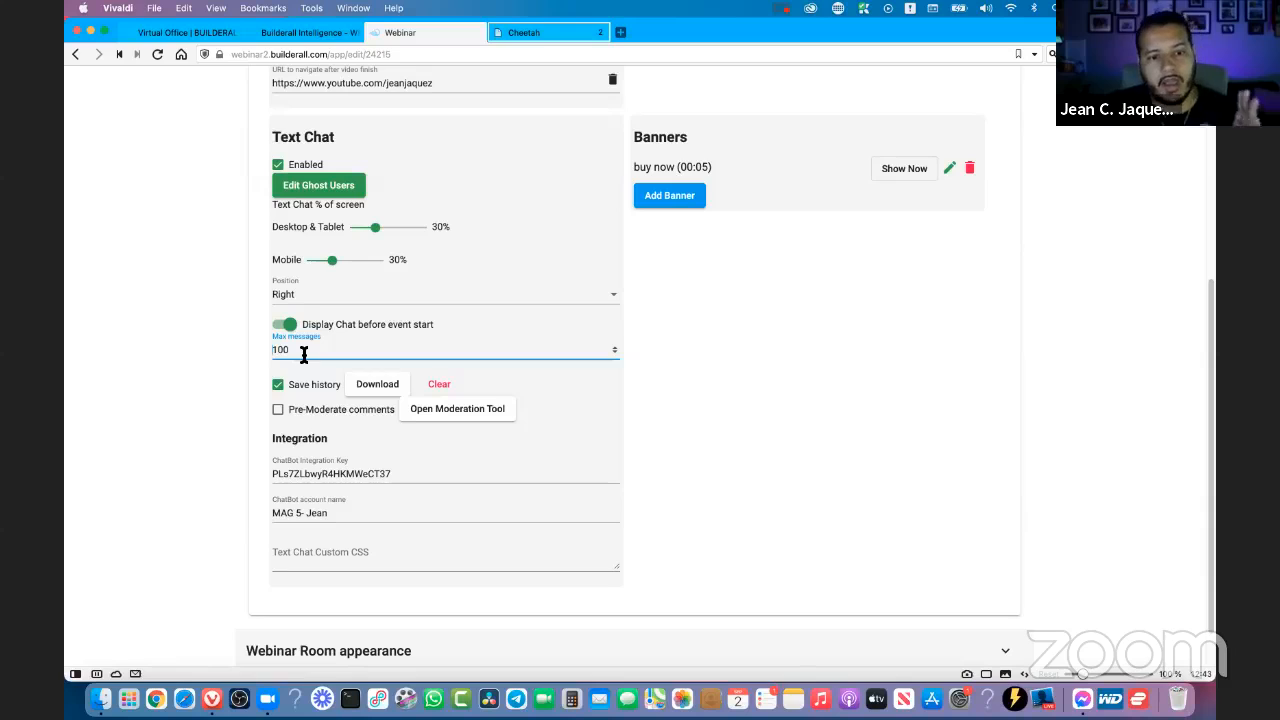
drag(303, 354, 240, 356)
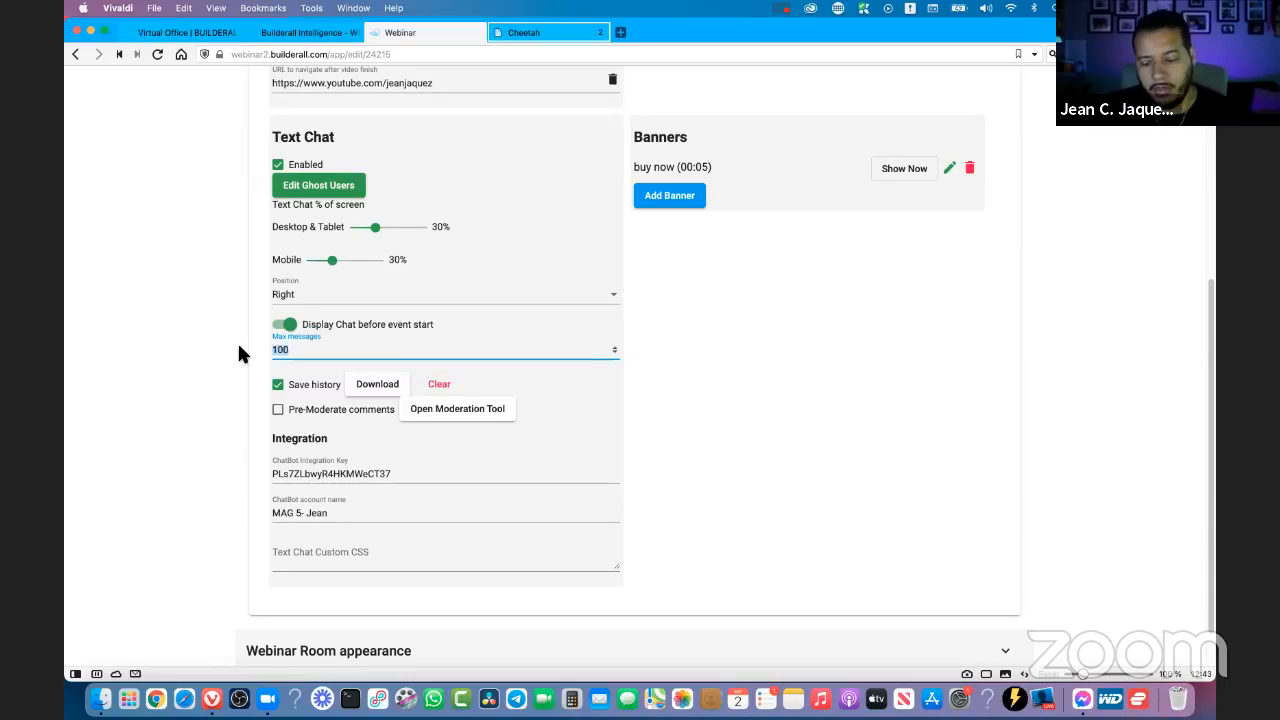
text(50)
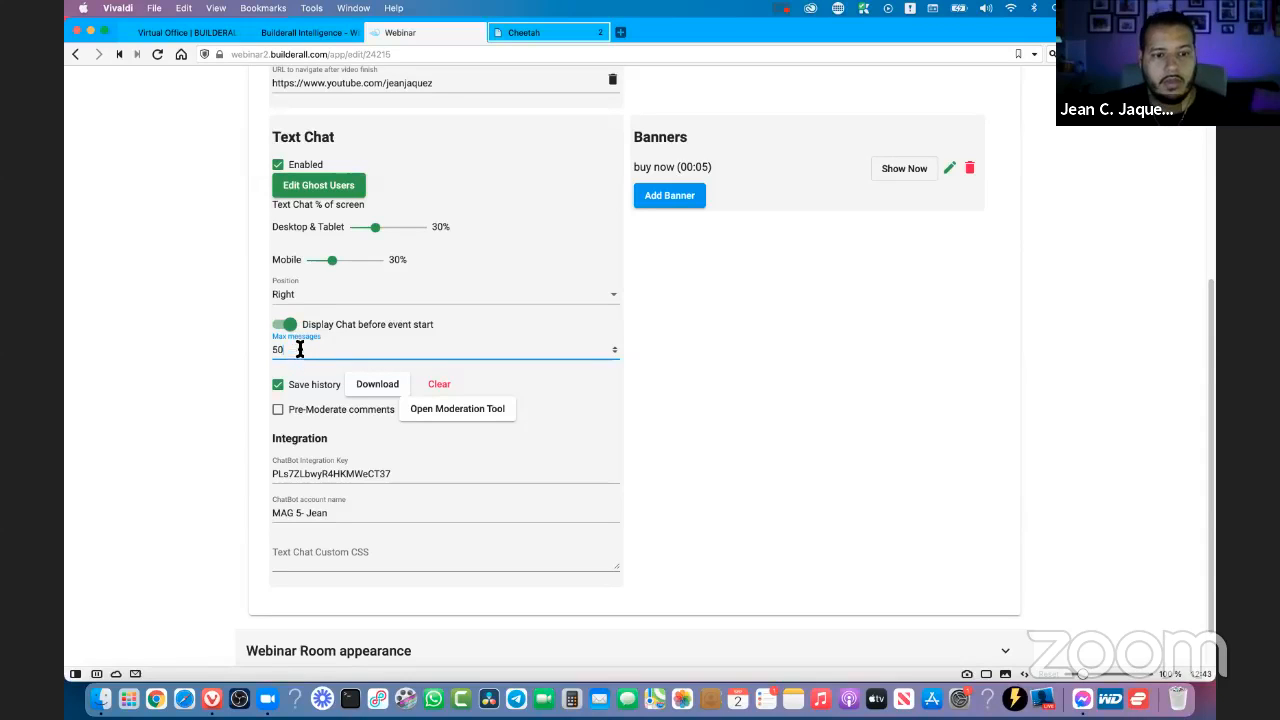
drag(300, 349, 277, 350)
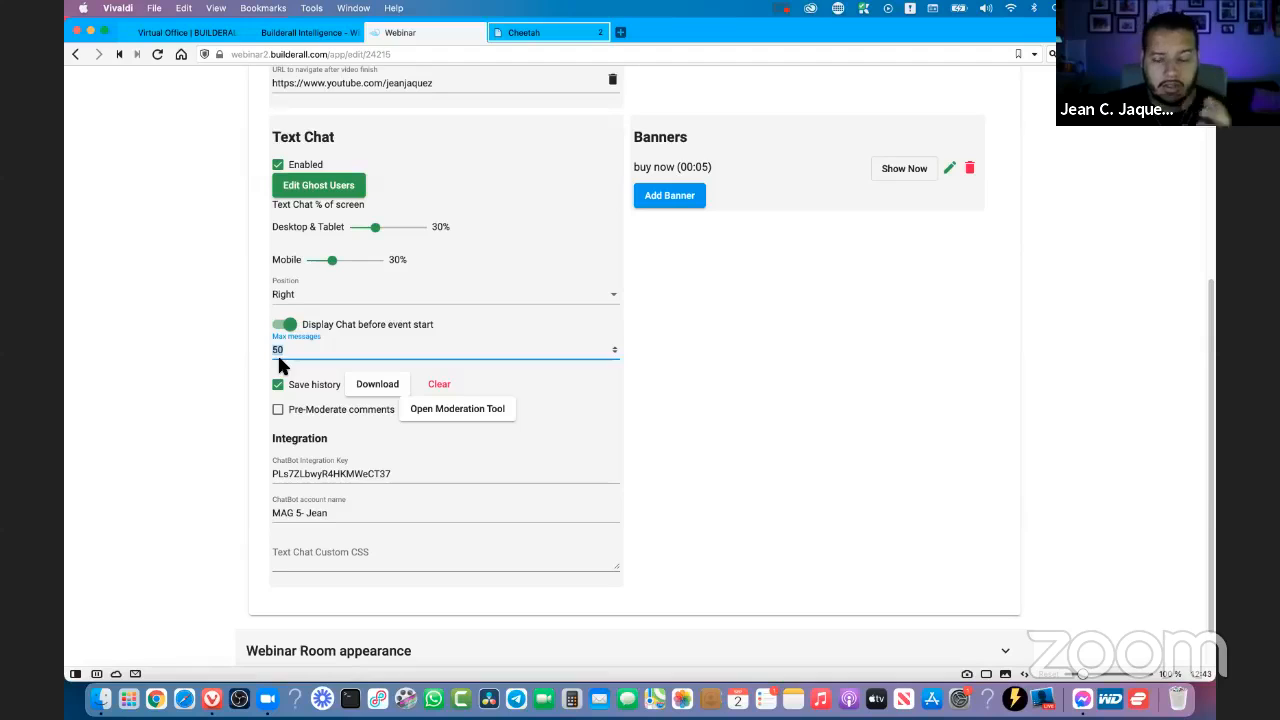
text(100)
click(697, 405)
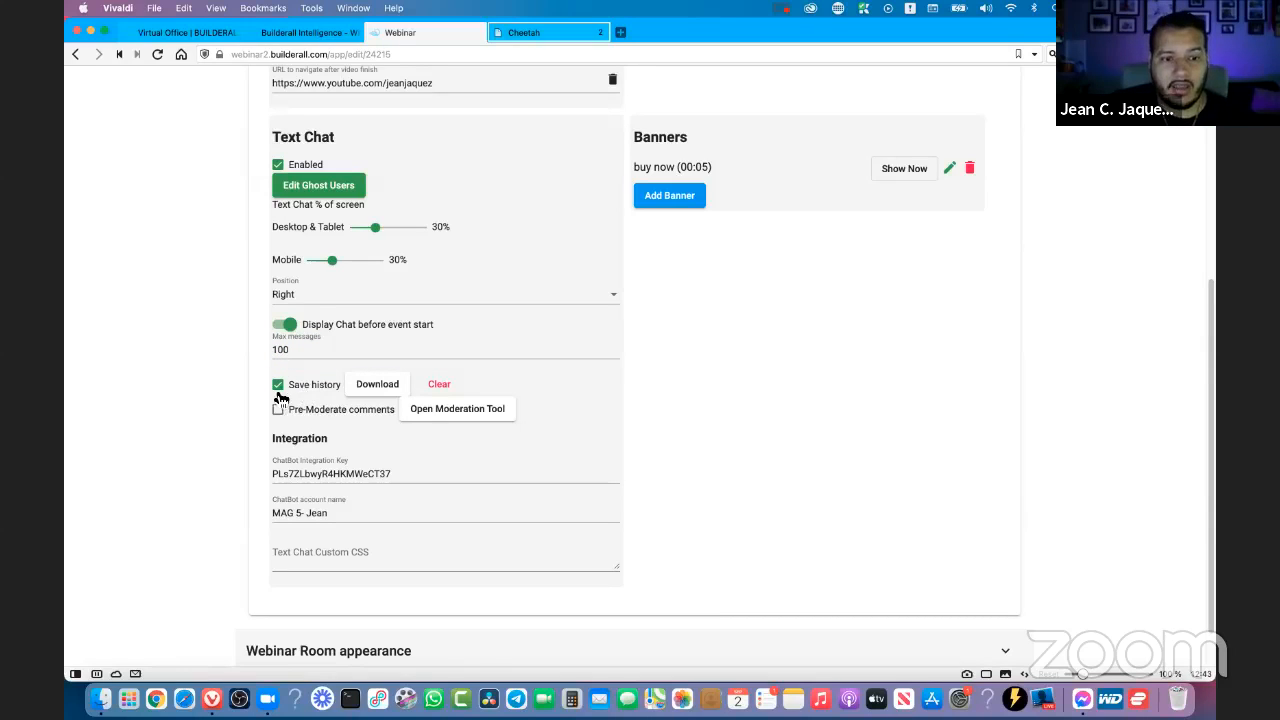
- Try switching the chat's Save history option off and on, download the chat history and close the blank download page
click(279, 386)
click(326, 384)
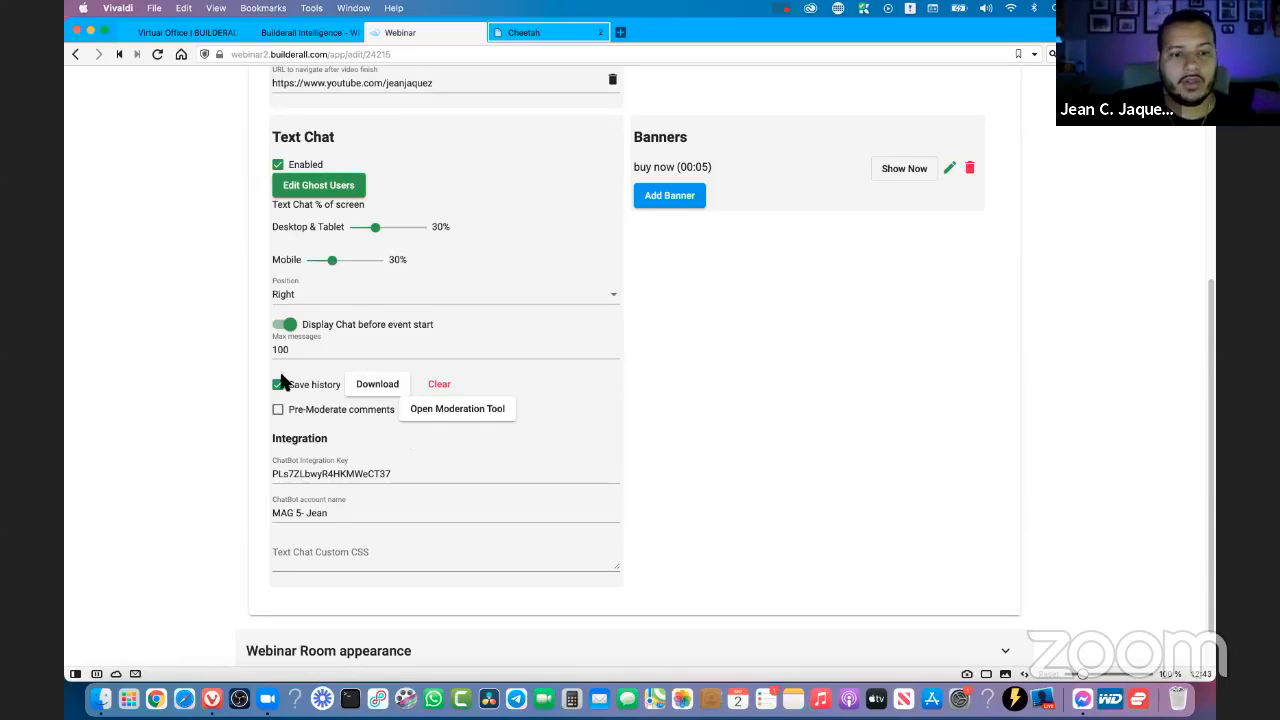
click(390, 388)
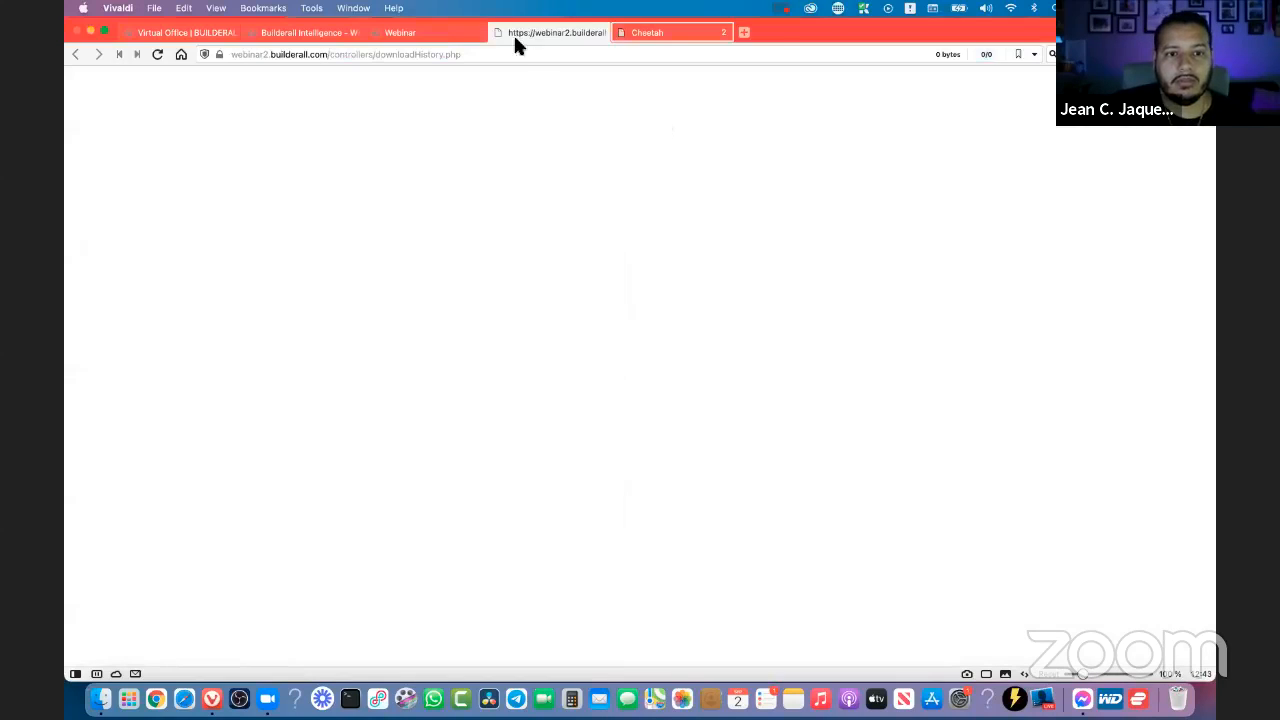
mouse_move(448, 42)
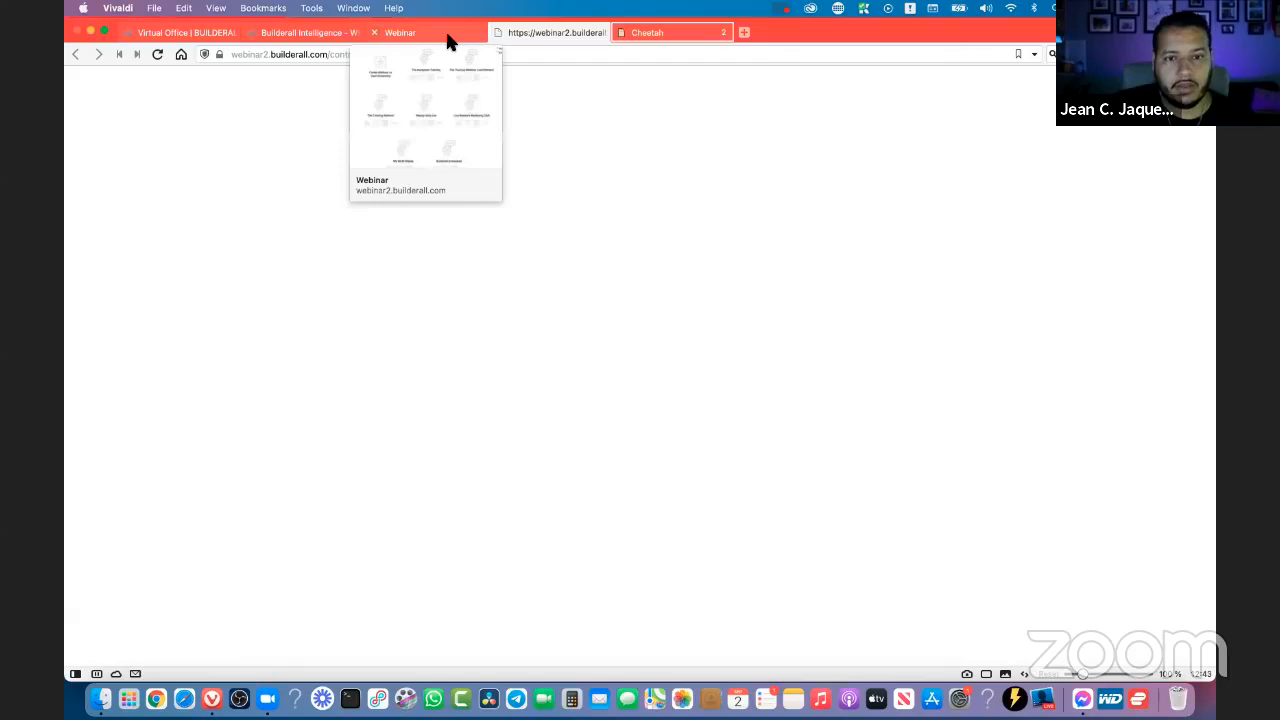
click(498, 33)
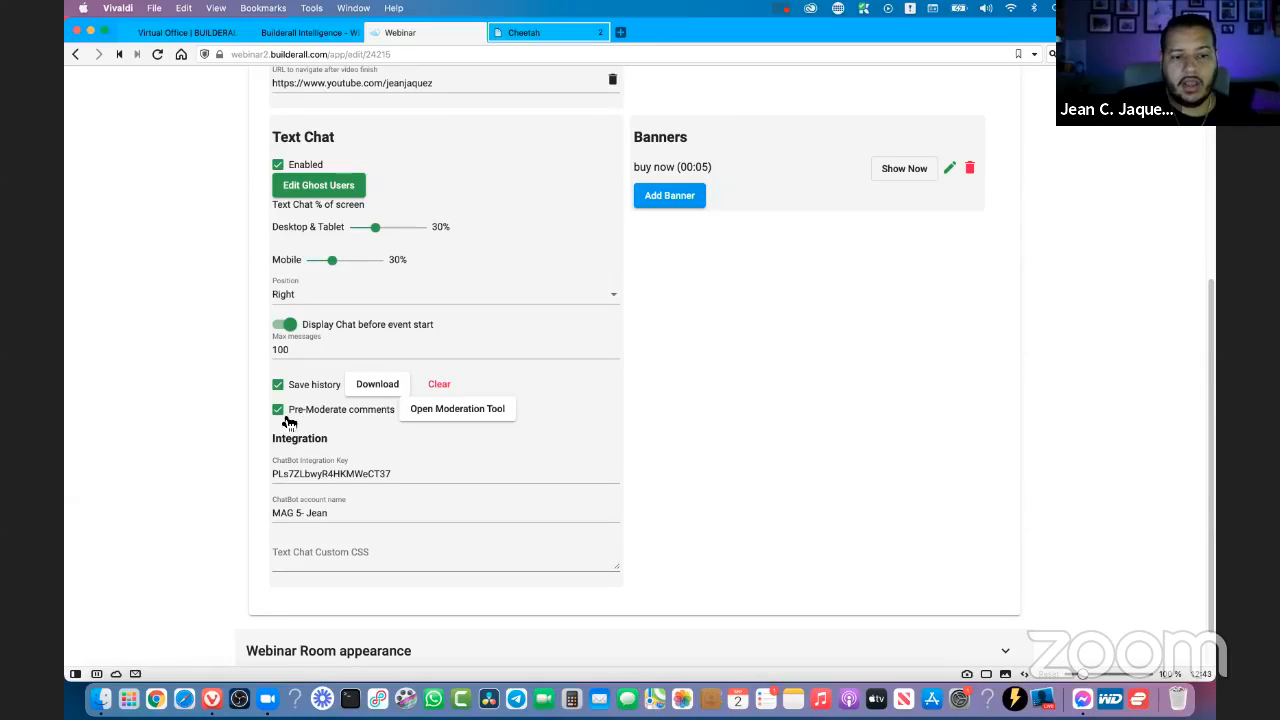
- Enable pre-moderation of chat comments, open the moderation tool and return to the published site's pages
click(466, 418)
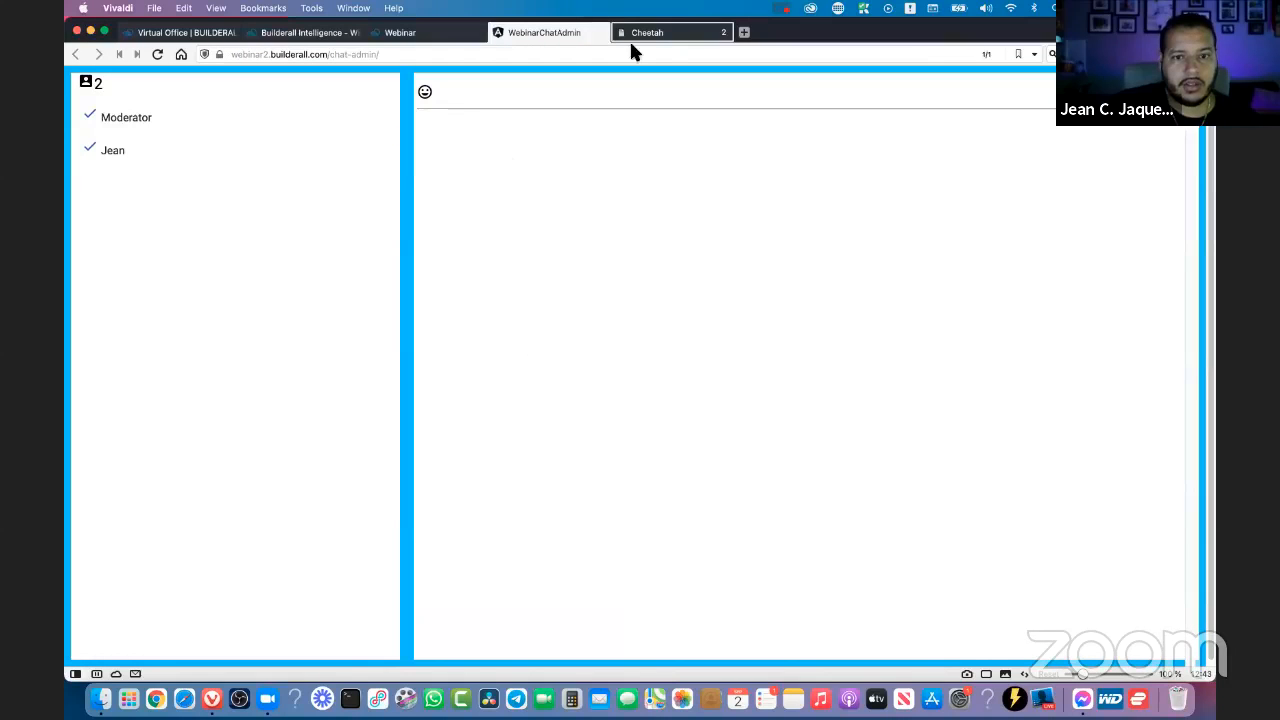
click(660, 34)
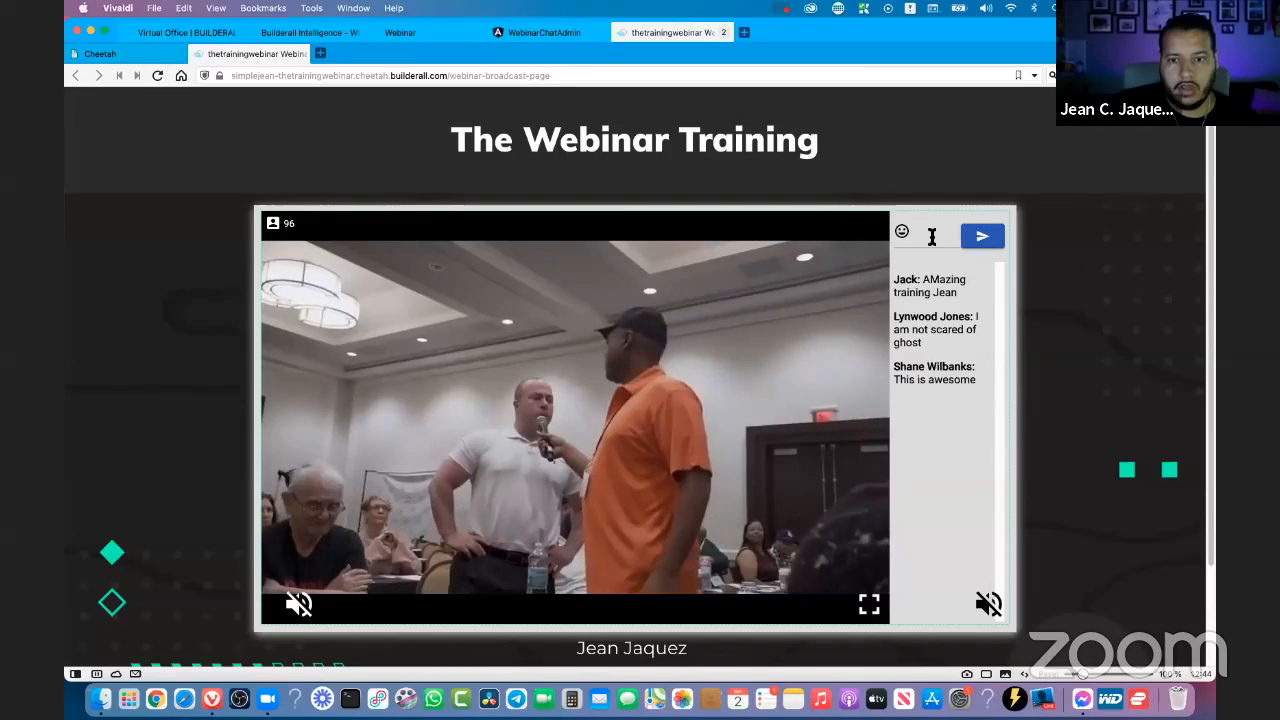
click(931, 237)
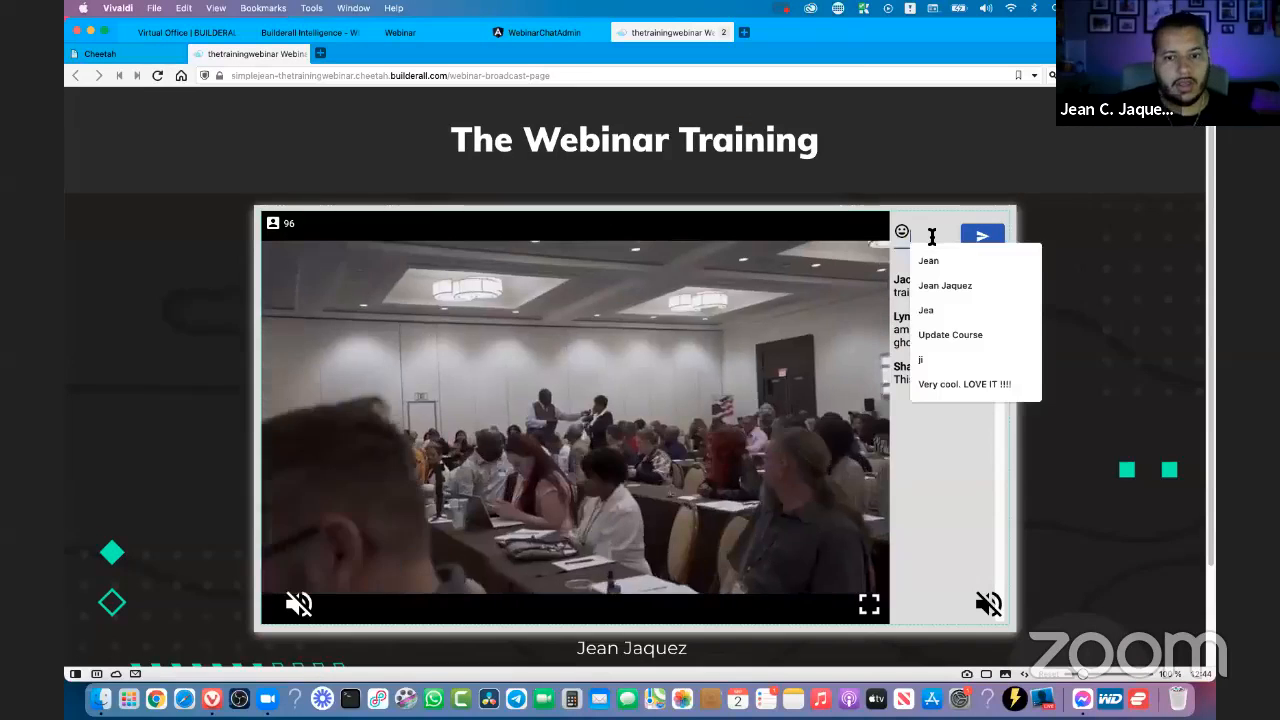
text(T)
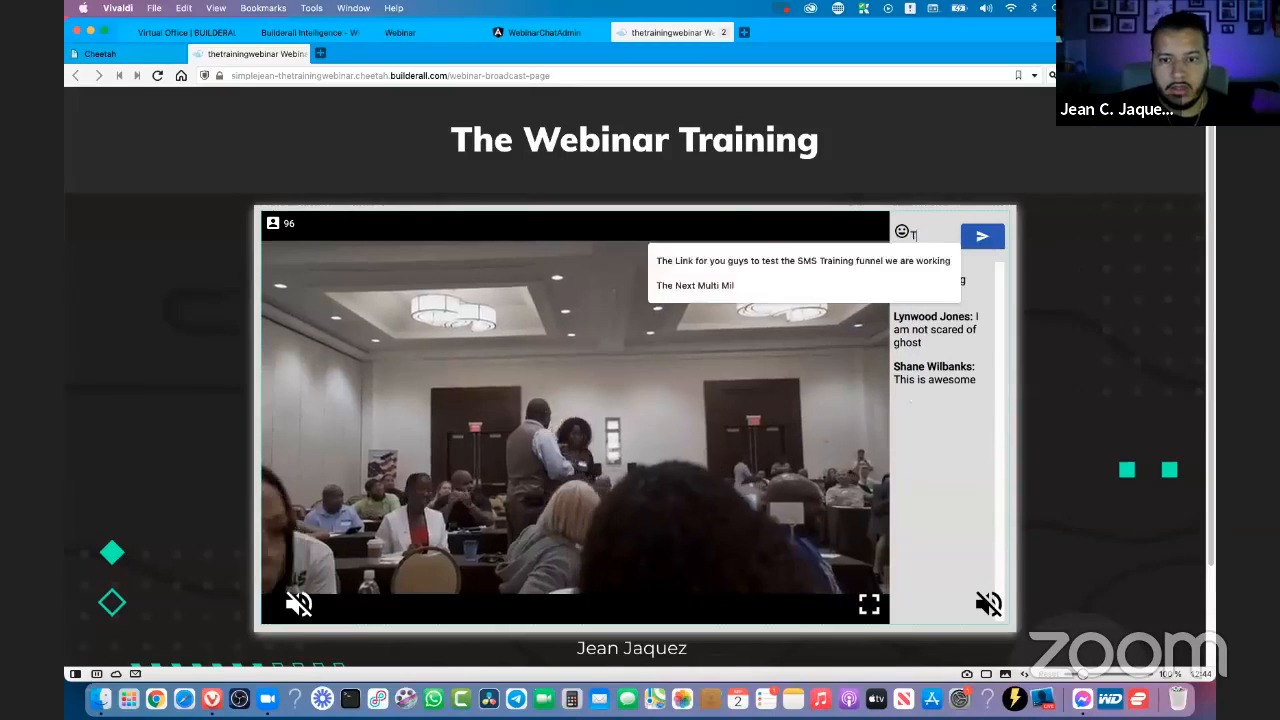
text(his is just)
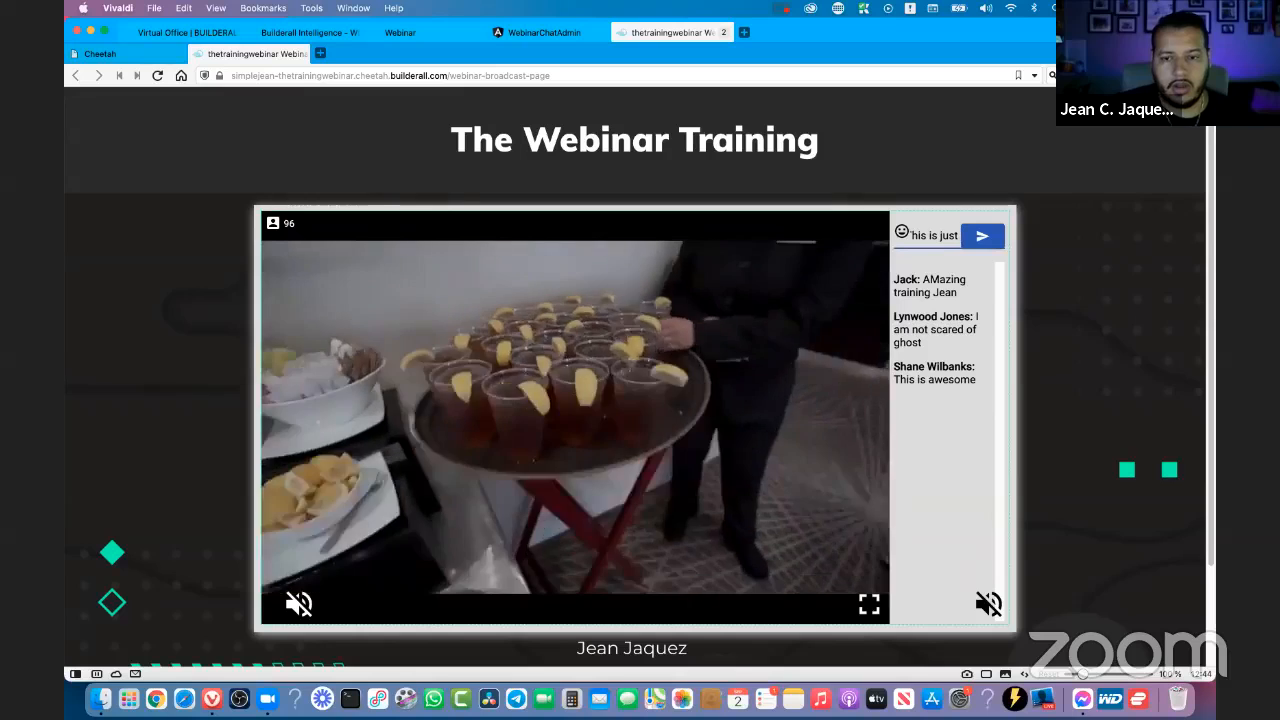
- Reload the published broadcast page and rejoin the webinar with the host's first name
click(158, 76)
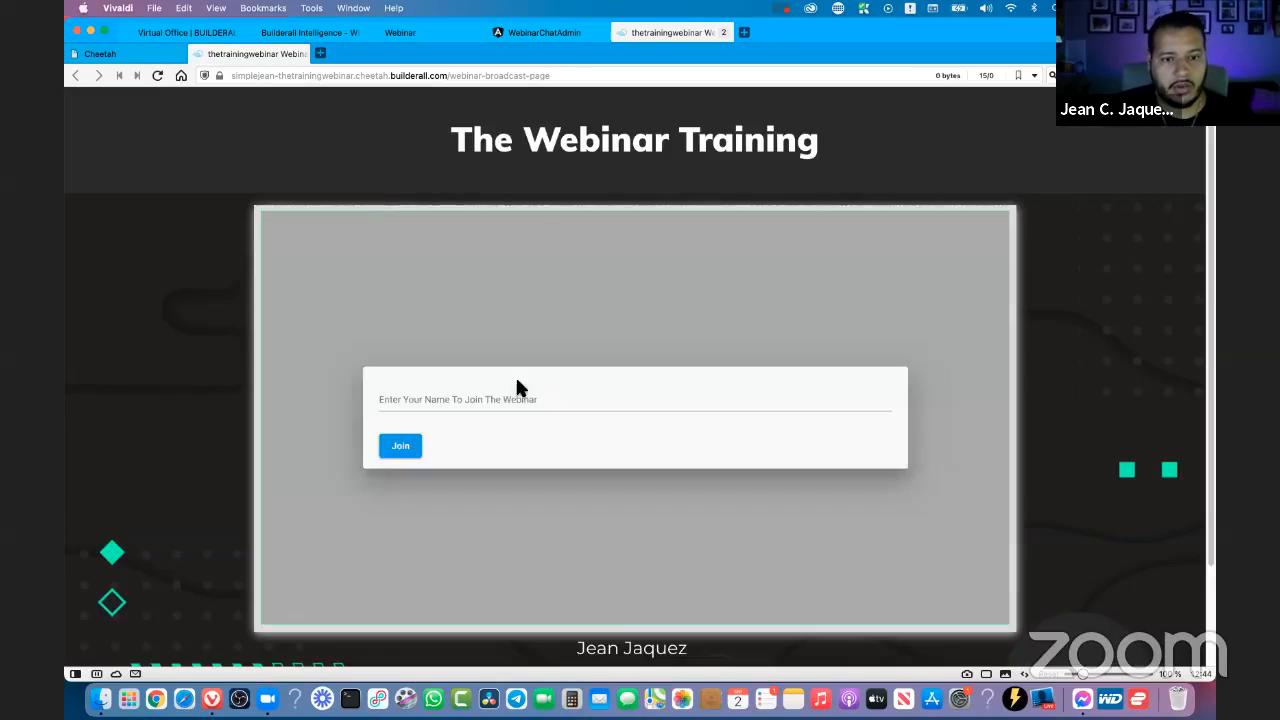
click(491, 411)
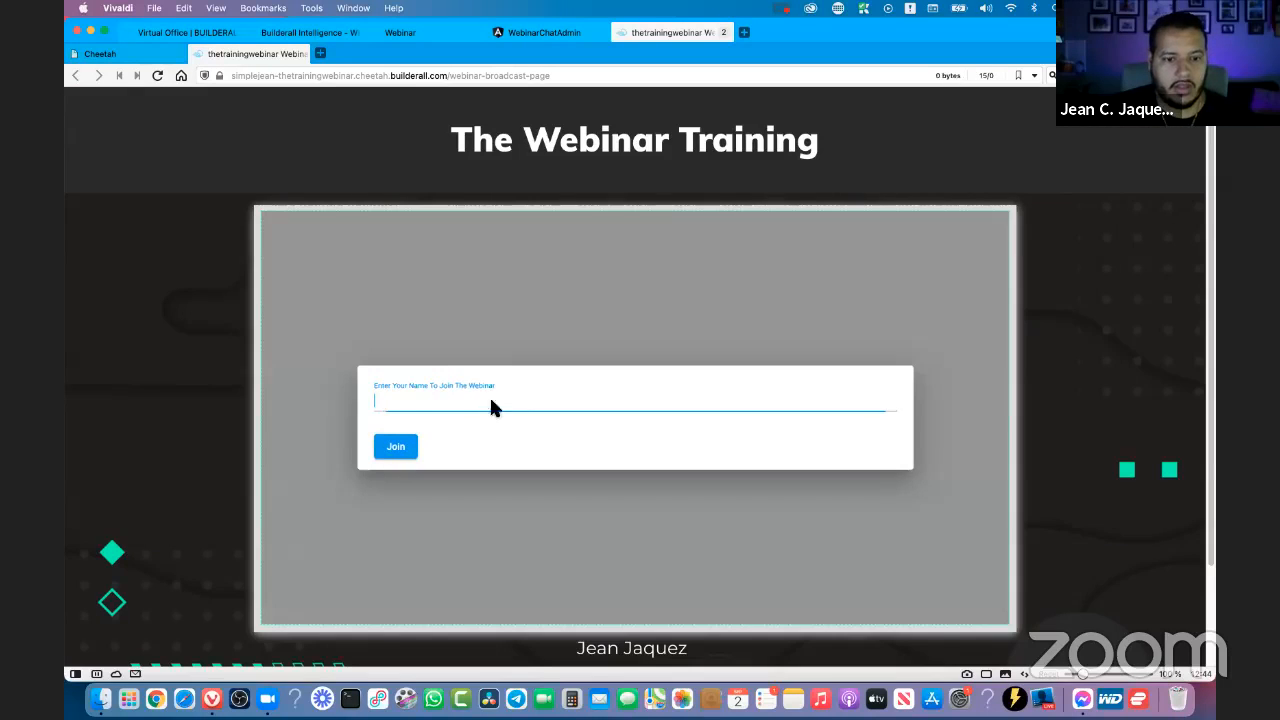
click(406, 425)
click(396, 446)
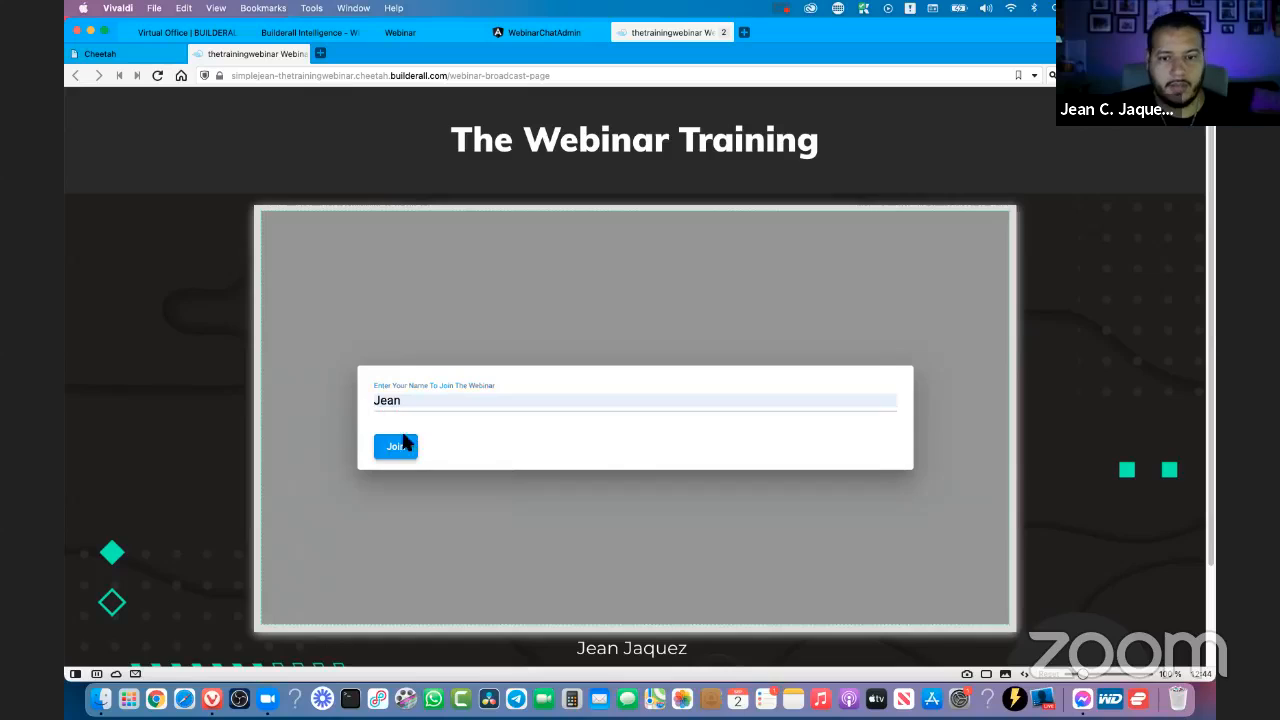
- Post the chat message "This is just horrible" in the webinar room and mute the video
click(893, 230)
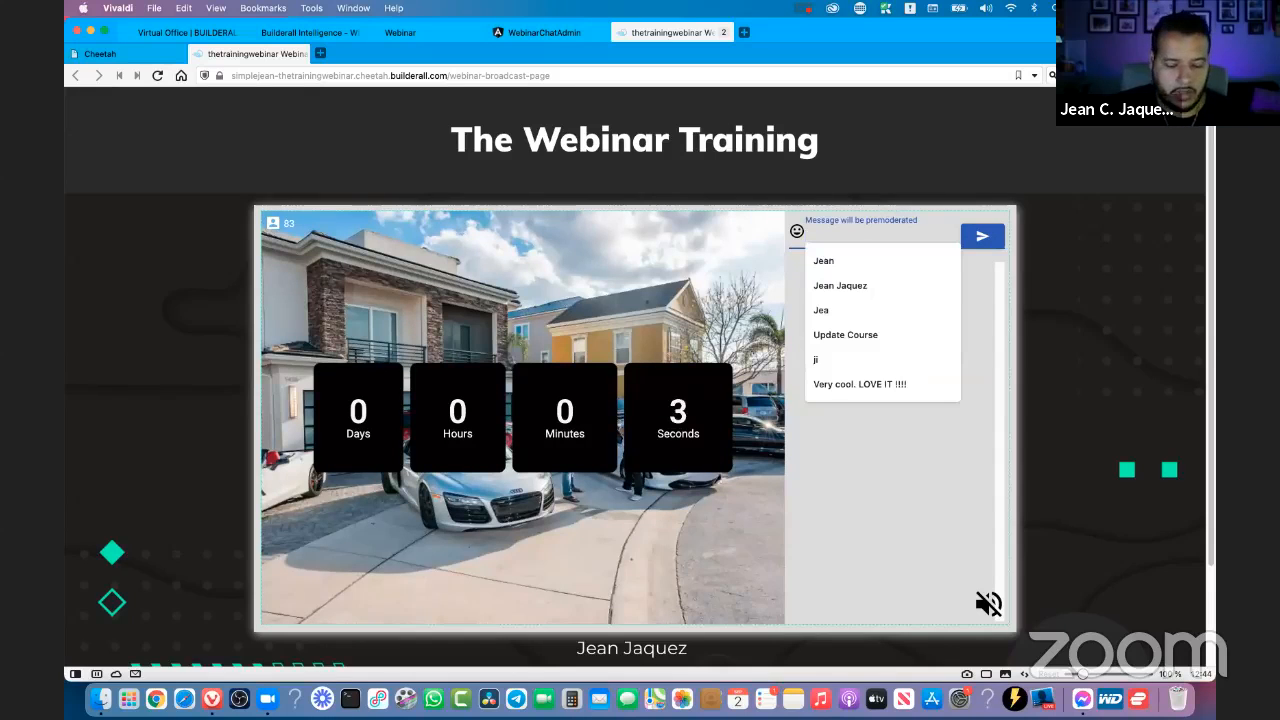
text(This is just )
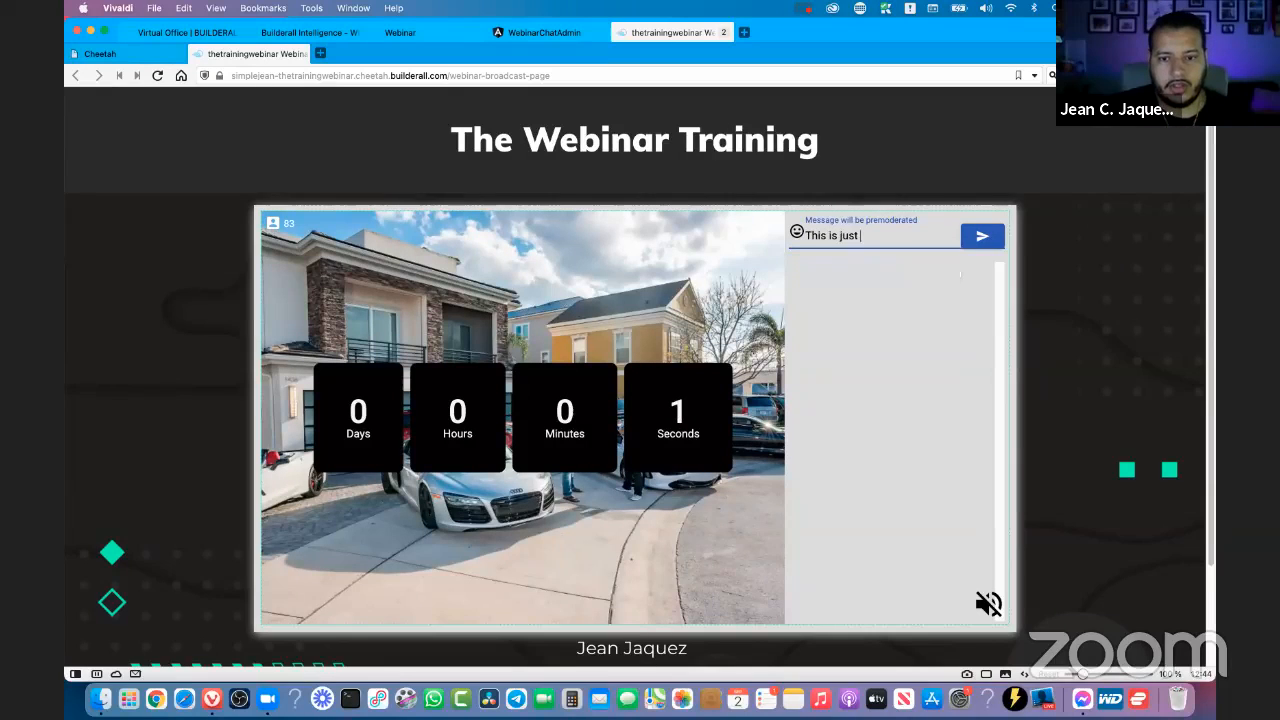
text(horrible)
key(Return)
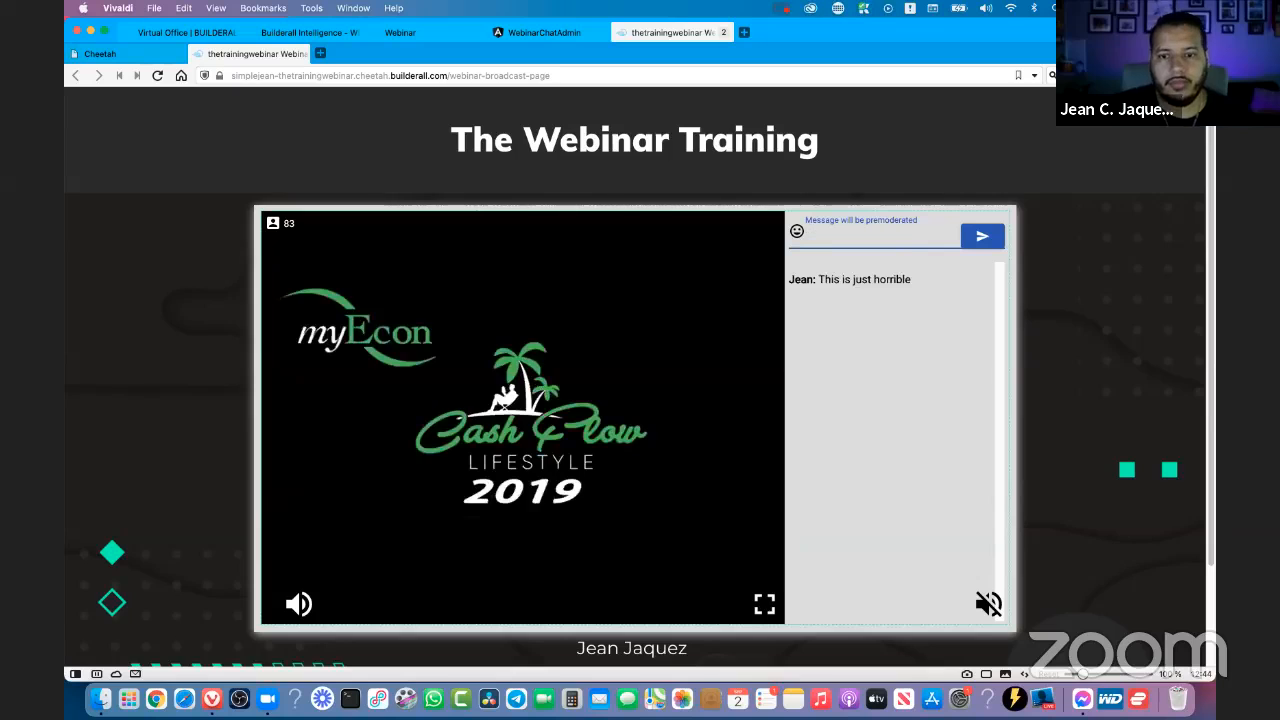
click(402, 561)
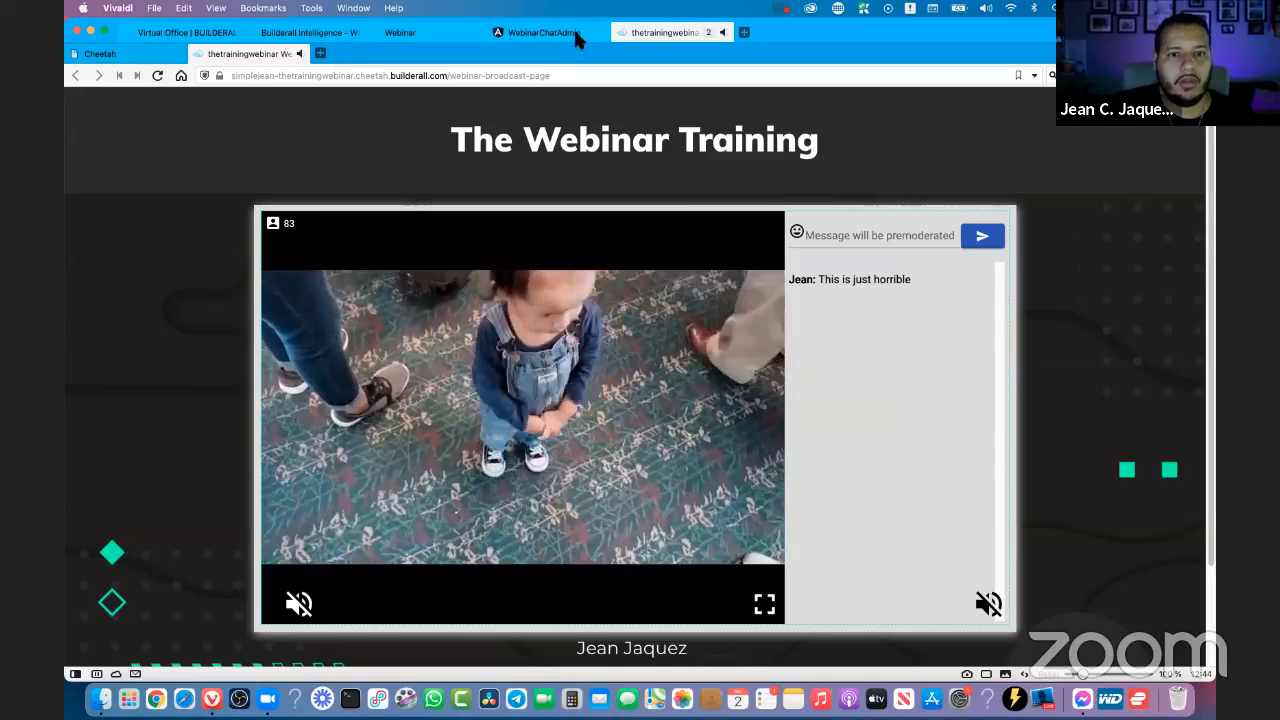
- Delete the message "This is just horrible" in the moderation tool, check the broadcast page's chat and dismiss the Buy Now banner
click(571, 36)
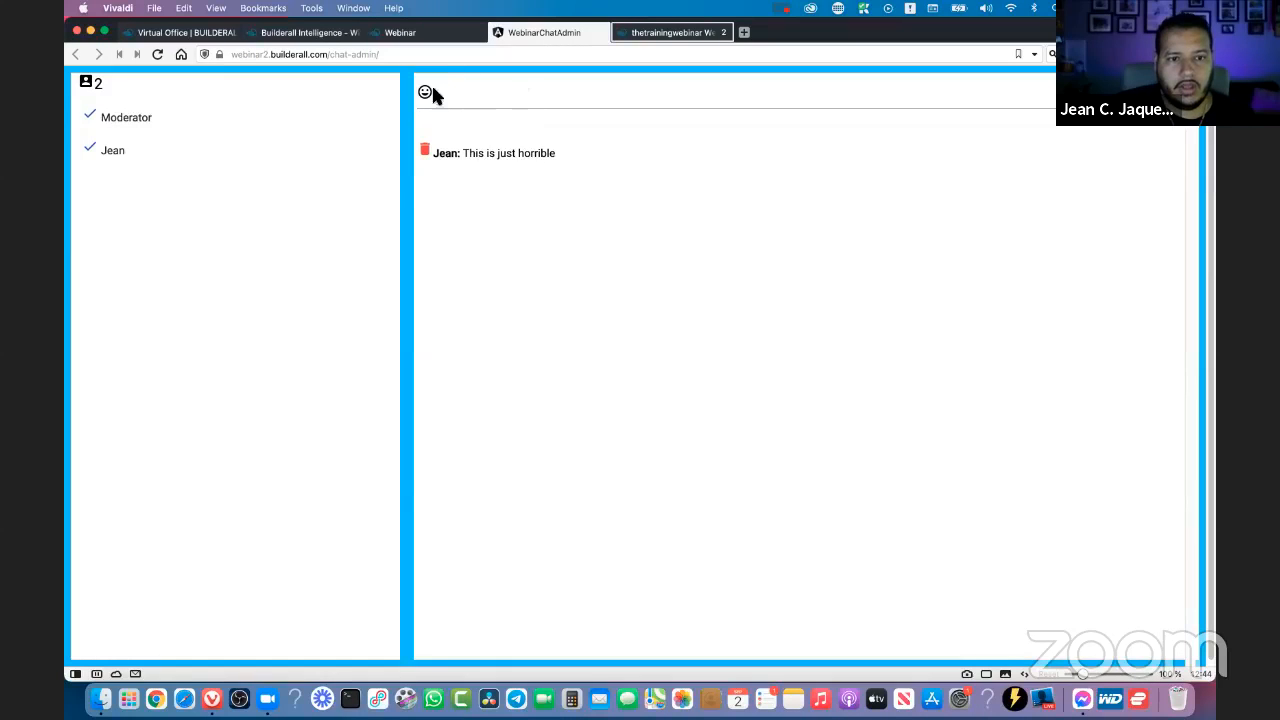
click(425, 152)
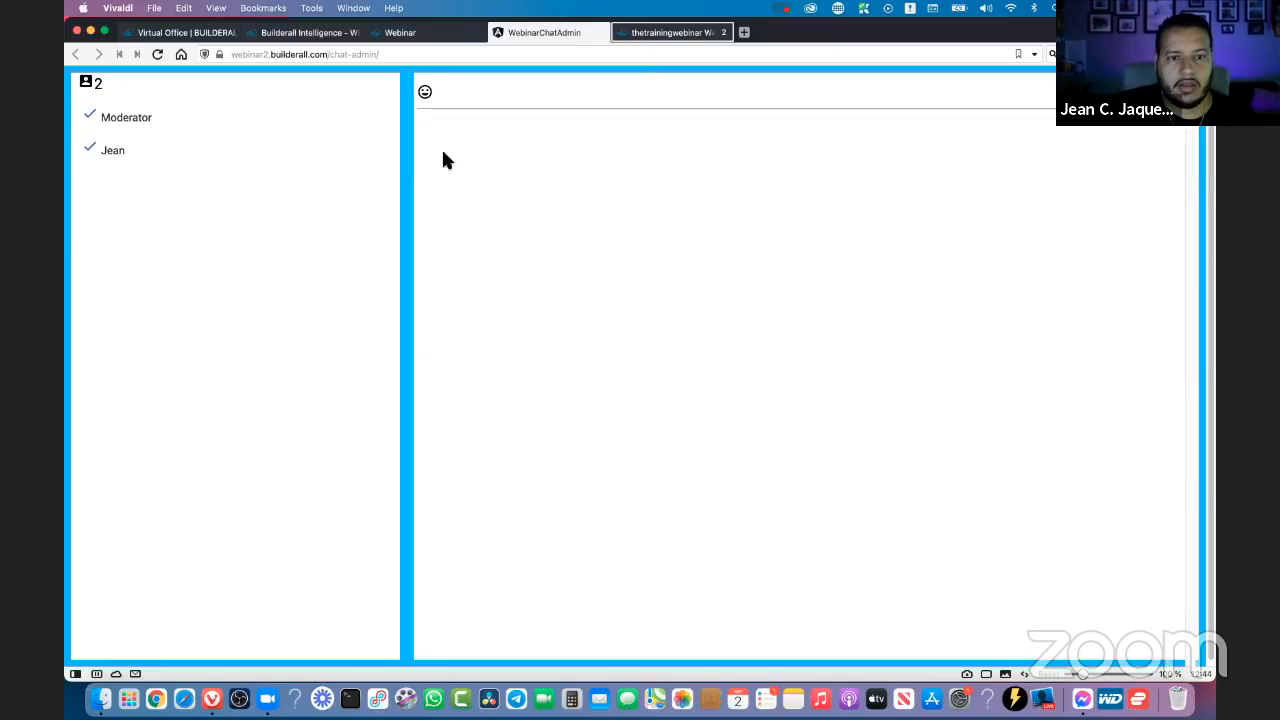
click(653, 34)
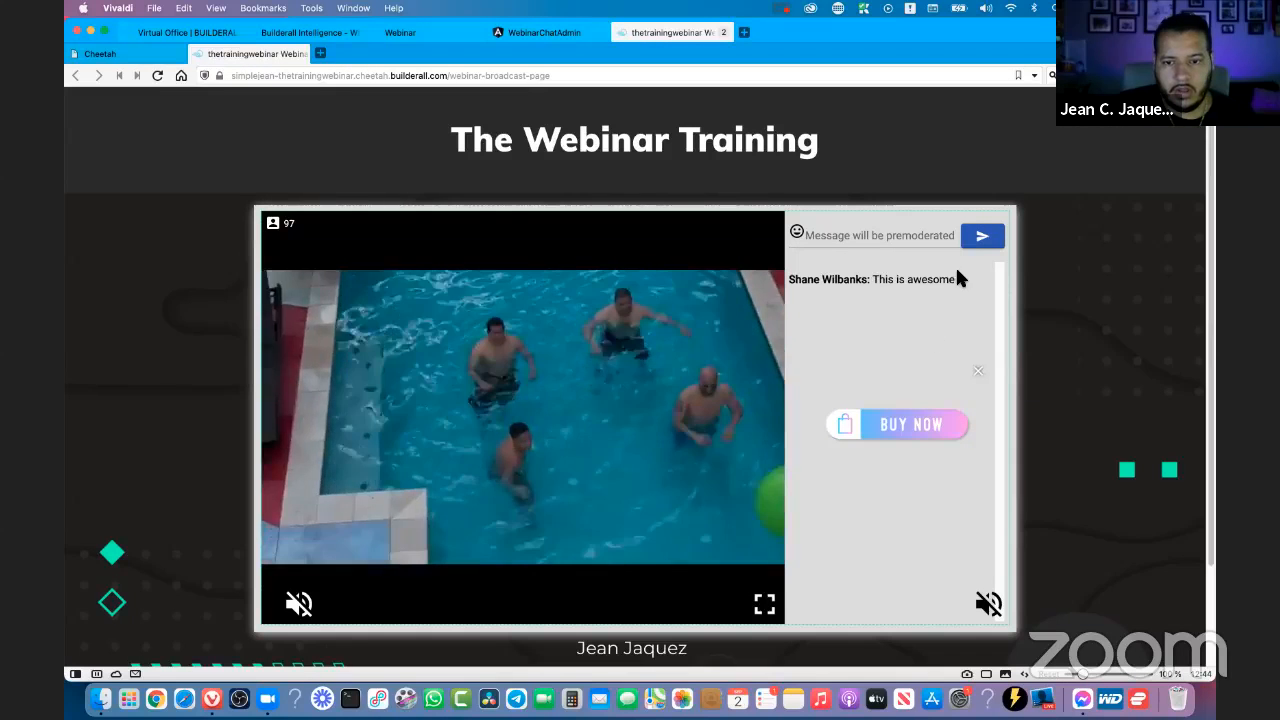
click(980, 373)
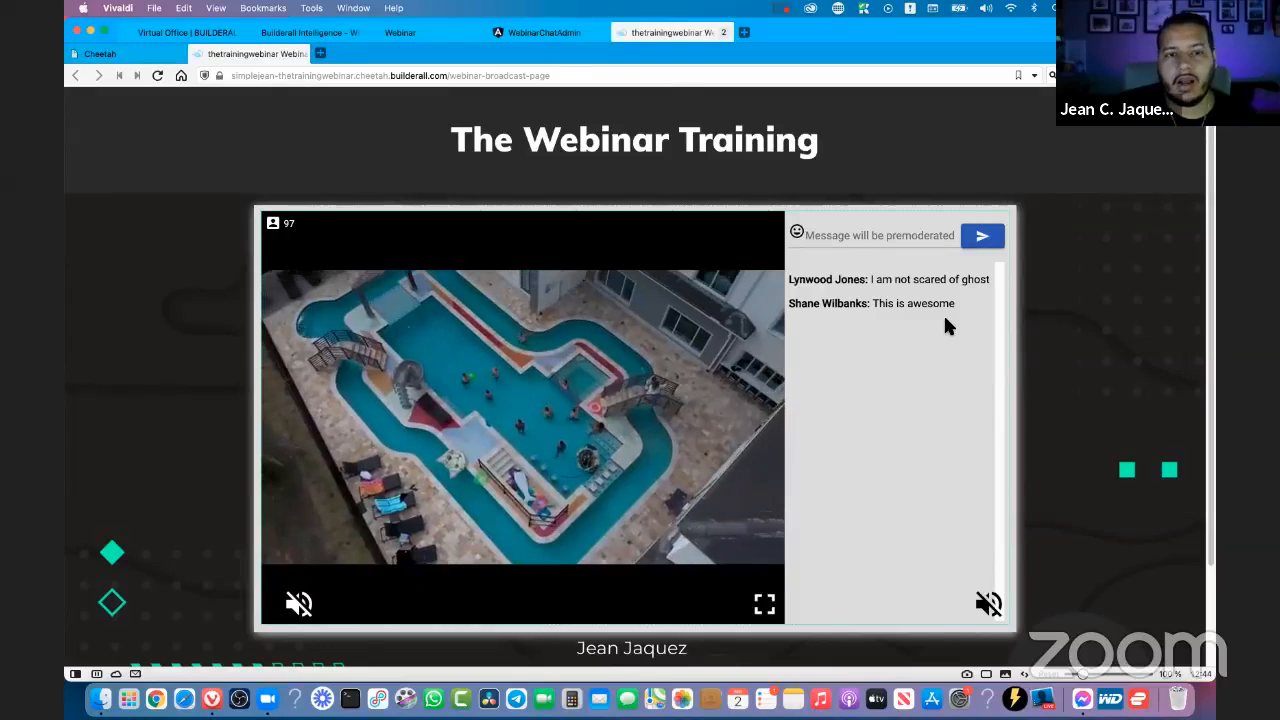
- Return to the webinar's settings and turn off pre-moderation of chat comments
click(537, 33)
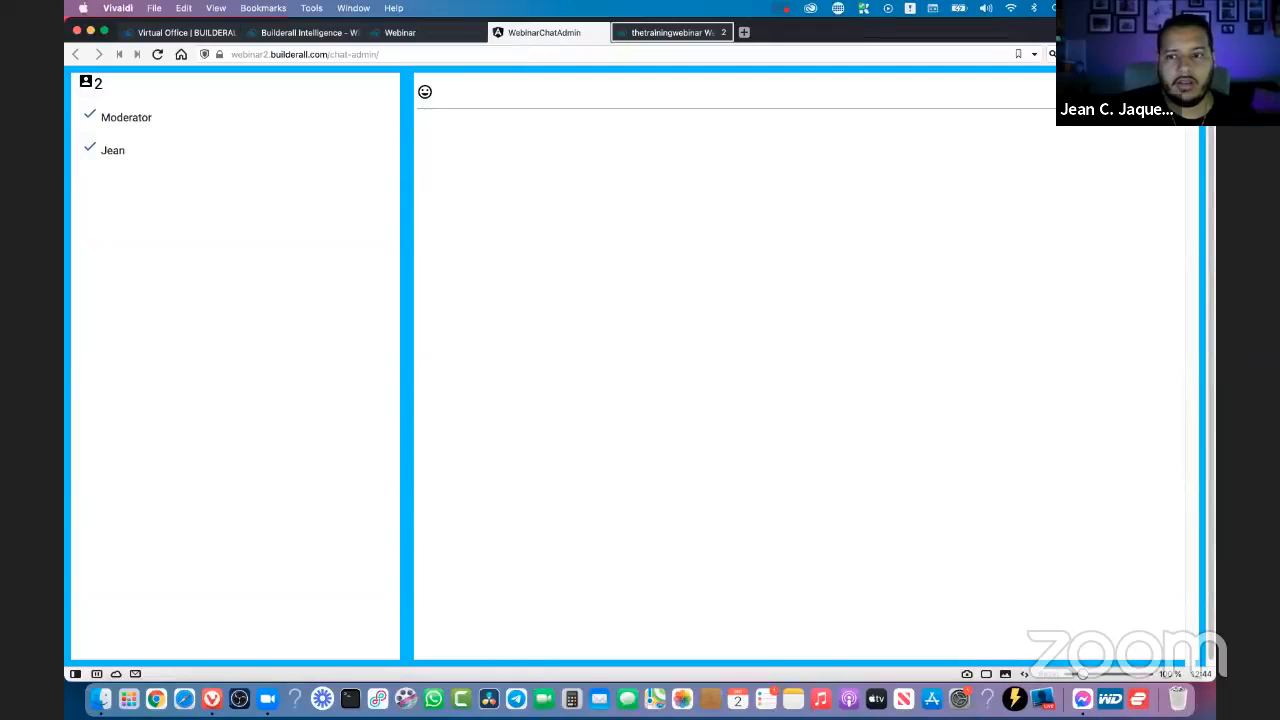
click(415, 31)
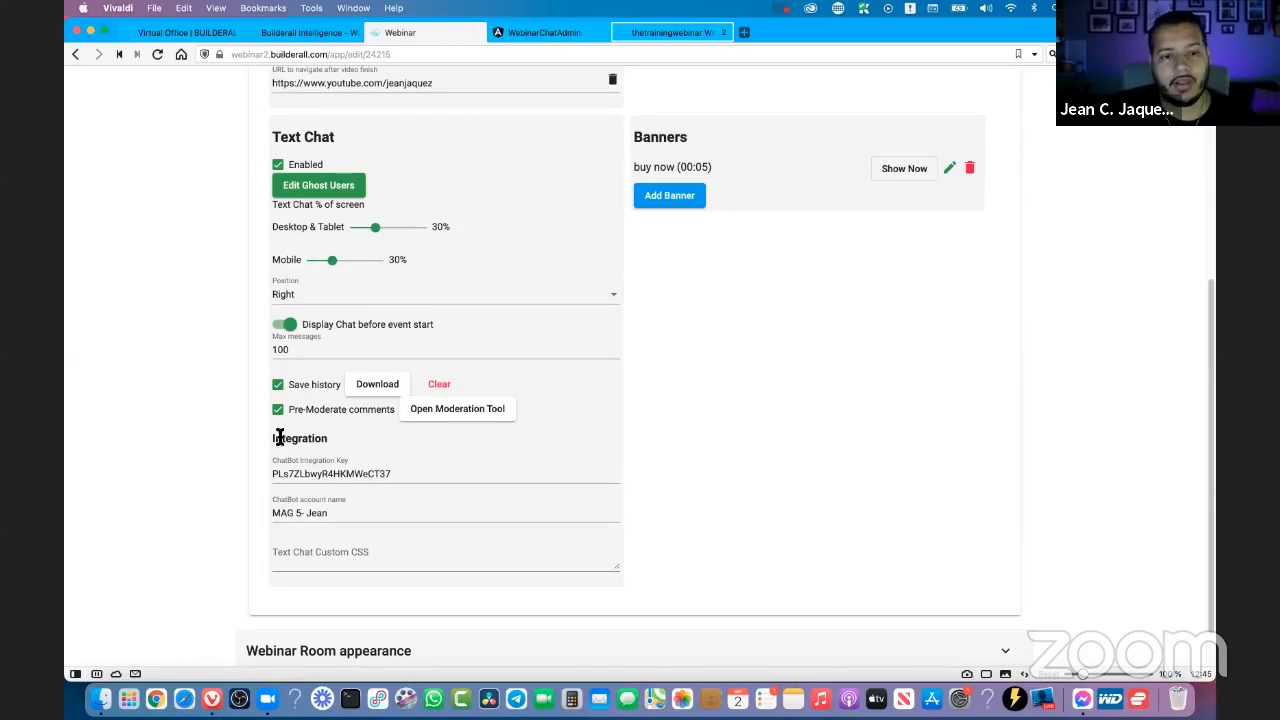
click(292, 411)
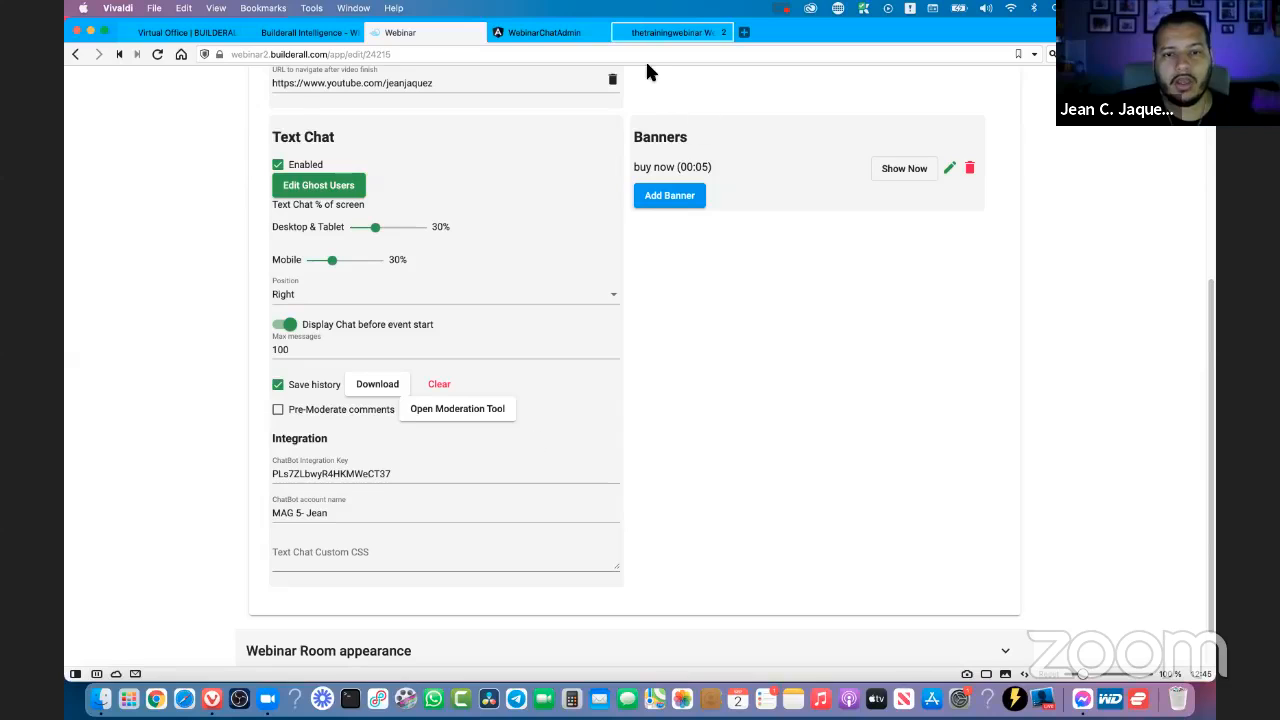
- Check the user list and message area in the chat moderation tool, and return to the webinar's settings
click(533, 33)
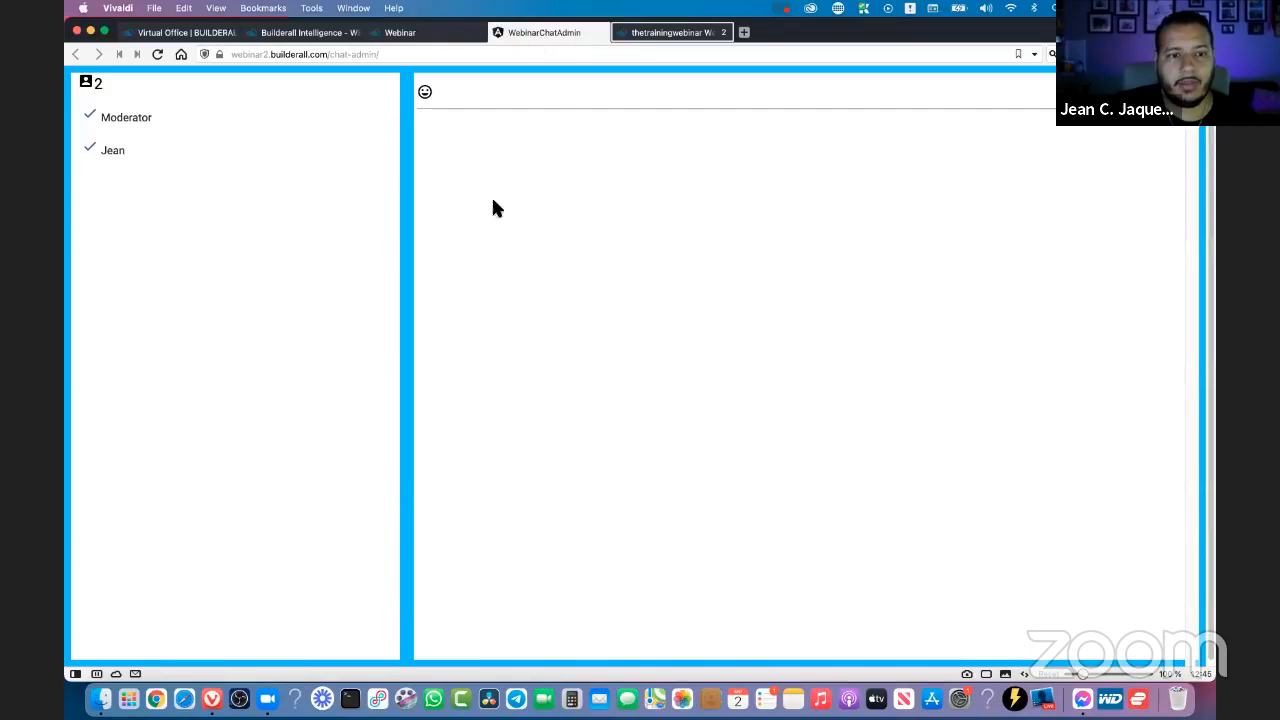
click(535, 97)
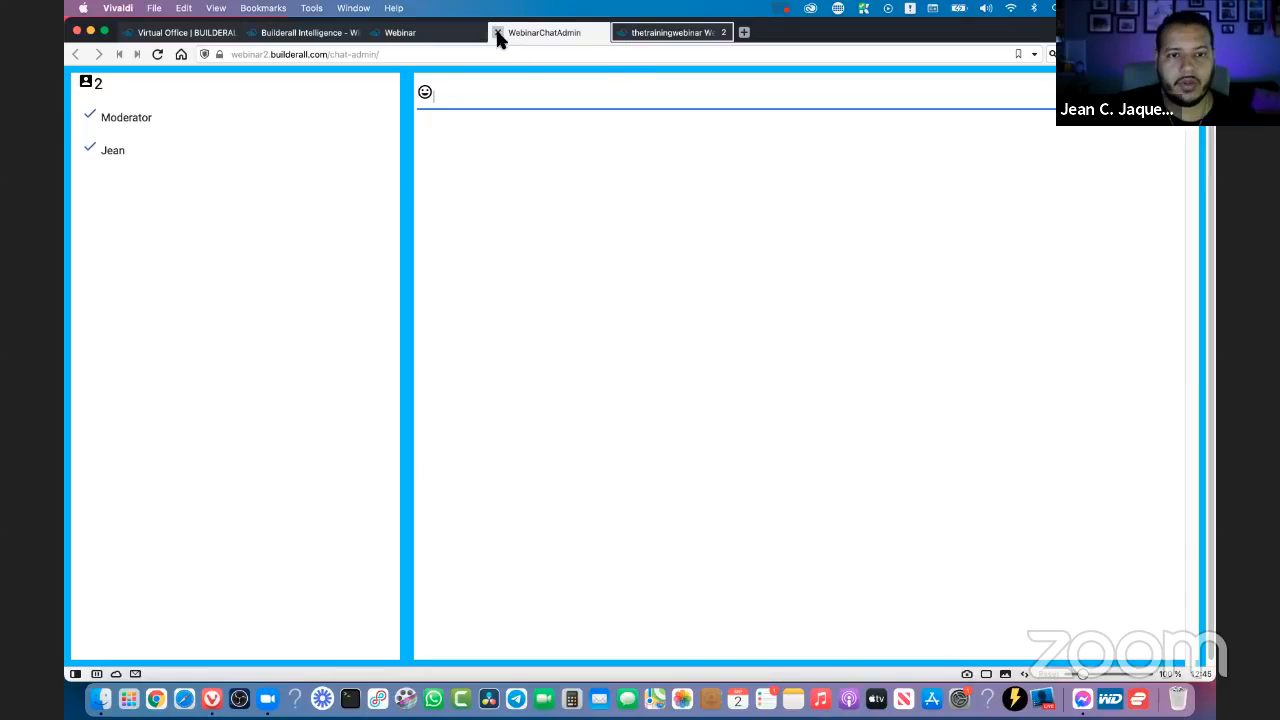
click(593, 300)
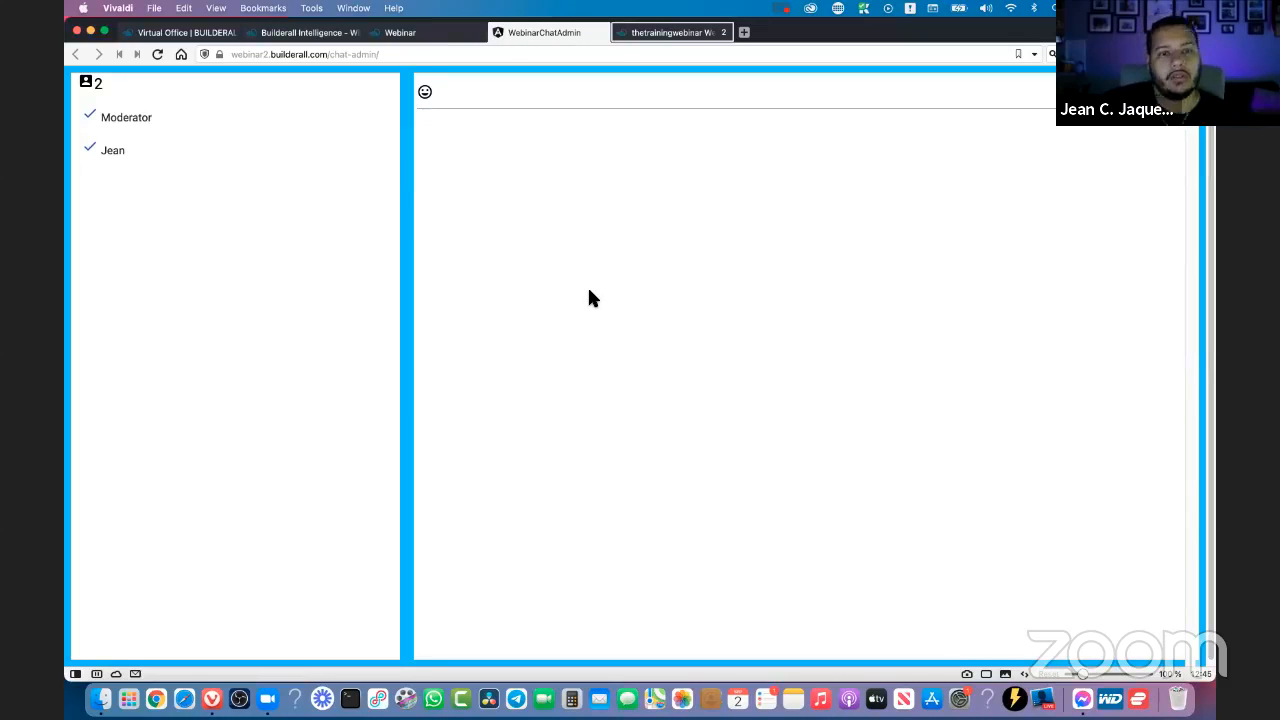
click(425, 31)
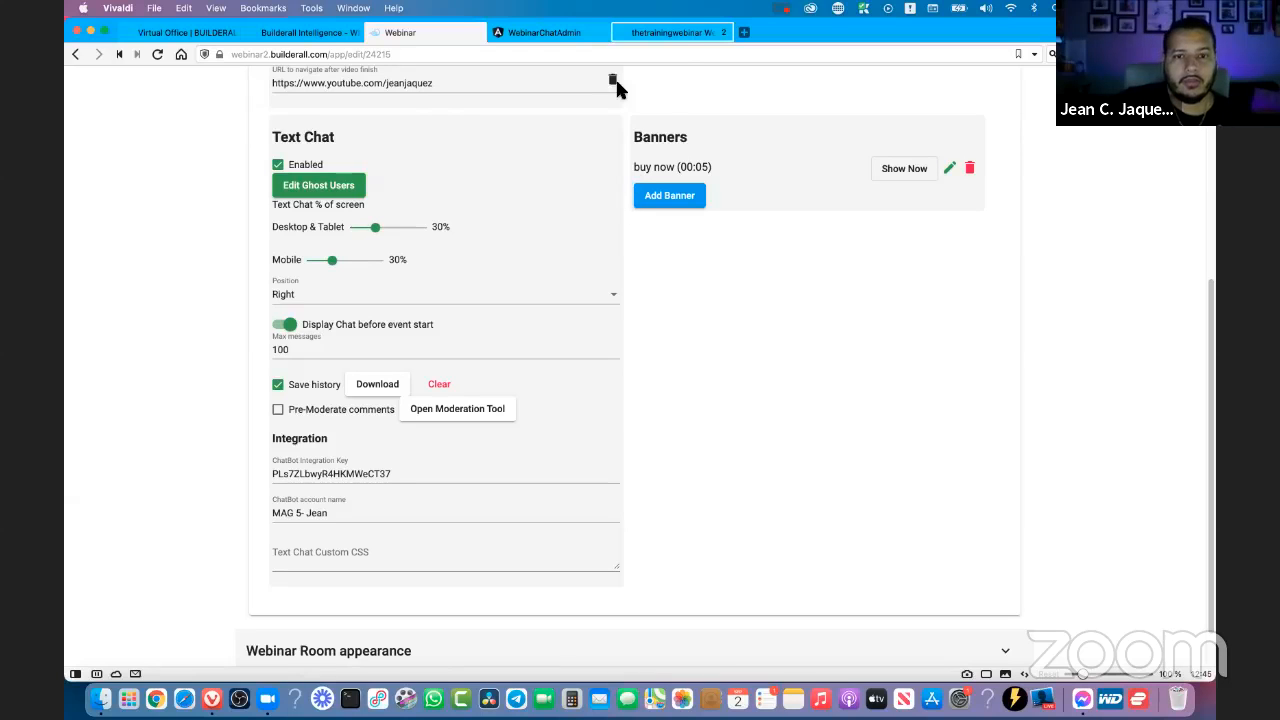
- Post the chat message "babab" in the webinar room on the broadcast page and check it in the moderation tool, closing that tool
click(640, 38)
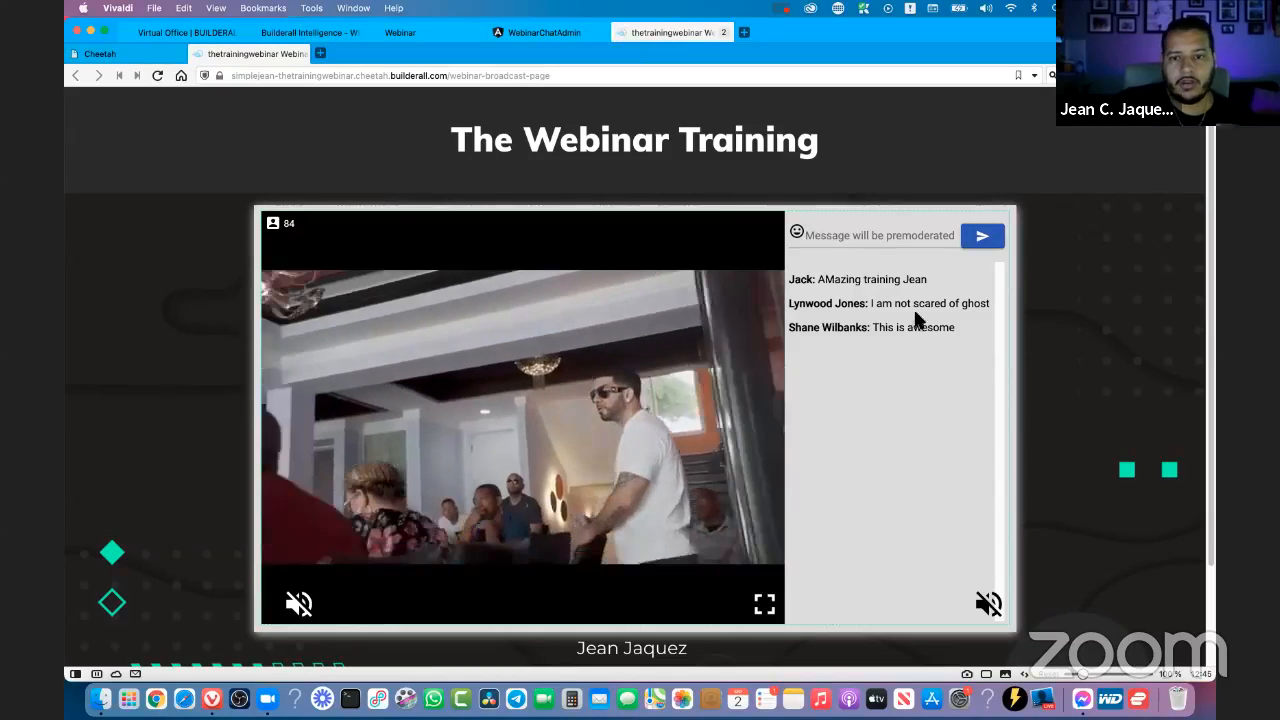
click(885, 236)
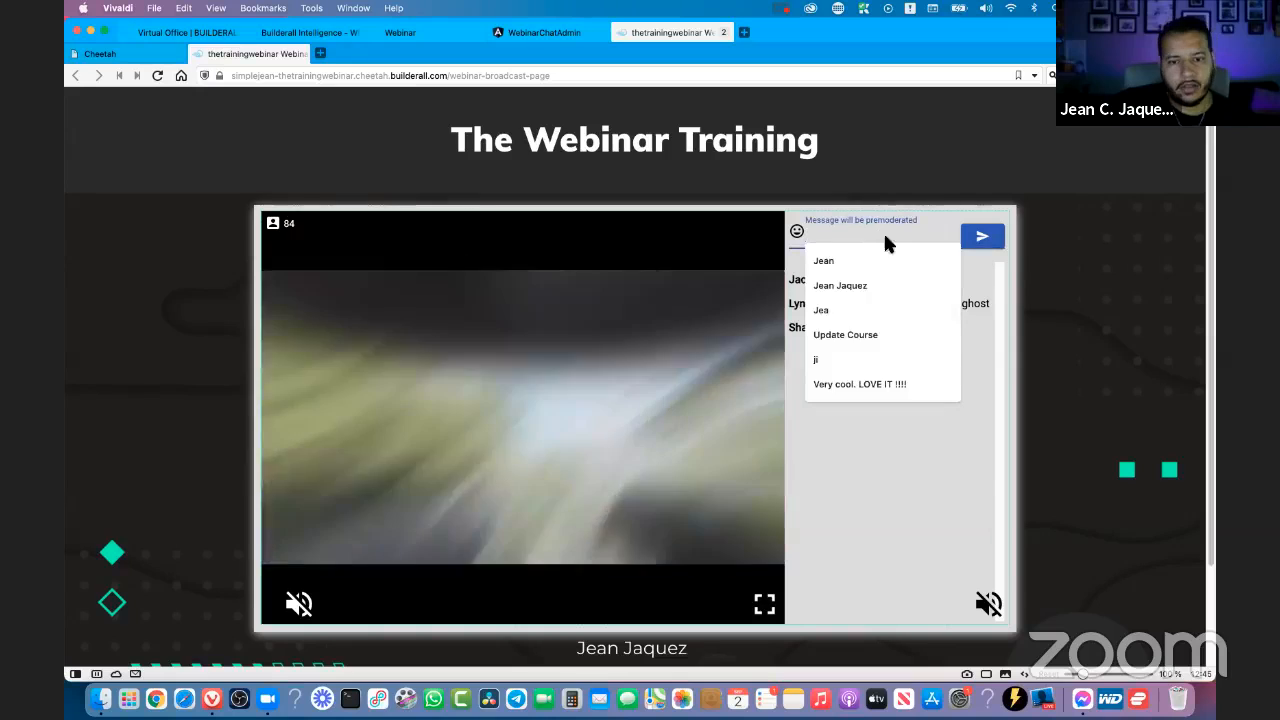
text(babab)
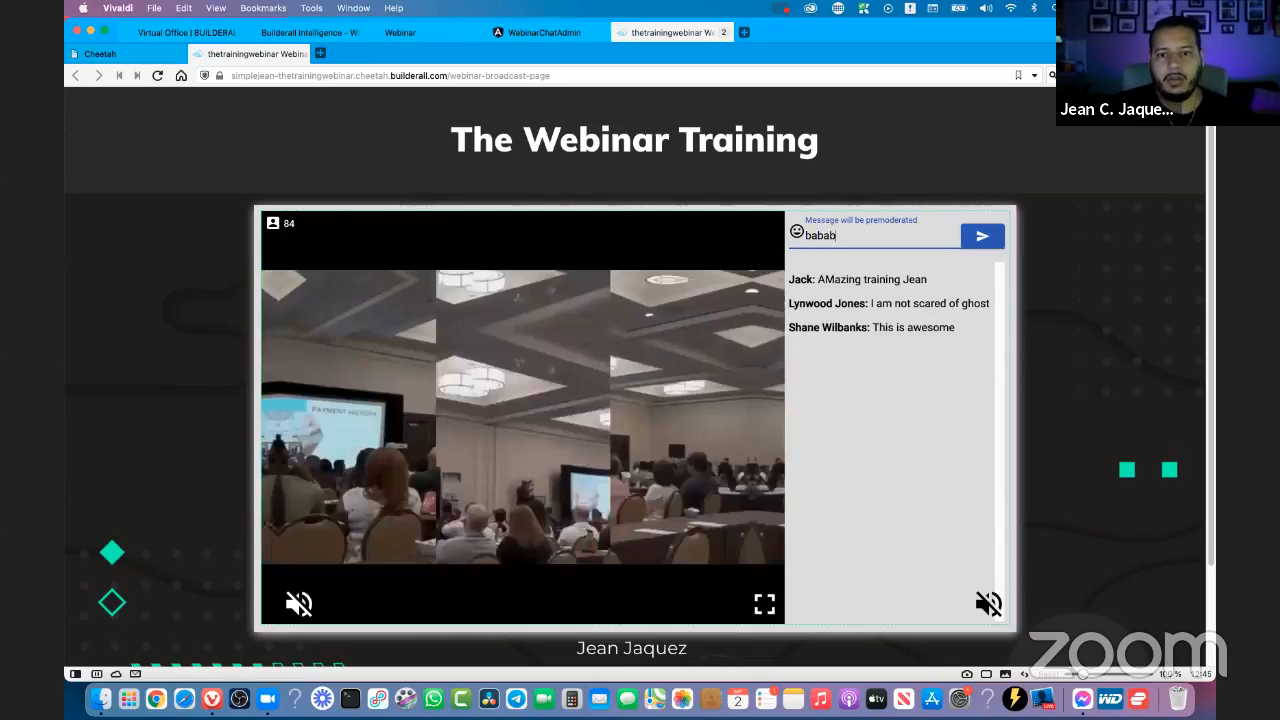
key(Return)
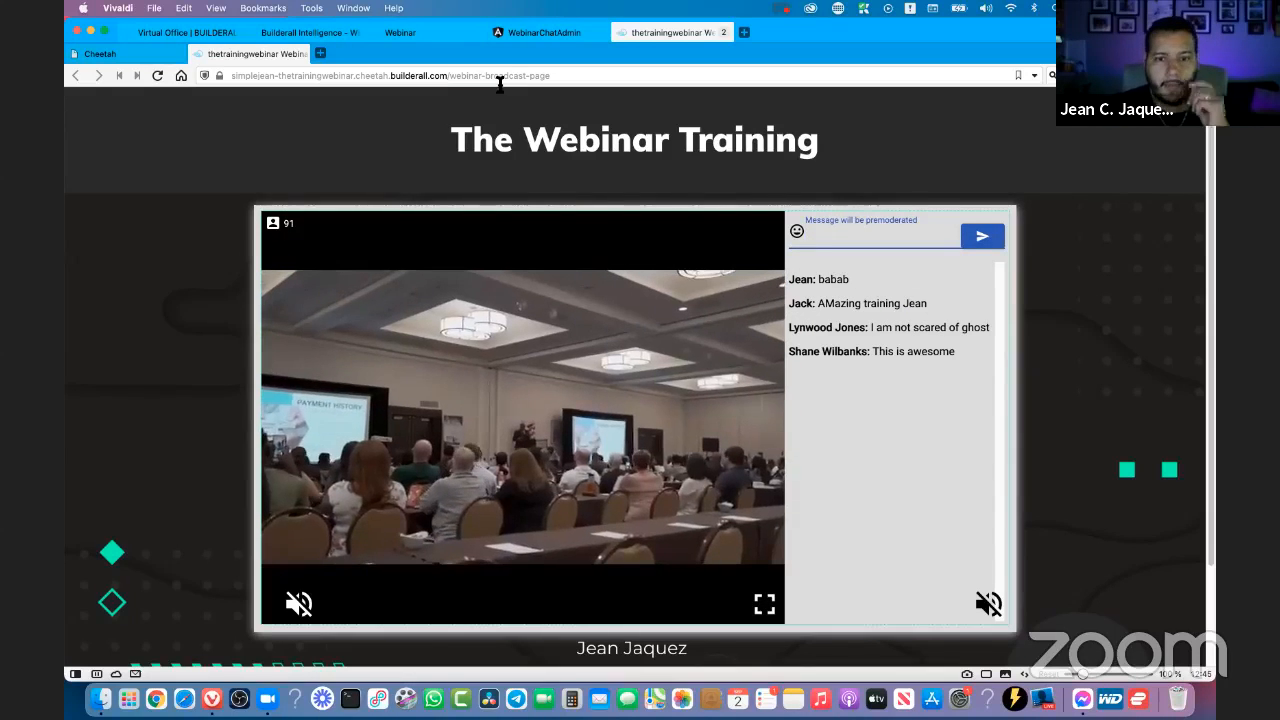
click(545, 32)
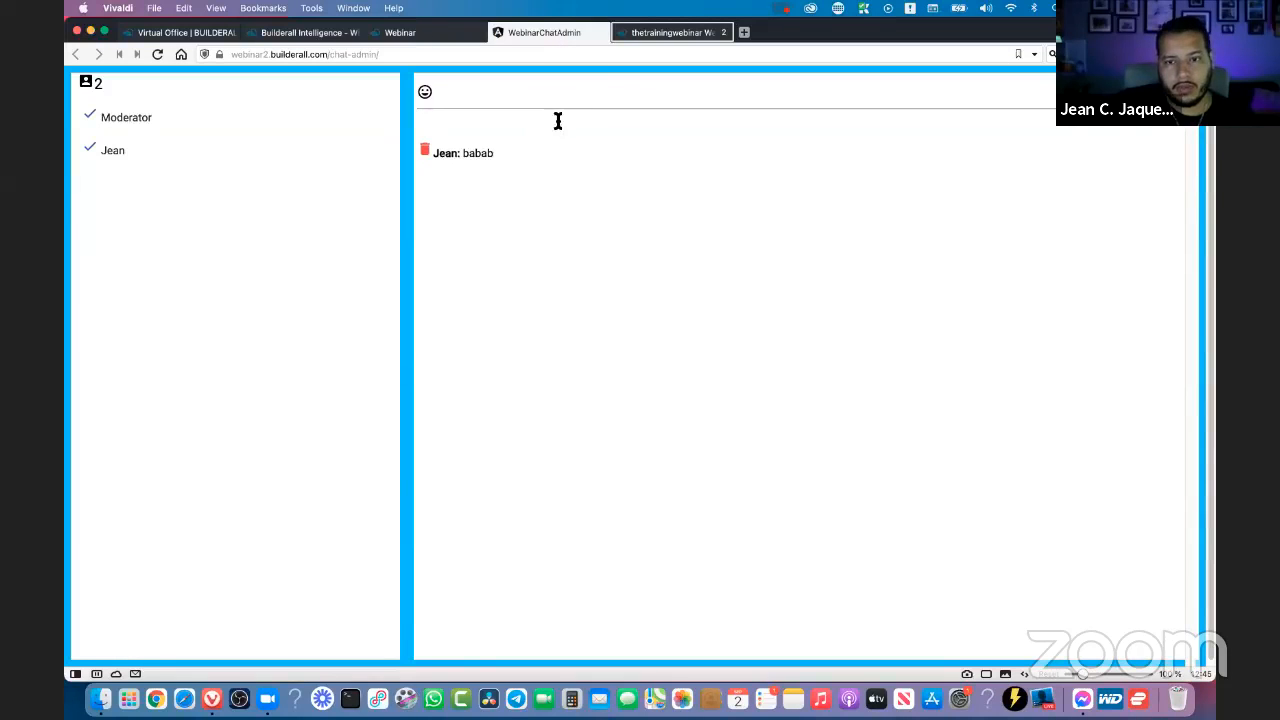
click(498, 35)
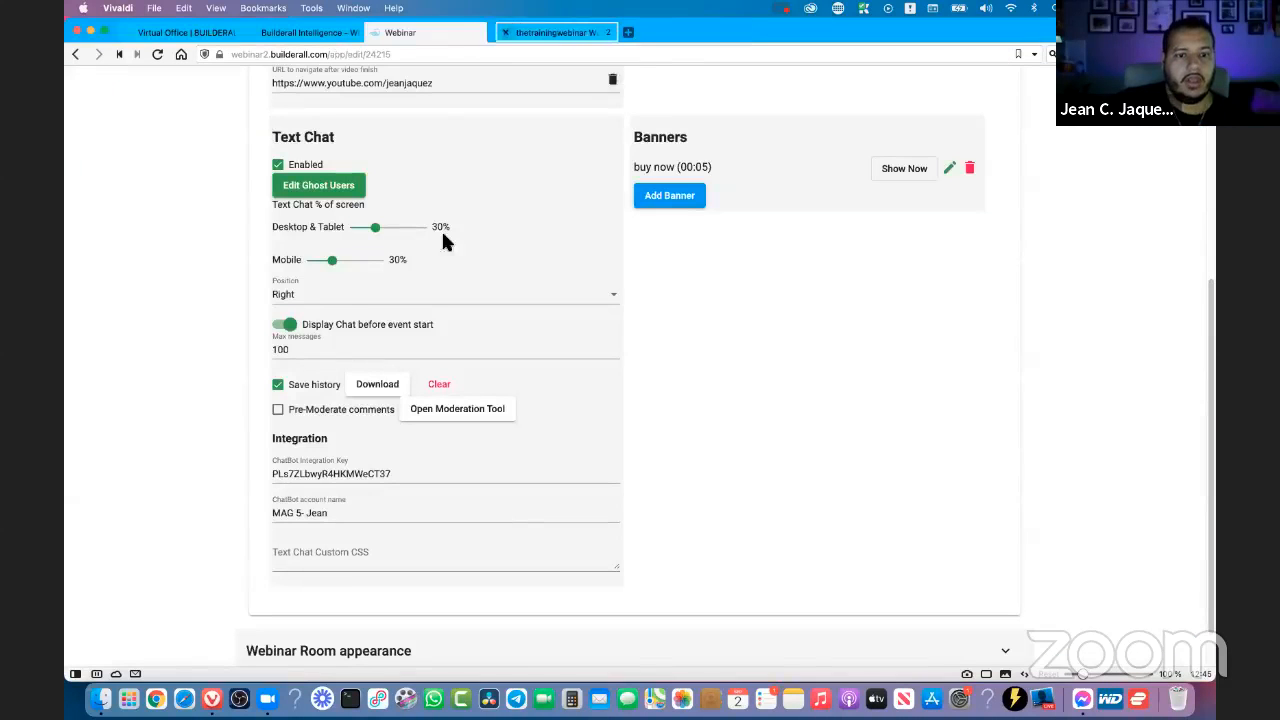
- Examine the ChatBot integration key and ChatBot account name fields in the webinar's Text Chat integration settings
drag(330, 445, 274, 438)
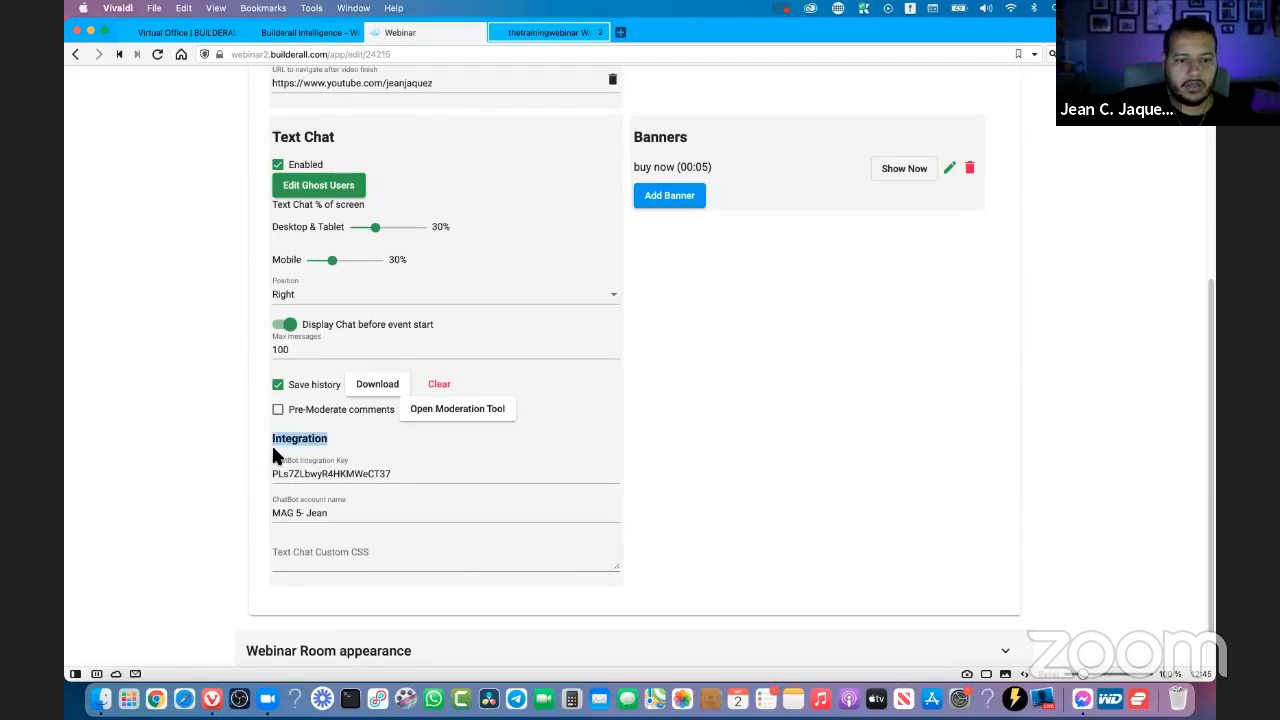
click(690, 508)
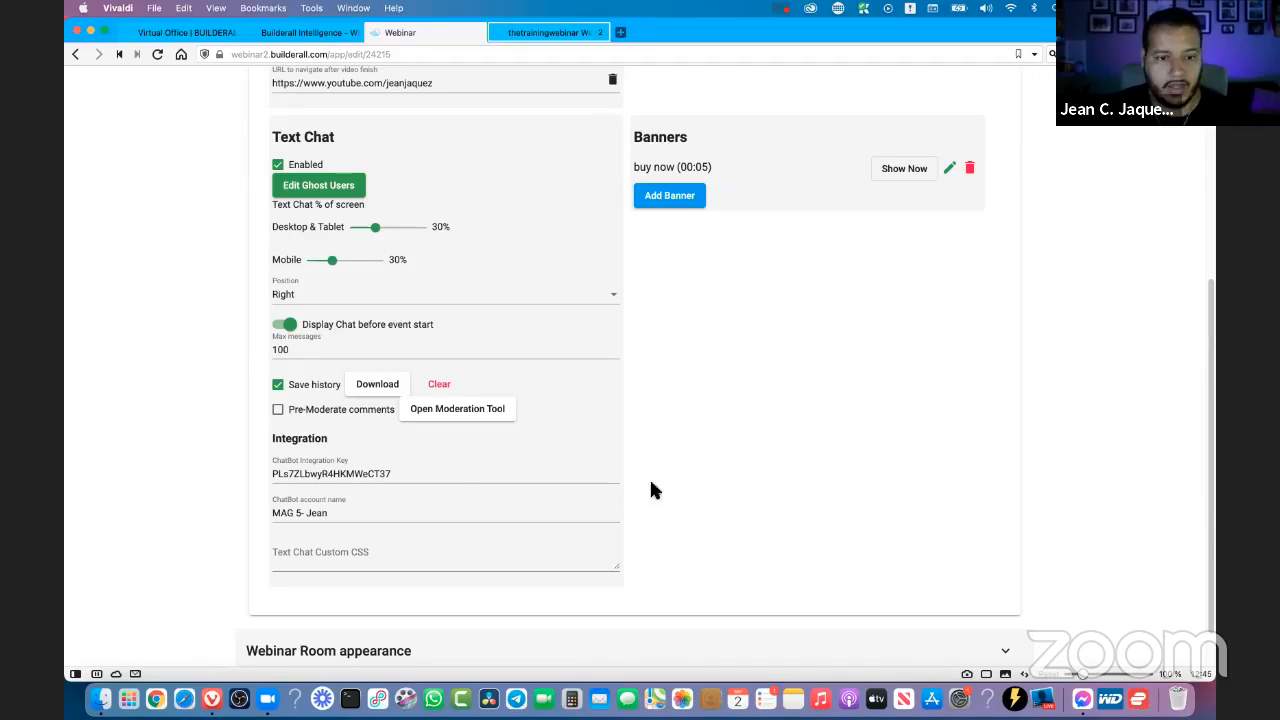
click(392, 476)
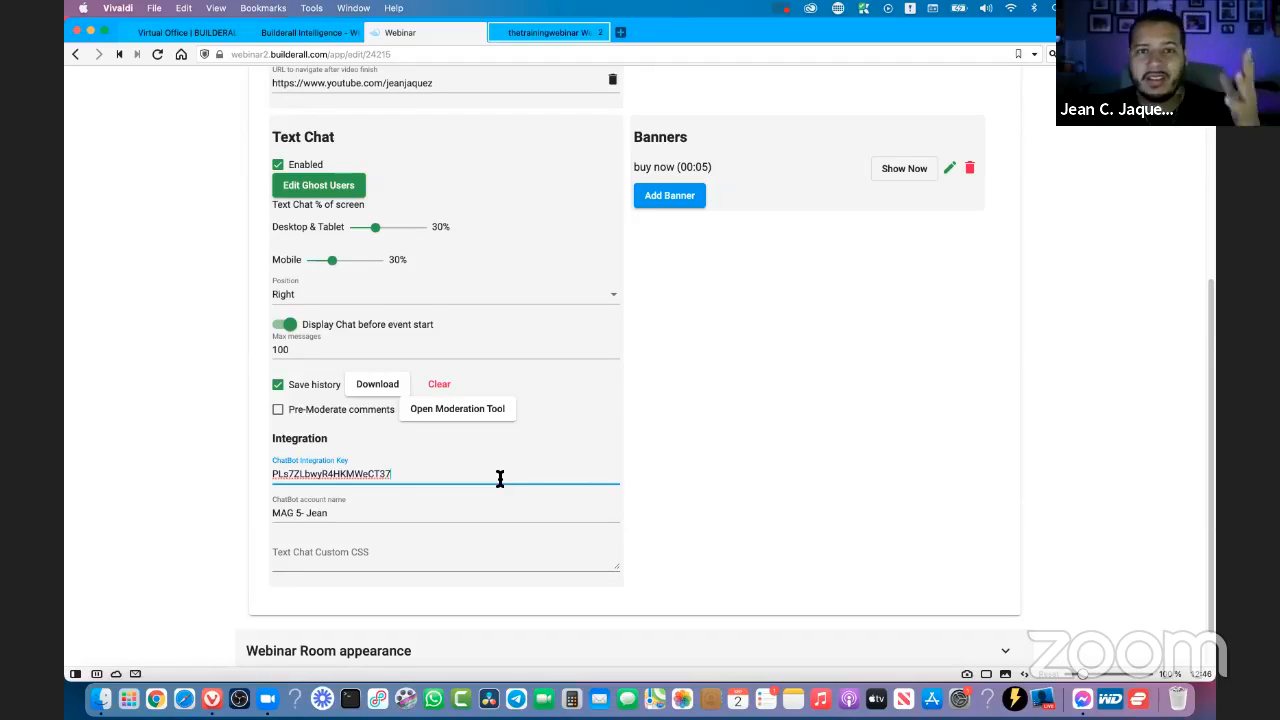
click(715, 455)
click(398, 472)
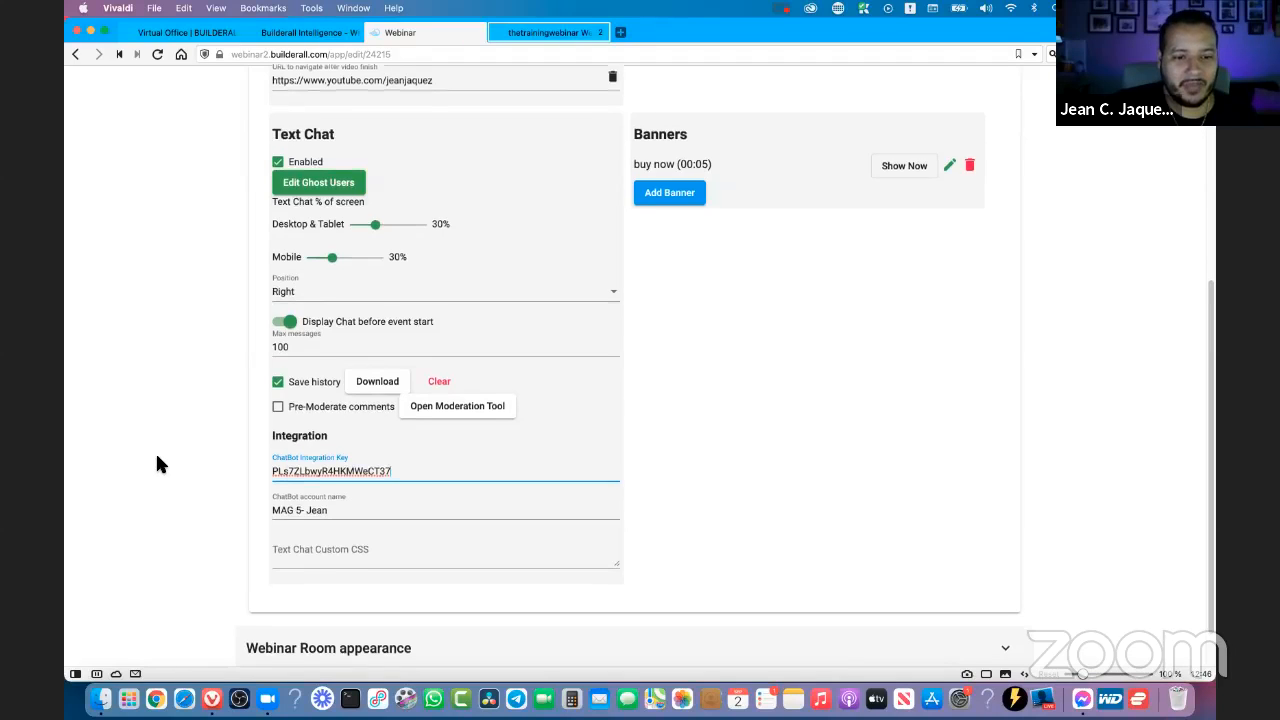
scroll(280, 460, down, 1)
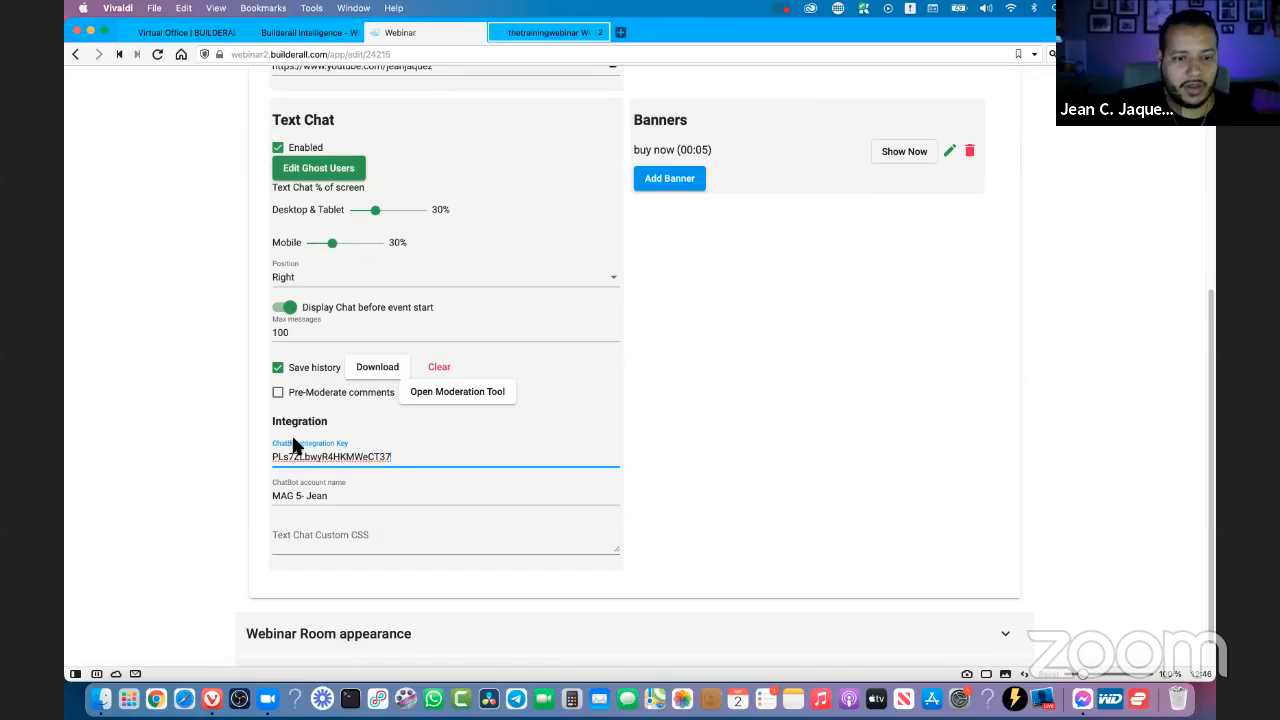
double_click(296, 458)
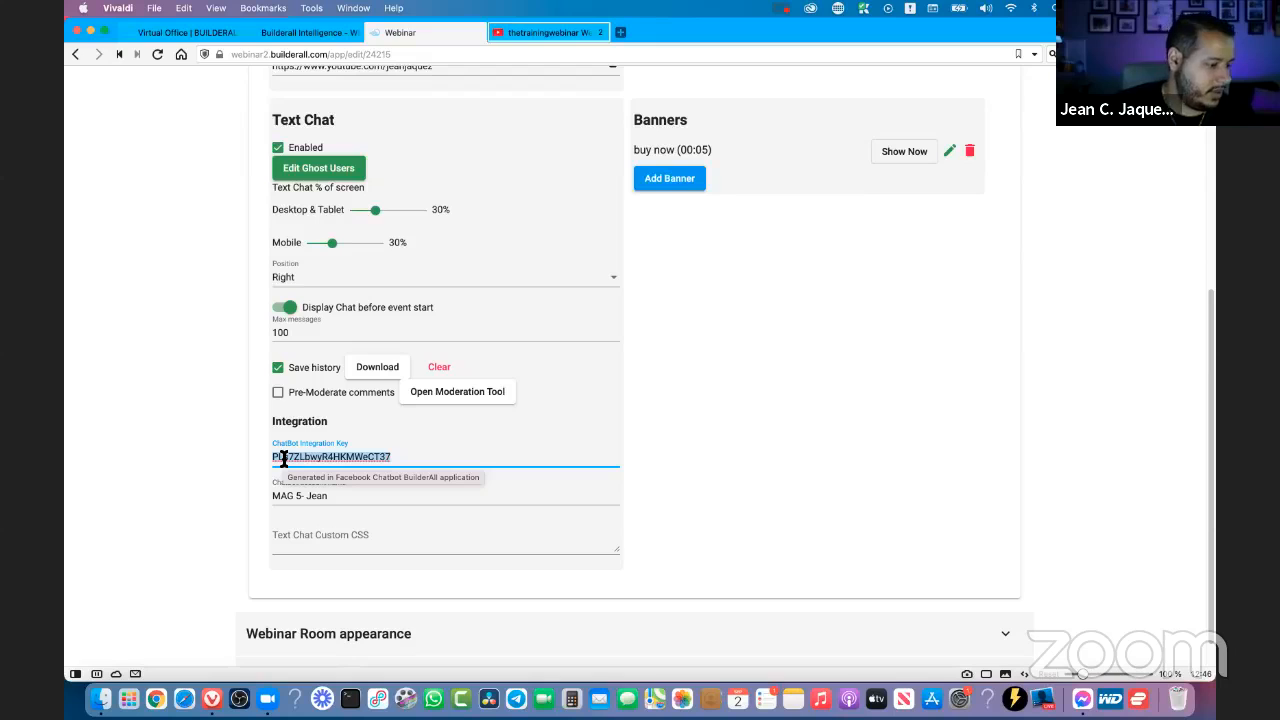
click(723, 410)
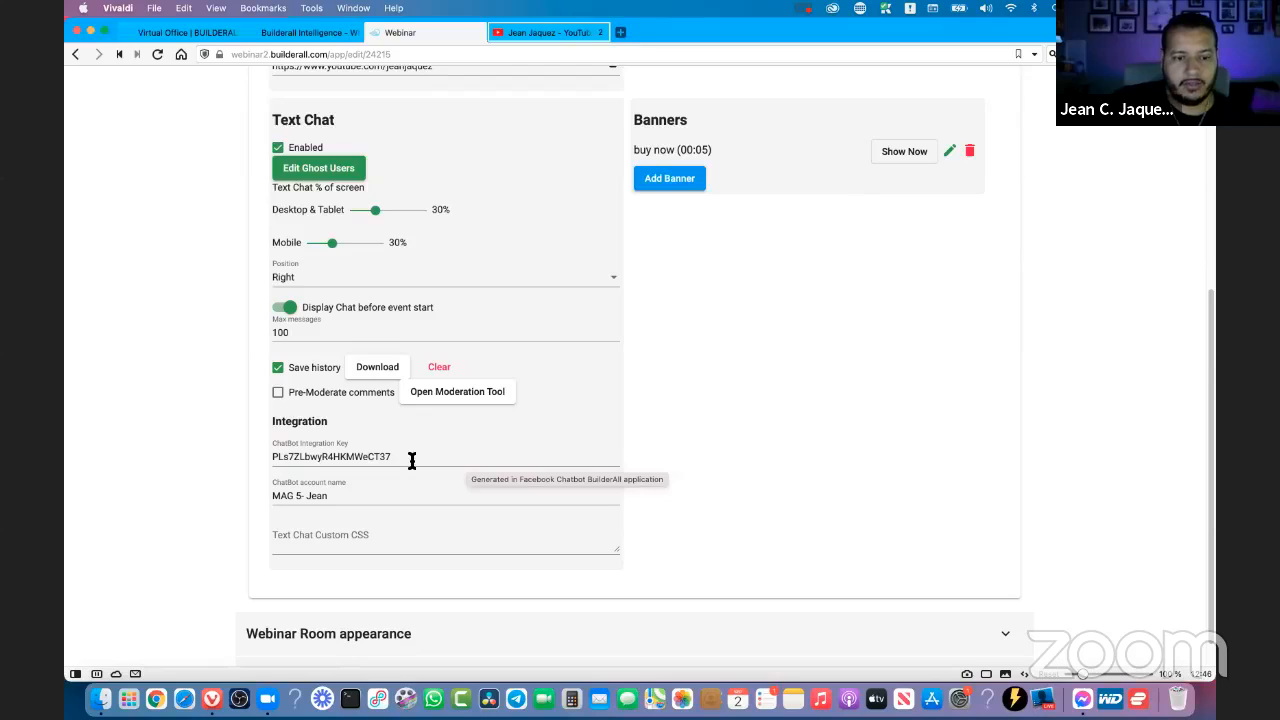
drag(411, 460, 274, 458)
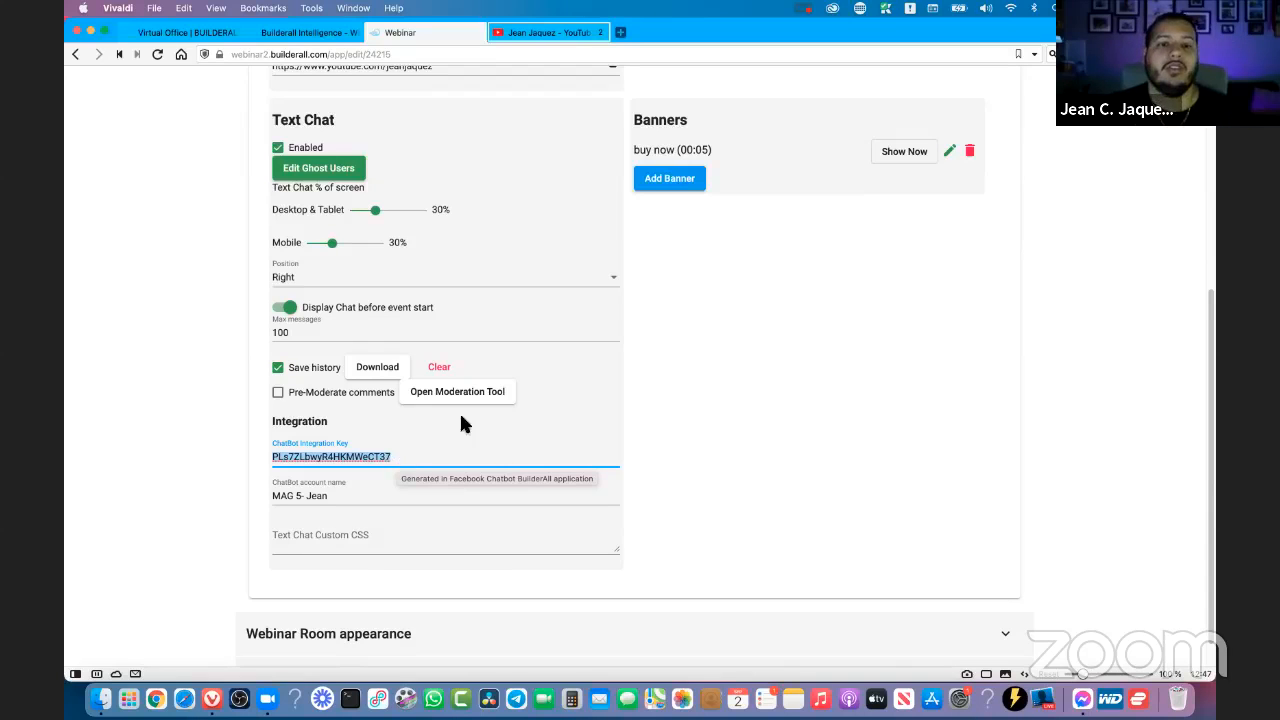
mouse_move(303, 40)
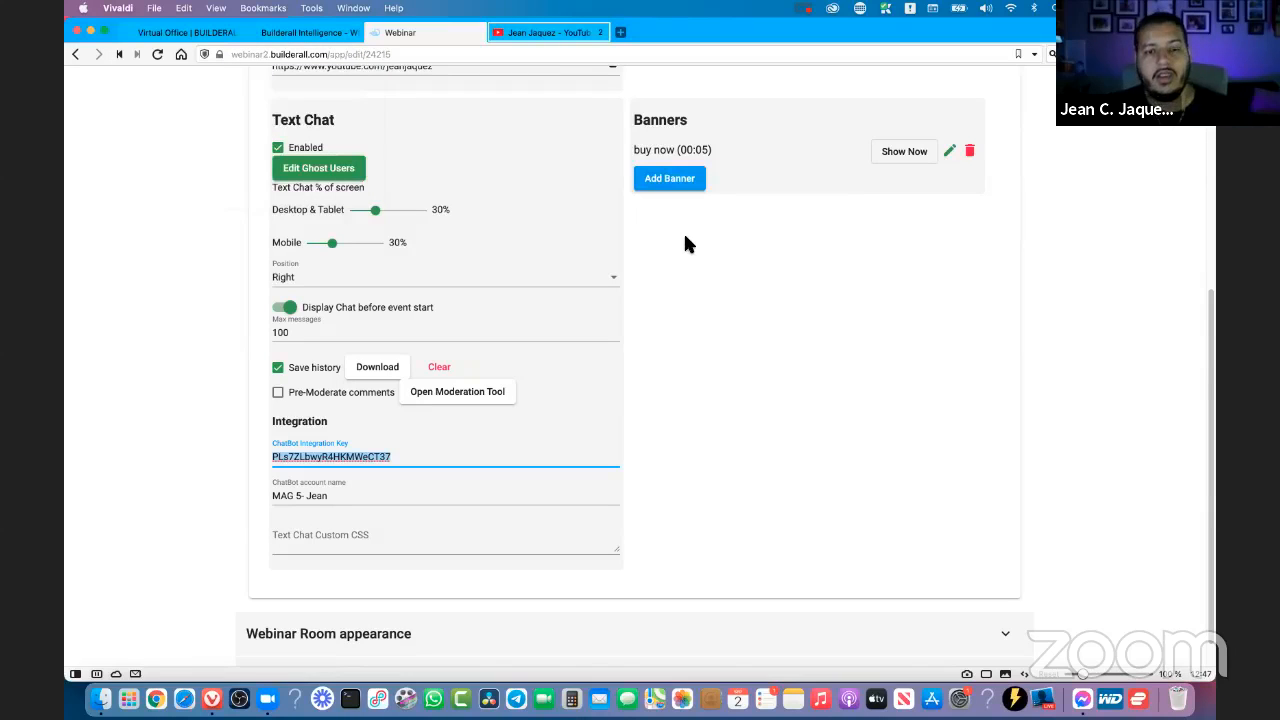
click(418, 502)
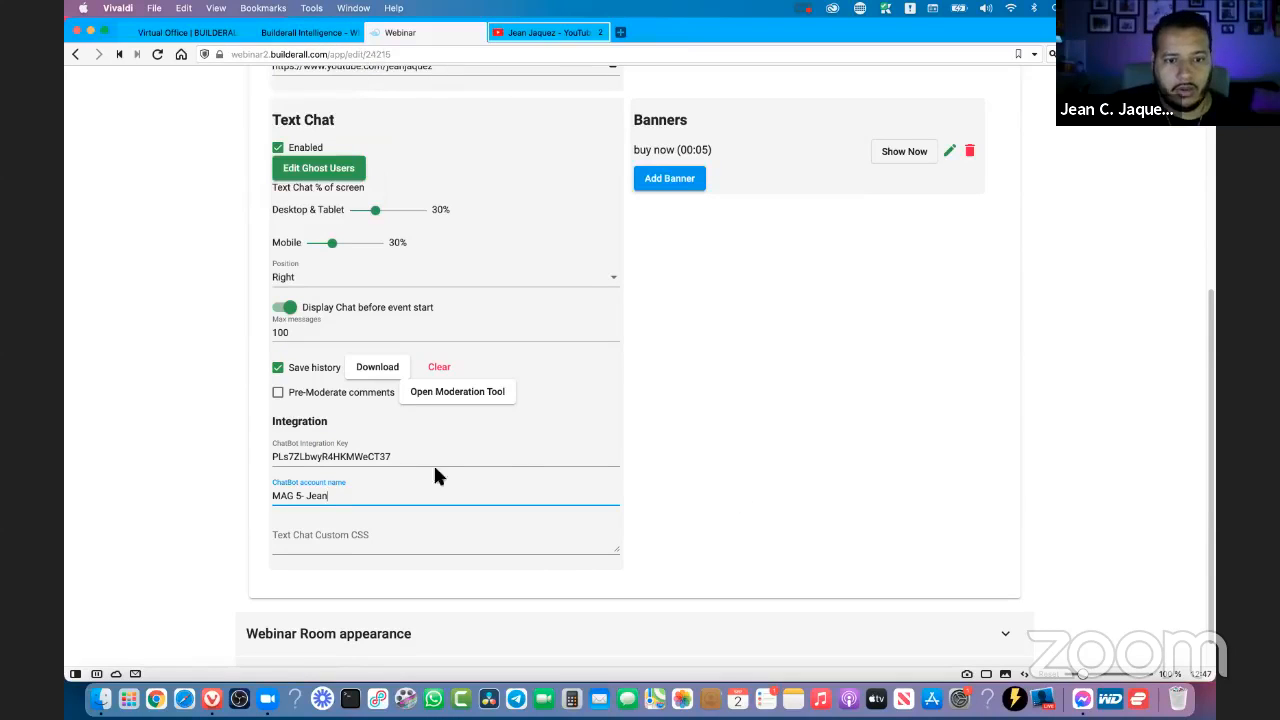
click(307, 425)
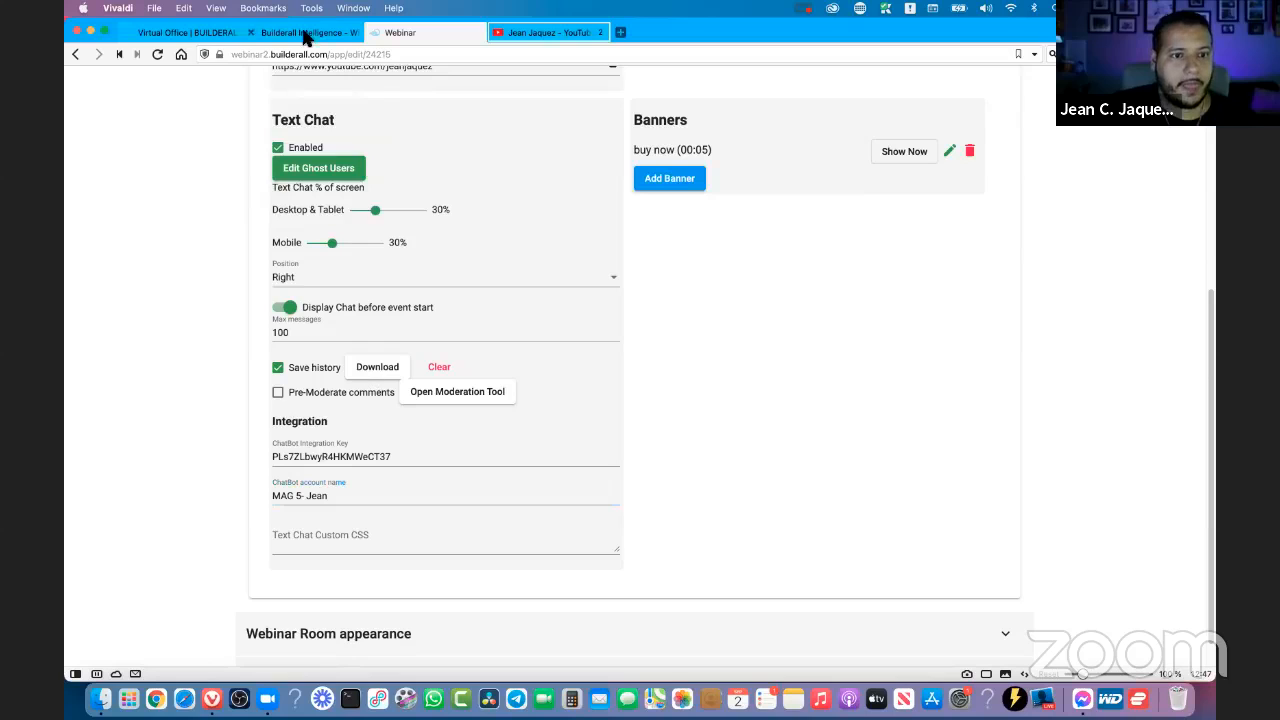
- Search the Virtual Office tools for "chat" and enter the Messenger Chatbot tool
mouse_move(209, 40)
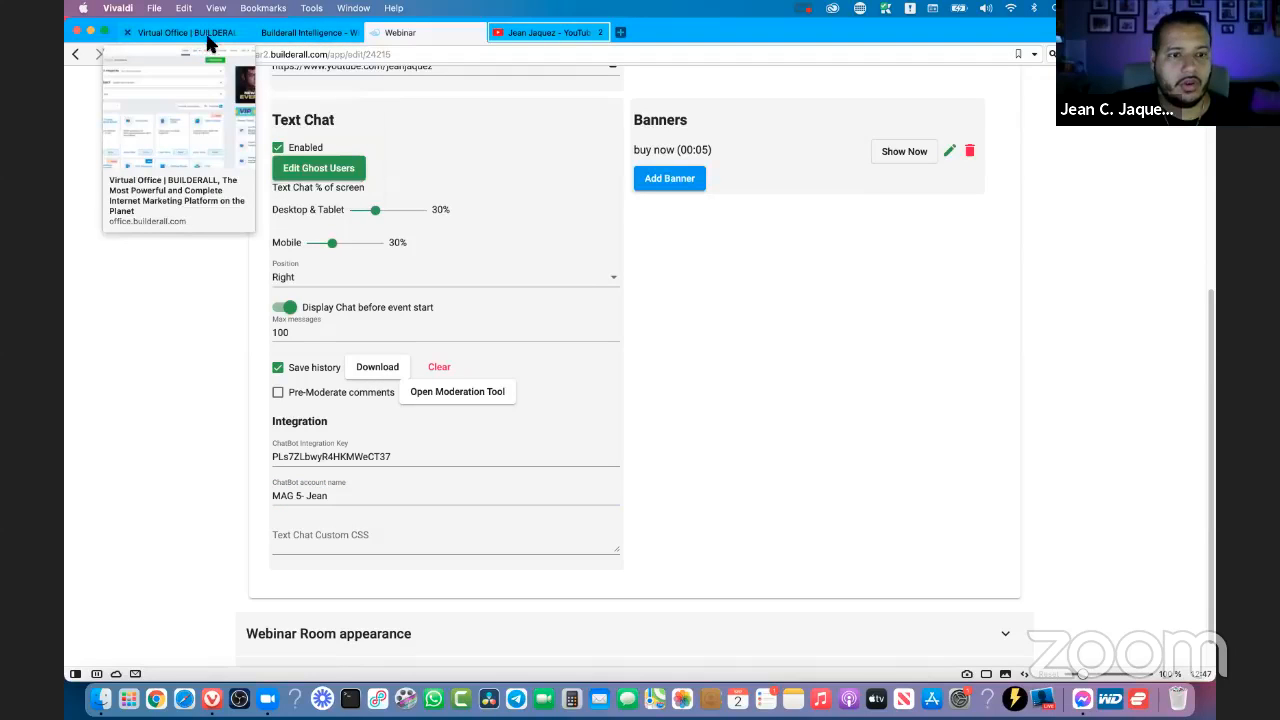
click(200, 40)
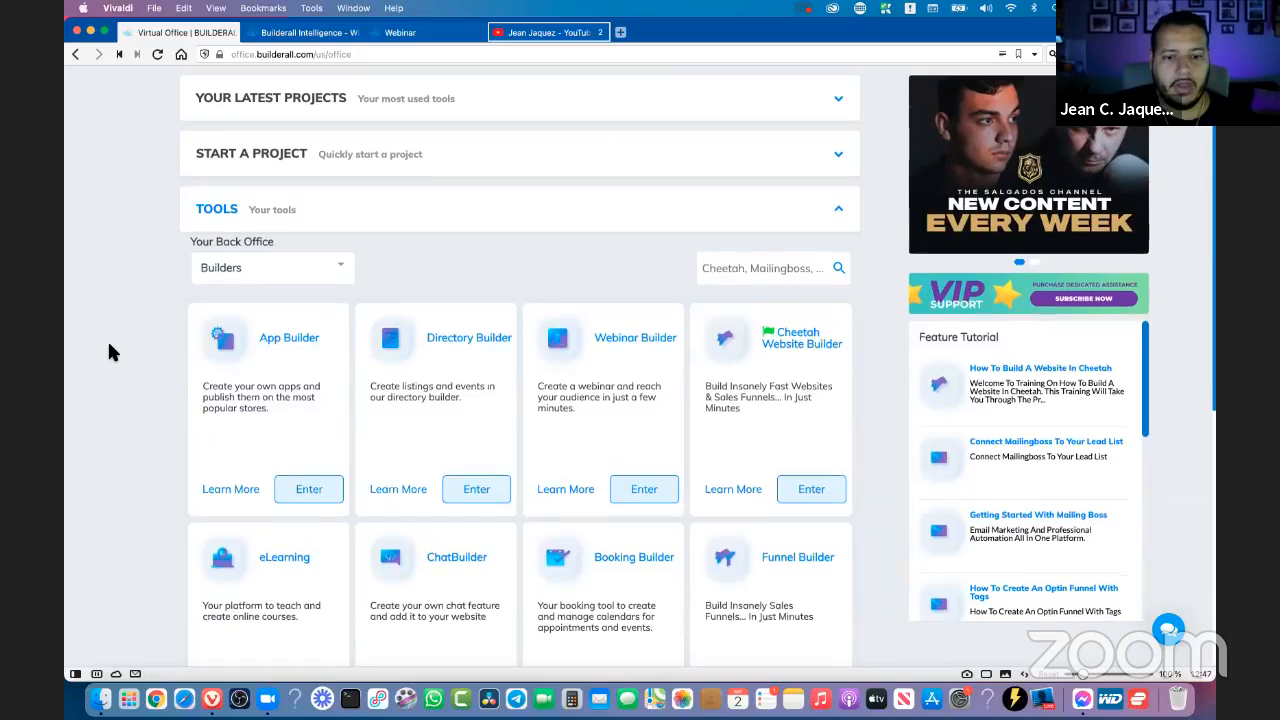
scroll(112, 352, down, 2)
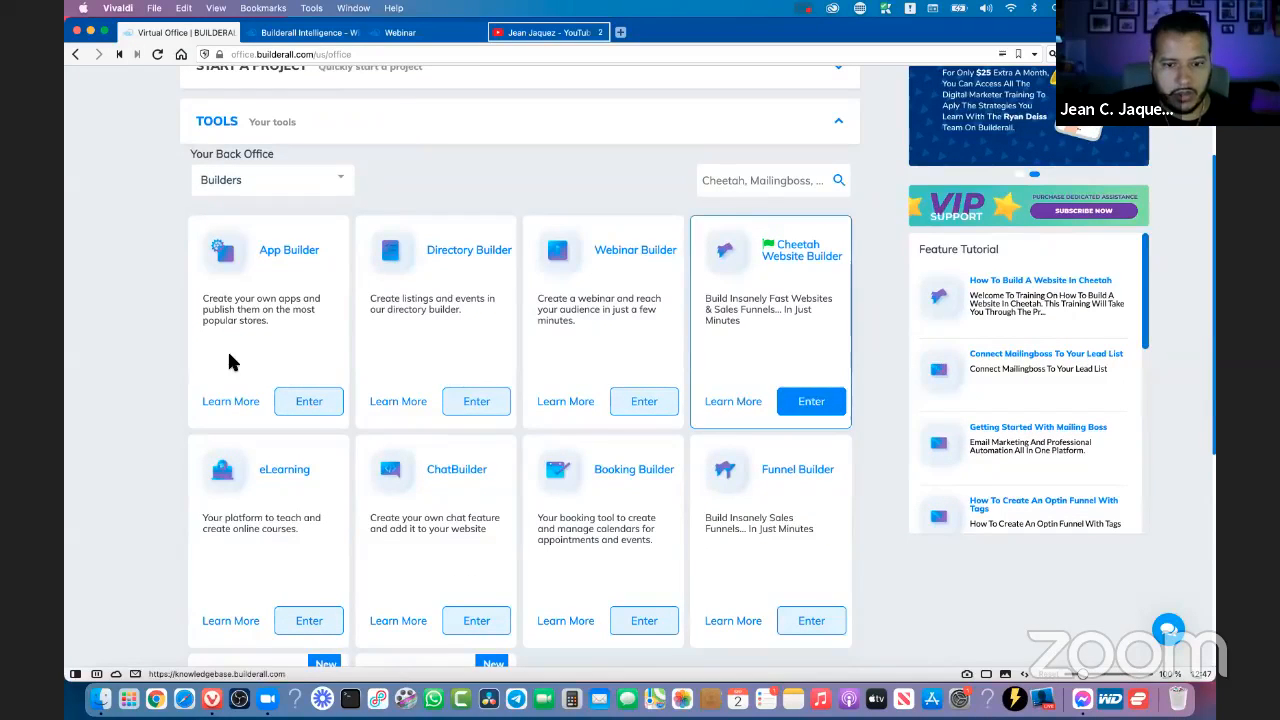
scroll(228, 360, down, 2)
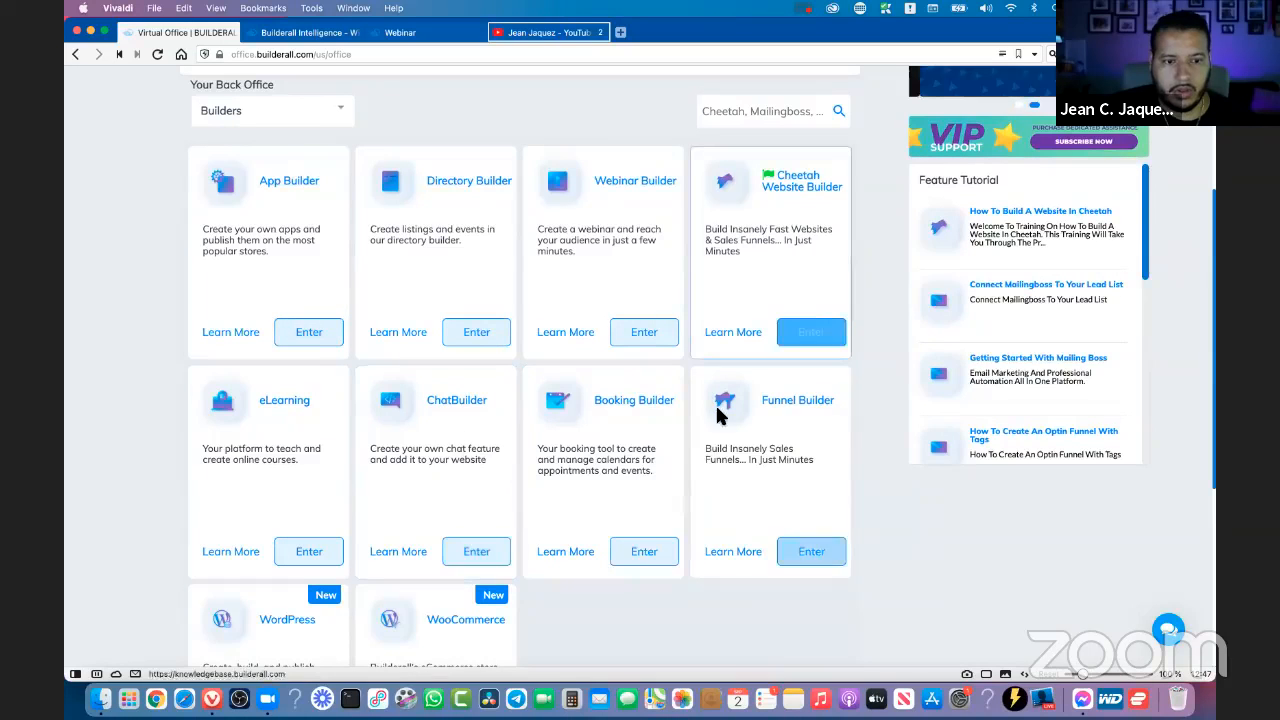
scroll(250, 255, up, 4)
click(313, 268)
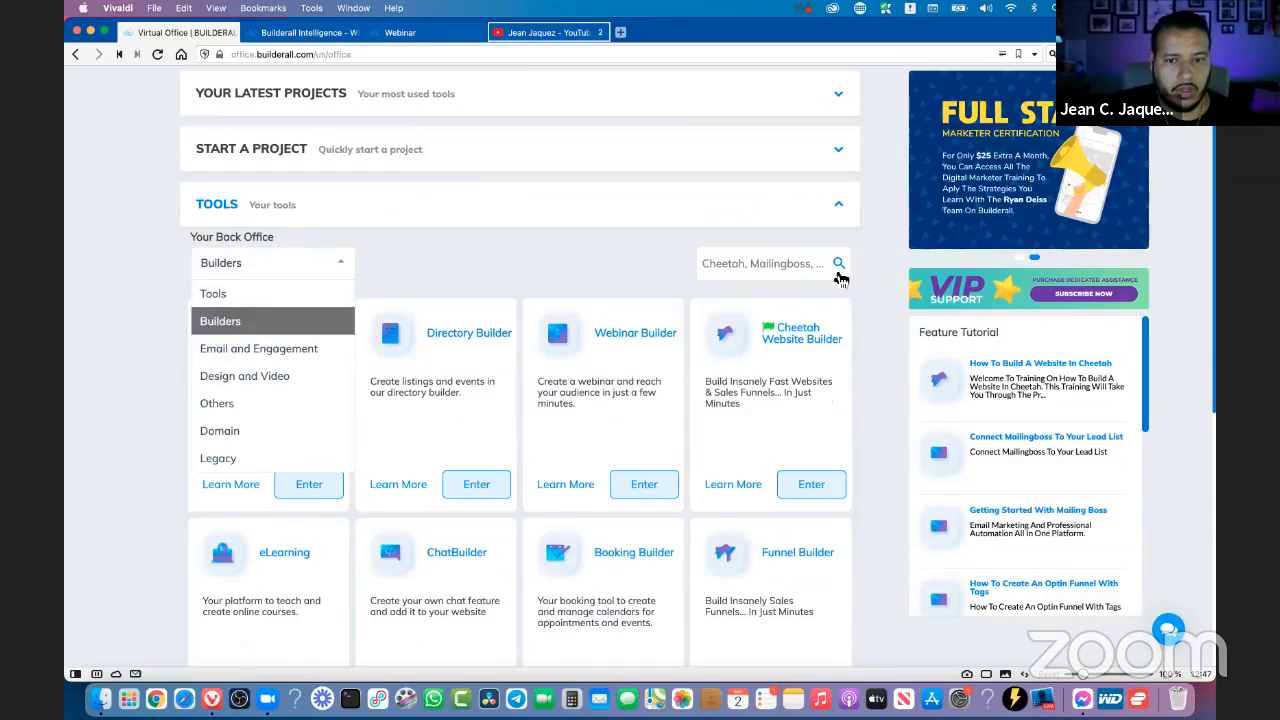
click(592, 275)
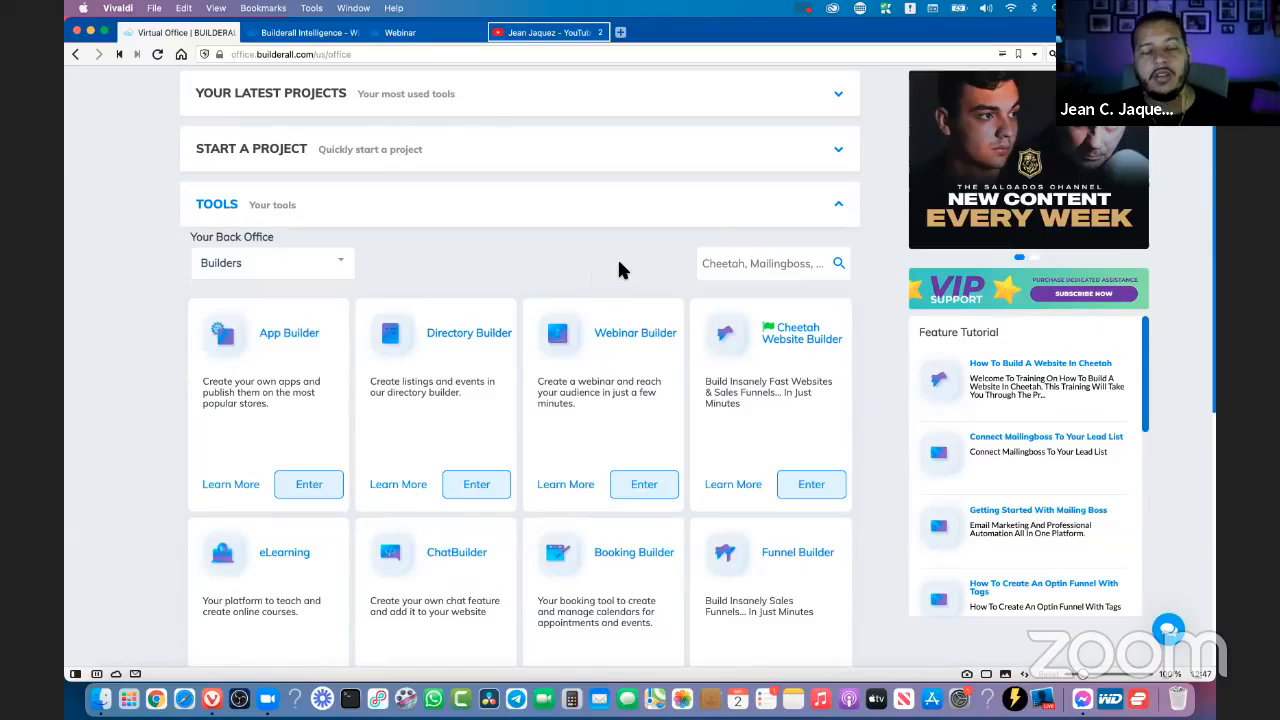
click(237, 266)
click(751, 266)
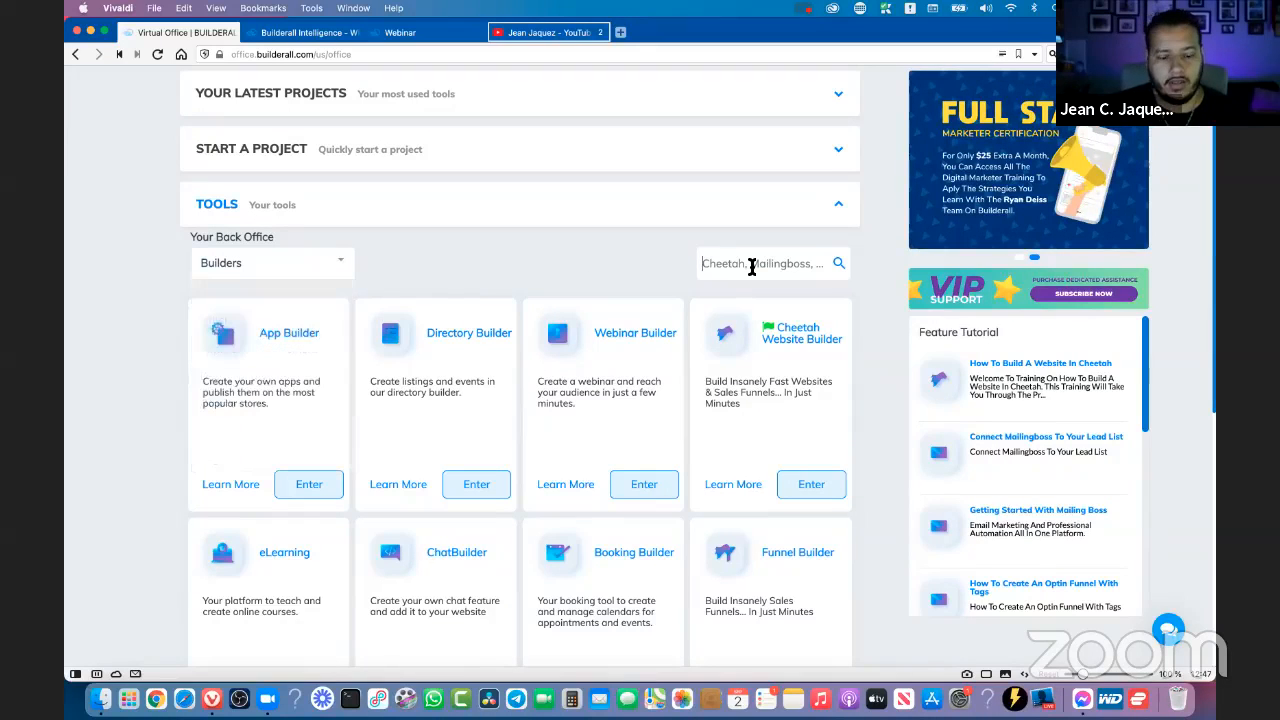
text(chat)
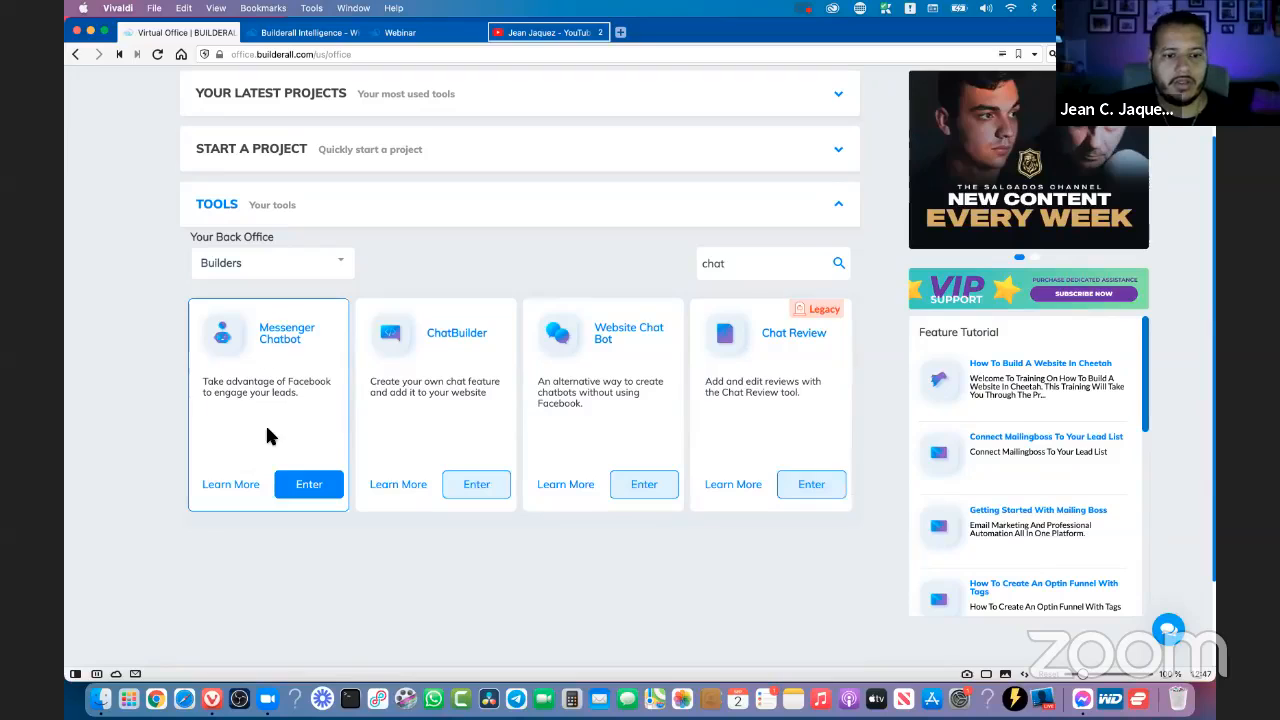
click(309, 486)
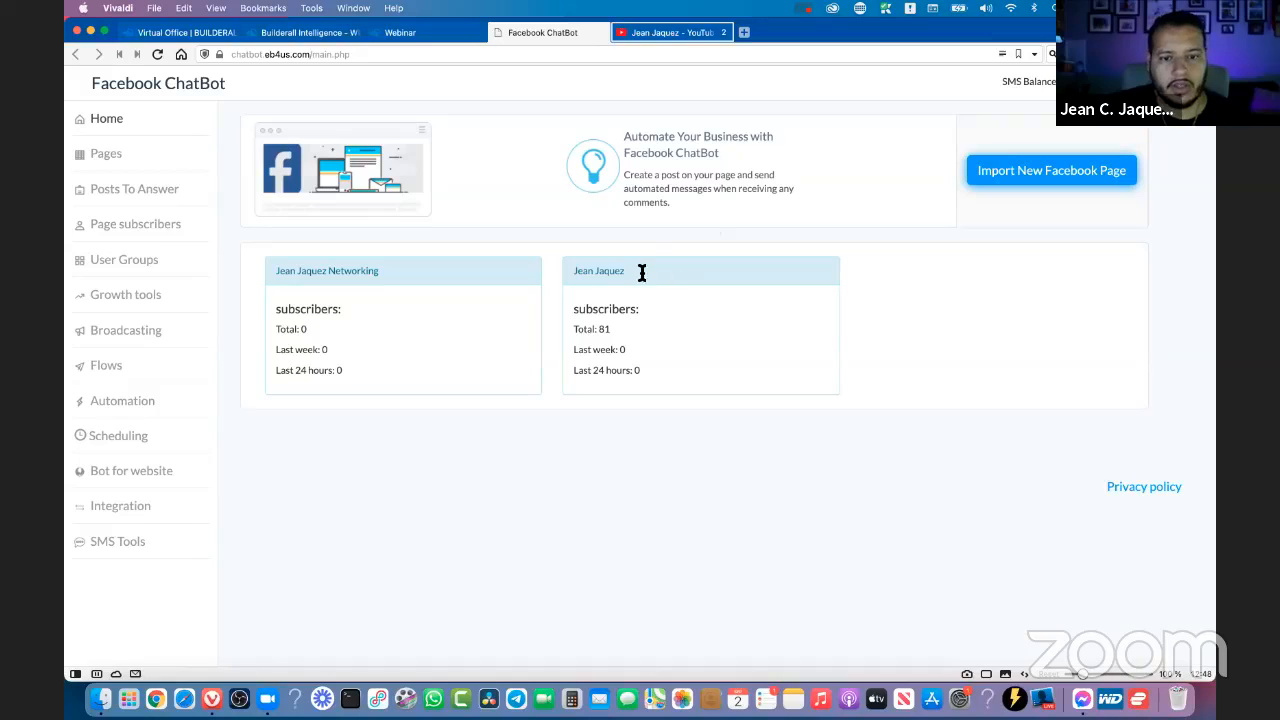
- Start a new integration in the chatbot's Integration section, naming it Thetest1 and choosing New Webinar as the application to integrate
drag(642, 272, 679, 313)
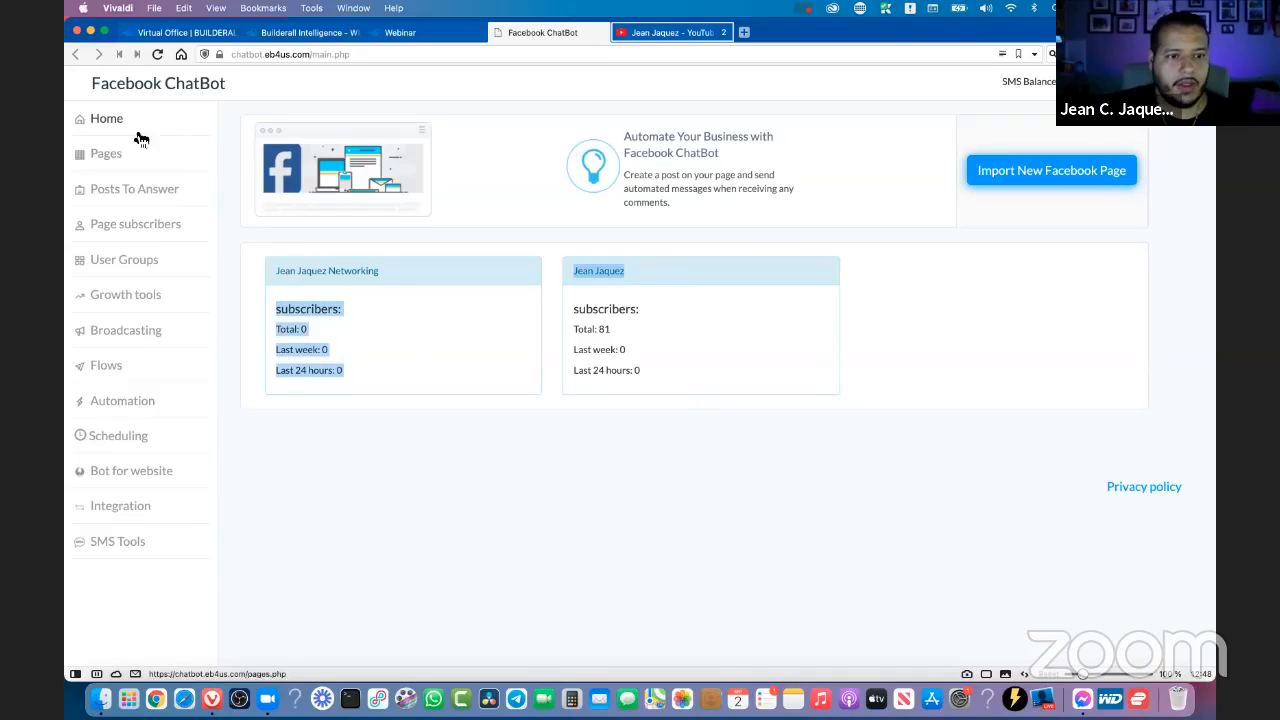
click(117, 514)
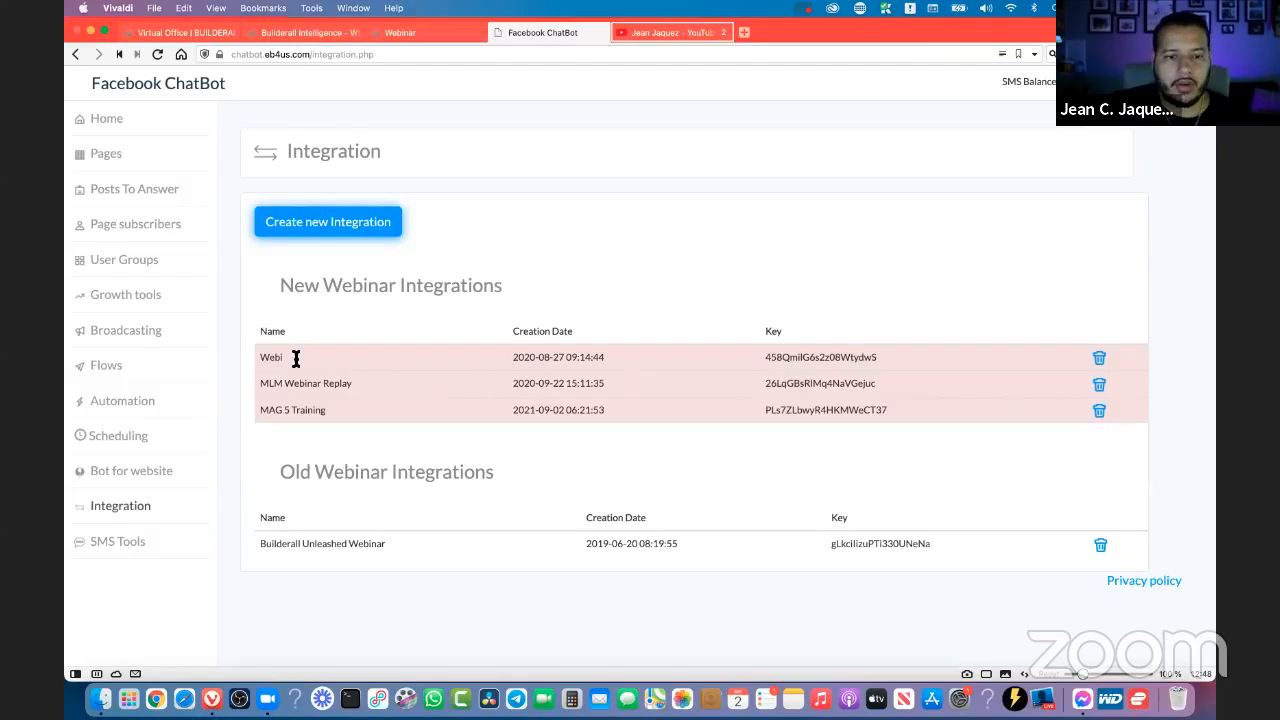
click(330, 230)
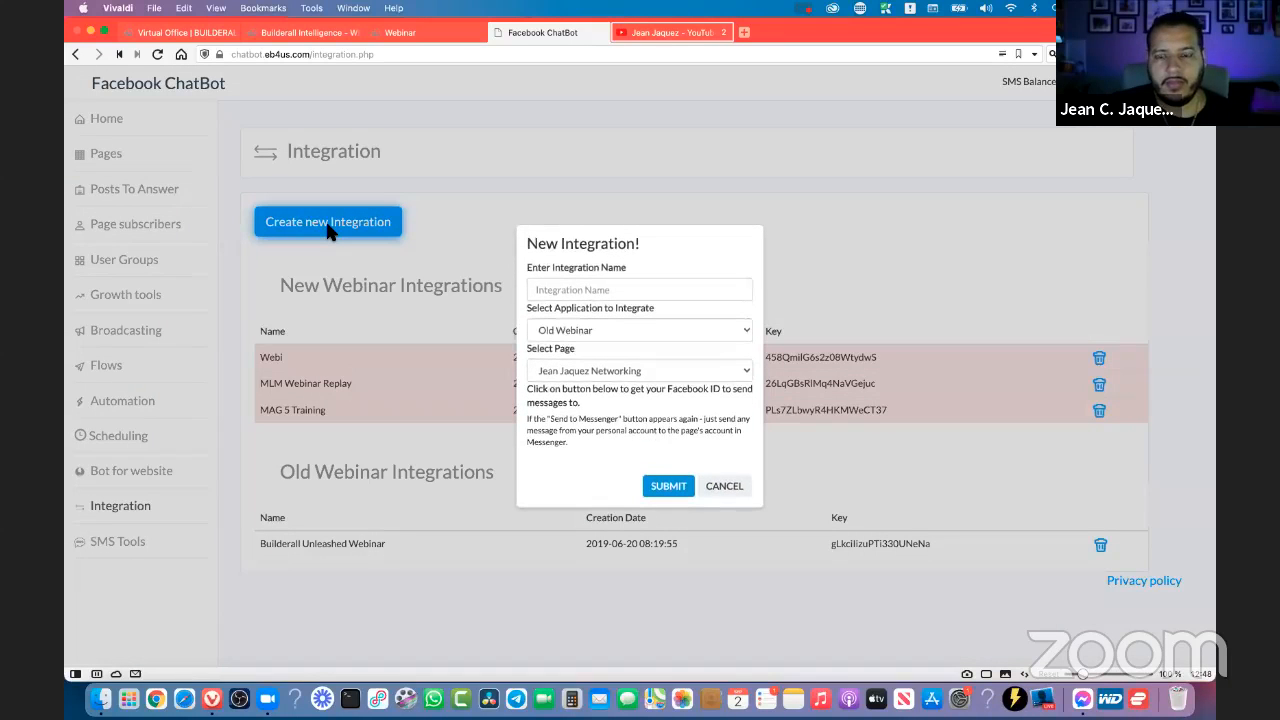
click(629, 278)
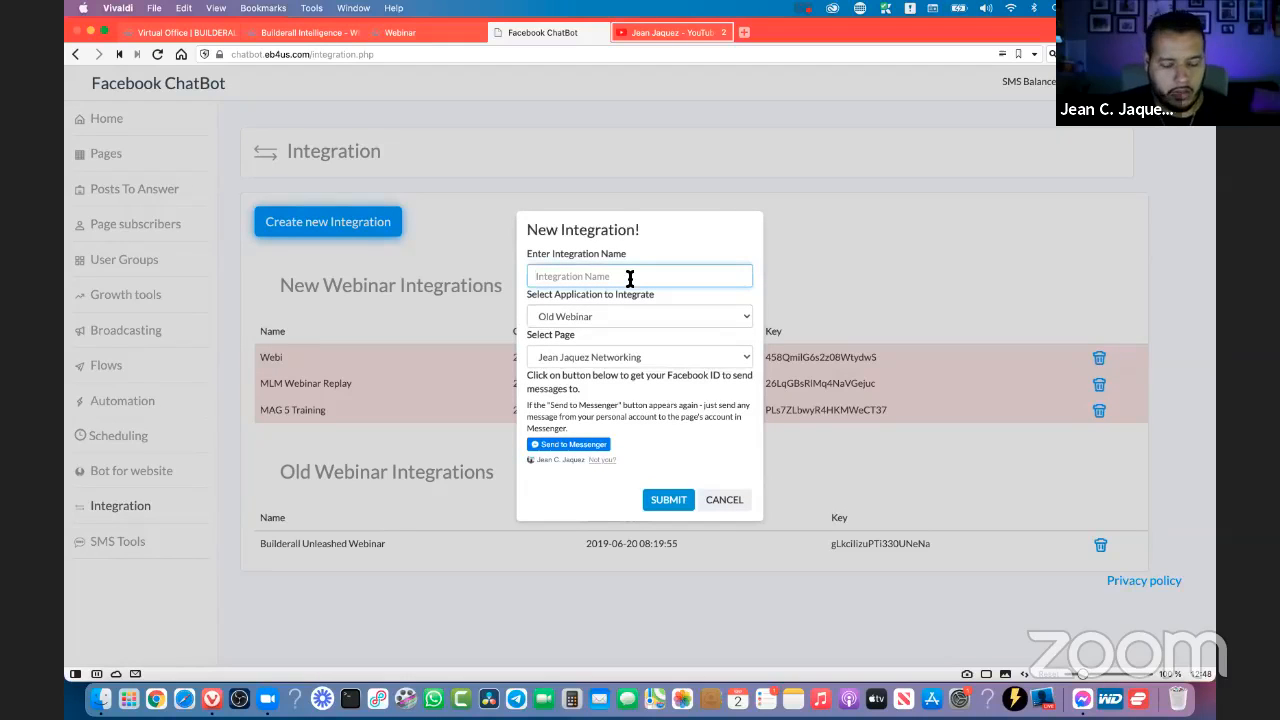
click(552, 320)
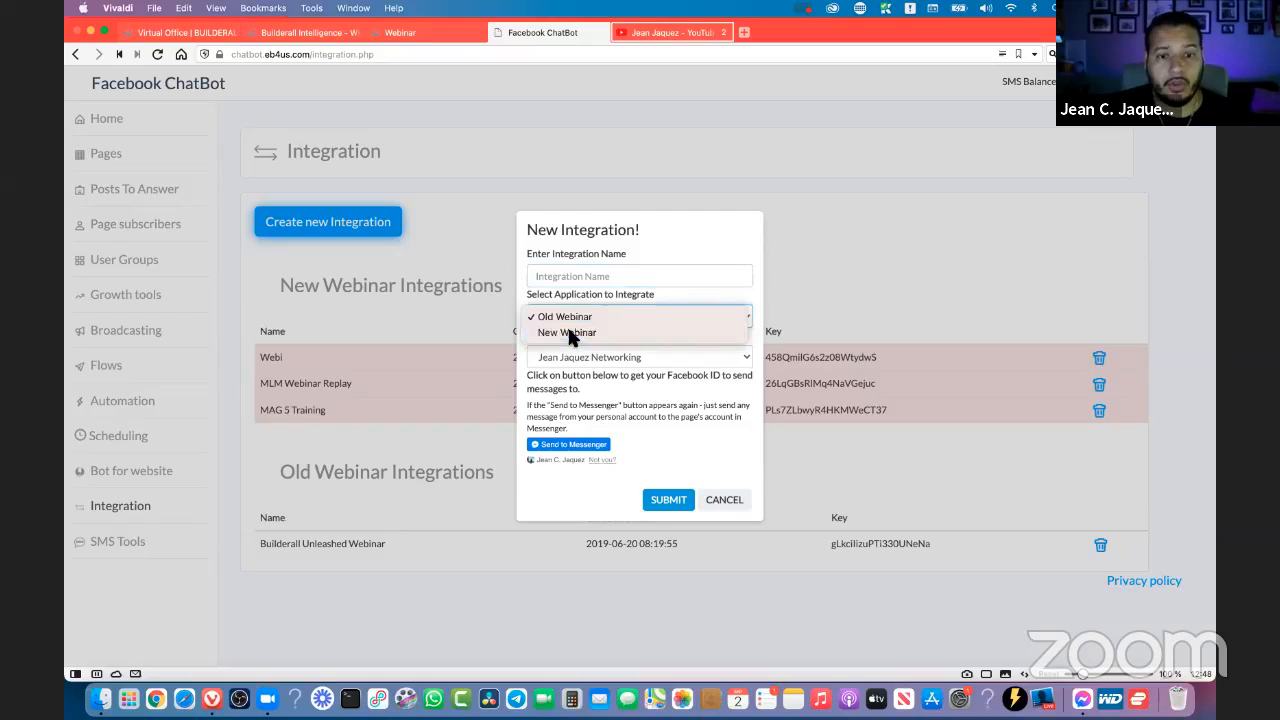
click(569, 332)
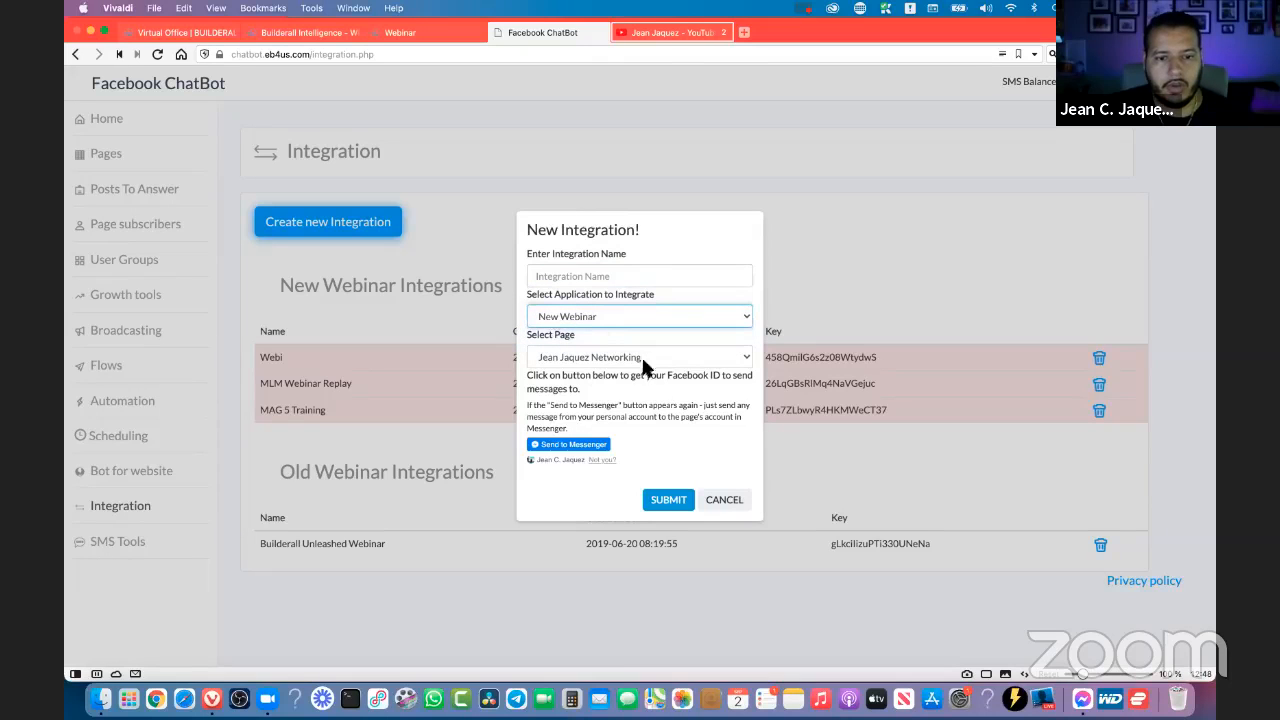
click(578, 279)
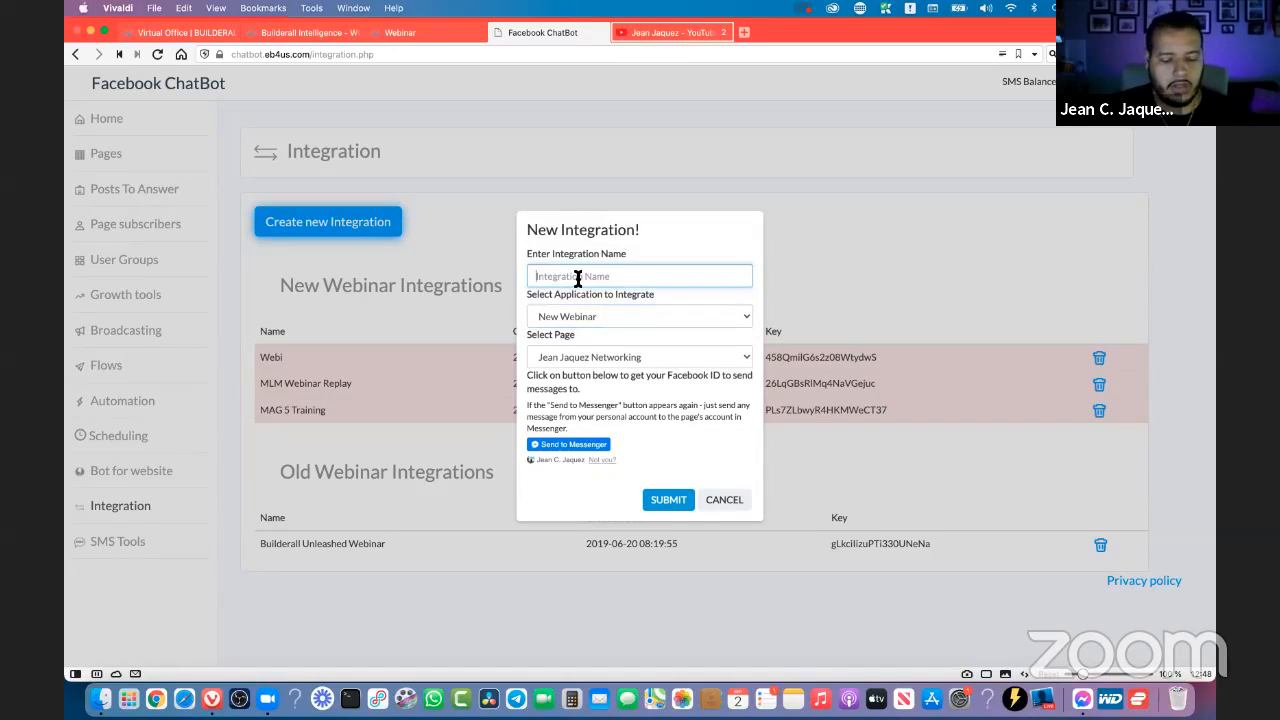
text(Thetes)
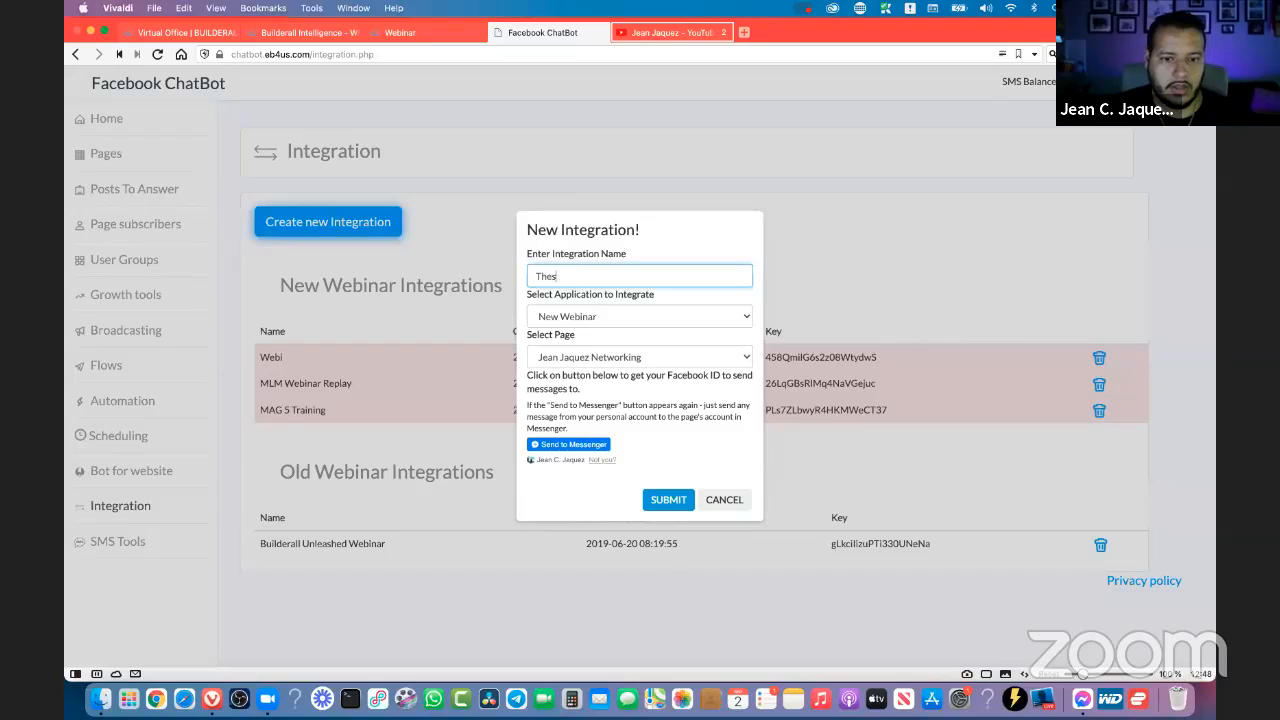
text(t)
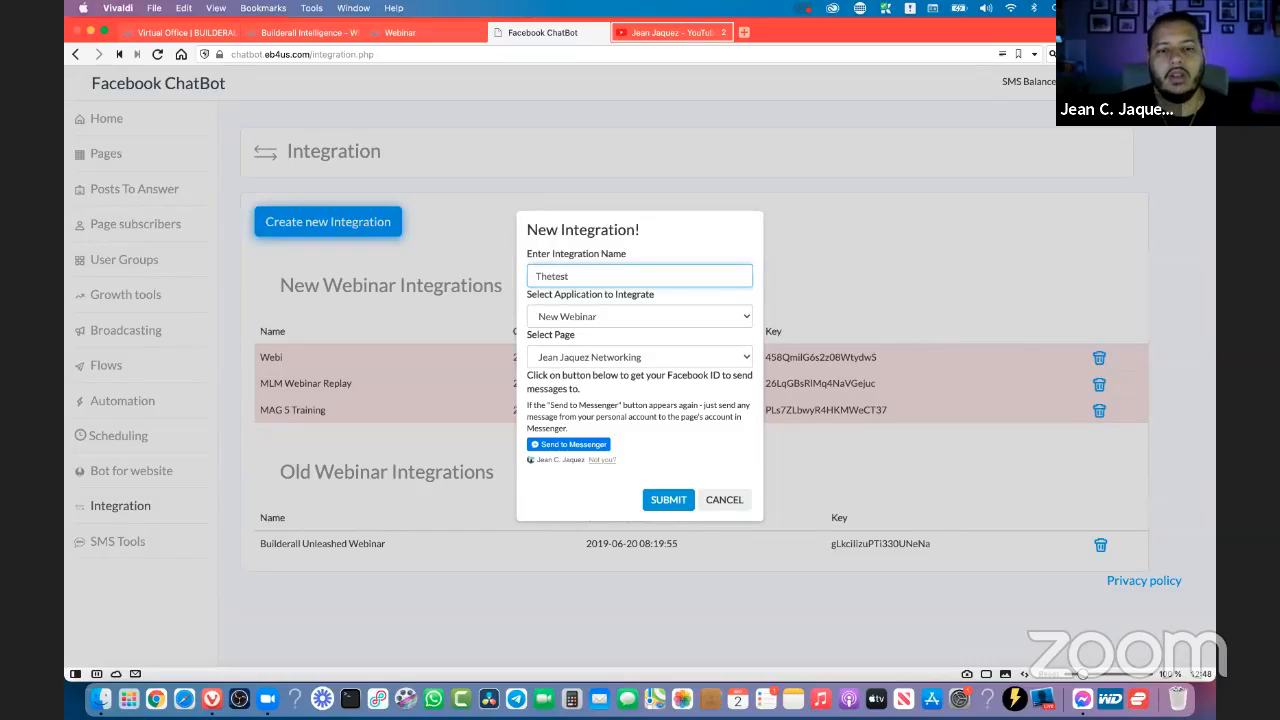
- Assign the second Facebook page in the list to the Thetest1 integration and submit it
click(567, 317)
click(566, 318)
click(566, 356)
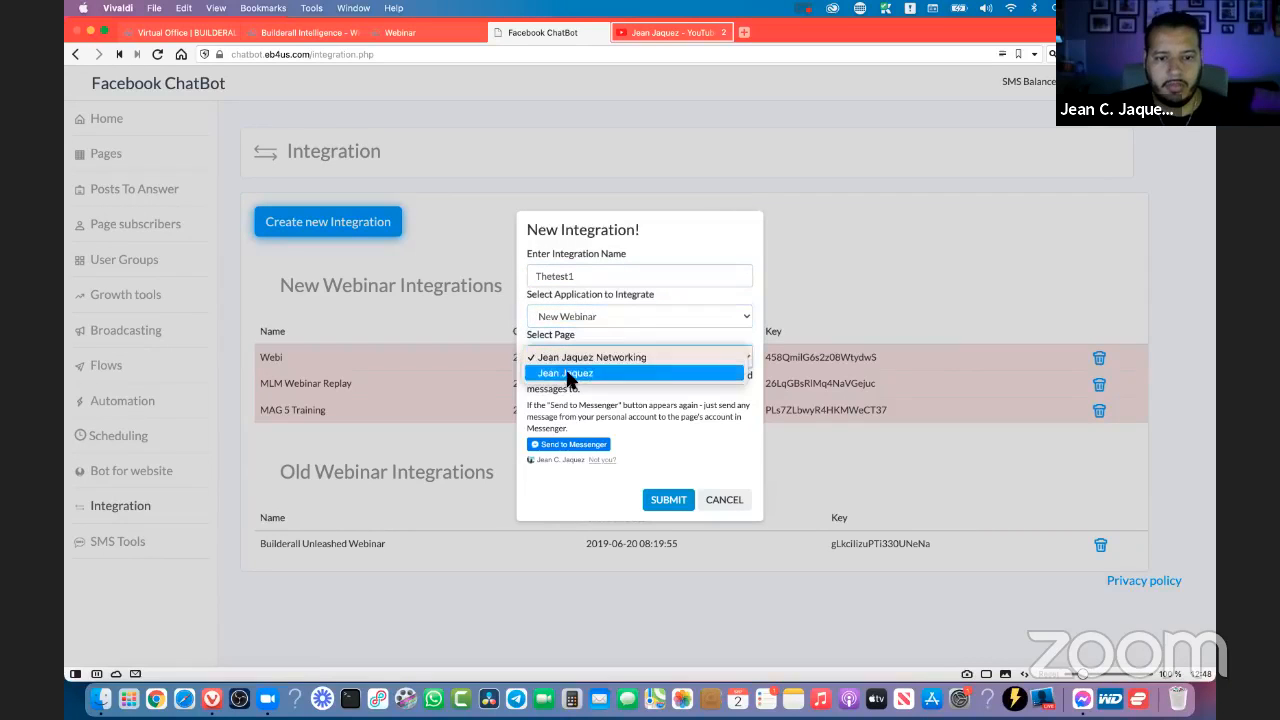
click(567, 374)
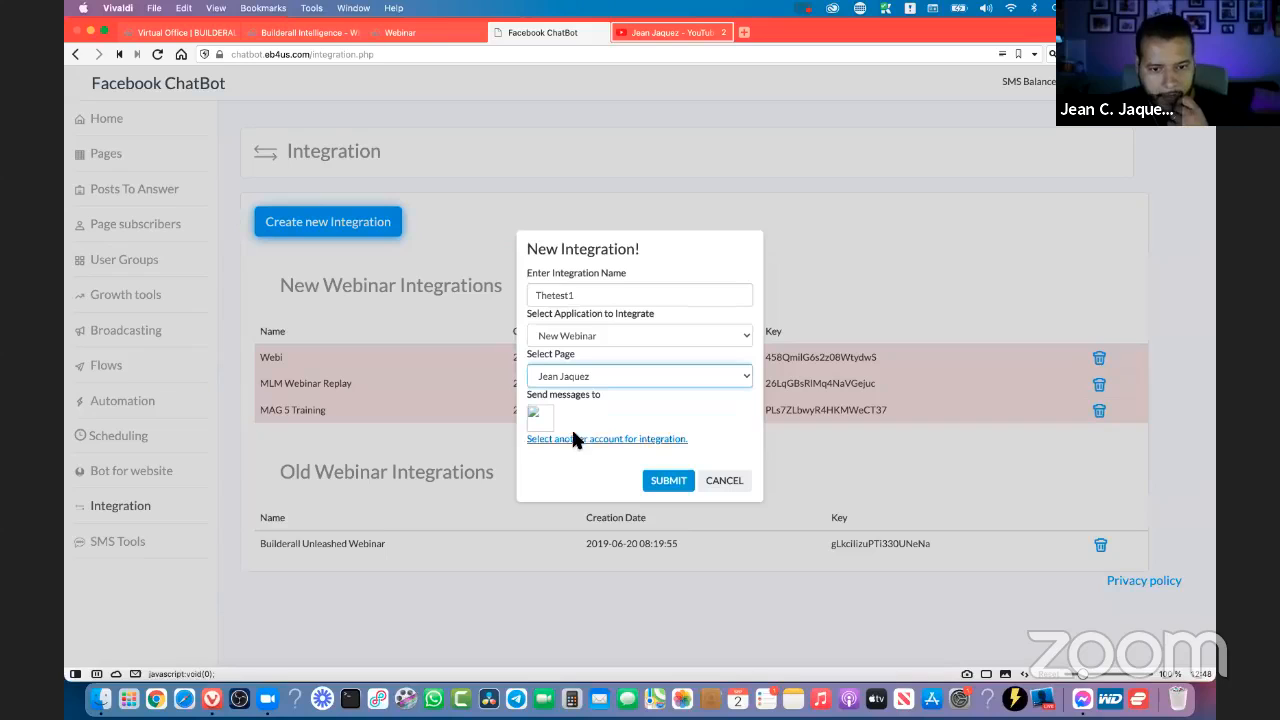
click(535, 413)
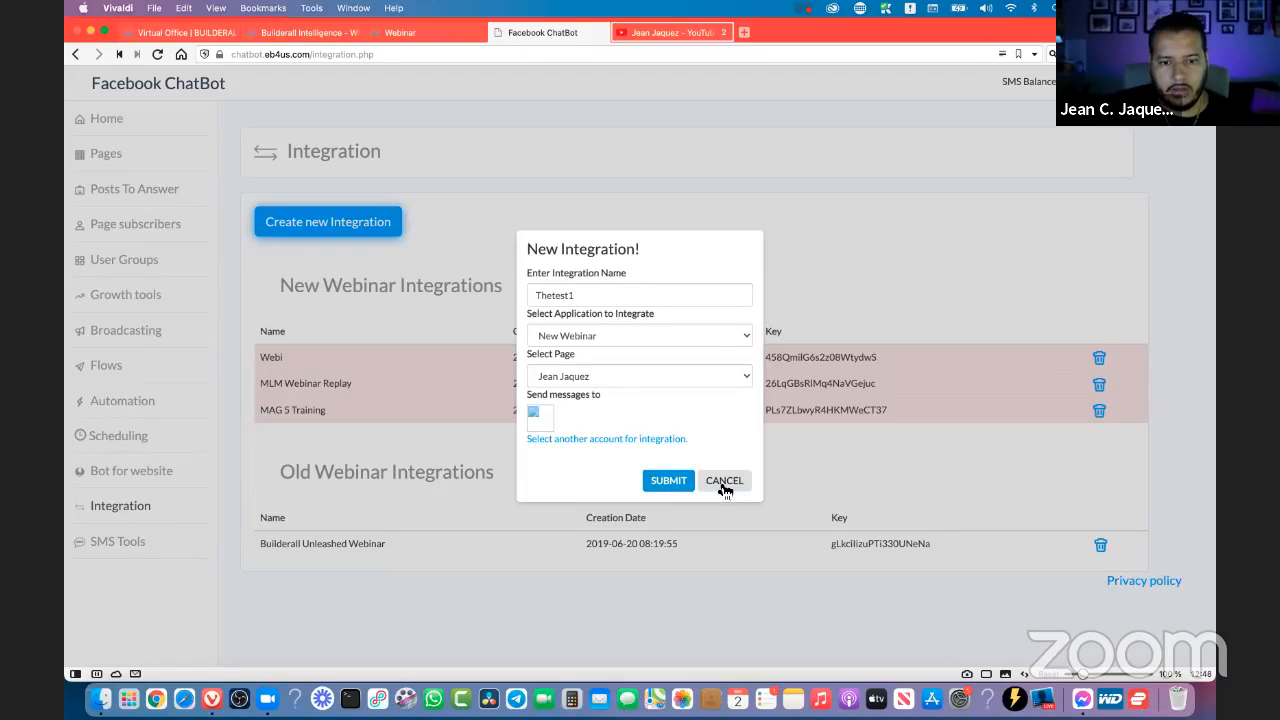
click(666, 480)
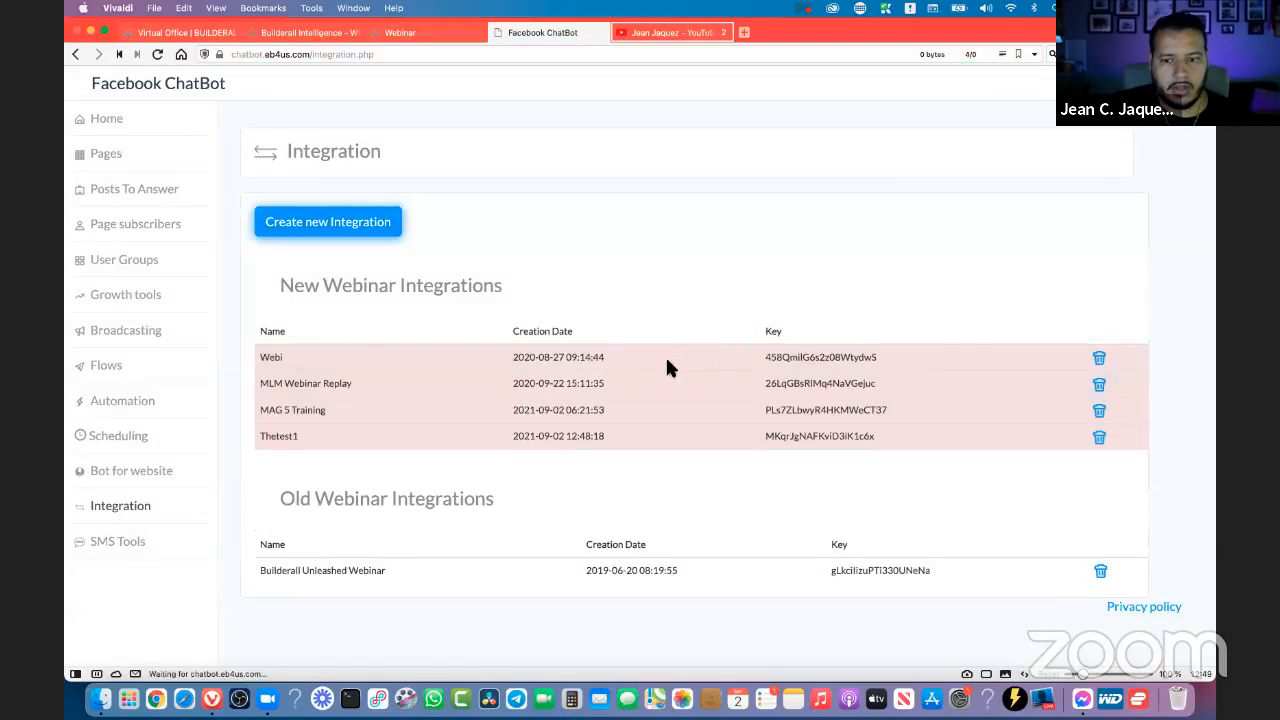
- Copy the integration key of the Thetest1 entry under New Webinar Integrations
double_click(302, 441)
drag(877, 441, 764, 441)
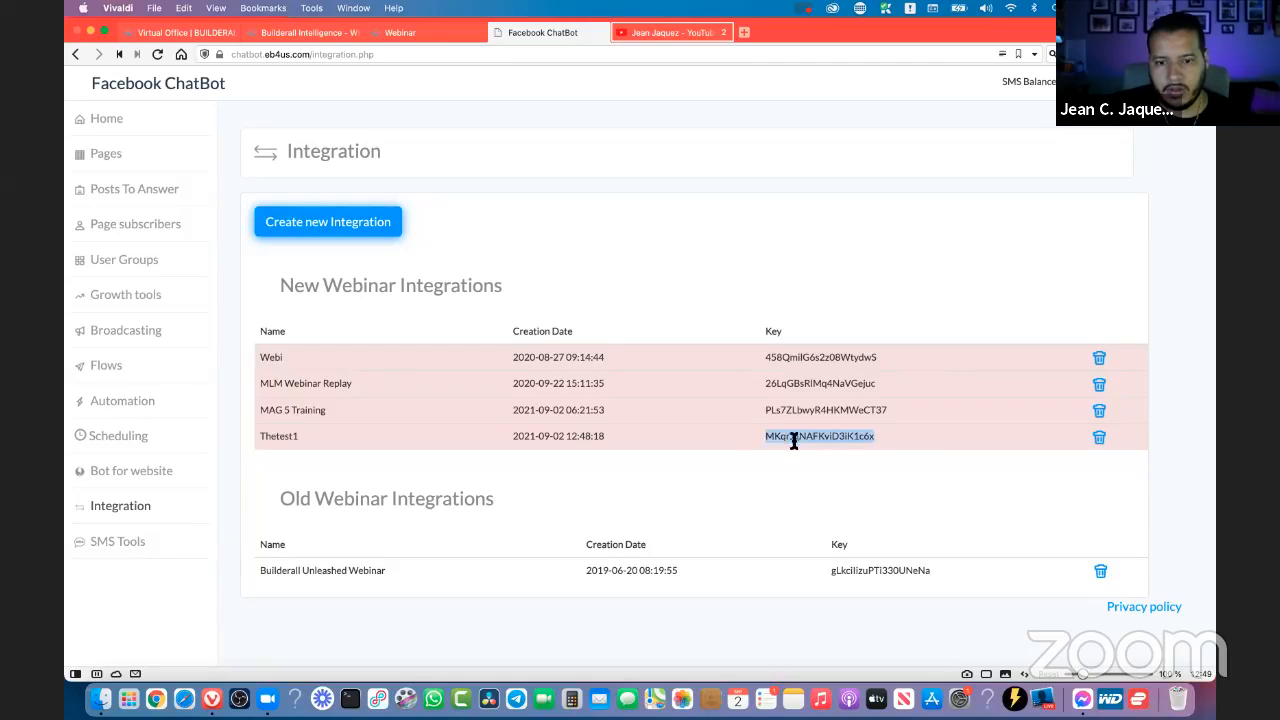
right_click(797, 436)
click(810, 468)
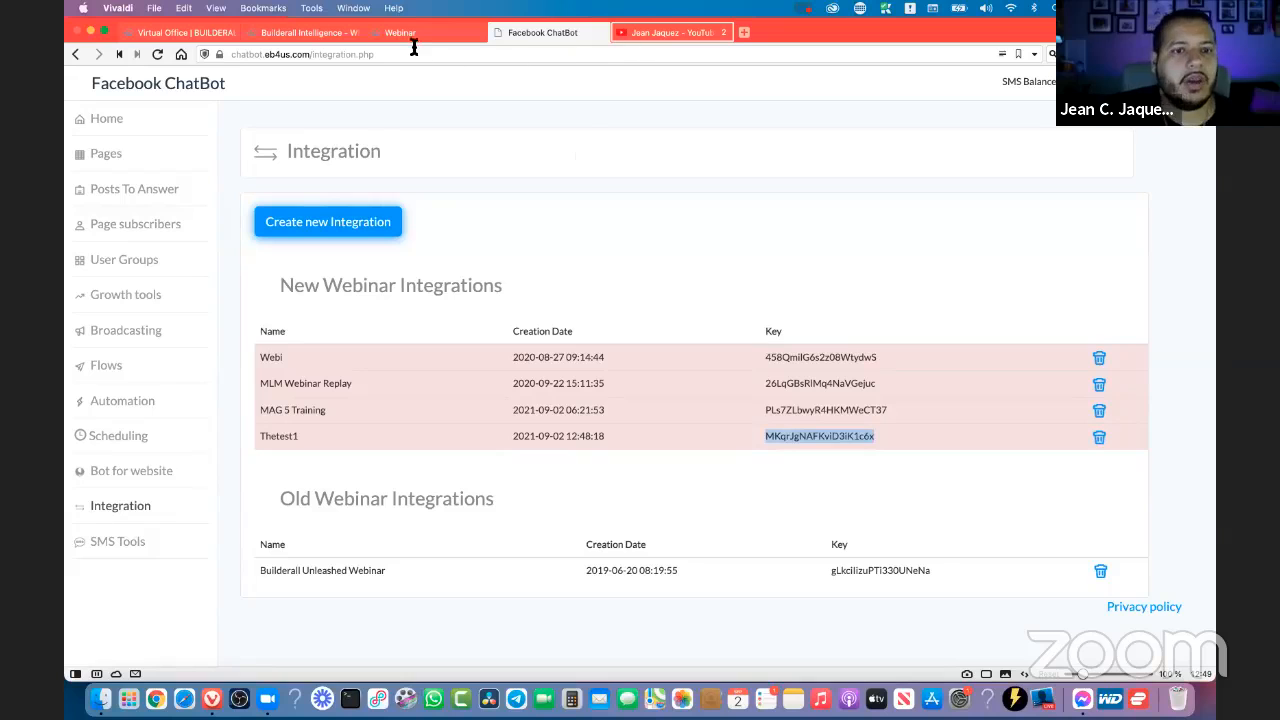
- Replace the ChatBot integration key in the webinar's Text Chat settings with the copied Thetest1 key, without extra leading spaces
click(296, 33)
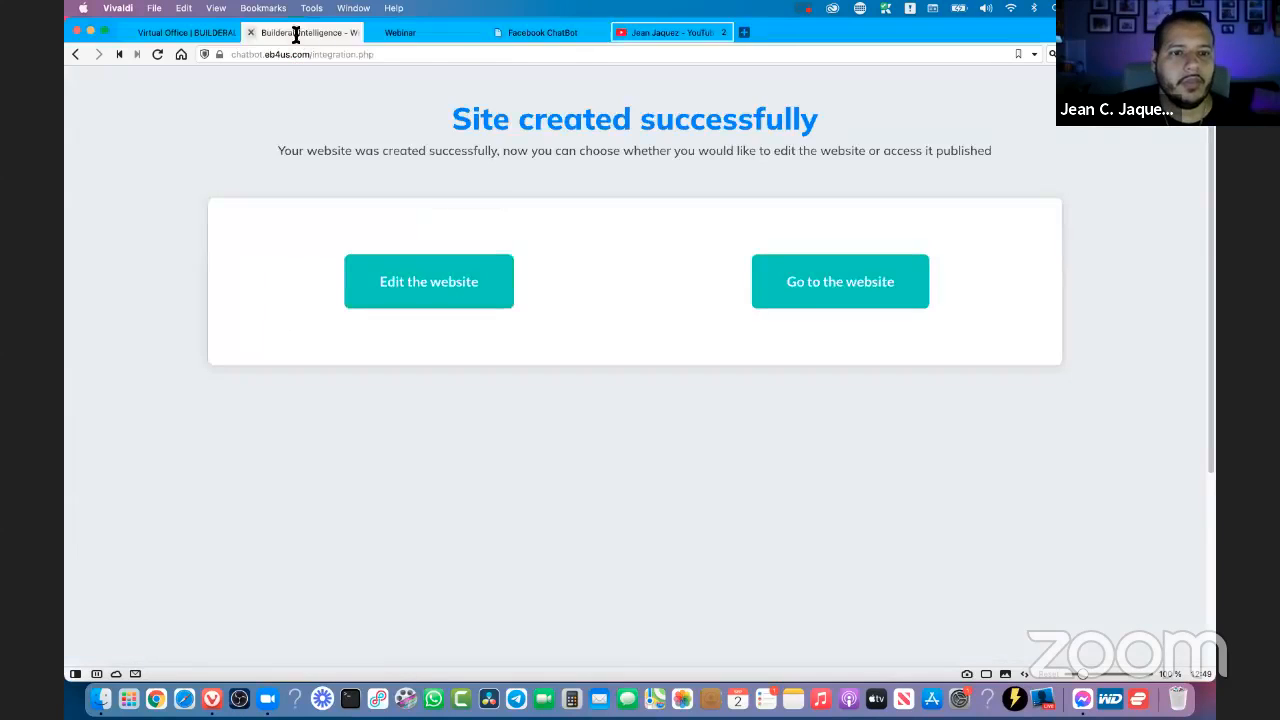
click(428, 36)
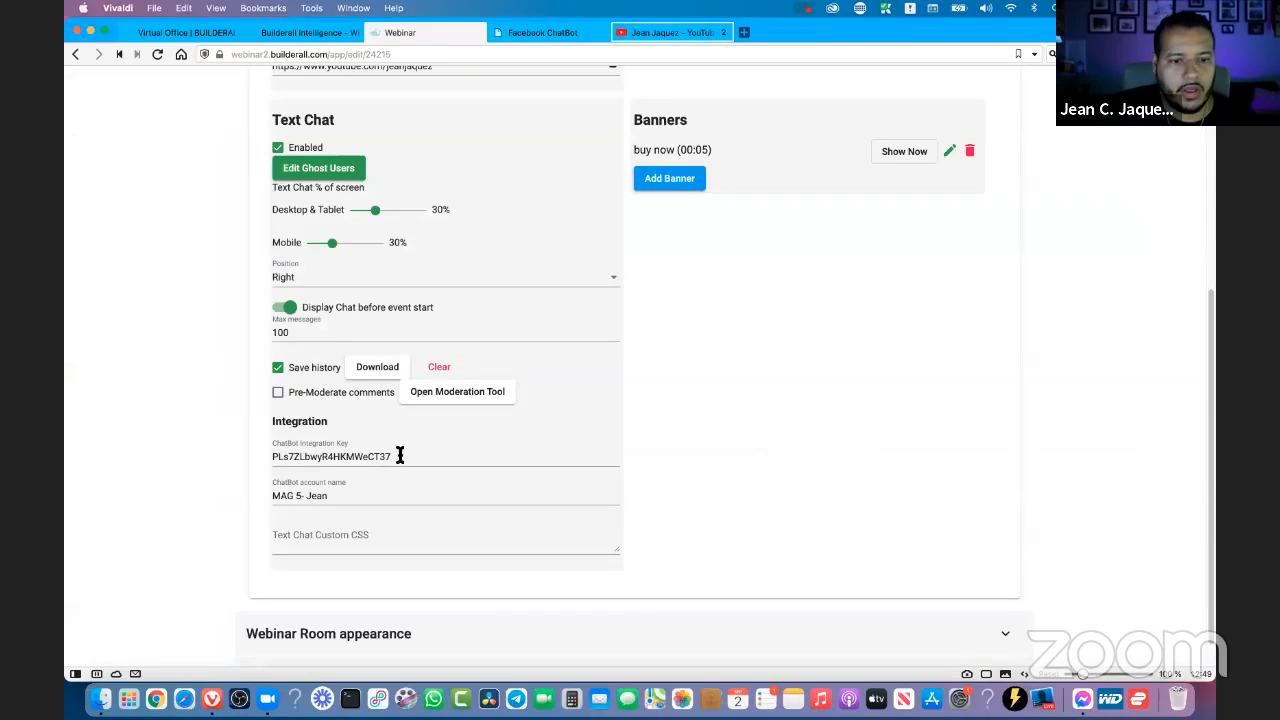
drag(397, 456, 272, 457)
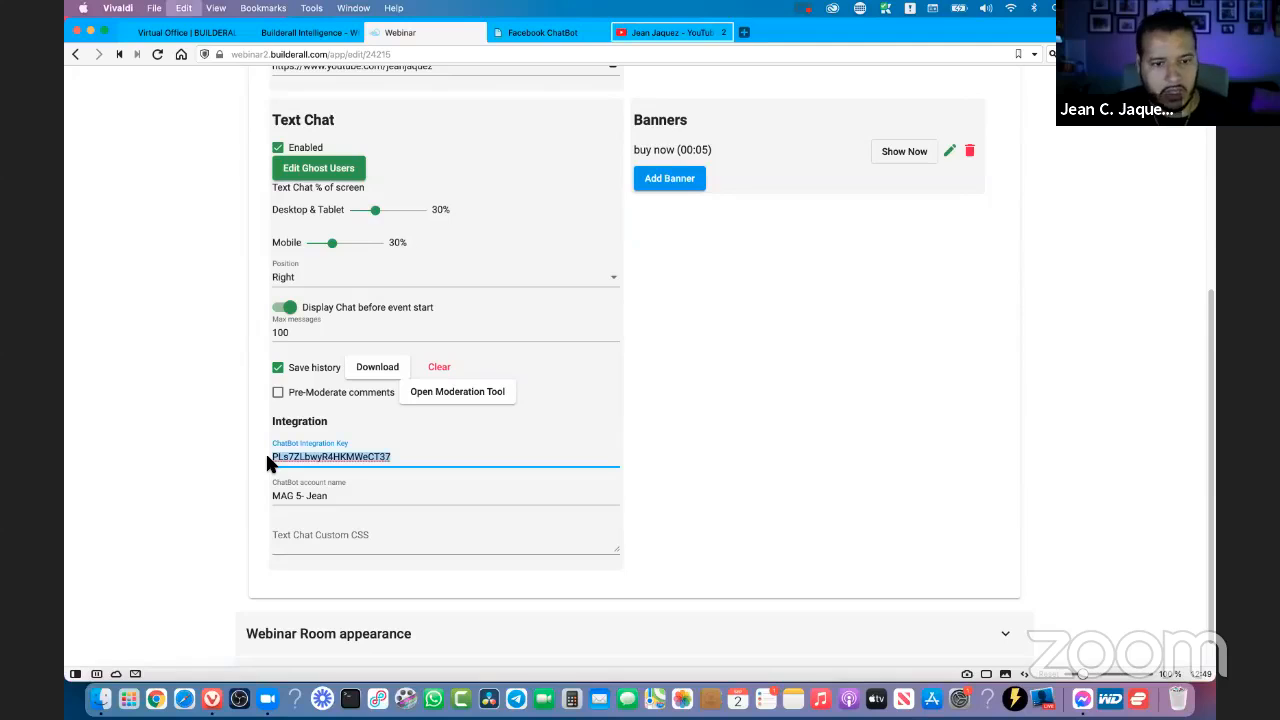
key(super+v)
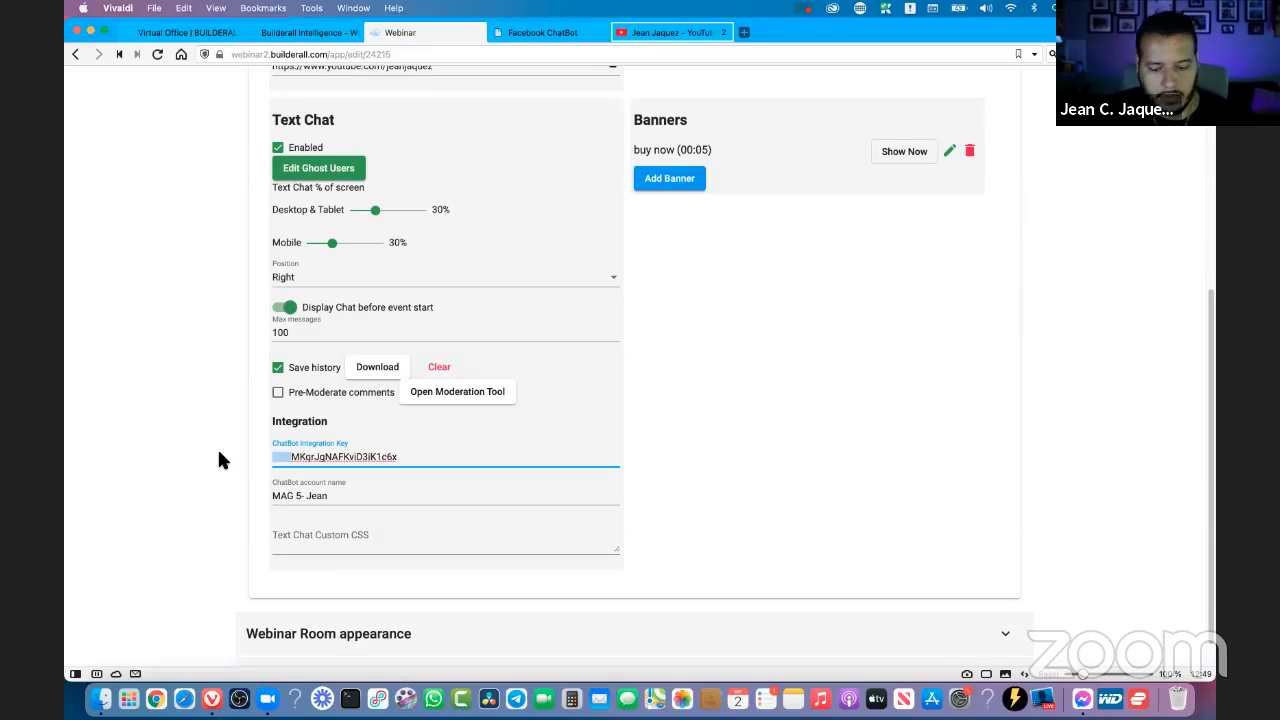
key(BackSpace)
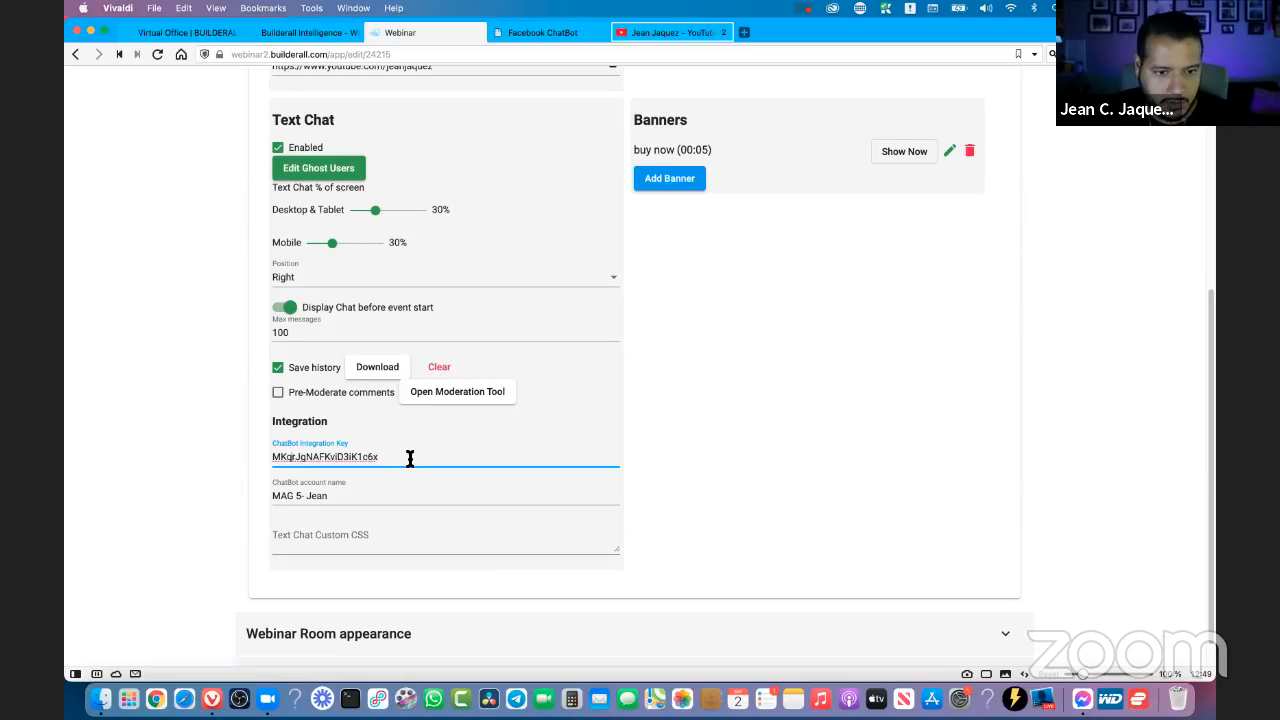
click(823, 458)
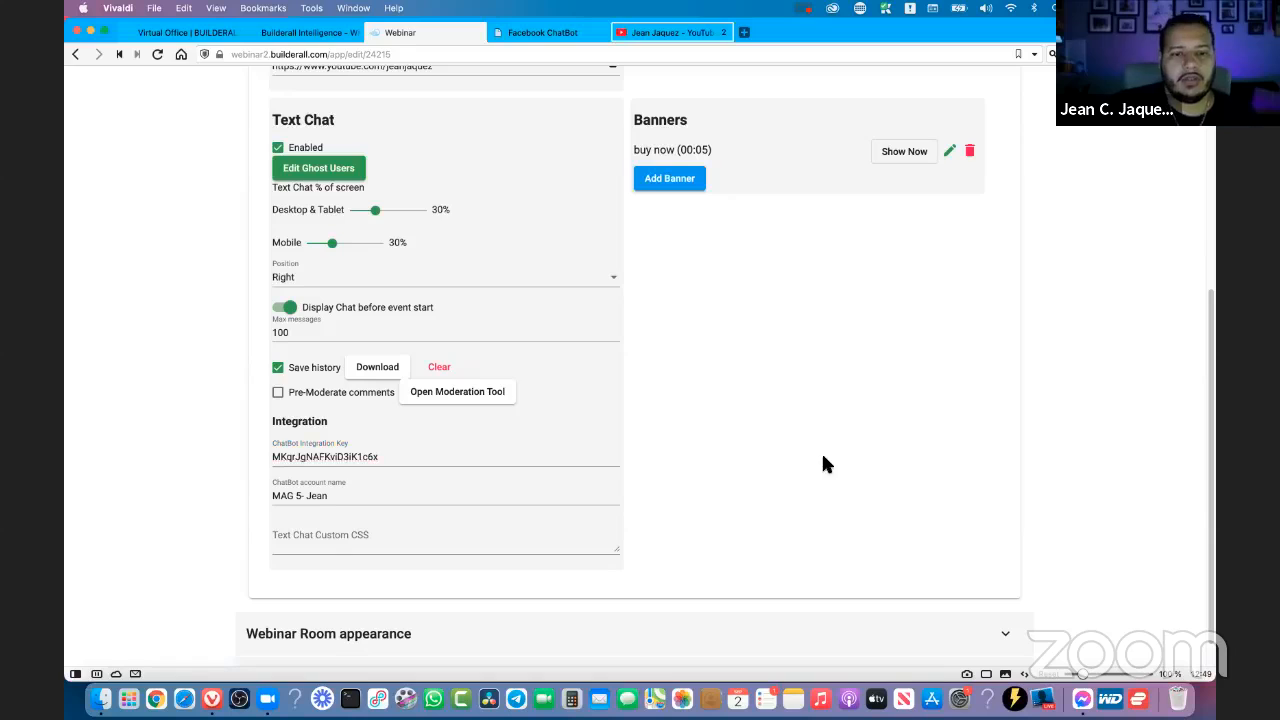
- Replace the ChatBot account name in the webinar's Text Chat integration settings with the presenter's display name
click(280, 492)
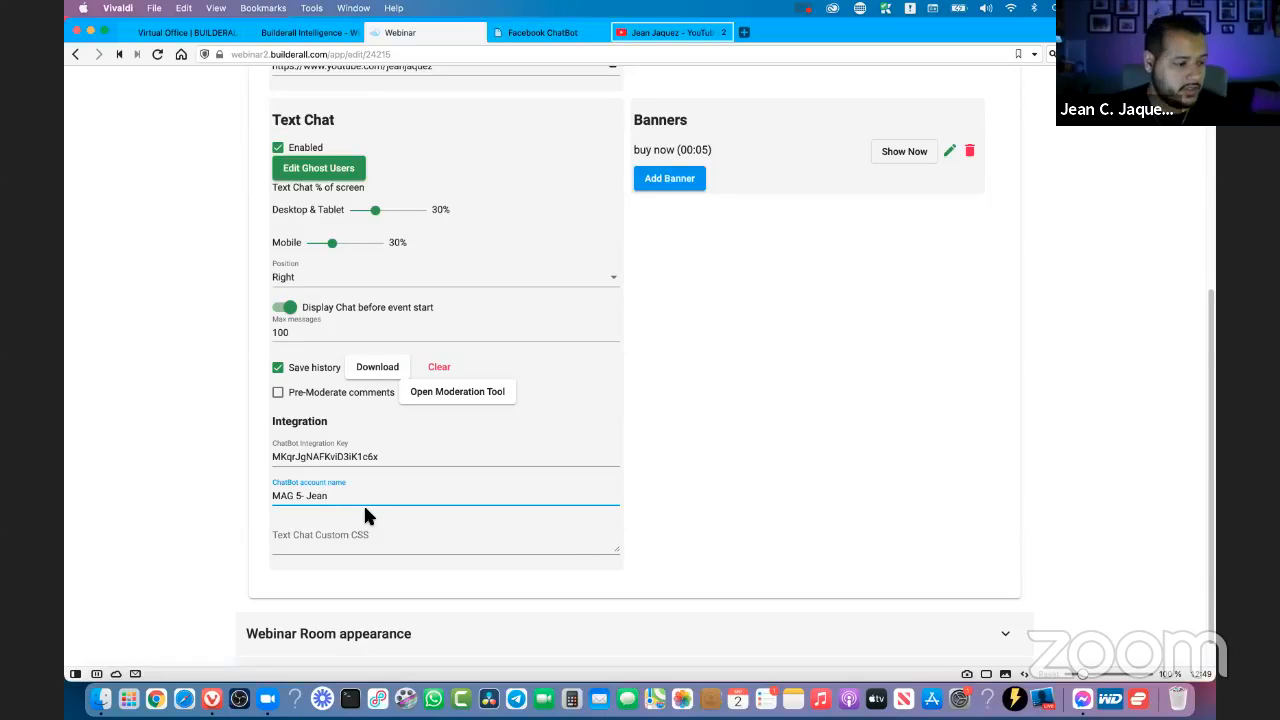
click(302, 497)
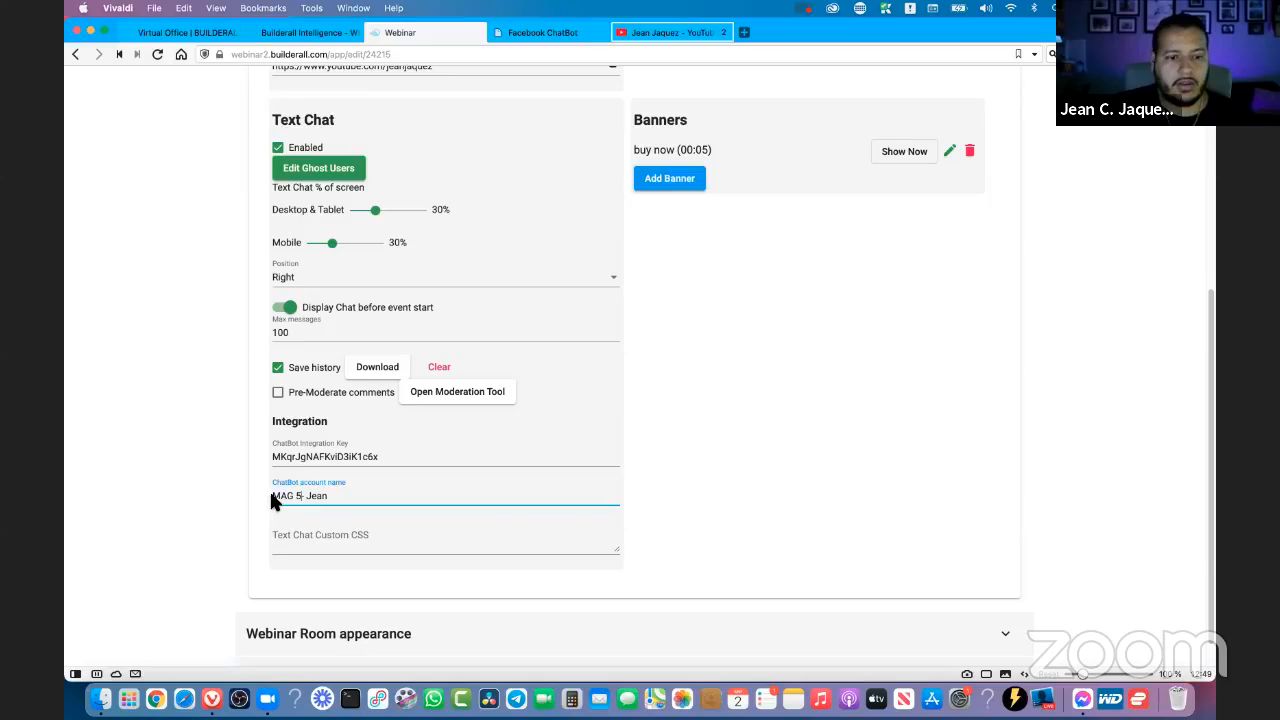
click(338, 497)
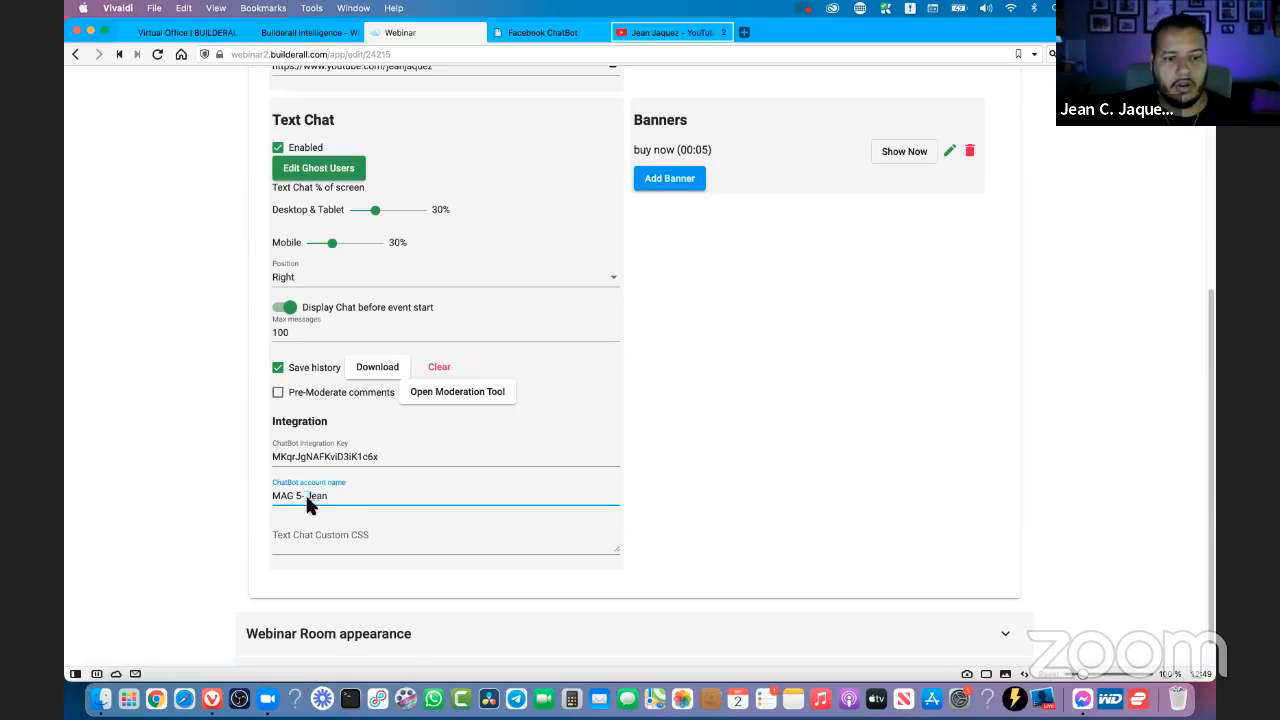
text(The)
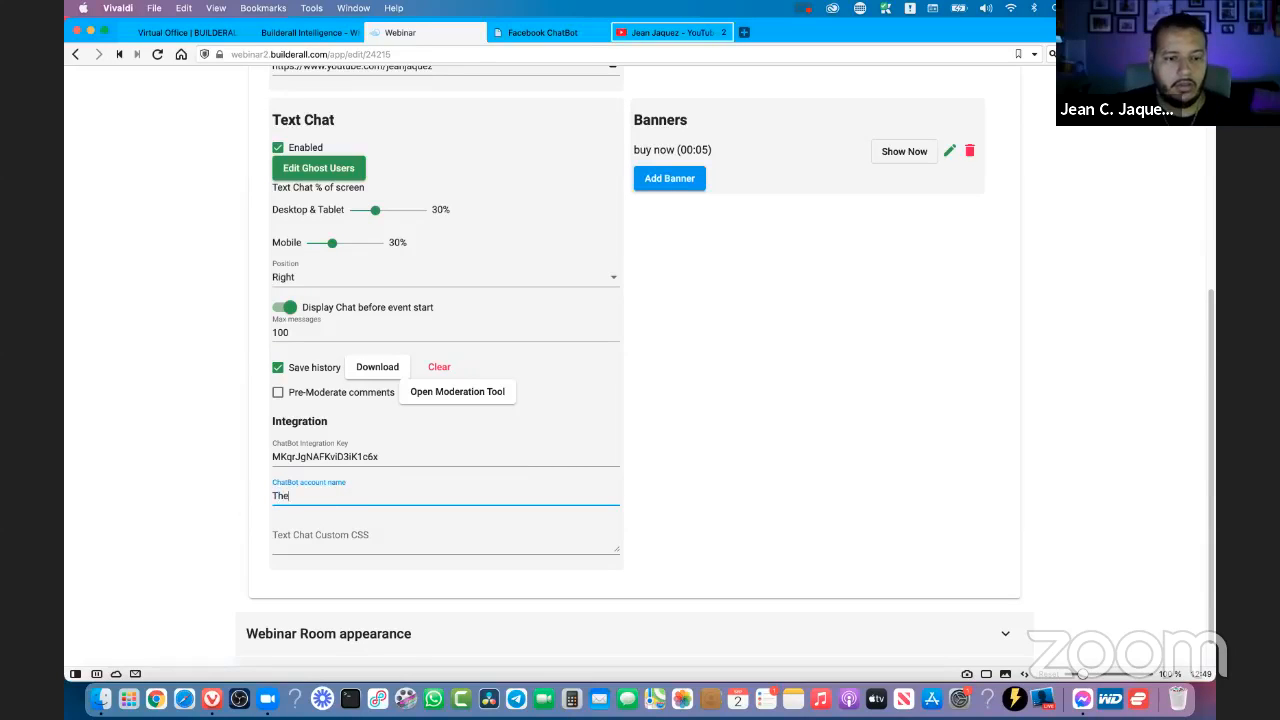
text( Real Jean)
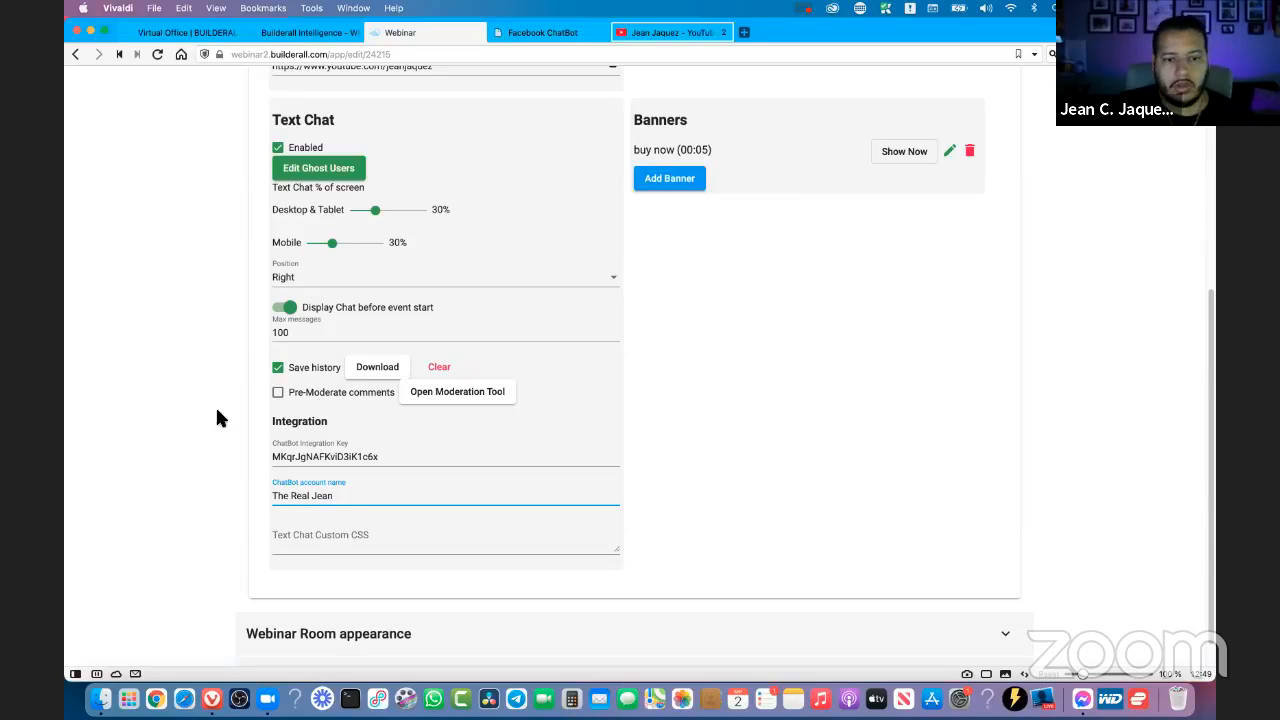
scroll(741, 463, up, 4)
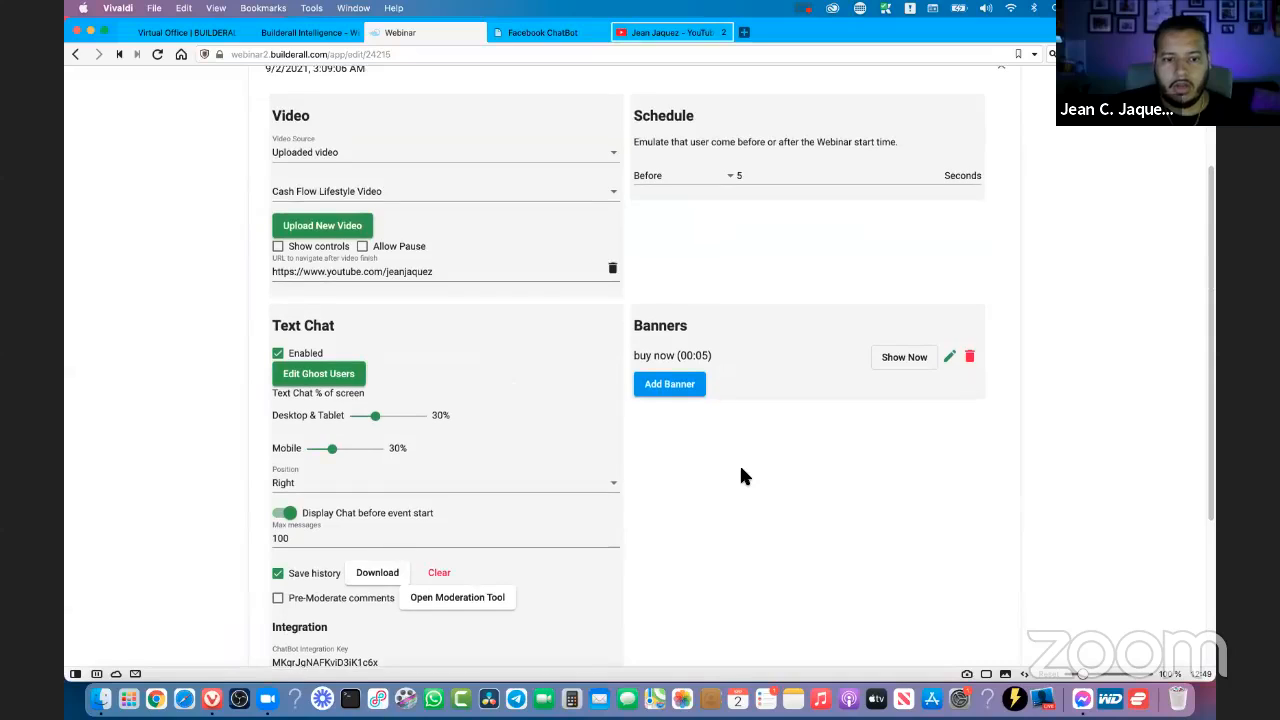
scroll(482, 459, down, 2)
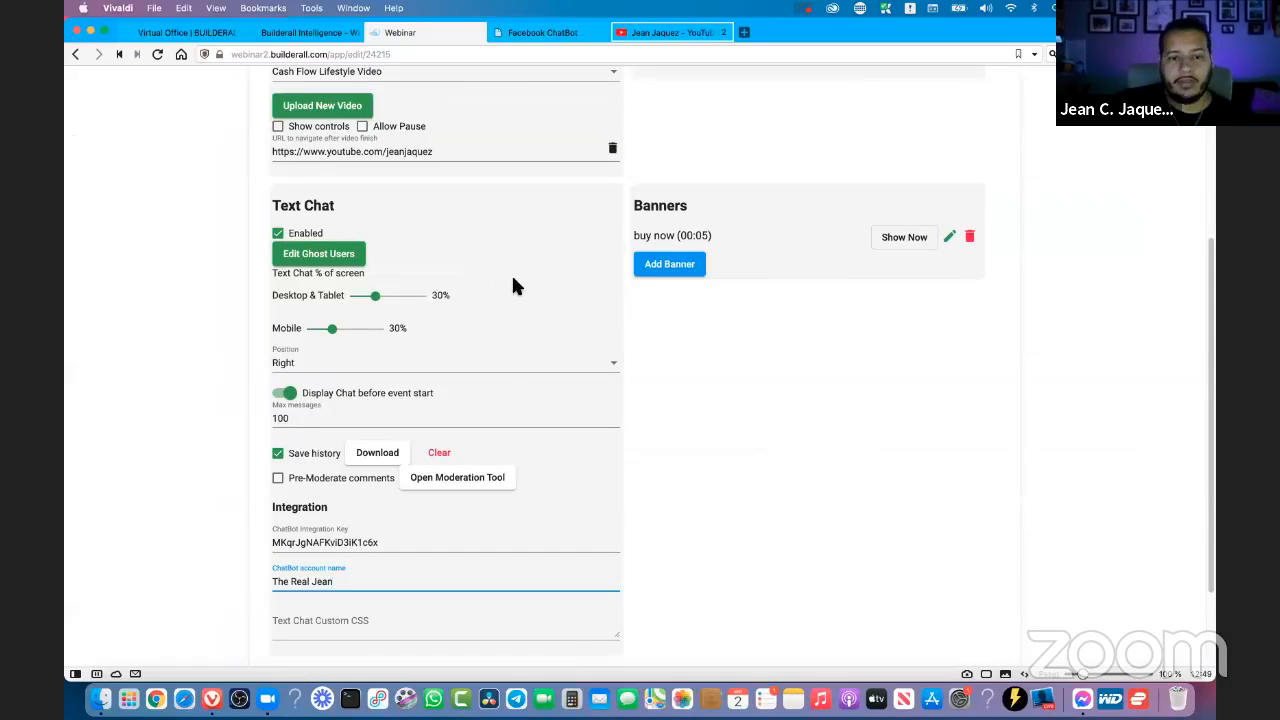
click(740, 465)
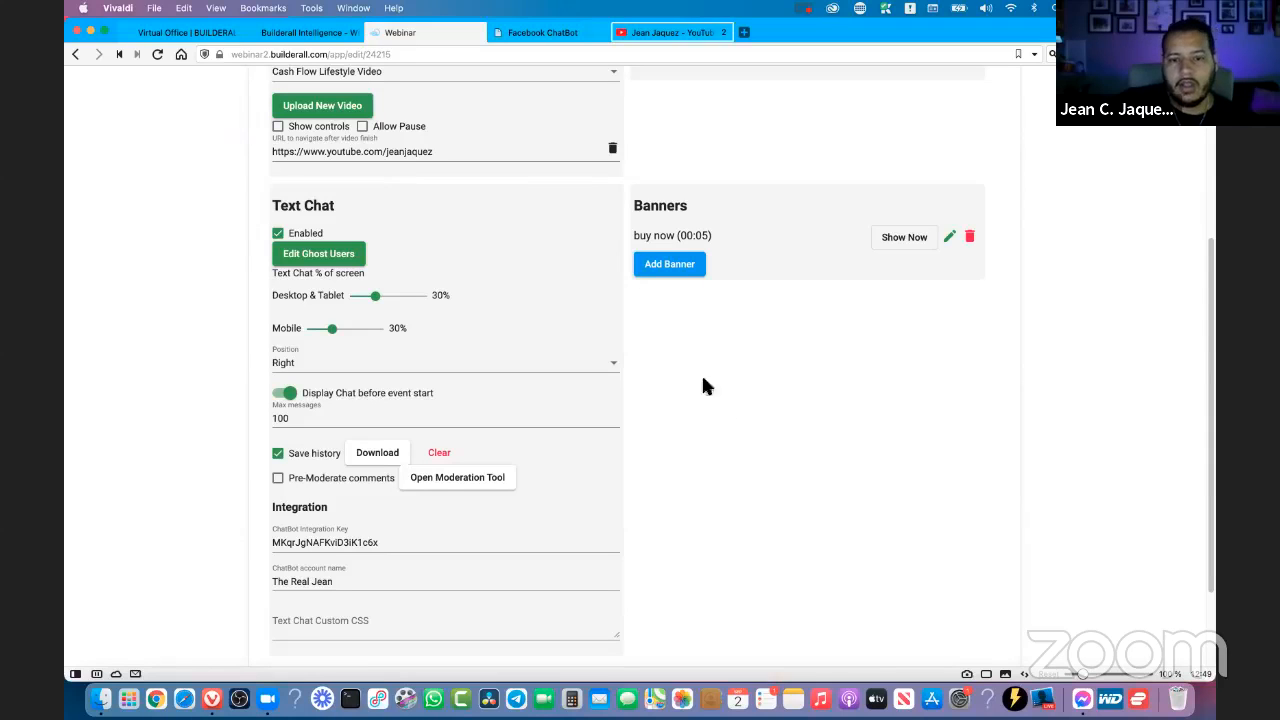
- Examine the webinar's Banners section and its "buy now" banner entry
drag(688, 207, 625, 209)
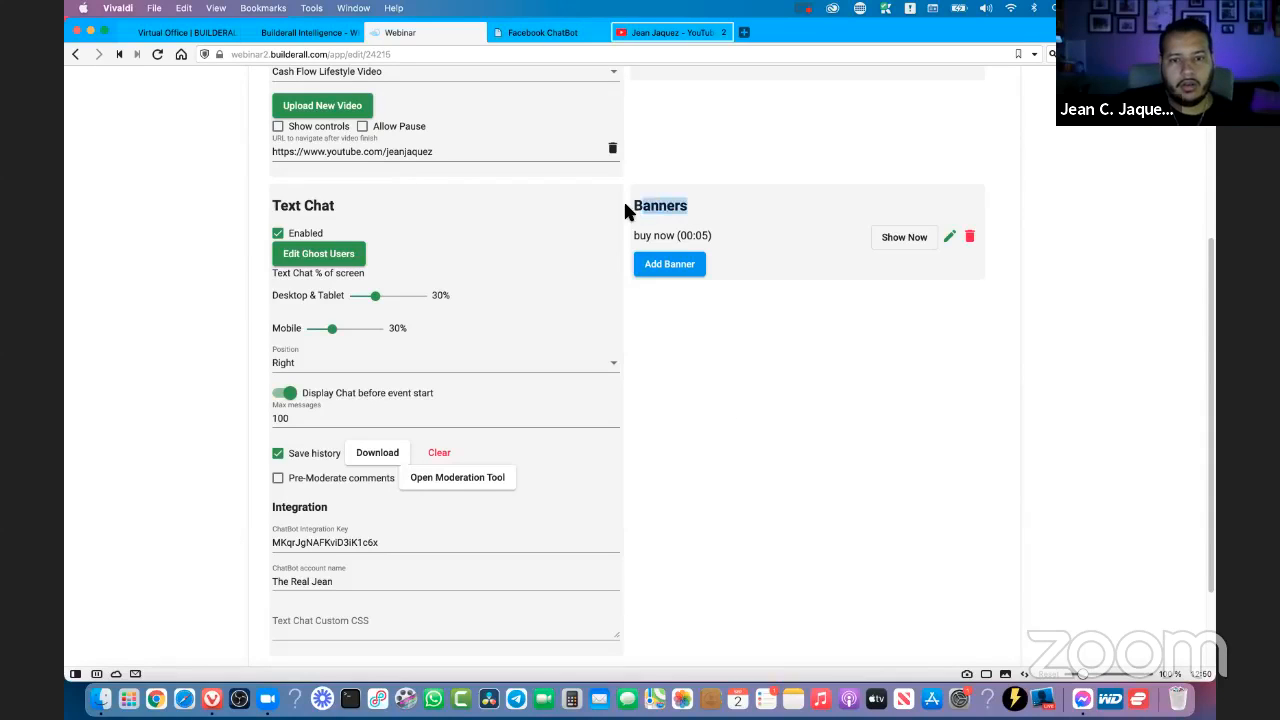
click(684, 208)
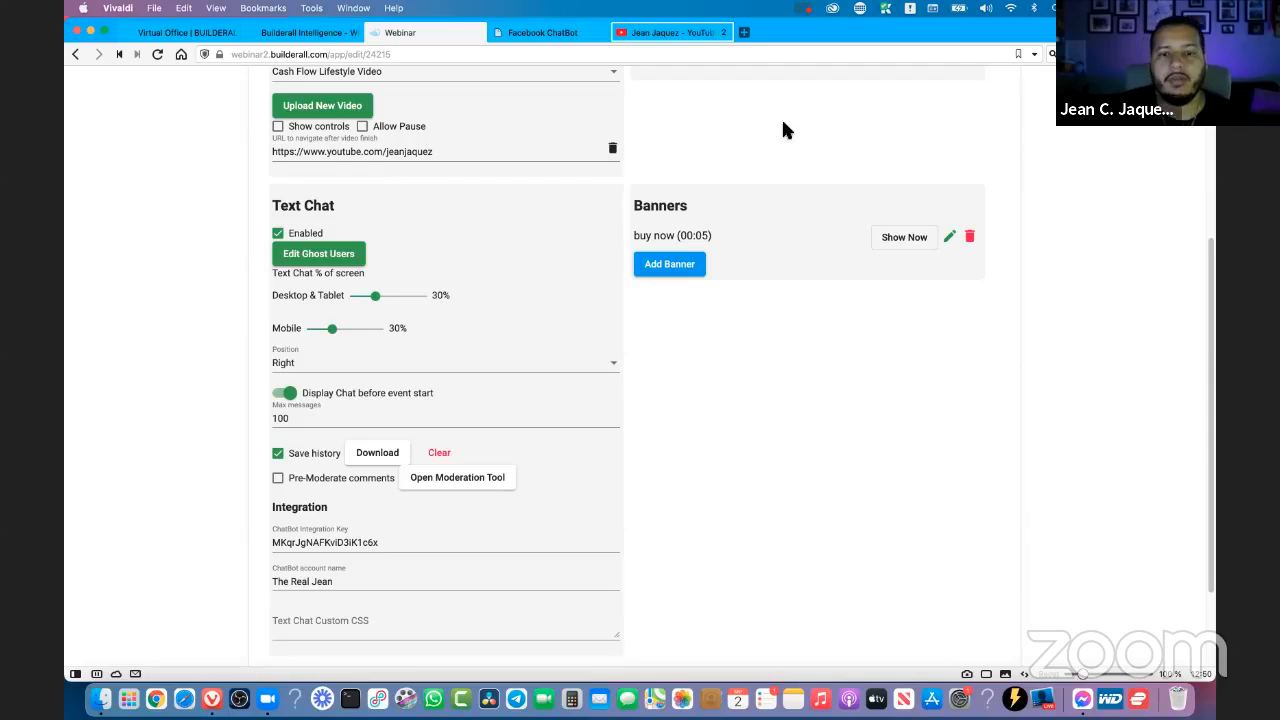
drag(631, 208, 714, 214)
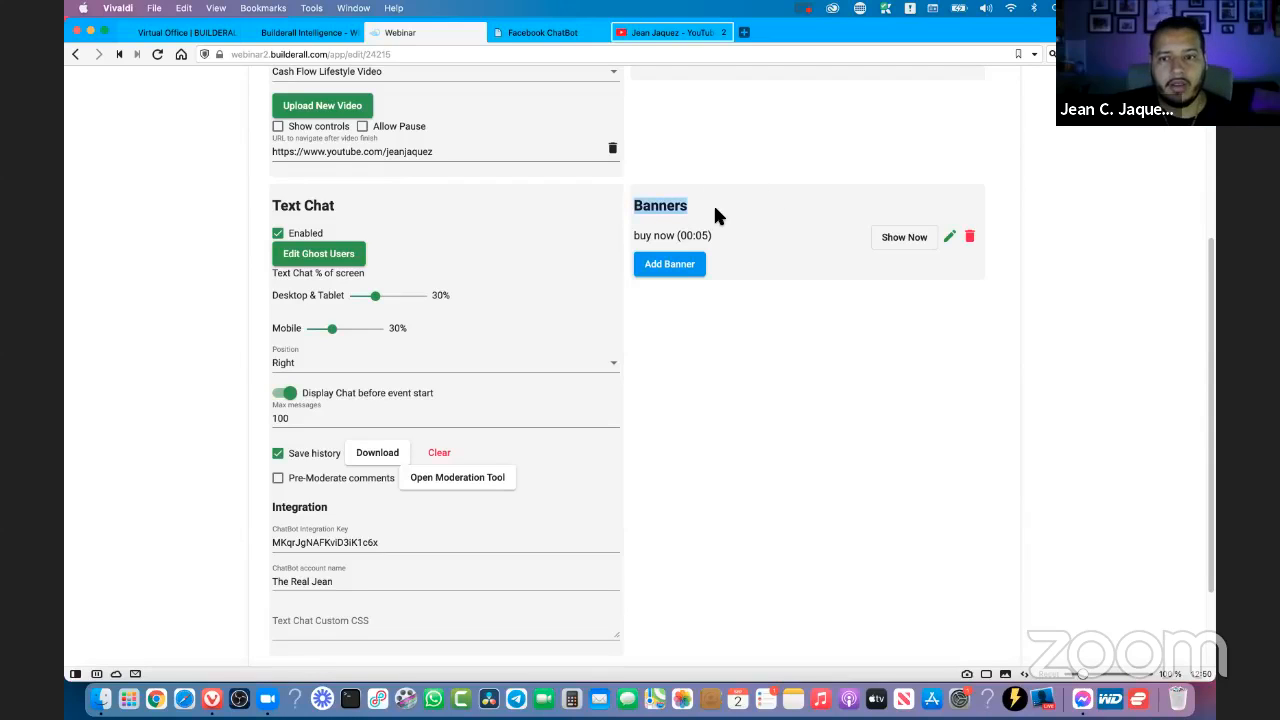
click(668, 231)
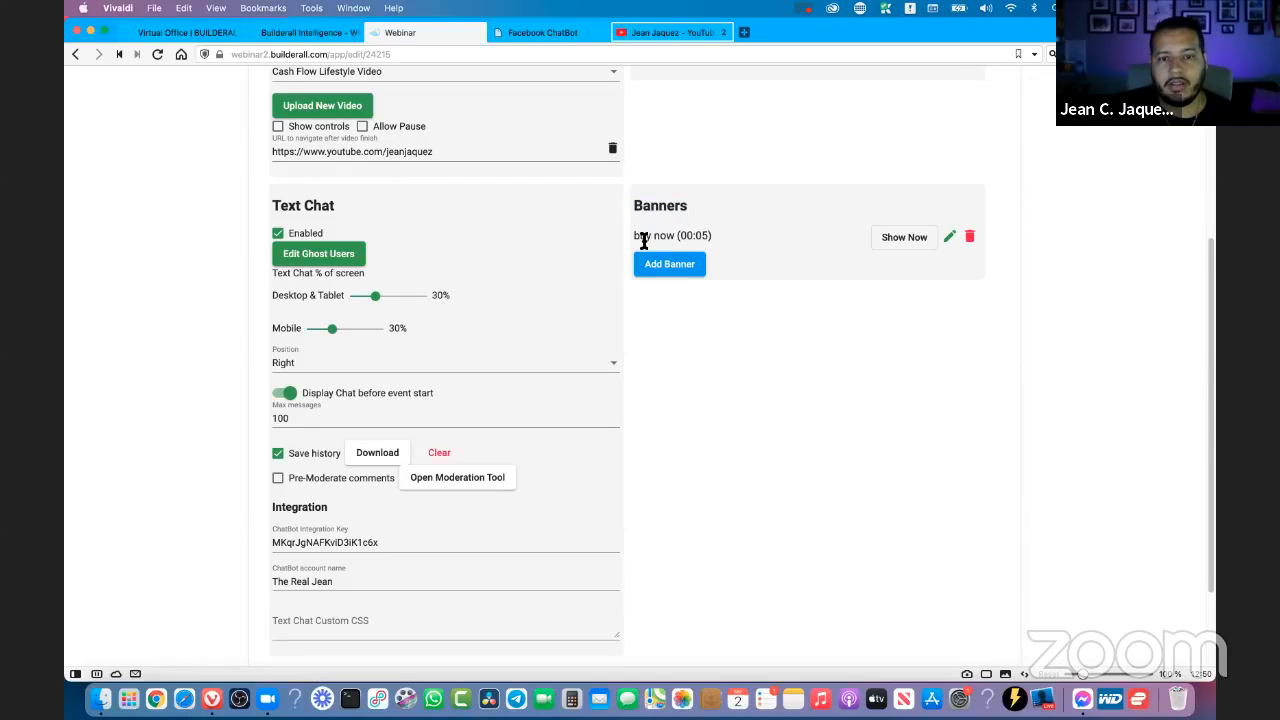
drag(642, 239, 708, 237)
click(708, 238)
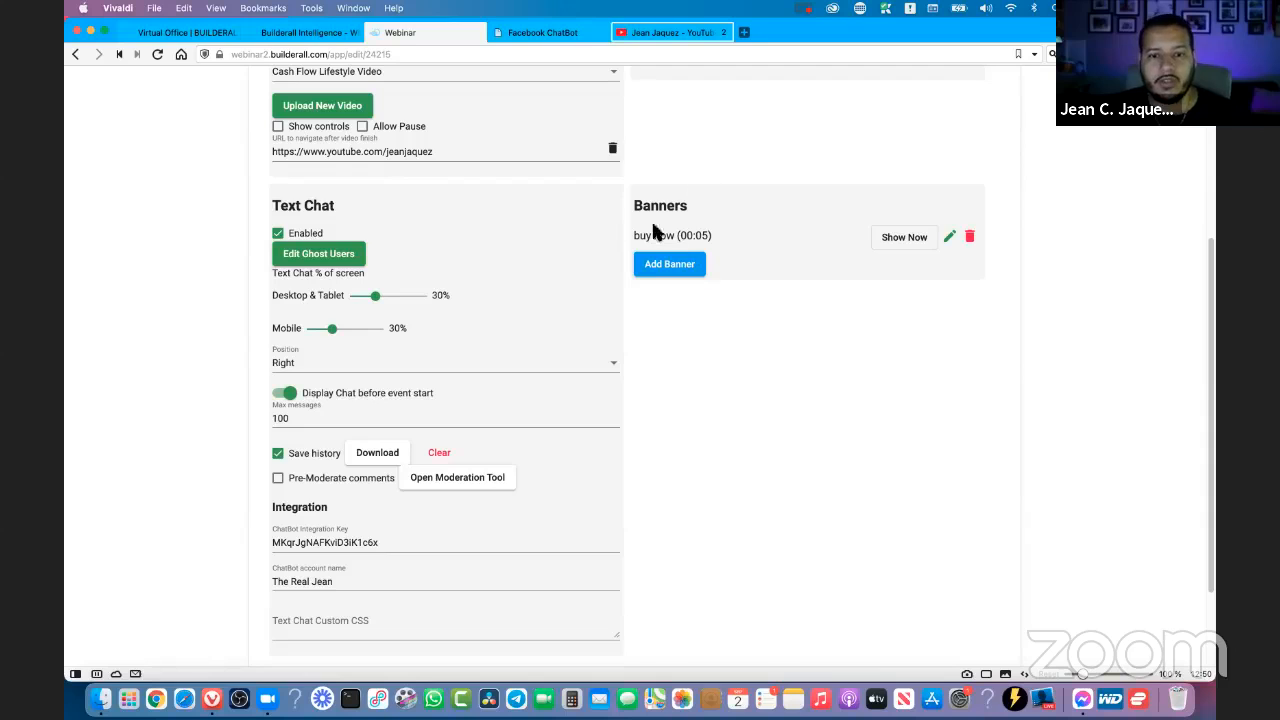
drag(651, 210, 689, 207)
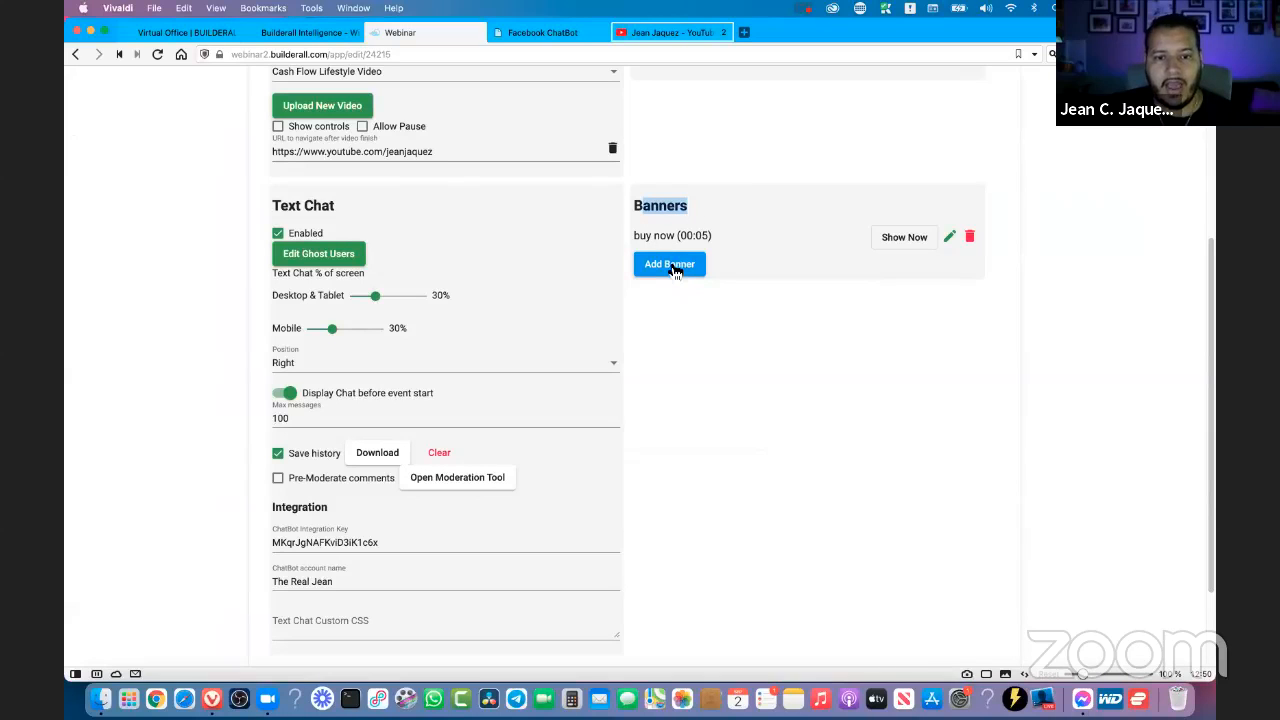
- Start a new webinar banner named "Button 2" and set its type to Image
click(670, 266)
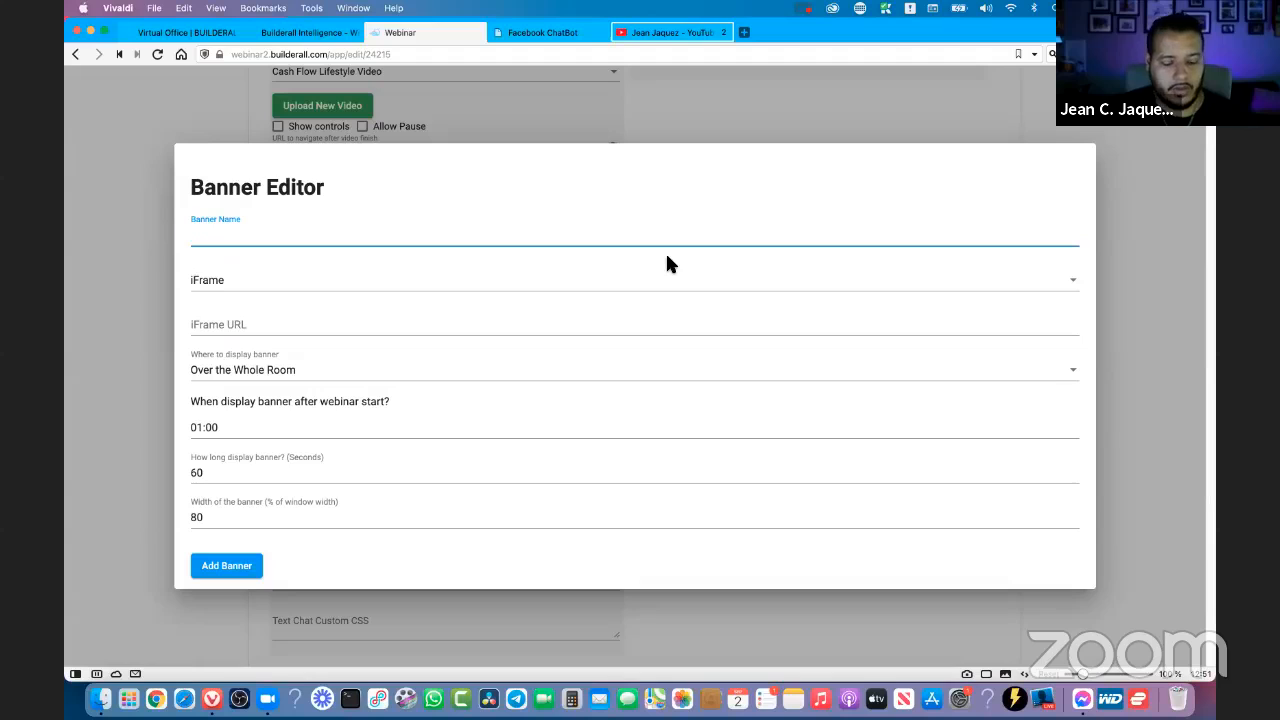
text(banner)
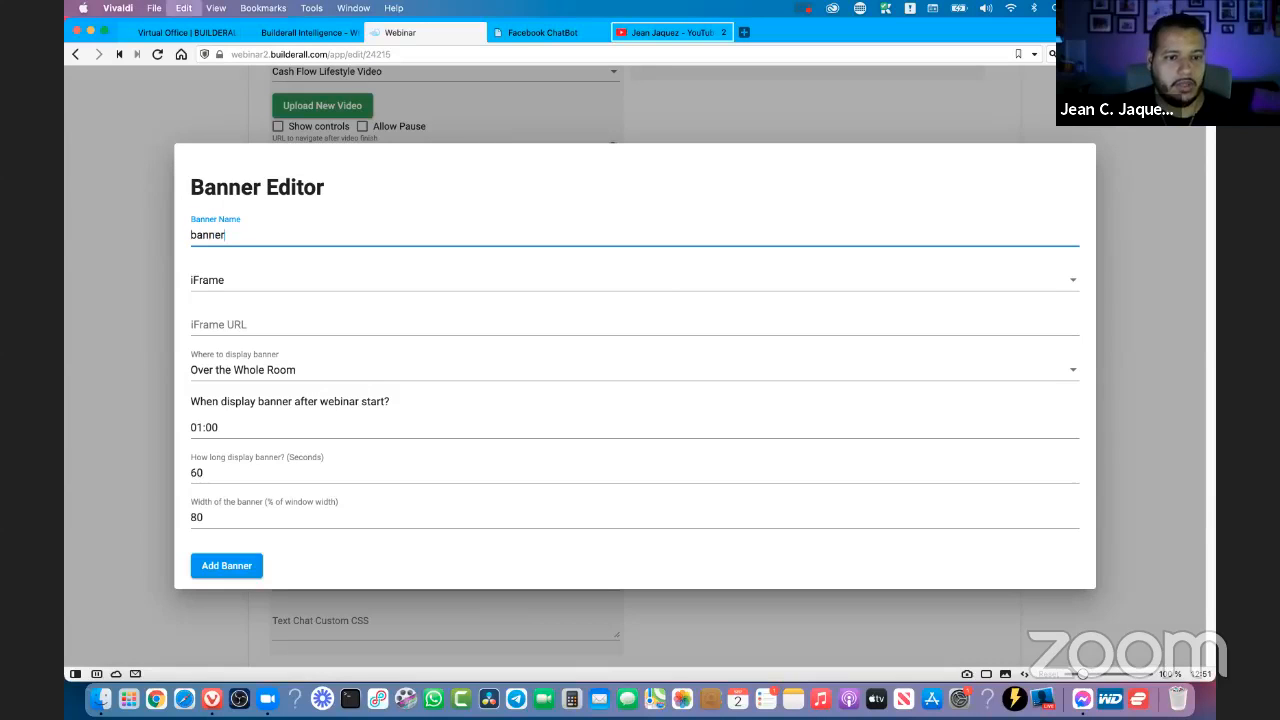
key(super+a)
text(Bunn)
key(BackSpace)
key(BackSpace)
text(tn)
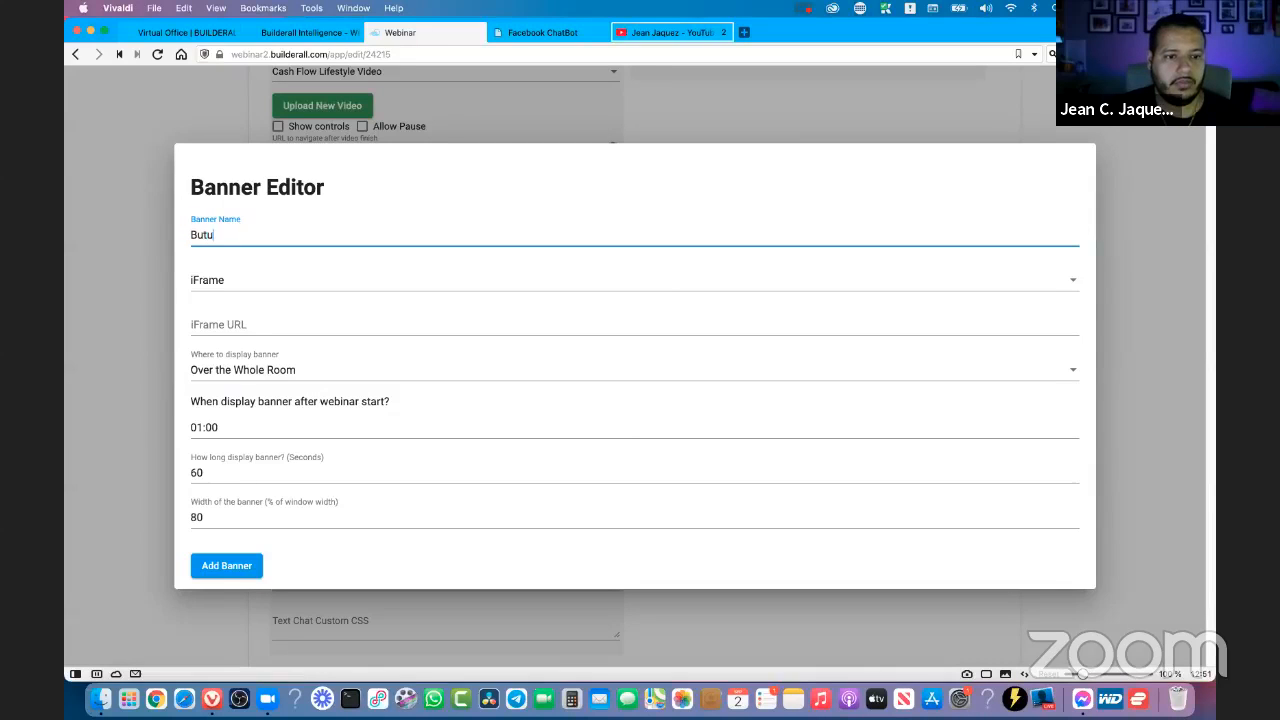
key(BackSpace)
key(BackSpace)
text(tton 2)
key(Tab)
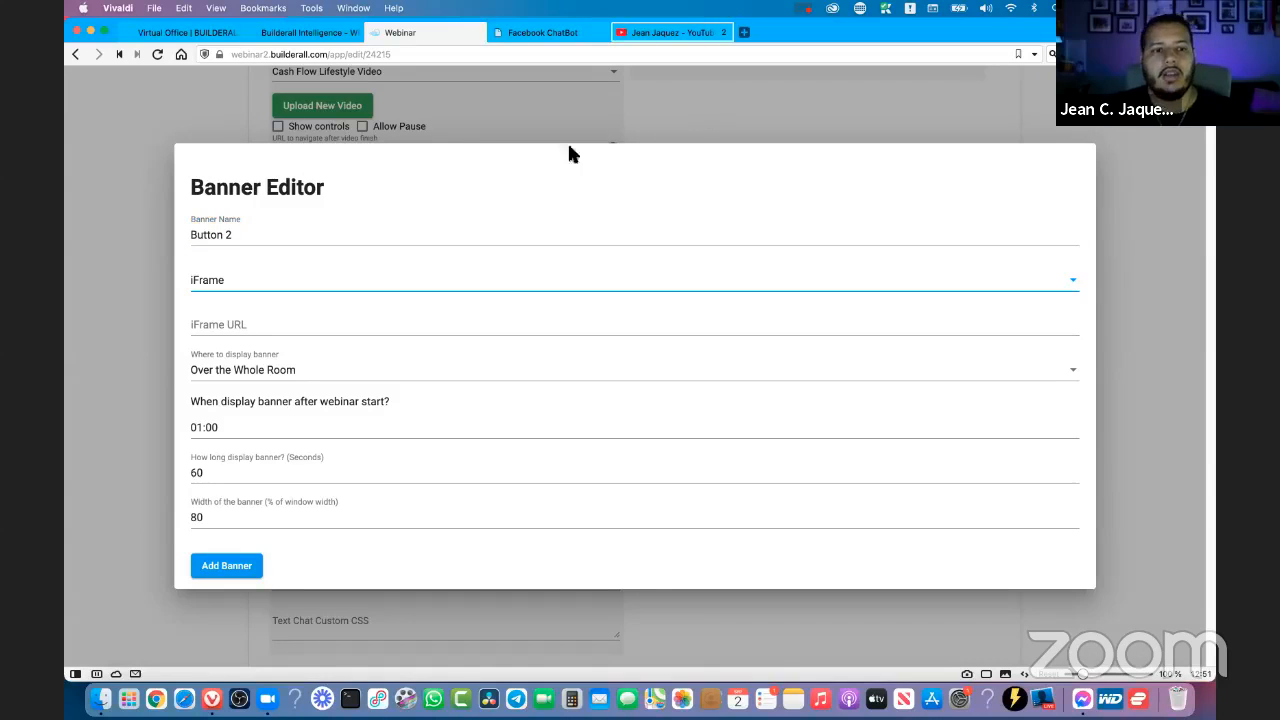
click(232, 290)
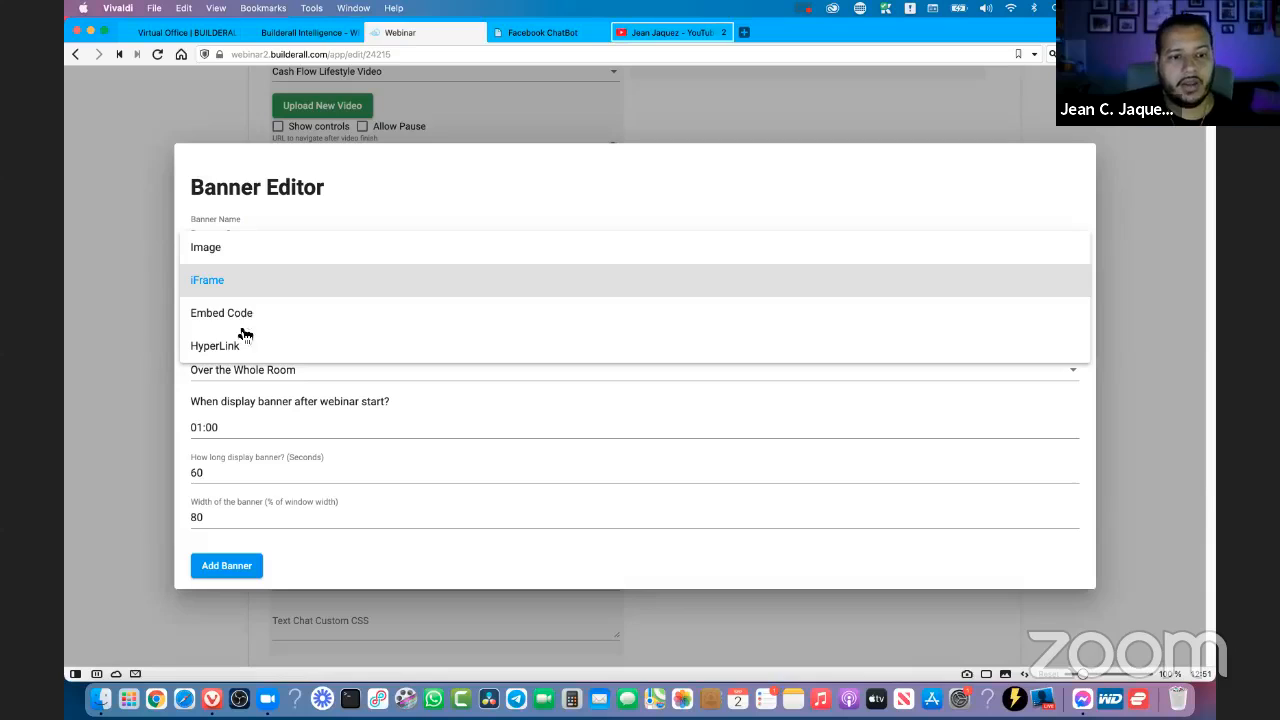
click(222, 250)
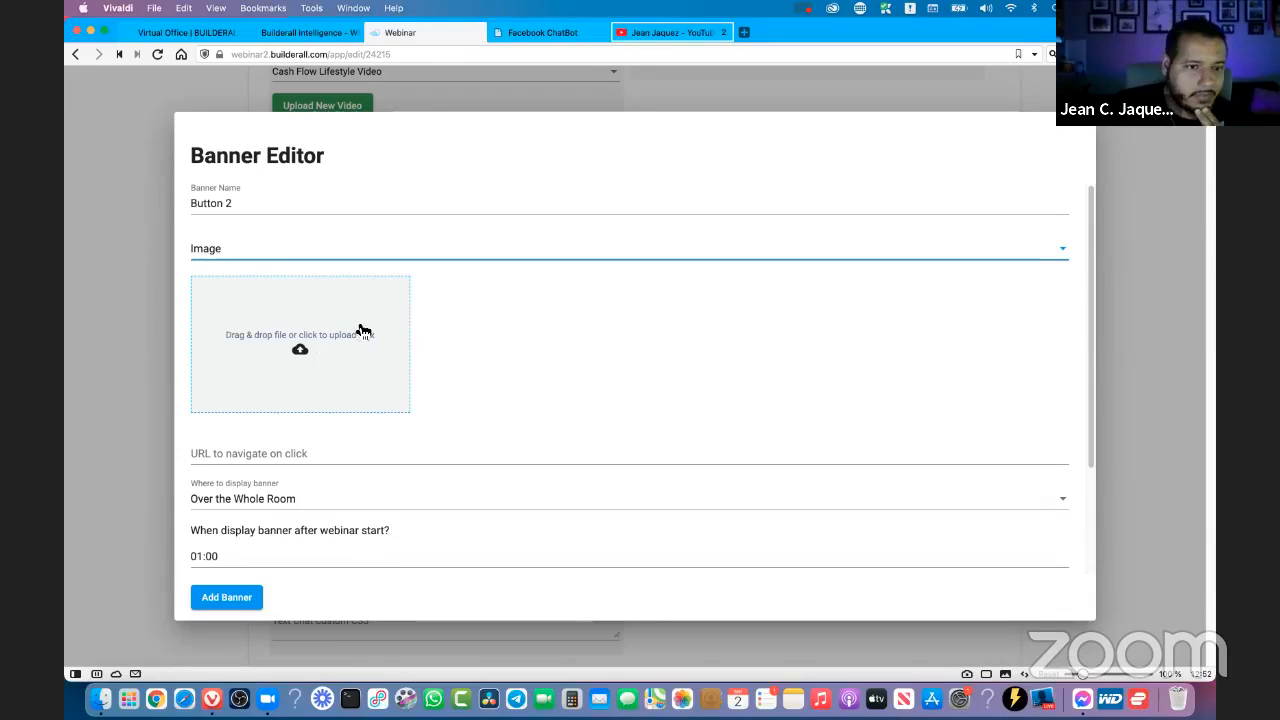
- Switch to the Builderall Virtual Office and list the back office tools under the Tools category
click(186, 33)
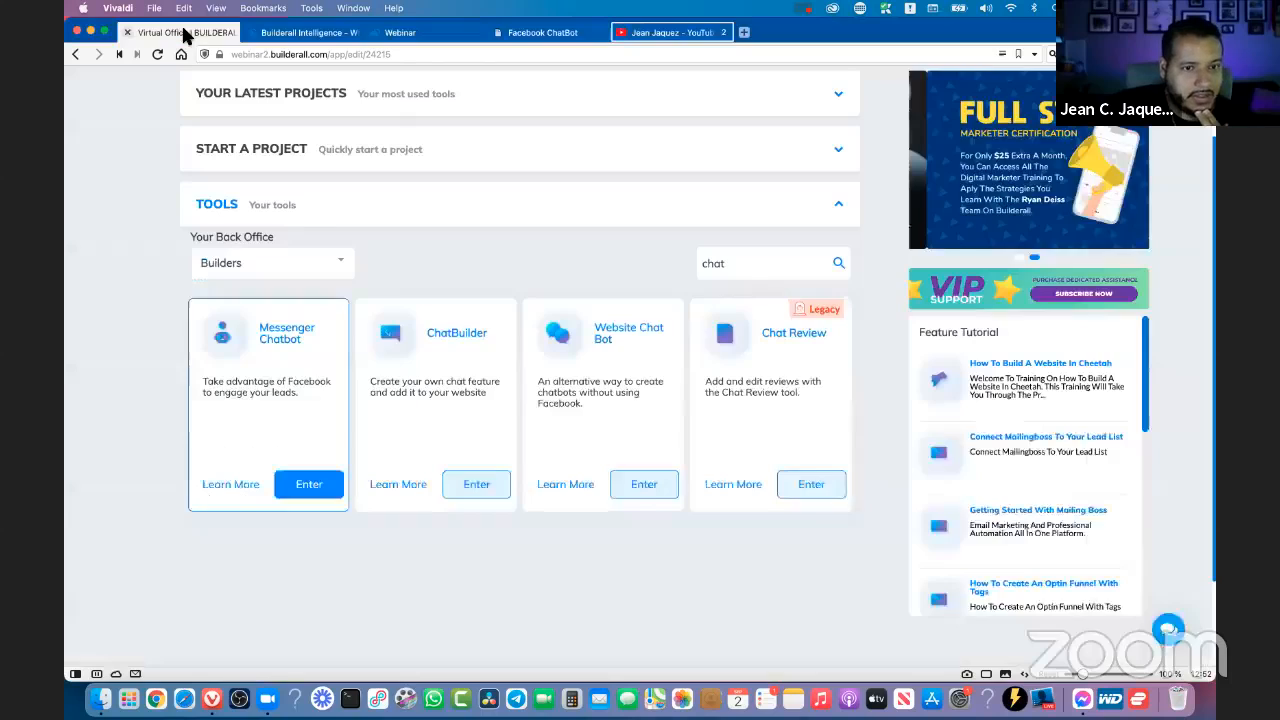
click(338, 268)
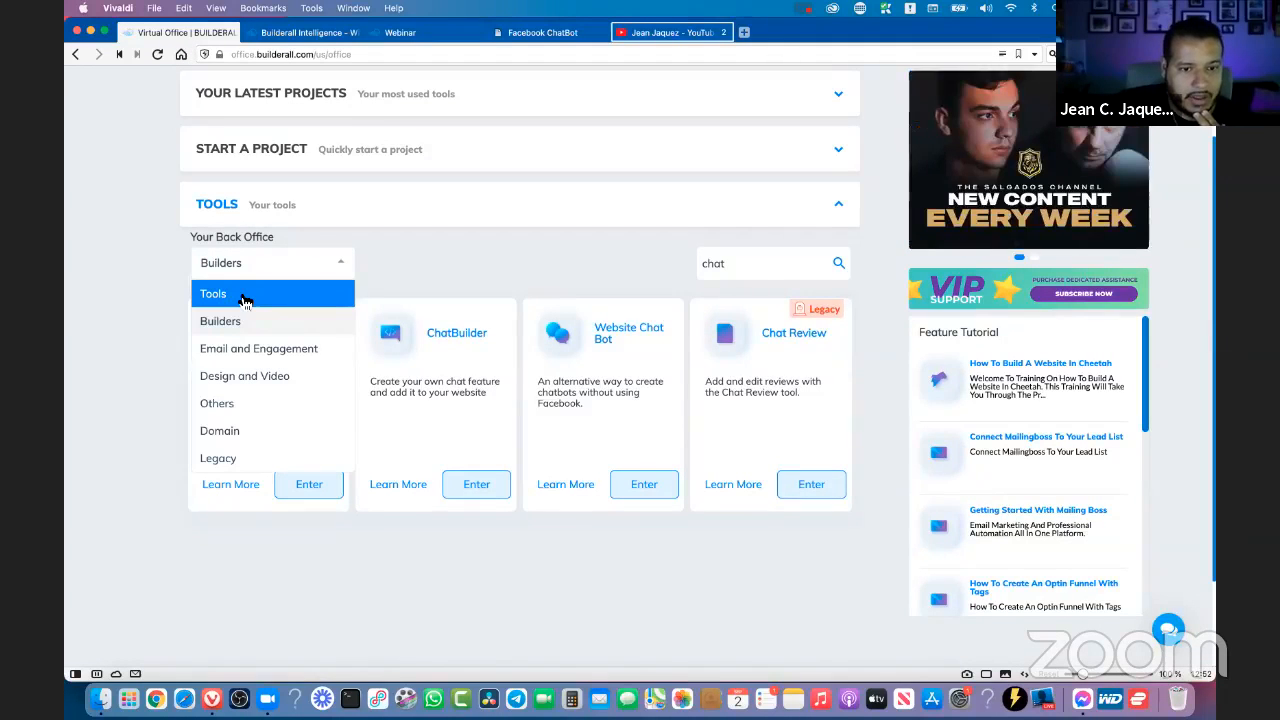
click(243, 296)
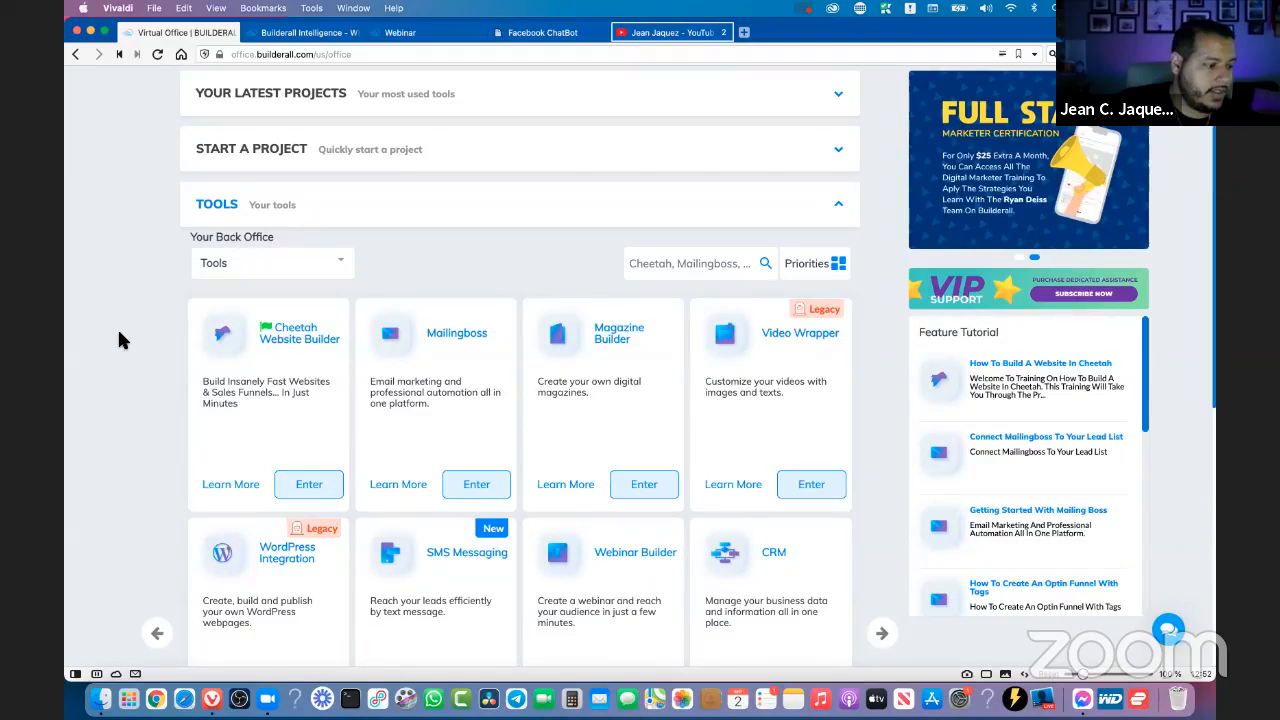
scroll(115, 355, down, 2)
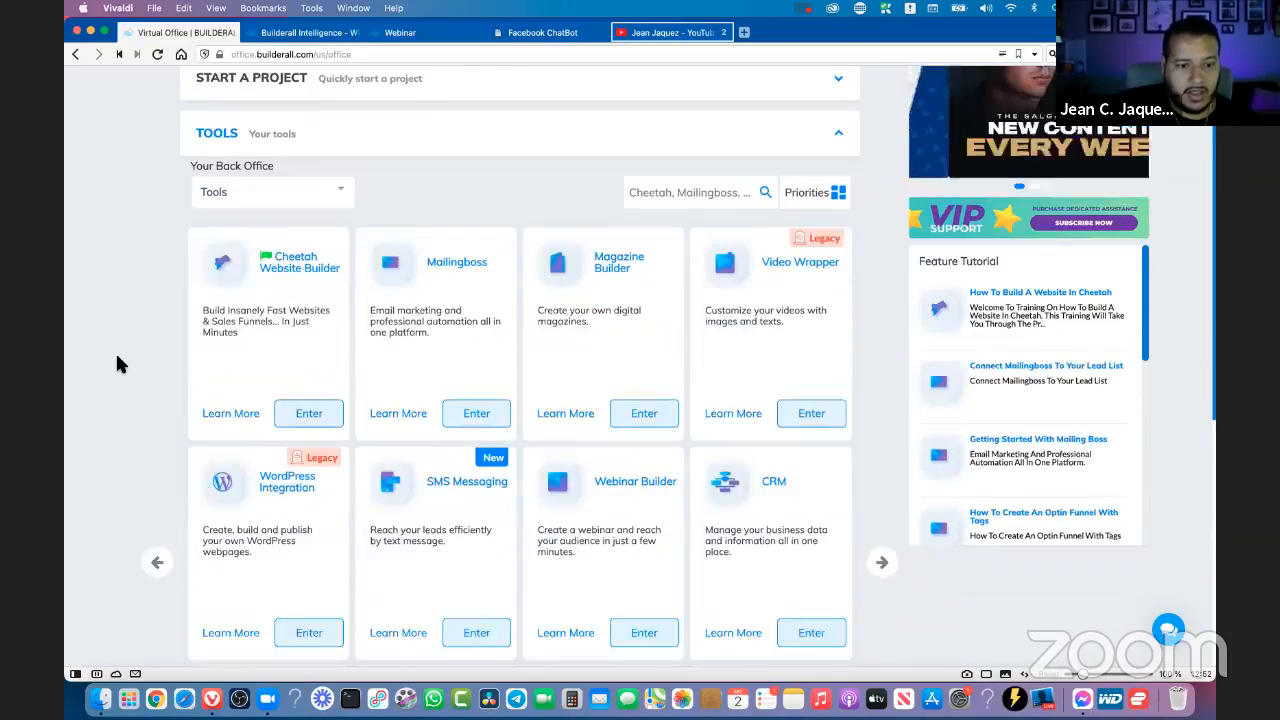
scroll(113, 360, down, 2)
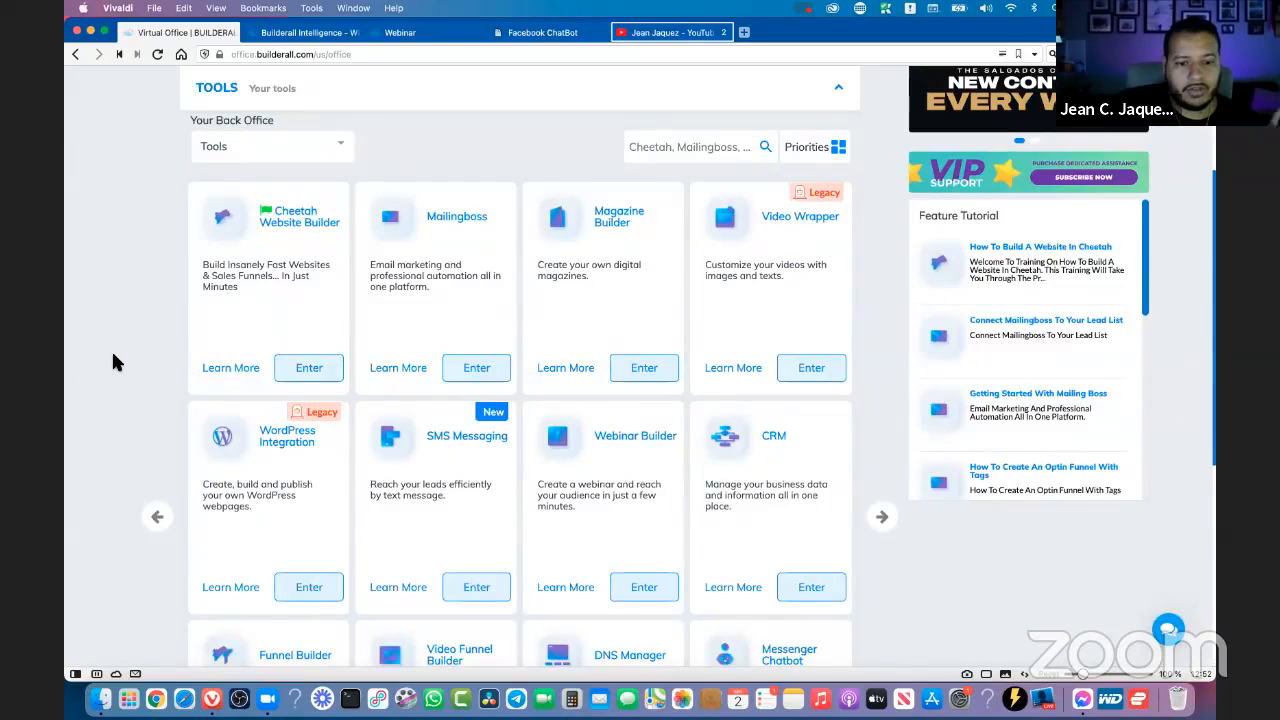
scroll(113, 362, down, 1)
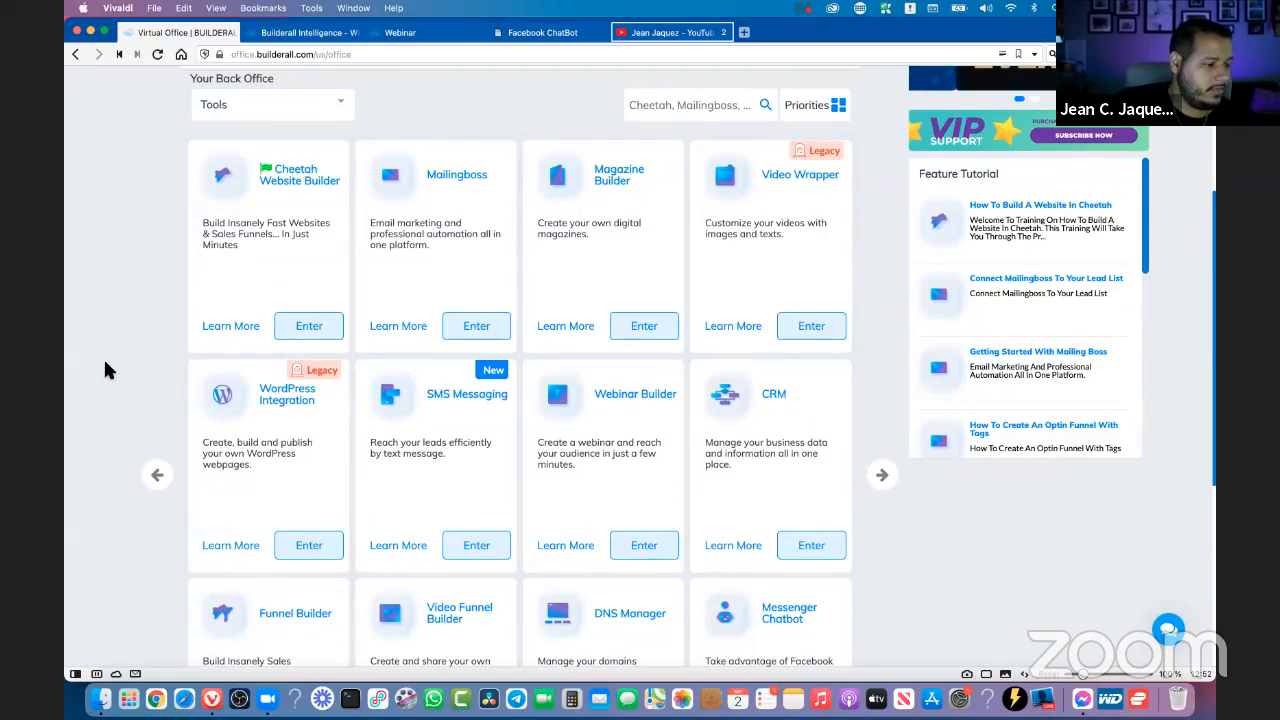
scroll(103, 357, down, 1)
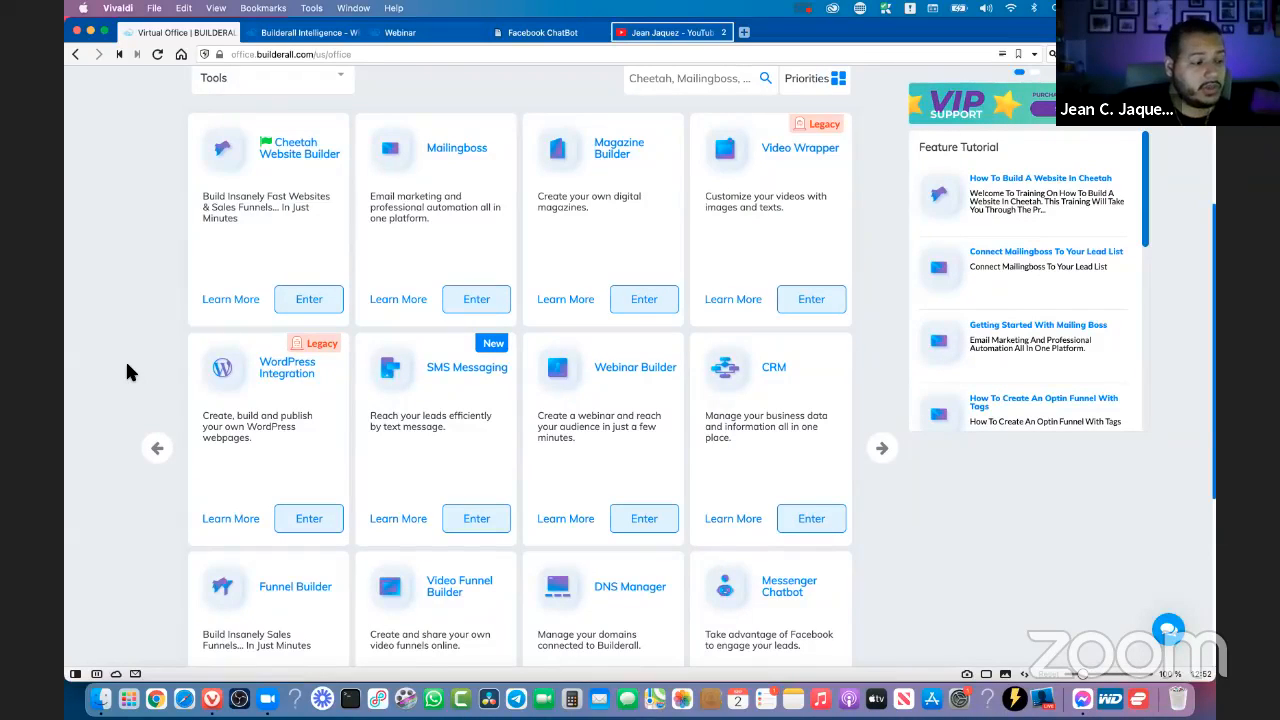
scroll(127, 366, down, 3)
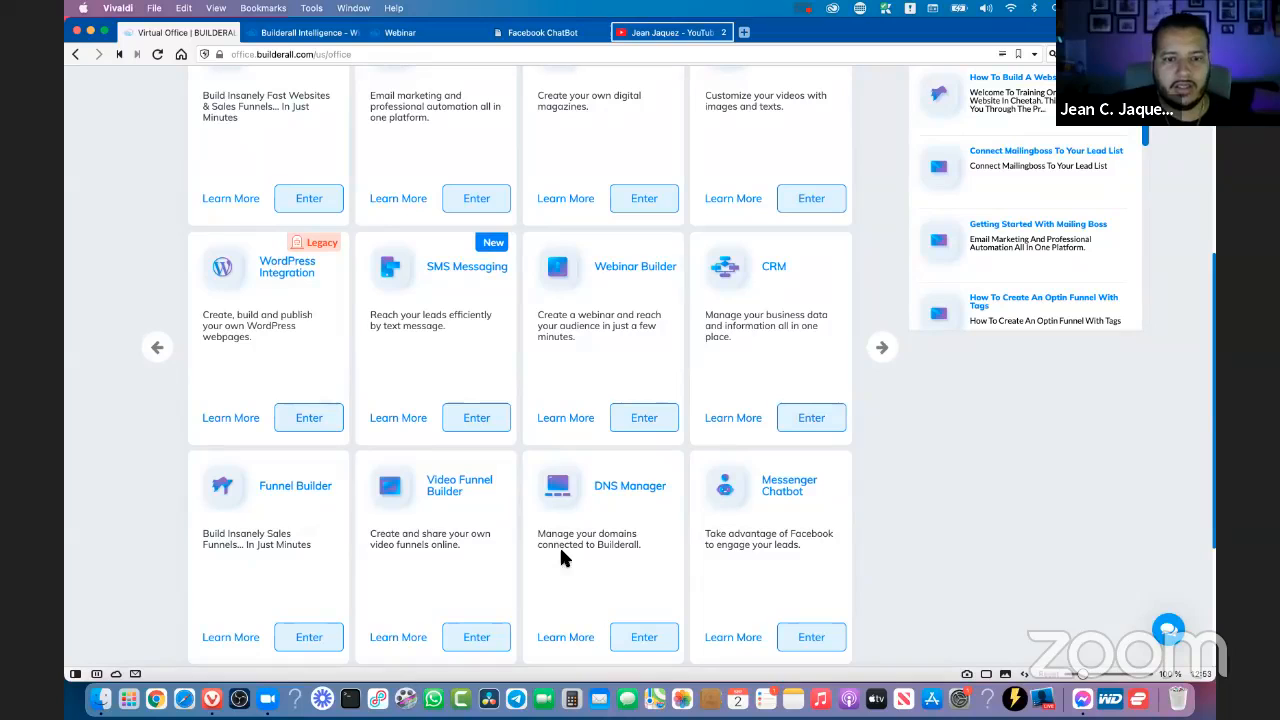
- Search the back office tools for "desig" and open Design Resource
scroll(919, 533, up, 4)
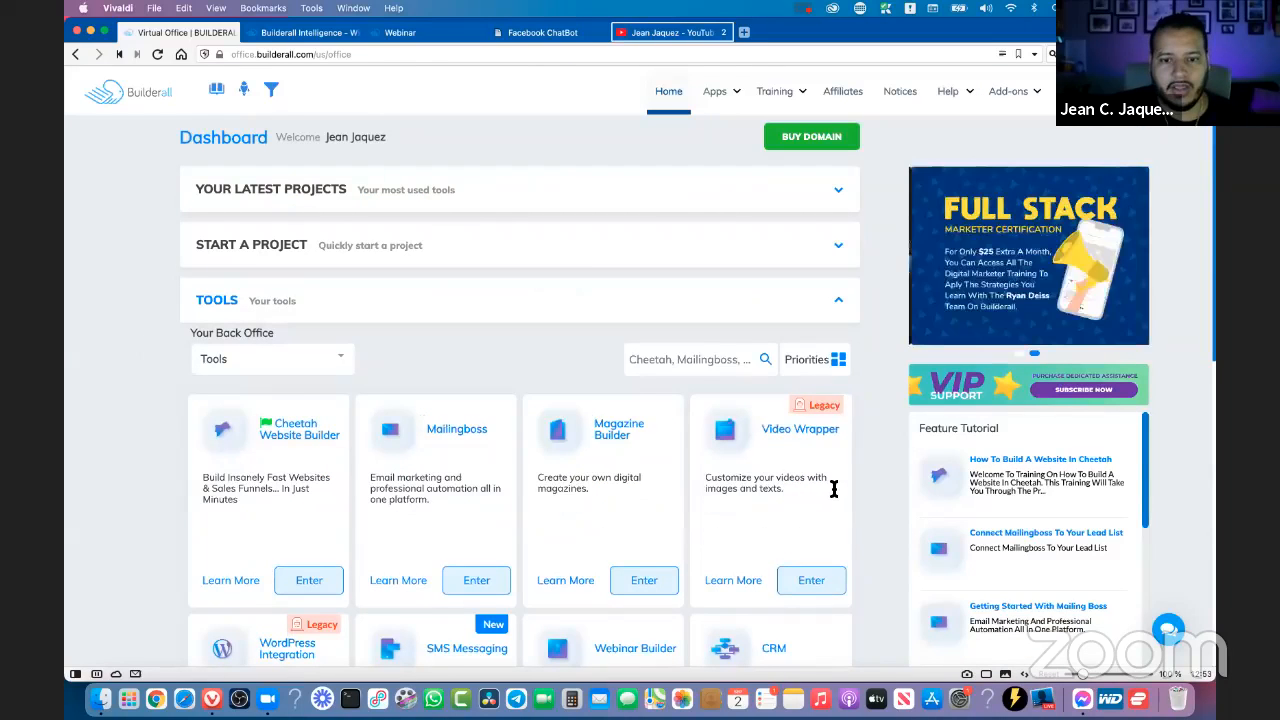
click(705, 360)
text(desig)
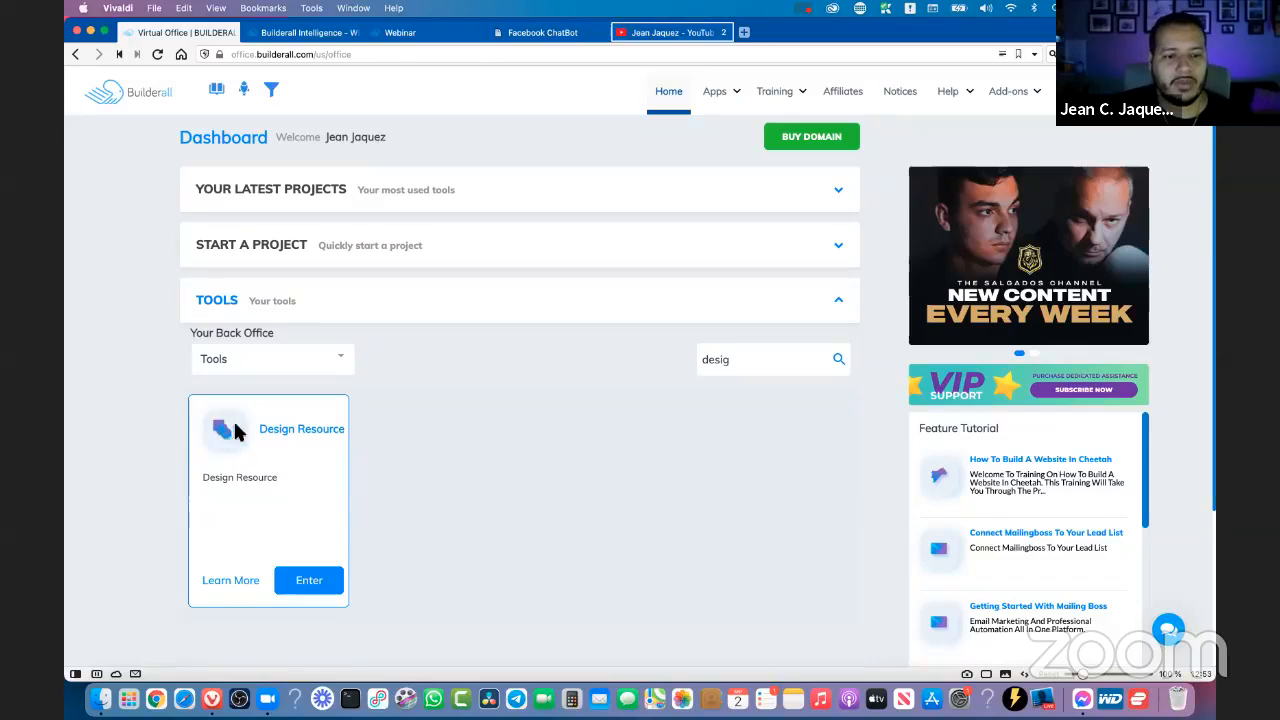
click(312, 587)
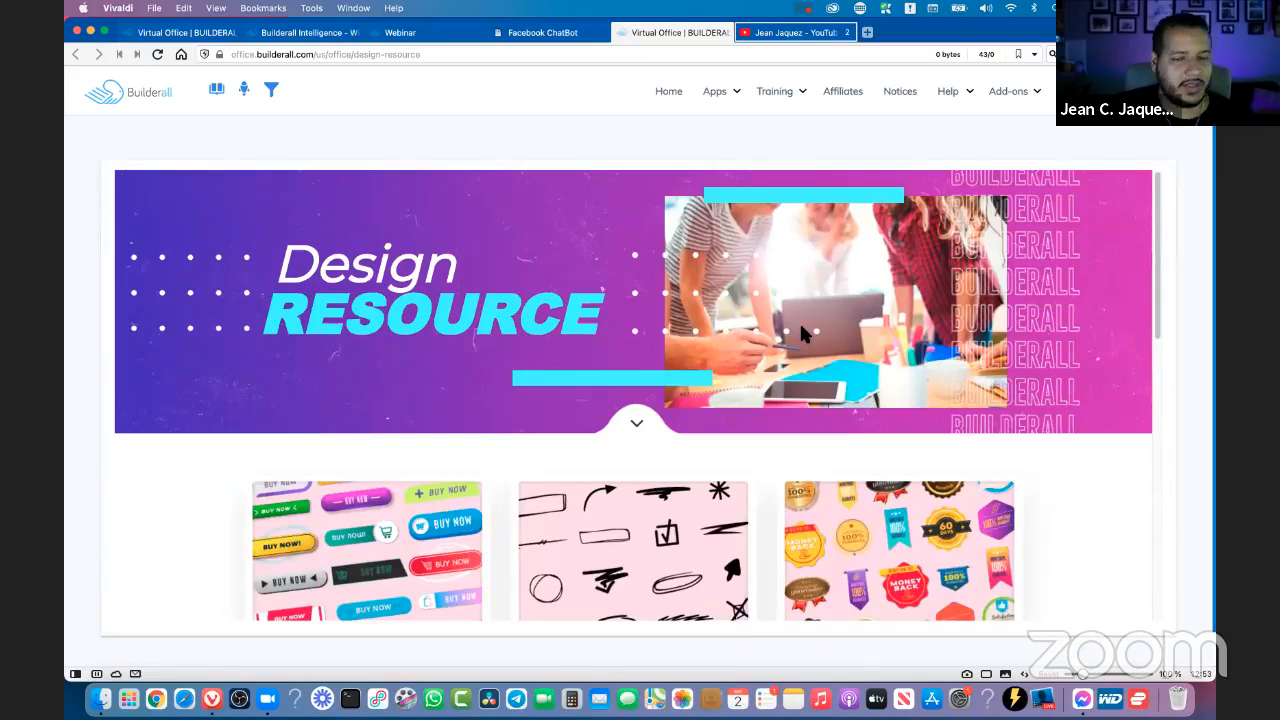
- Examine the media packs offered on the Design Resource page, from Buttons and Badges to Talk Ballons and Icons
scroll(393, 274, down, 3)
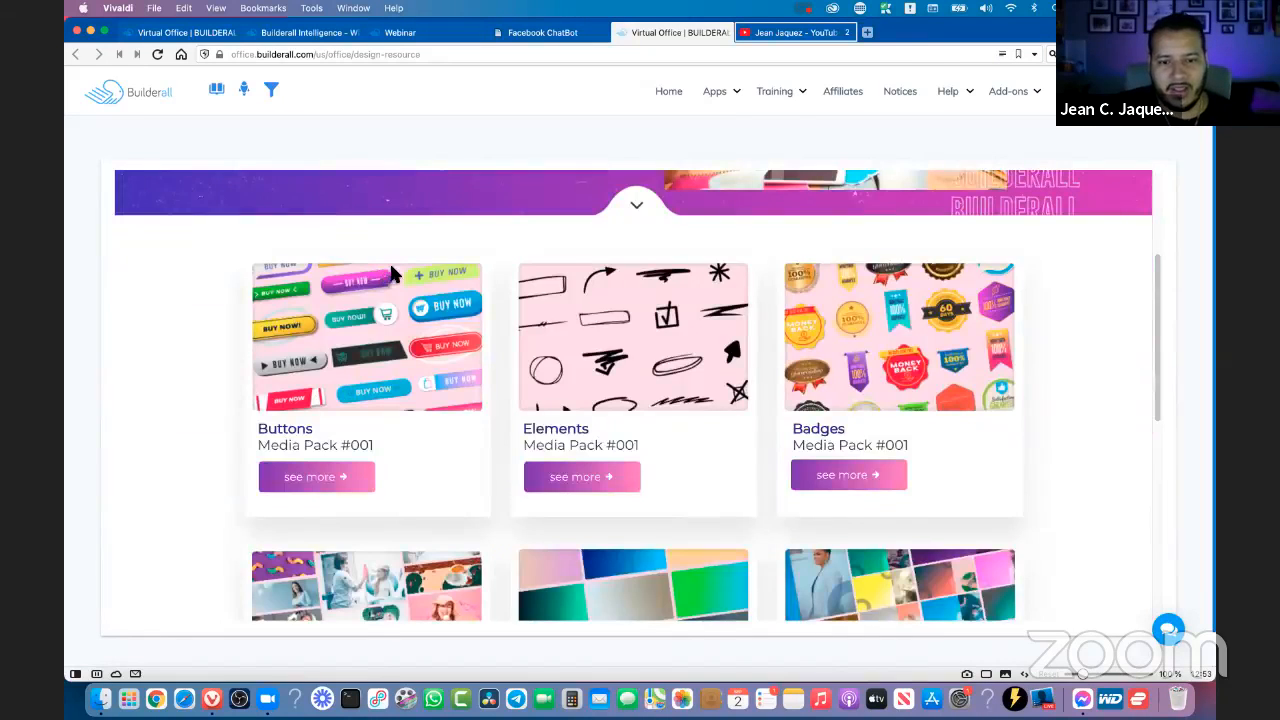
scroll(470, 258, up, 3)
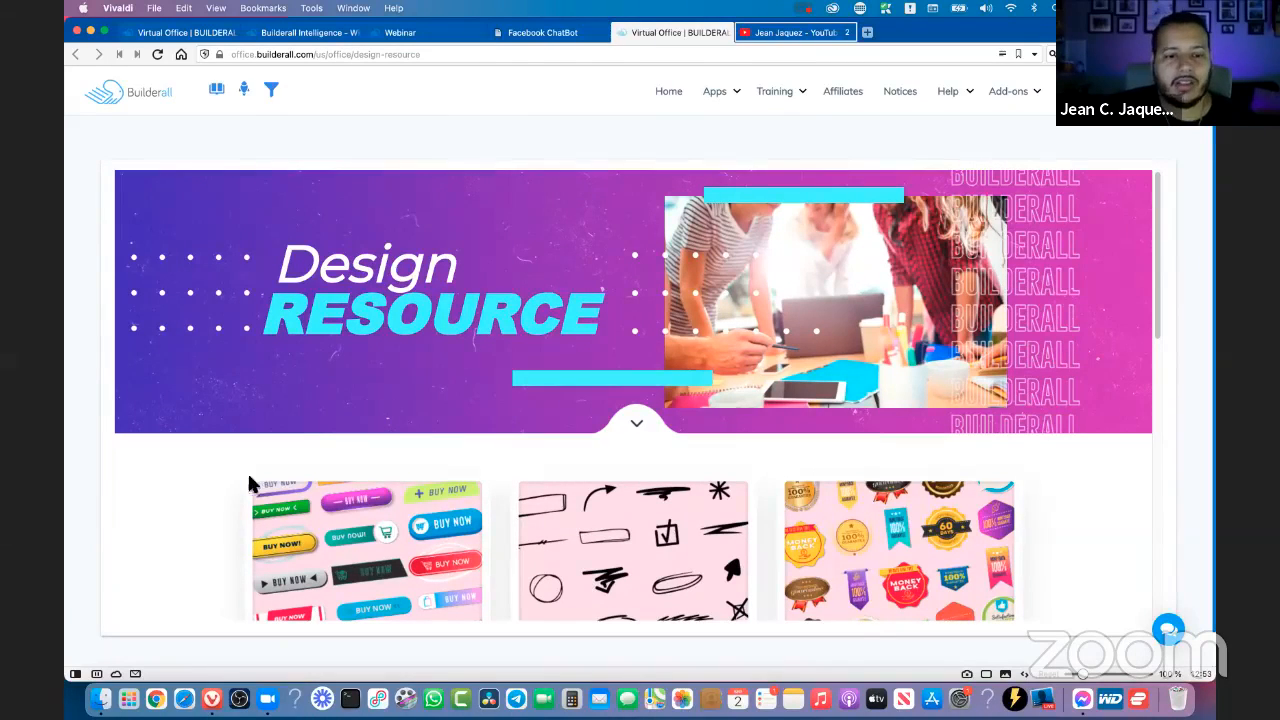
scroll(190, 463, down, 1)
scroll(192, 463, down, 4)
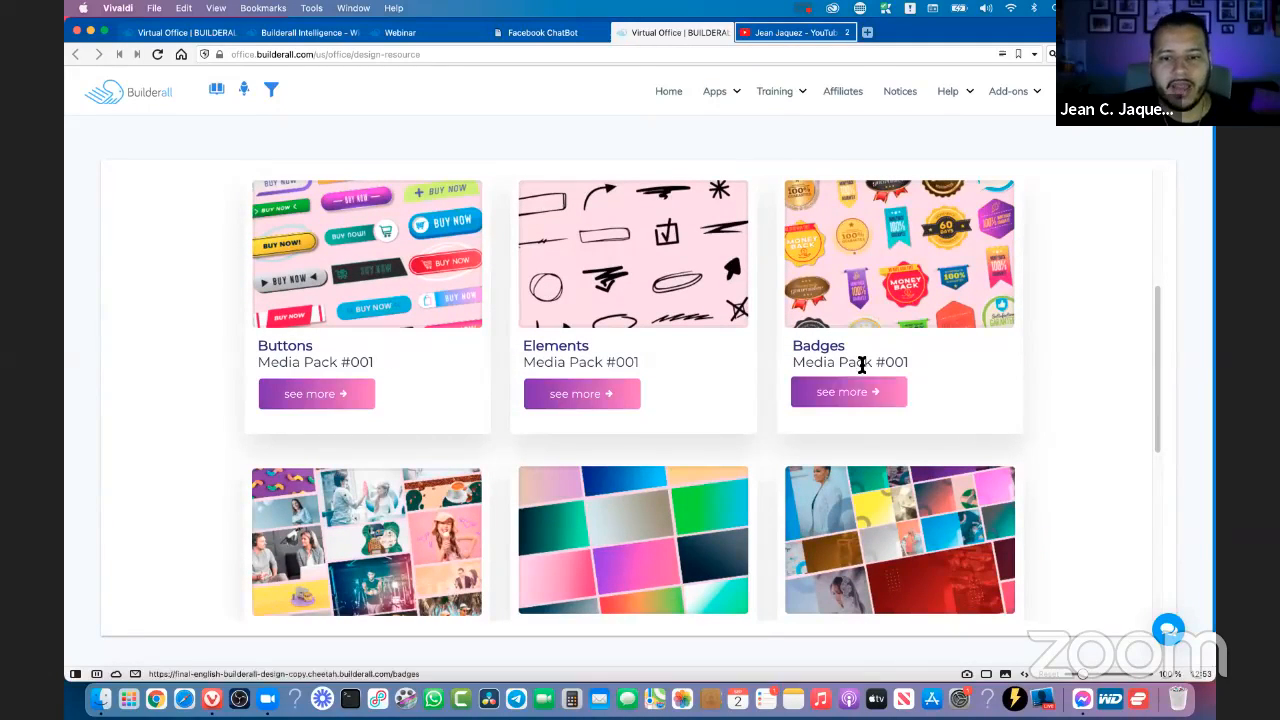
scroll(565, 395, down, 4)
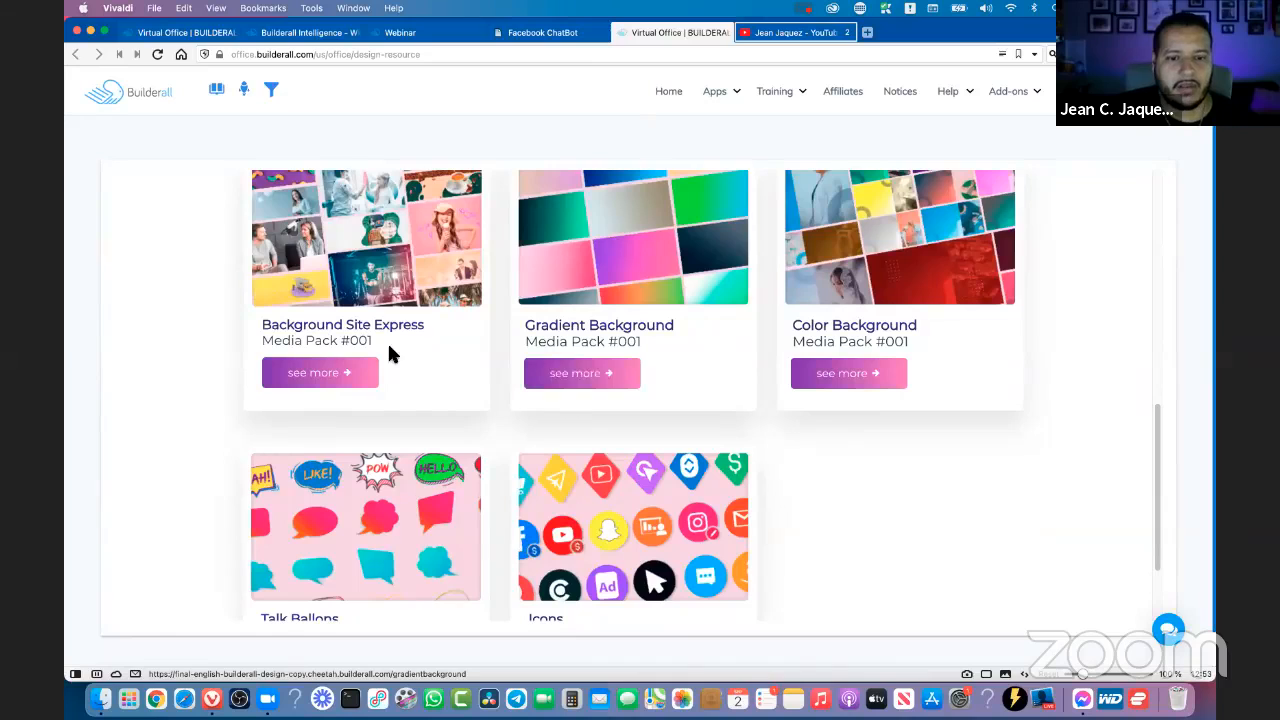
scroll(600, 440, down, 2)
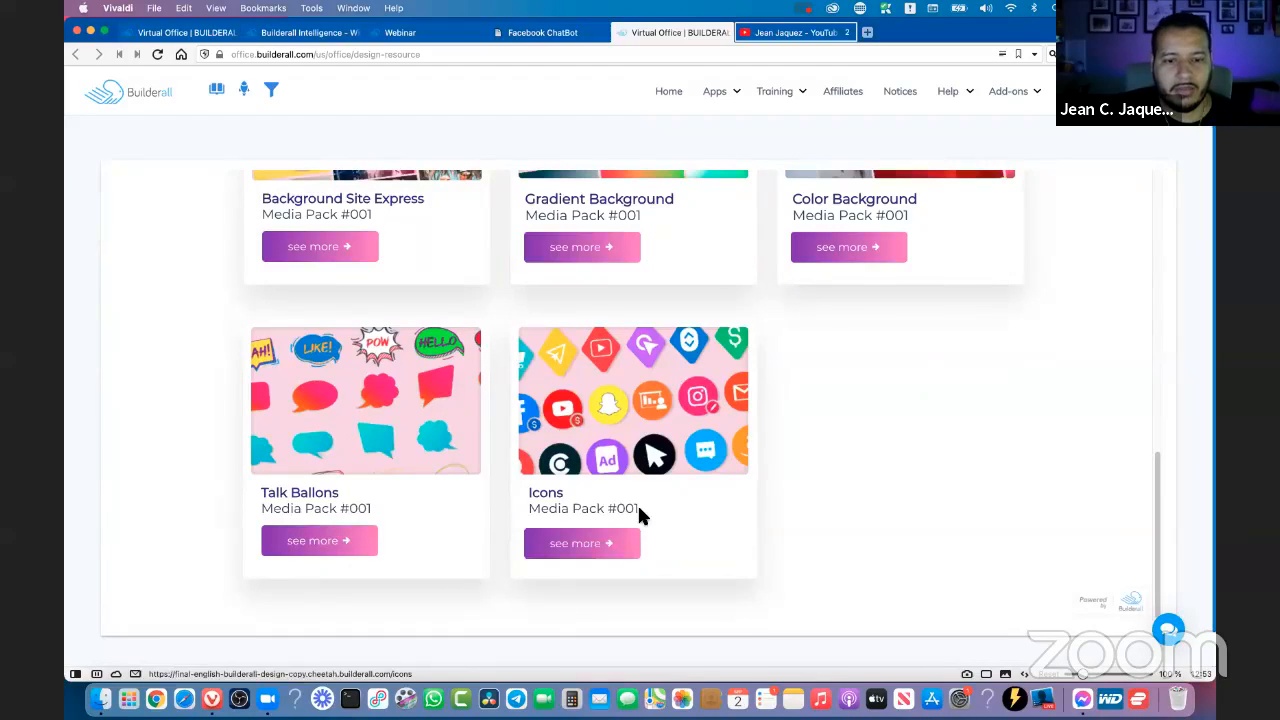
drag(640, 509, 284, 510)
click(417, 510)
scroll(829, 505, up, 8)
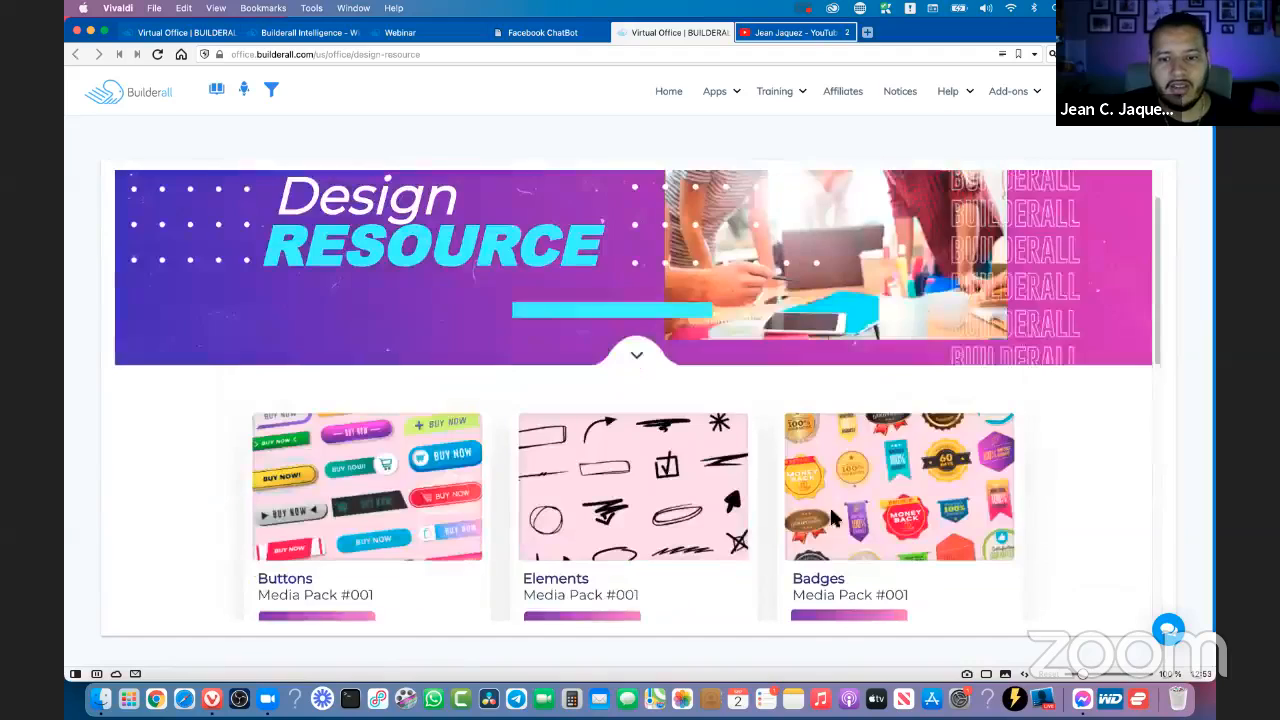
scroll(1055, 483, down, 2)
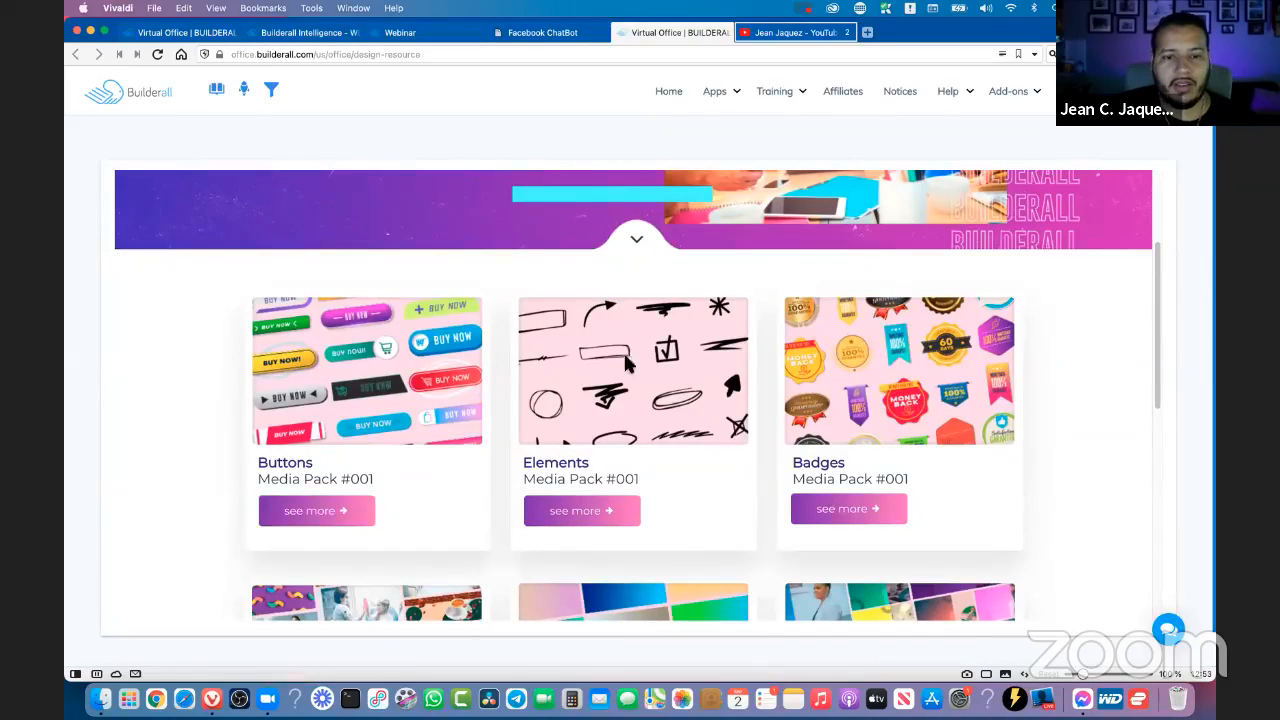
- Open the Buttons Media Pack #001, look over its button designs and open its download folder
click(343, 515)
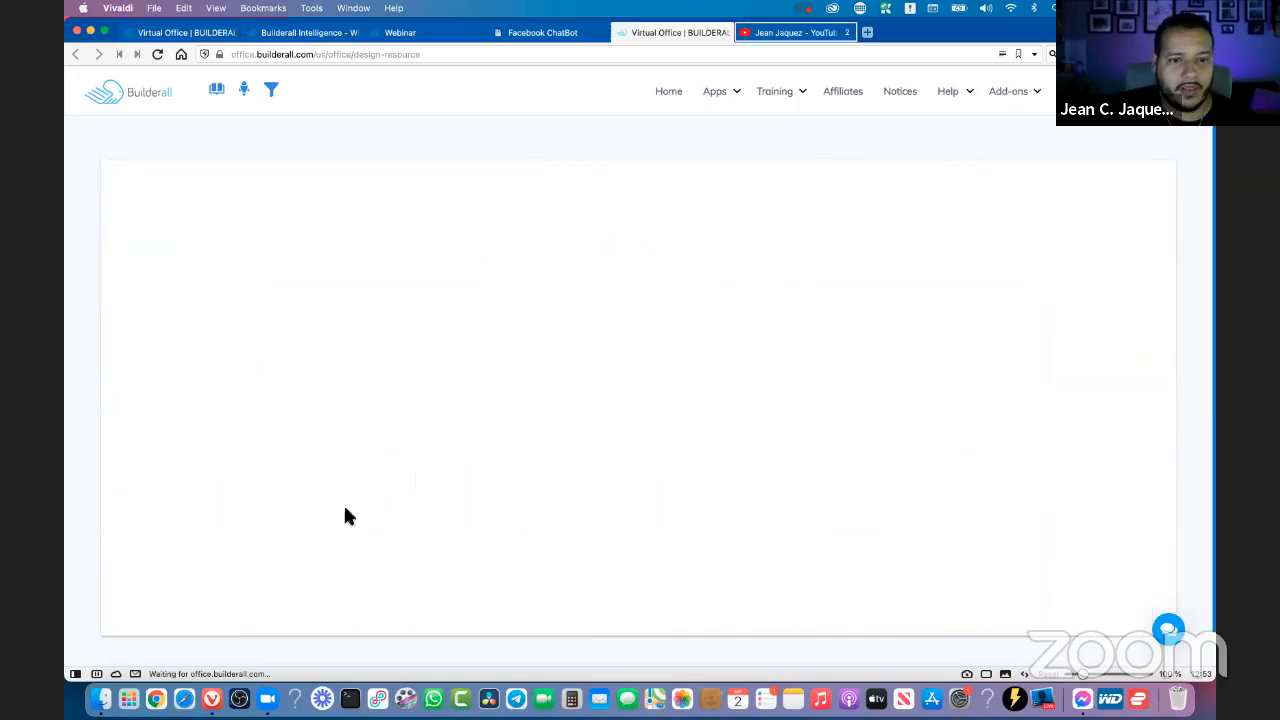
scroll(577, 345, down, 6)
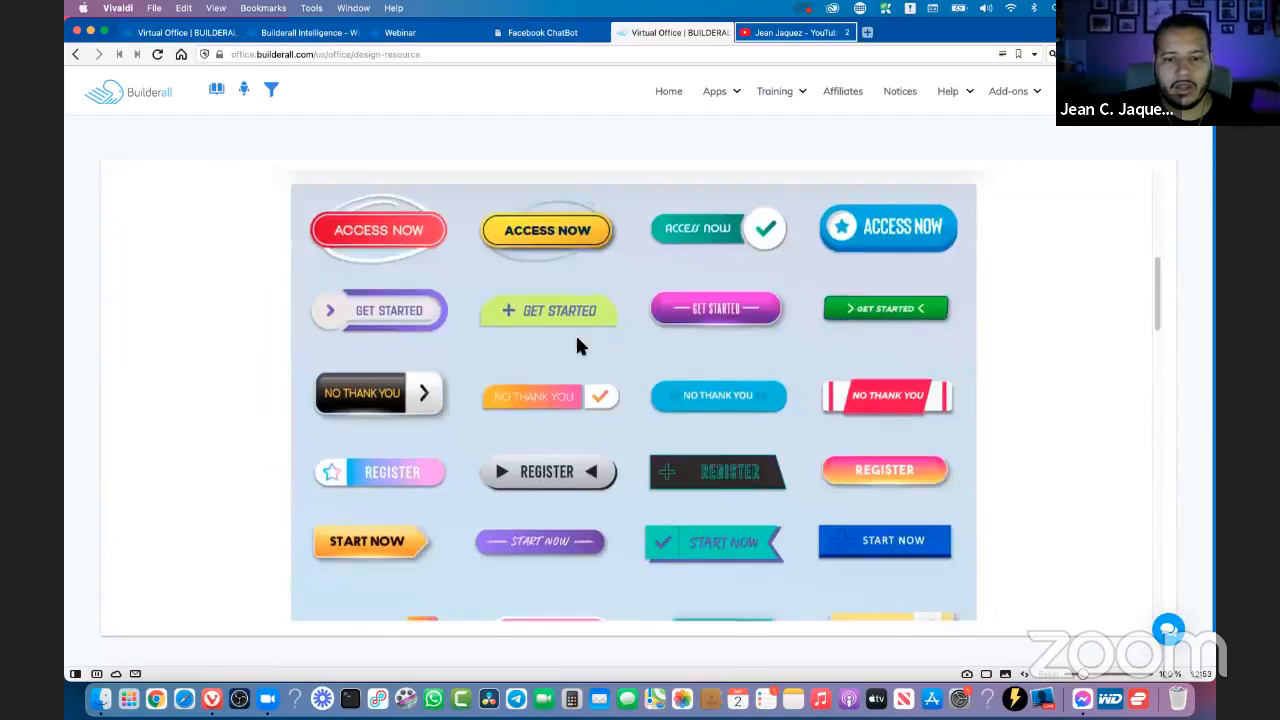
scroll(718, 377, down, 9)
scroll(718, 377, up, 7)
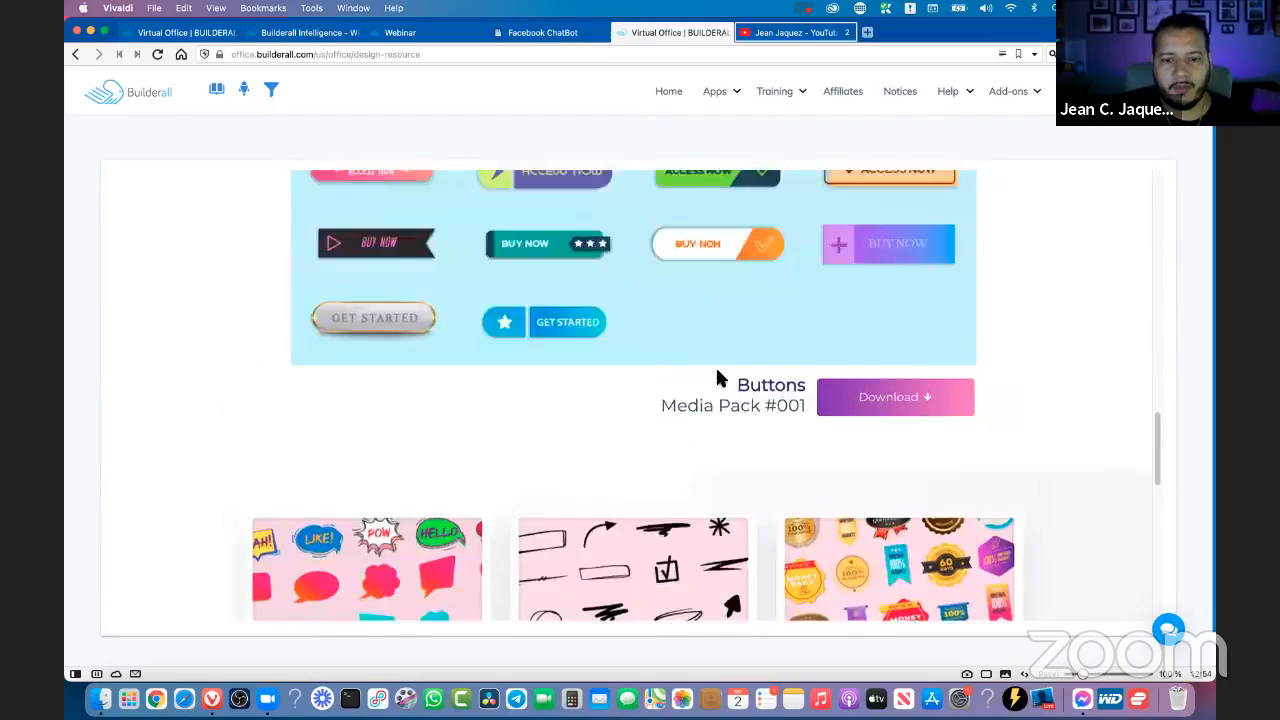
scroll(717, 372, up, 8)
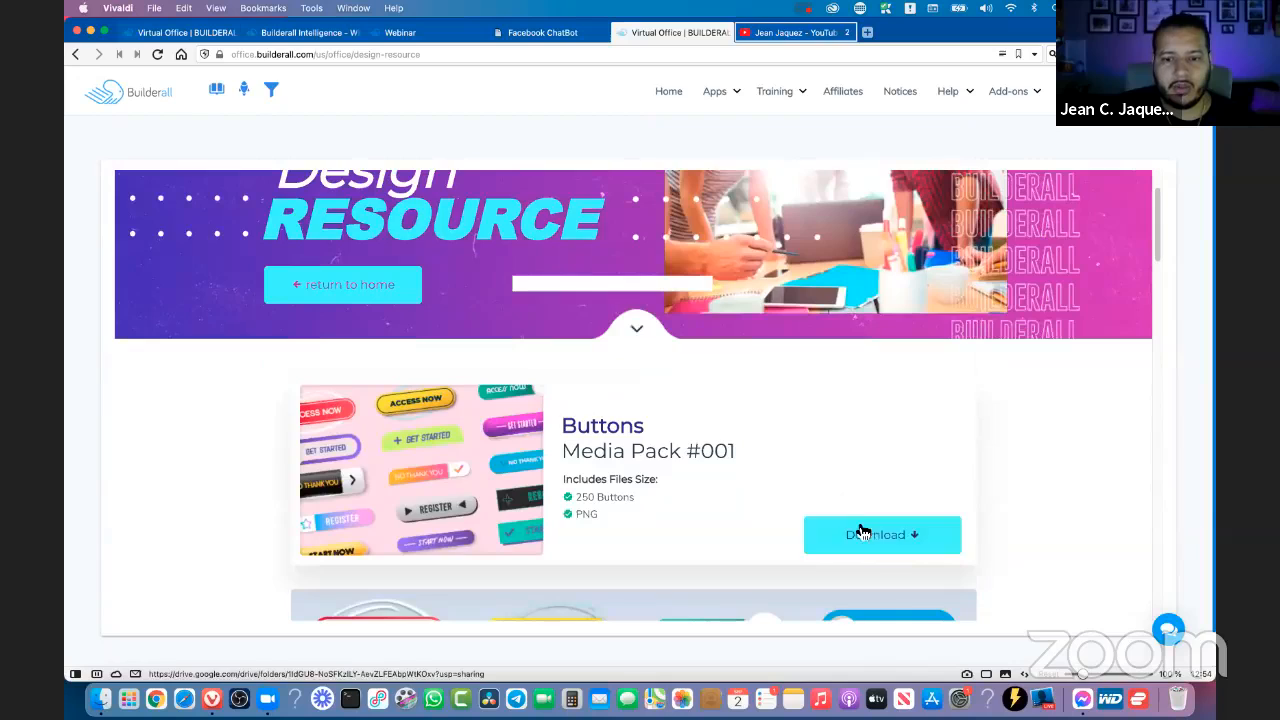
click(863, 531)
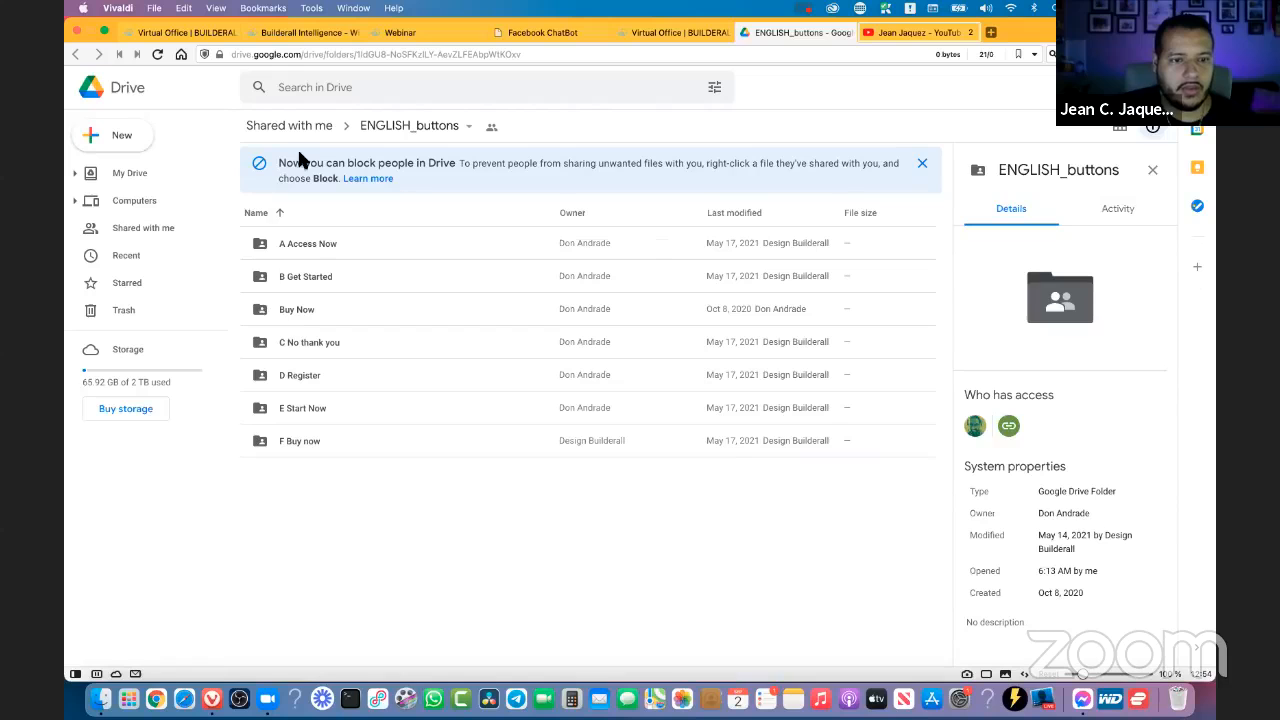
click(291, 314)
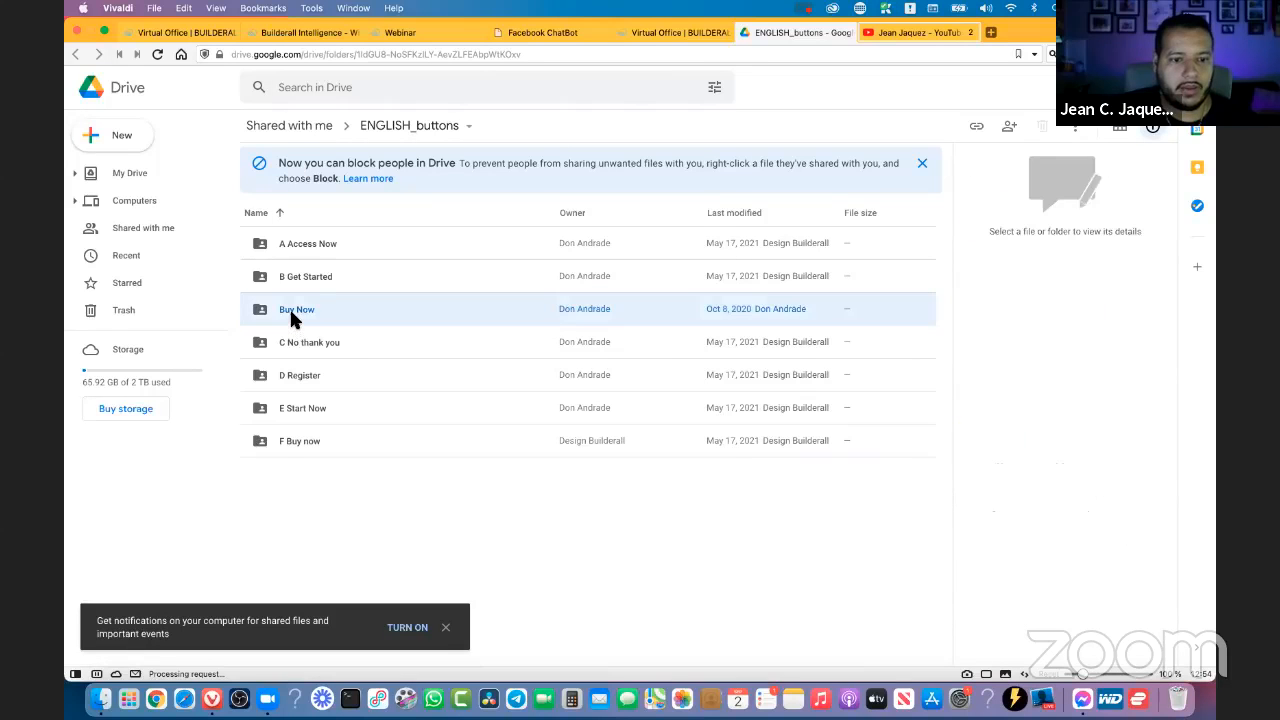
double_click(291, 313)
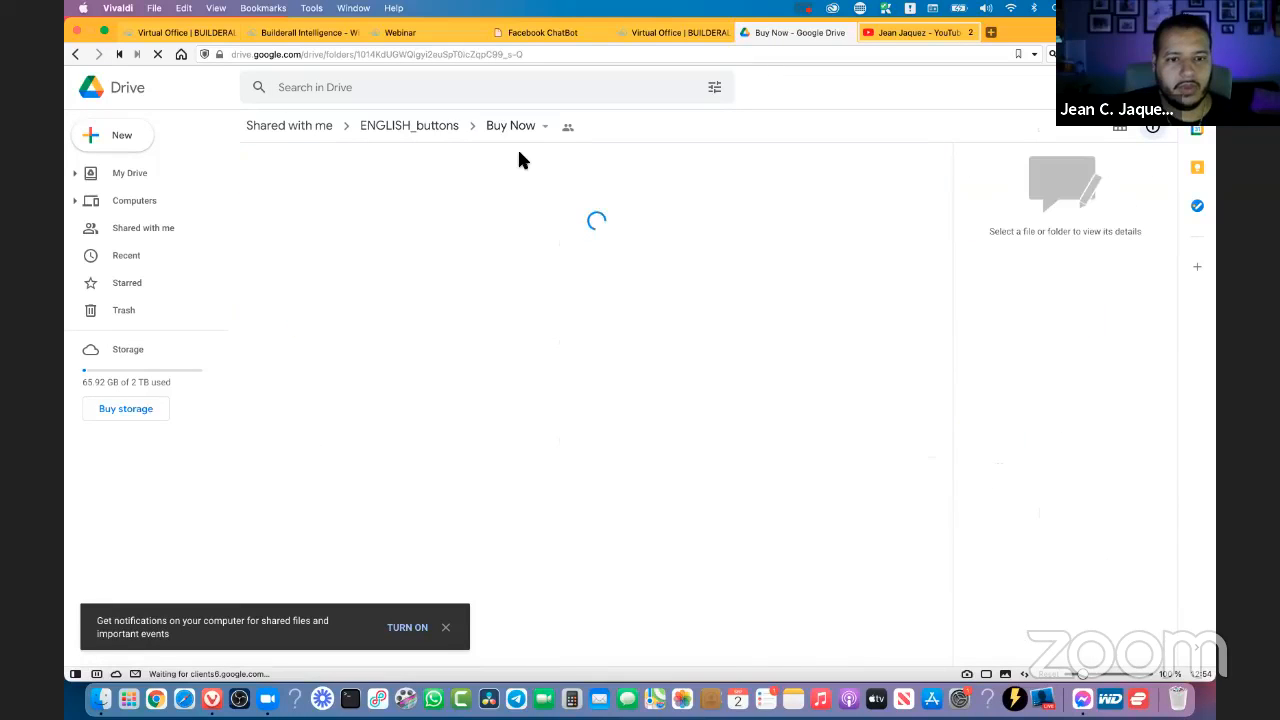
click(412, 124)
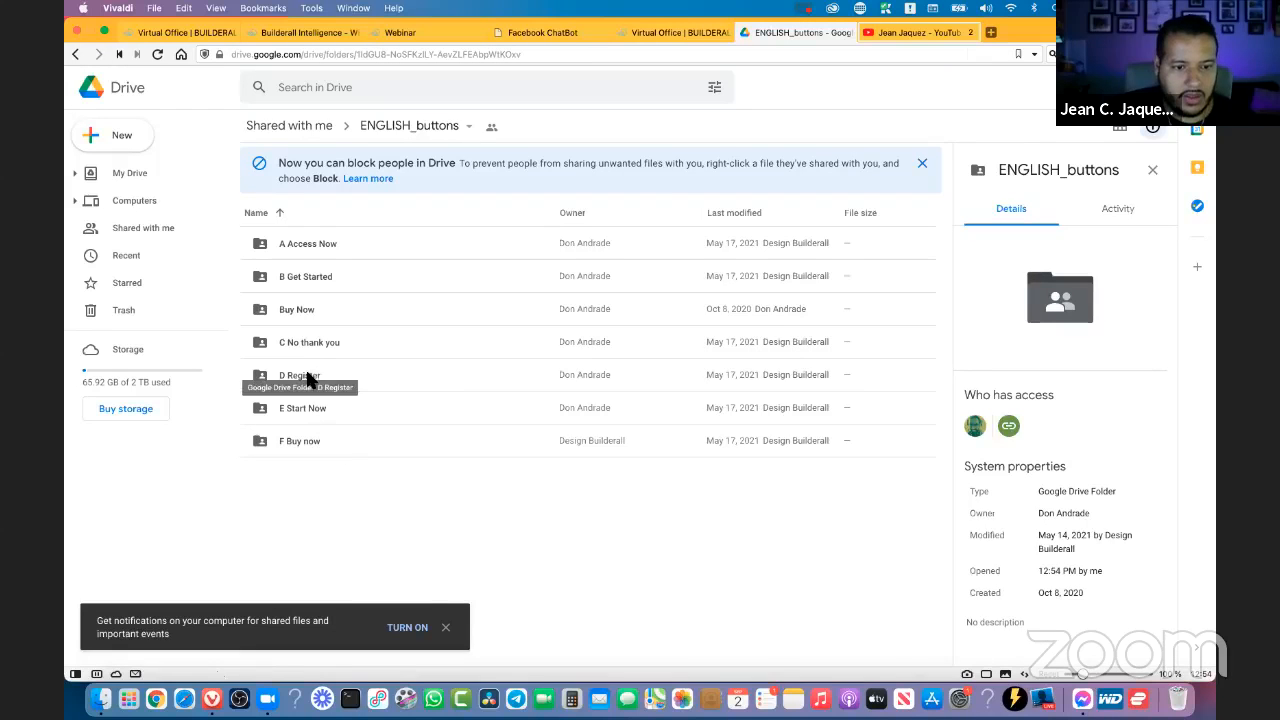
- Open the D Register folder and preview the button images buttons_REGISTER_englishversion-02.png and buttons_REGISTER_englishversion-05.png
double_click(306, 372)
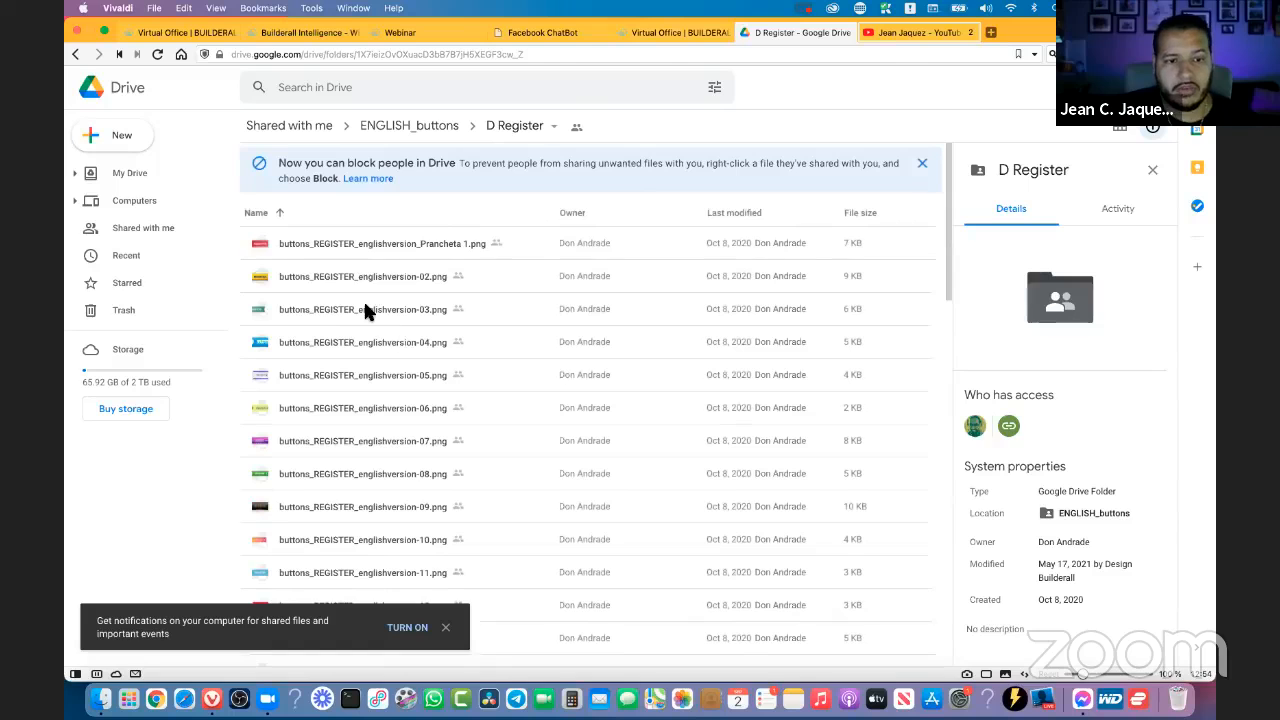
click(335, 274)
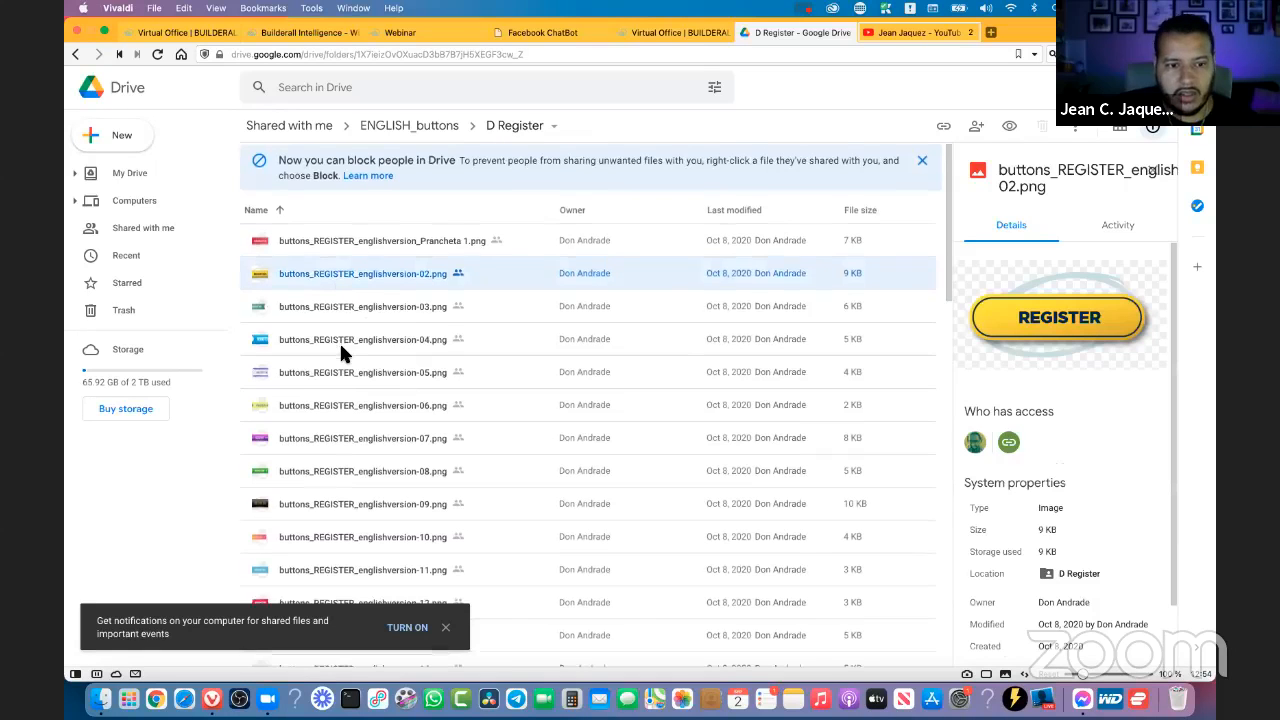
scroll(300, 320, down, 1)
click(288, 308)
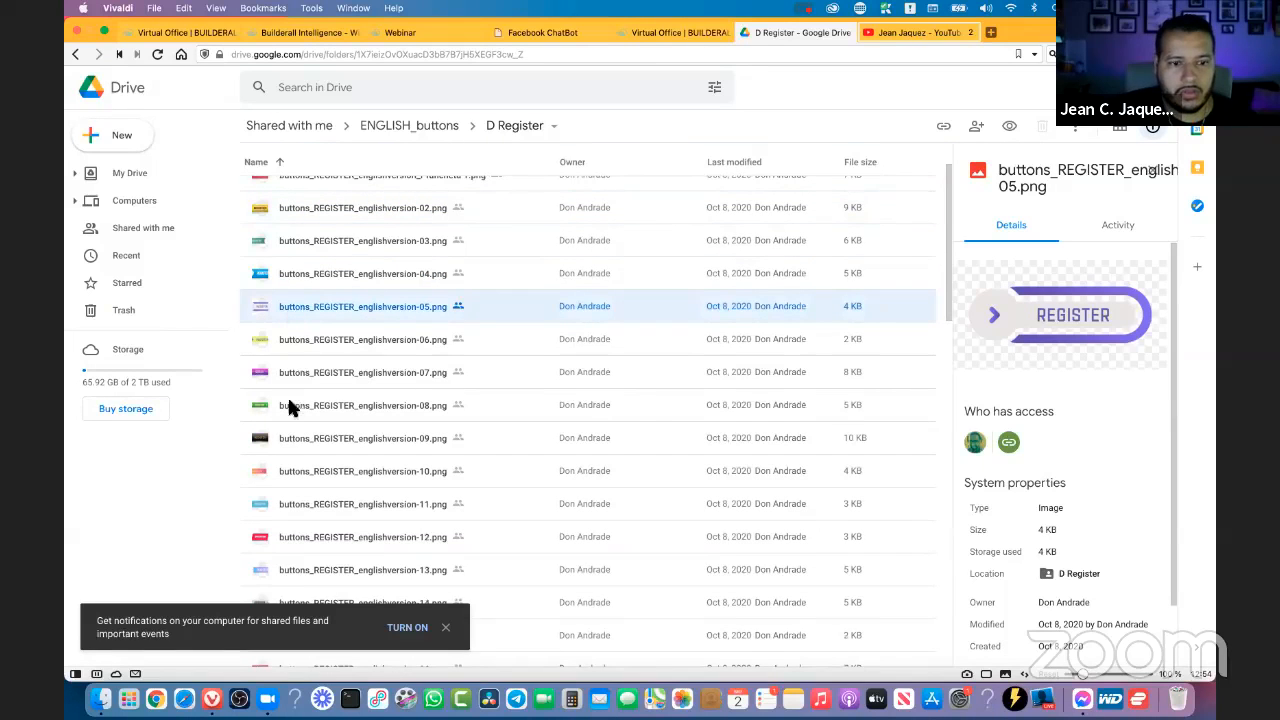
- Preview more button images in the D Register folder, including versions 07, 13 to 17, 24 and 23
click(295, 366)
scroll(320, 350, down, 3)
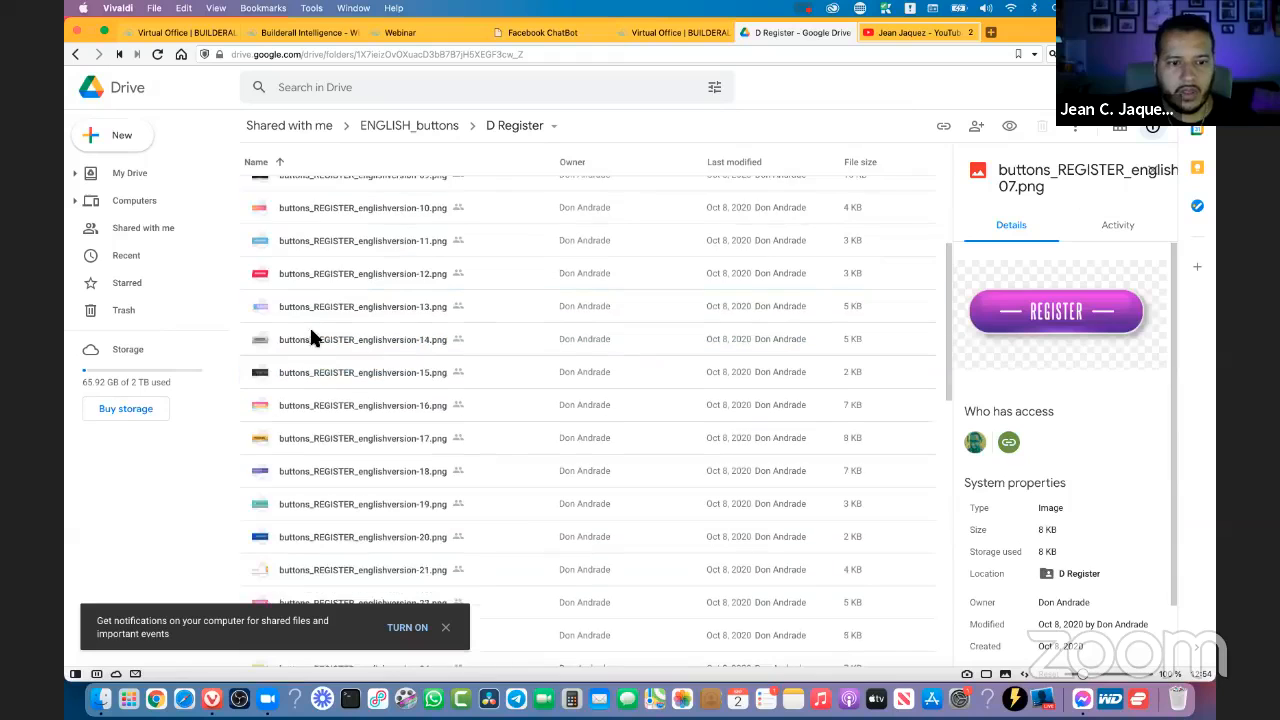
click(307, 309)
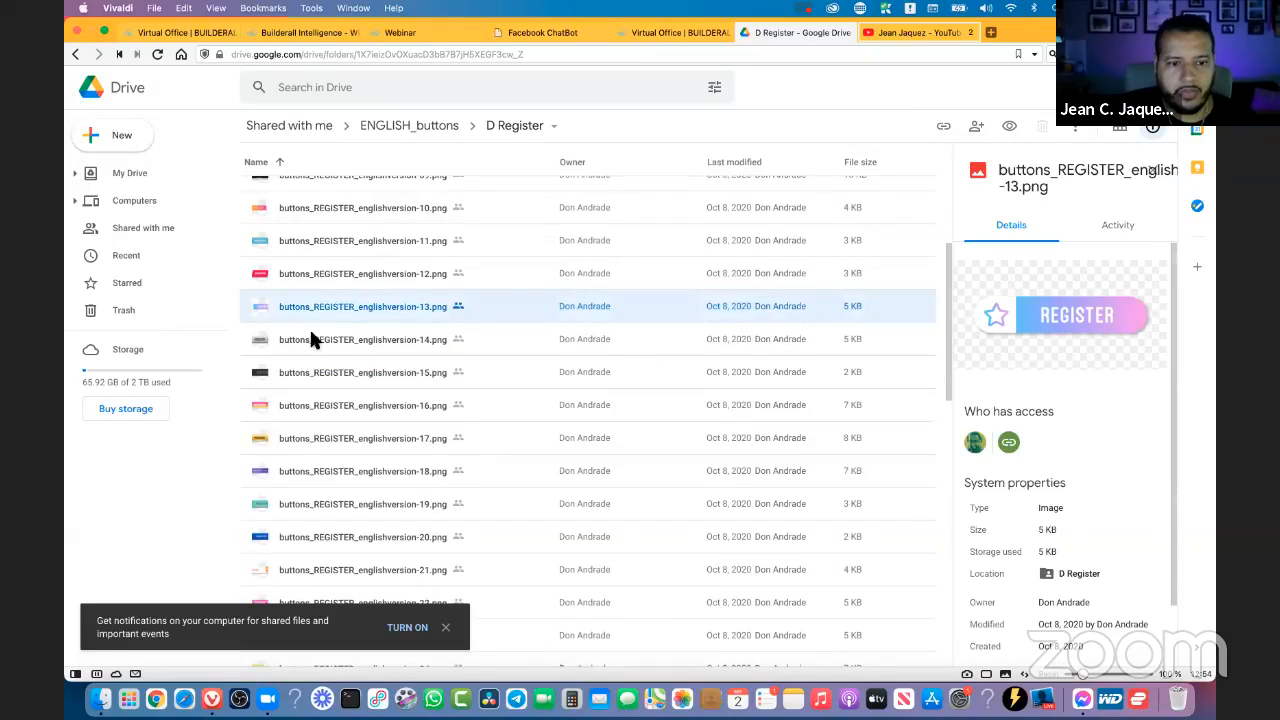
click(309, 332)
click(305, 368)
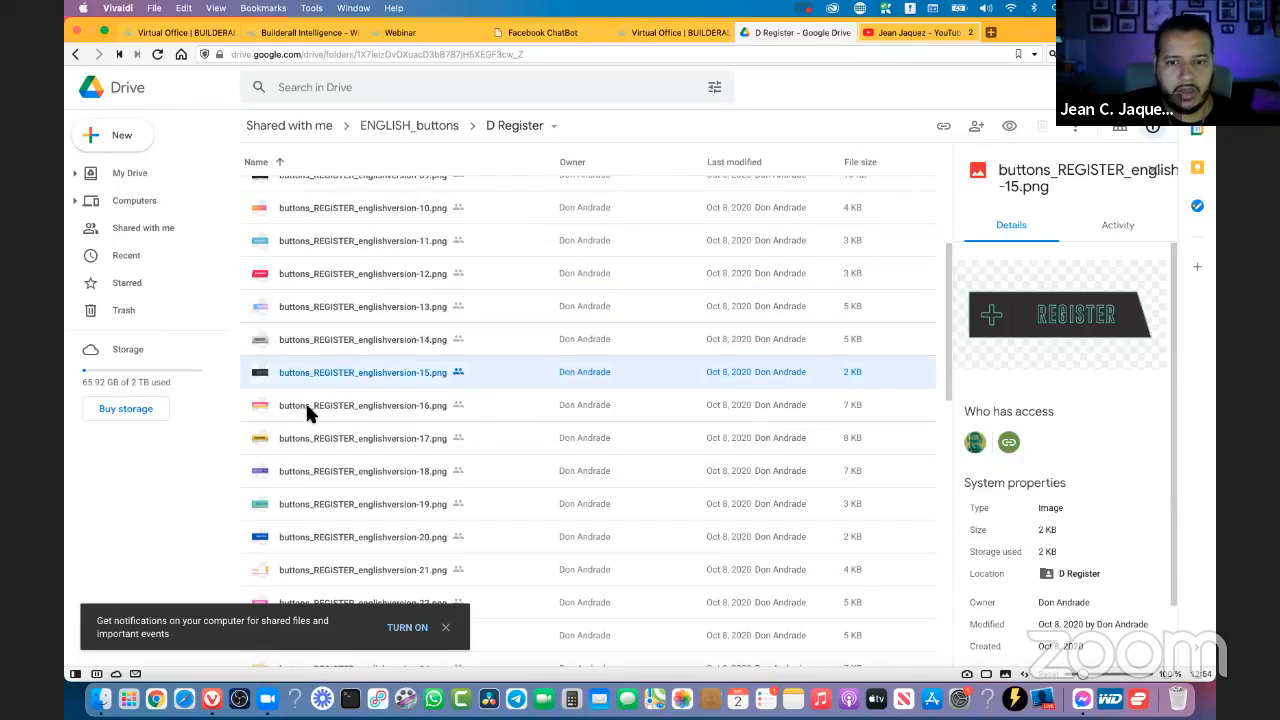
click(305, 400)
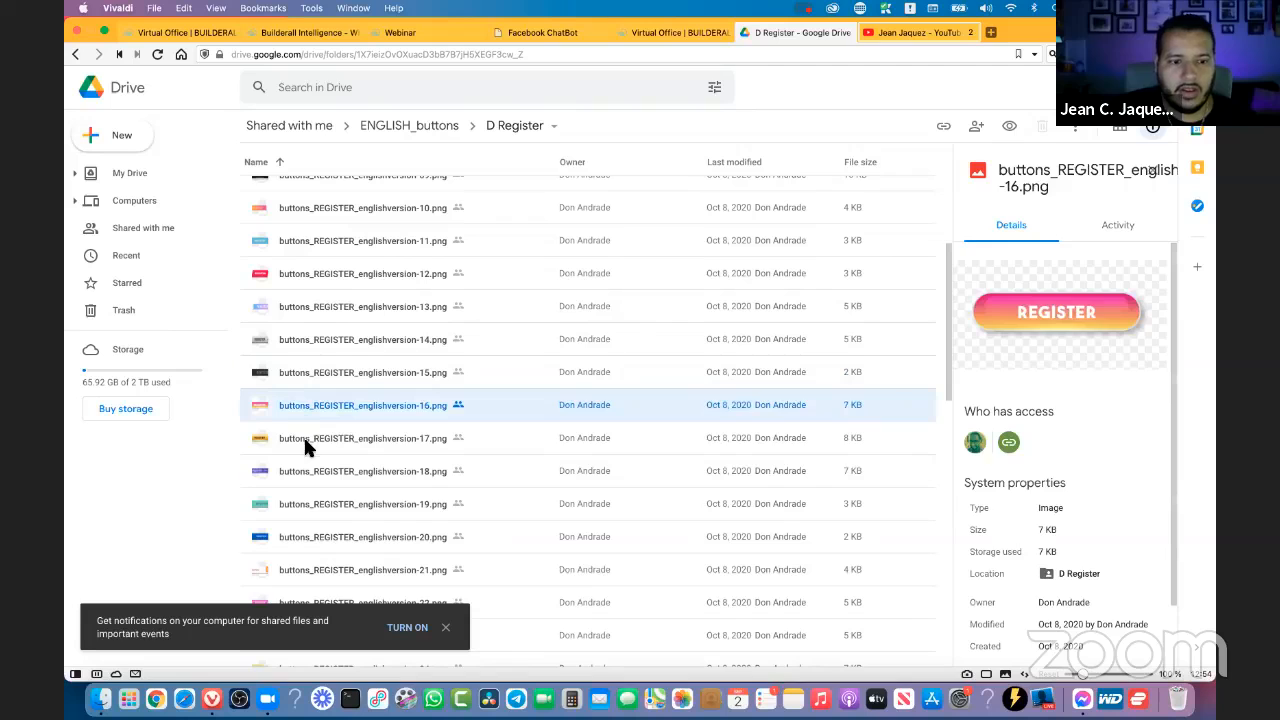
click(305, 440)
scroll(304, 445, down, 3)
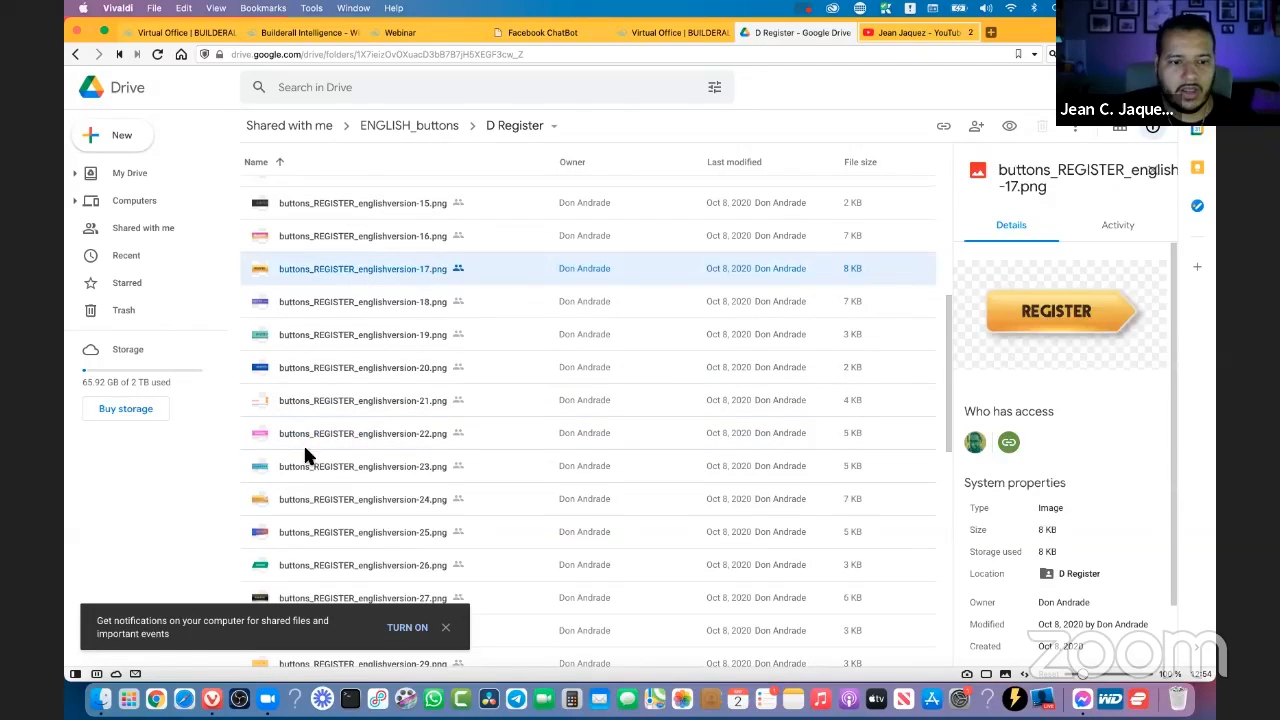
click(308, 506)
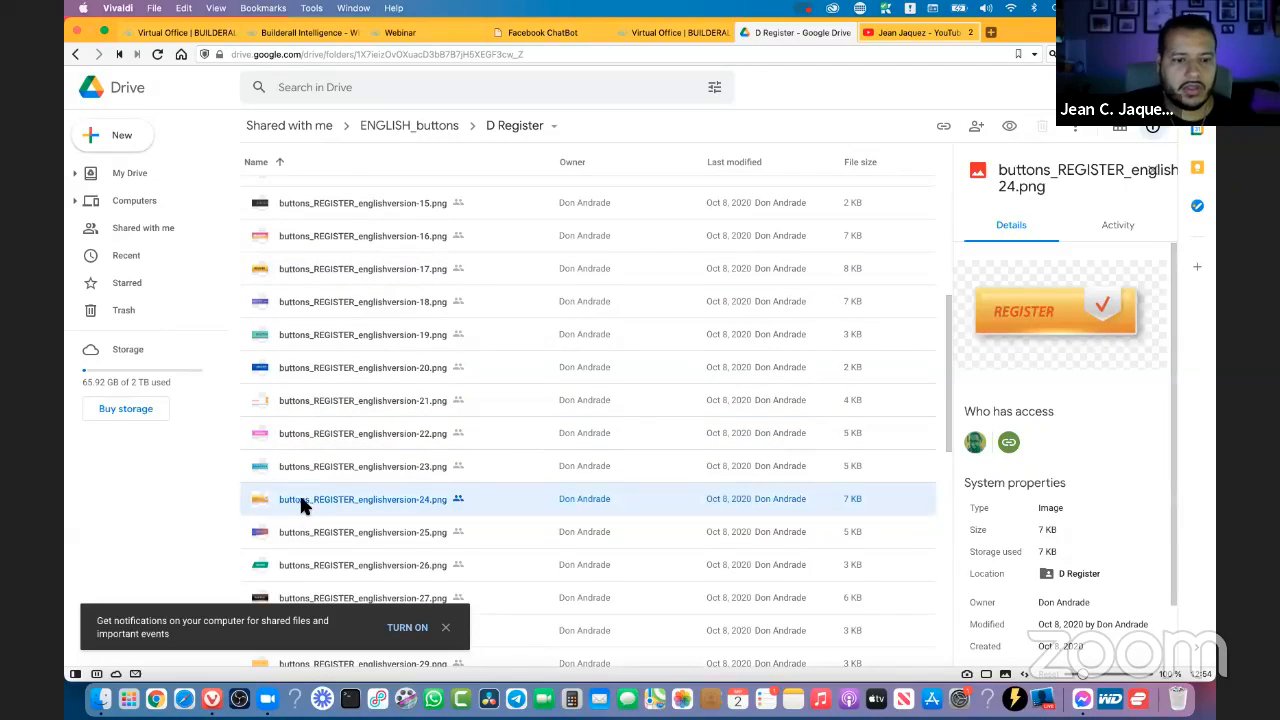
click(303, 467)
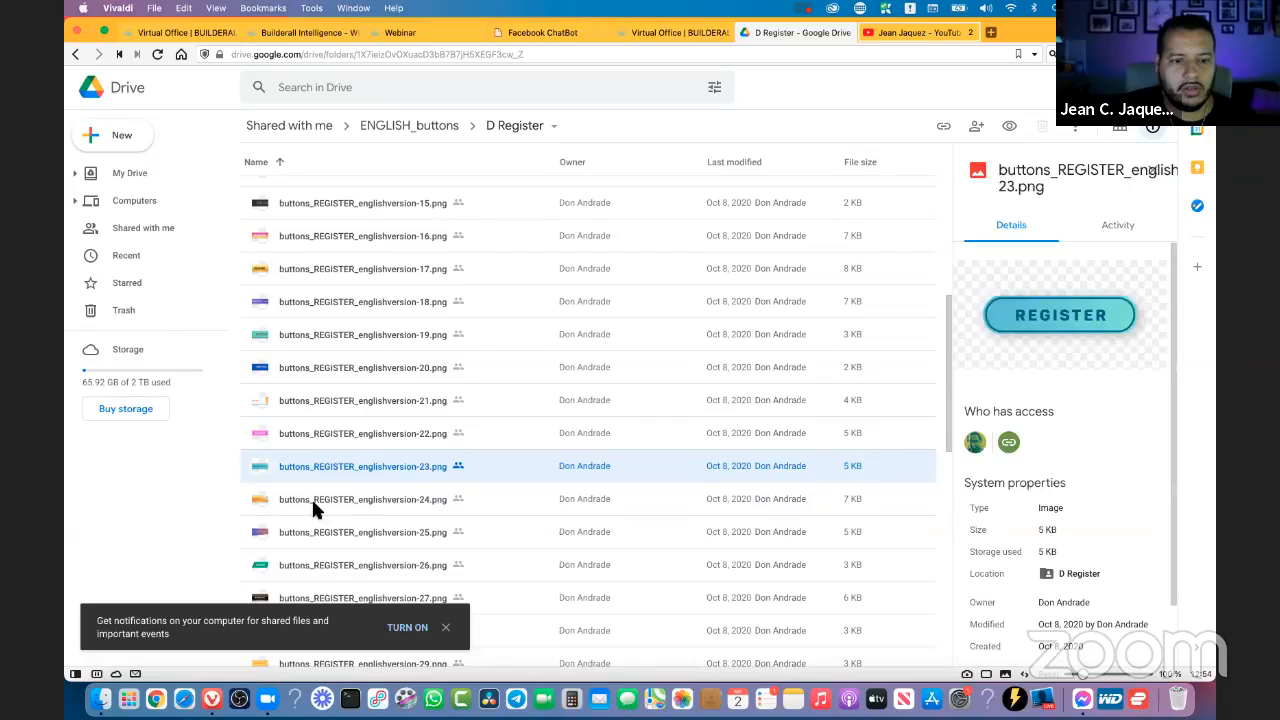
- Download buttons_REGISTER_englishversion-24.png to the Downloads folder under the name registerbutton1
click(326, 498)
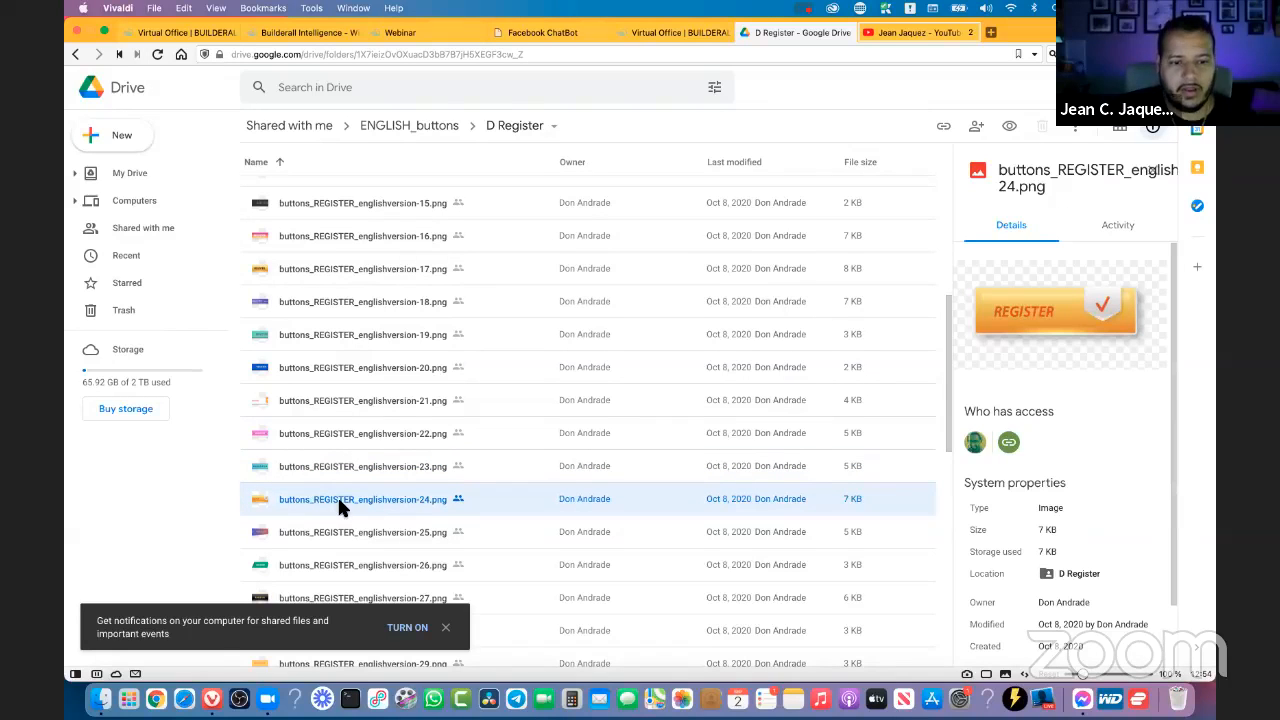
right_click(338, 500)
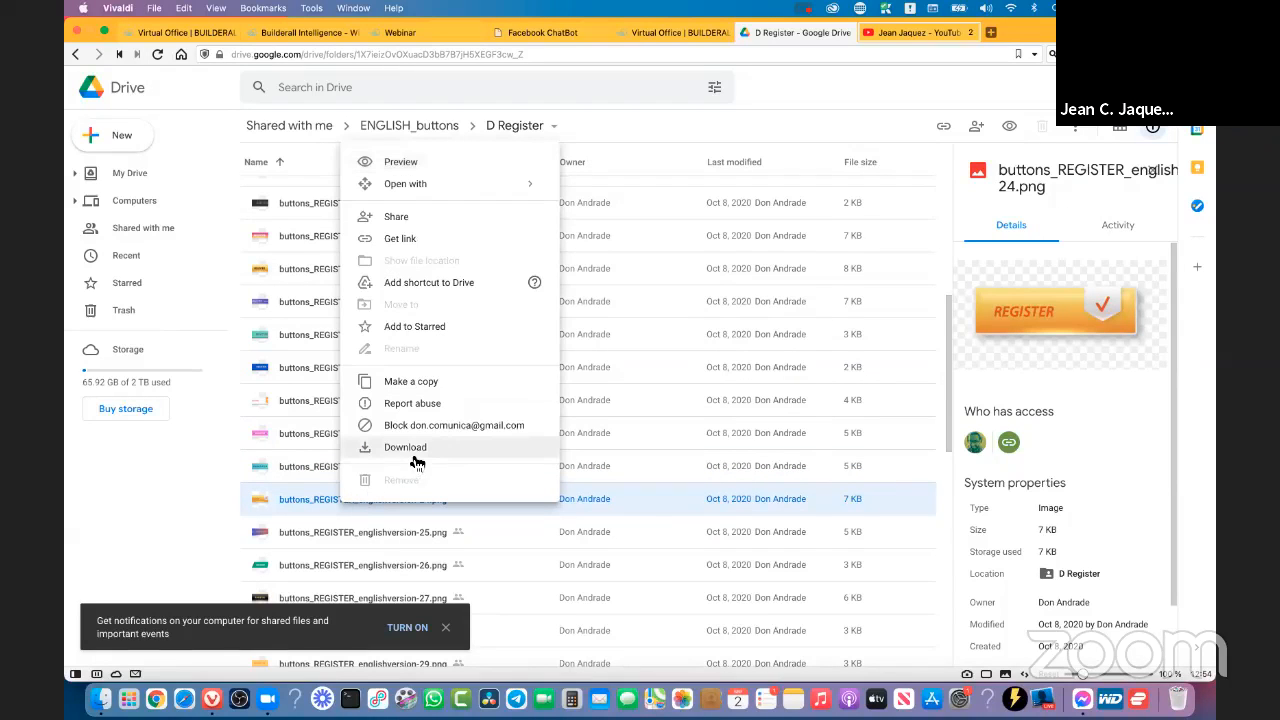
click(415, 458)
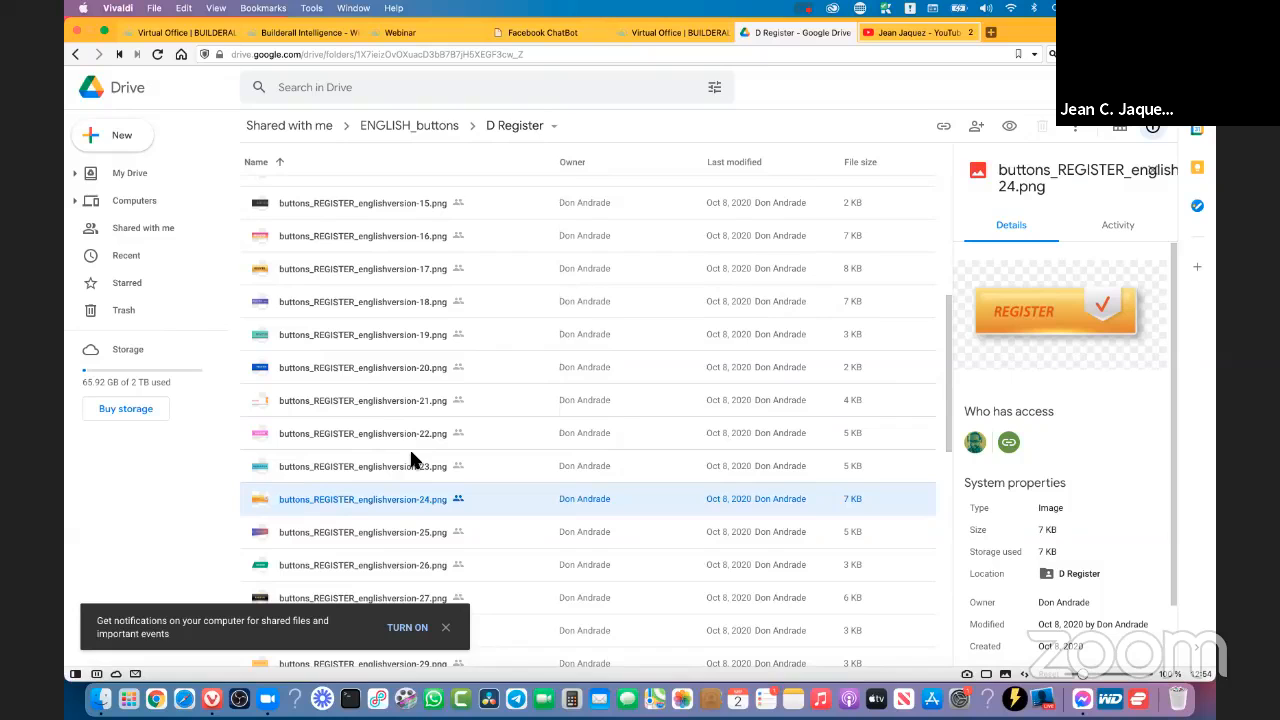
click(631, 188)
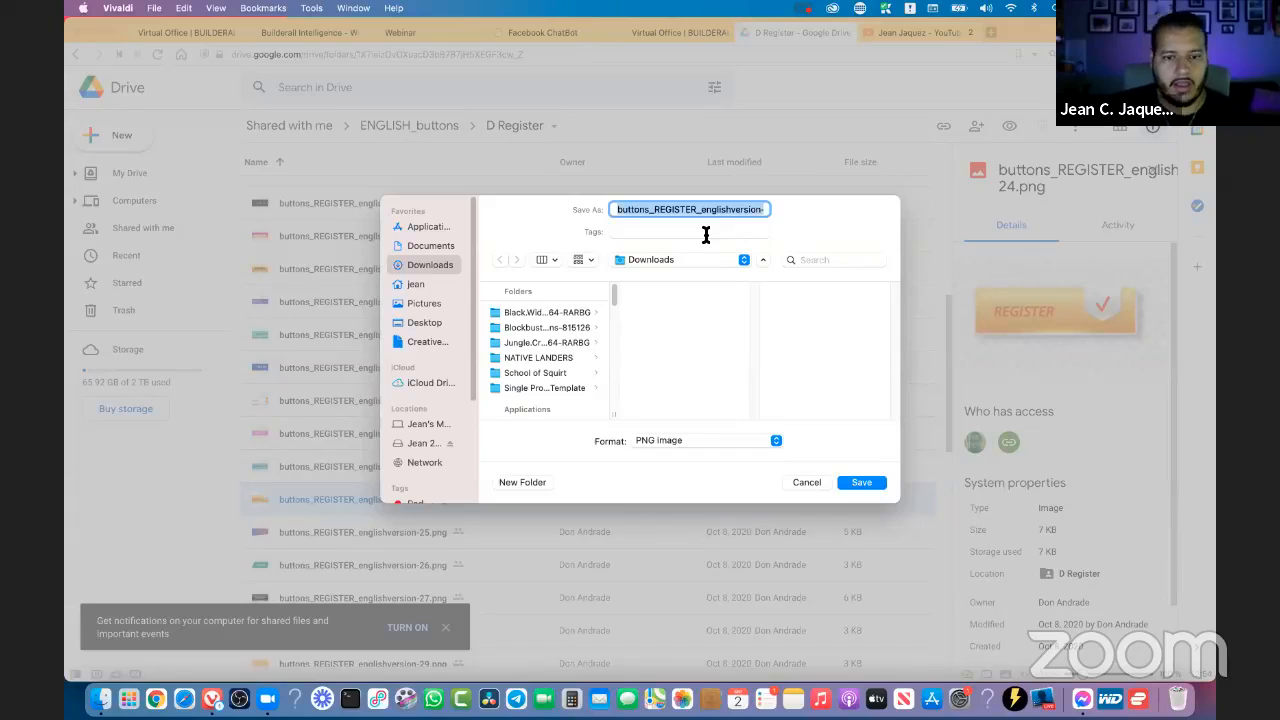
text(regist)
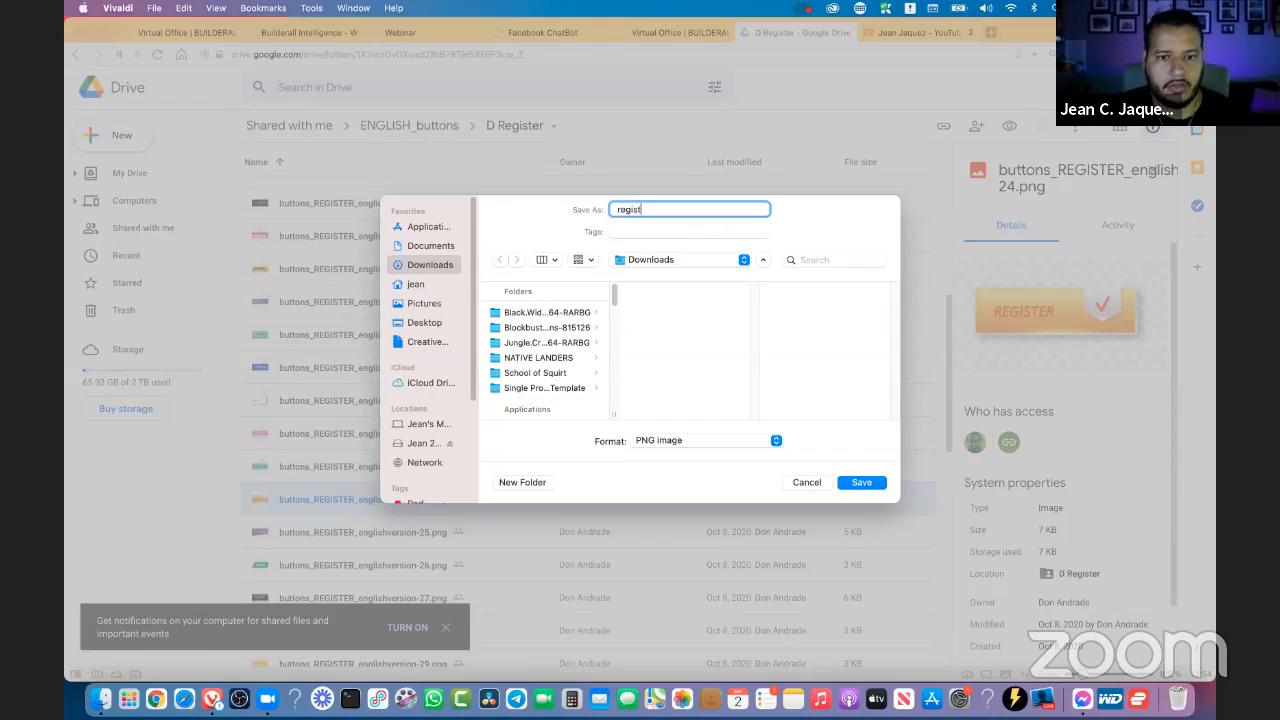
text(erbutton1)
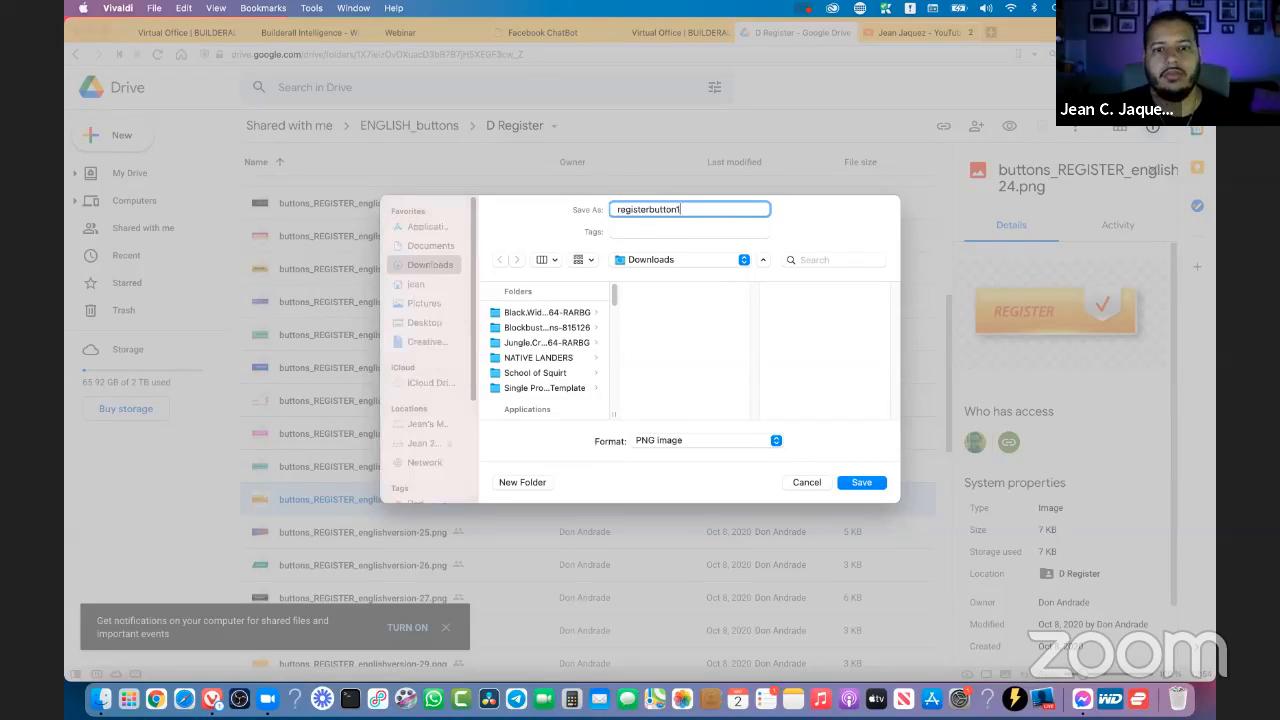
key(Return)
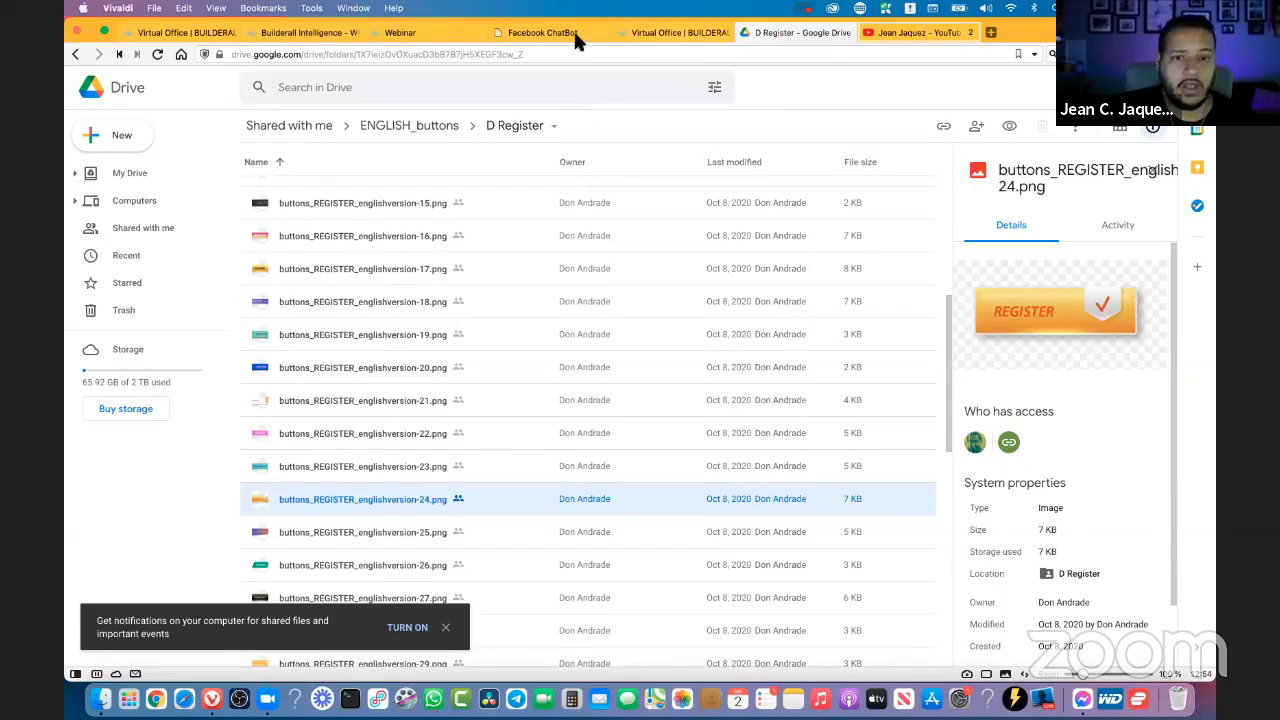
- Return to the Webinar banner editor and upload registerbutton1.png from Downloads as the Button 2 banner image
click(440, 38)
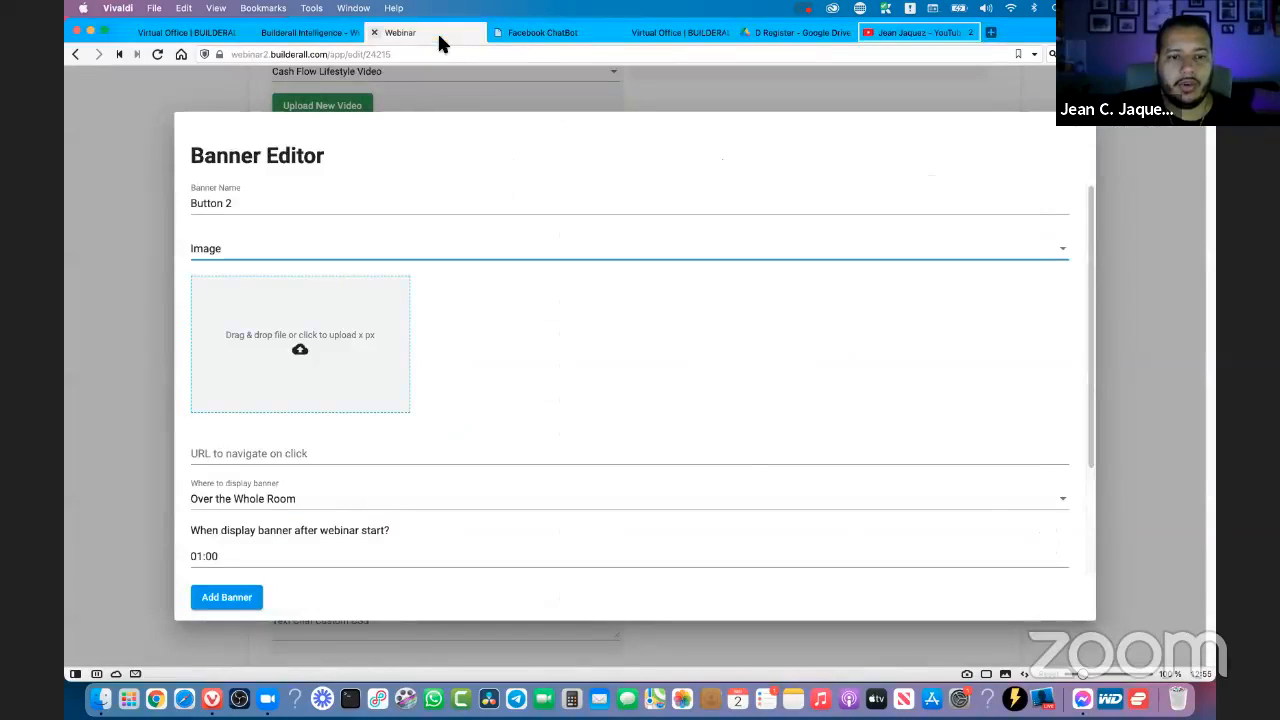
click(354, 324)
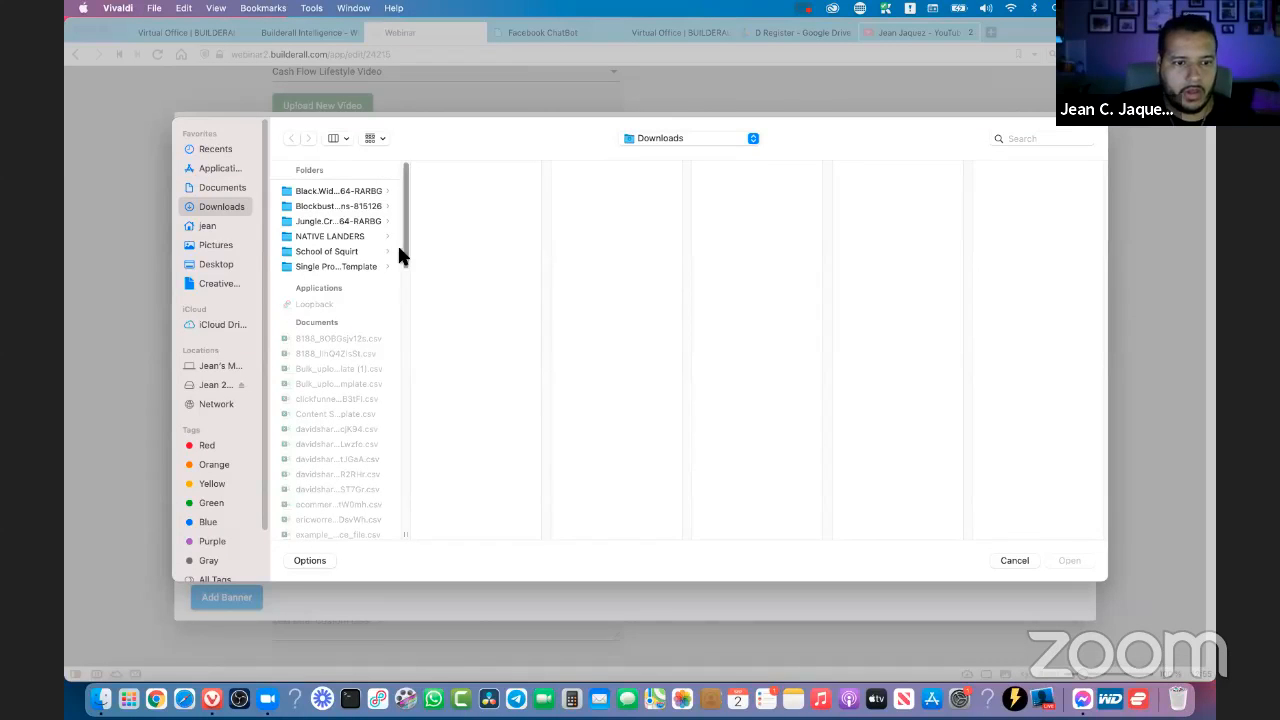
scroll(340, 247, down, 10)
scroll(340, 245, down, 3)
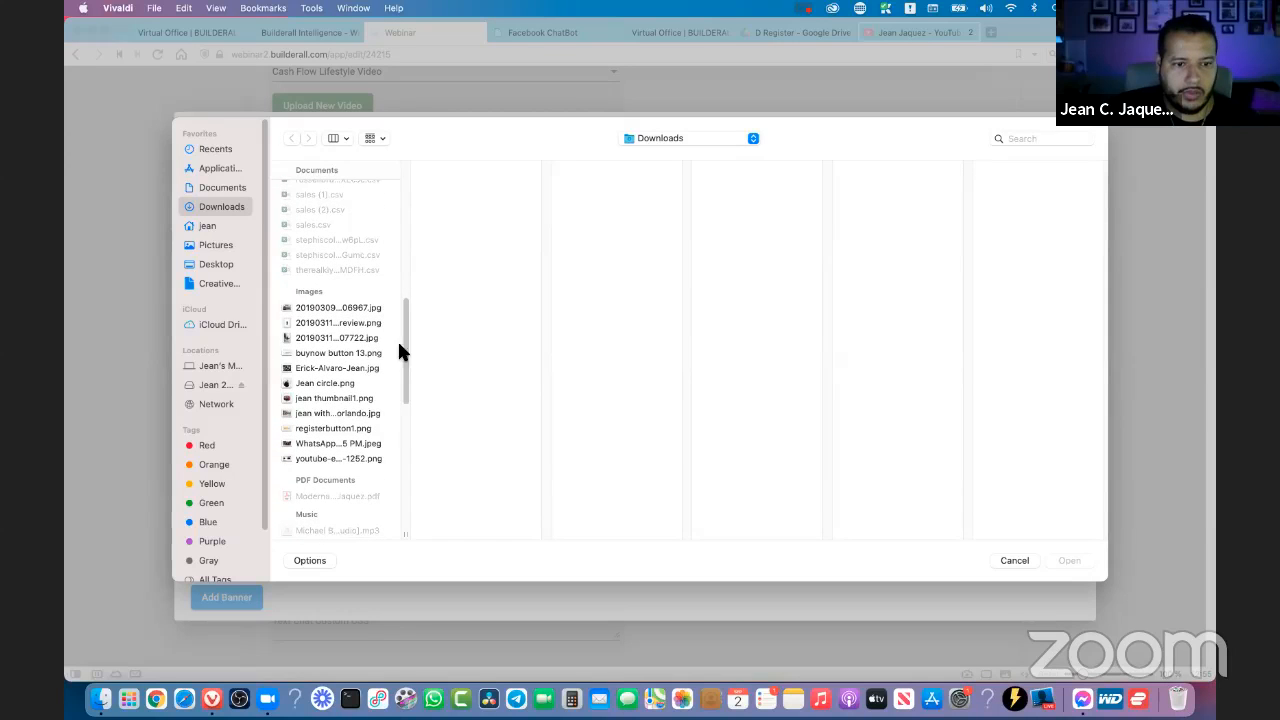
click(331, 353)
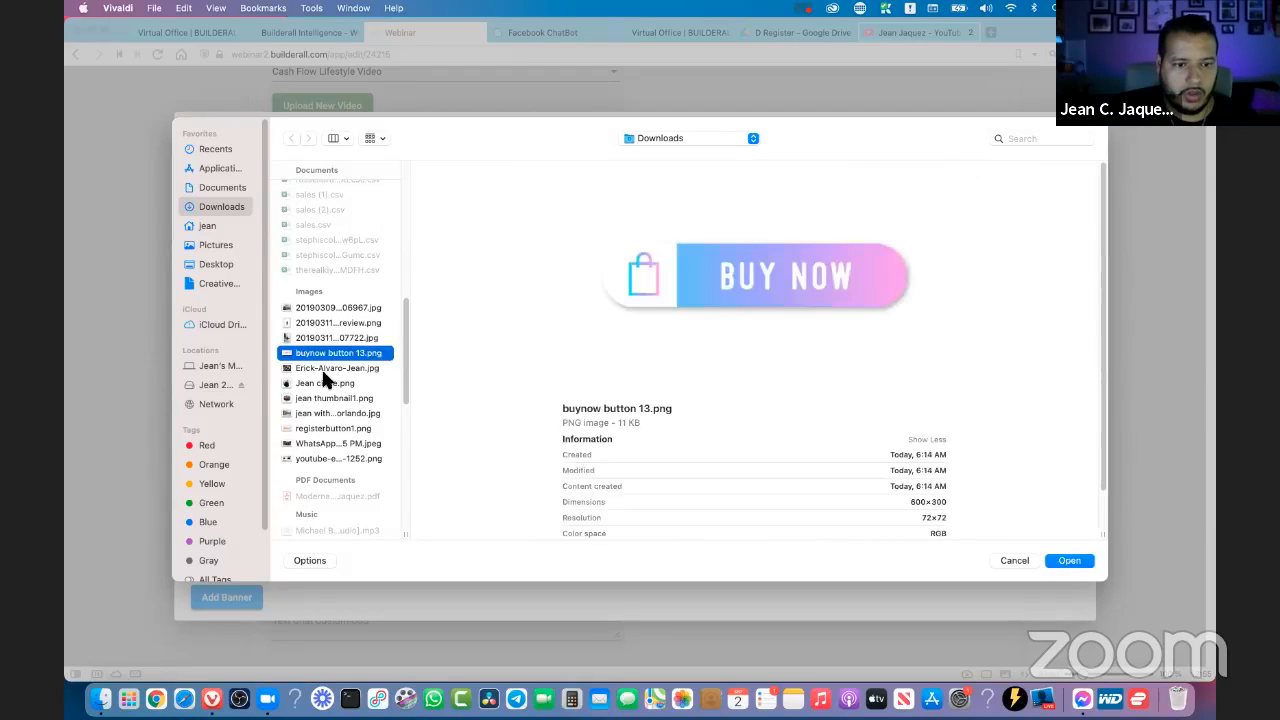
click(313, 428)
click(1064, 565)
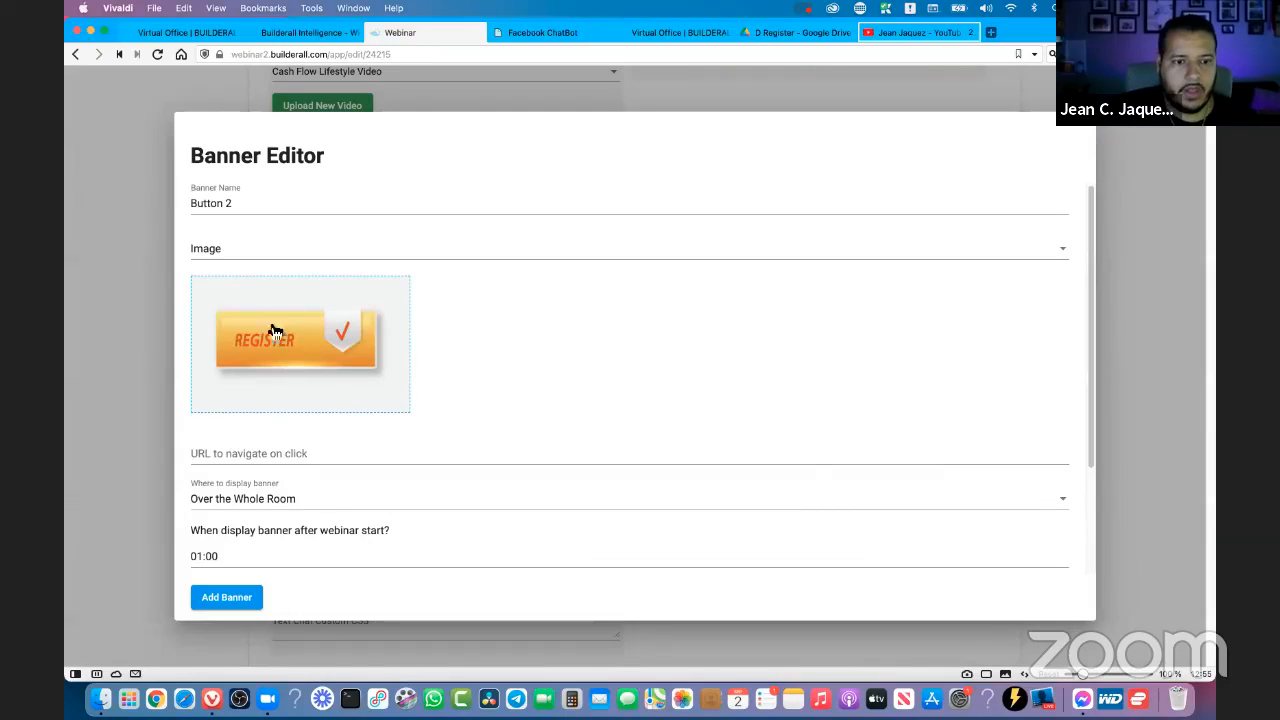
scroll(574, 335, down, 2)
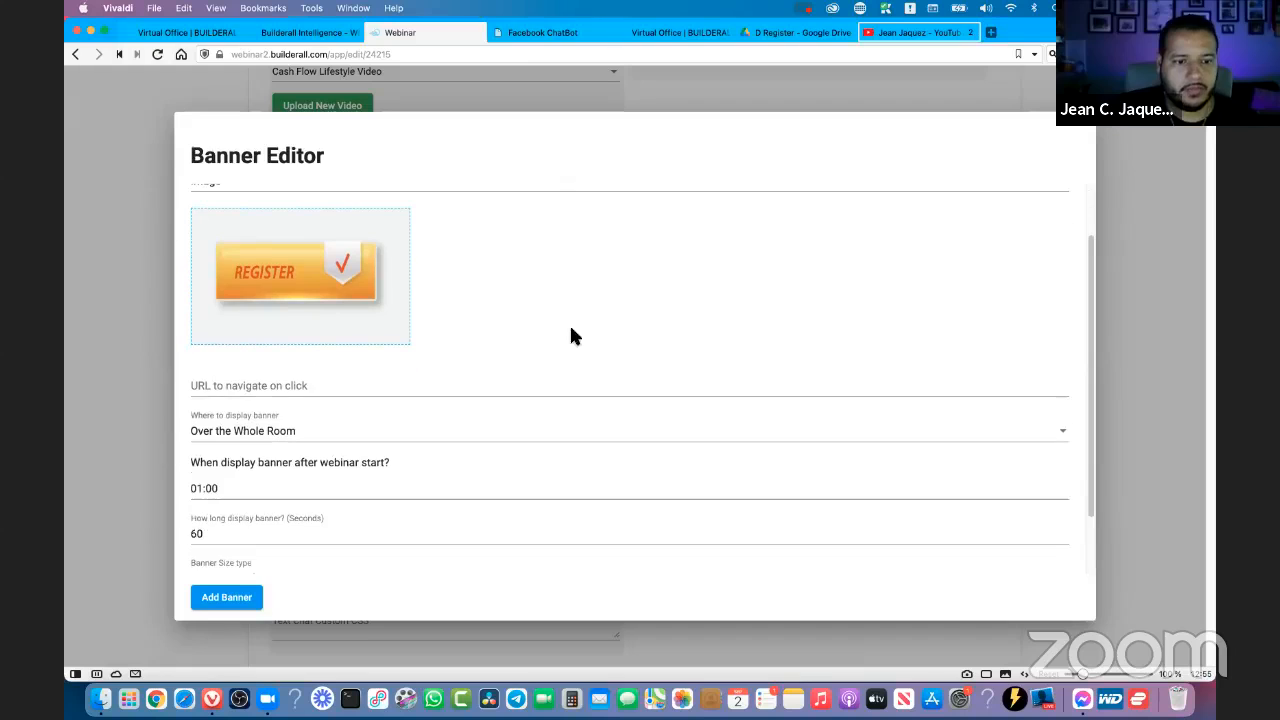
click(294, 386)
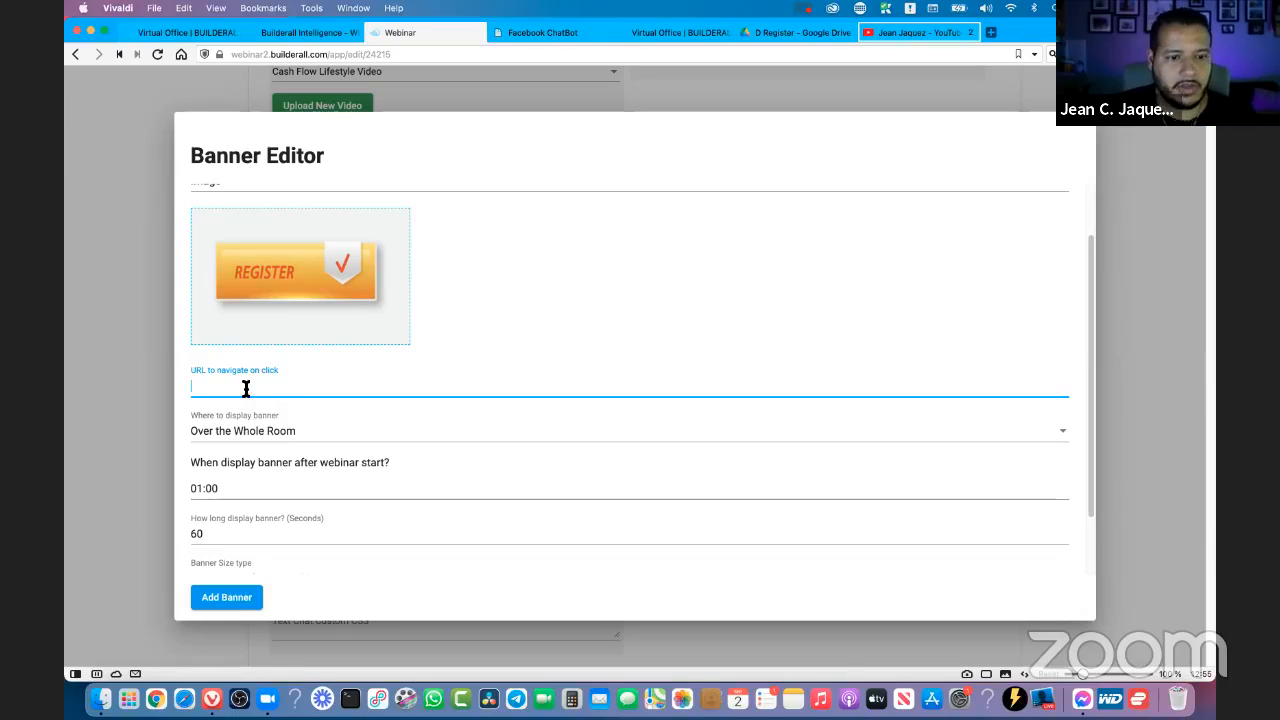
text(https://www.bui)
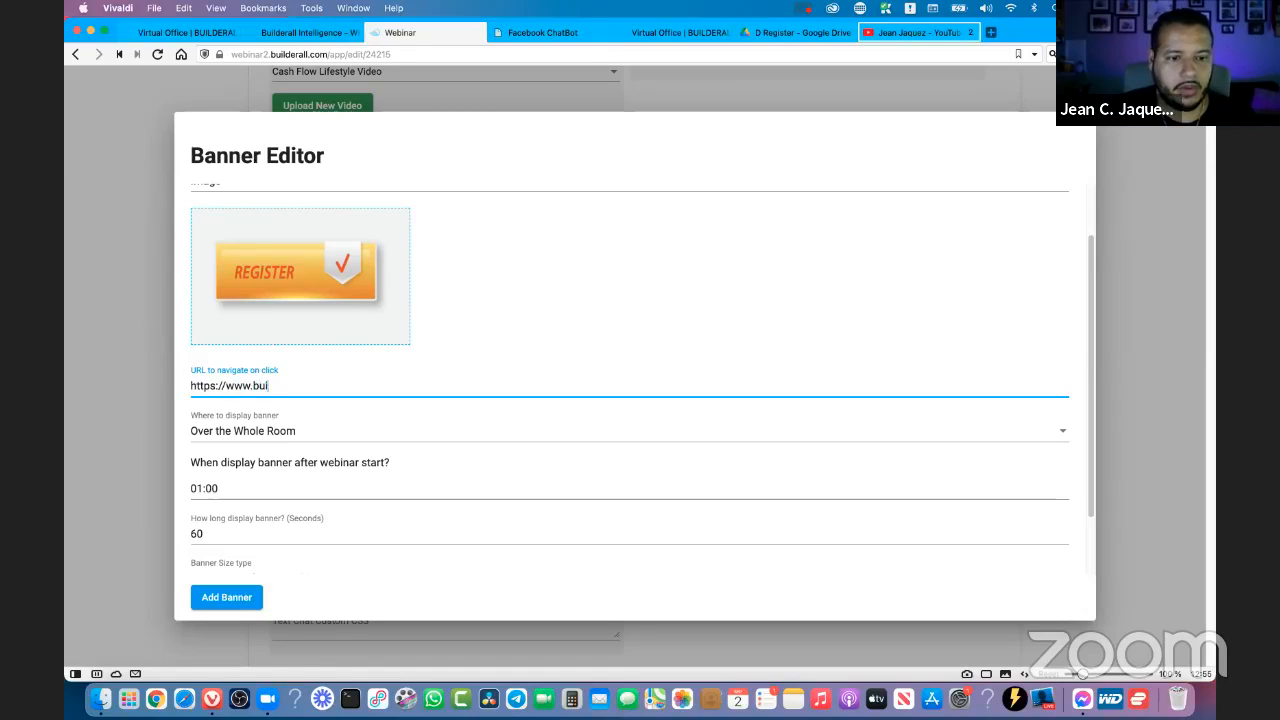
text(lderall.com)
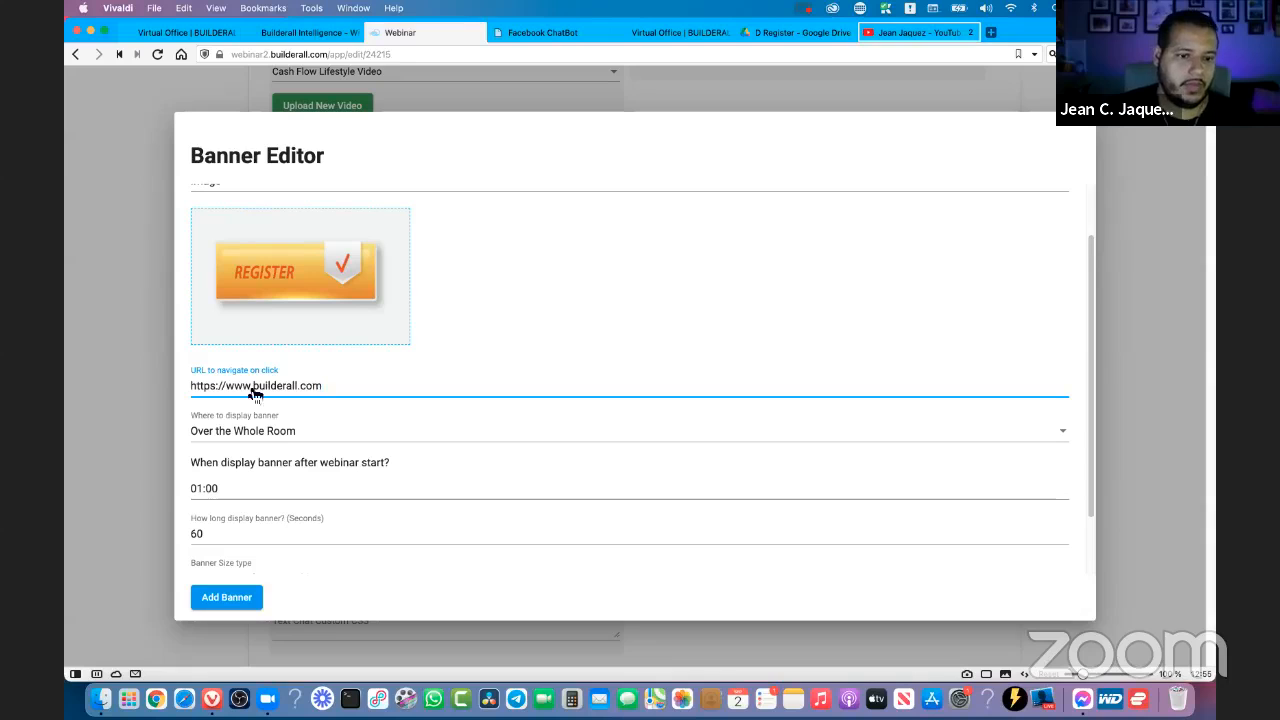
- Try Over Text Chat as the banner's display location and set it back to Over the Whole Room
scroll(290, 440, down, 1)
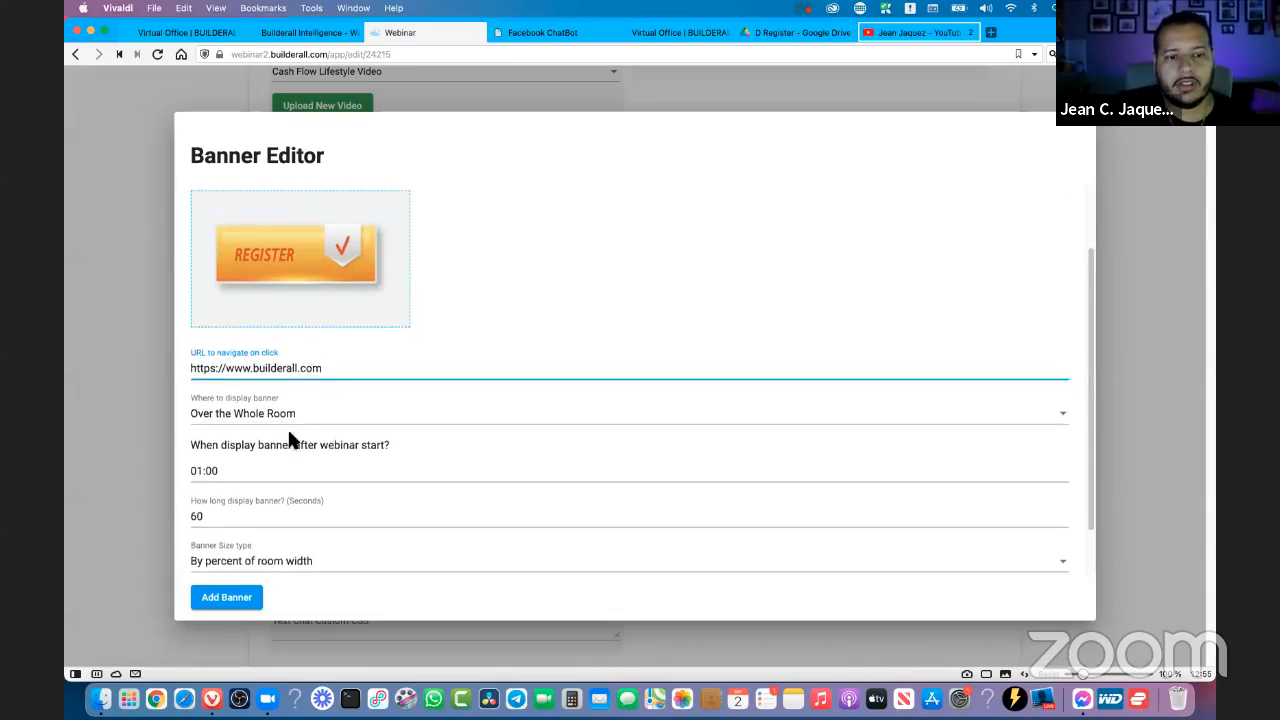
scroll(290, 440, down, 2)
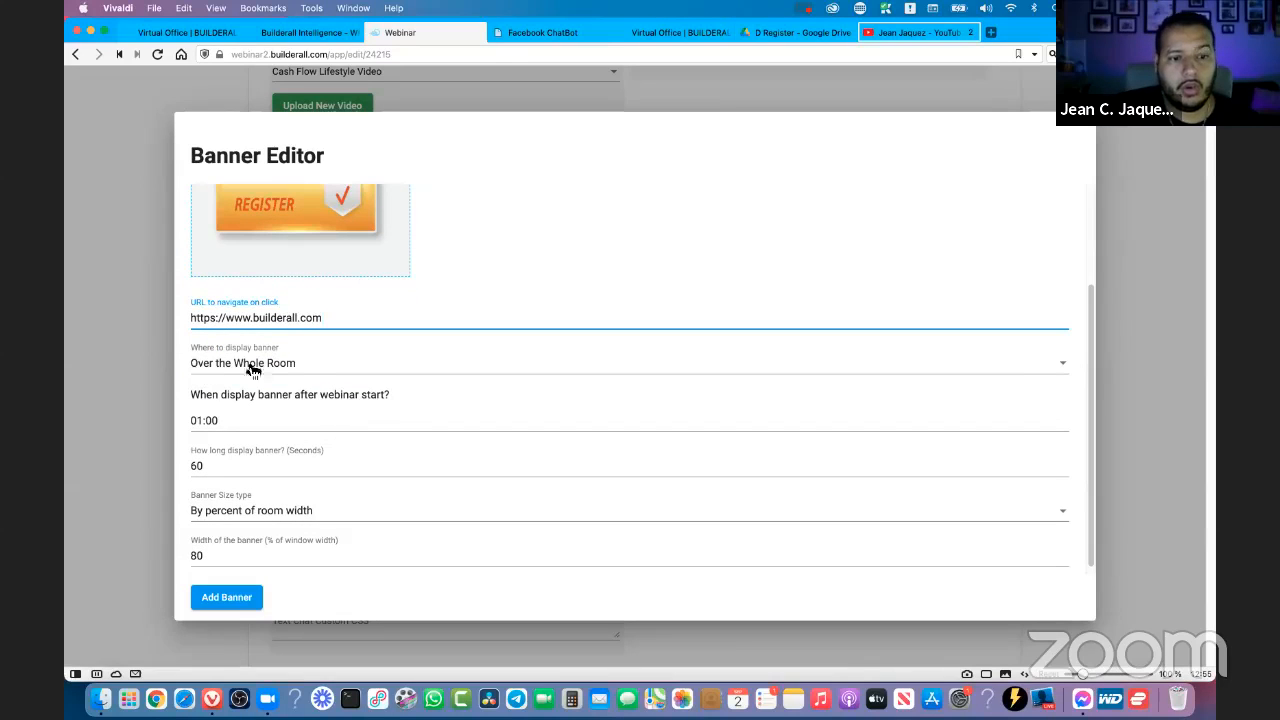
click(347, 367)
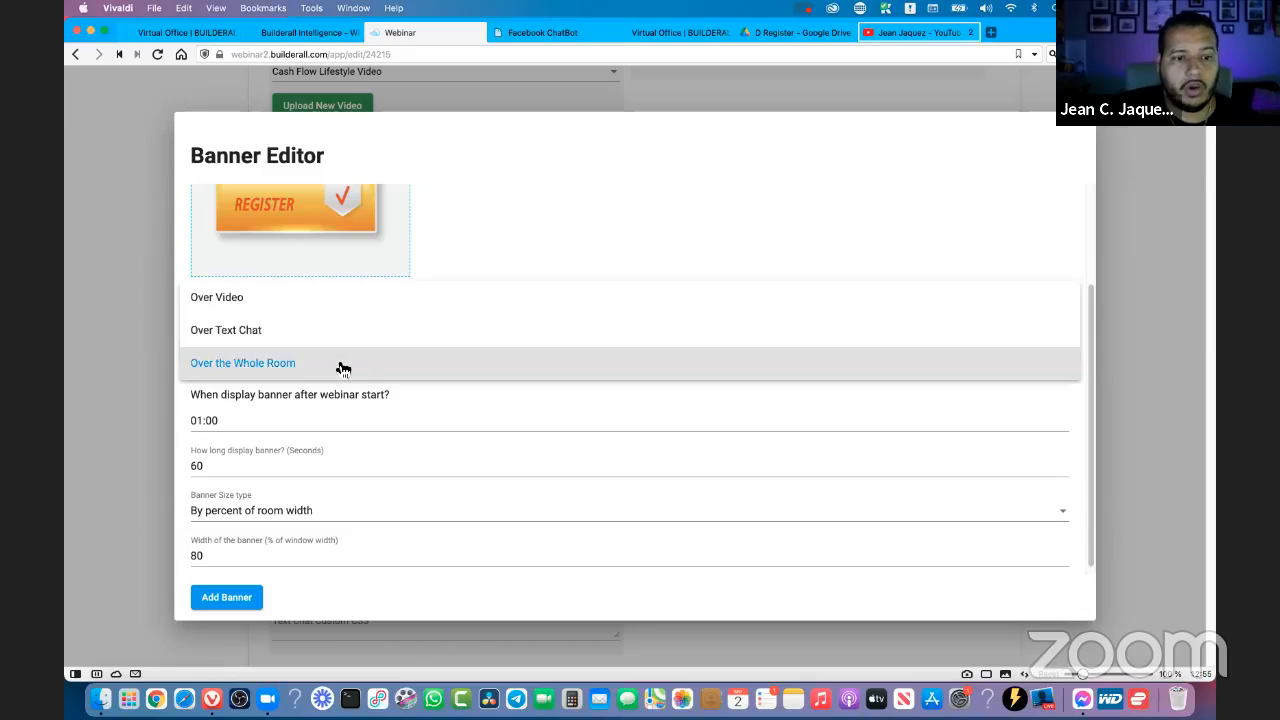
click(220, 340)
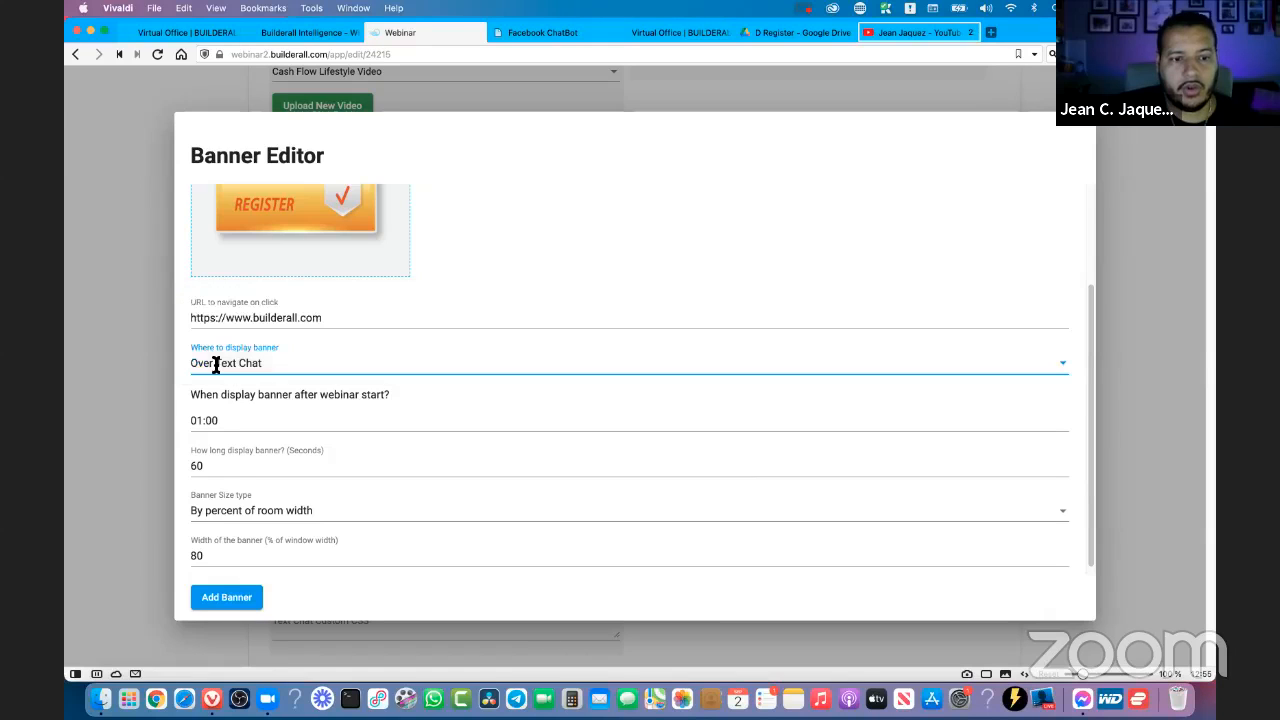
click(255, 366)
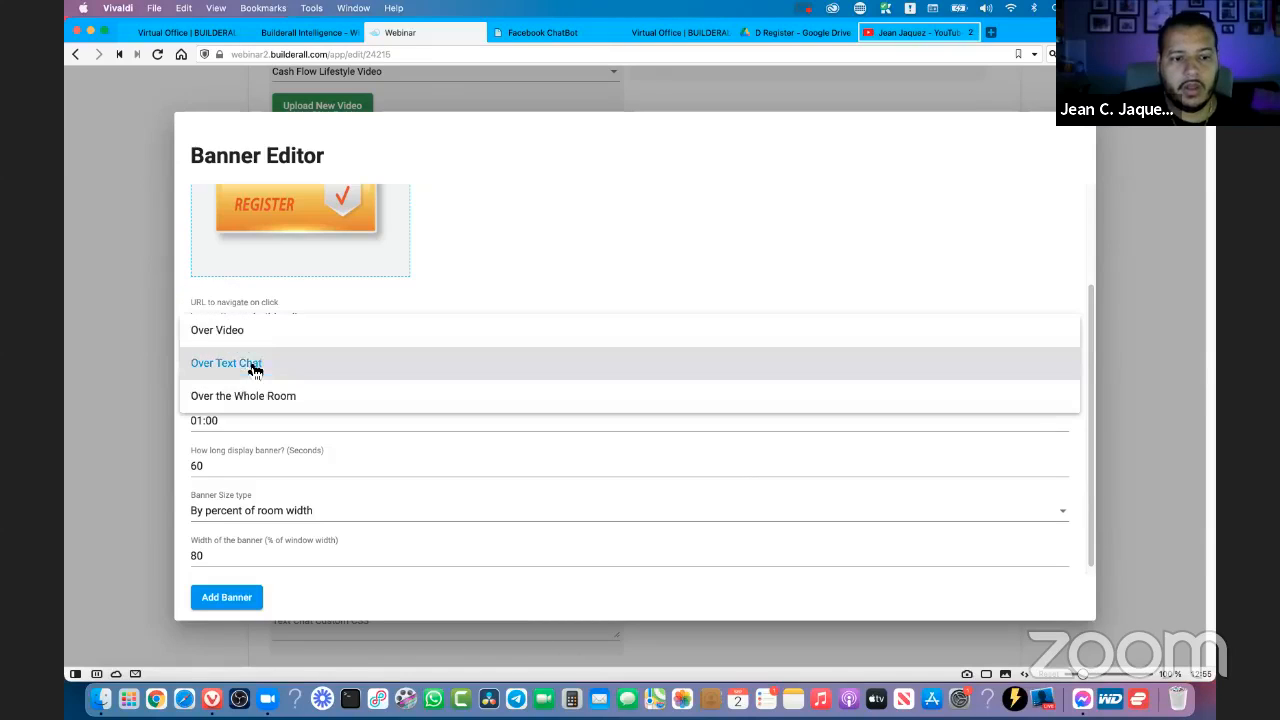
click(226, 398)
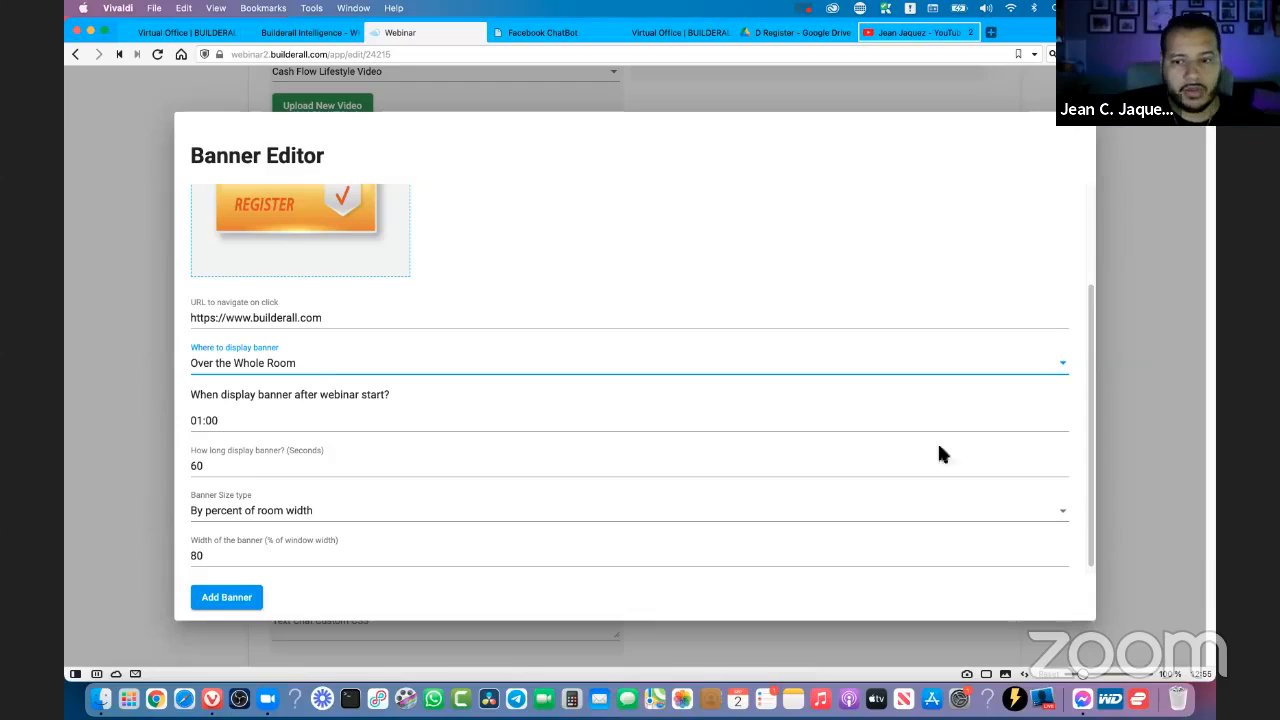
- Set the banner to display 0 minutes and 3 seconds after the webinar starts
scroll(1000, 451, down, 1)
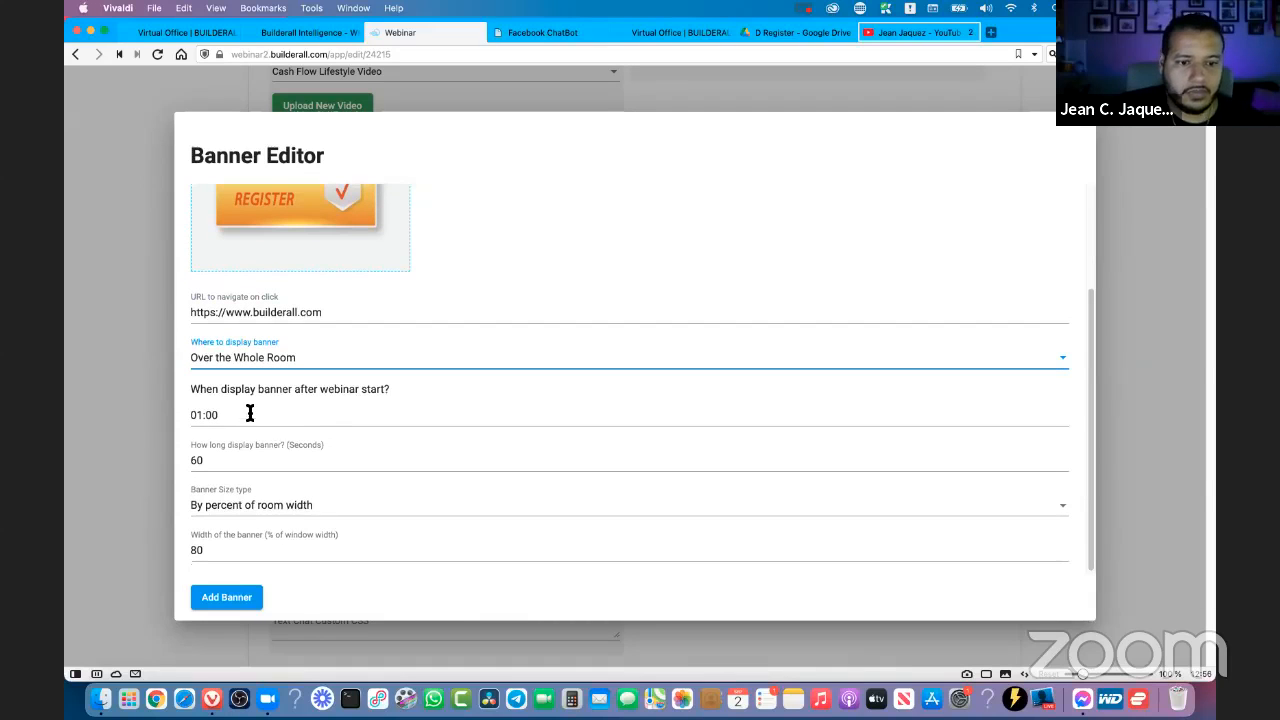
drag(191, 390, 380, 395)
click(218, 412)
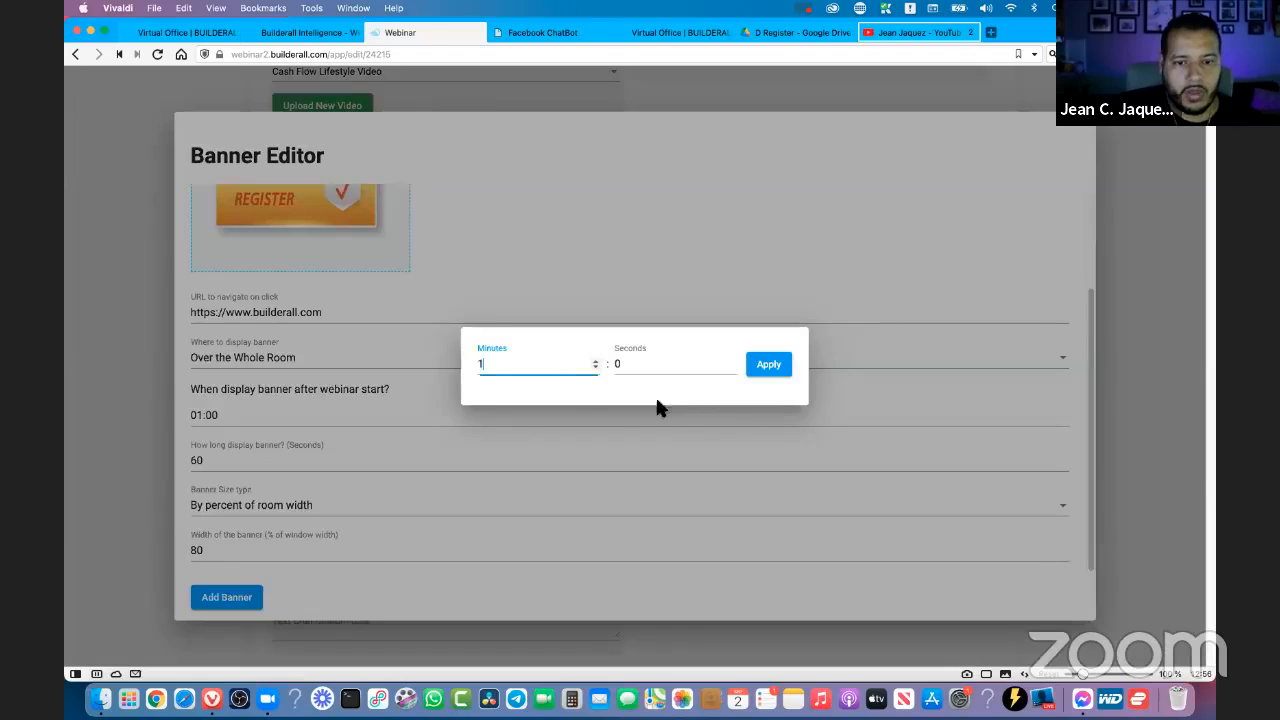
click(594, 367)
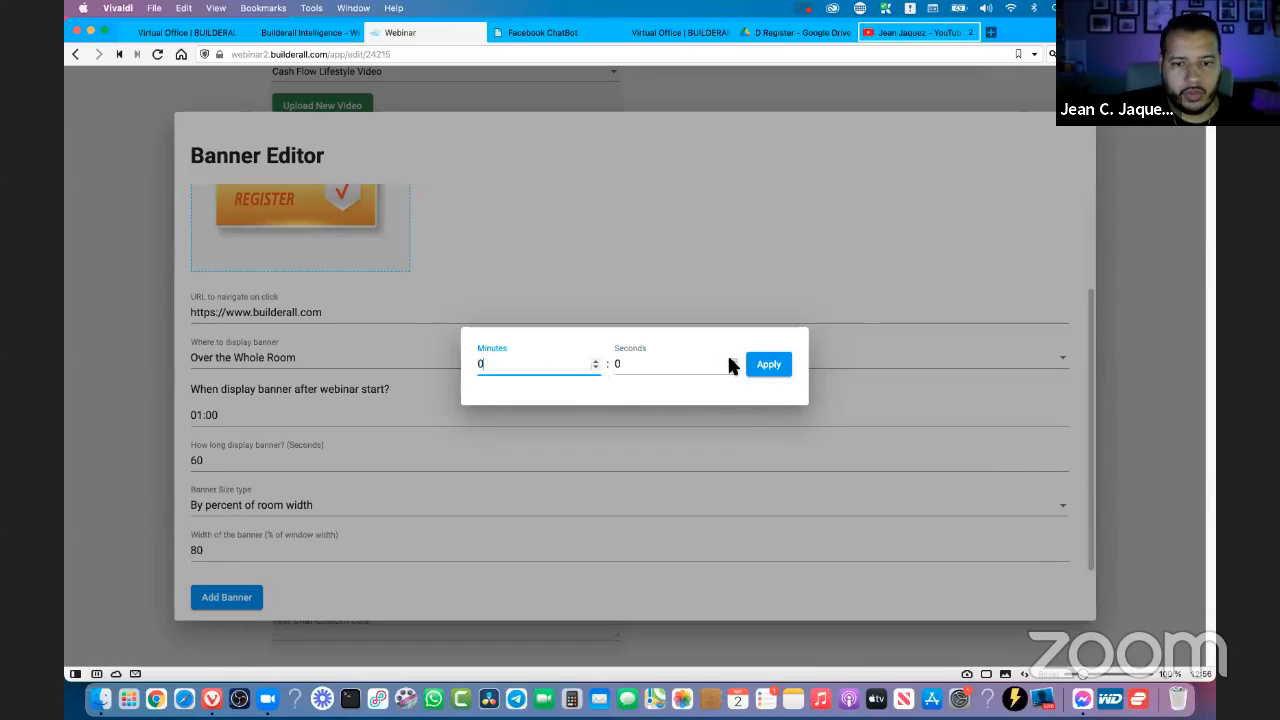
click(731, 360)
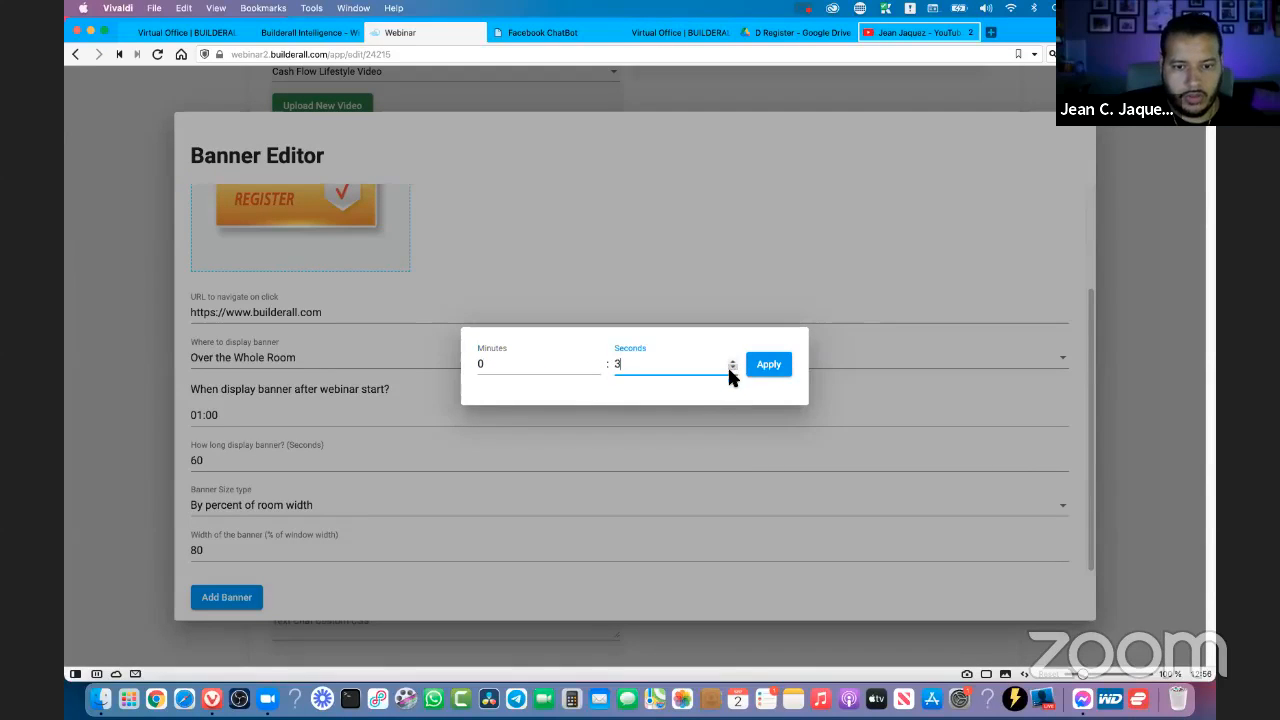
click(768, 366)
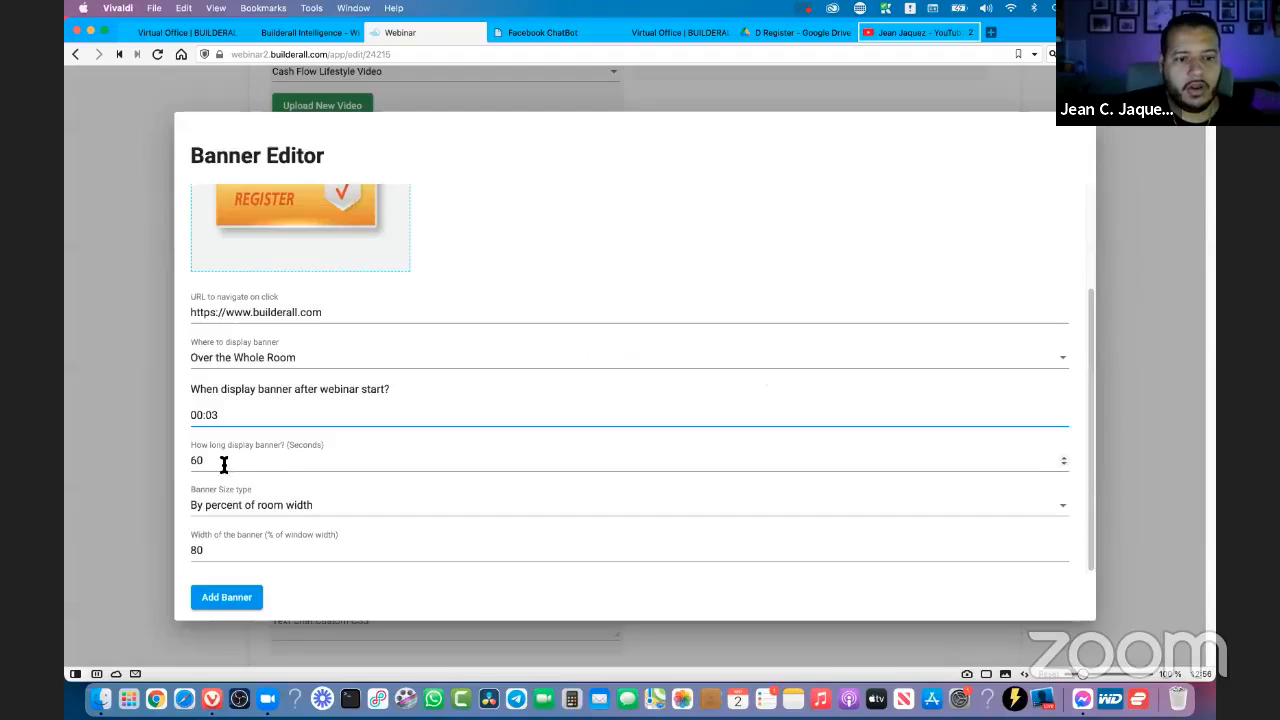
- Set the banner's display duration to 5 seconds and reapply its start time of 0 minutes and 3 seconds
click(590, 459)
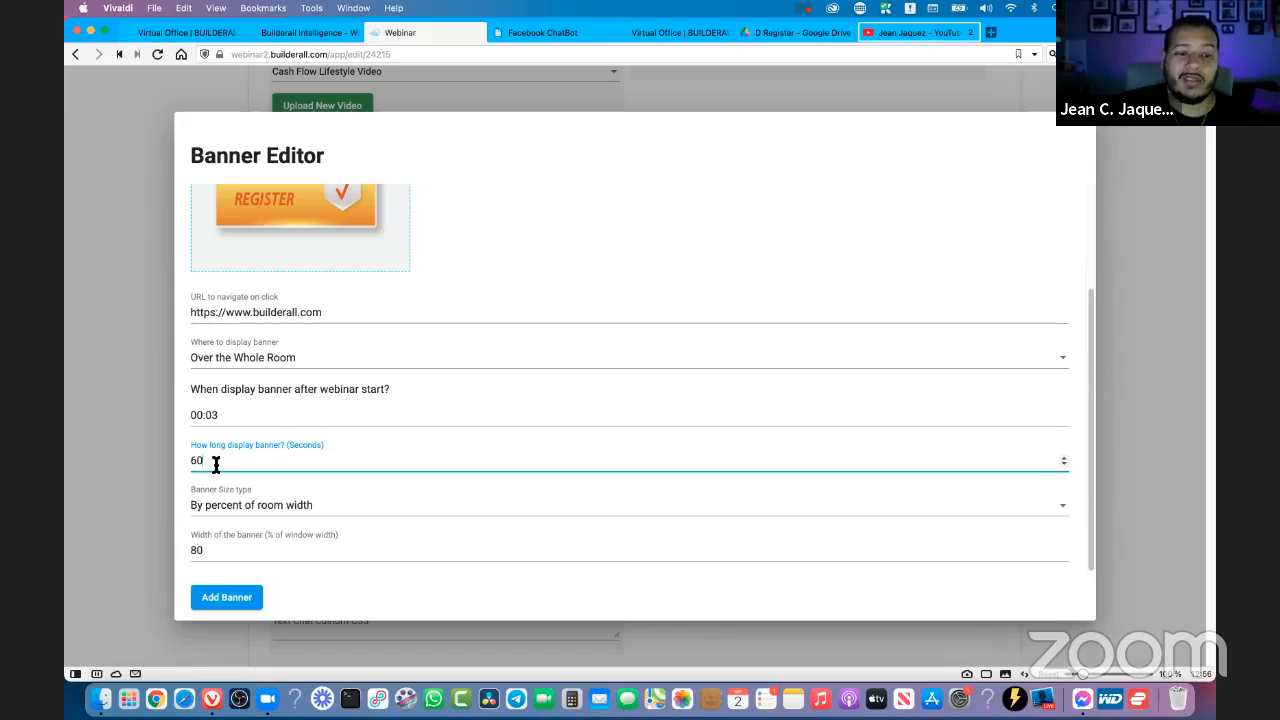
click(252, 421)
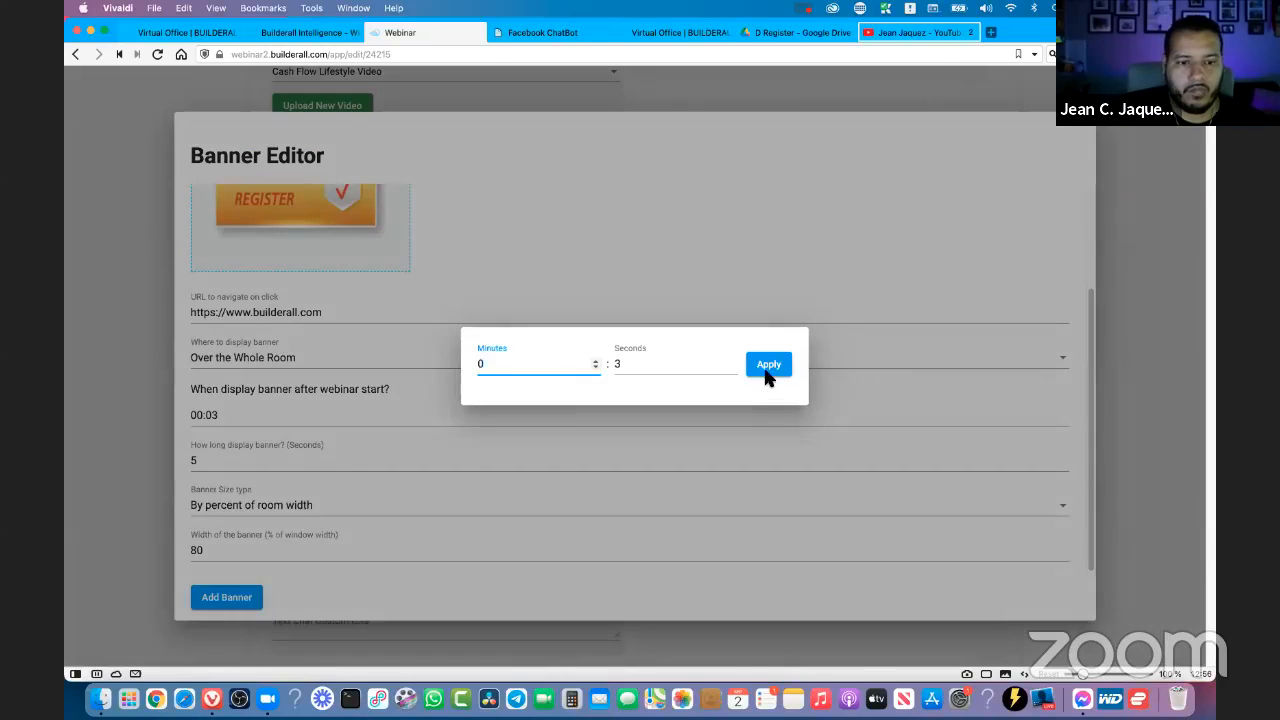
click(767, 366)
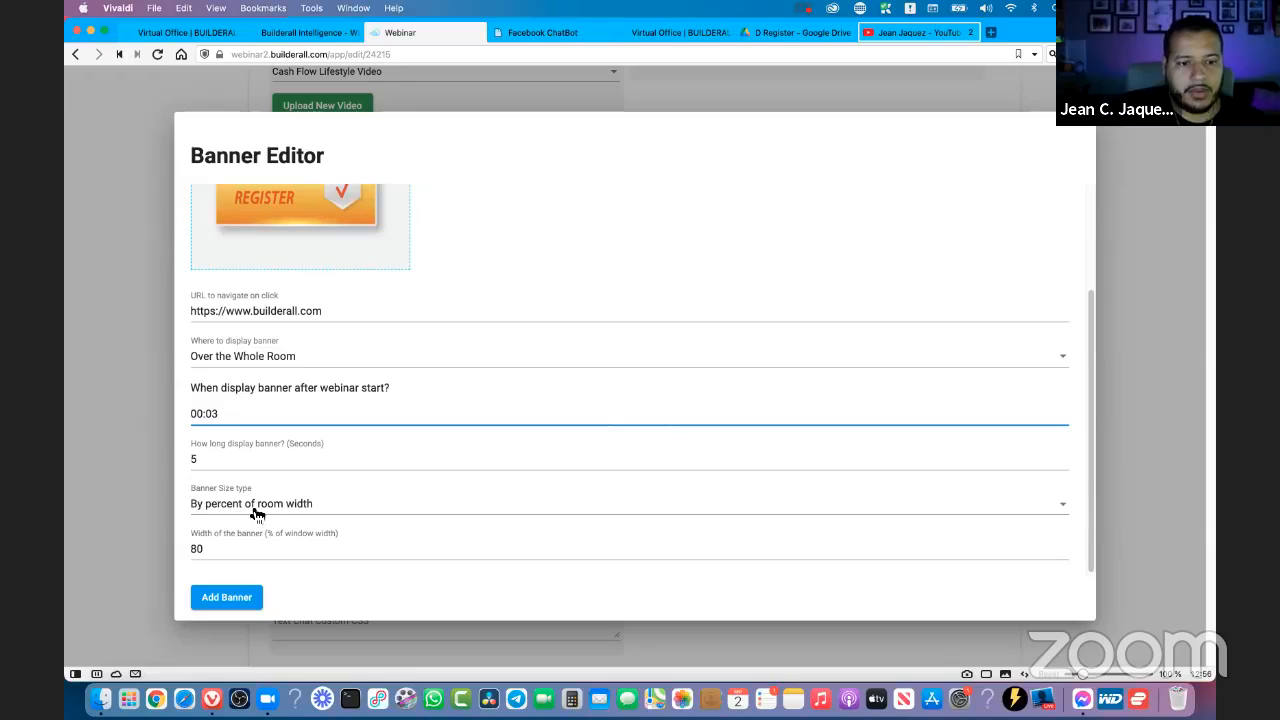
- Keep the banner size type as By percent of room width and set the banner width to 70% of the window
click(262, 513)
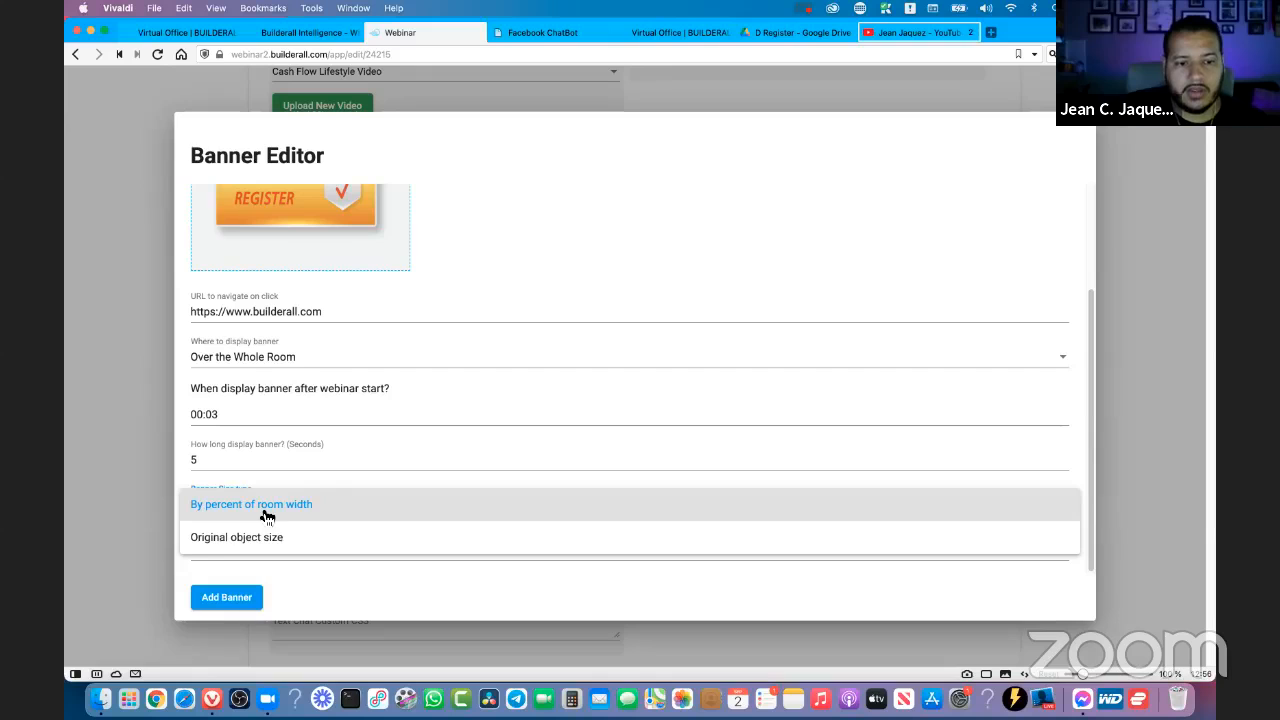
click(267, 512)
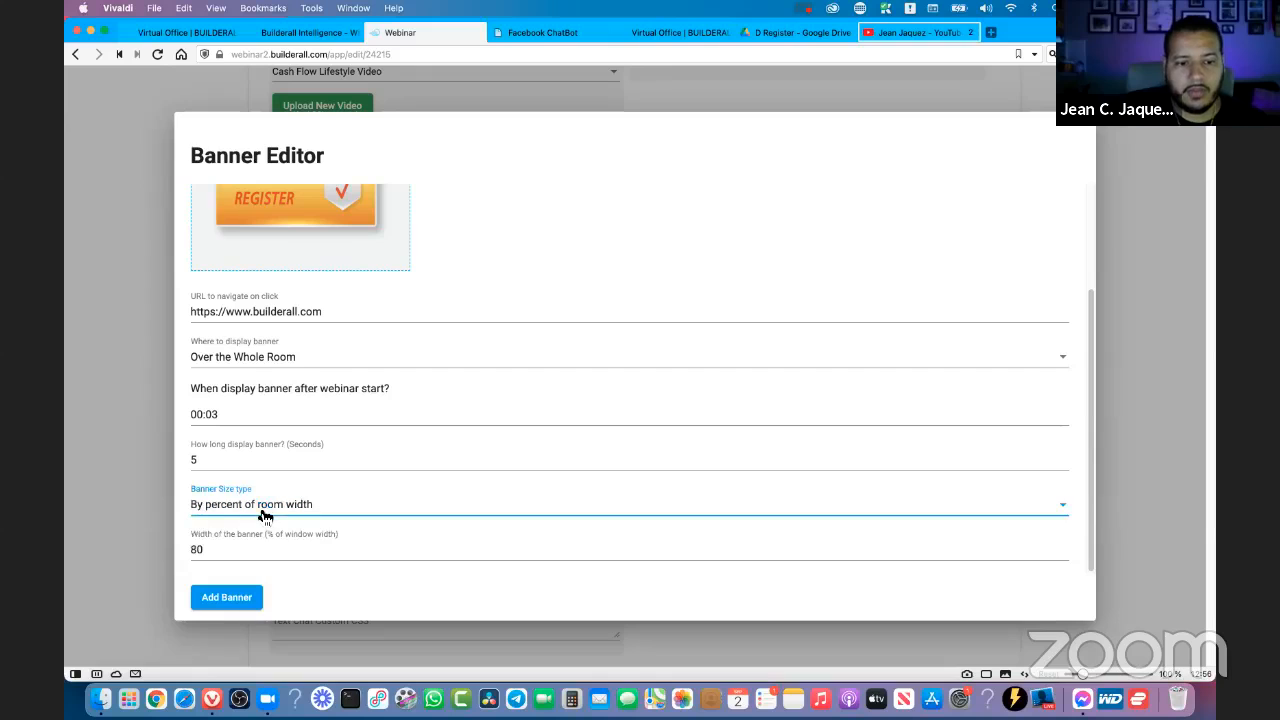
click(207, 551)
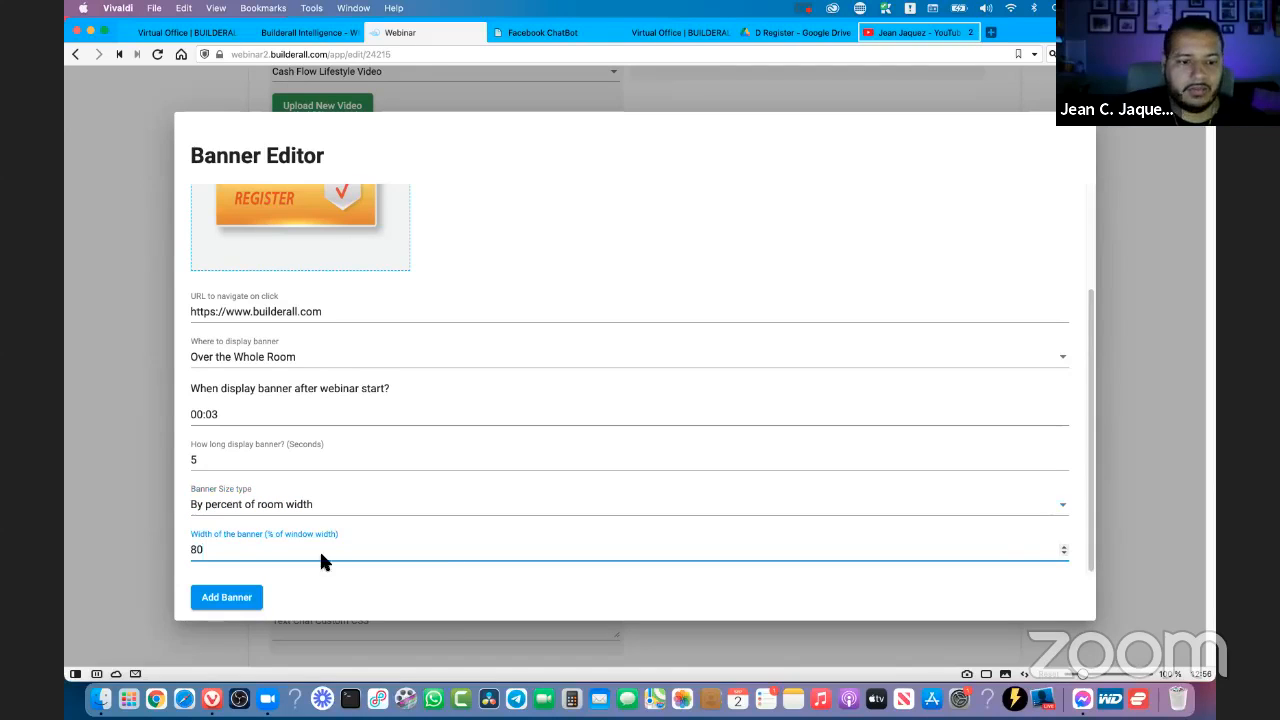
drag(183, 552, 171, 551)
double_click(208, 549)
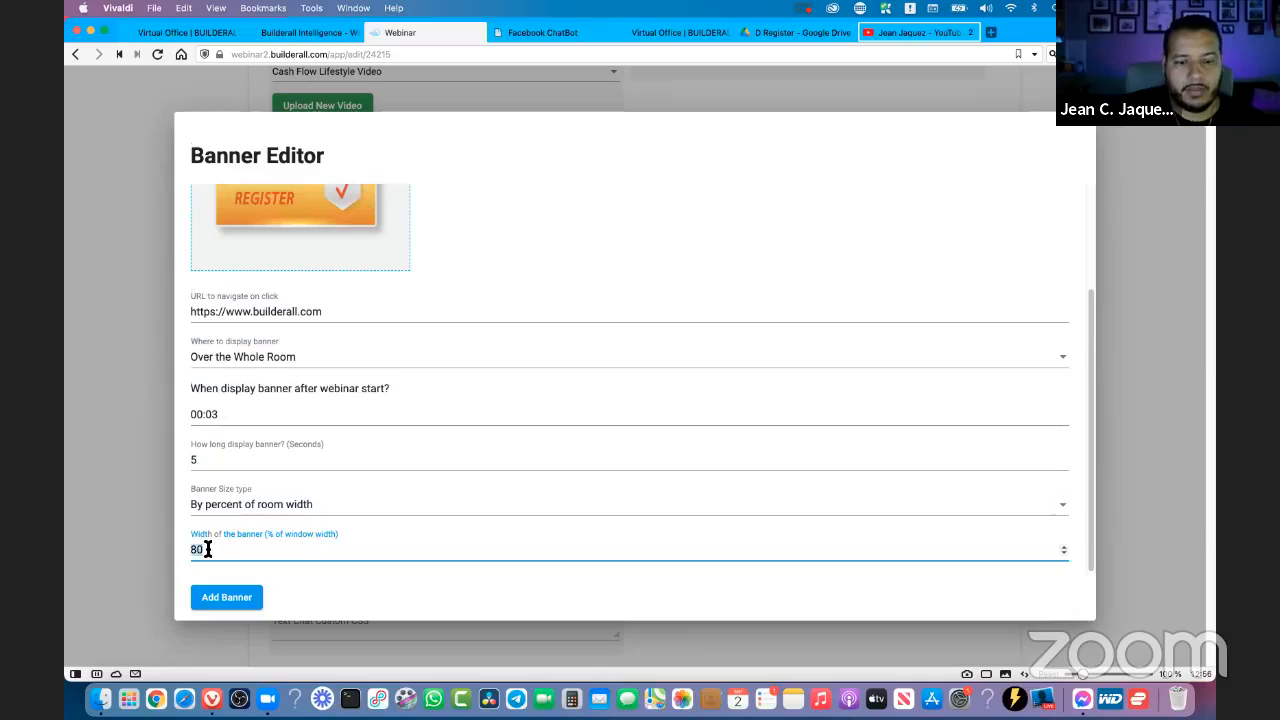
text(70)
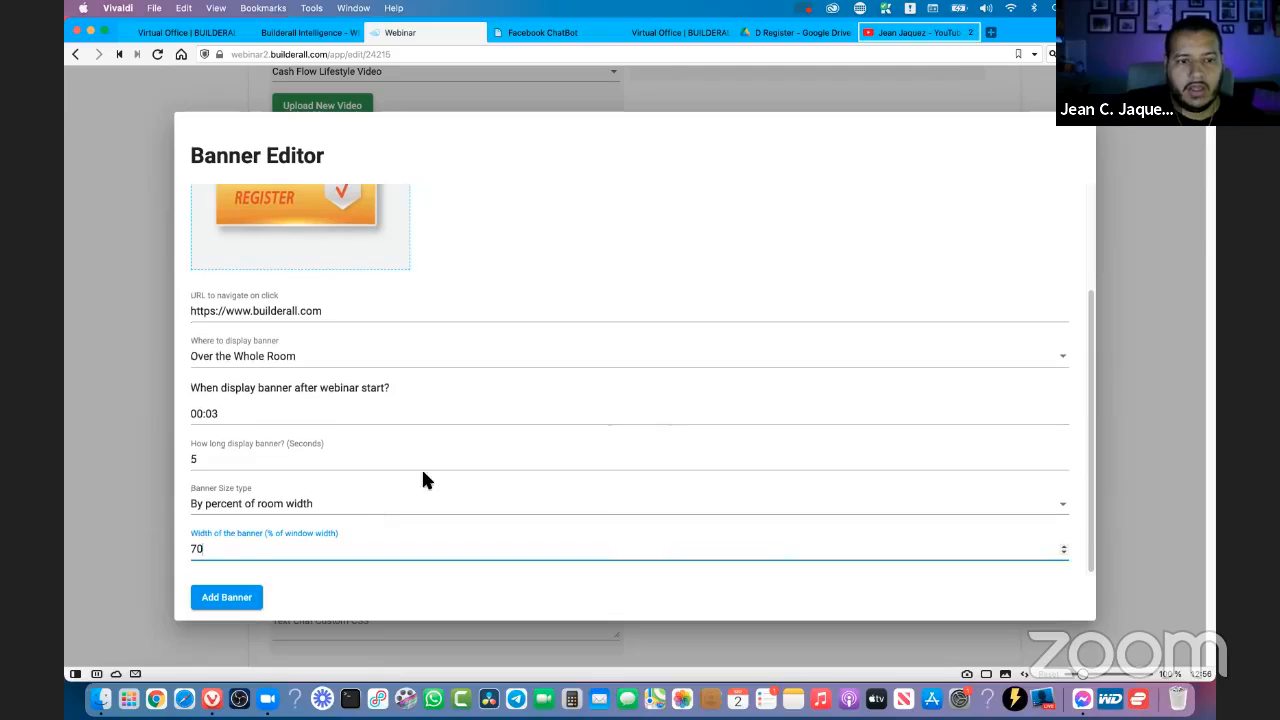
- Check the Register image in the Banner Editor and add the Button 2 banner to the webinar
scroll(323, 403, up, 3)
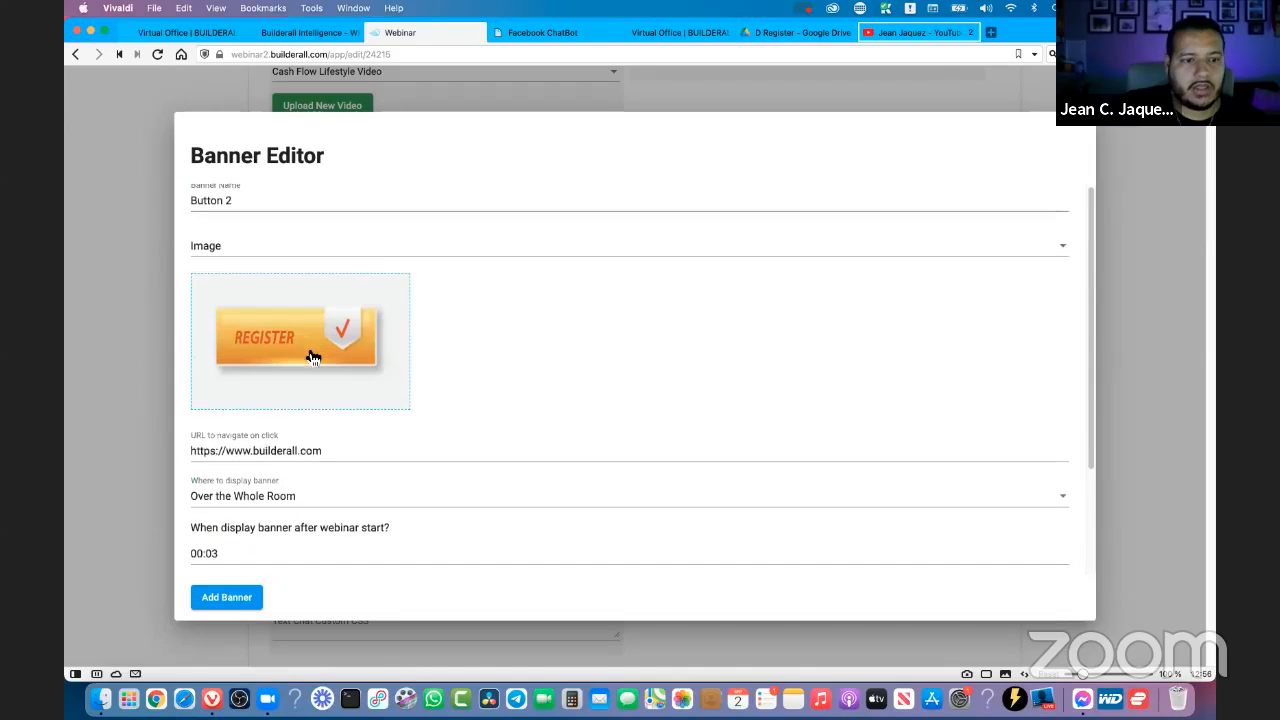
scroll(313, 357, down, 3)
click(240, 608)
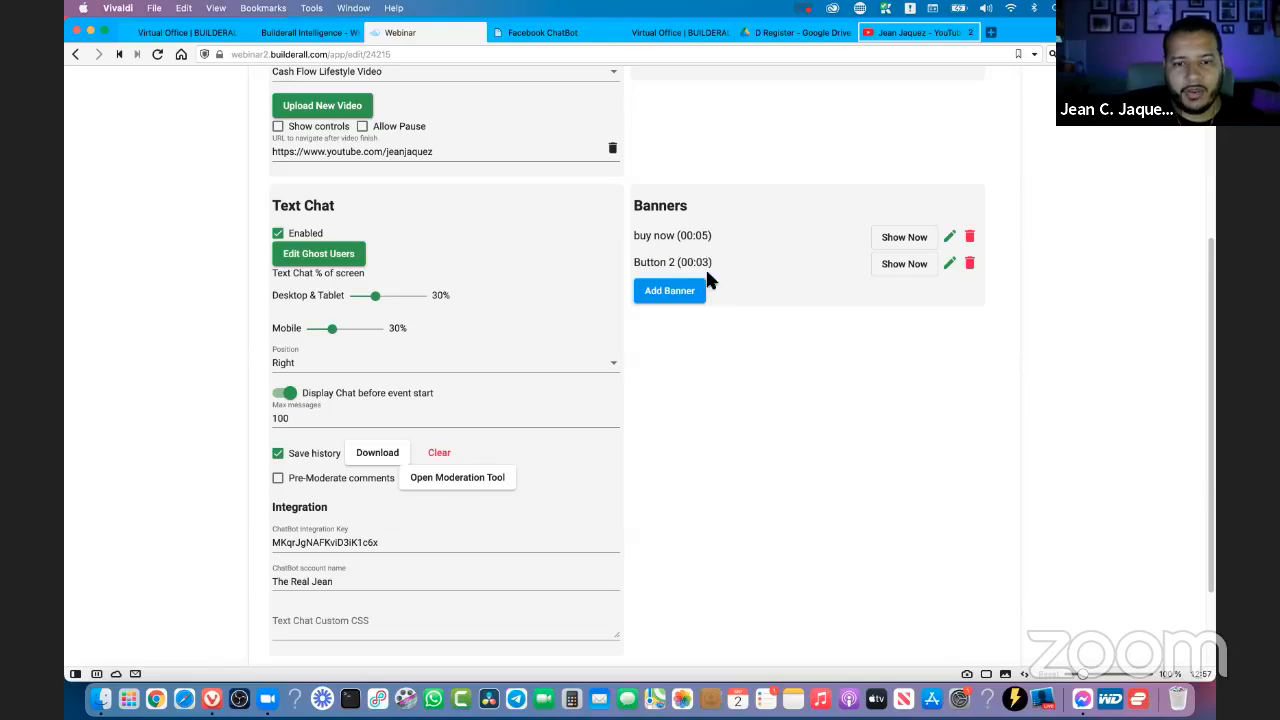
- Review the buy now and Button 2 entries and their display times in the webinar's list of banners
drag(716, 262, 634, 264)
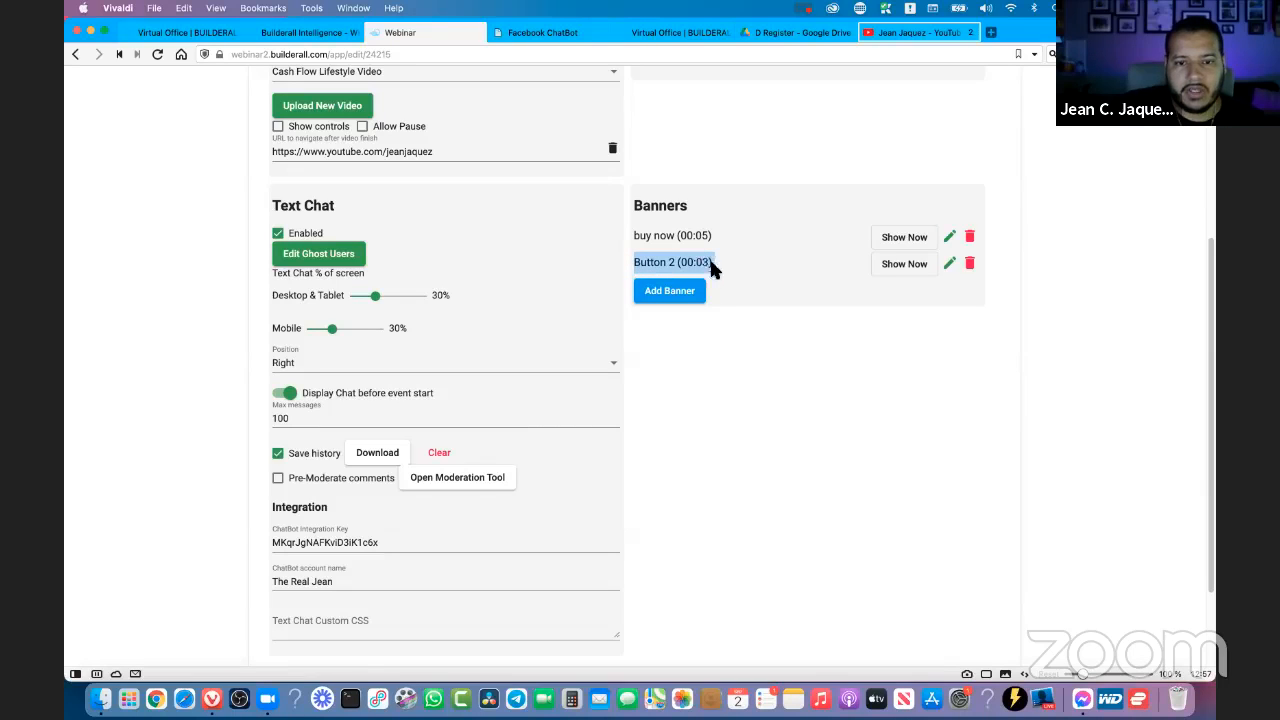
drag(716, 236, 632, 238)
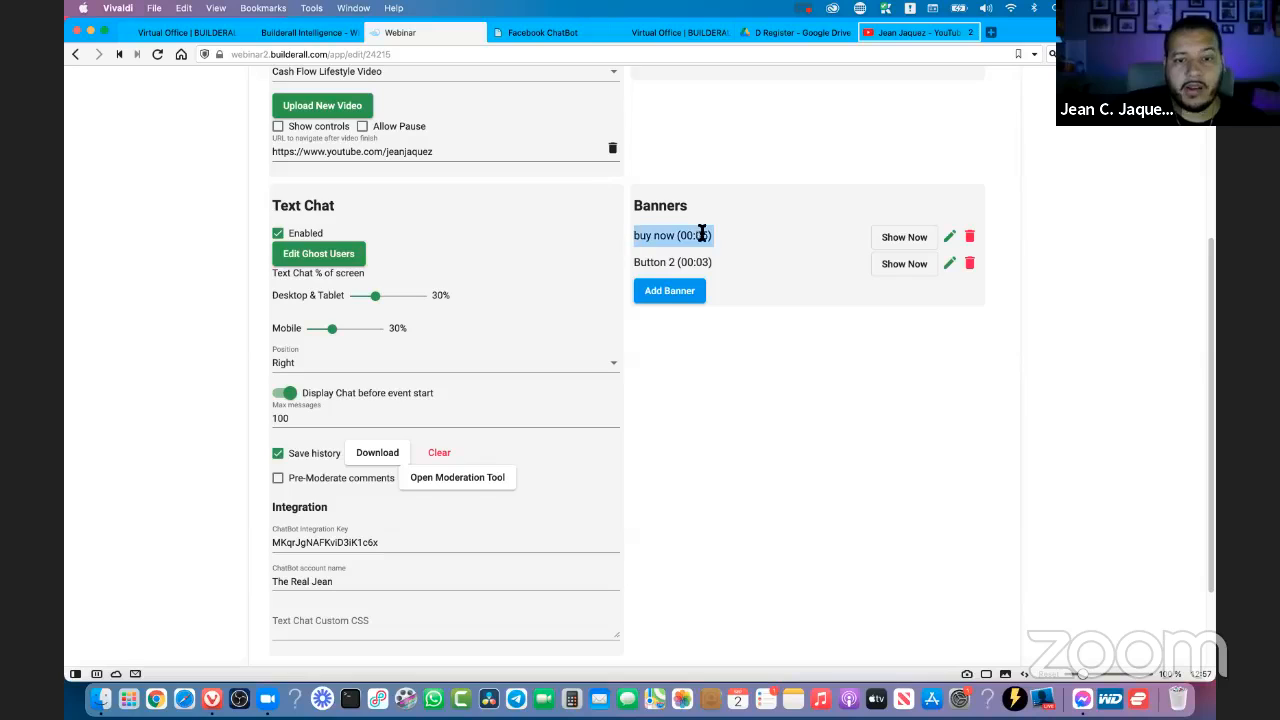
scroll(1117, 348, up, 1)
scroll(1117, 348, up, 3)
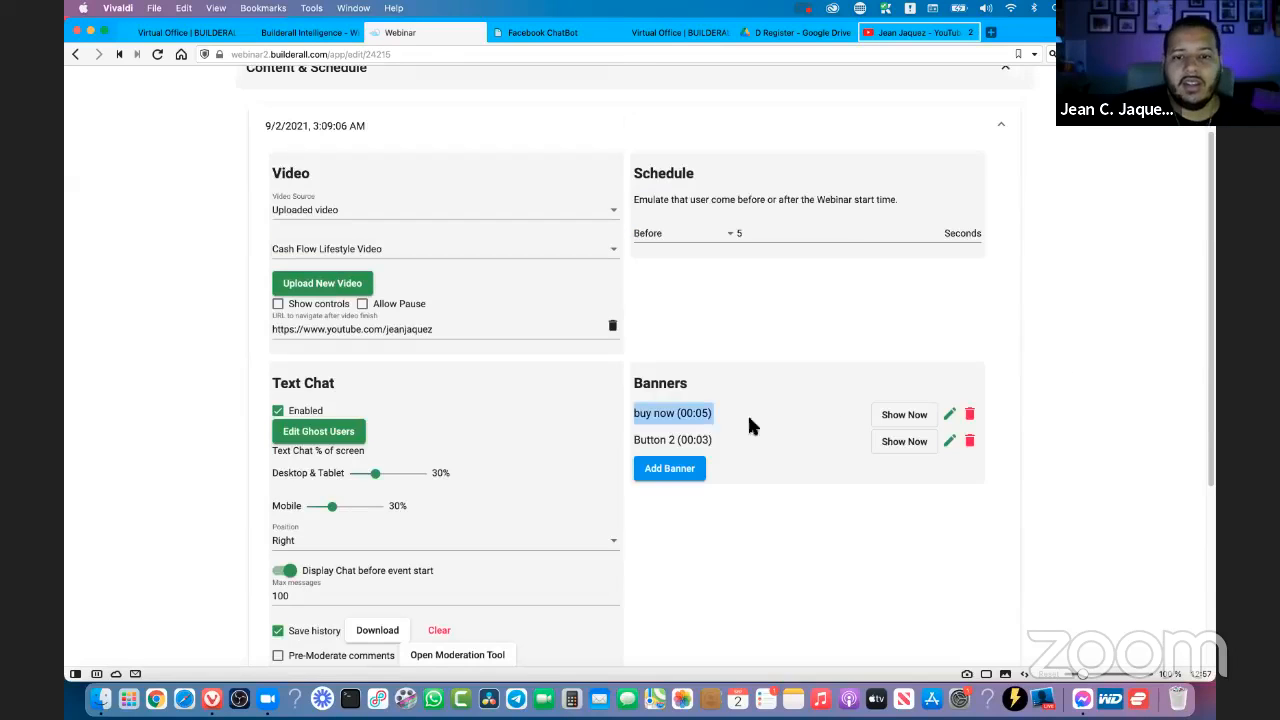
click(1040, 343)
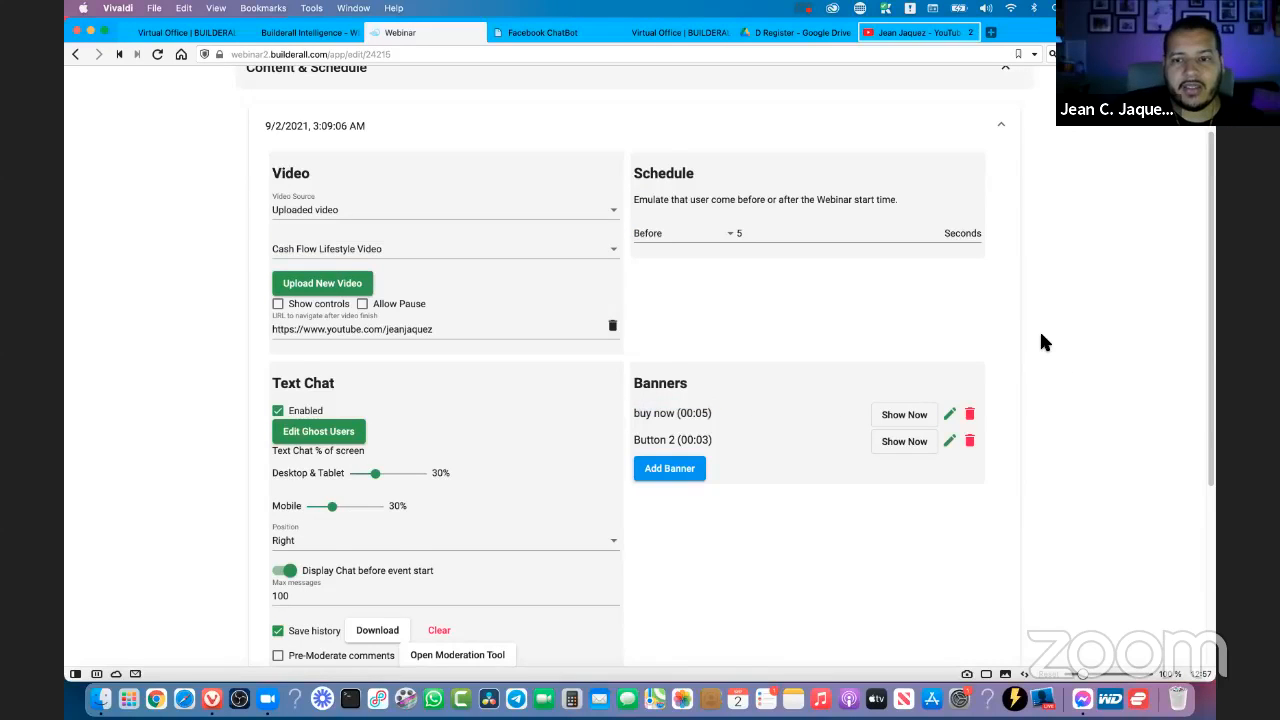
scroll(1041, 340, up, 2)
scroll(560, 273, down, 3)
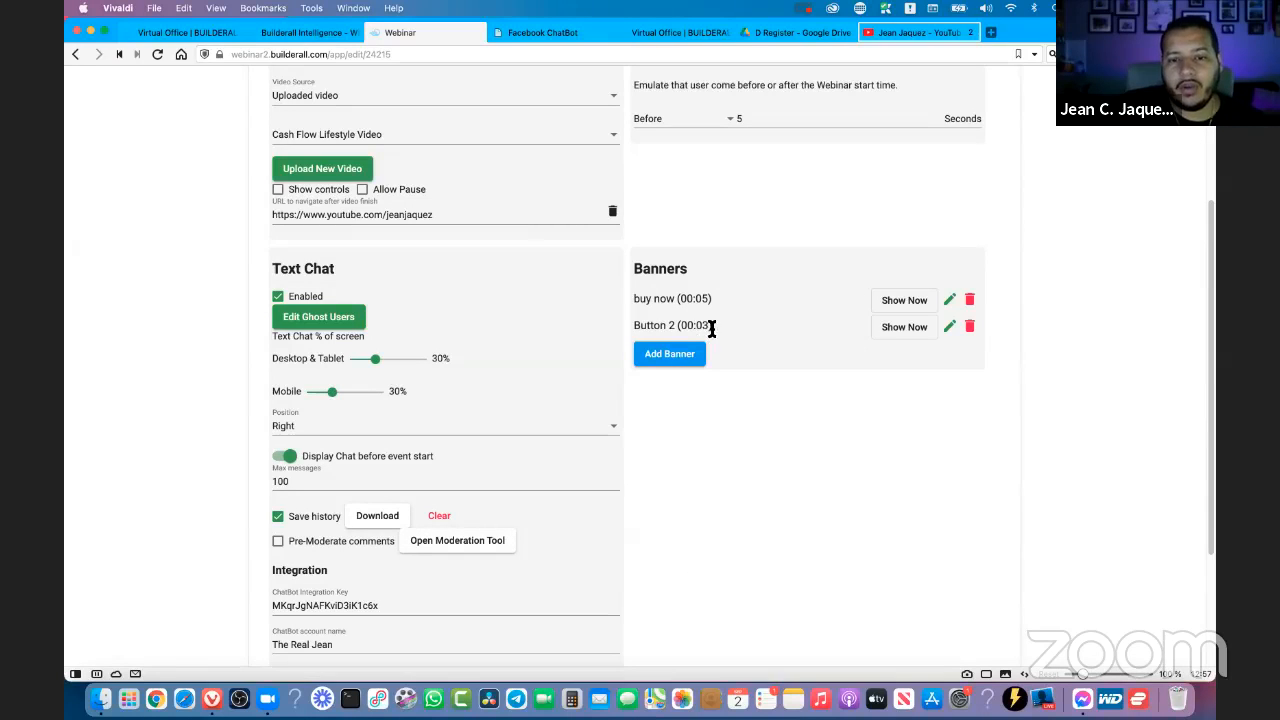
- Show the Button 2 banner immediately in the webinar room
drag(712, 326, 642, 326)
click(690, 326)
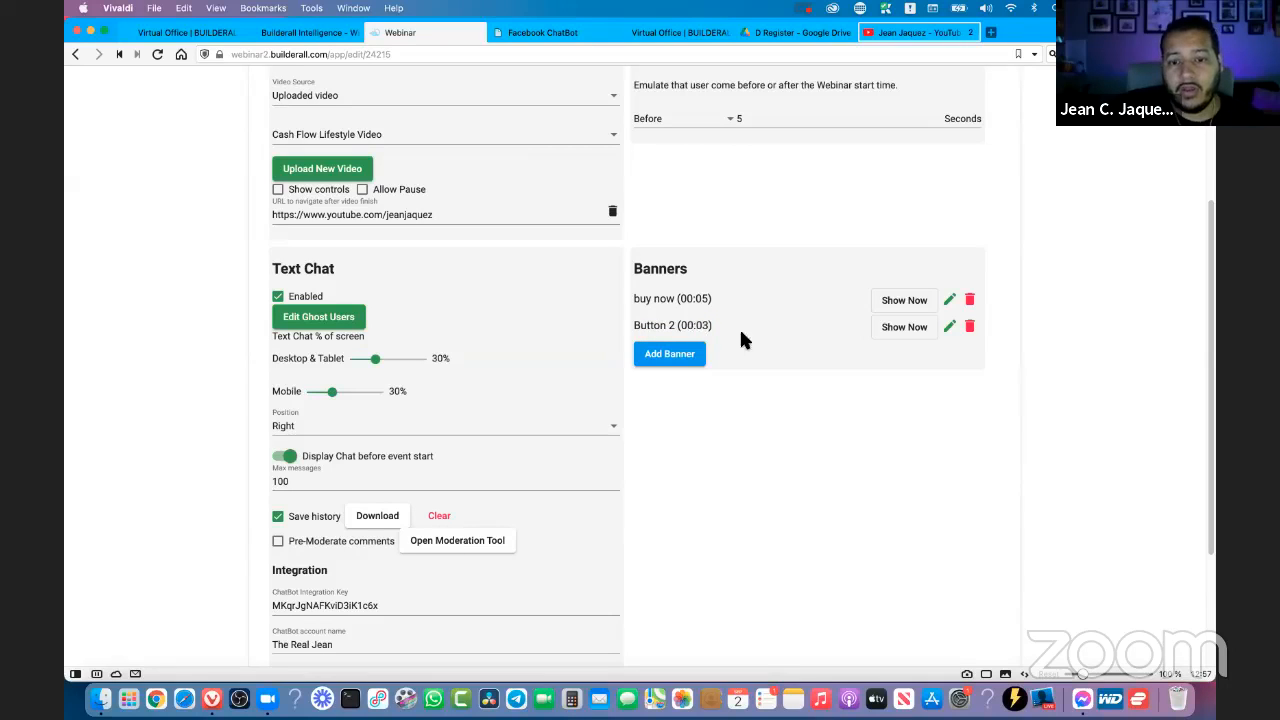
click(904, 330)
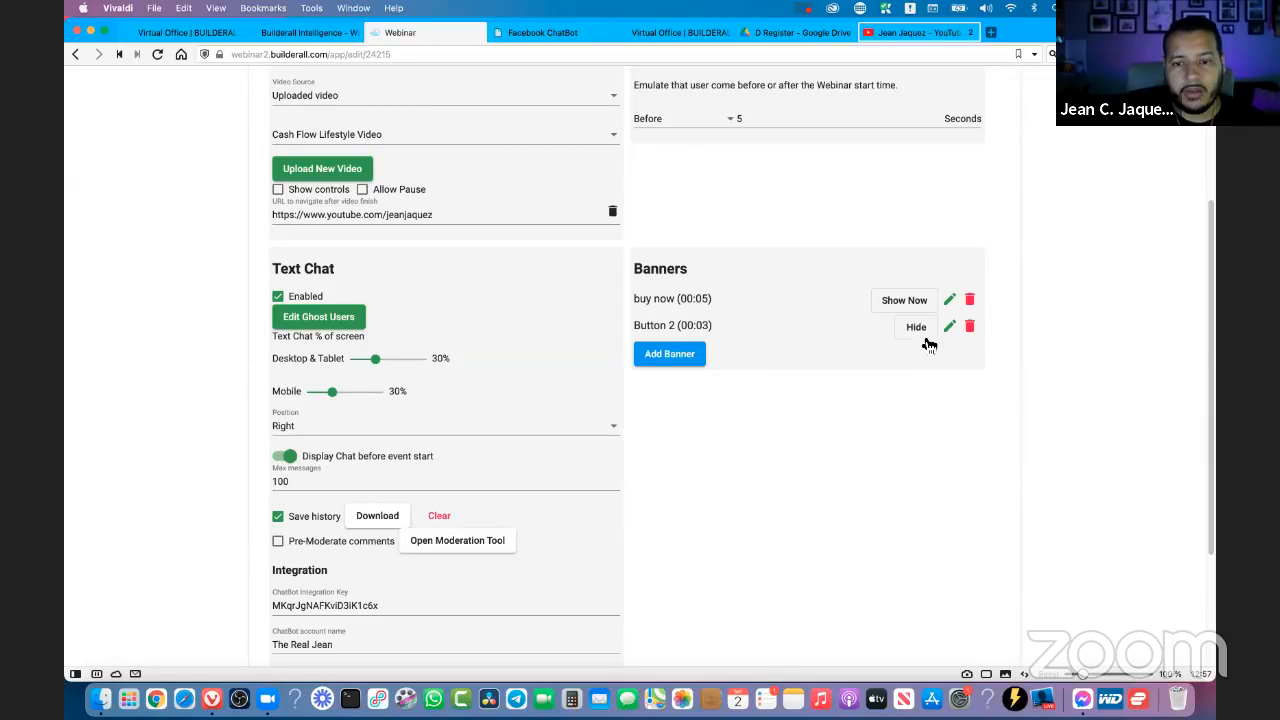
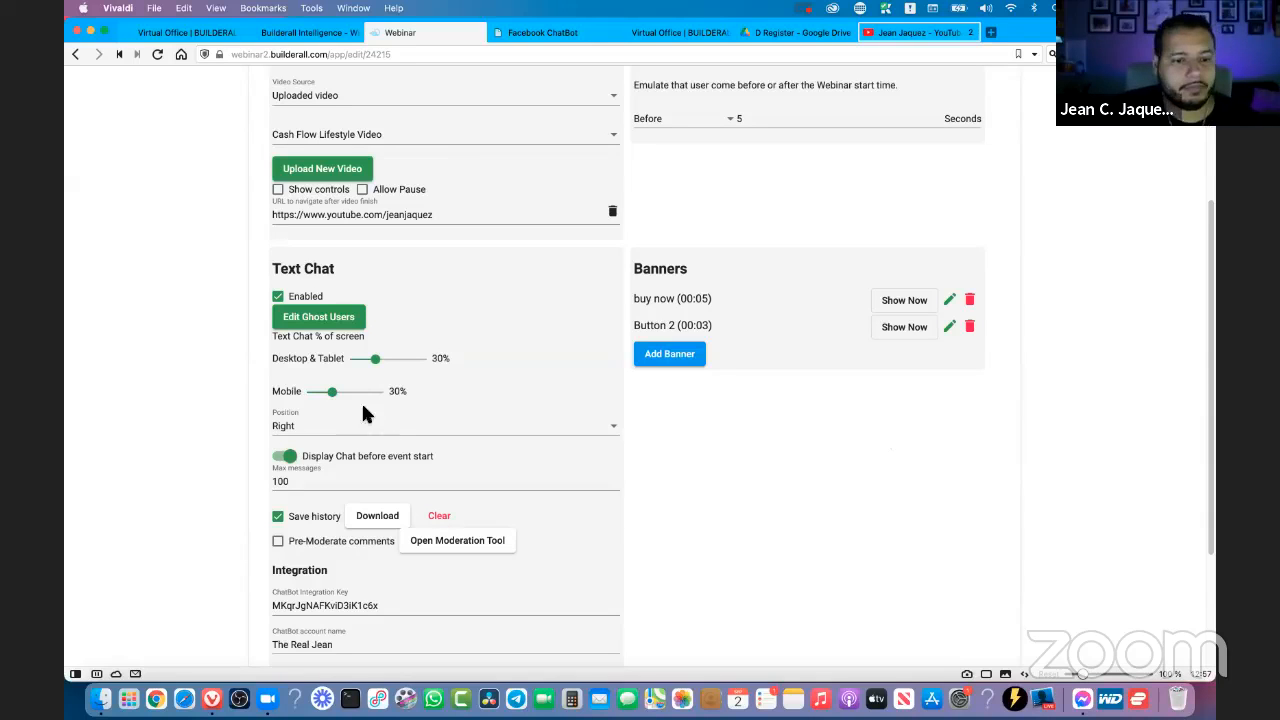
- Inspect the Text Chat Custom CSS field, briefly enlarging it, and leave it empty
scroll(203, 378, down, 1)
scroll(203, 372, down, 4)
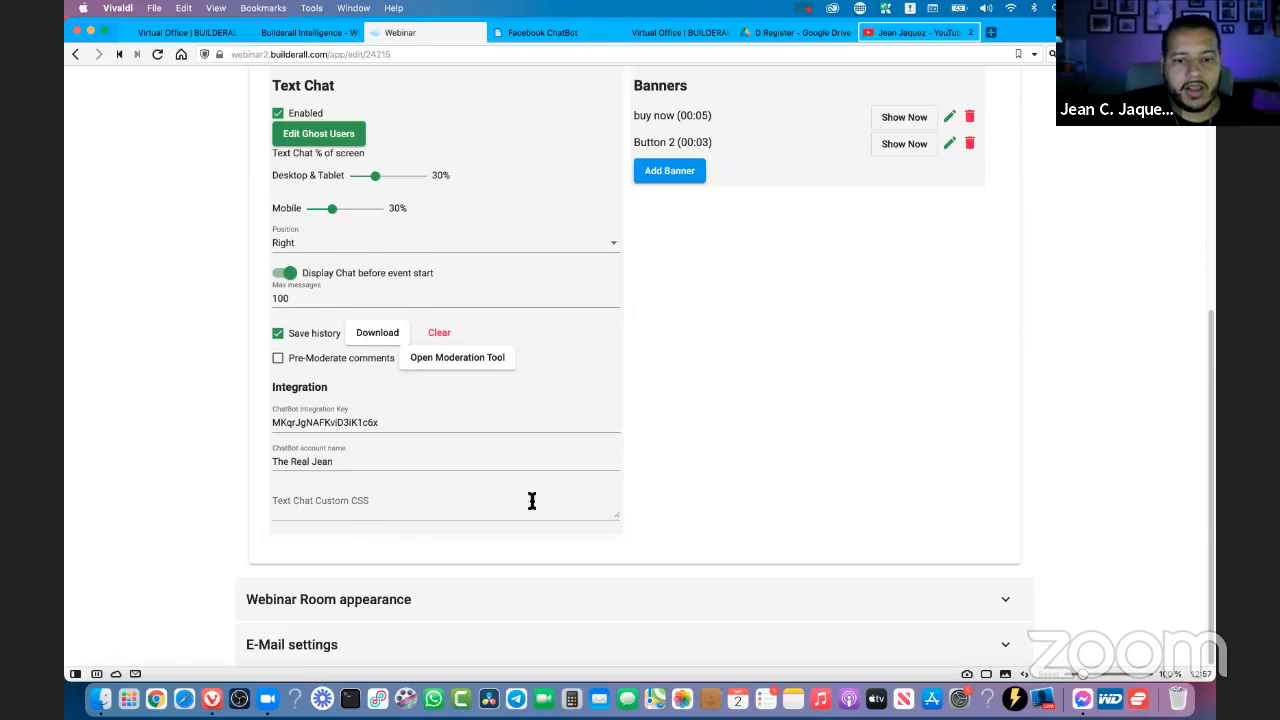
drag(620, 518, 618, 575)
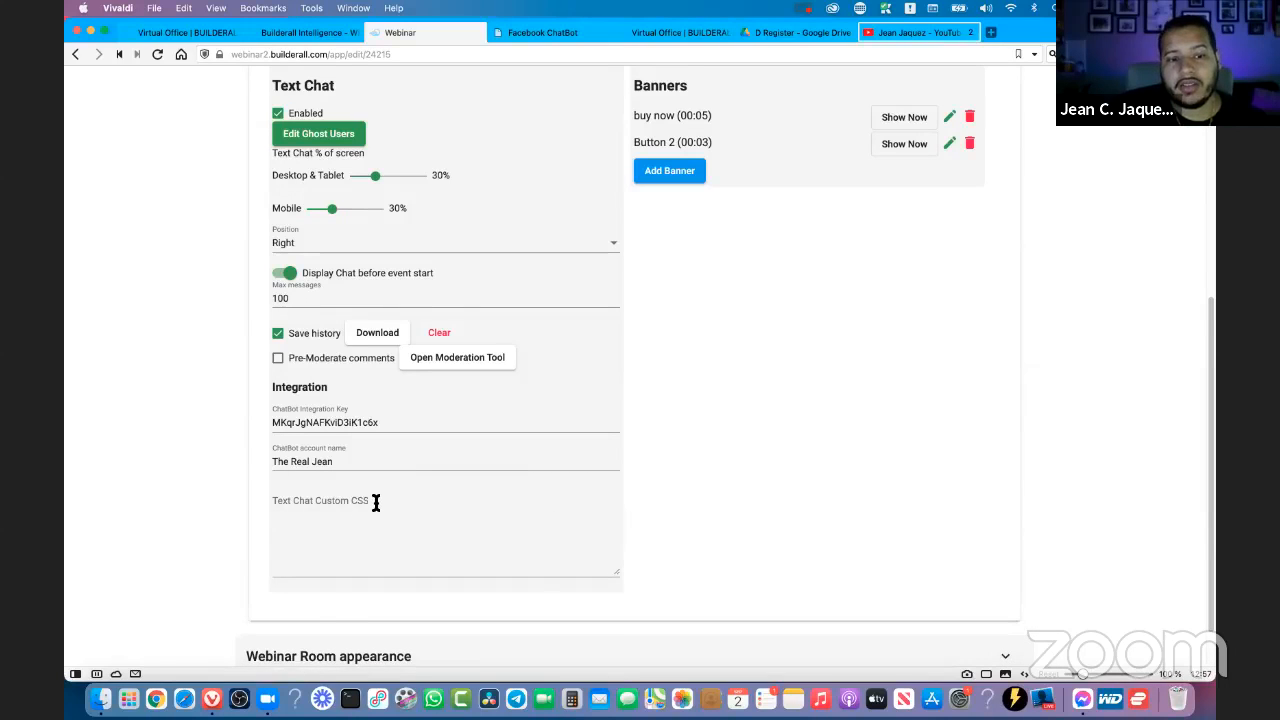
click(282, 500)
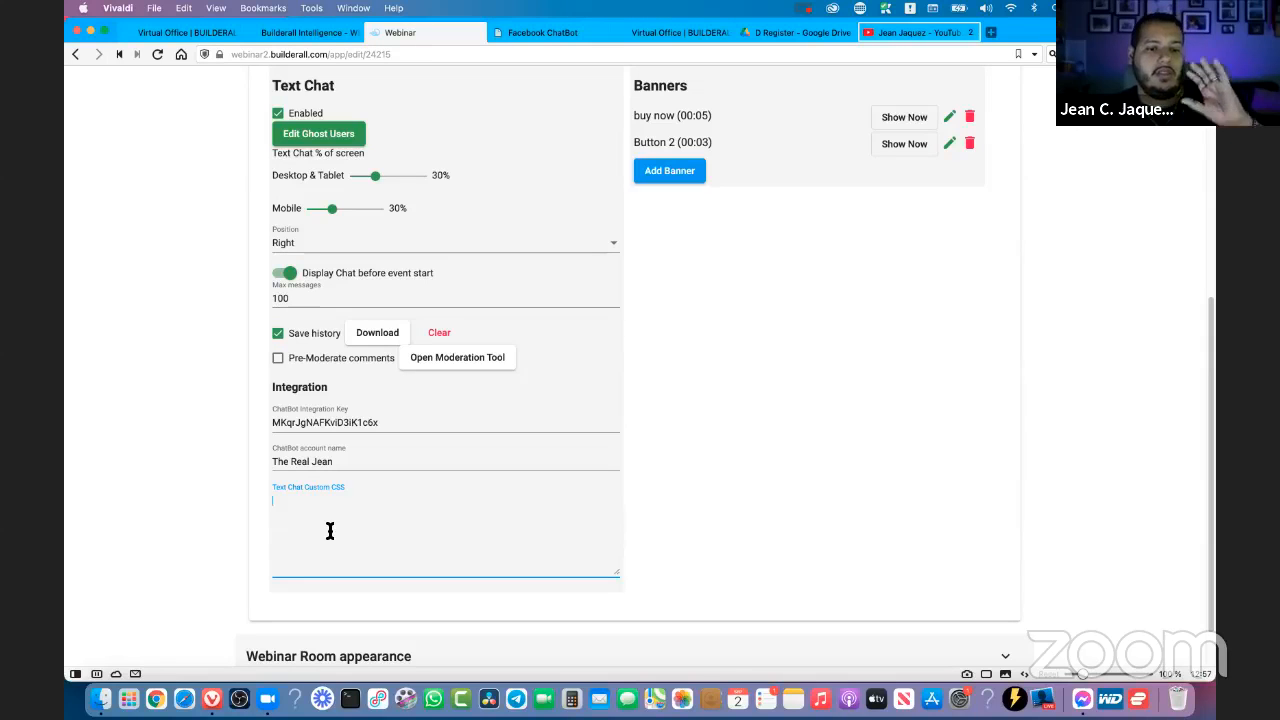
drag(612, 578, 619, 508)
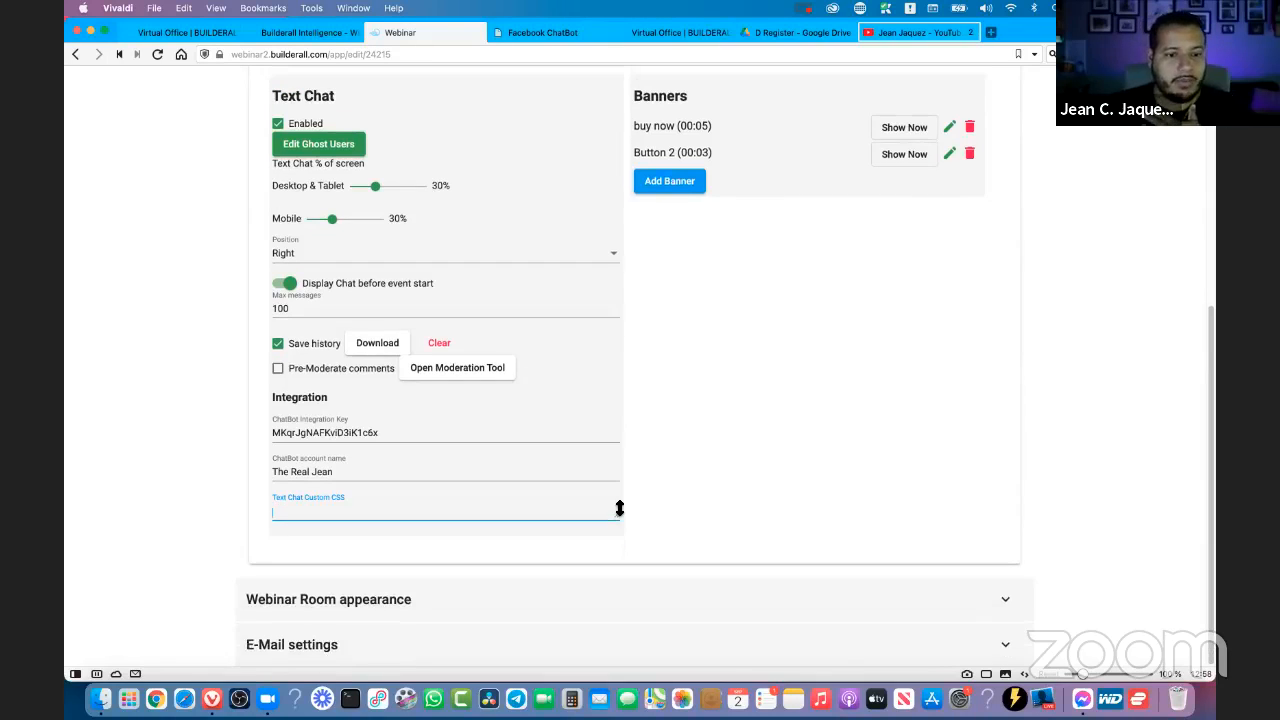
click(706, 516)
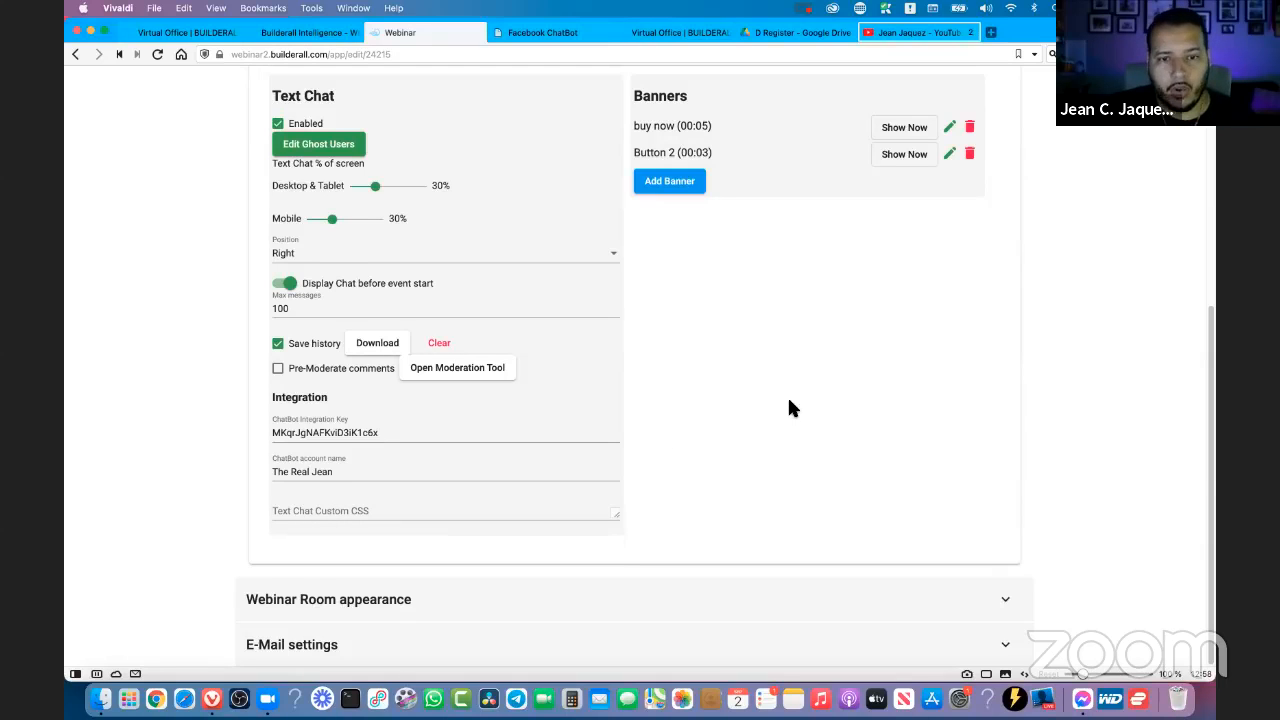
- Examine the Webinar Room appearance settings, including the back-timer colors, poster and Social Proof campaign option
scroll(789, 401, up, 3)
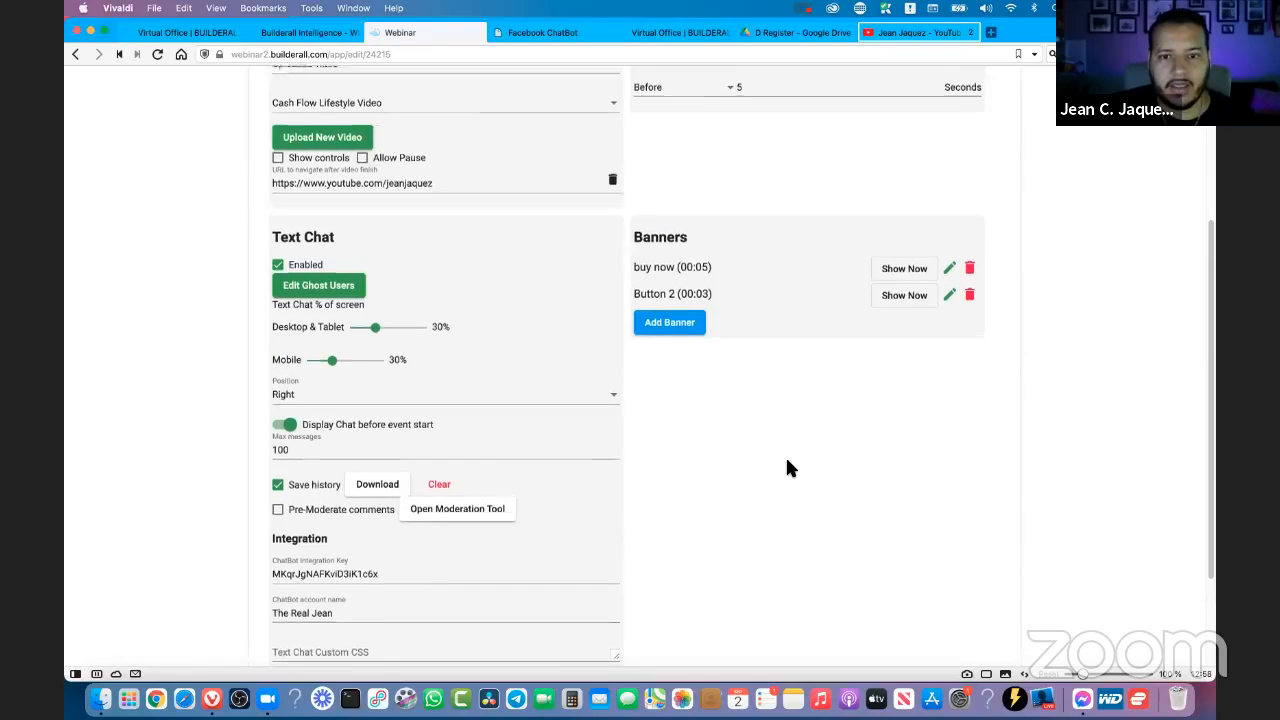
scroll(789, 468, up, 5)
scroll(789, 468, down, 8)
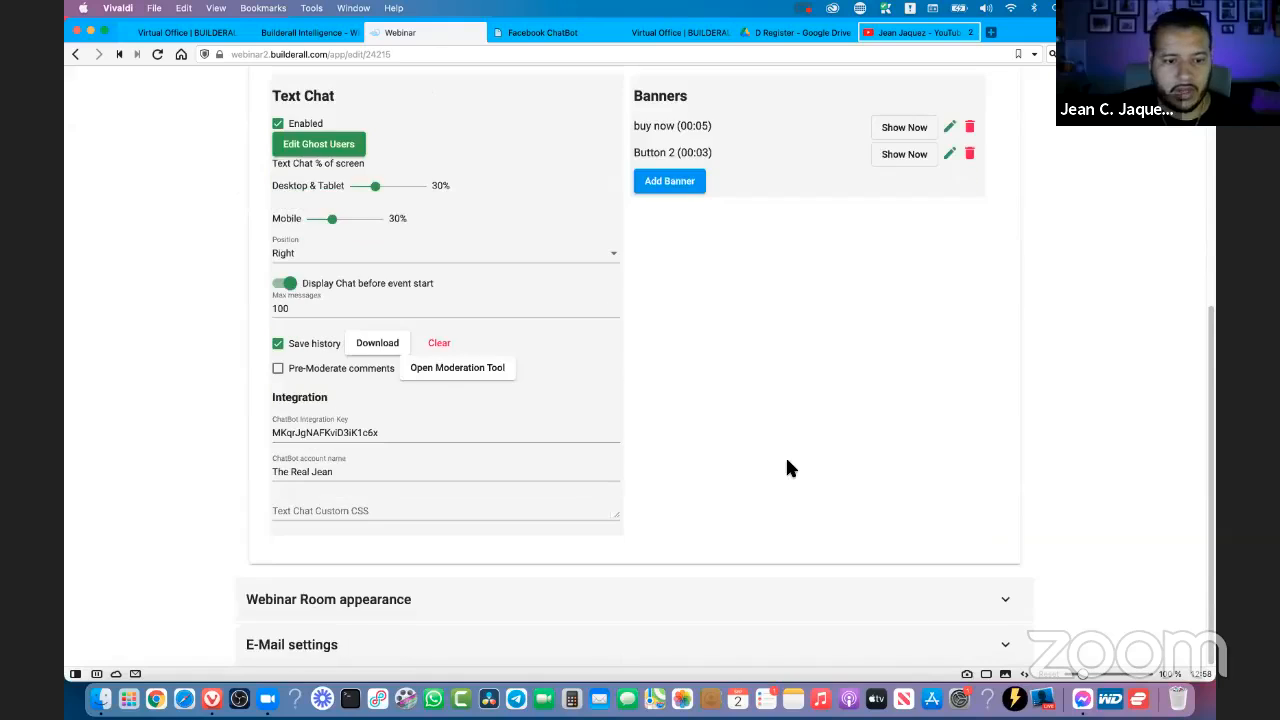
click(400, 603)
scroll(1074, 384, down, 10)
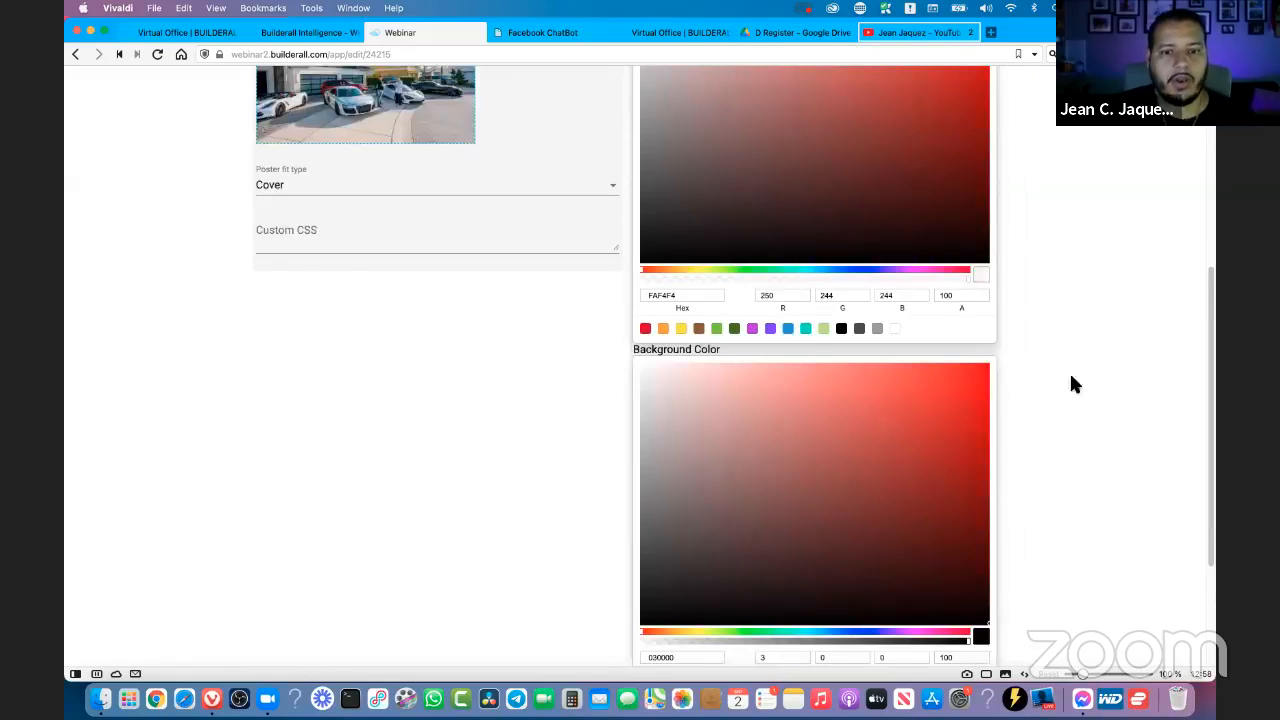
scroll(489, 228, up, 2)
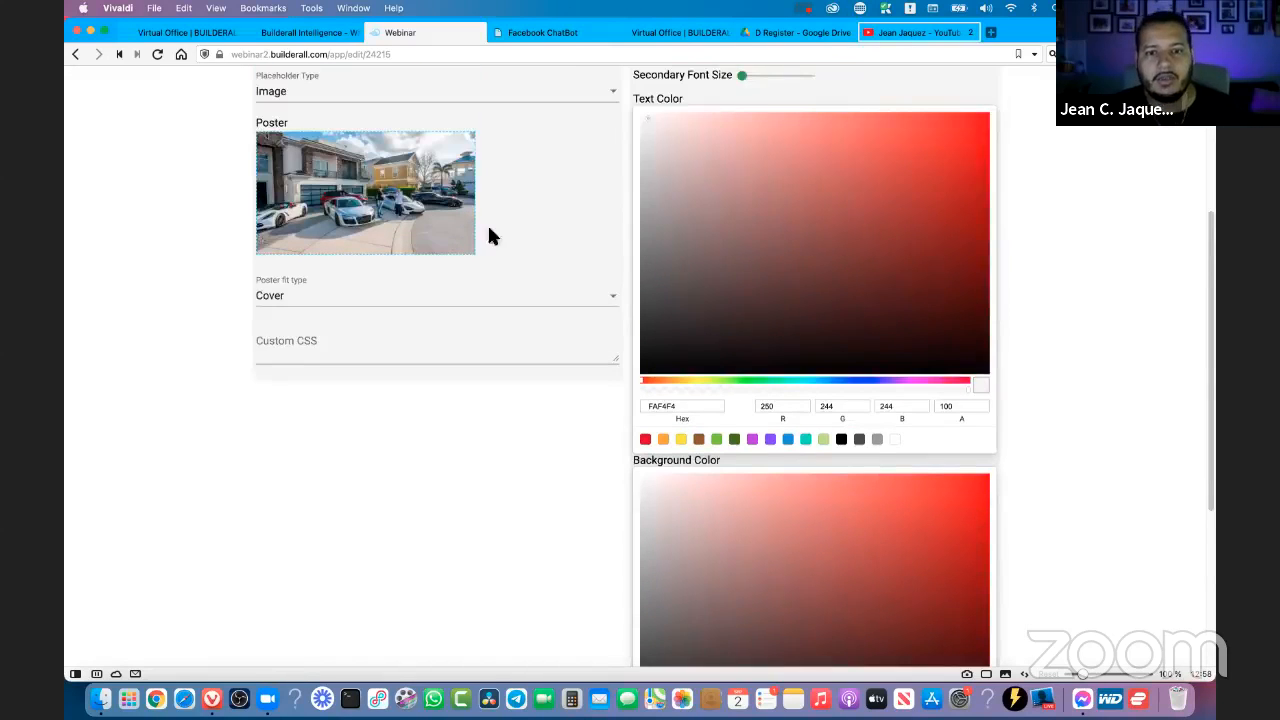
scroll(571, 295, up, 2)
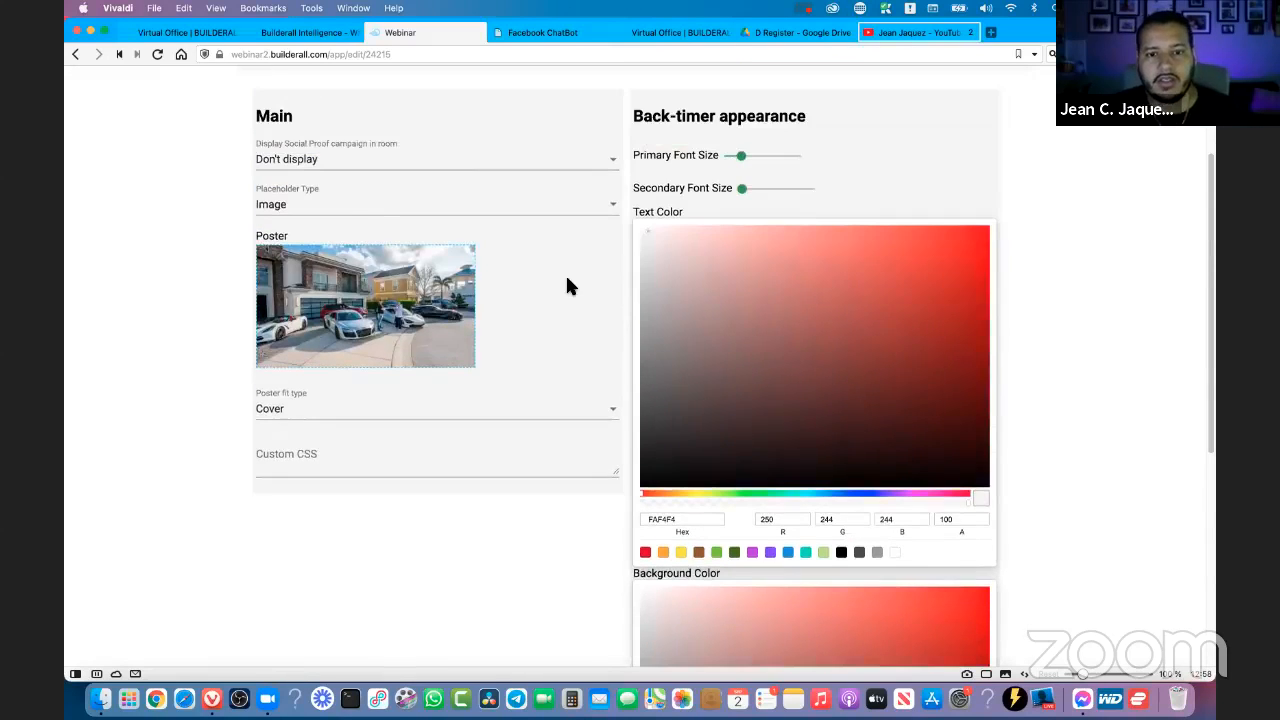
click(329, 160)
click(173, 238)
- Set the emulated user arrival to 10 seconds before the webinar start and reopen the Webinar Room appearance settings
scroll(171, 242, up, 3)
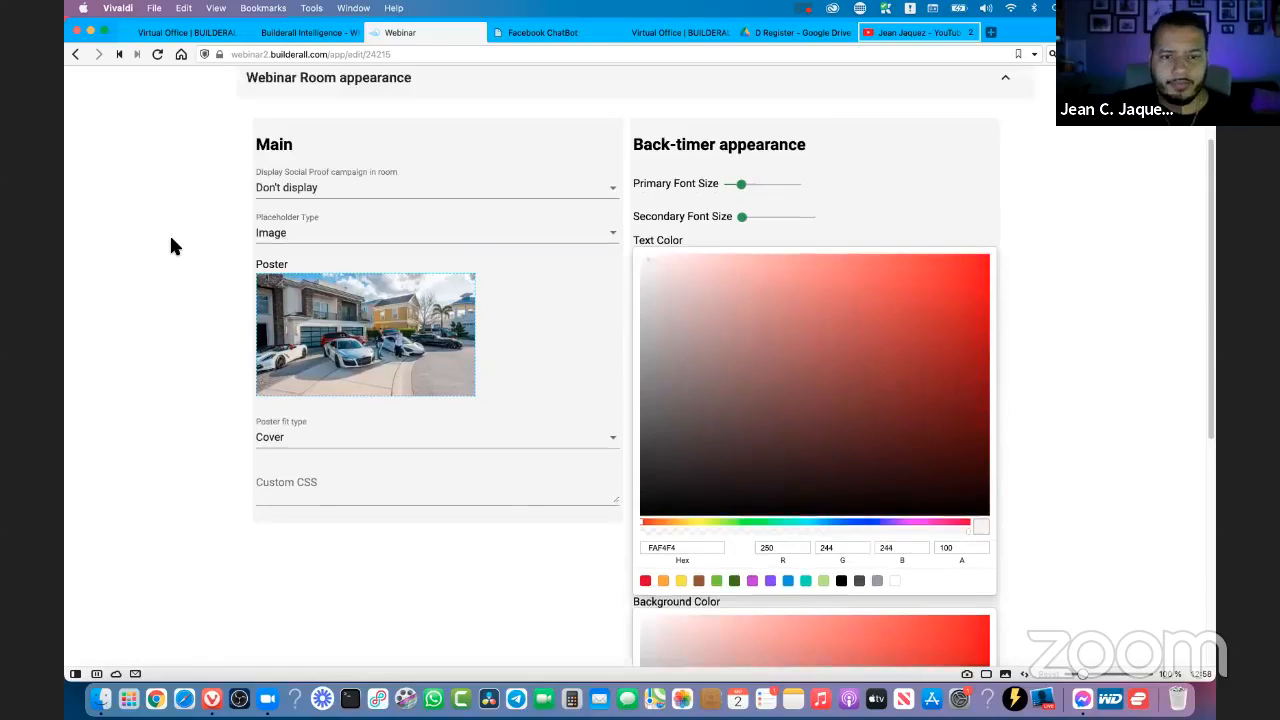
click(335, 175)
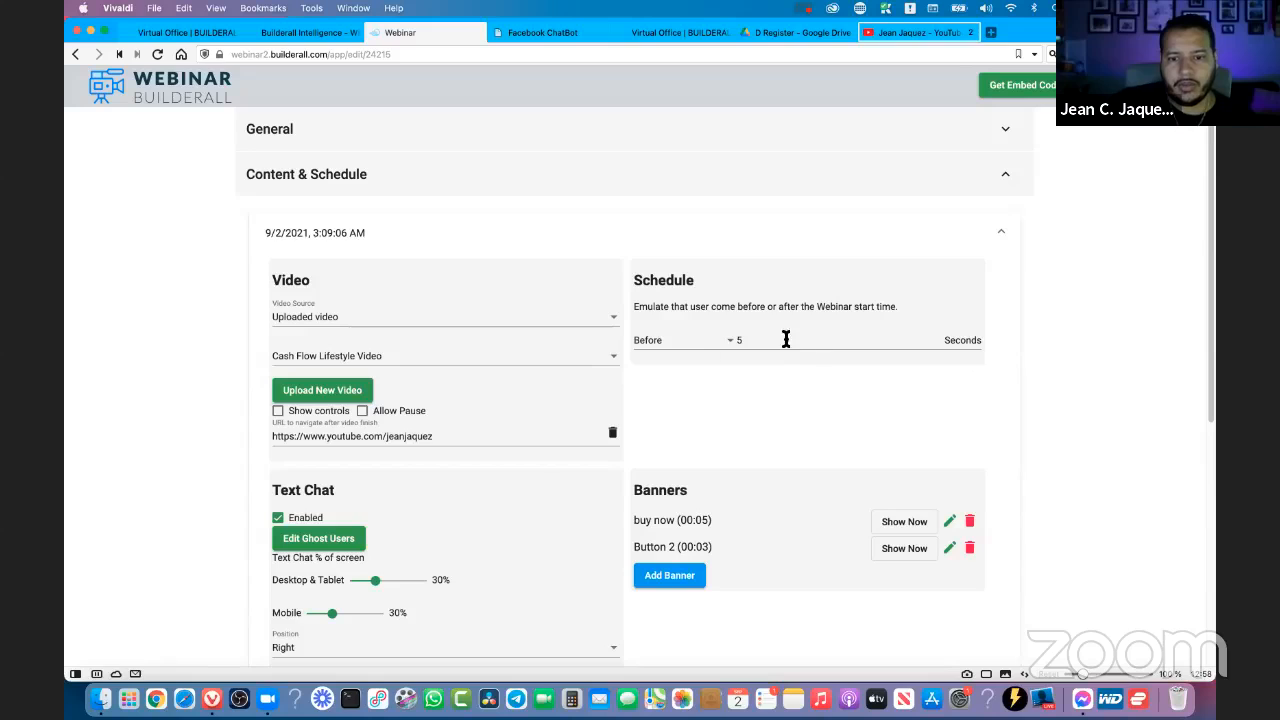
click(938, 336)
click(938, 336)
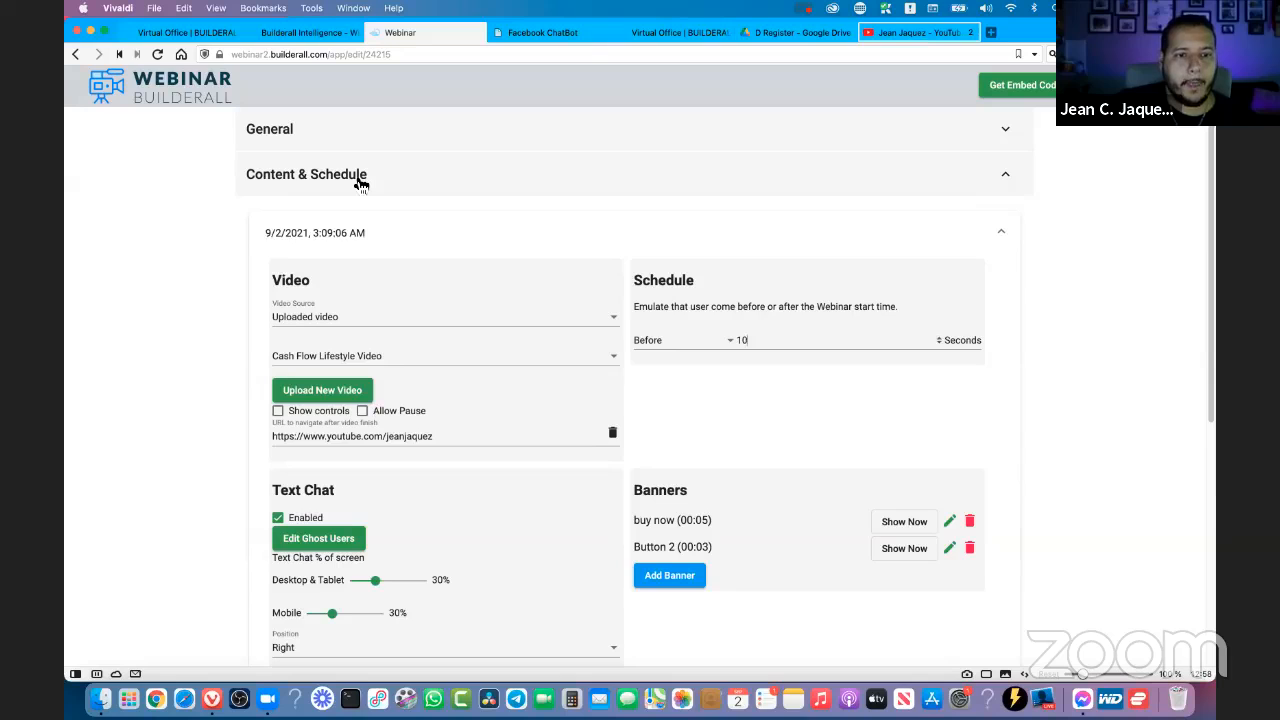
scroll(355, 205, down, 5)
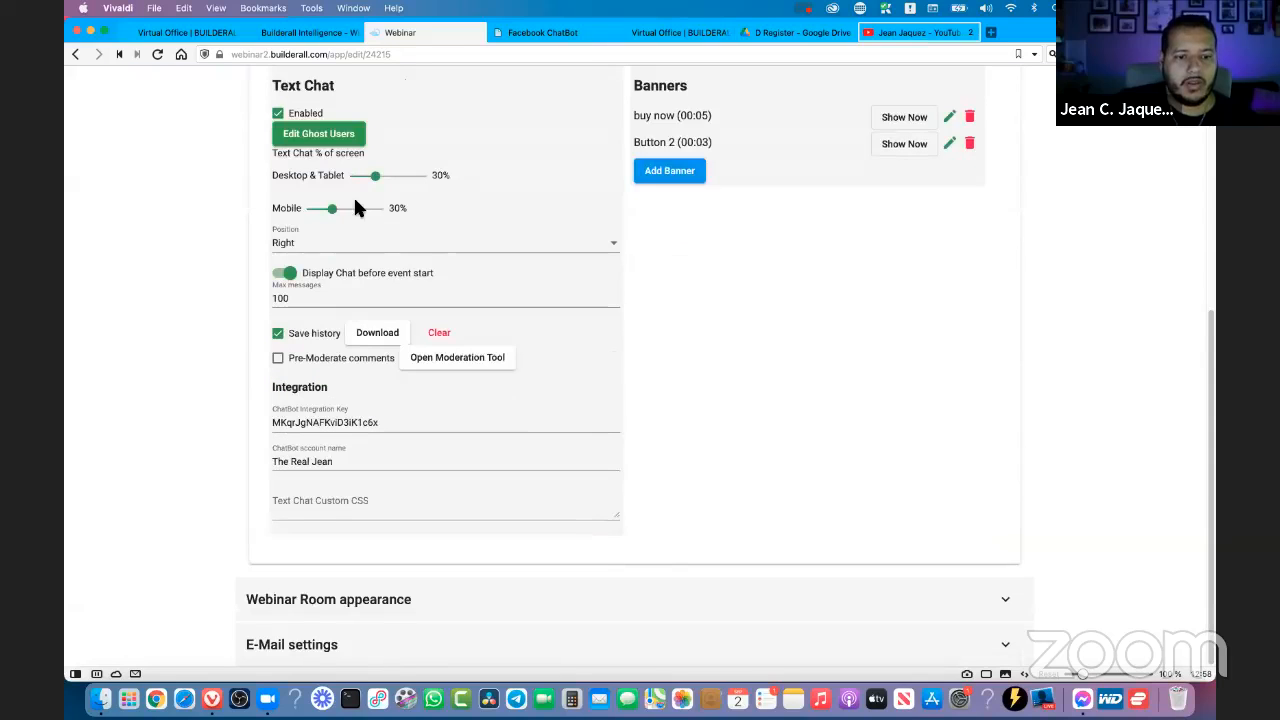
click(331, 604)
scroll(427, 468, up, 5)
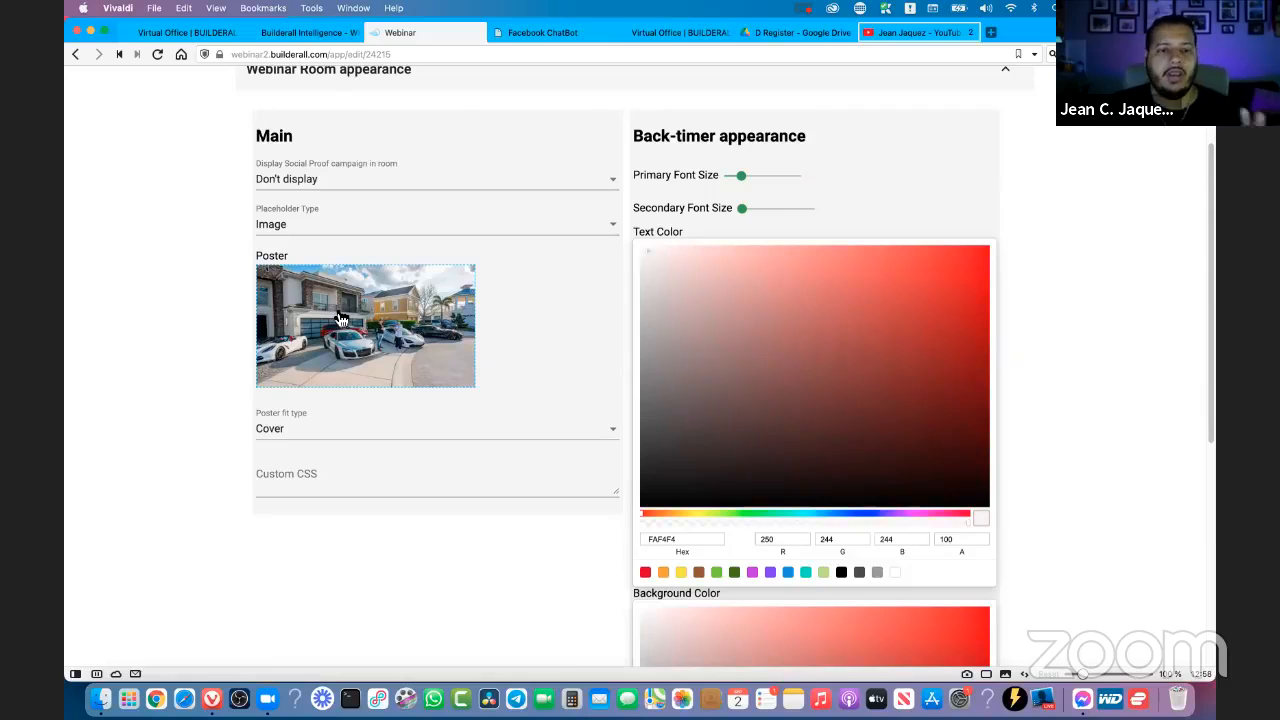
- Try the Video placeholder type, look at its available poster videos, and switch the placeholder back to Image
double_click(256, 254)
click(285, 228)
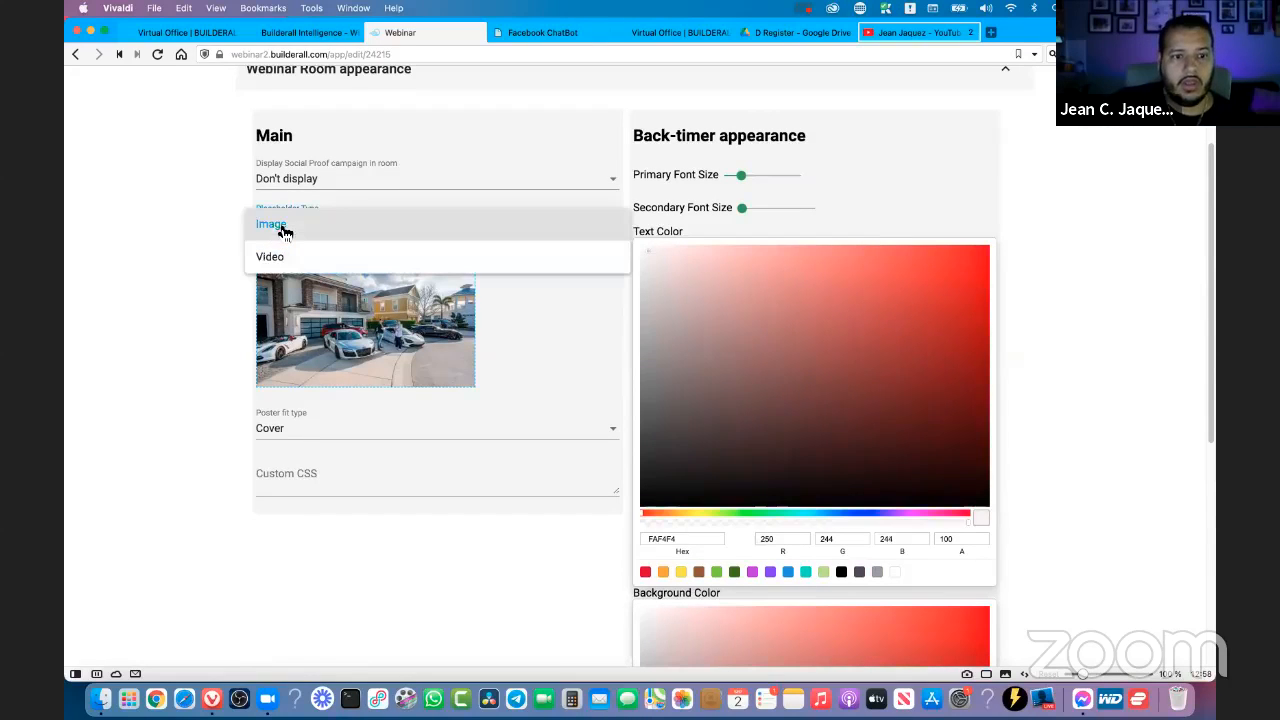
click(288, 268)
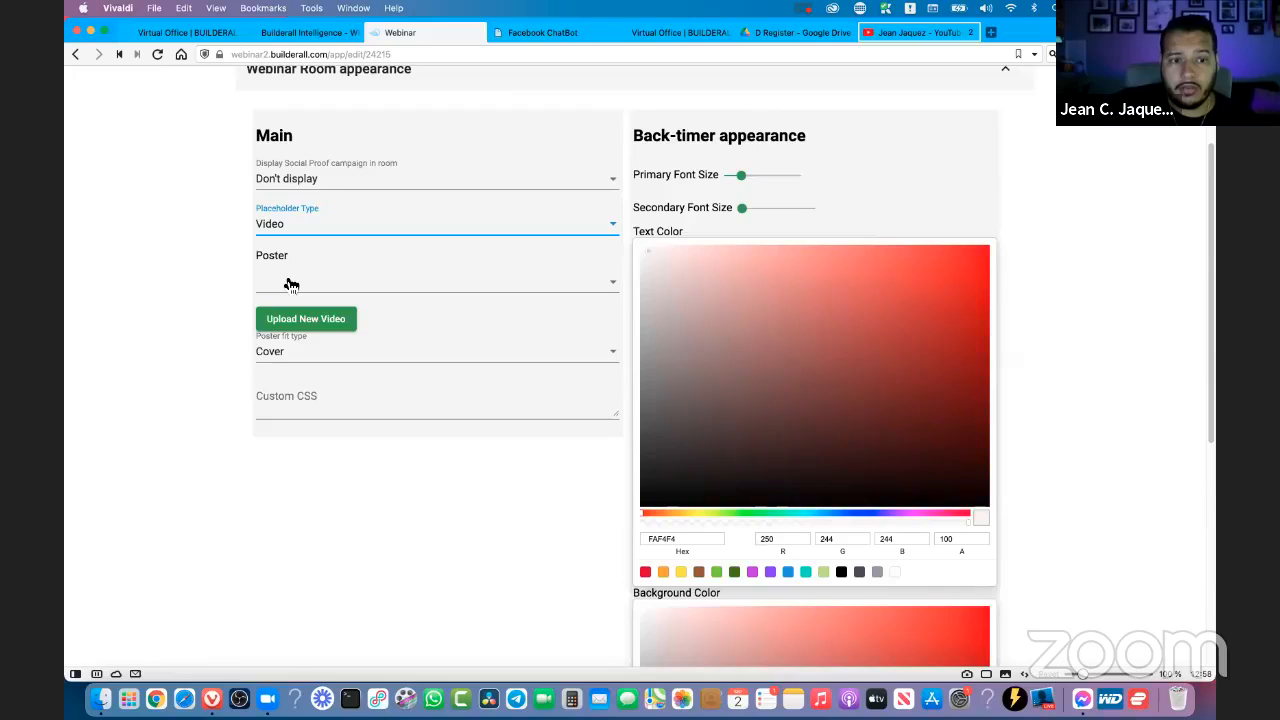
click(290, 284)
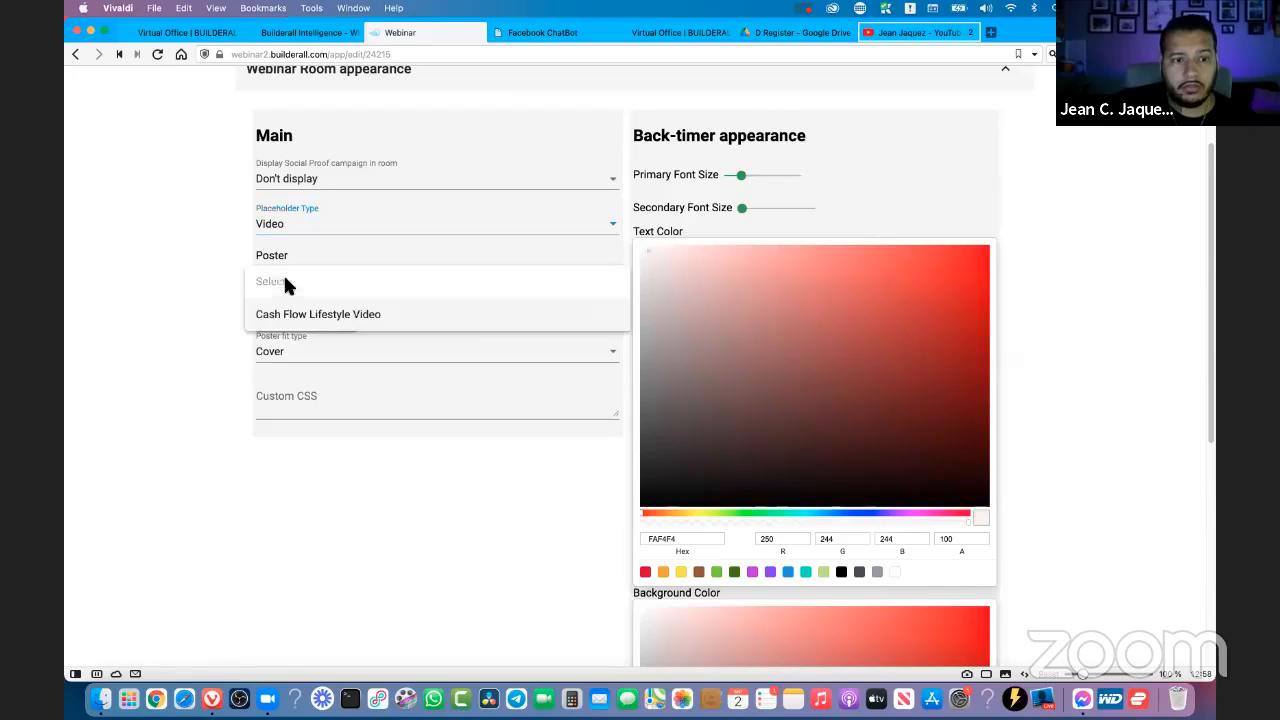
click(213, 283)
click(329, 223)
click(309, 194)
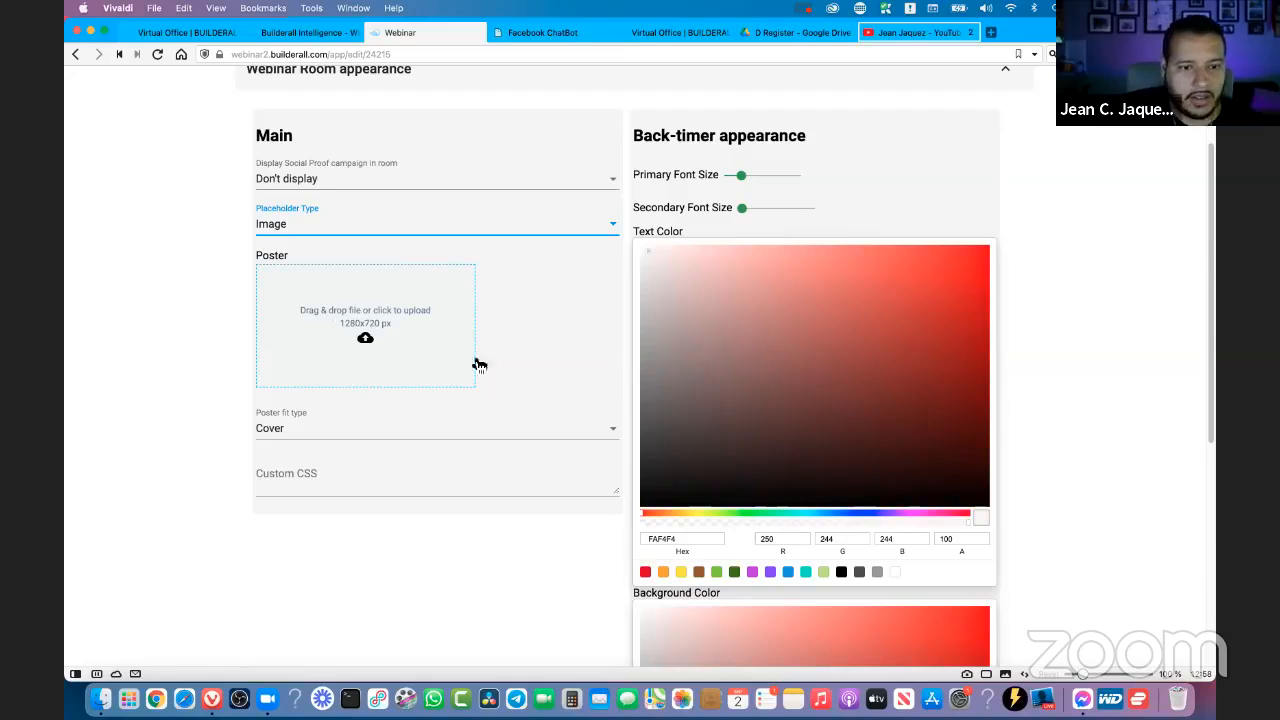
- Upload the Orlando cars JPEG from the Downloads folder as the webinar room's poster
click(333, 331)
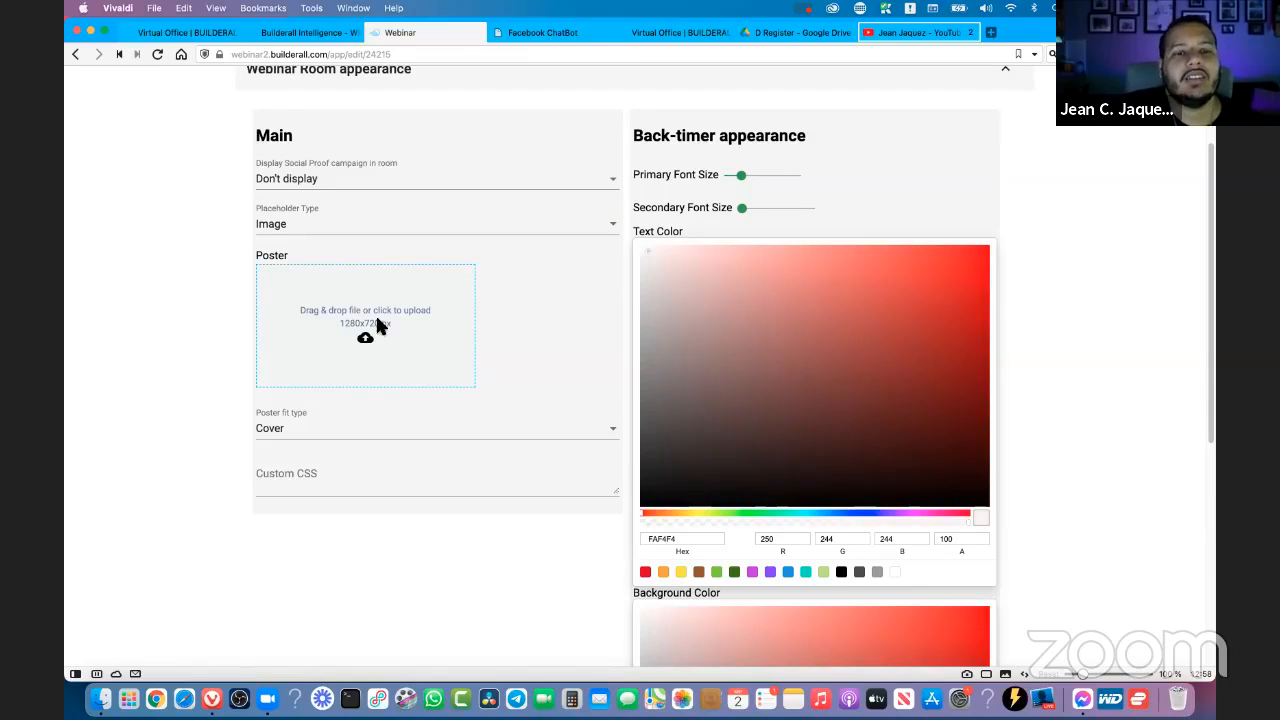
click(461, 271)
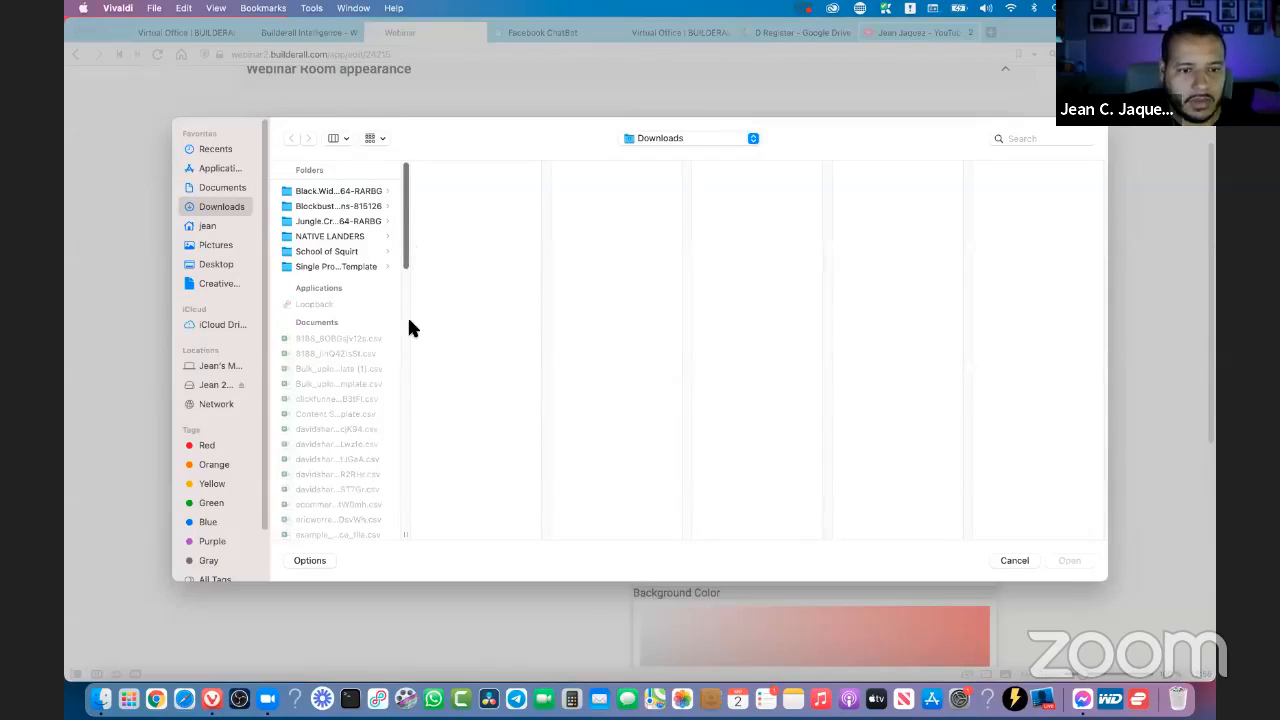
scroll(405, 360, down, 10)
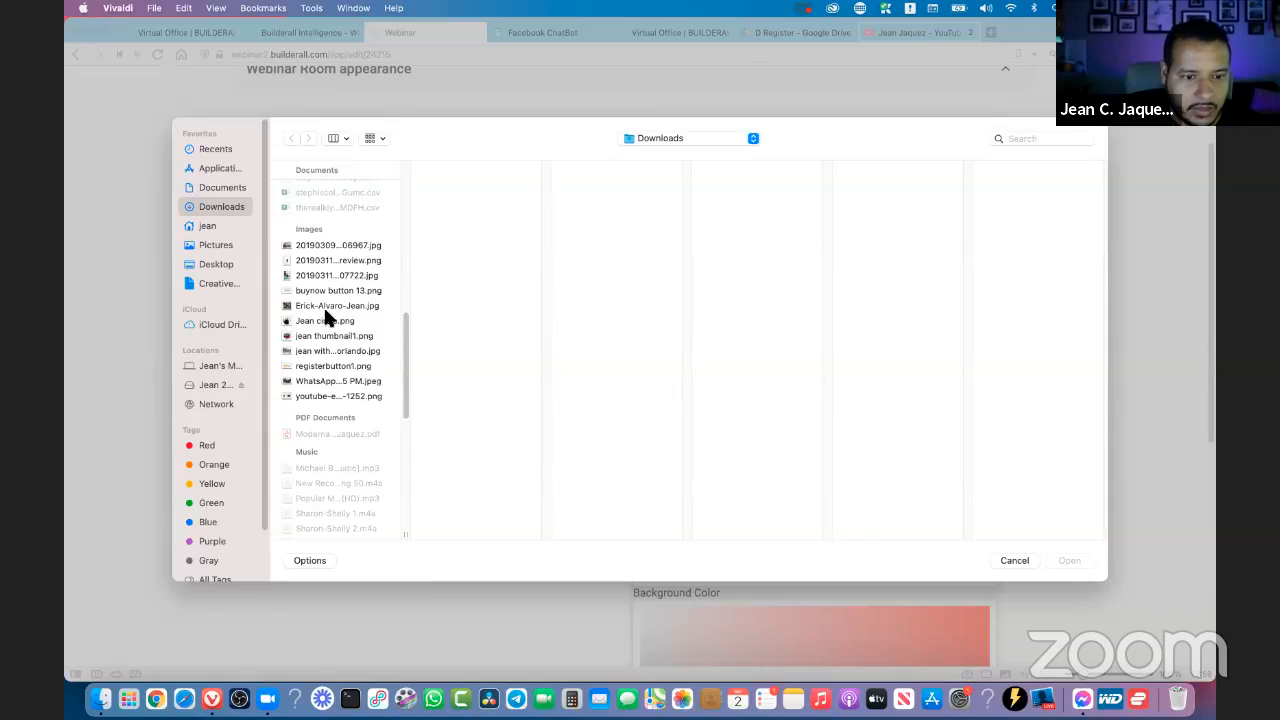
click(340, 350)
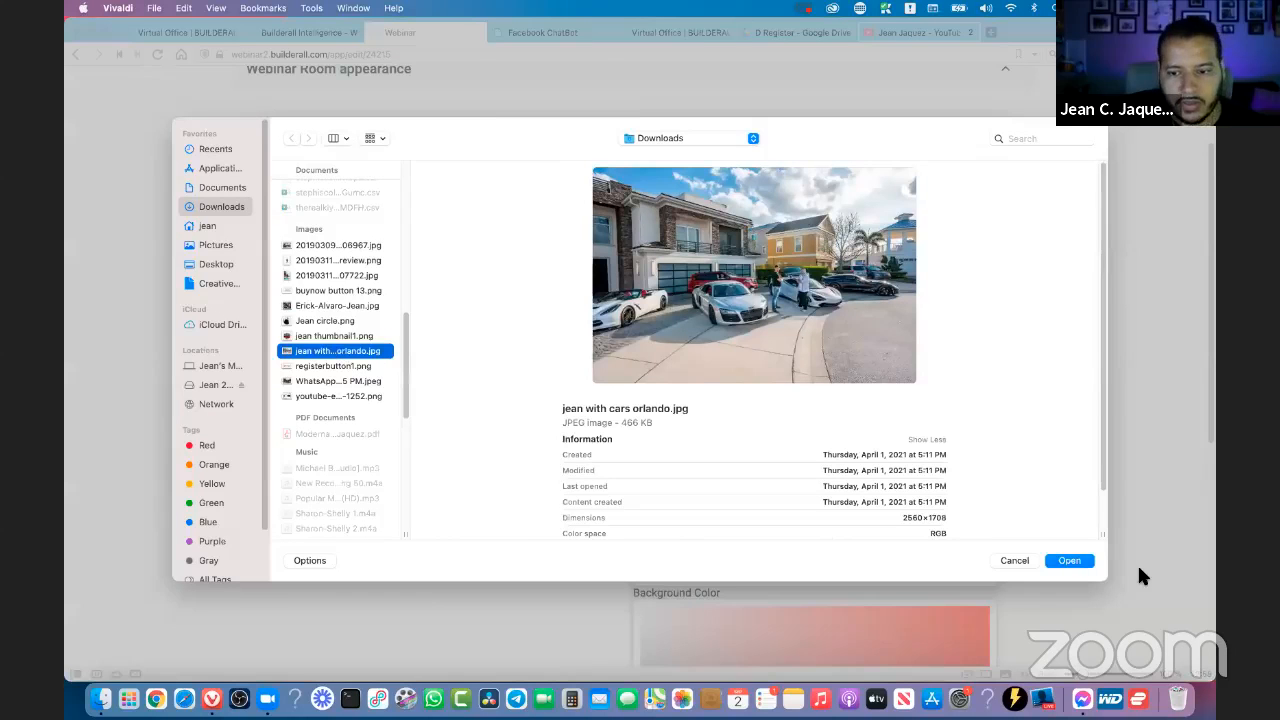
click(1084, 565)
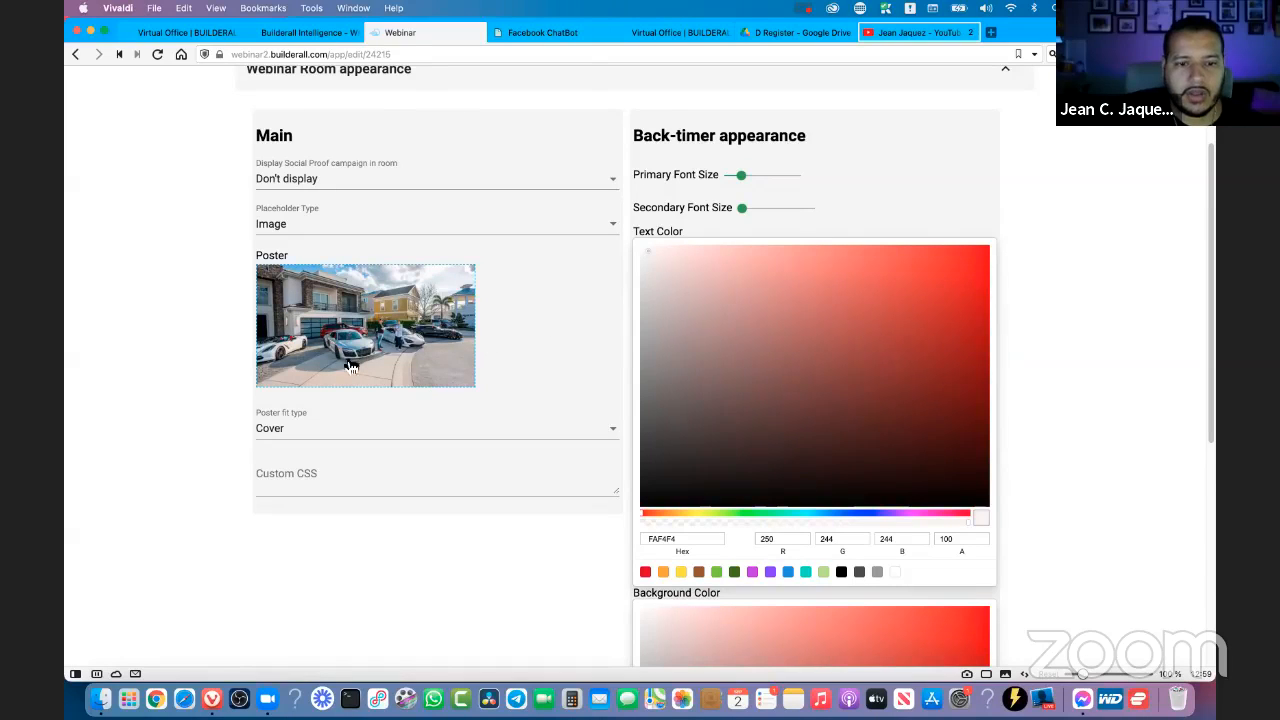
- Switch the poster placeholder type to Video and return it to Image
click(283, 232)
click(275, 255)
click(288, 235)
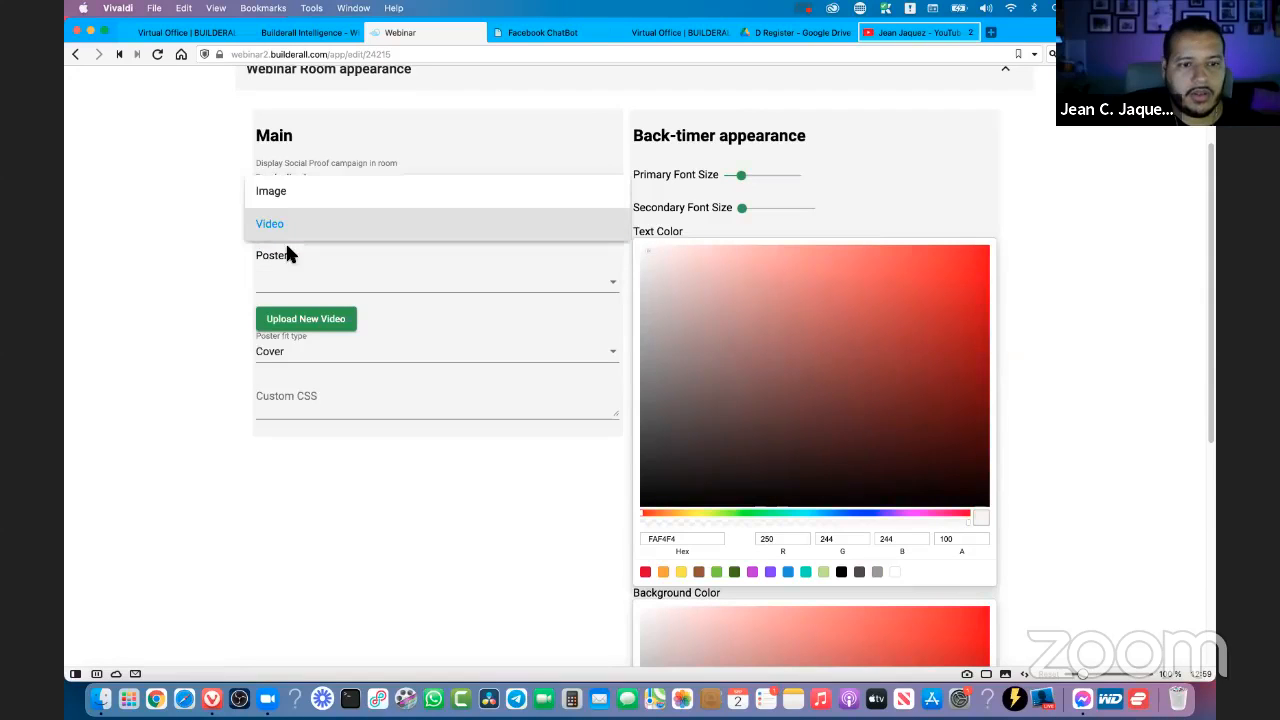
click(289, 191)
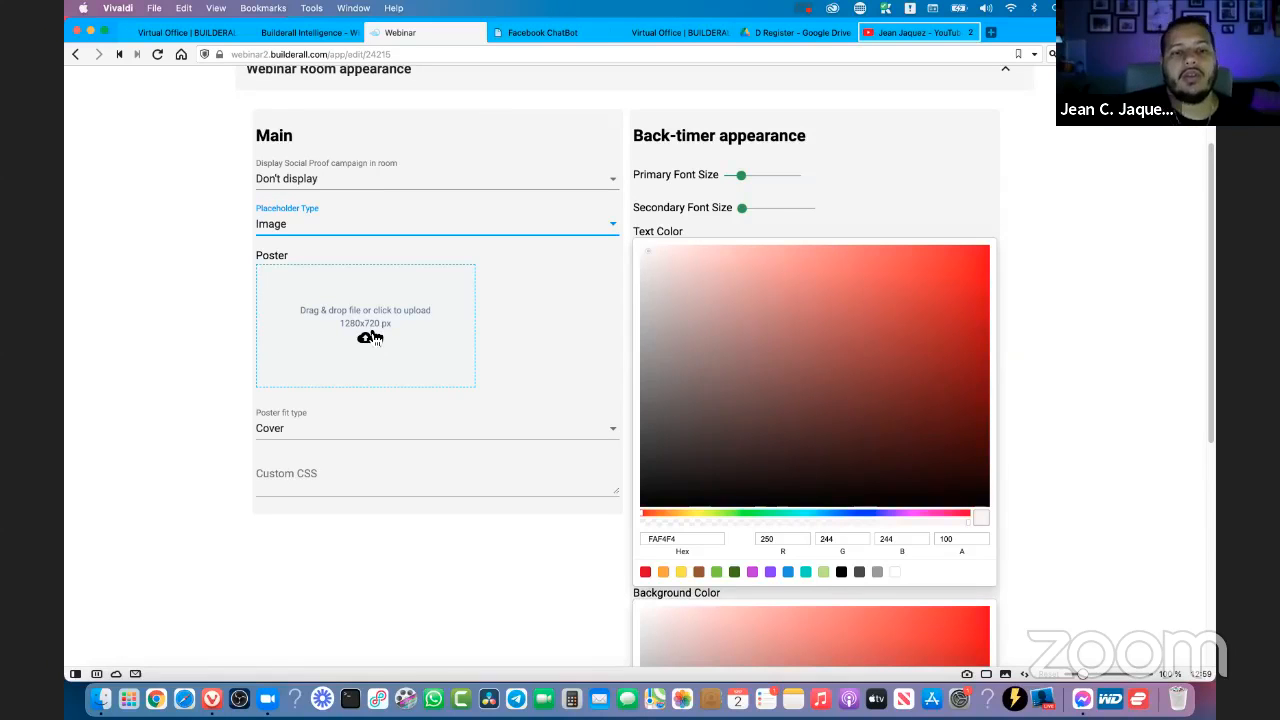
- Upload the Orlando cars JPEG from Downloads again to fill the empty poster placeholder
click(369, 330)
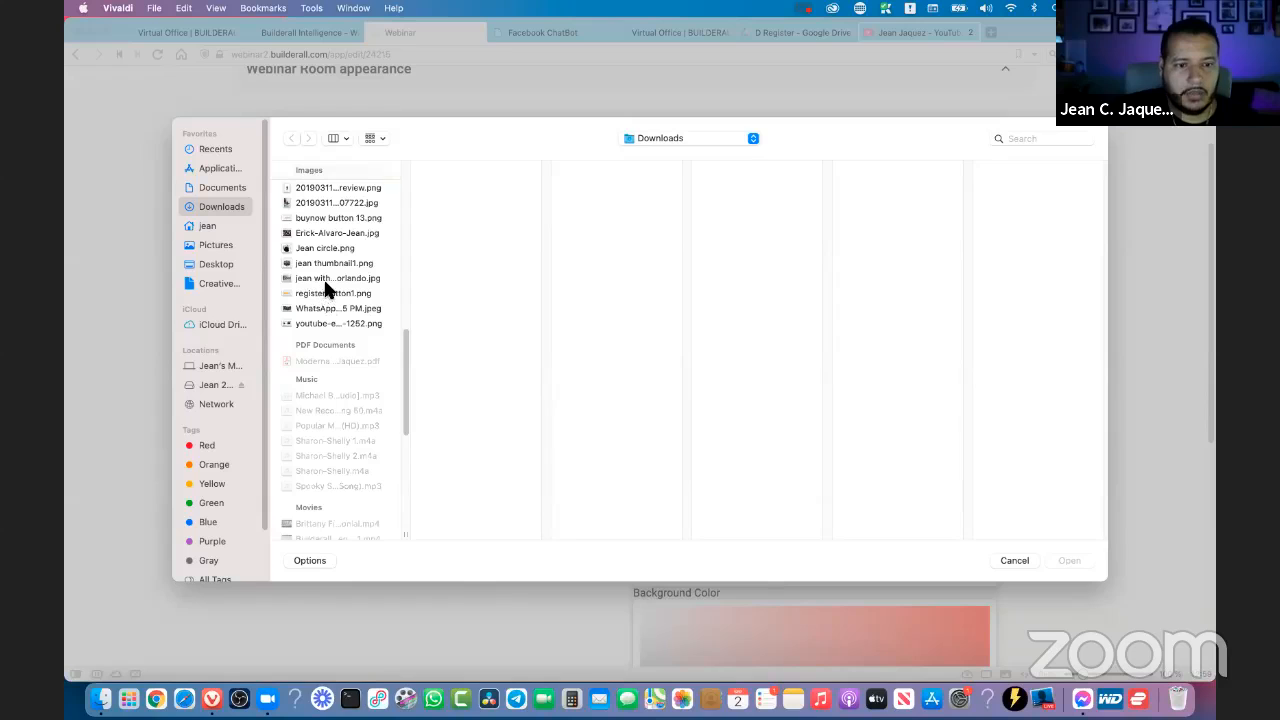
click(332, 279)
click(1069, 561)
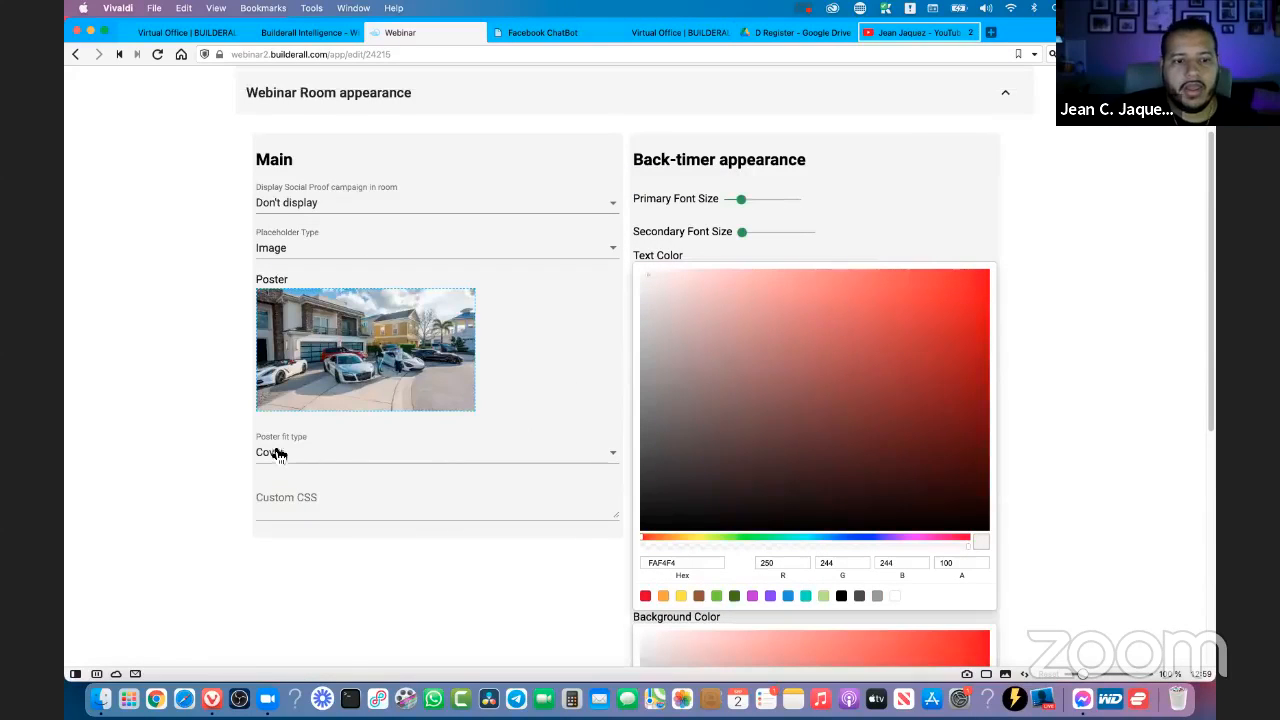
- Check the poster fit types, keep Cover, and leave the webinar room's Custom CSS field empty
click(283, 458)
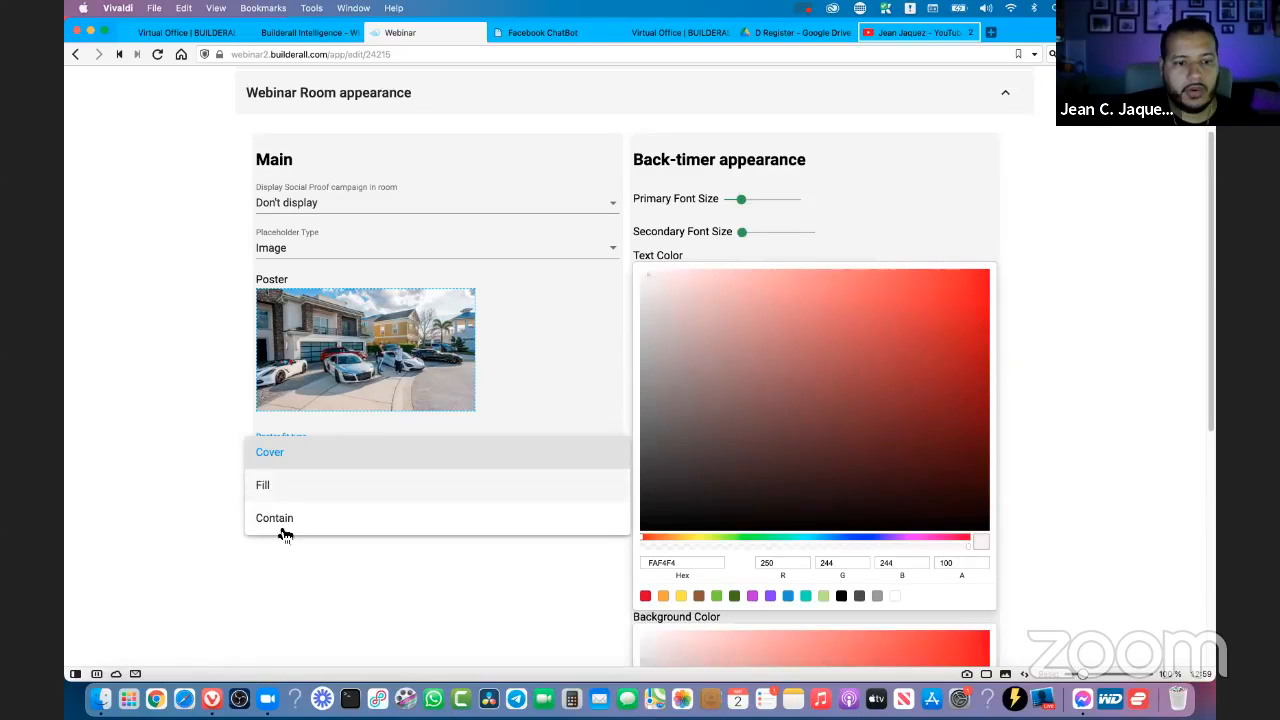
click(277, 455)
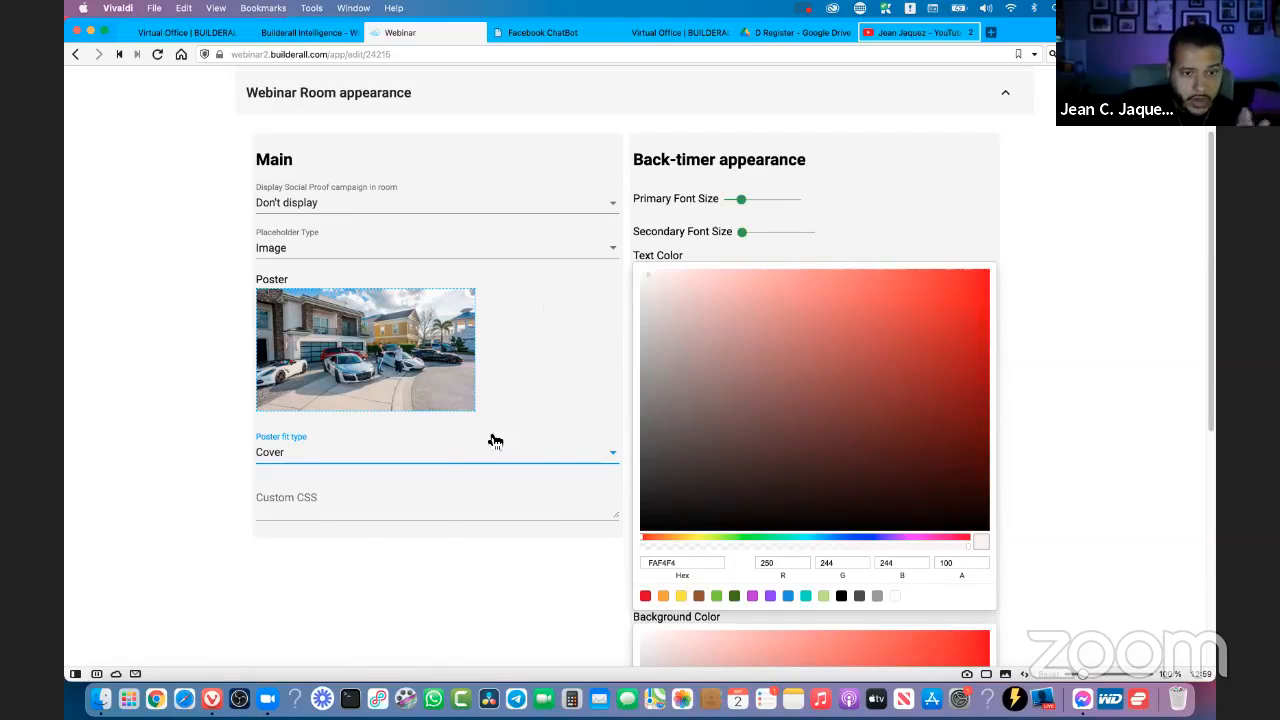
click(268, 497)
click(284, 536)
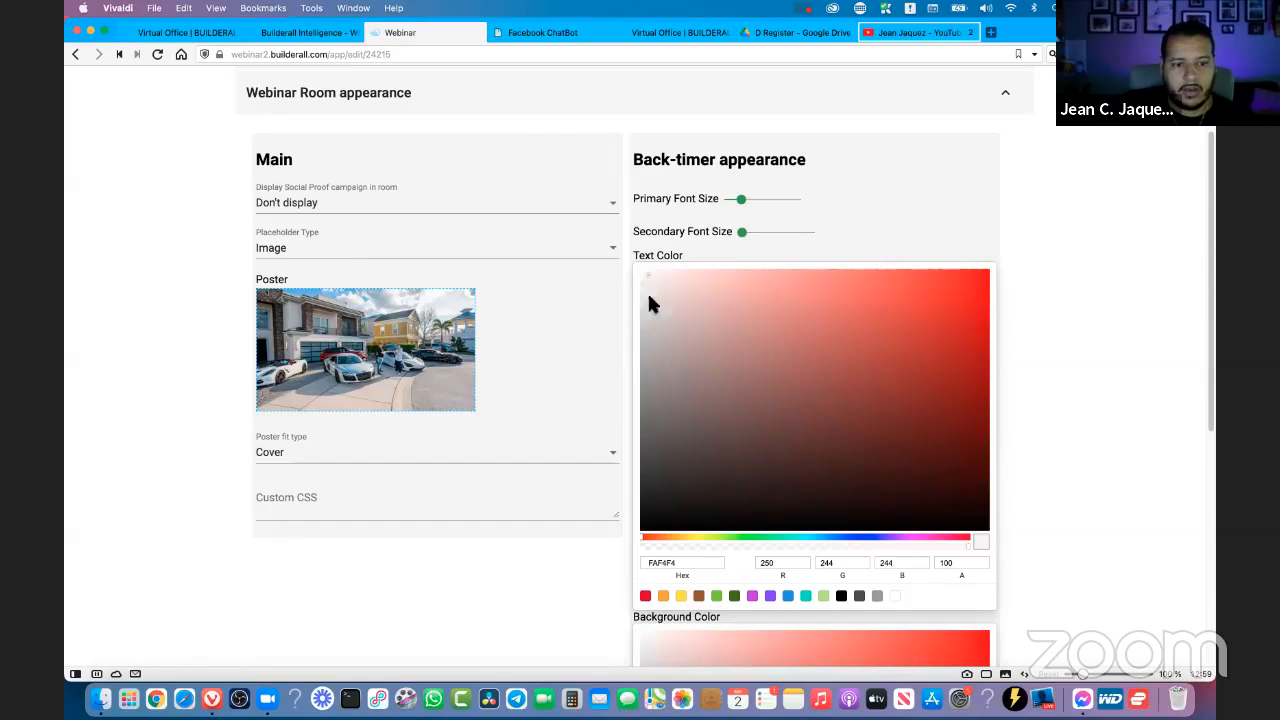
- Slightly increase the back-timer's primary font size and set its text color to off-white FAF6F6
click(748, 205)
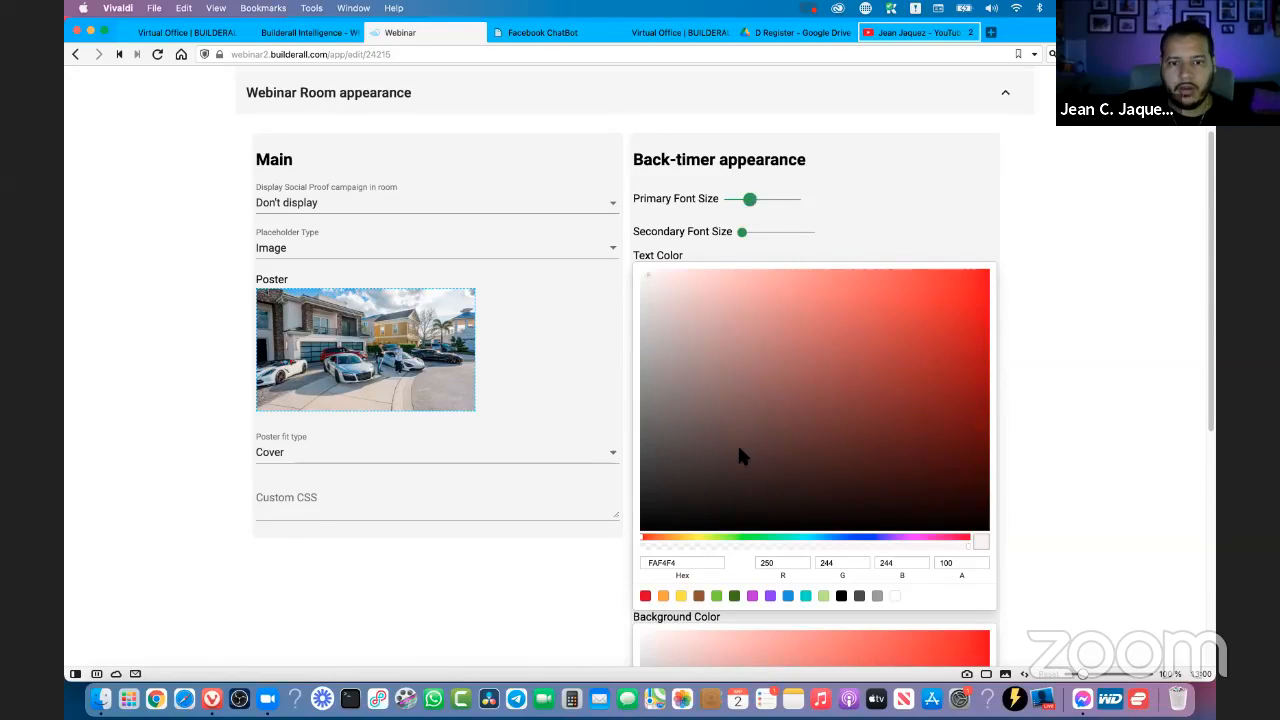
click(644, 272)
scroll(767, 360, down, 5)
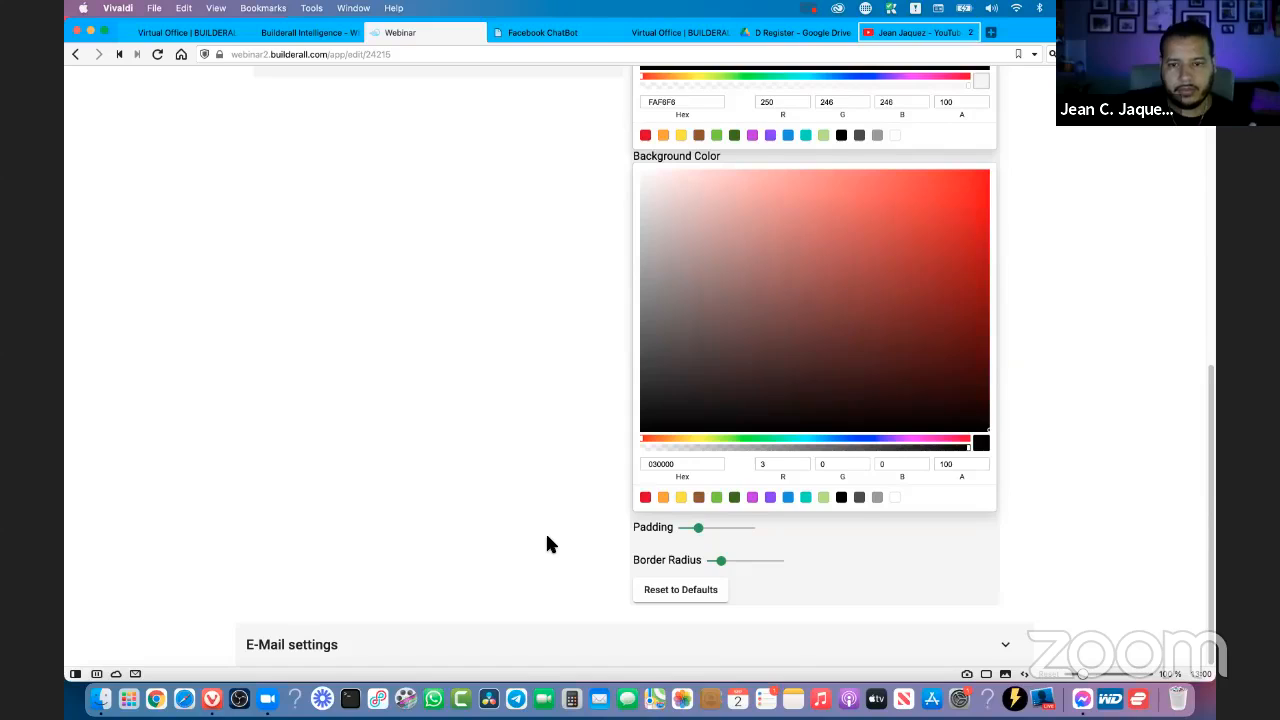
scroll(548, 540, up, 10)
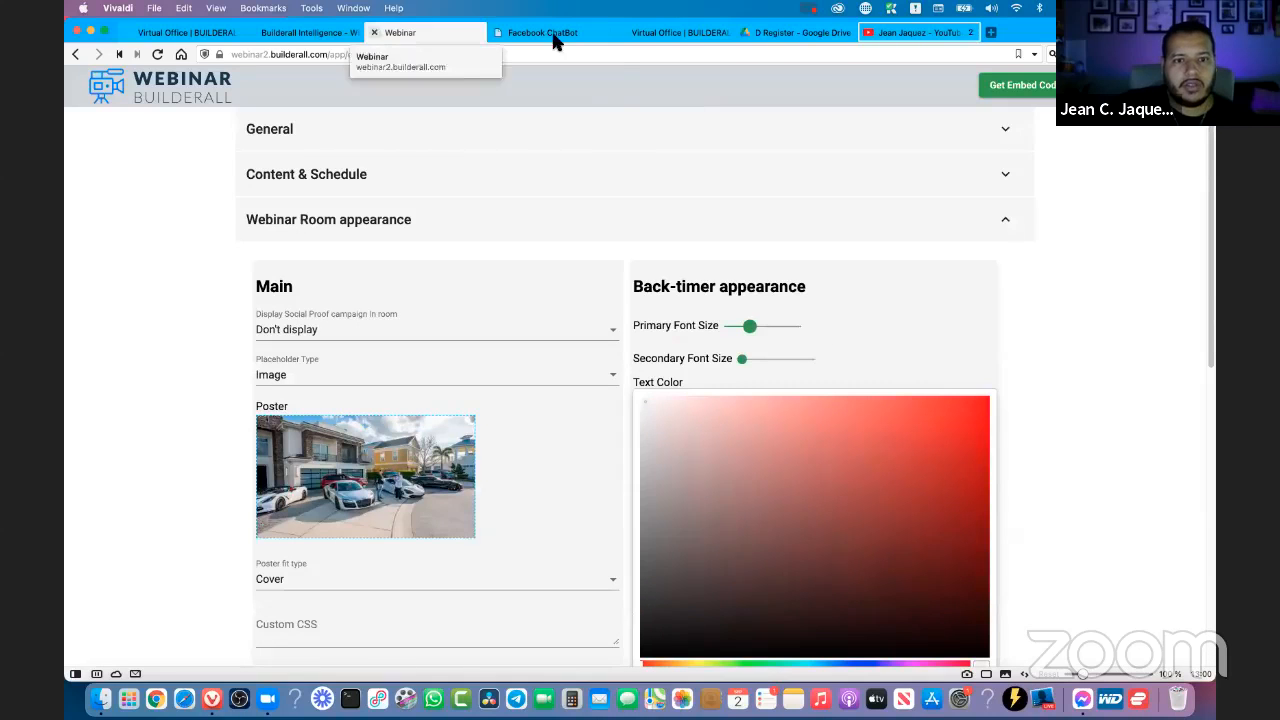
mouse_move(310, 38)
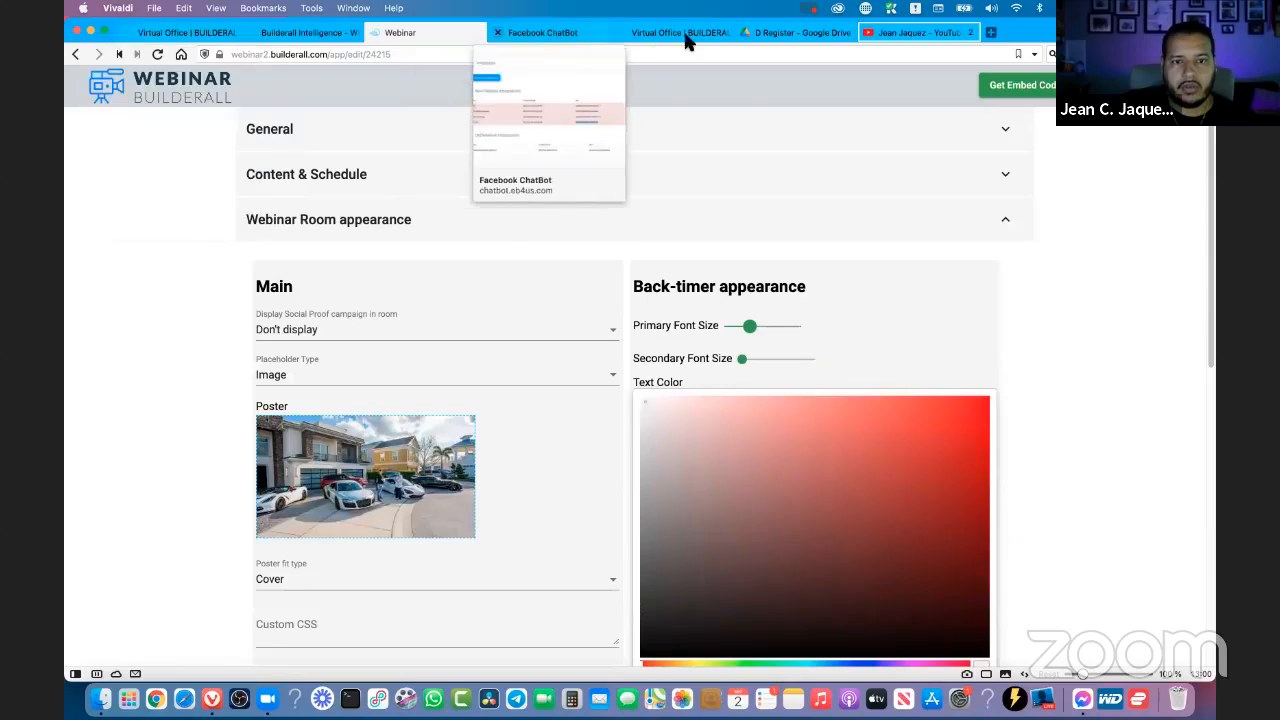
- Open the thetrainingwebinar project in Cheetah from the Virtual Office's latest projects and close the unneeded Google Drive tab
mouse_move(685, 38)
click(195, 40)
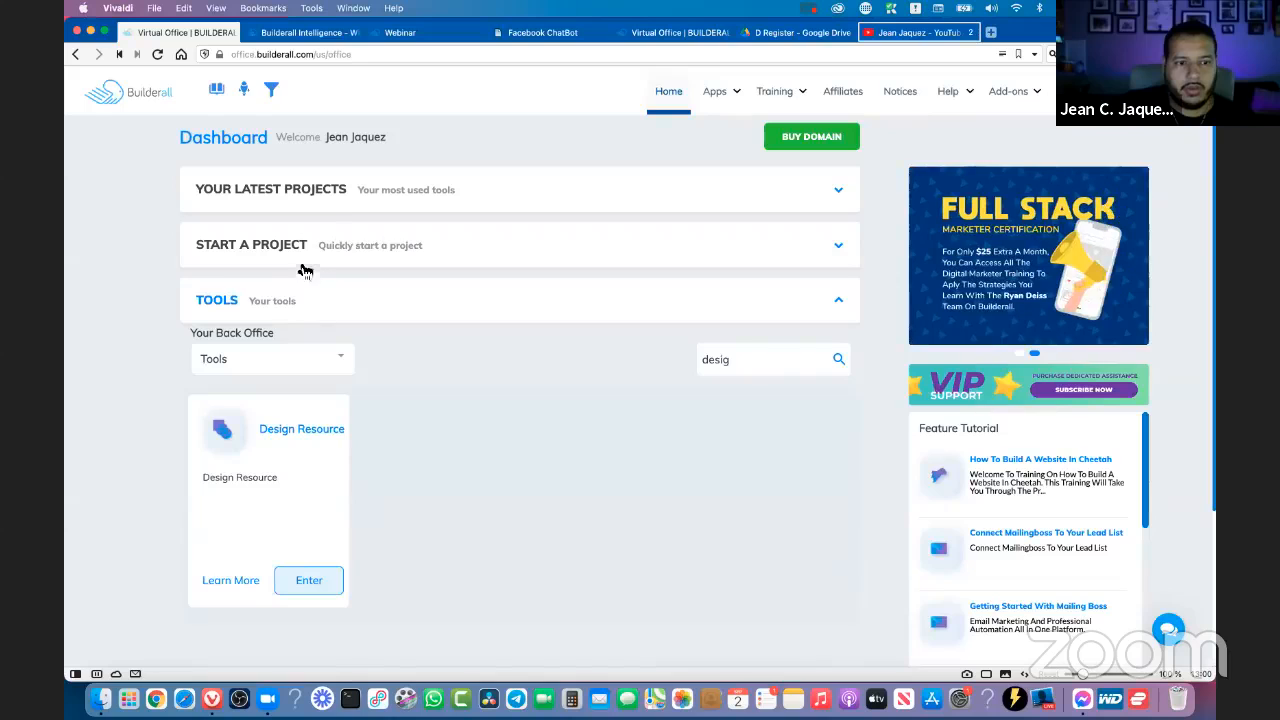
click(295, 197)
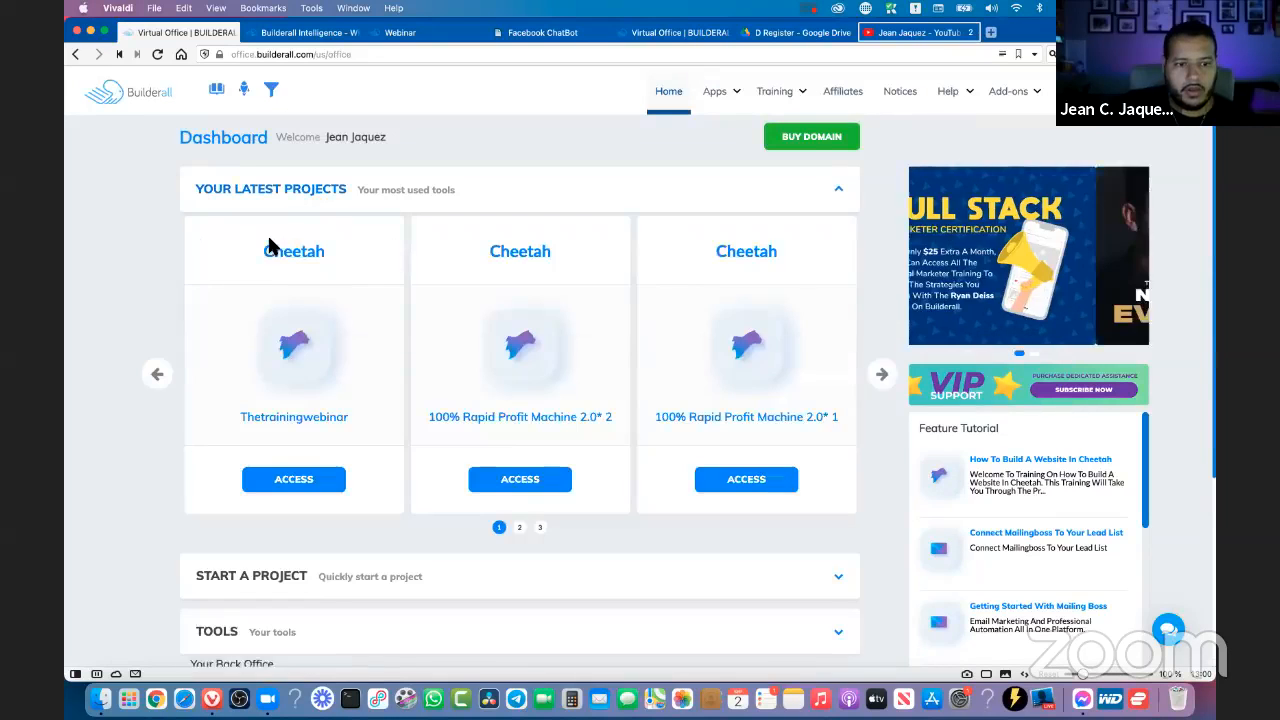
click(293, 481)
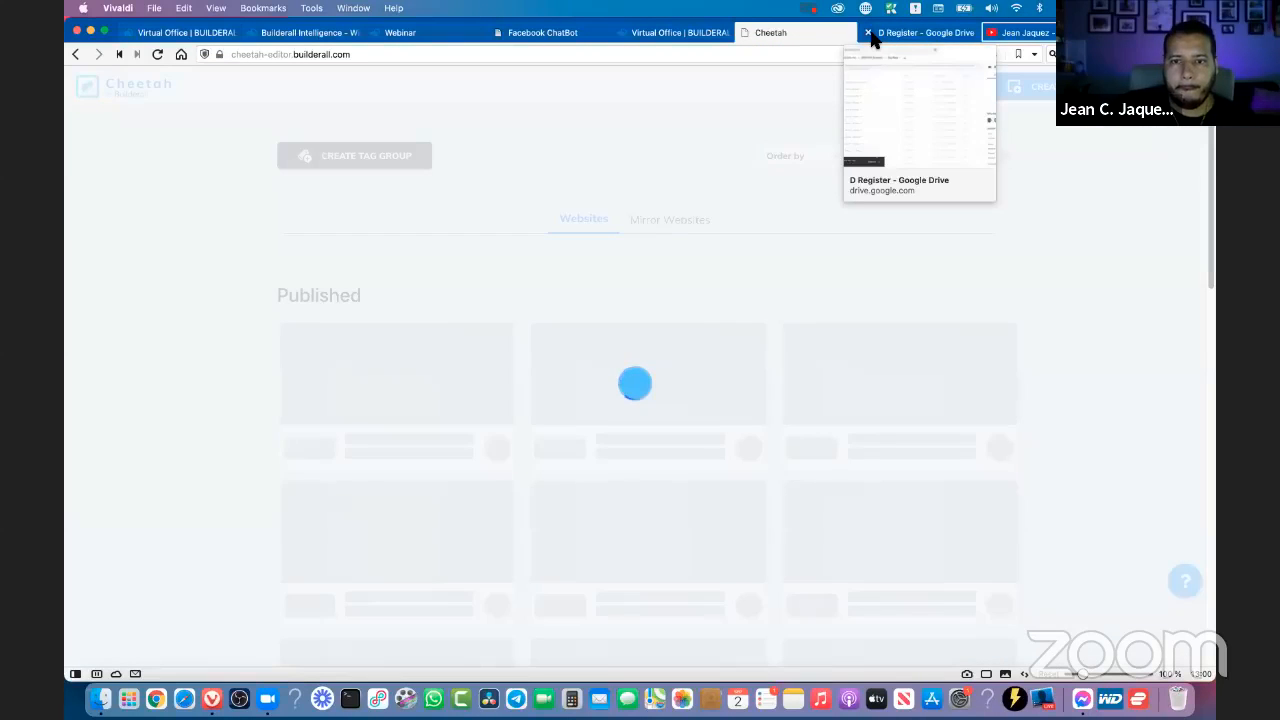
click(868, 33)
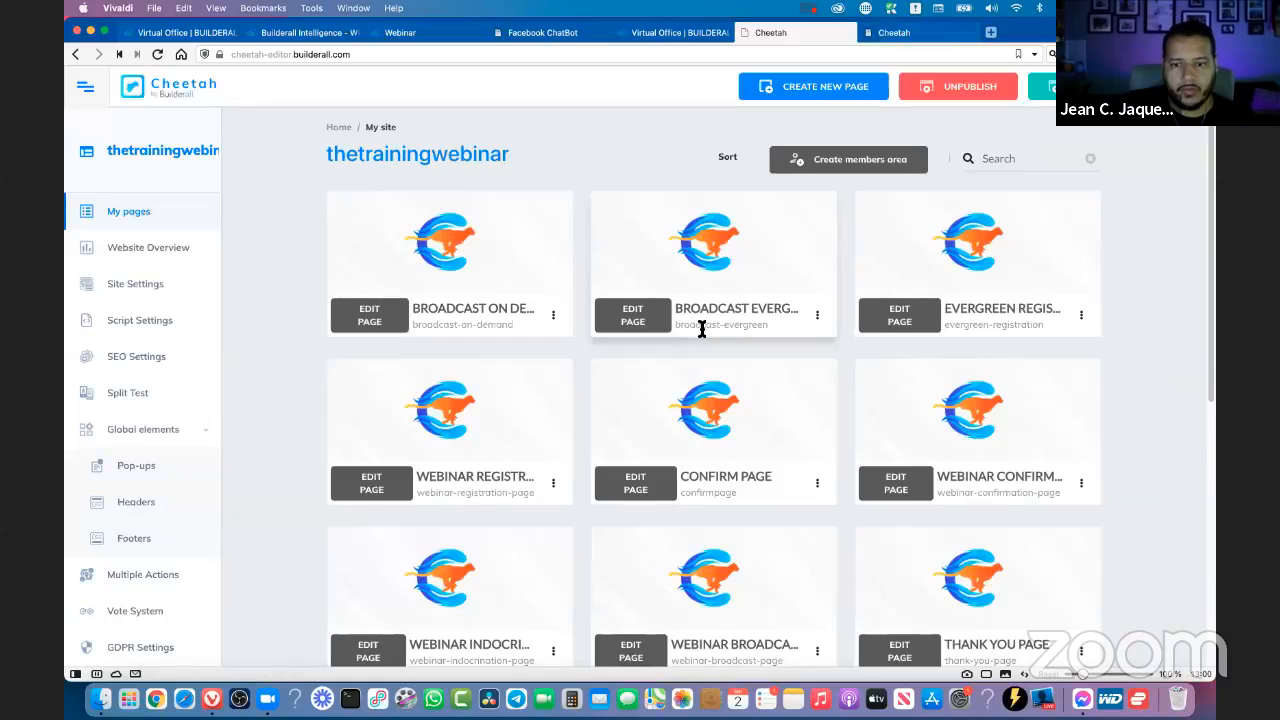
- Open the live Webinar Broadcast page, join with the attendee's name, and check the countdown over the poster
scroll(706, 323, down, 5)
click(817, 208)
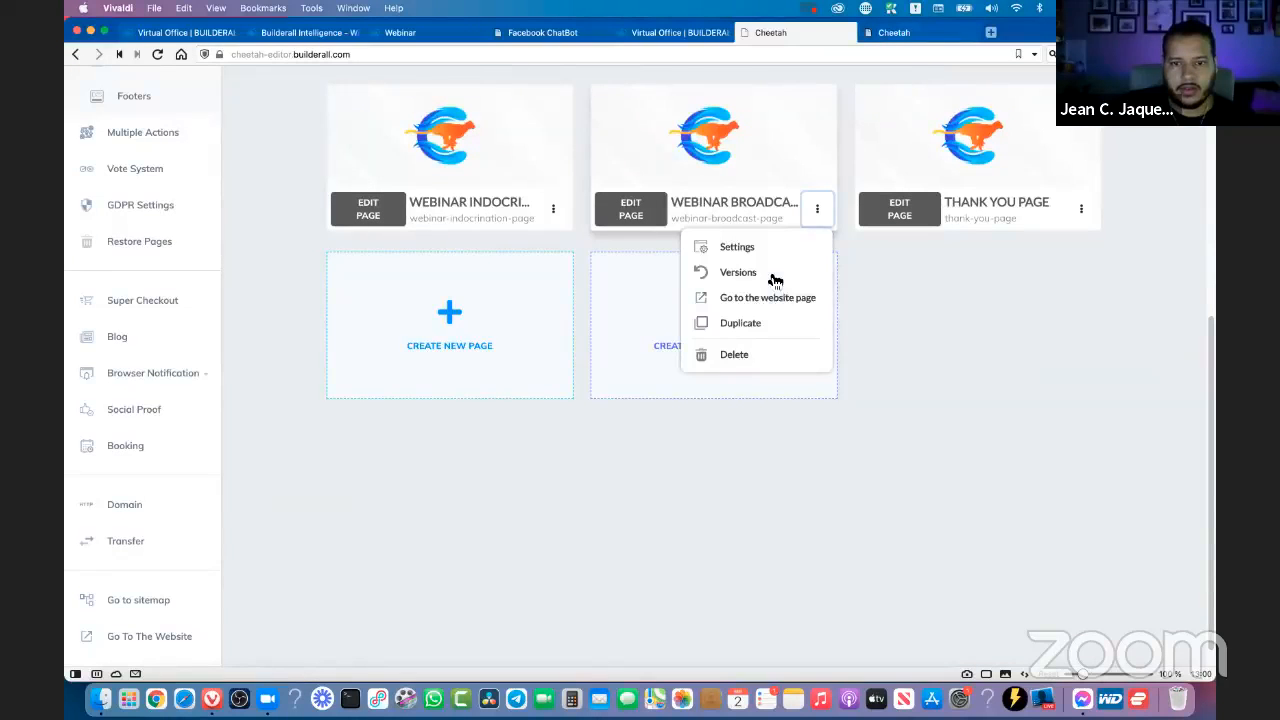
click(766, 298)
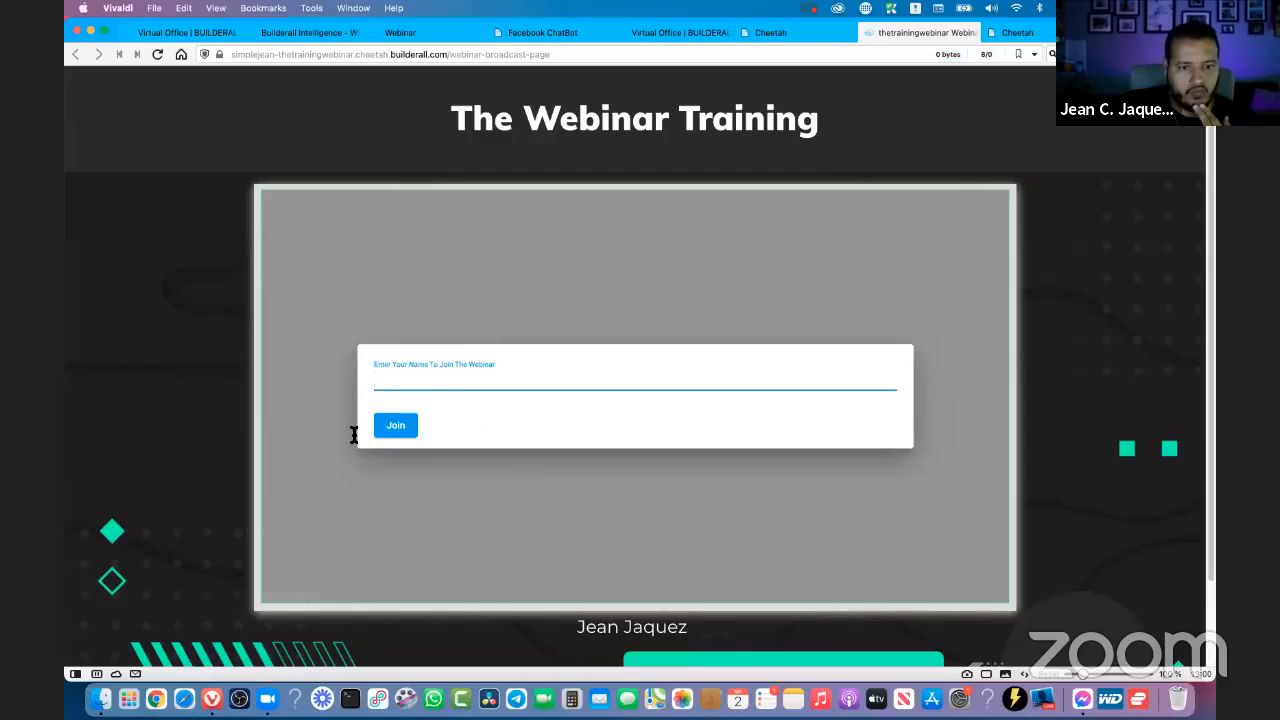
click(388, 380)
click(390, 406)
click(396, 427)
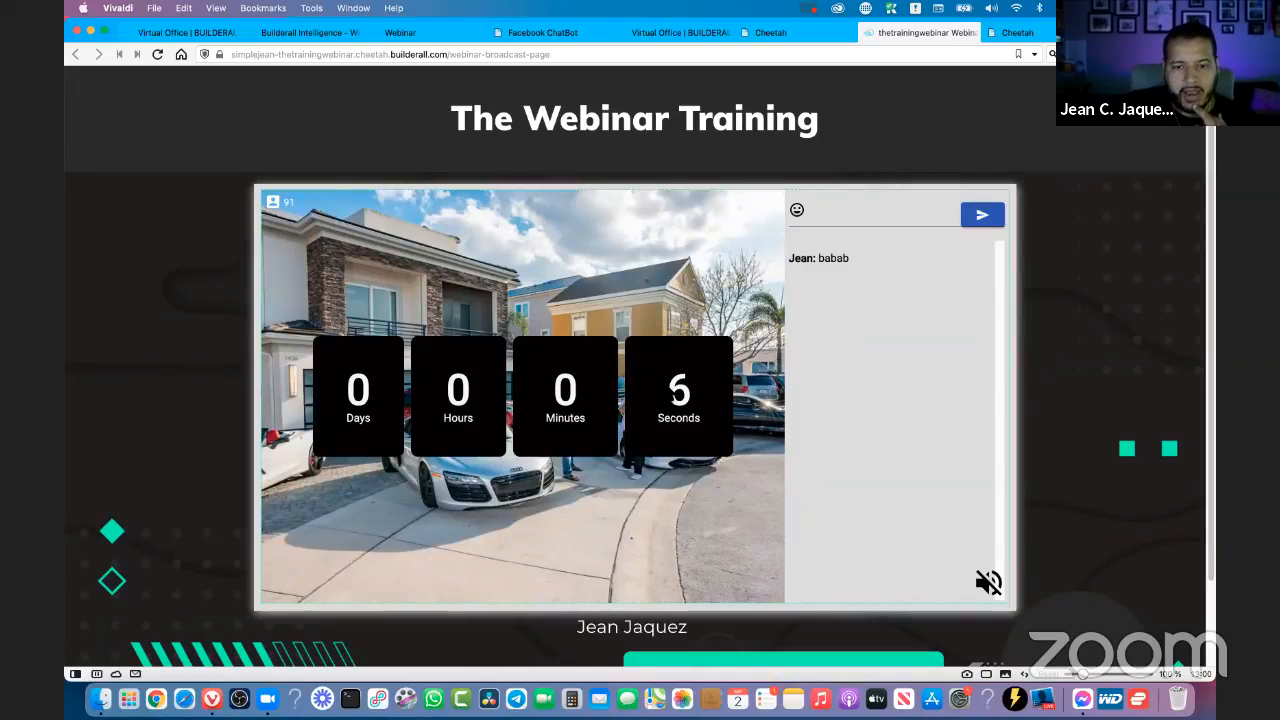
drag(345, 375, 698, 420)
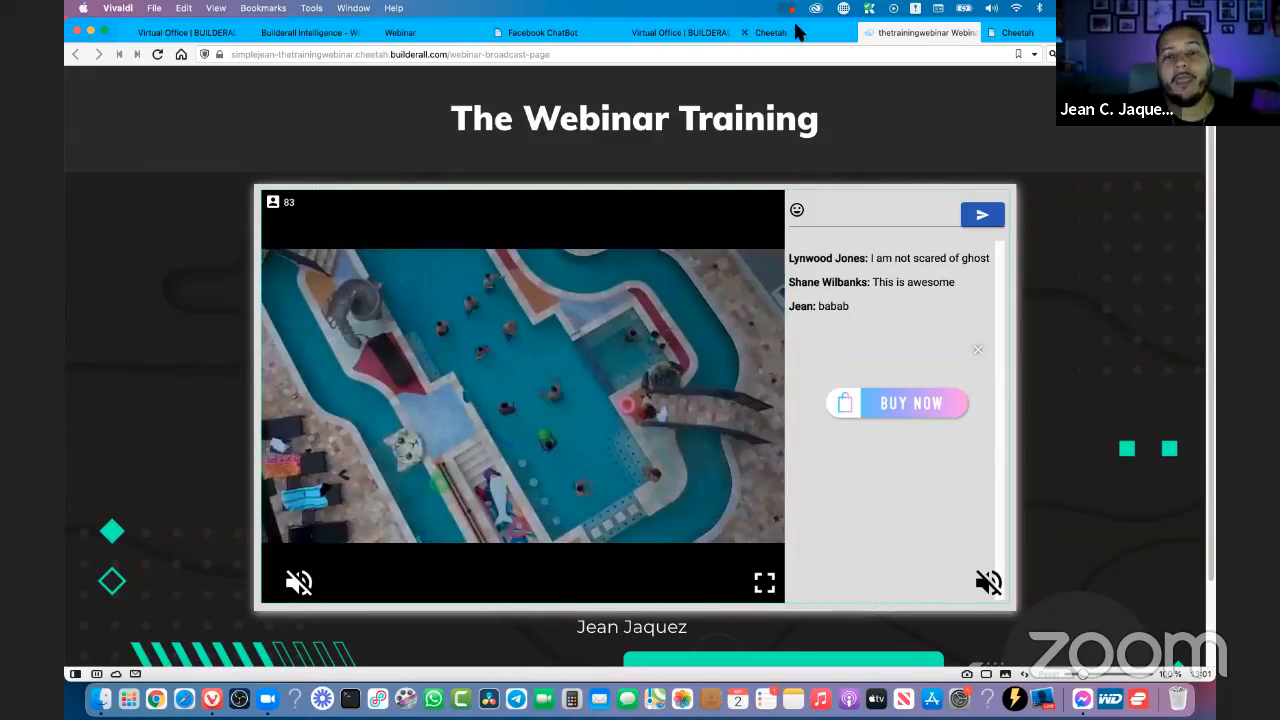
- In the webinar's Content & Schedule banners, make the Button 2 banner show immediately
click(786, 42)
click(545, 37)
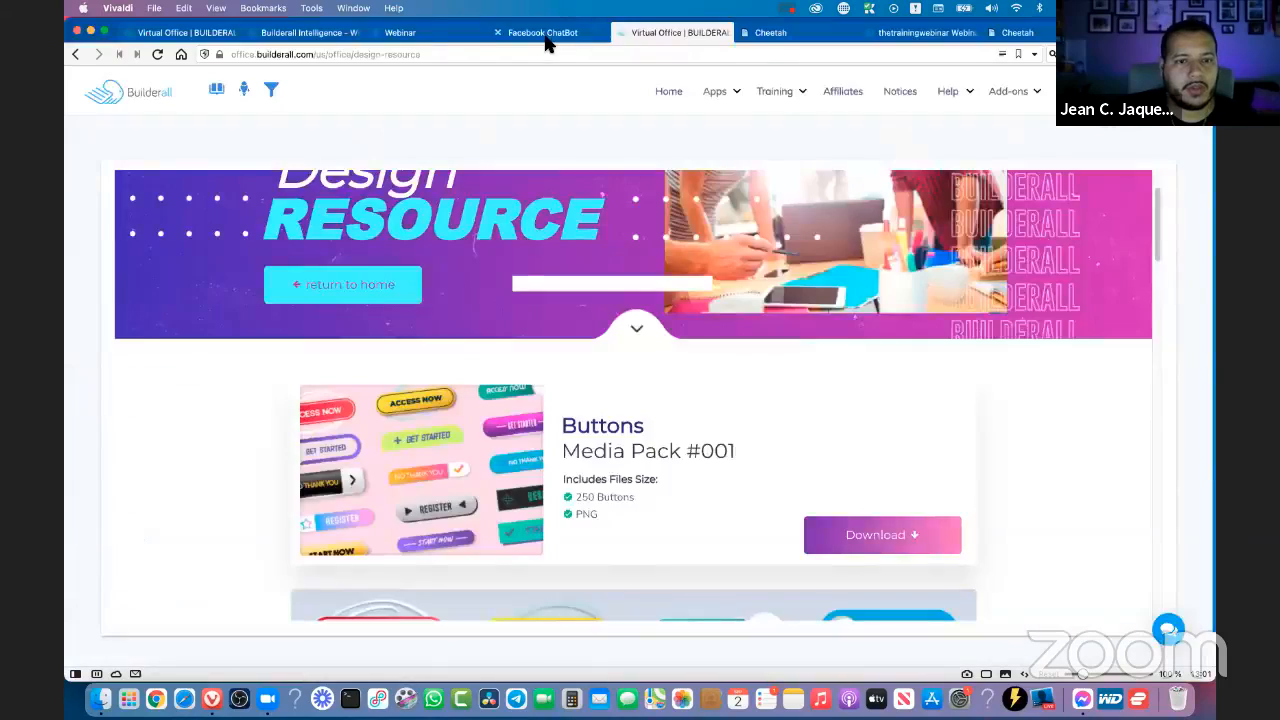
click(424, 38)
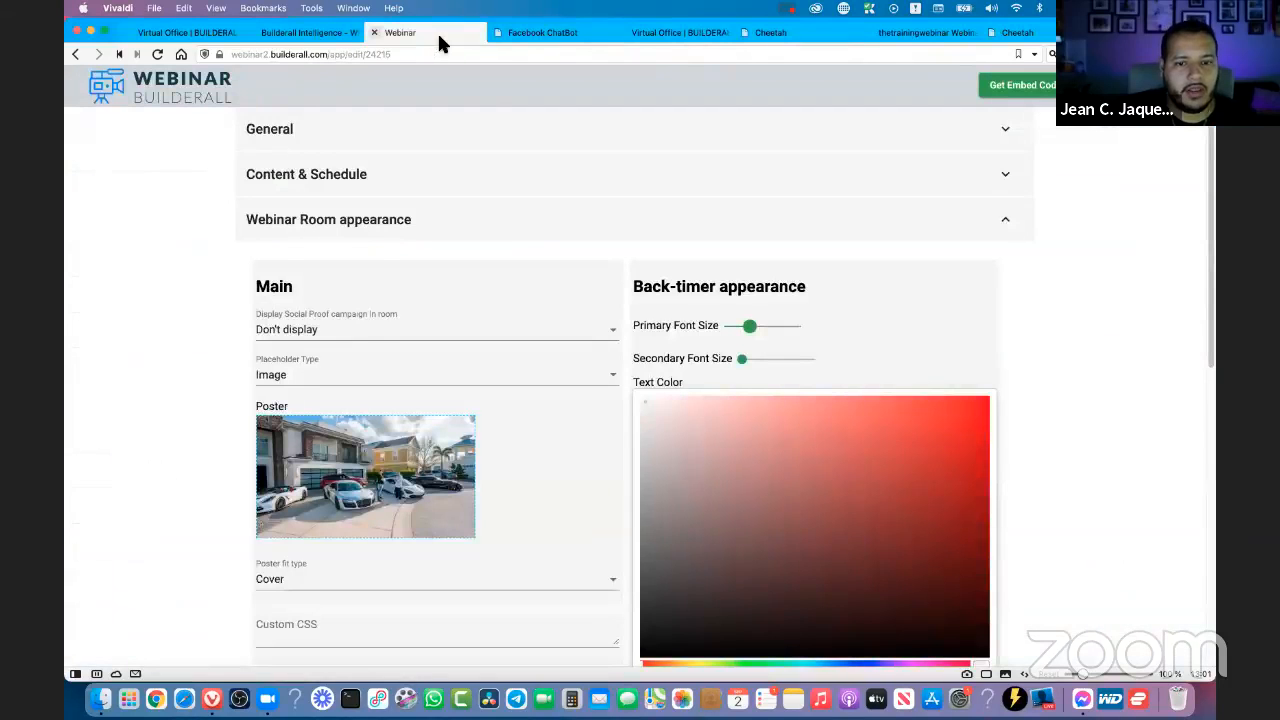
click(362, 188)
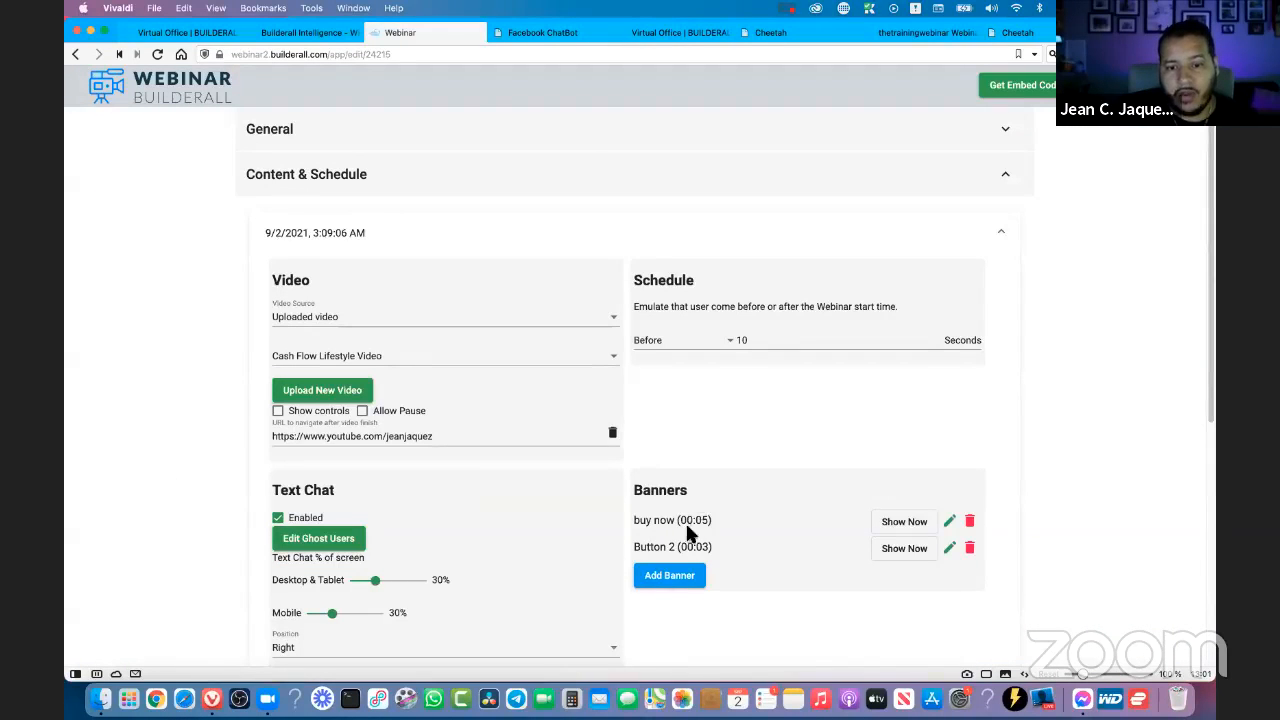
click(907, 553)
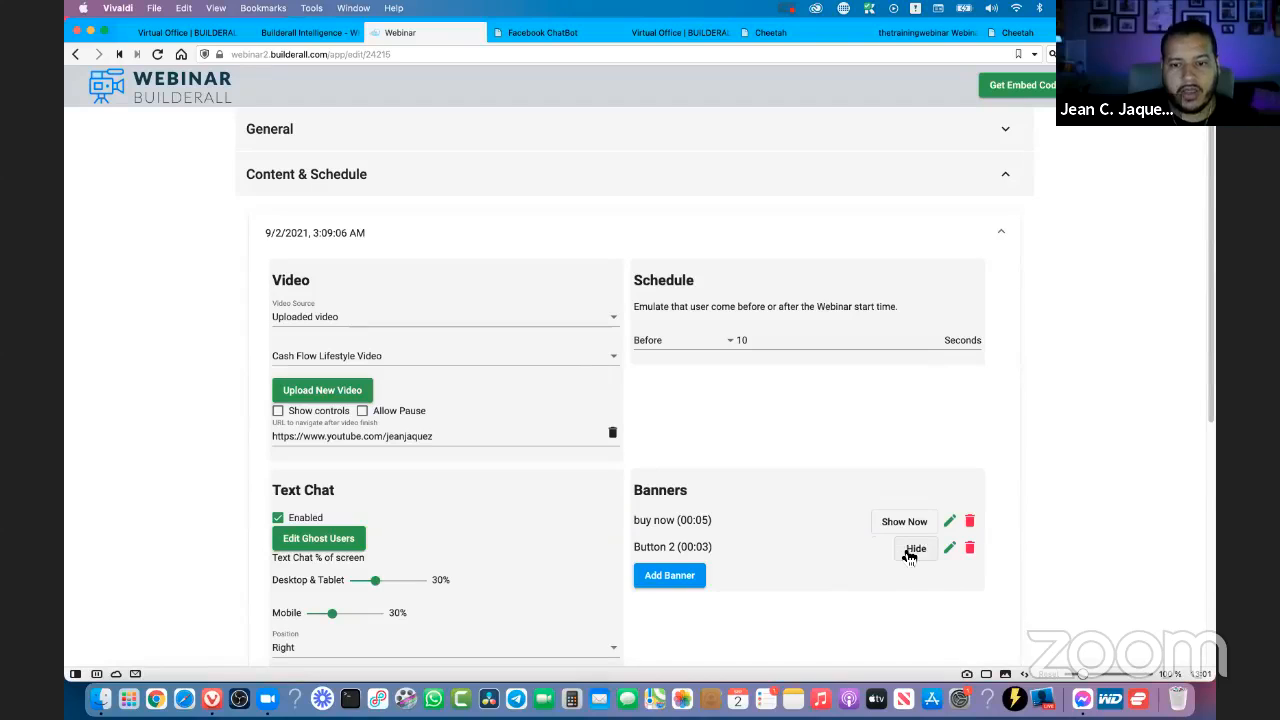
- Test the Register banner's link on the live broadcast page, closing the page it opens
click(1015, 38)
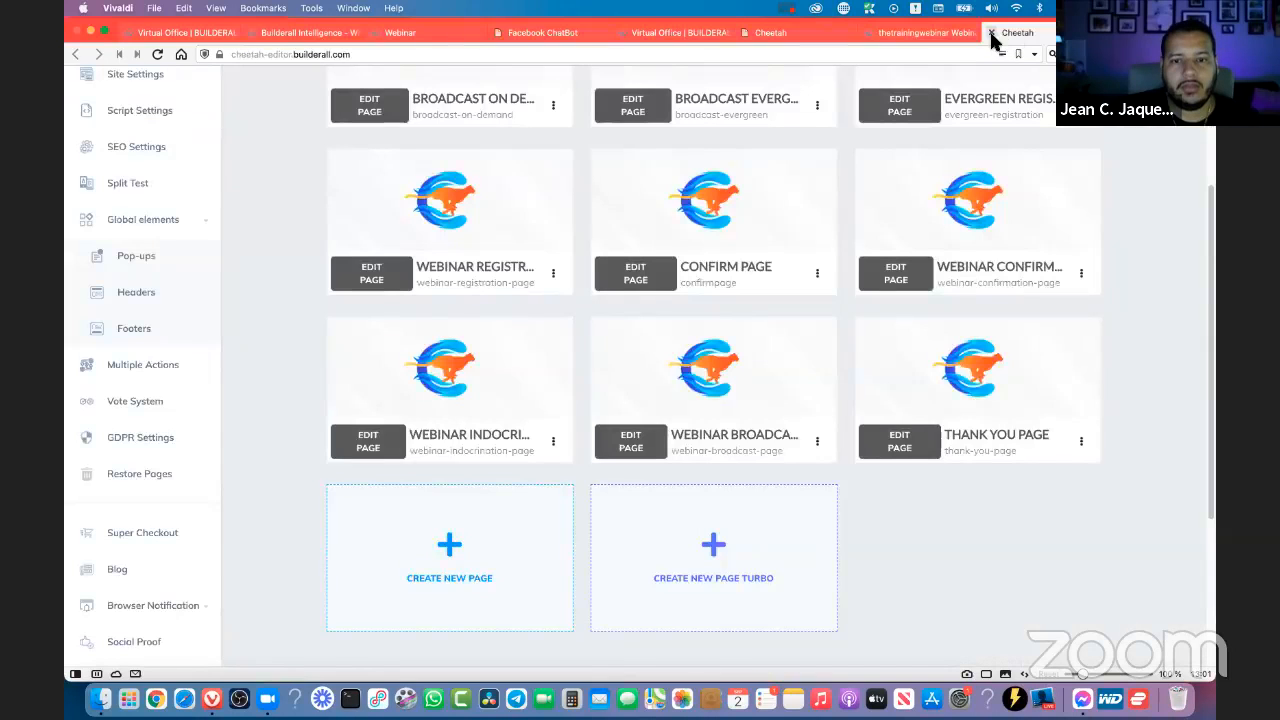
click(912, 36)
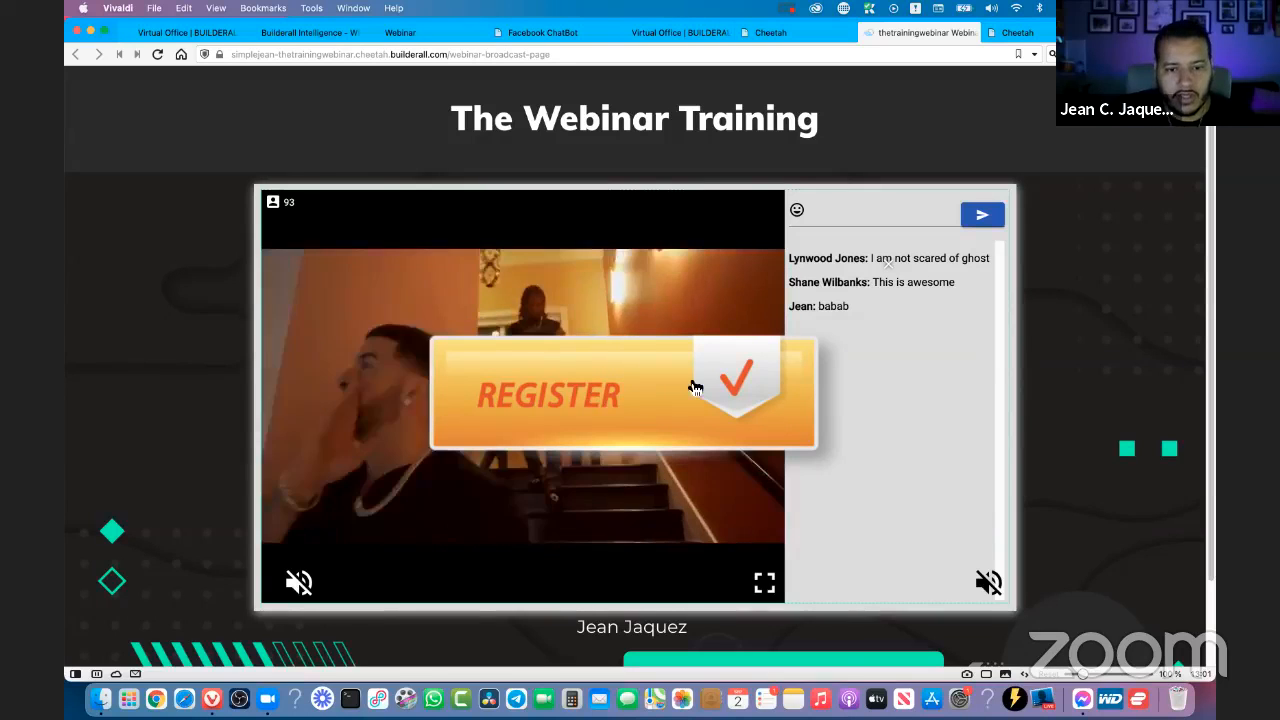
click(630, 377)
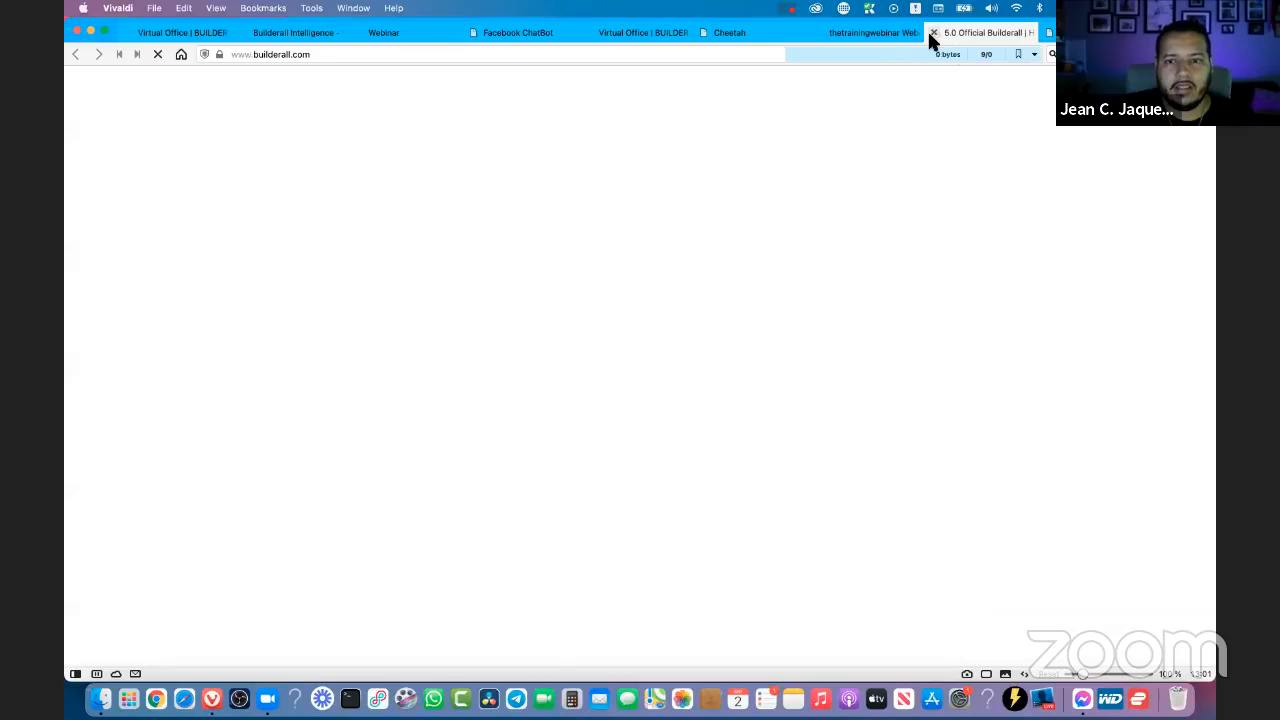
click(934, 34)
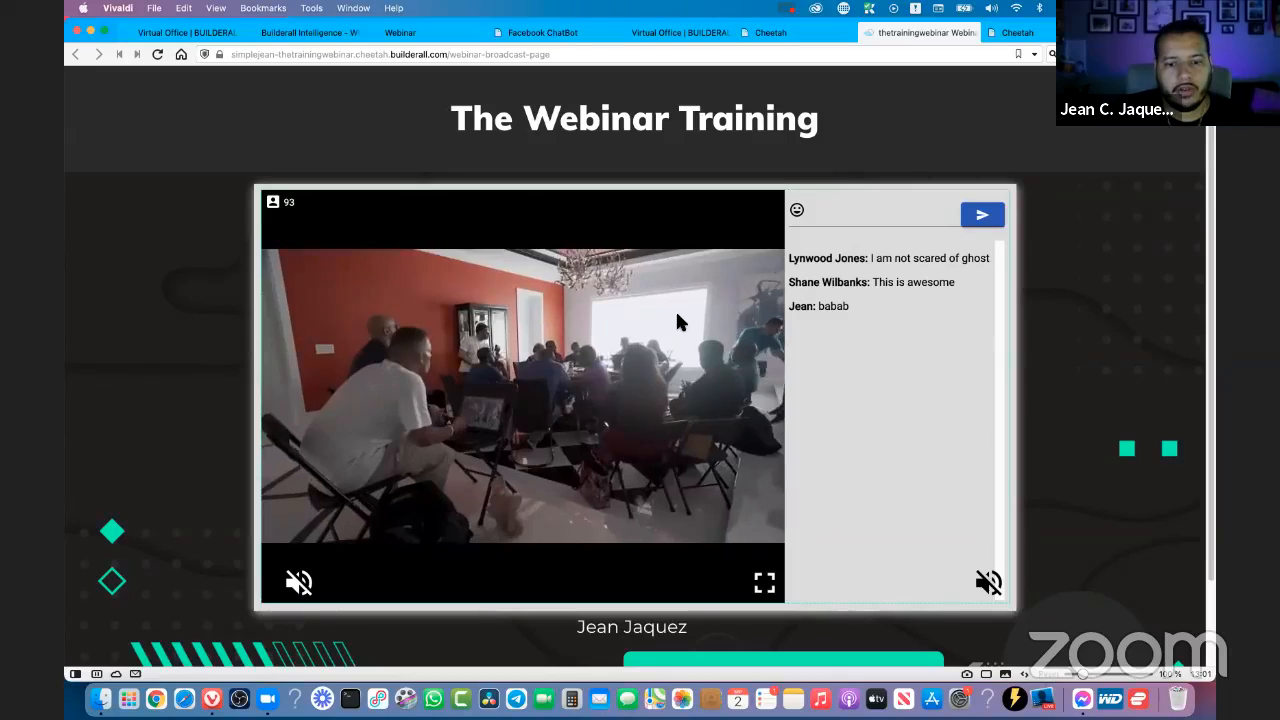
- Review the live broadcast page's chat and presenter name, and test the Buy Now button below the video
scroll(620, 250, down, 2)
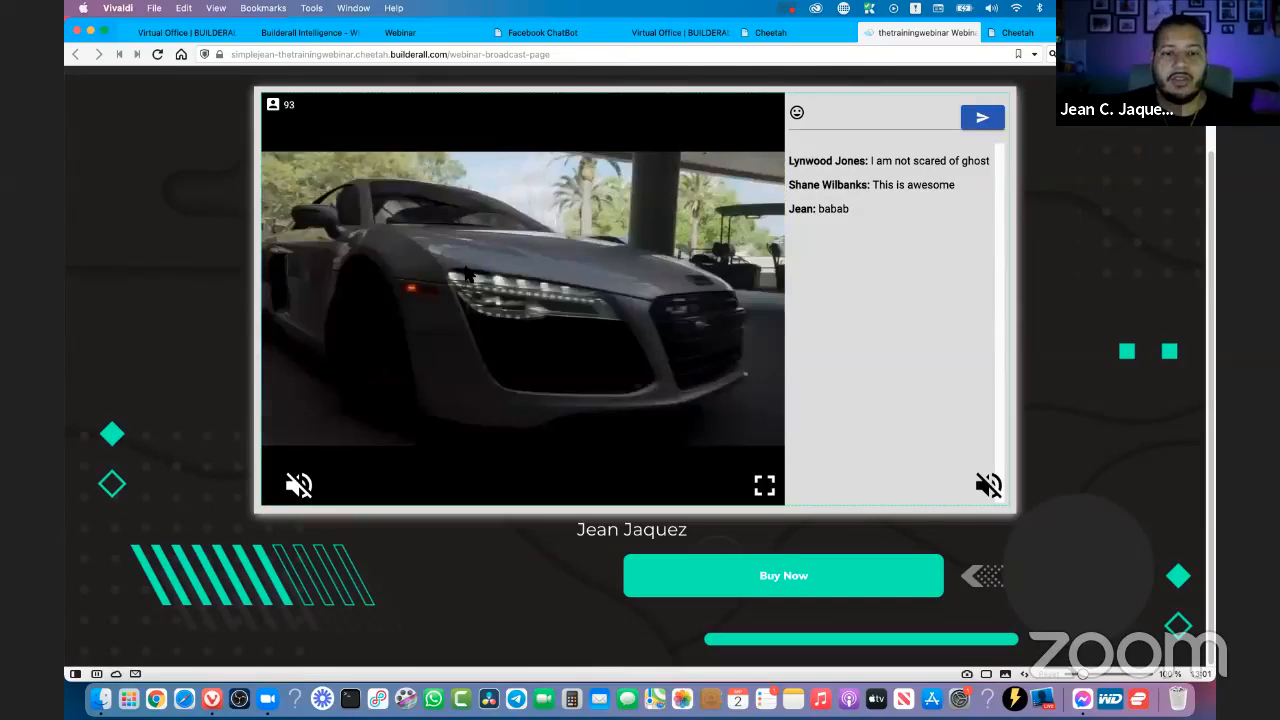
scroll(845, 252, up, 3)
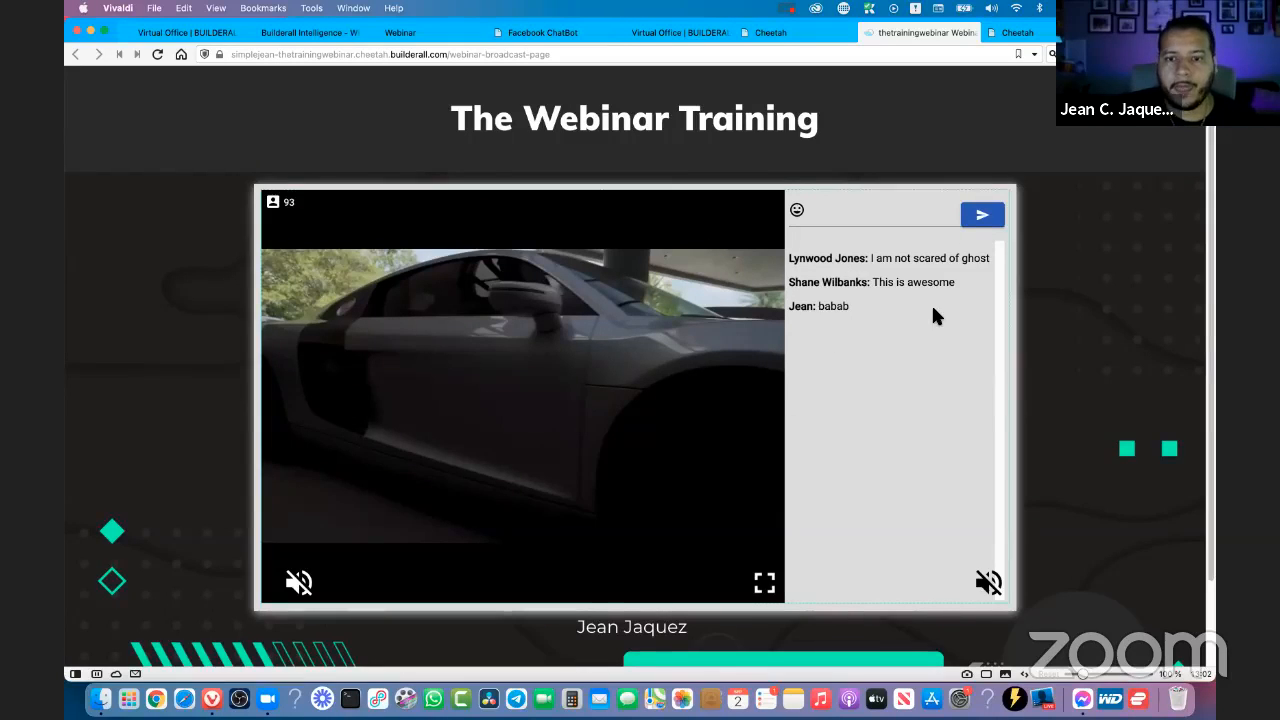
scroll(931, 302, down, 3)
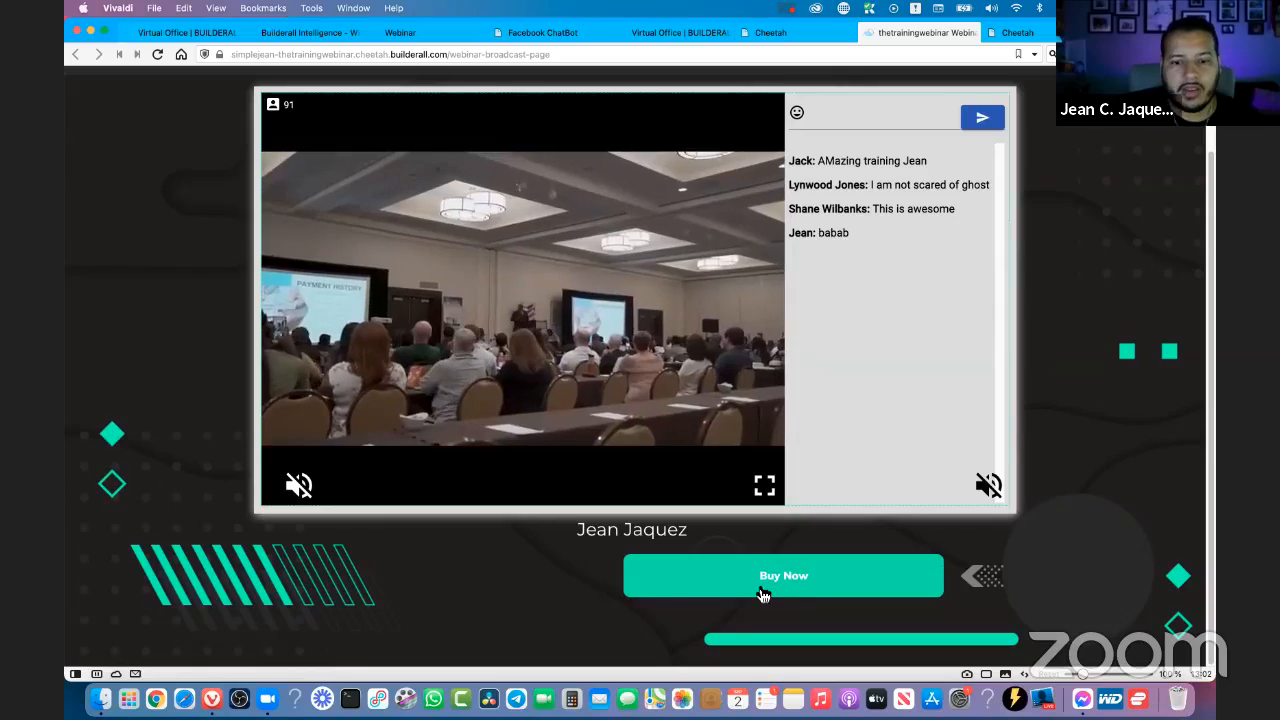
click(762, 590)
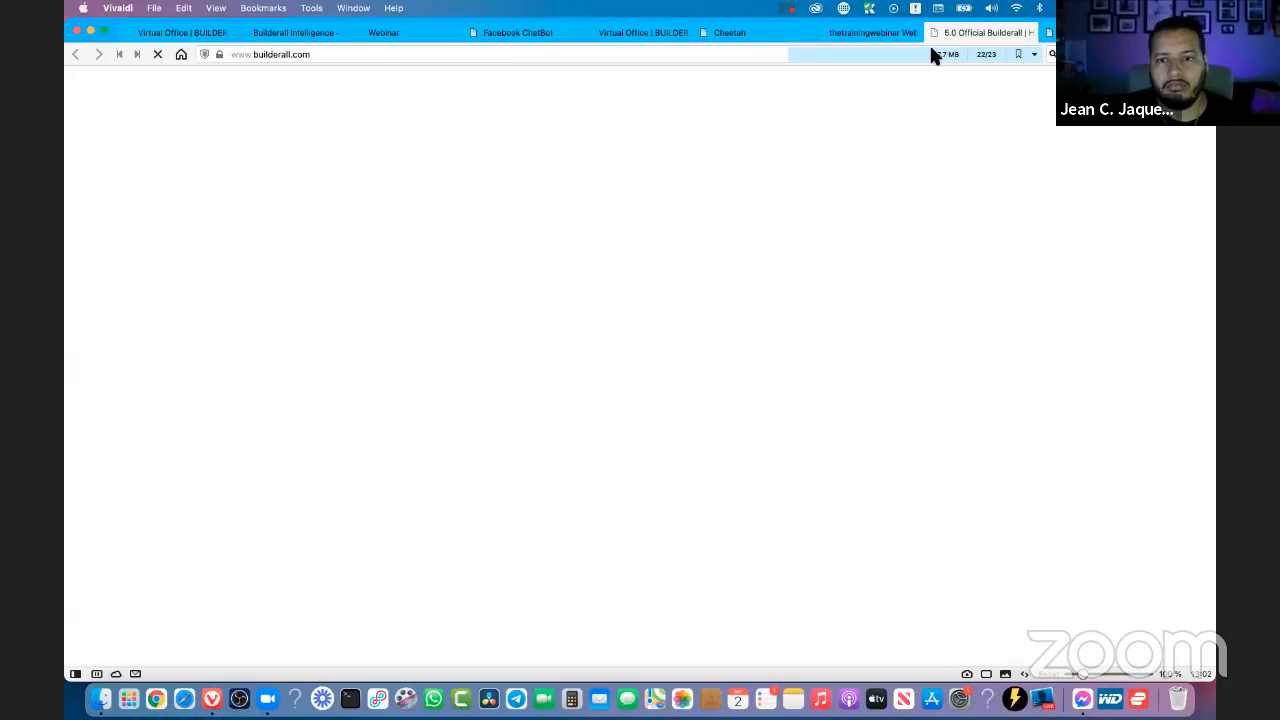
click(880, 34)
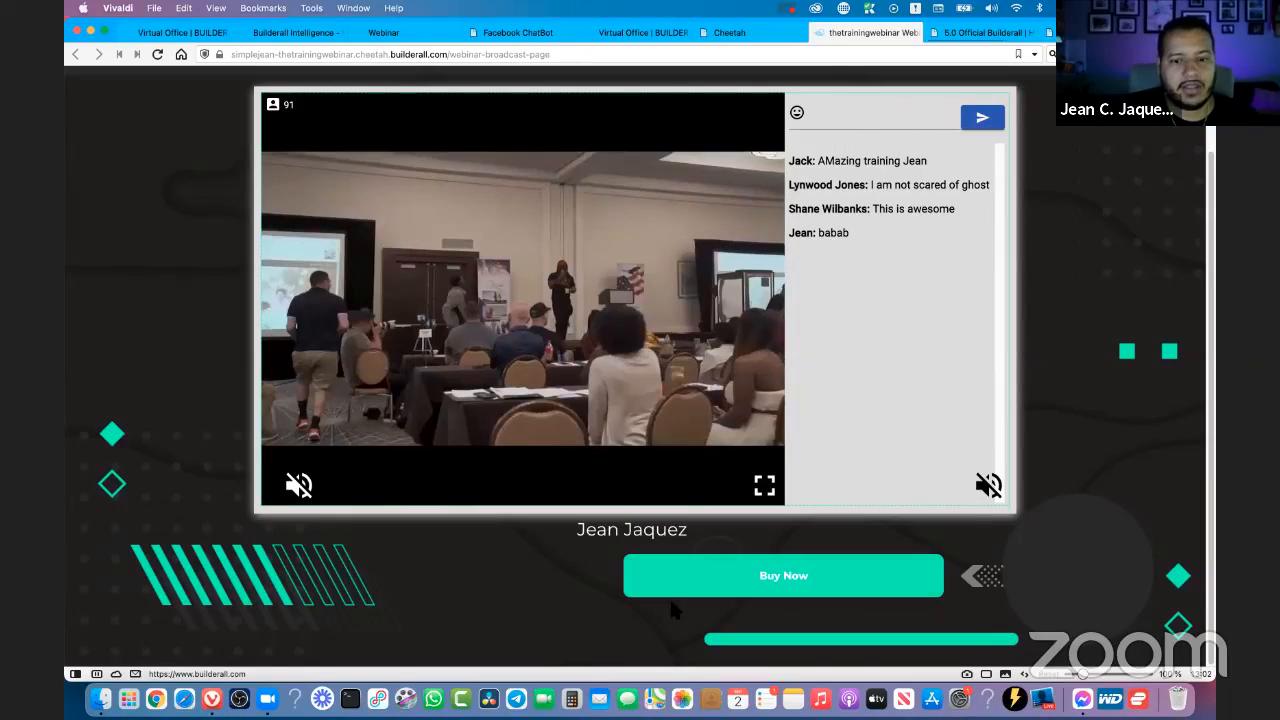
drag(655, 531, 686, 545)
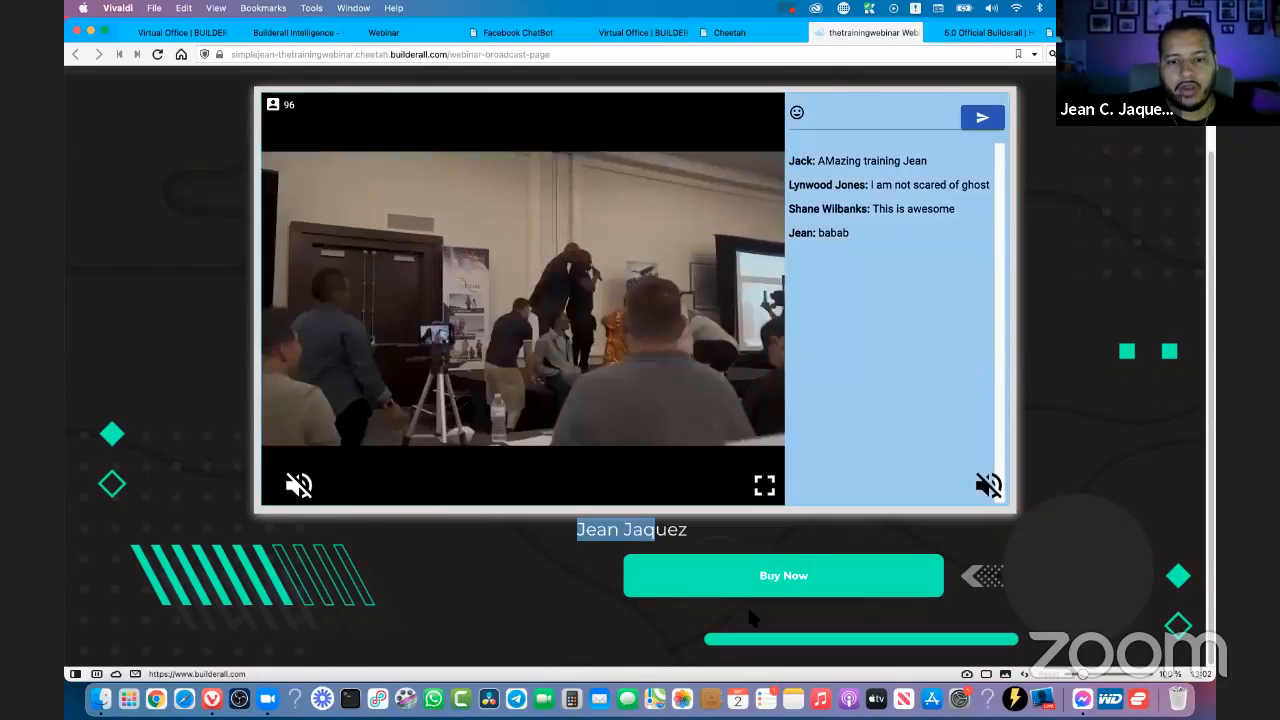
click(1017, 570)
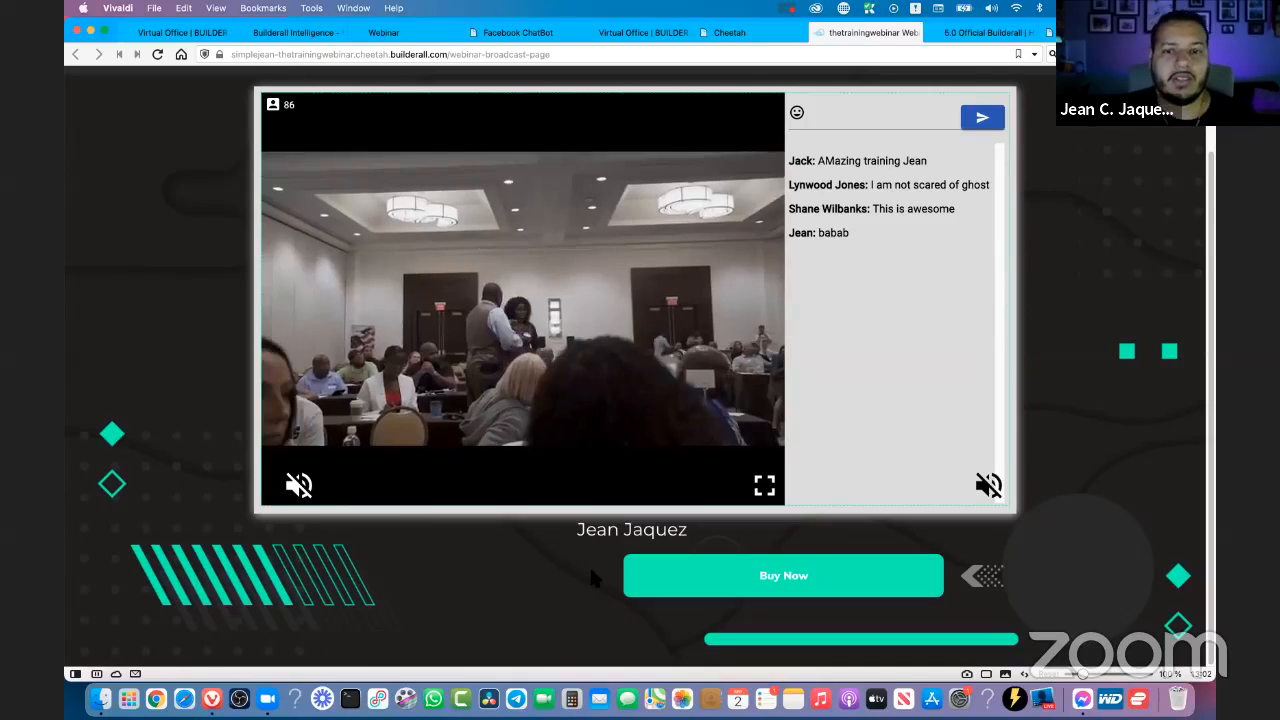
- Close the live broadcast, Design Resource and Facebook ChatBot pages
click(817, 33)
scroll(880, 310, down, 1)
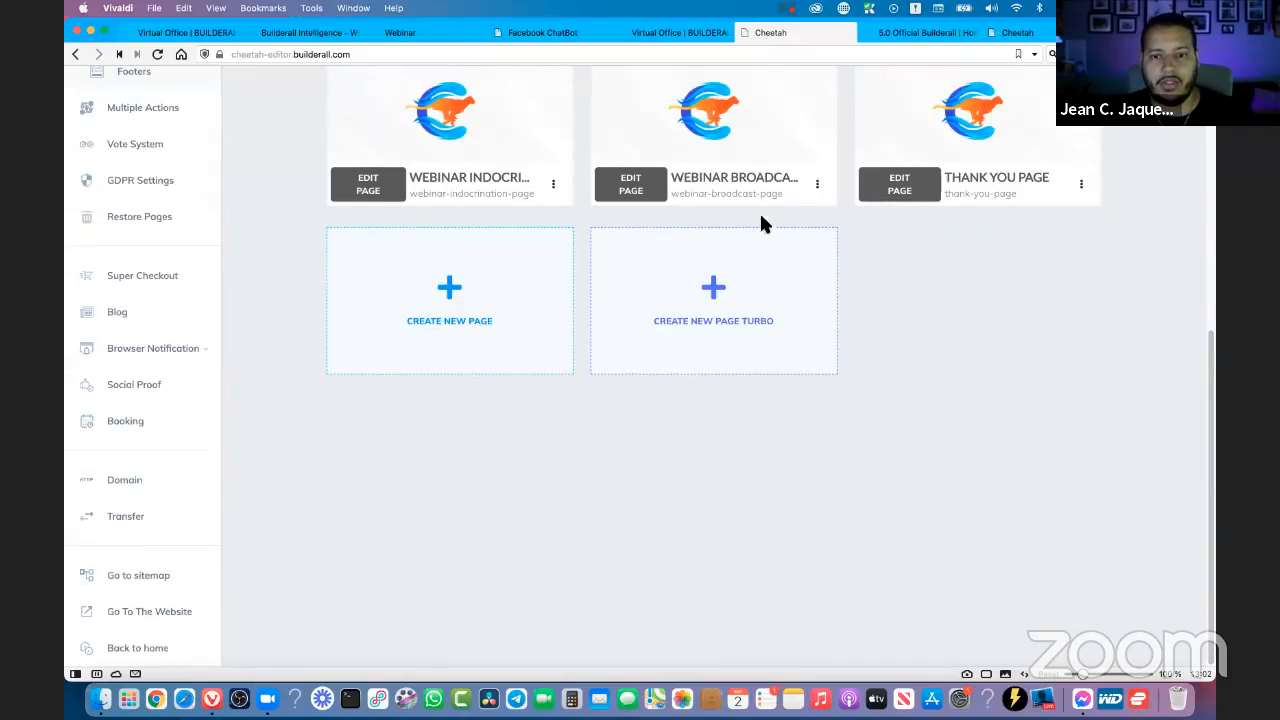
scroll(760, 216, up, 1)
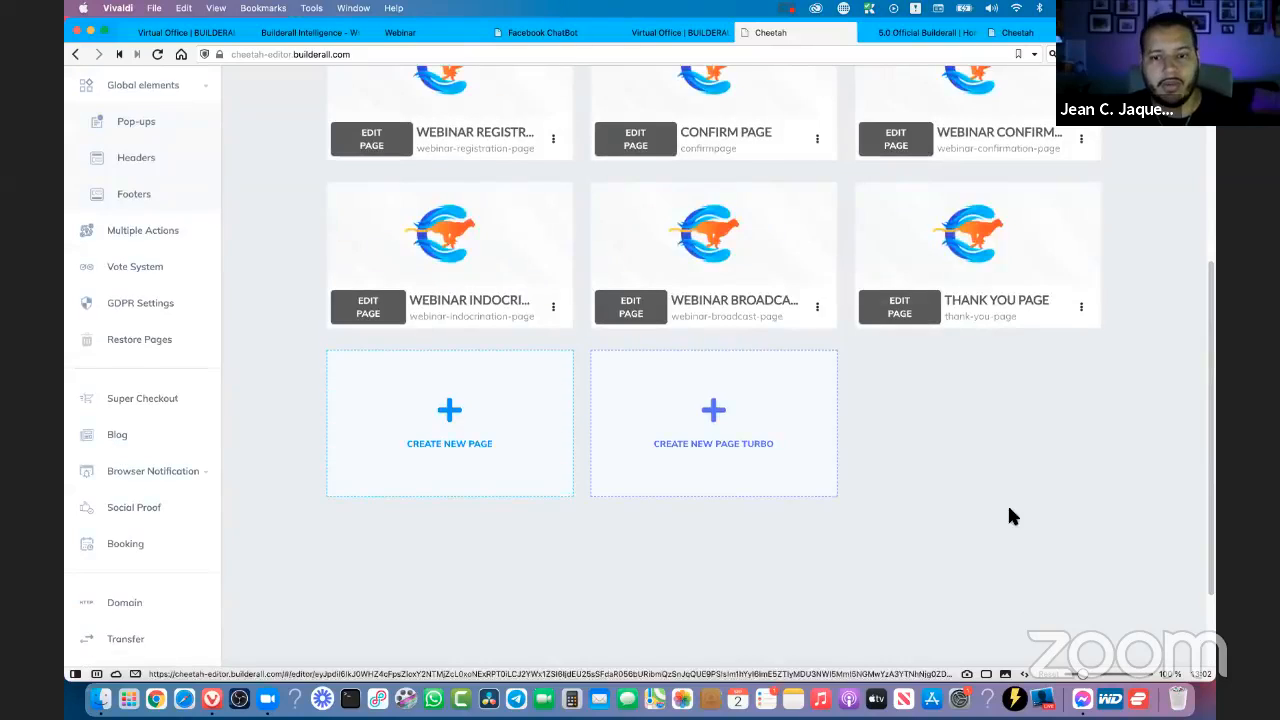
click(657, 39)
key(super+w)
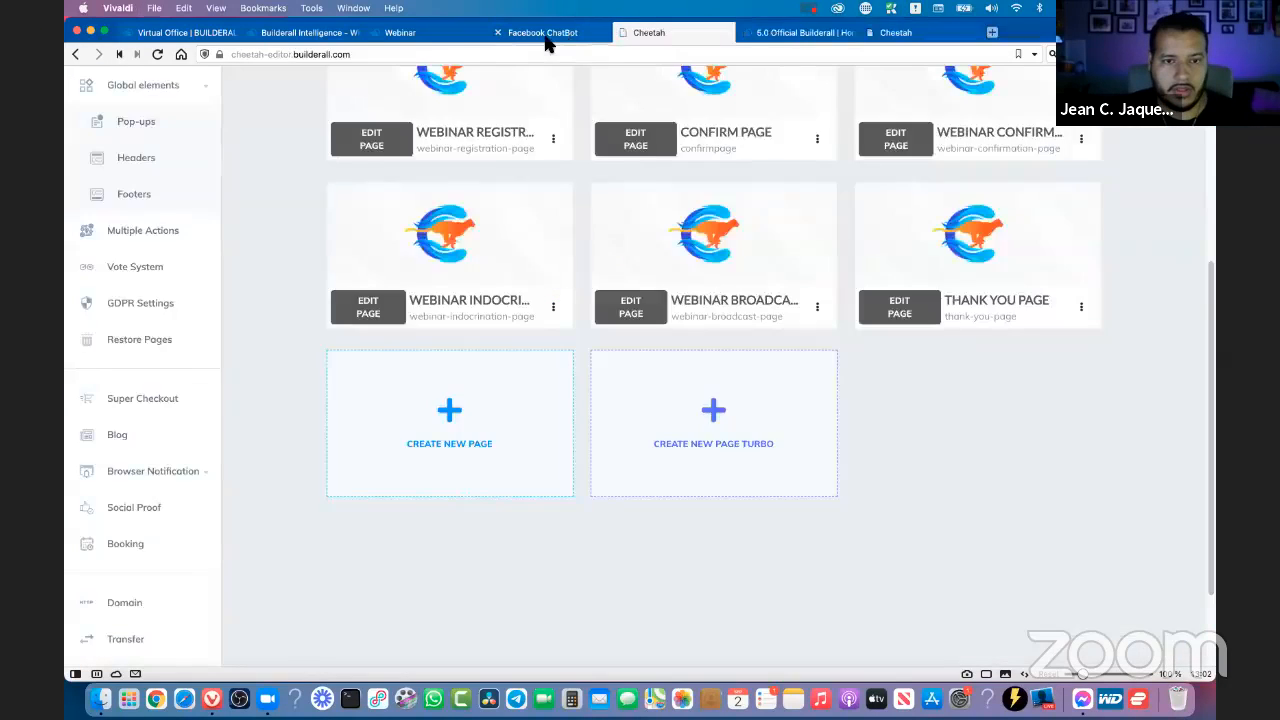
click(545, 35)
key(super+w)
- Hide the Button 2 banner in the webinar's Content & Schedule settings
click(447, 40)
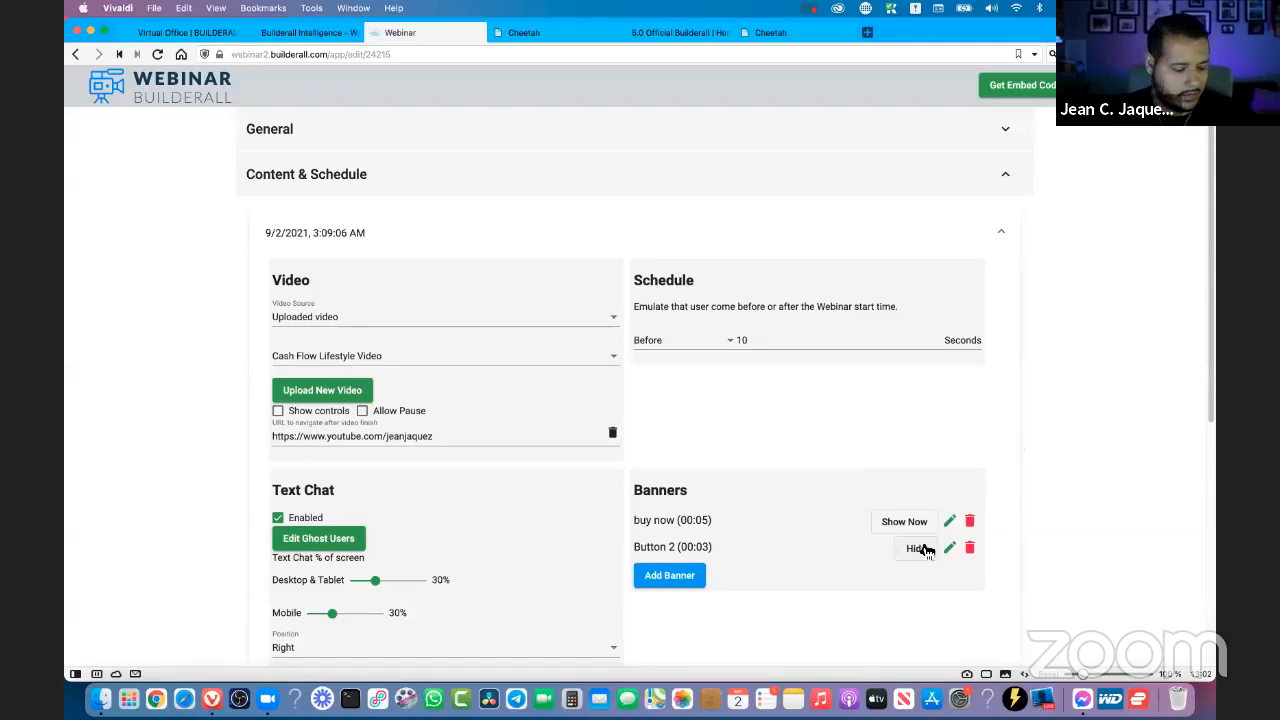
click(914, 550)
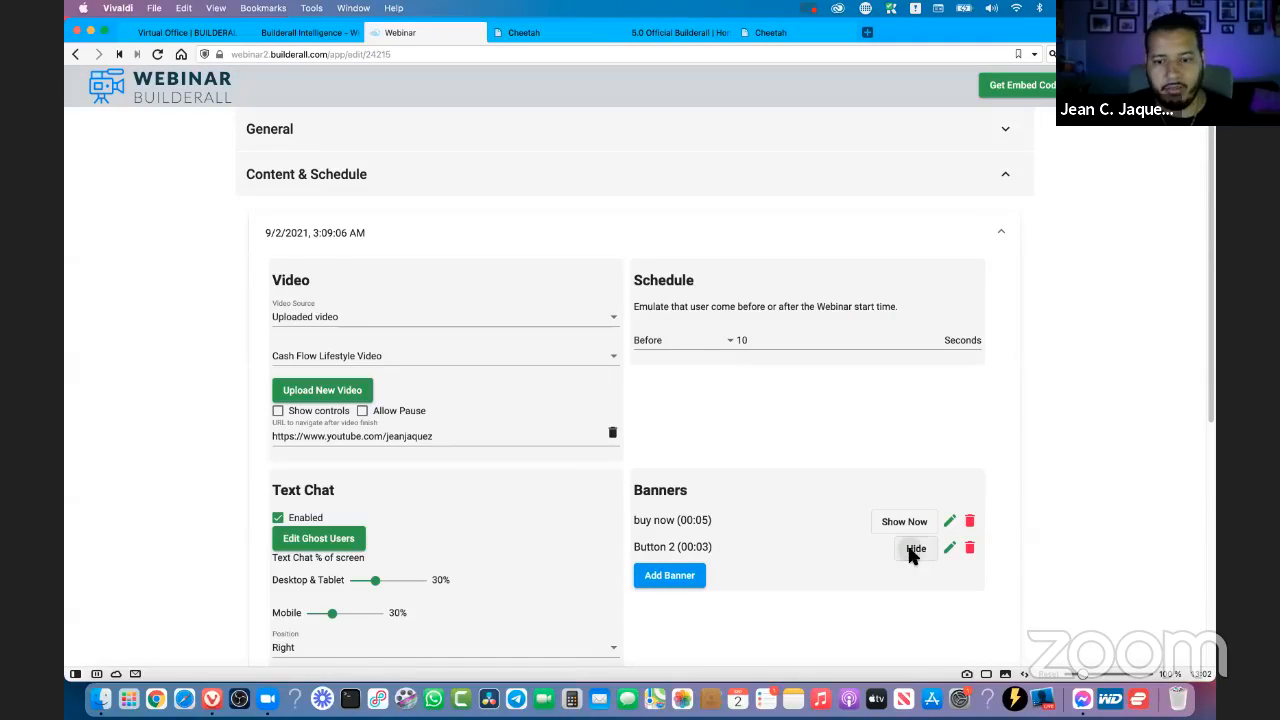
- Open the webinar's E-Mail settings and examine the Require E-mail on login option
scroll(1080, 450, down, 5)
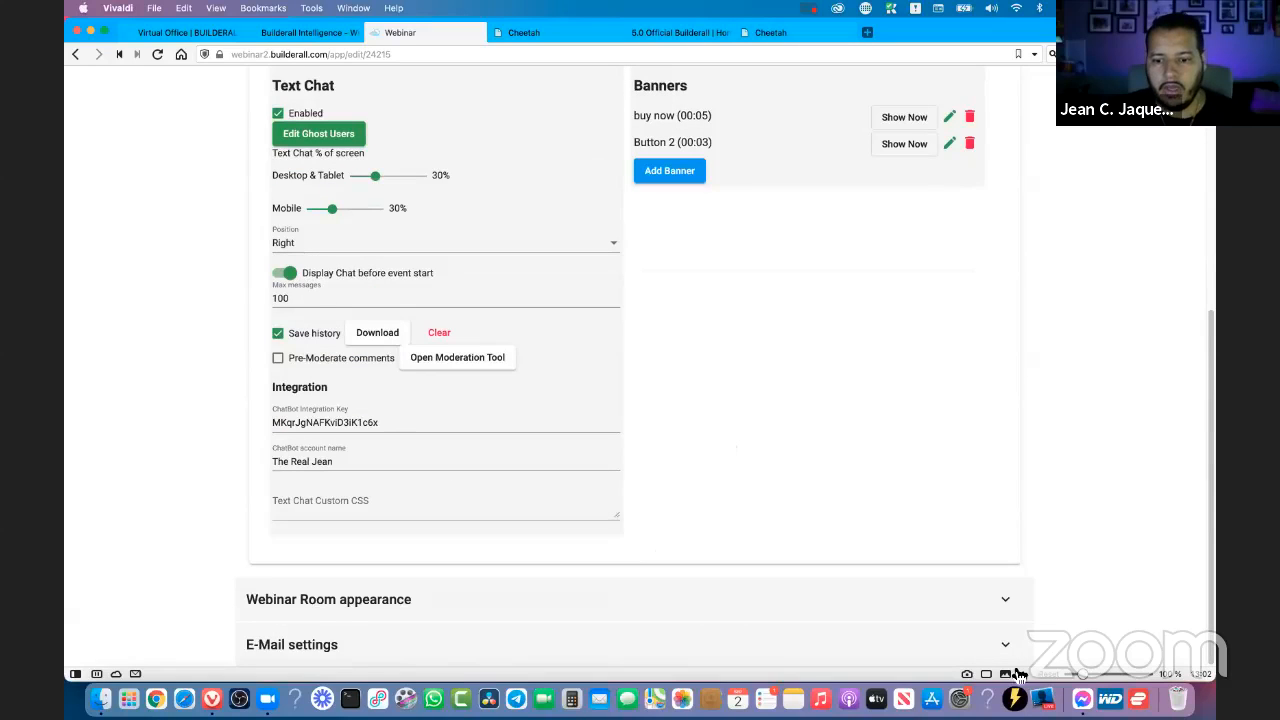
click(985, 645)
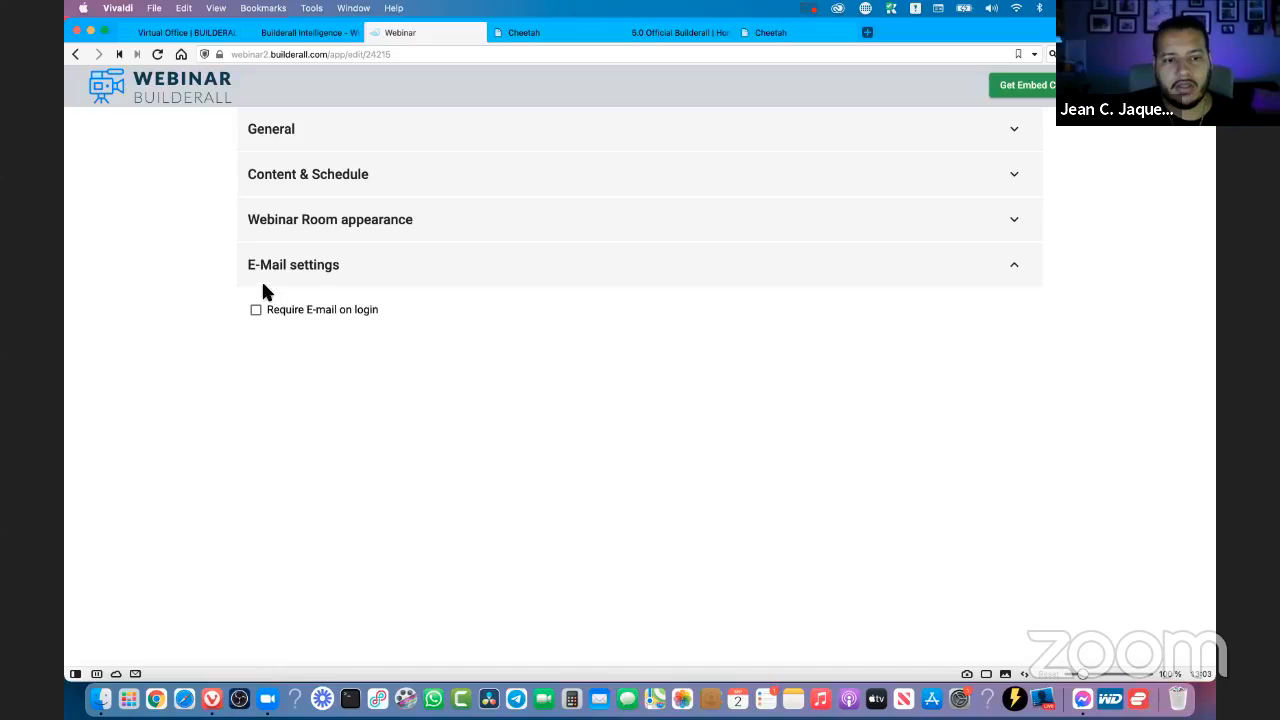
drag(379, 311, 290, 312)
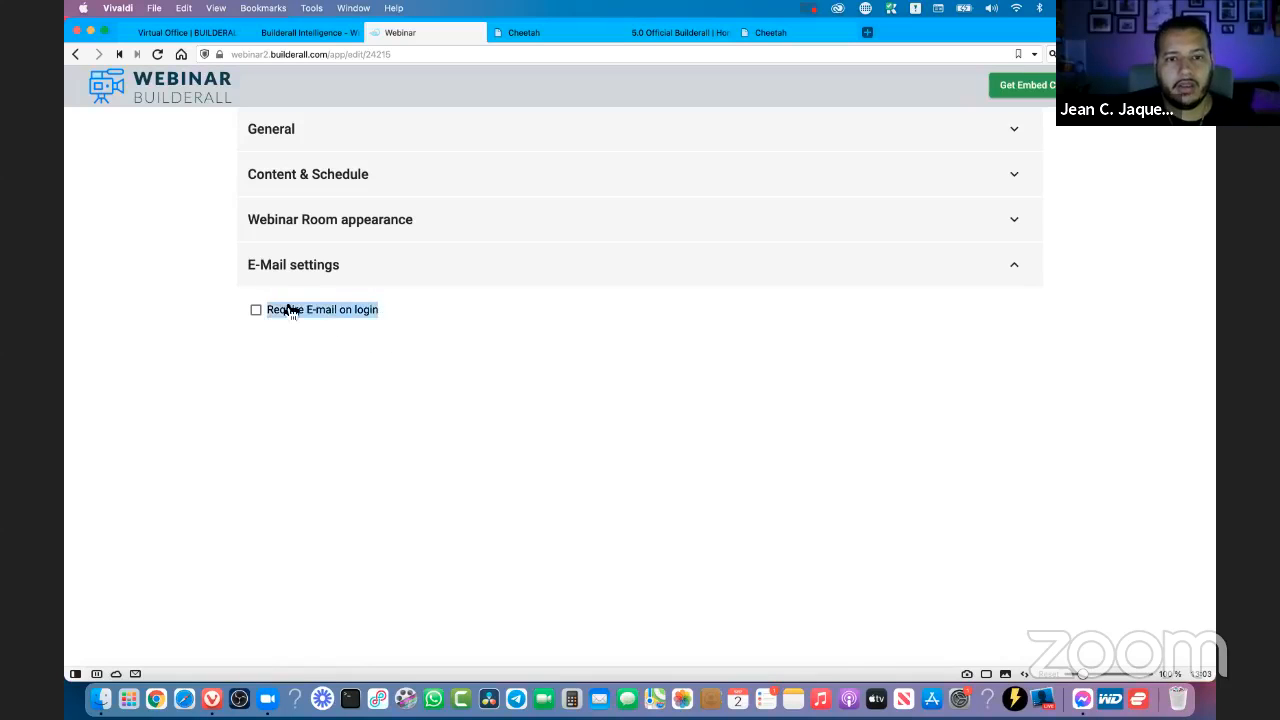
- Reopen the live Webinar Broadcast page from Cheetah and examine which details its join form requests
click(777, 33)
click(820, 447)
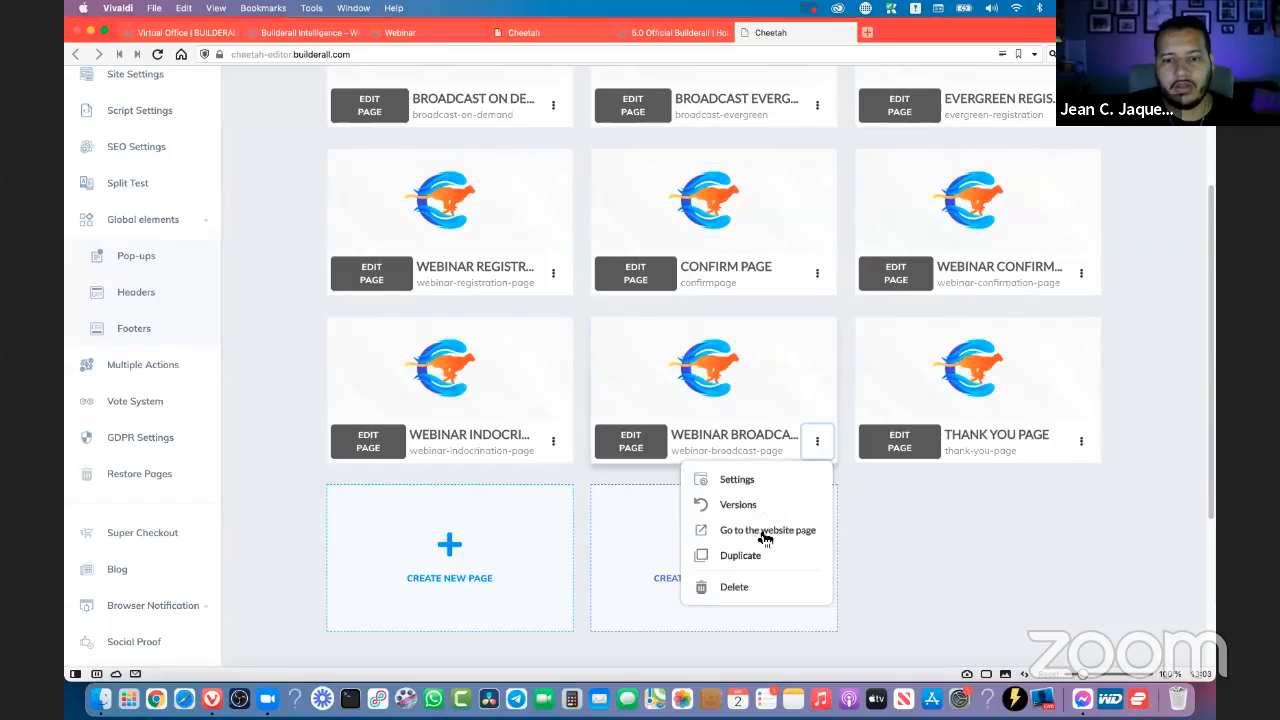
click(752, 528)
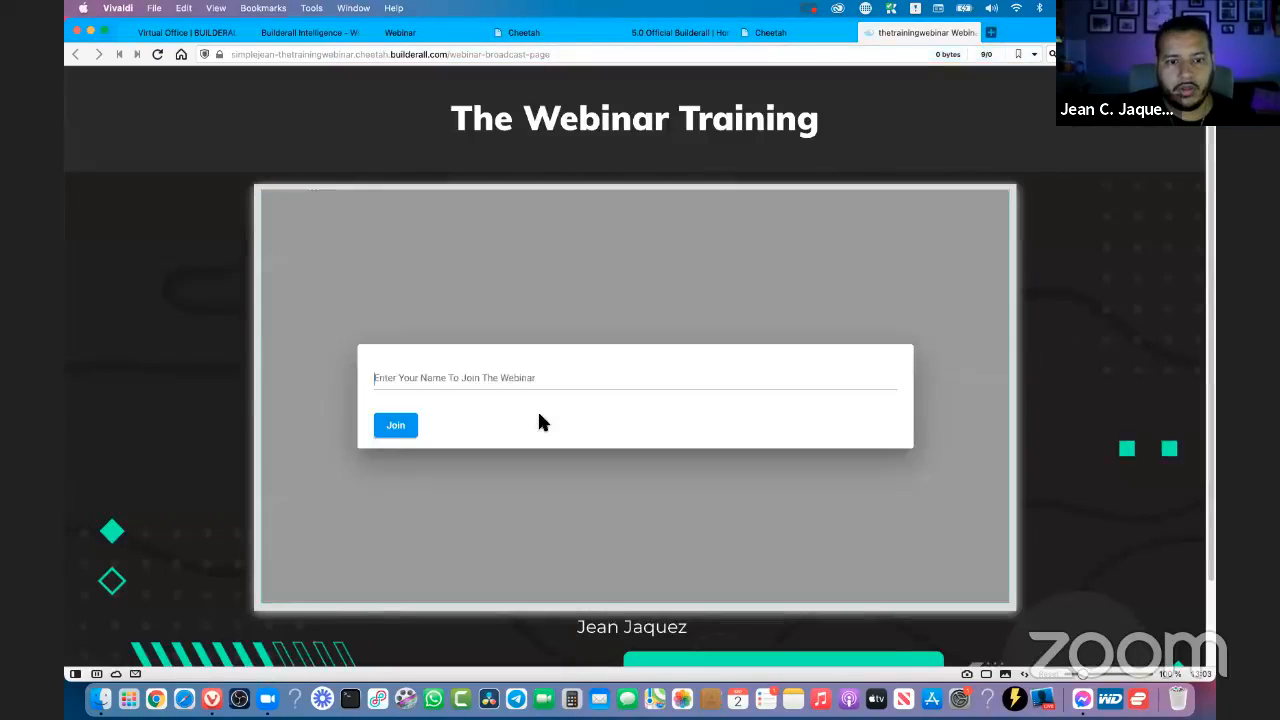
click(373, 375)
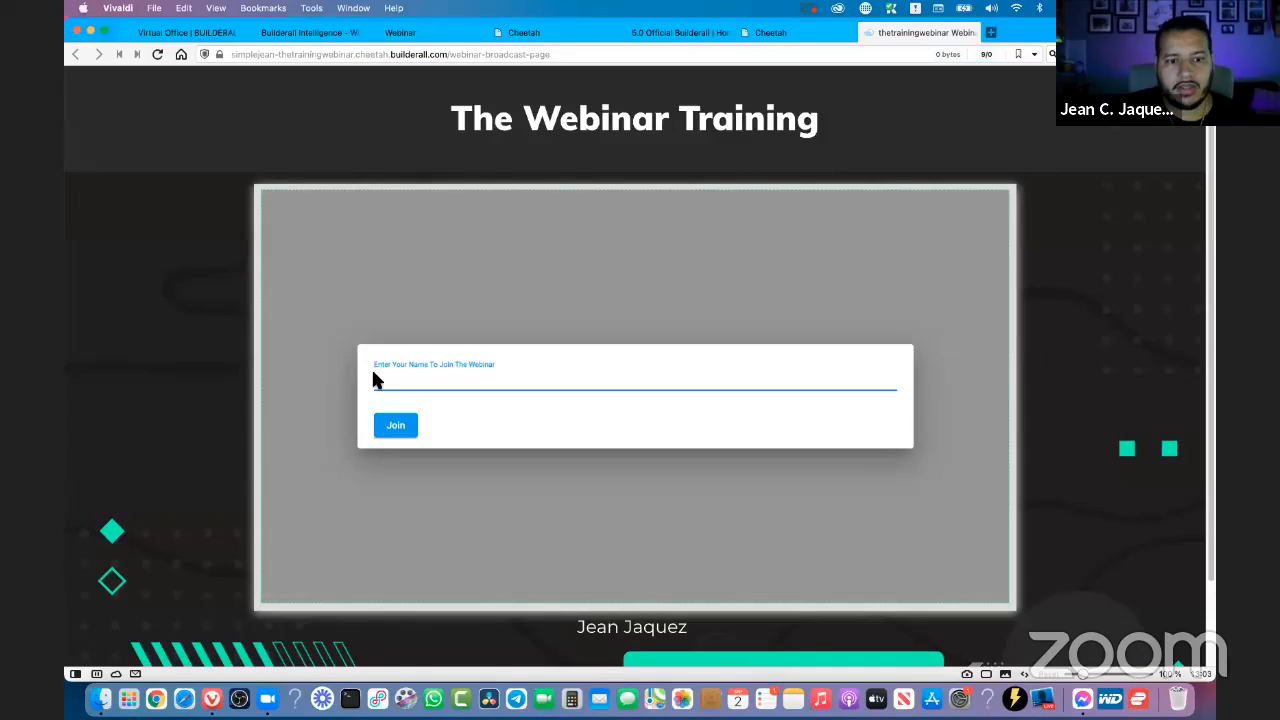
double_click(384, 367)
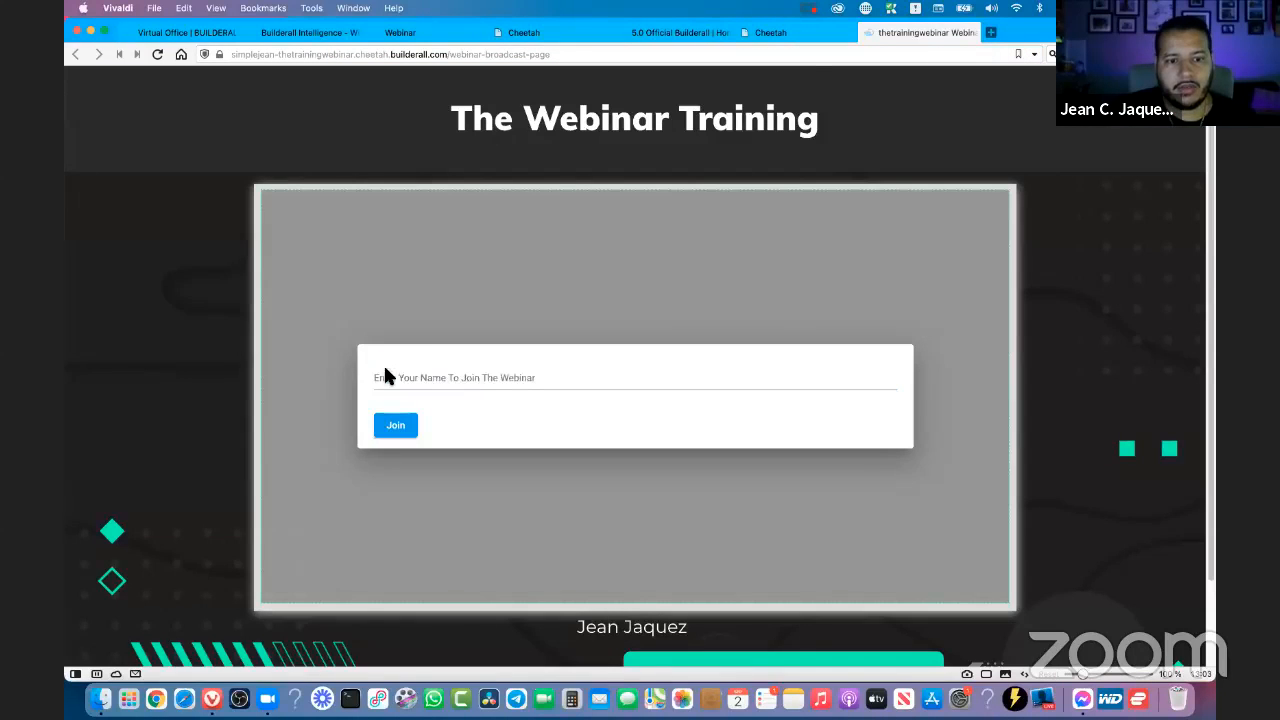
- Return to the Webinar Builder settings and examine the webinar's direct link and embed code
click(530, 33)
click(455, 33)
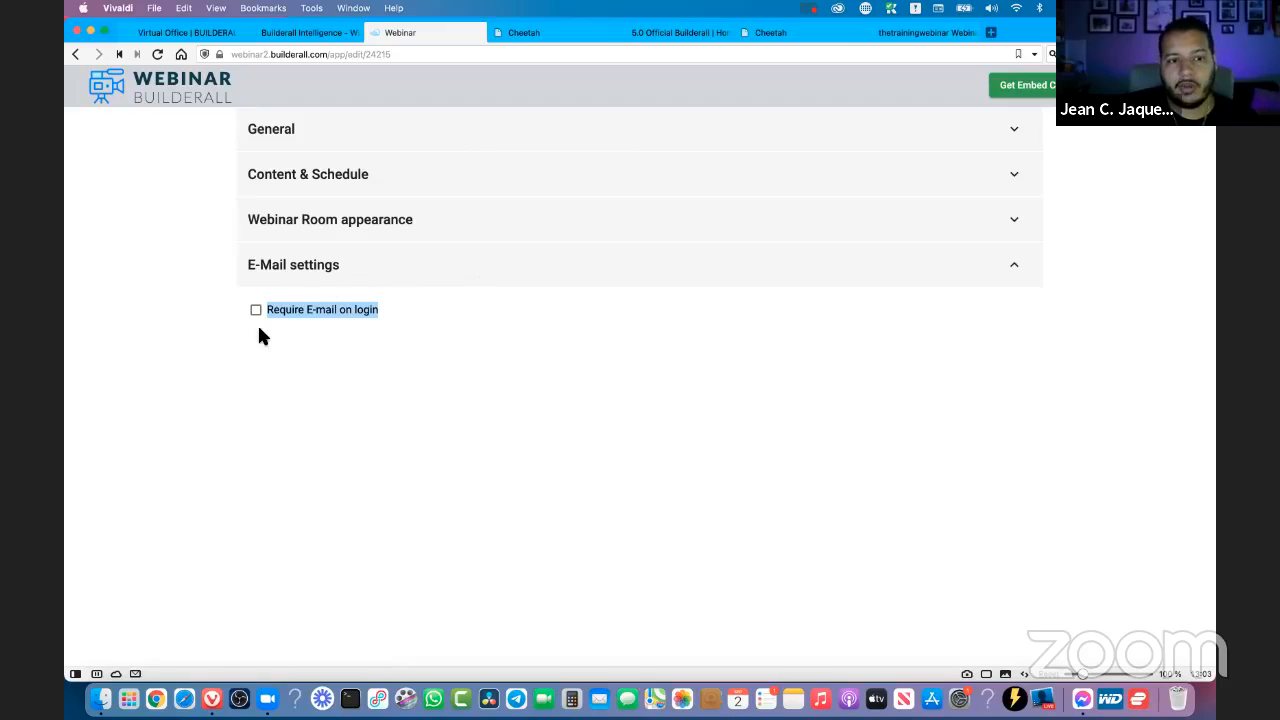
click(1022, 85)
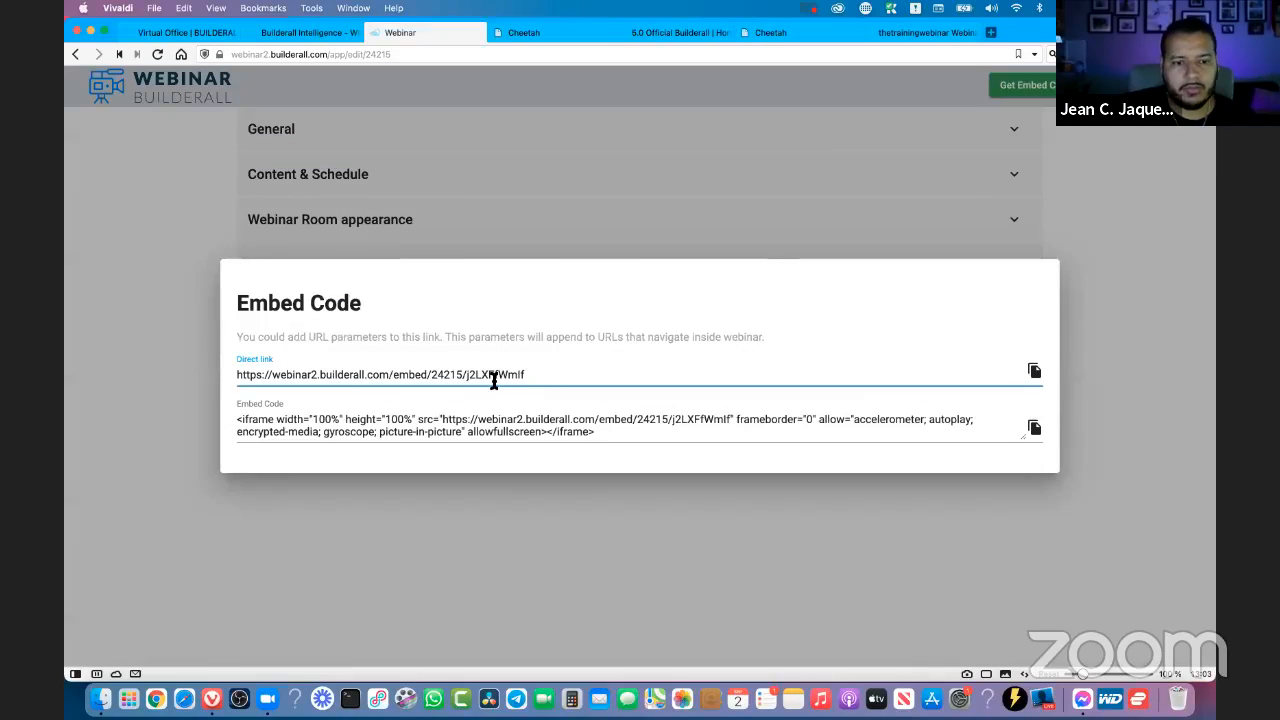
triple_click(253, 376)
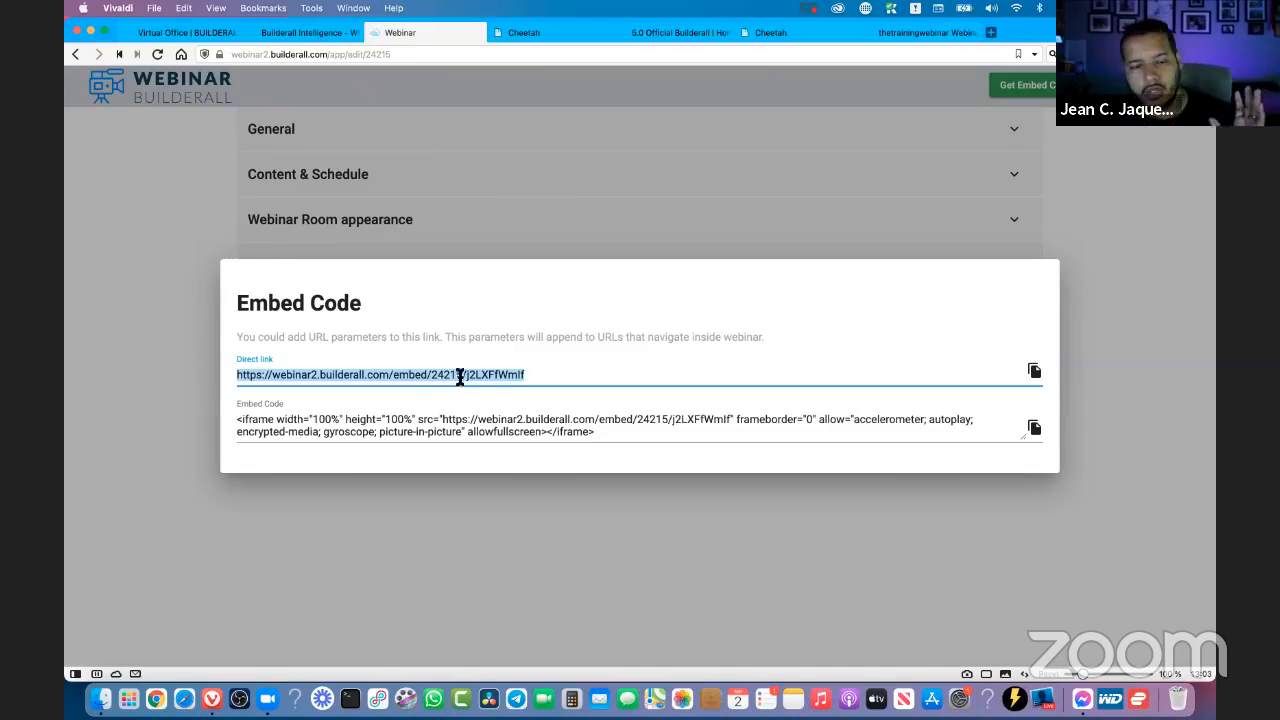
click(1136, 291)
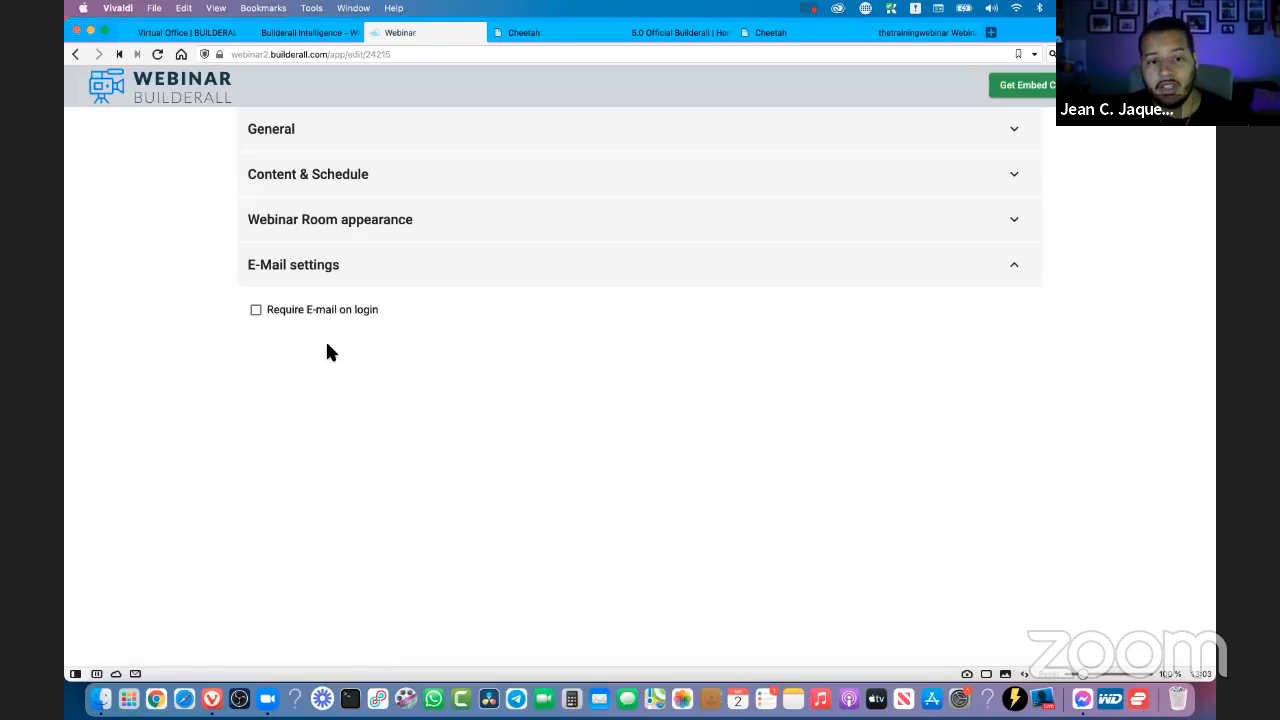
- Enable Require E-mail on login in the webinar's E-Mail settings
click(257, 312)
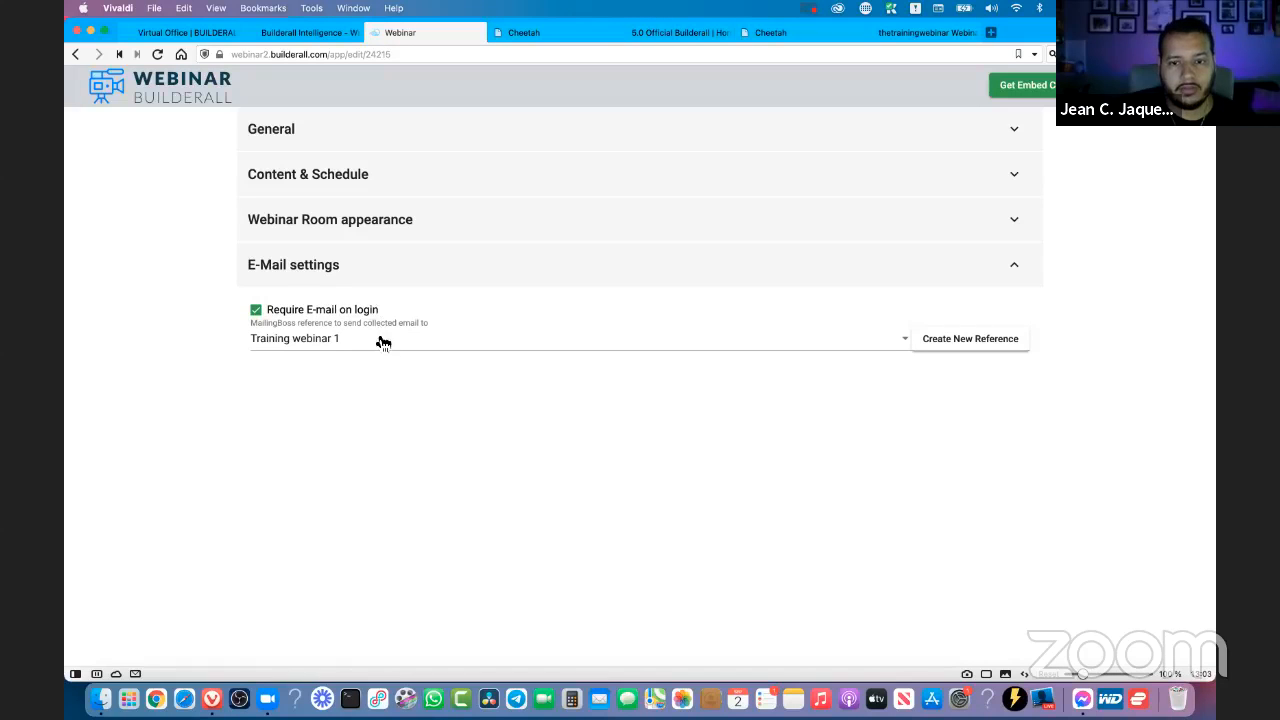
click(958, 345)
click(439, 322)
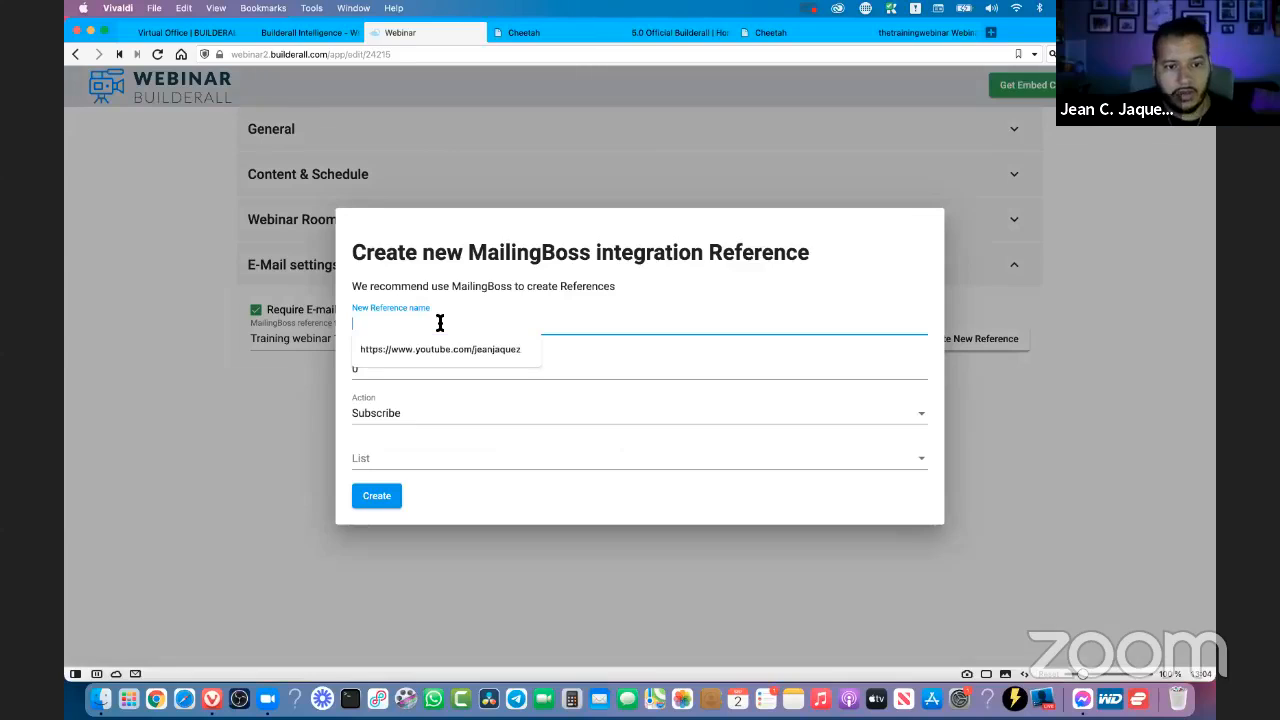
click(428, 416)
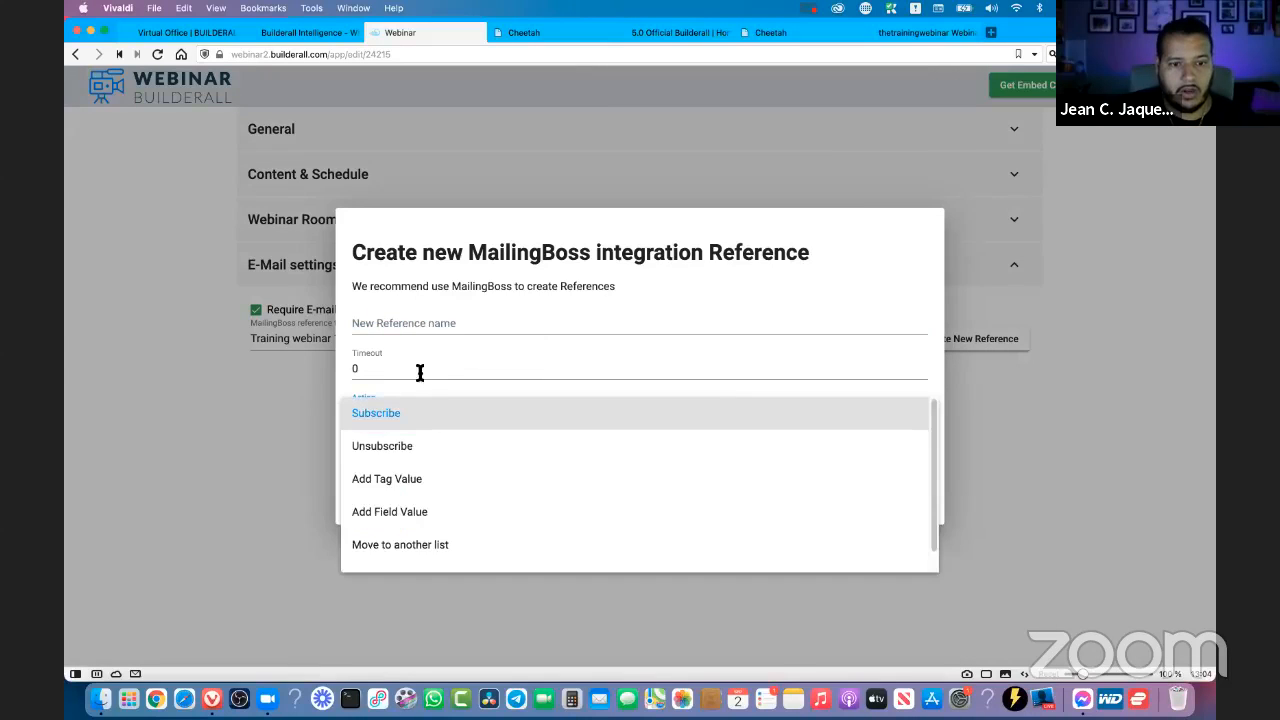
click(416, 369)
click(466, 368)
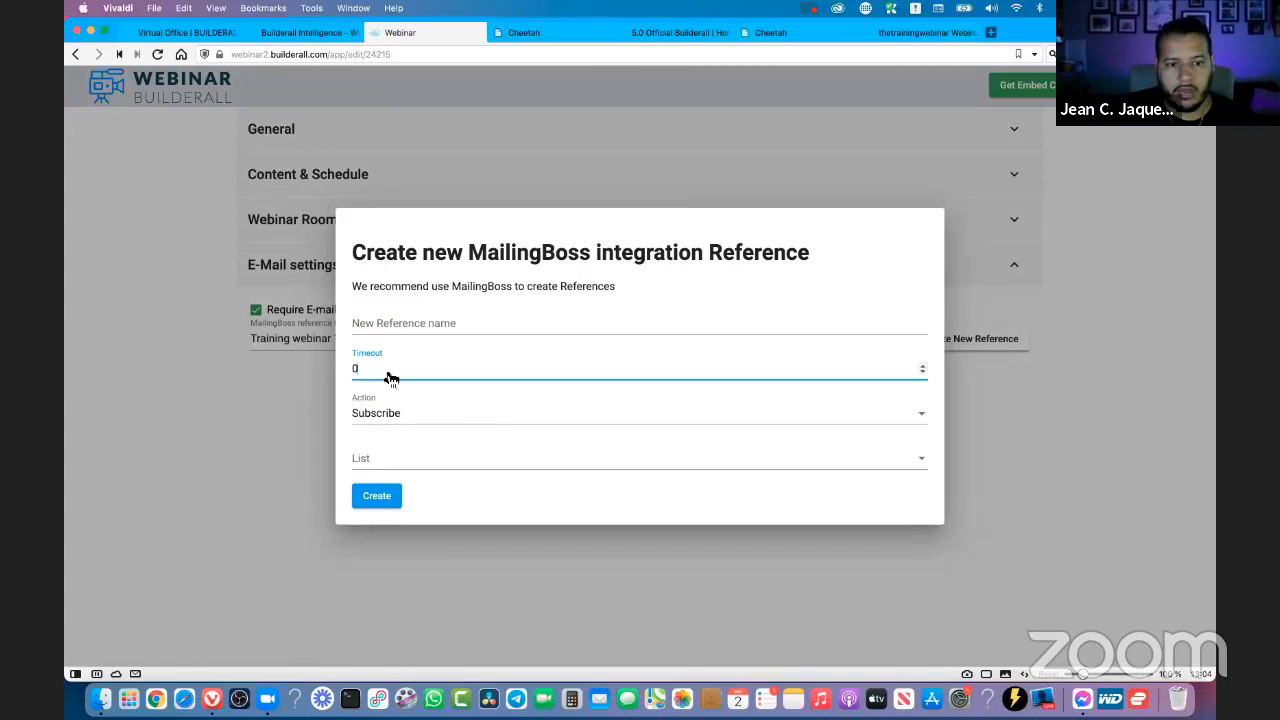
click(381, 422)
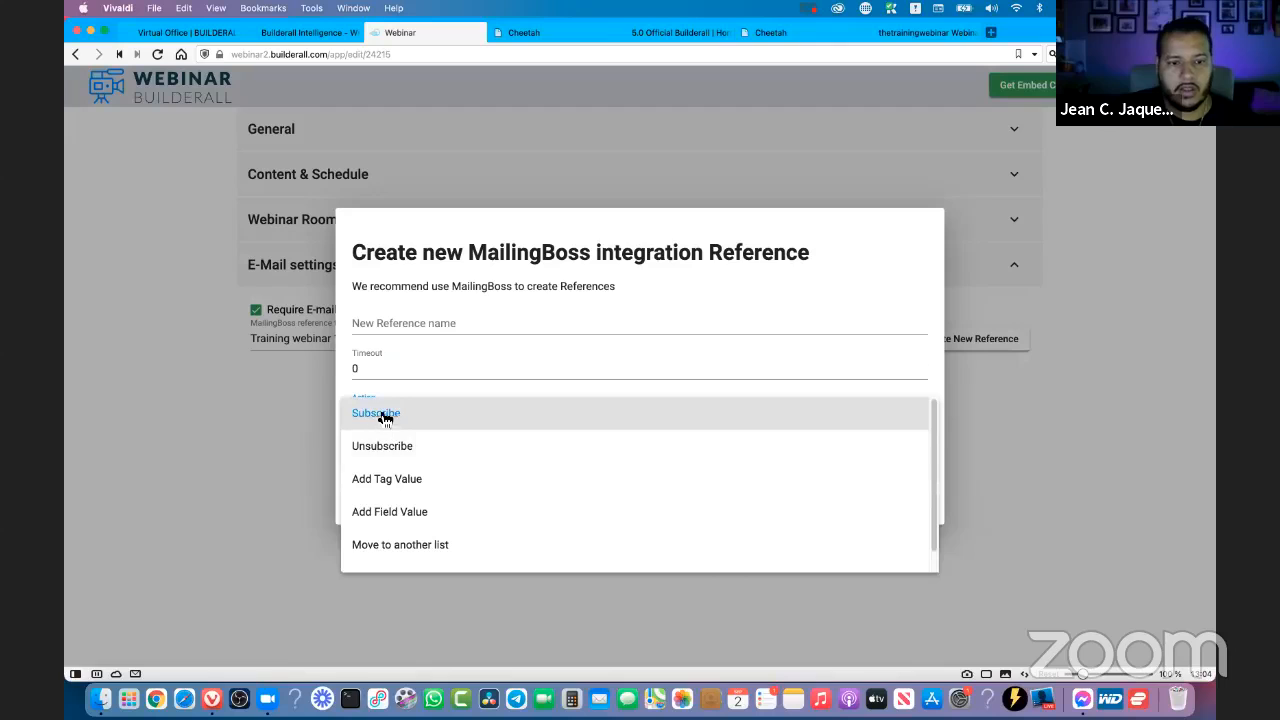
click(380, 408)
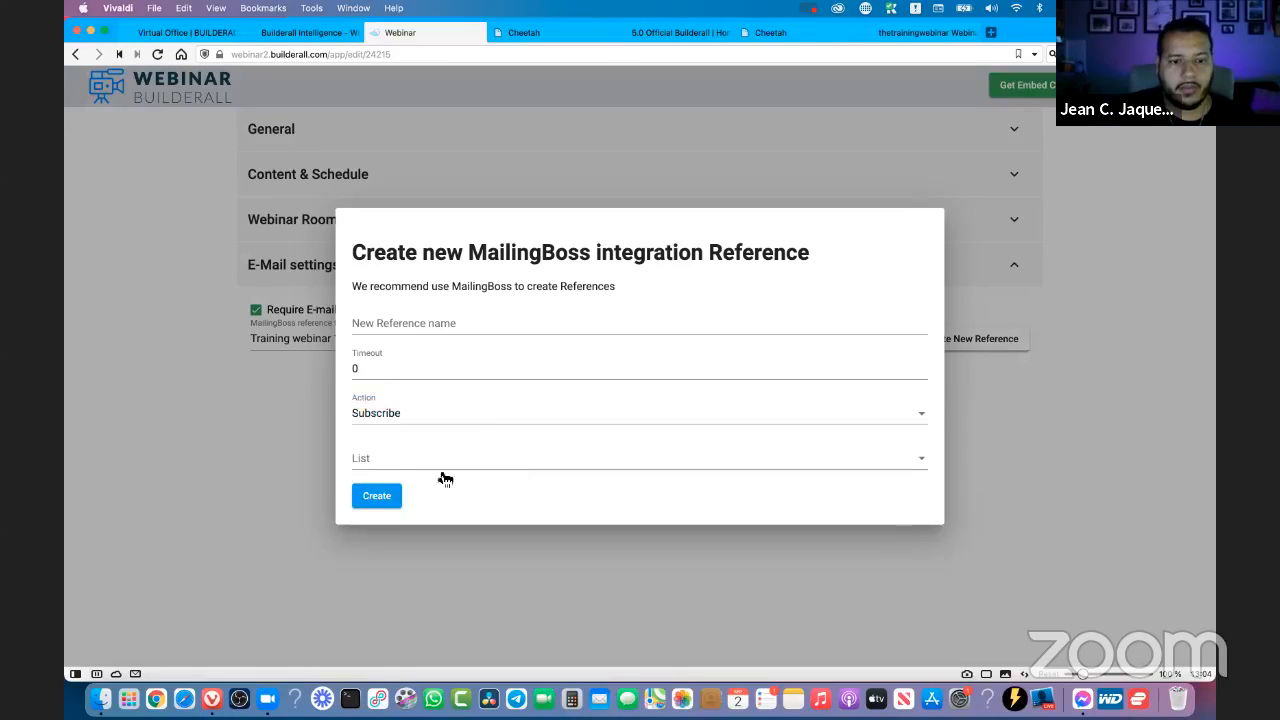
click(388, 460)
click(400, 462)
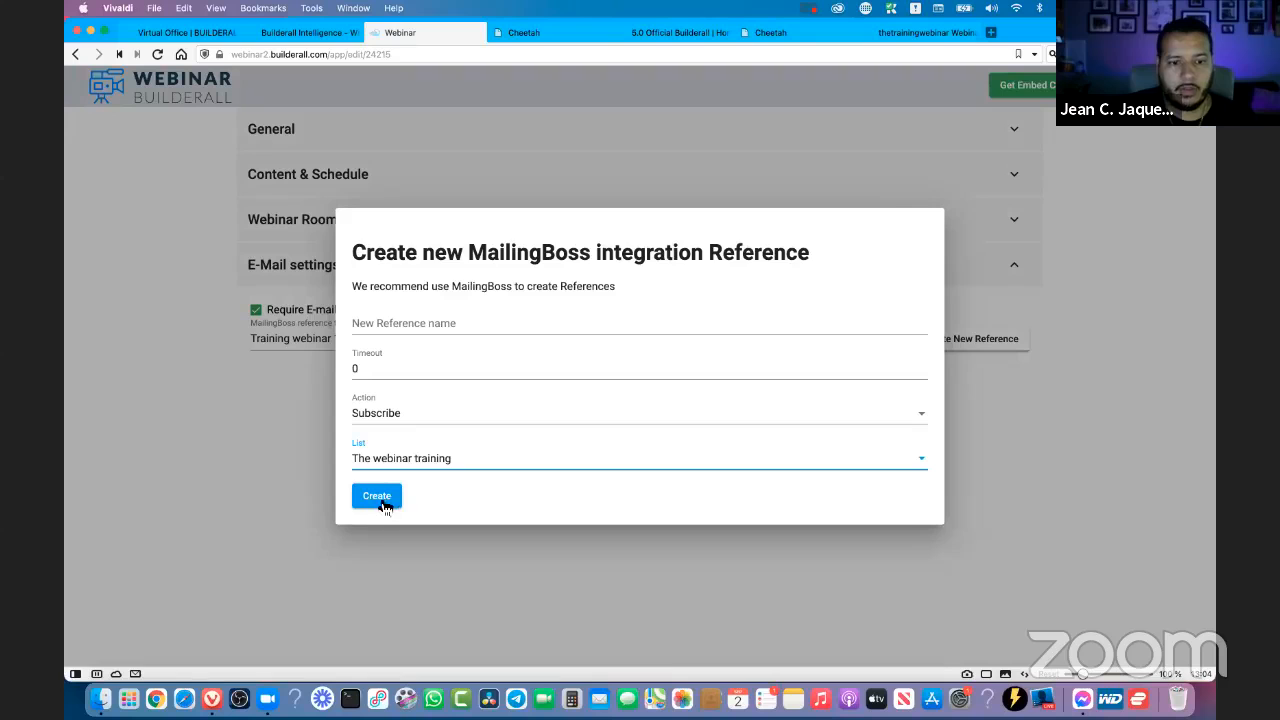
click(1077, 450)
click(1078, 457)
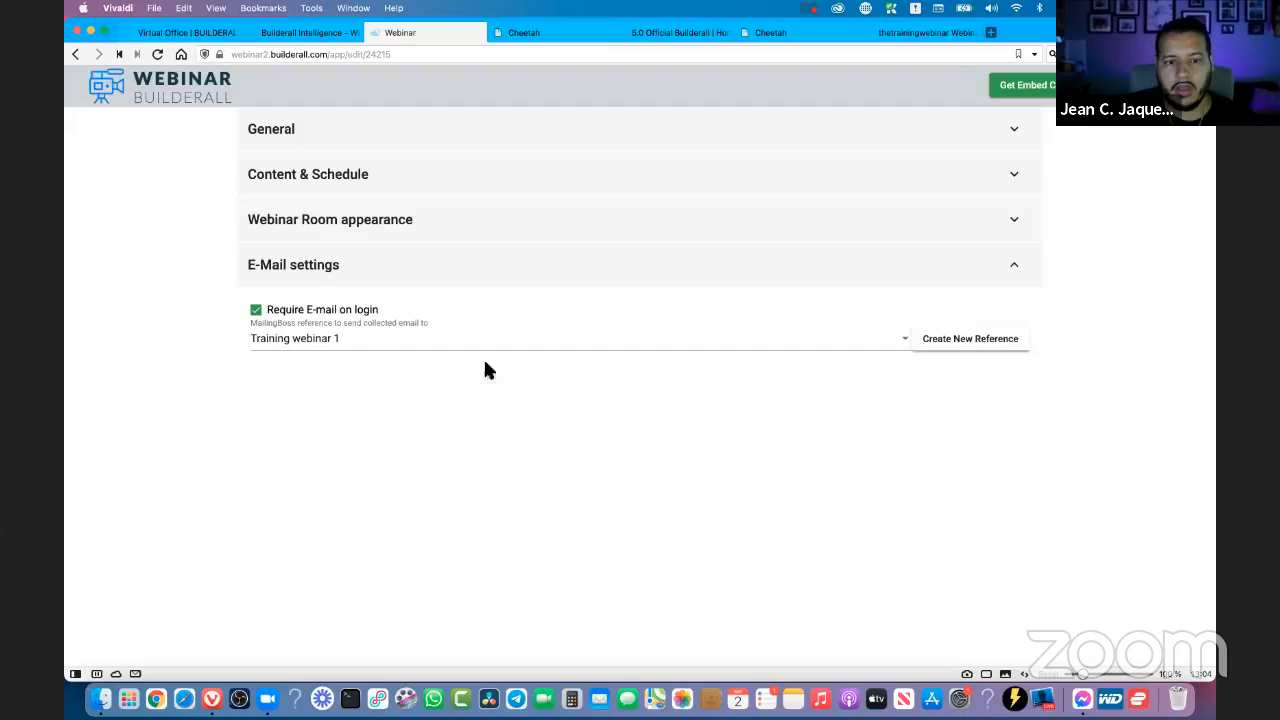
- Select Training webinar 1 as the MailingBoss reference that receives the collected e-mails
click(286, 340)
click(314, 337)
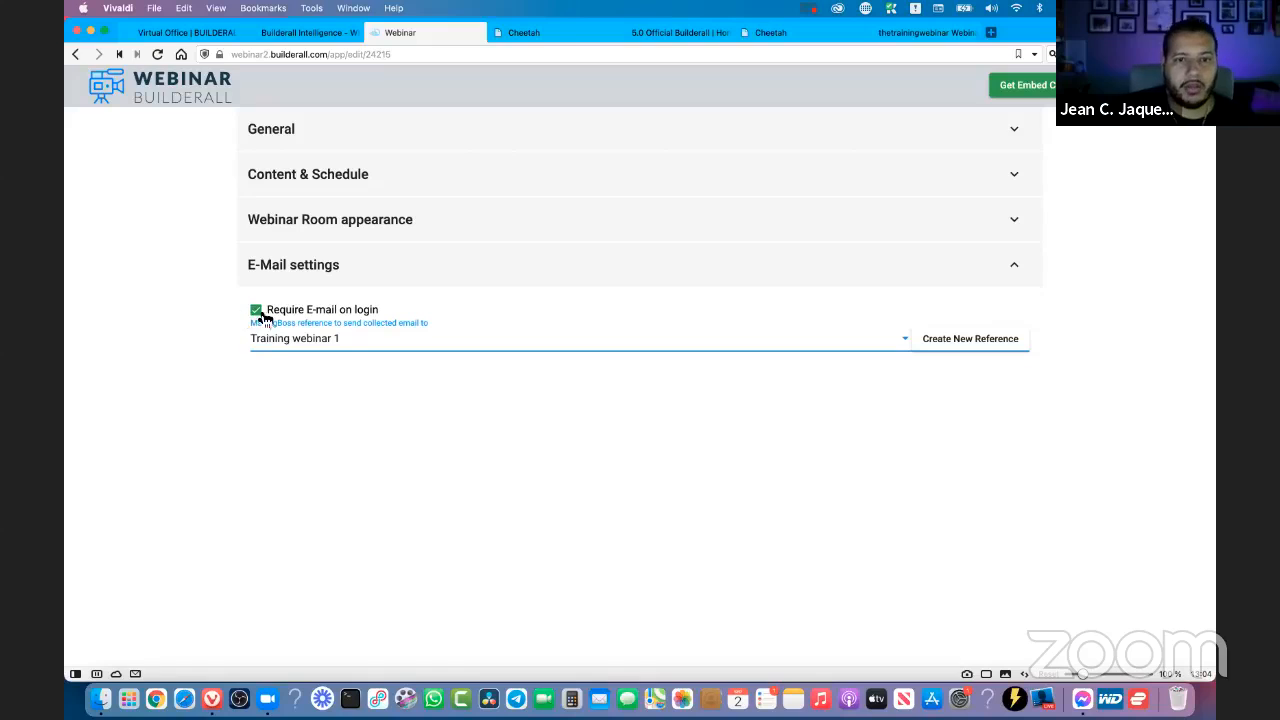
- Close the official Builderall home page and reload the live Webinar Broadcast page
click(553, 36)
click(677, 34)
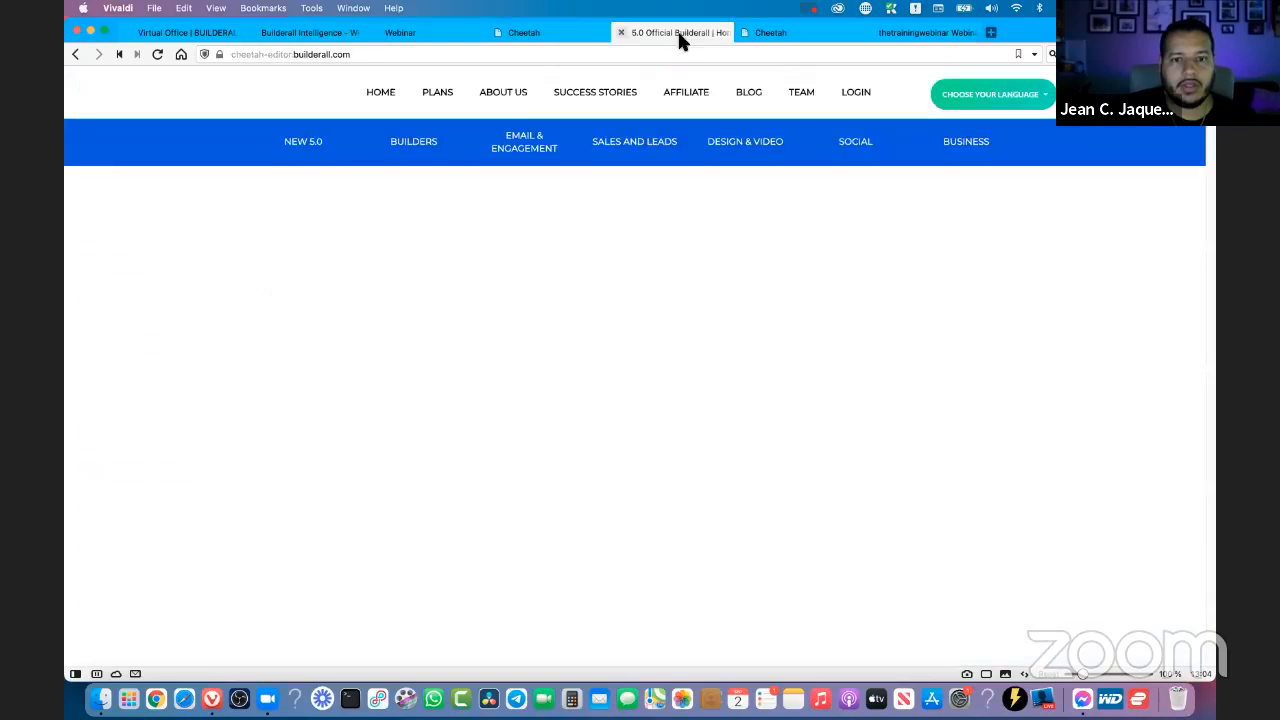
click(621, 33)
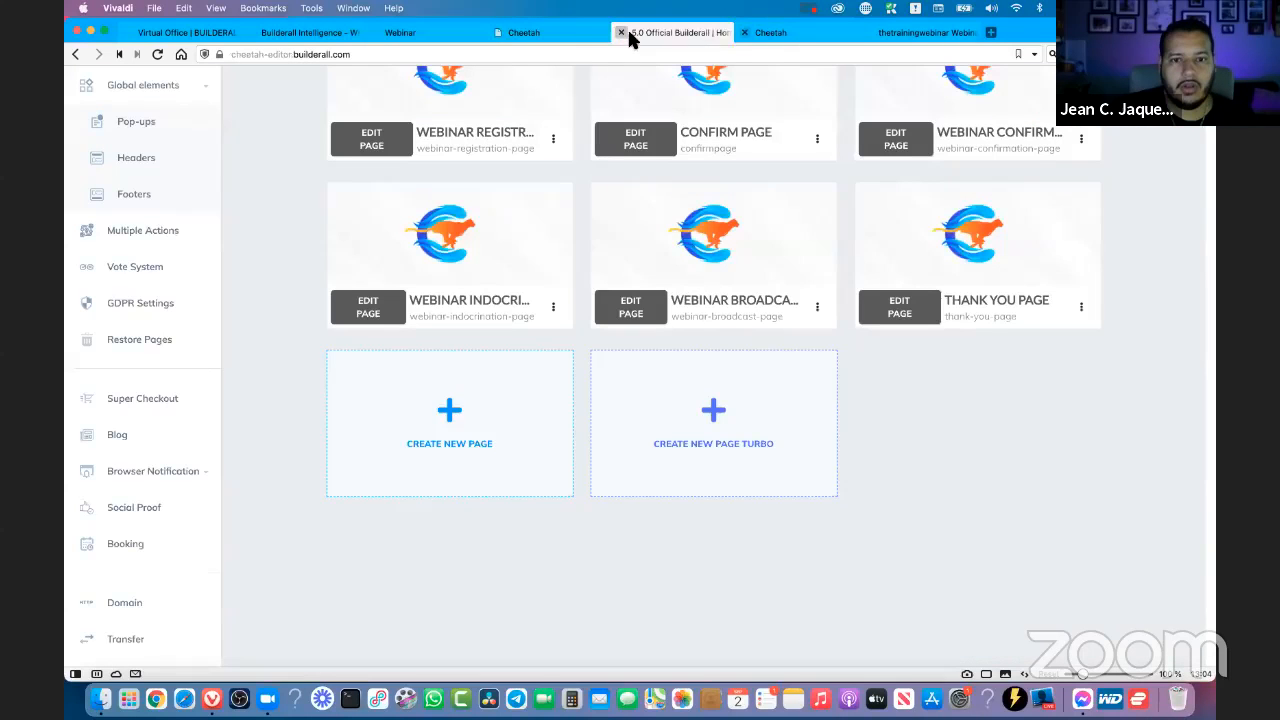
click(782, 33)
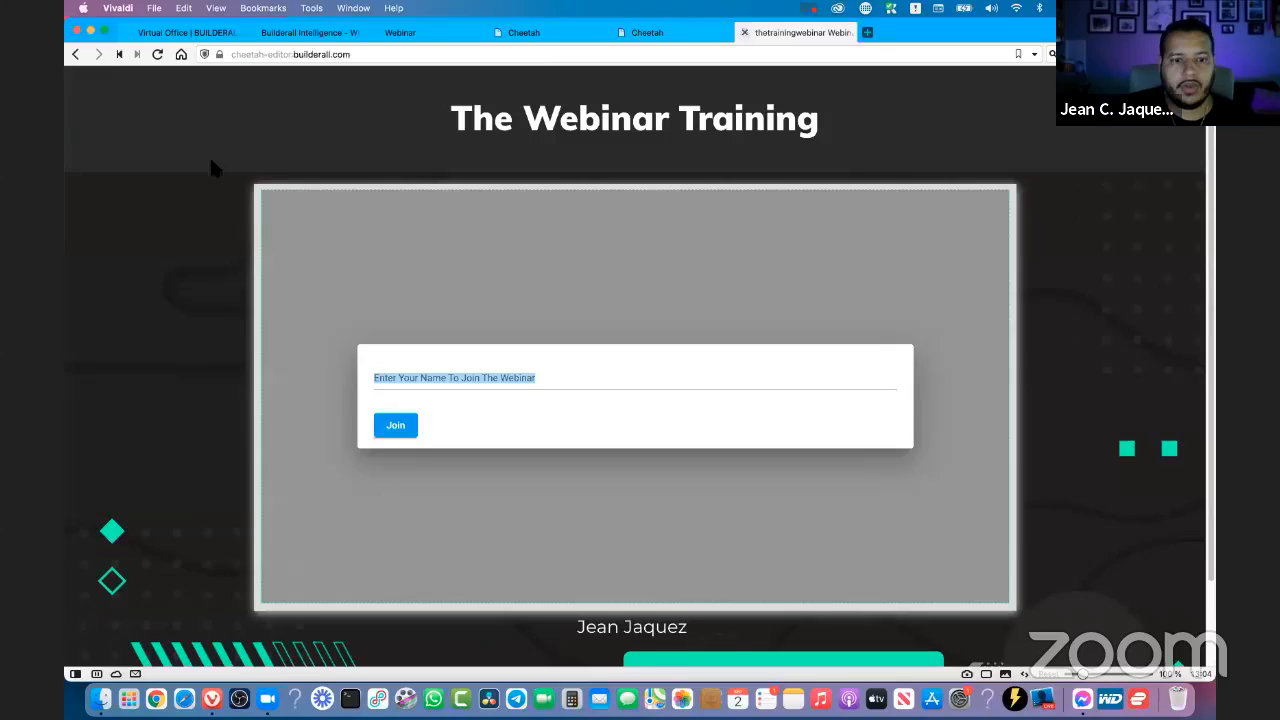
click(157, 55)
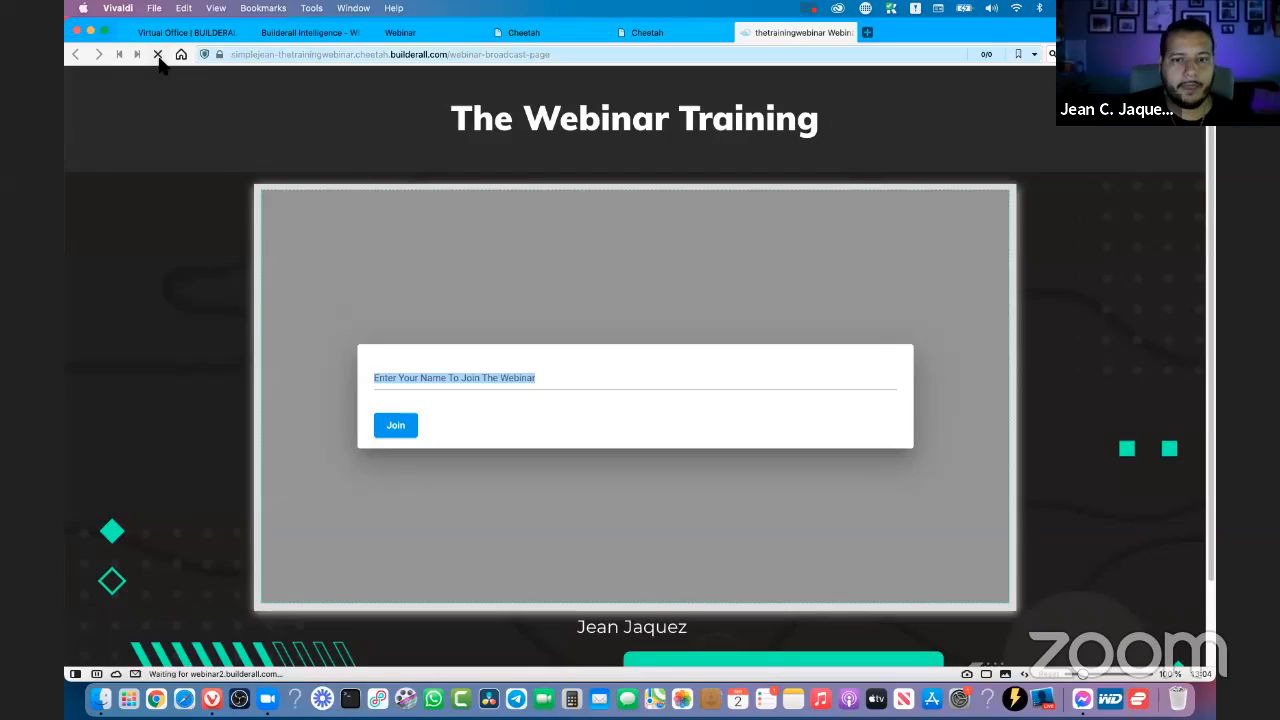
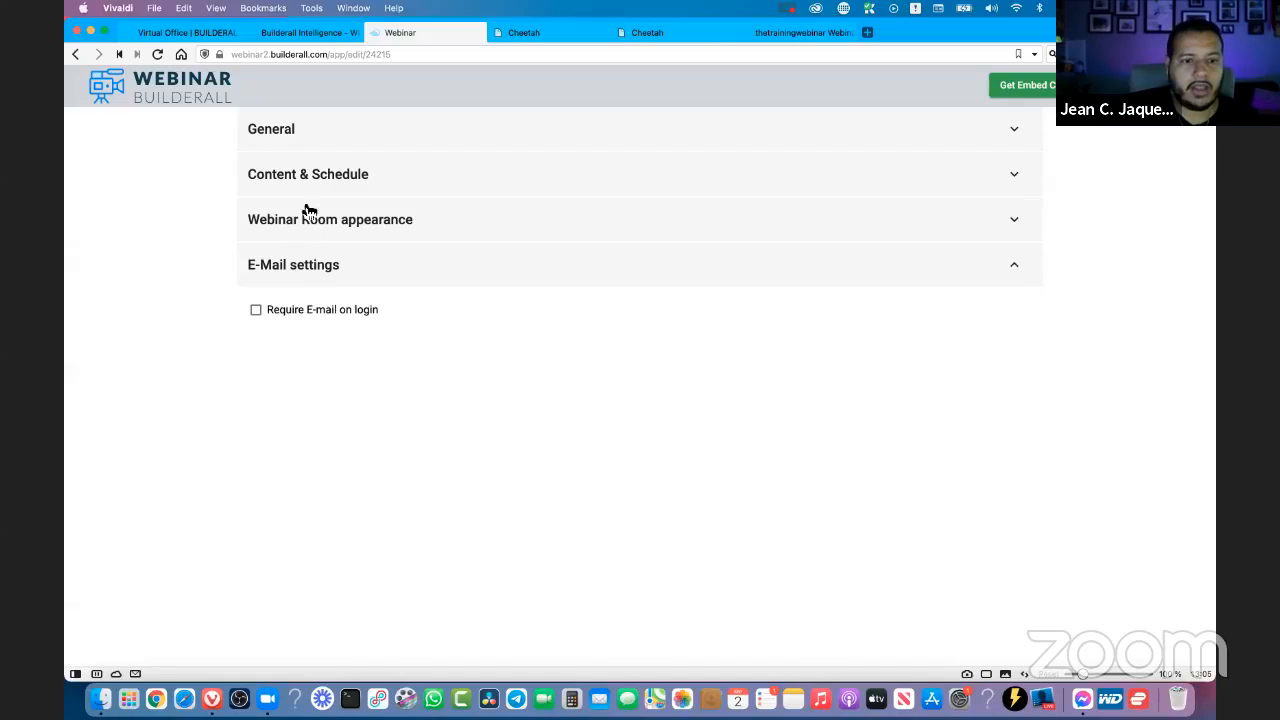
- In the webinar's Content & Schedule settings, set the emulated arrival to 0 seconds before the start time
click(318, 186)
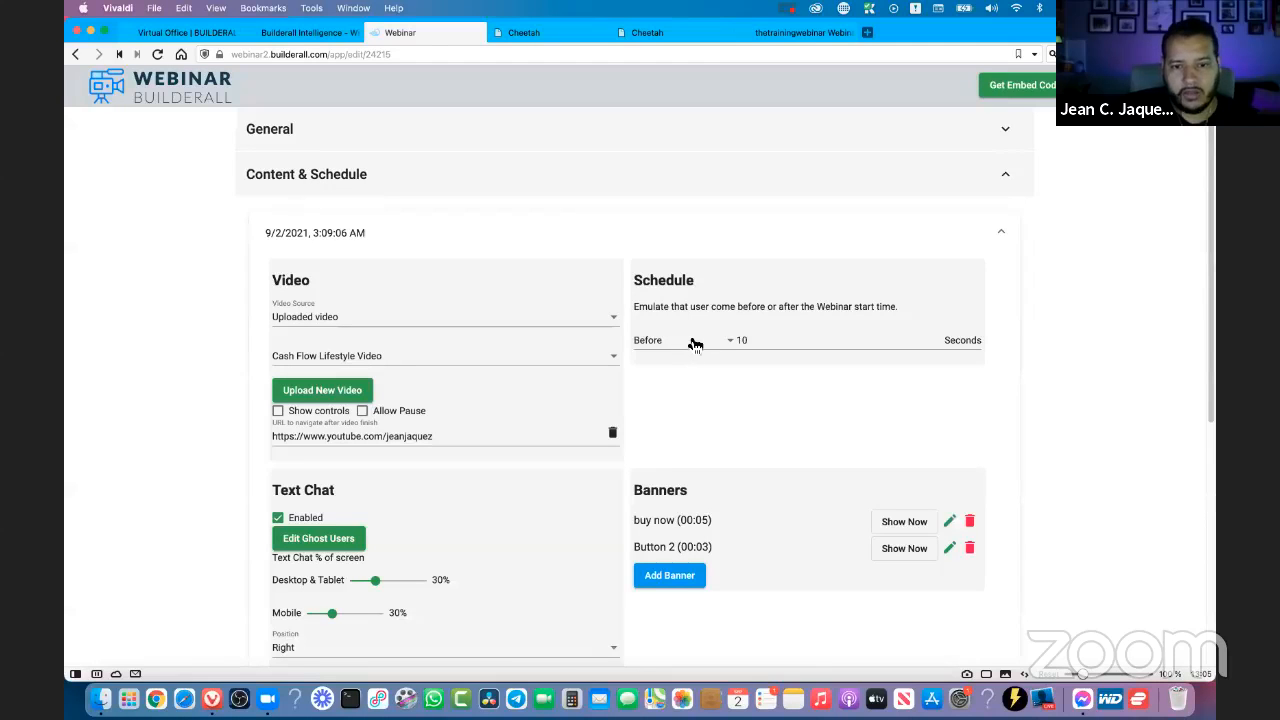
click(733, 346)
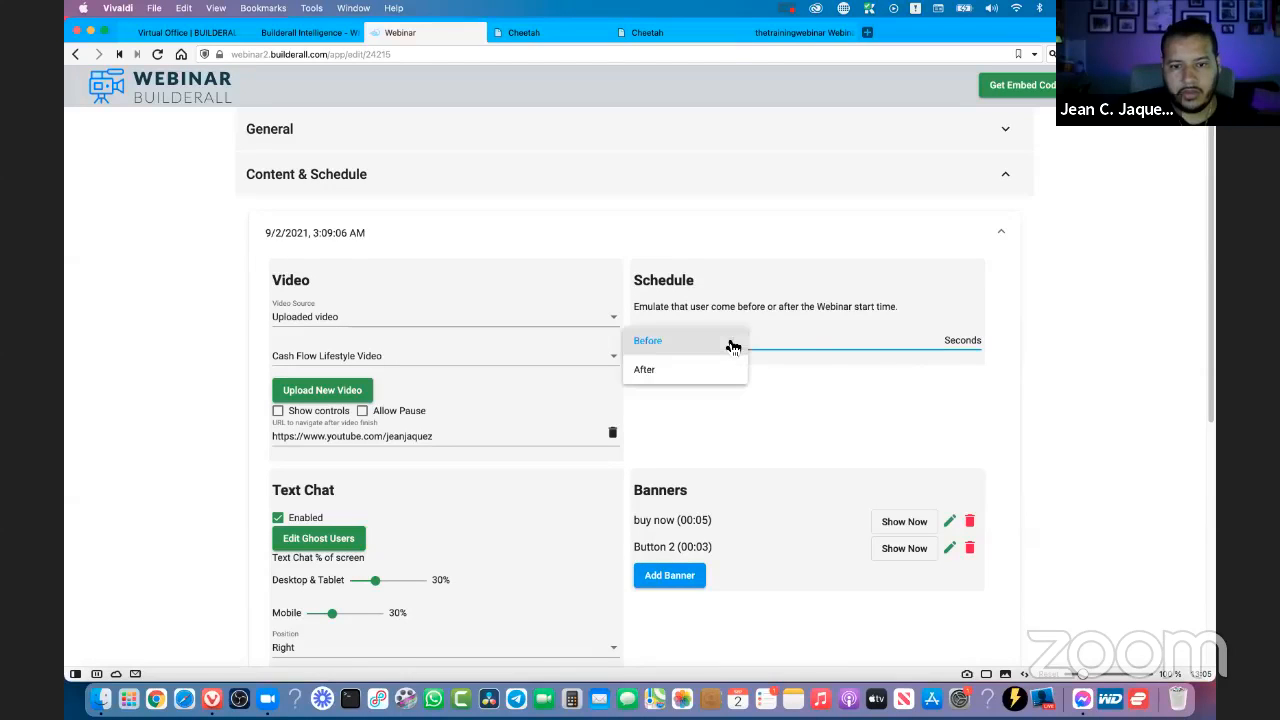
click(729, 344)
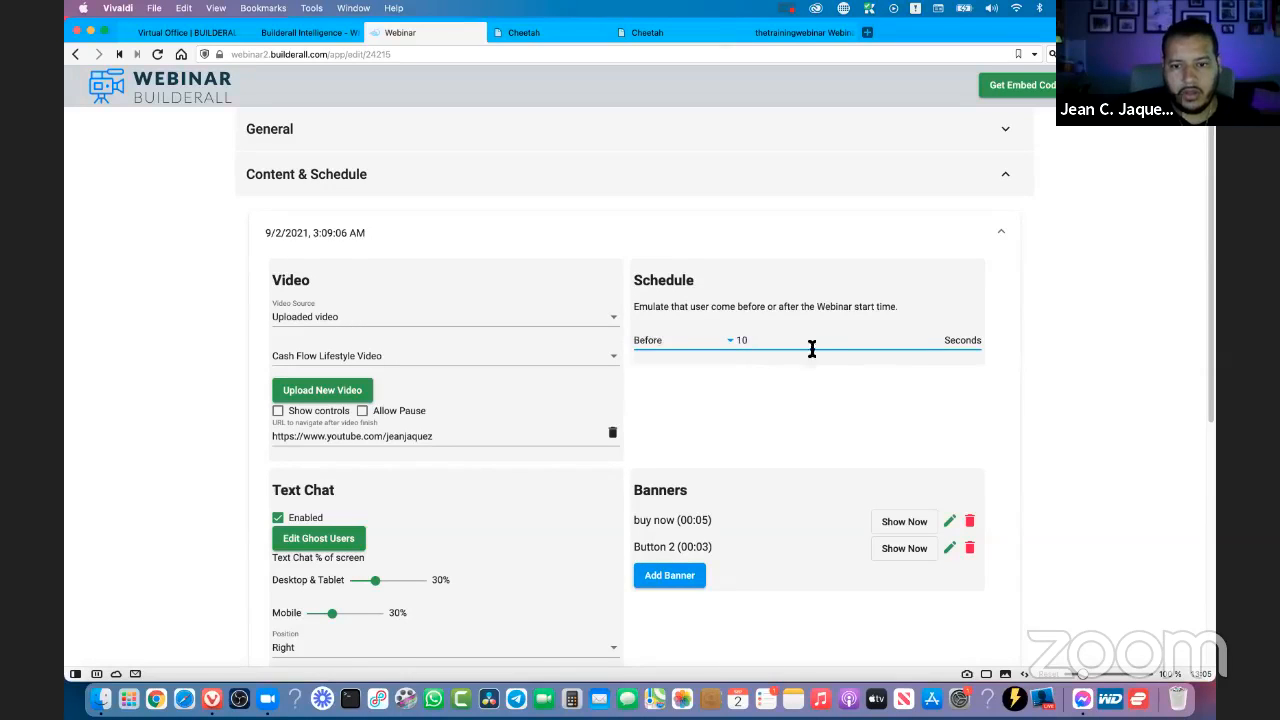
click(941, 342)
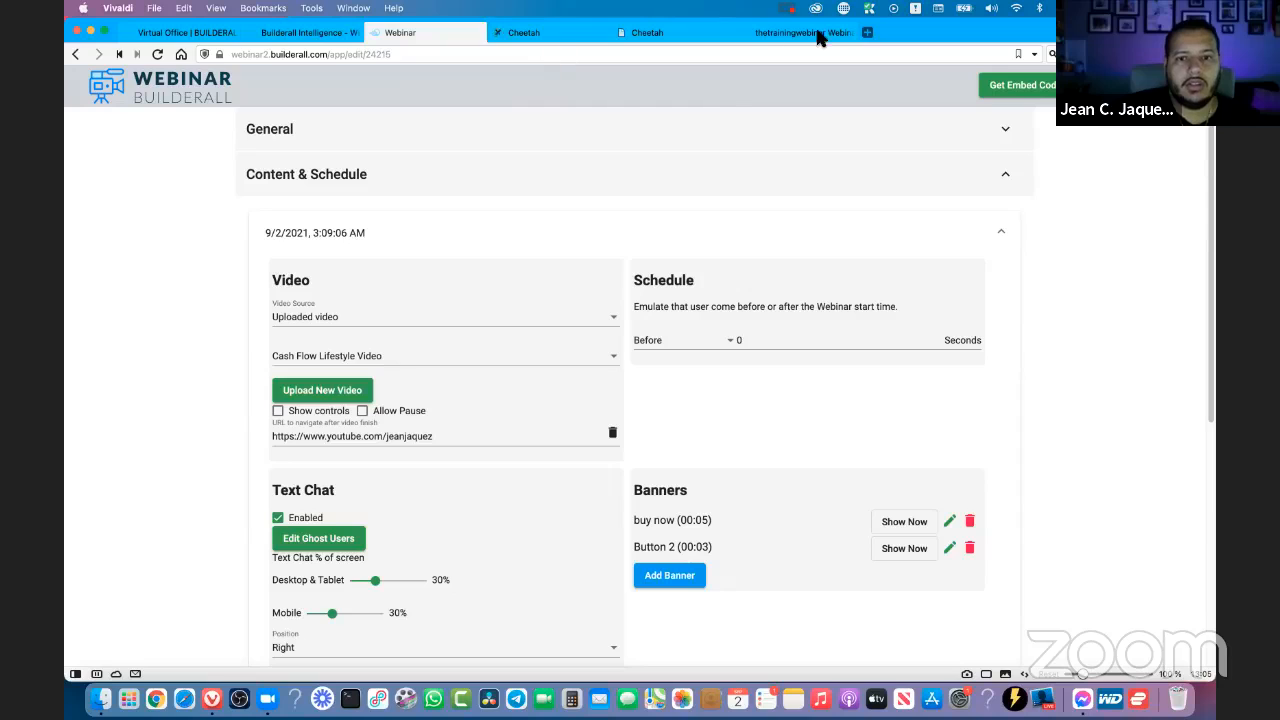
- Reload the live Webinar Broadcast page, join the webinar with the attendee's name and mute the video
click(815, 36)
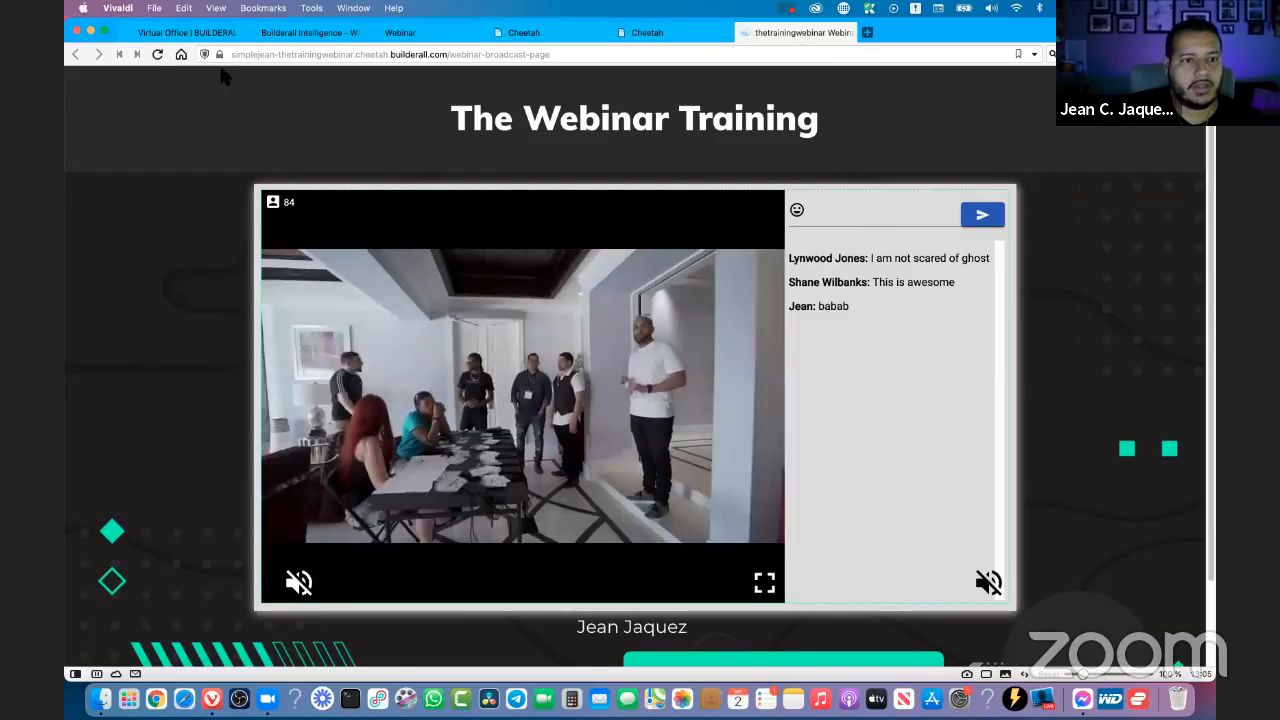
click(157, 54)
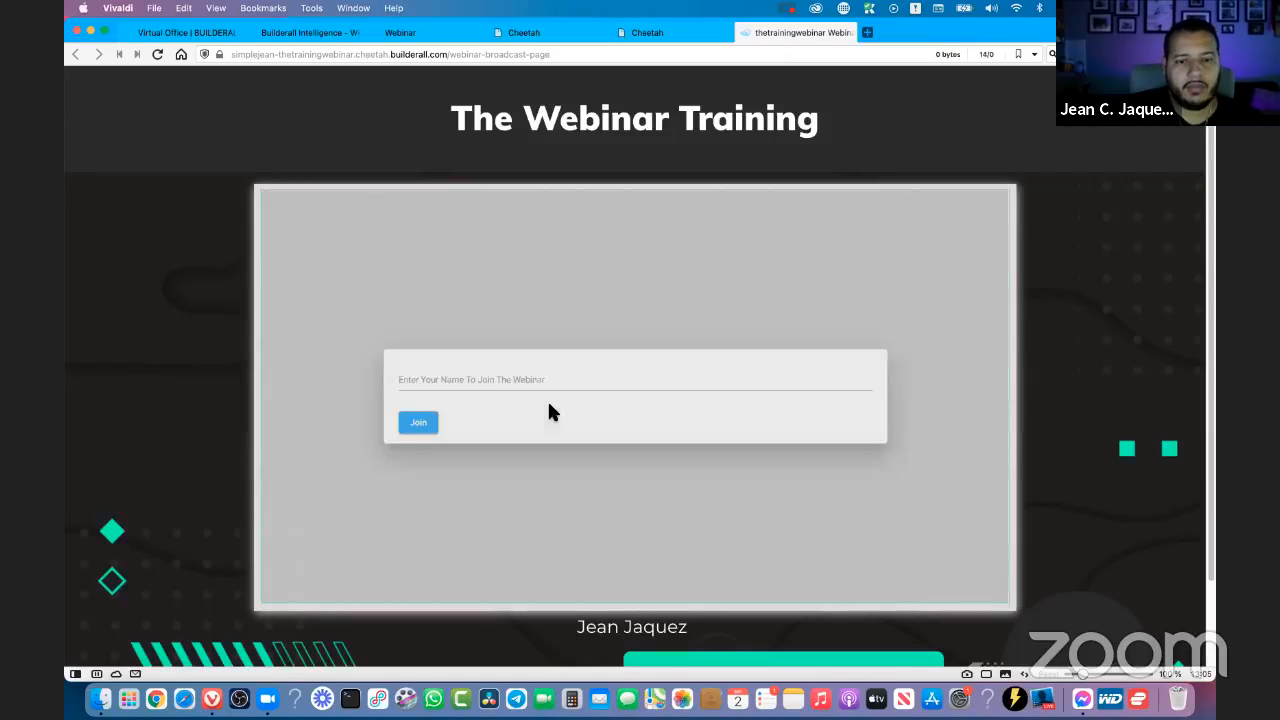
click(482, 386)
click(397, 405)
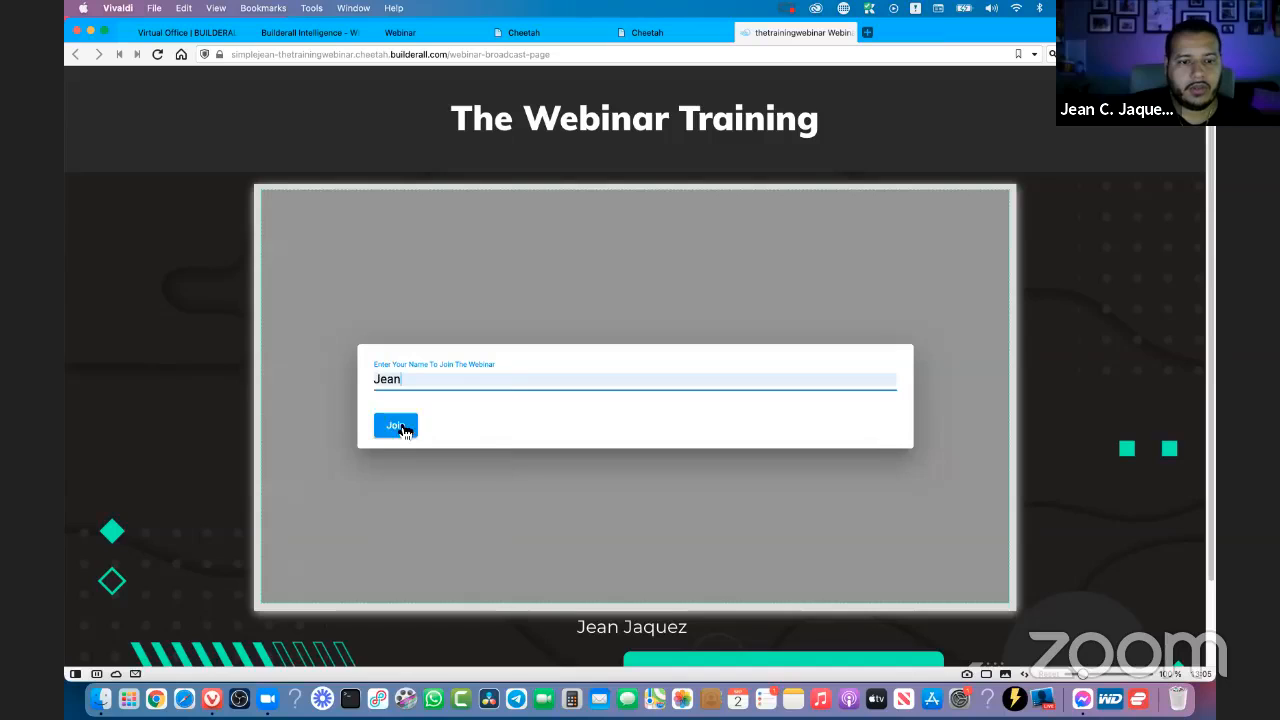
click(400, 430)
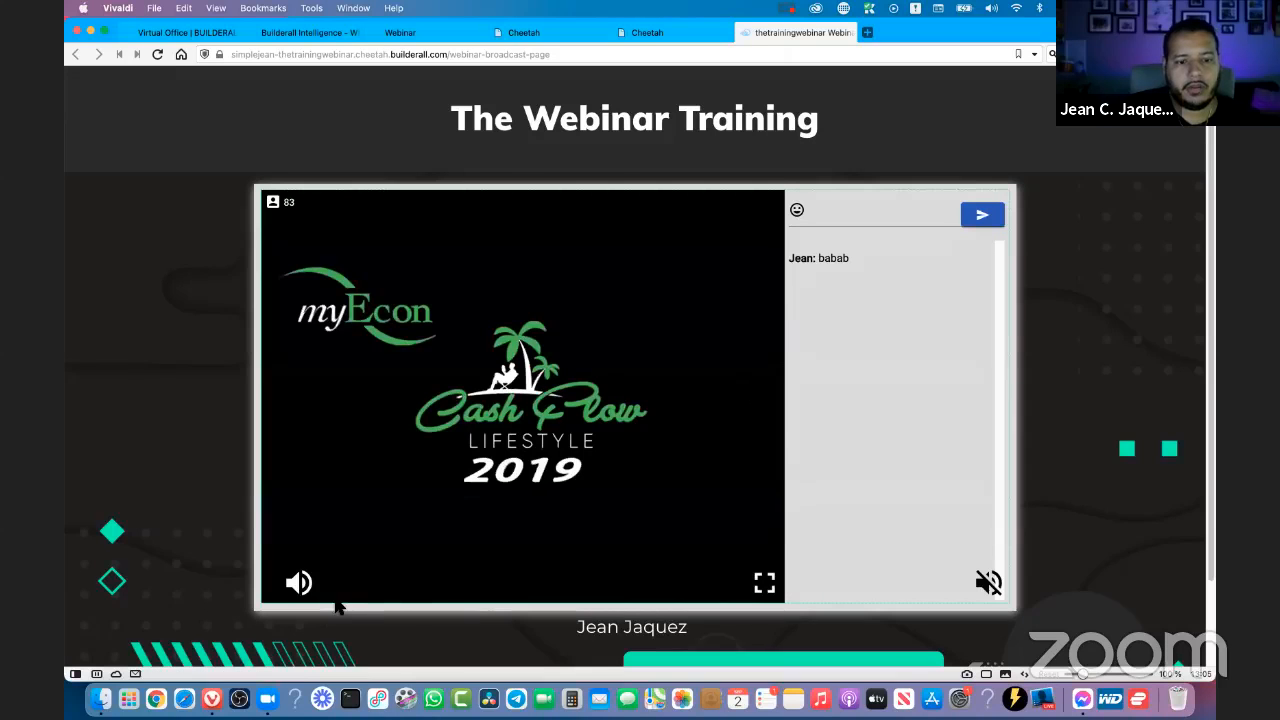
click(300, 584)
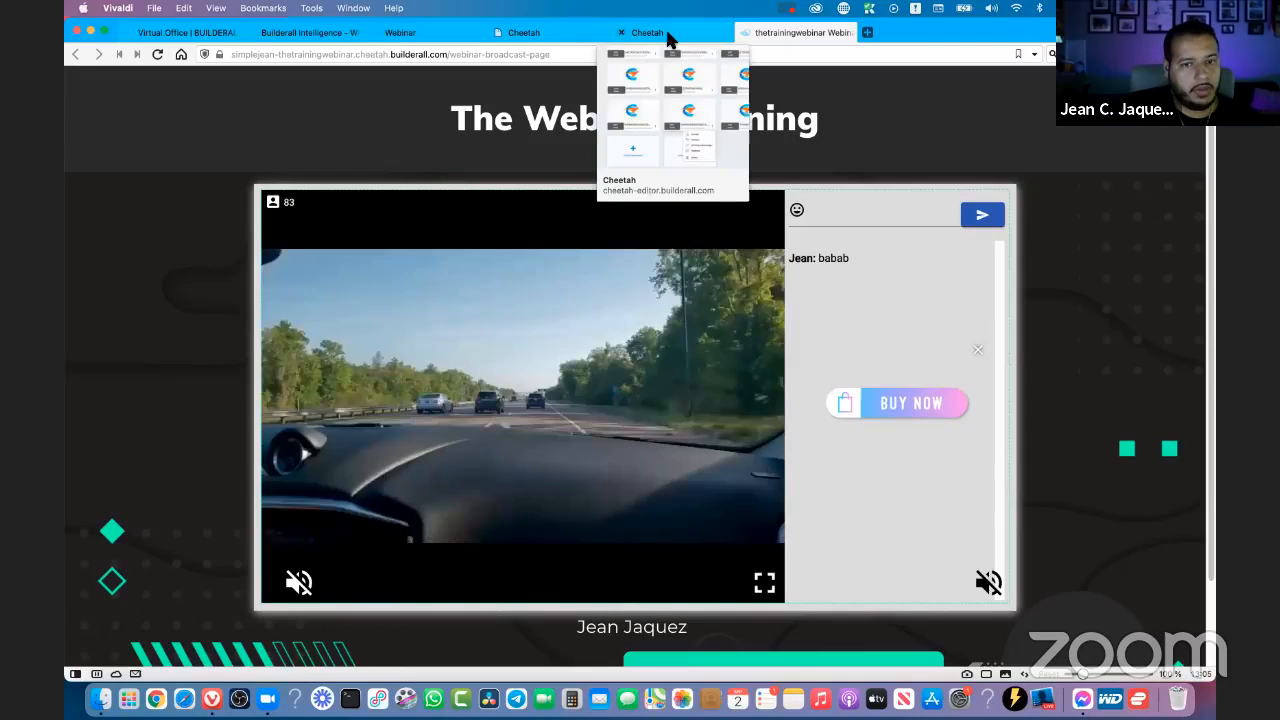
- Back in the Webinar Builder settings, set the emulated arrival to 5 seconds before the start time and collapse the session entry
click(575, 36)
click(413, 36)
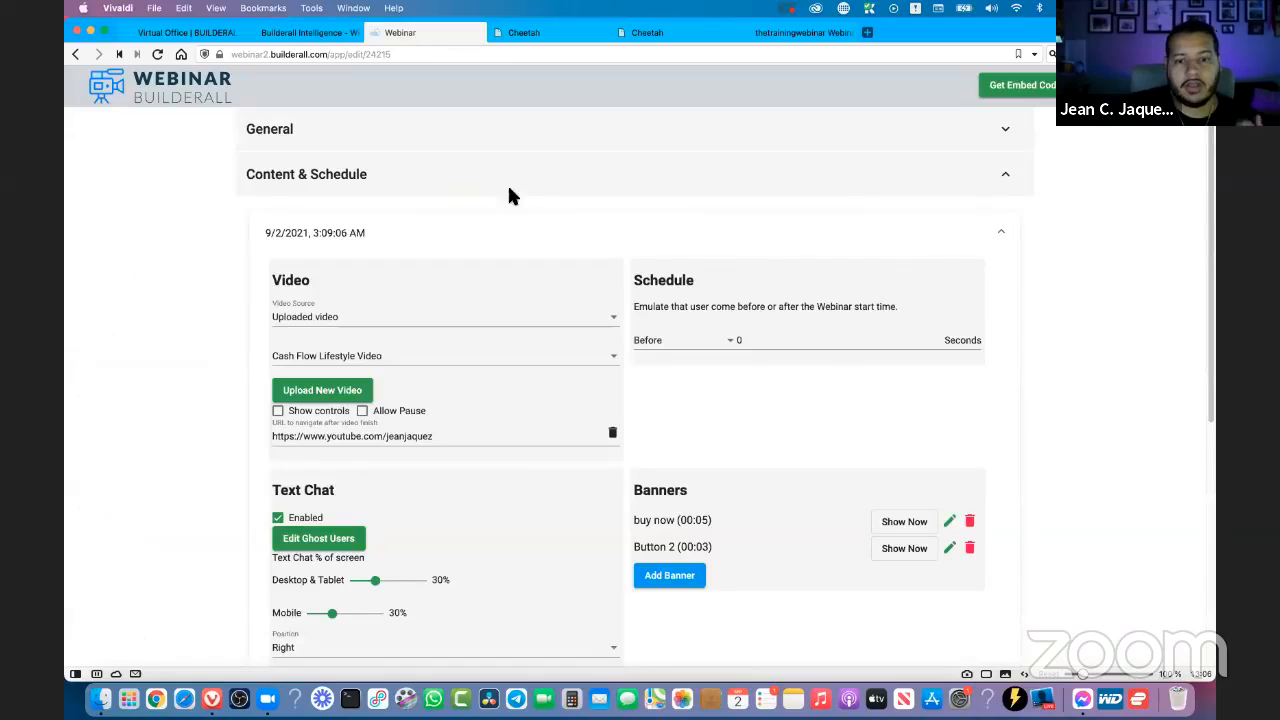
click(941, 340)
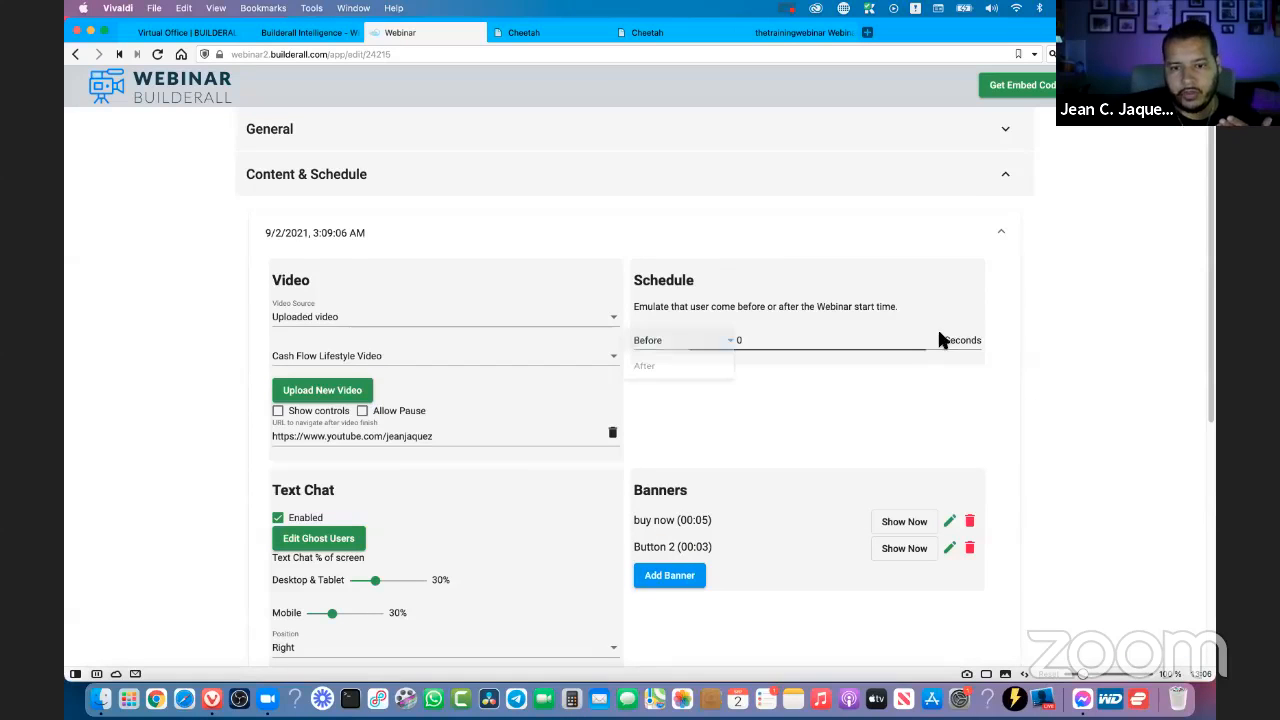
click(927, 366)
key(BackSpace)
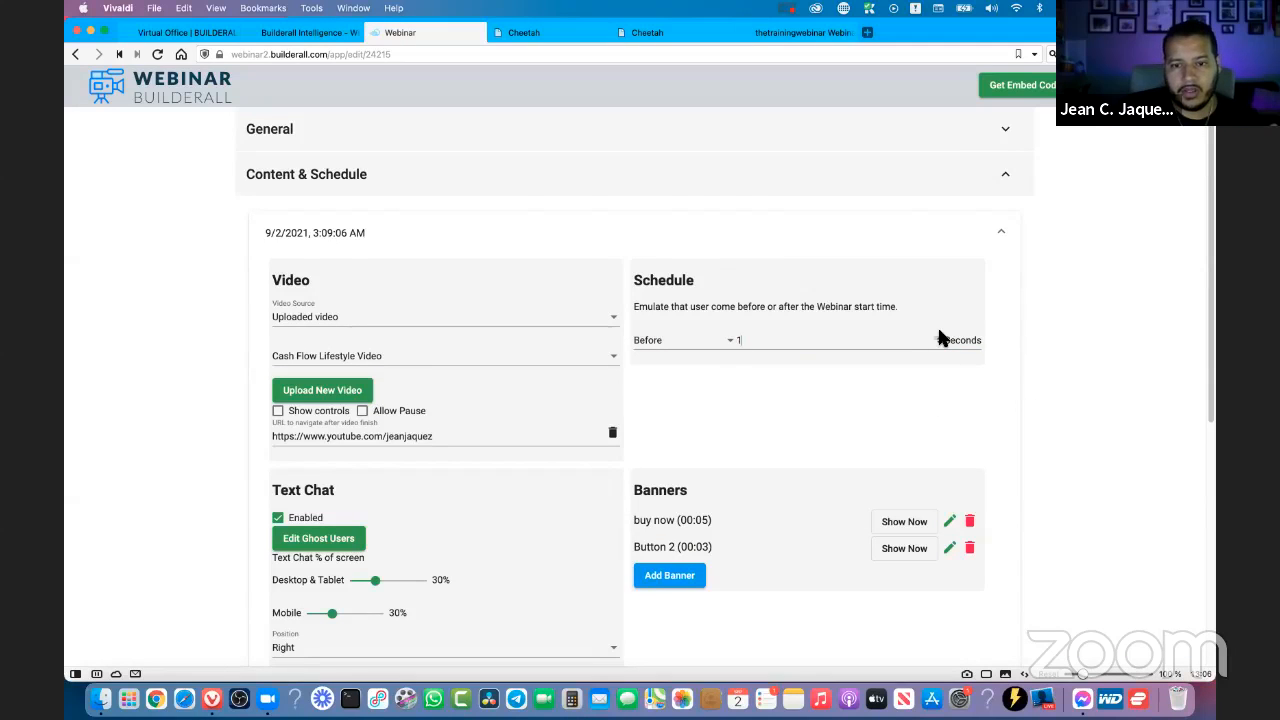
text(4)
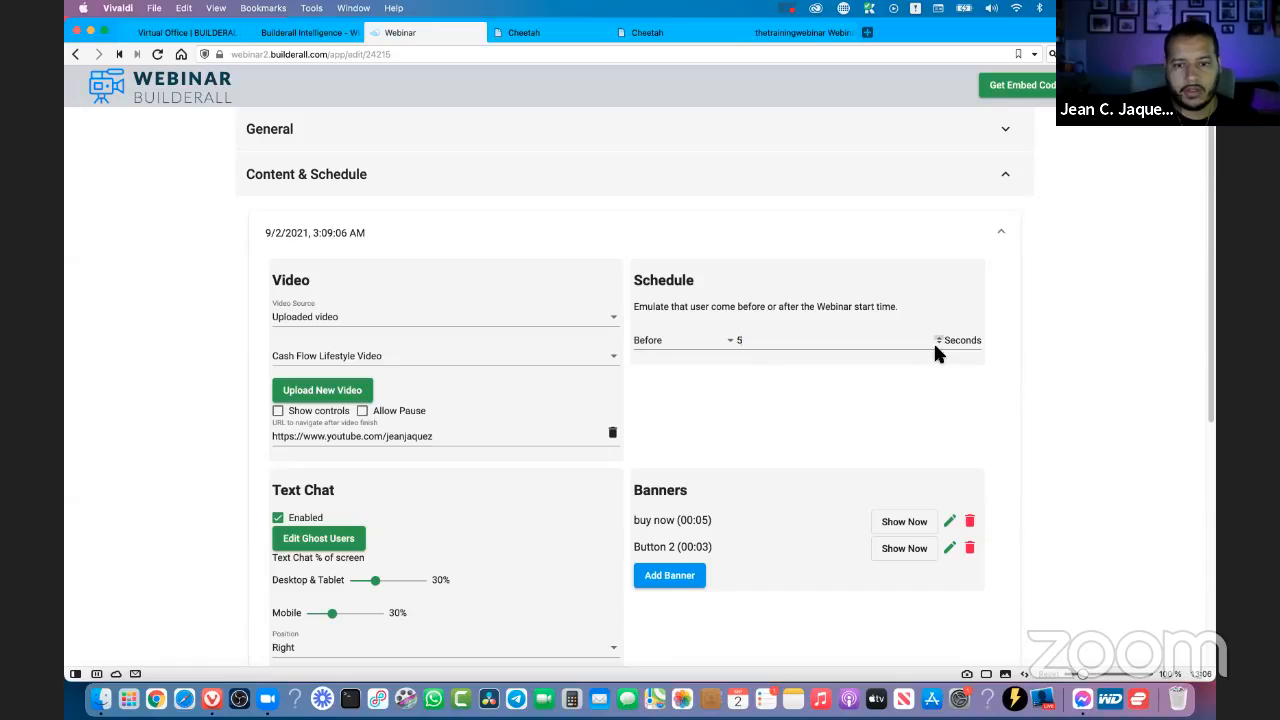
scroll(845, 431, down, 5)
scroll(845, 433, down, 1)
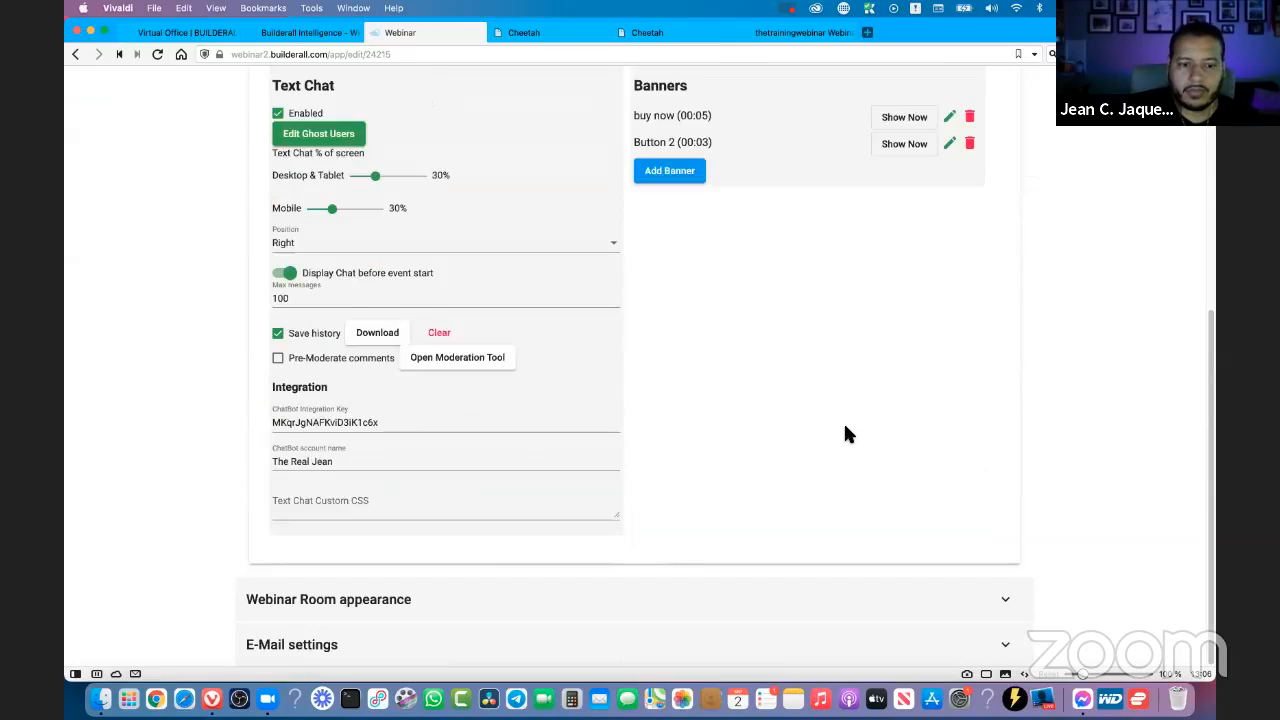
scroll(845, 433, up, 5)
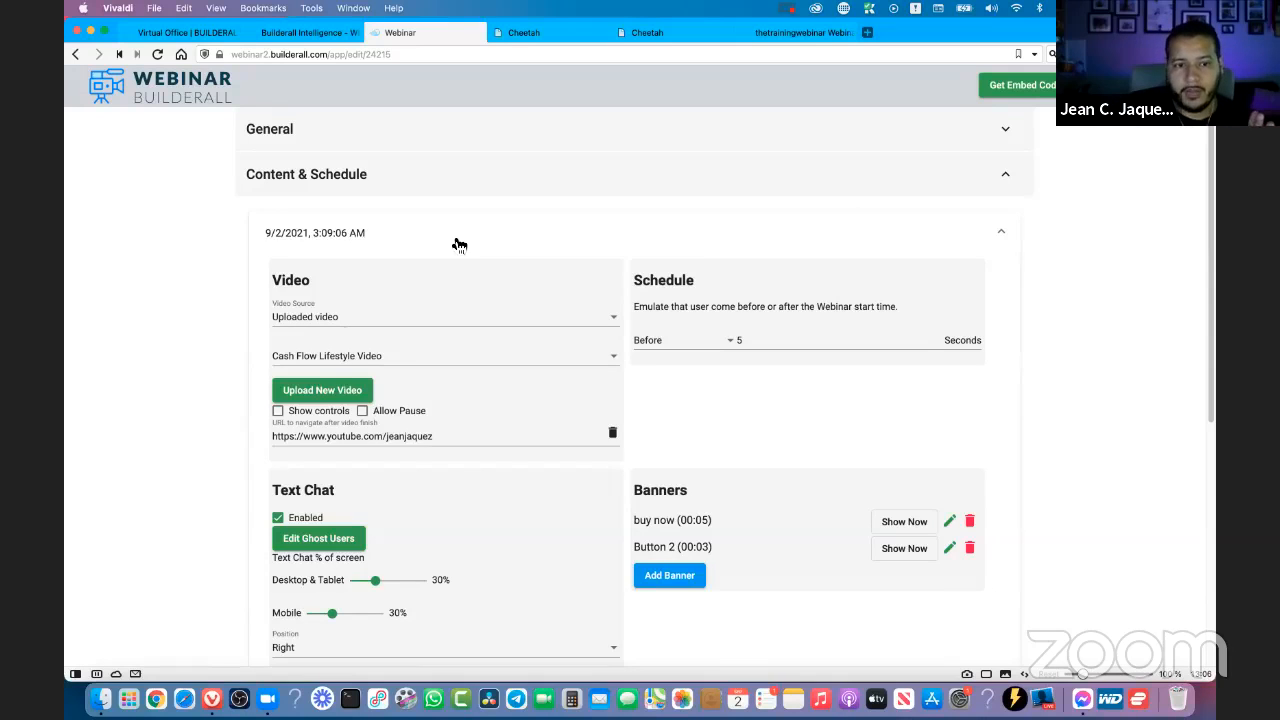
click(459, 245)
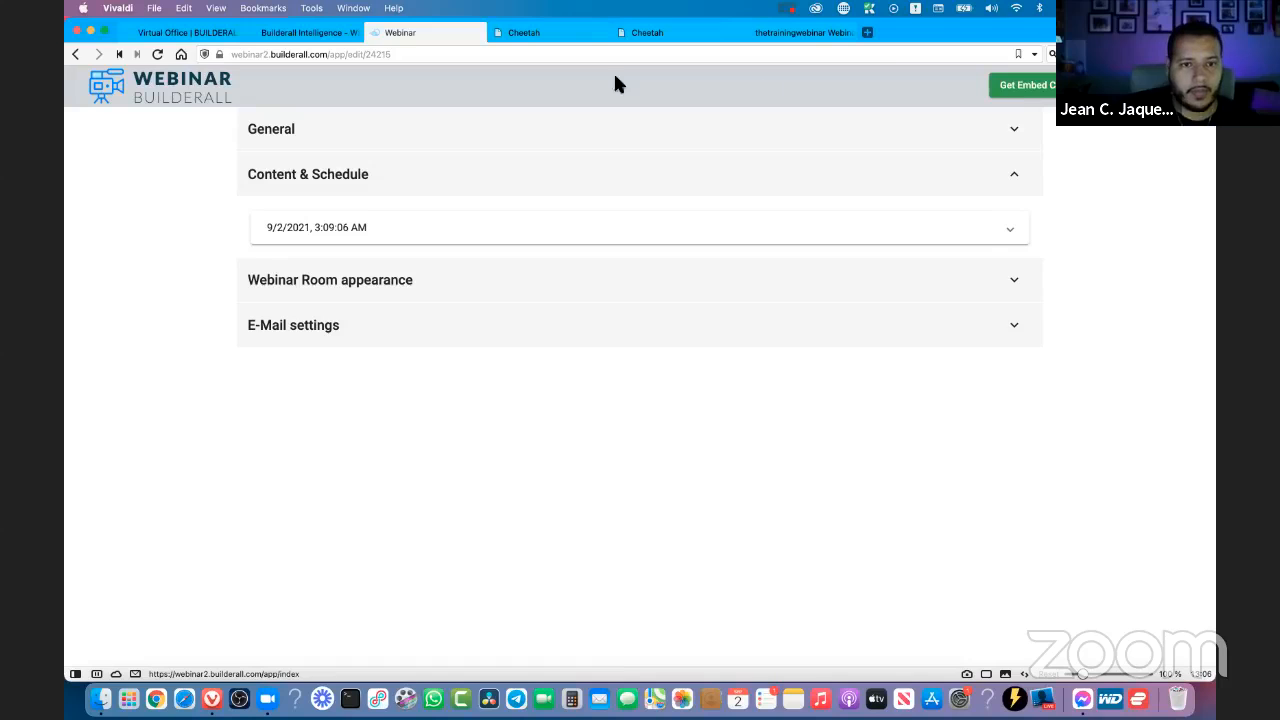
- Open the live website page of the broadcast-on-demand page from the thetrainingwebinar site in Cheetah
click(549, 34)
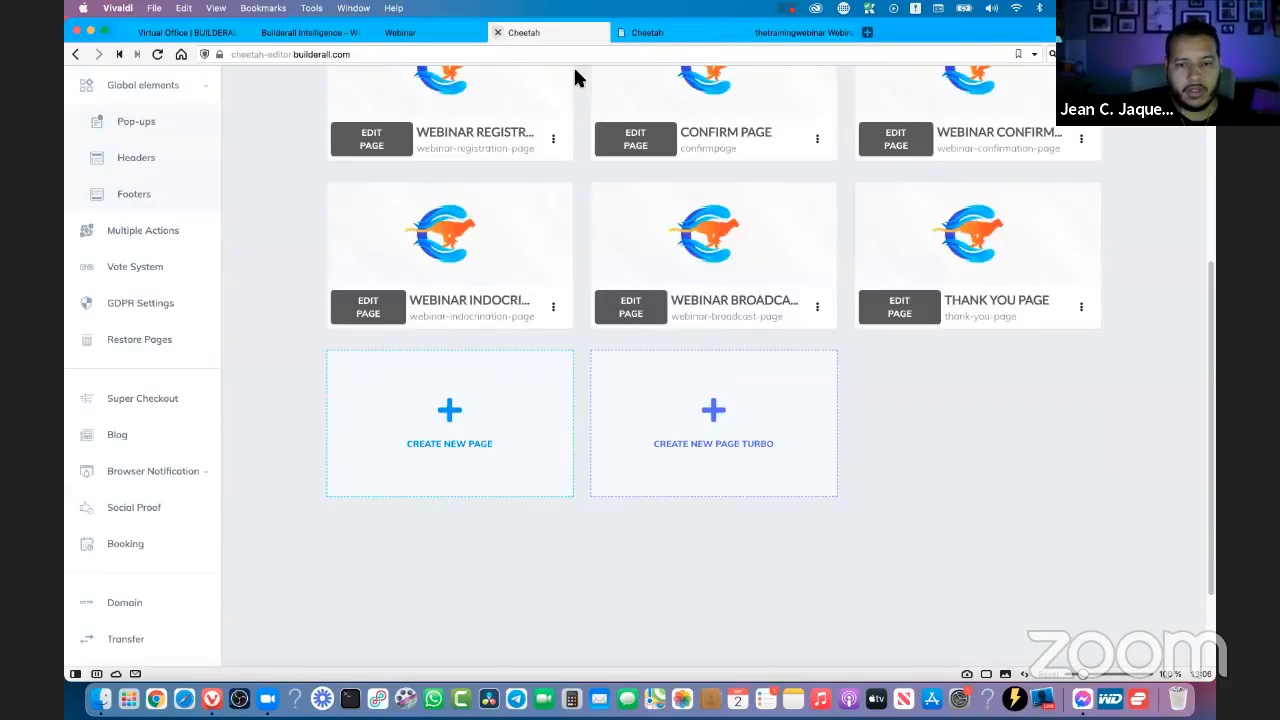
scroll(990, 470, up, 5)
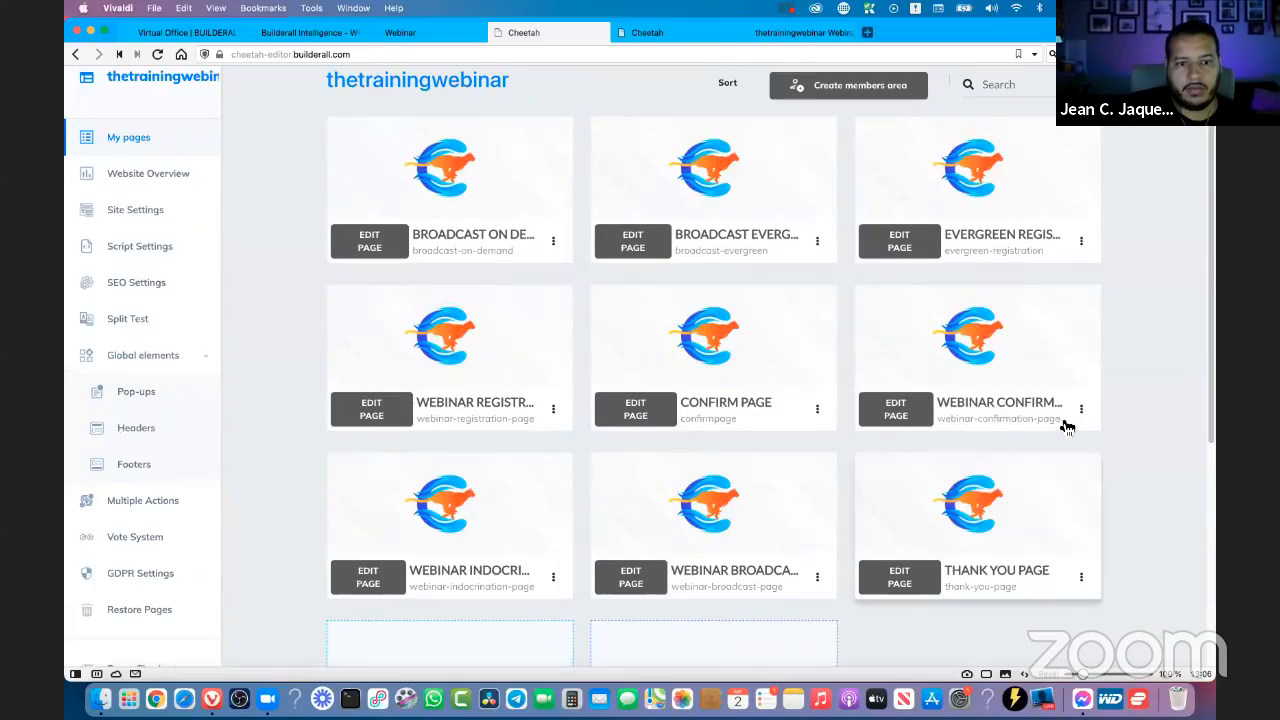
click(555, 243)
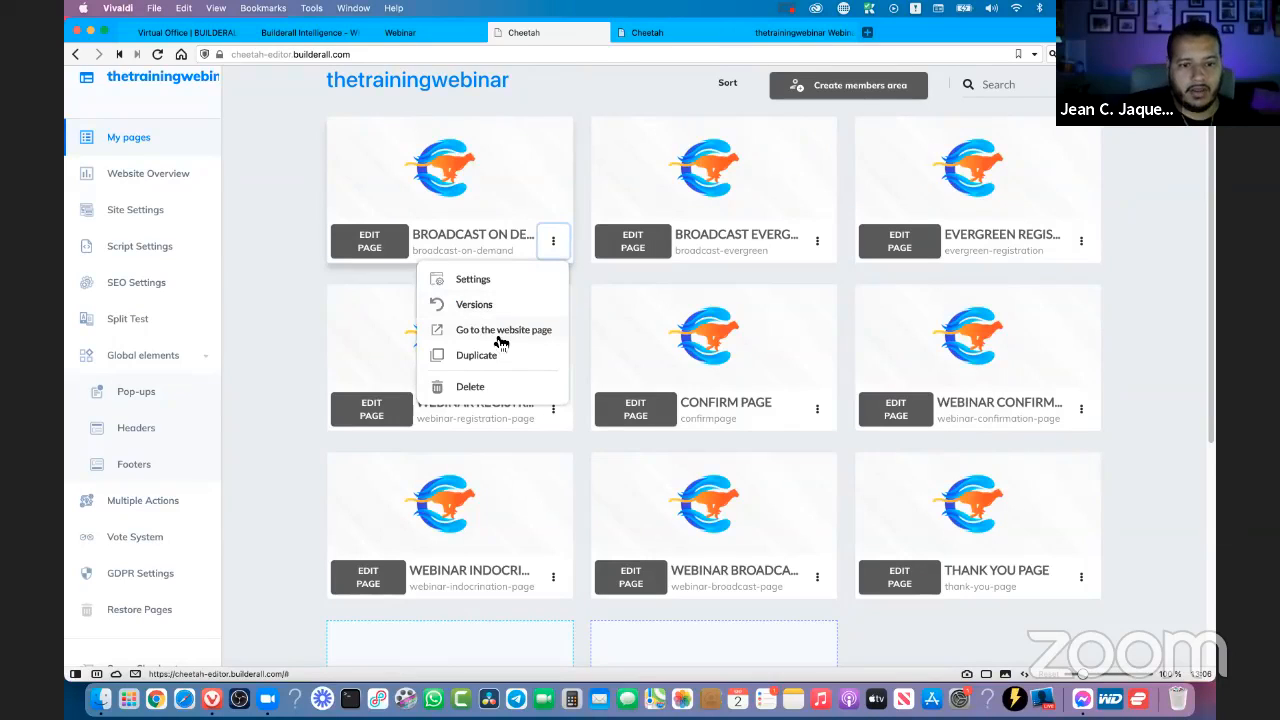
click(499, 332)
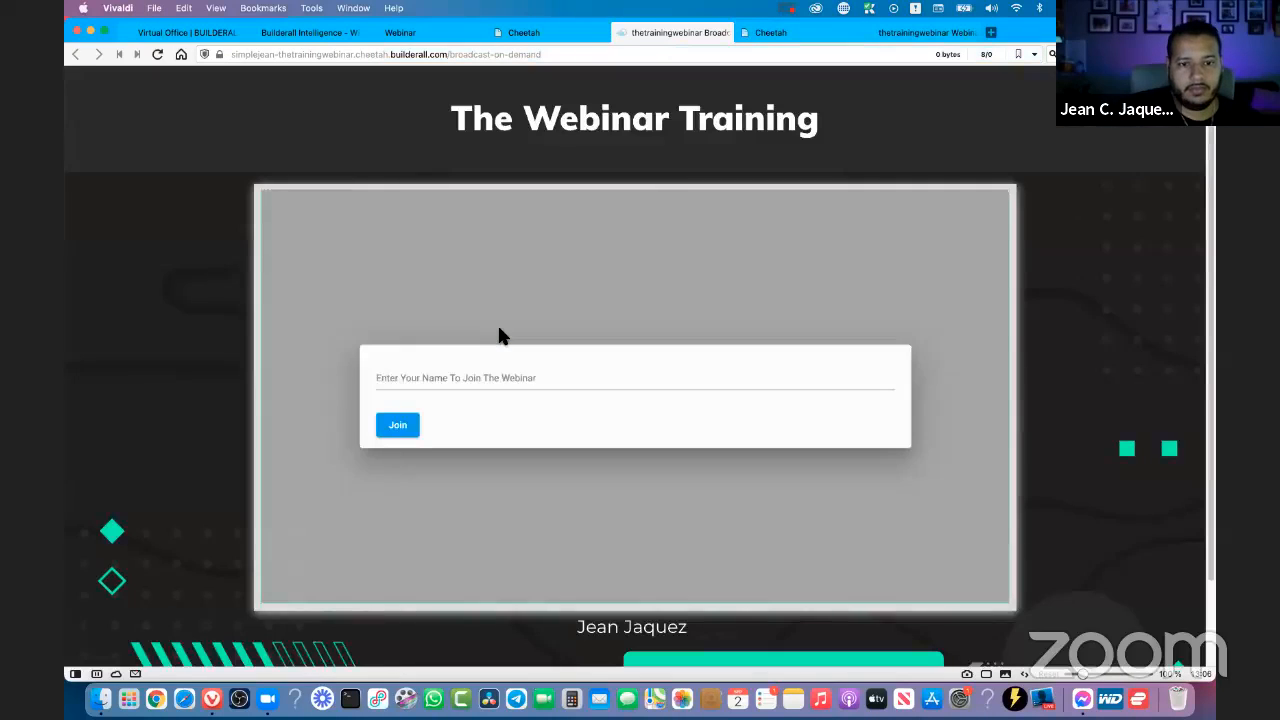
- Join the on-demand webinar with the attendee's name, pause its video and dismiss the More videos suggestions
click(697, 257)
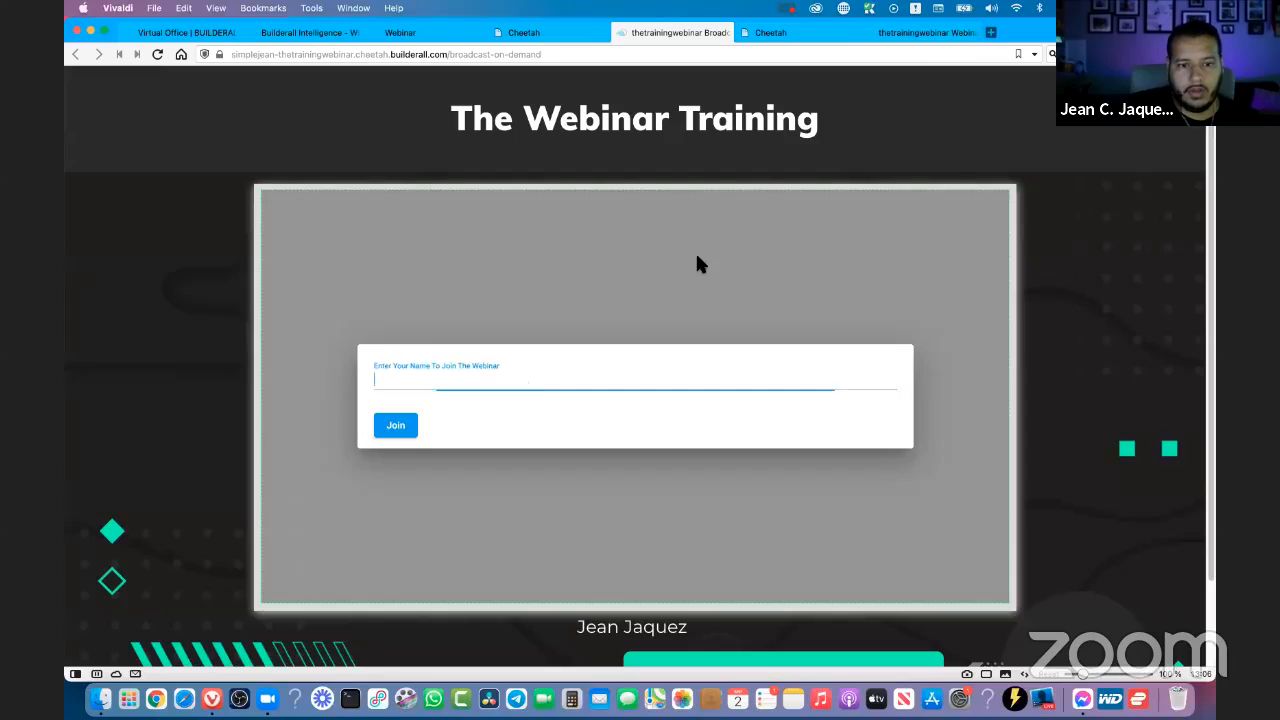
click(400, 382)
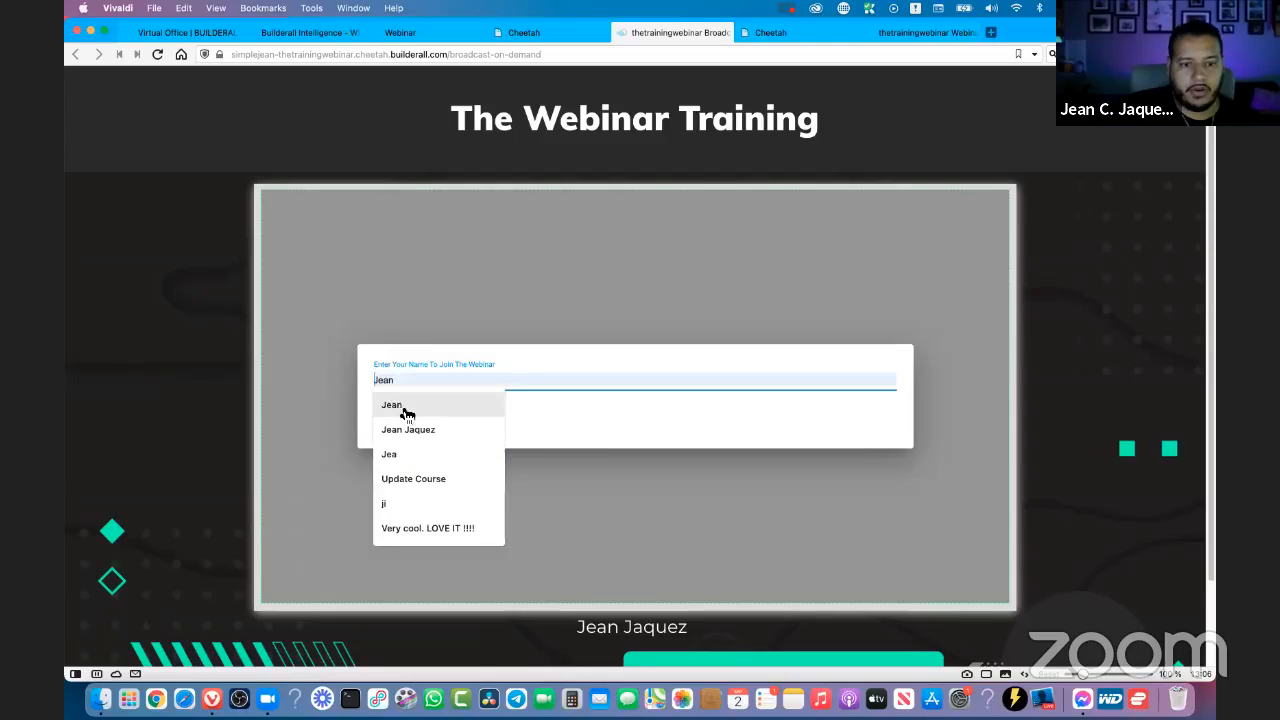
click(405, 405)
click(394, 423)
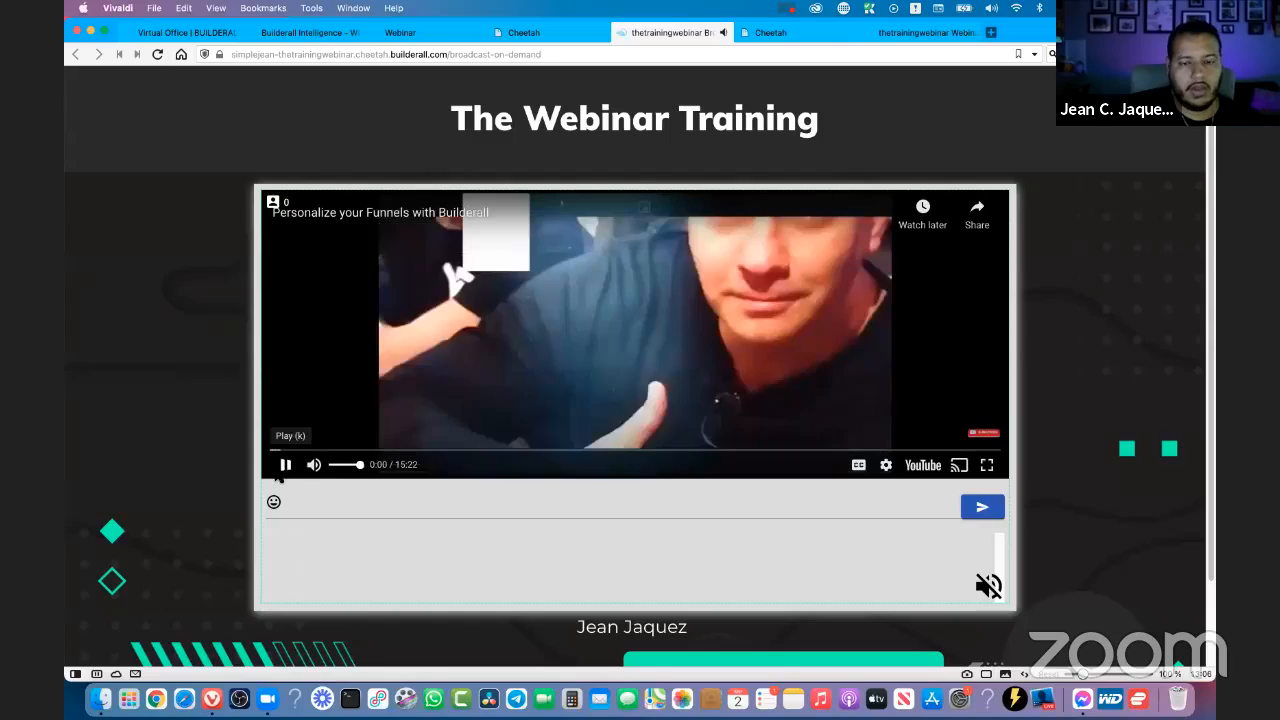
click(281, 469)
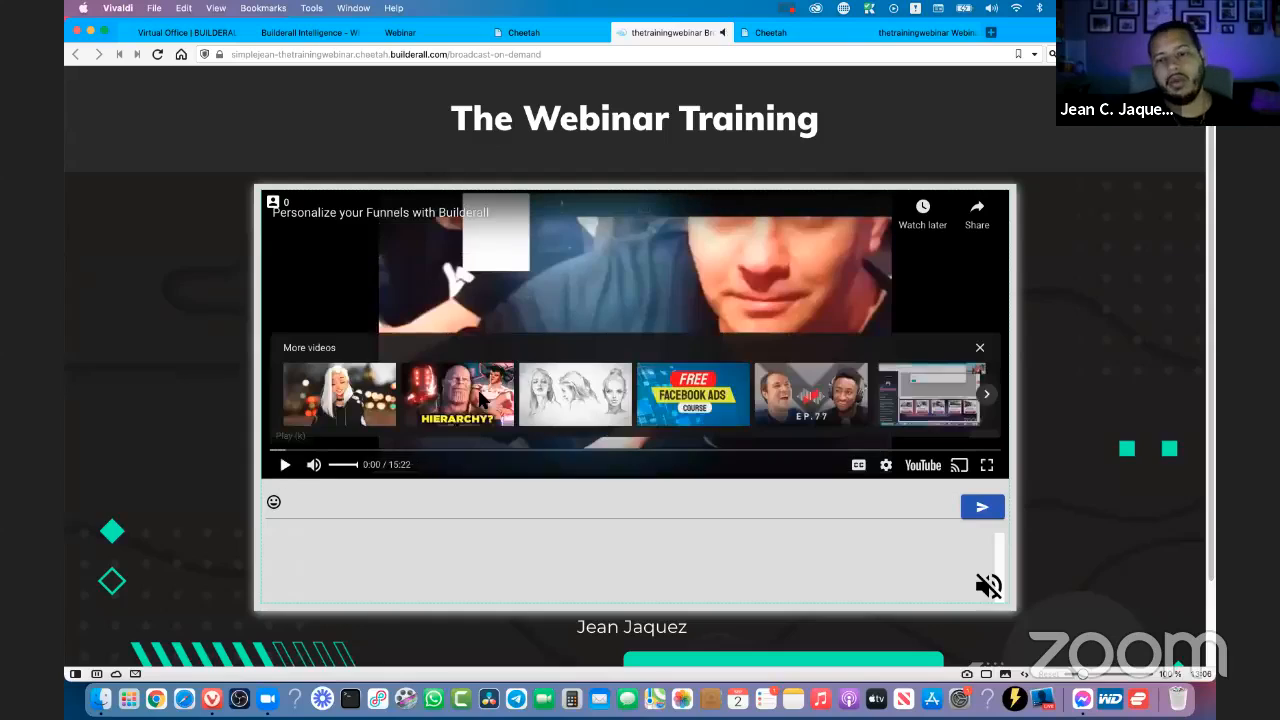
click(979, 348)
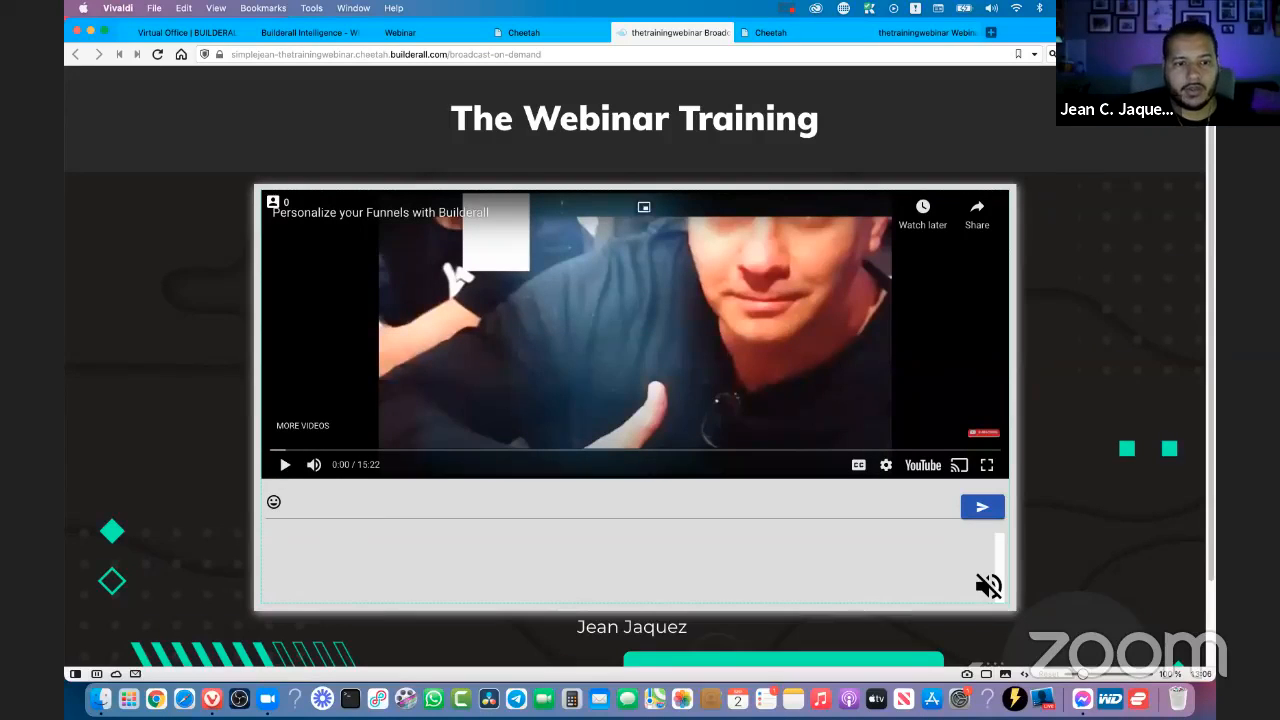
- Open the embedded on-demand video on YouTube and close that page to return to the broadcast
click(926, 474)
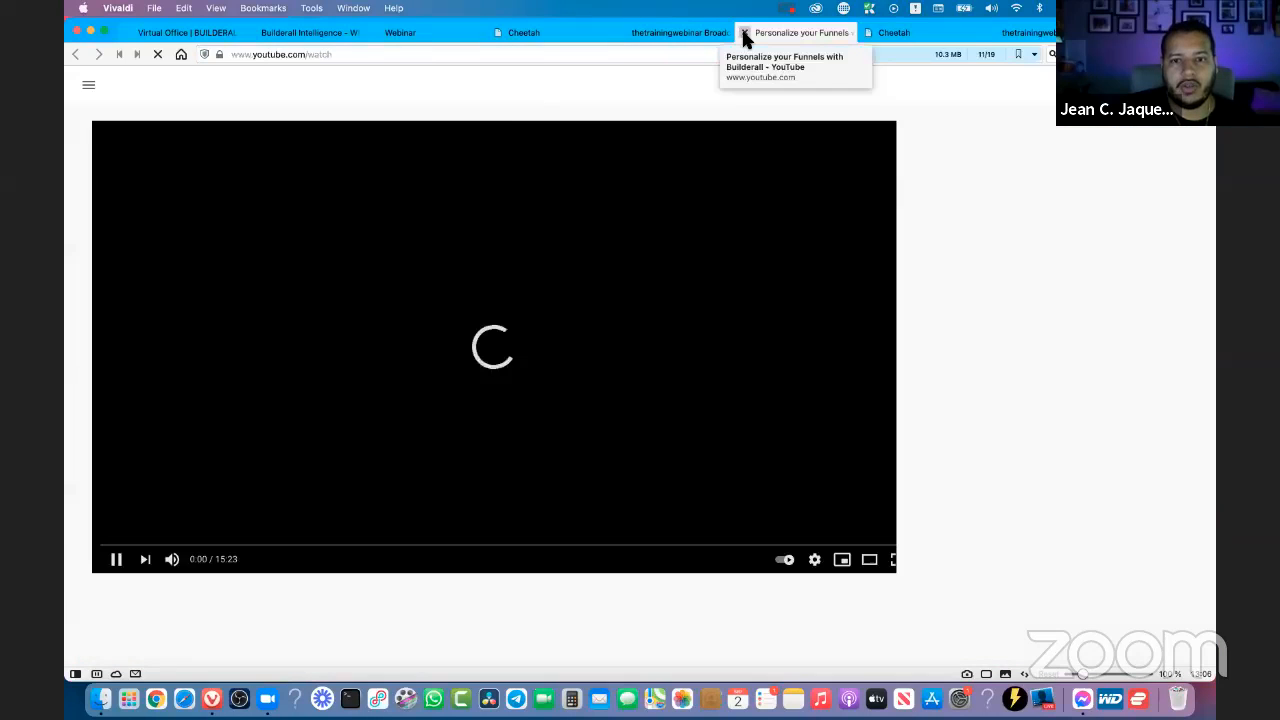
click(743, 34)
click(744, 34)
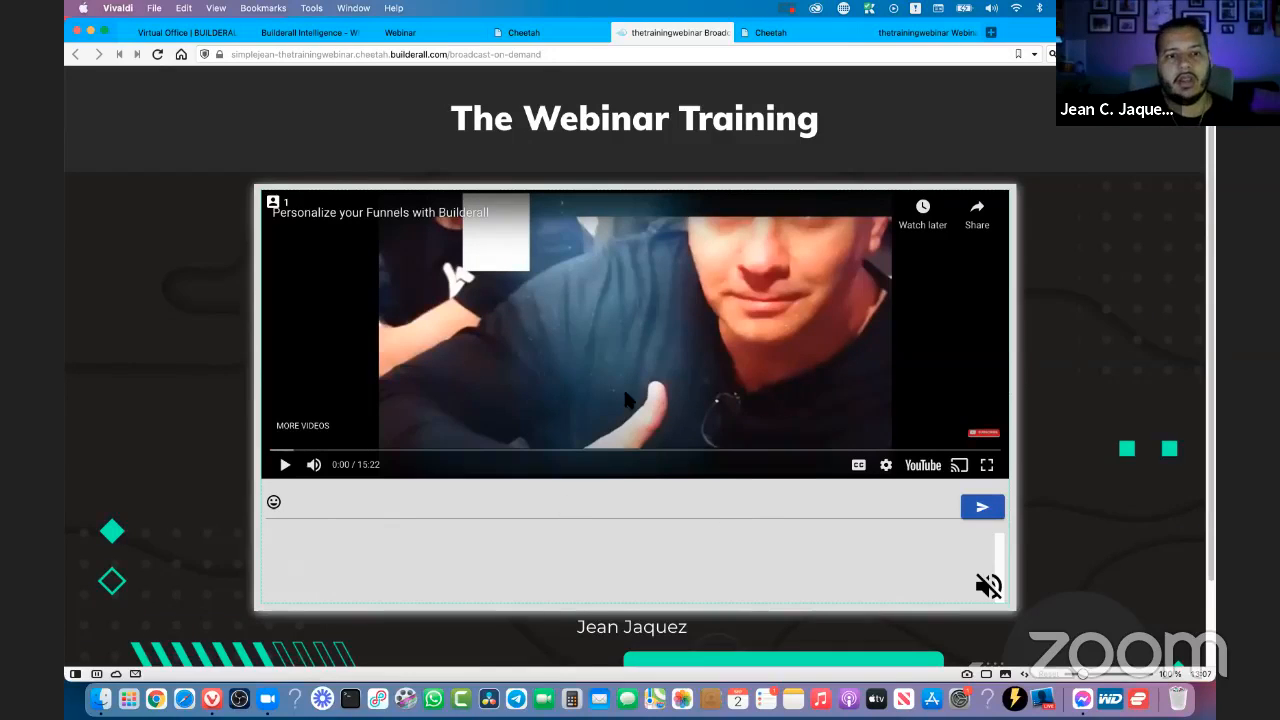
- Examine the on-demand page's text chat field and the Buy Now button below the video
scroll(503, 368, down, 2)
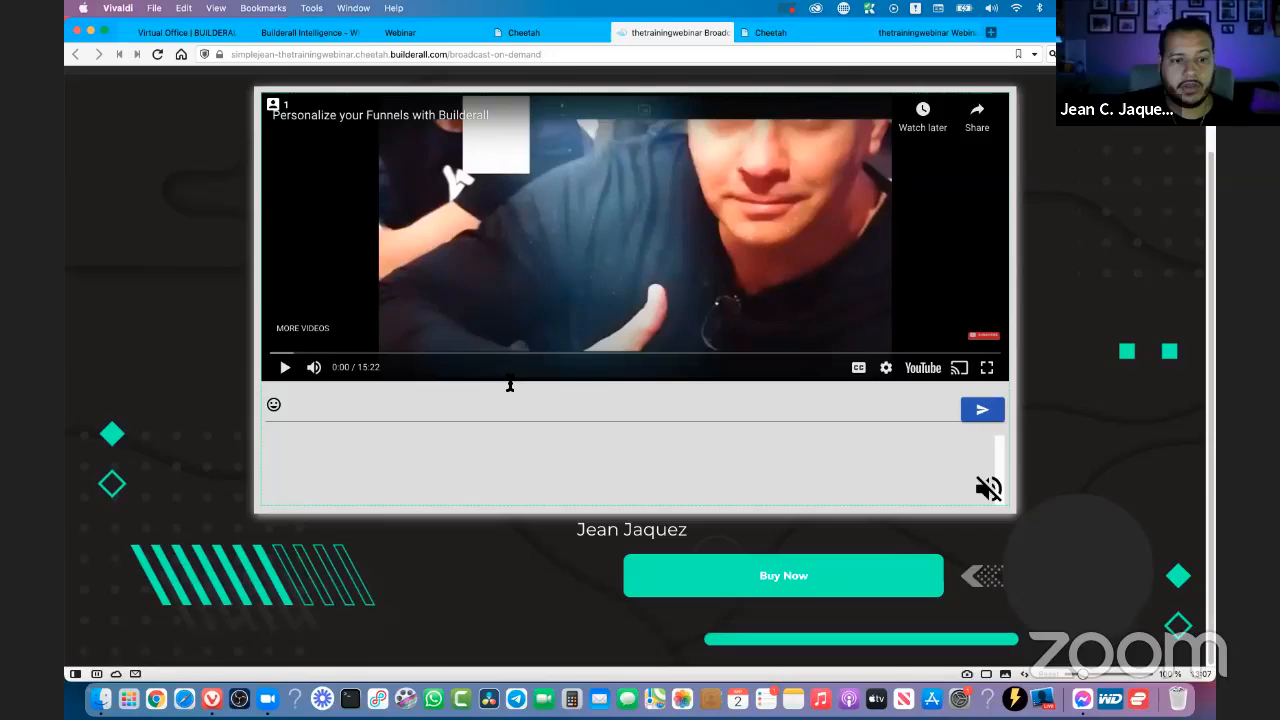
click(328, 404)
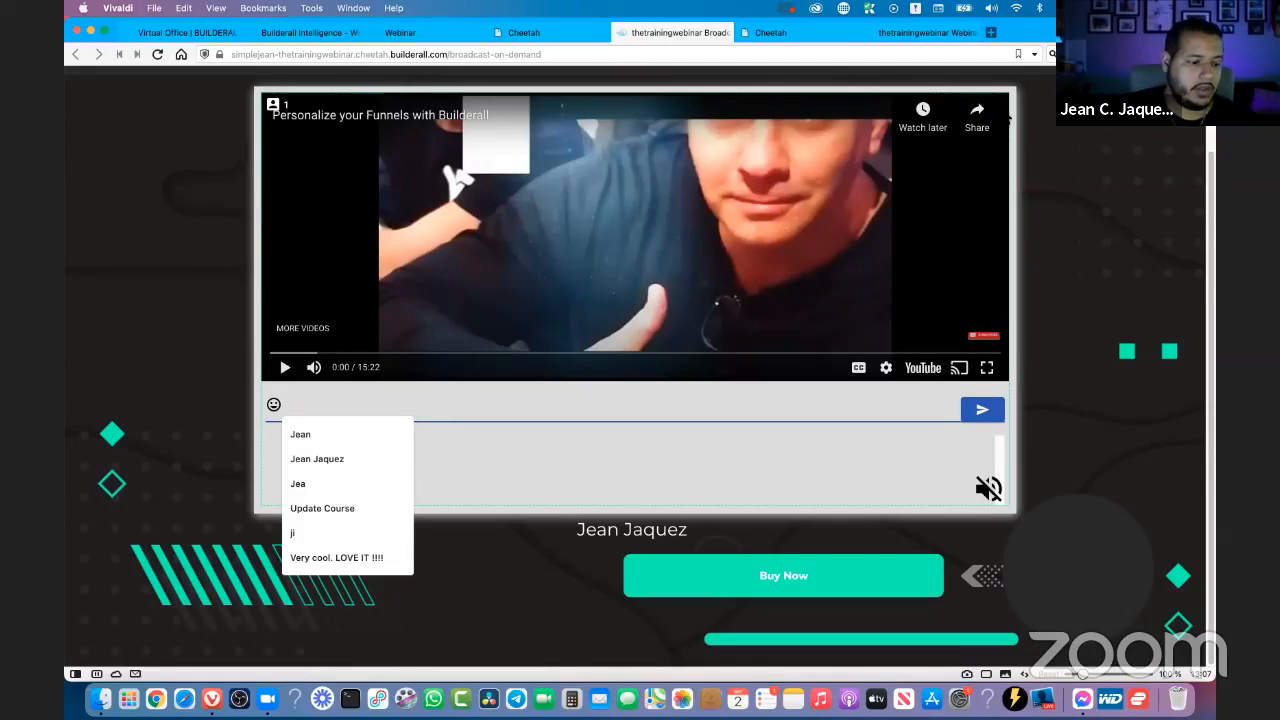
click(1066, 200)
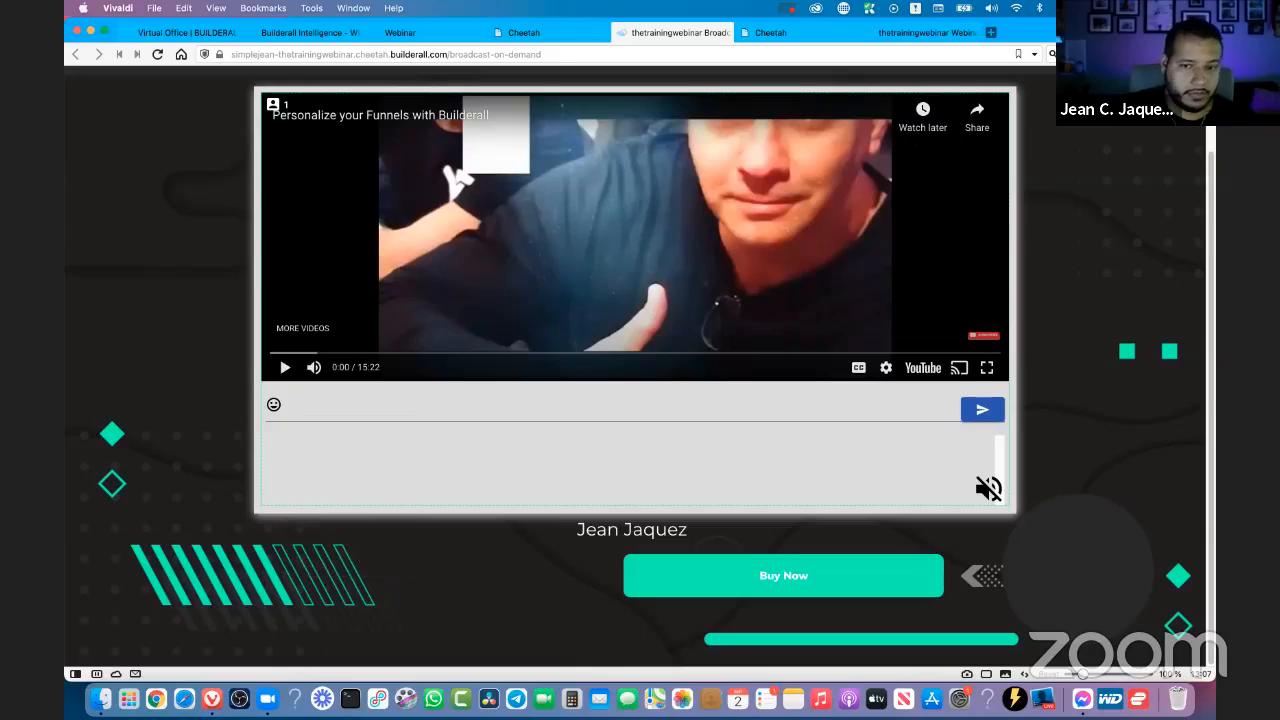
scroll(709, 408, up, 1)
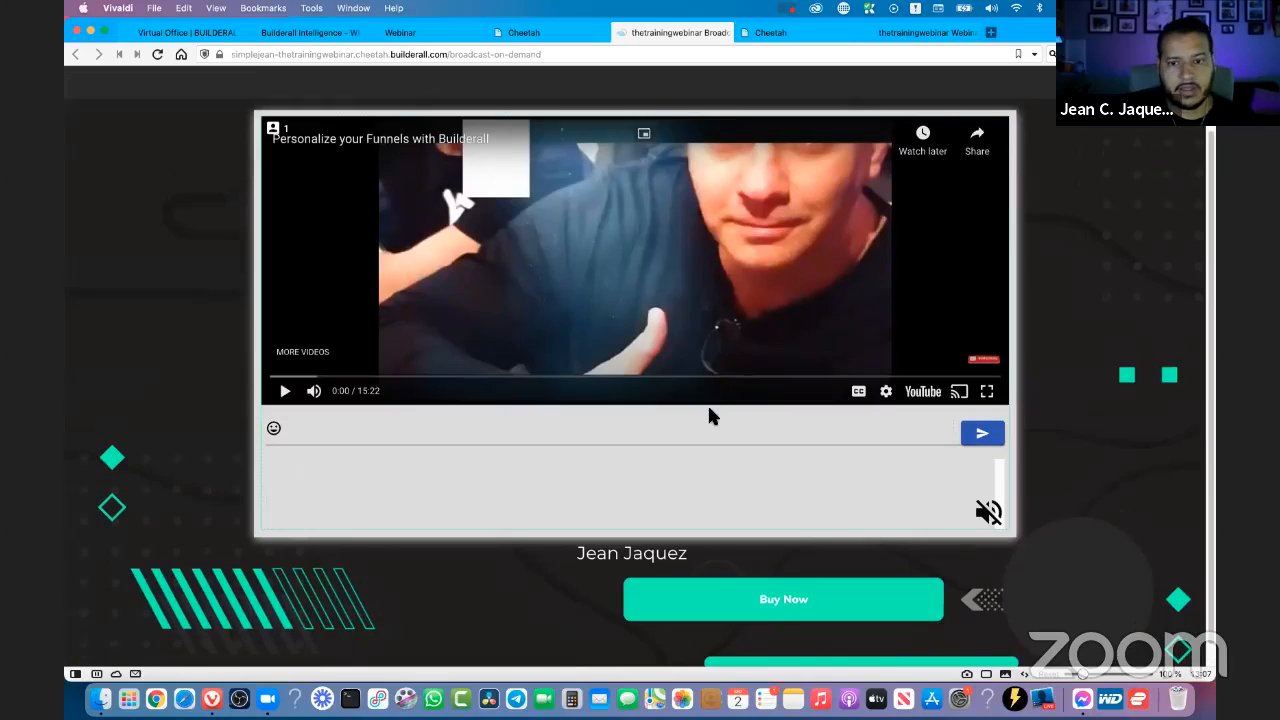
- Start creating a webinar in the Webinar tool and choose the Live/On-Demand room with chat and login type
click(524, 33)
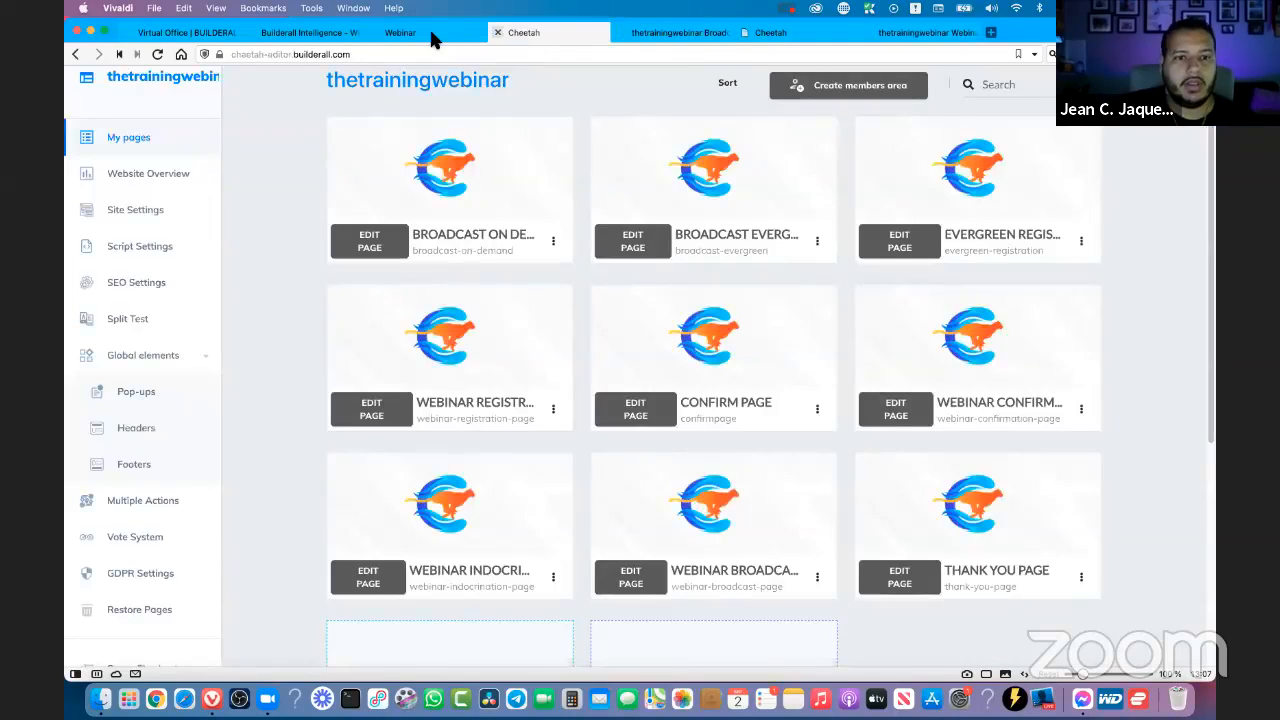
click(345, 37)
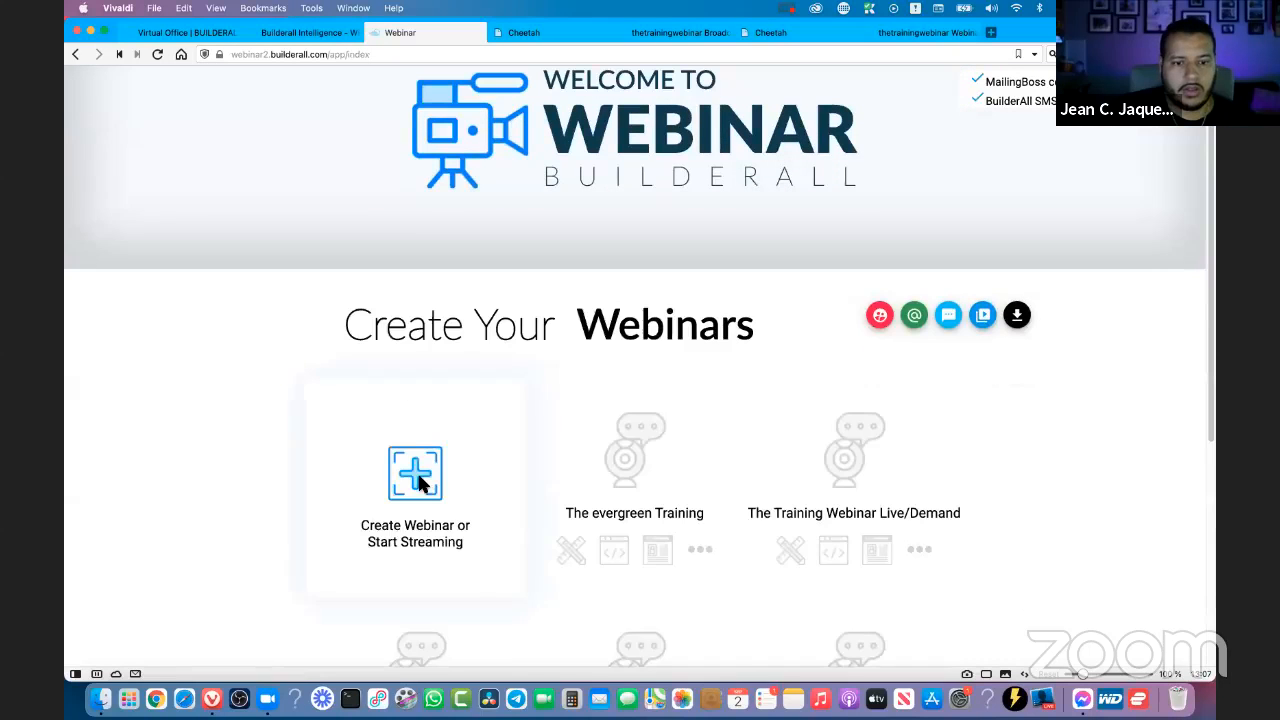
click(433, 470)
click(450, 341)
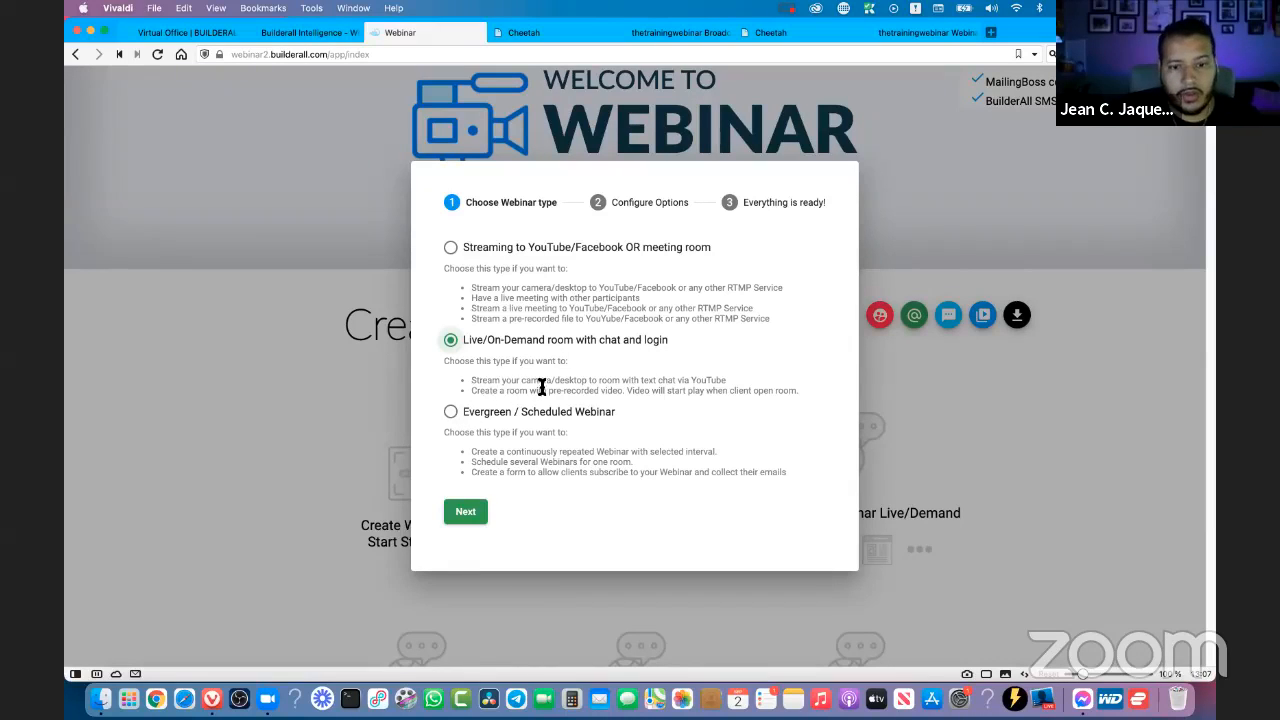
drag(506, 381, 600, 383)
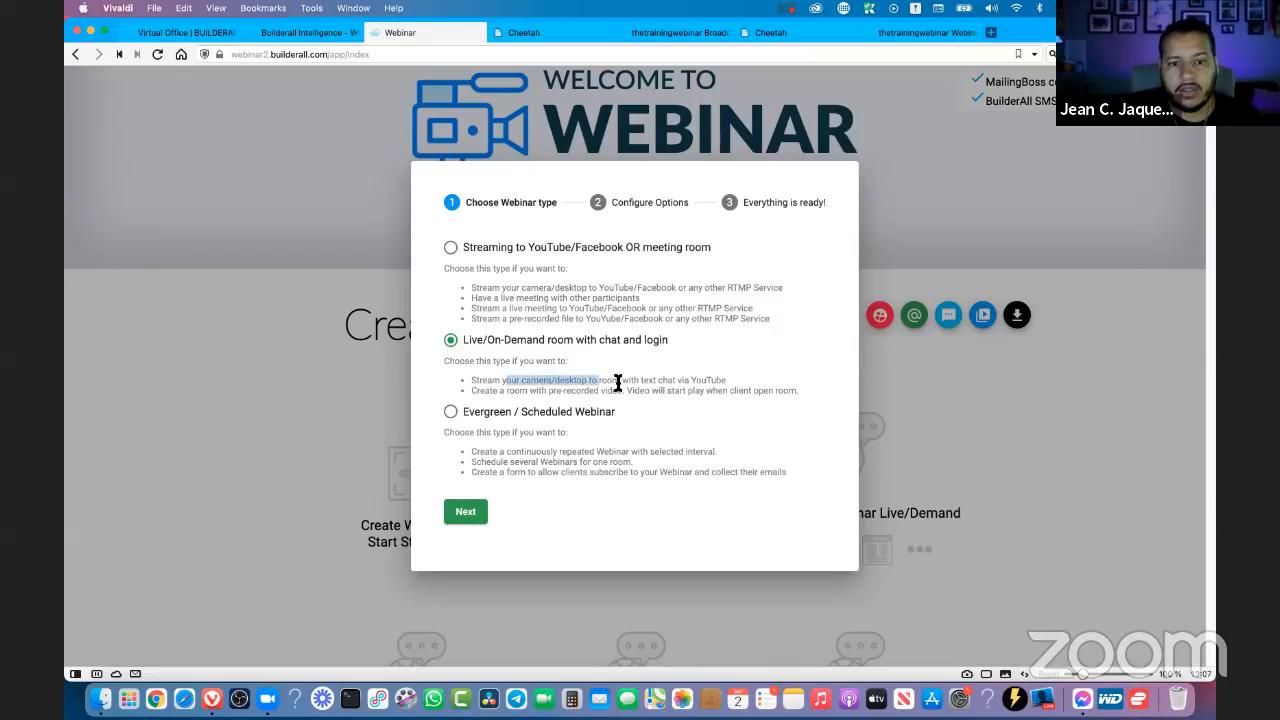
click(614, 383)
drag(730, 381, 516, 379)
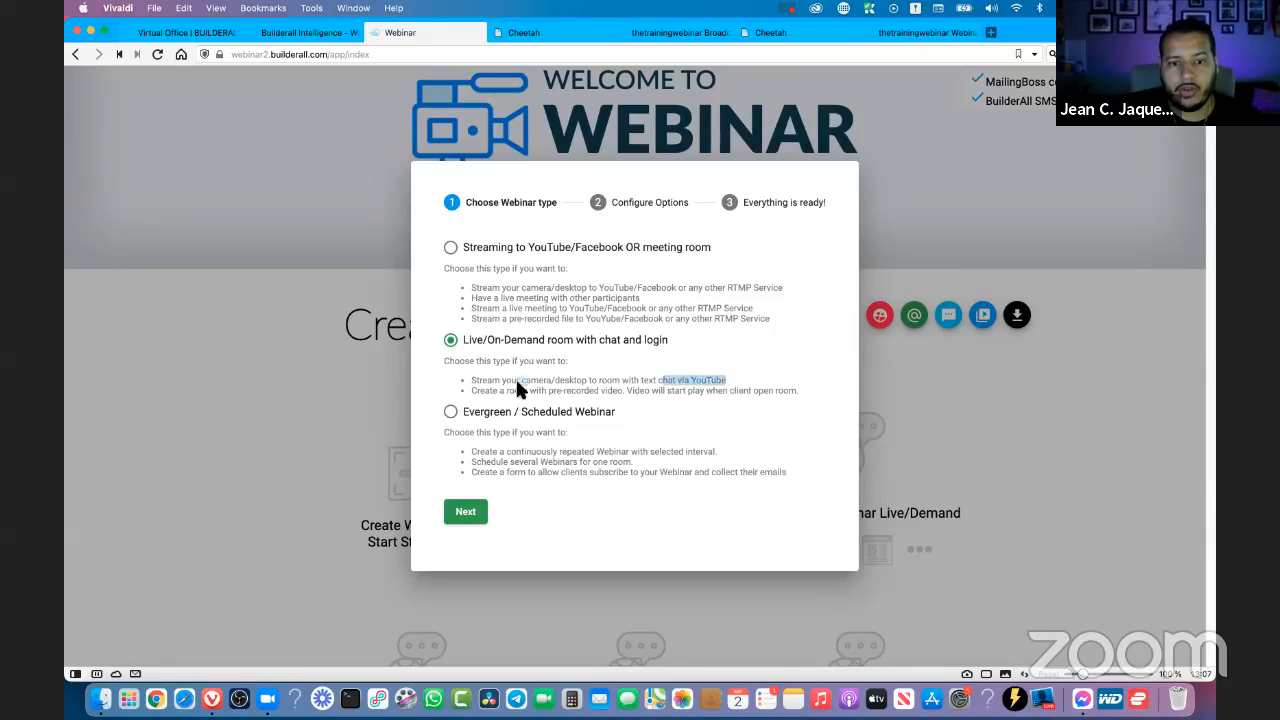
click(674, 380)
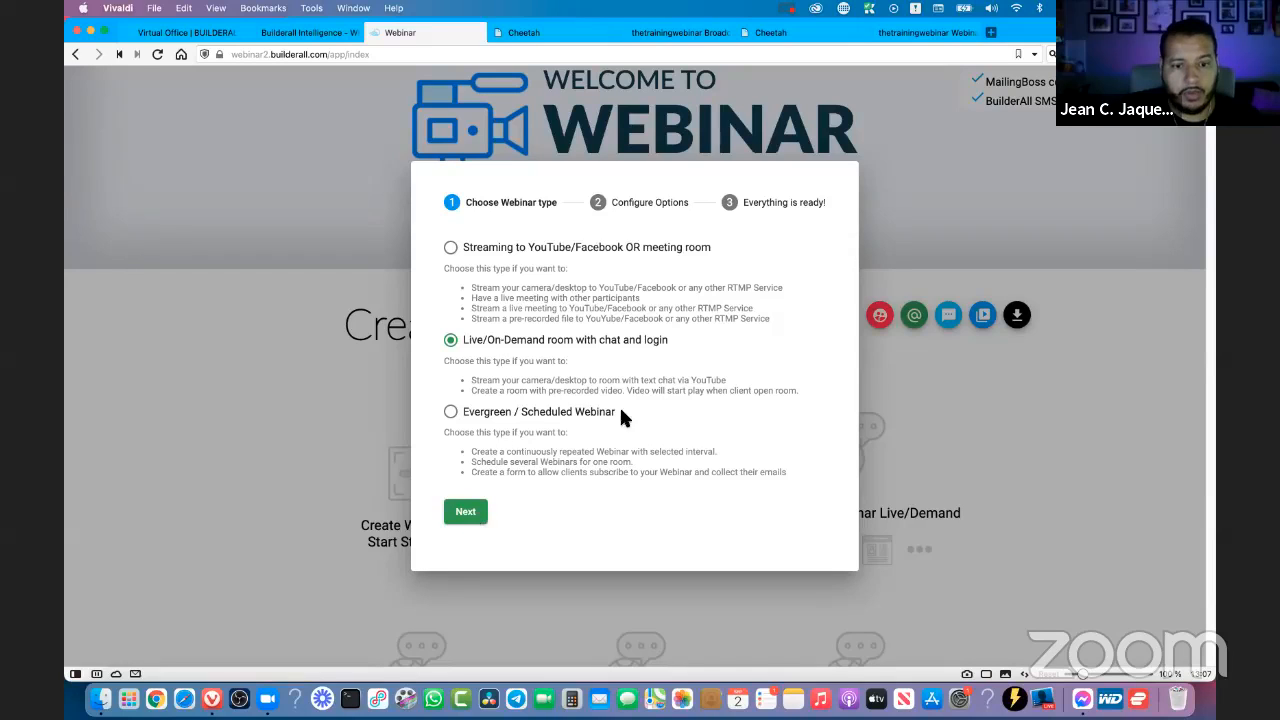
- Name the webinar Testing 2 and create it
click(462, 511)
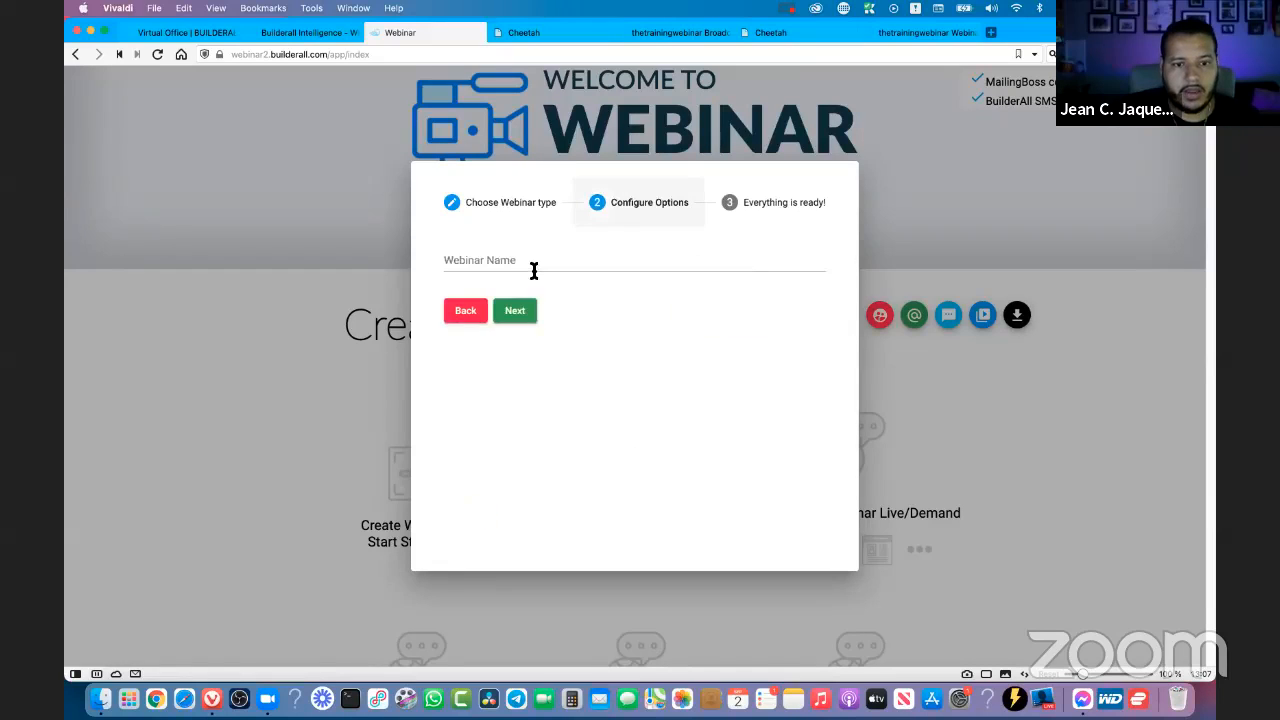
click(516, 262)
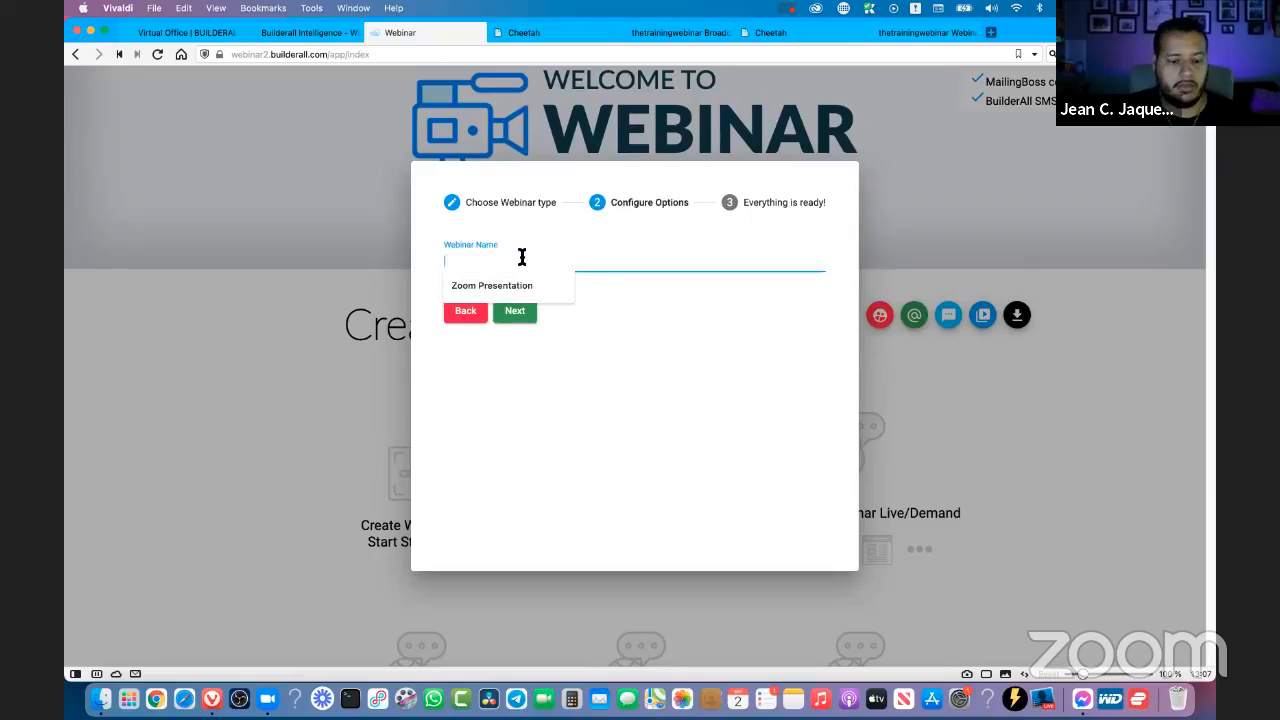
text(Testing 2)
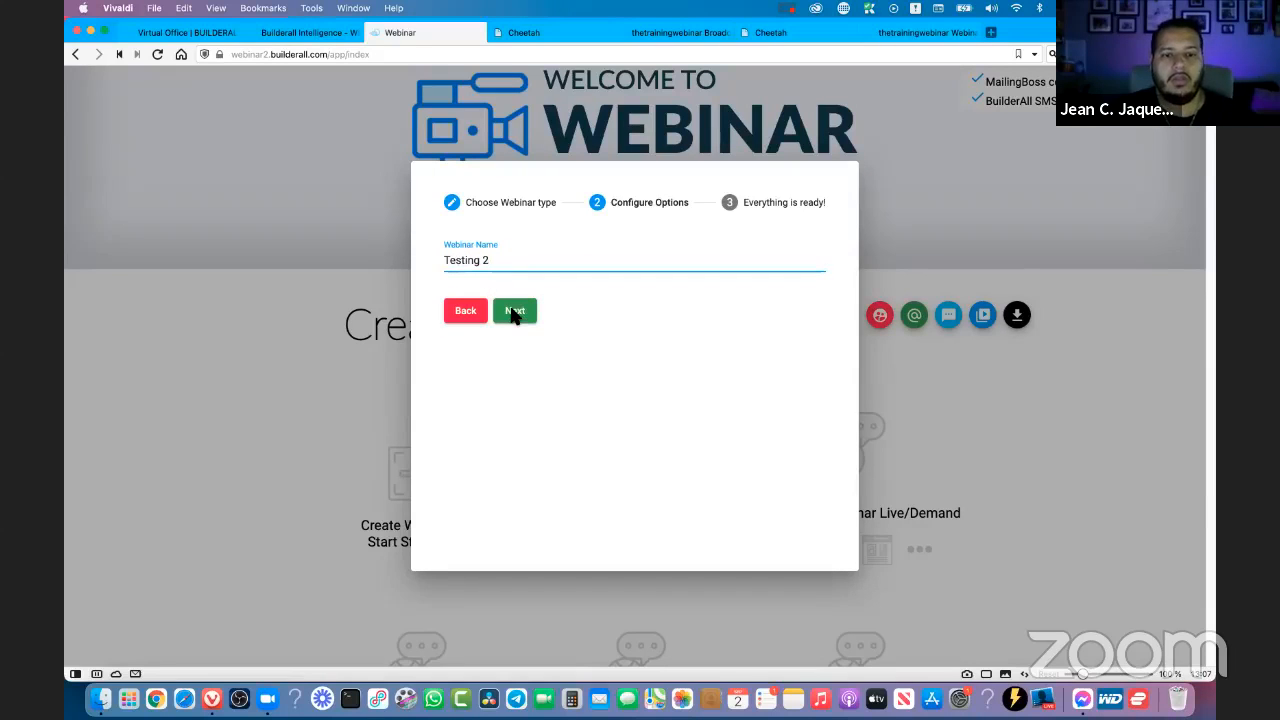
click(515, 312)
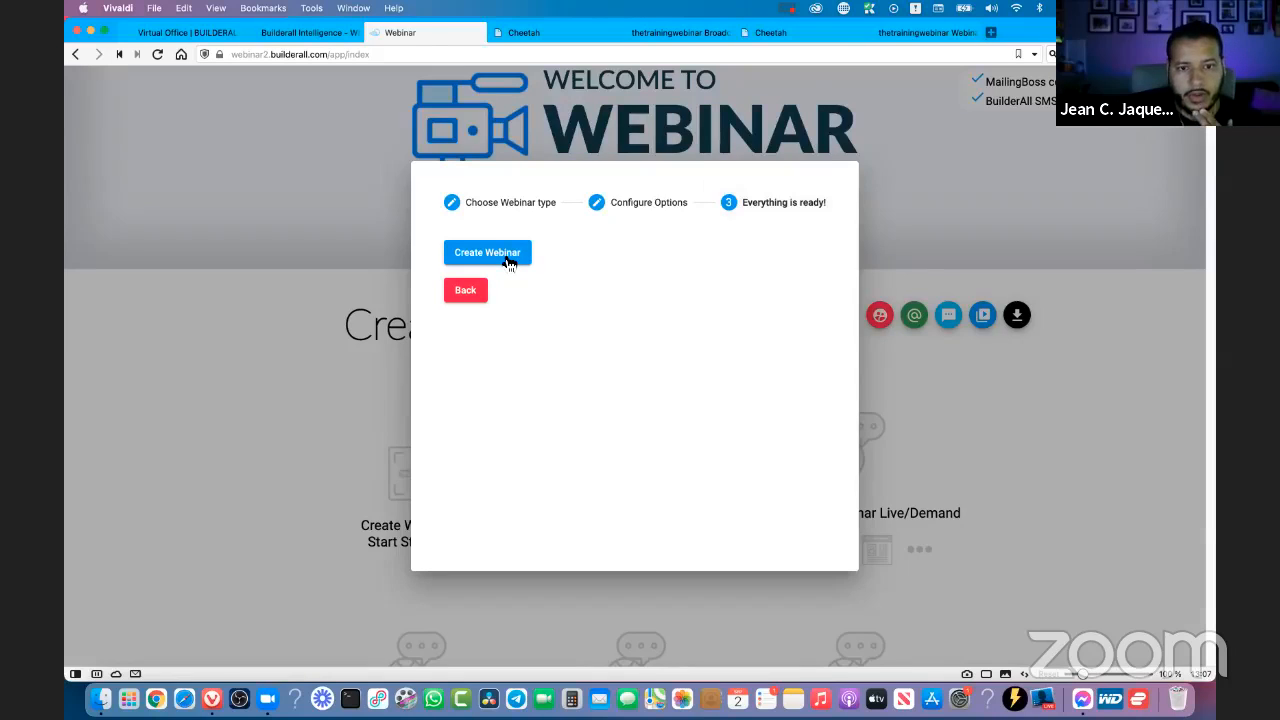
click(509, 262)
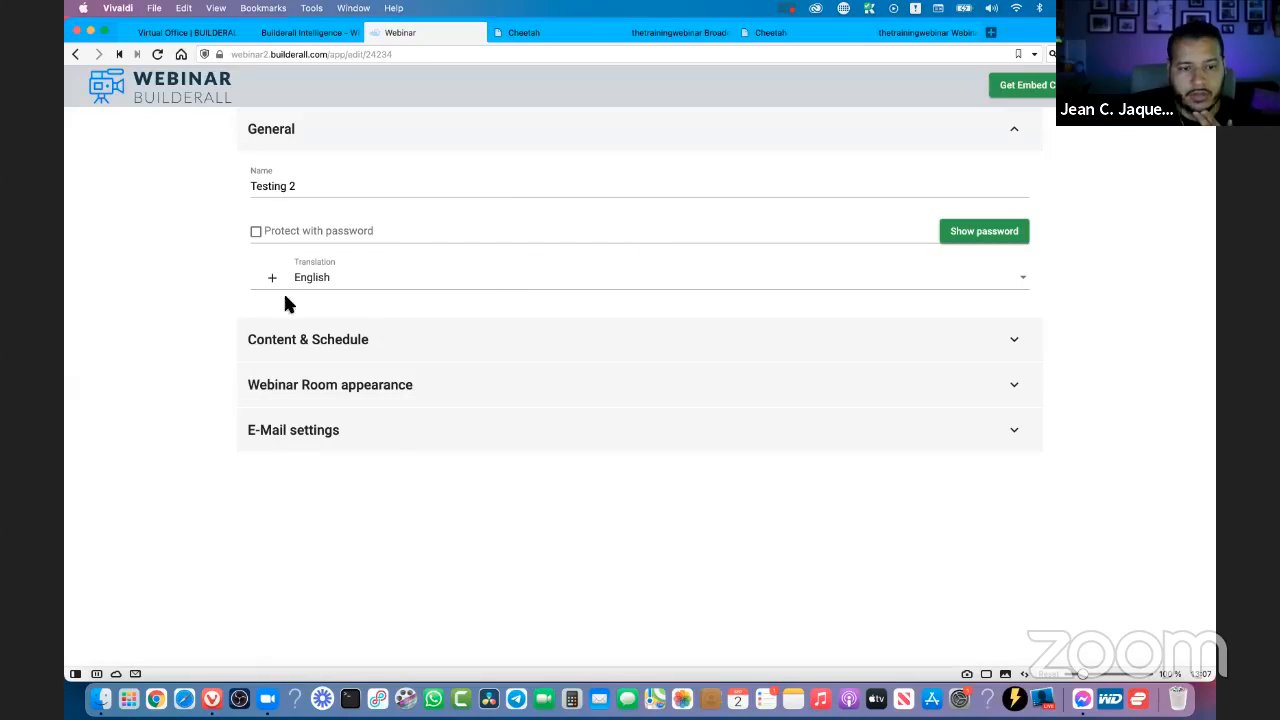
- Try Uploaded video and BuilderAll Video Manager video as the video source in the Testing 2 webinar's Content & Schedule settings
click(340, 340)
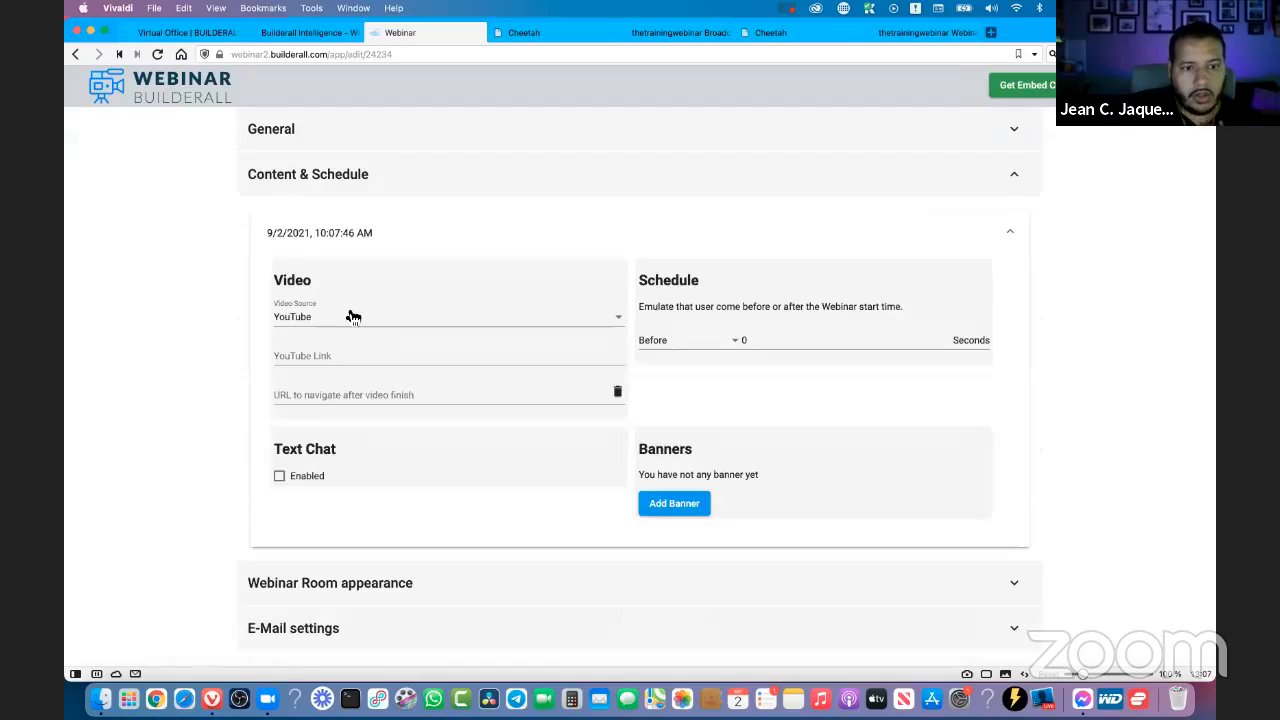
click(340, 320)
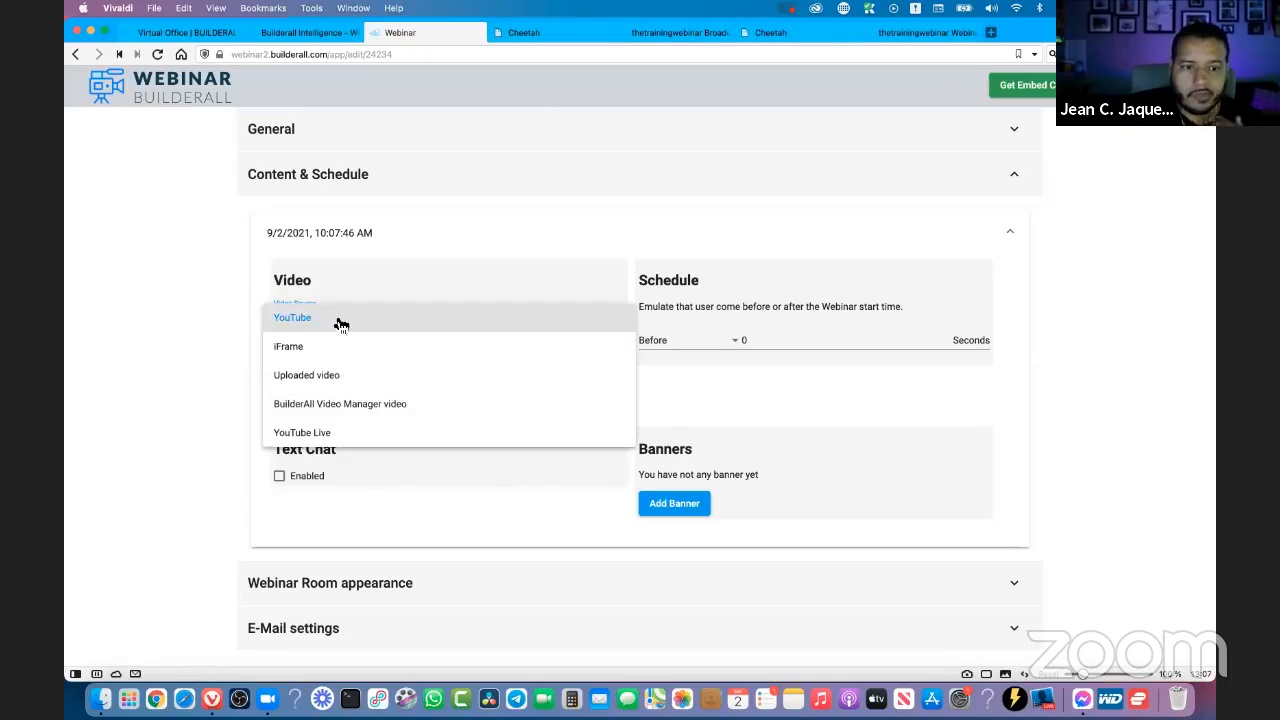
click(328, 376)
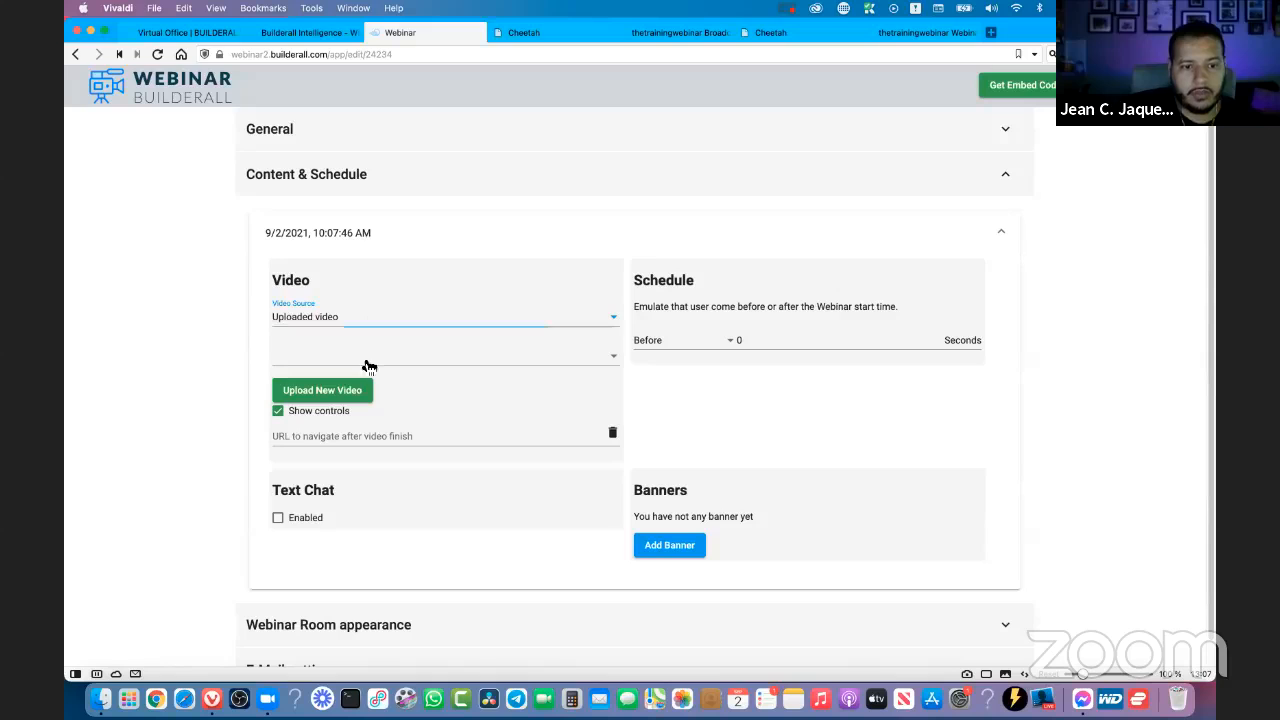
click(368, 358)
click(368, 358)
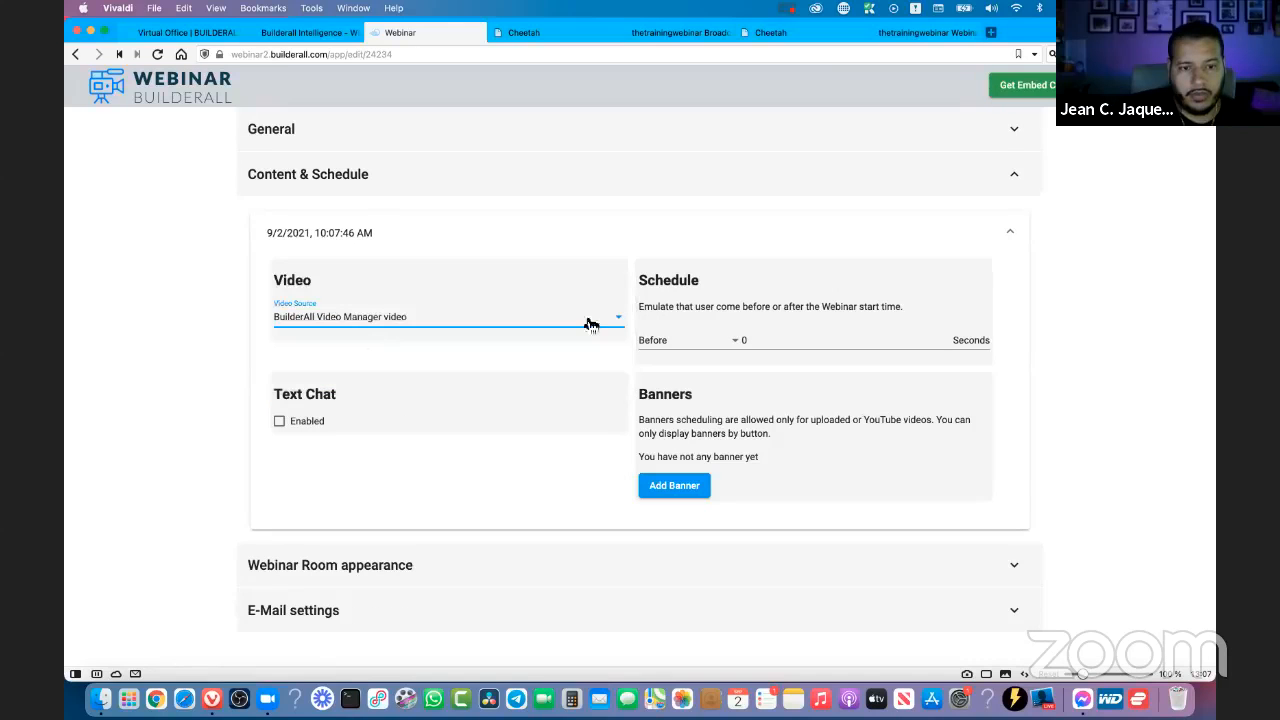
- Set the Testing 2 webinar's video source to YouTube Live
click(622, 326)
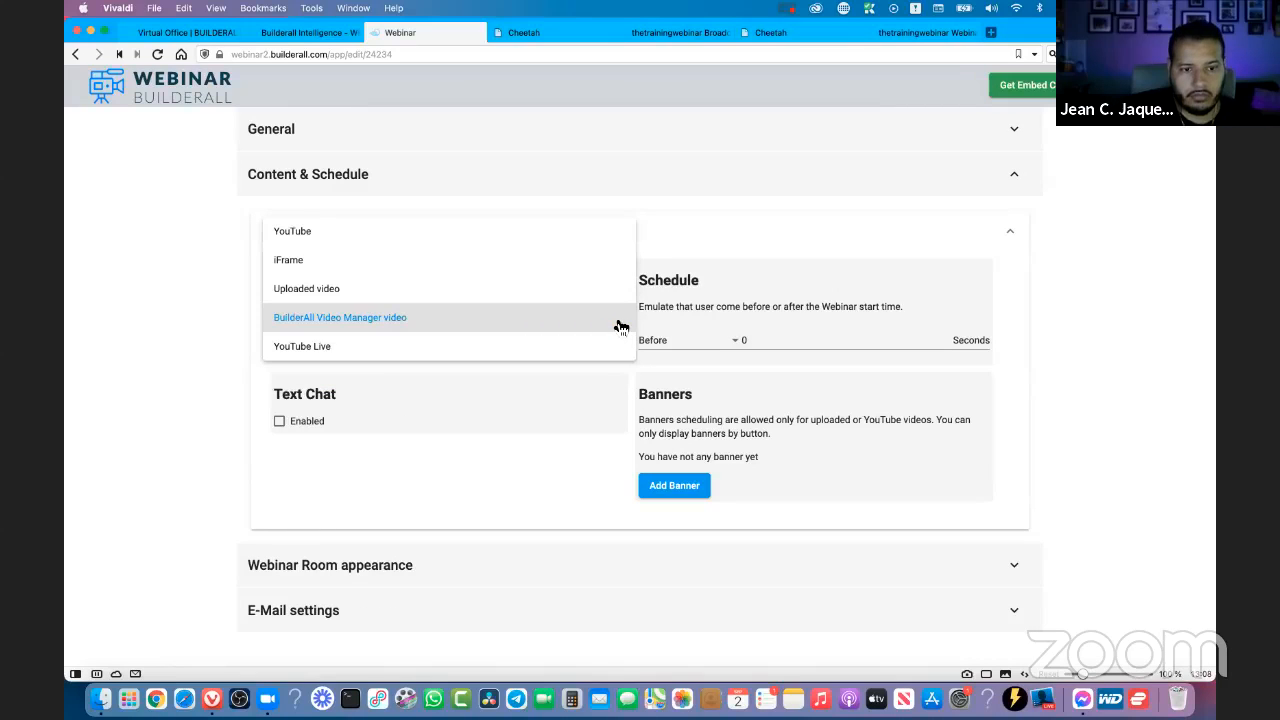
click(618, 326)
click(312, 318)
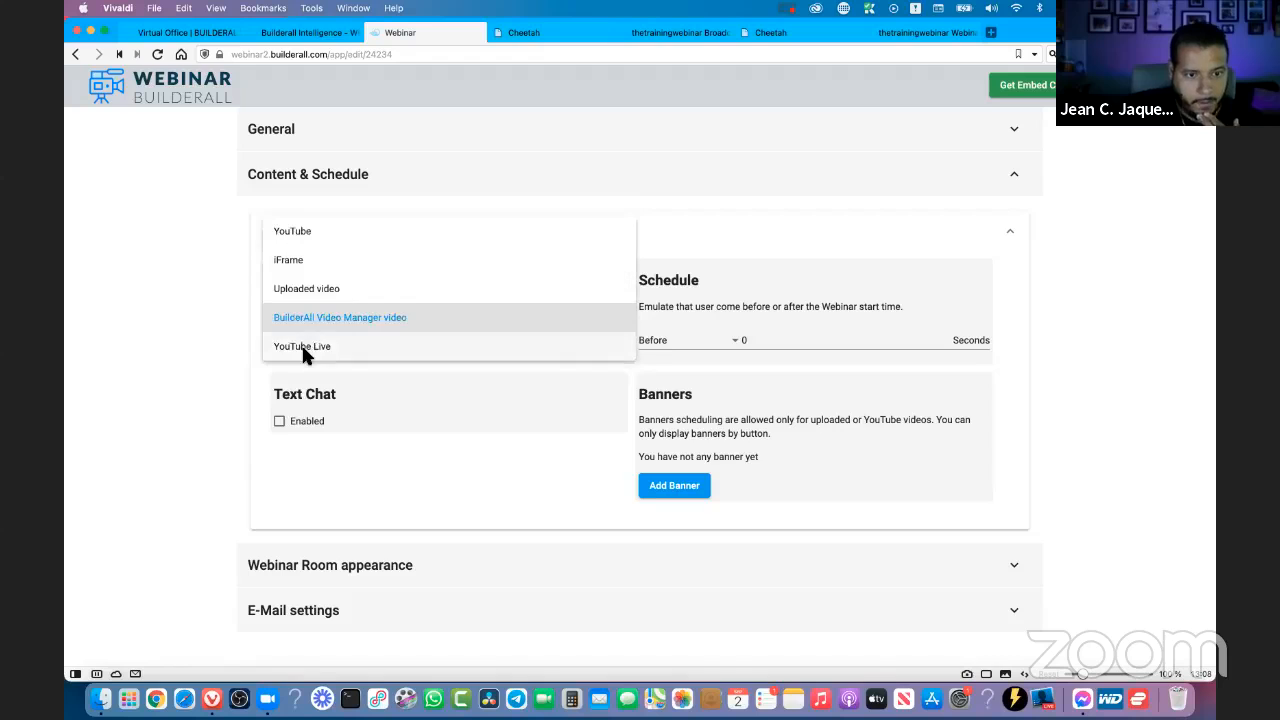
click(275, 348)
click(489, 360)
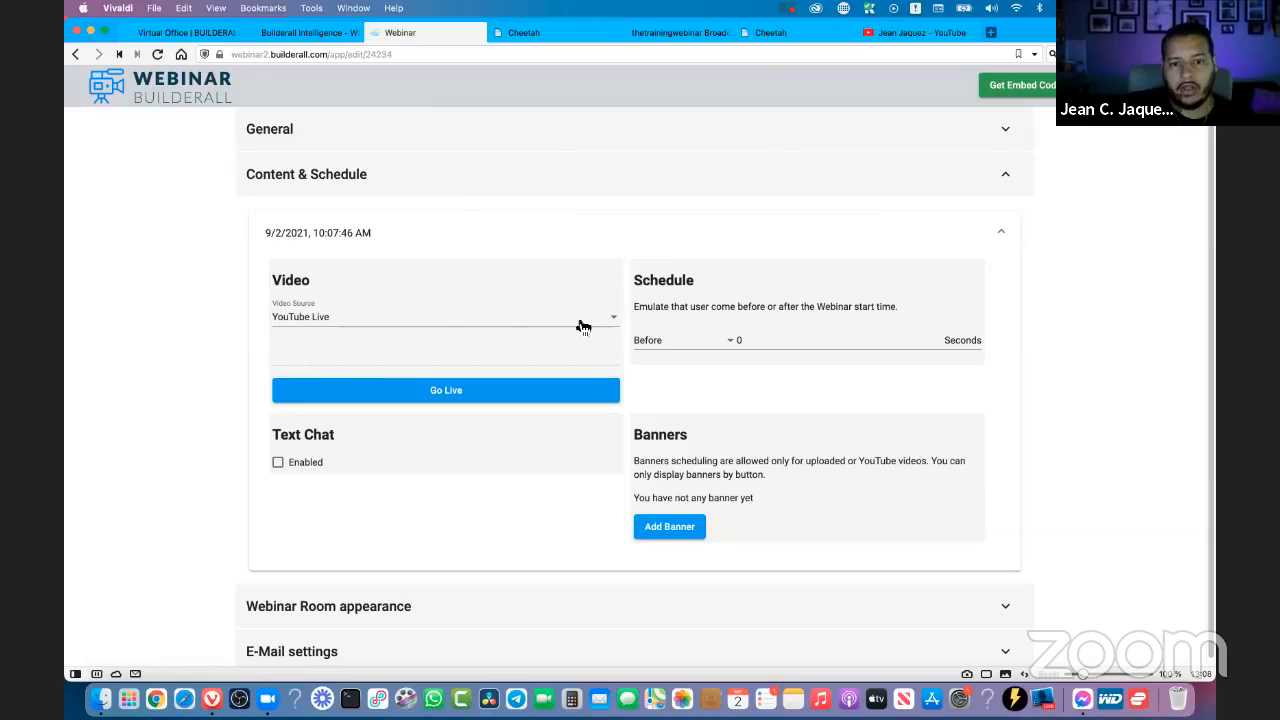
- Try to go live with the Testing 2 event, declining to reschedule it to the current time
click(441, 391)
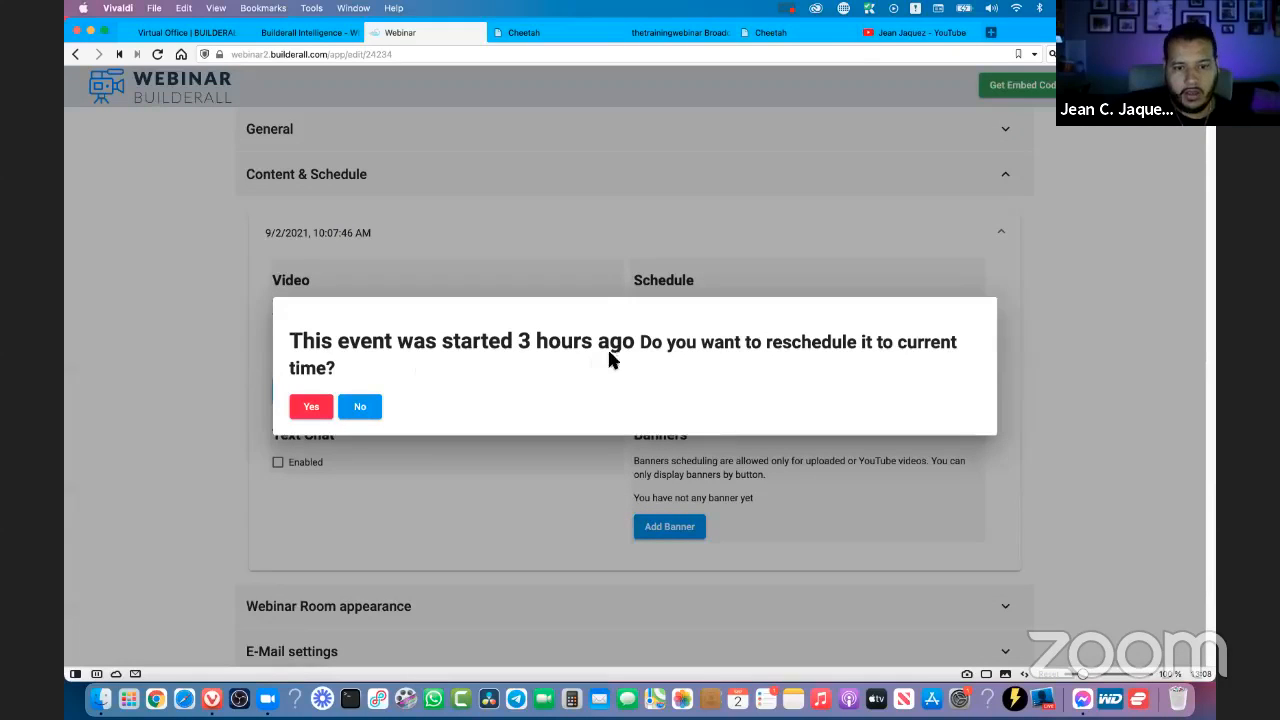
click(360, 407)
click(1032, 356)
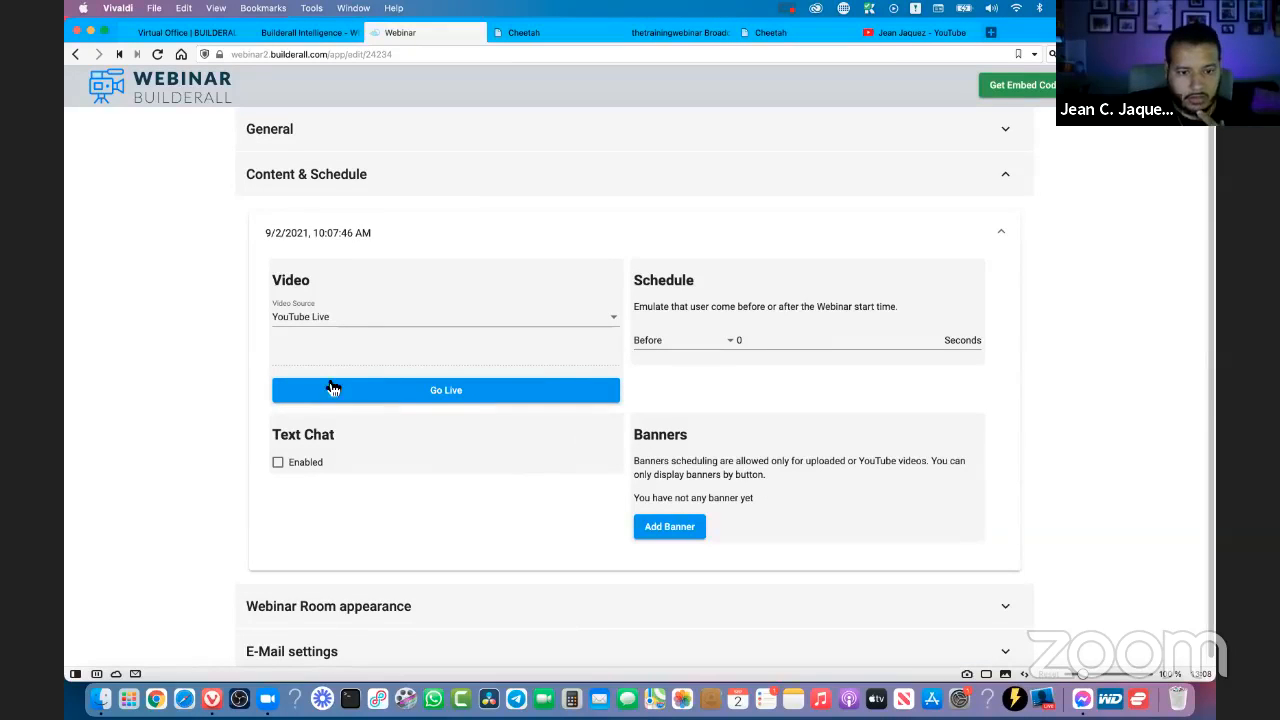
scroll(330, 350, down, 1)
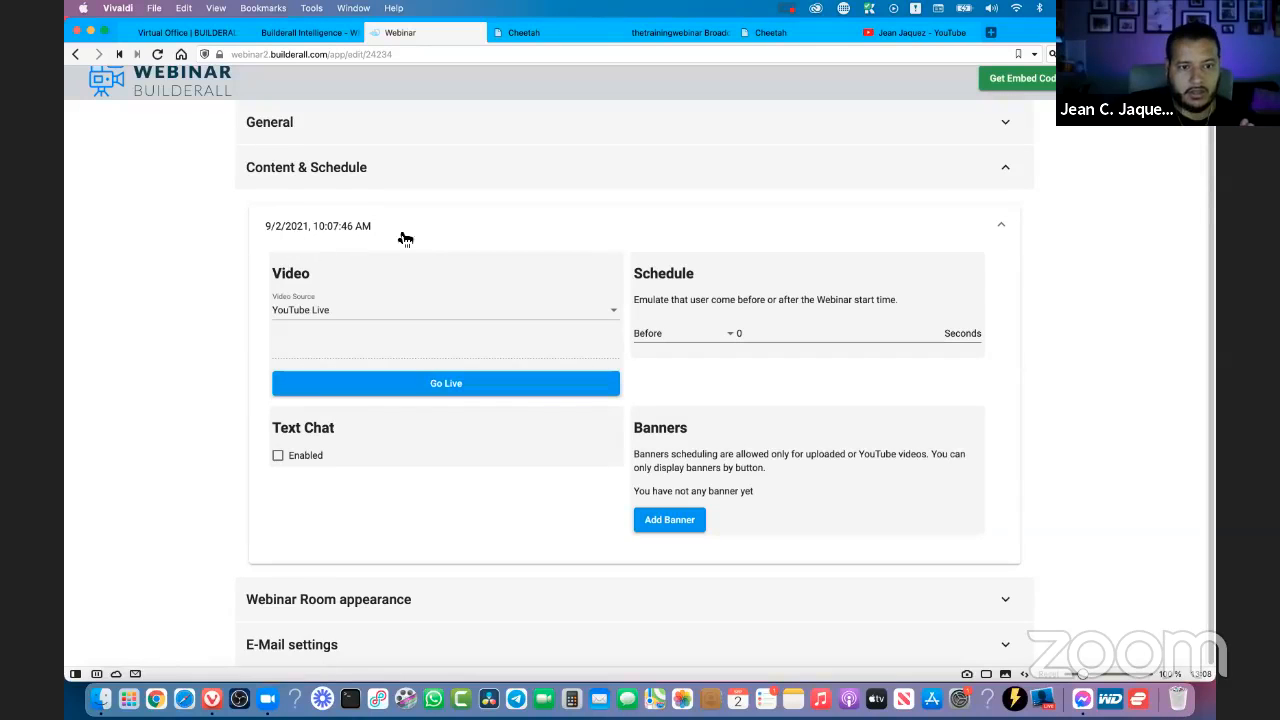
click(275, 232)
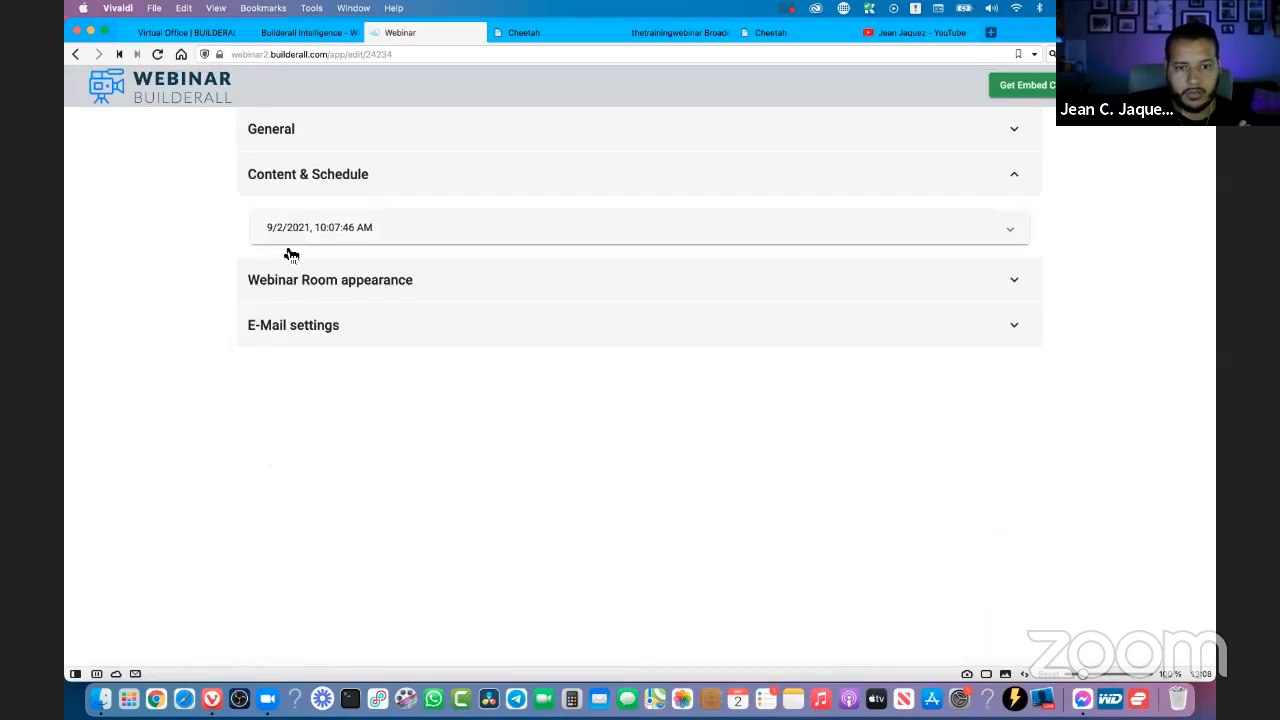
click(1012, 234)
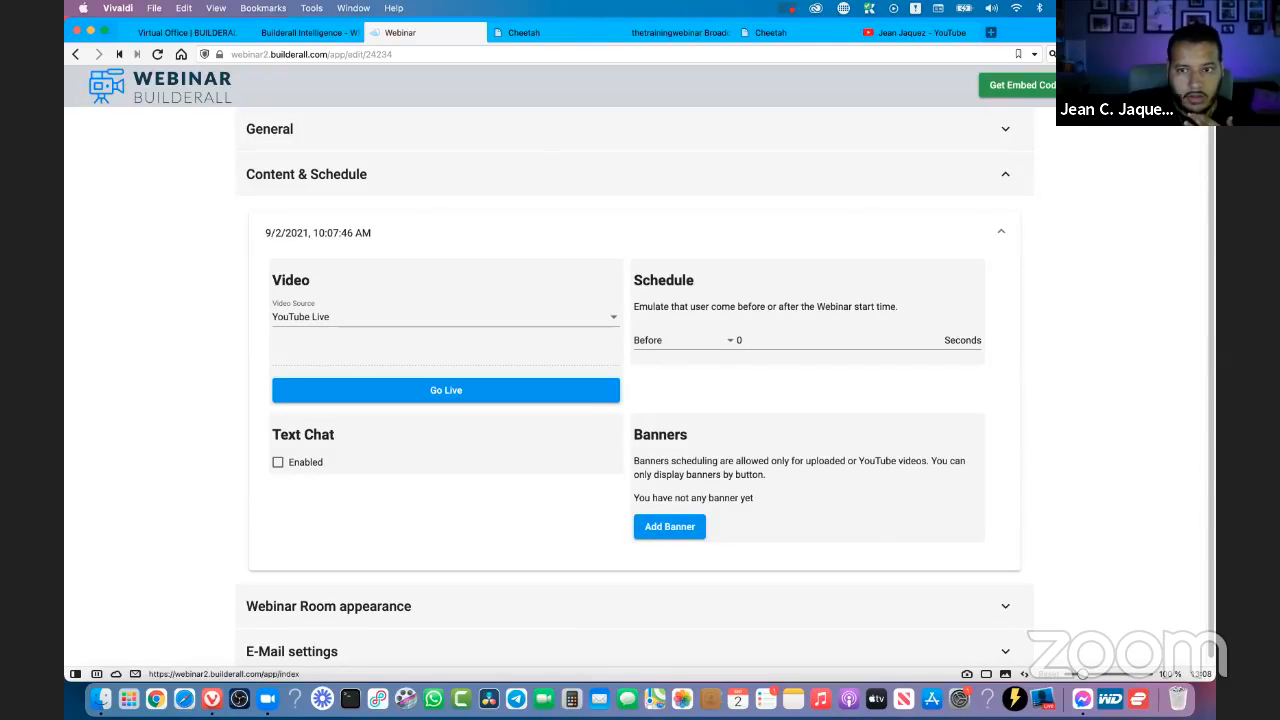
- Return to the webinar list and open the Content & Schedule settings of The Training Webinar Live/Demand
click(1130, 85)
scroll(653, 462, down, 2)
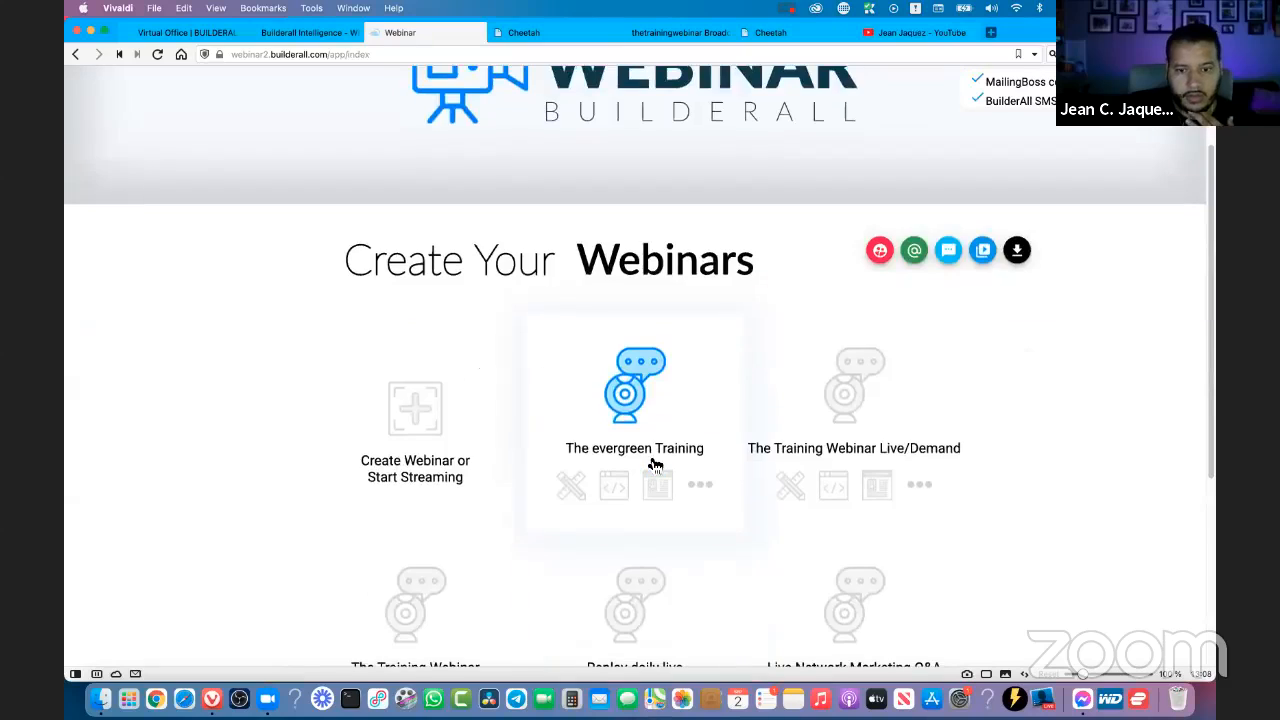
scroll(659, 462, down, 1)
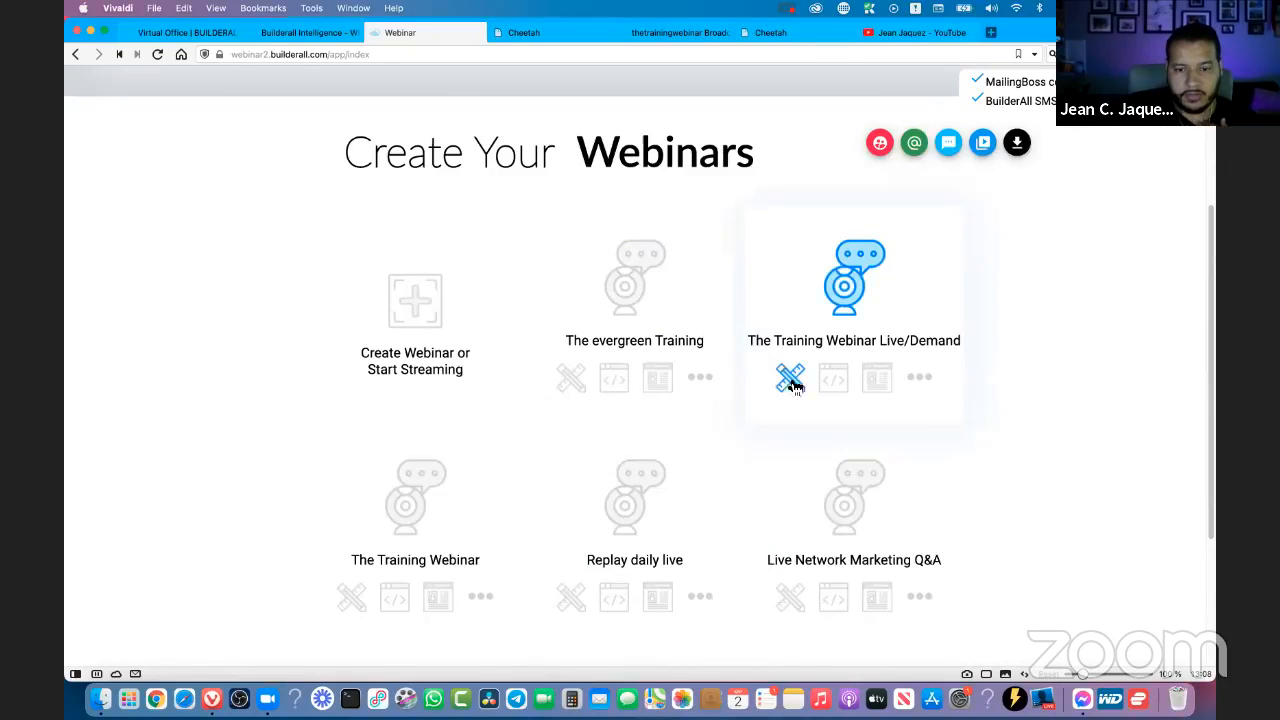
click(787, 388)
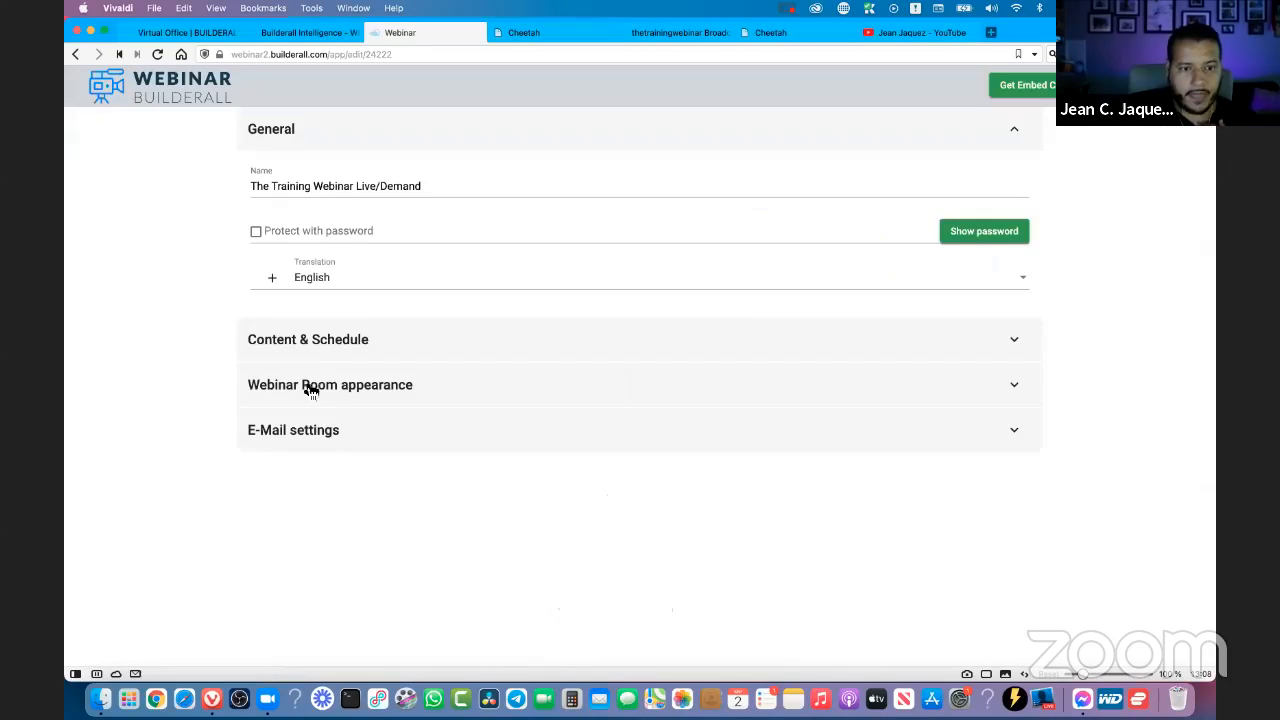
click(337, 341)
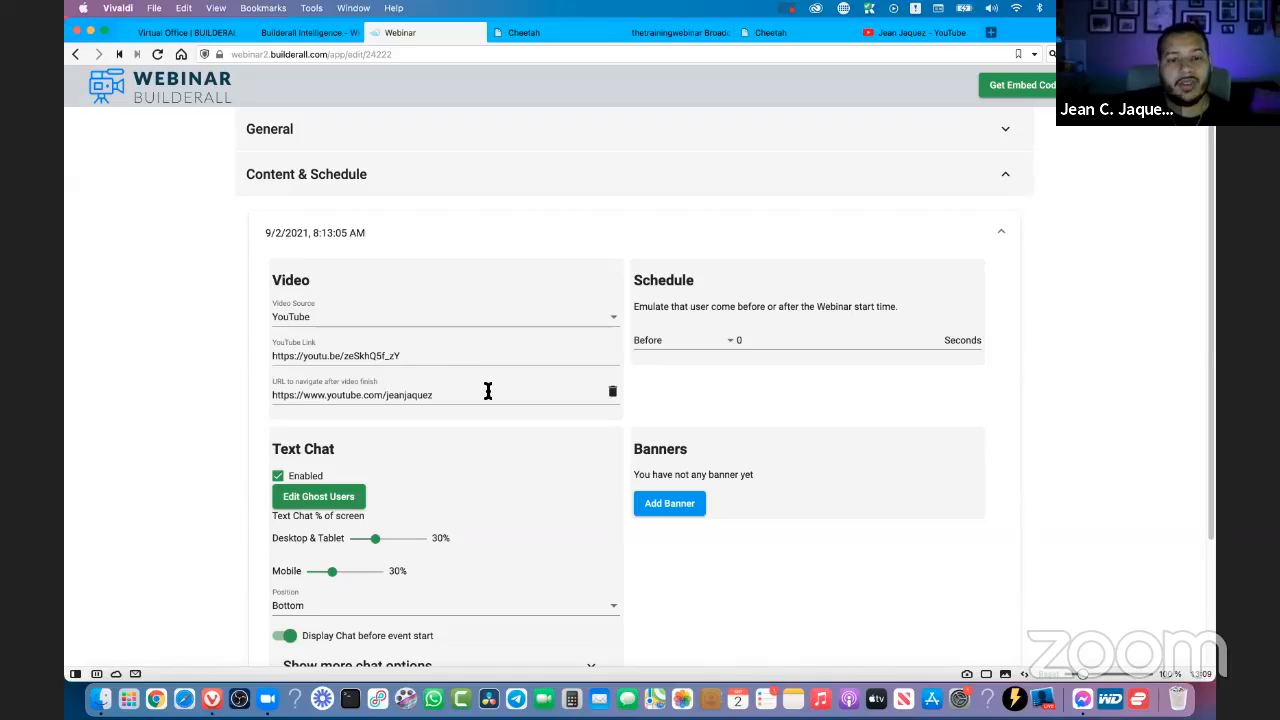
- Examine the webinar's video source options, the URL to navigate after video finish, and the text chat settings
click(418, 322)
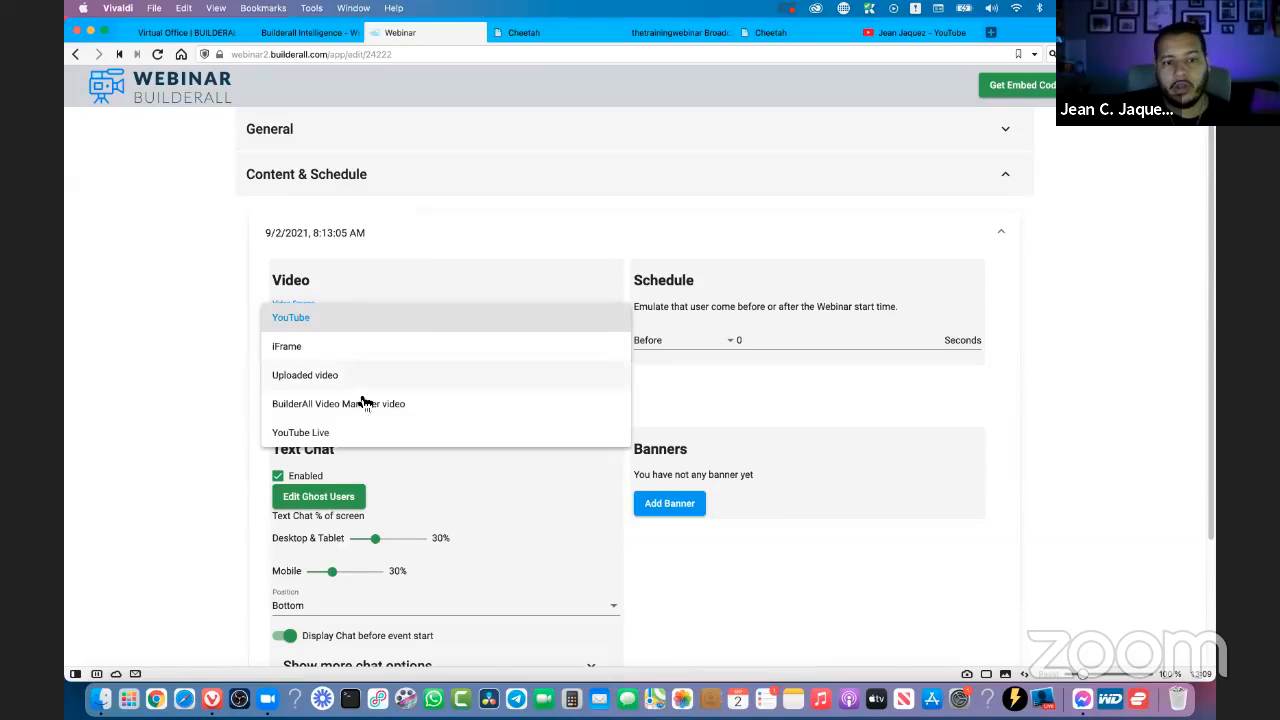
click(231, 399)
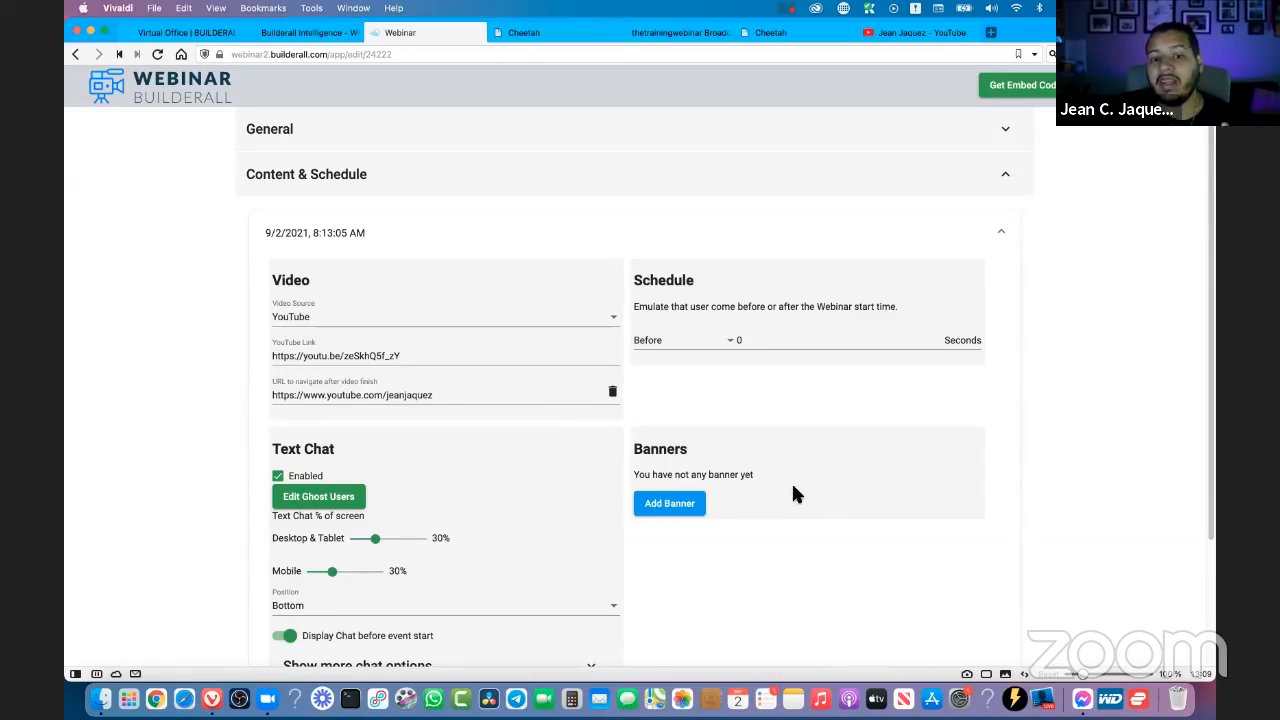
click(434, 396)
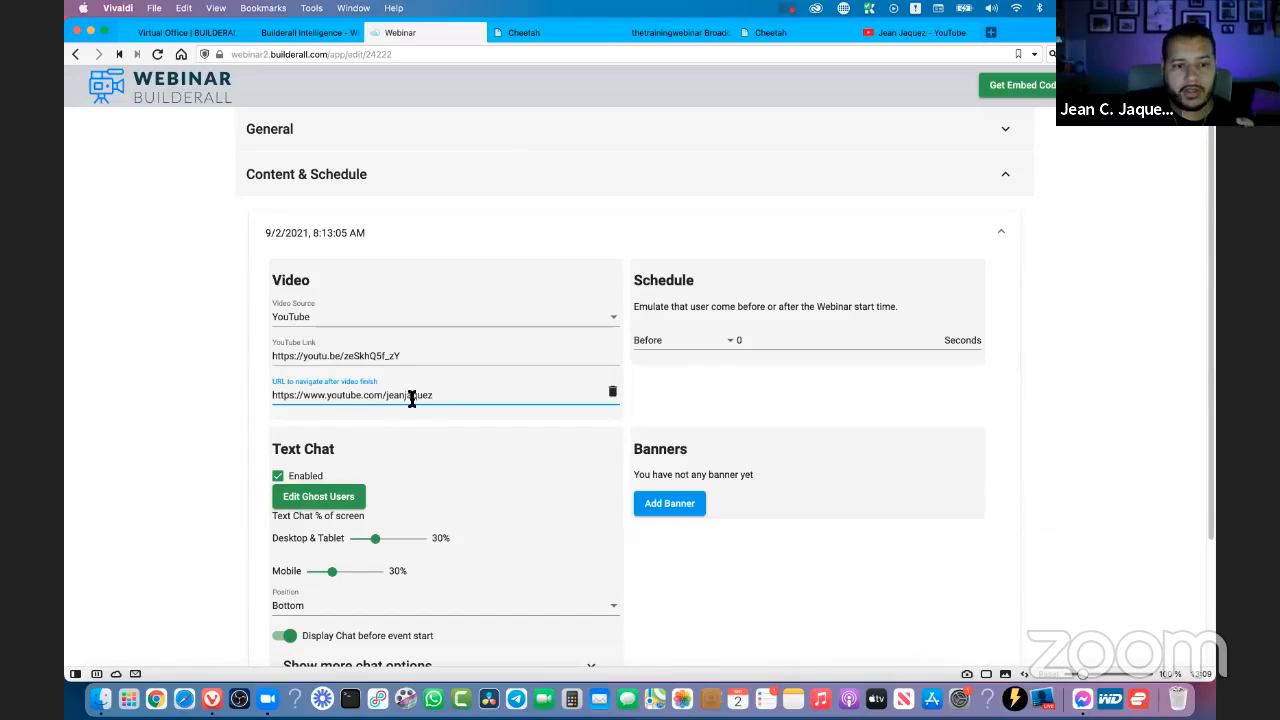
drag(433, 396, 237, 403)
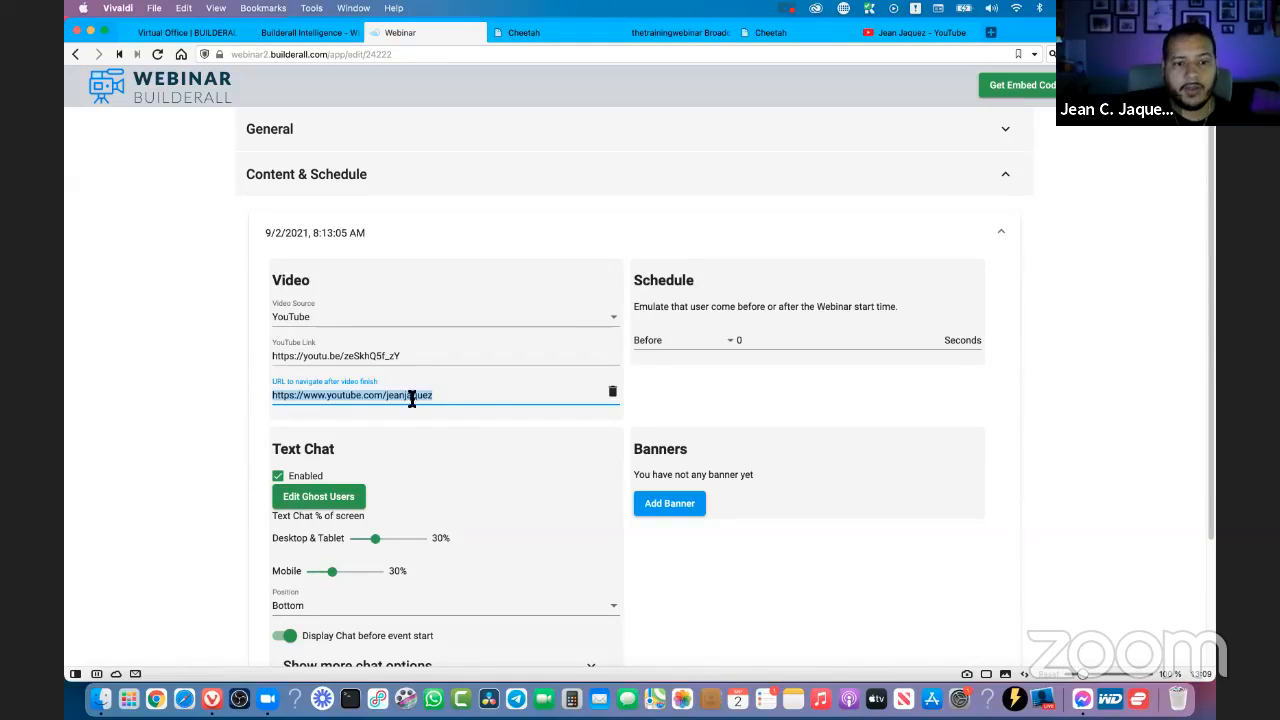
click(356, 391)
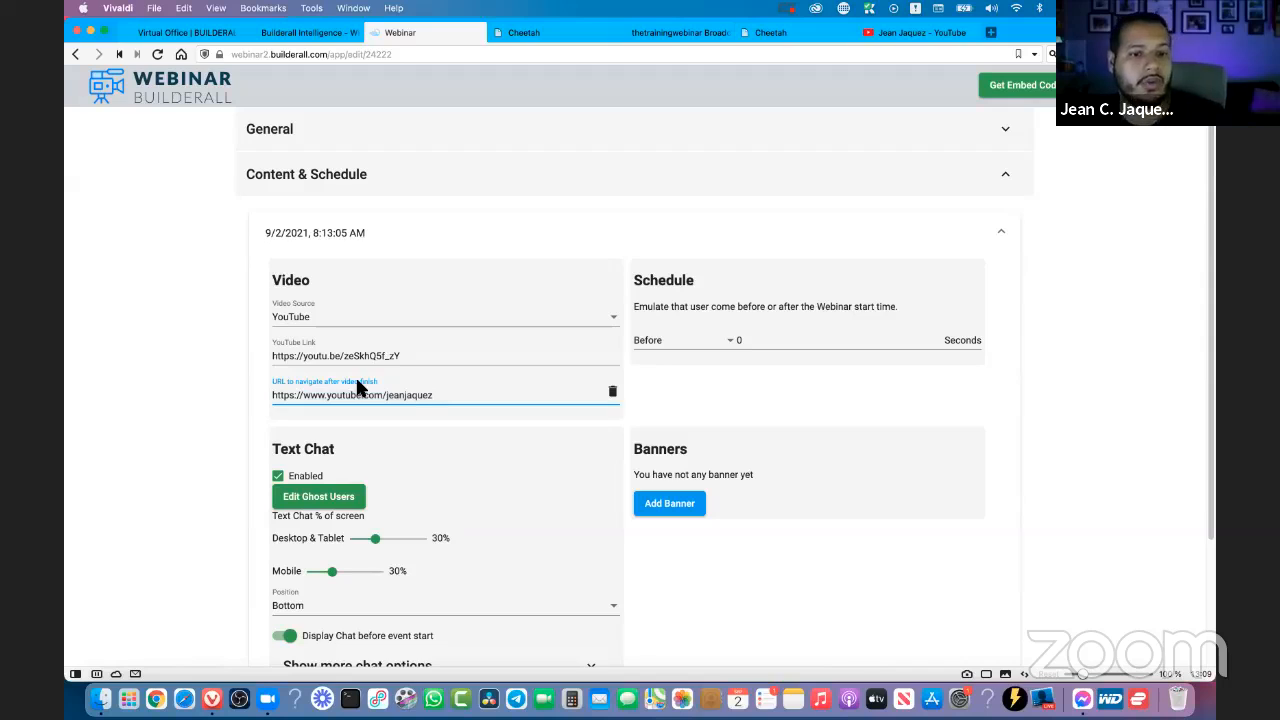
drag(420, 398, 183, 390)
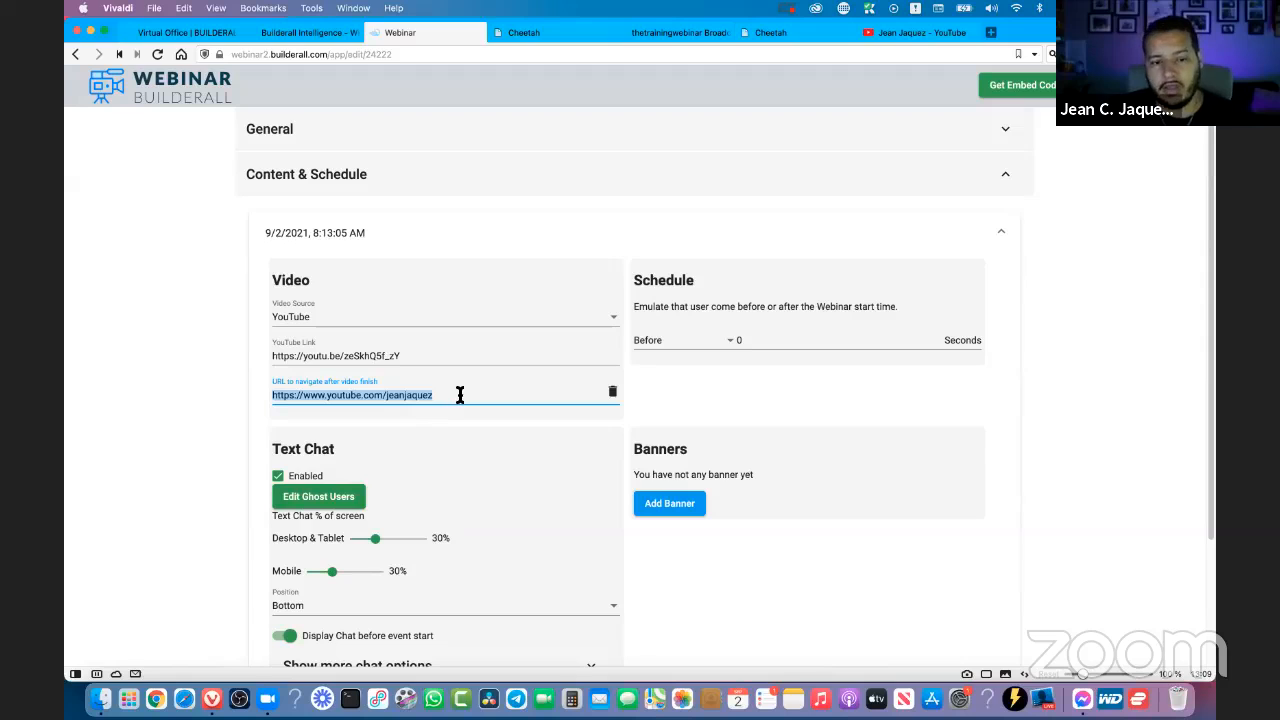
click(1097, 400)
scroll(1097, 400, down, 2)
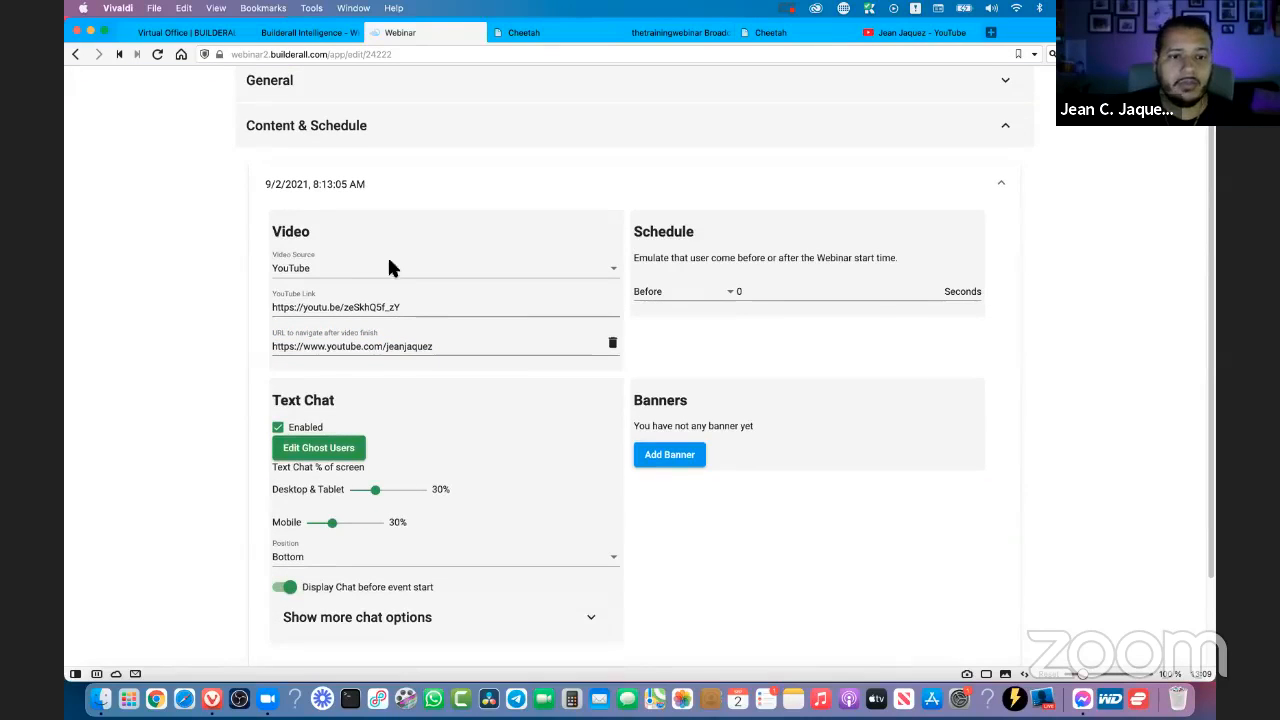
scroll(194, 265, down, 4)
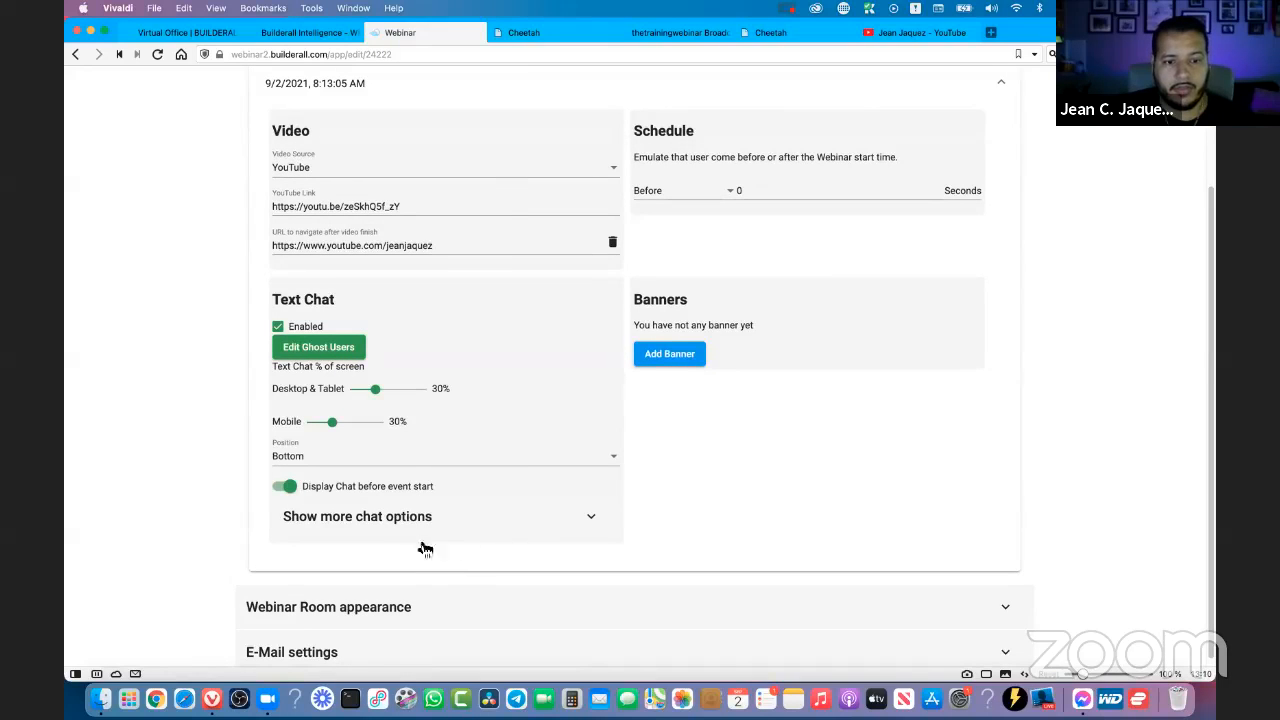
- Expand the additional text chat options and examine the history, moderation and ChatBot integration settings
click(413, 532)
scroll(322, 418, down, 2)
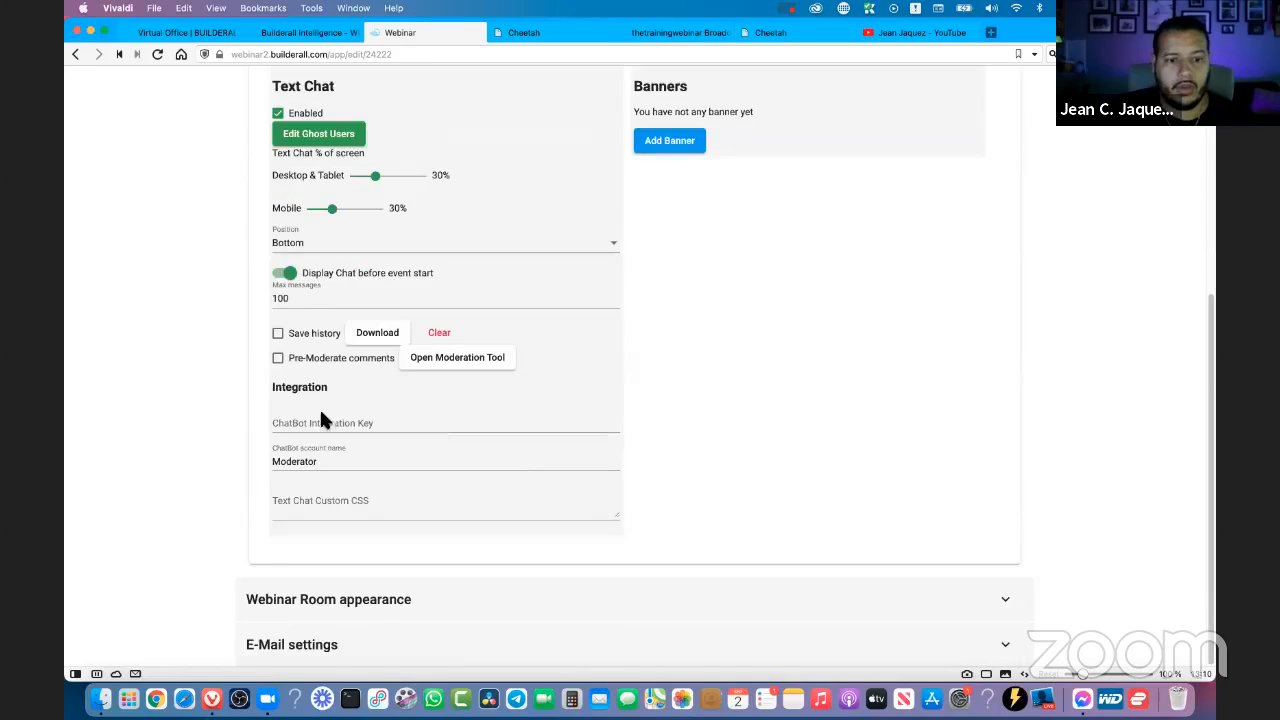
click(306, 420)
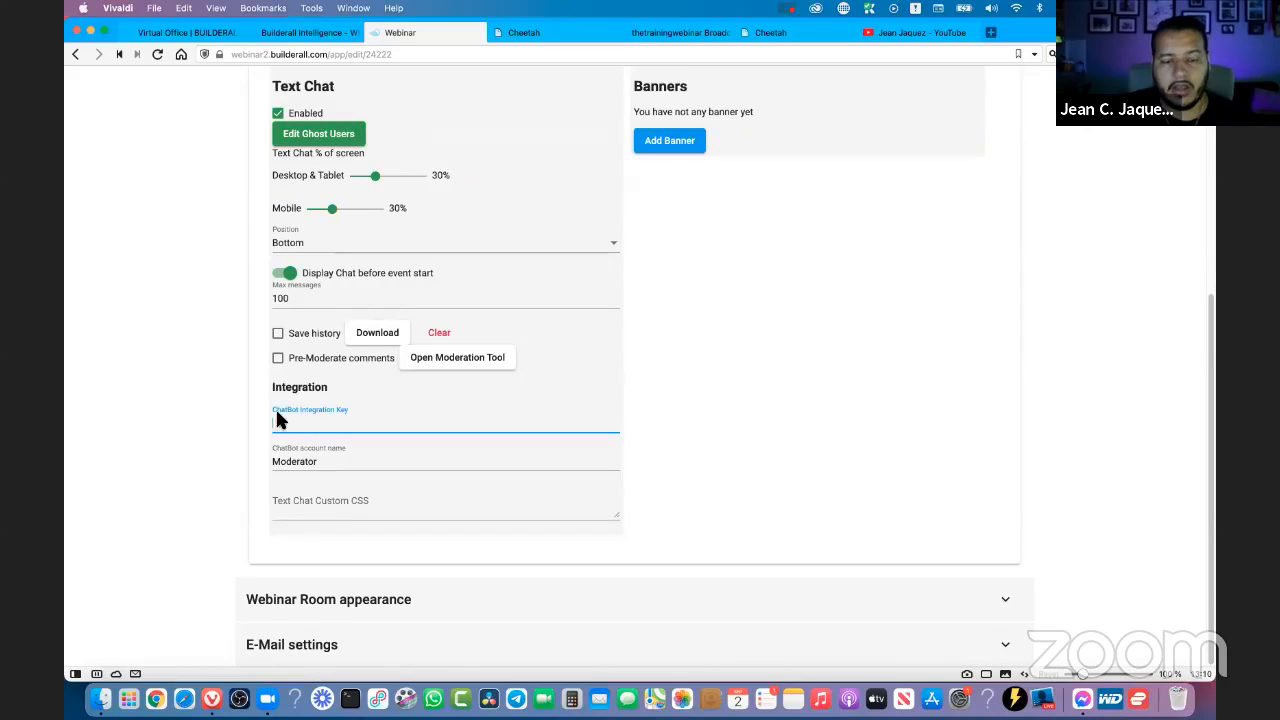
scroll(362, 378, up, 2)
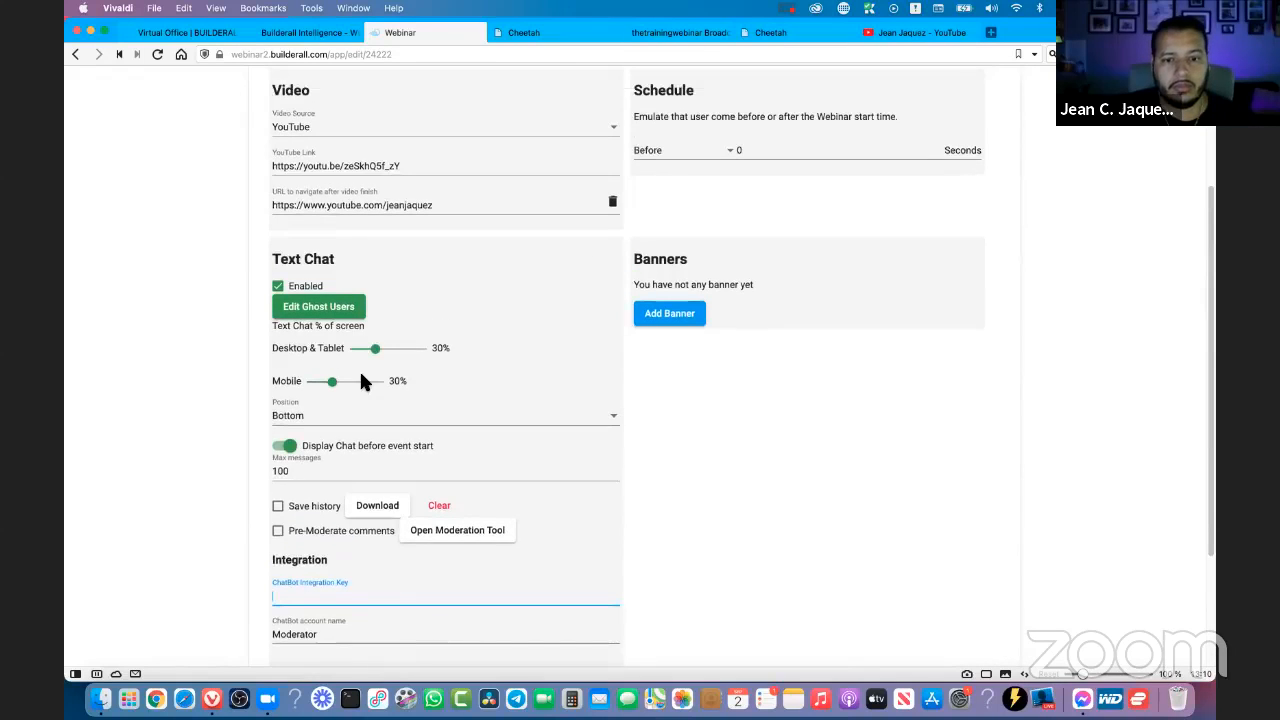
scroll(729, 345, down, 2)
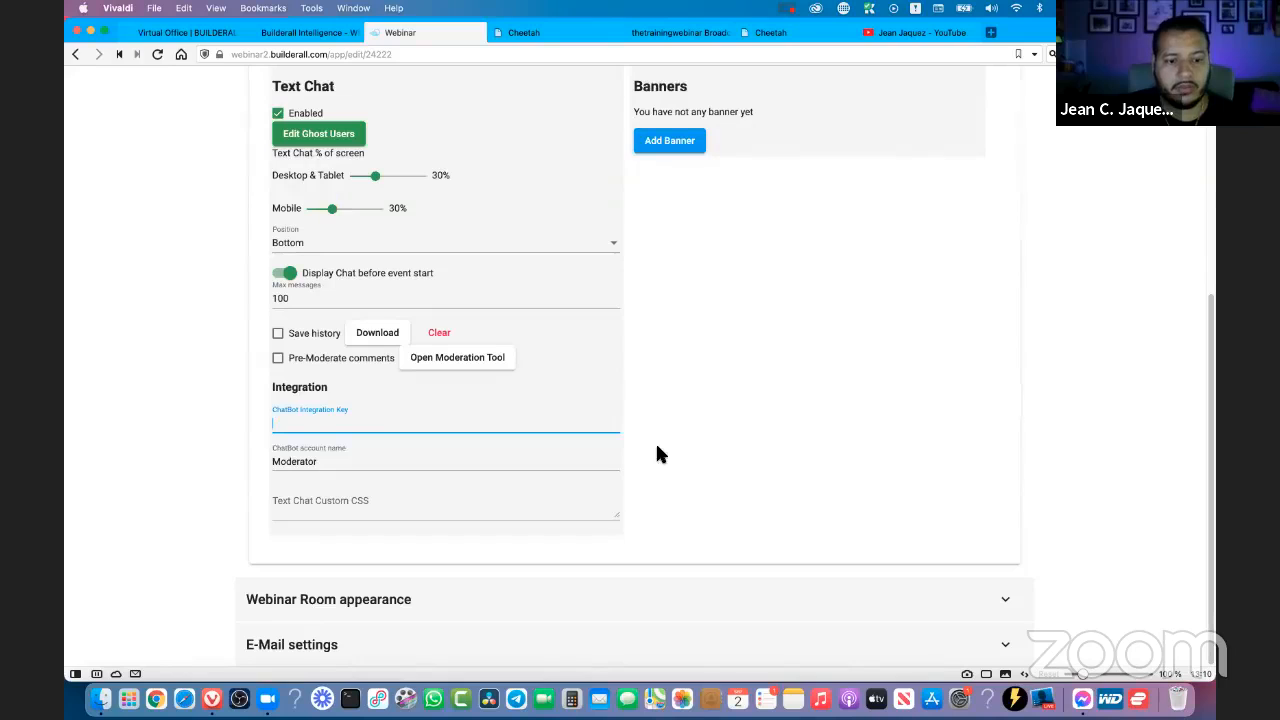
- Examine the Social Proof campaign choices under Webinar Room appearance and the E-Mail settings, keeping Don't display, and return to Content & Schedule
click(400, 601)
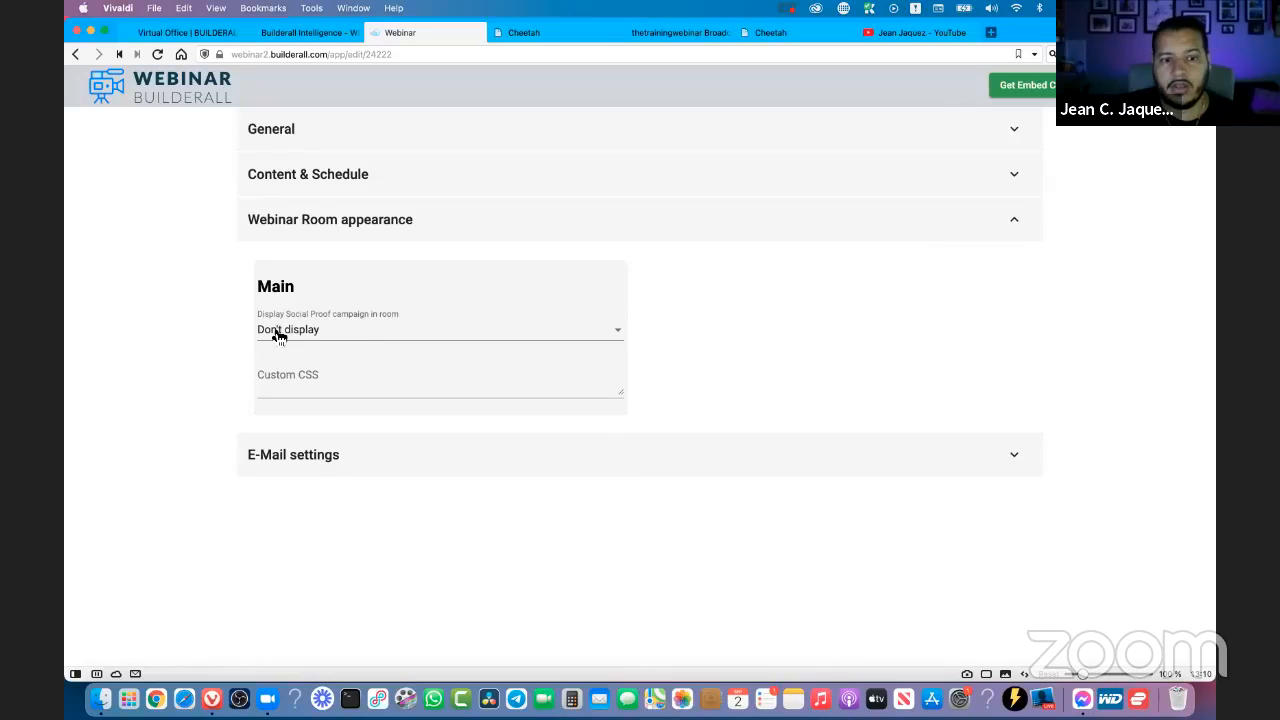
click(368, 340)
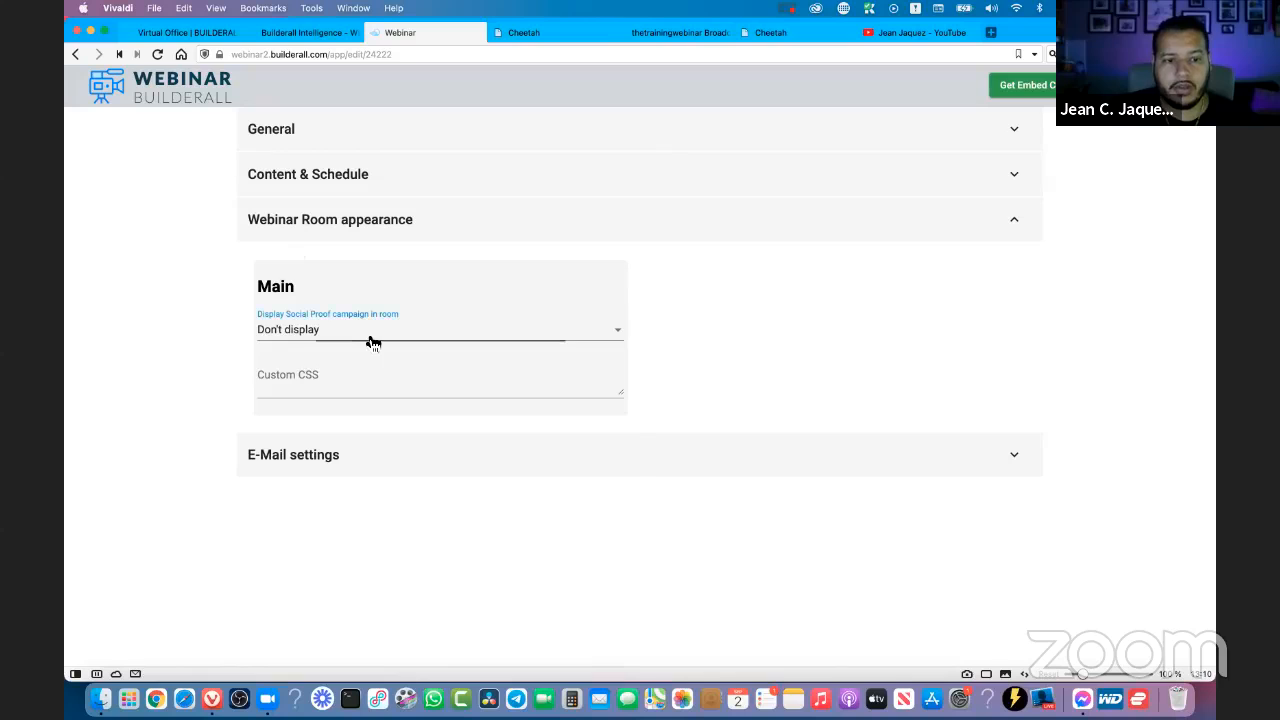
click(368, 297)
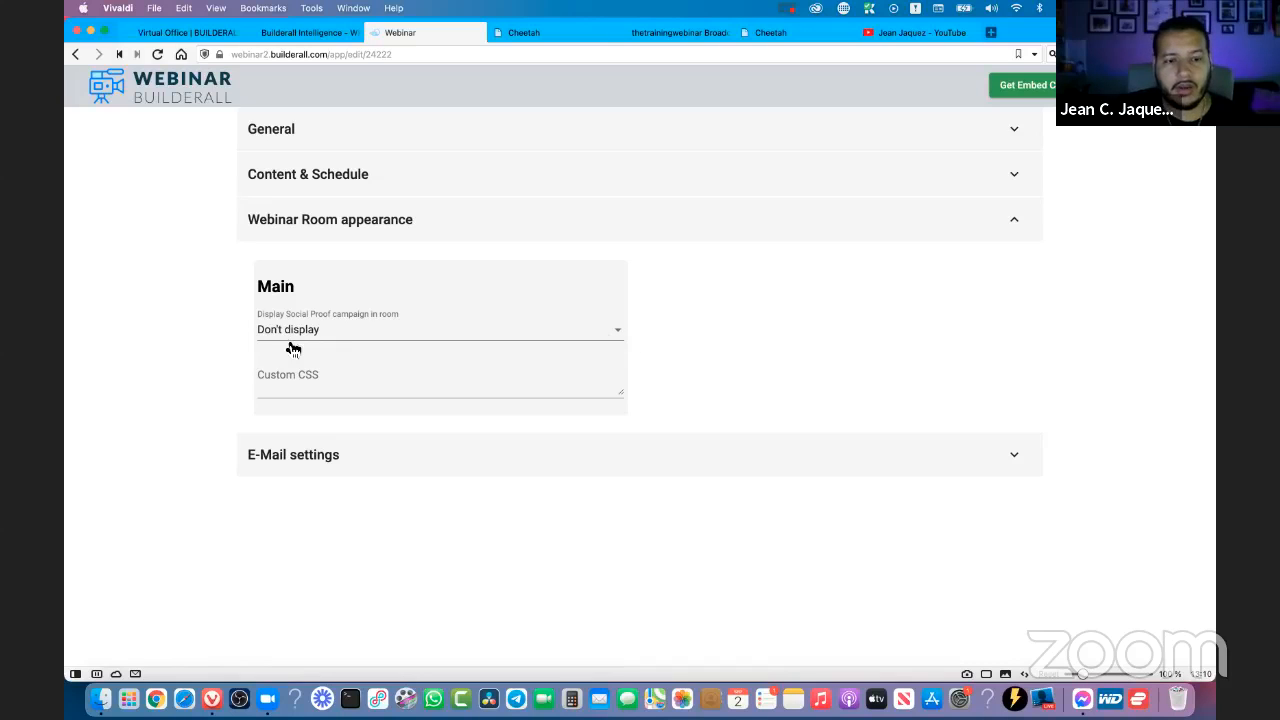
click(409, 334)
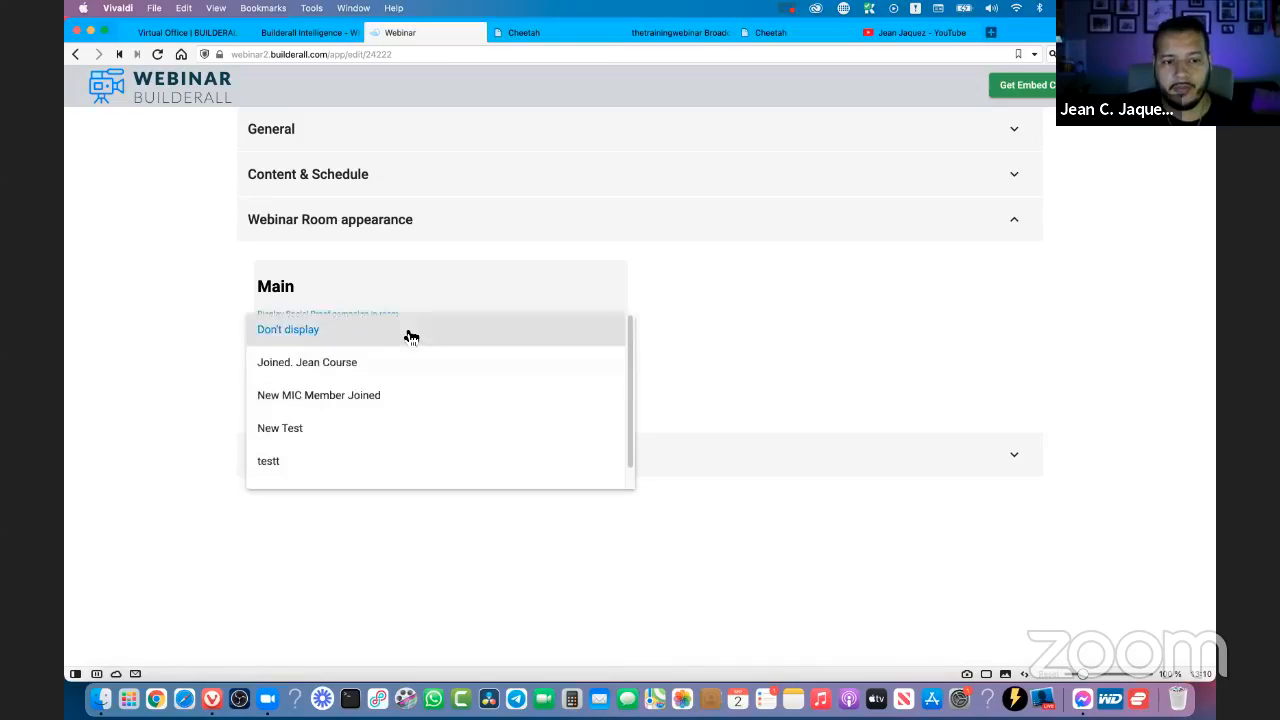
click(337, 331)
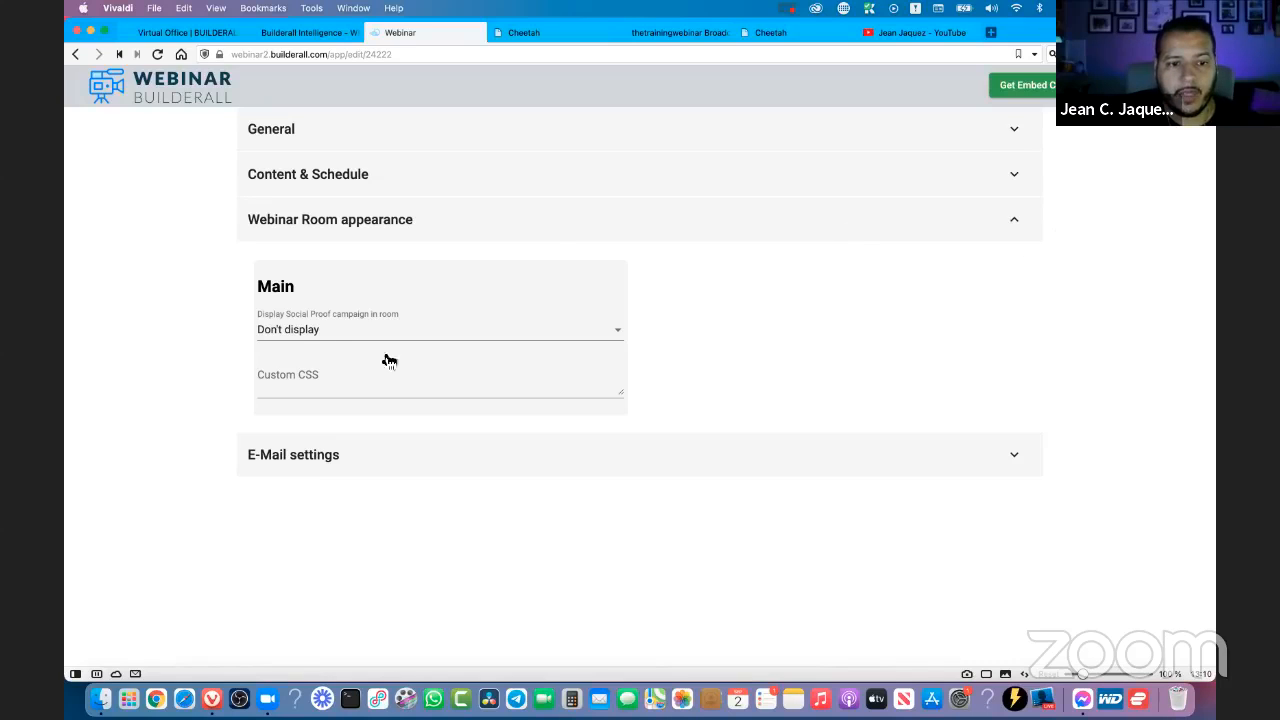
click(297, 330)
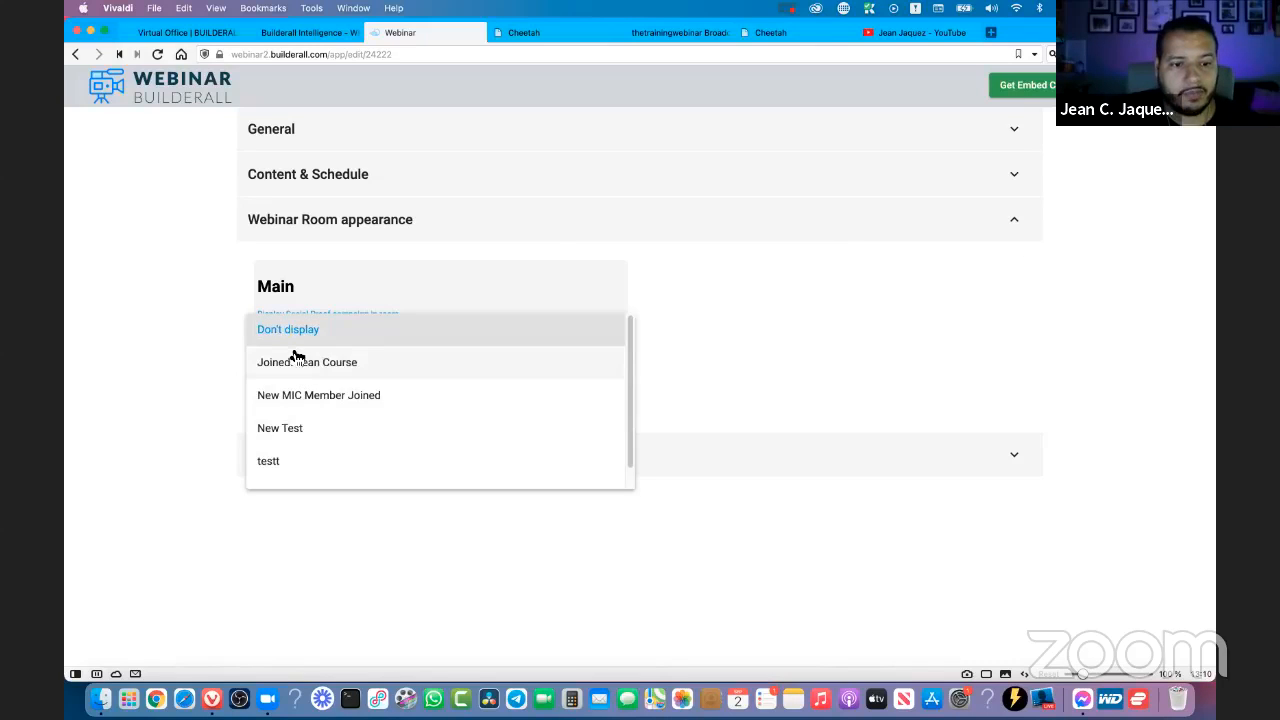
click(257, 330)
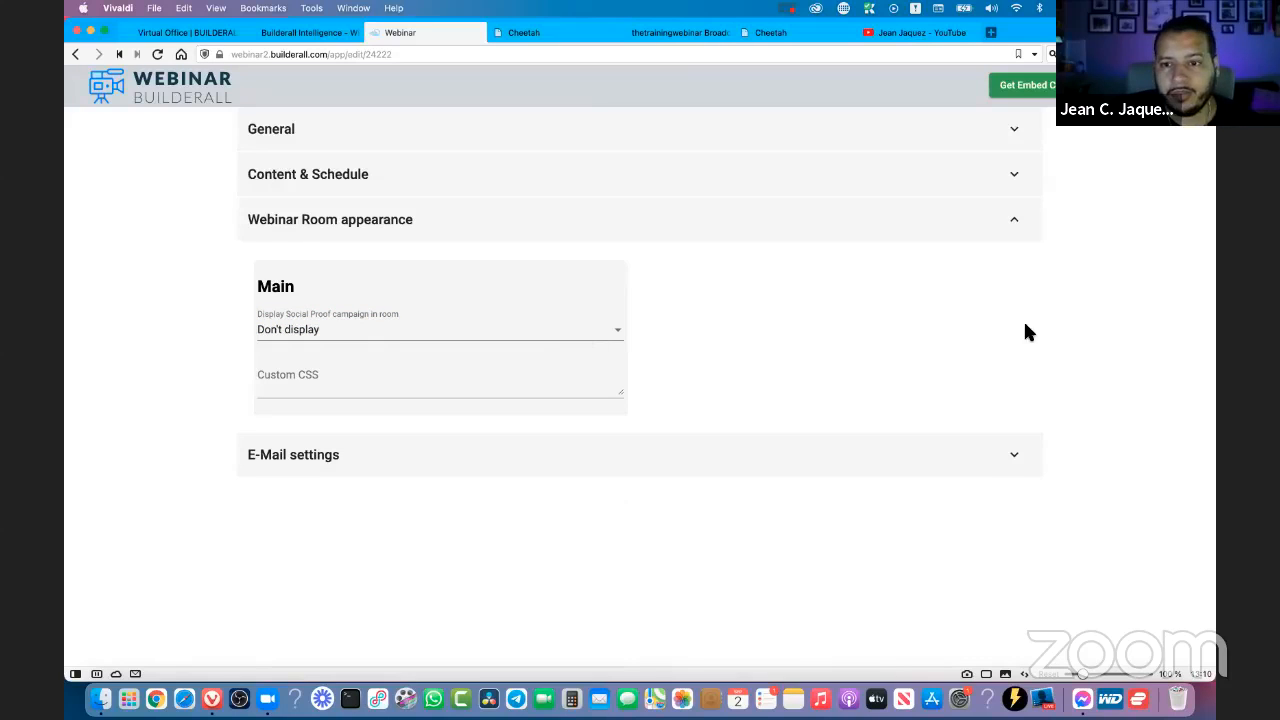
click(811, 454)
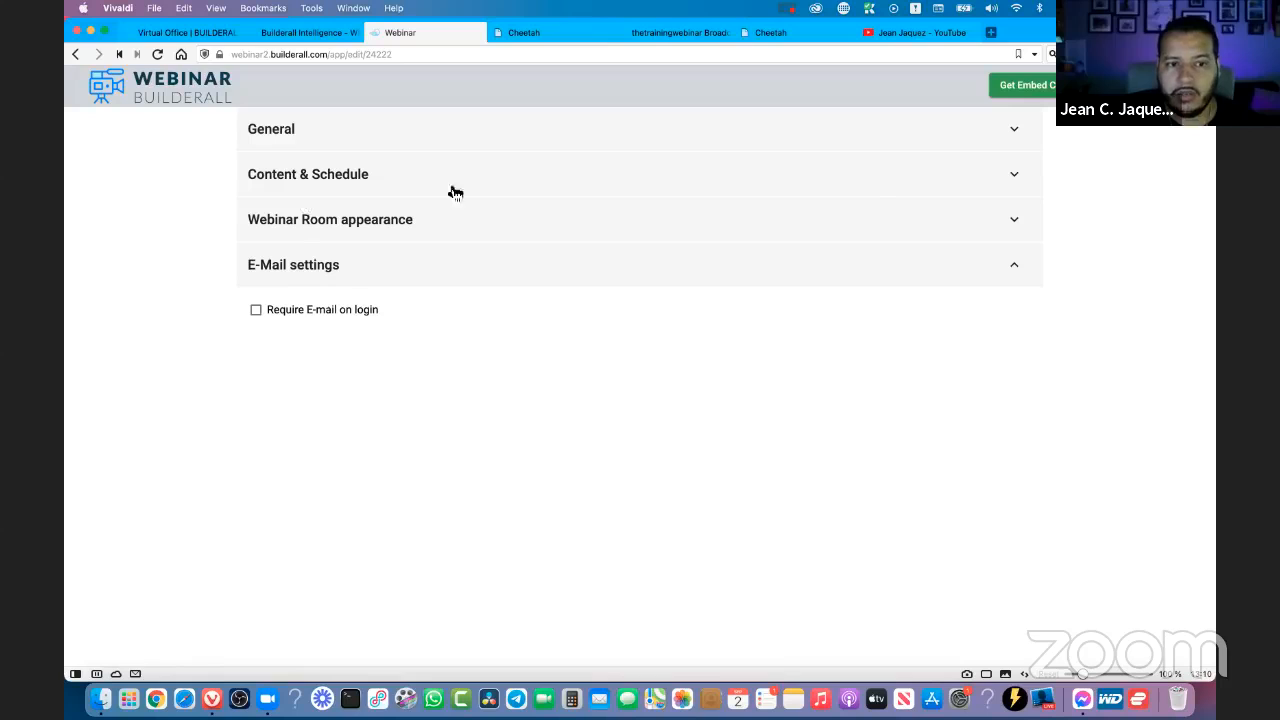
click(983, 176)
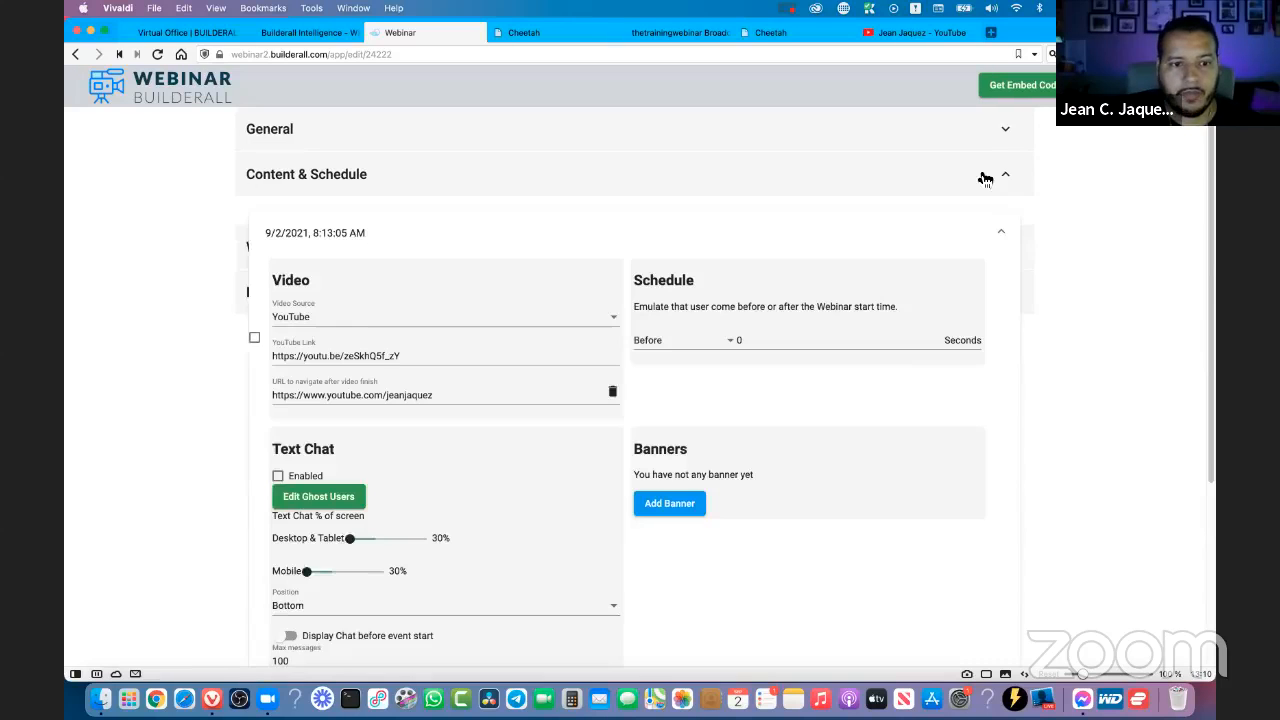
- Skip the on-demand broadcast video to near its end to test the redirect, and check the destination page's address
click(695, 33)
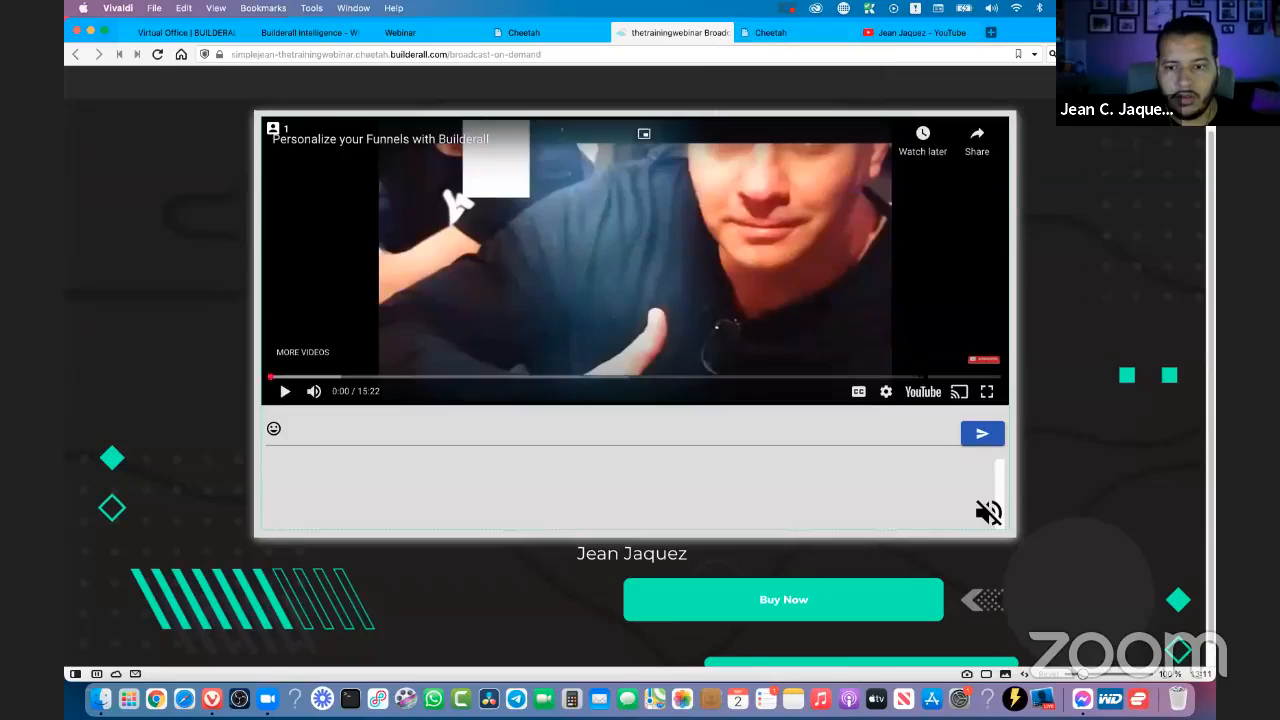
click(993, 377)
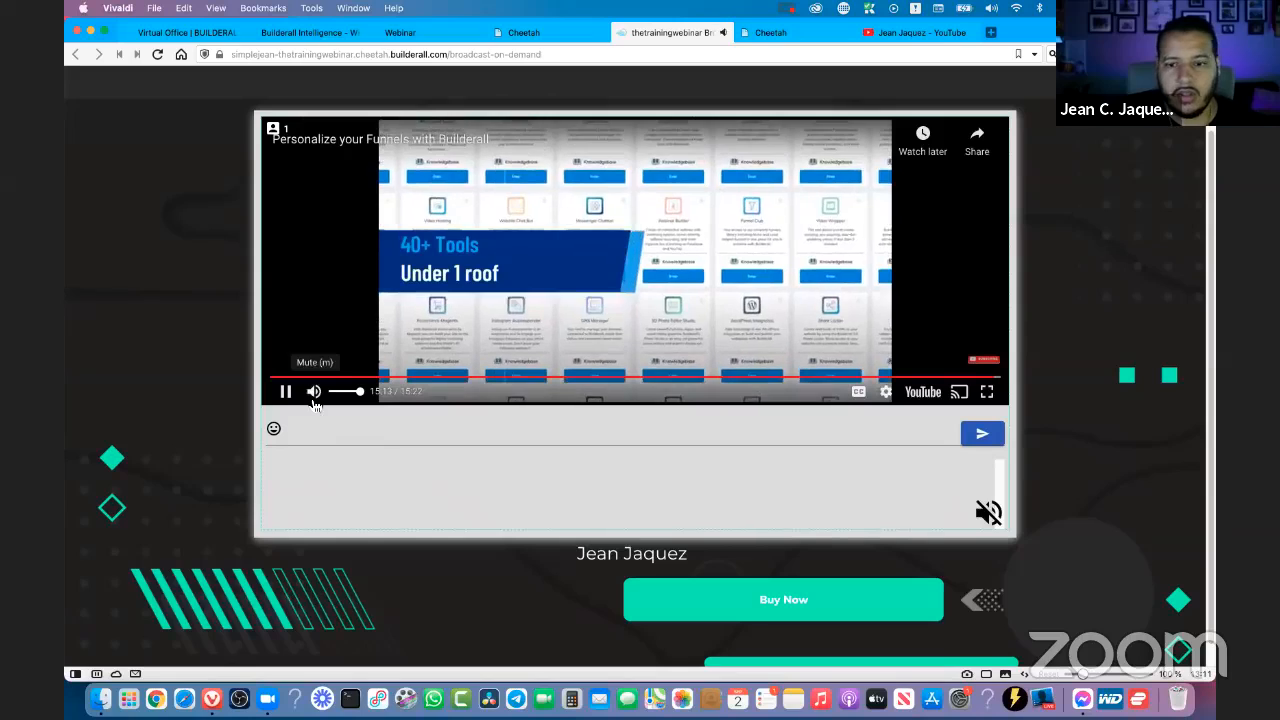
click(314, 392)
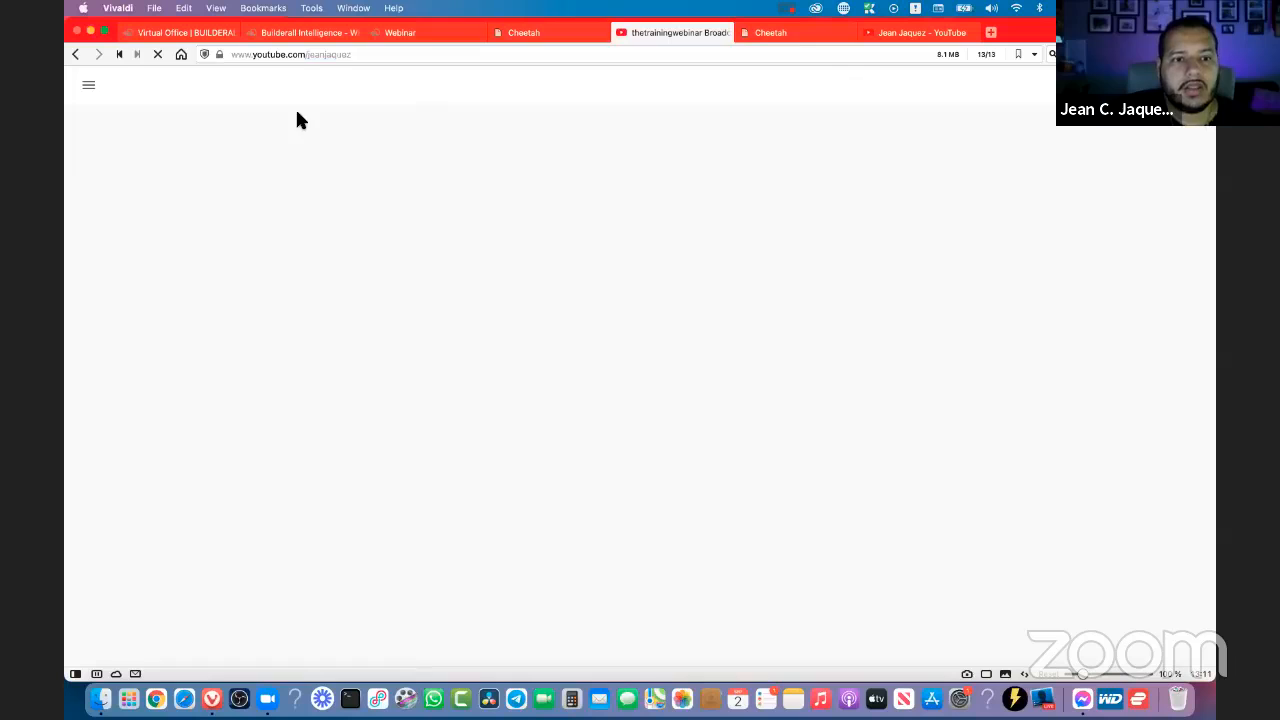
click(275, 55)
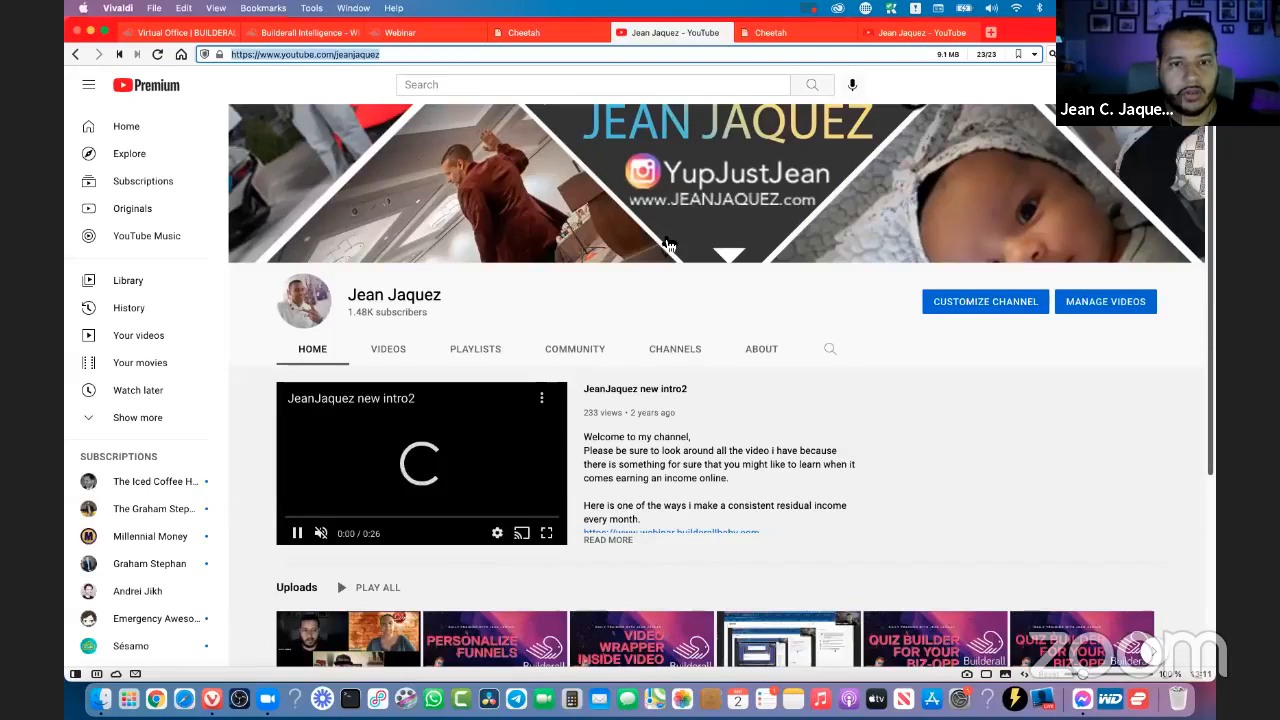
click(664, 36)
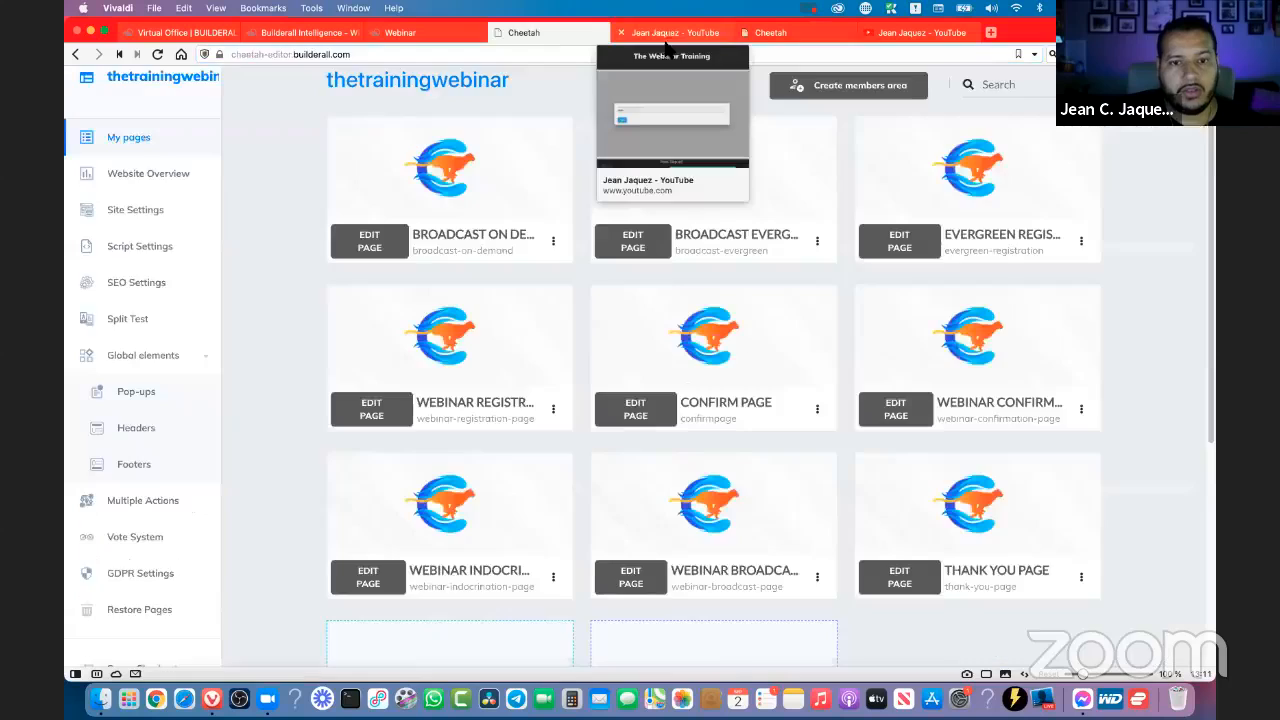
click(665, 38)
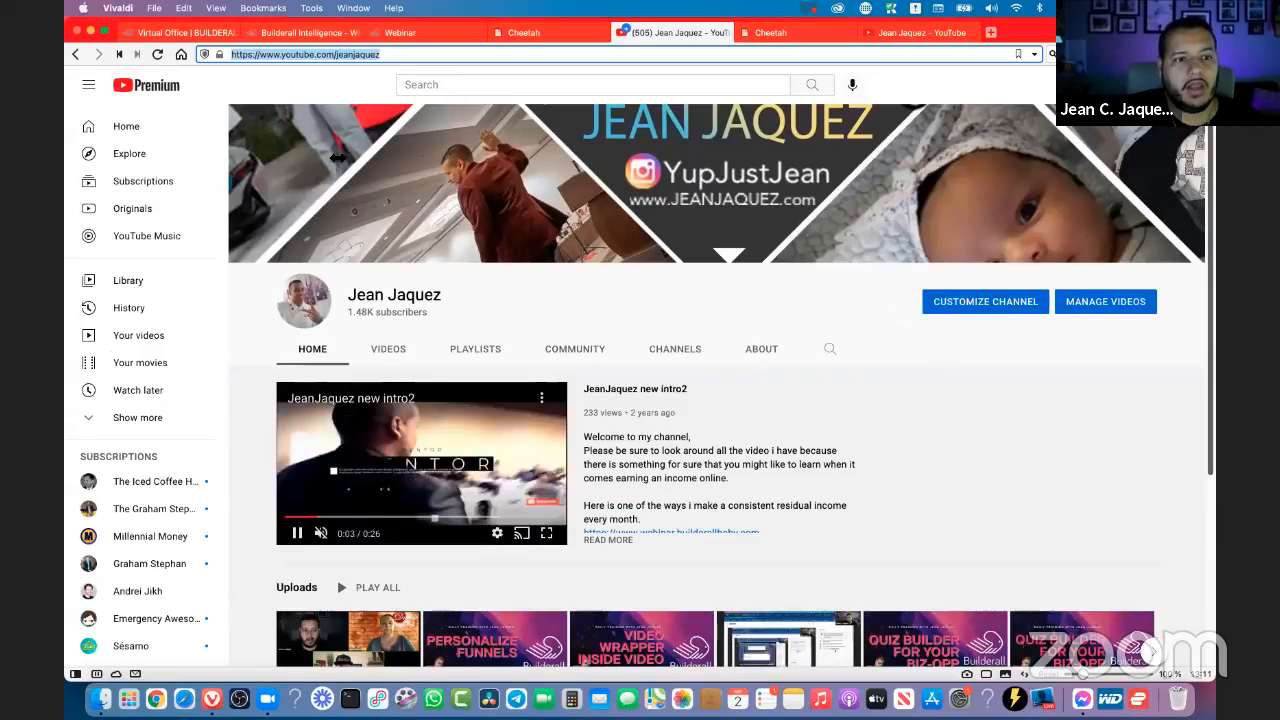
- Go back to the on-demand broadcast page, rejoin with the attendee's name, and skip to the video's end to retest the redirect
click(76, 53)
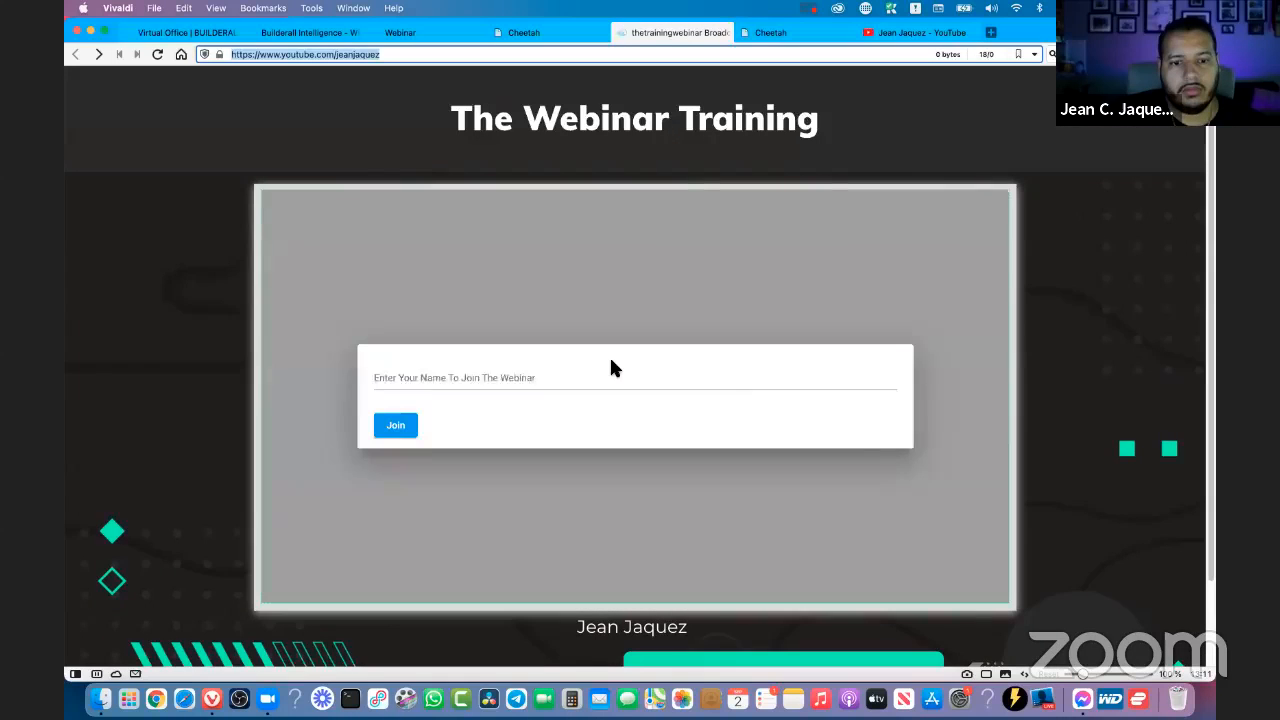
click(414, 395)
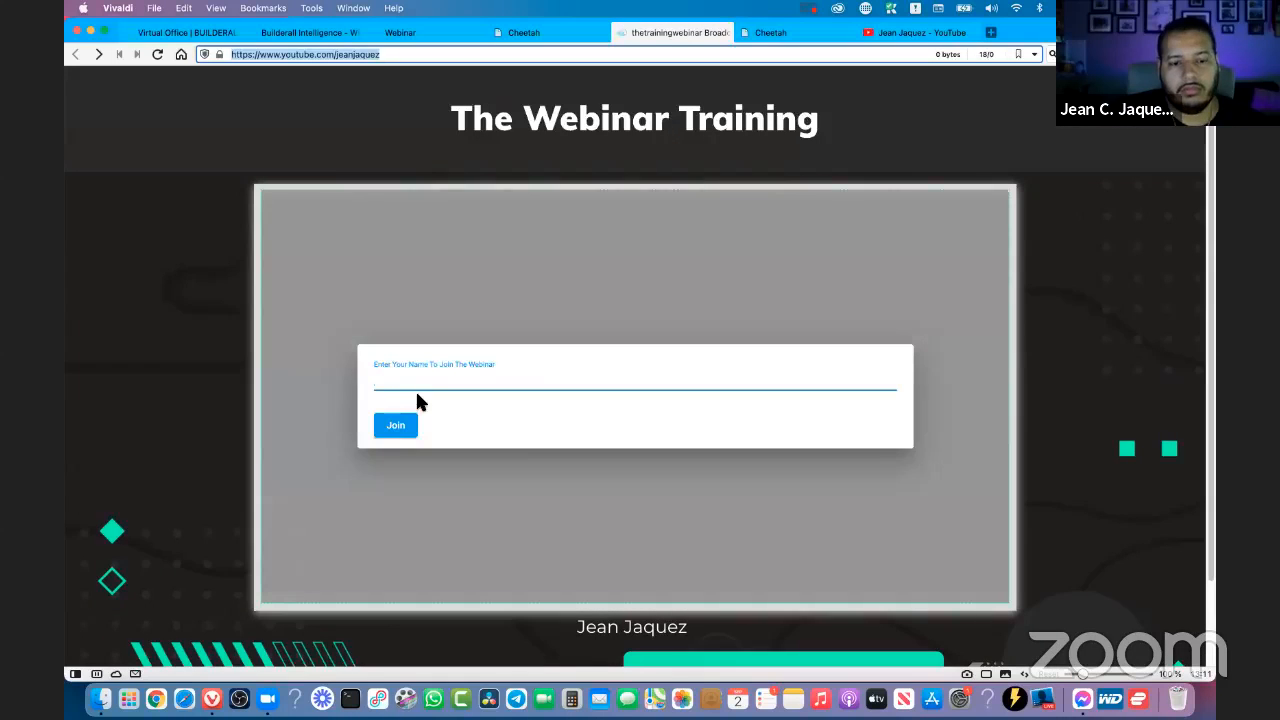
click(391, 389)
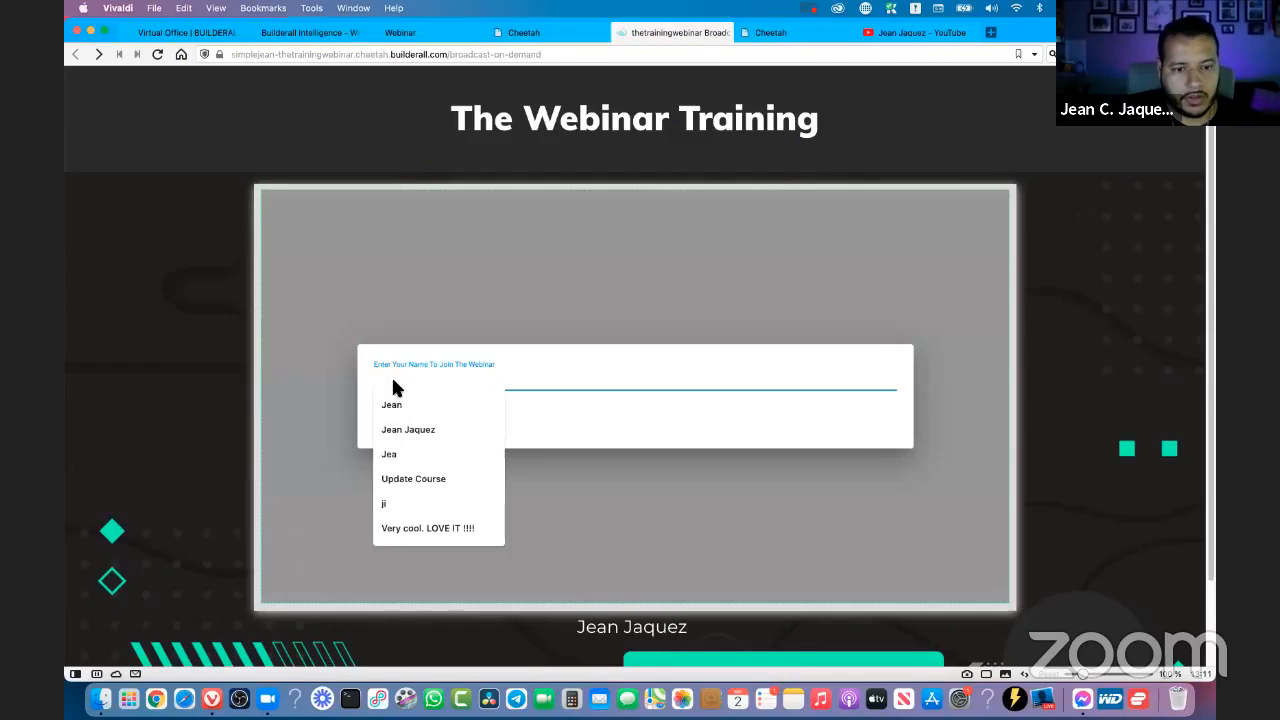
text(Jea)
click(409, 429)
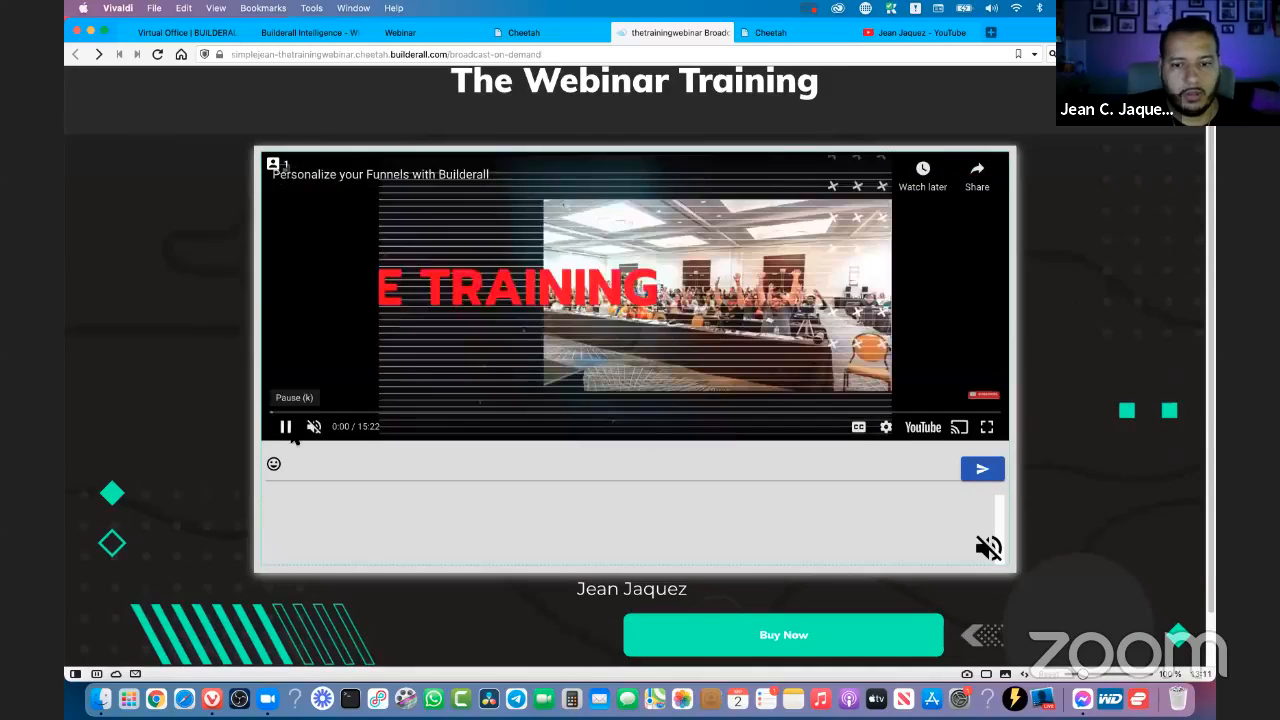
click(1004, 411)
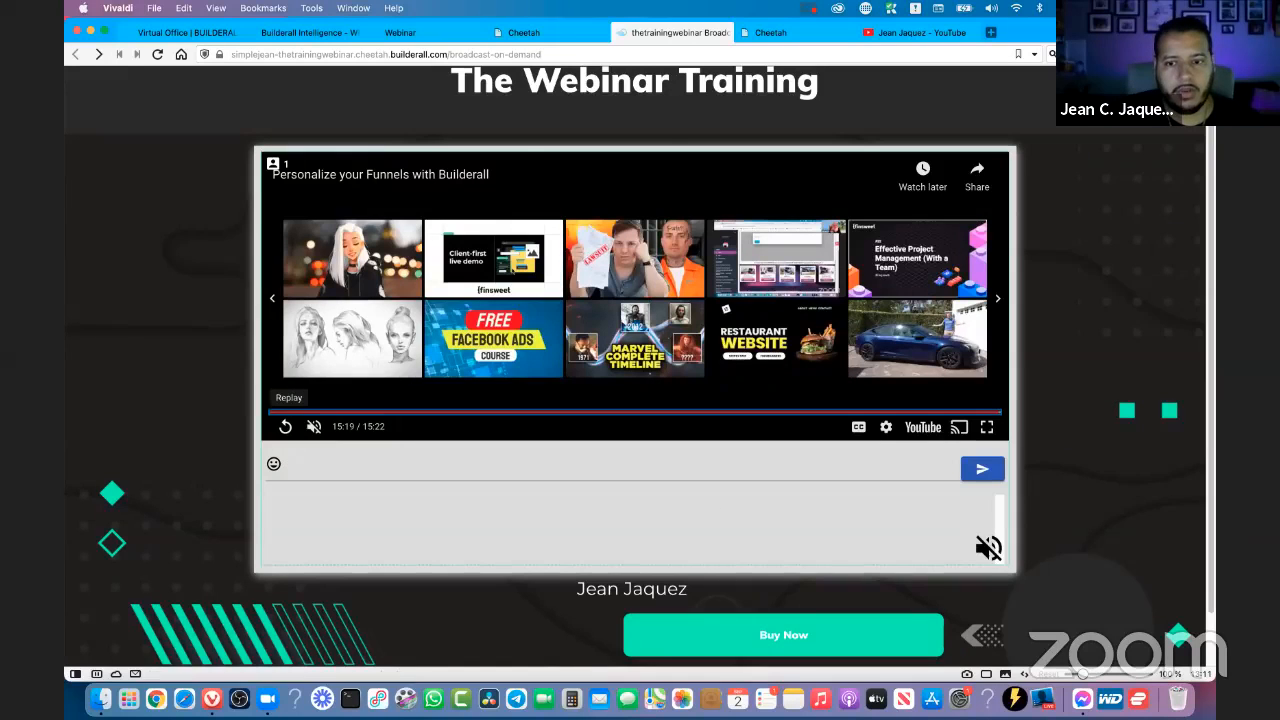
click(997, 413)
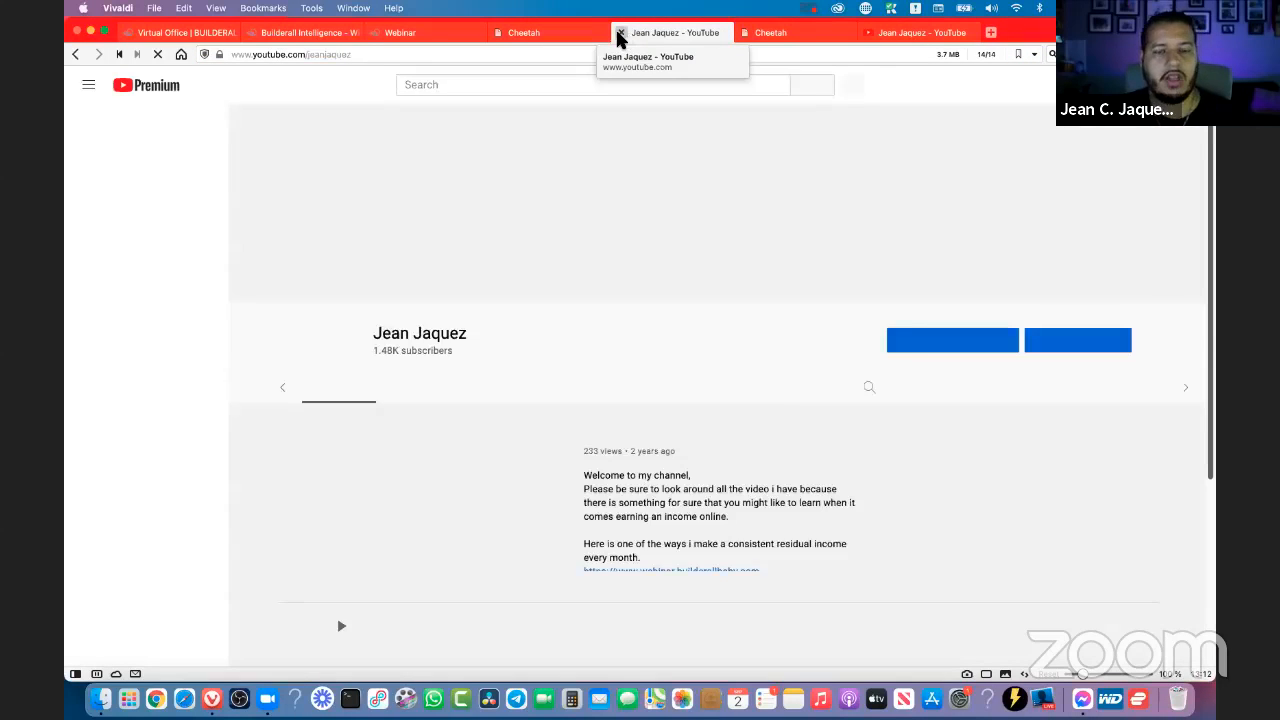
- Close the redirected page and review the URL to navigate after video finish in the webinar's Content & Schedule settings
click(524, 32)
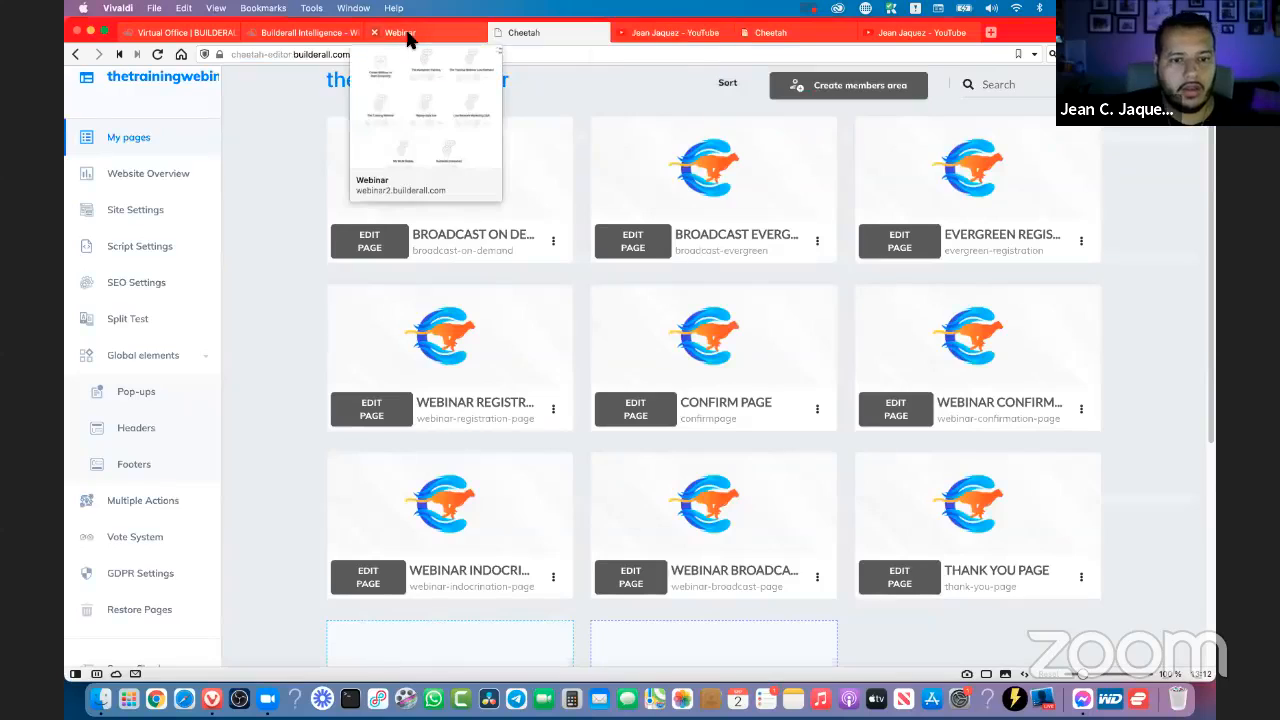
click(408, 34)
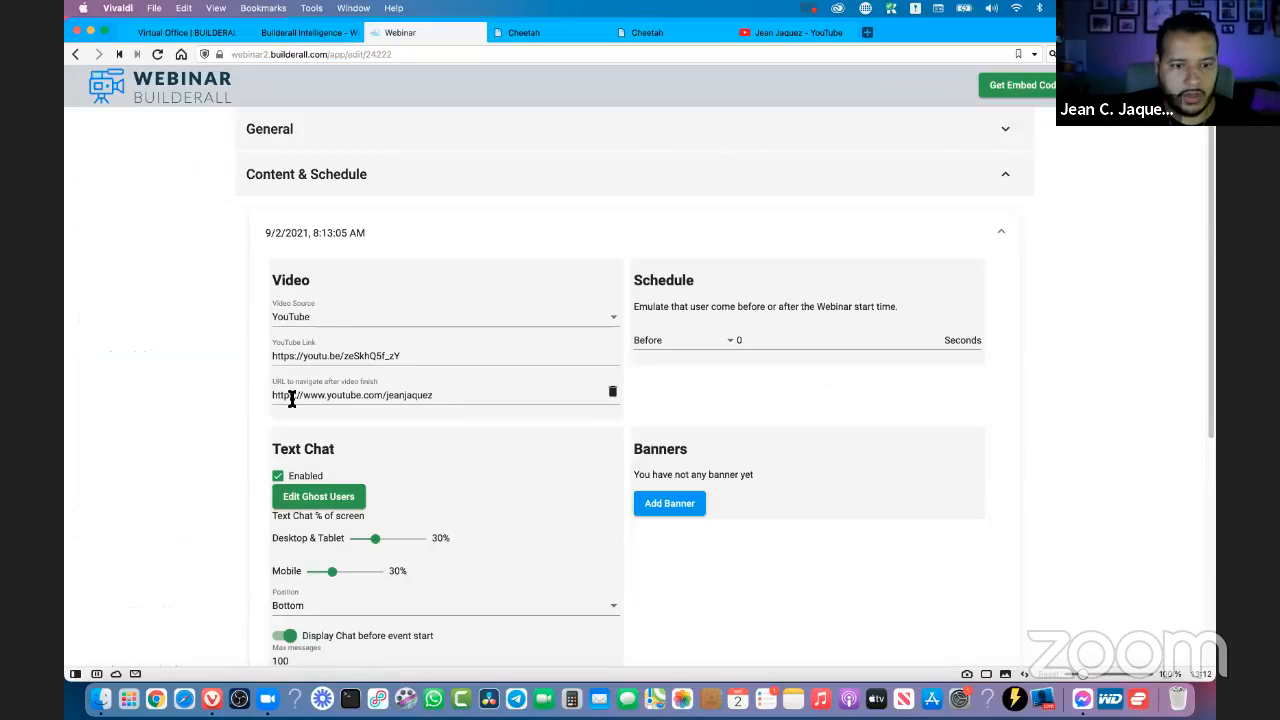
drag(291, 399, 271, 399)
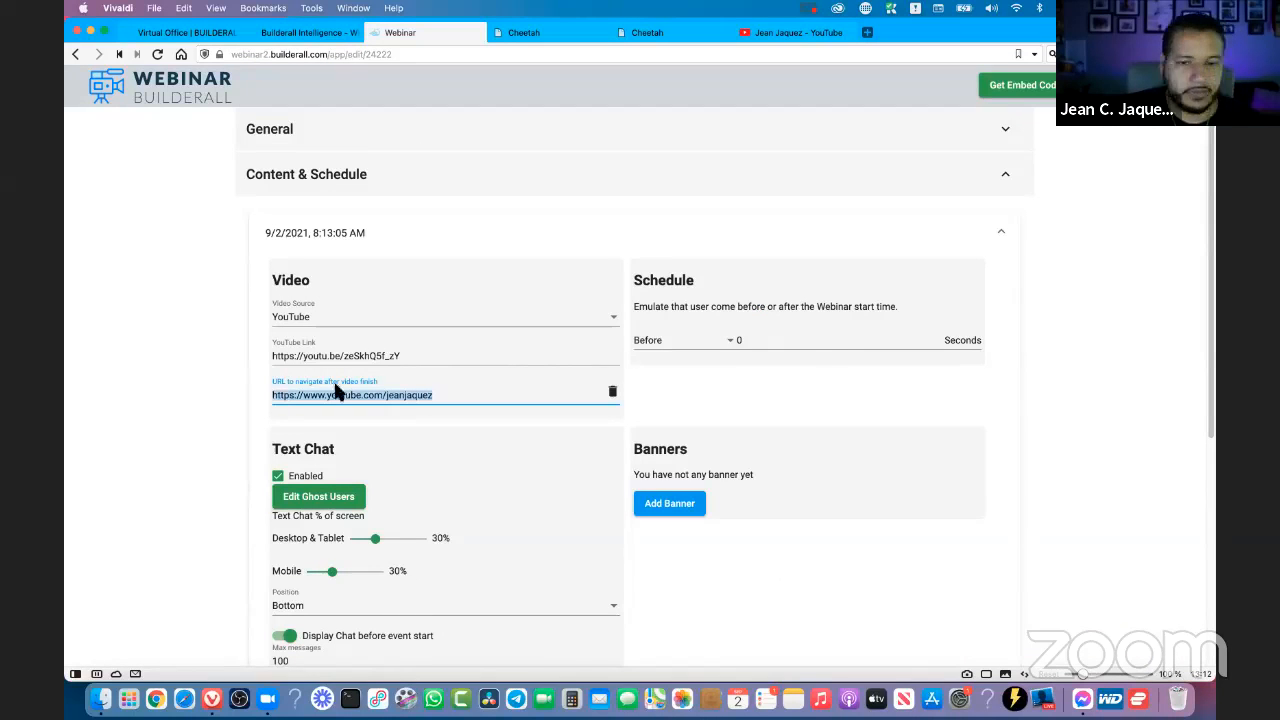
click(954, 348)
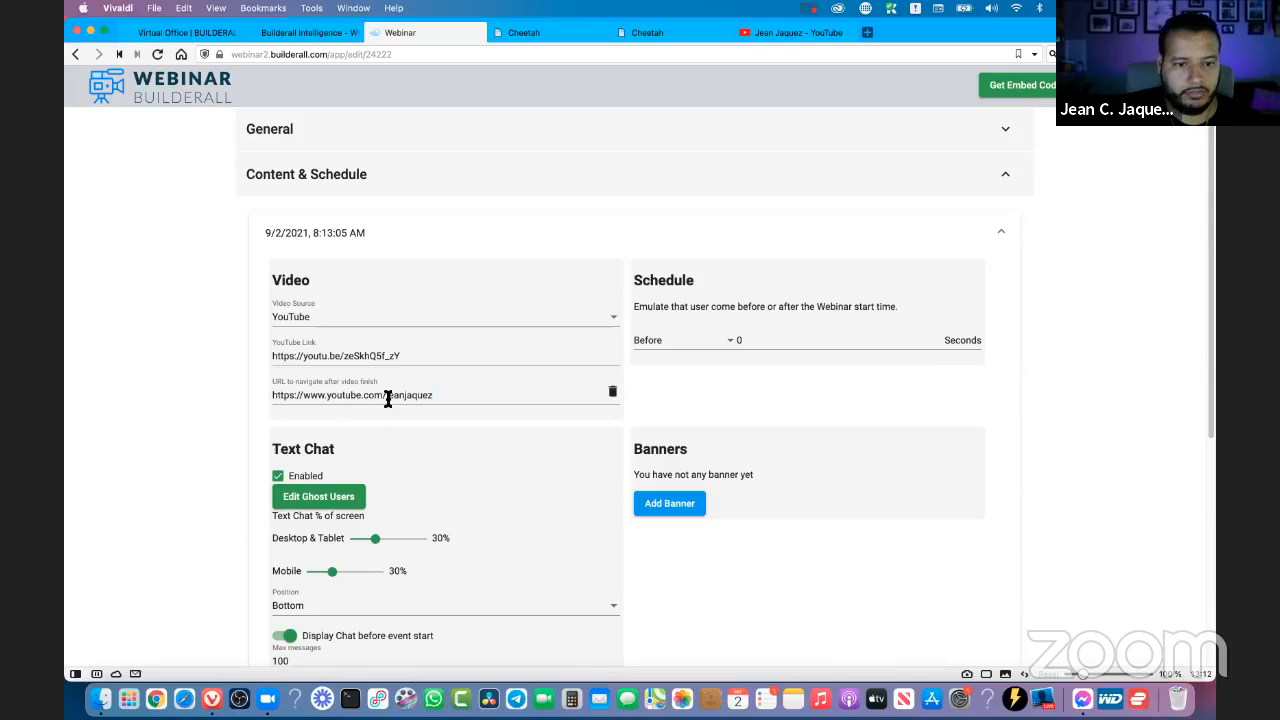
click(388, 398)
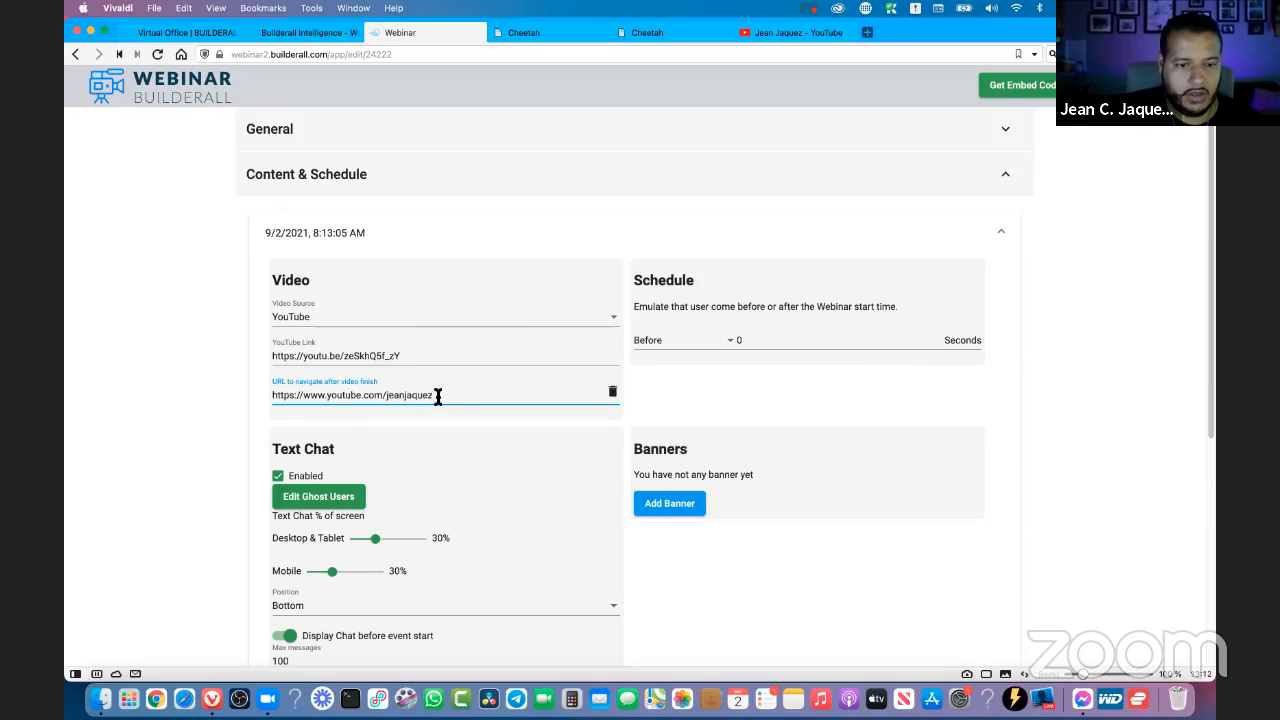
drag(332, 399, 285, 398)
click(975, 303)
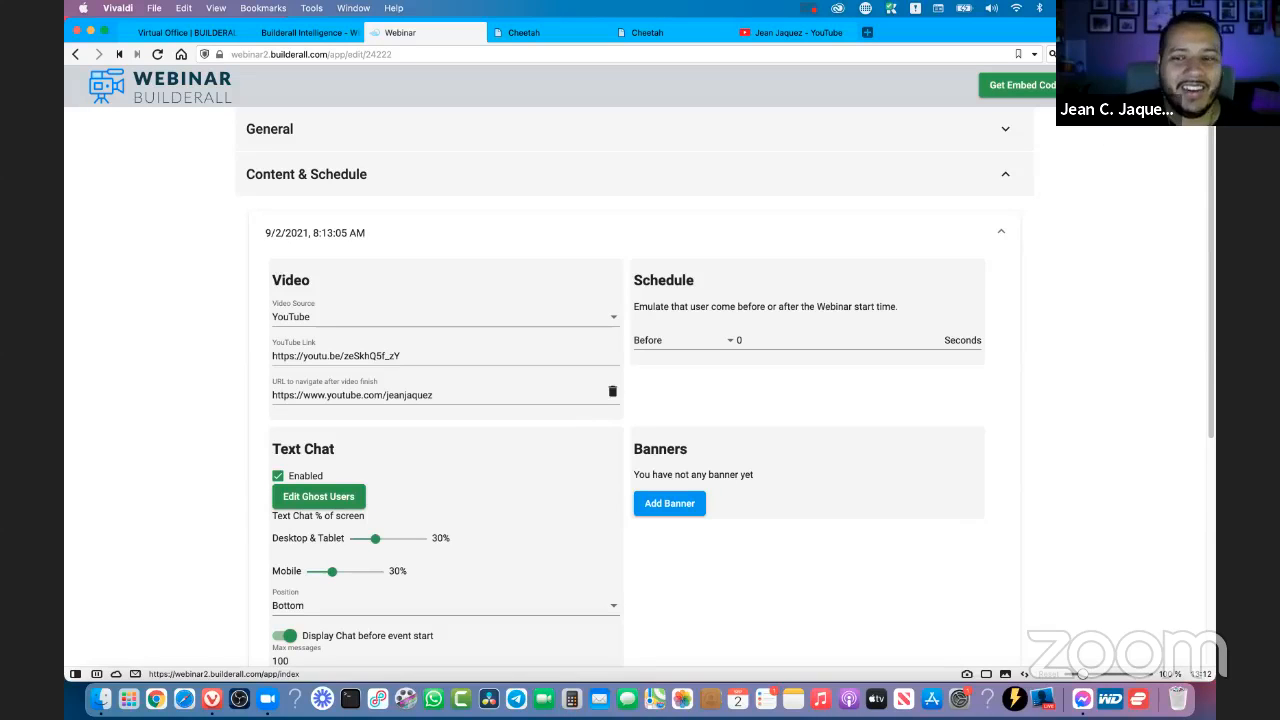
- Return to the webinar list, start creating a new webinar and choose the Evergreen / Scheduled Webinar type
click(1140, 86)
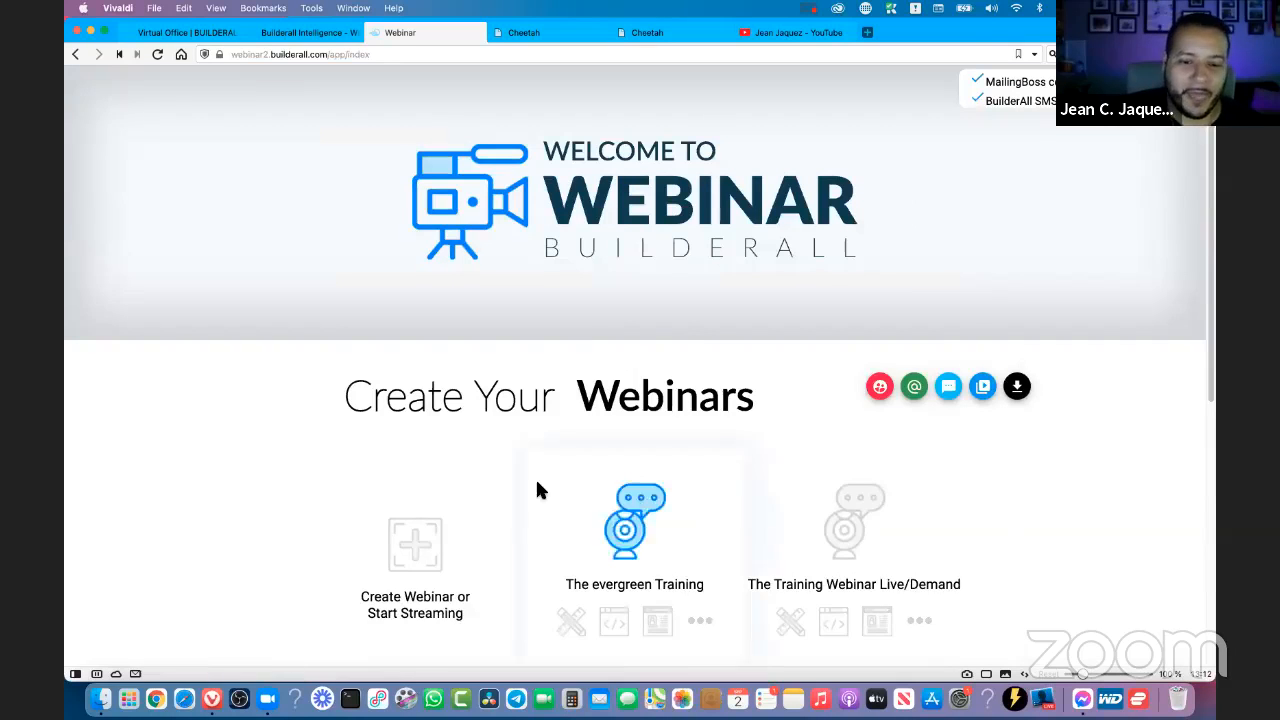
scroll(545, 343, down, 2)
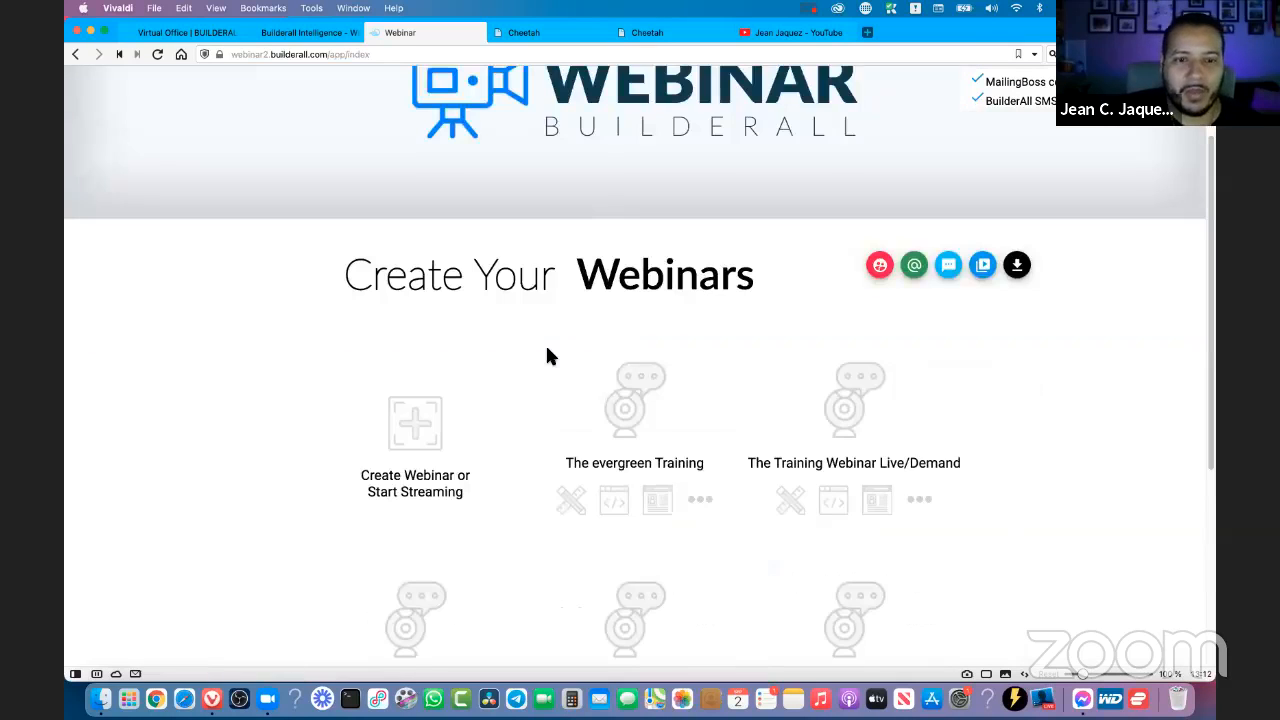
click(423, 434)
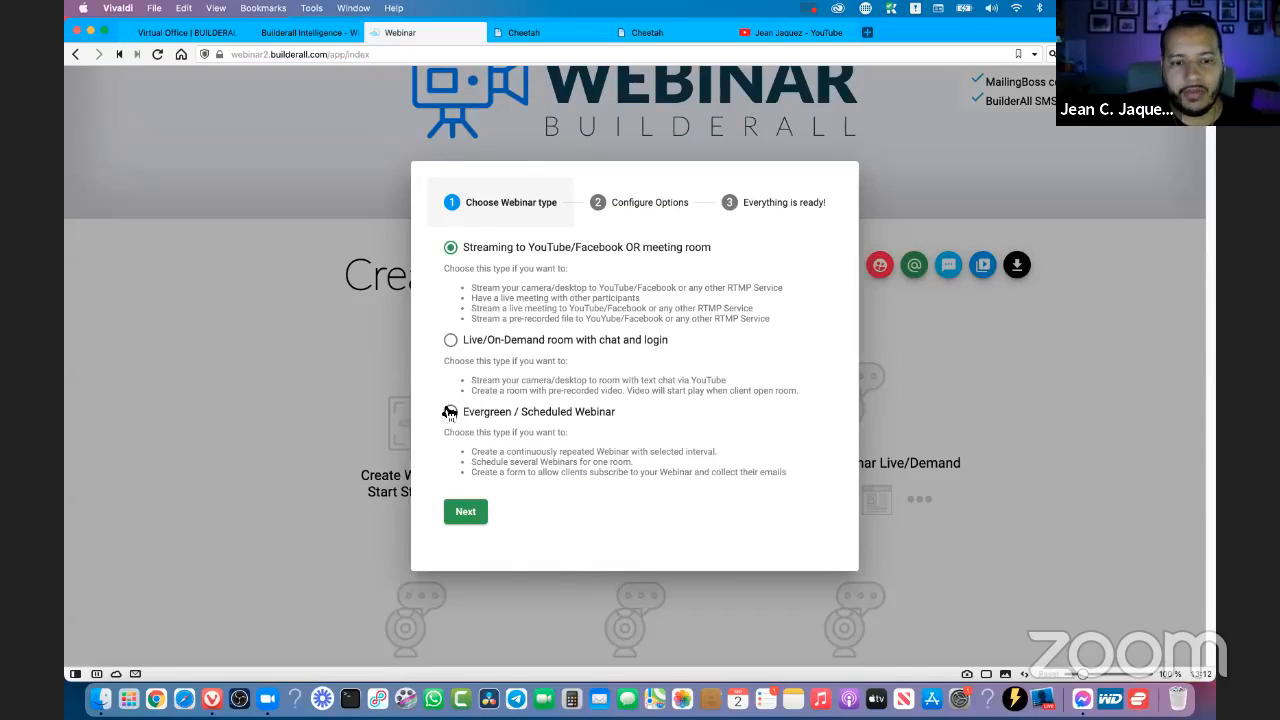
click(481, 418)
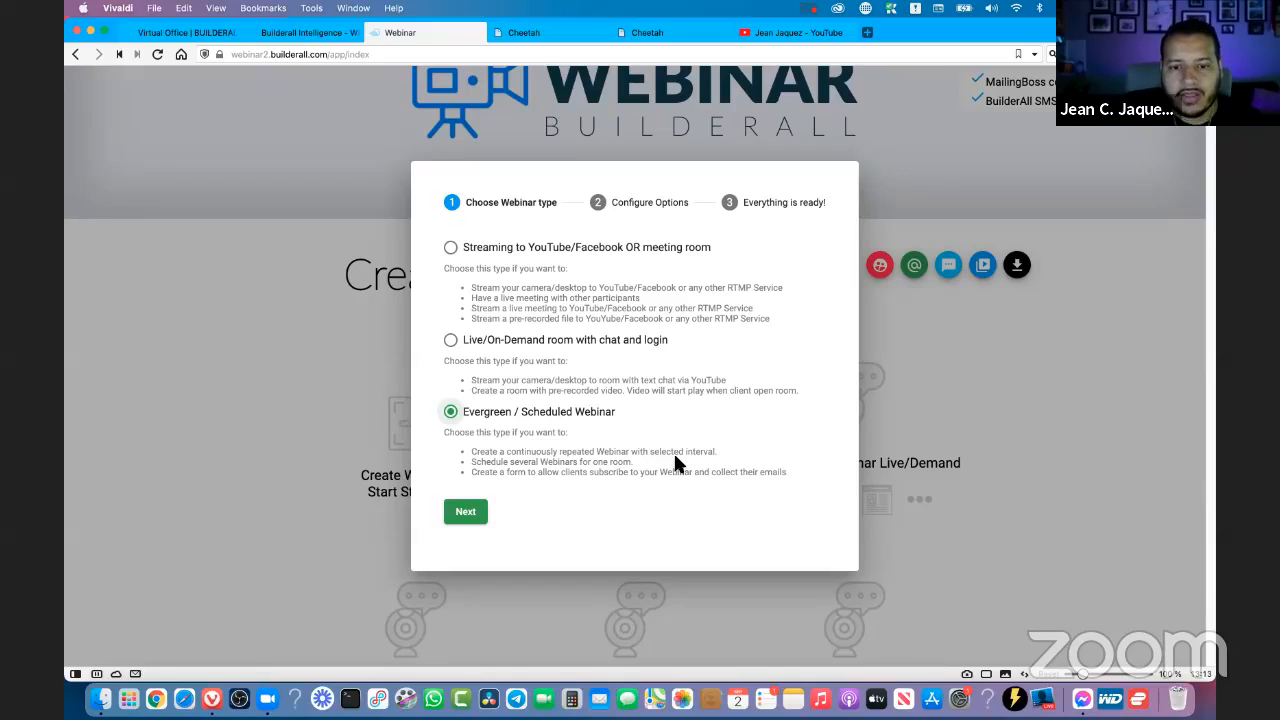
- Dismiss the webinar type dialog and open the settings of The evergreen Training webinar
double_click(700, 452)
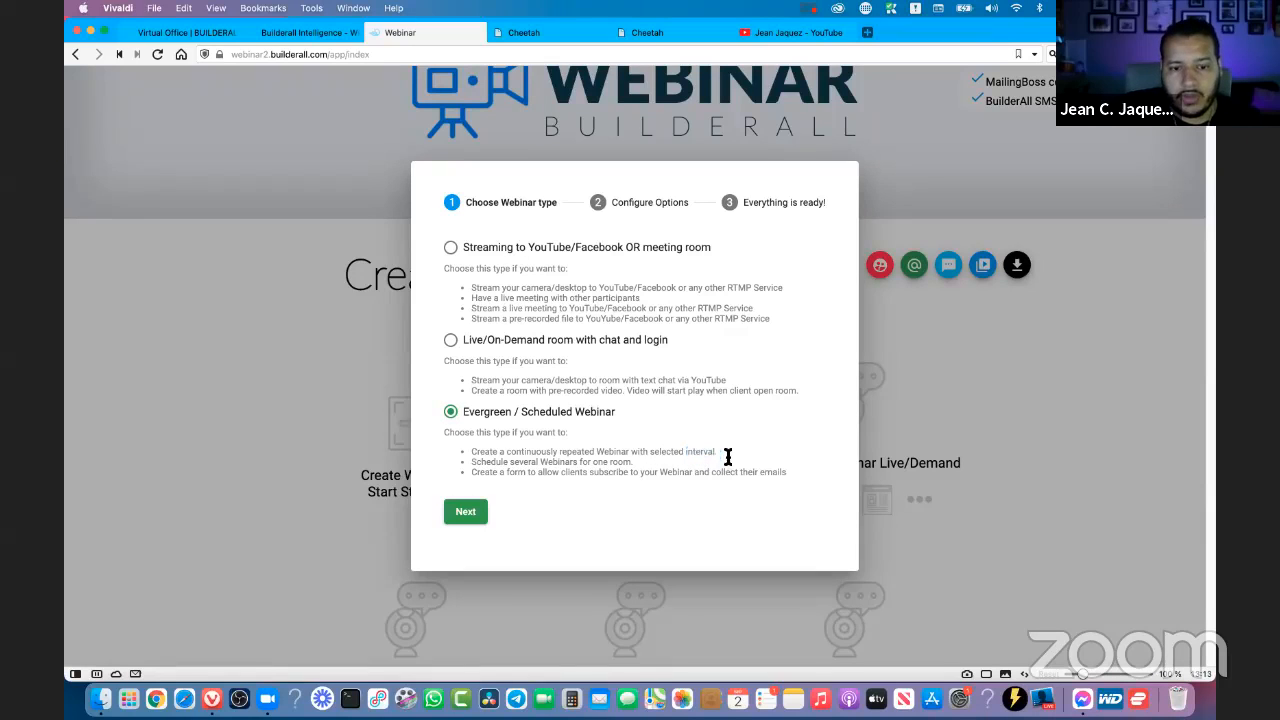
drag(714, 451, 630, 452)
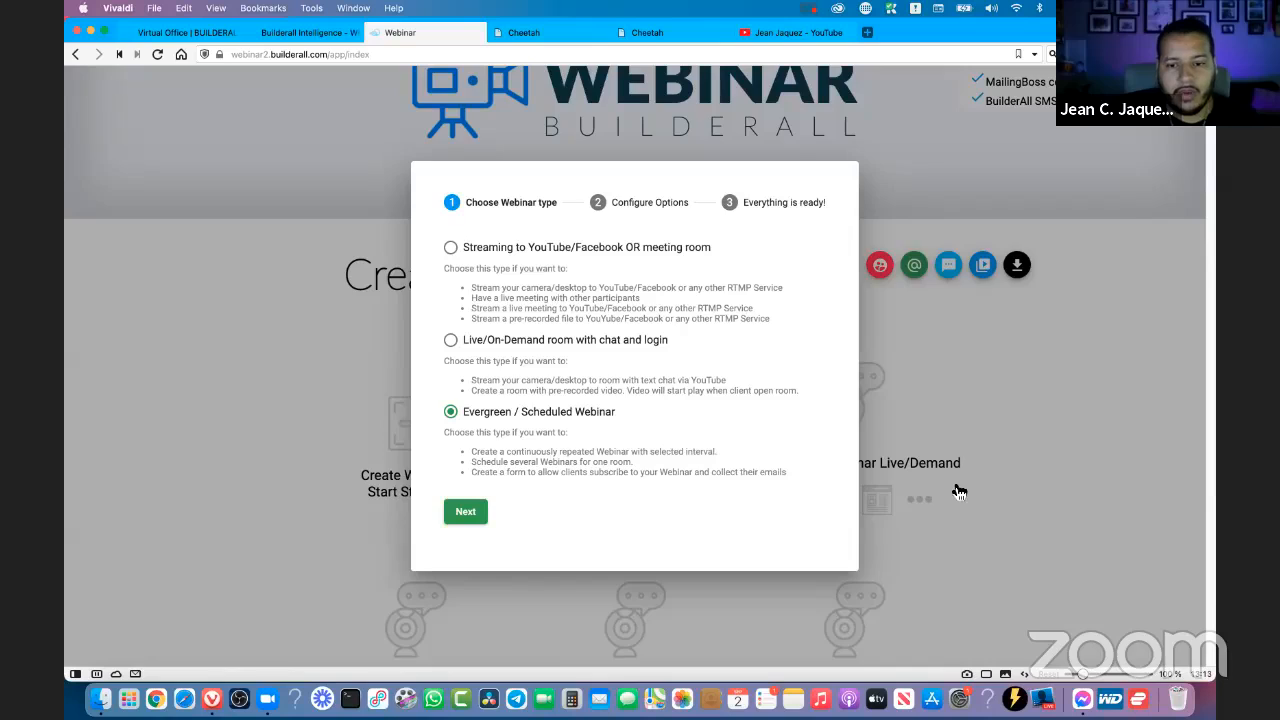
click(990, 482)
scroll(760, 380, down, 3)
scroll(735, 580, down, 5)
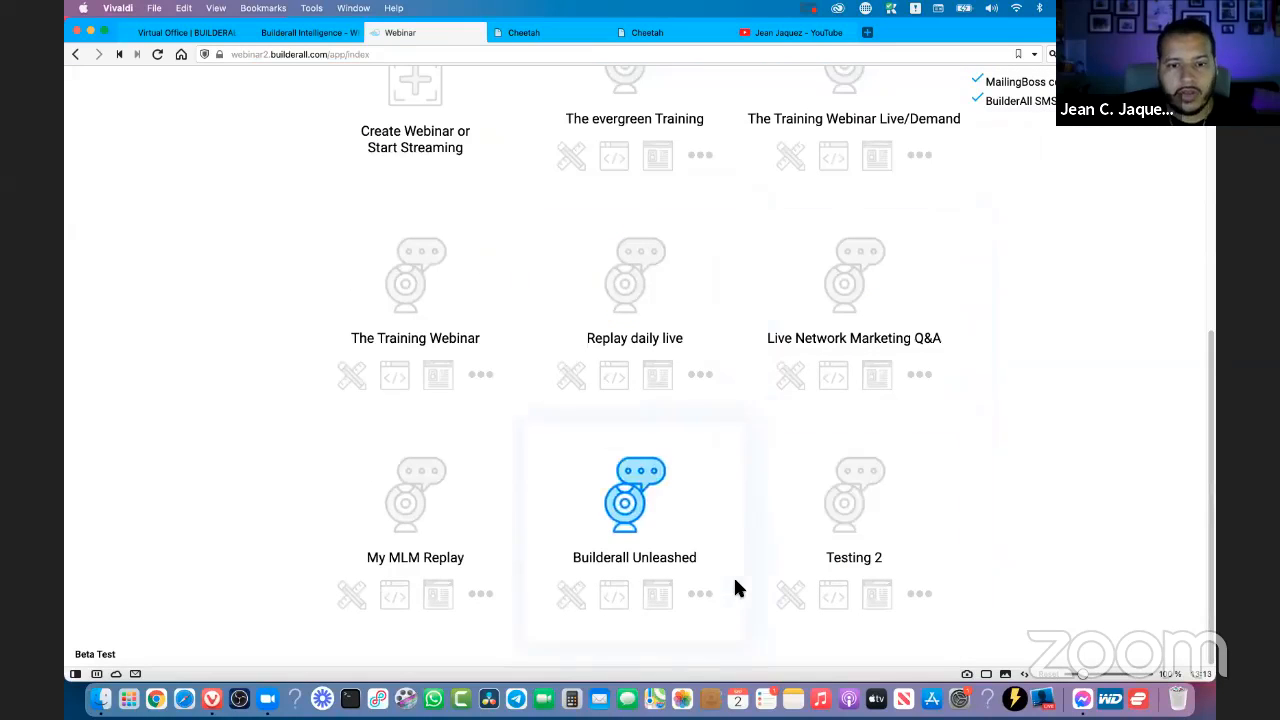
scroll(733, 575, up, 8)
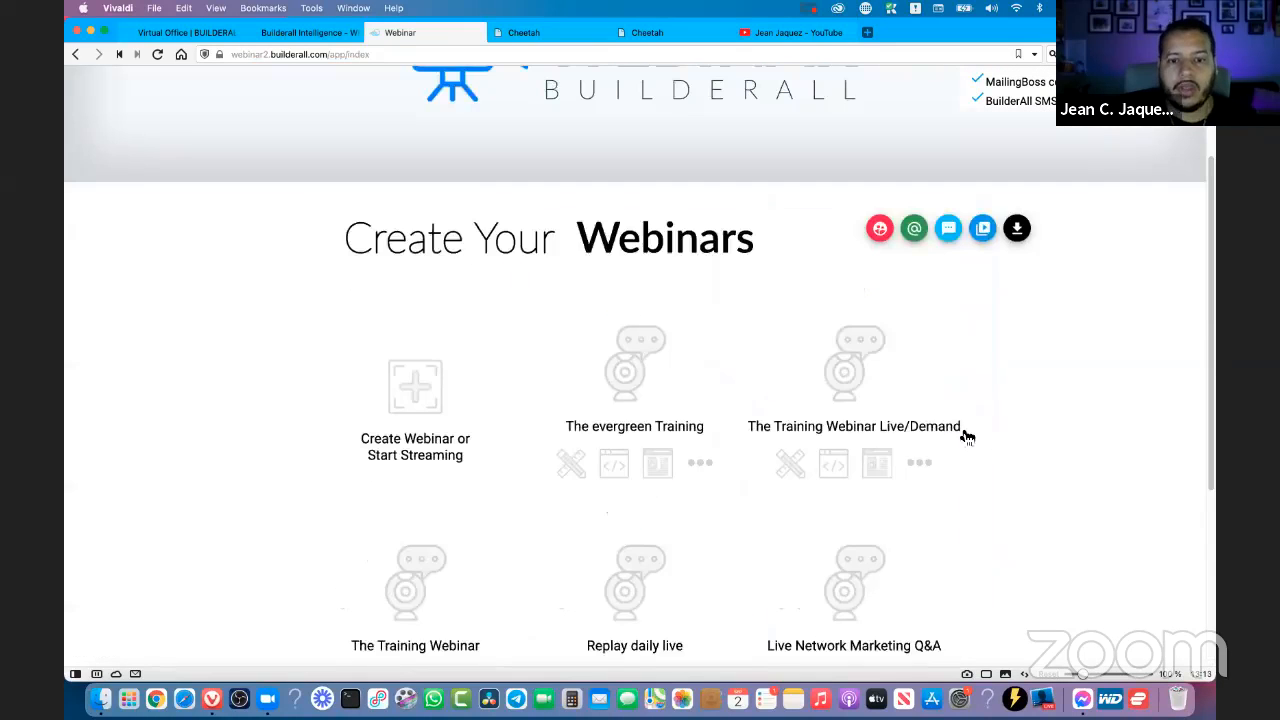
click(571, 465)
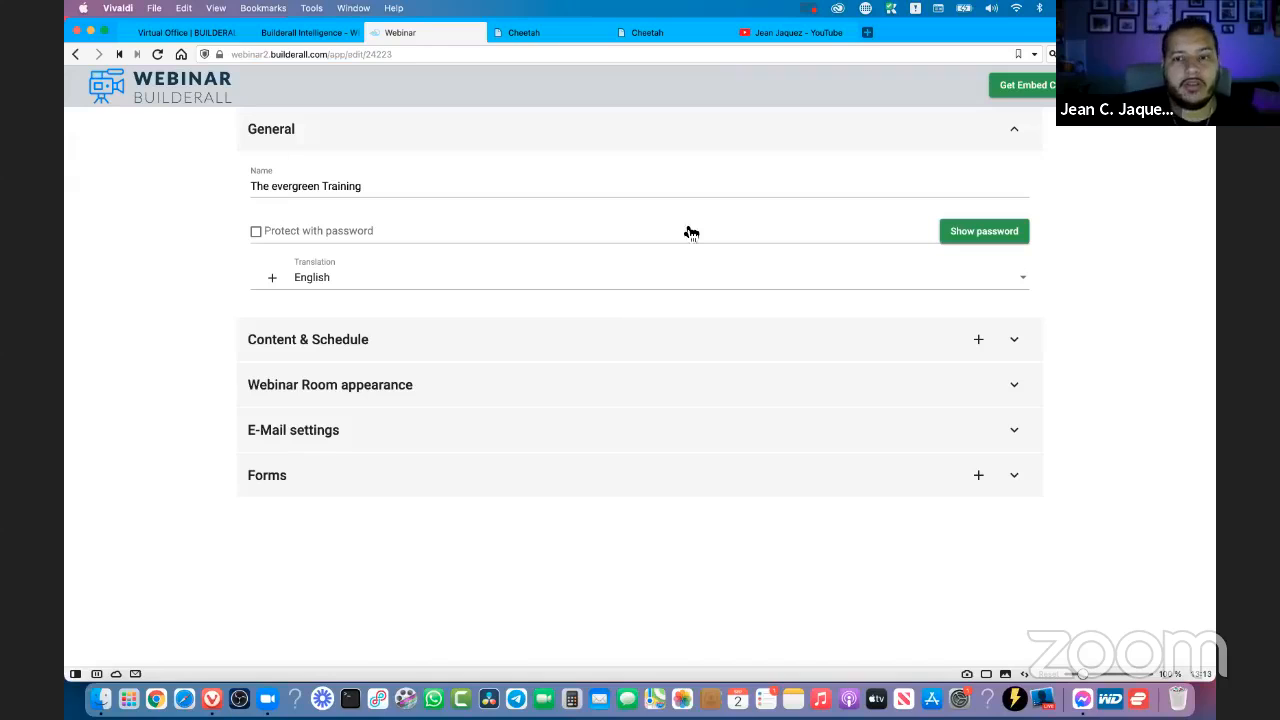
- Return to the webinar list, start a new webinar of the Evergreen / Scheduled Webinar type, and continue to its configuration options
click(160, 86)
click(428, 538)
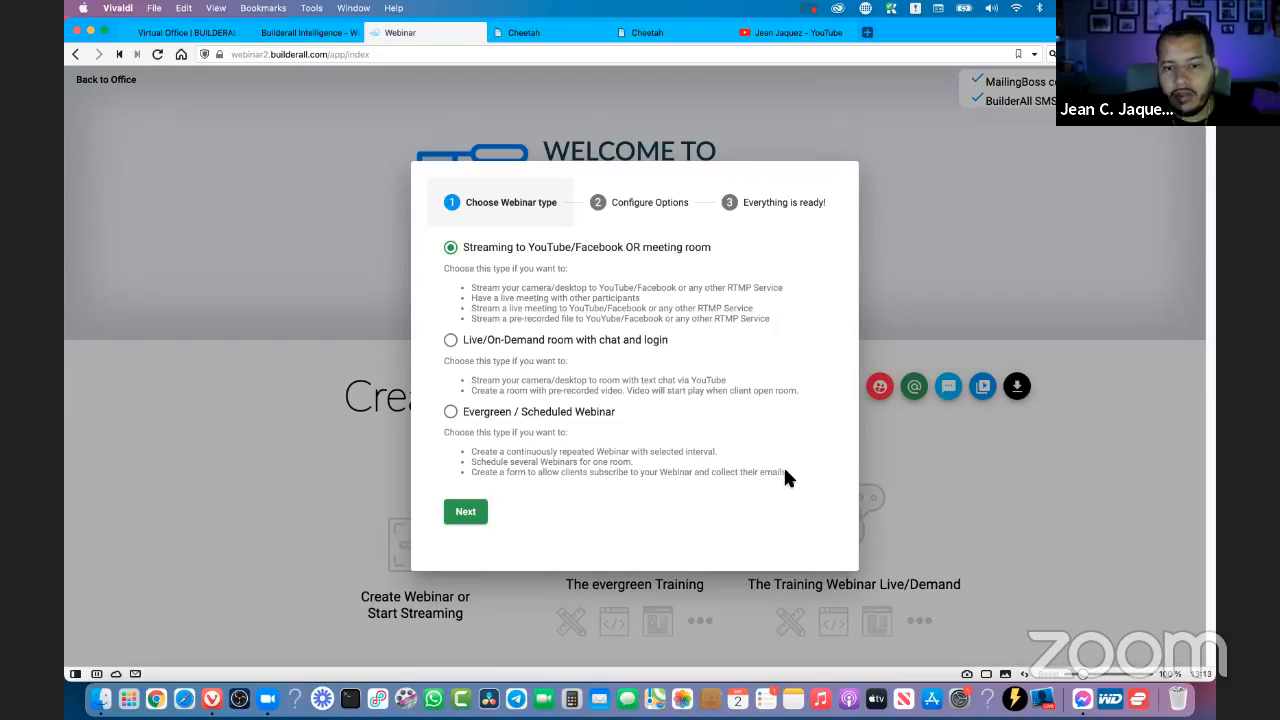
drag(786, 474, 453, 417)
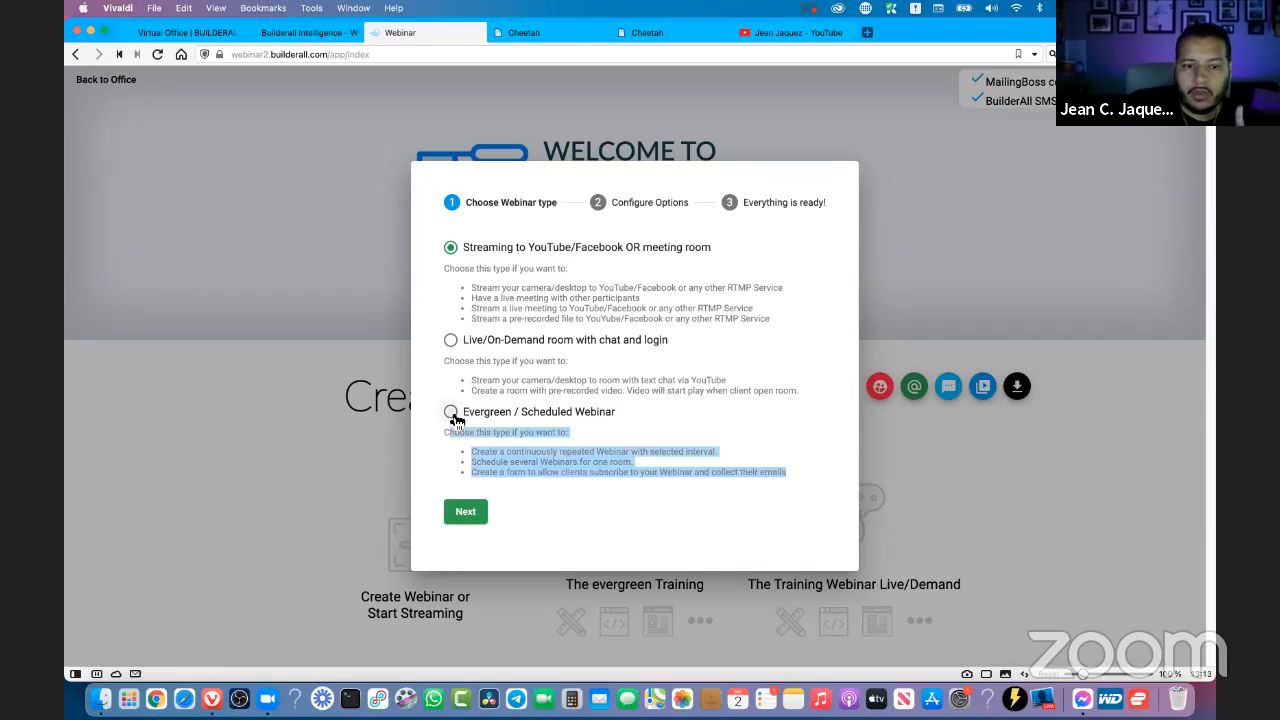
click(481, 418)
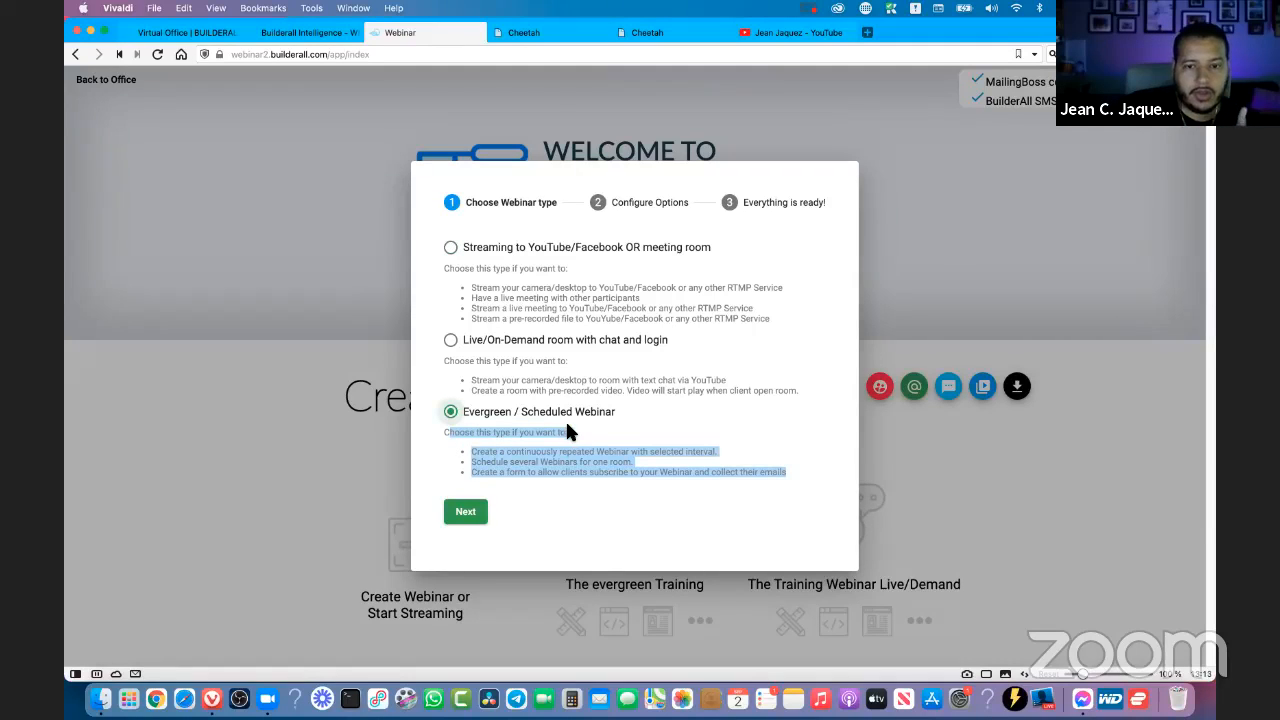
click(466, 512)
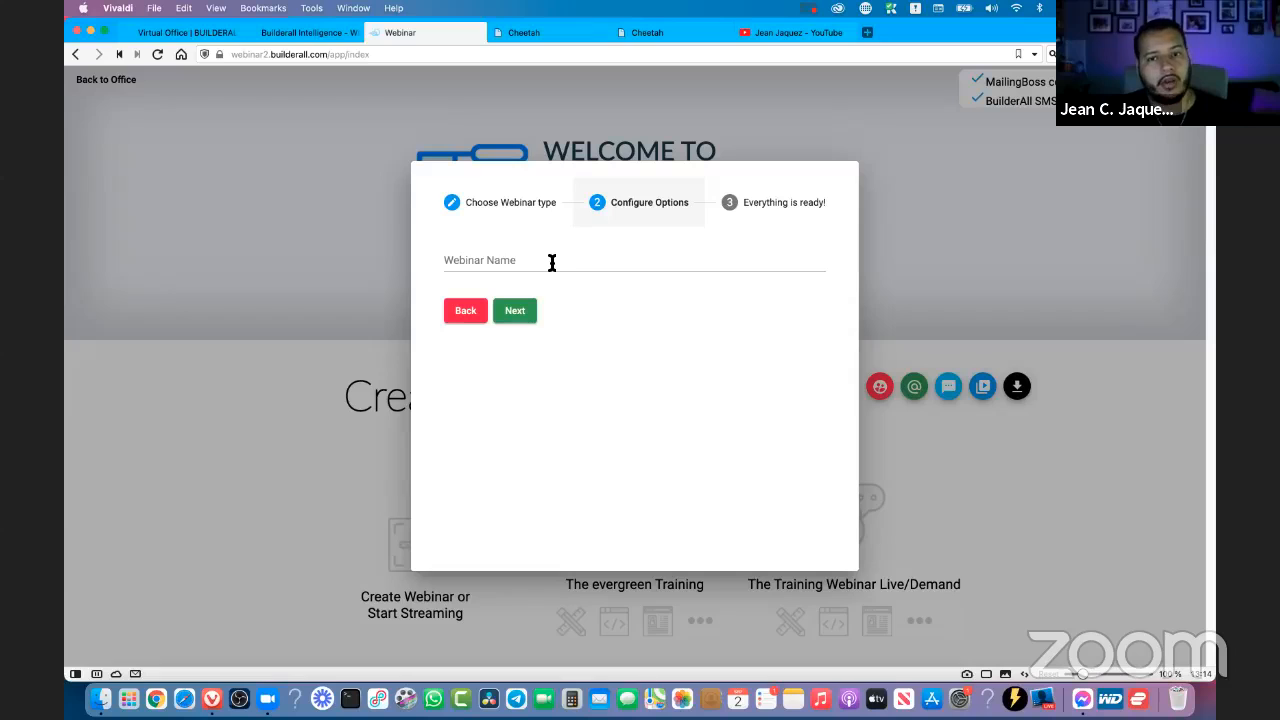
click(549, 263)
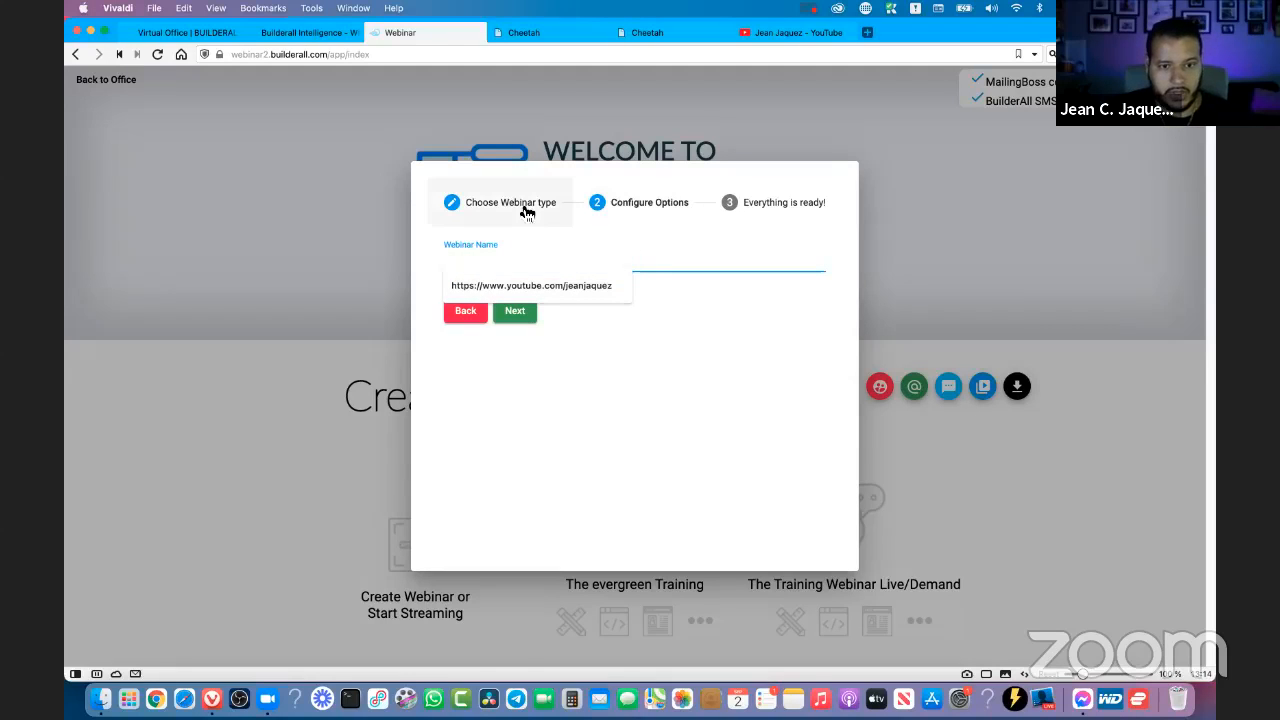
click(515, 204)
click(466, 512)
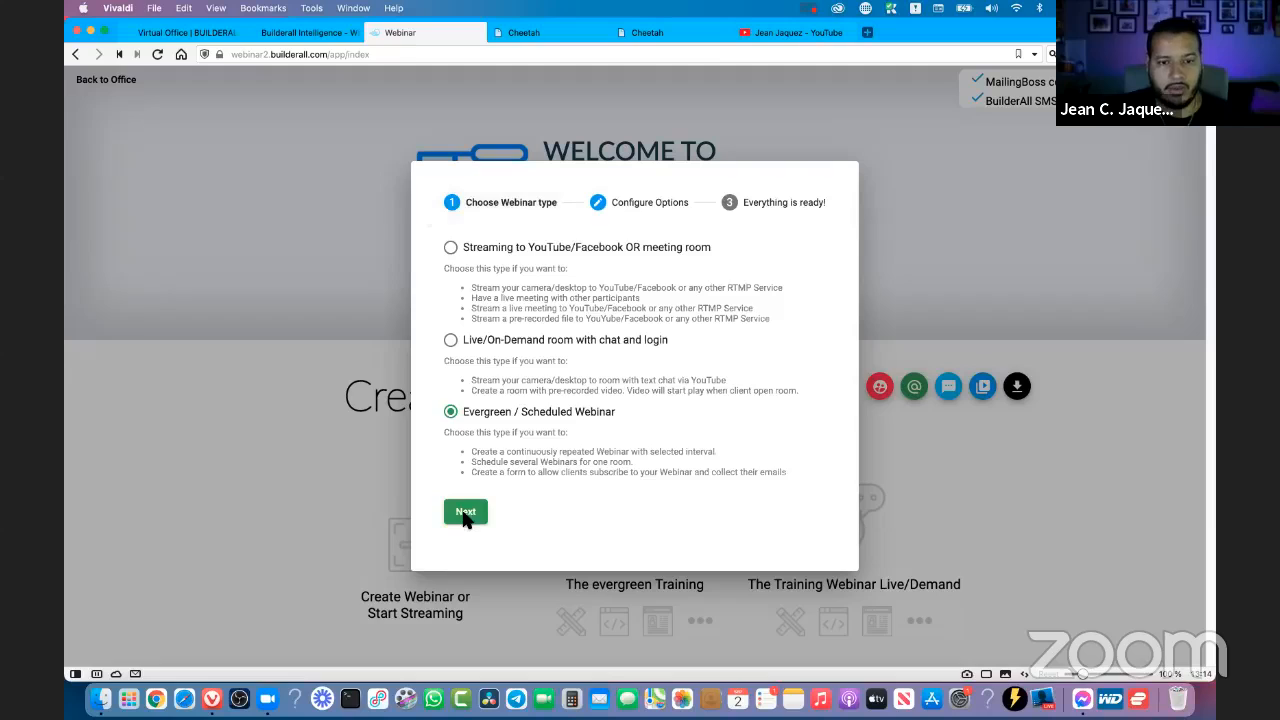
- Name the webinar "Testing number 3", continue to the final creation stage, and leave the wizard without creating it
click(504, 258)
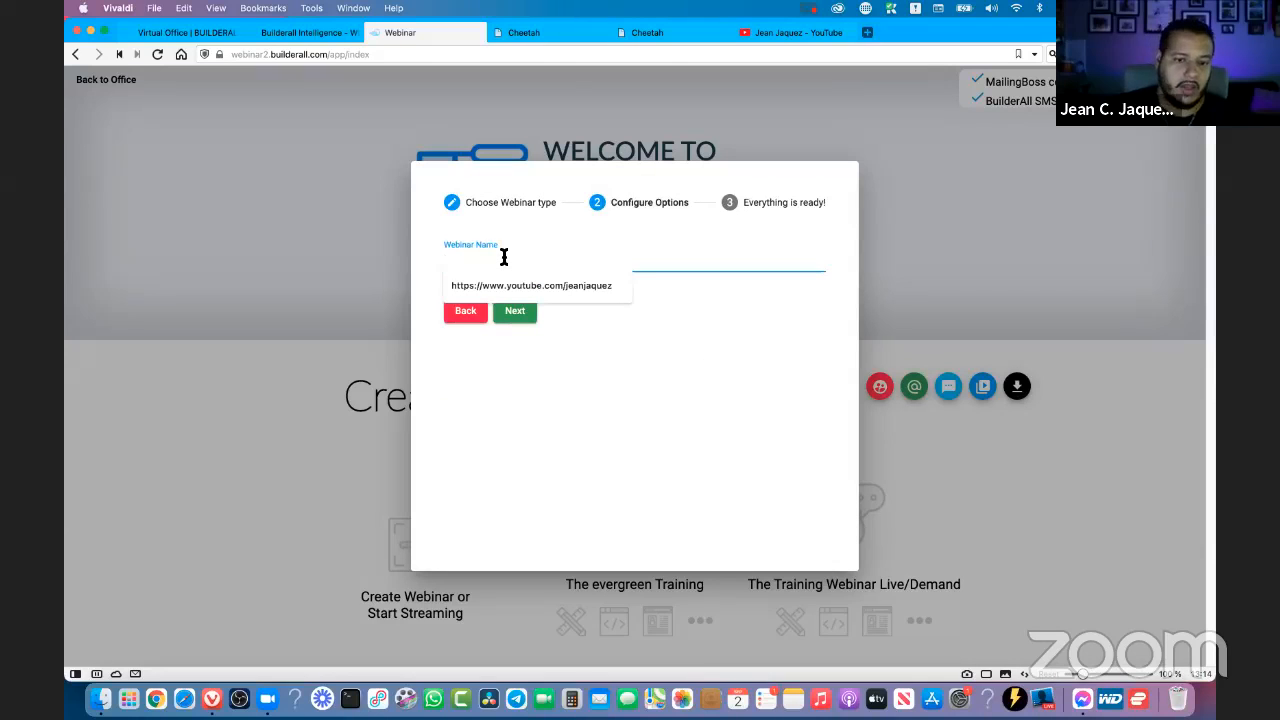
text(Teating)
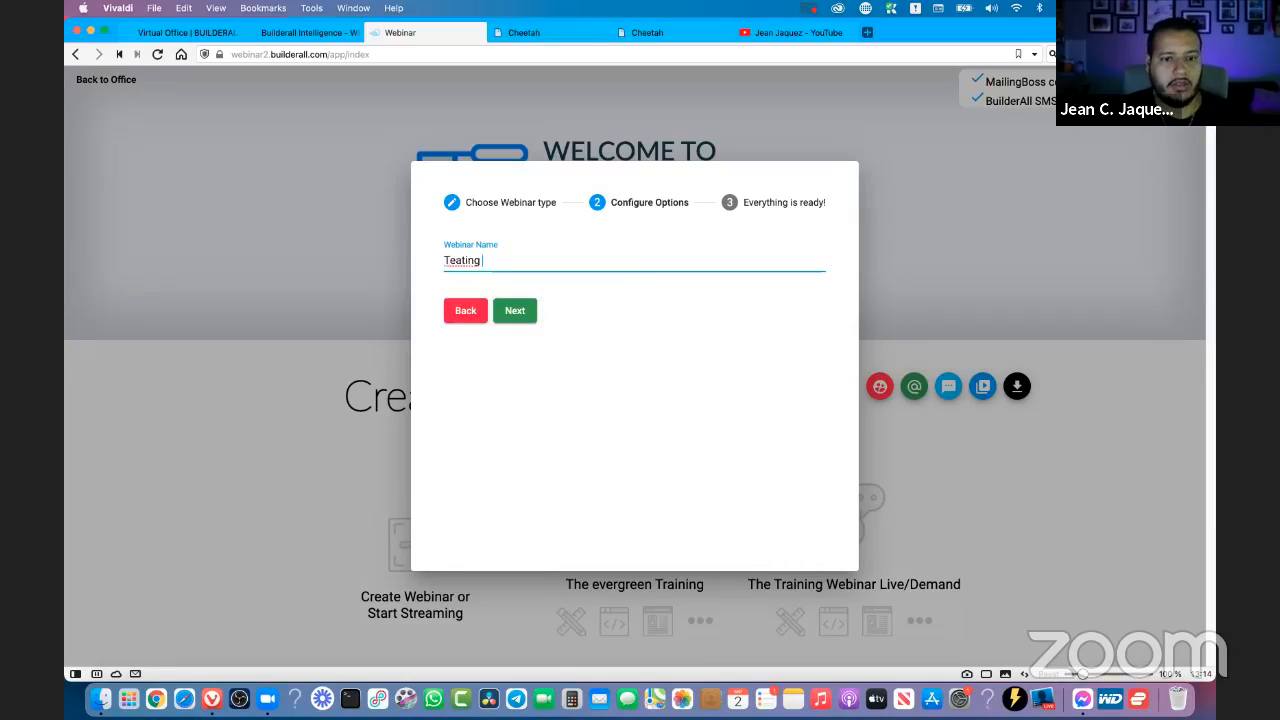
key(super+a)
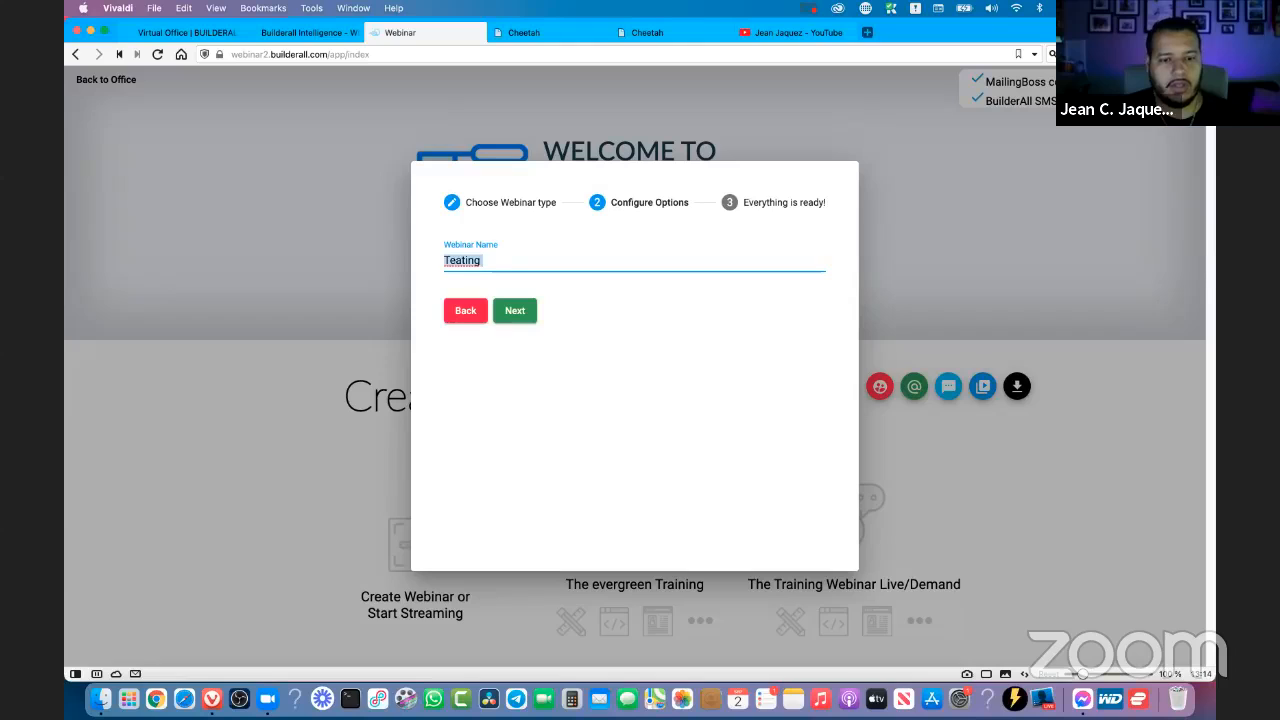
text(Teast)
key(super+a)
text(Te)
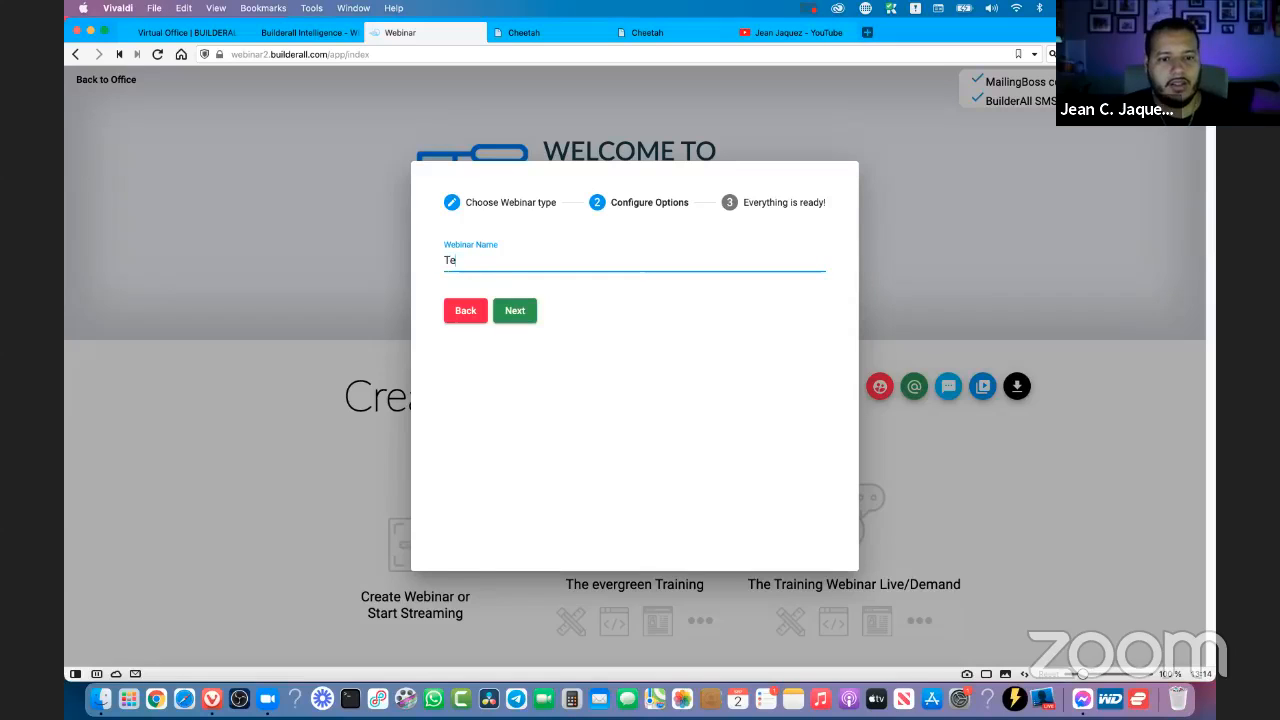
text(sting numbe)
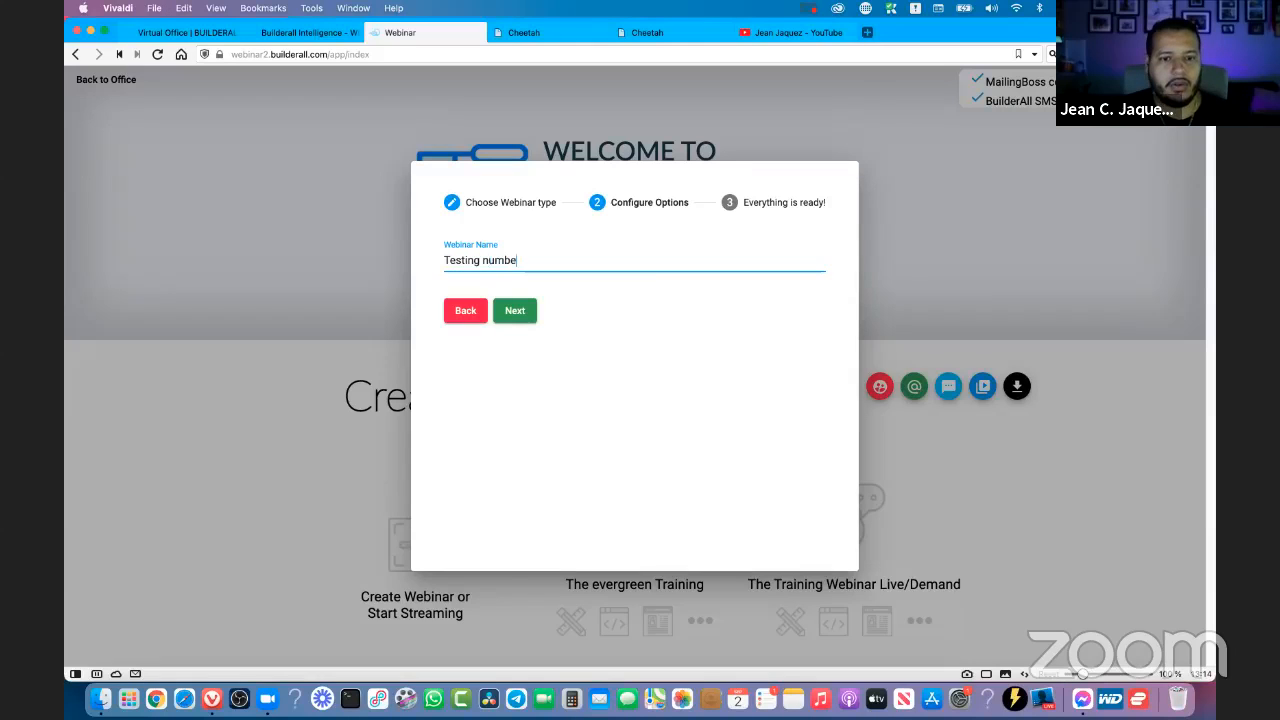
text(r 3)
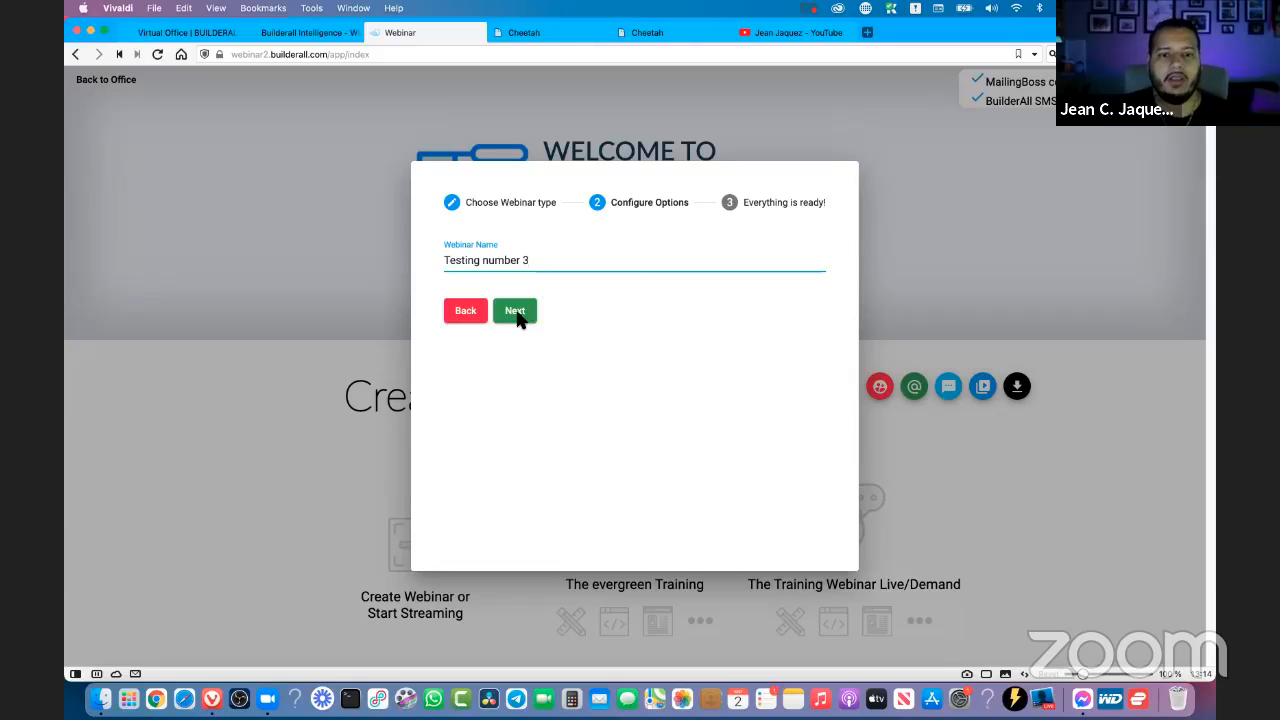
click(516, 312)
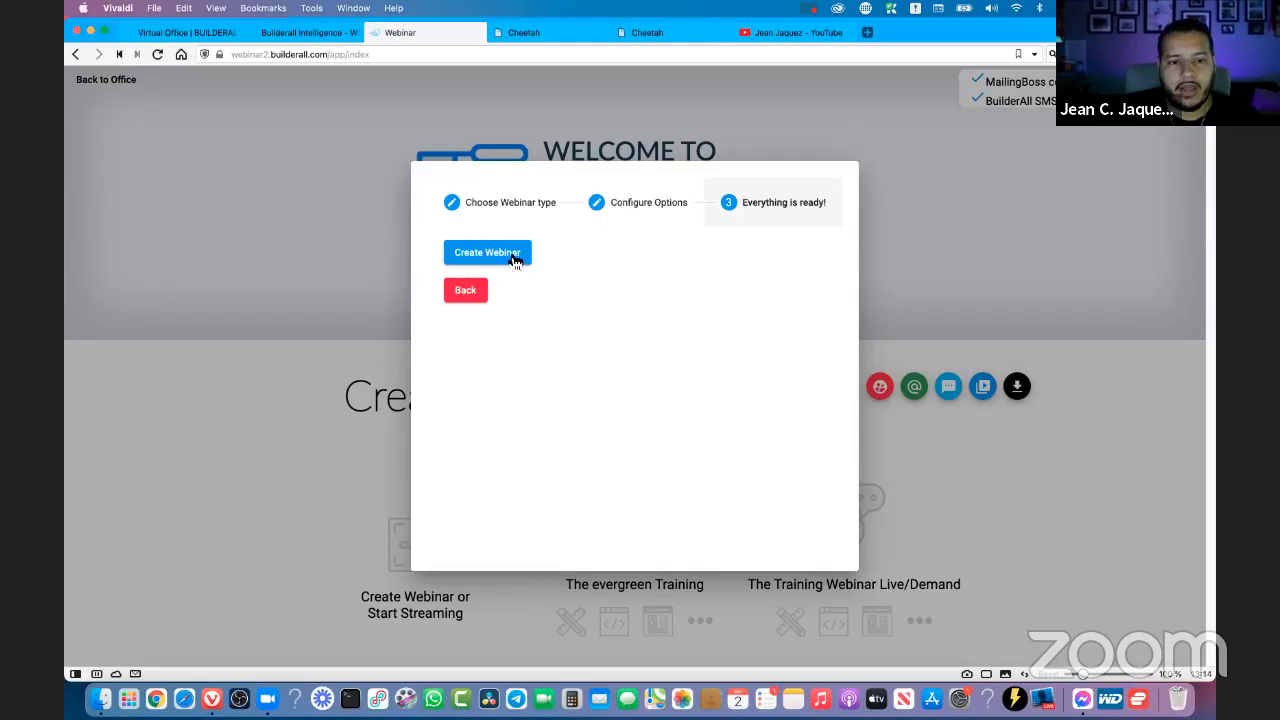
click(476, 294)
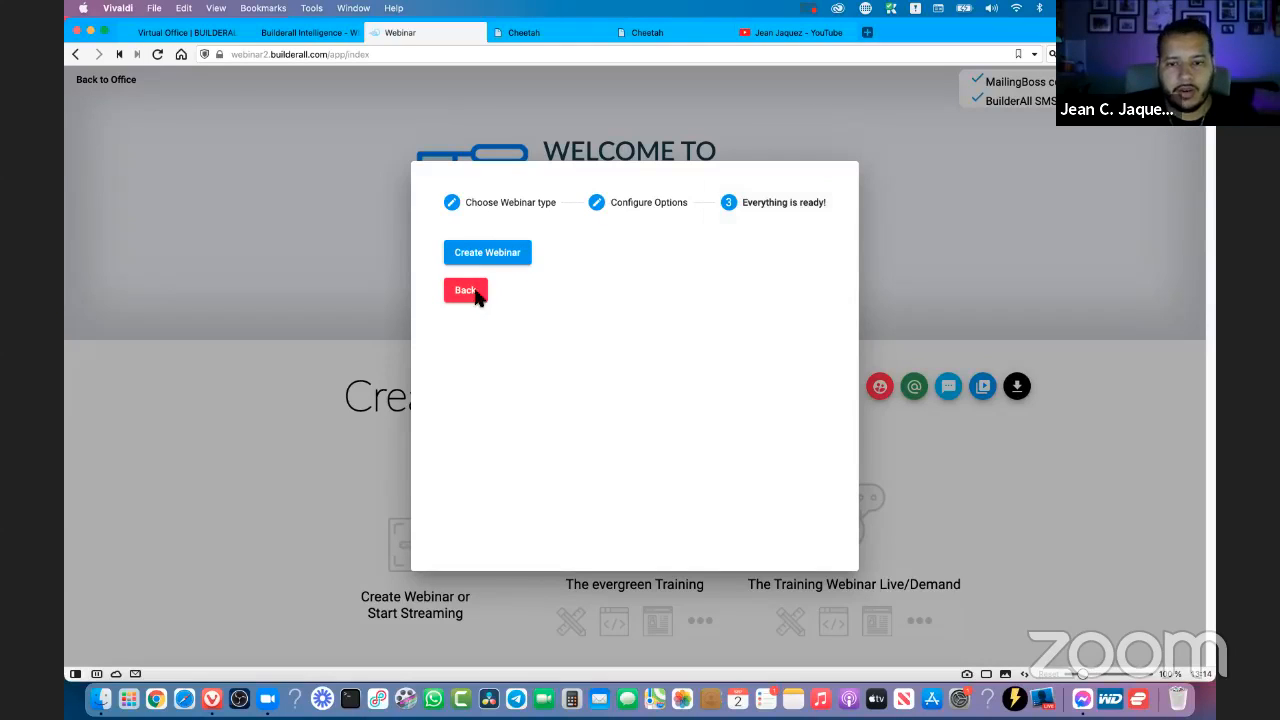
click(748, 590)
- Open the settings of The evergreen Training webinar and review its E-Mail settings and Forms sections
scroll(610, 500, down, 2)
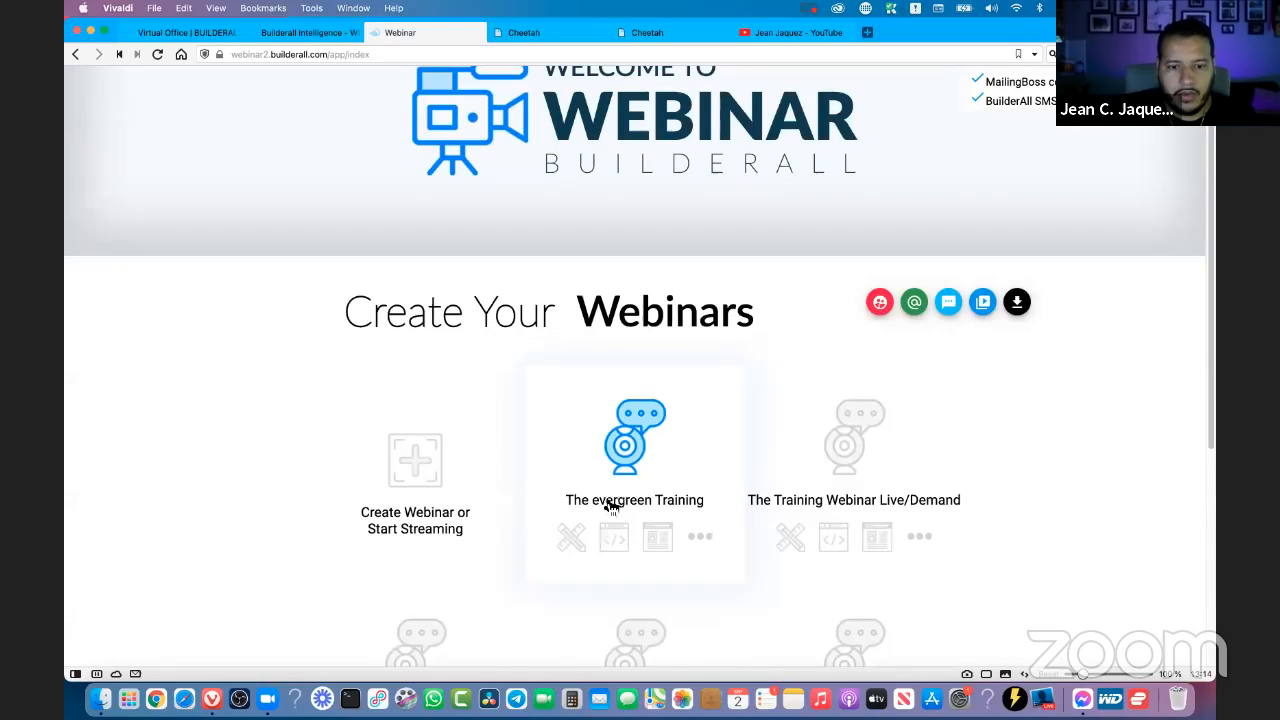
click(572, 538)
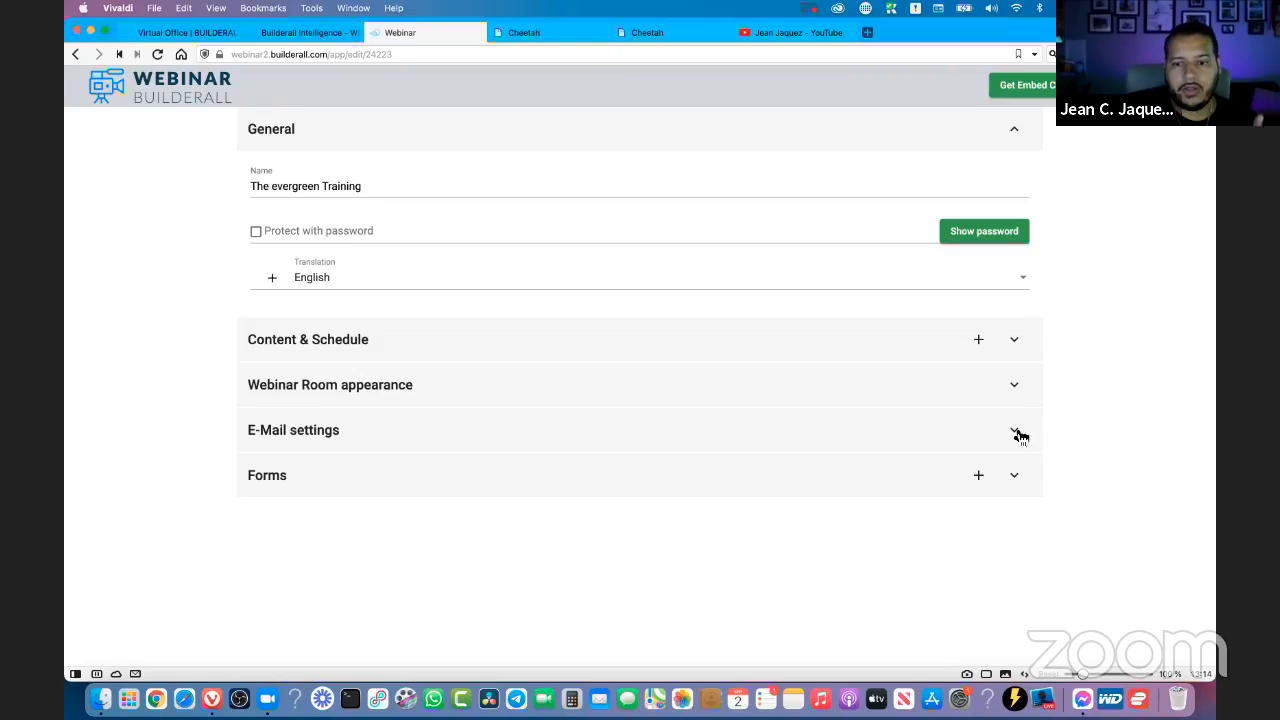
click(380, 430)
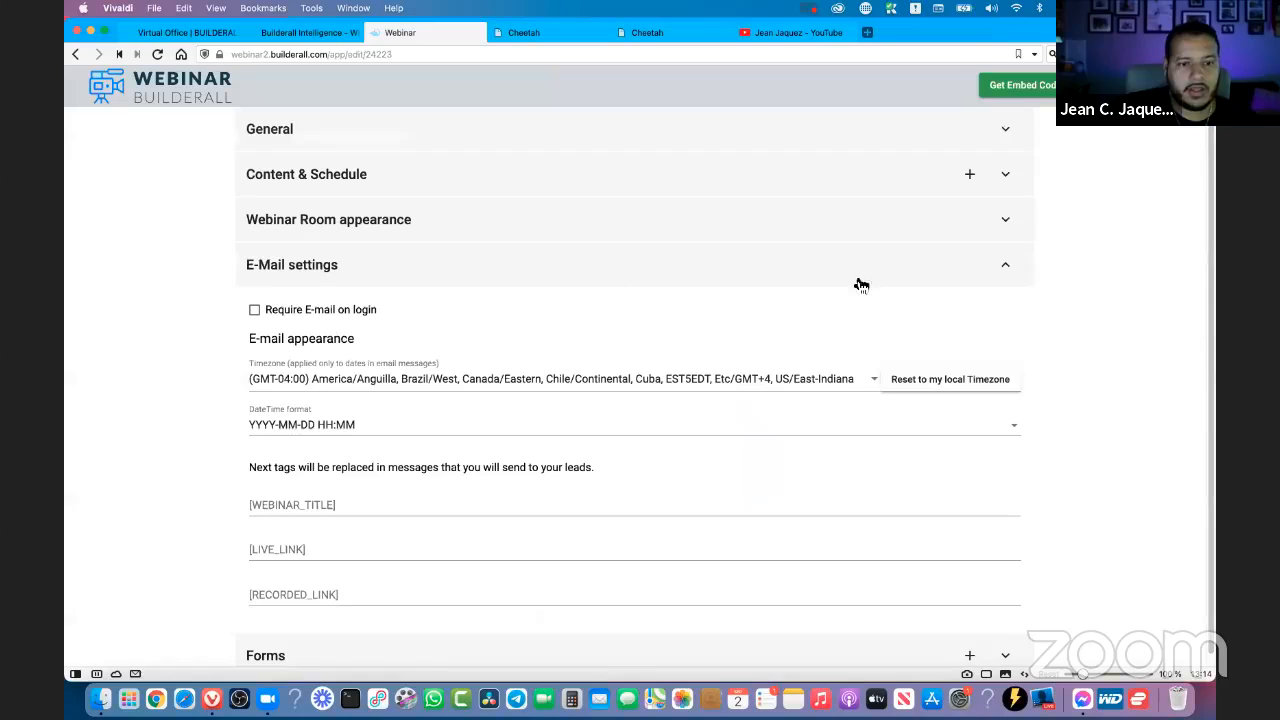
scroll(738, 378, down, 1)
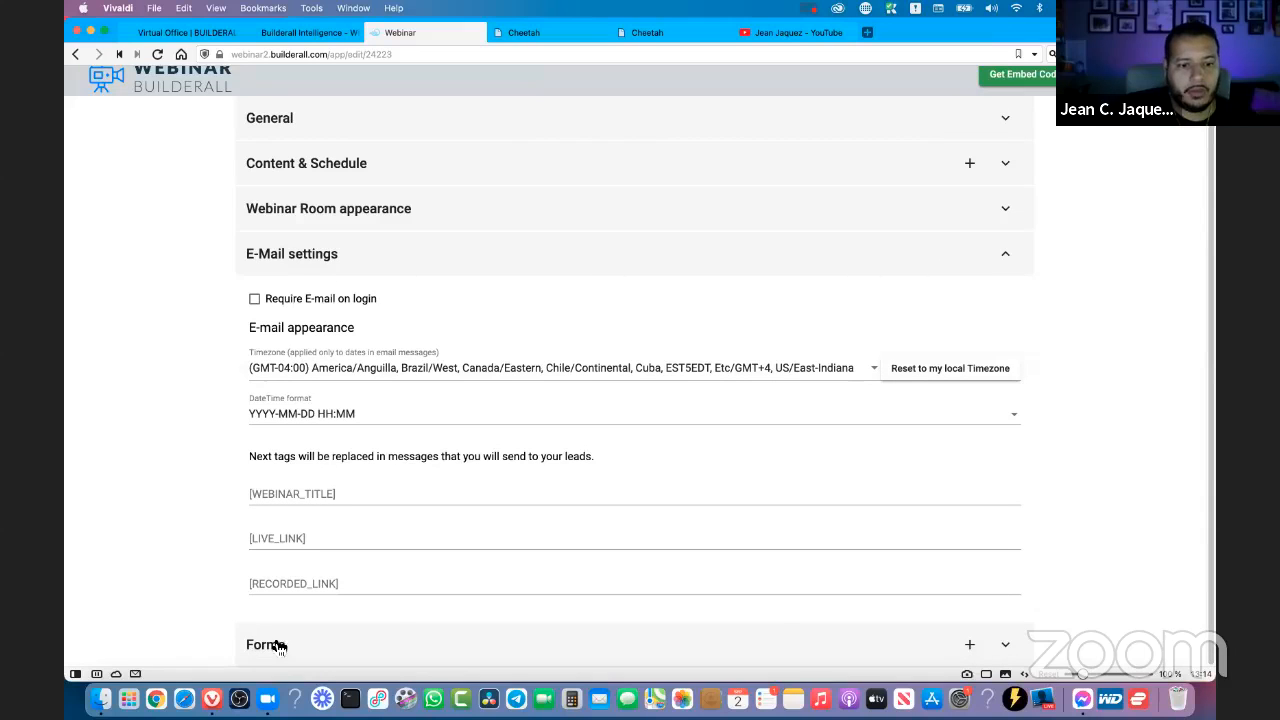
click(278, 645)
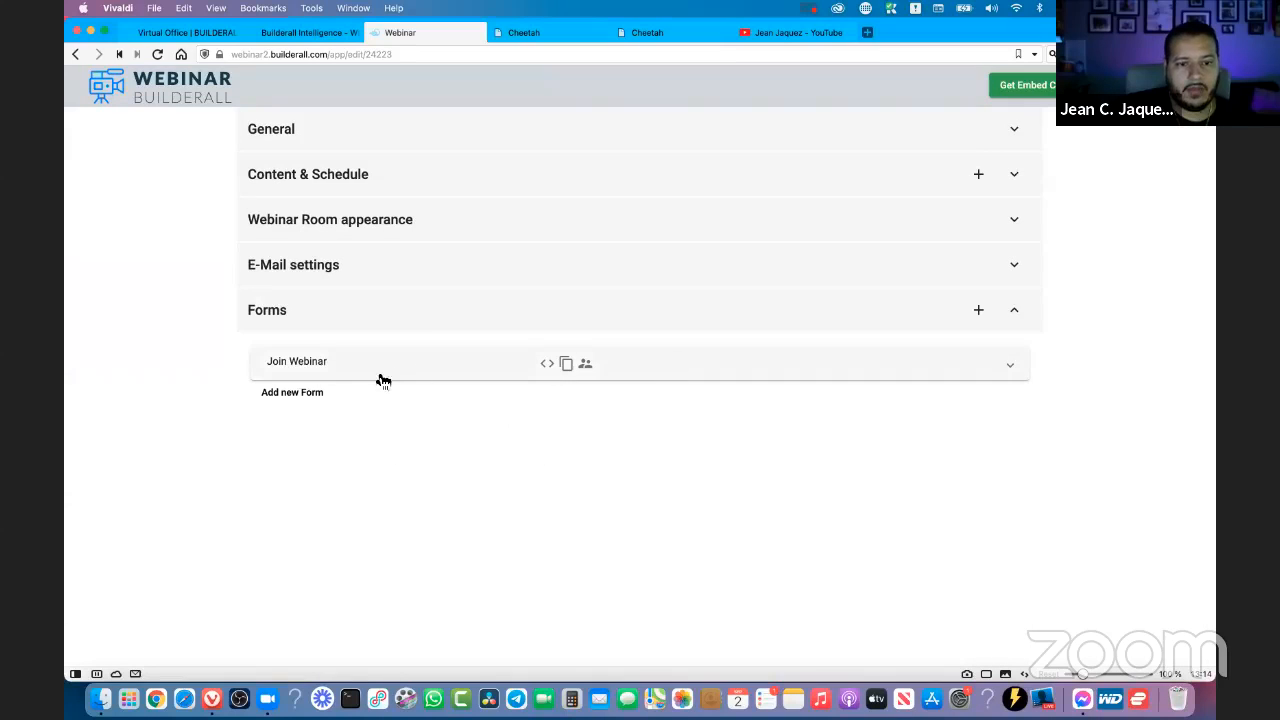
- Review the webinar's General settings and its list of events under Content & Schedule
click(287, 135)
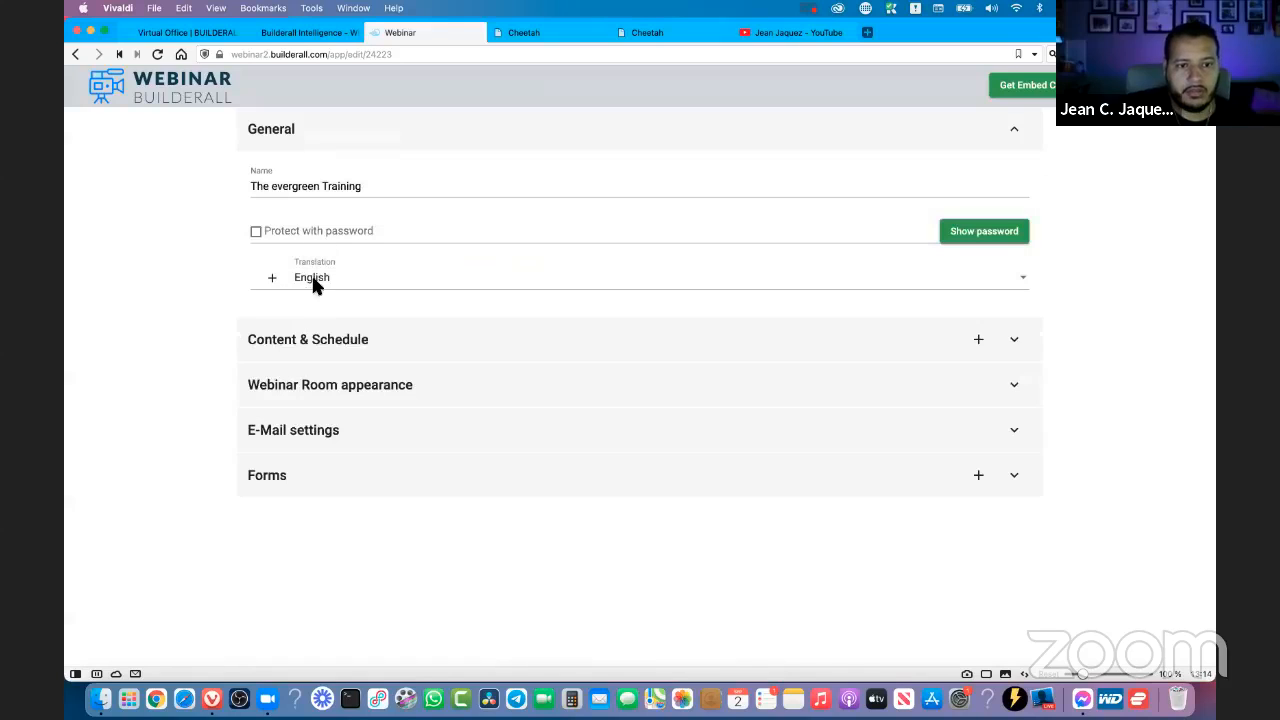
click(330, 339)
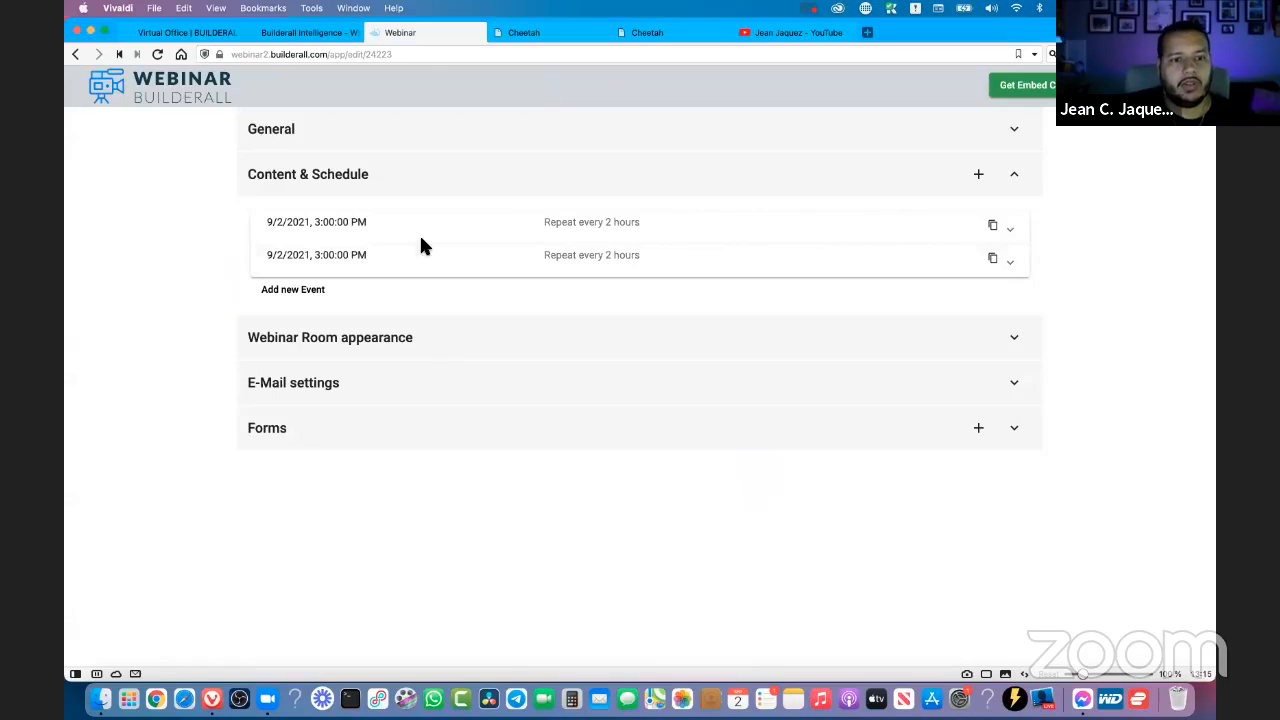
click(300, 130)
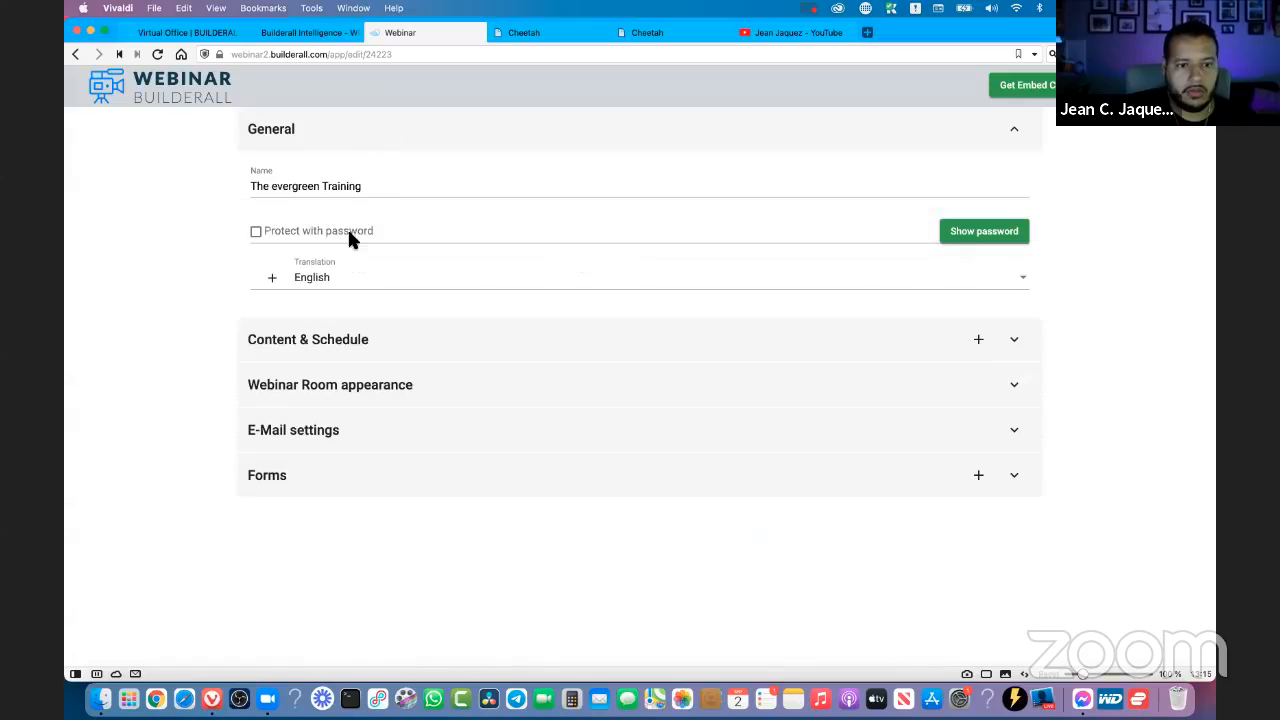
click(385, 341)
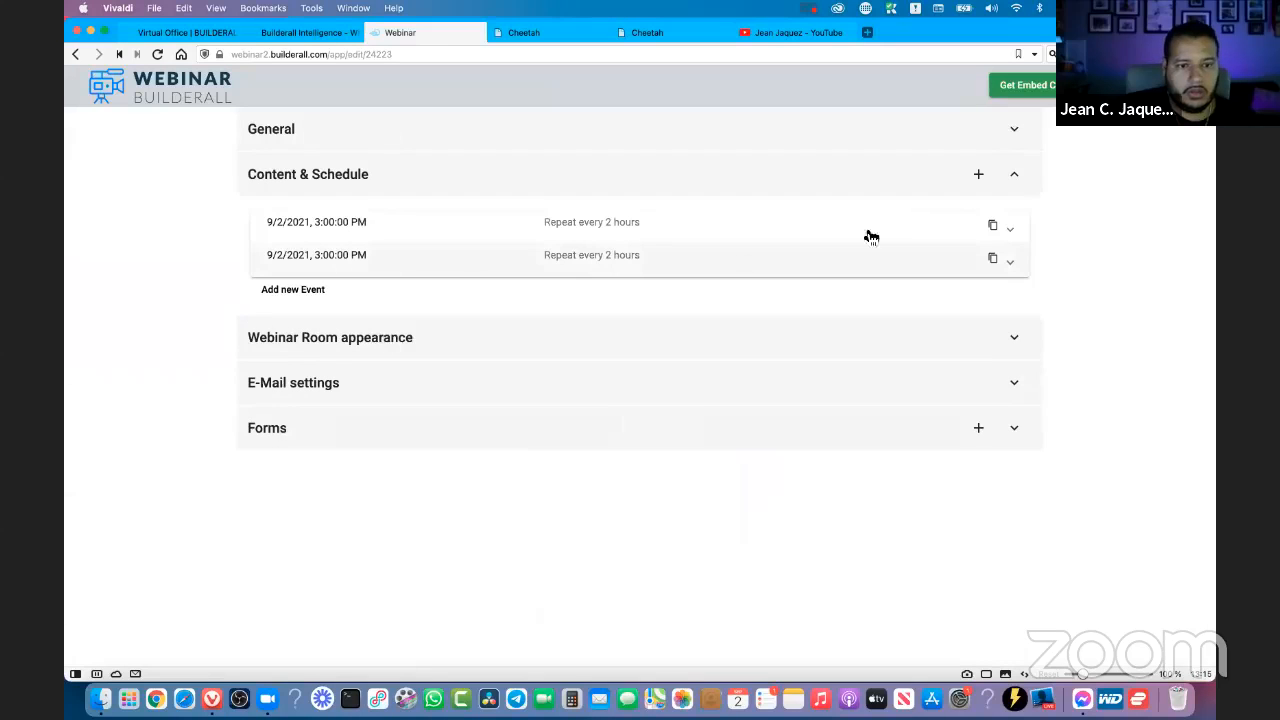
- Expand the first scheduled event, check its video source options, and disable Show controls for the video
click(548, 238)
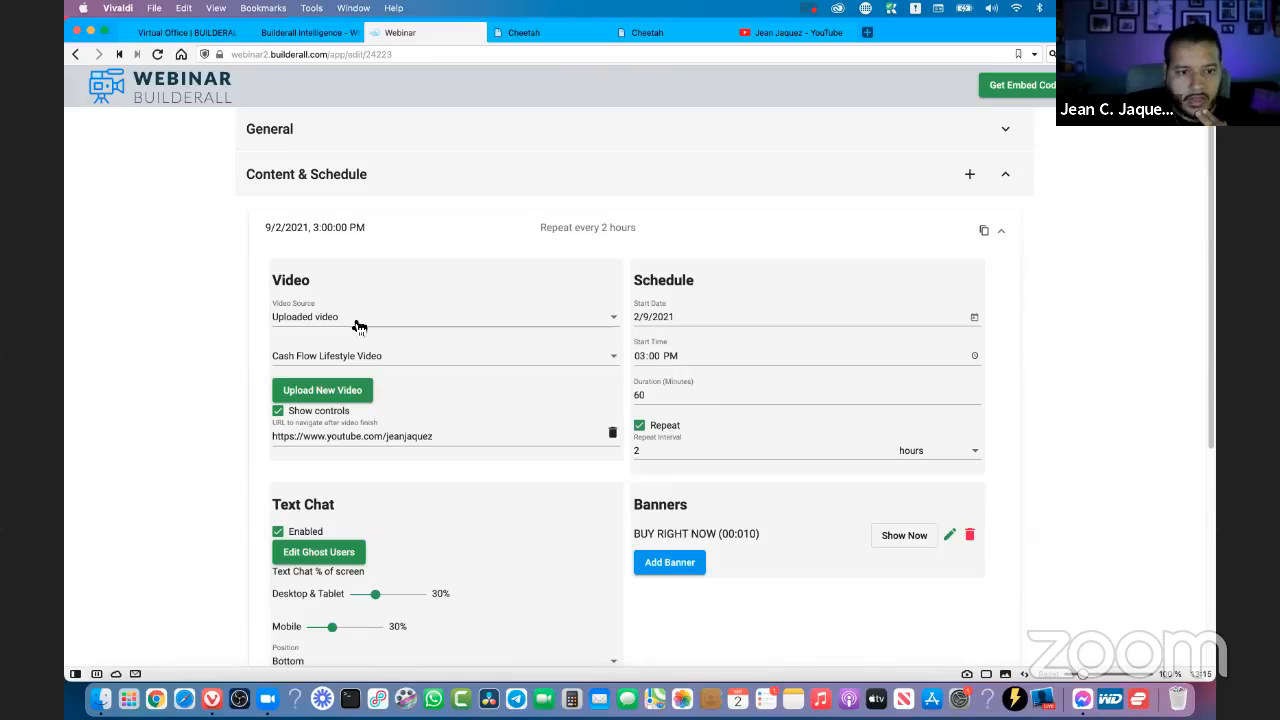
click(370, 325)
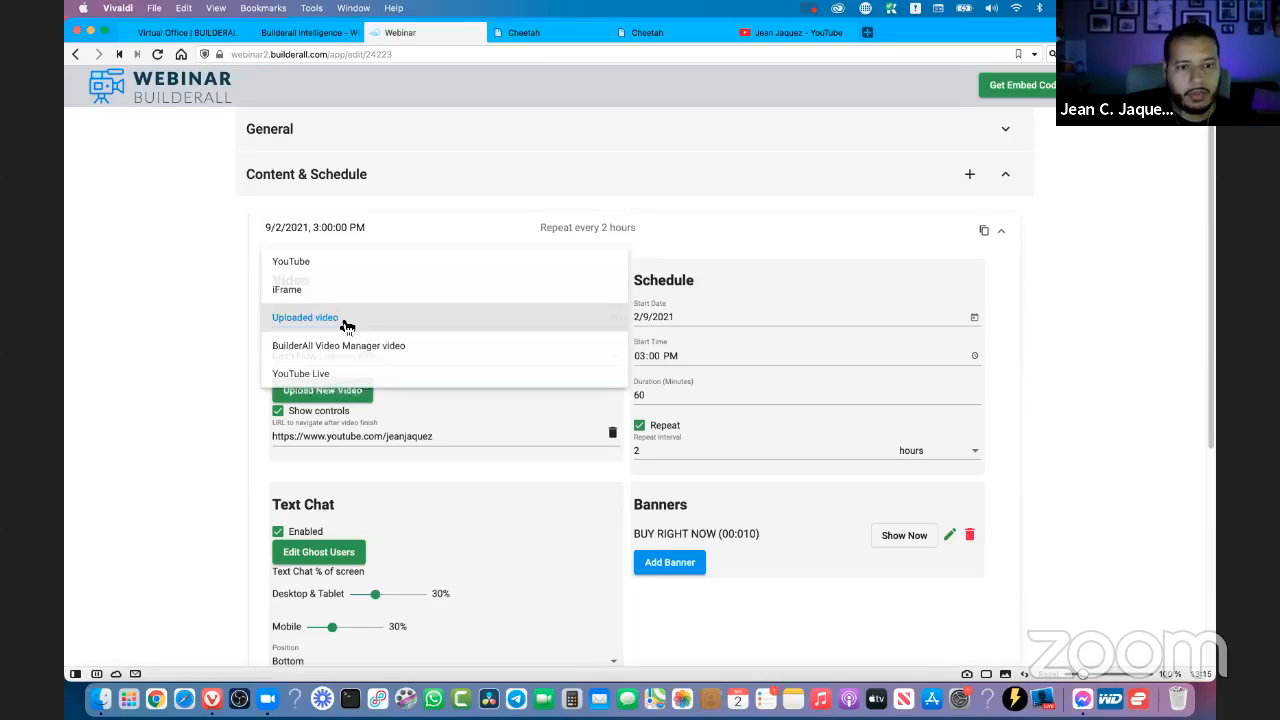
click(180, 354)
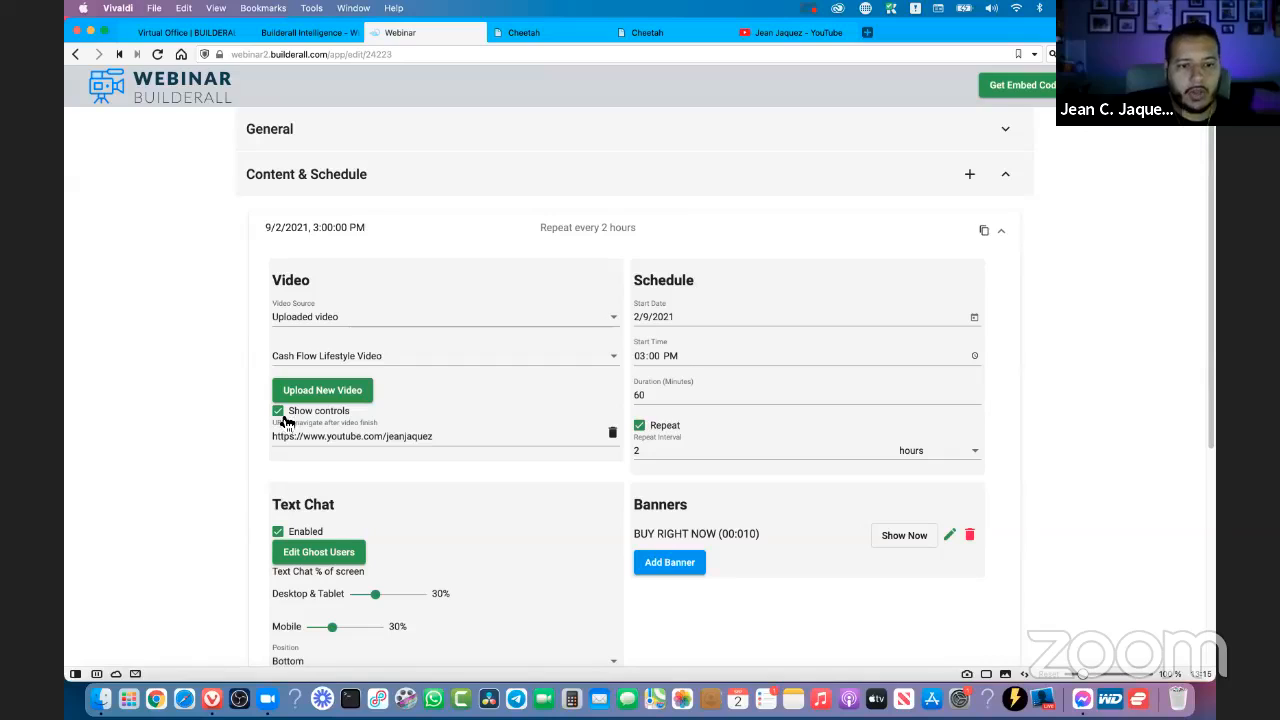
click(279, 413)
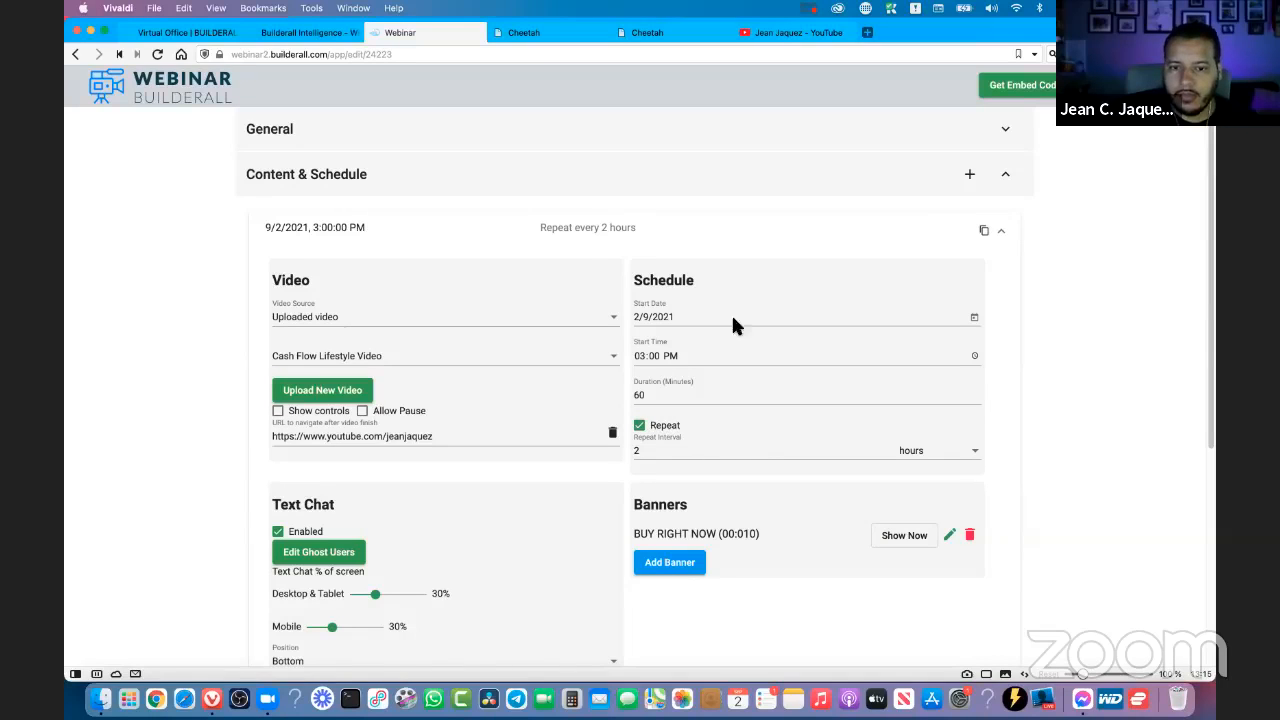
- Examine the start date and start time choices in the first event's schedule without changing them
click(974, 318)
click(735, 438)
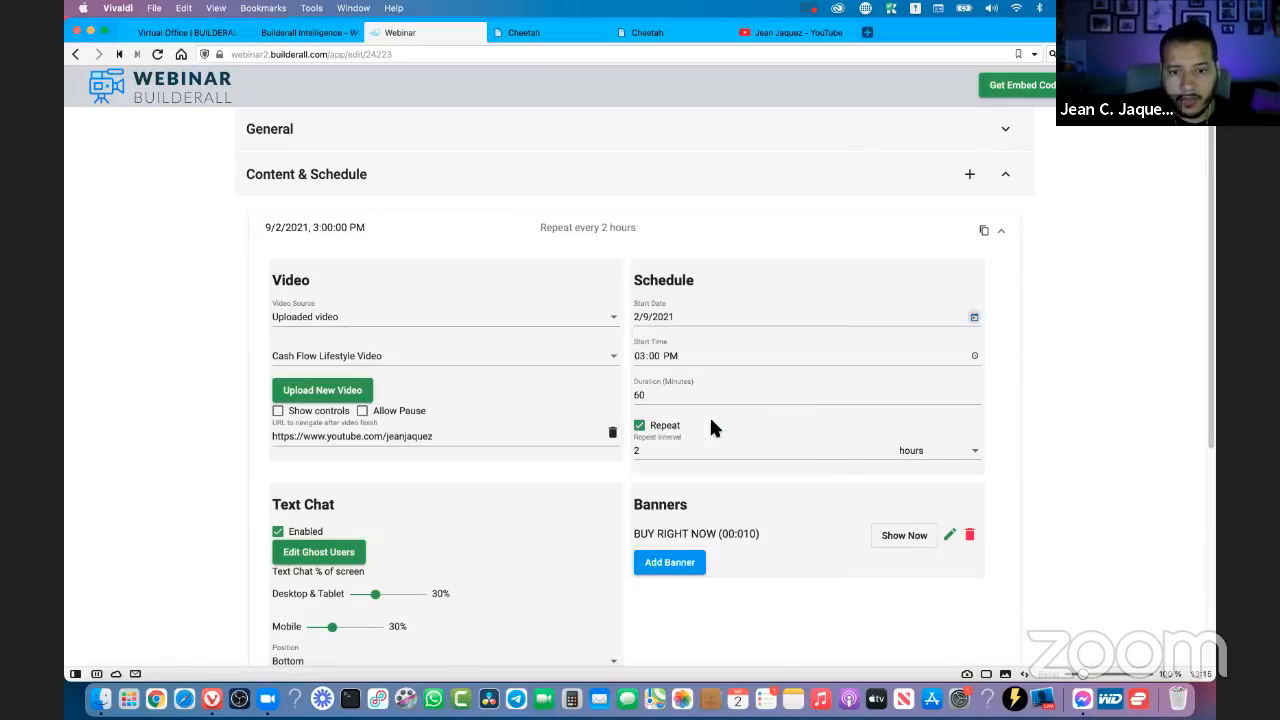
click(973, 356)
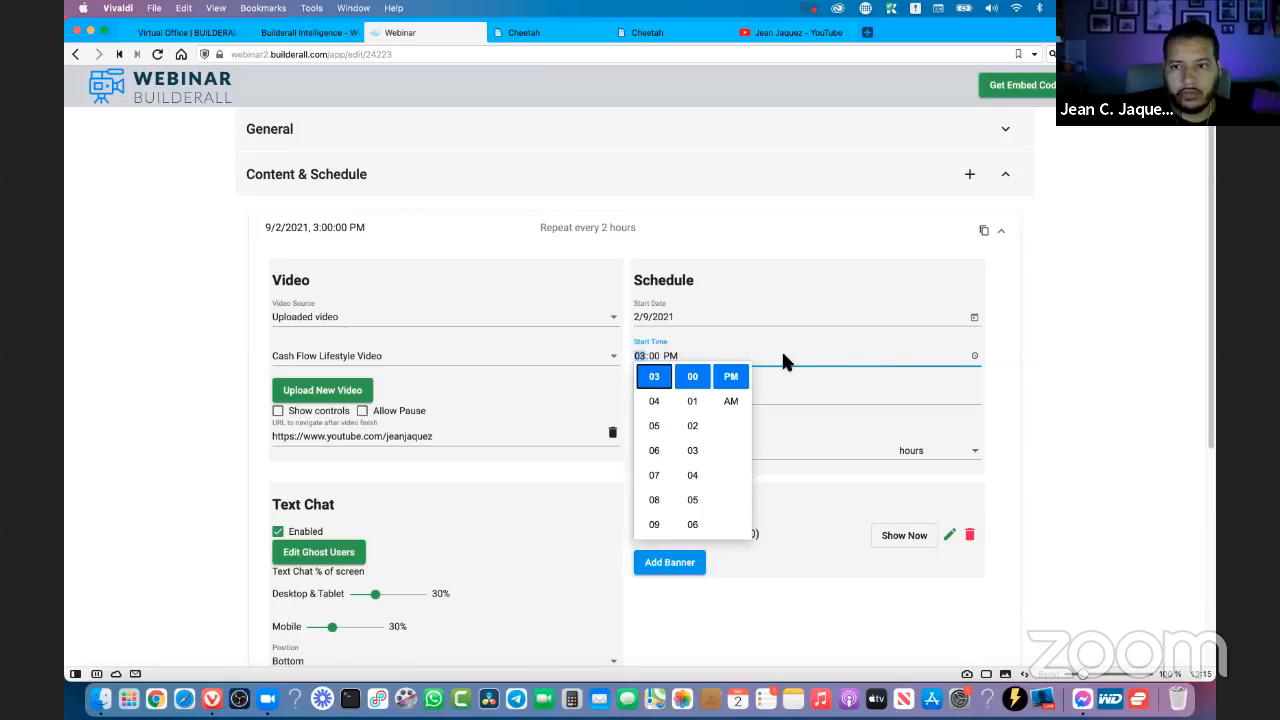
click(1027, 370)
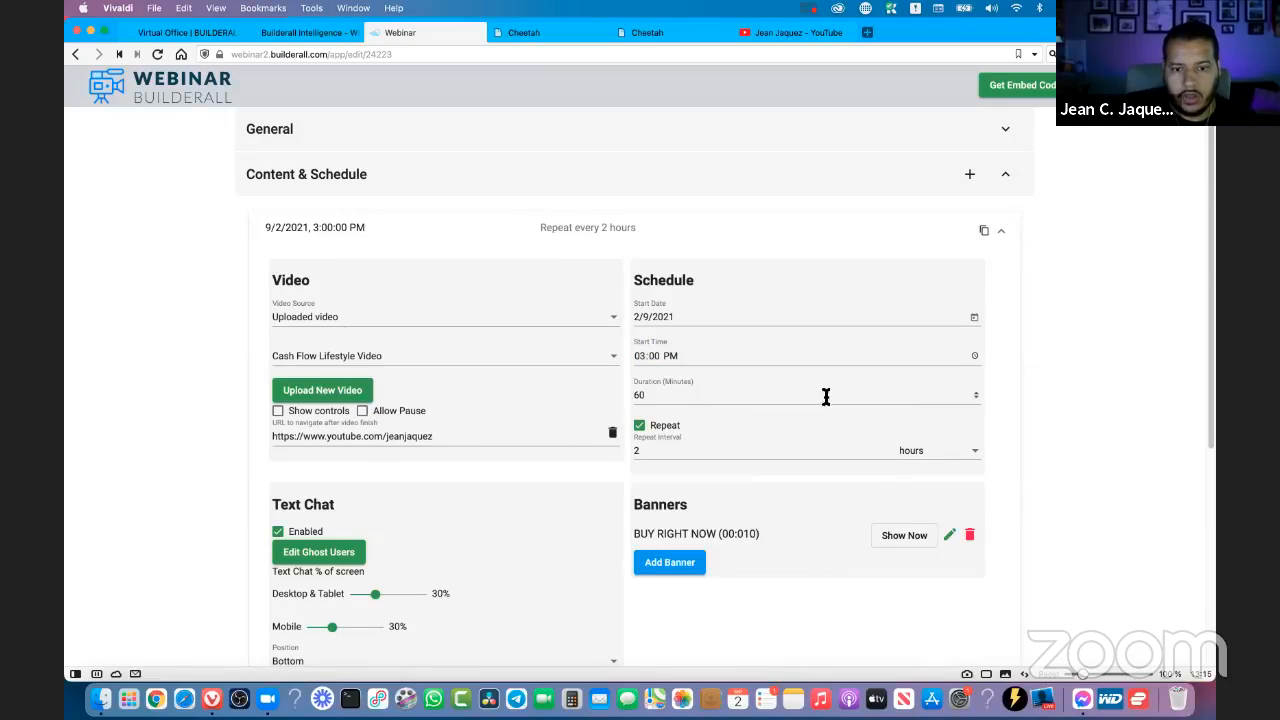
- Set the first event's duration to 70 minutes and toggle its Repeat option off and back on
click(976, 391)
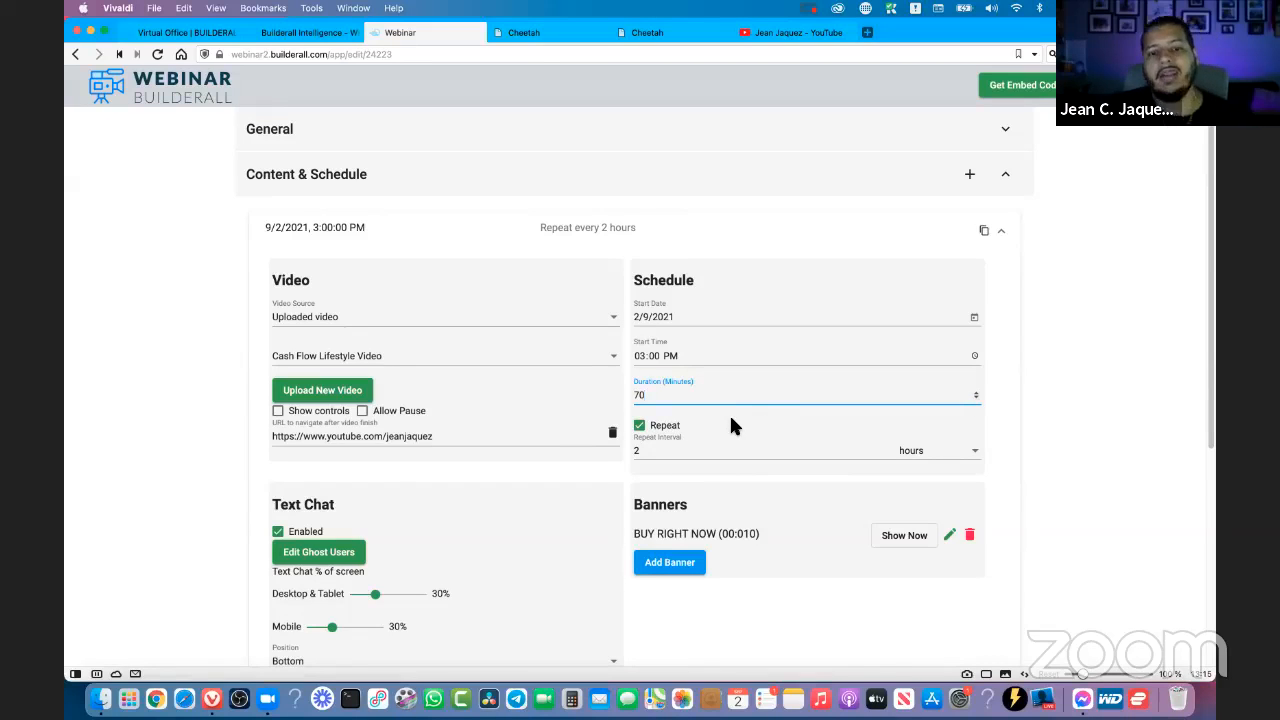
click(641, 428)
click(641, 428)
click(641, 428)
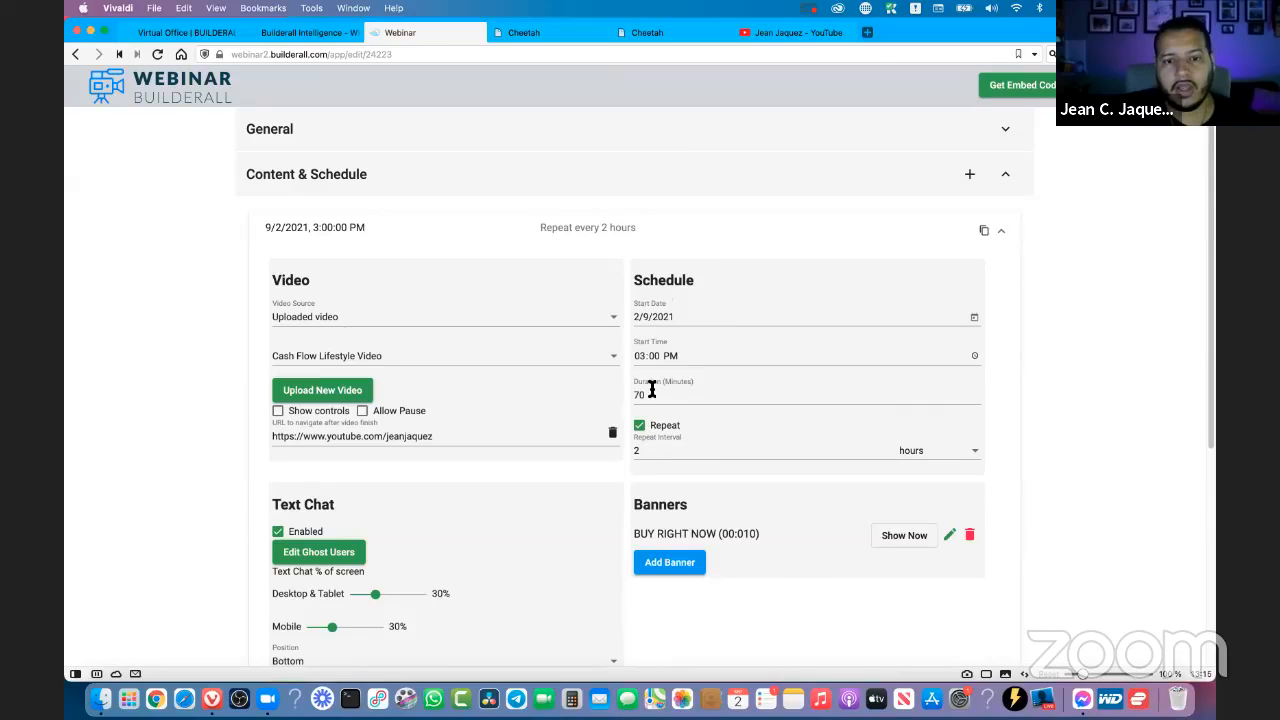
- Review the first event's redirect URL after video finish and its Text Chat settings, including the additional chat options
scroll(985, 425, down, 1)
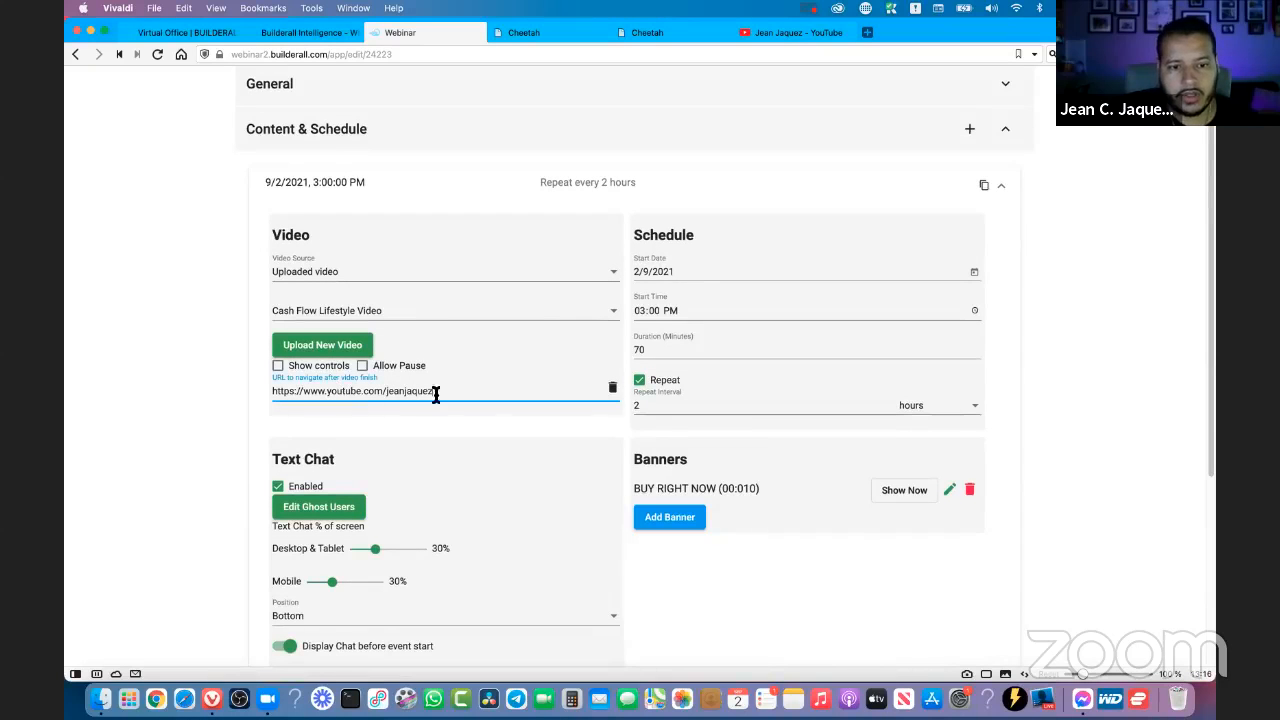
drag(434, 391, 307, 416)
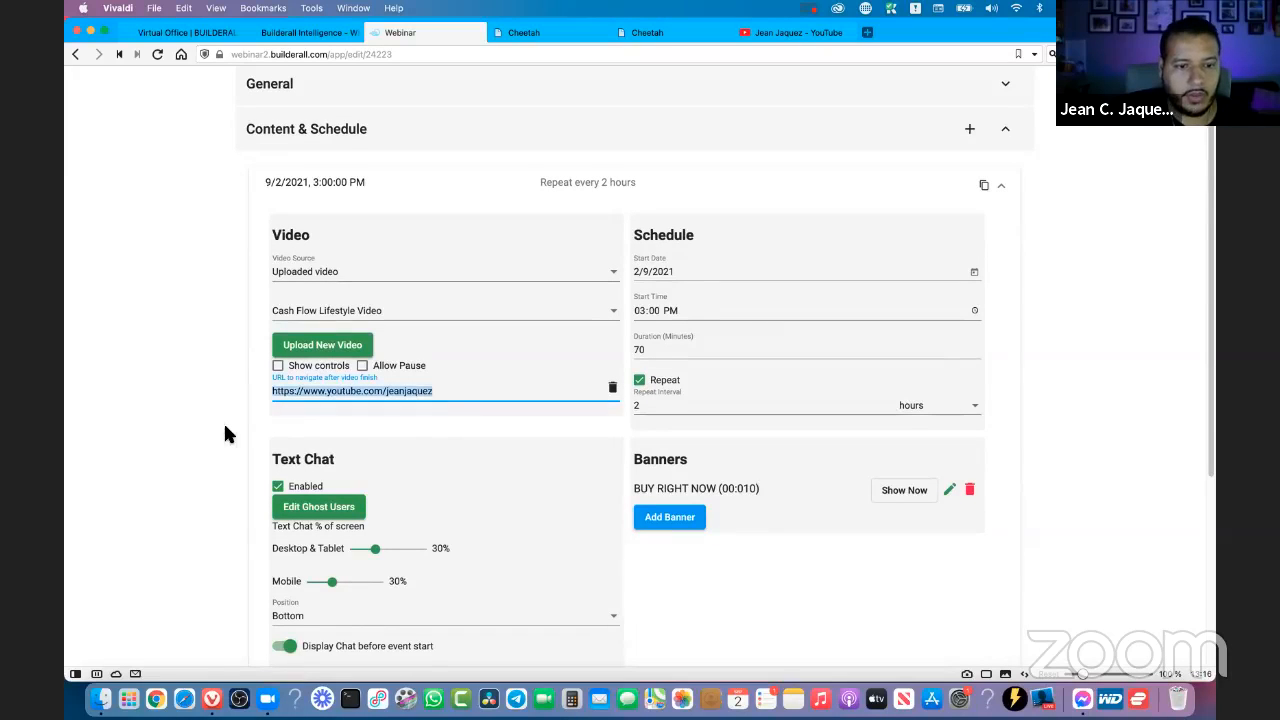
scroll(225, 433, down, 5)
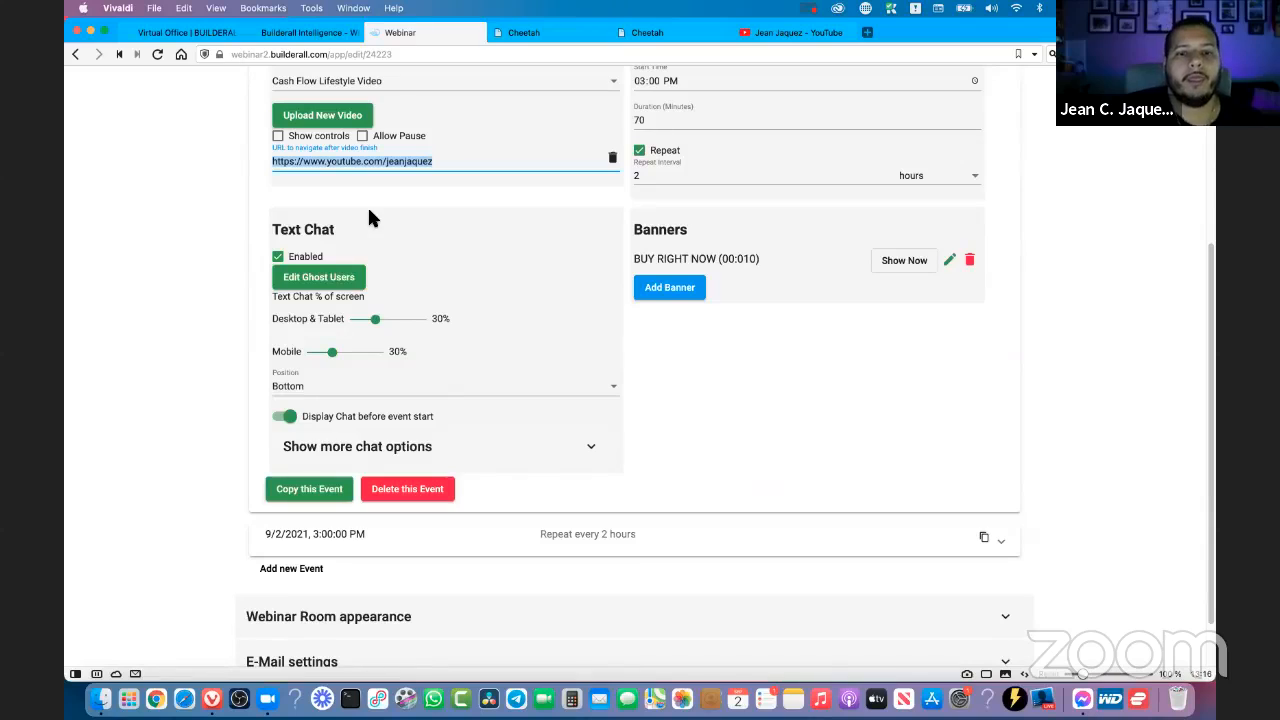
click(367, 231)
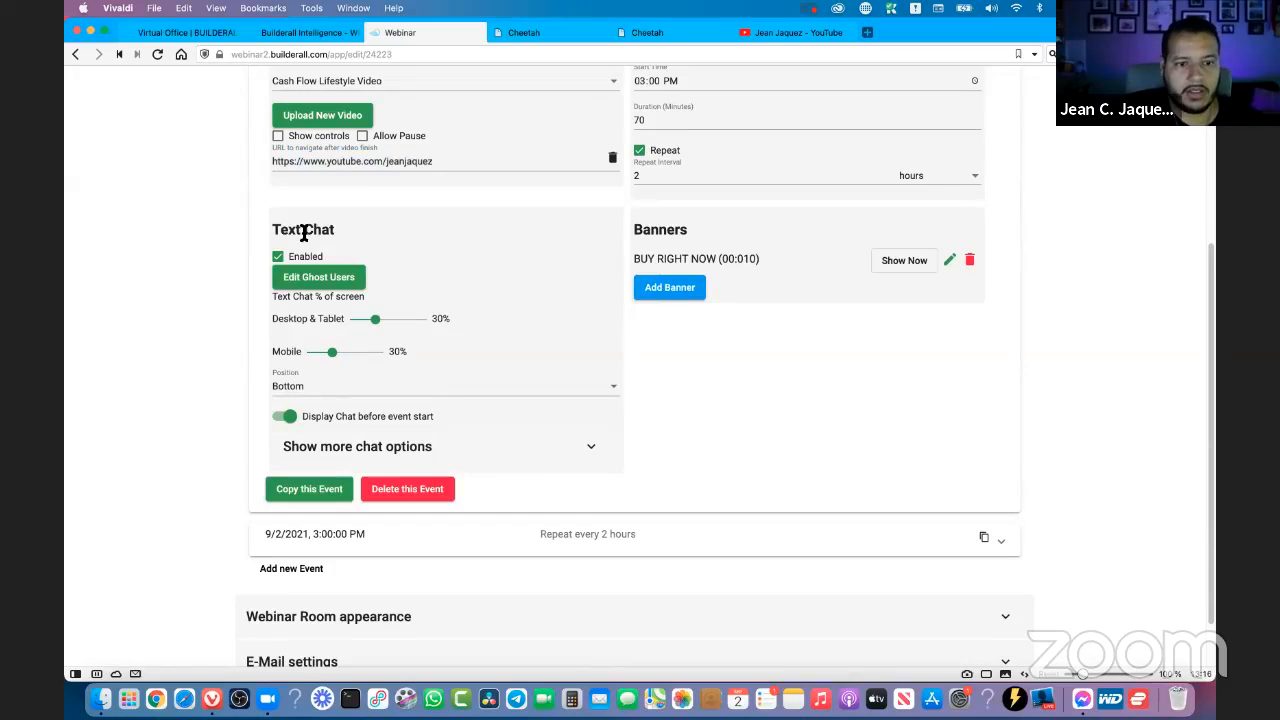
double_click(330, 231)
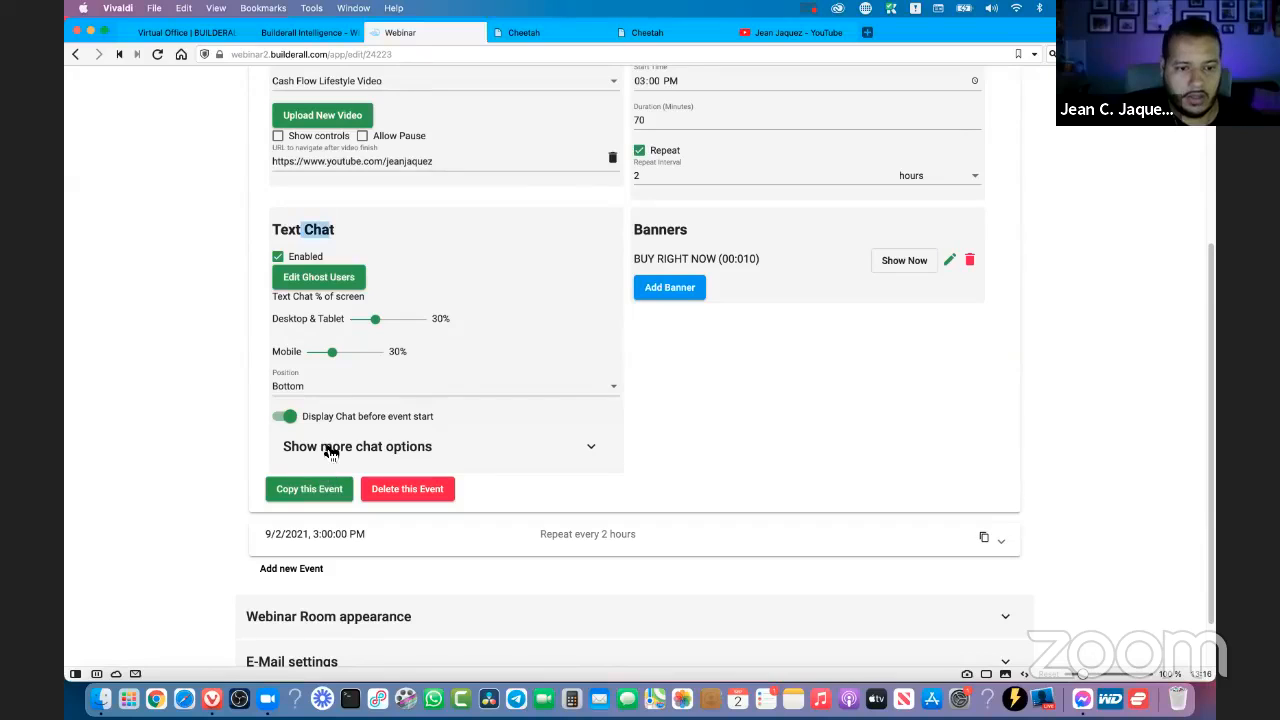
click(325, 447)
scroll(300, 410, down, 3)
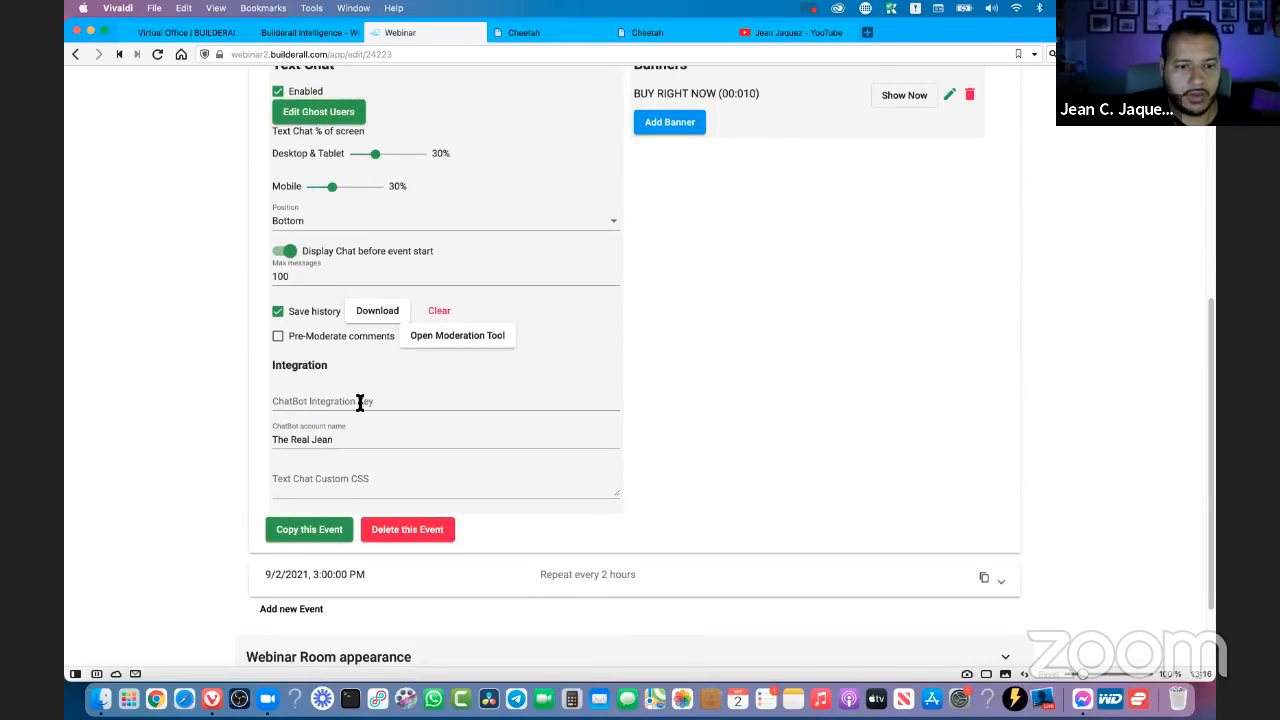
scroll(373, 445, up, 3)
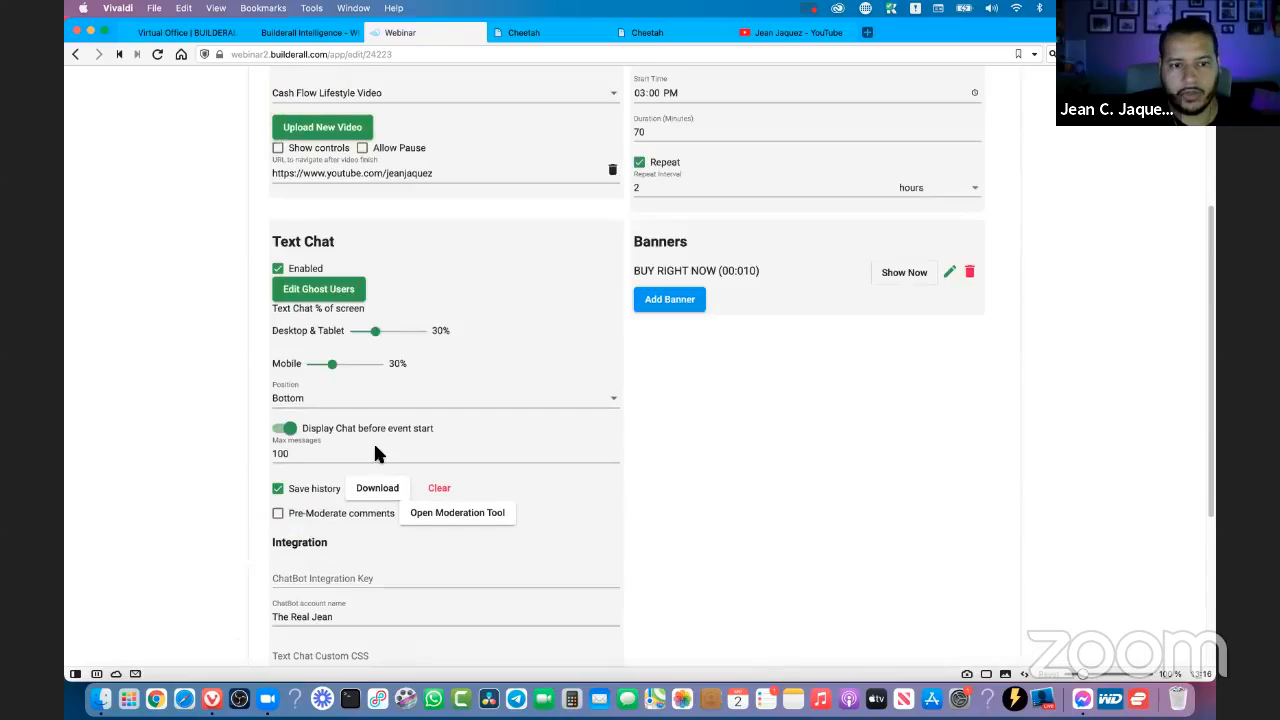
scroll(935, 465, up, 4)
scroll(937, 473, up, 1)
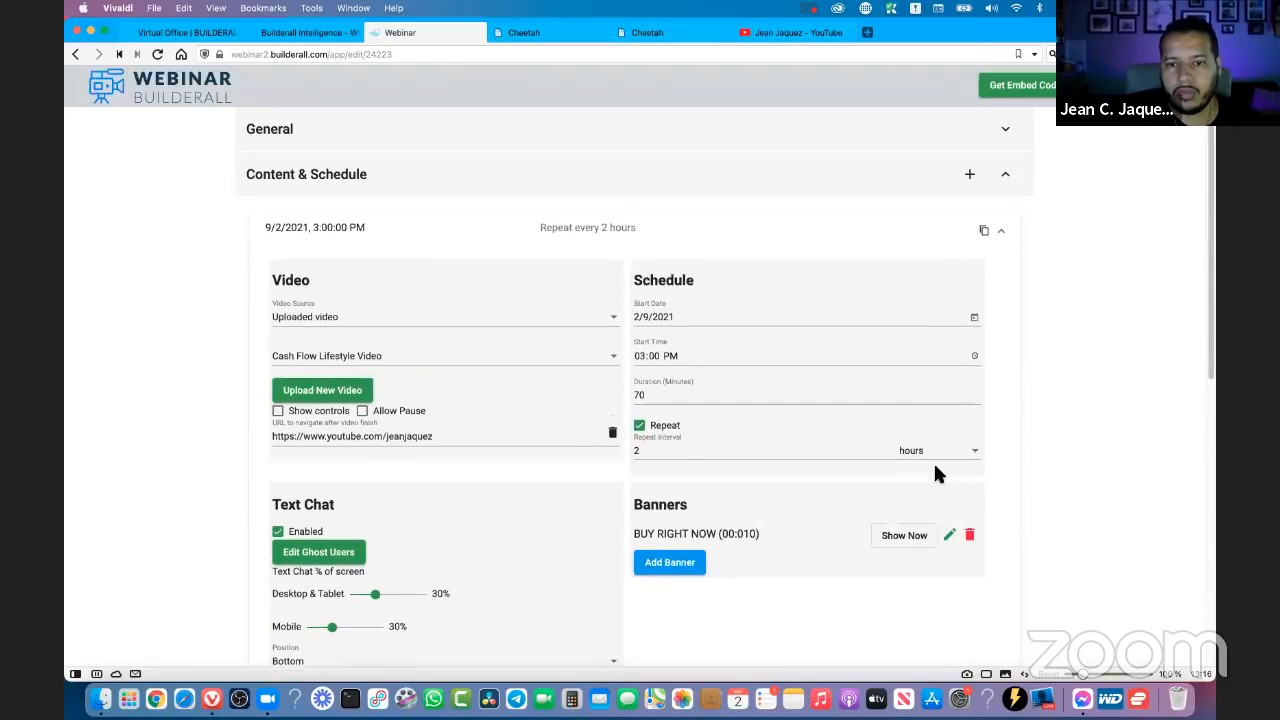
- Review the first event's BUY RIGHT NOW banner entry, then collapse the event
scroll(1063, 432, down, 5)
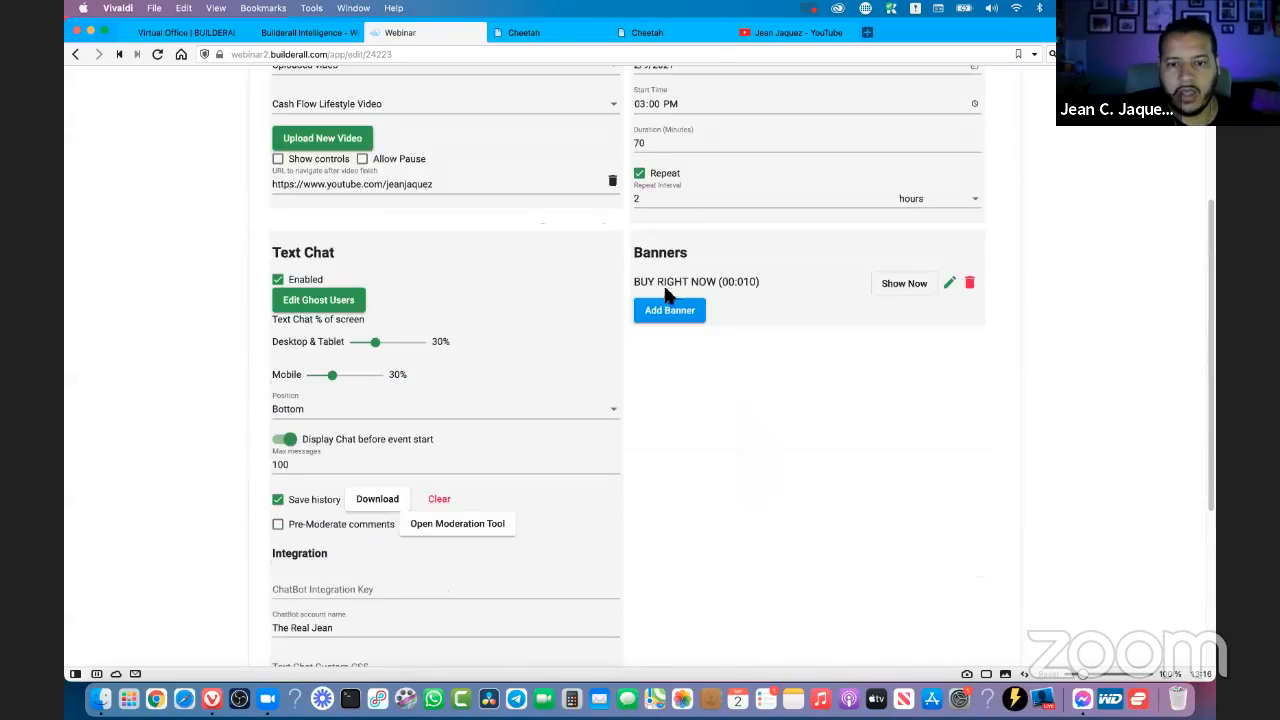
drag(654, 286, 743, 281)
click(750, 286)
scroll(783, 400, down, 6)
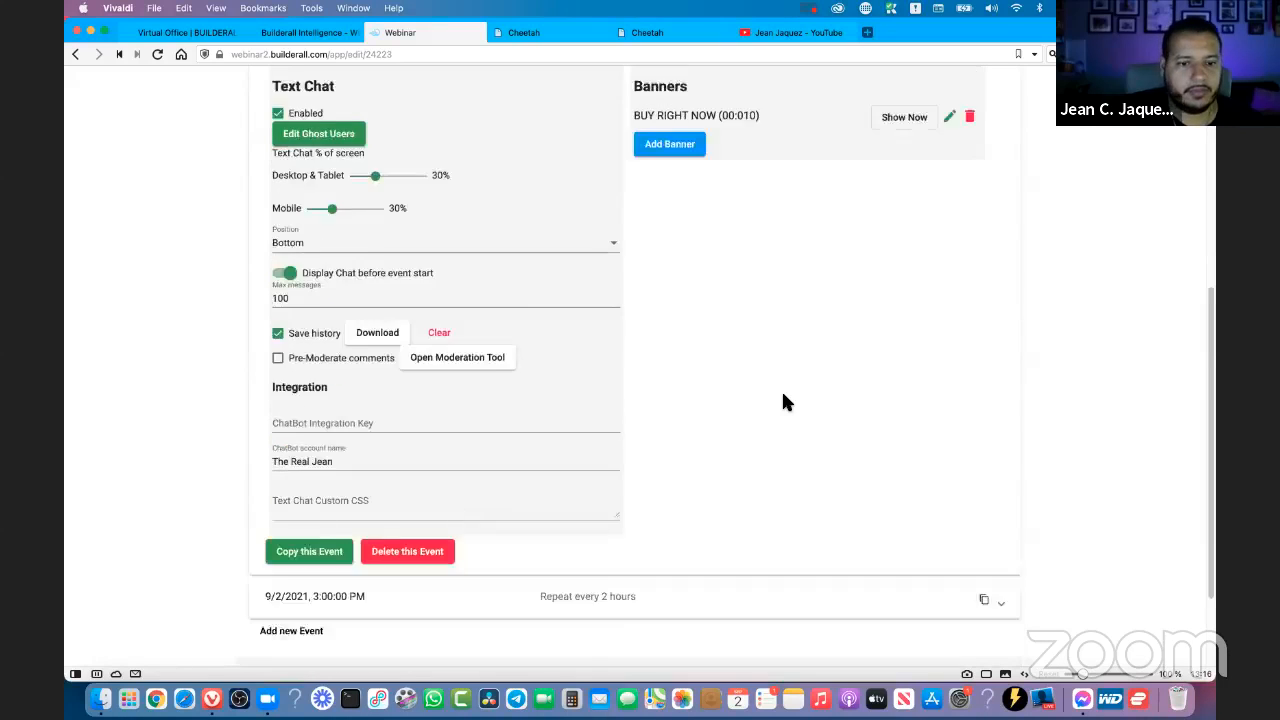
scroll(791, 366, up, 11)
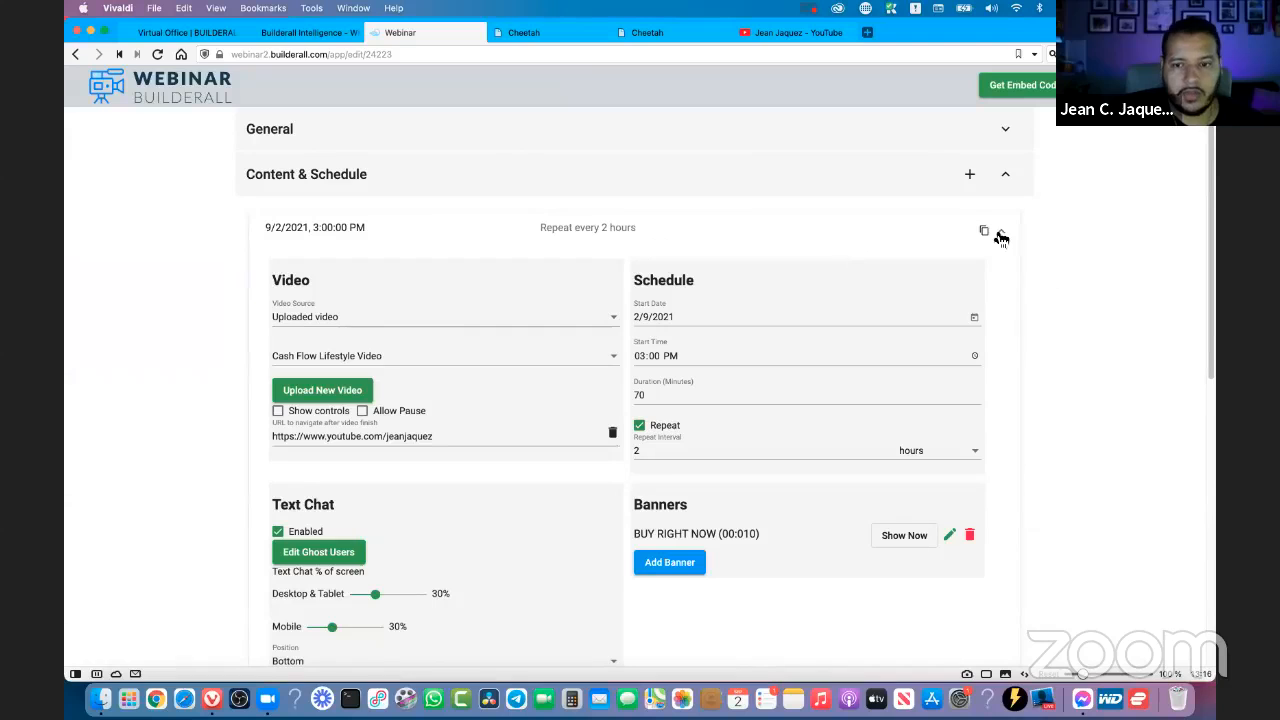
click(1004, 234)
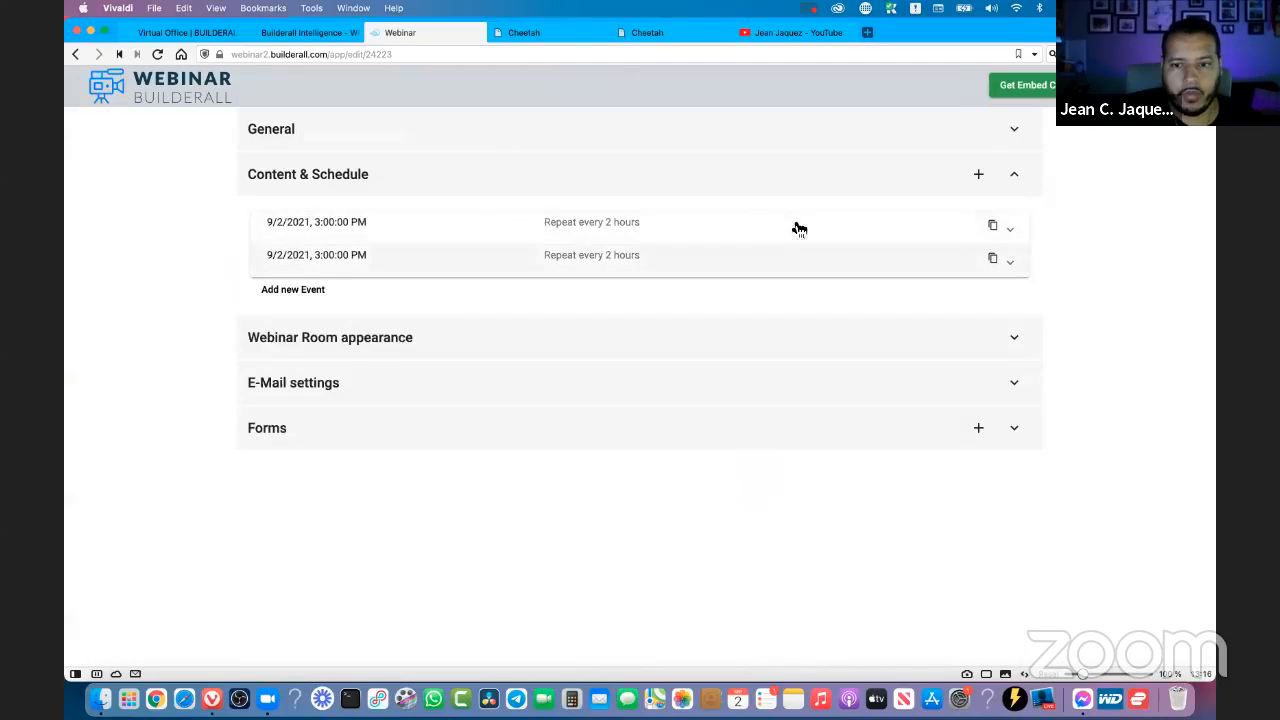
- Expand the second scheduled event and set its start date to 4/9/2021
click(557, 262)
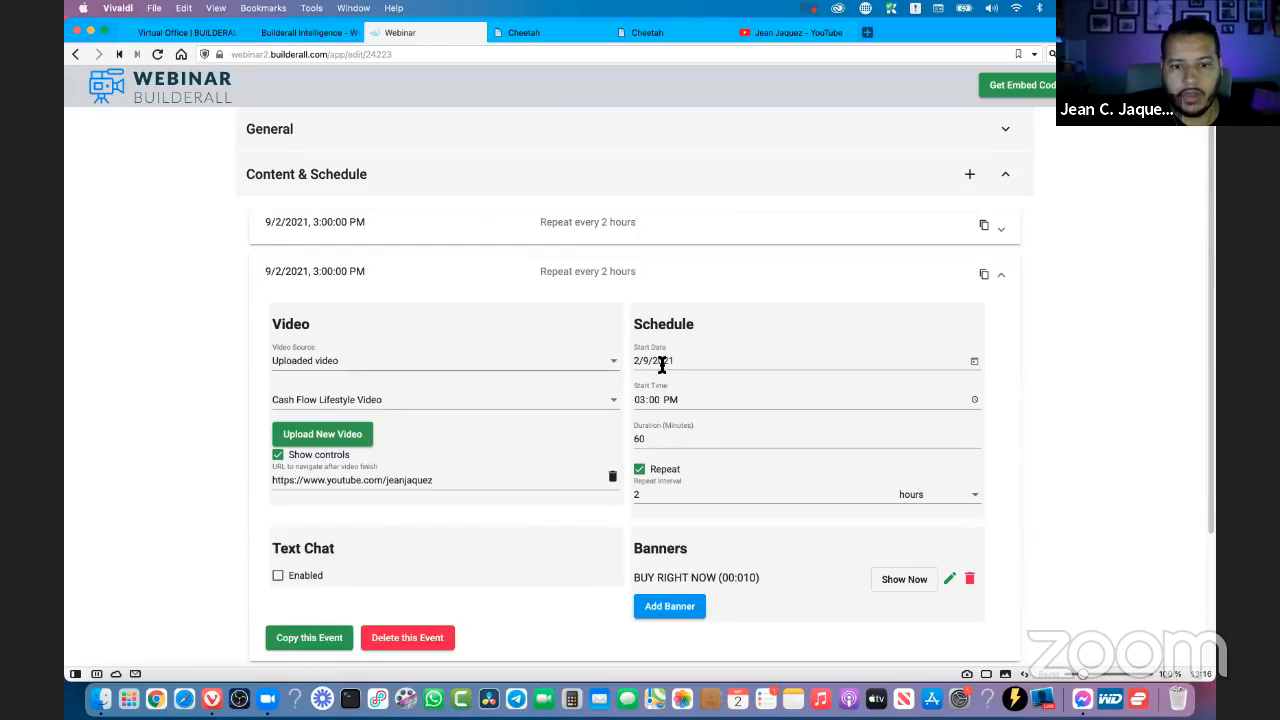
click(665, 362)
click(974, 362)
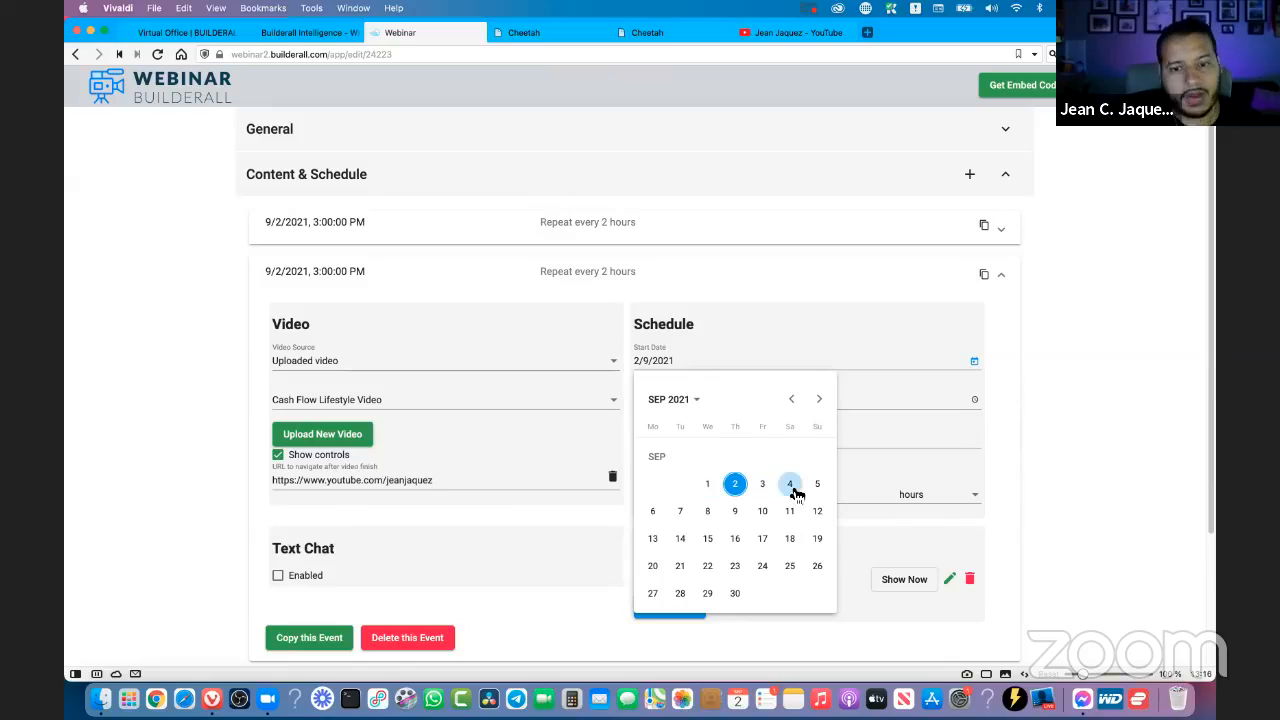
click(790, 485)
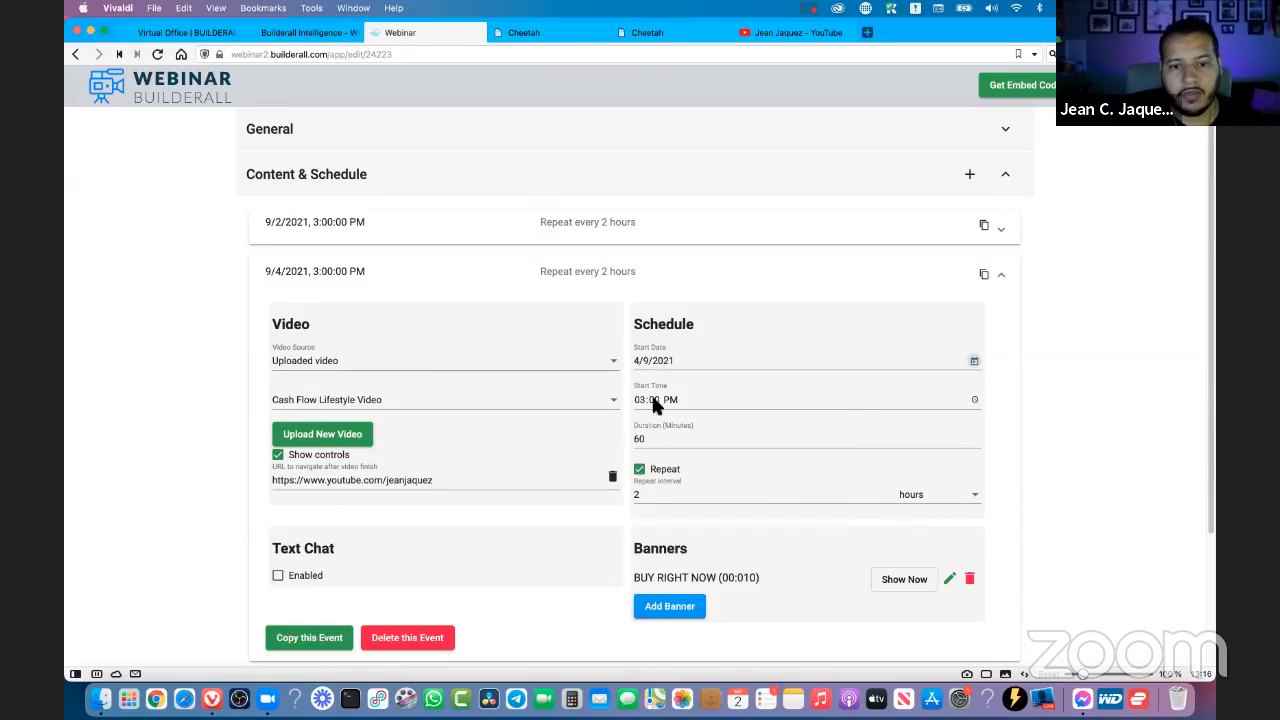
- Set the second event's start time to 01:00 PM and collapse the event
click(974, 401)
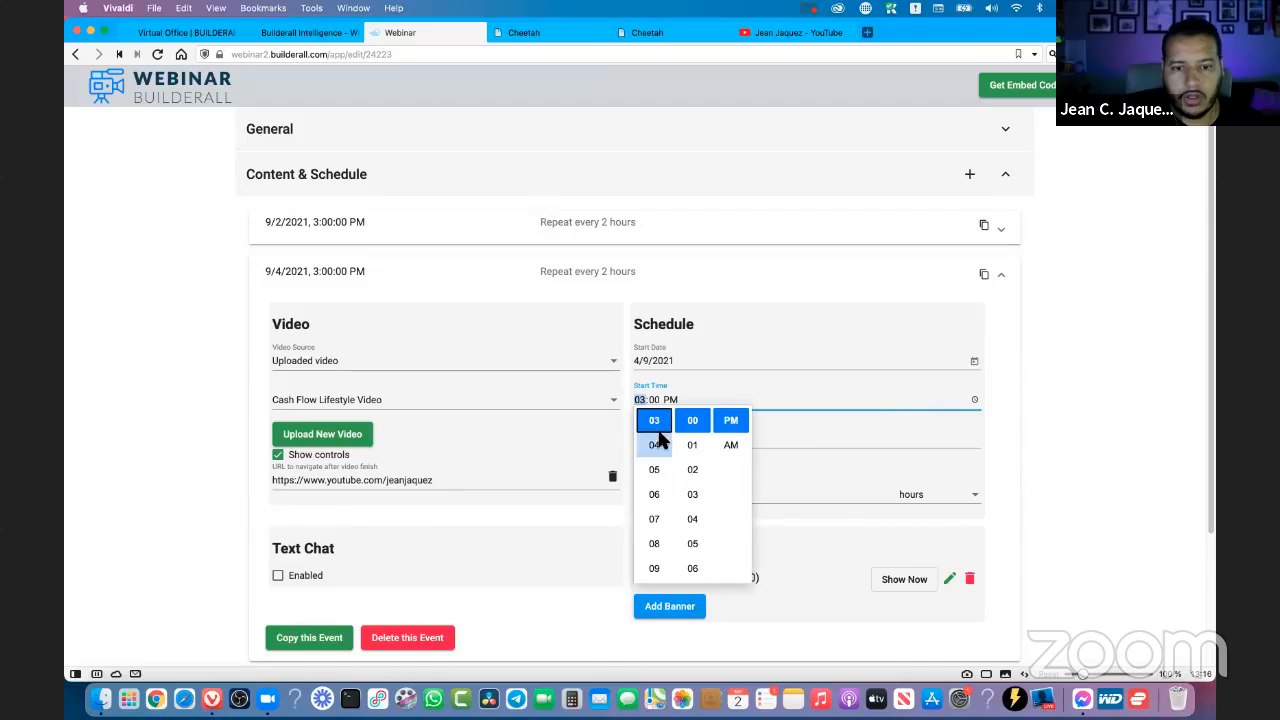
scroll(658, 438, down, 3)
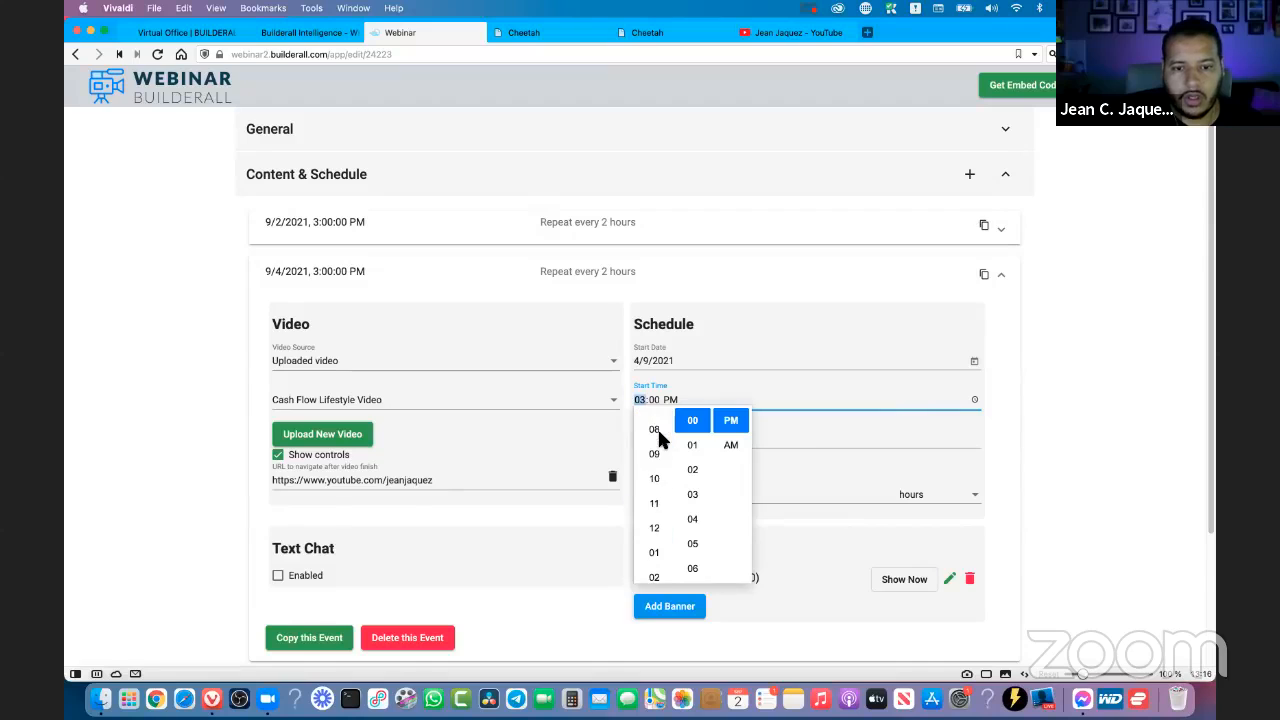
scroll(655, 540, down, 1)
click(654, 519)
click(1118, 472)
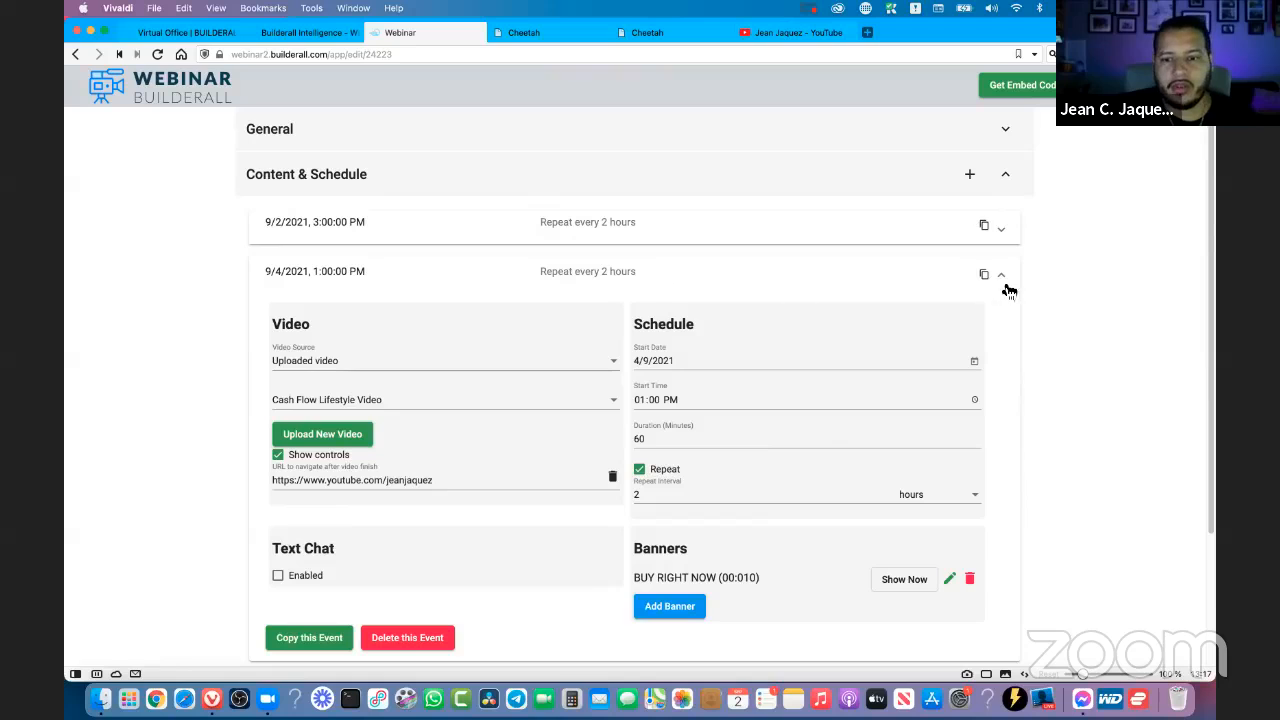
click(1005, 279)
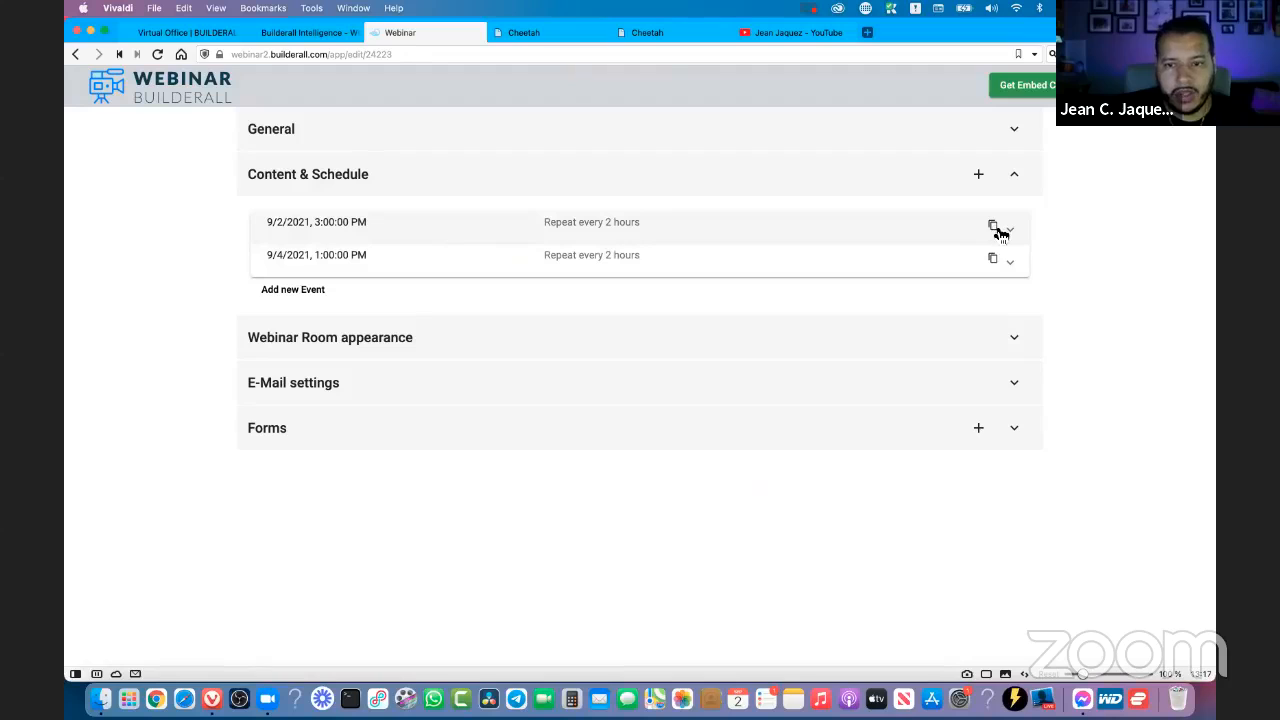
click(297, 292)
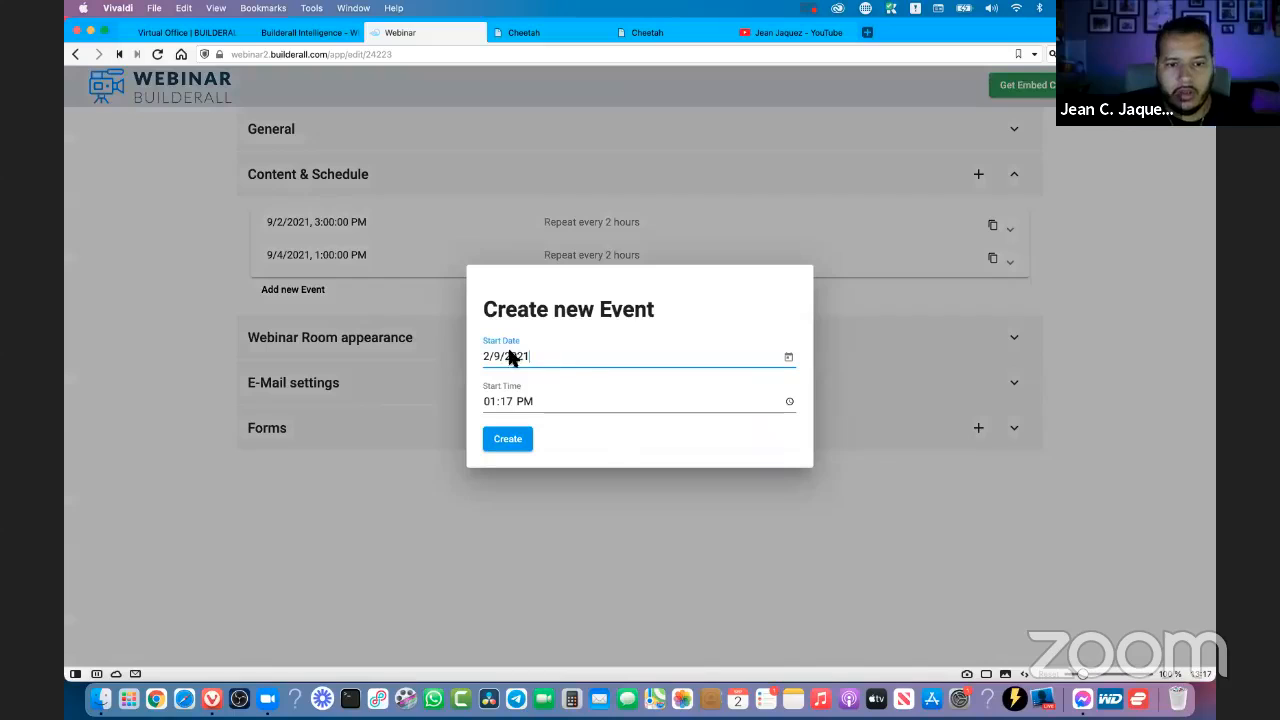
click(875, 495)
click(570, 226)
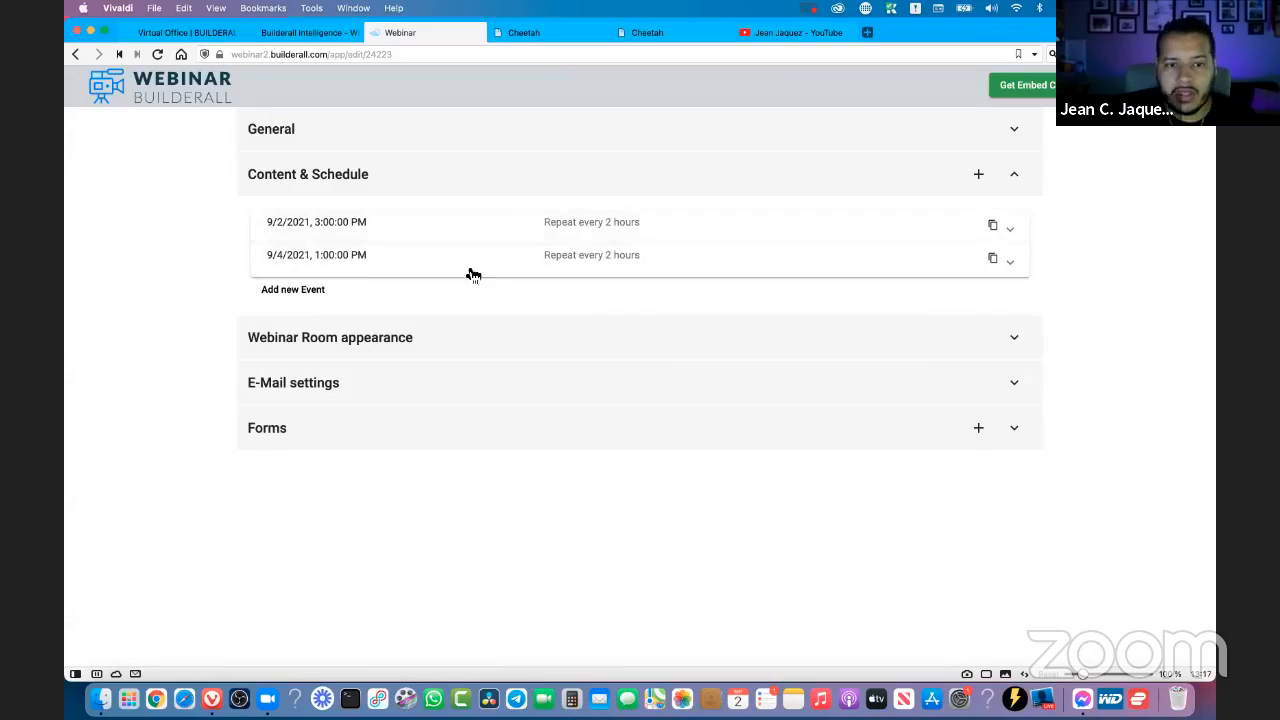
click(980, 230)
- Copy the first scheduled event, confirm the duplication, and expand the new copy at the end of the list
click(992, 228)
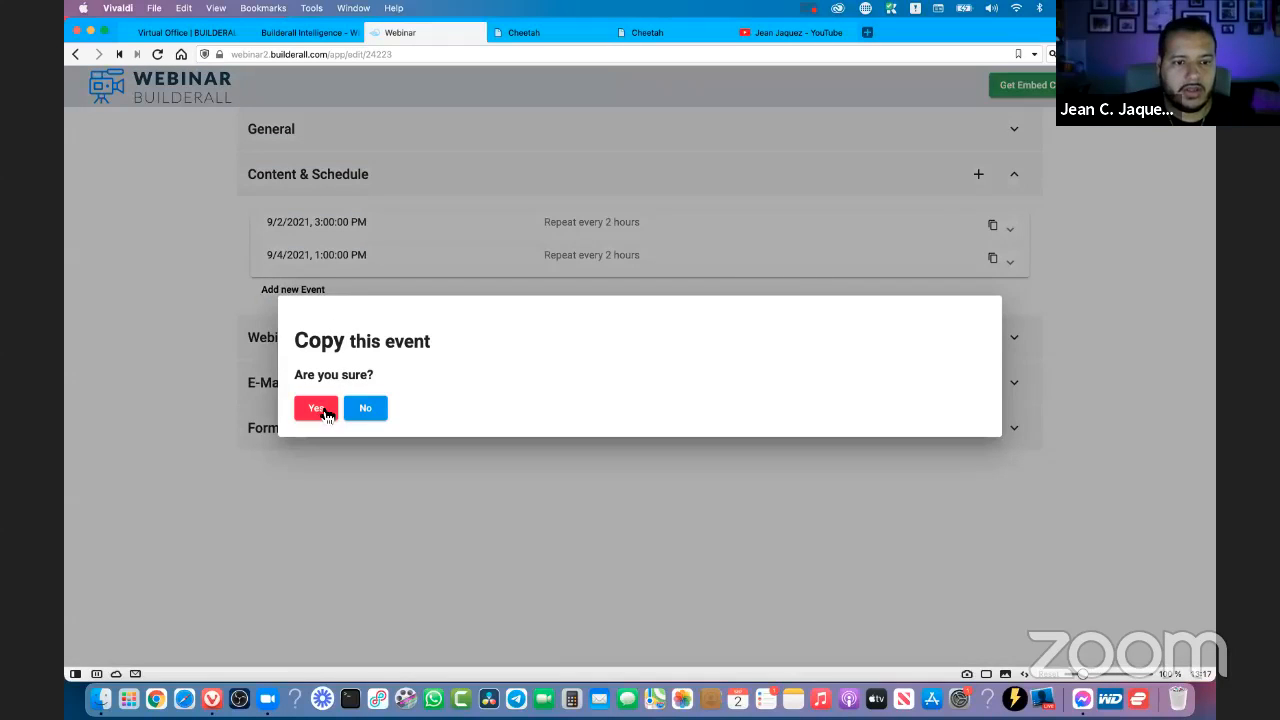
click(327, 414)
click(423, 306)
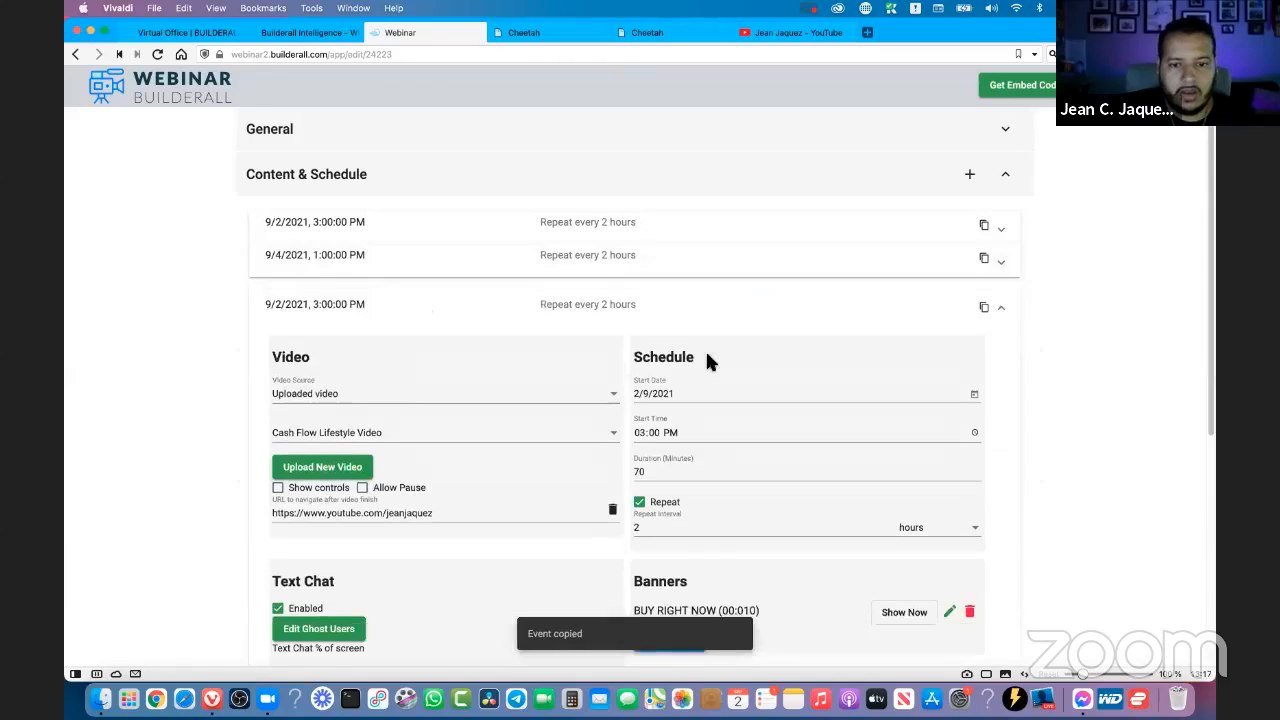
- Set the copied event's start date to 7/9/2021, check its remaining settings, and collapse it
click(973, 397)
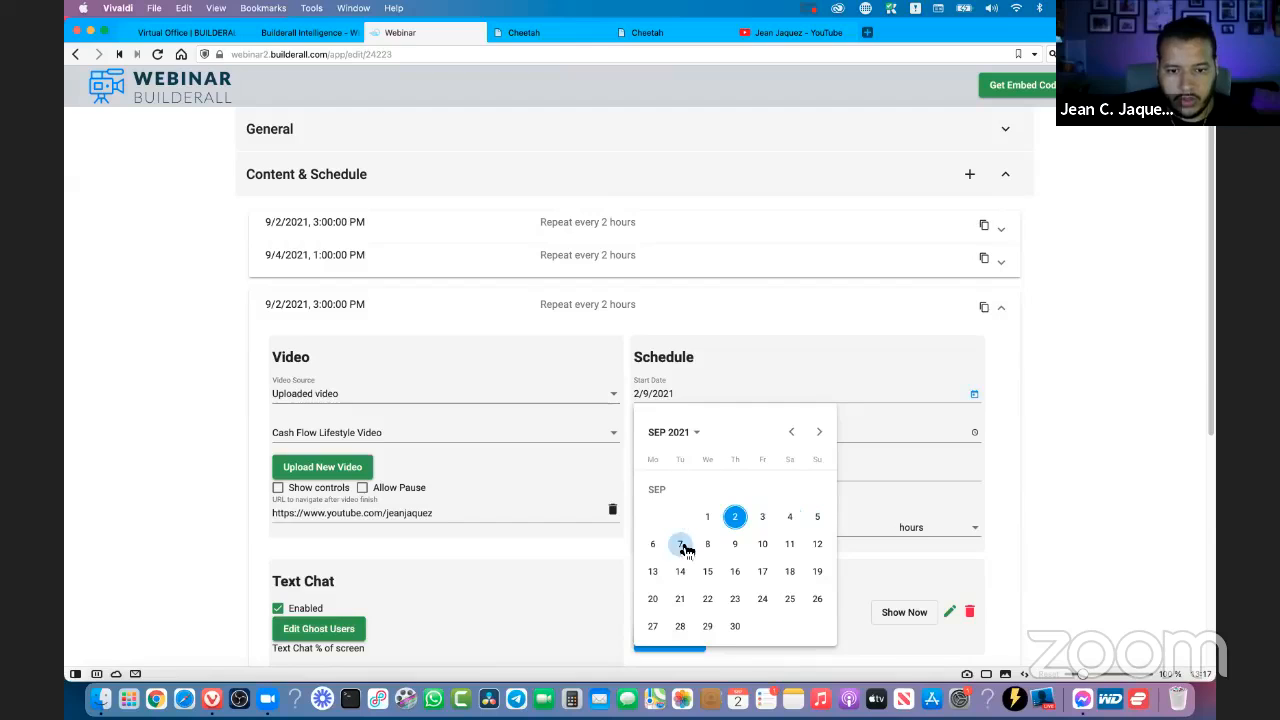
click(688, 551)
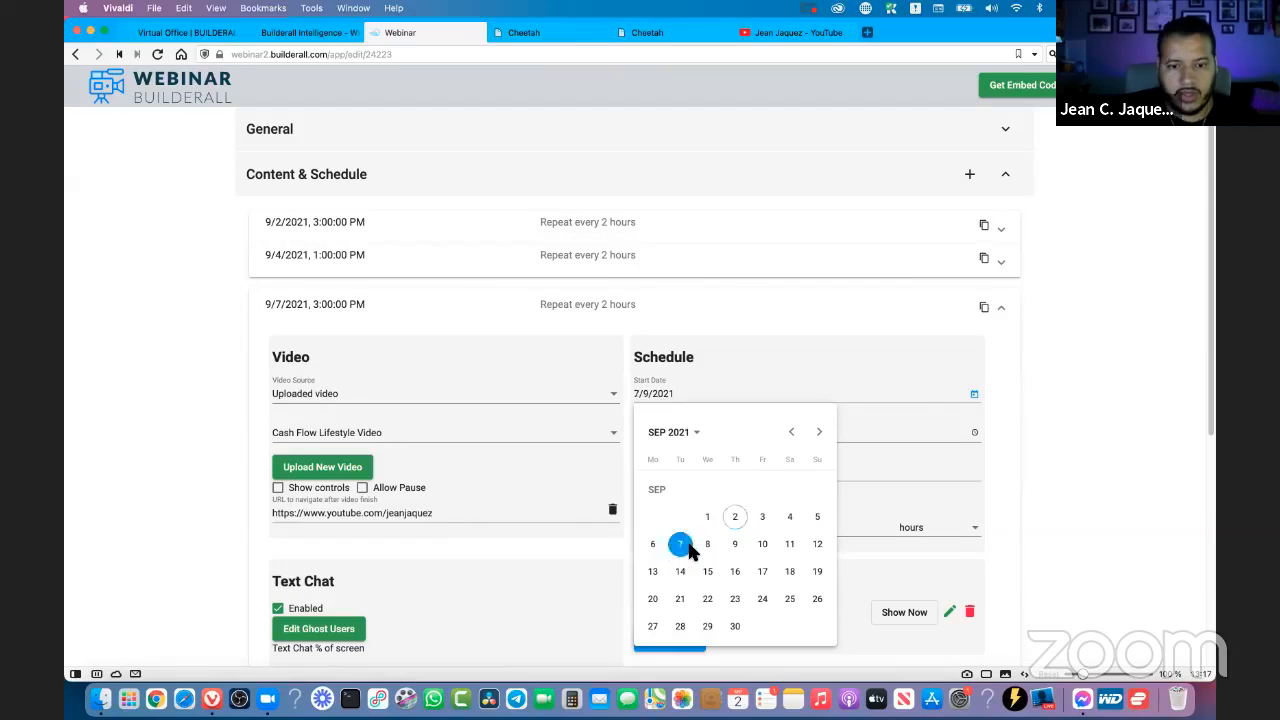
scroll(866, 451, down, 5)
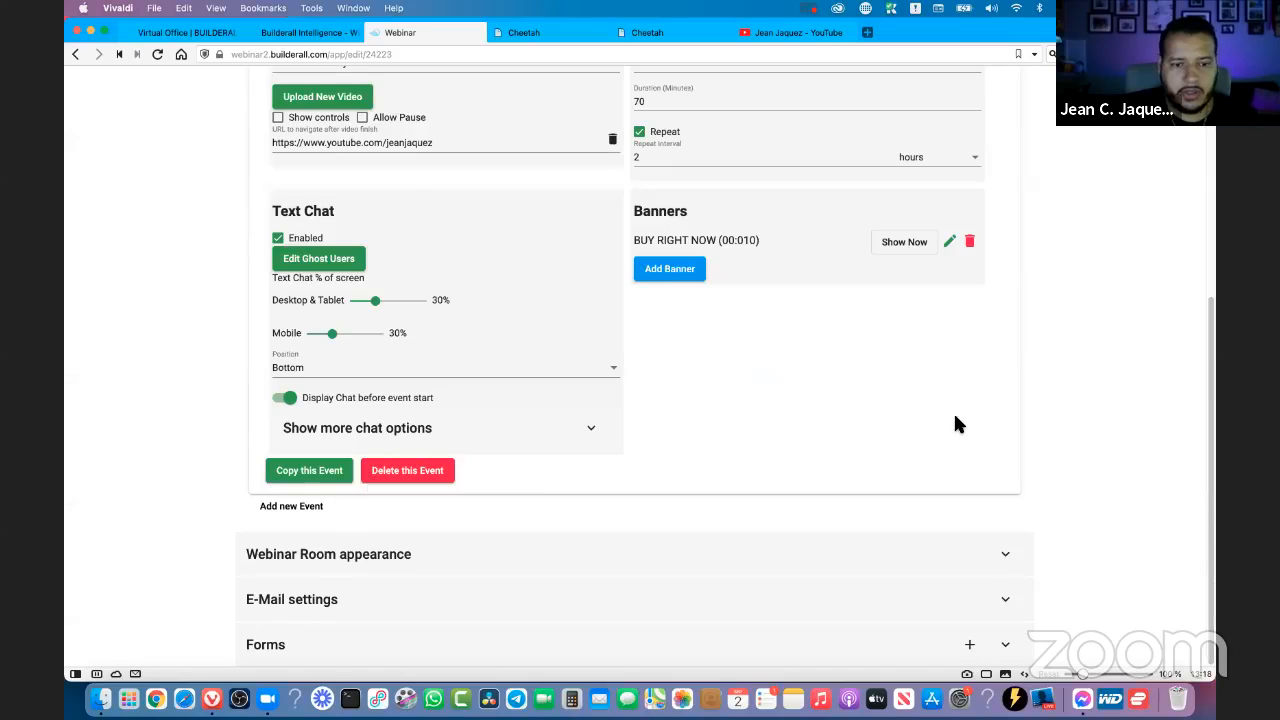
scroll(953, 411, up, 5)
click(1003, 309)
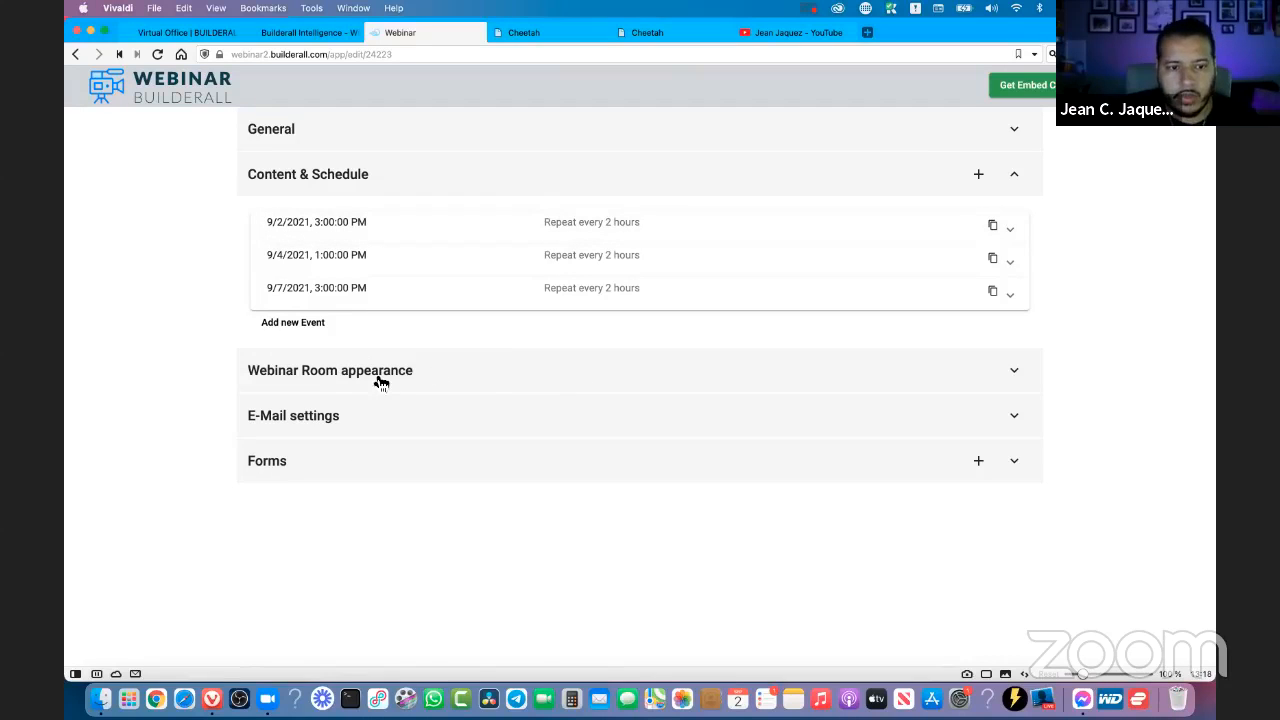
- Set the Social Proof campaign displayed in the webinar room to testt under Webinar Room appearance
click(315, 380)
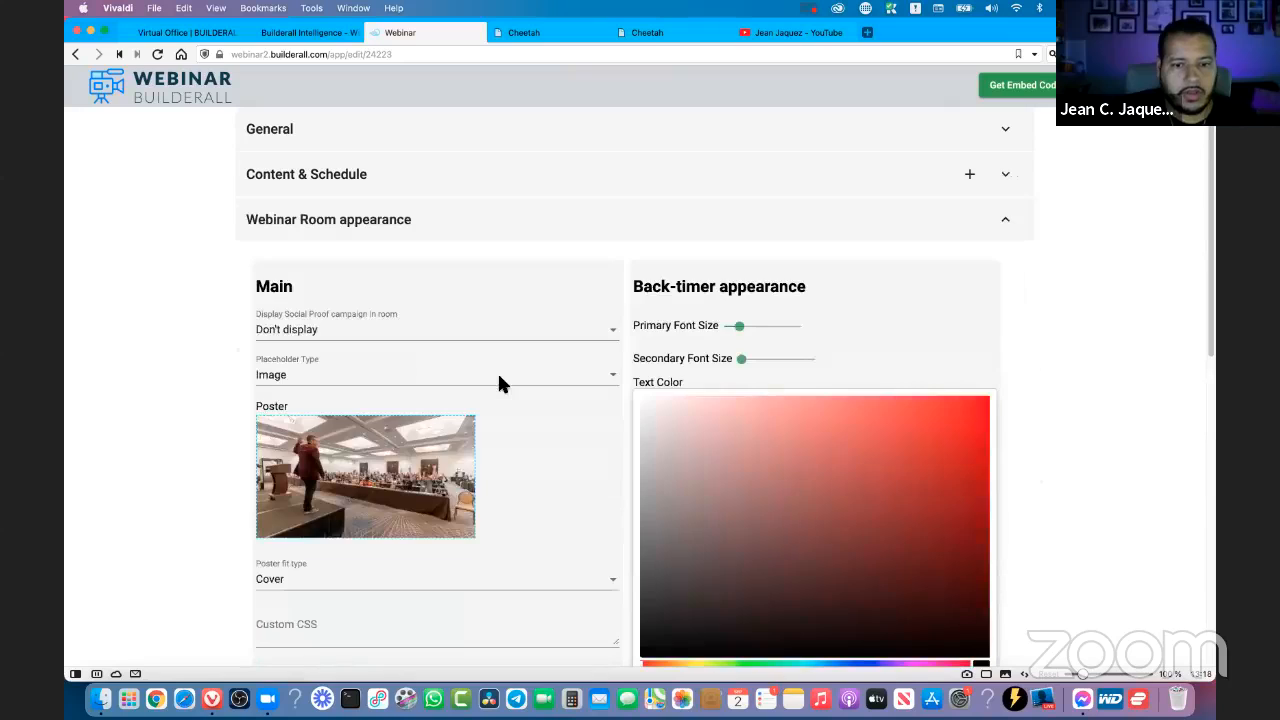
click(331, 334)
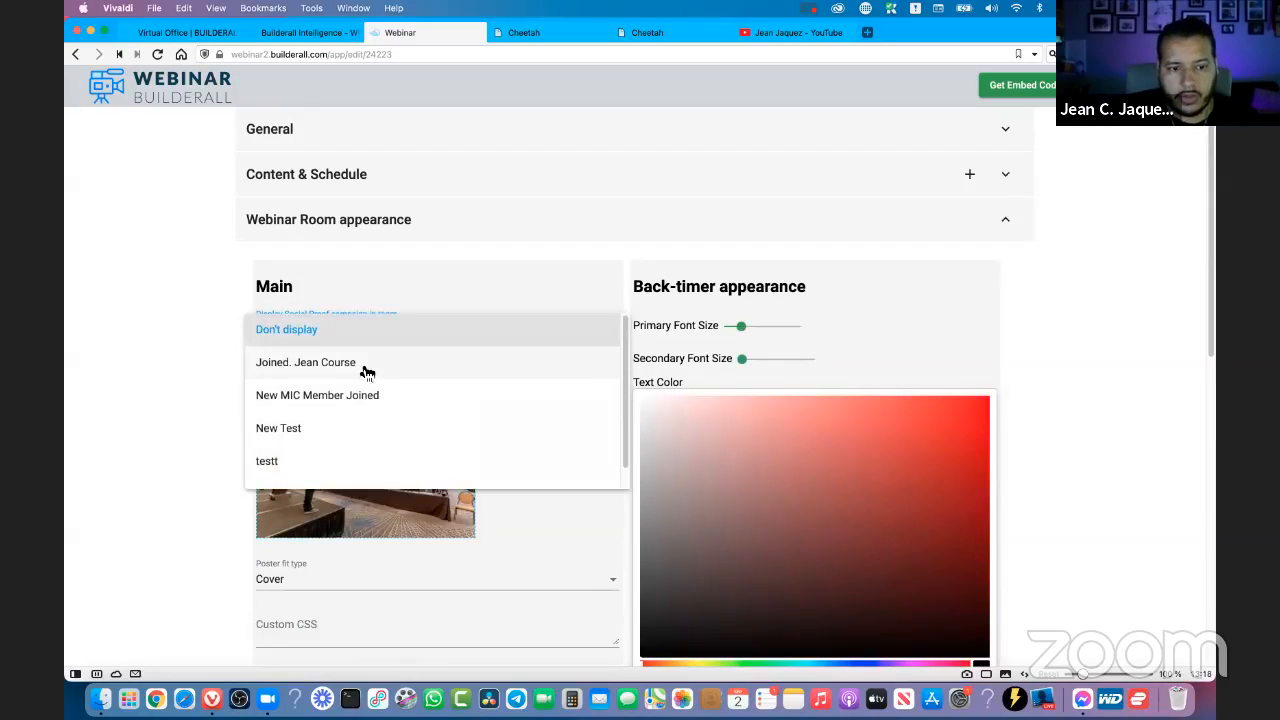
click(287, 472)
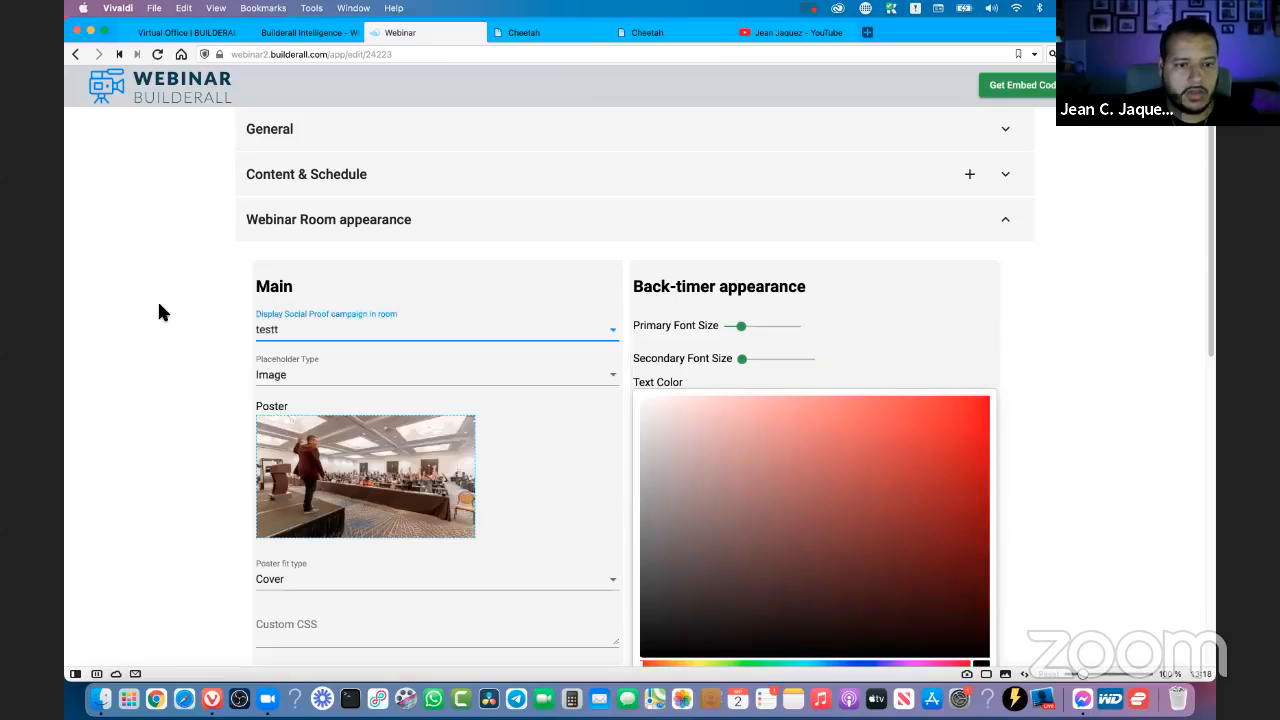
scroll(181, 320, down, 3)
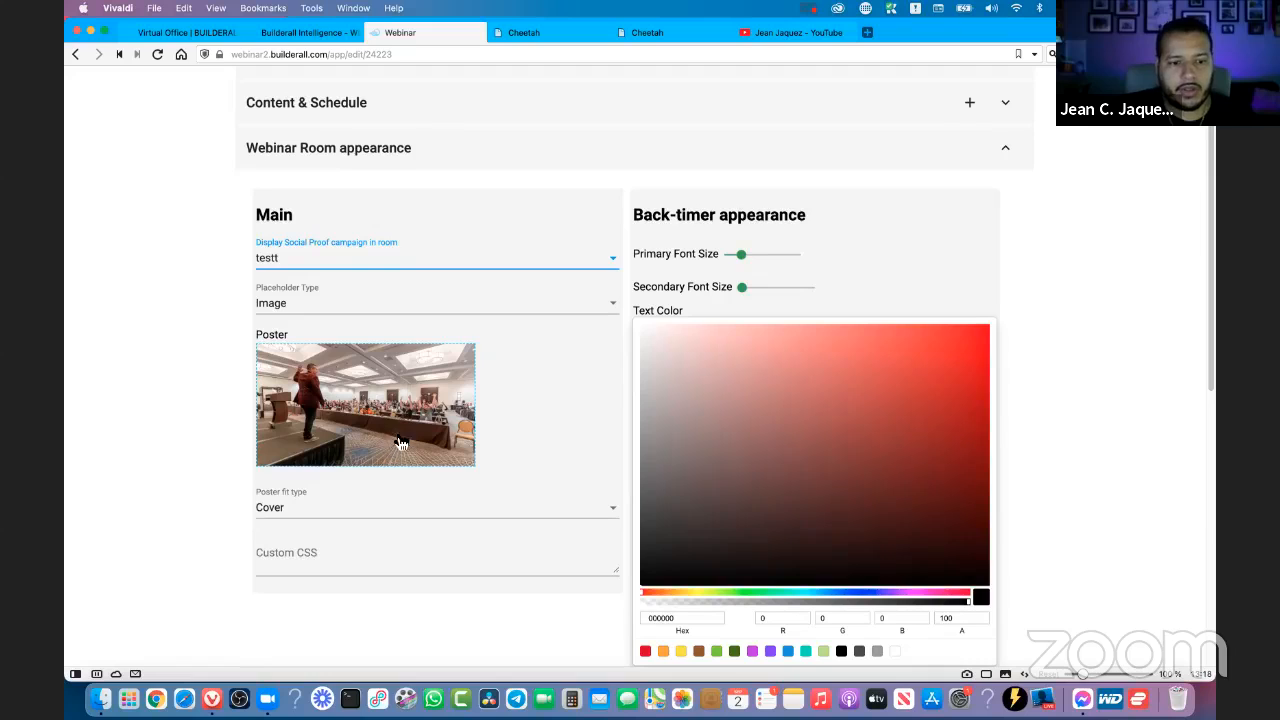
scroll(400, 440, down, 3)
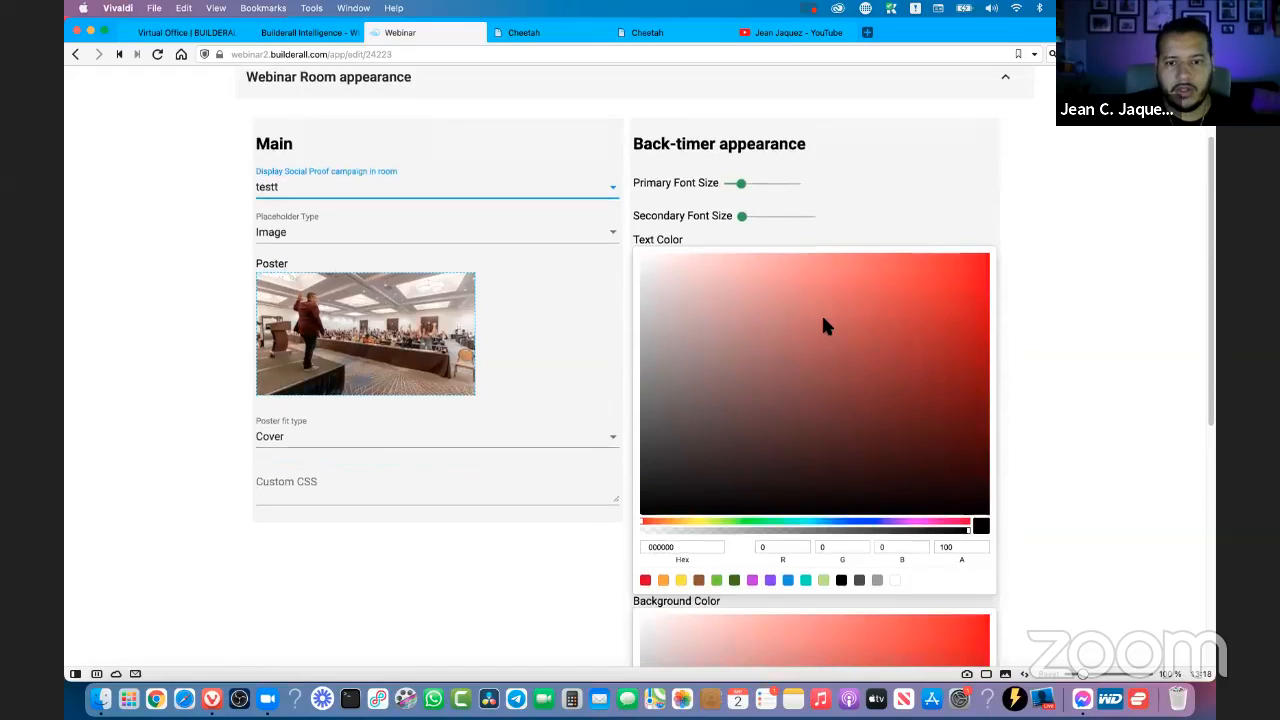
- Set the back-timer's text color to white (FFFFFF) and its background color to near-black (010000)
scroll(823, 328, down, 5)
scroll(760, 326, up, 6)
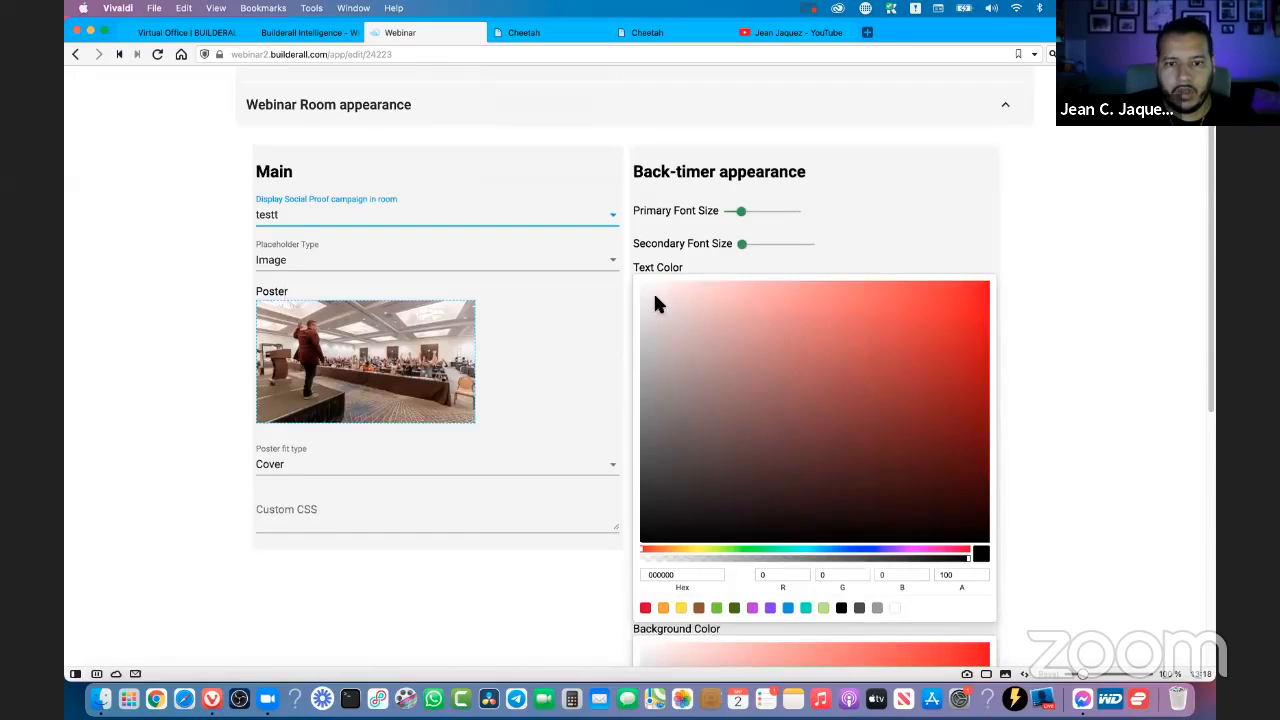
drag(643, 281, 634, 280)
scroll(859, 360, down, 4)
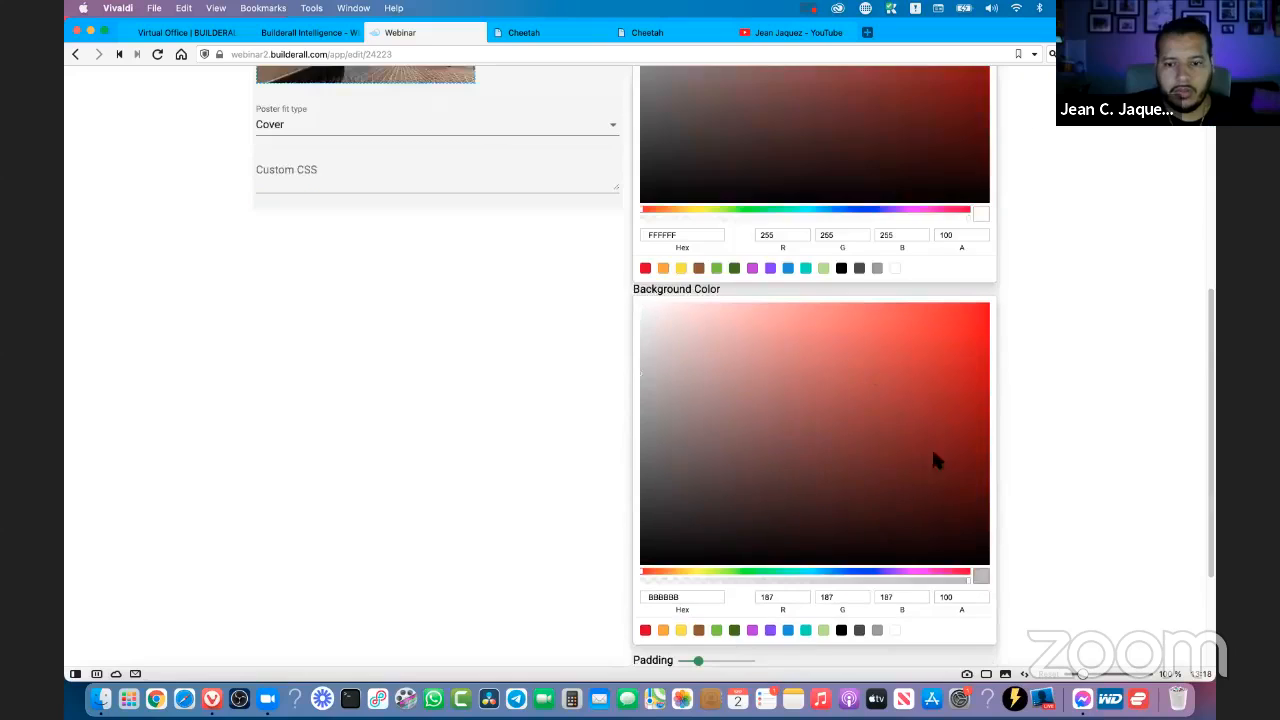
drag(948, 550, 1000, 563)
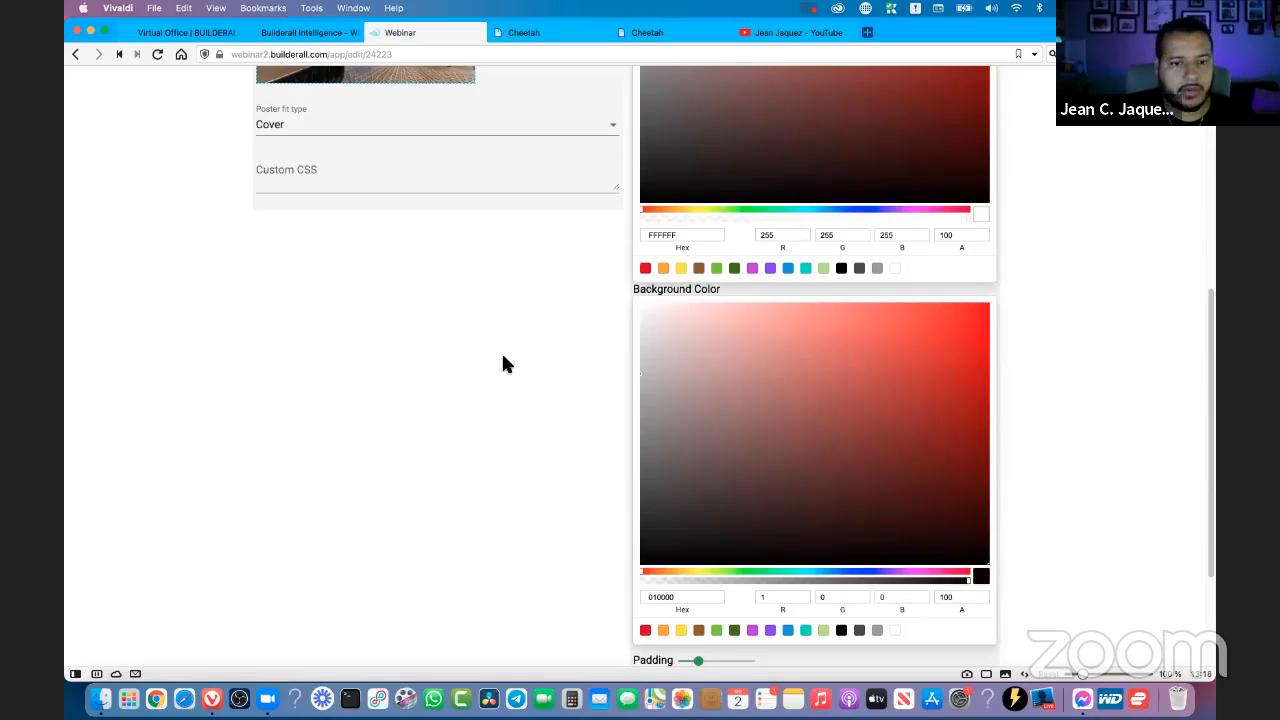
- Open the E-Mail settings and examine the Require E-mail on login option and the available timezones
scroll(503, 360, down, 3)
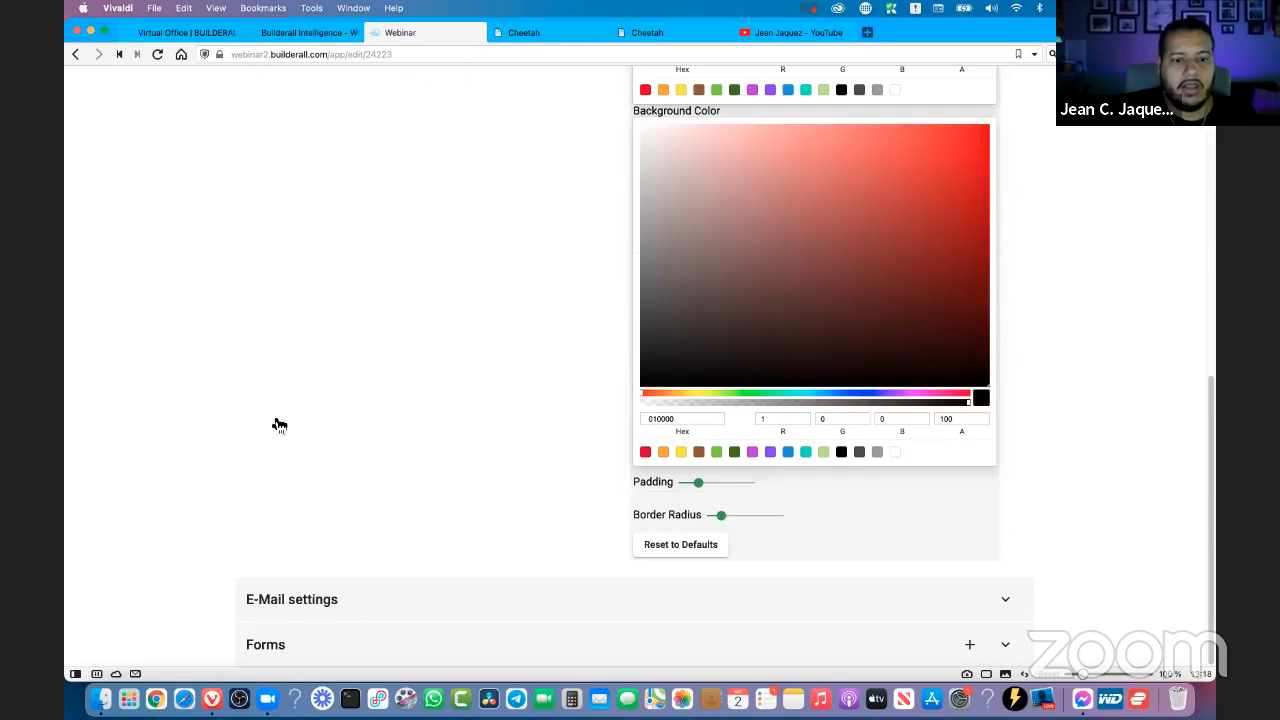
click(1001, 590)
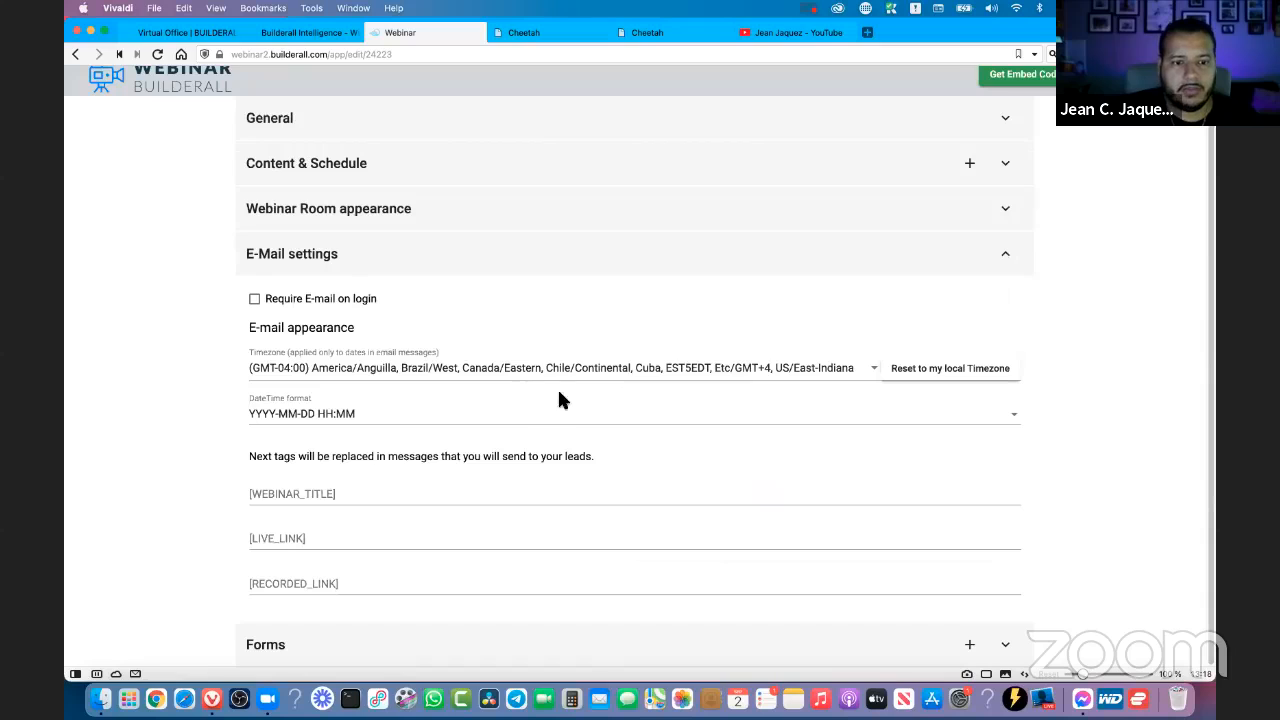
click(255, 299)
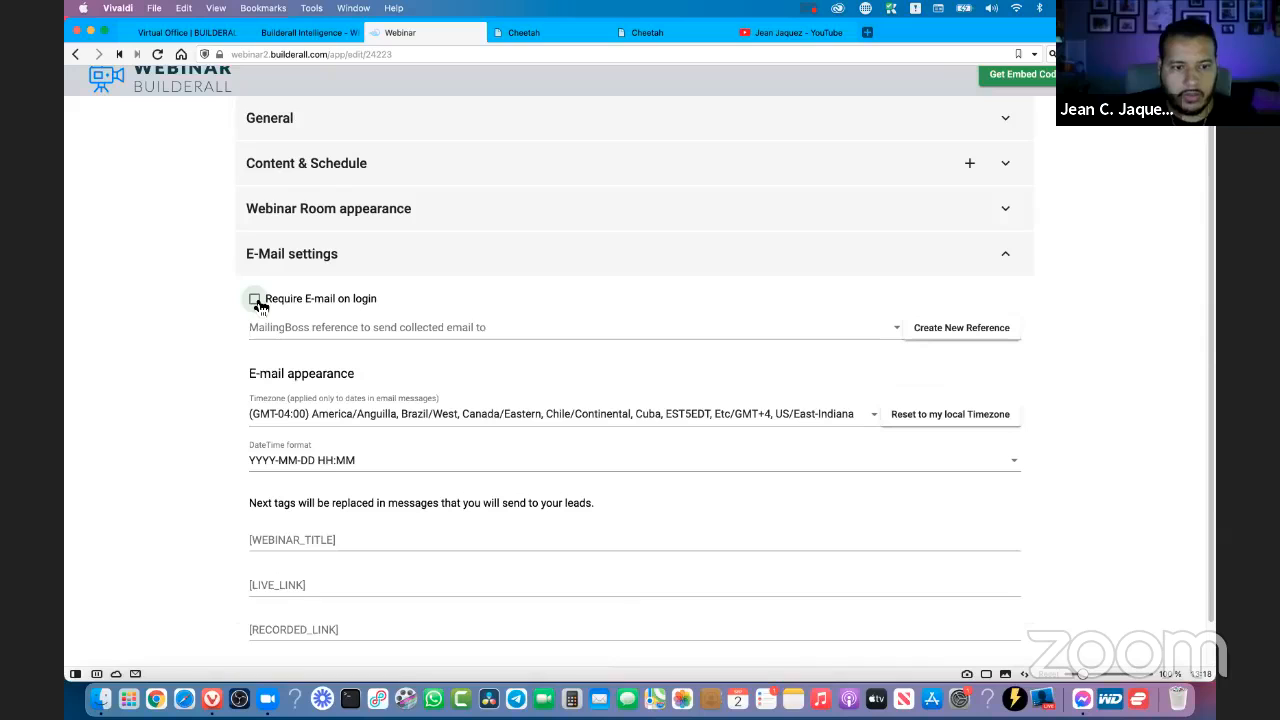
click(256, 299)
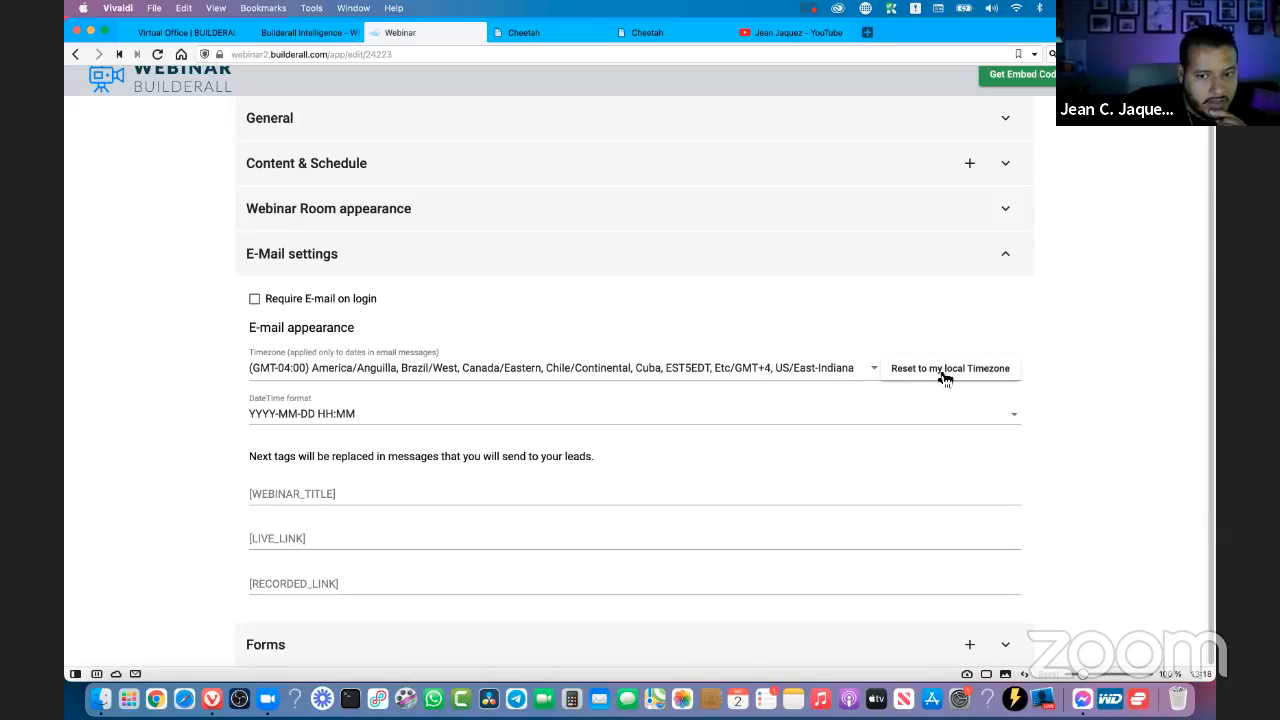
click(873, 371)
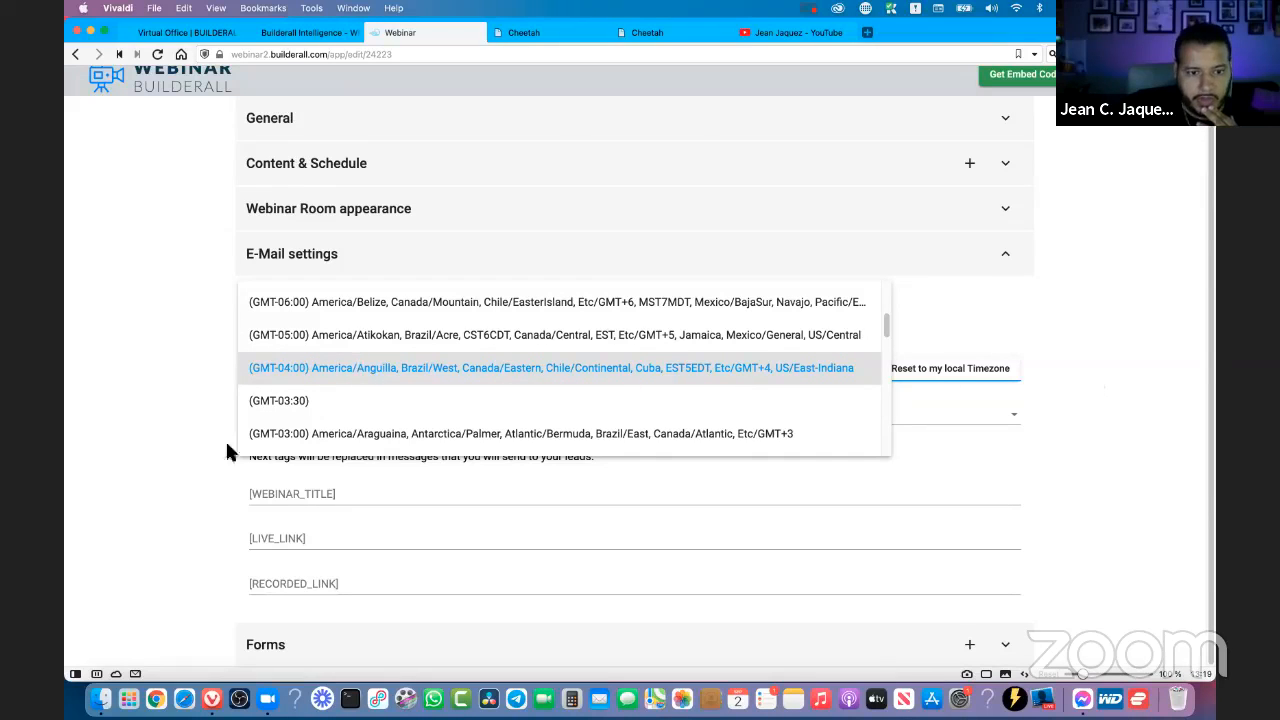
click(177, 484)
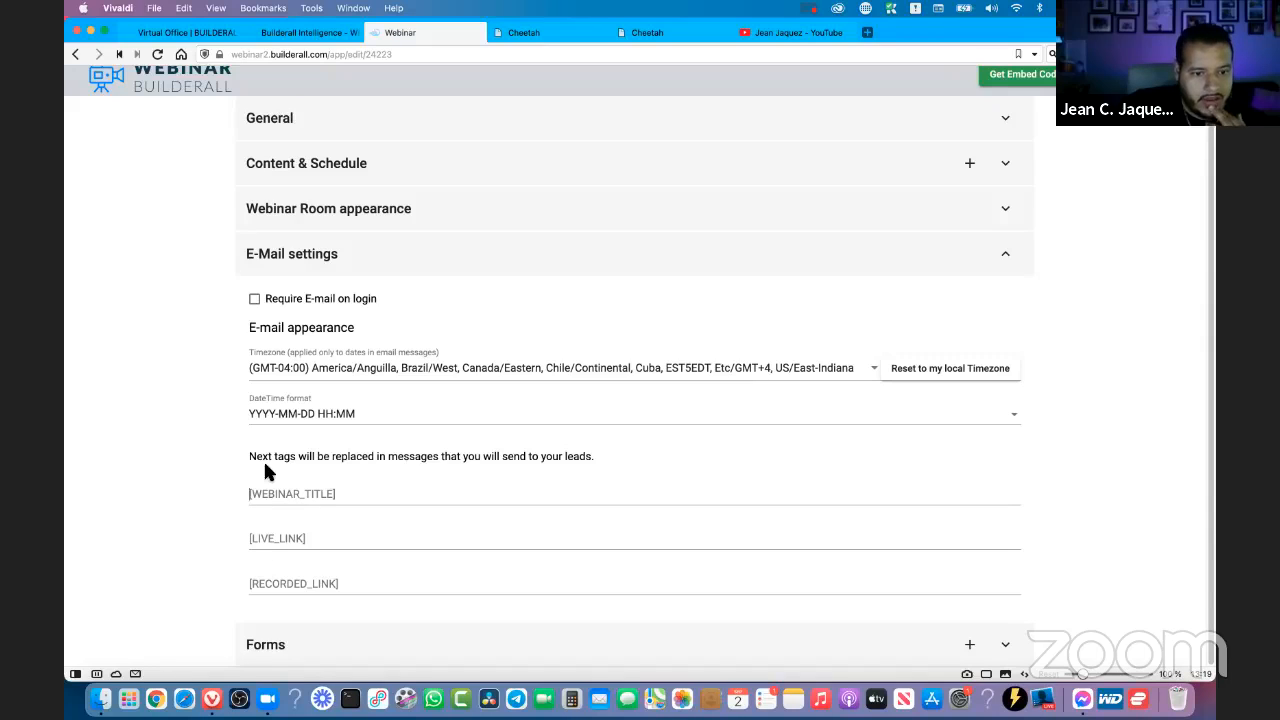
- Enter "The Webinar training" as the replacement text for the WEBINAR_TITLE tag
click(323, 478)
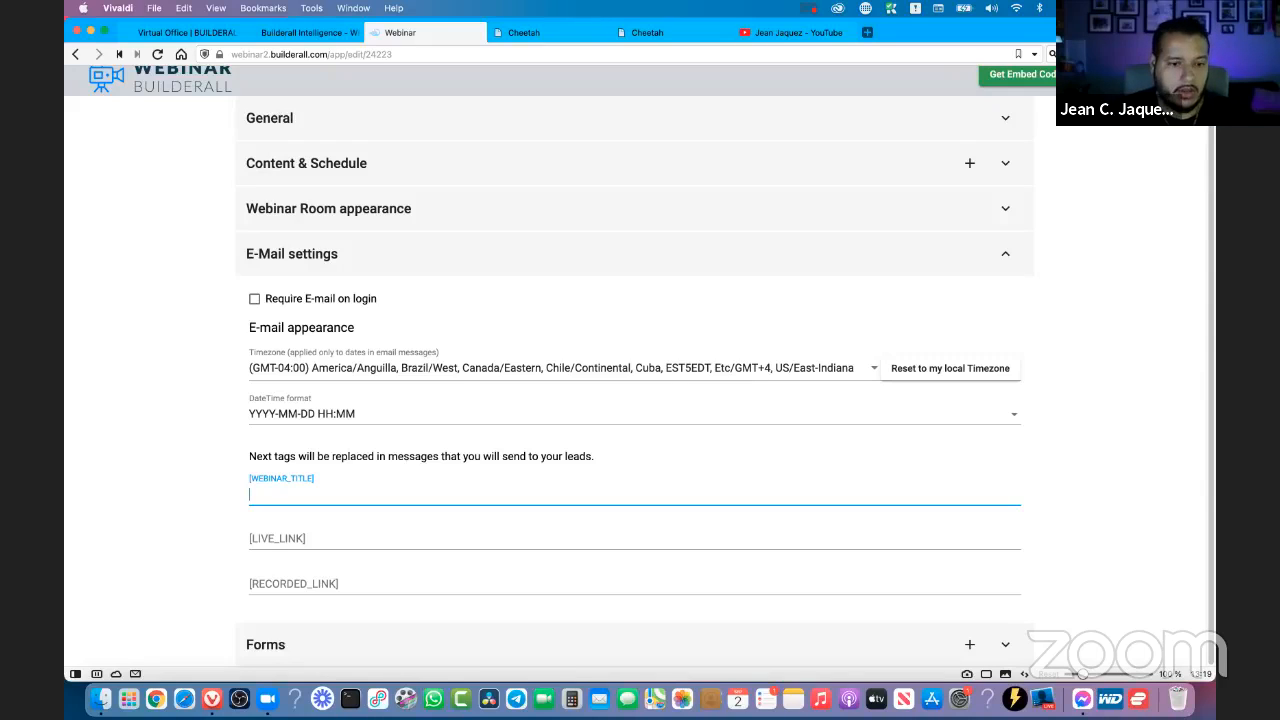
text(The)
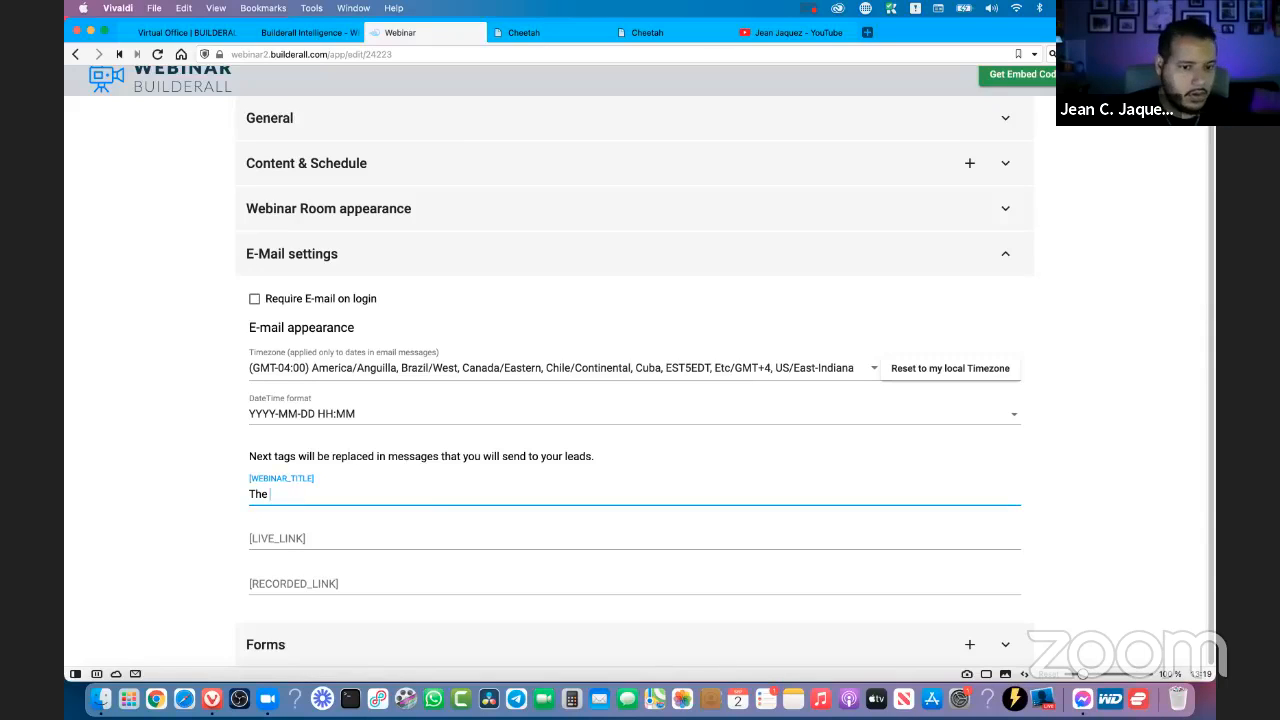
text(Webinar Training)
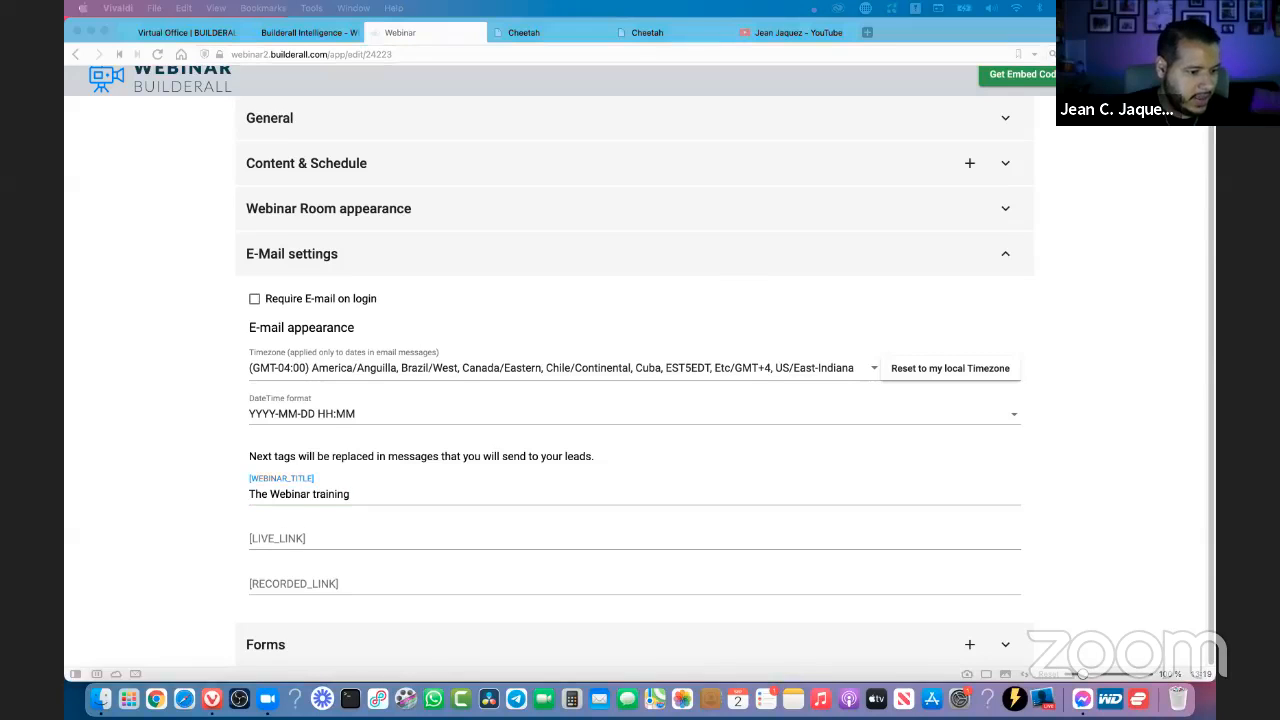
- Go to the thetrainingwebinar site in Cheetah and locate its evergreen broadcast page for the live link
click(305, 538)
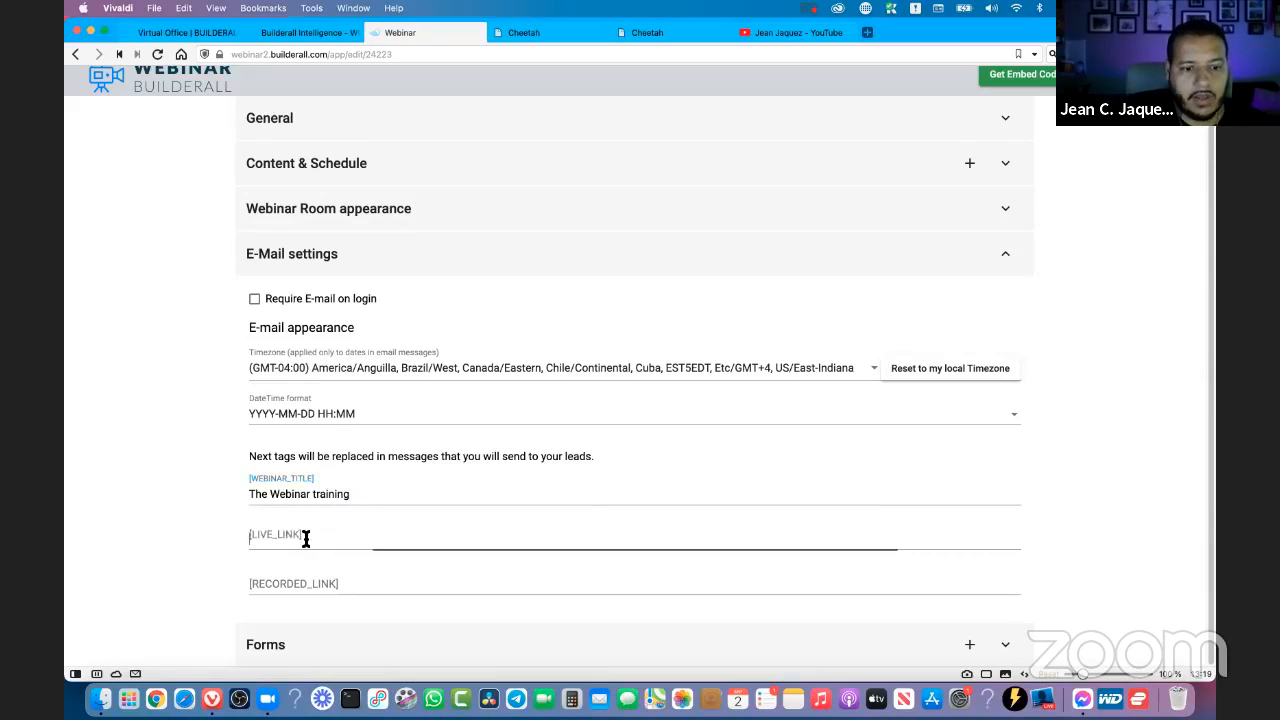
click(305, 32)
click(200, 38)
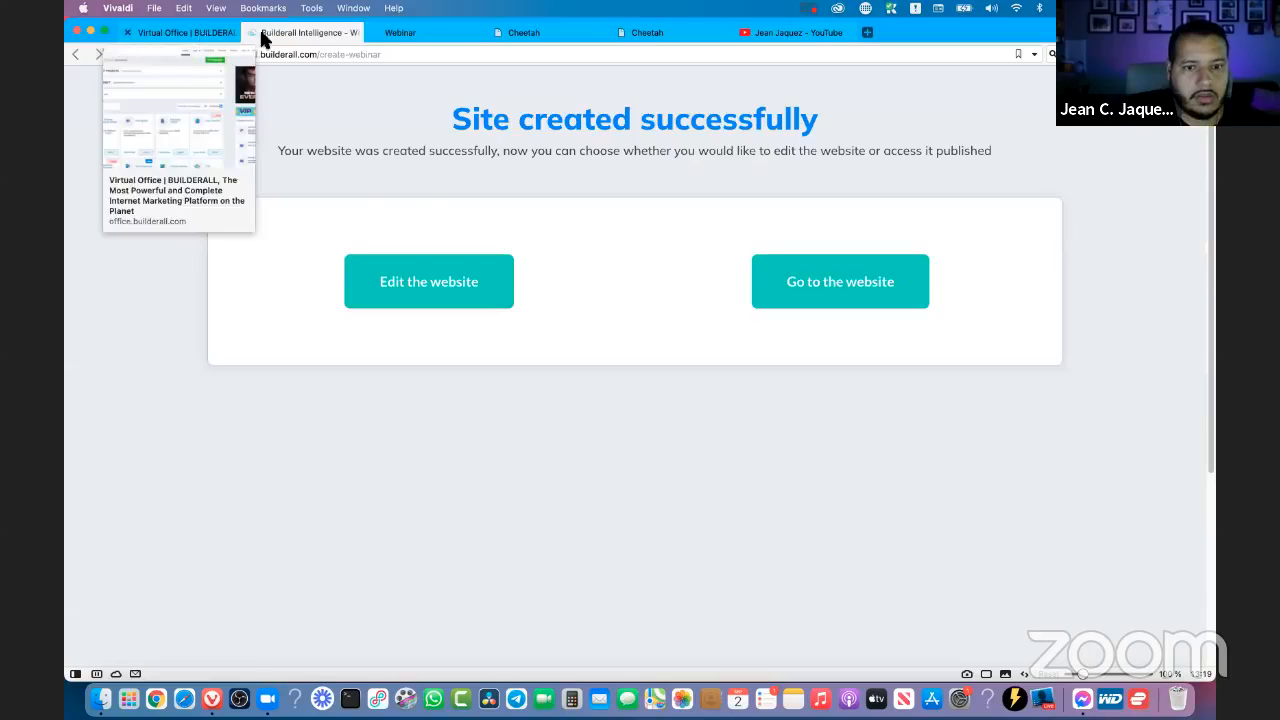
click(666, 36)
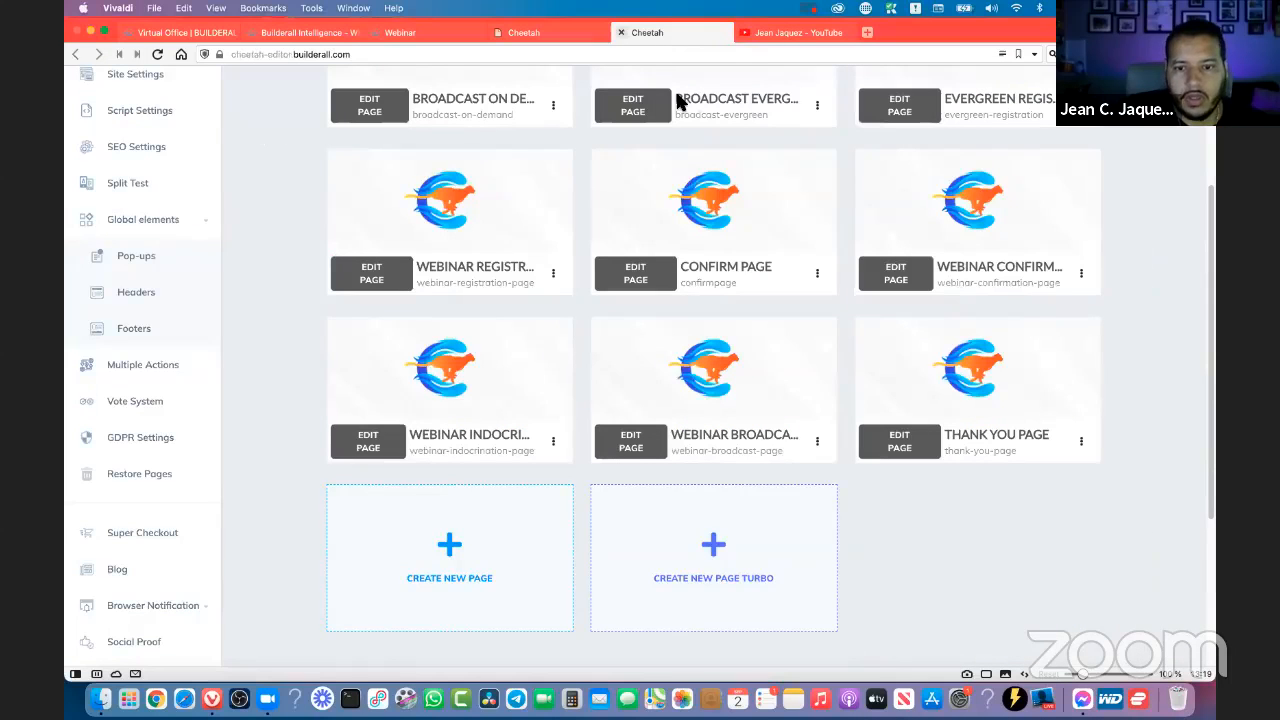
scroll(989, 524, up, 4)
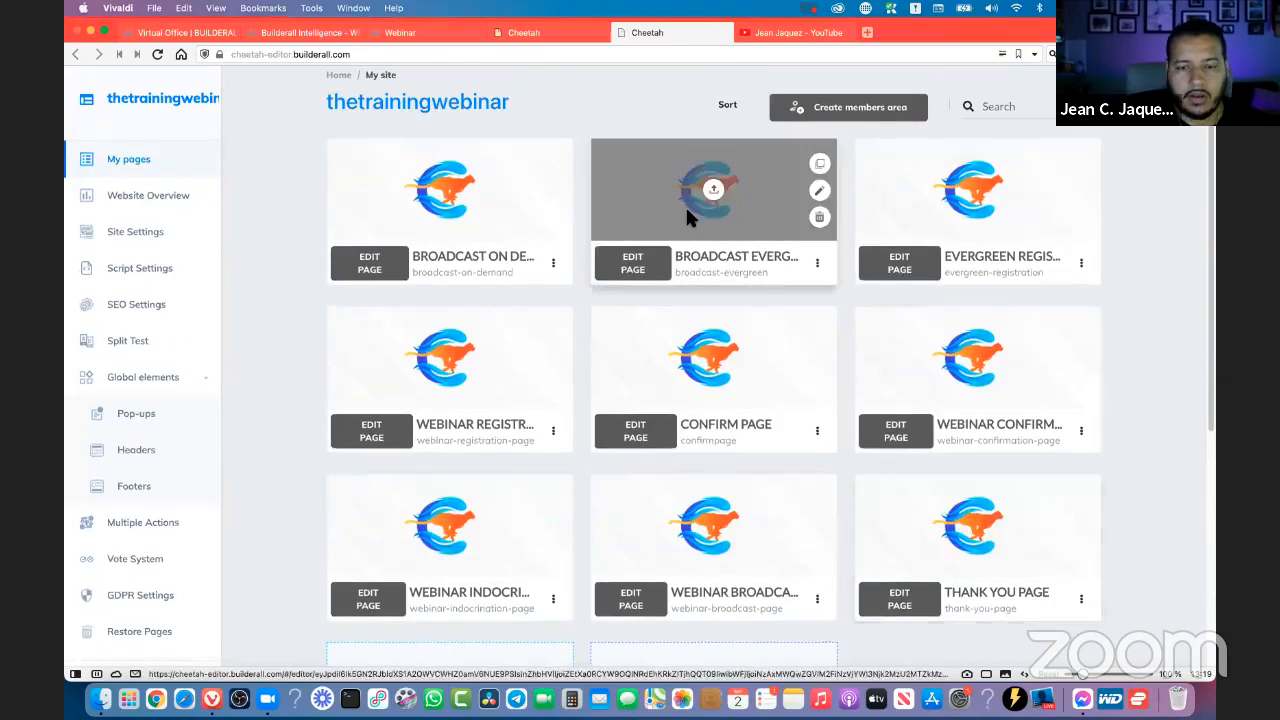
scroll(788, 597, down, 1)
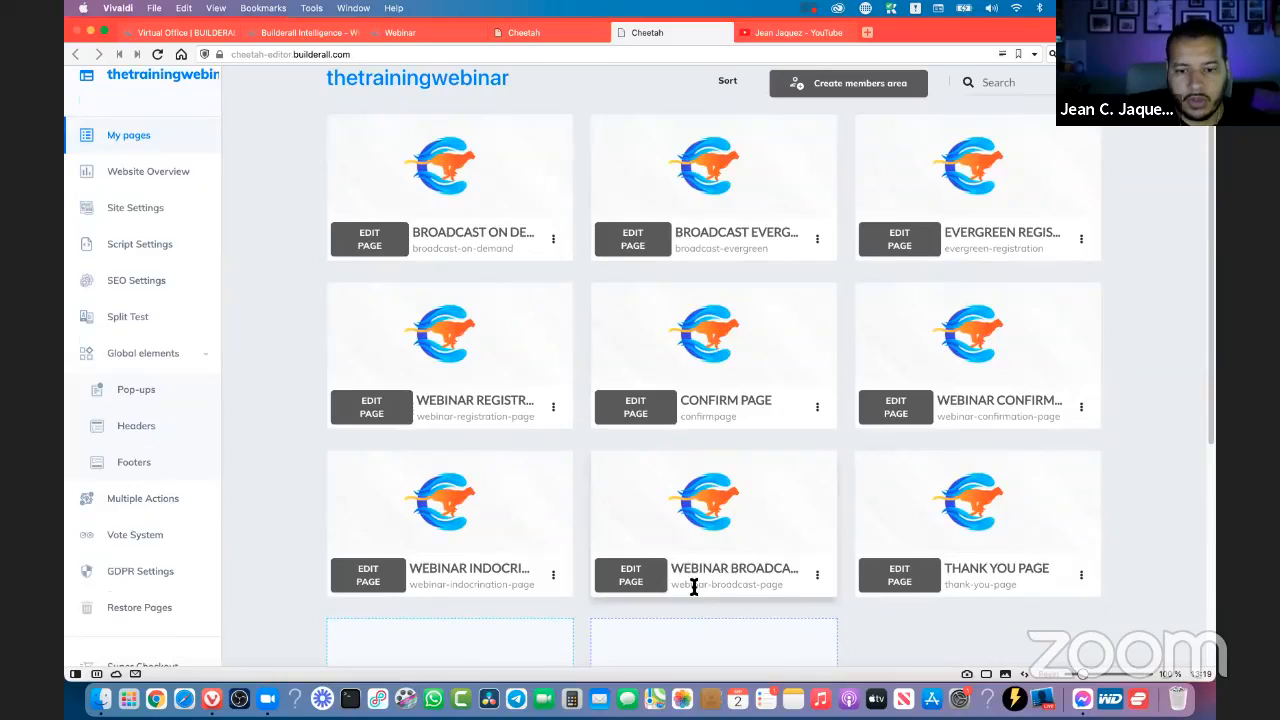
scroll(797, 393, up, 2)
scroll(797, 393, up, 1)
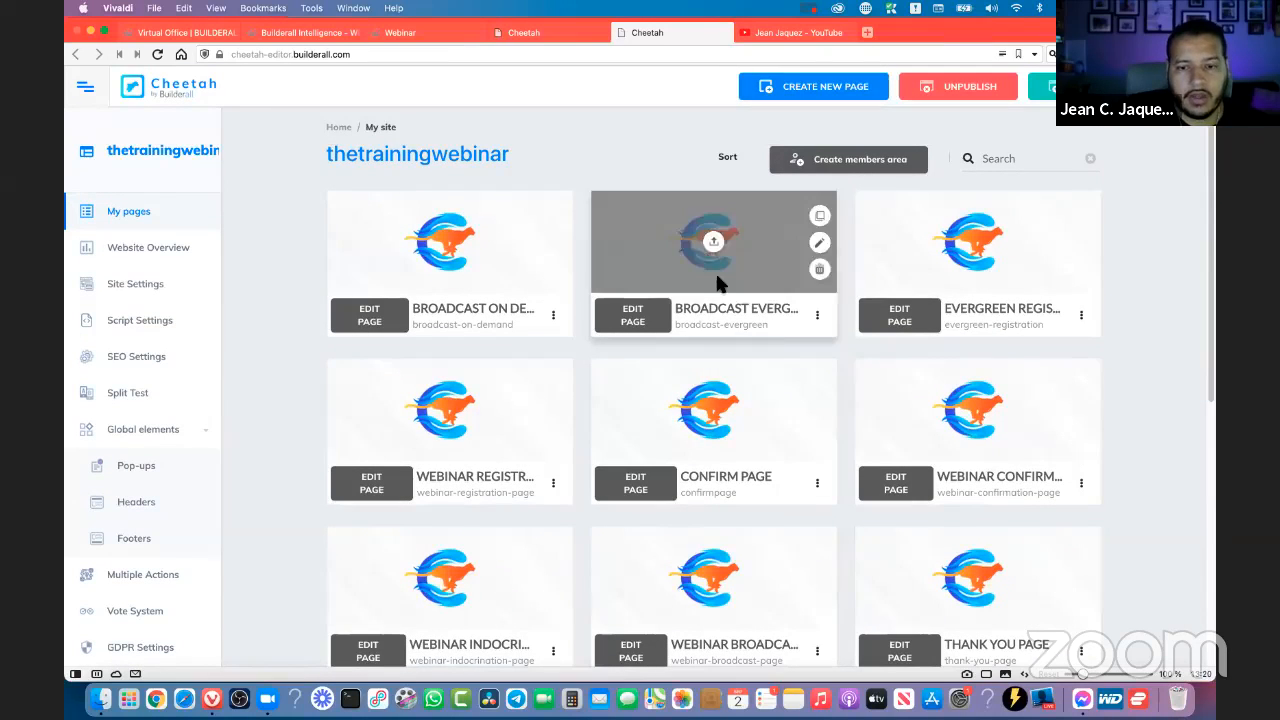
- Open the published broadcast-evergreen page, copy its full URL, and close that page and the YouTube page
click(817, 315)
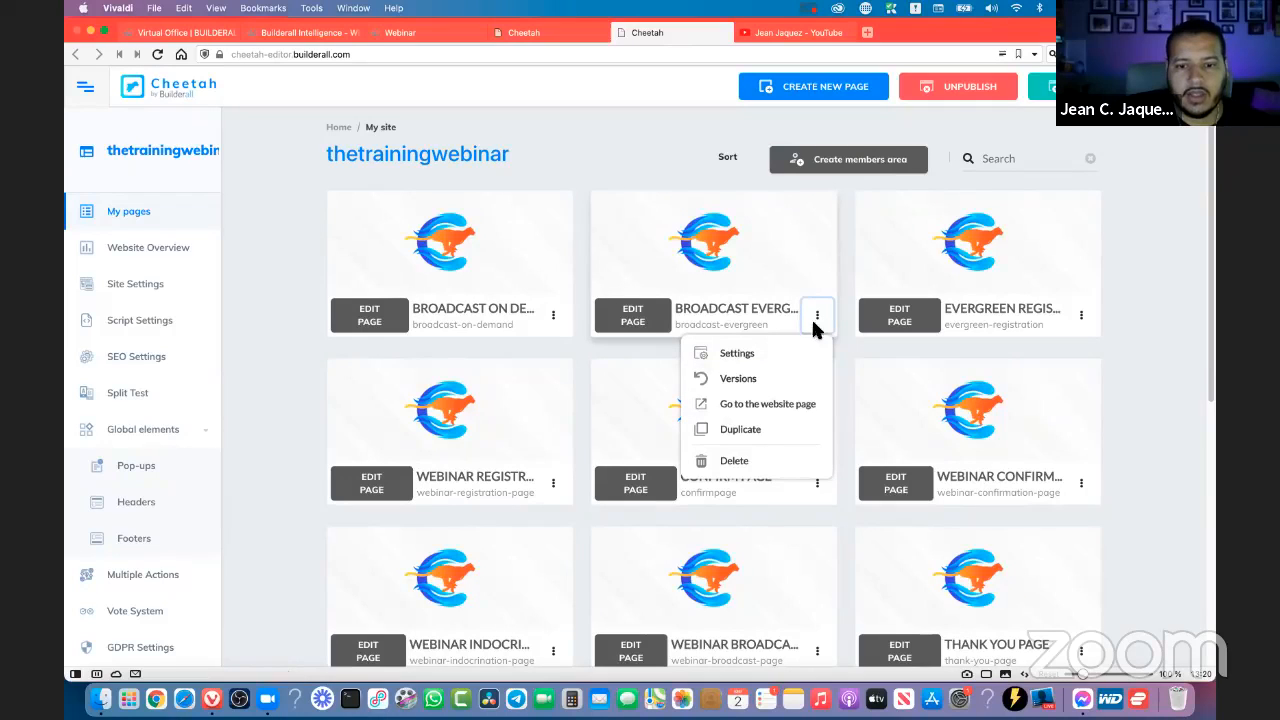
click(790, 414)
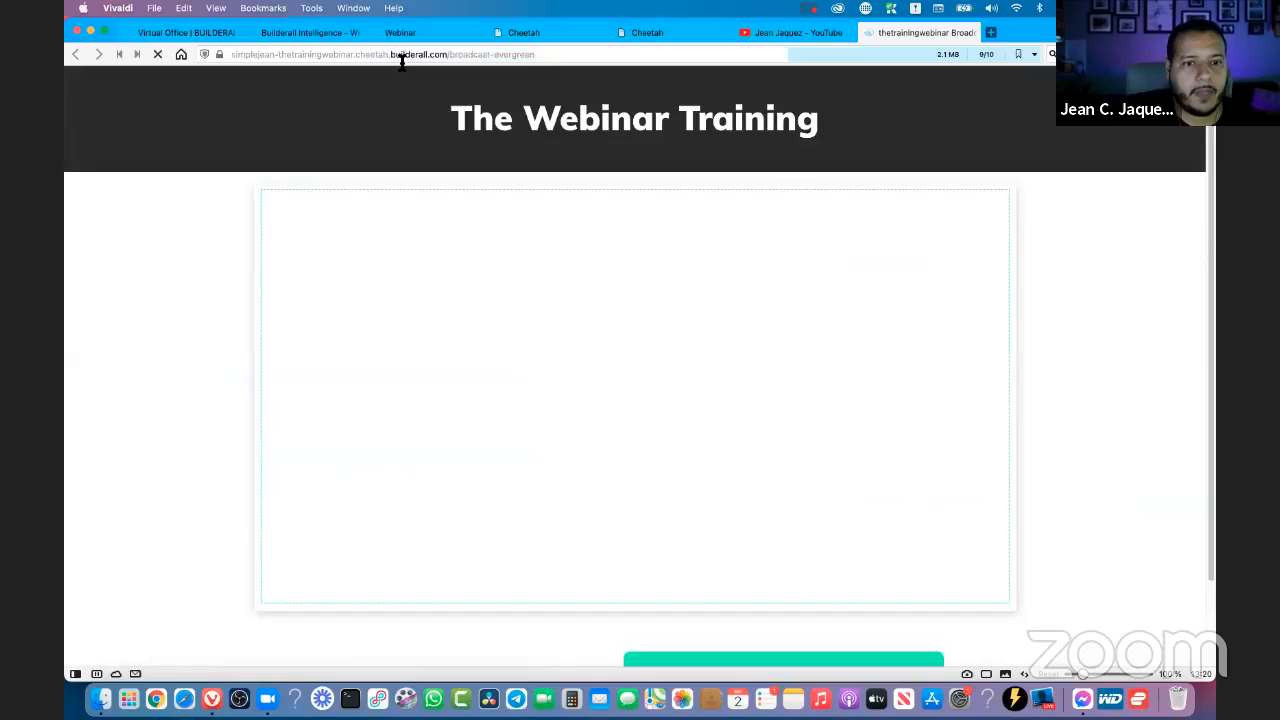
click(400, 55)
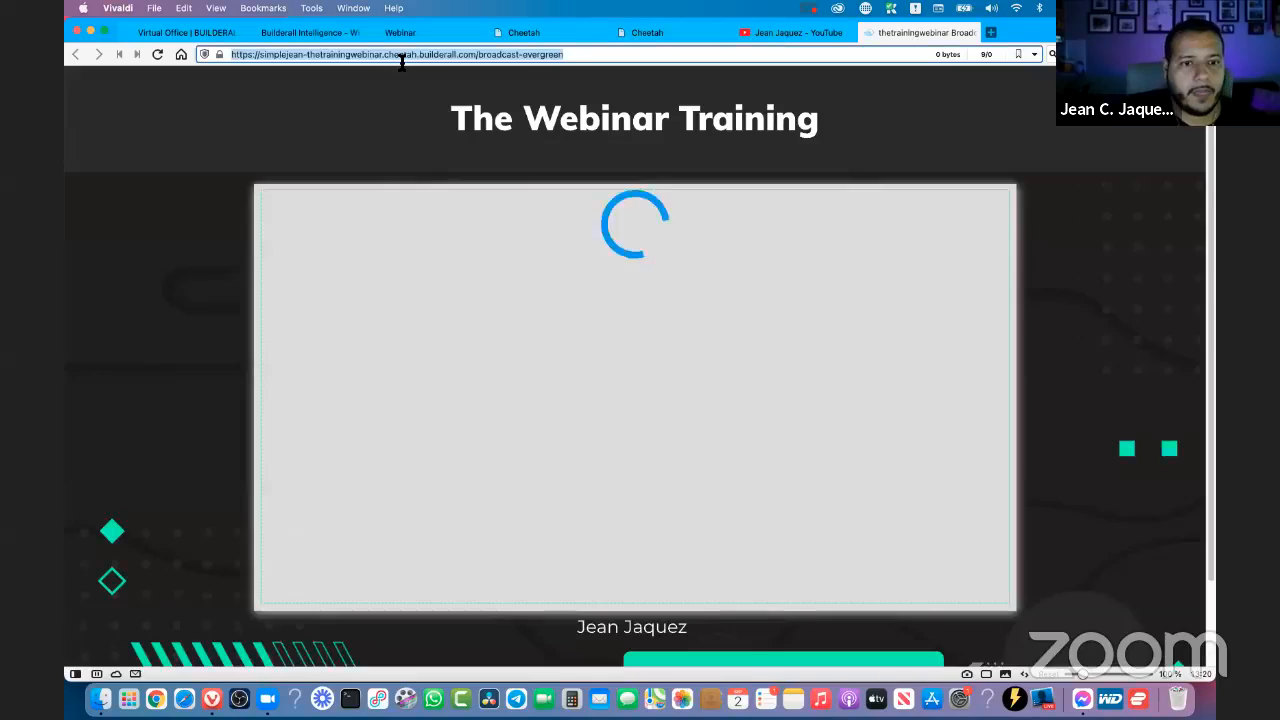
key(super+x)
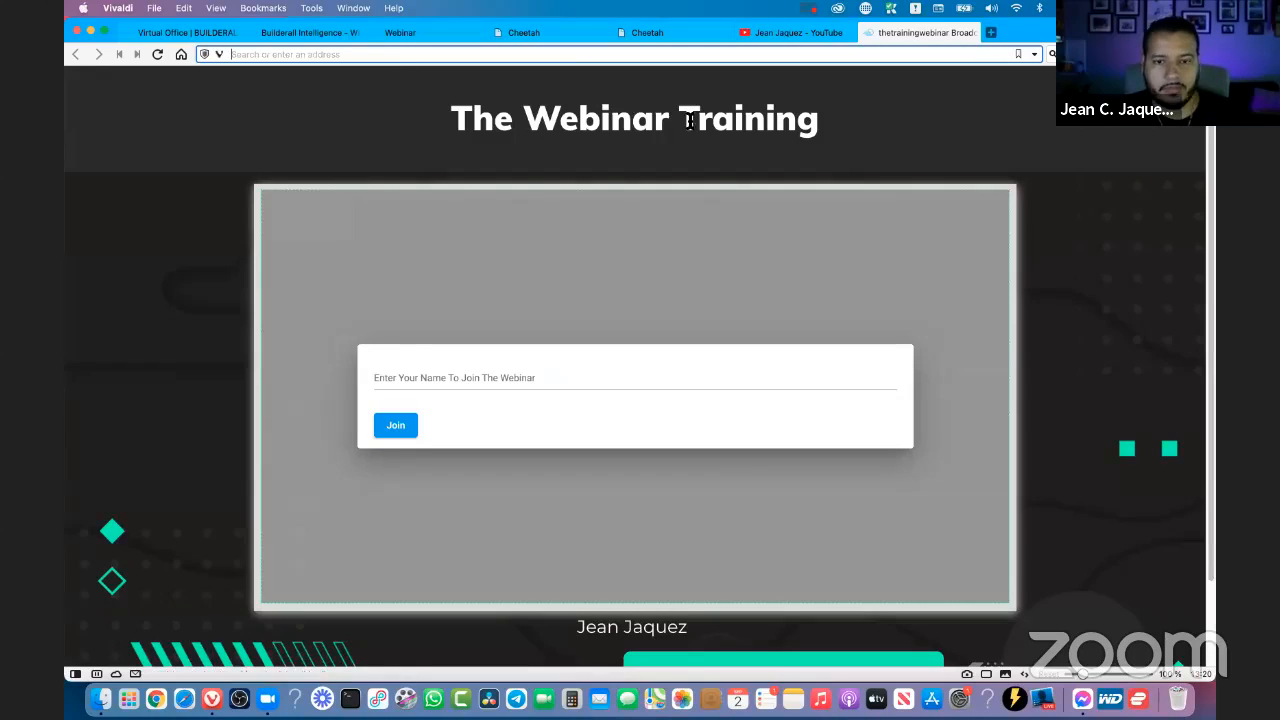
key(super+w)
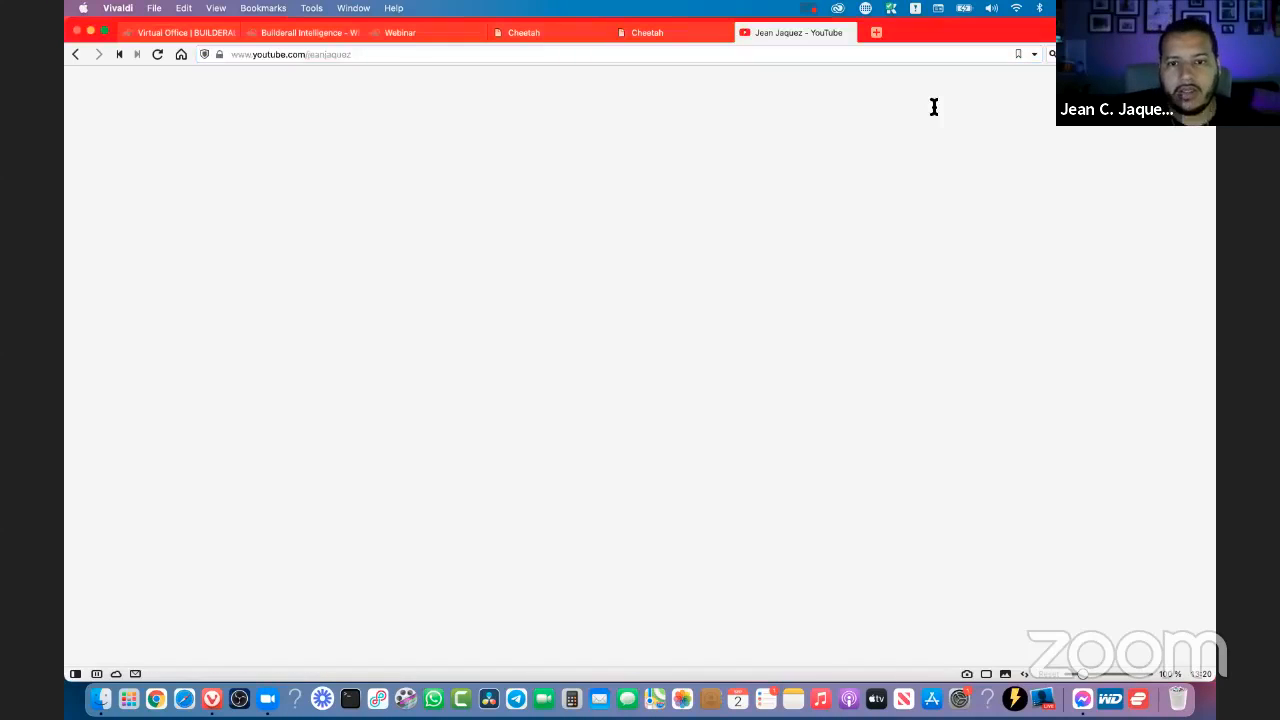
key(super+w)
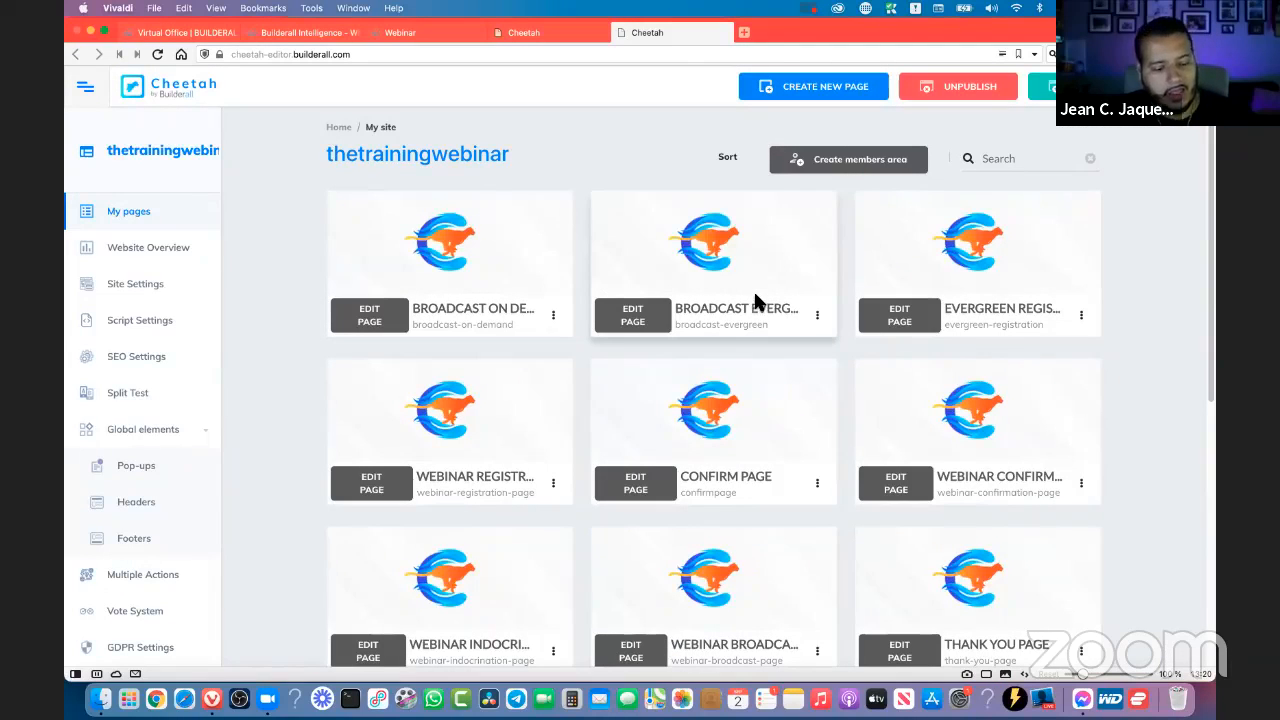
- Return to the webinar's E-Mail settings and paste the broadcast-evergreen URL as both LIVE_LINK and RECORDED_LINK
click(553, 33)
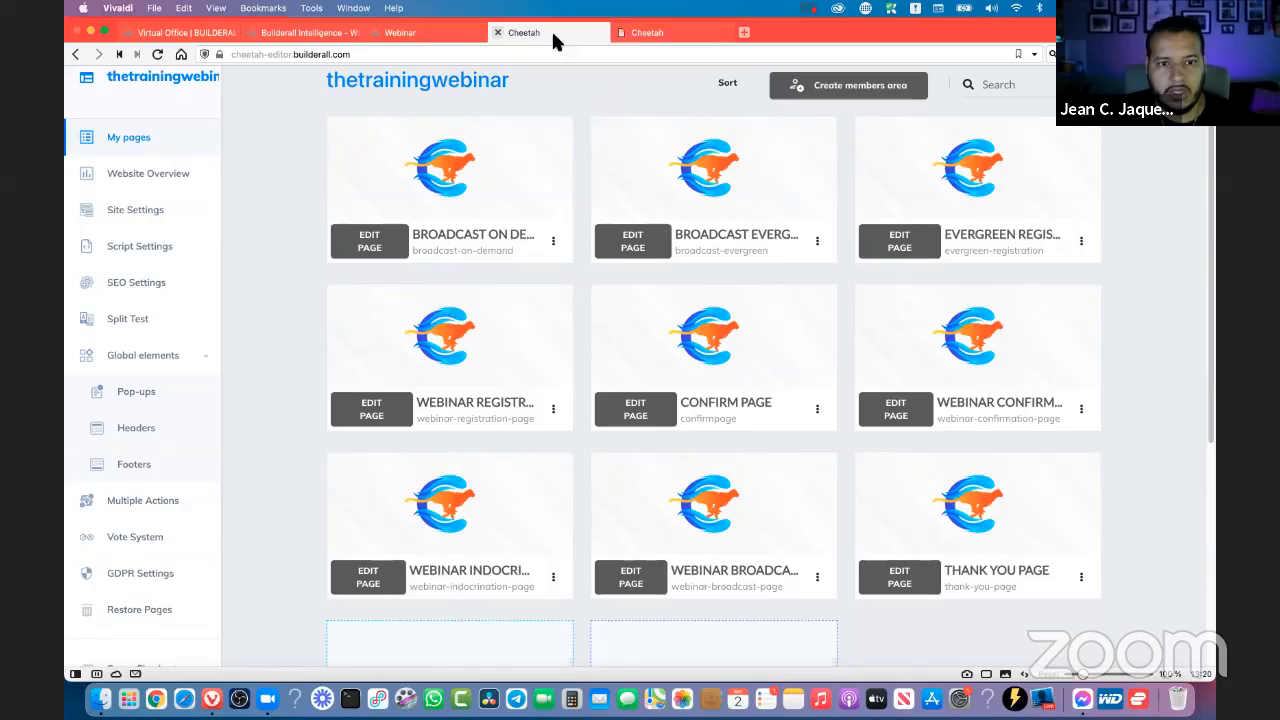
click(428, 36)
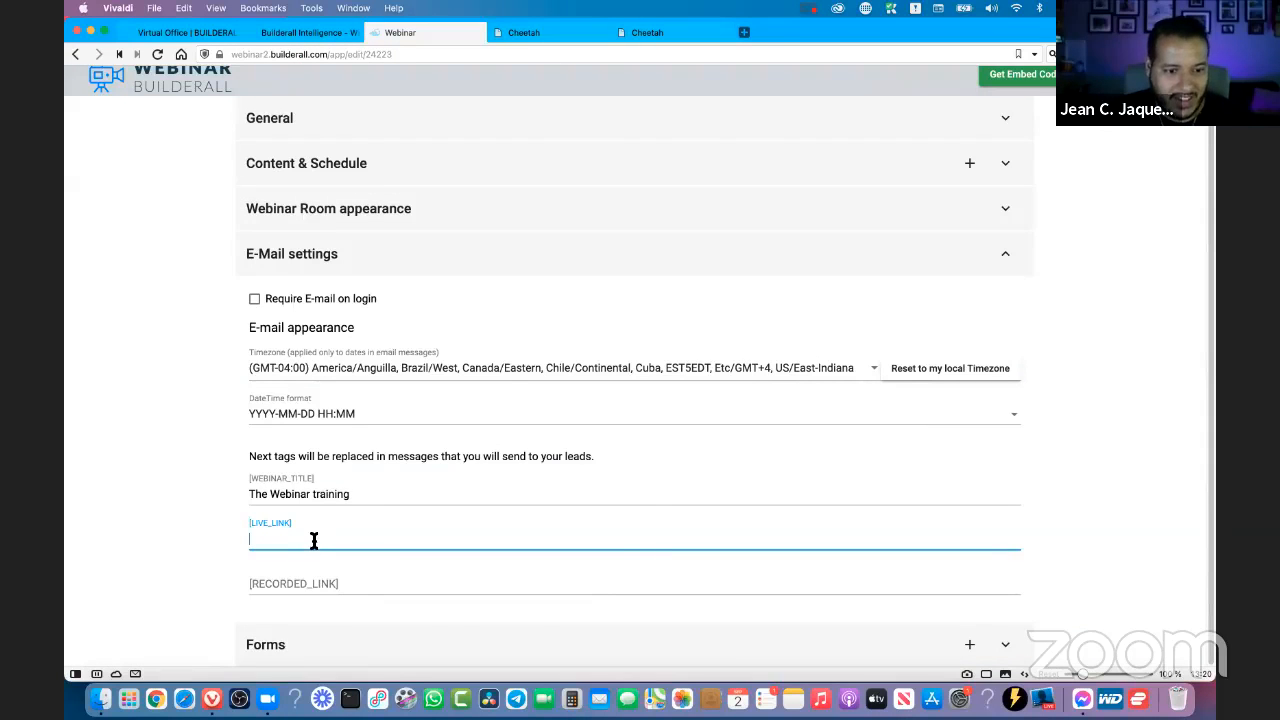
key(super+v)
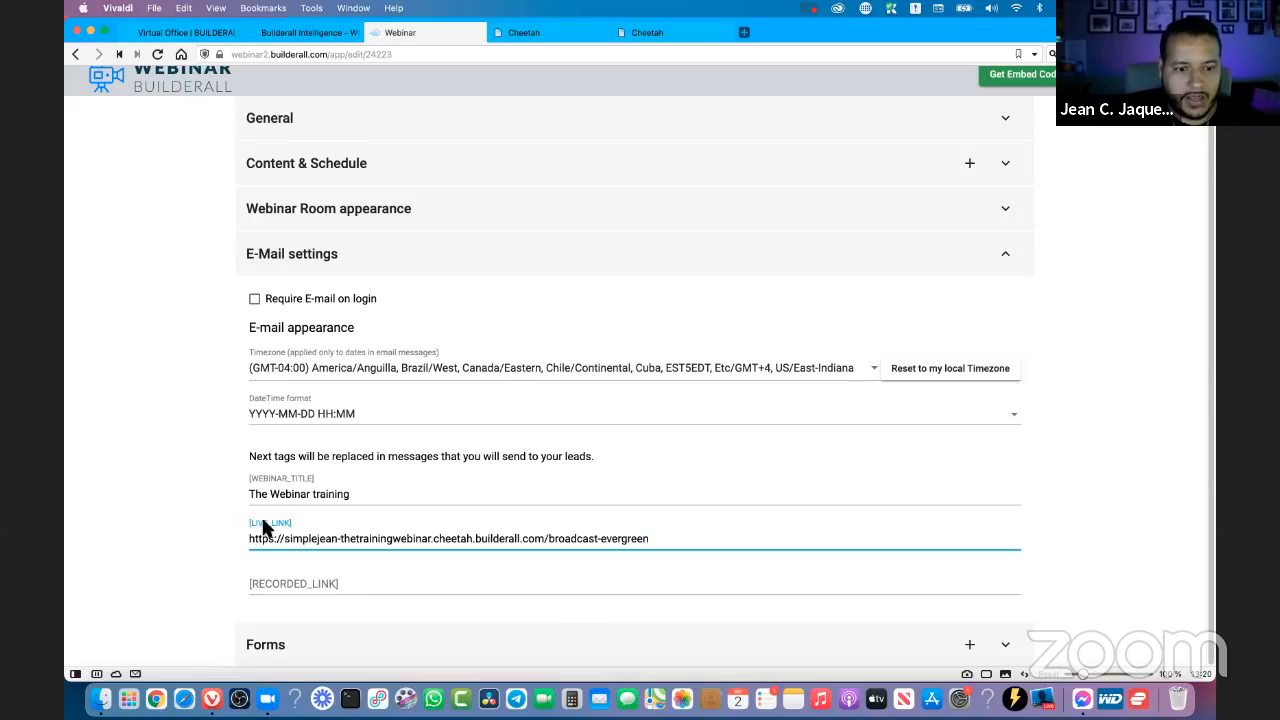
click(298, 584)
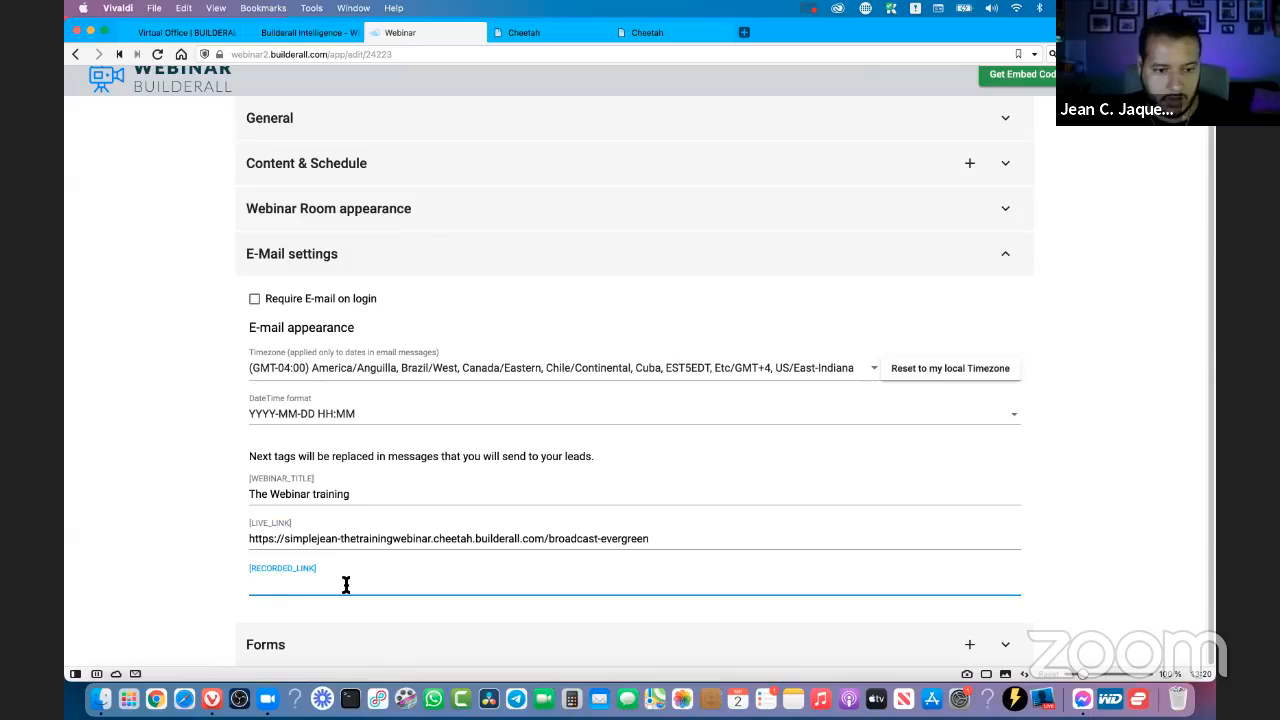
key(super+v)
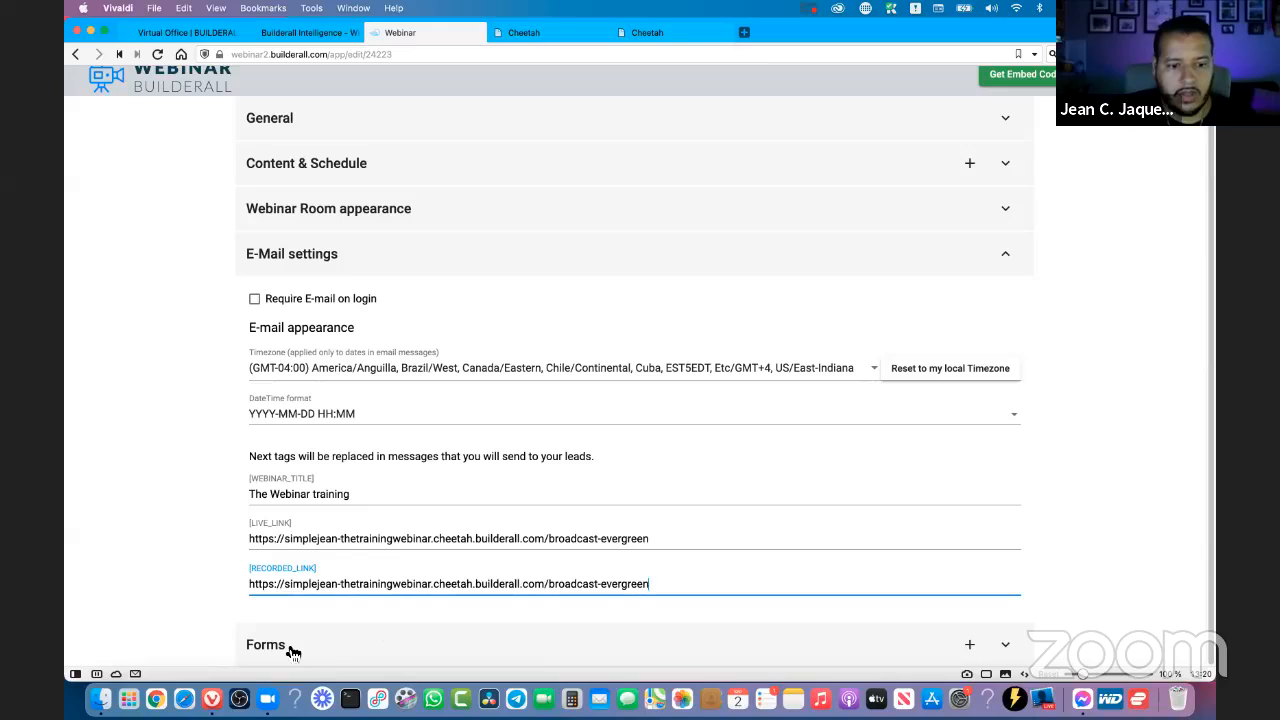
- Open the Join Webinar form under Forms and review its main settings, notifications, data capture, and events and seats
click(337, 632)
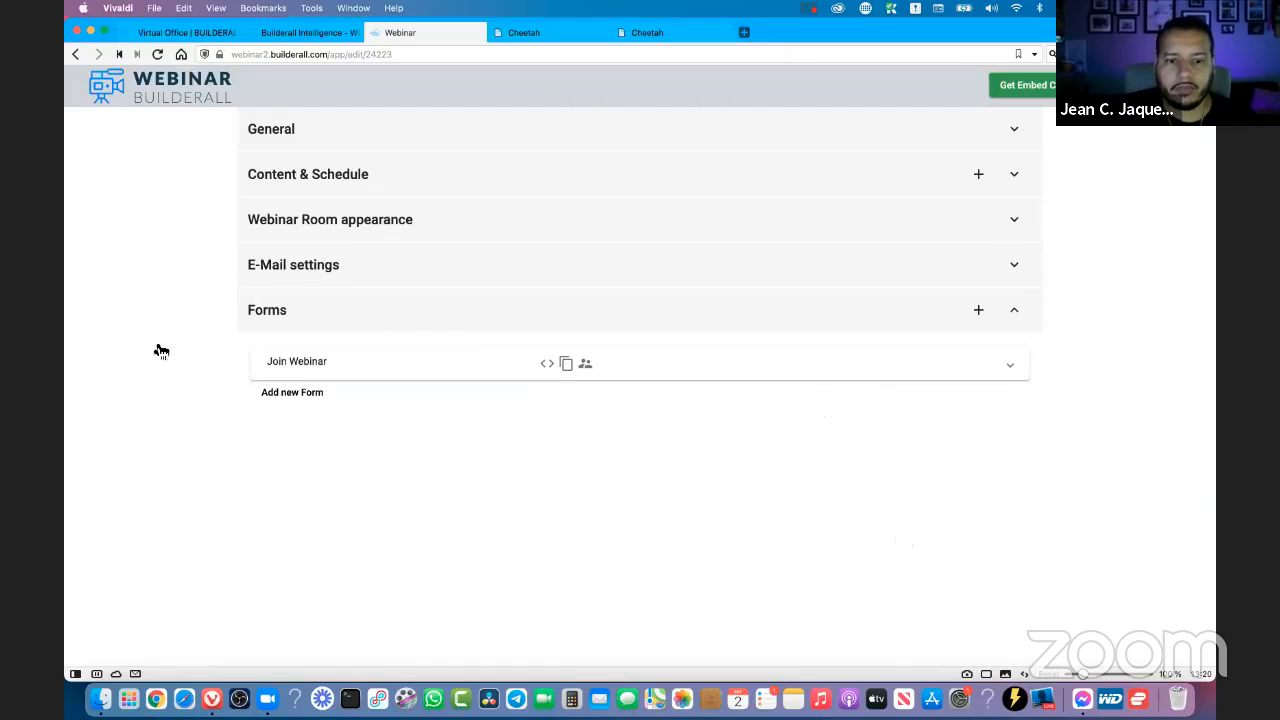
click(1012, 370)
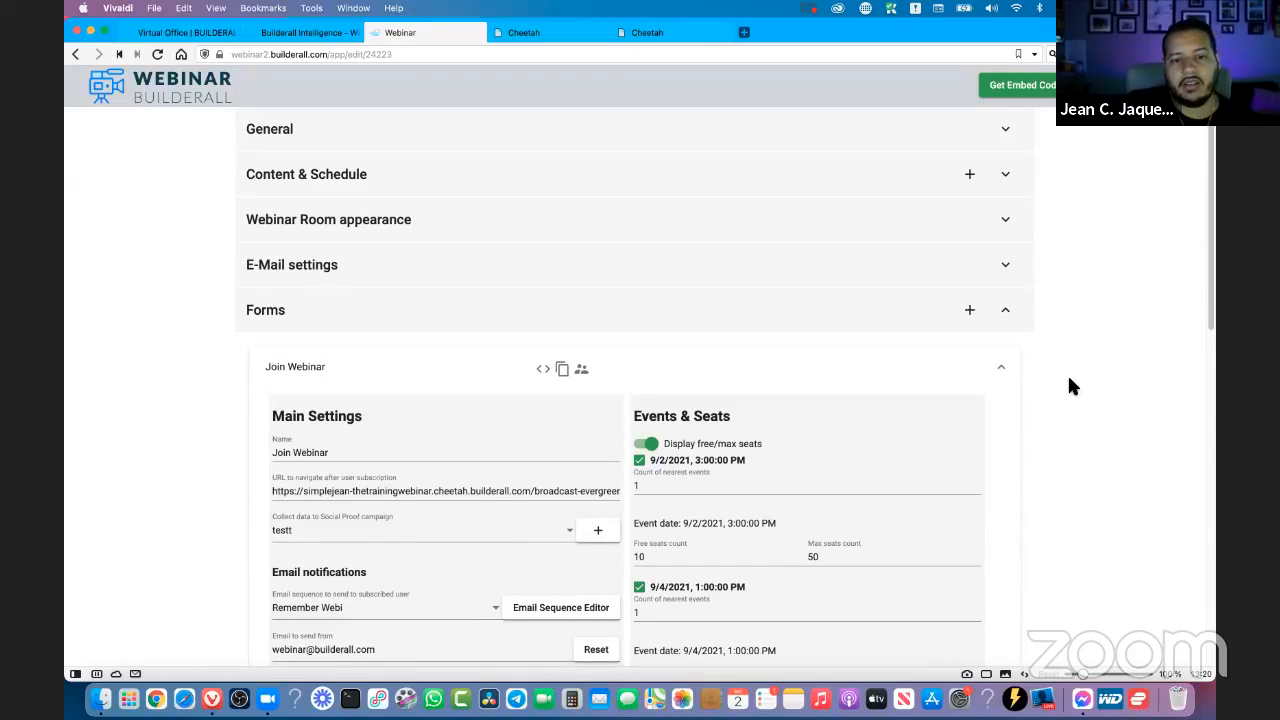
scroll(1070, 385, down, 2)
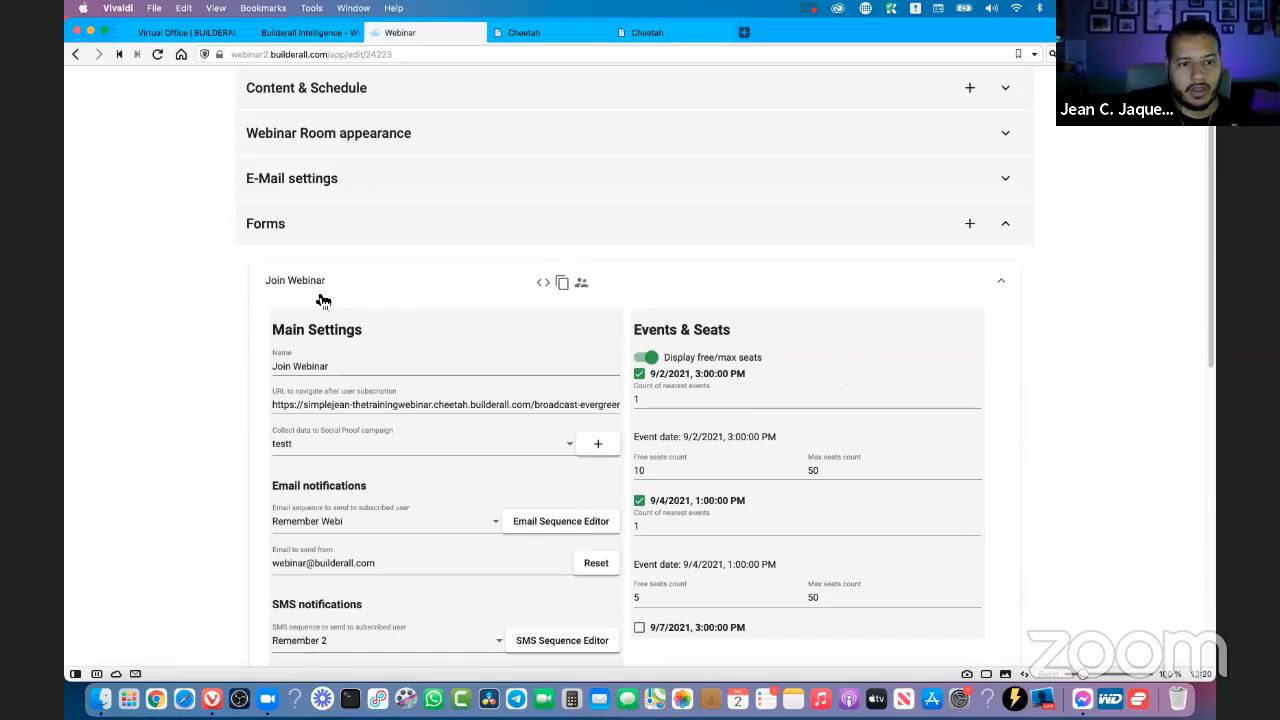
scroll(330, 295, down, 4)
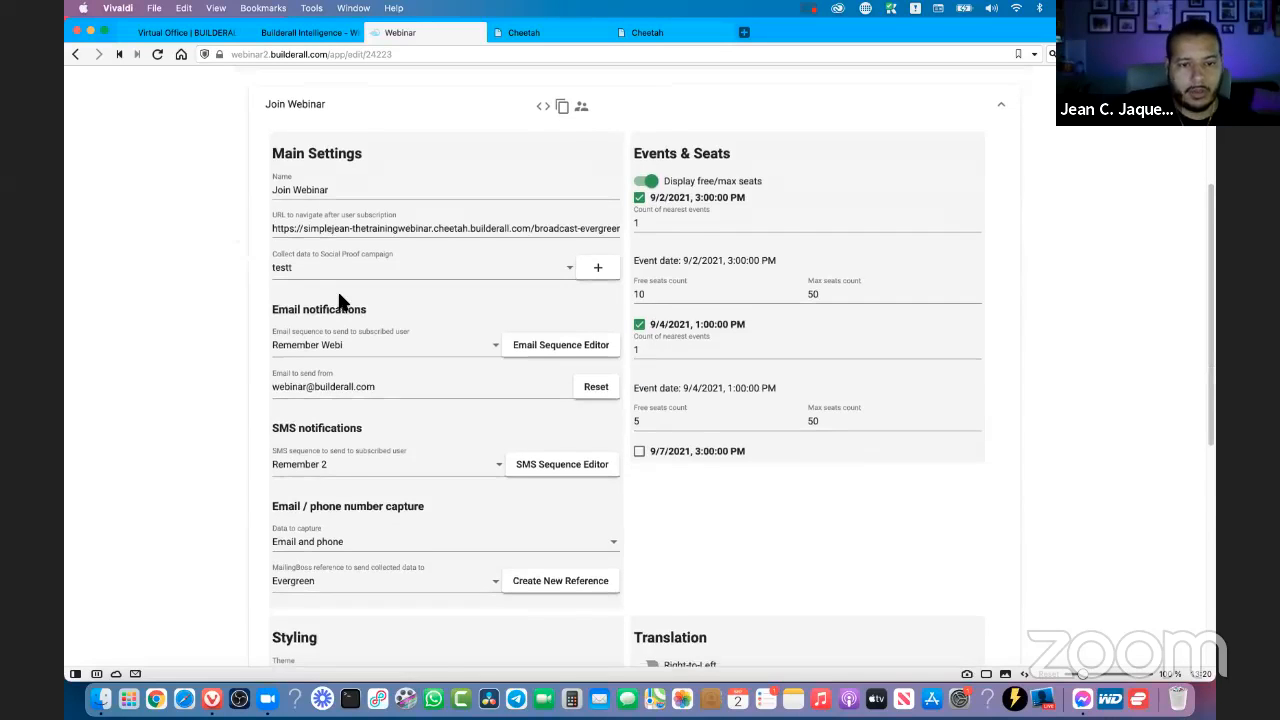
scroll(338, 295, down, 2)
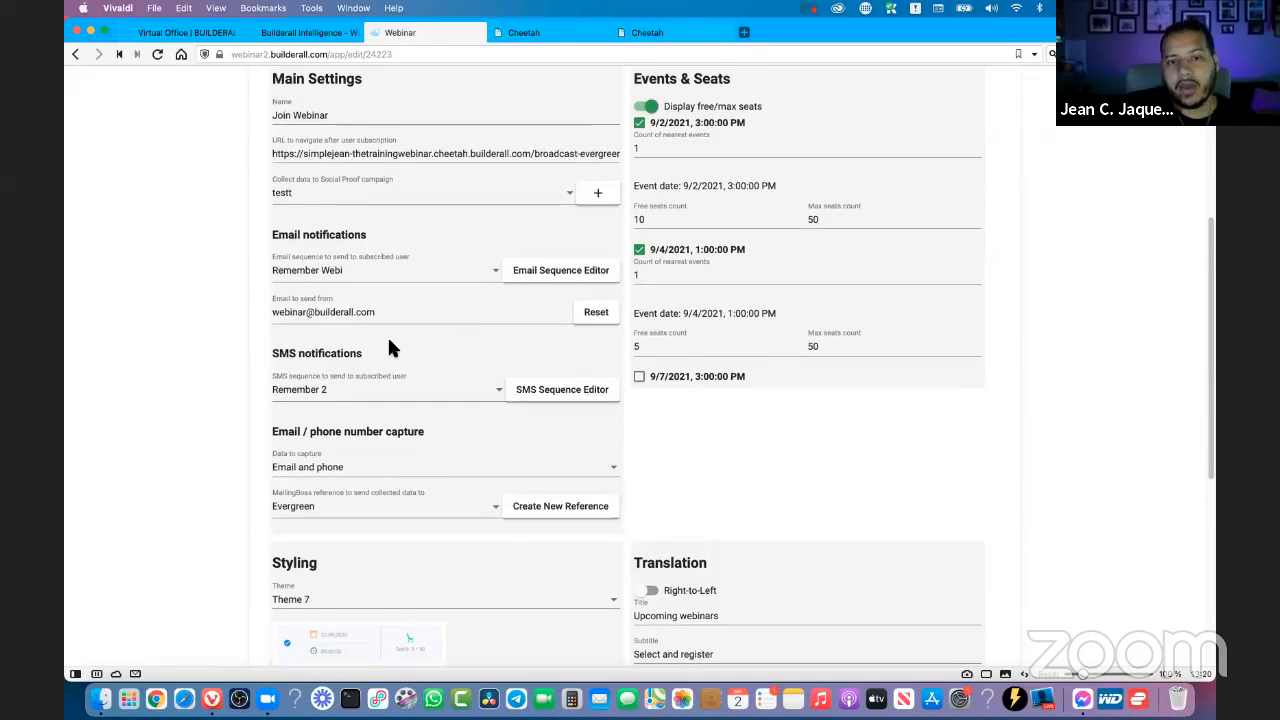
scroll(390, 347, up, 6)
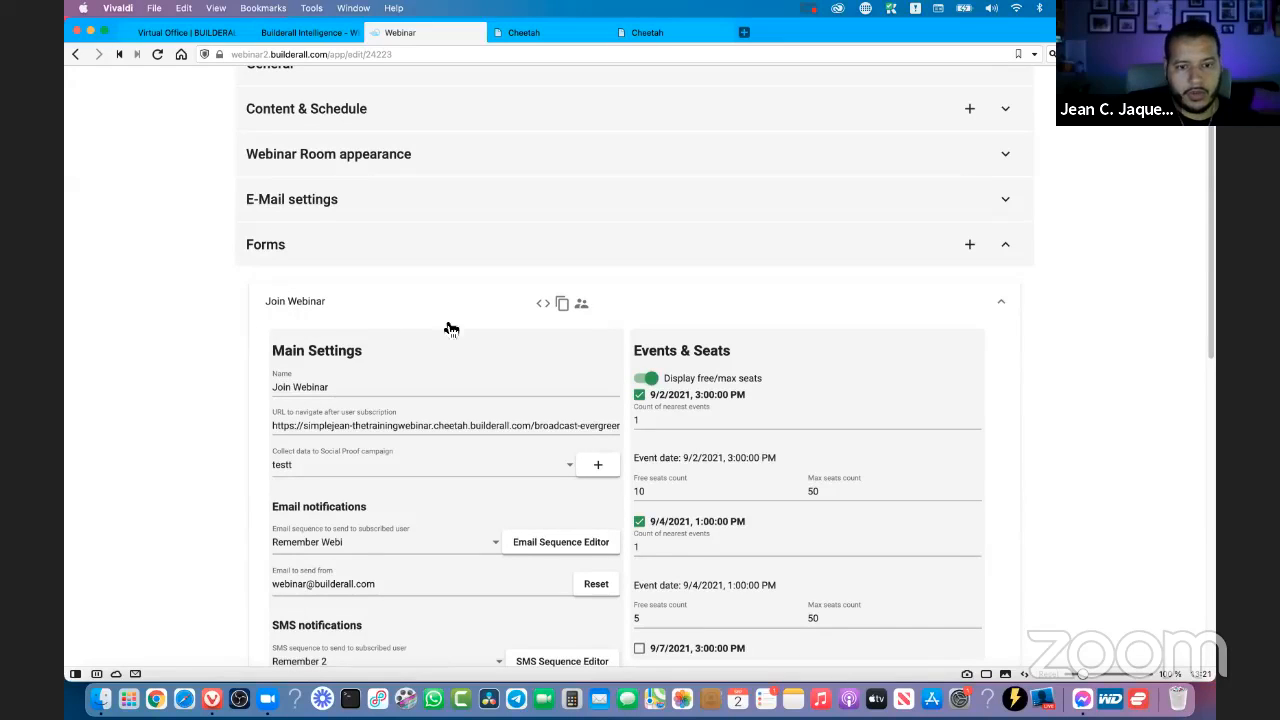
- Rename the Join Webinar form as "Join the training webinar" in its main settings
scroll(443, 320, down, 1)
drag(367, 327, 273, 322)
text(Jo)
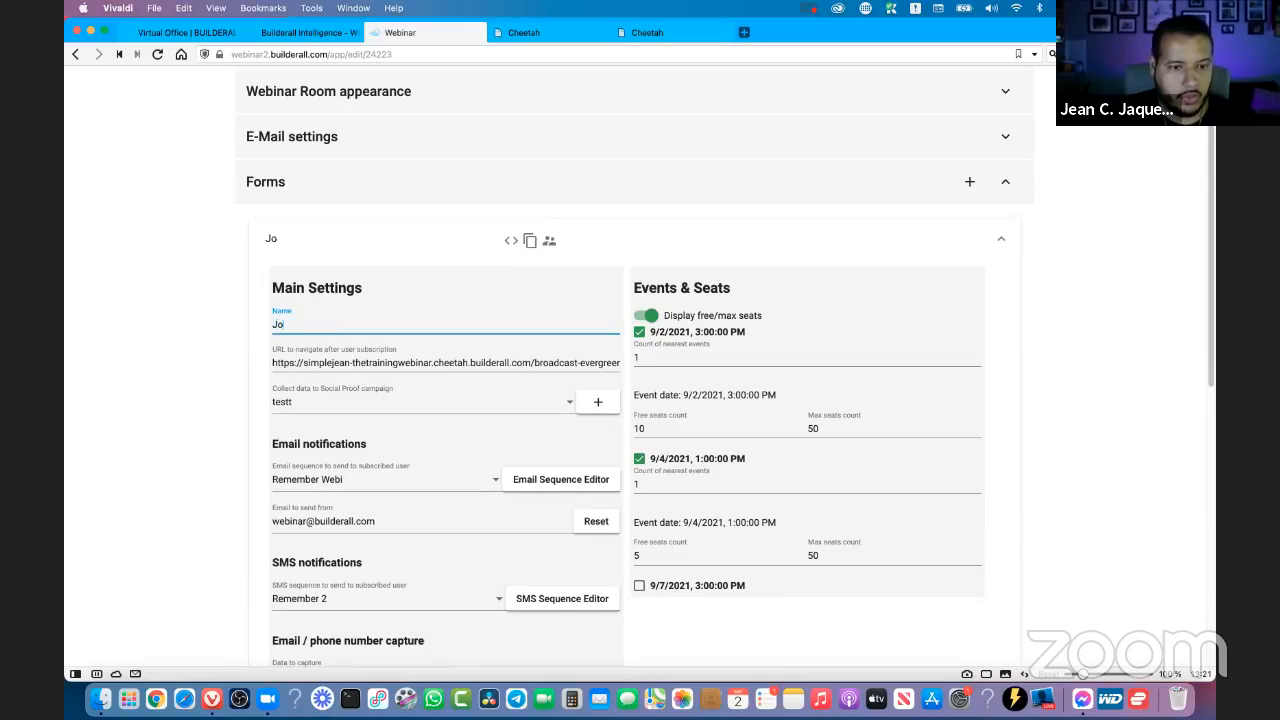
text(in the )
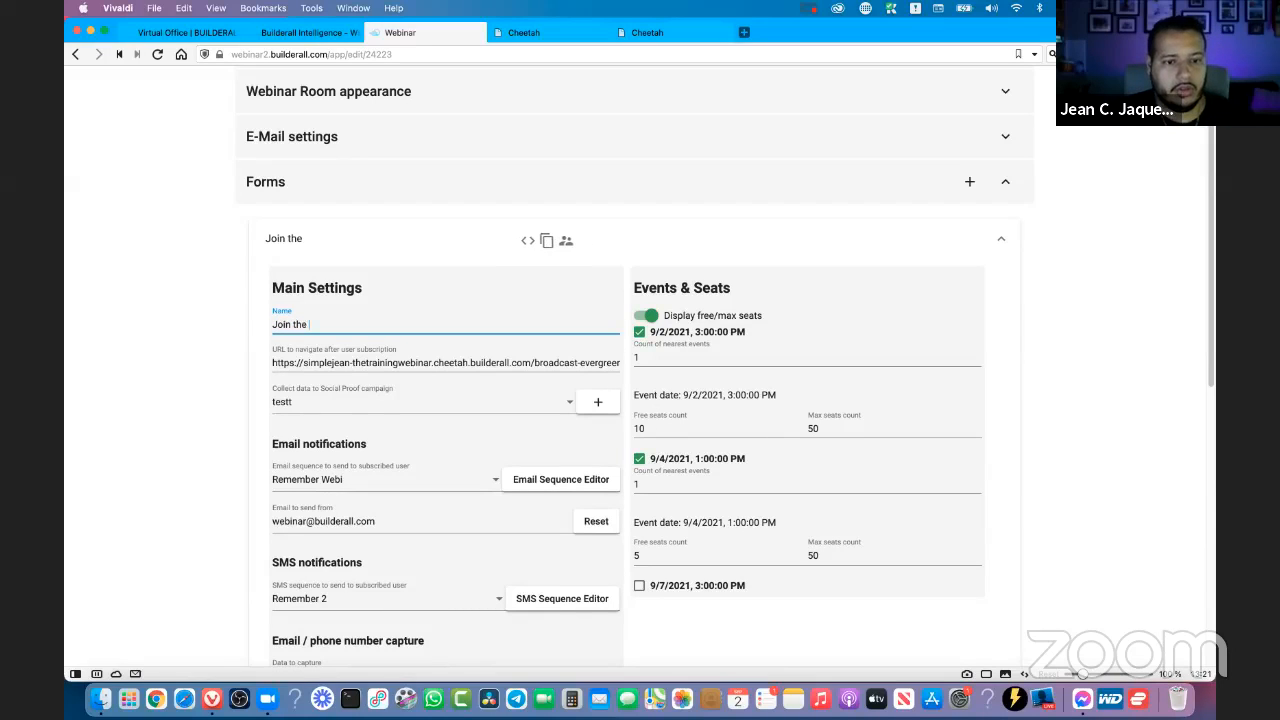
text(training w)
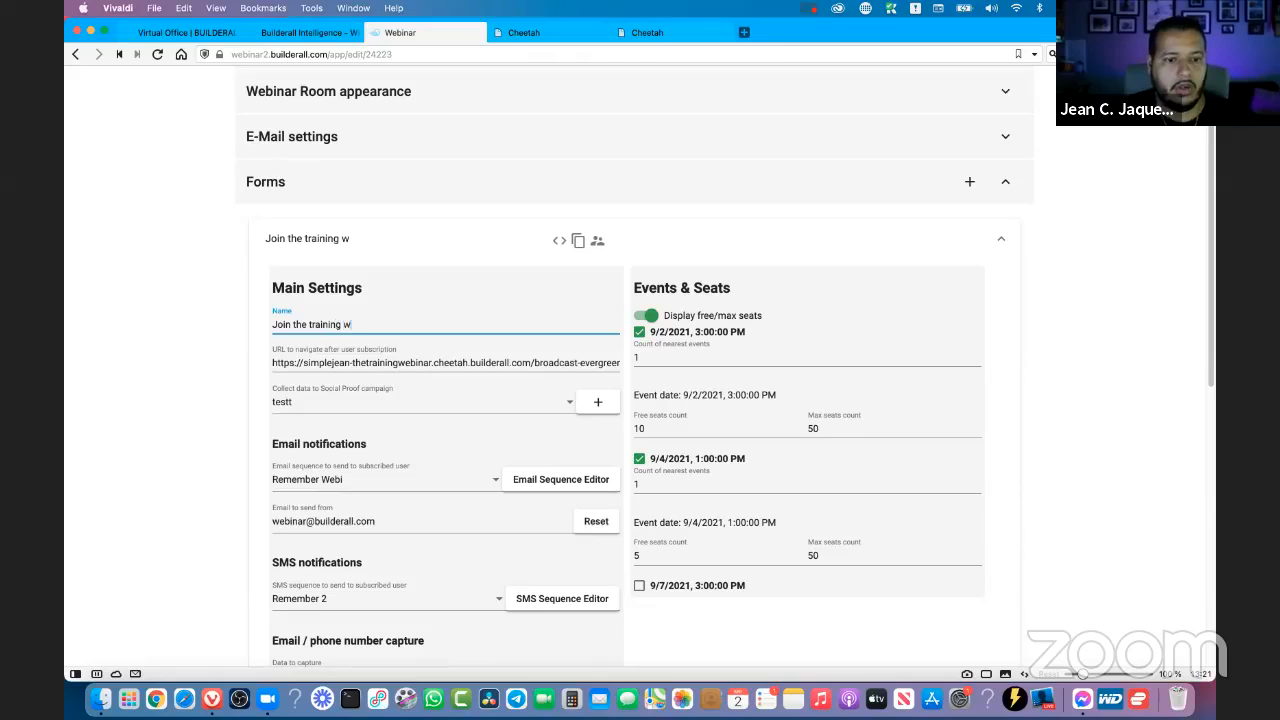
text(ebinar)
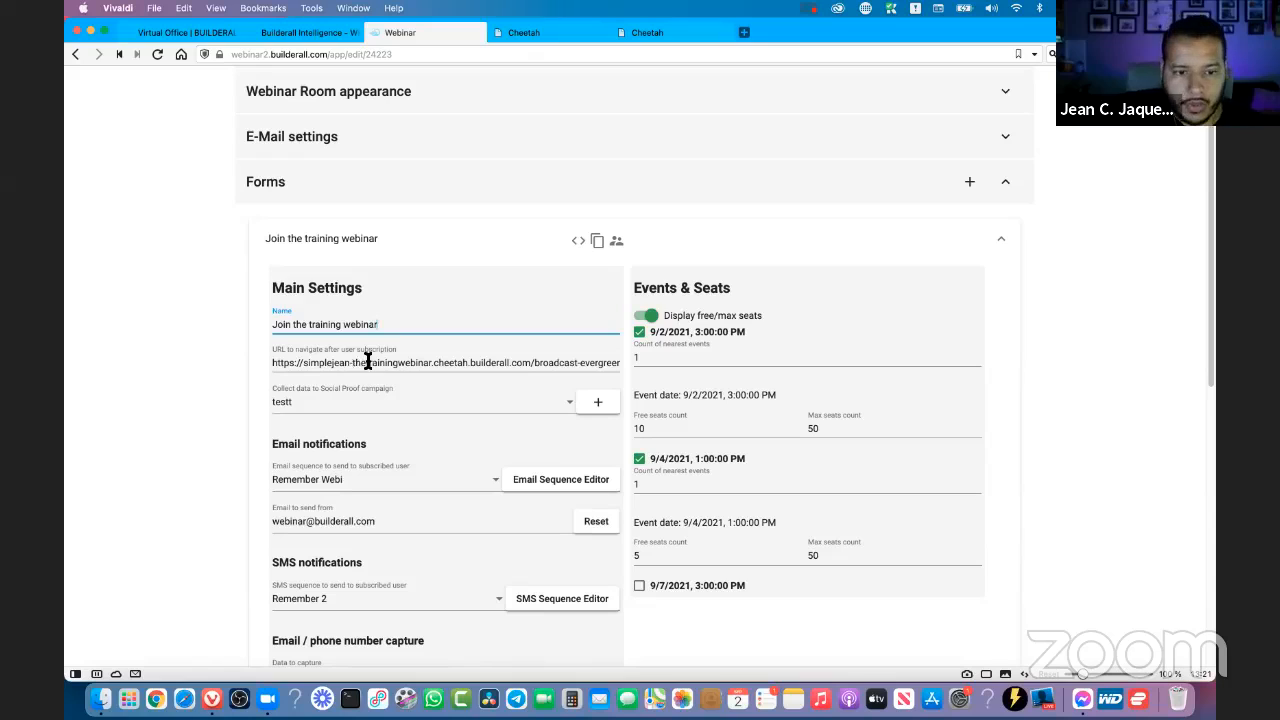
- Close the leftover Builderall Intelligence site-created page and return to the form's post-subscription URL in the webinar settings
click(658, 33)
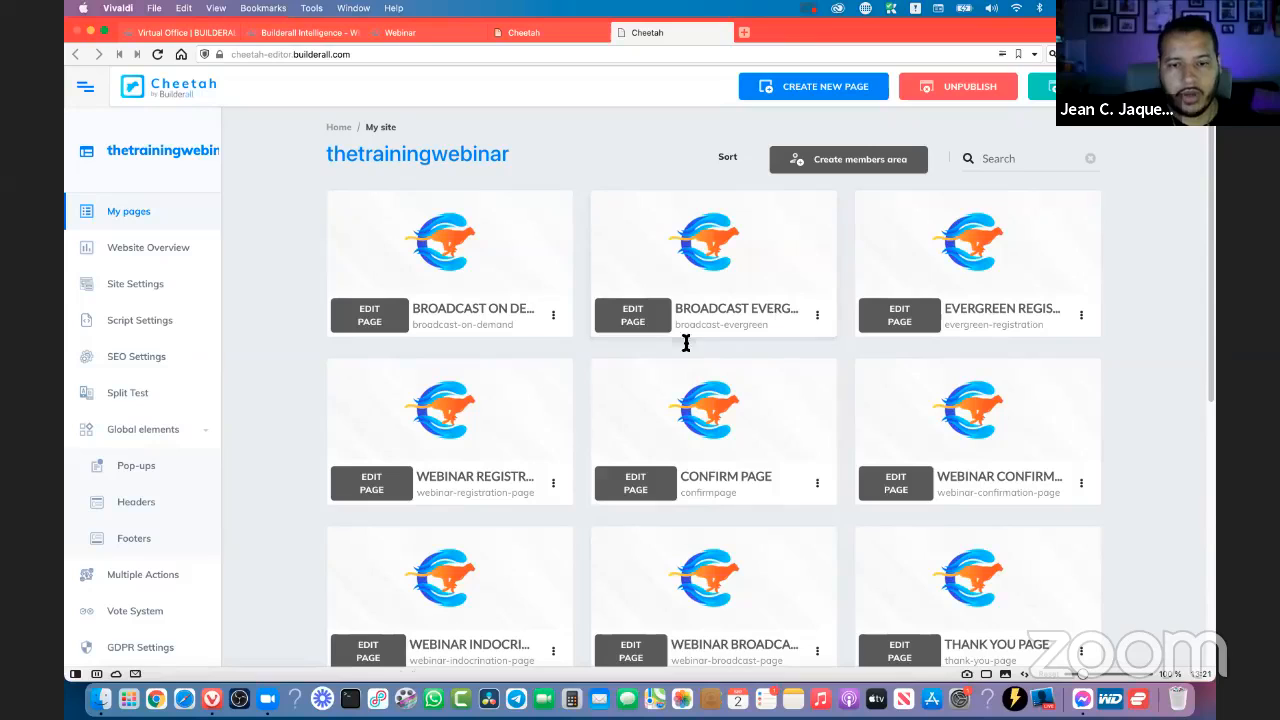
click(334, 36)
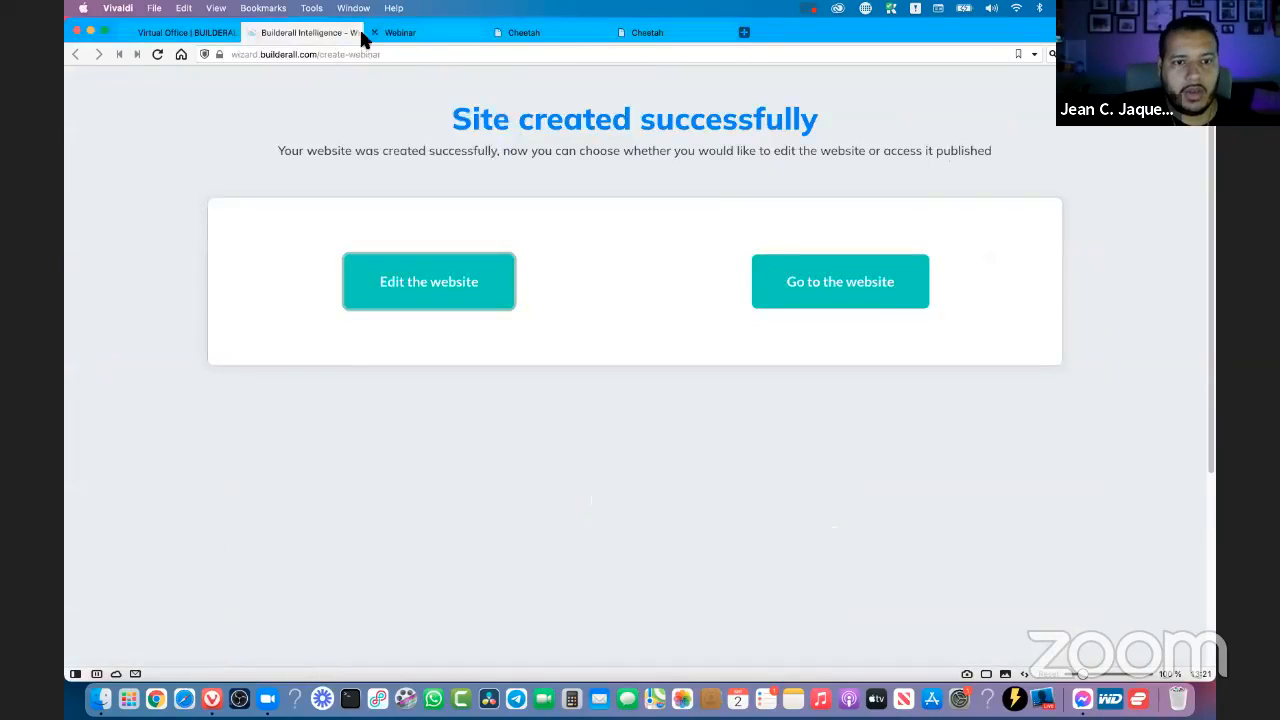
click(251, 33)
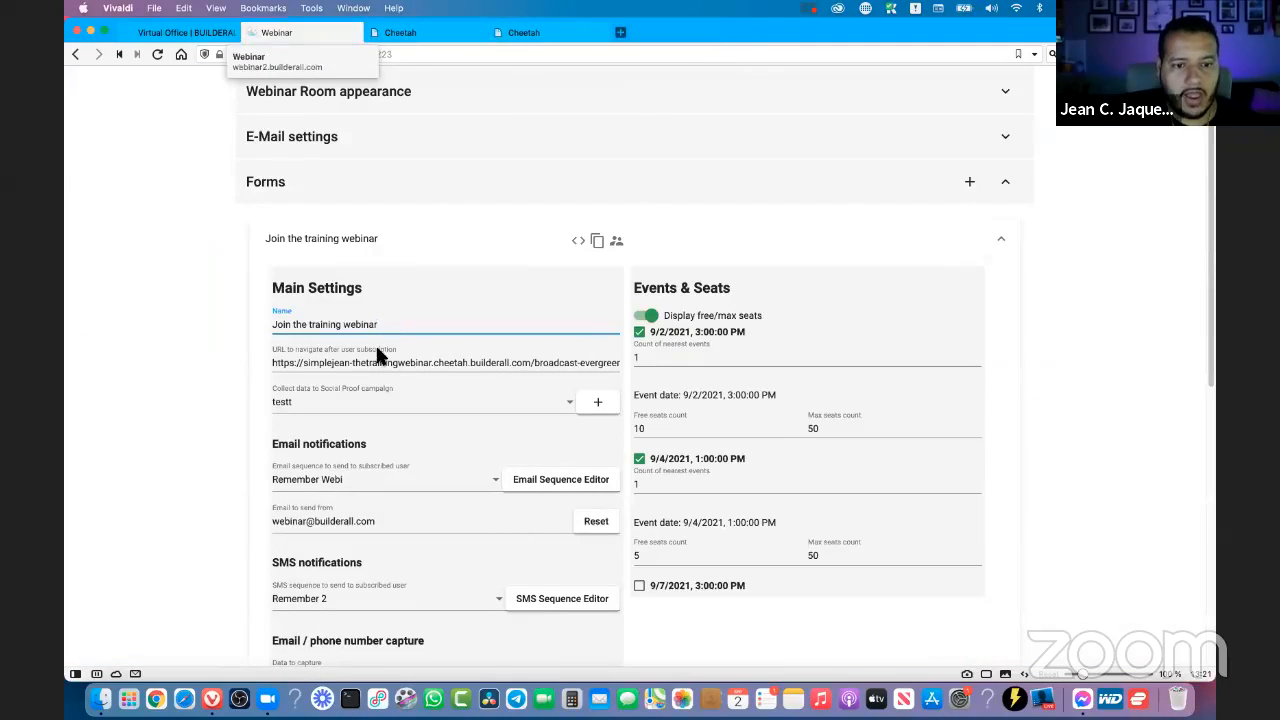
click(465, 363)
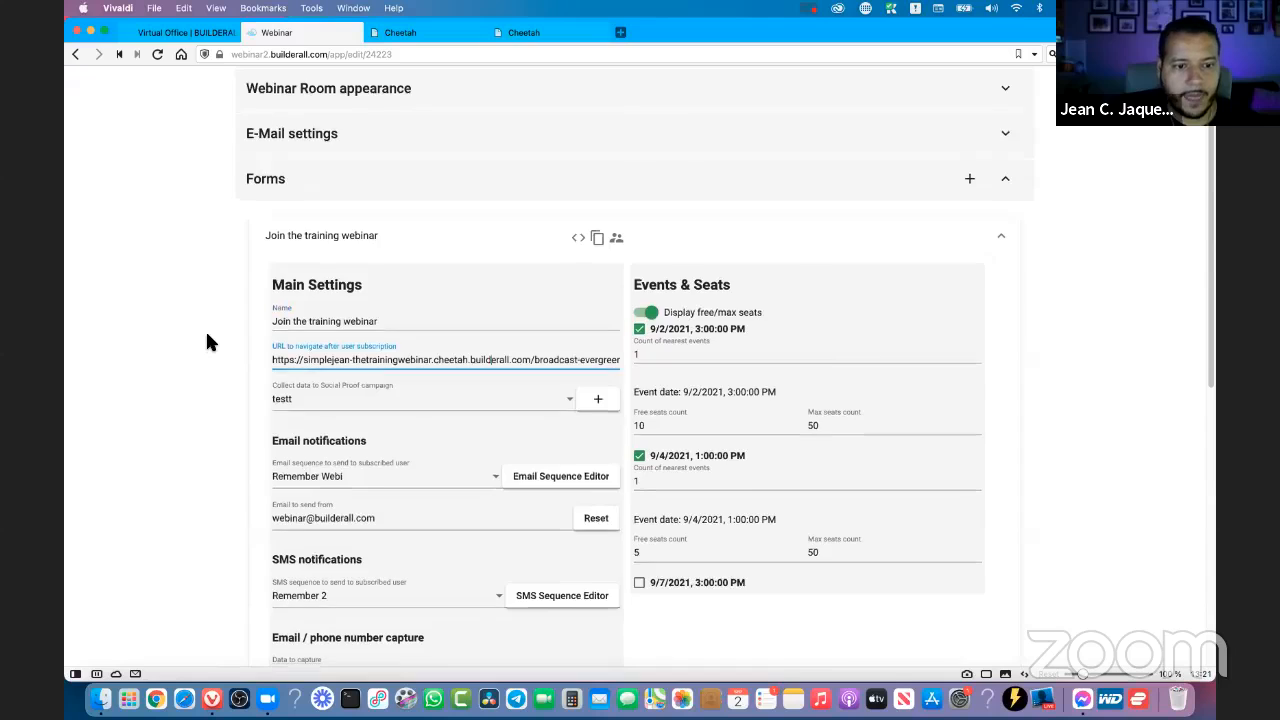
- Open the email sequence editor from the form's email notification settings
scroll(210, 335, down, 3)
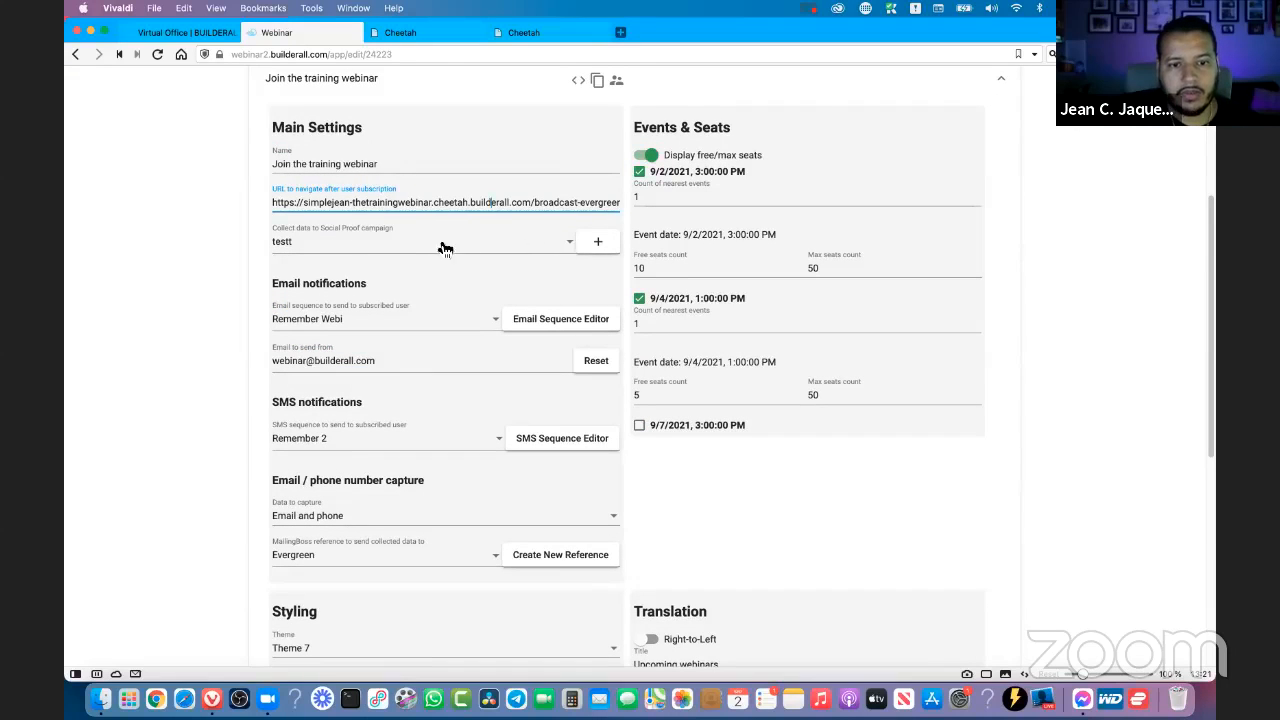
click(331, 250)
click(199, 250)
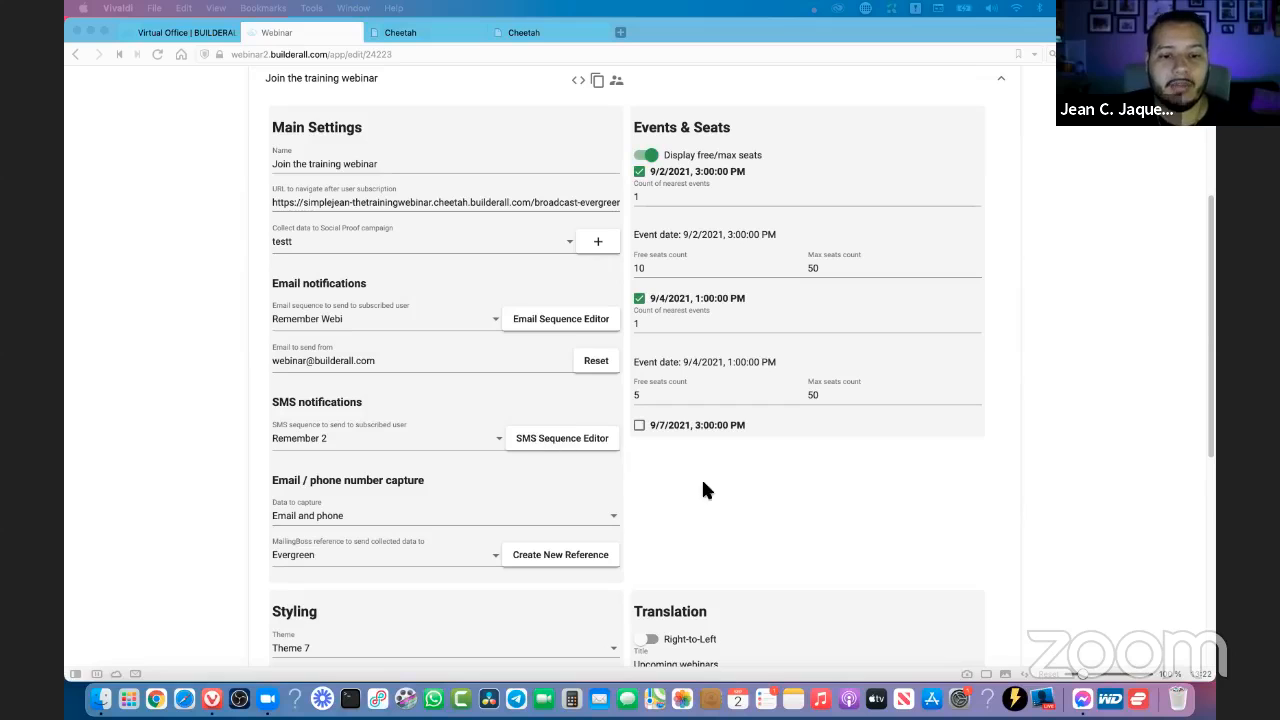
click(706, 530)
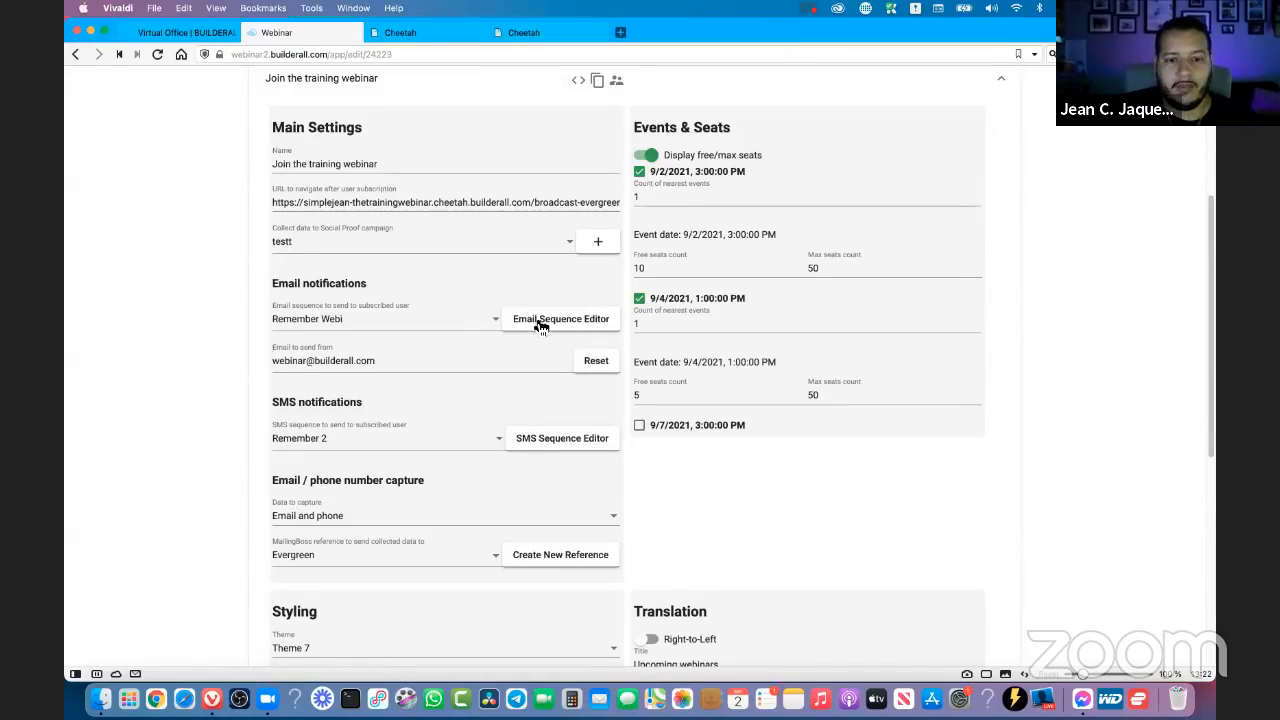
click(537, 322)
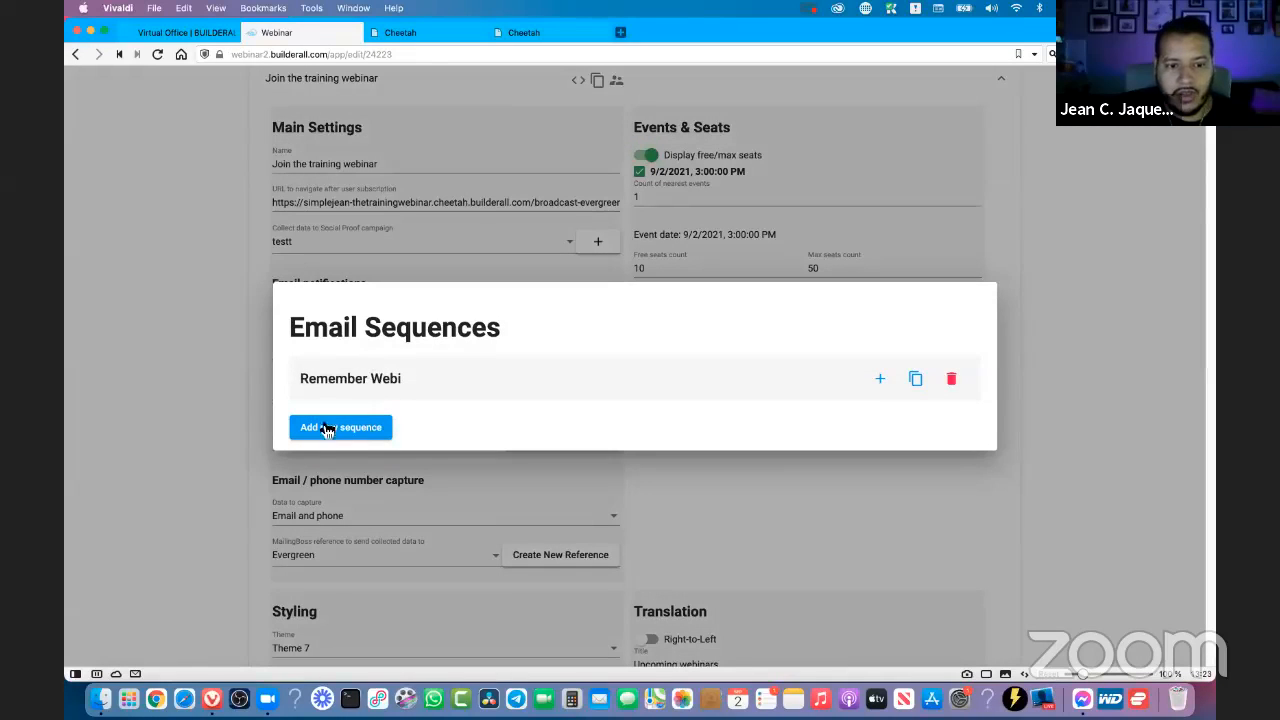
click(915, 380)
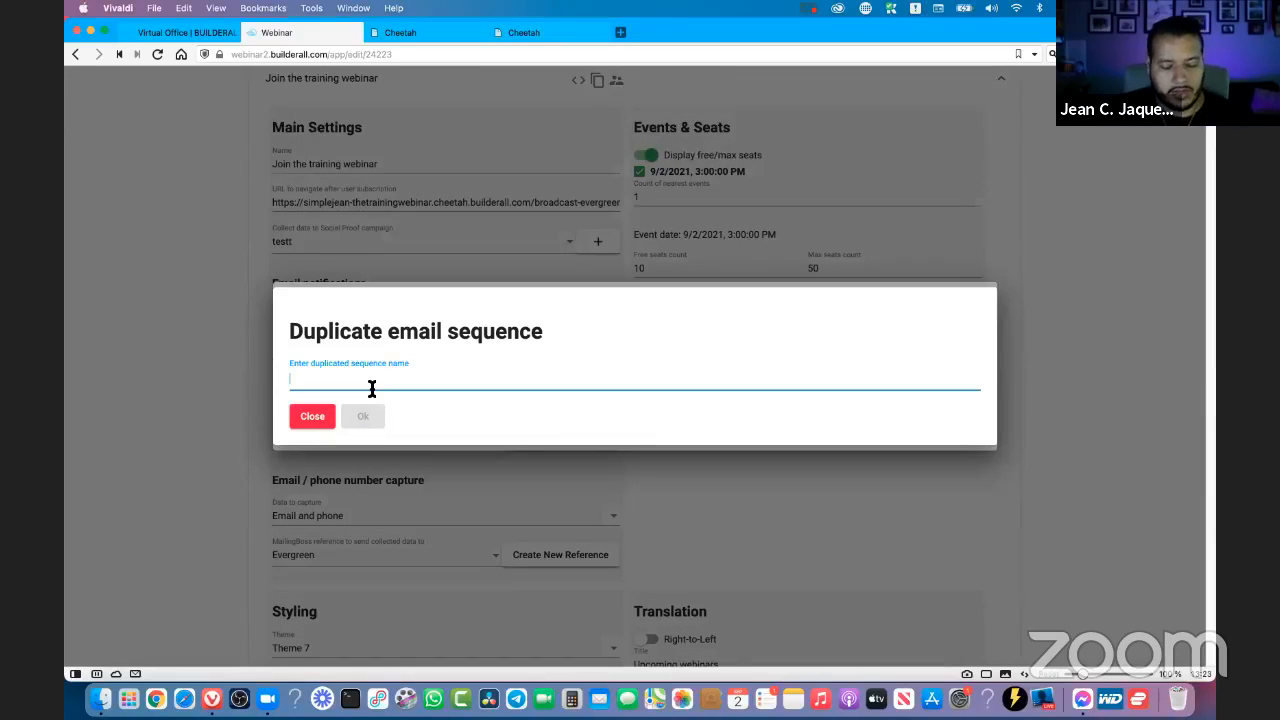
text(Hey dont)
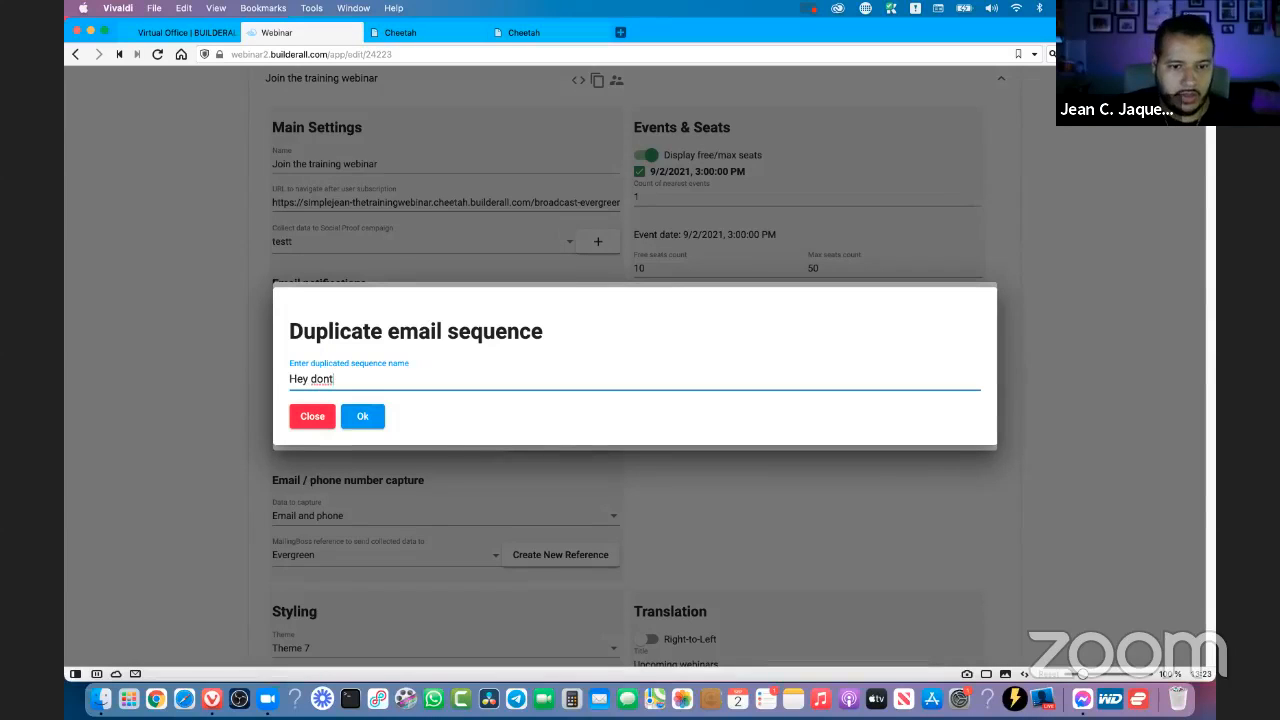
click(330, 420)
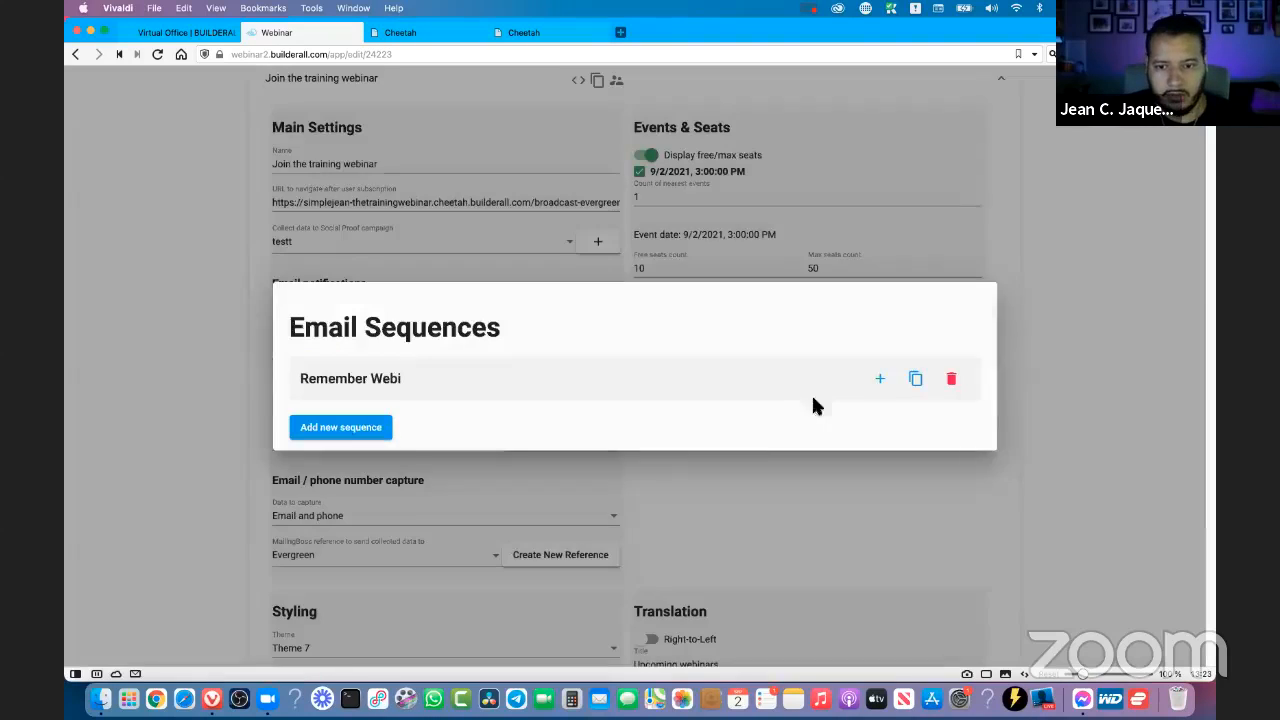
- Expand the Remember Webi sequence and start a new email in it with the subject "Just a reminder again"
click(848, 384)
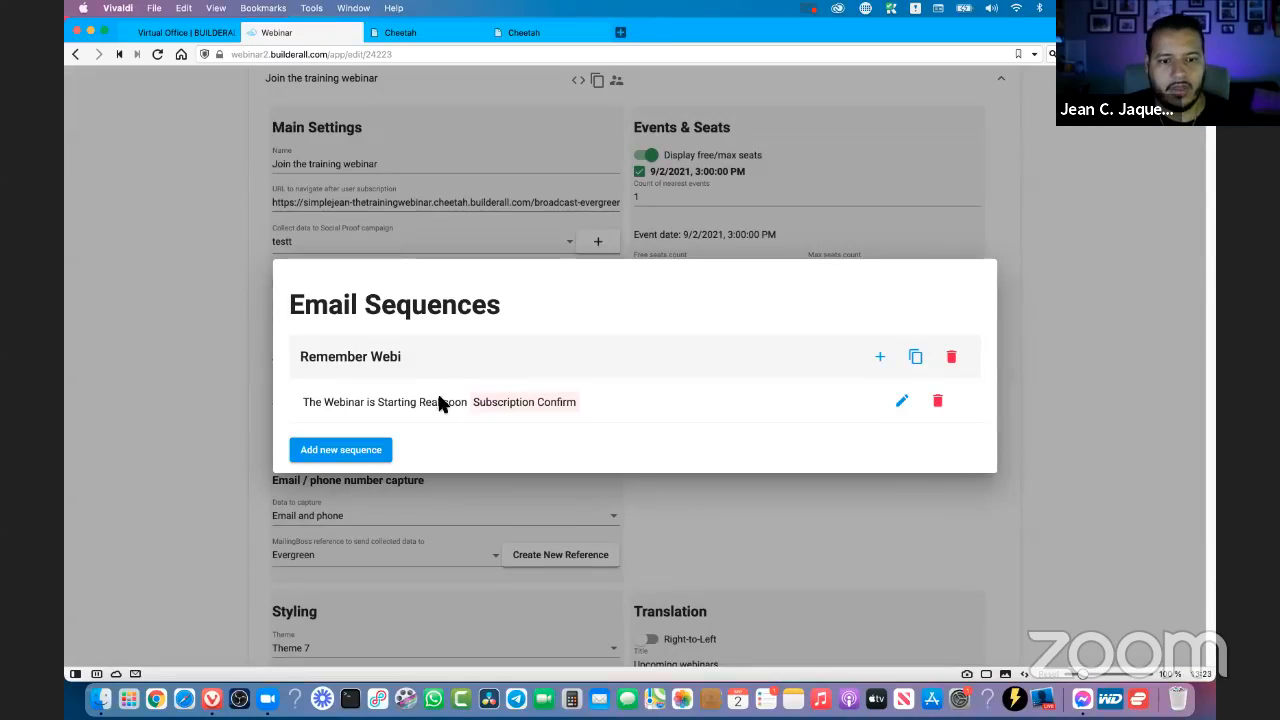
click(884, 359)
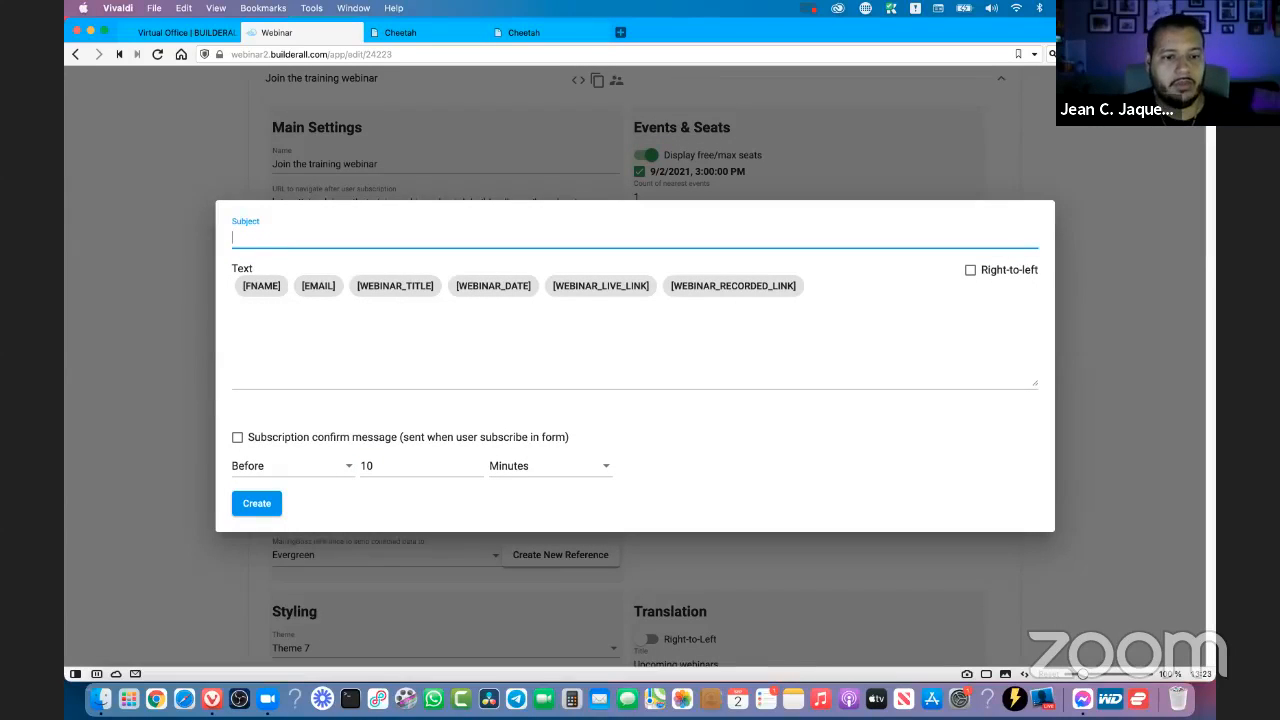
text(Just a remind)
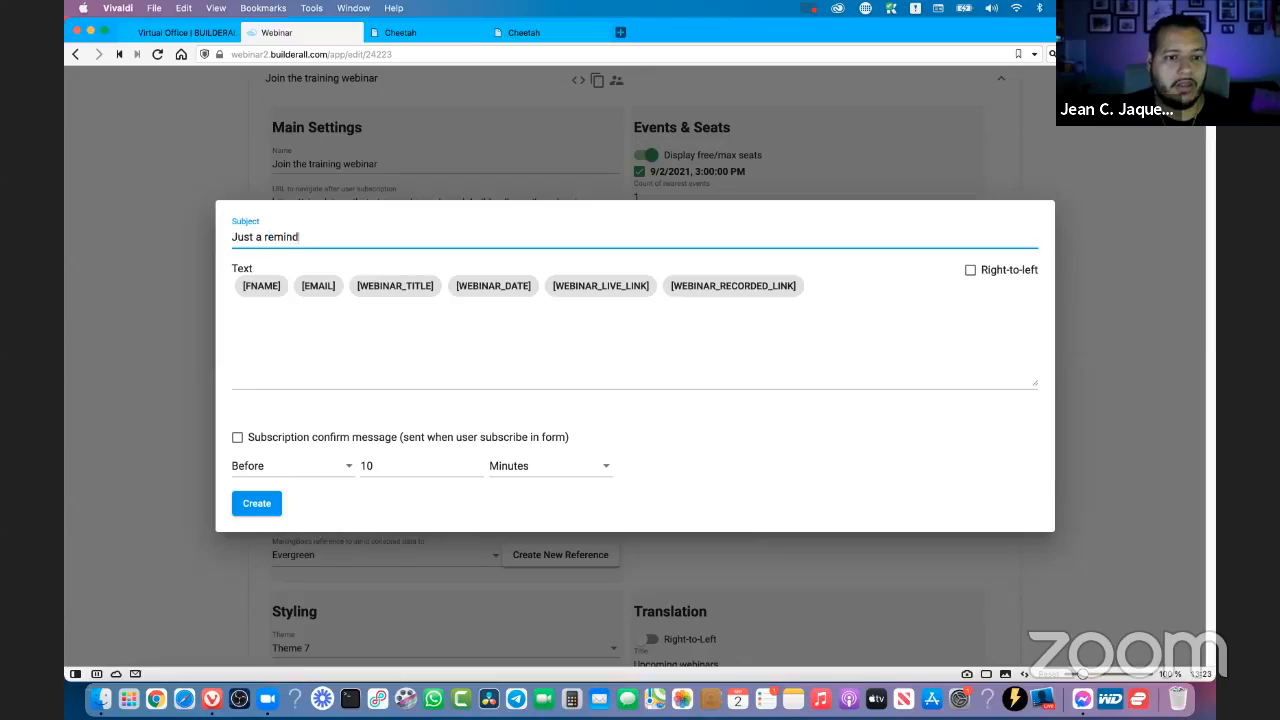
text(er again)
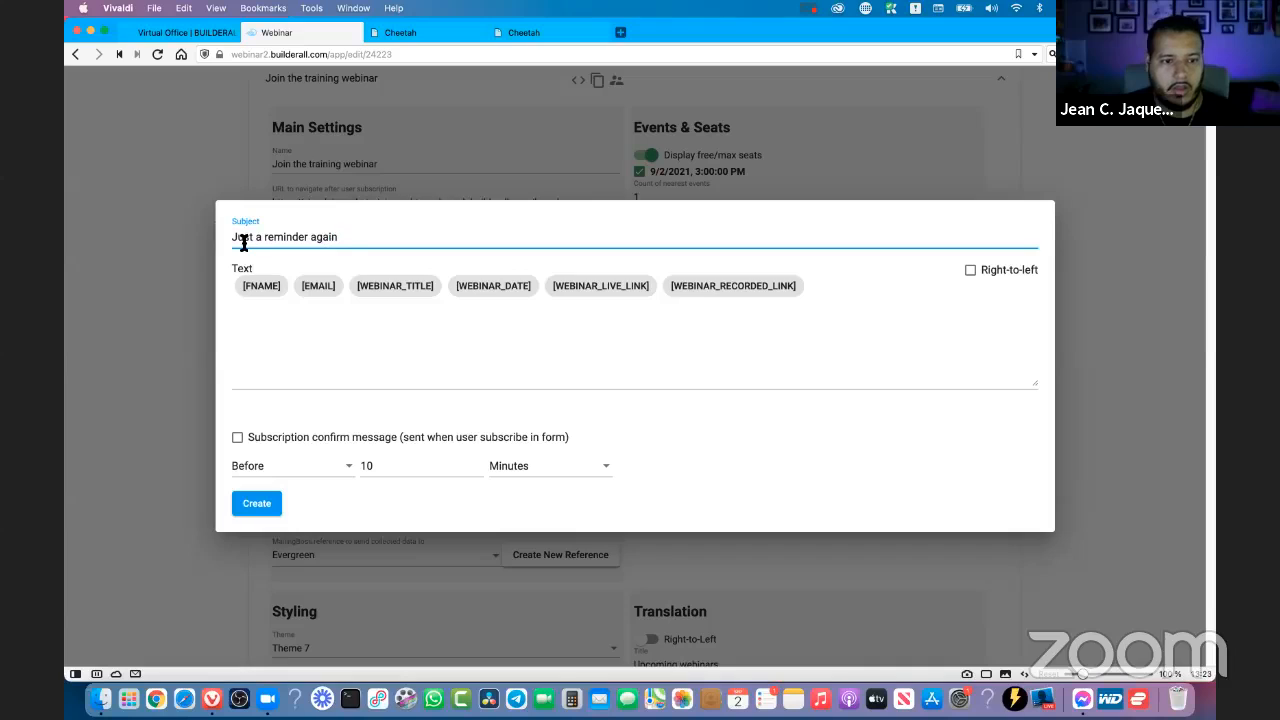
- Begin the email text with the greeting "Hey whats up [FNAME]," using the first-name placeholder
click(271, 386)
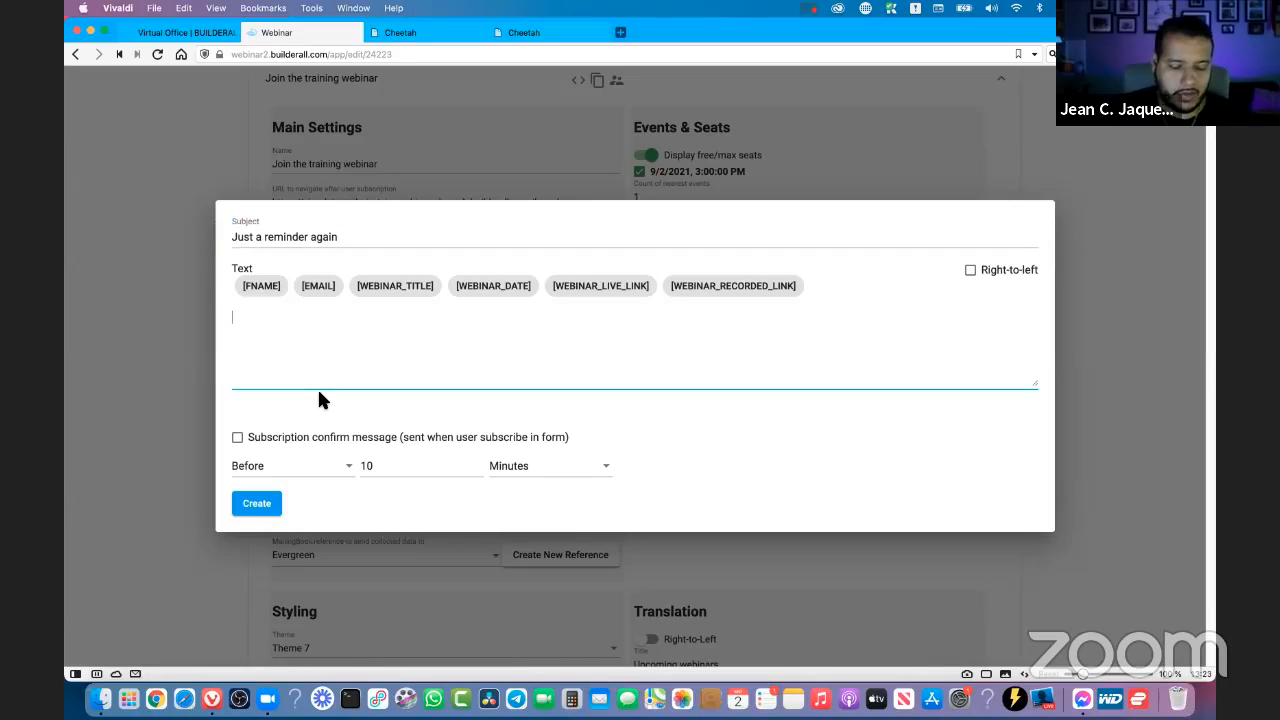
text(Hey wathas)
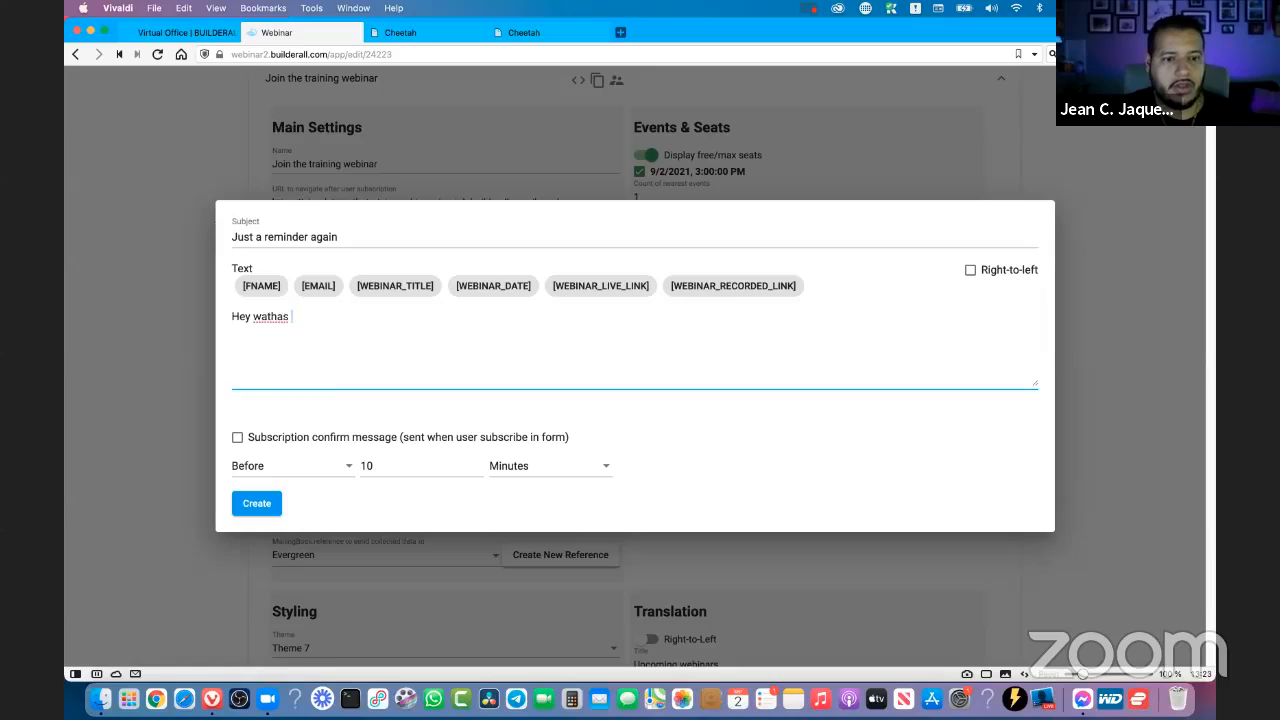
key(BackSpace)
key(BackSpace)
key(BackSpace)
key(BackSpace)
key(BackSpace)
key(BackSpace)
text(hats up)
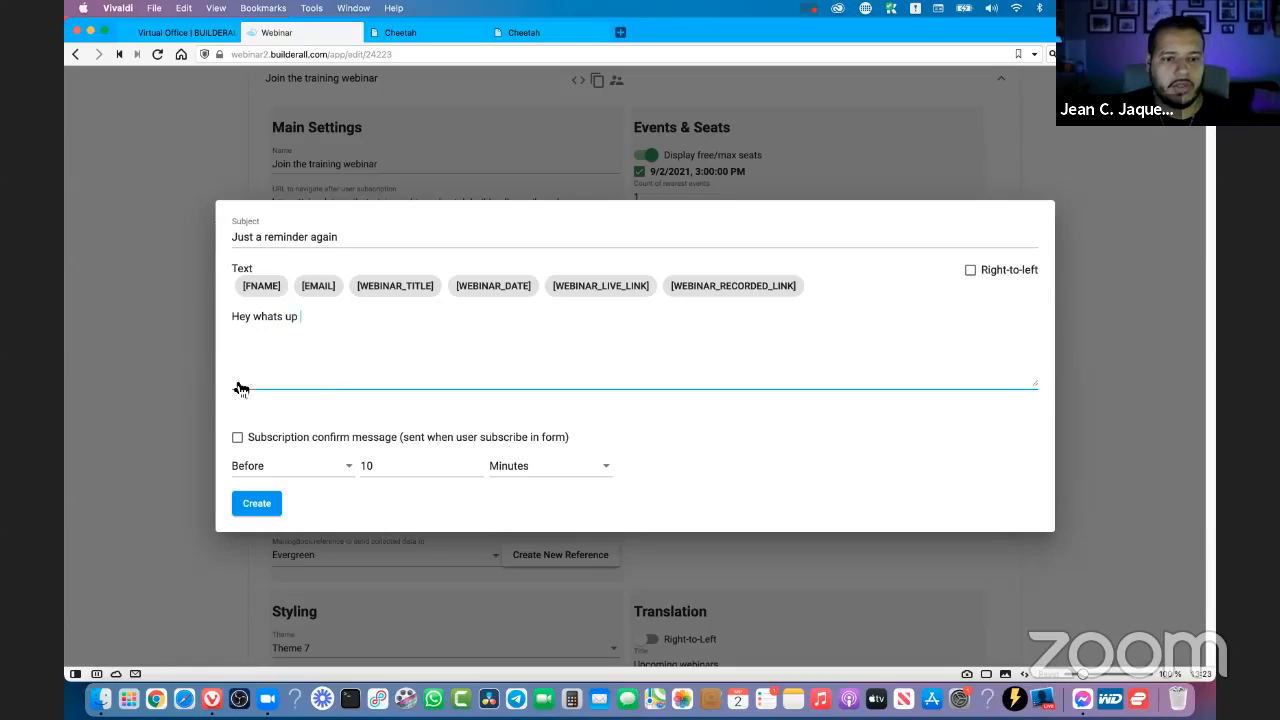
click(259, 286)
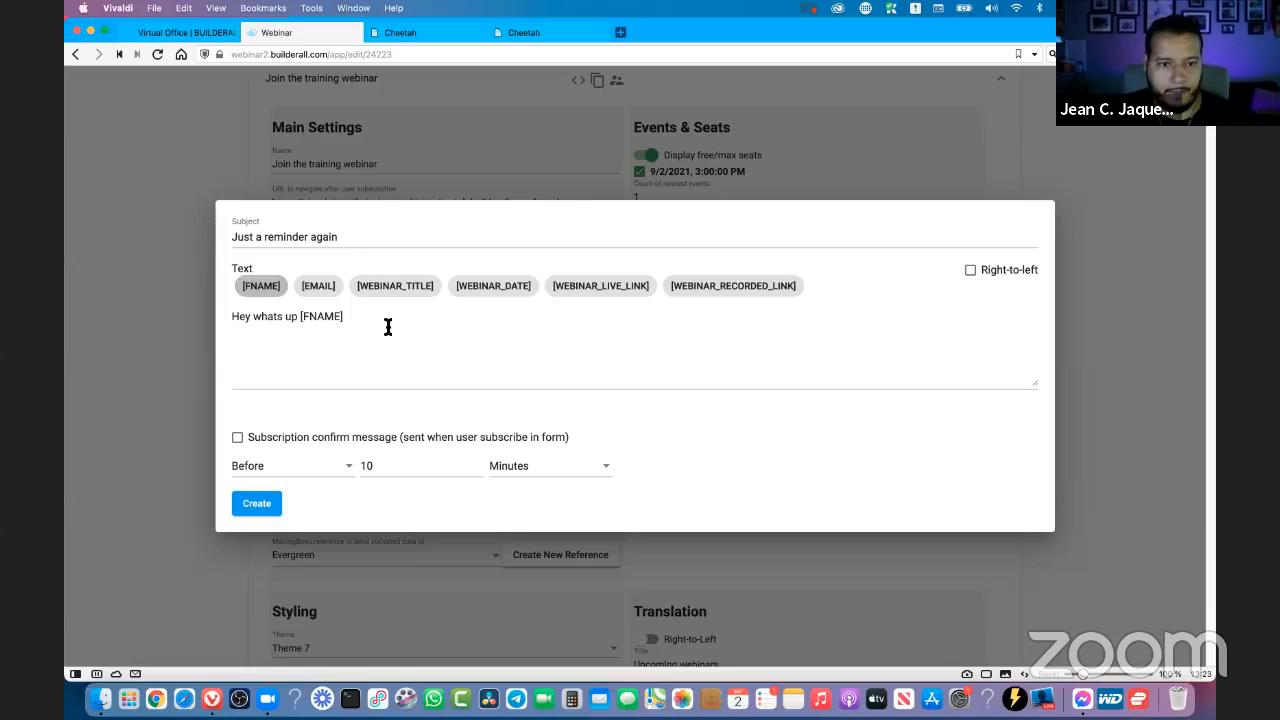
click(388, 335)
key(Return)
- Add the paragraph "Here is another reminder about our training webinar coming up in a few seconds." below the greeting
text(H)
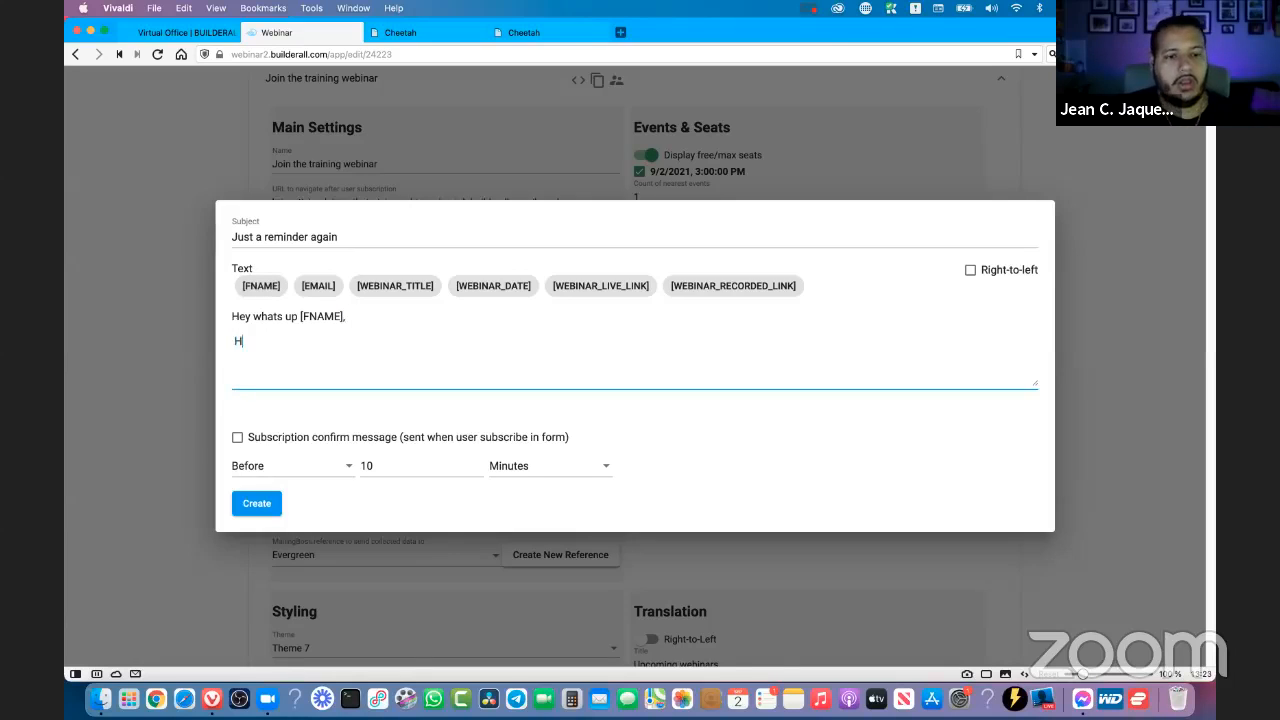
text(ere is another )
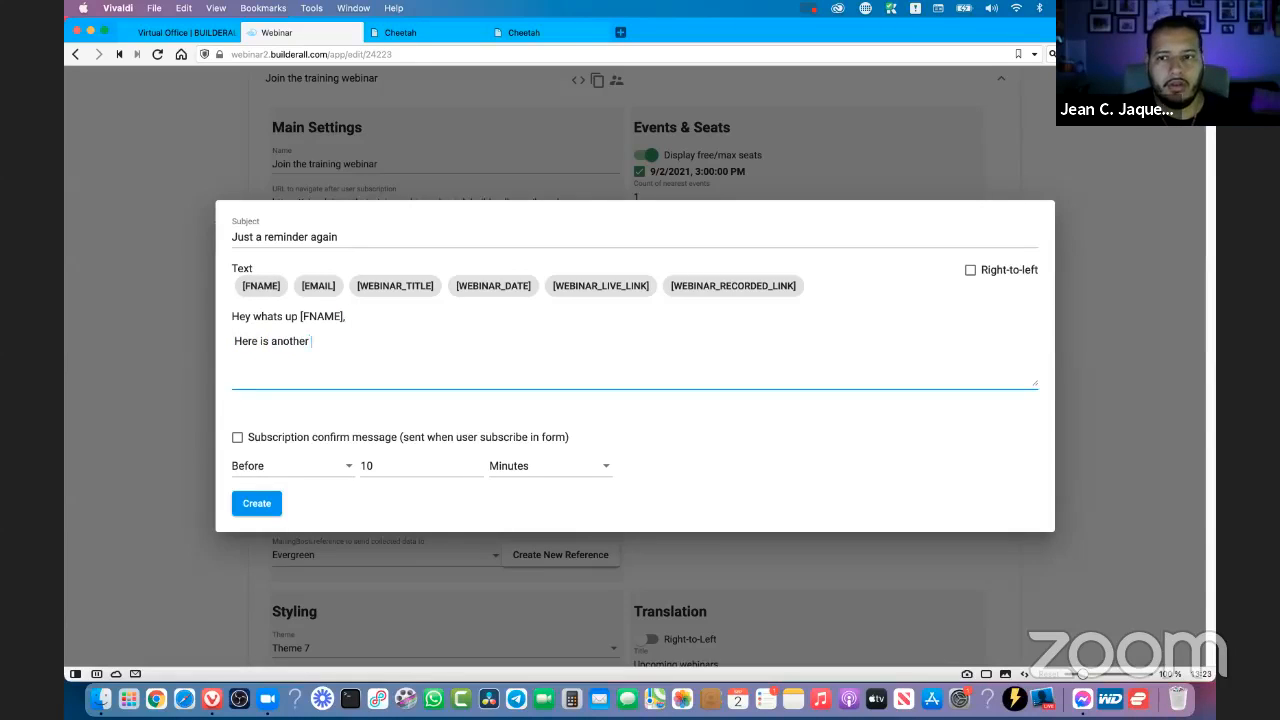
text(reminder about )
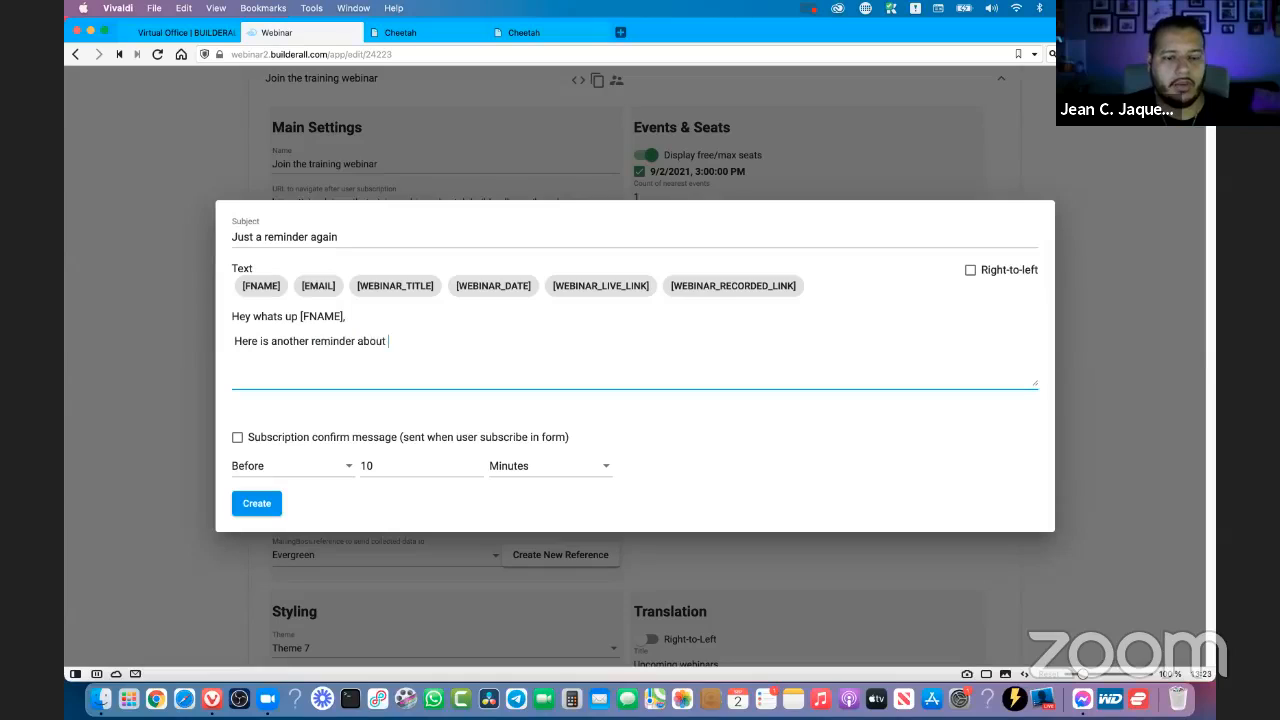
text(our training)
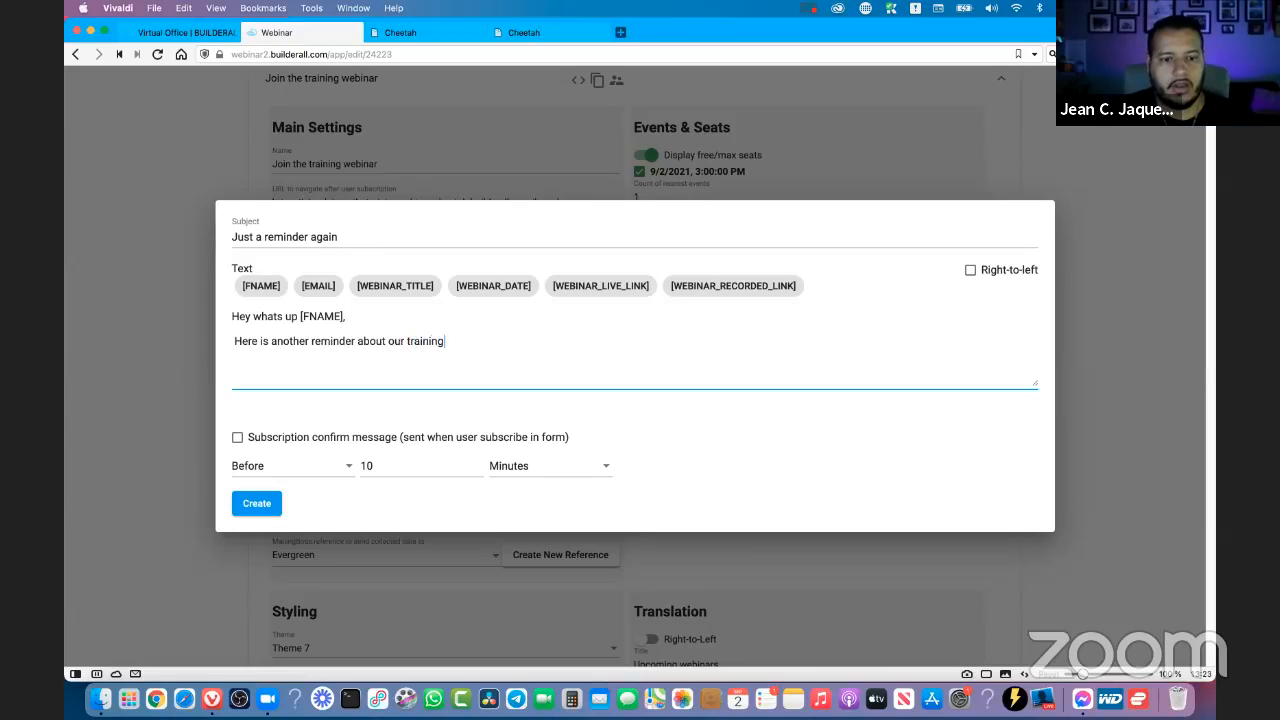
text( webinar coming up in)
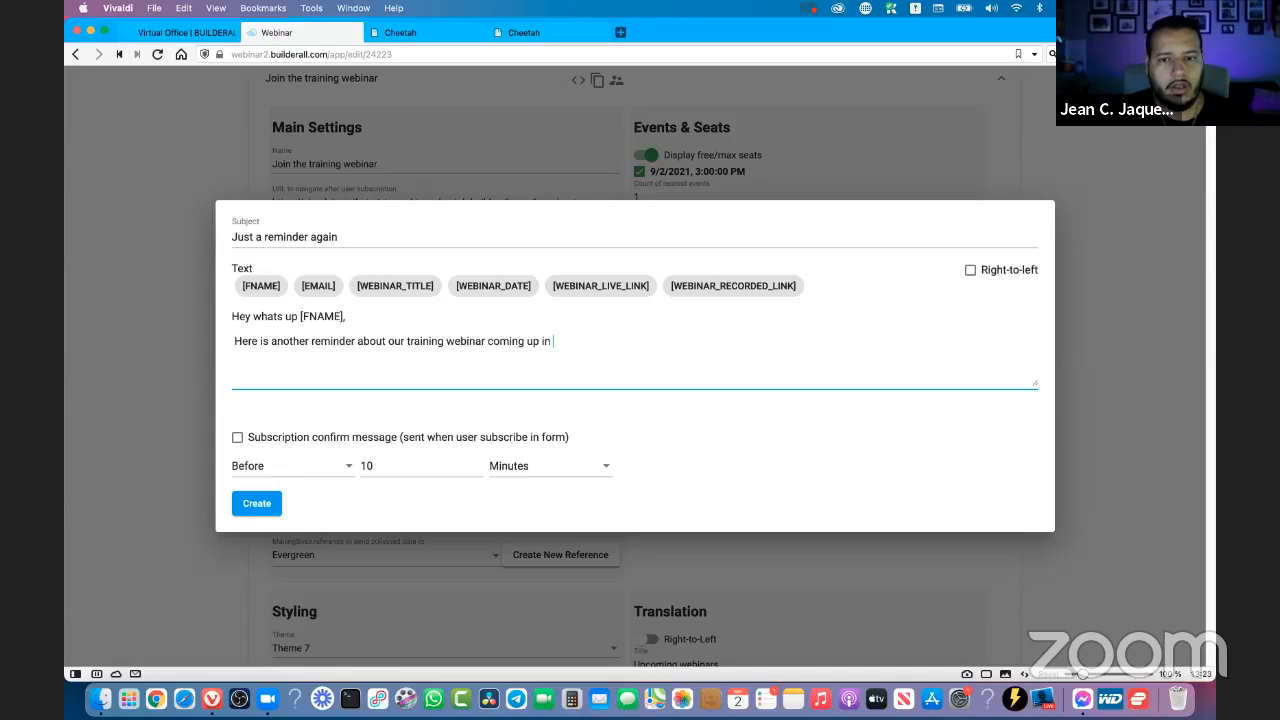
text( a few seconds)
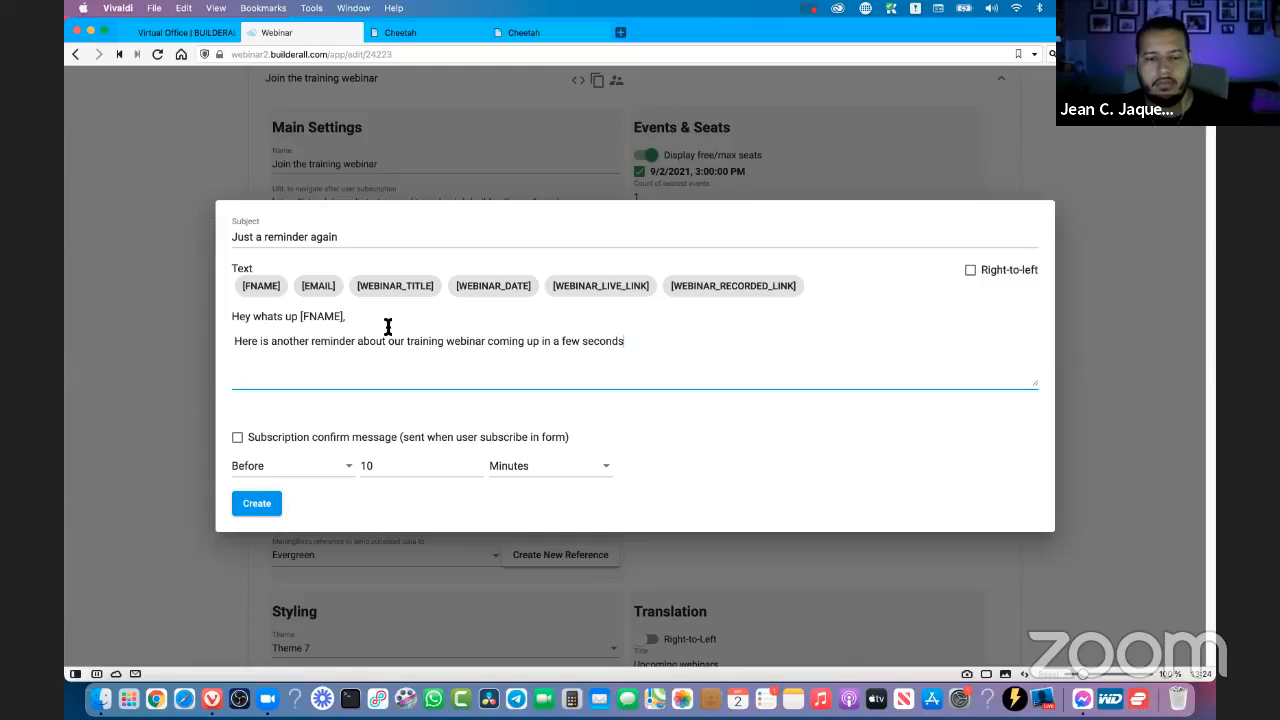
text(.)
key(Return)
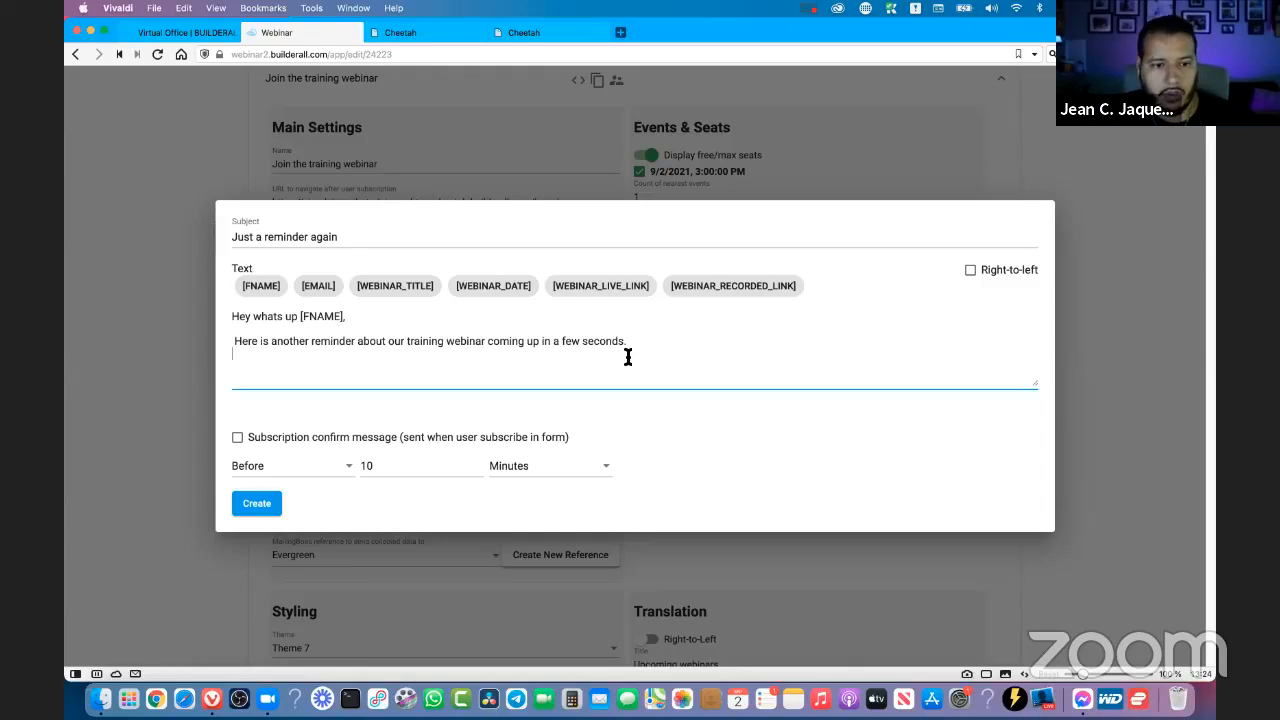
- Add the line "Here is the link just incase you don't have it already:" followed by the [WEBINAR_LIVE_LINK] placeholder on a new line
key(Return)
text(Here )
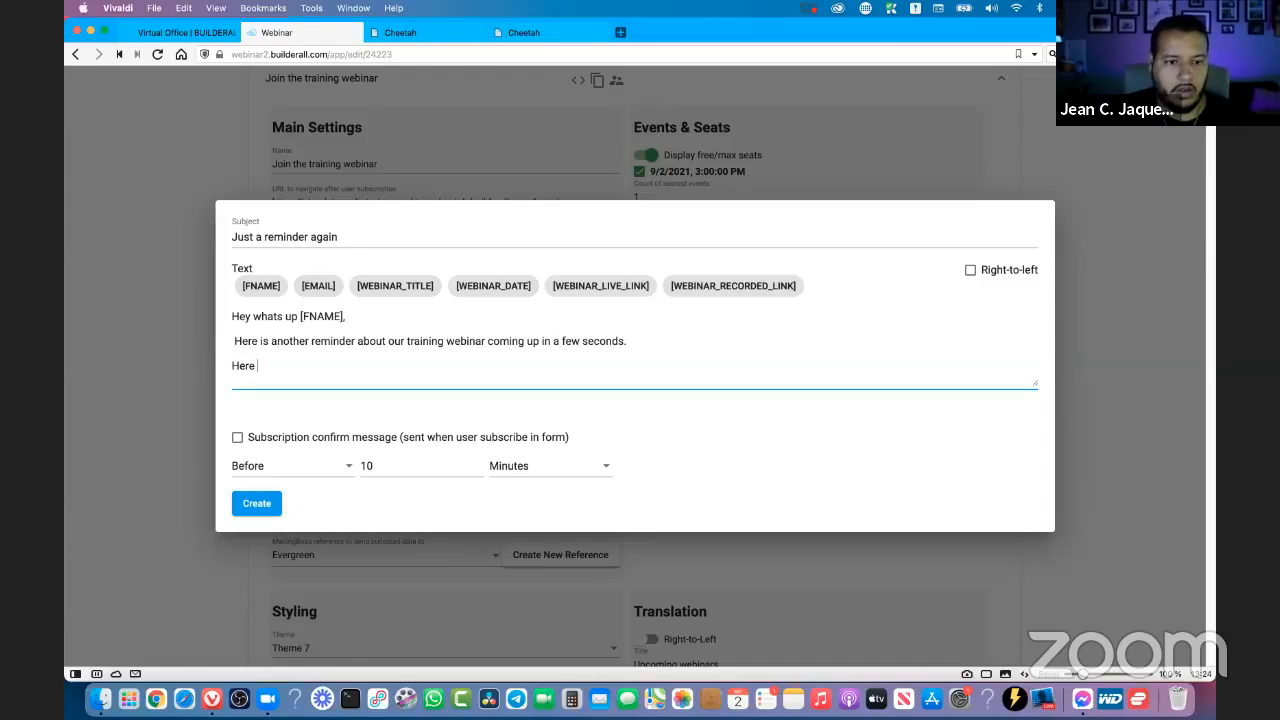
text(is the link )
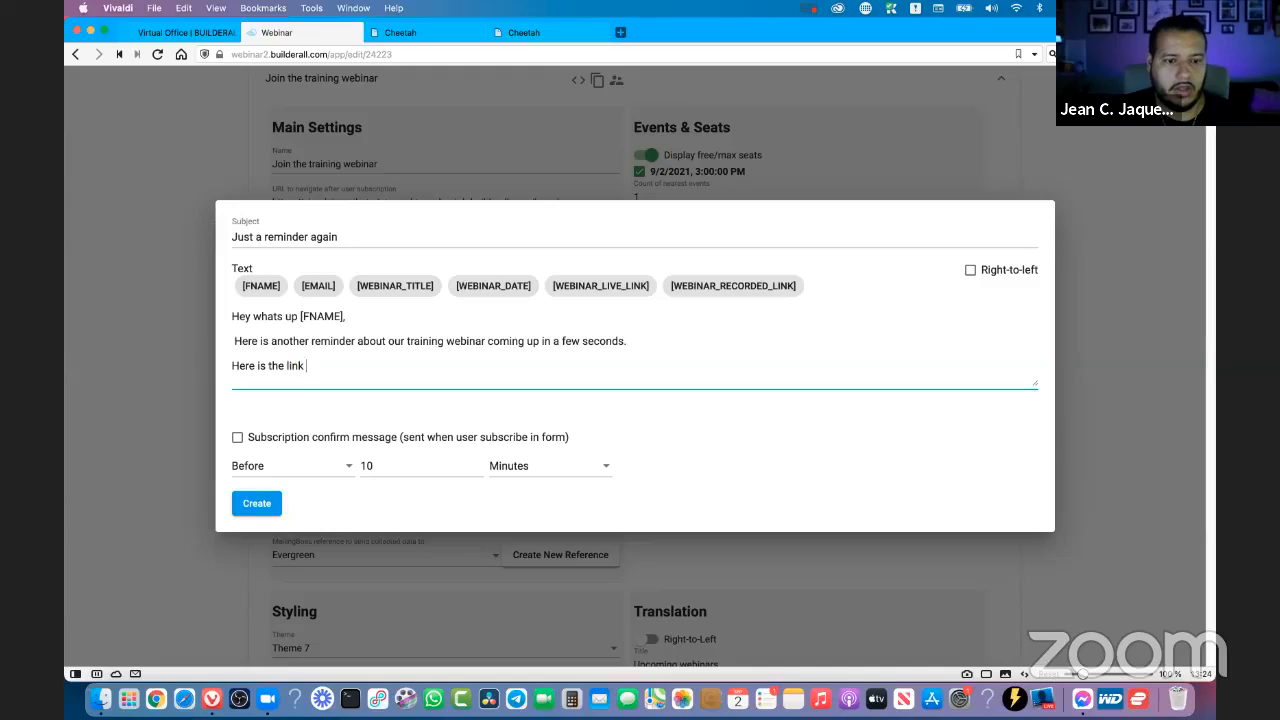
text(just ins)
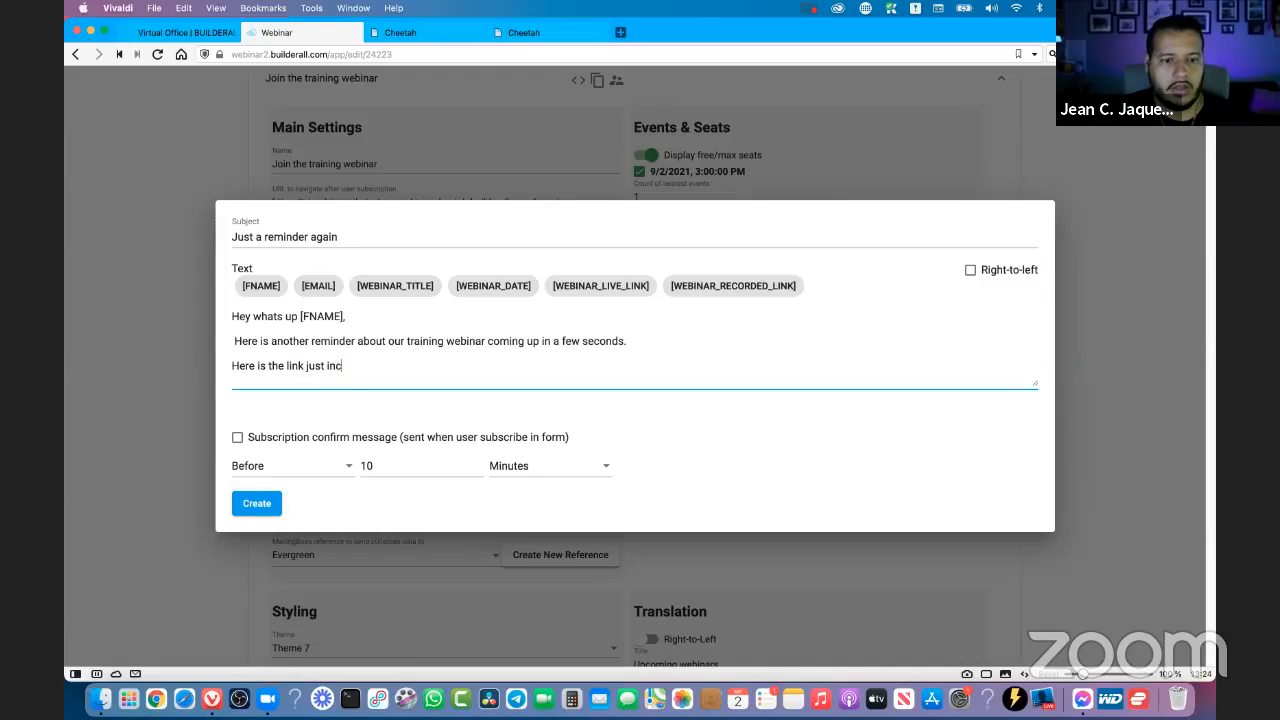
text(ase you don't hav)
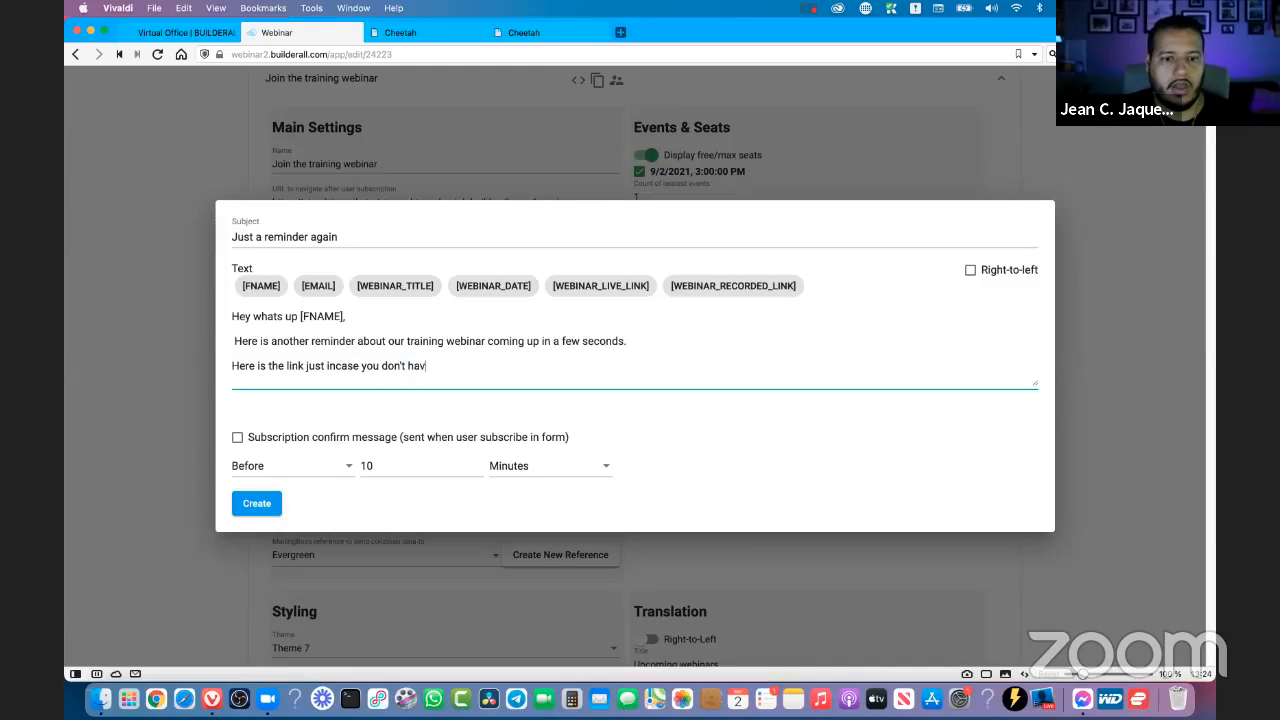
text(e it already:)
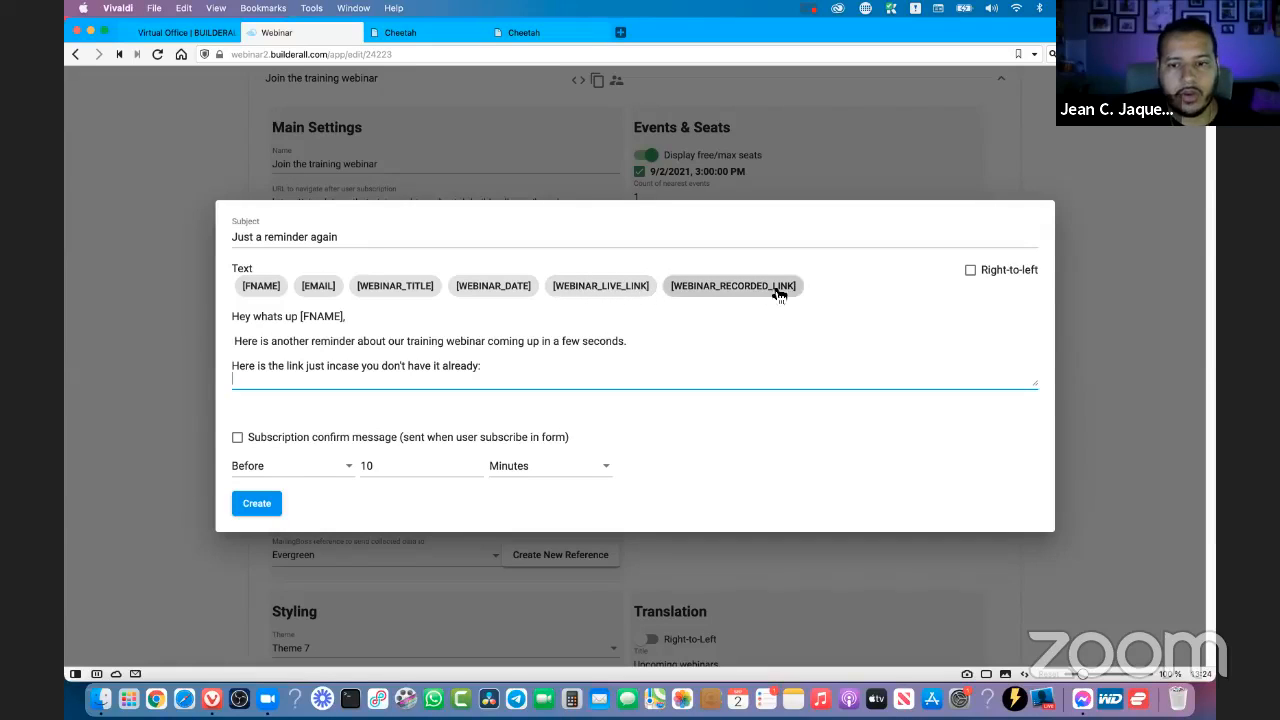
click(592, 290)
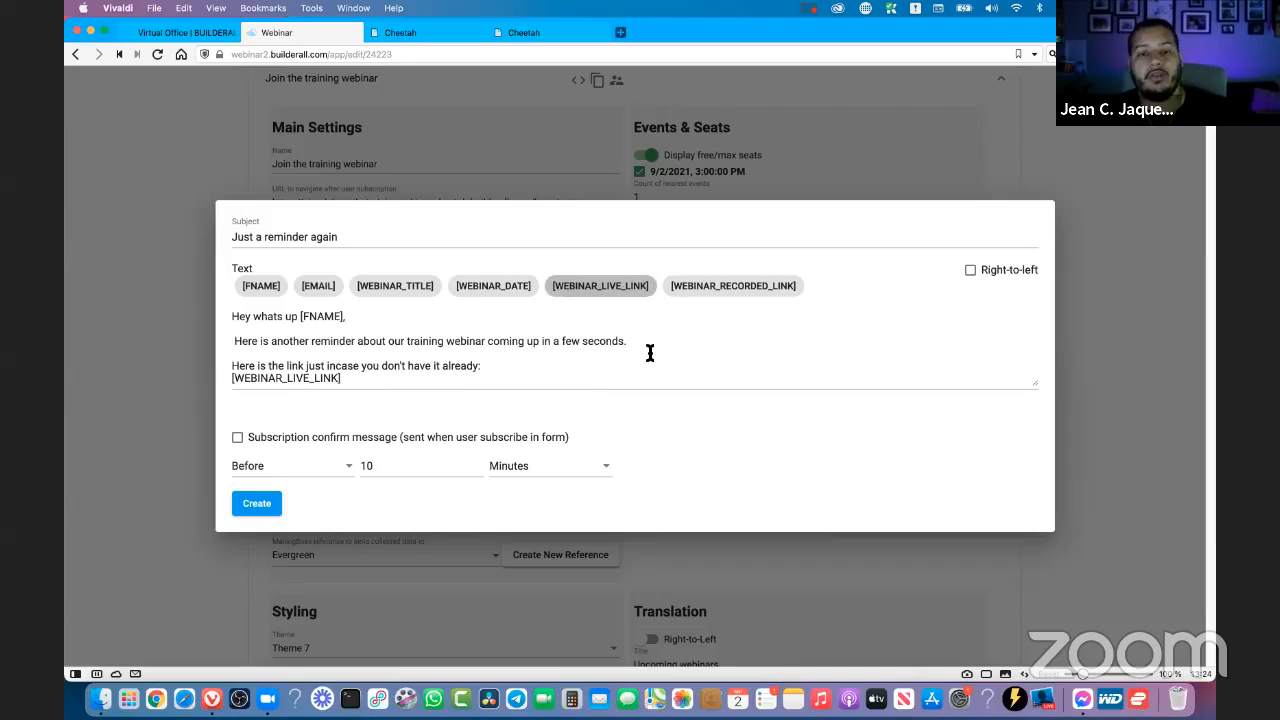
click(487, 367)
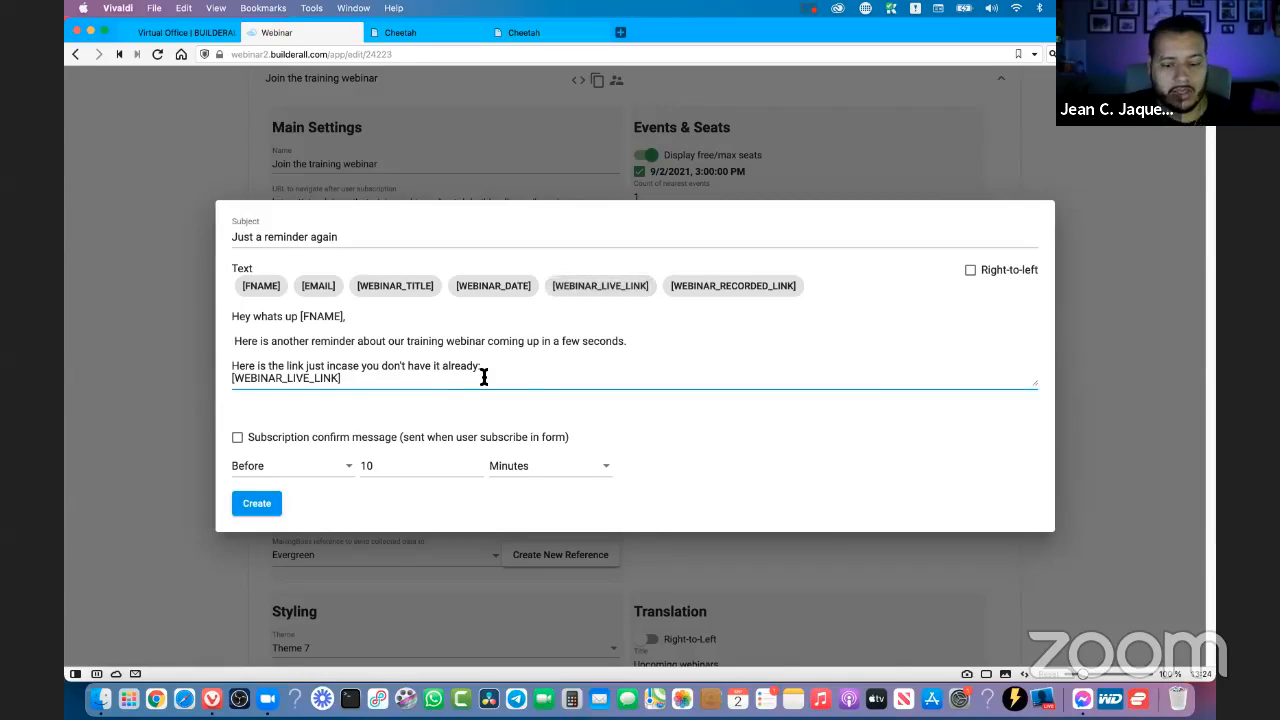
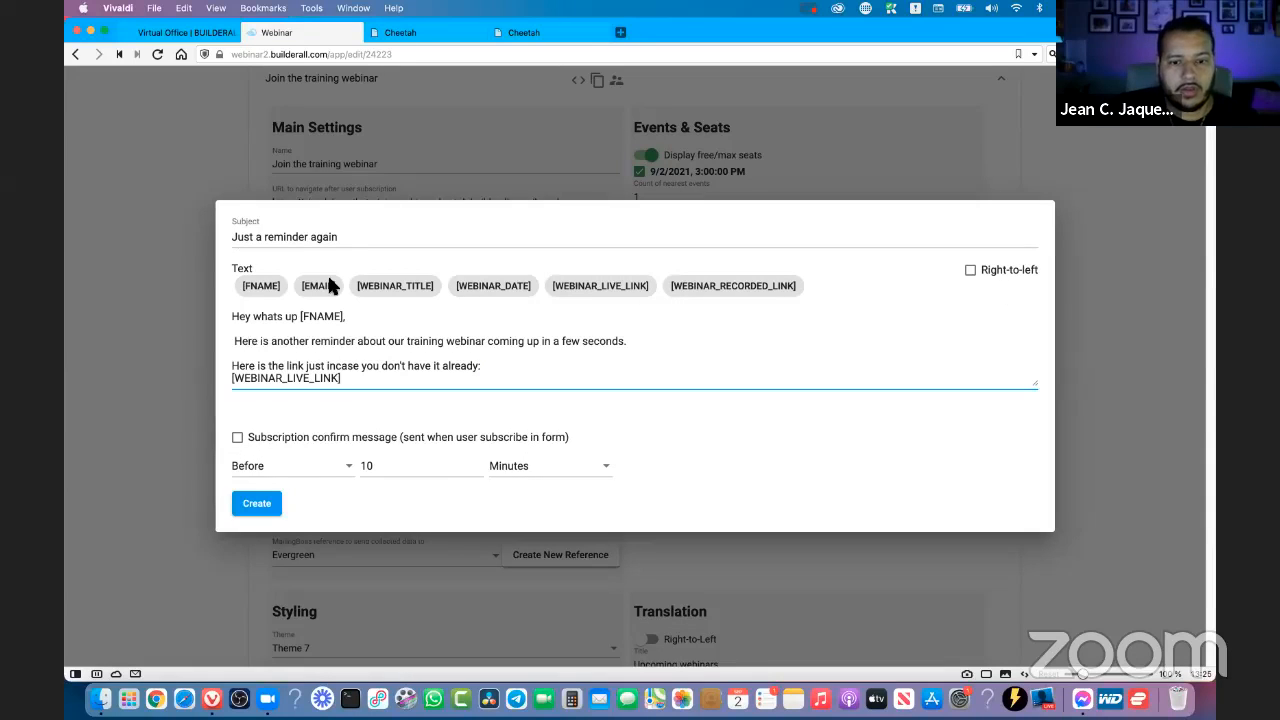
- Schedule the "Just a reminder again" email for 5 minutes before the webinar and create it
click(311, 470)
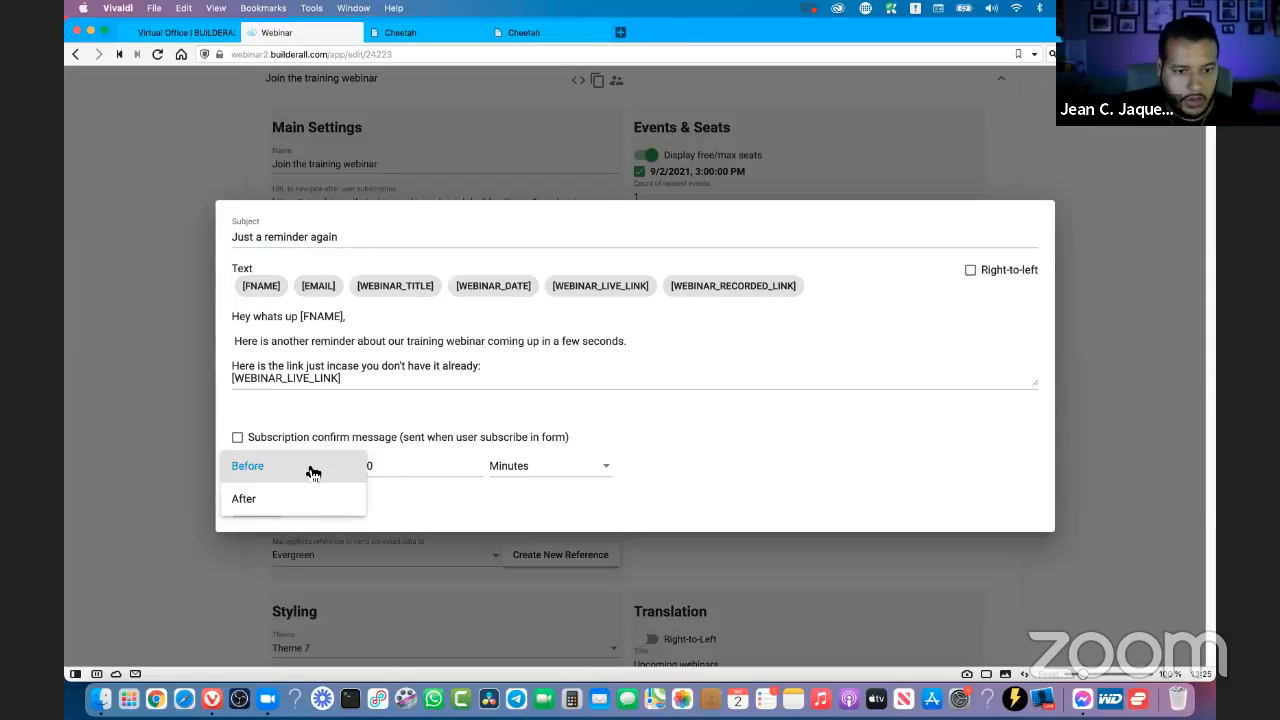
click(311, 470)
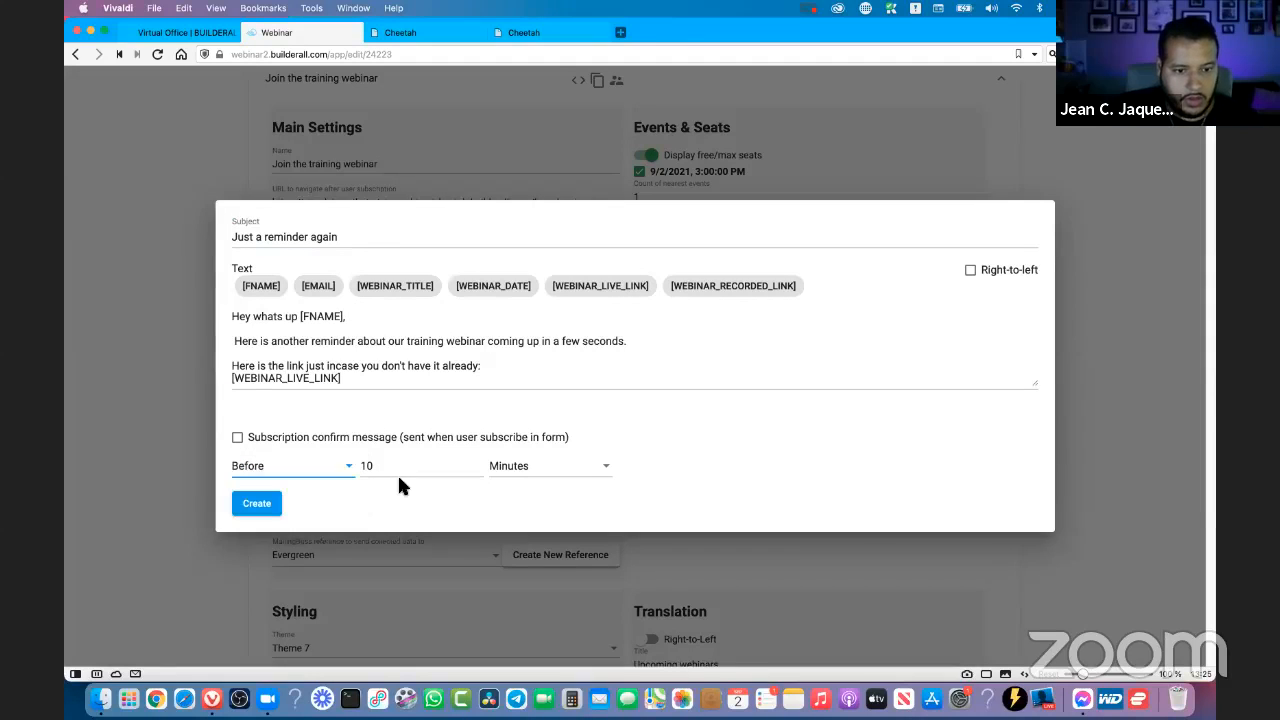
click(478, 469)
click(478, 469)
click(478, 469)
click(478, 468)
click(478, 468)
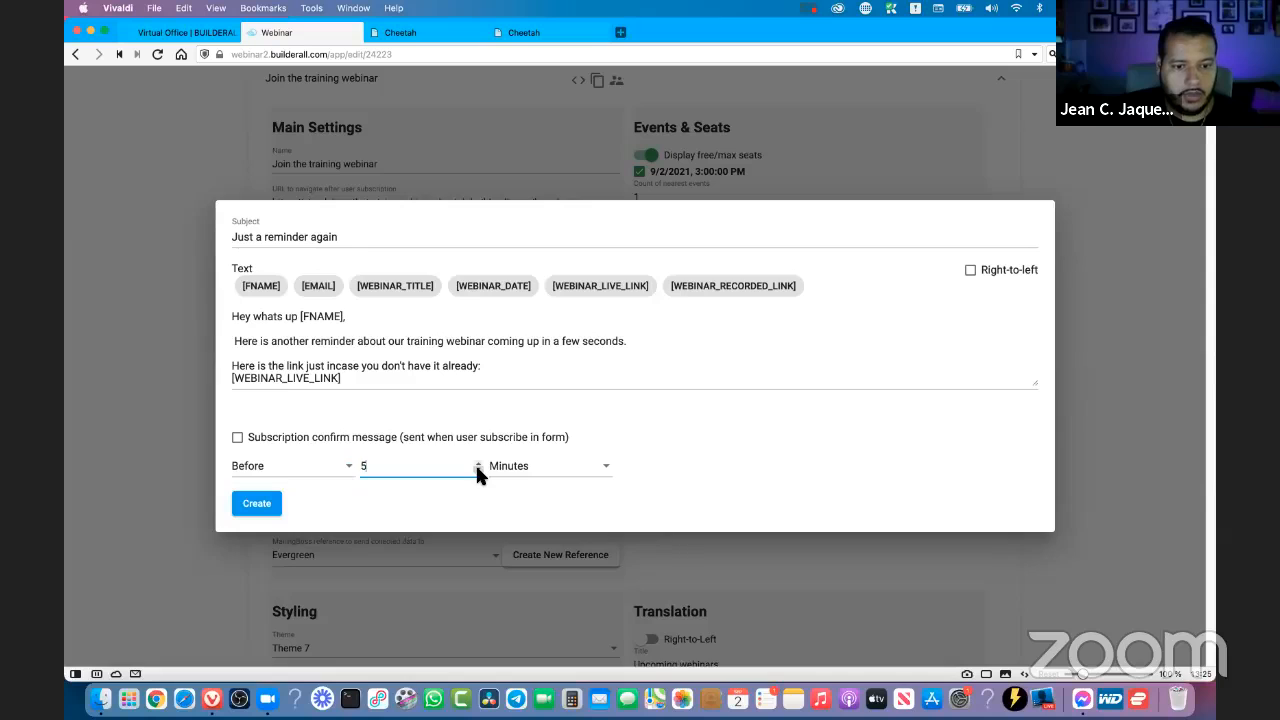
click(478, 468)
click(477, 462)
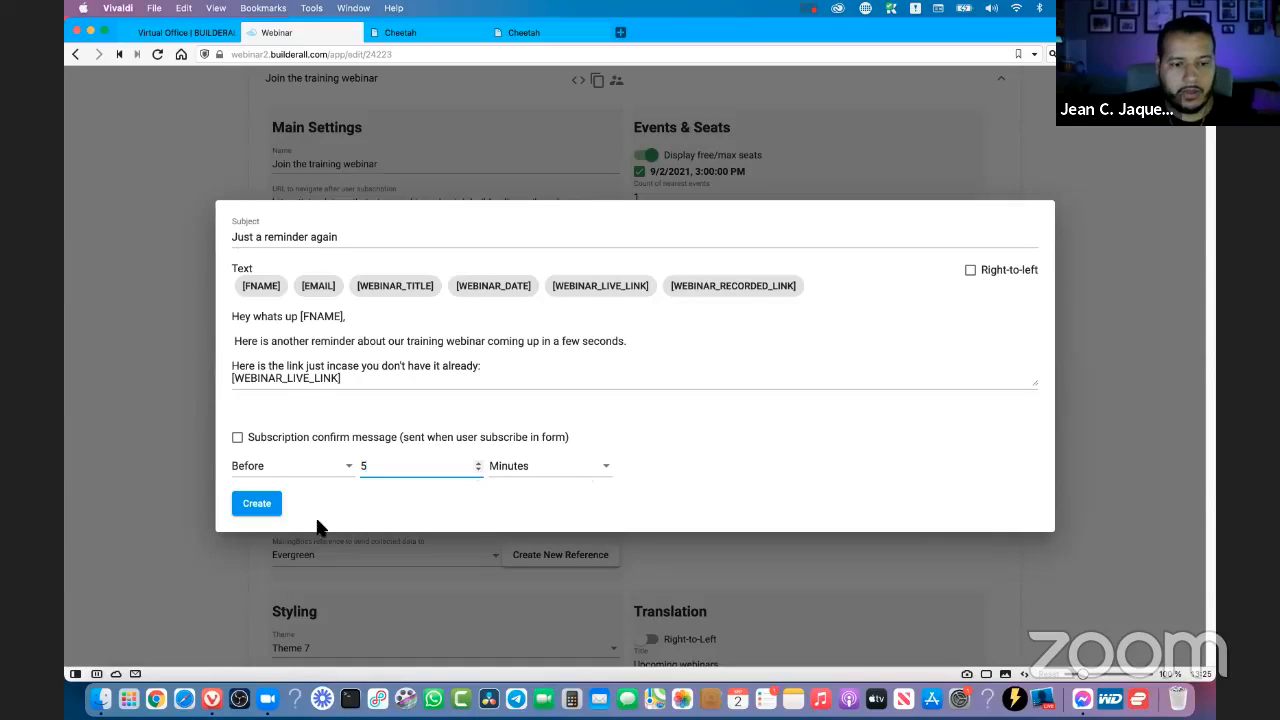
click(264, 509)
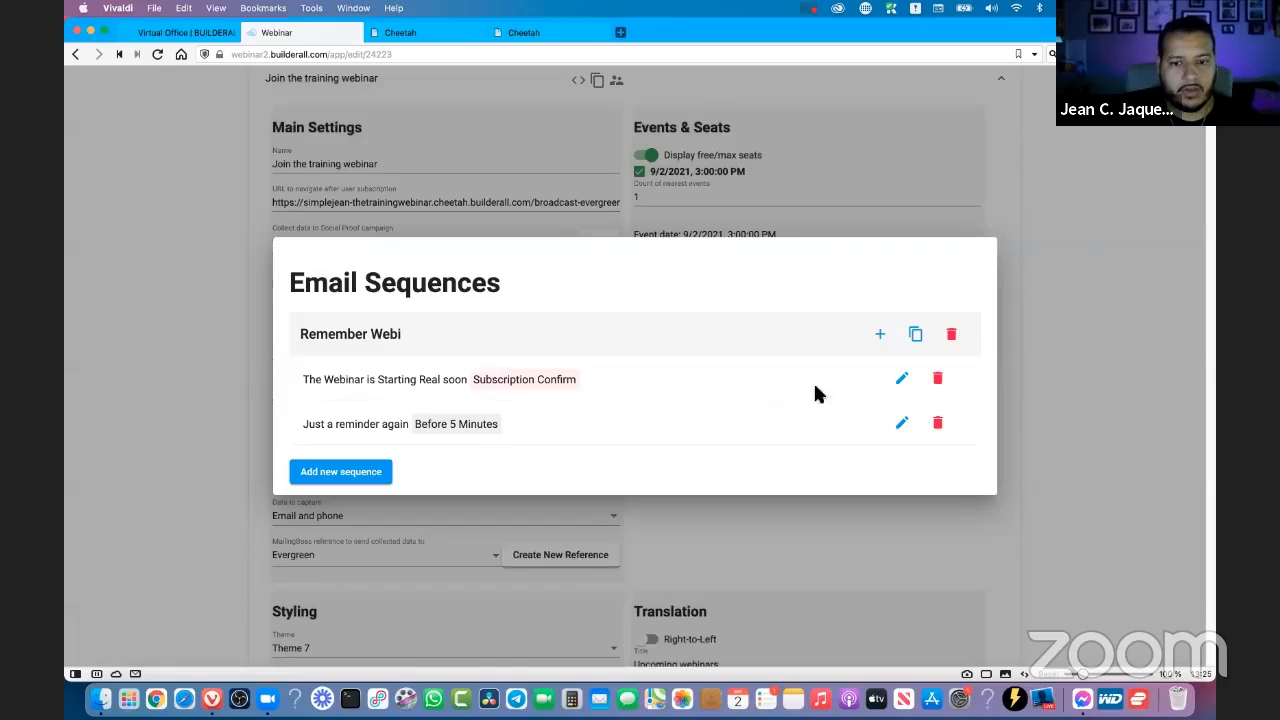
- Review the text and live link of the "The Webinar is Starting Real soon" email, save it and close the email sequences
click(899, 378)
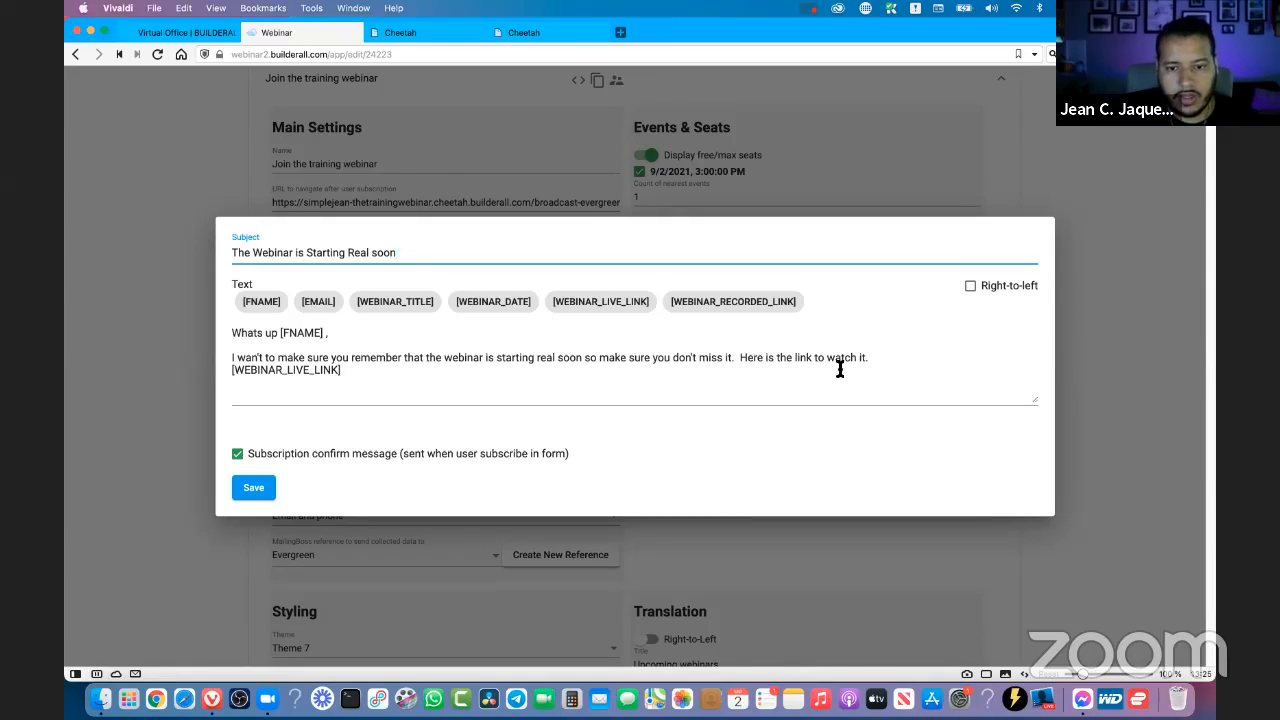
double_click(282, 372)
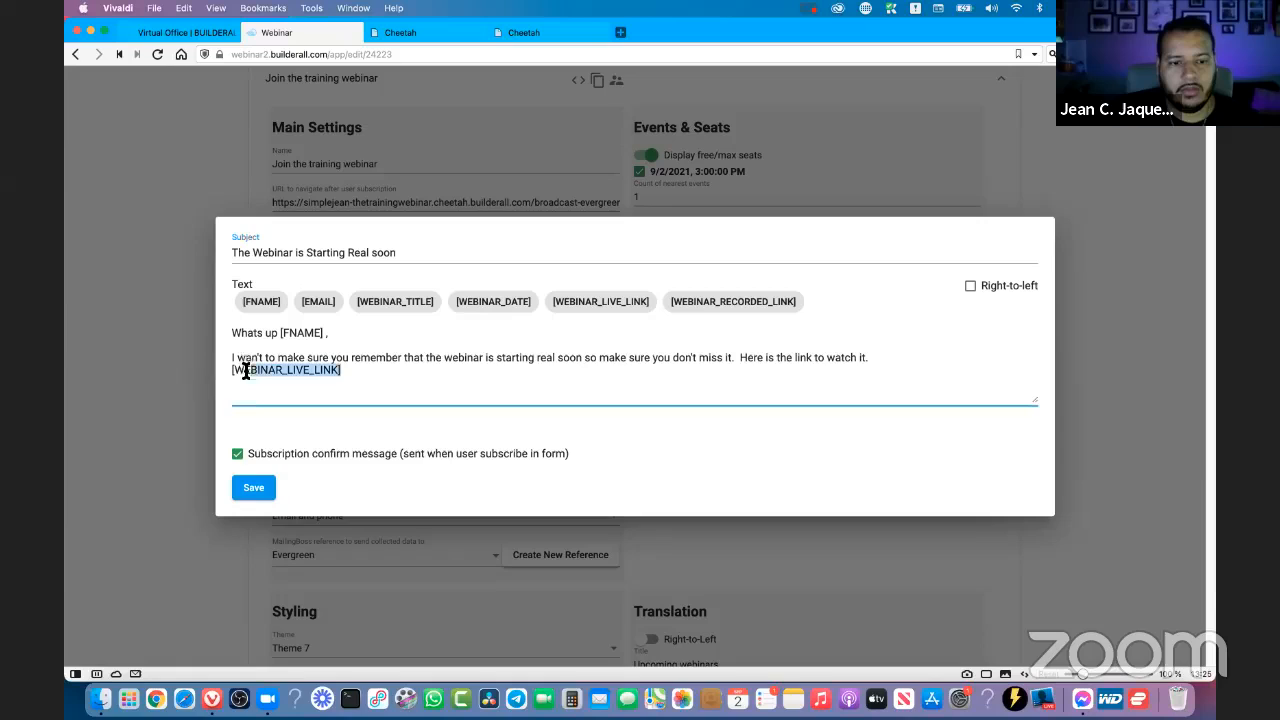
click(256, 488)
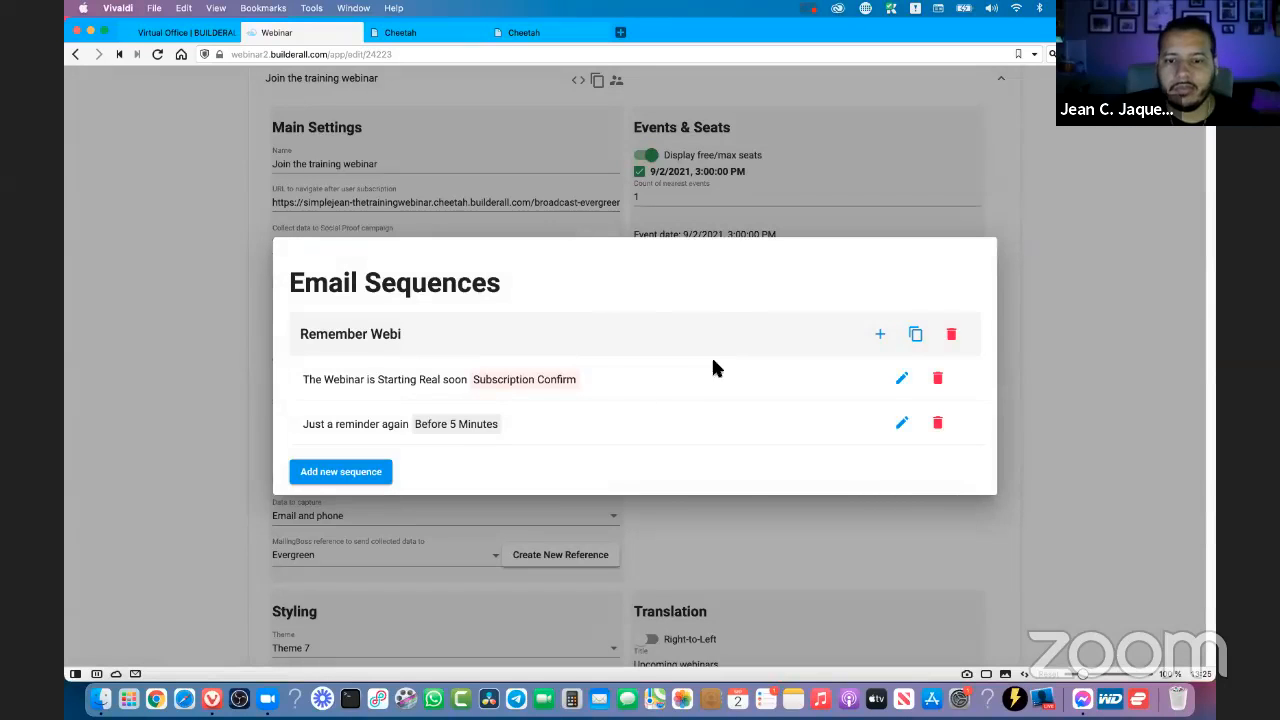
click(1094, 345)
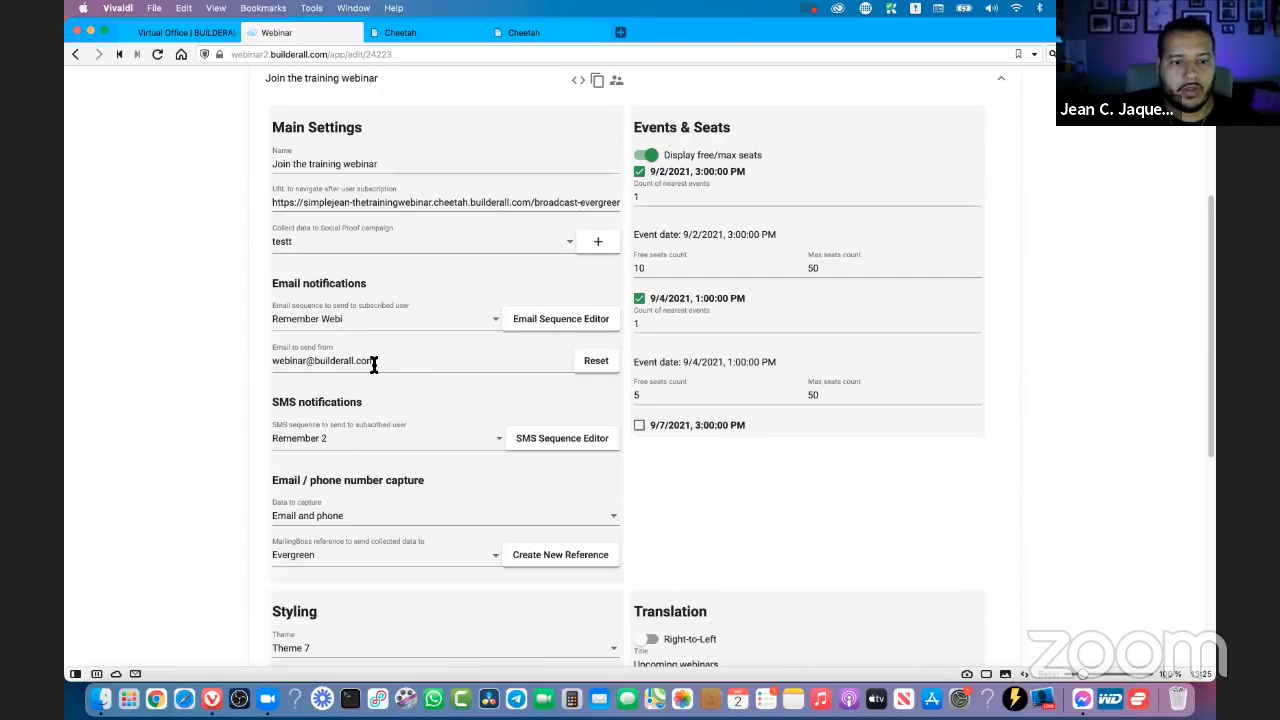
- Check the sender address and the chosen email sequence in the form's email notifications
drag(396, 360, 250, 360)
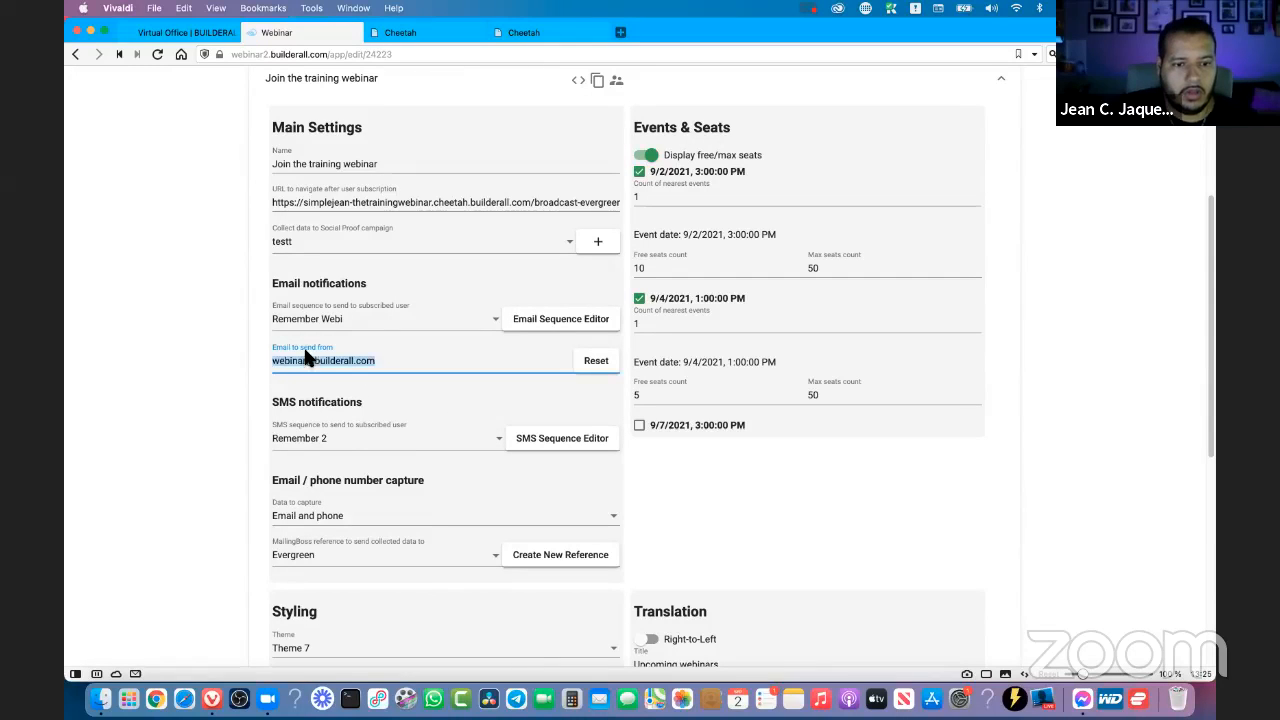
click(414, 364)
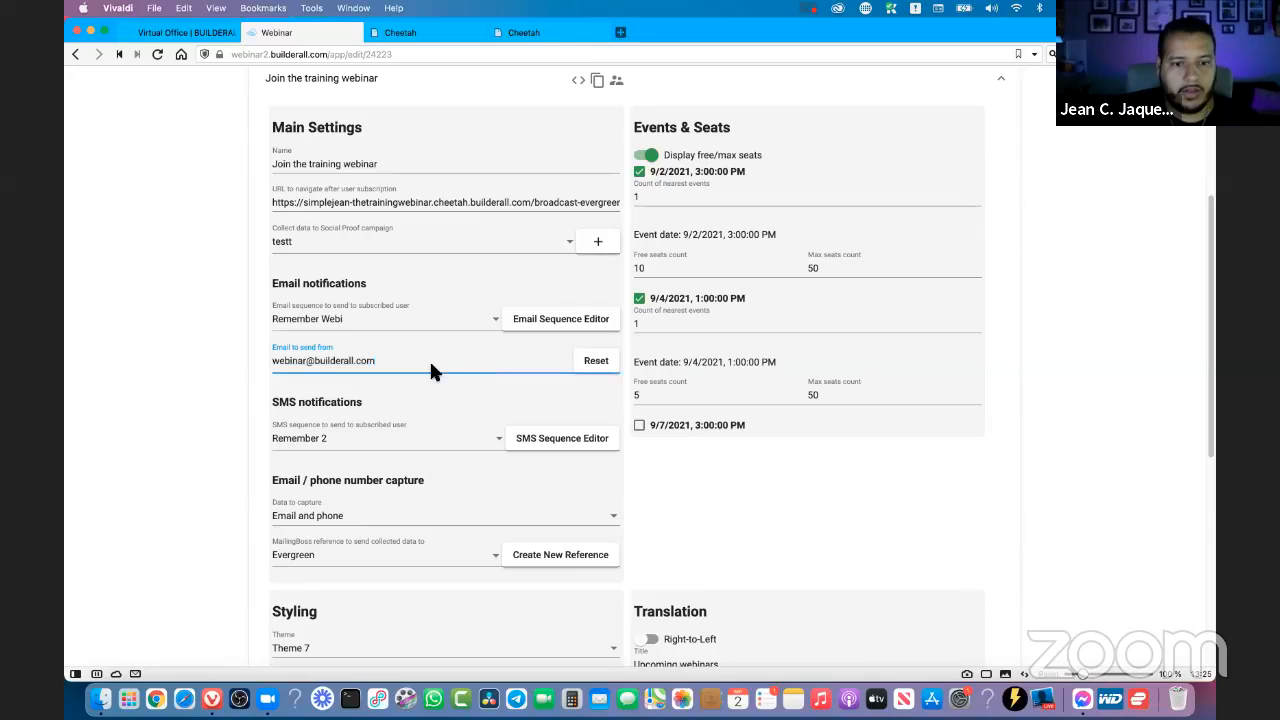
scroll(300, 310, down, 1)
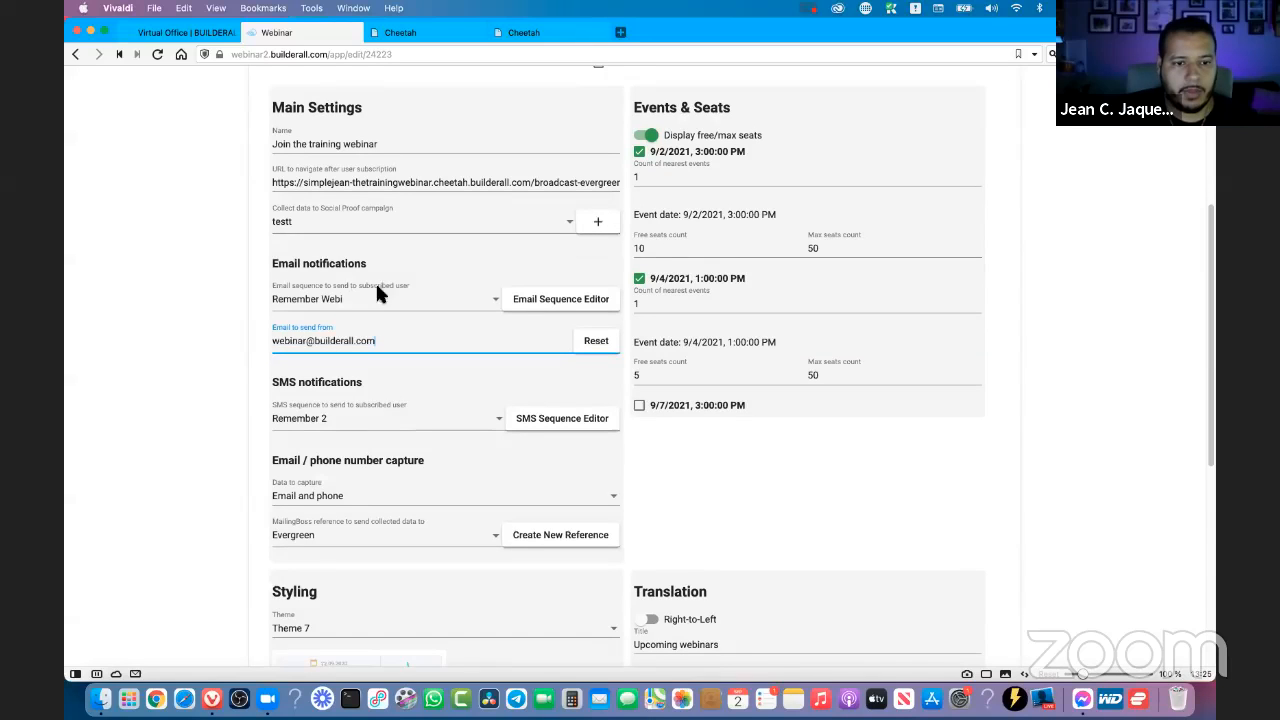
click(322, 302)
click(227, 437)
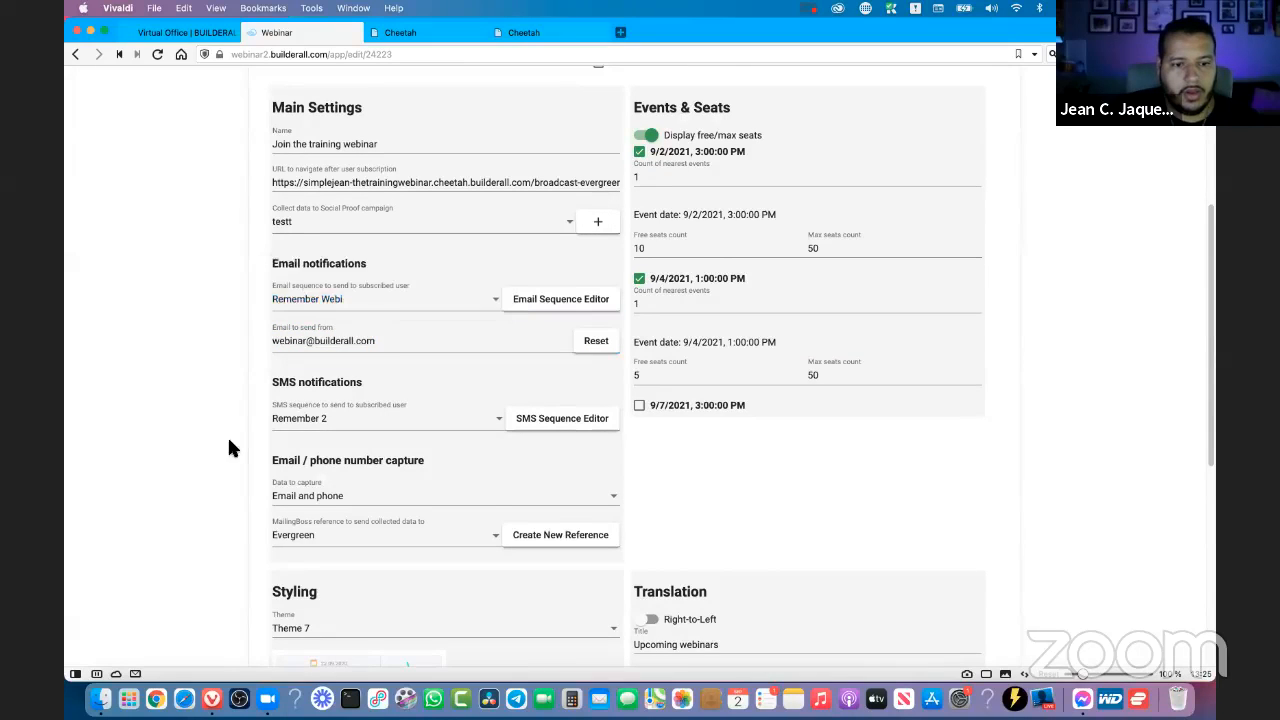
- Review the subscription confirmation text in the Remember 2 SMS sequence, save it and close the SMS sequences
scroll(266, 294, down, 3)
triple_click(307, 285)
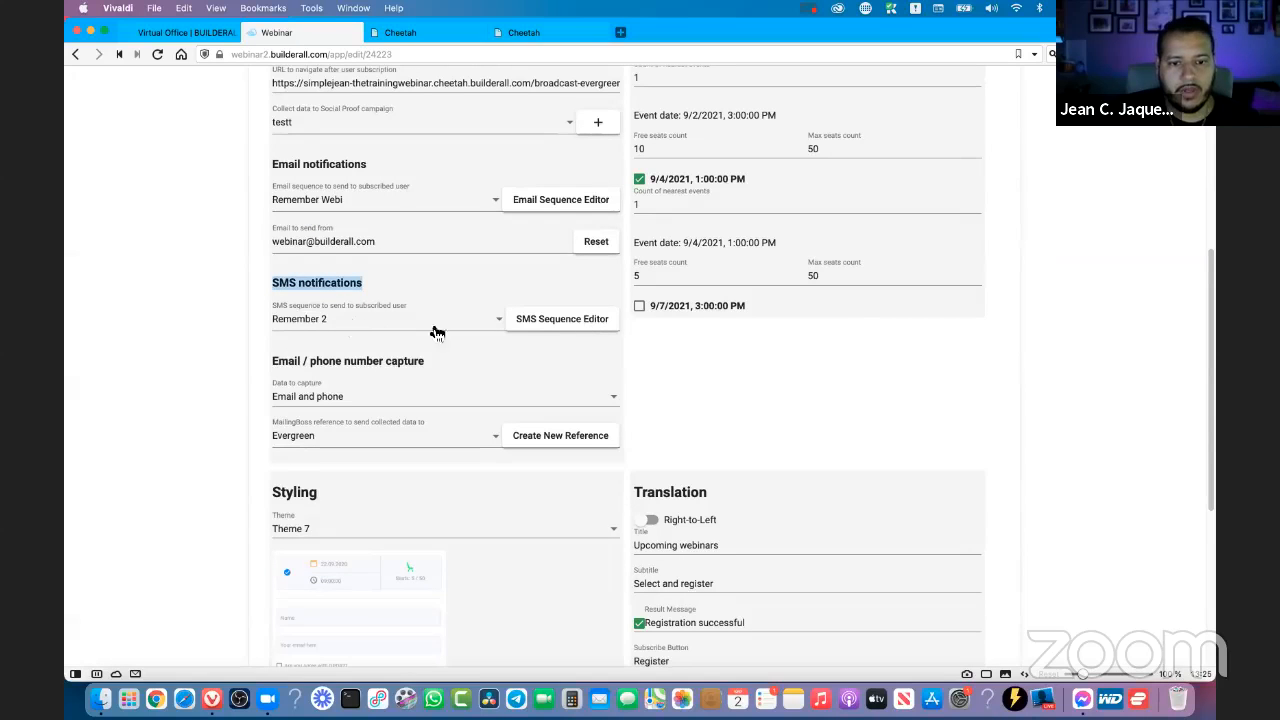
click(563, 320)
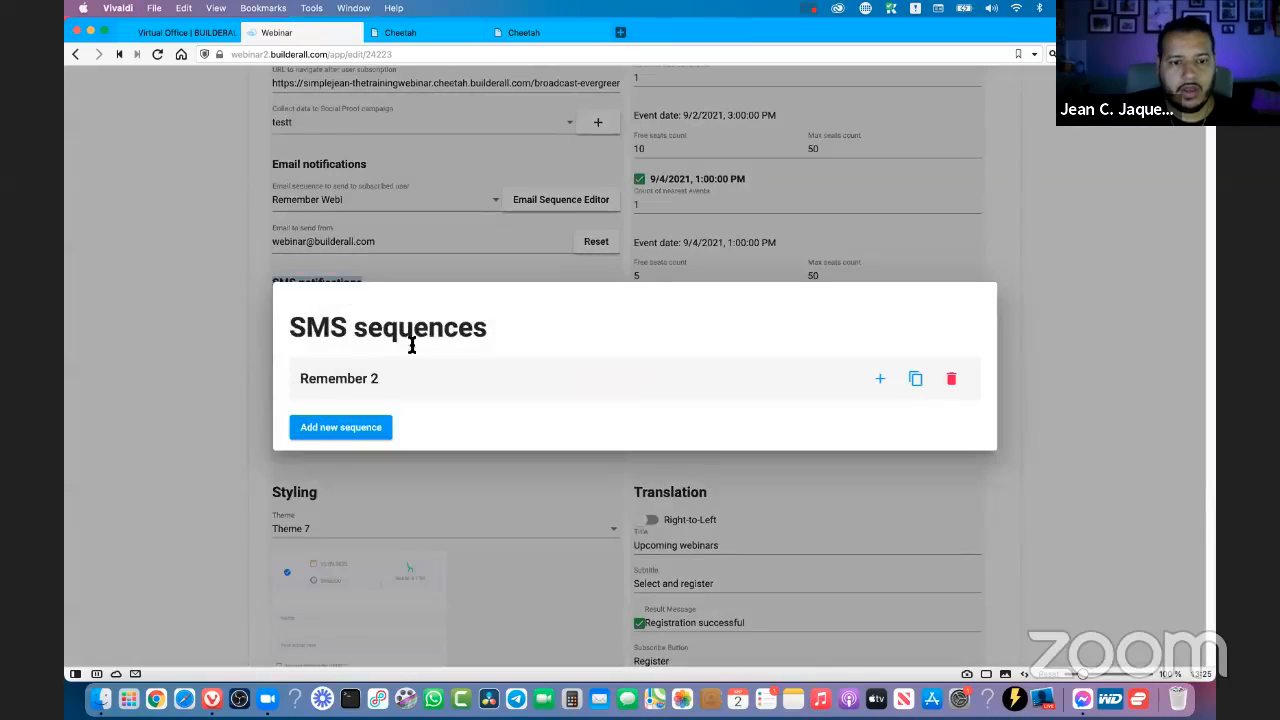
click(843, 380)
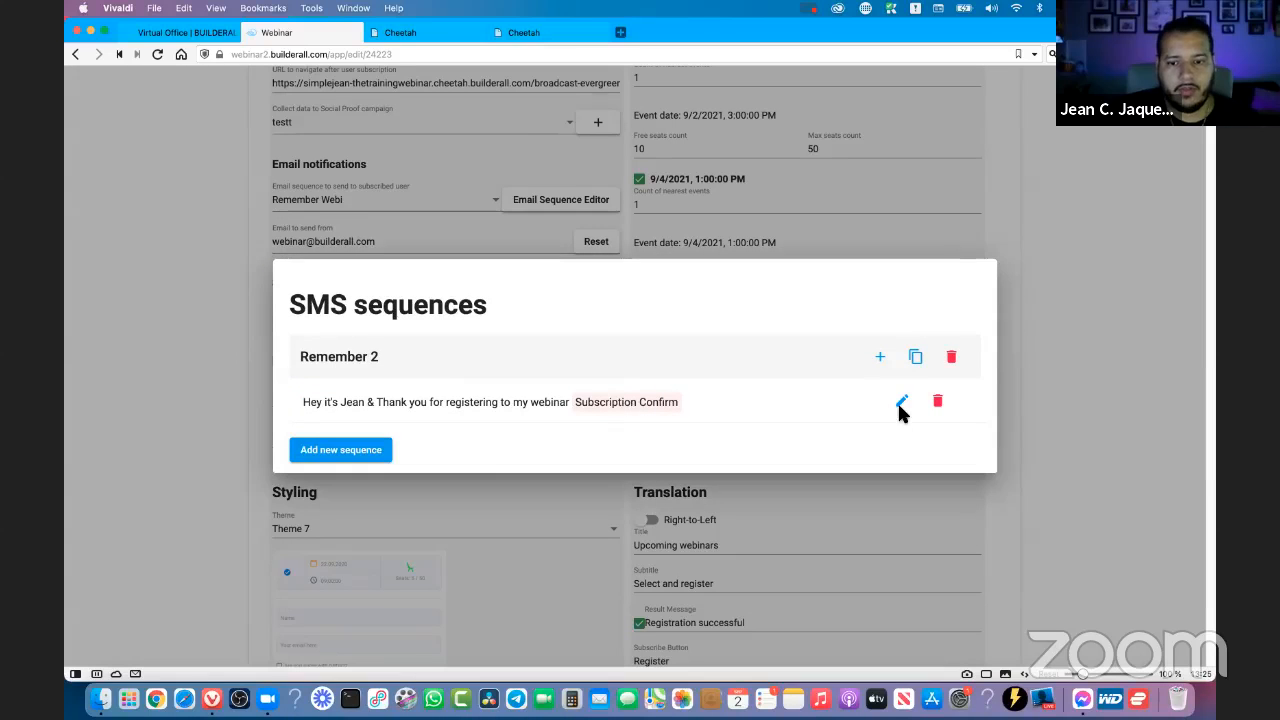
click(901, 404)
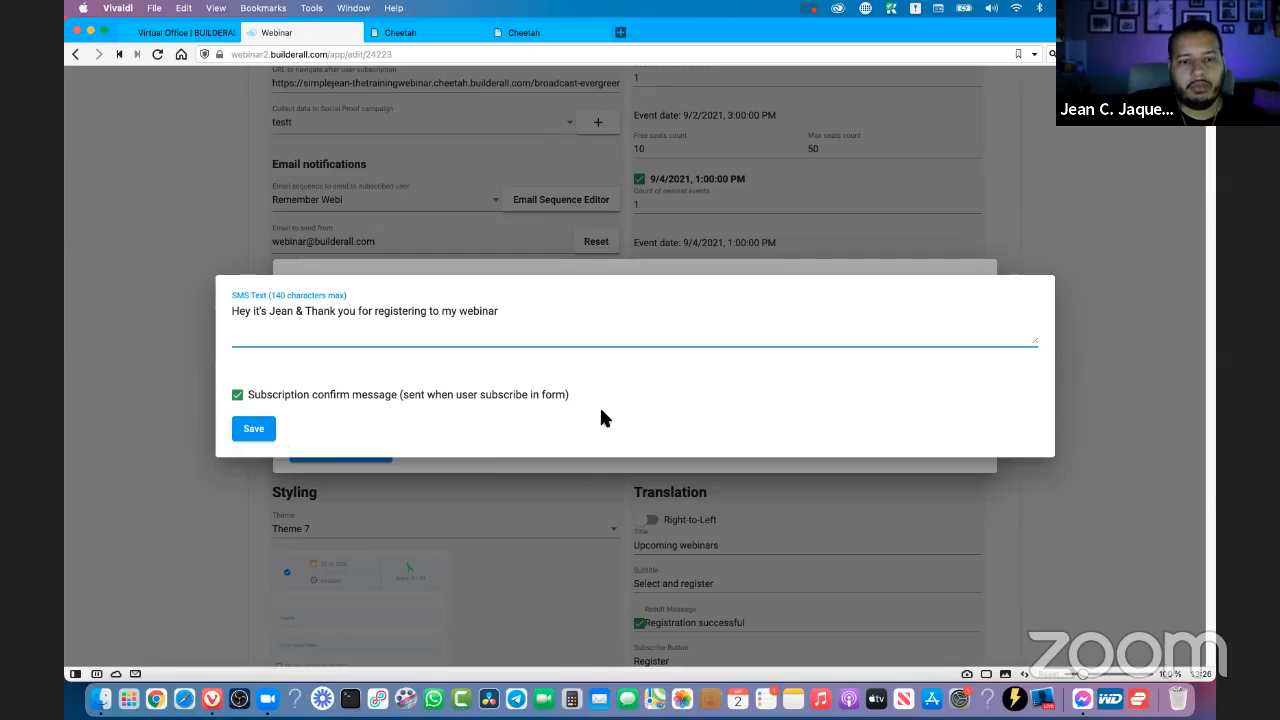
click(257, 433)
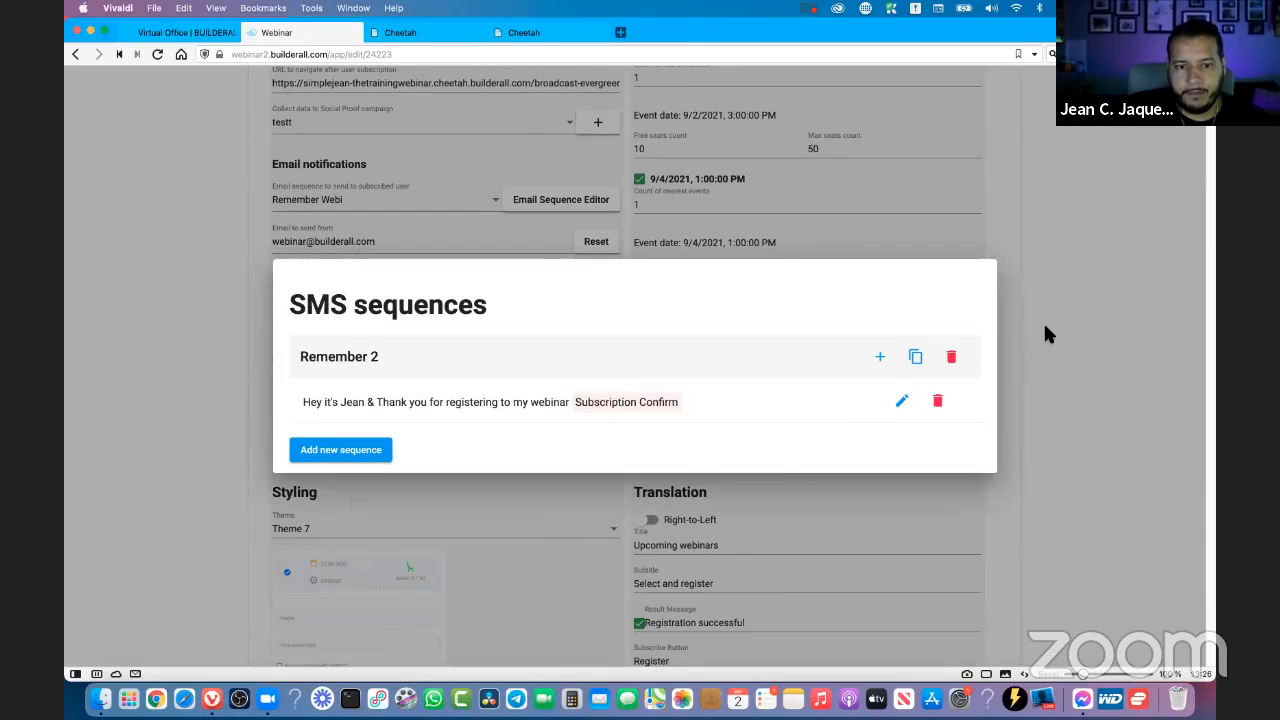
click(1045, 334)
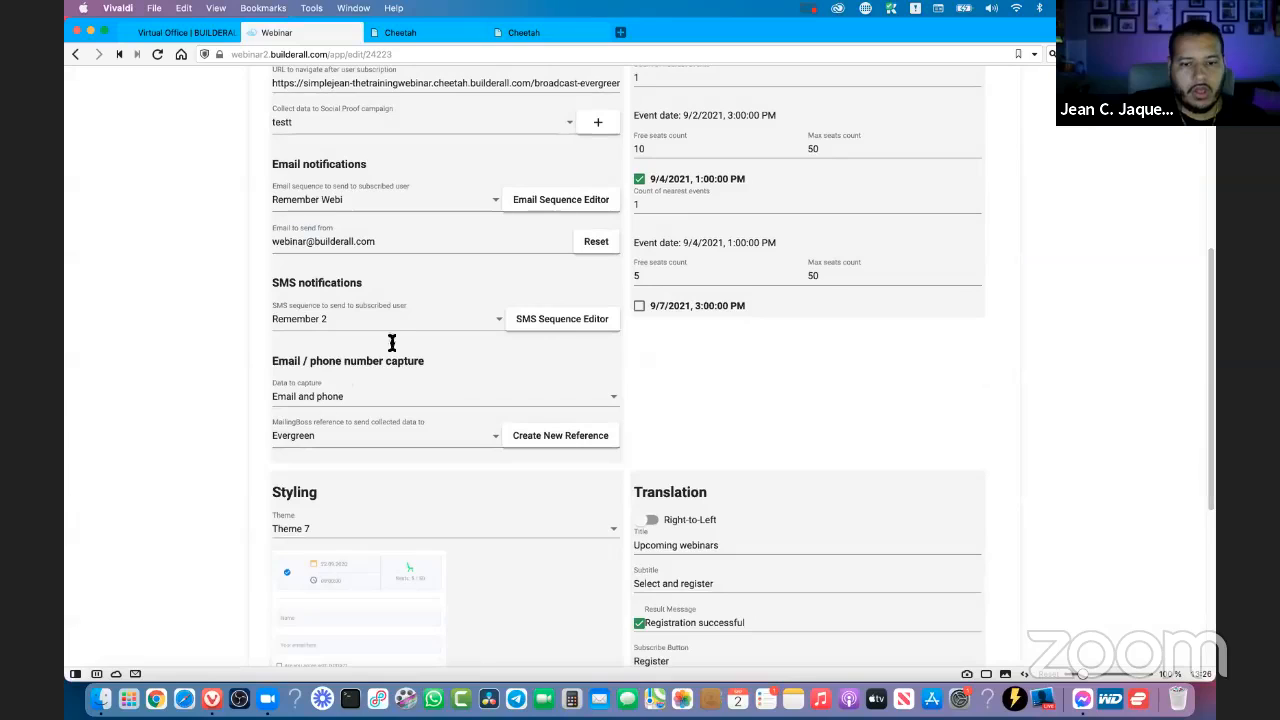
- Switch the free/max seats display off and back on, and include the 9/7/2021, 3:00:00 PM event in the form
scroll(399, 355, up, 3)
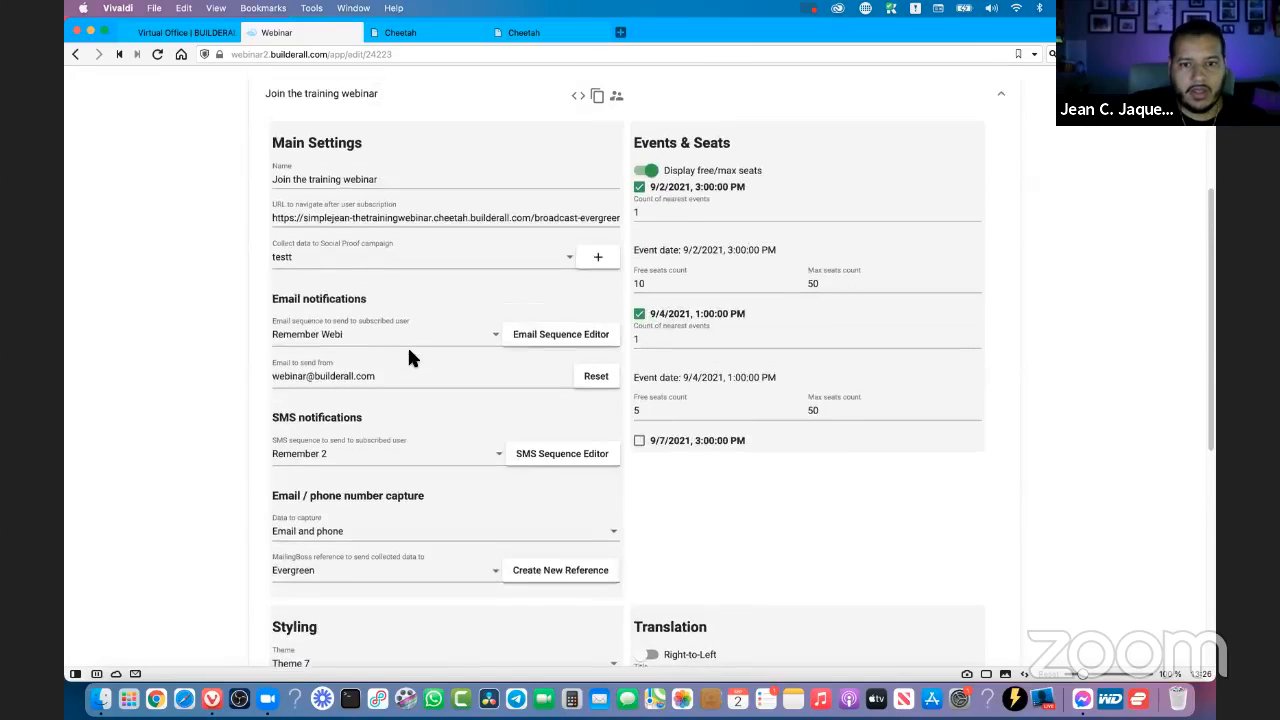
scroll(409, 357, up, 1)
click(658, 200)
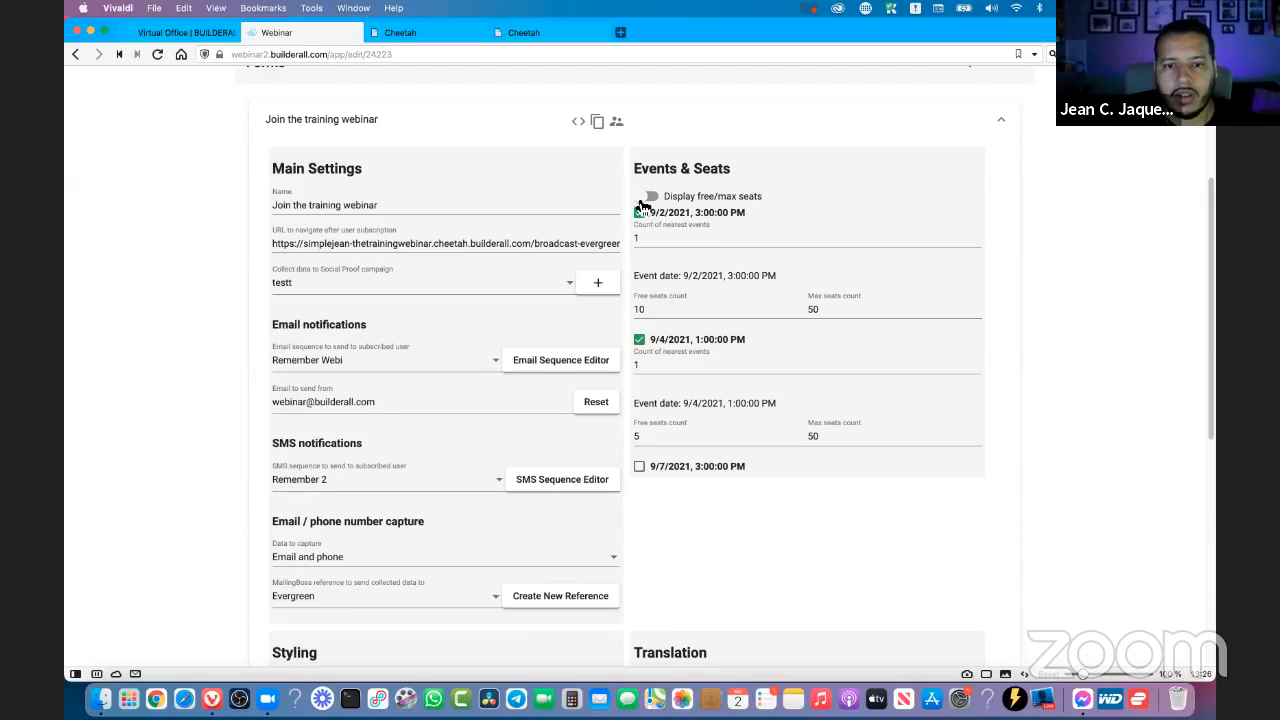
click(643, 200)
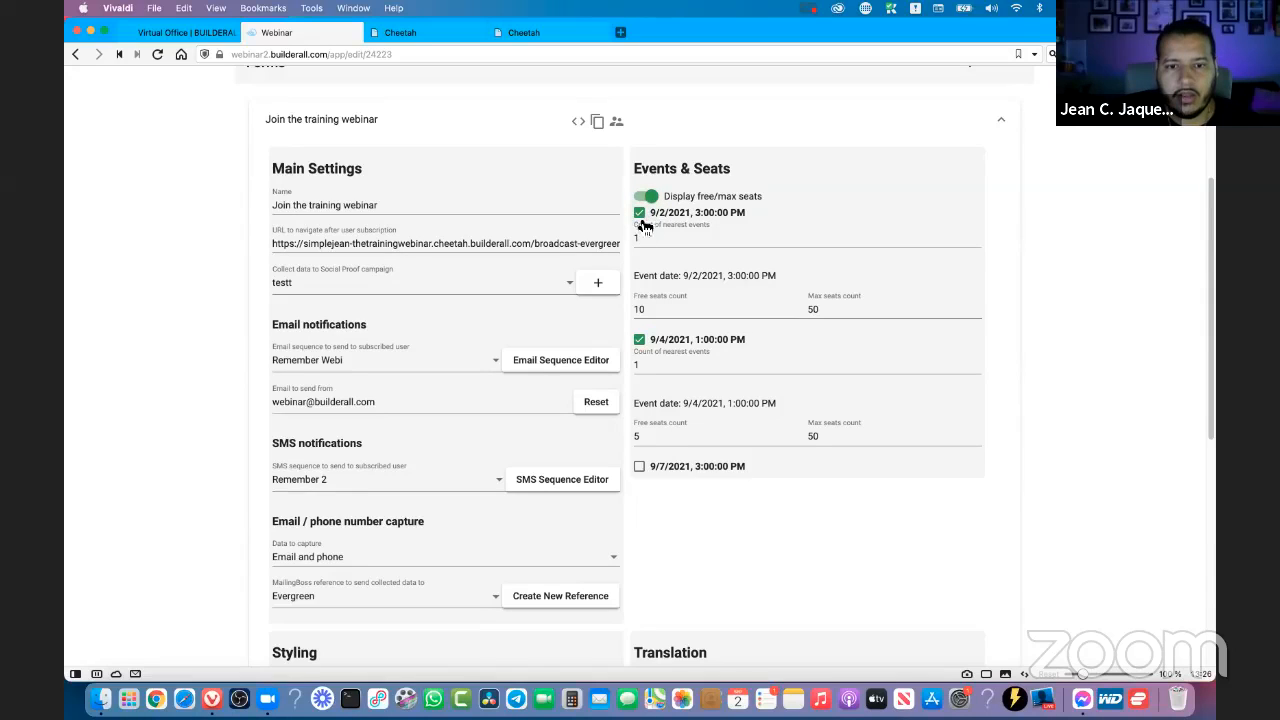
click(640, 468)
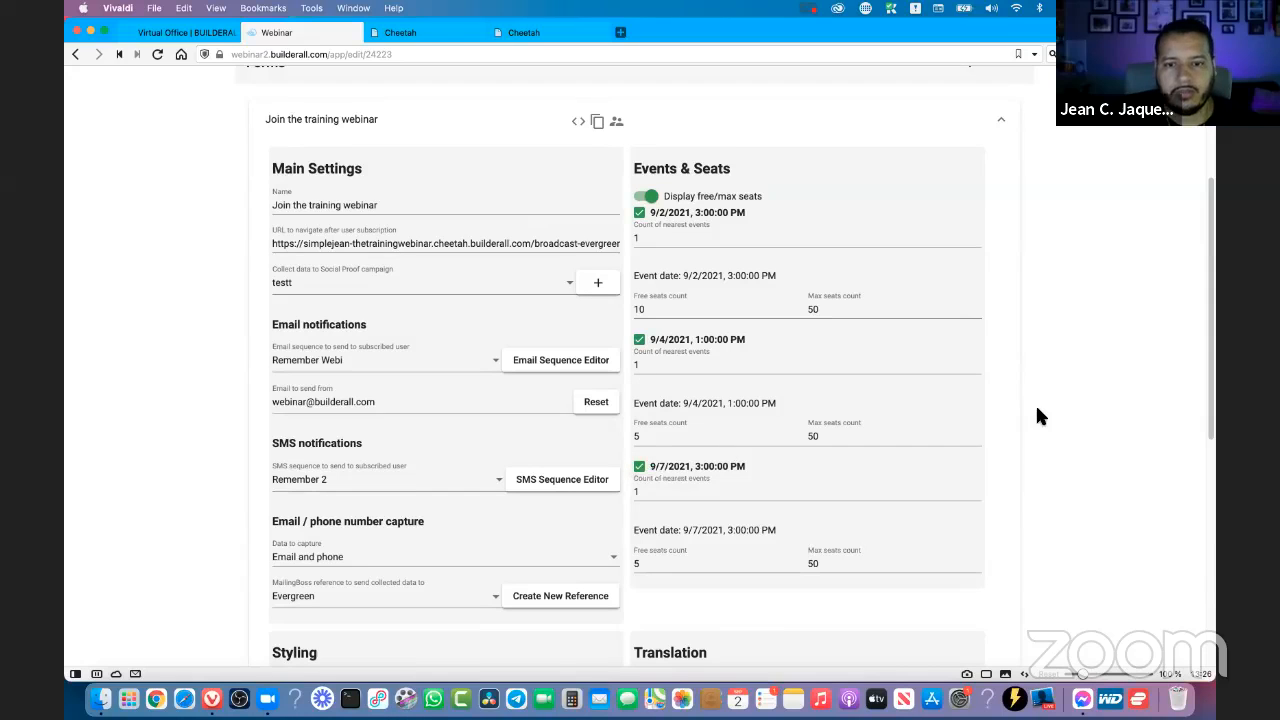
- Check the scheduled events under Content & Schedule and reopen the "Join the training webinar" form
scroll(1035, 405, up, 5)
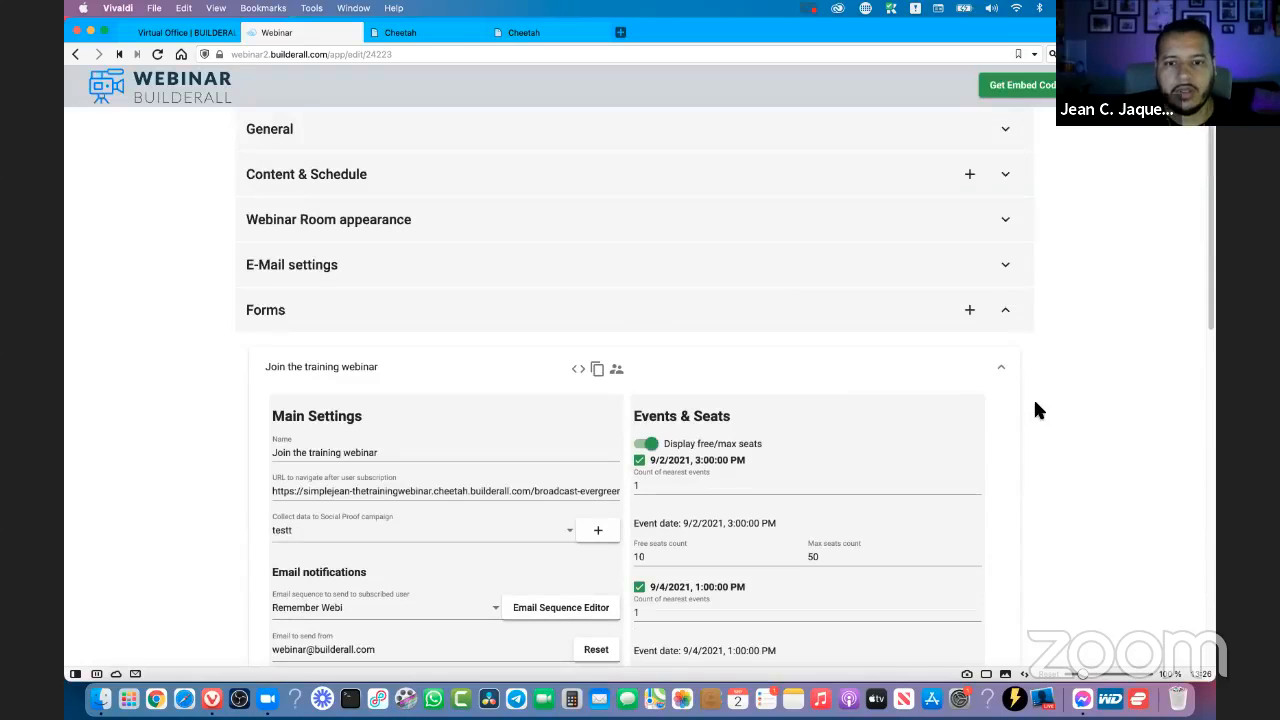
click(348, 180)
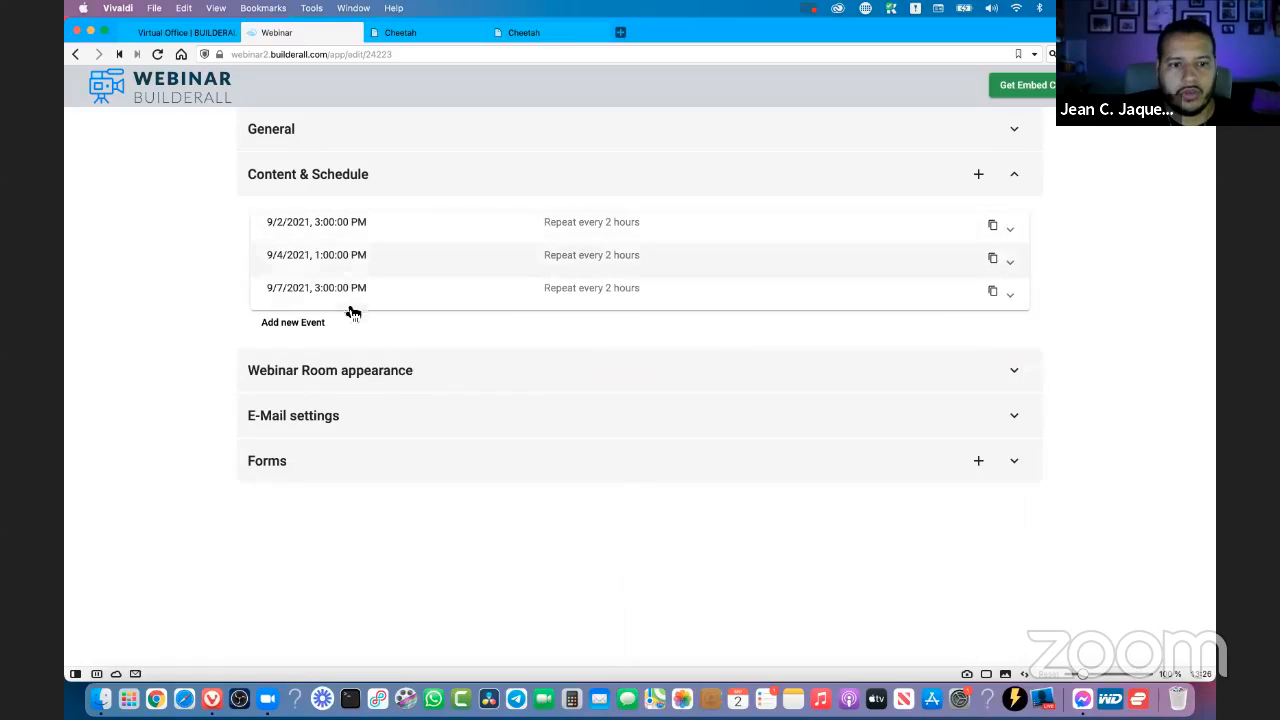
click(336, 466)
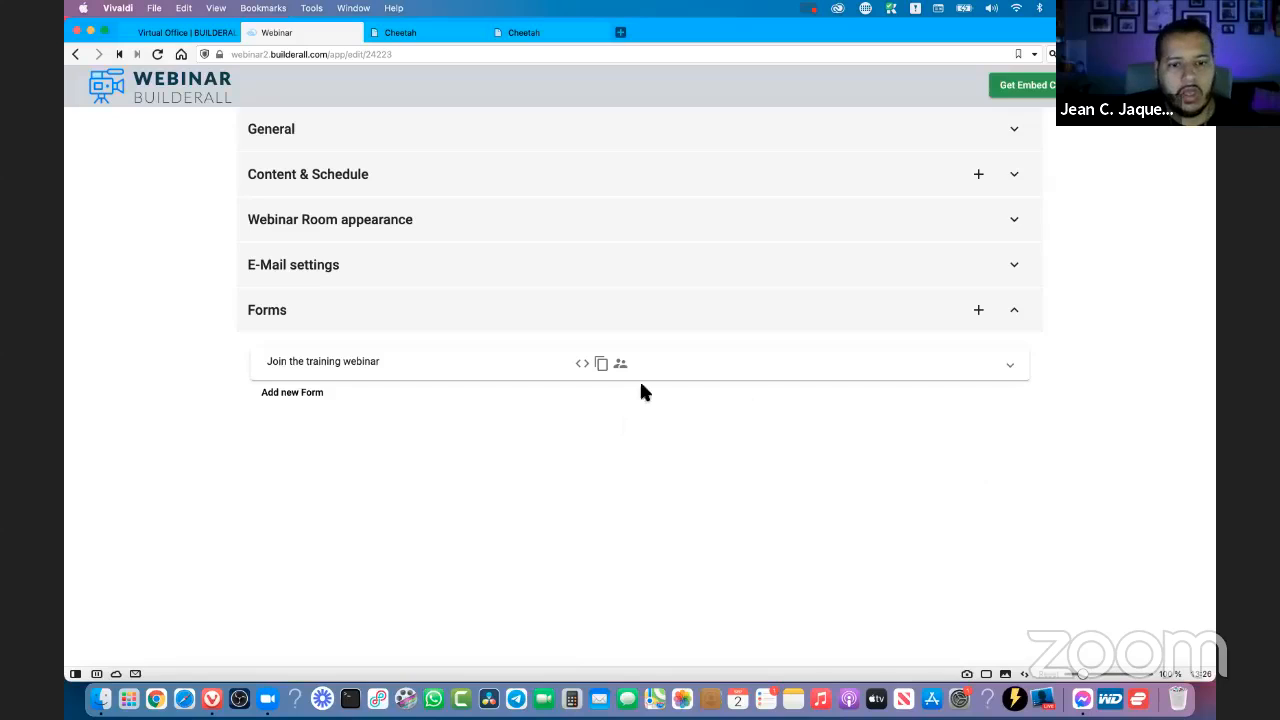
click(331, 363)
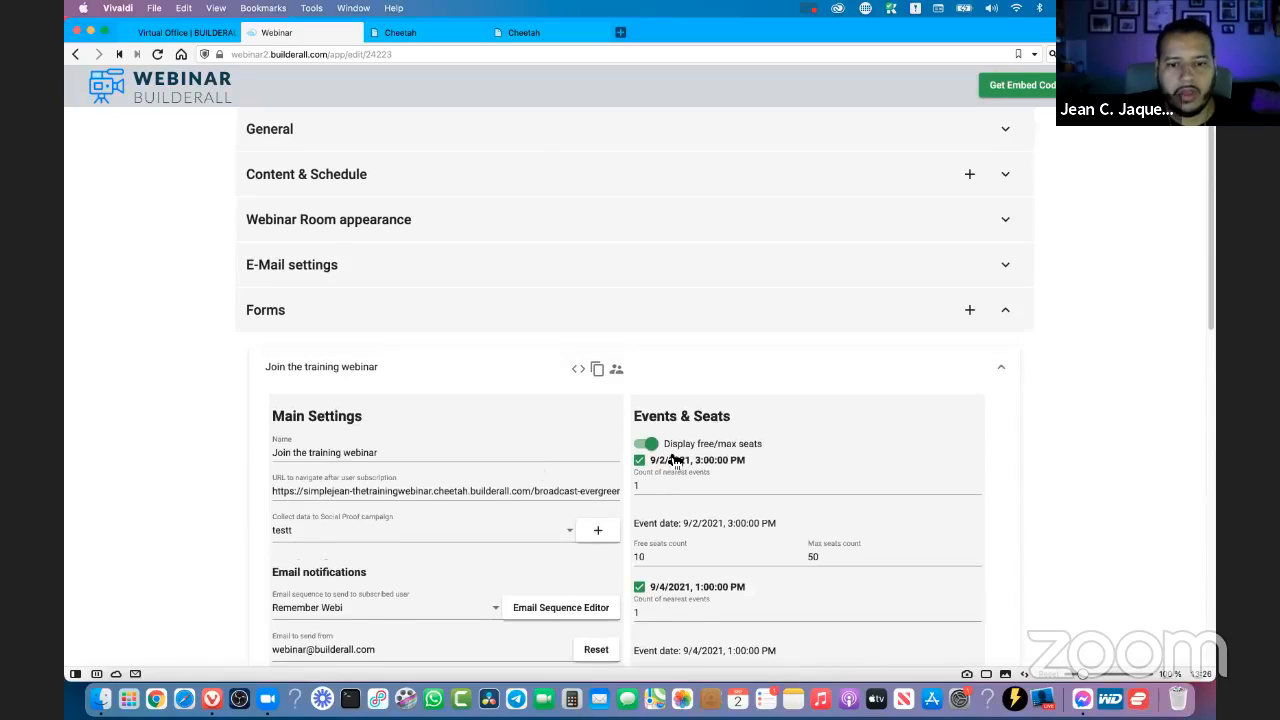
- Exclude the 9/2/2021, 3:00:00 PM event from the form and include it again
scroll(668, 390, down, 2)
click(640, 362)
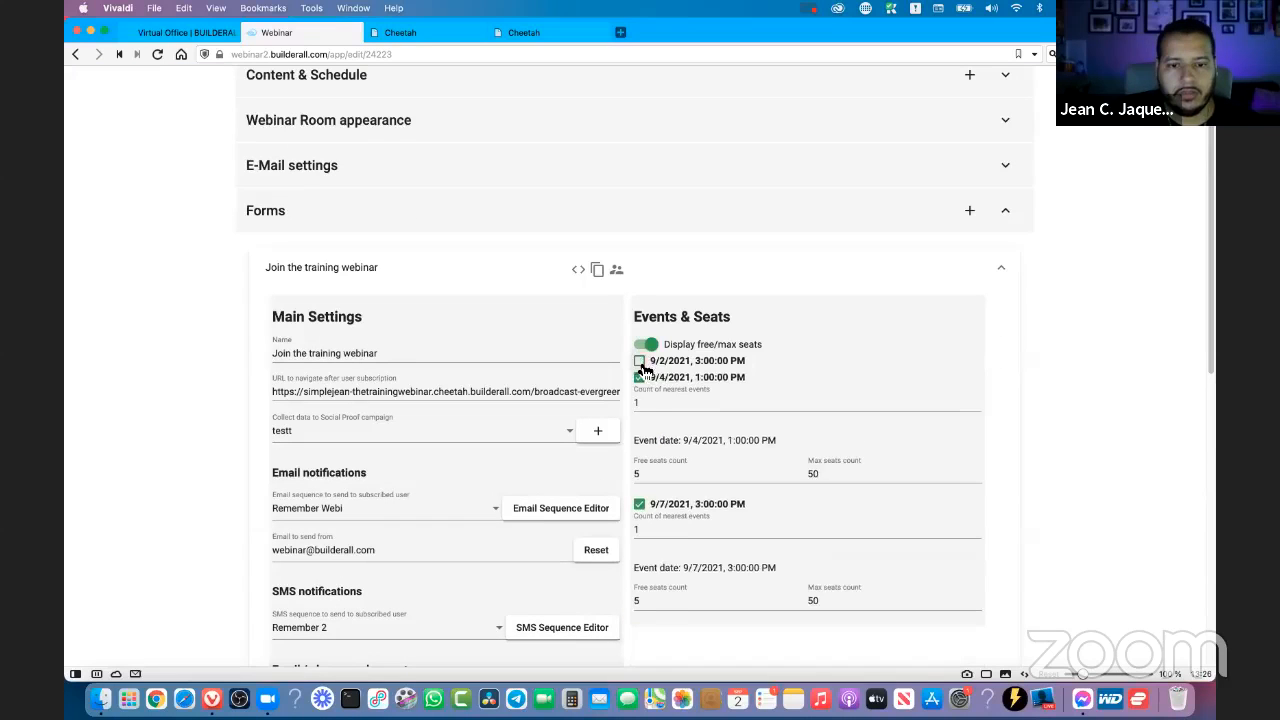
click(640, 362)
- Try a nearest events count of 2 for the 9/2/2021, 3:00:00 PM event and set it back to 1
scroll(641, 491, down, 2)
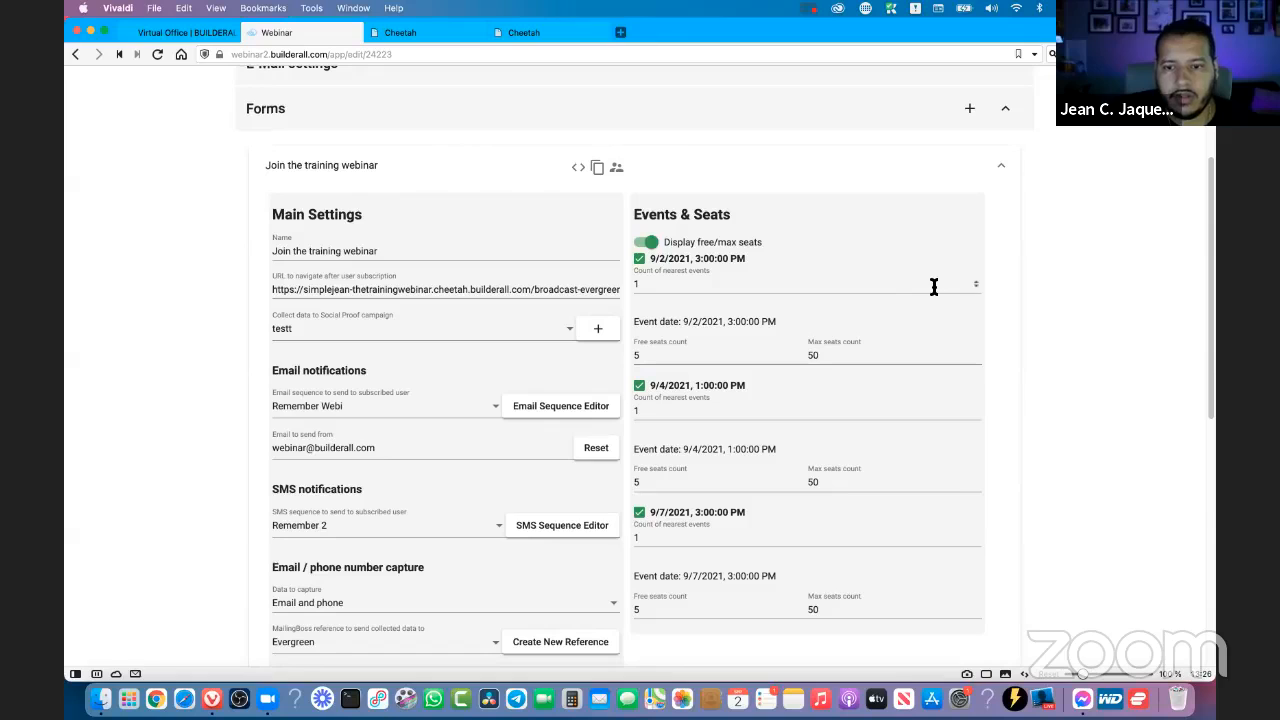
click(888, 286)
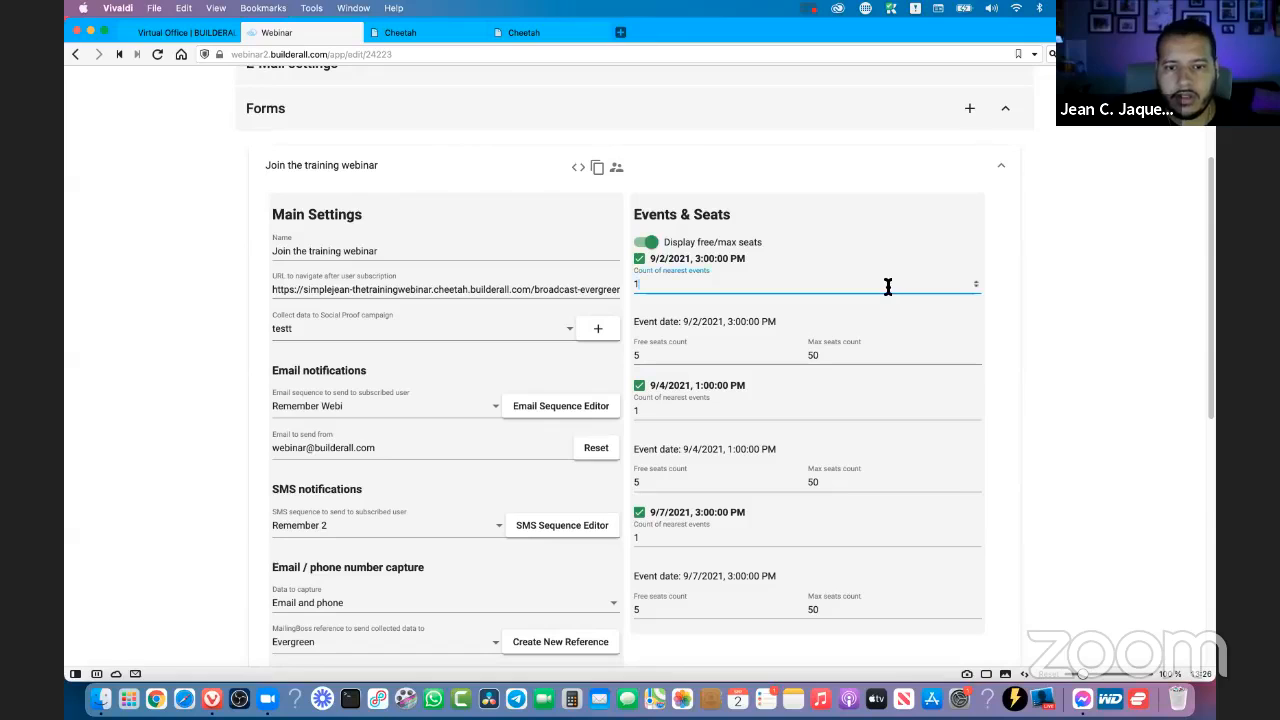
click(976, 282)
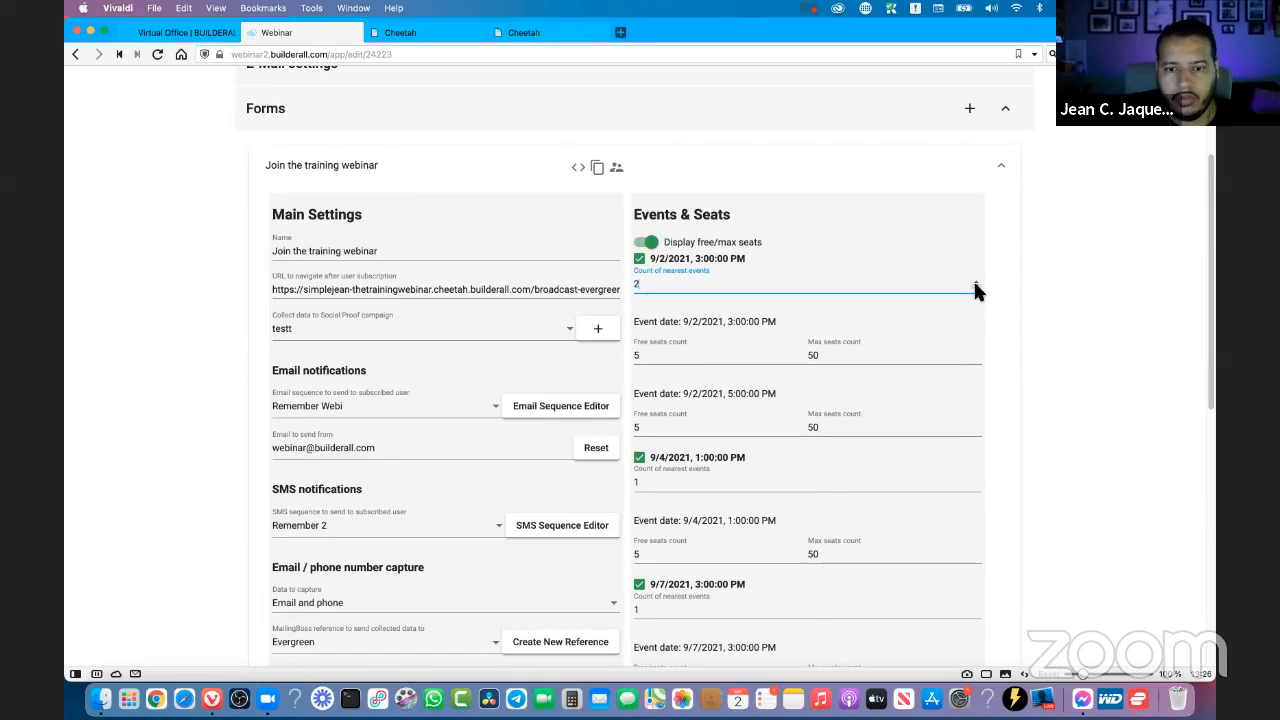
click(976, 288)
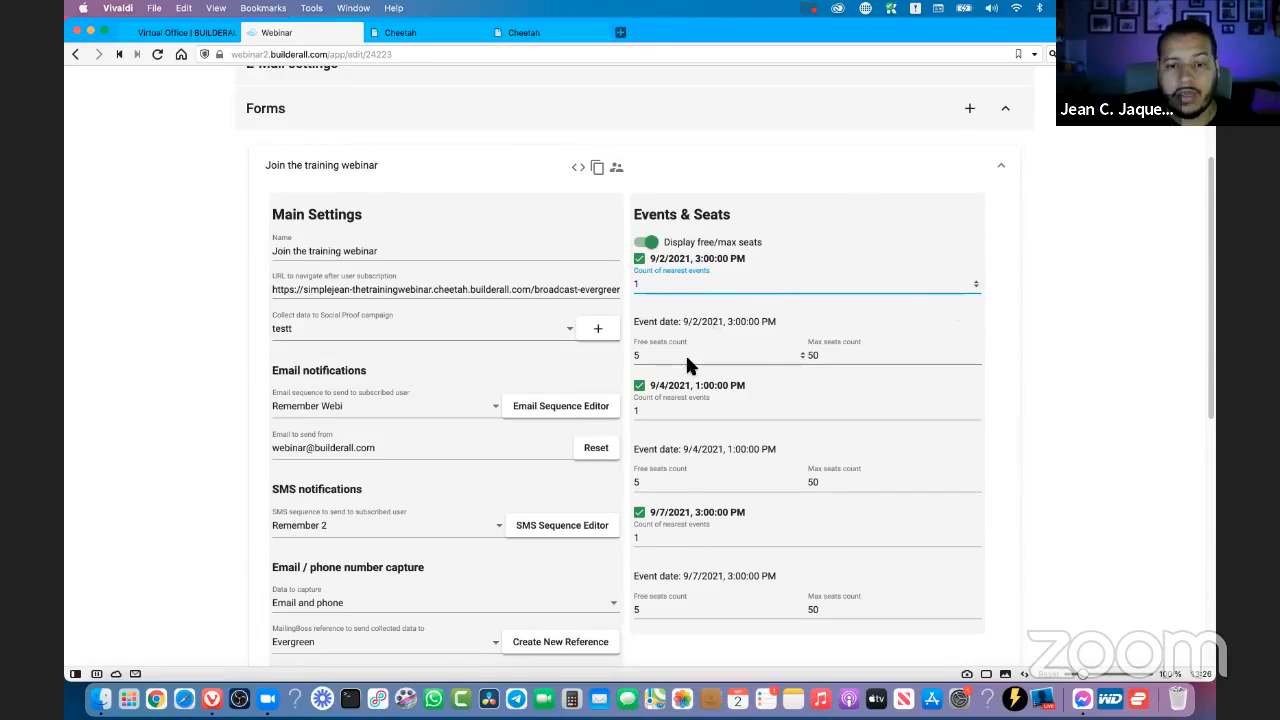
- Set the free seats count to 25 for the 9/4/2021, 1:00:00 PM event and to 10 for the 9/7/2021, 3:00:00 PM event
scroll(716, 345, down, 5)
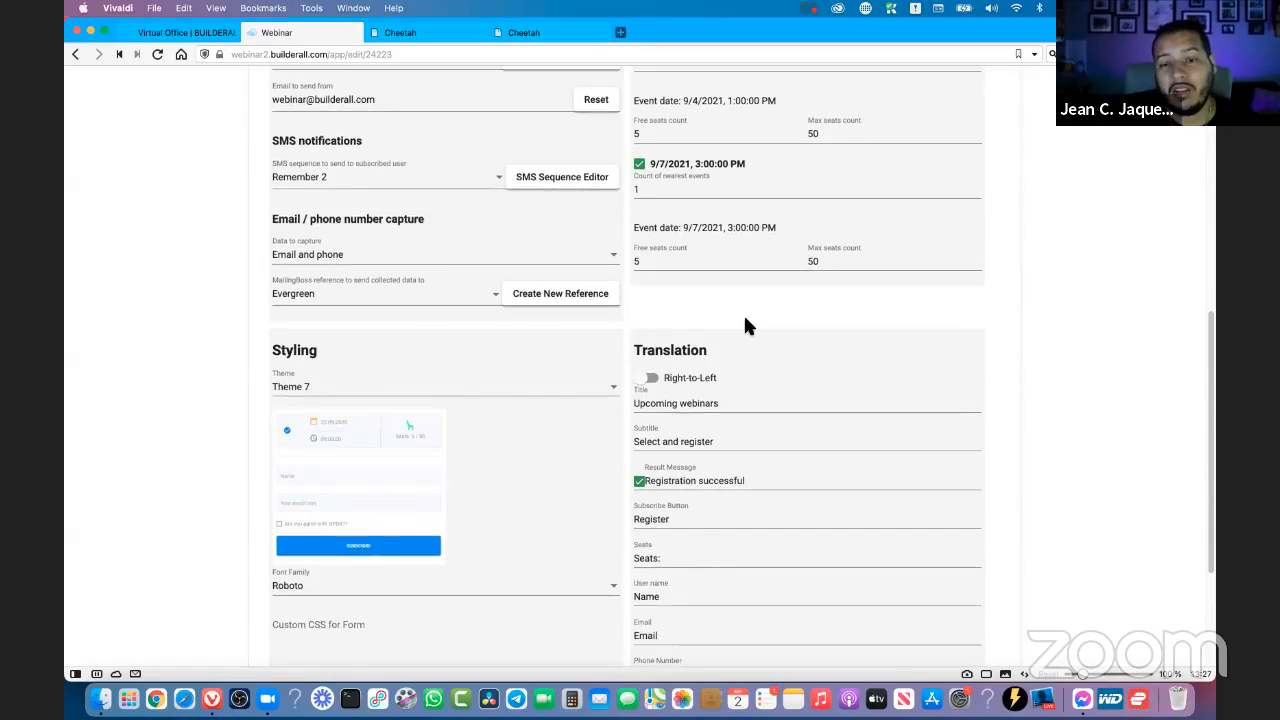
scroll(747, 327, up, 2)
click(812, 366)
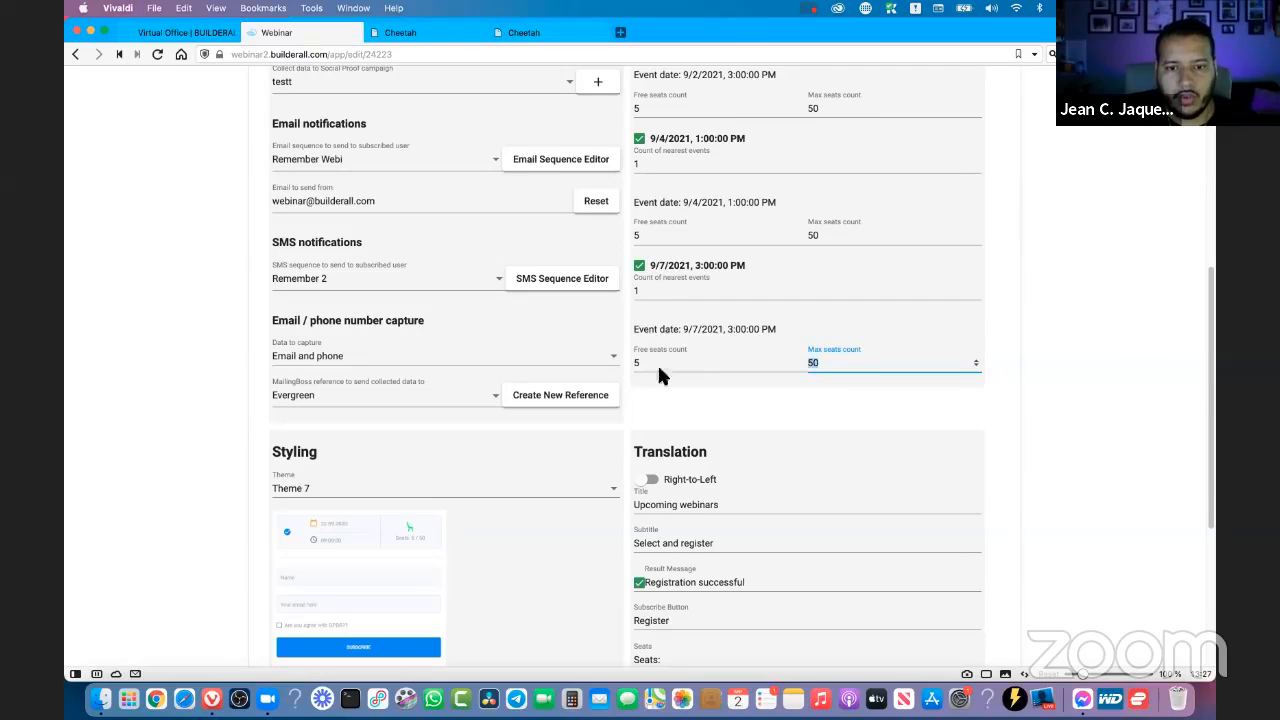
click(643, 236)
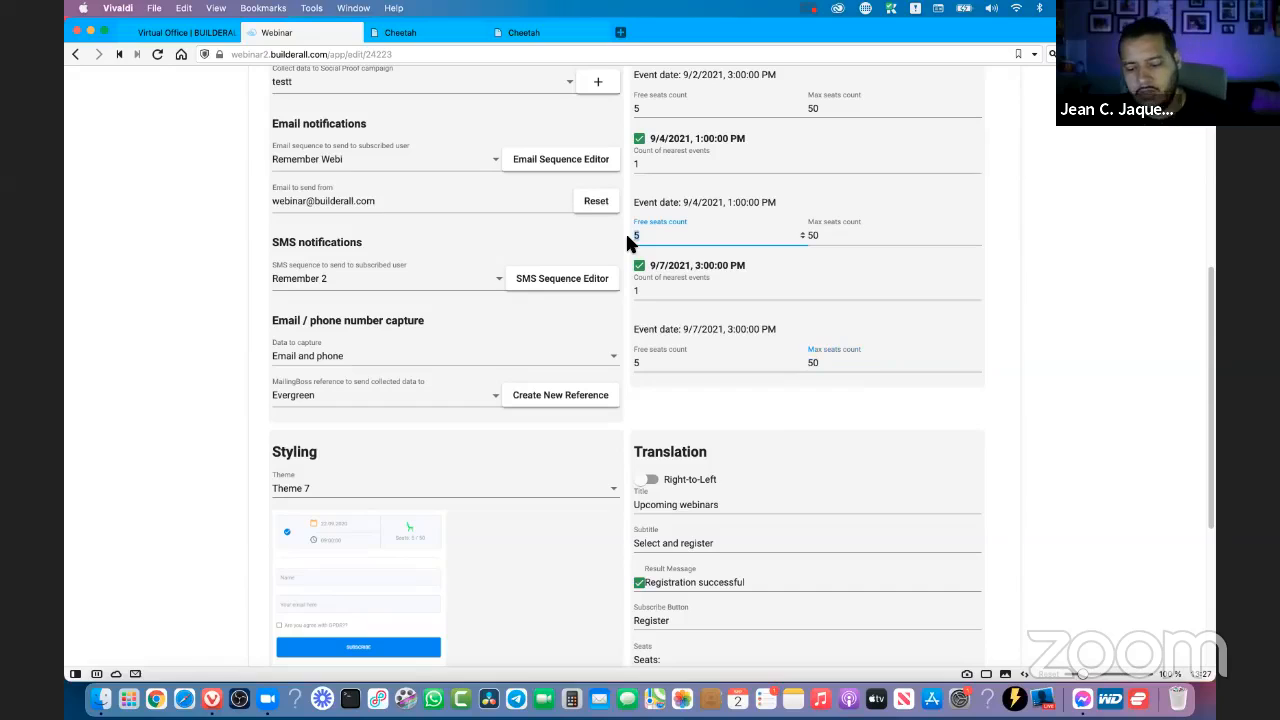
text(25)
drag(653, 362, 625, 368)
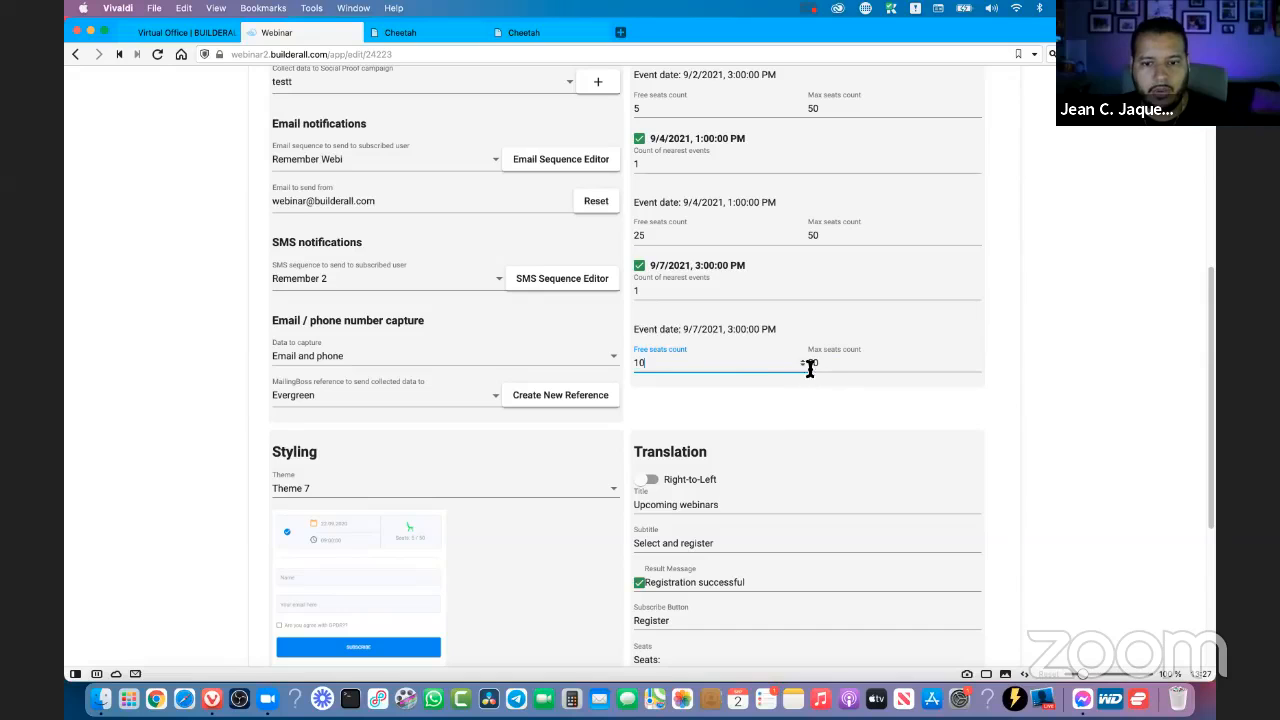
scroll(1031, 350, down, 2)
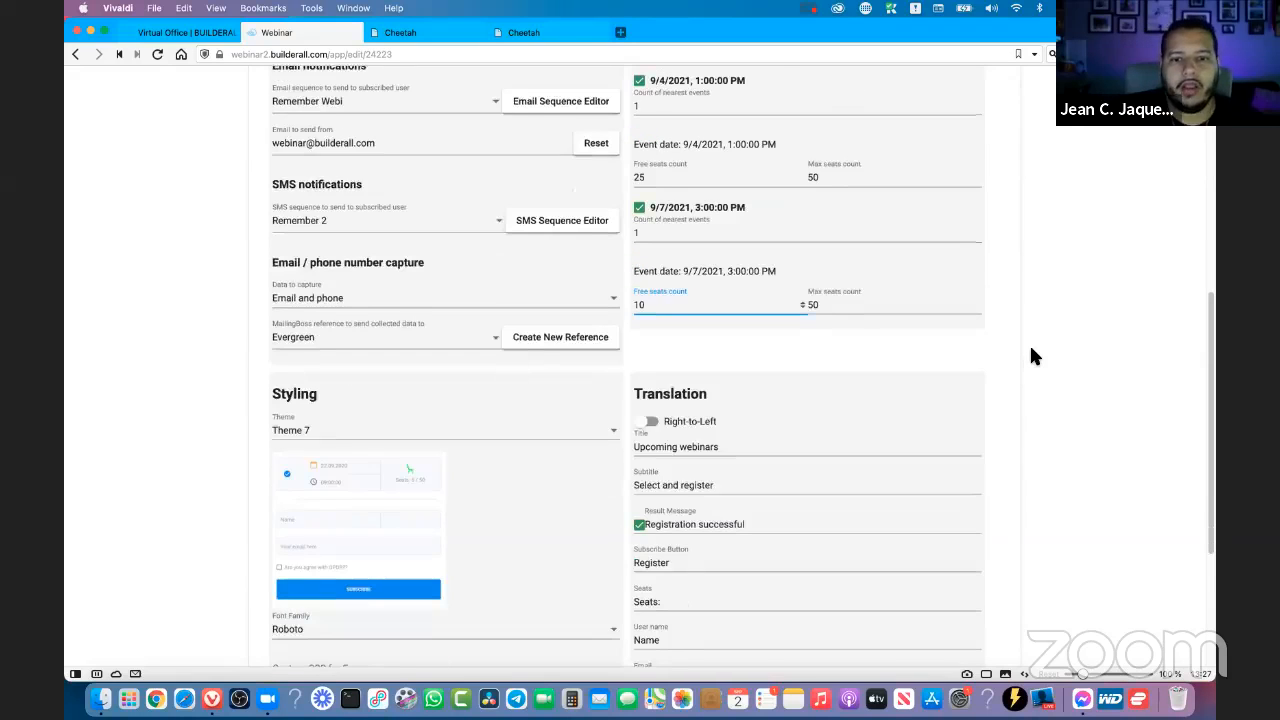
click(1019, 344)
- Try the Classic, Standard and Modern themes for the registration form's styling
scroll(335, 339, down, 5)
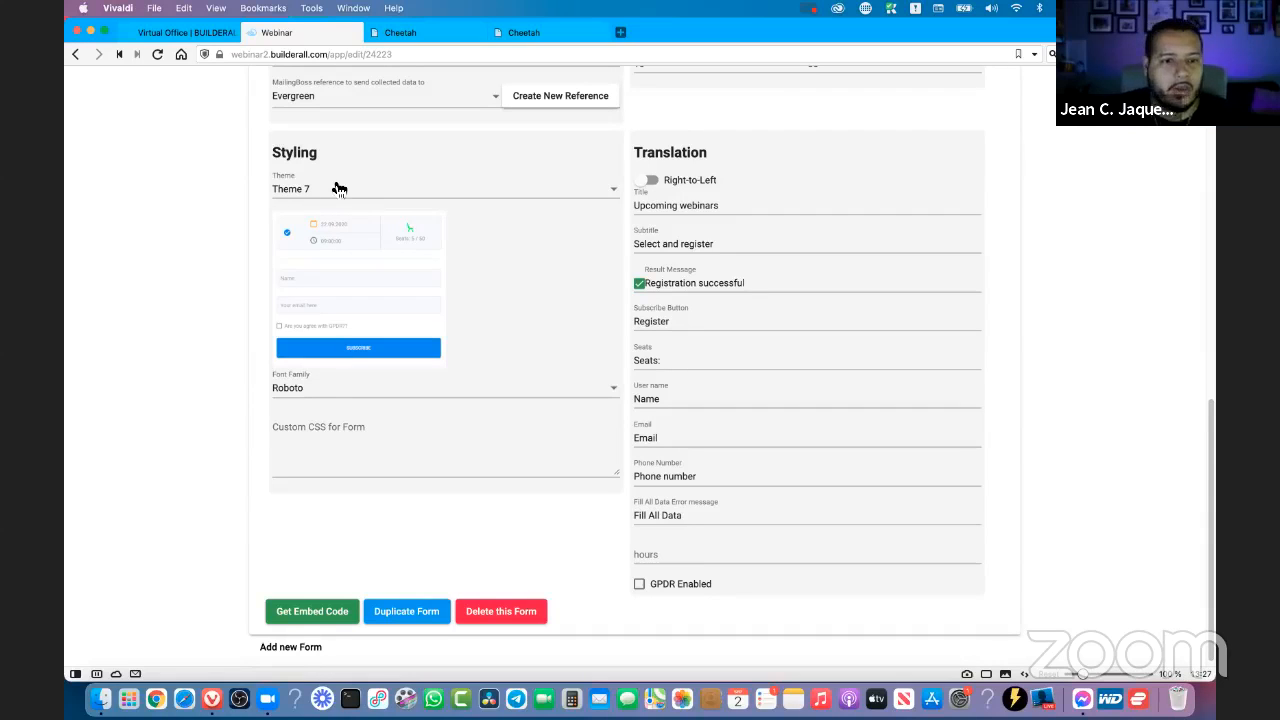
click(335, 188)
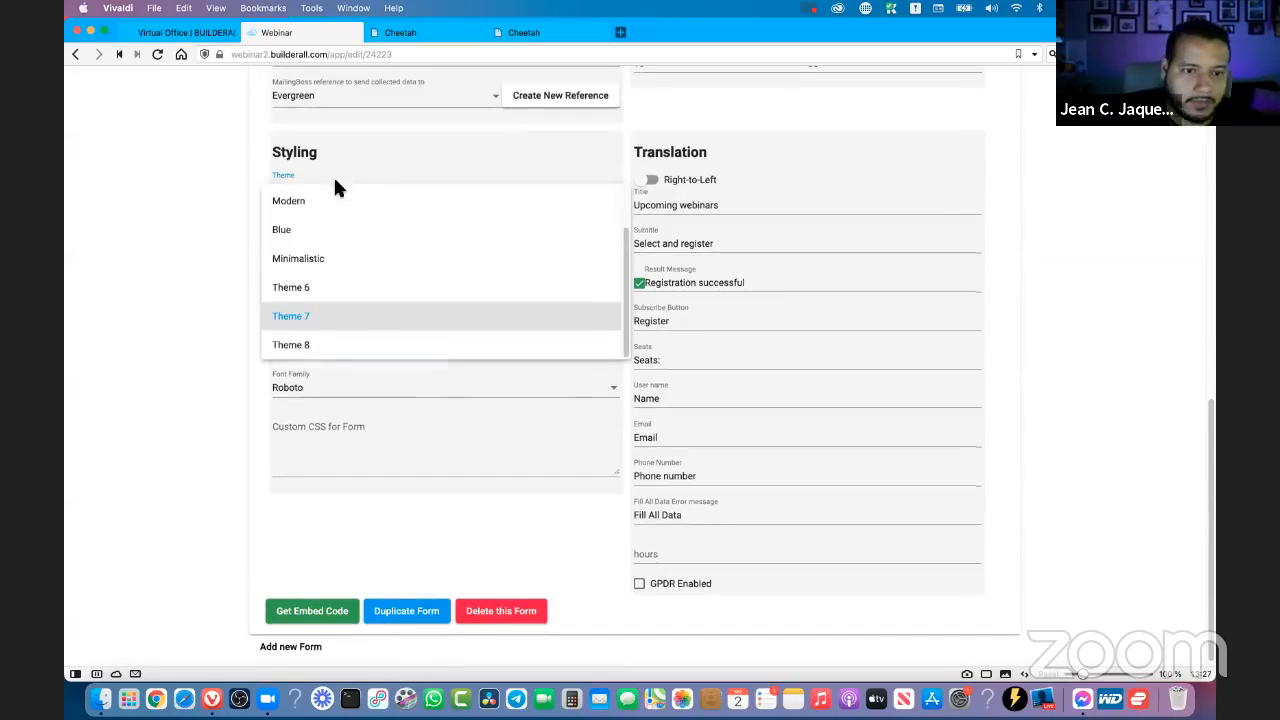
click(326, 318)
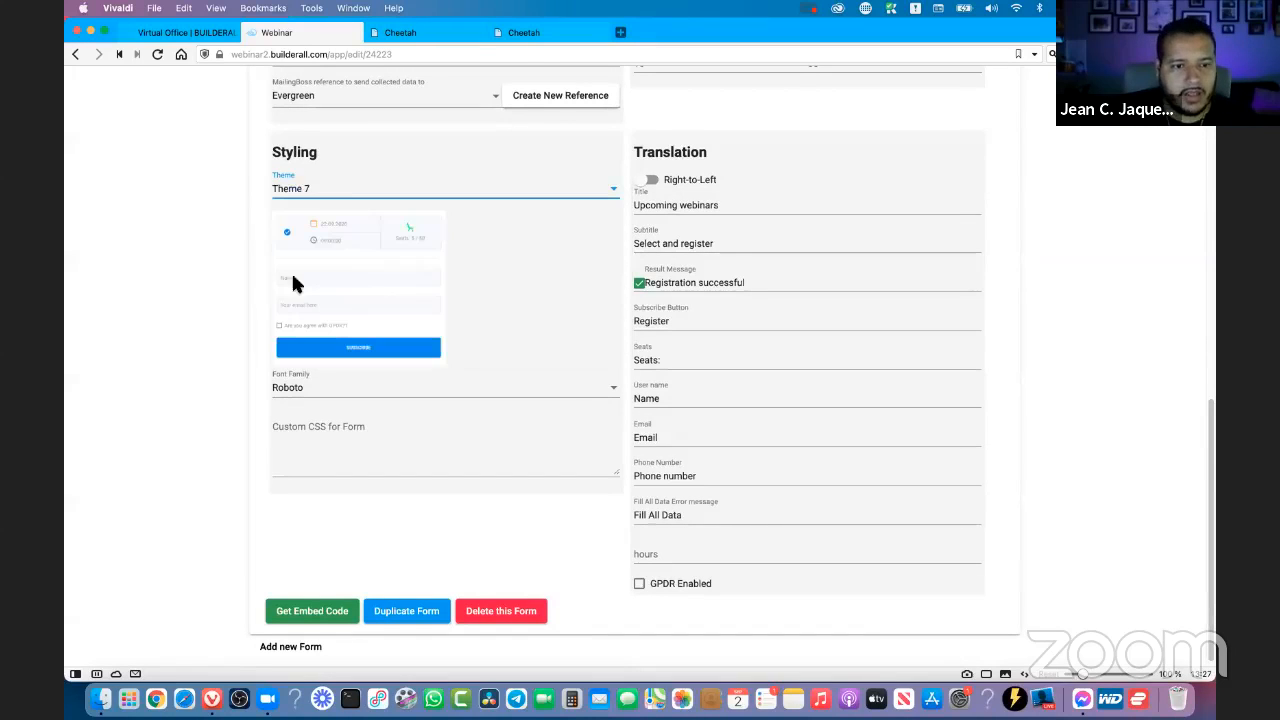
click(331, 191)
scroll(343, 219, up, 2)
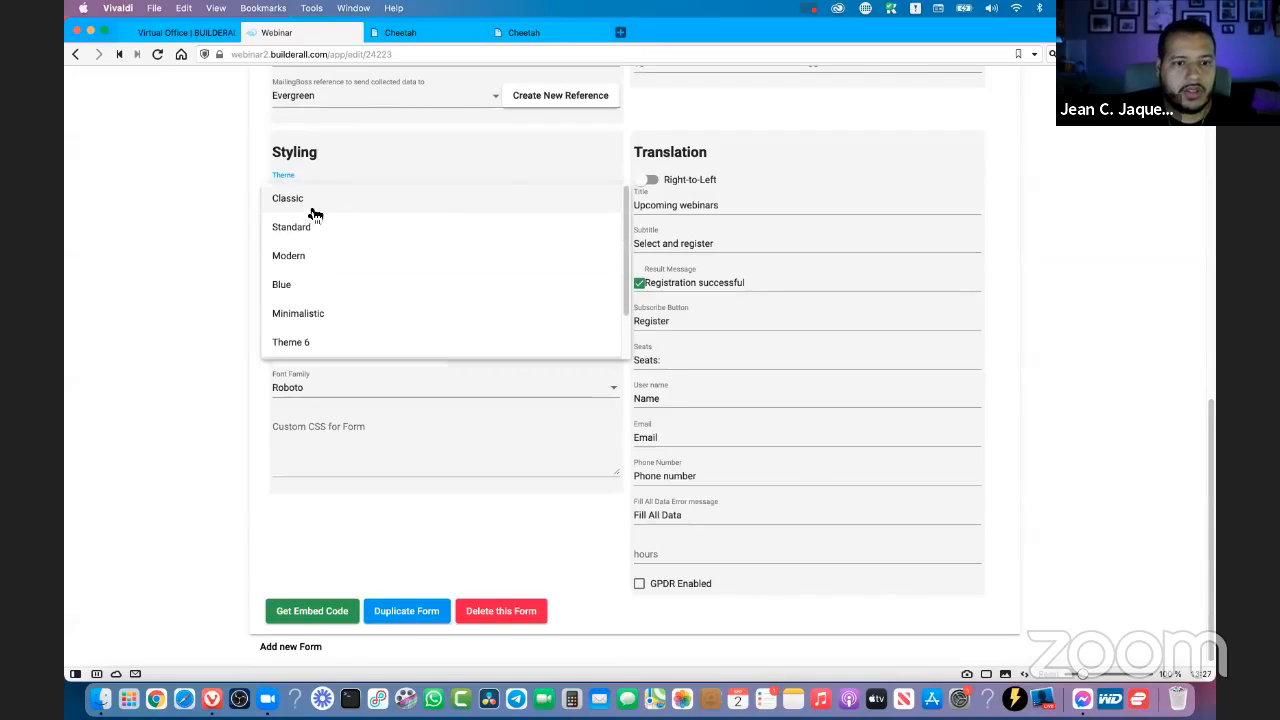
click(307, 199)
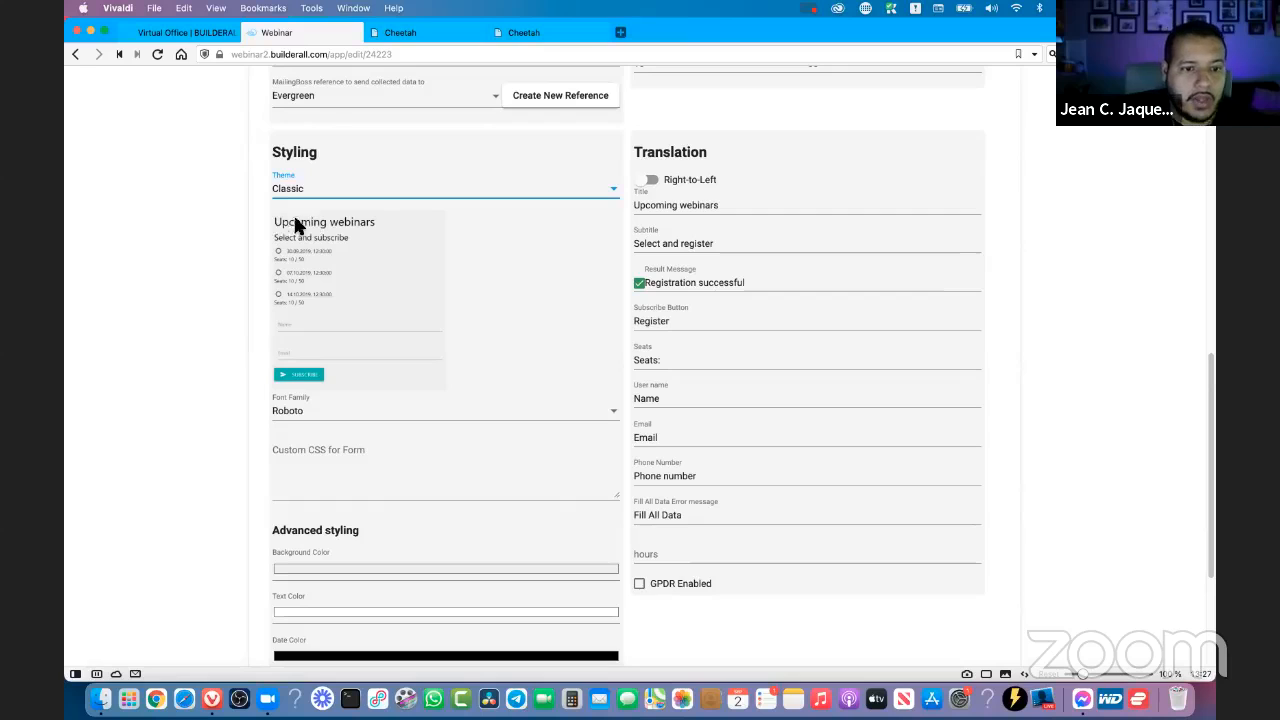
click(321, 190)
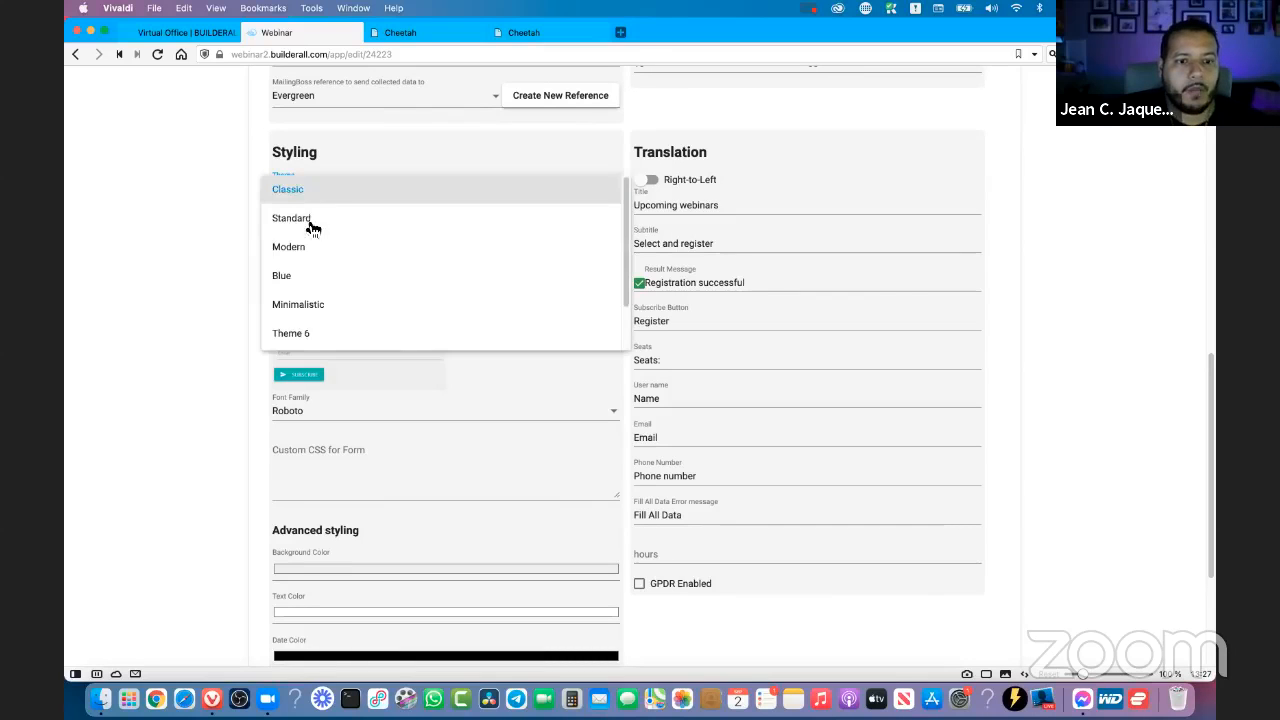
click(308, 219)
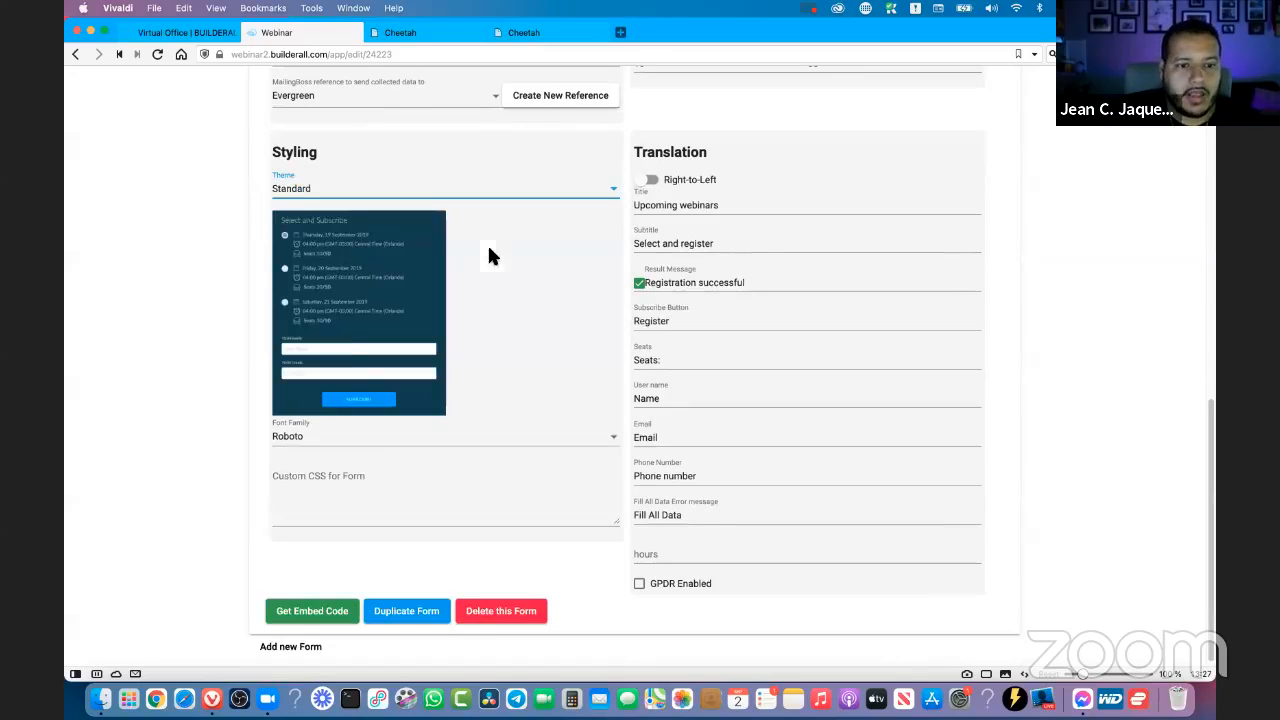
click(311, 191)
click(316, 222)
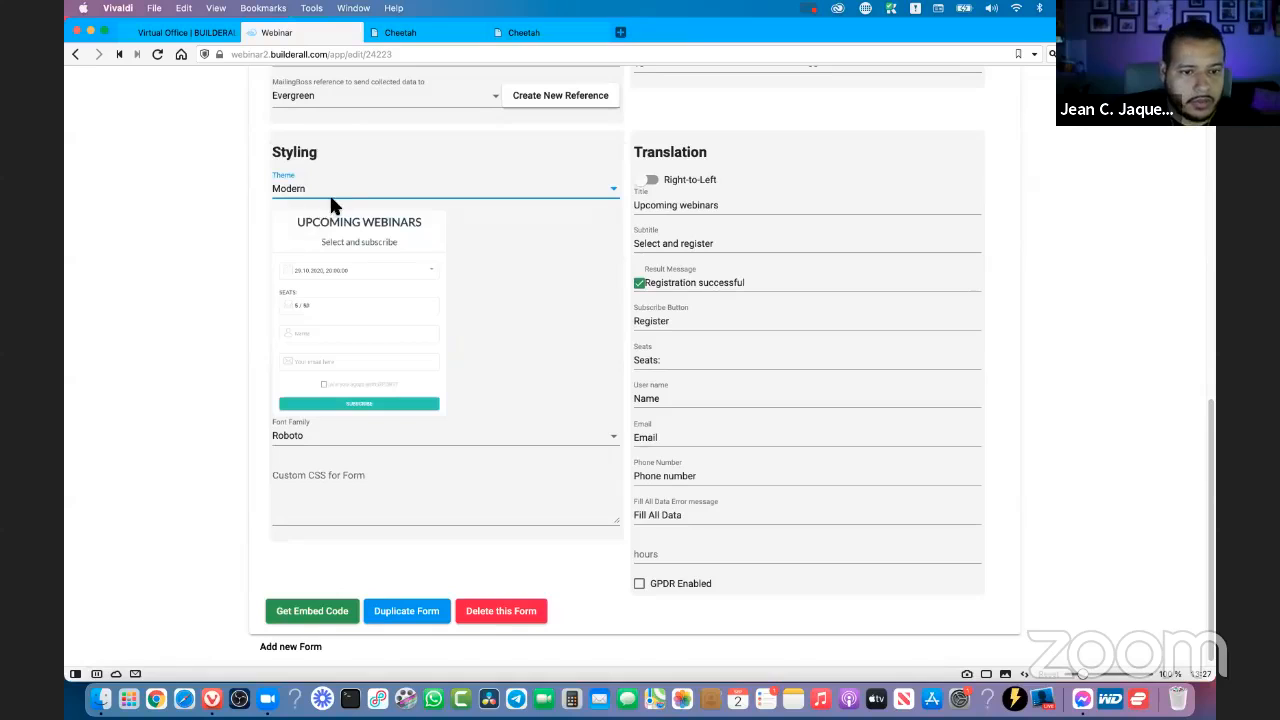
- Try the Blue, Minimalistic, Theme 6 and Theme 7 themes for the registration form
click(333, 197)
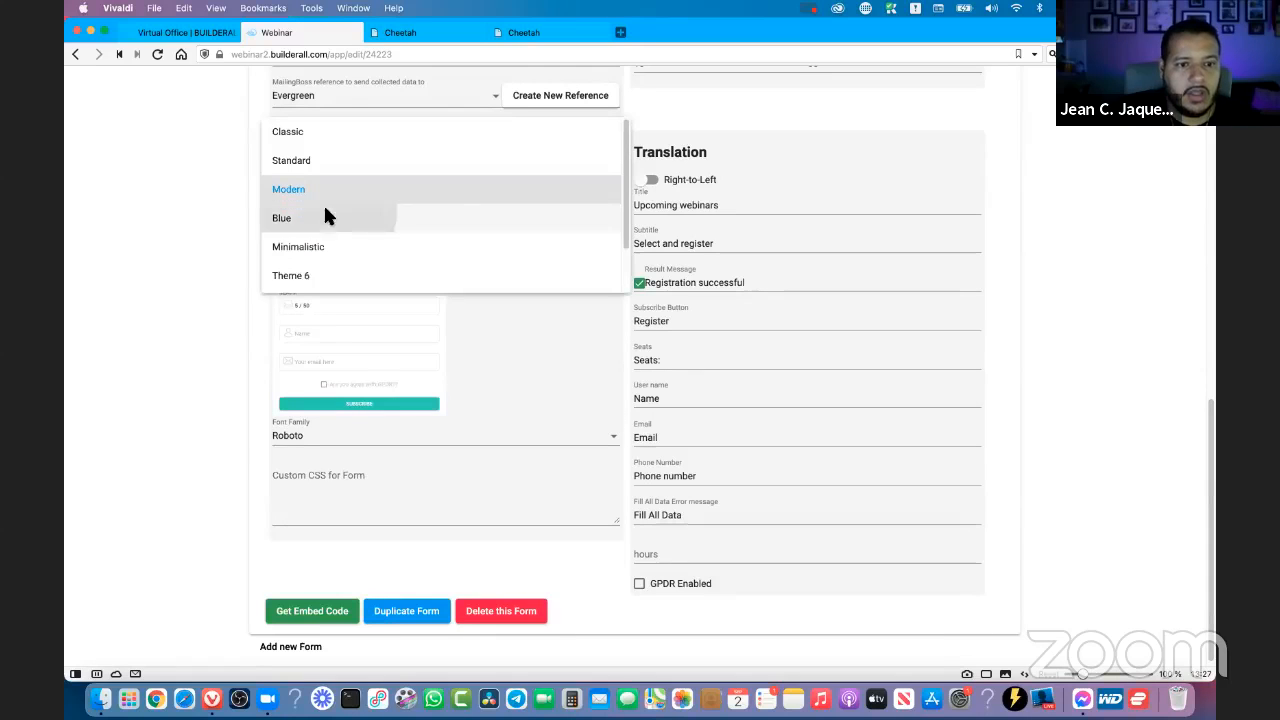
click(325, 217)
click(329, 197)
click(328, 216)
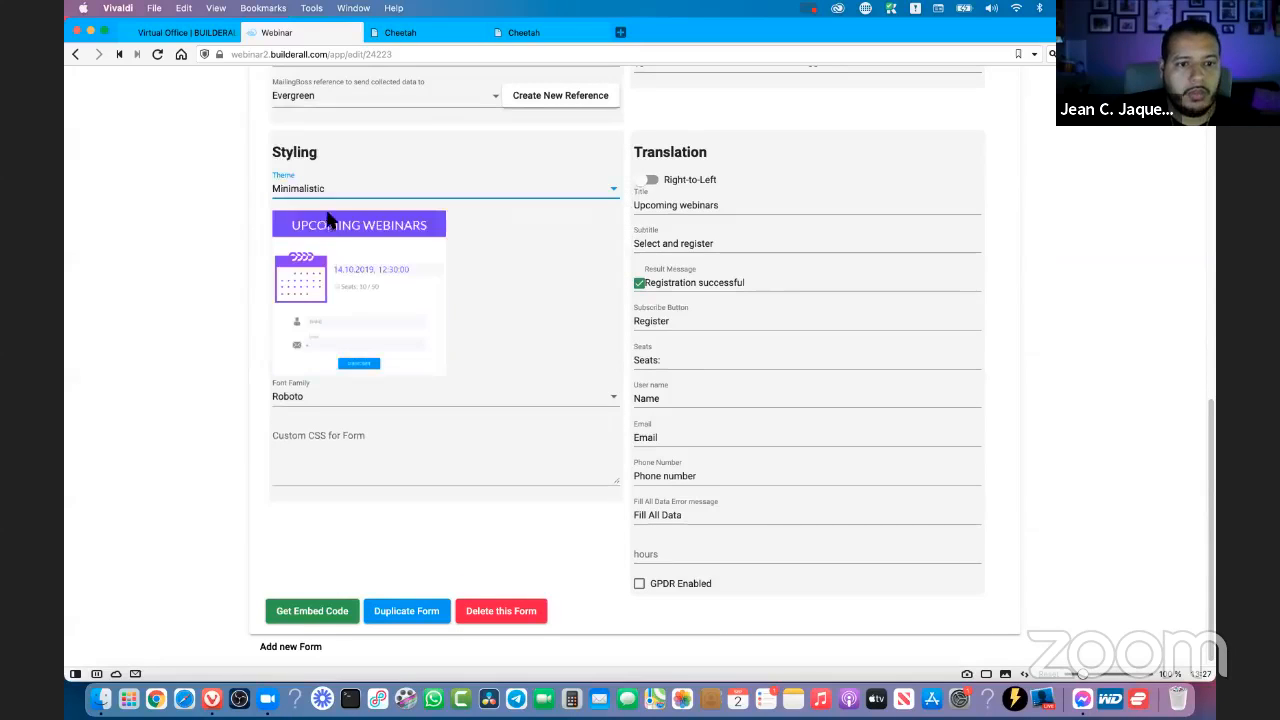
click(320, 188)
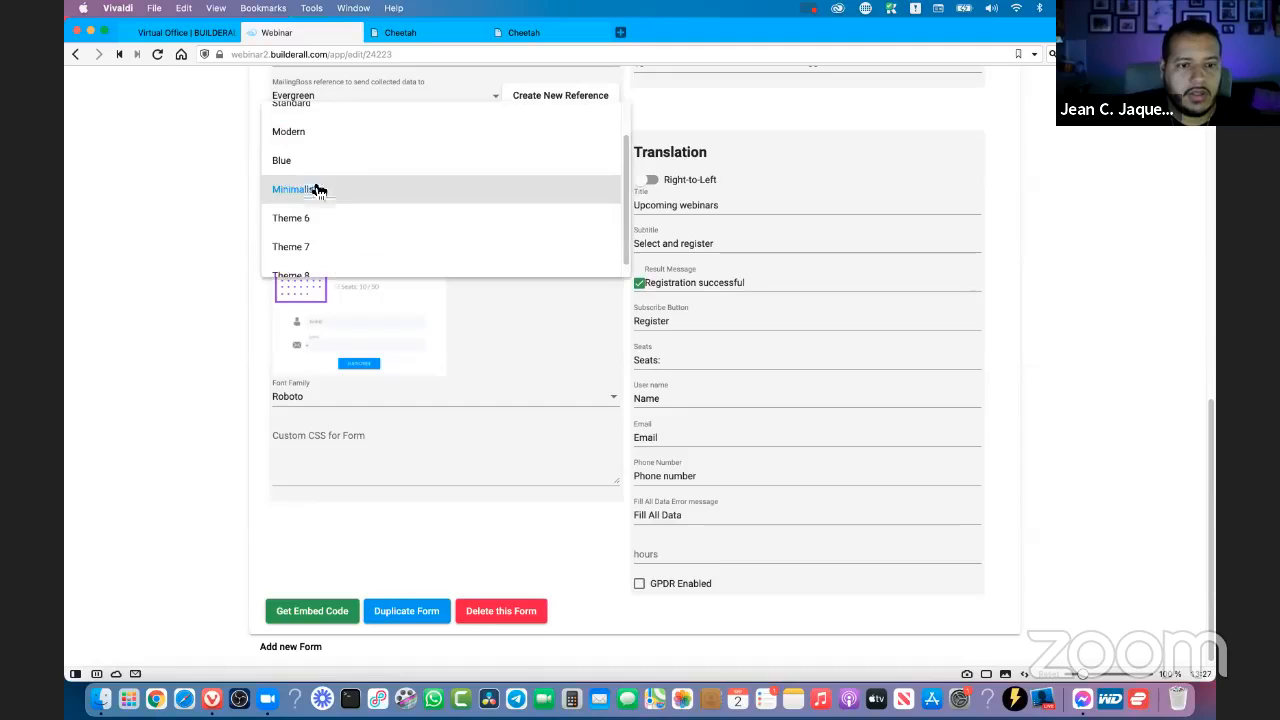
click(317, 222)
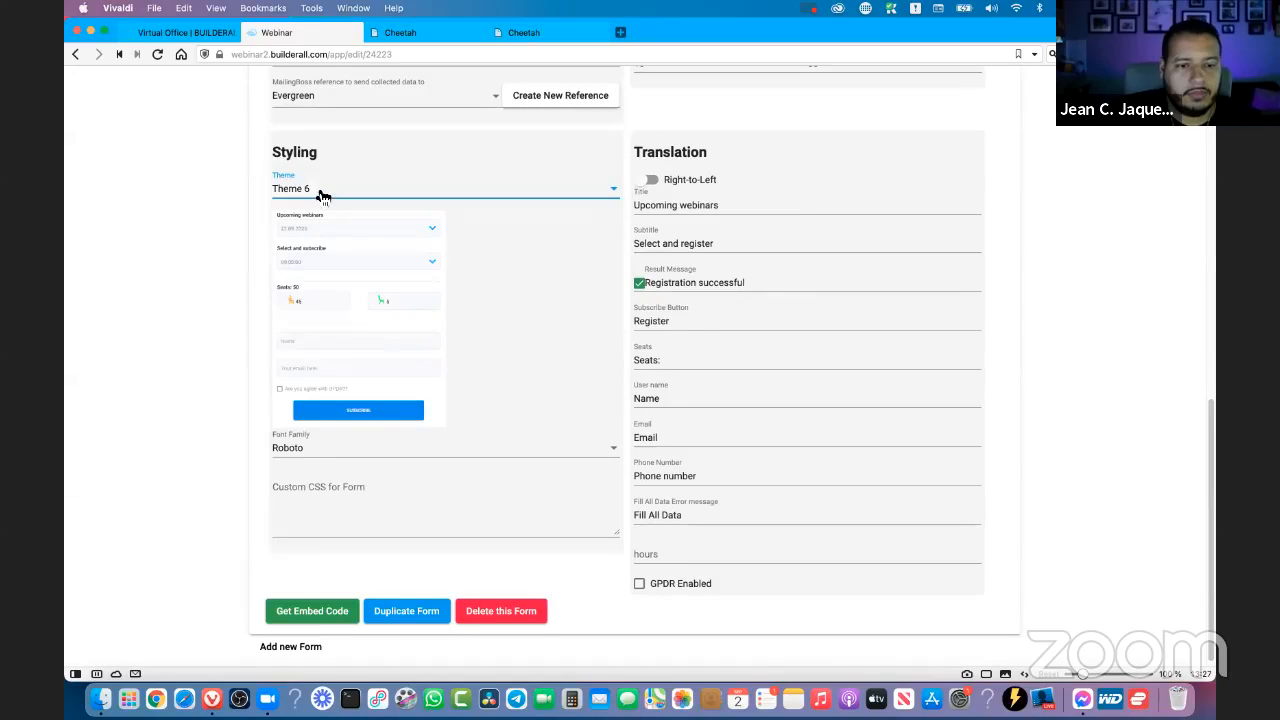
click(313, 208)
click(314, 218)
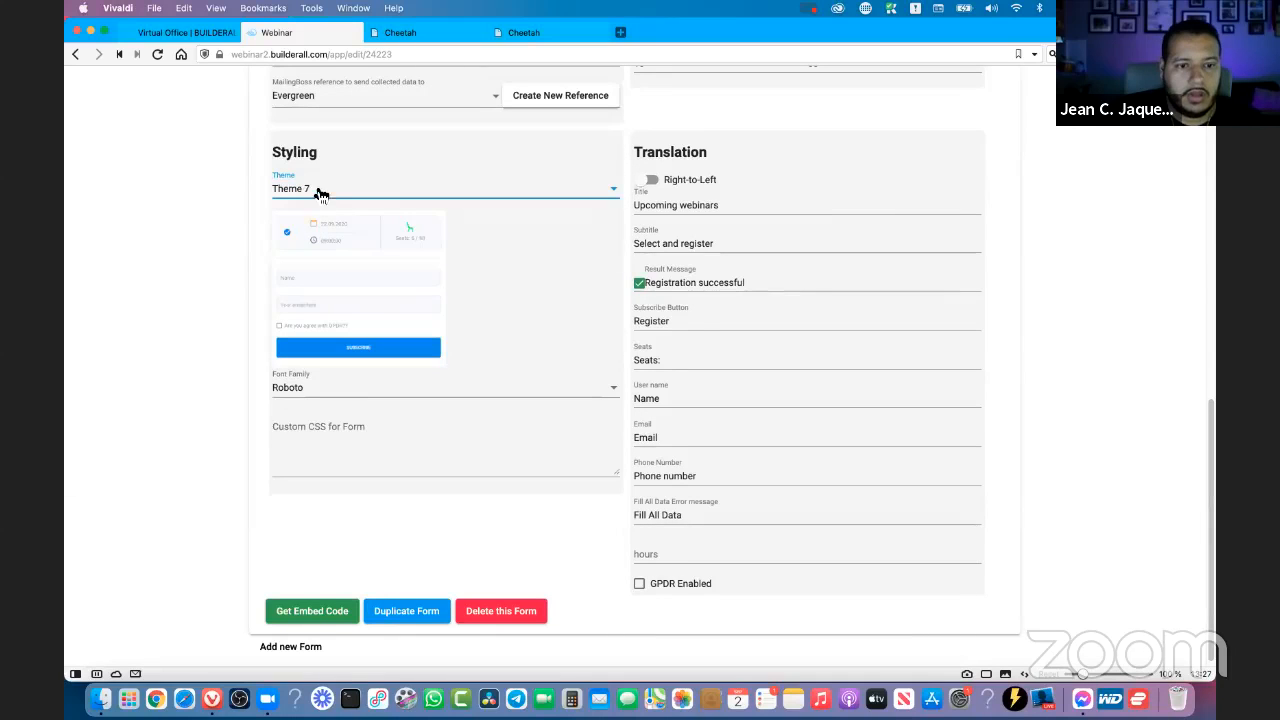
- Set the registration form's theme to Theme 8
click(320, 190)
click(322, 347)
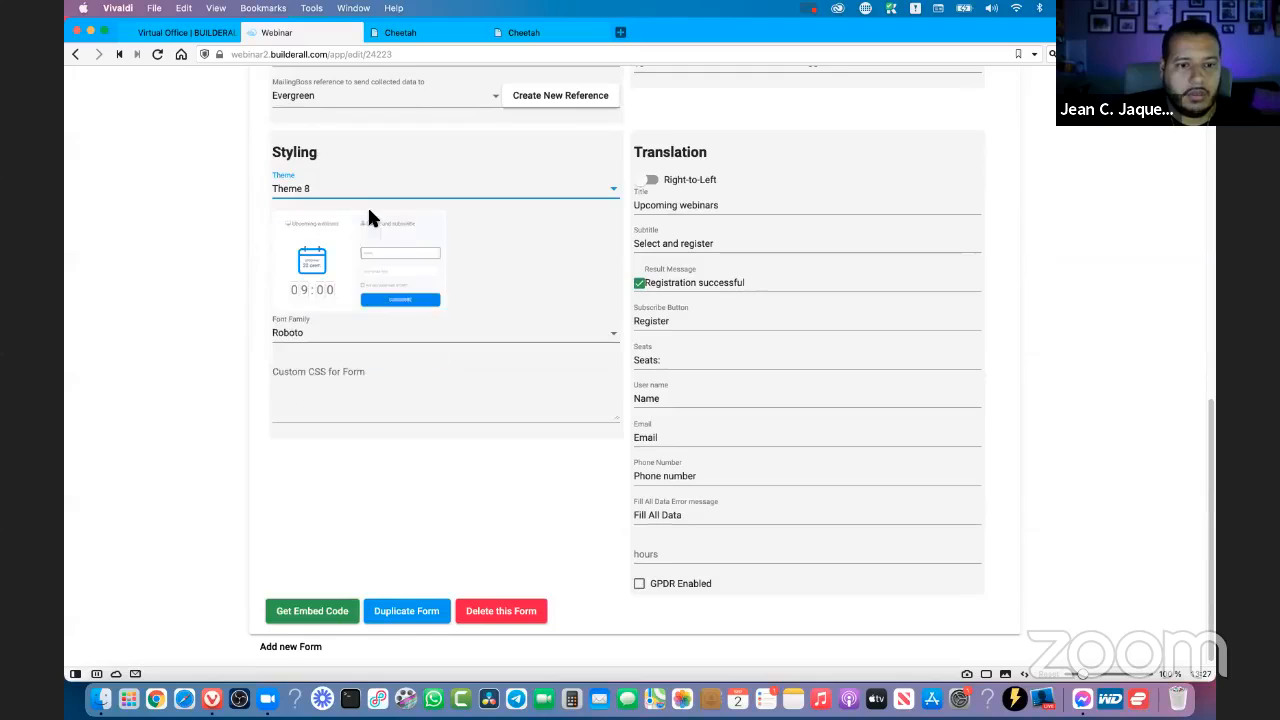
click(362, 191)
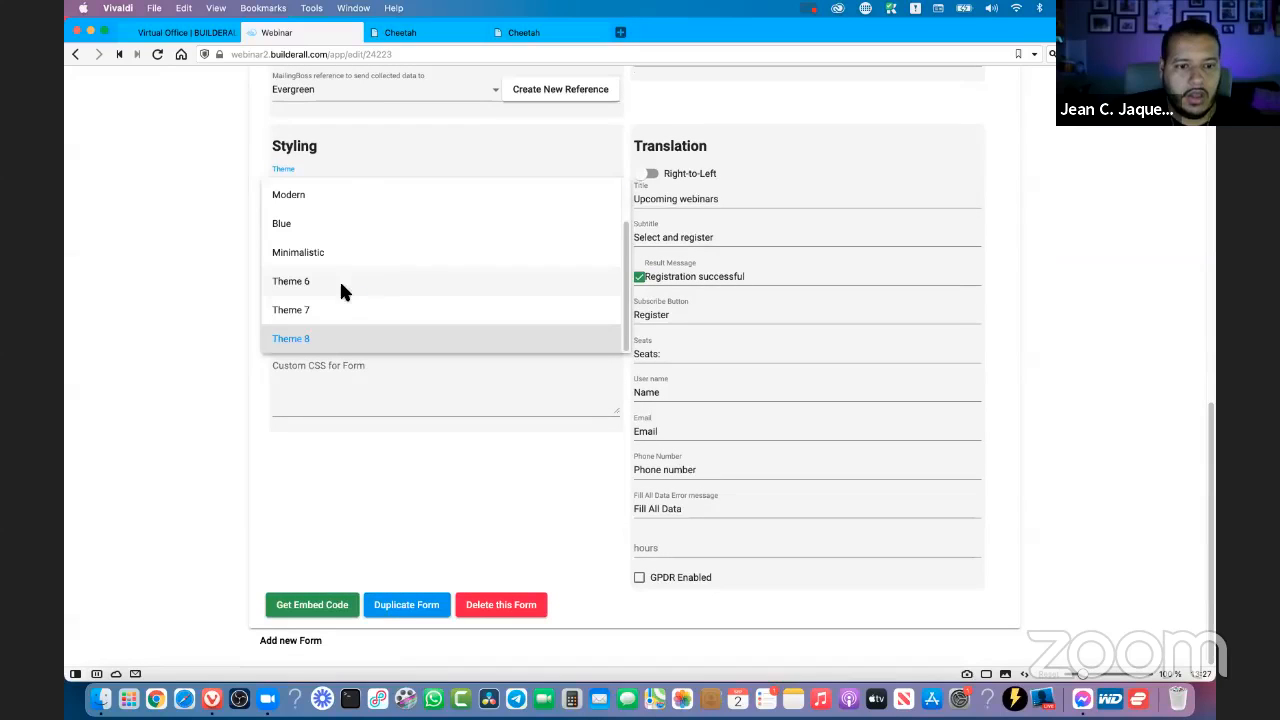
click(371, 401)
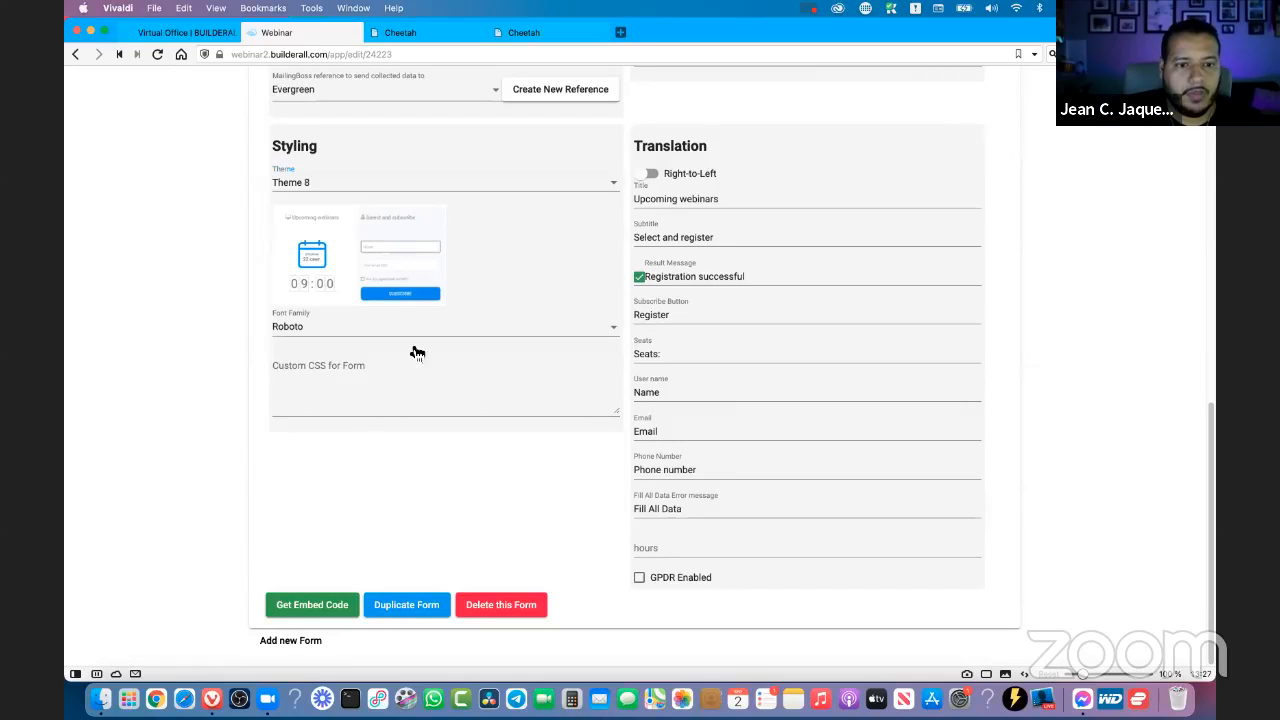
click(343, 292)
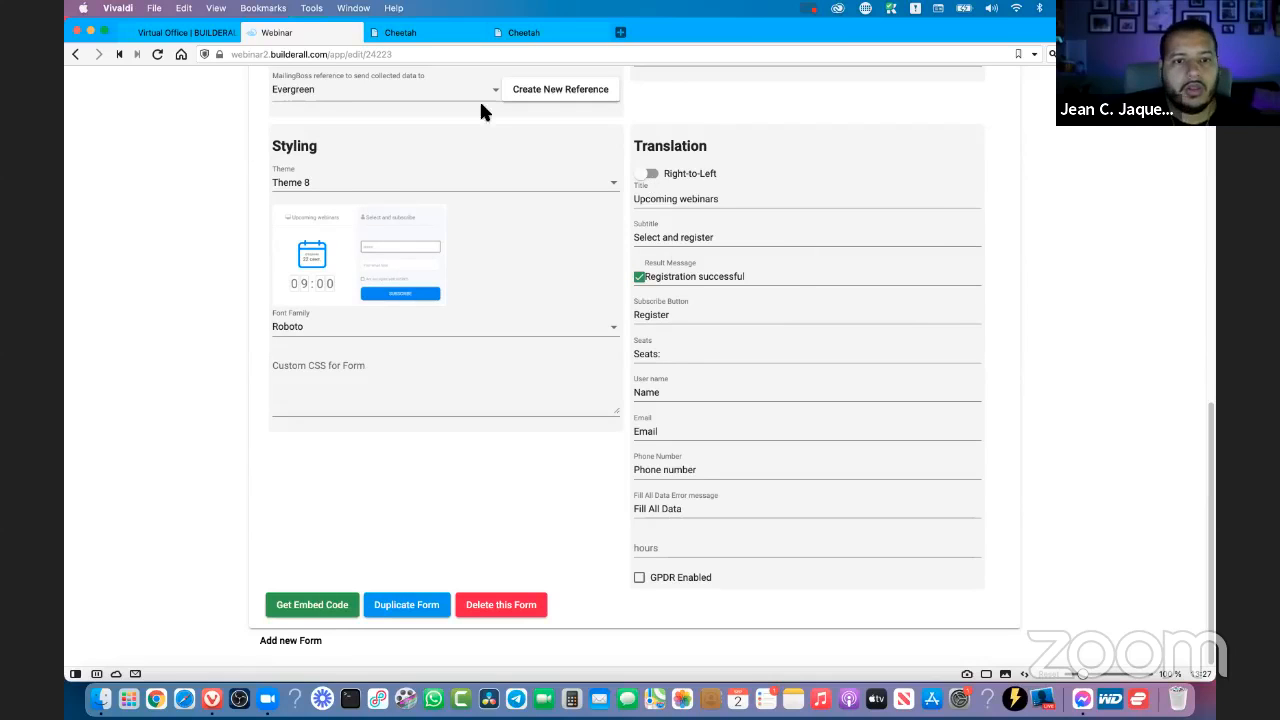
- Switch to the Cheetah page list, open the evergreen-registration page for editing and collapse the editor's side panel
click(415, 36)
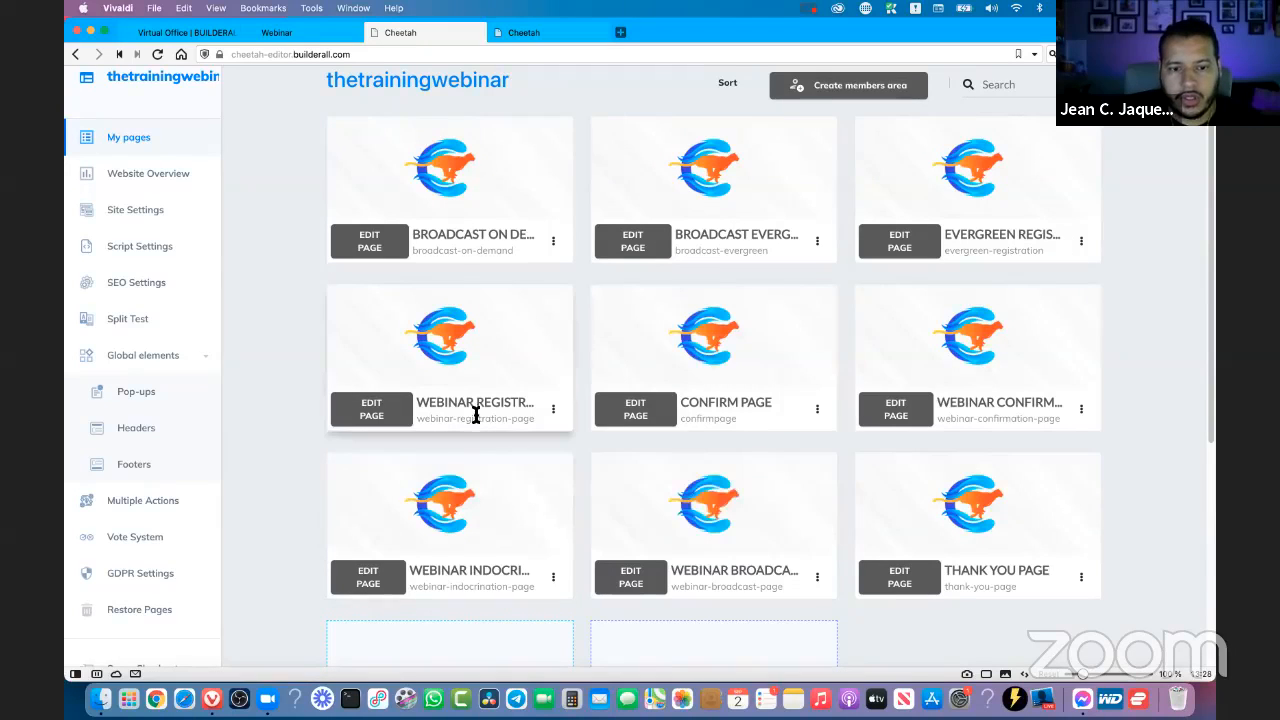
click(1082, 244)
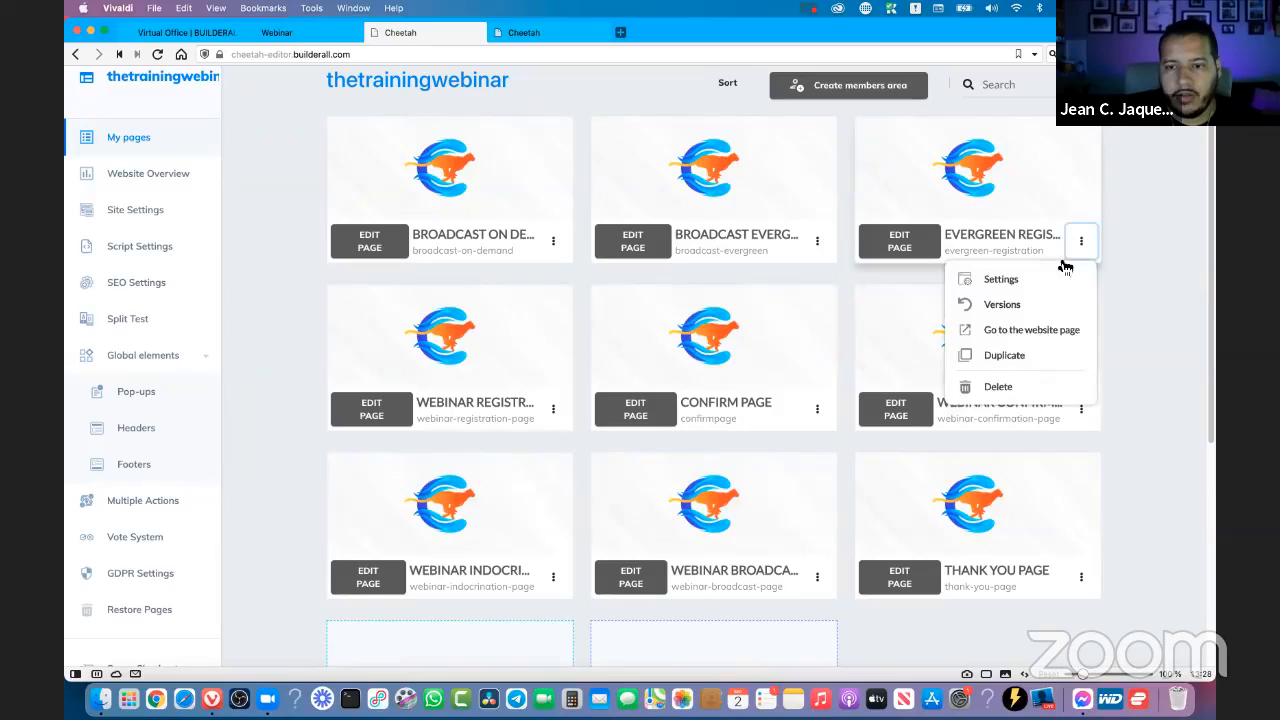
click(1166, 265)
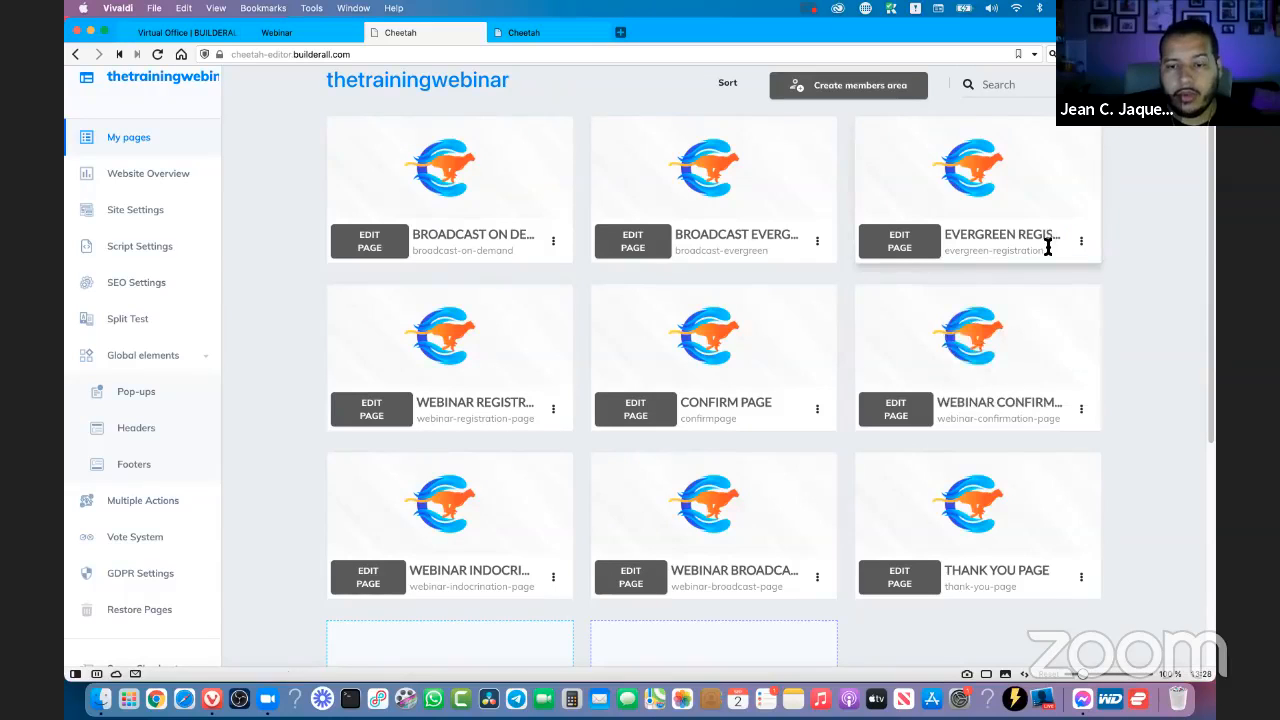
click(900, 241)
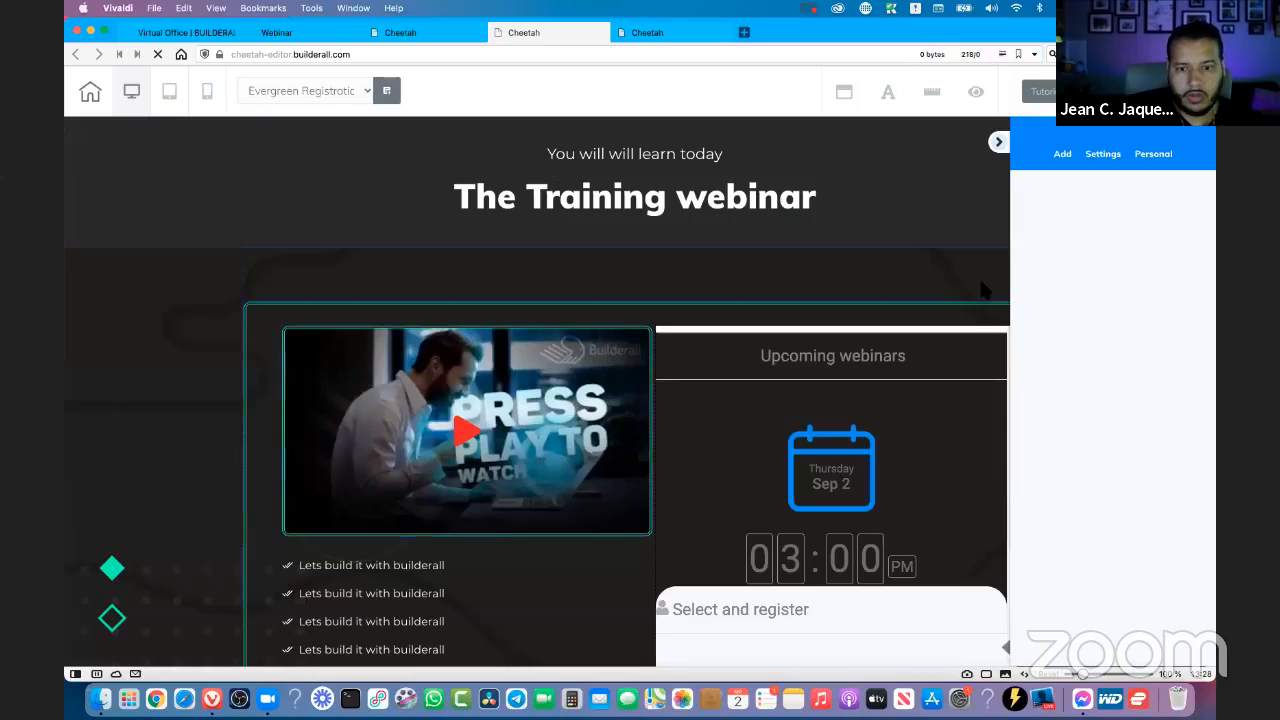
click(998, 142)
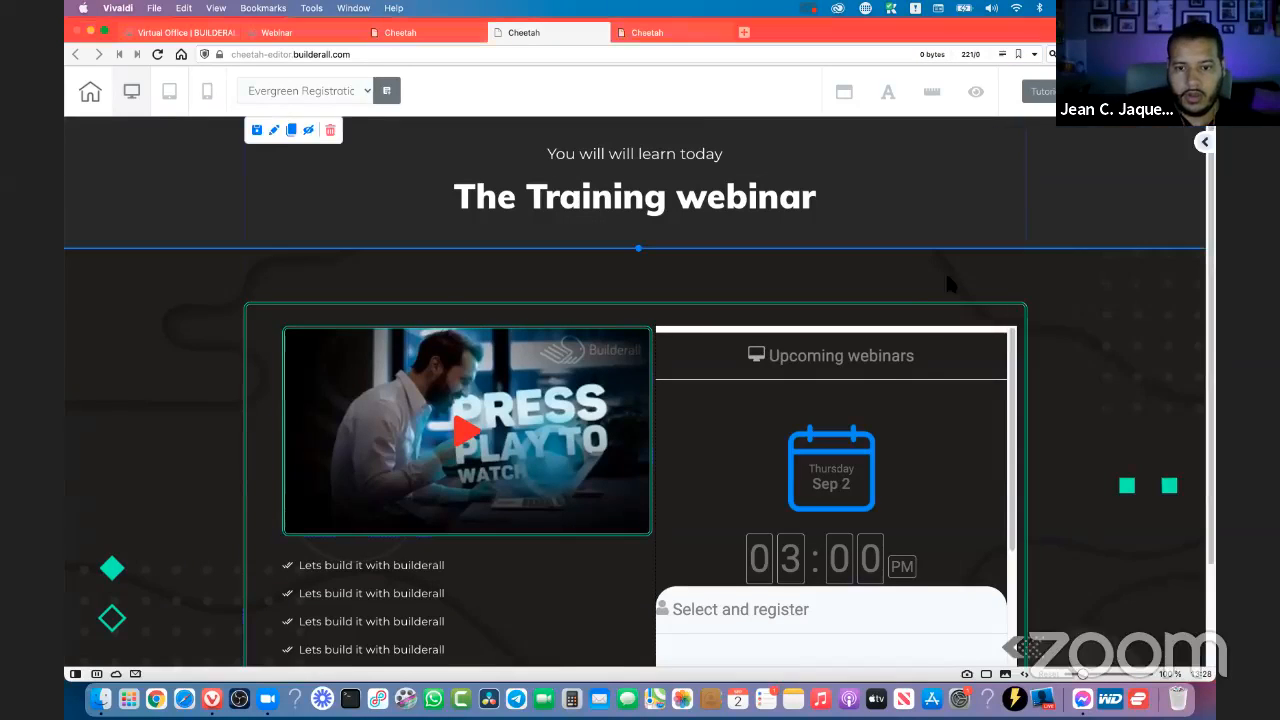
- Delete the iframe holding the old Upcoming webinars form beside the video
scroll(1066, 330, down, 3)
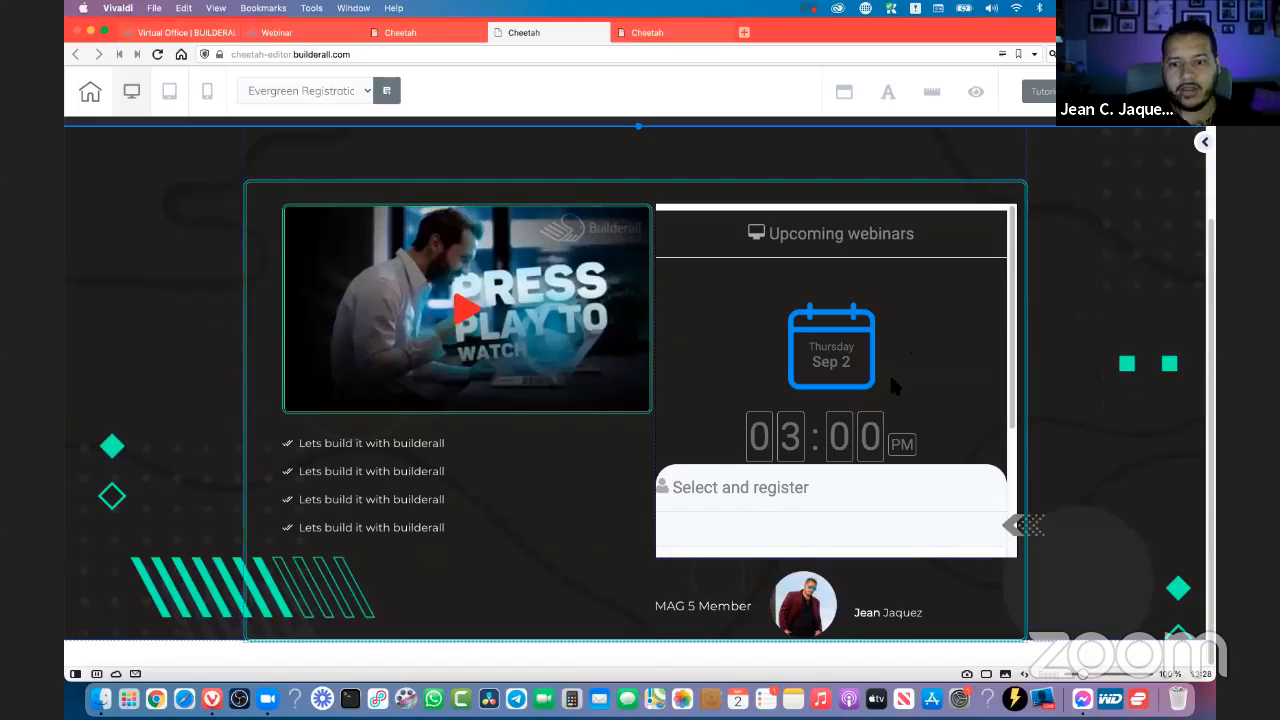
click(866, 348)
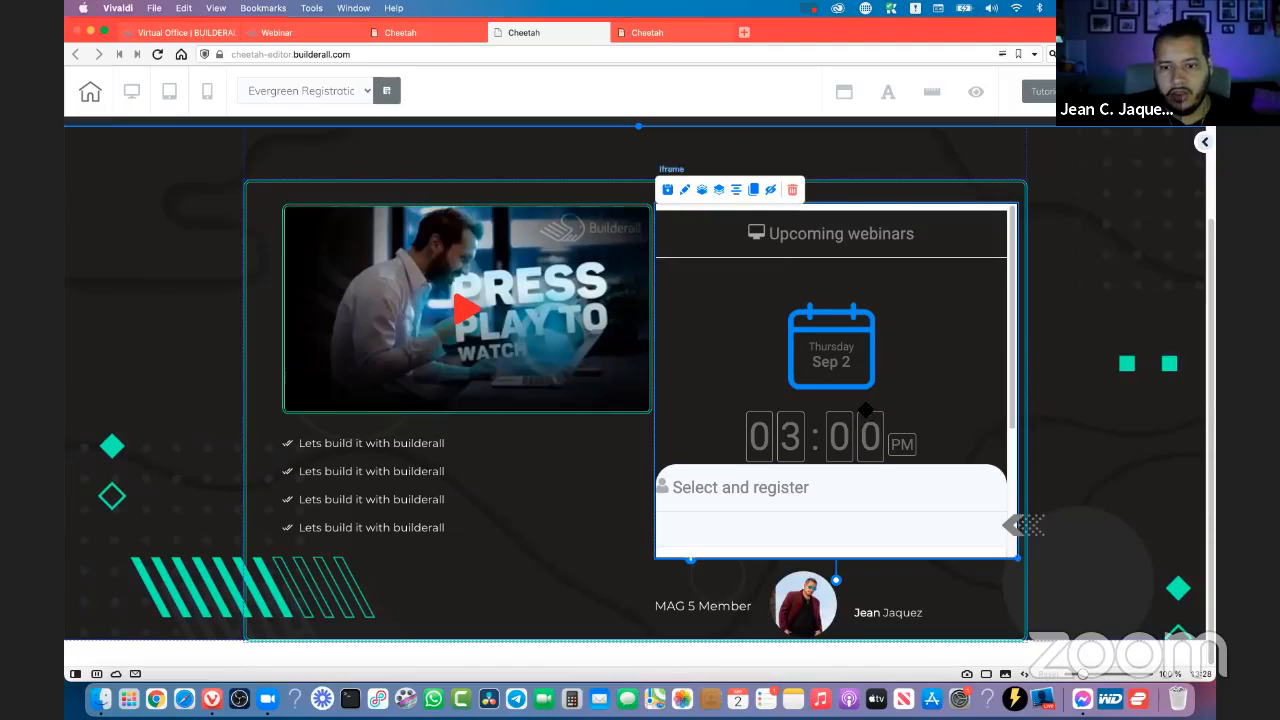
drag(866, 422, 868, 419)
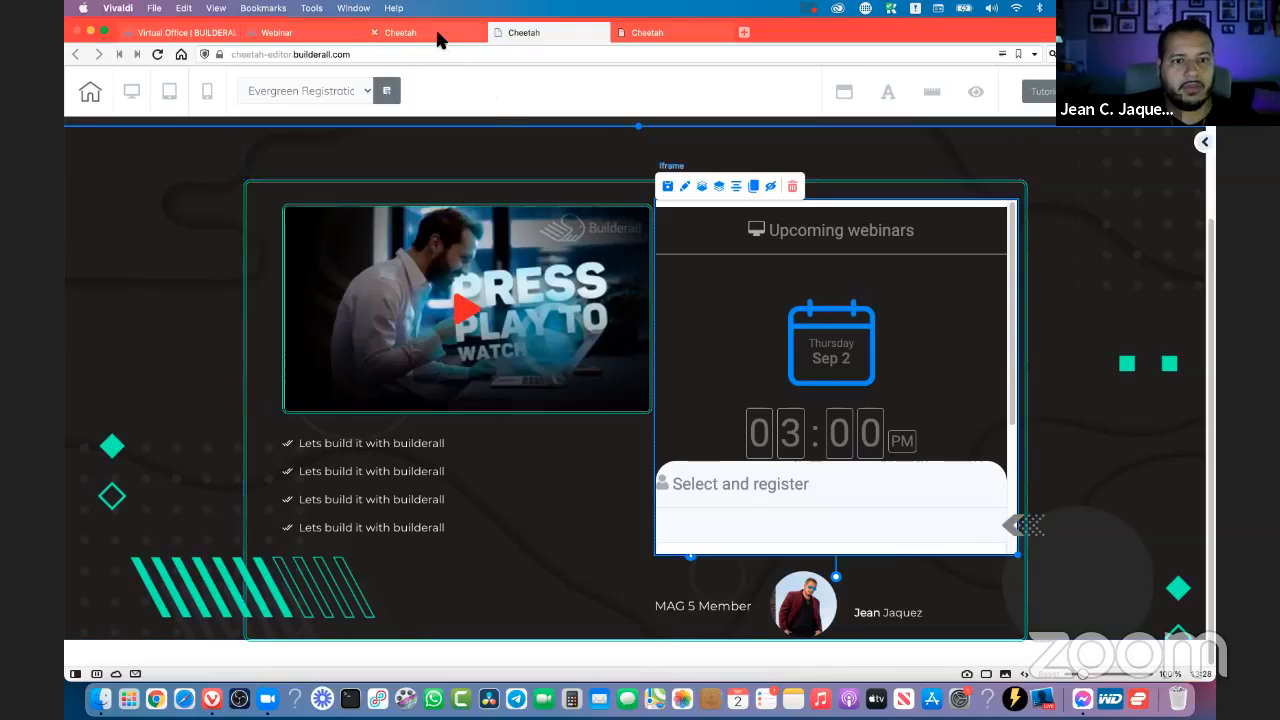
mouse_move(405, 37)
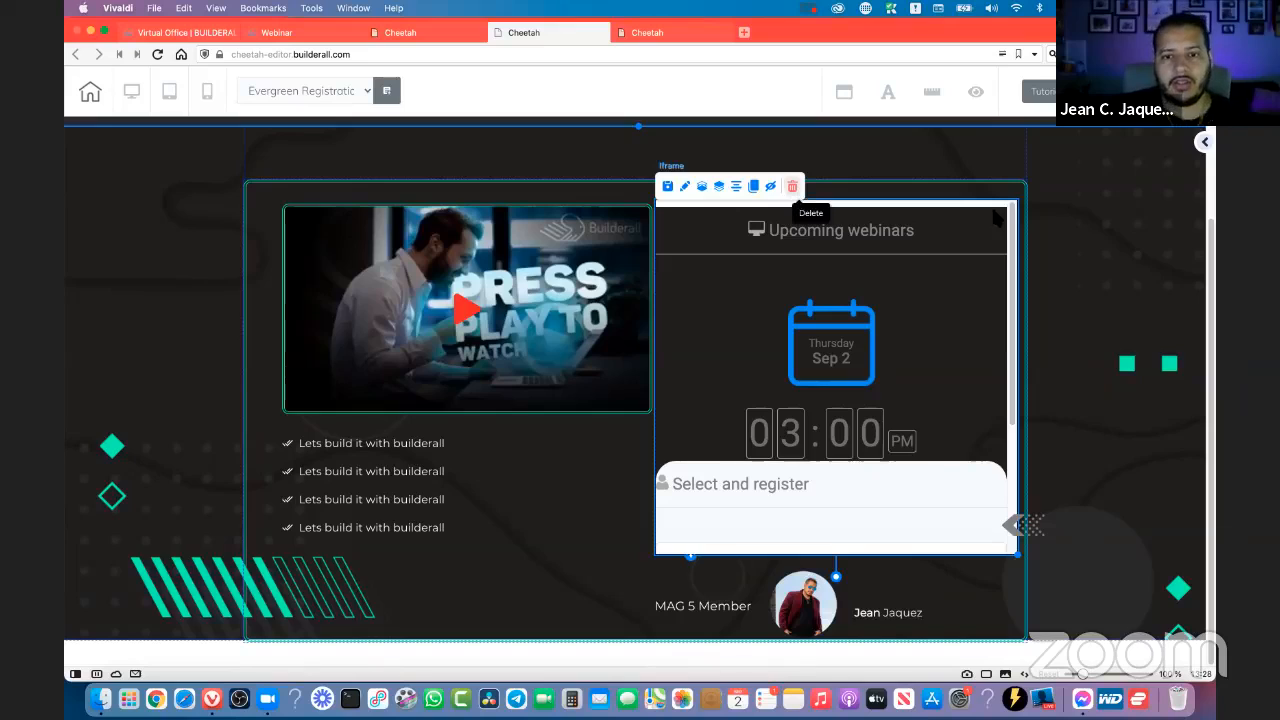
click(792, 188)
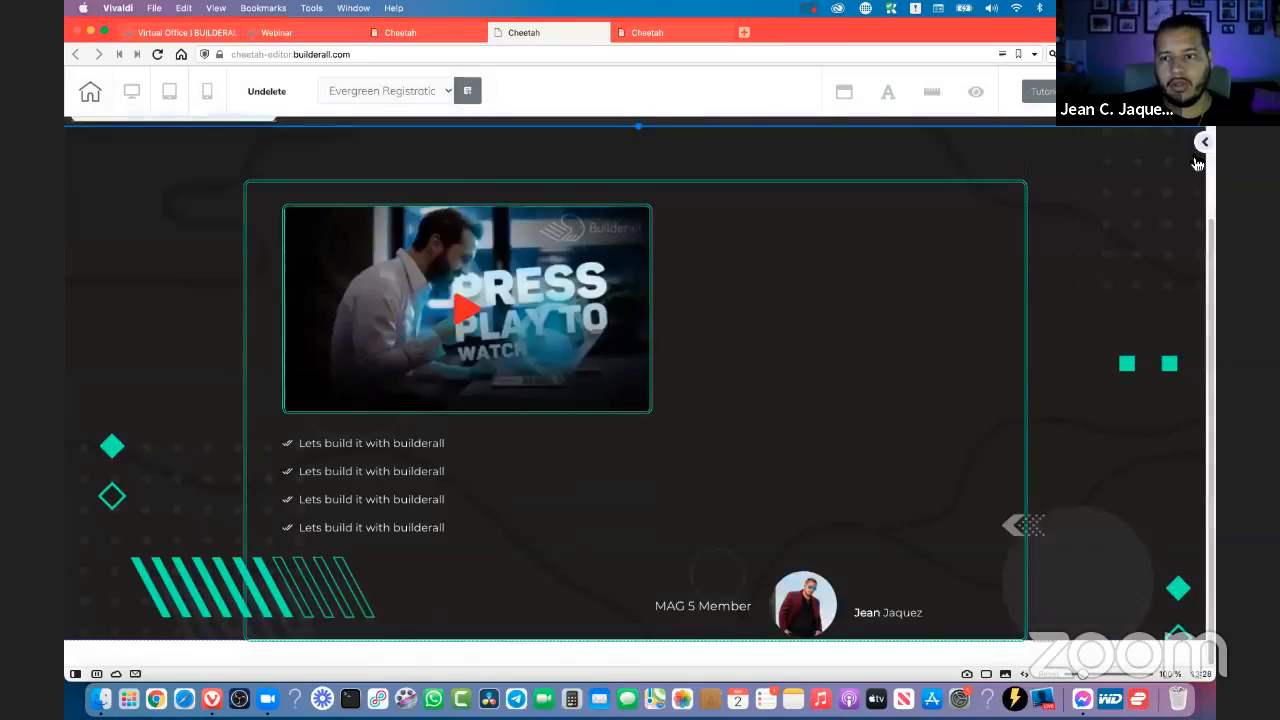
- Add an Iframe element to the empty area beside the video in the registration page's content box
click(1201, 148)
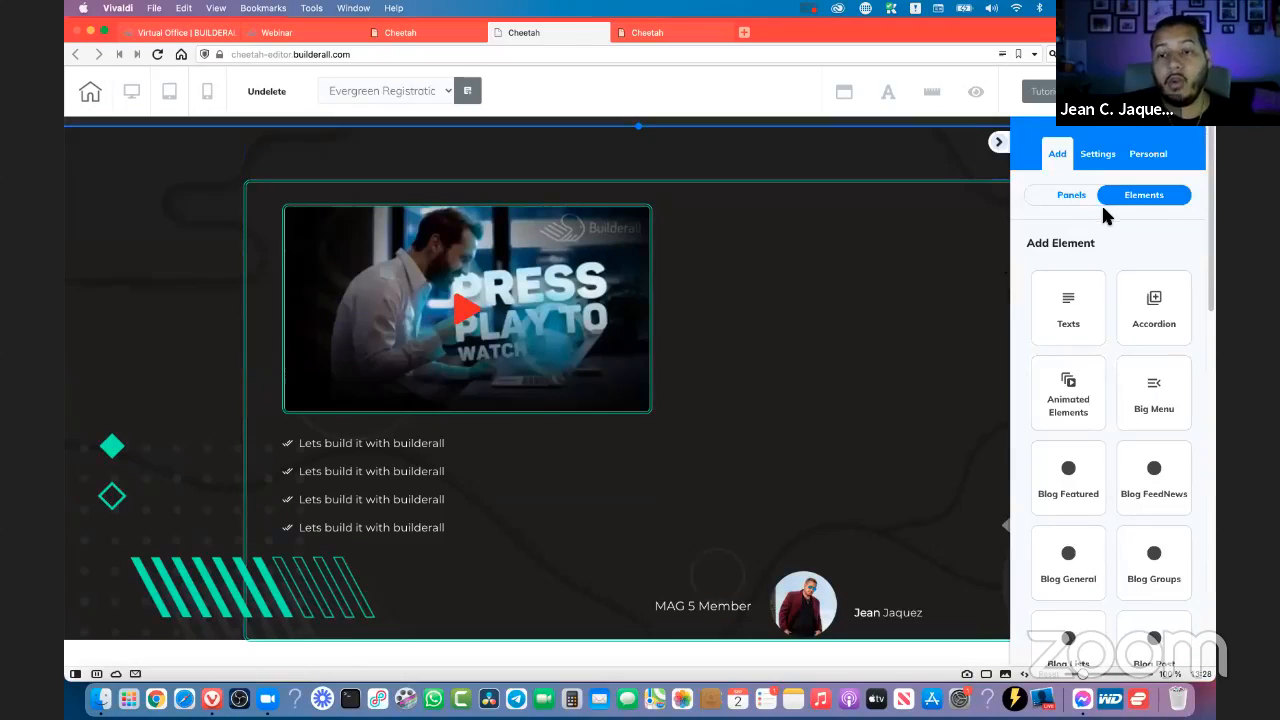
scroll(1129, 272, down, 5)
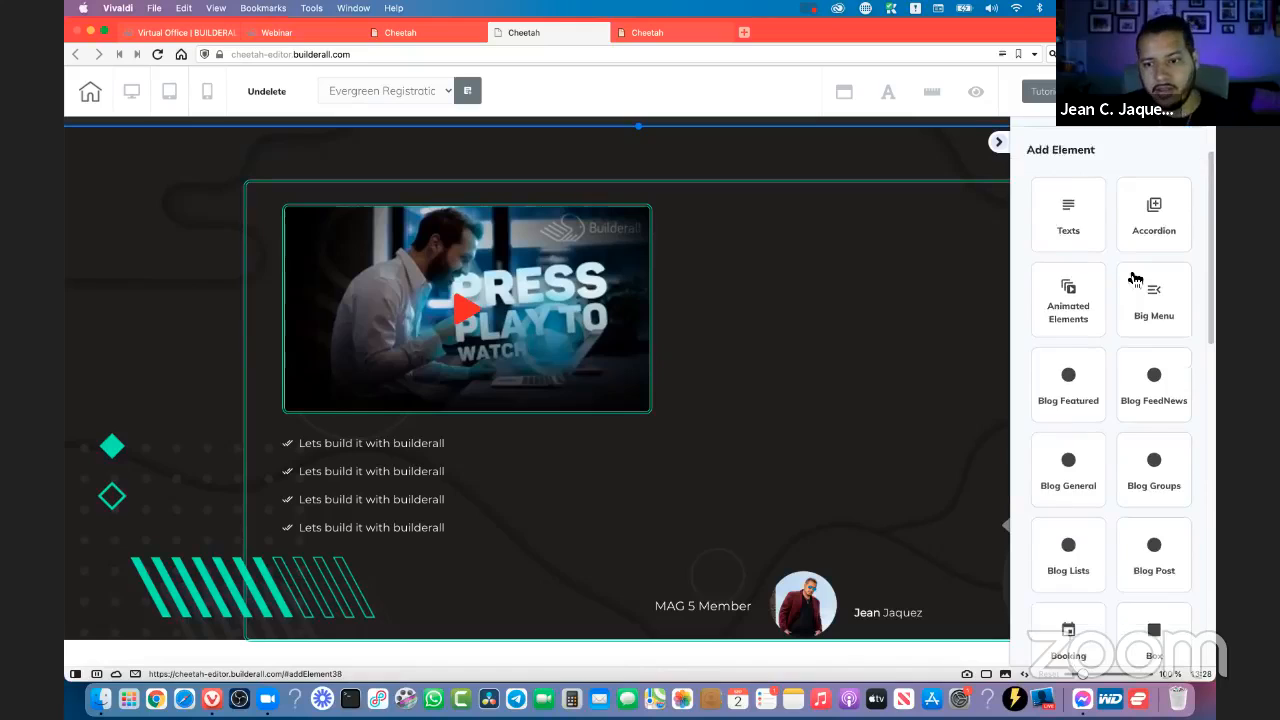
scroll(1135, 279, down, 1)
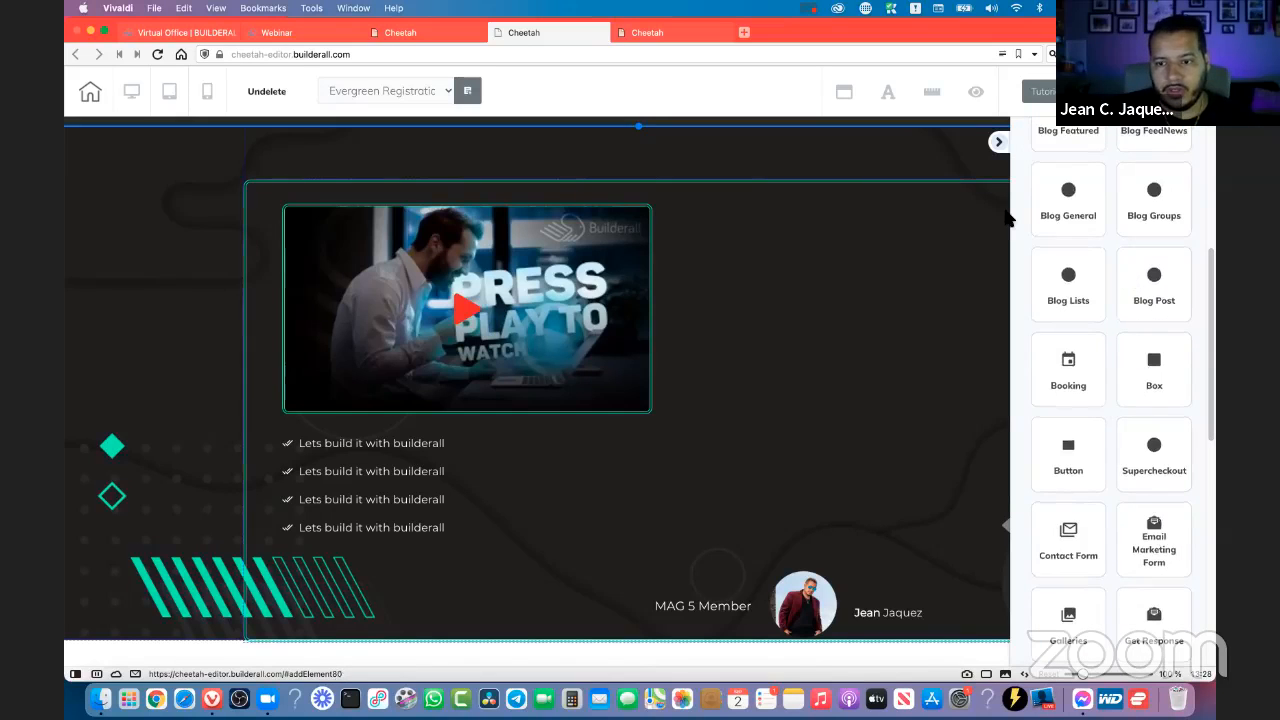
scroll(1172, 420, down, 3)
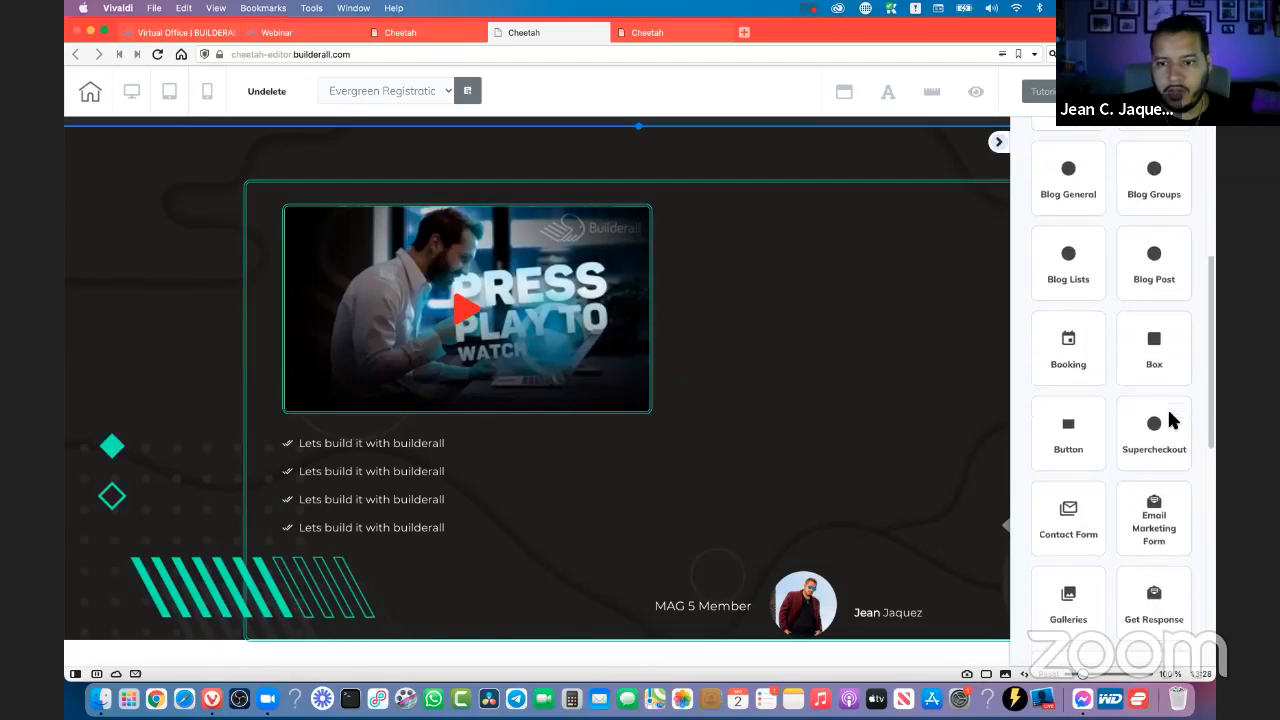
scroll(1174, 406, up, 6)
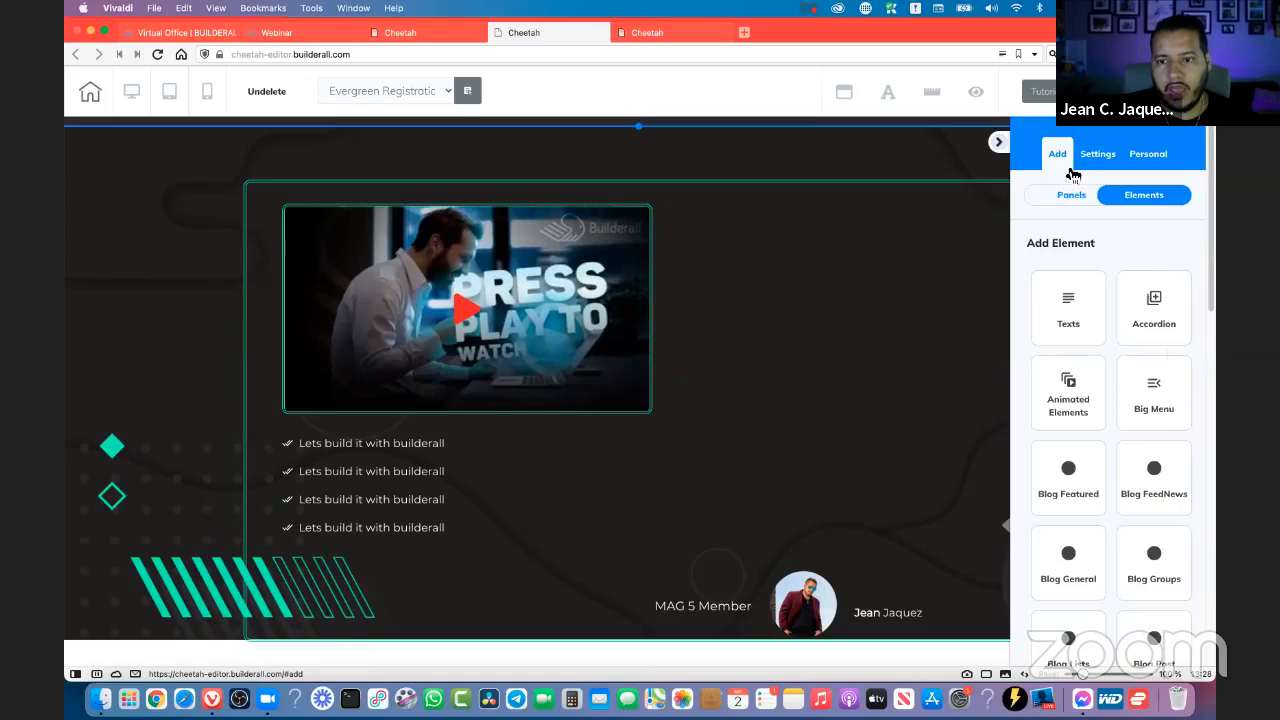
scroll(1111, 345, down, 5)
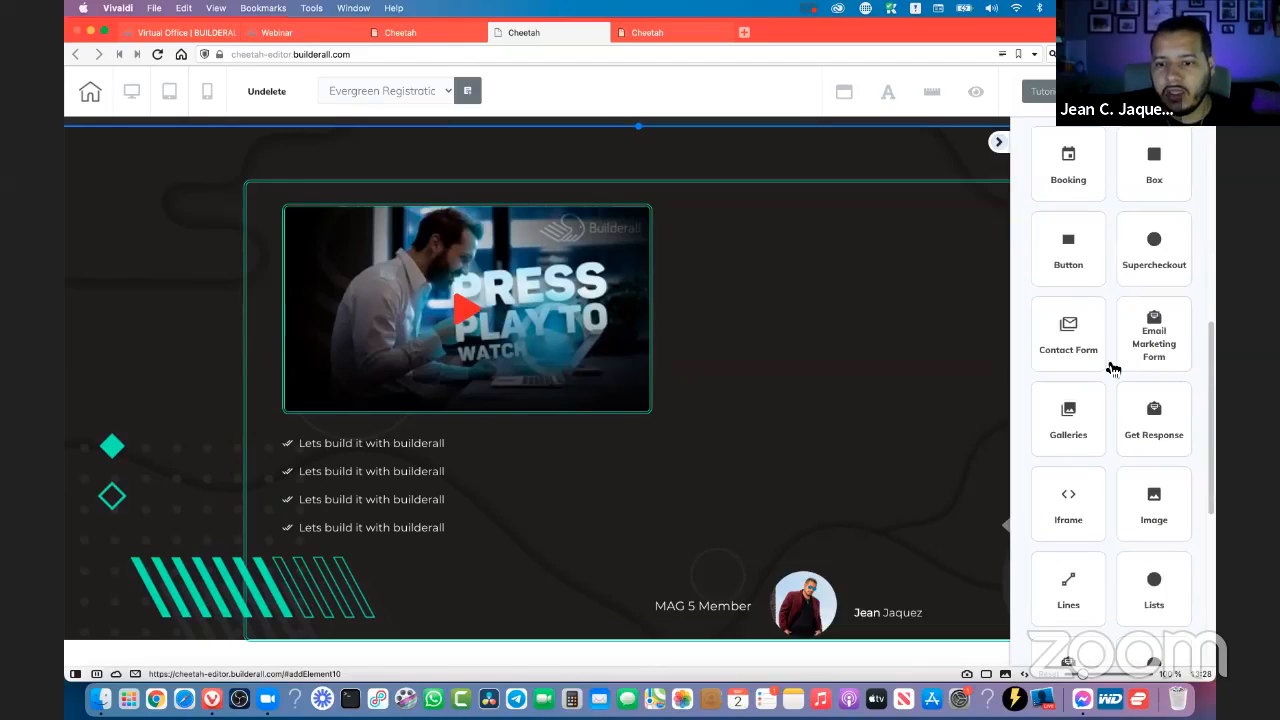
click(1069, 484)
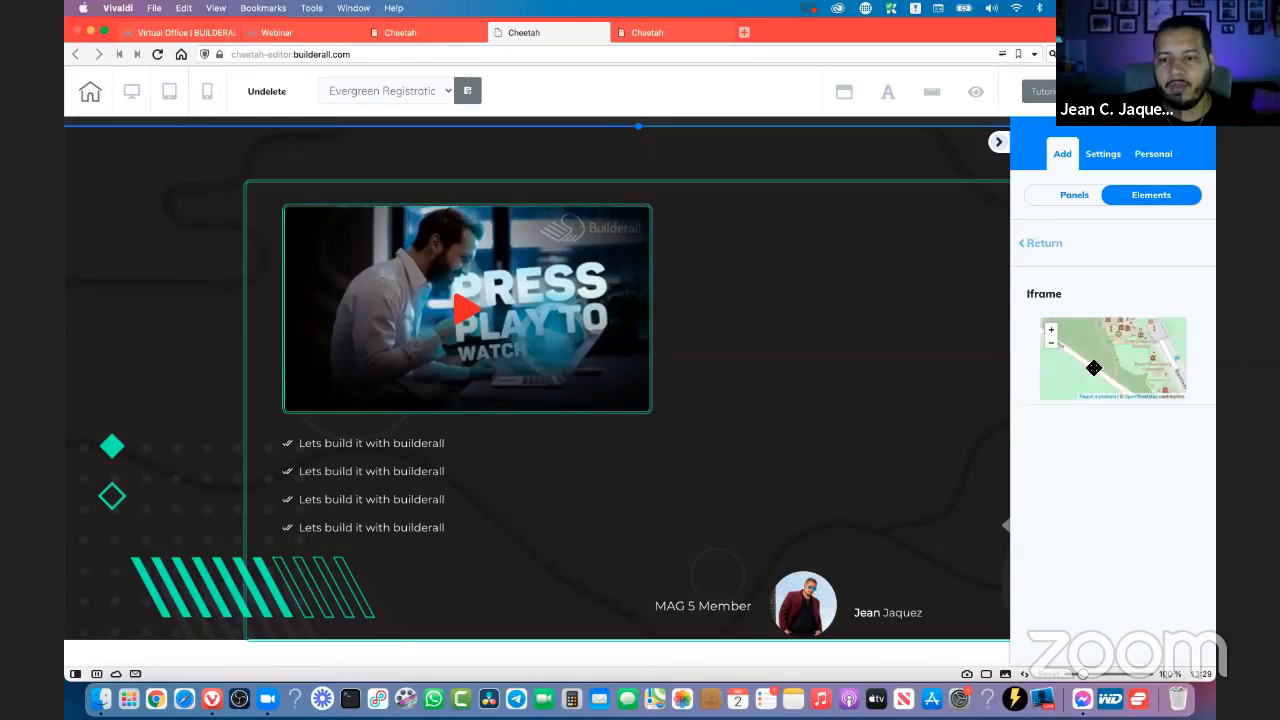
drag(1094, 368, 796, 258)
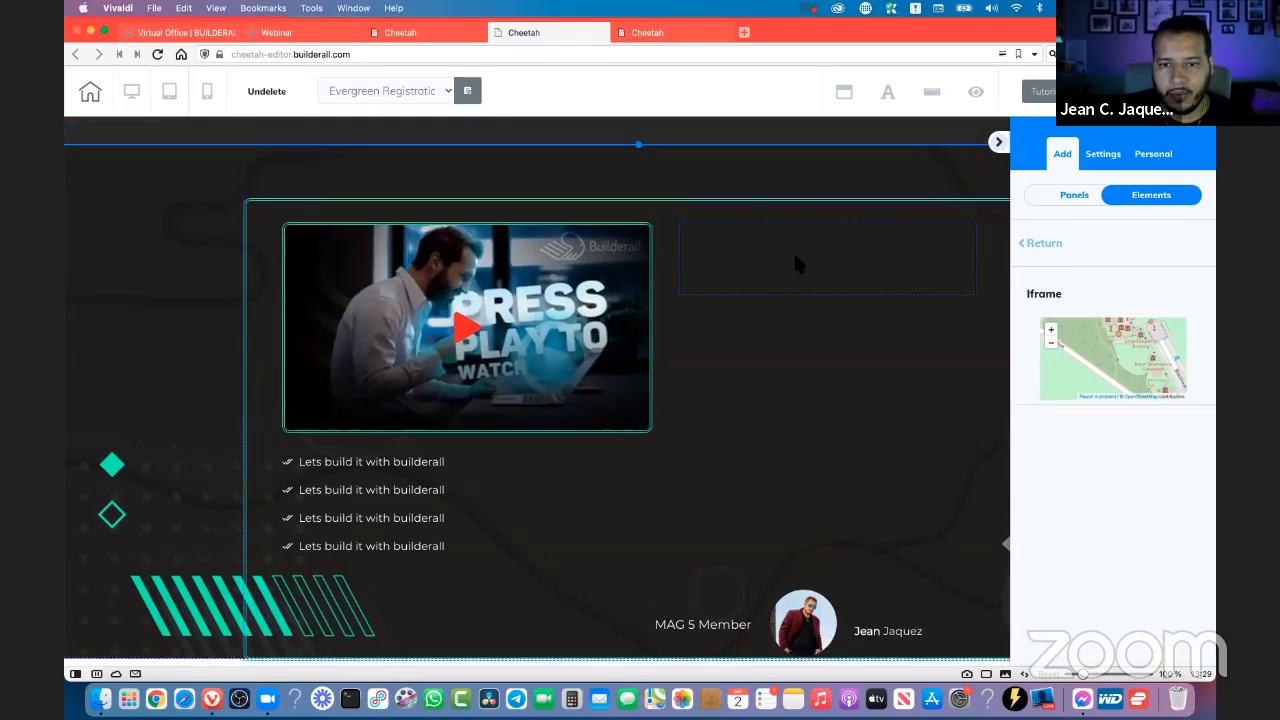
- Select the new iframe and open its general settings for editing the embed URL
click(973, 294)
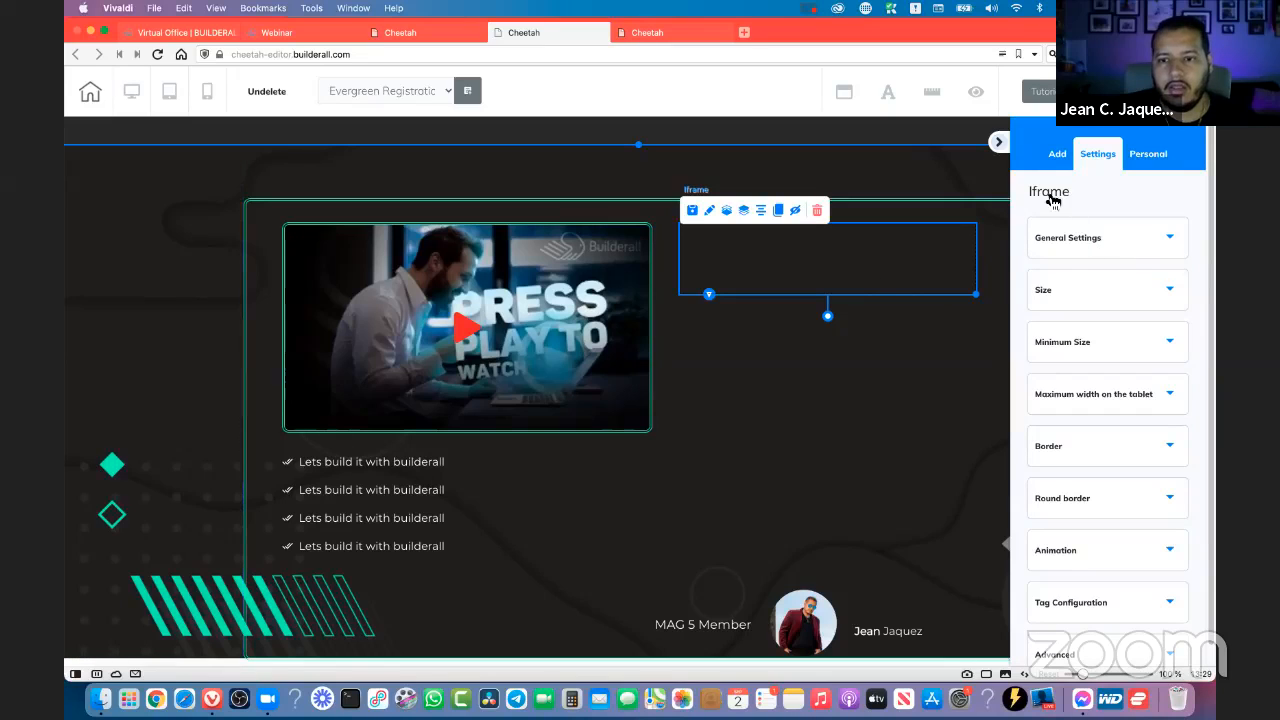
click(1075, 244)
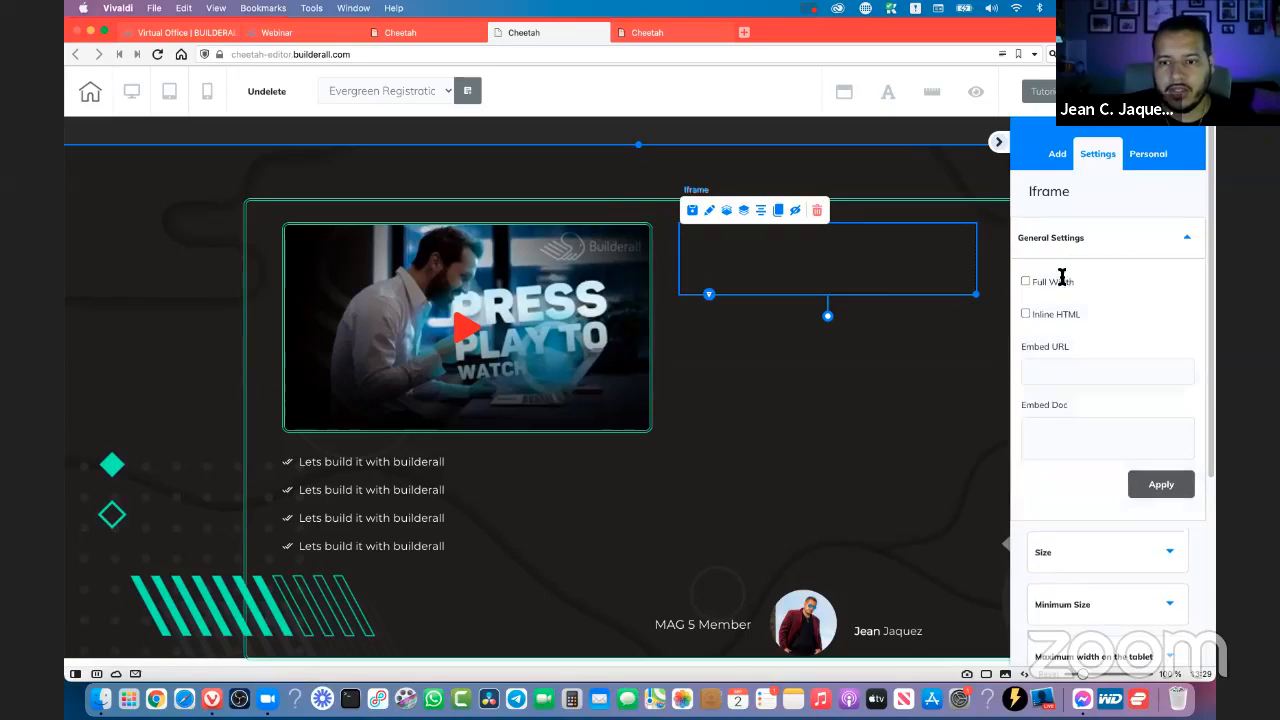
click(1055, 374)
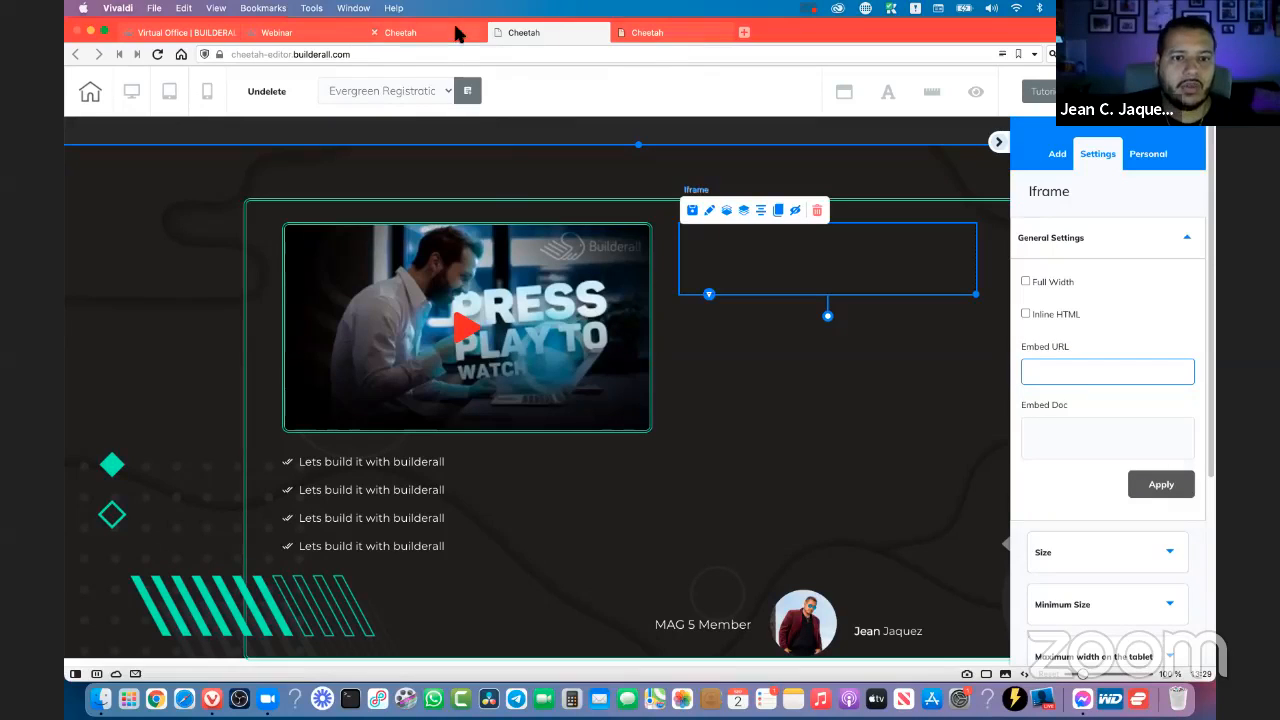
- Switch to the webinar form settings, set the form theme to Minimalistic and copy the form's direct link
mouse_move(449, 37)
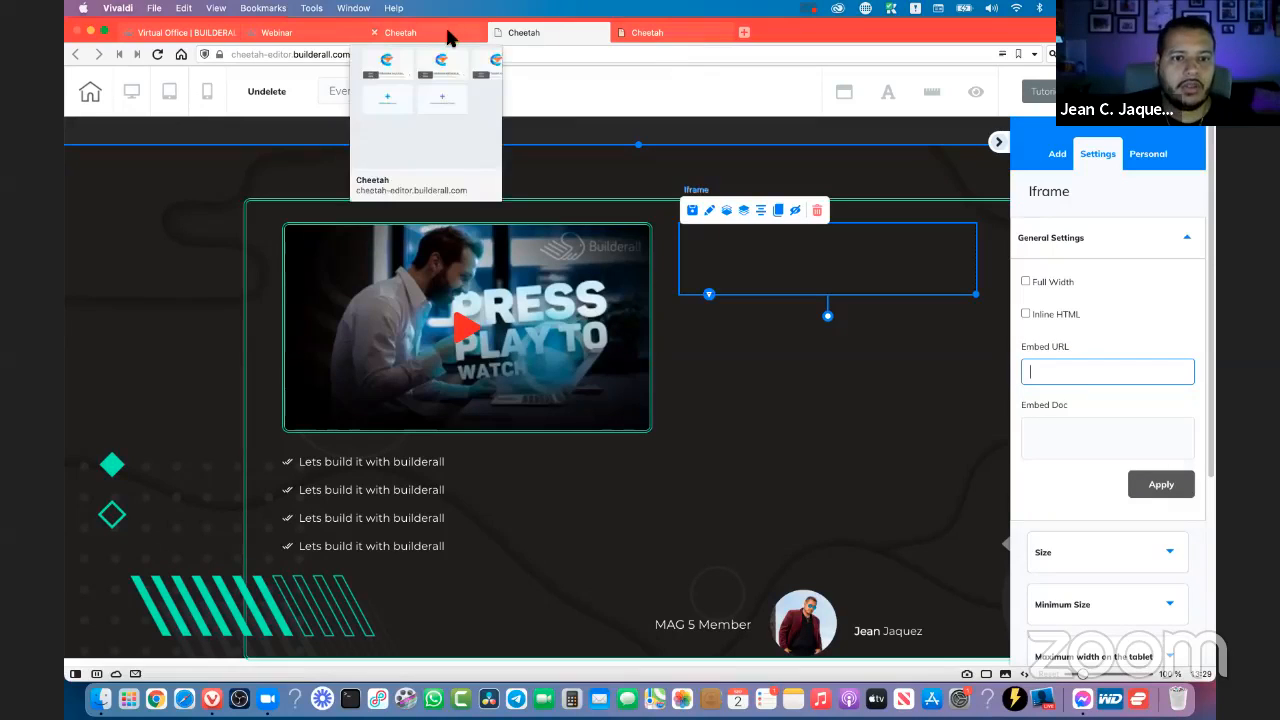
click(306, 35)
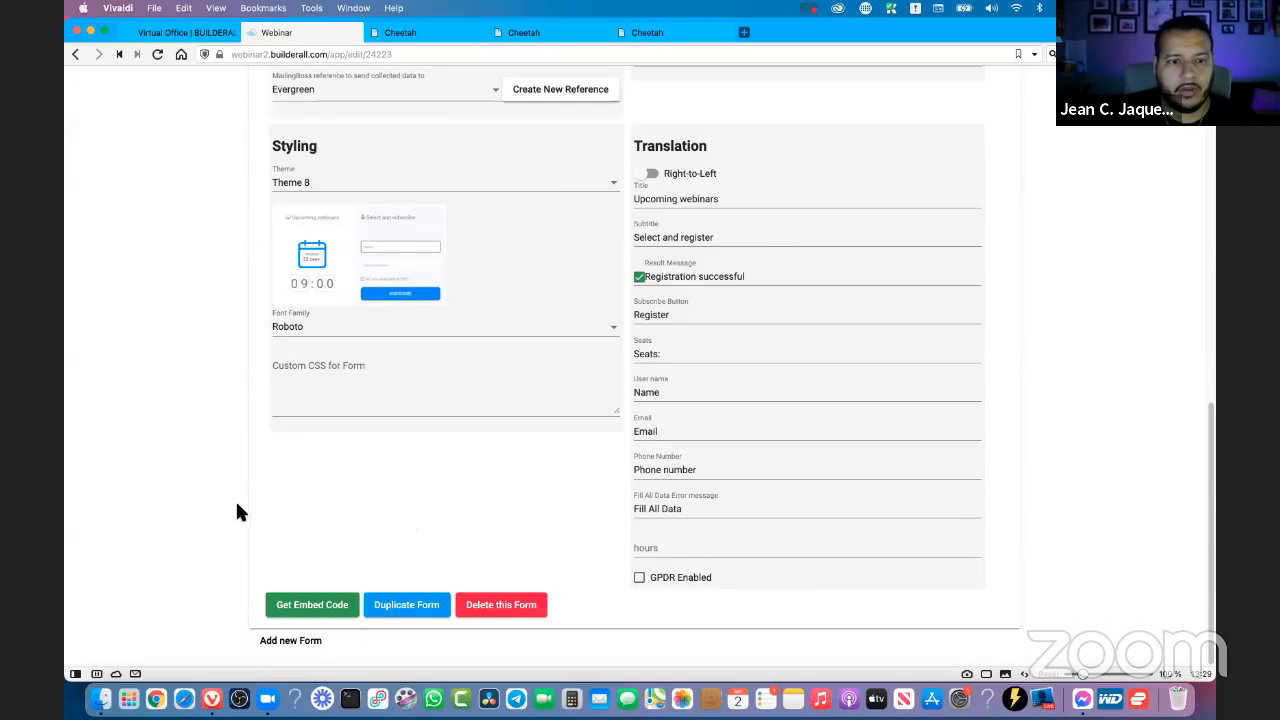
click(297, 186)
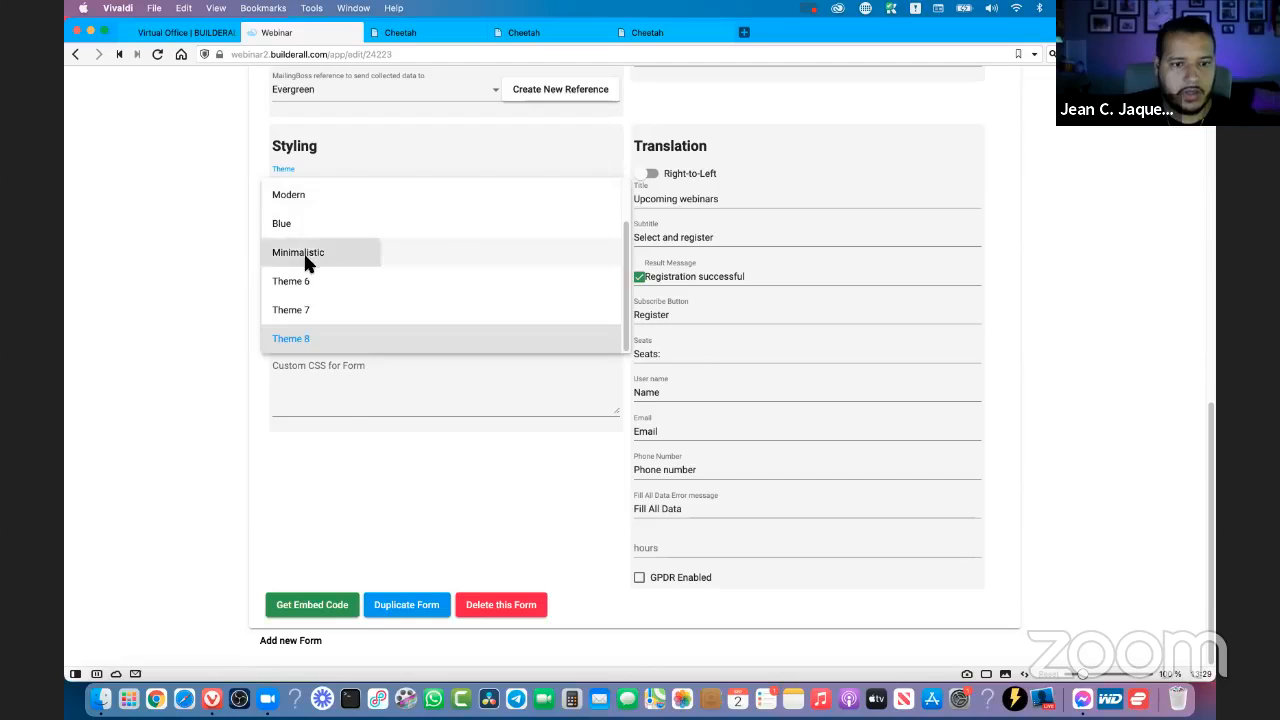
click(306, 255)
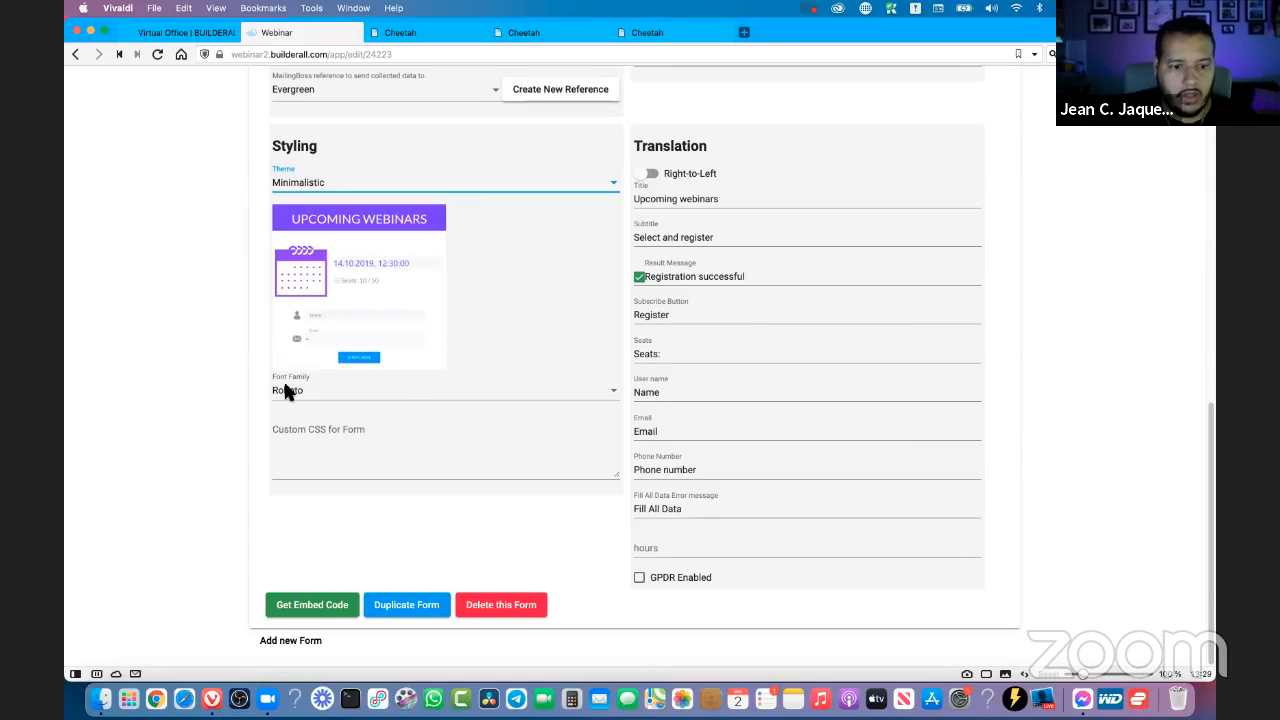
click(300, 609)
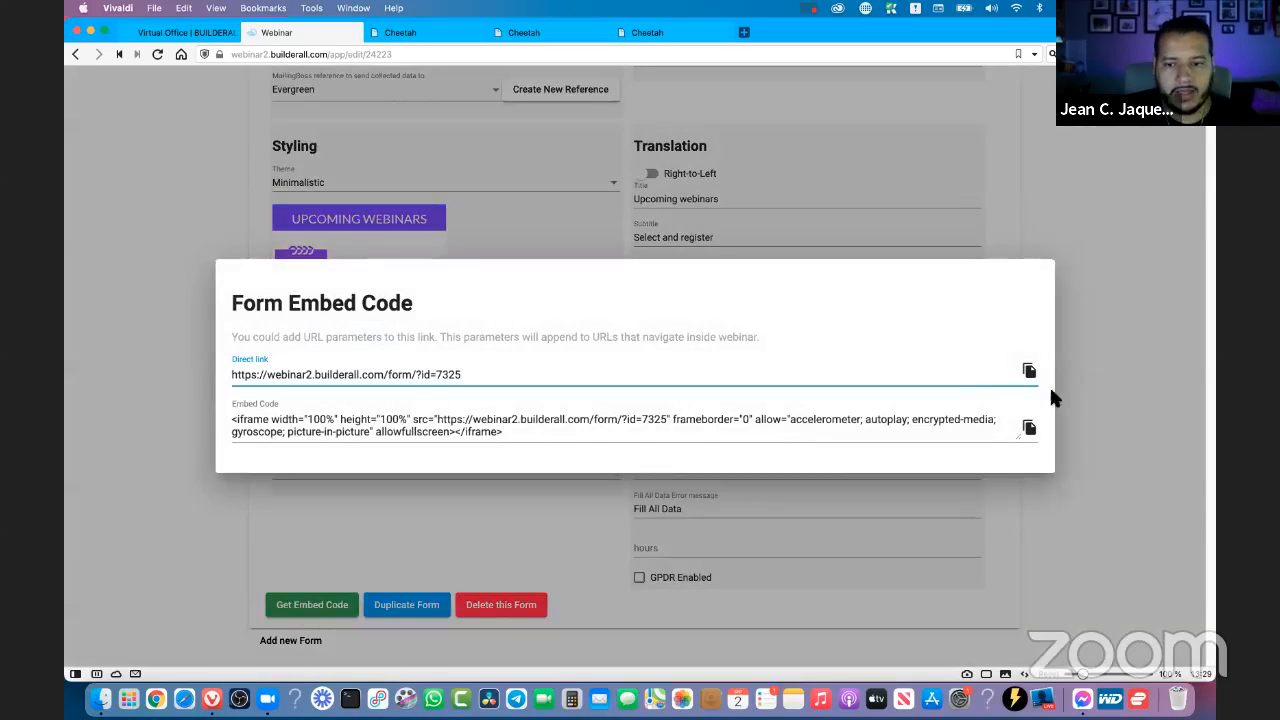
click(1030, 371)
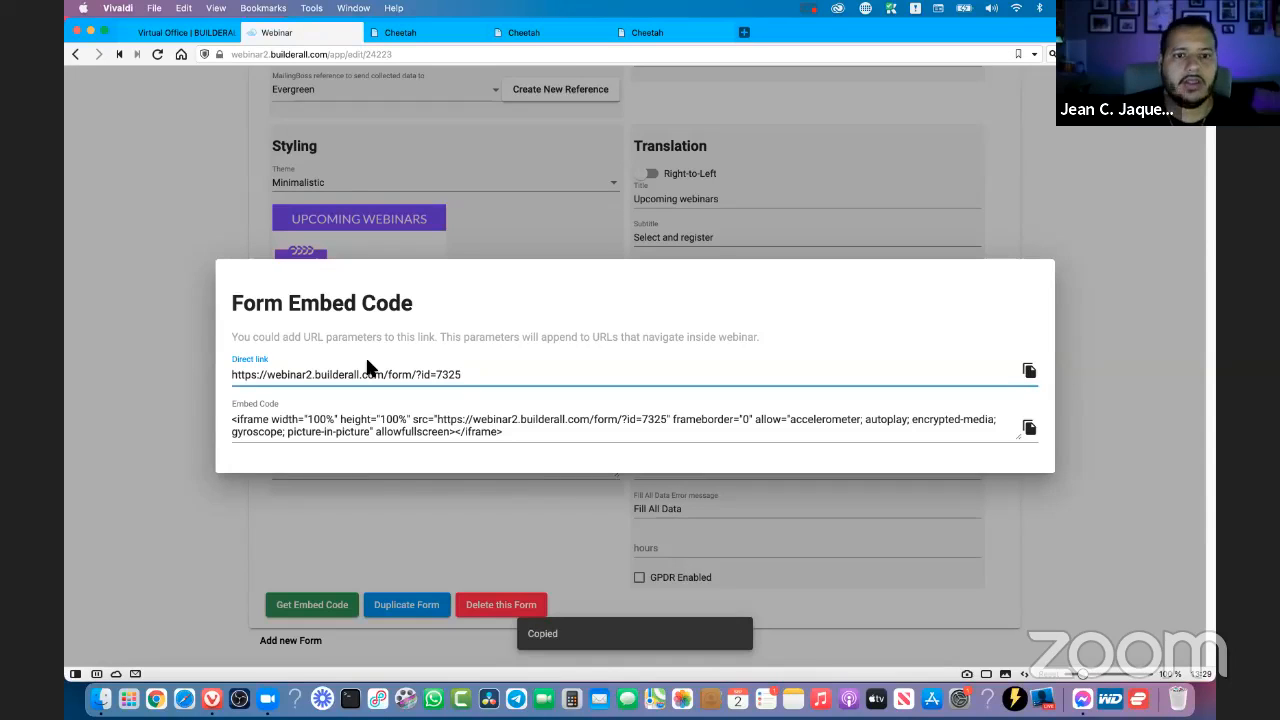
click(620, 34)
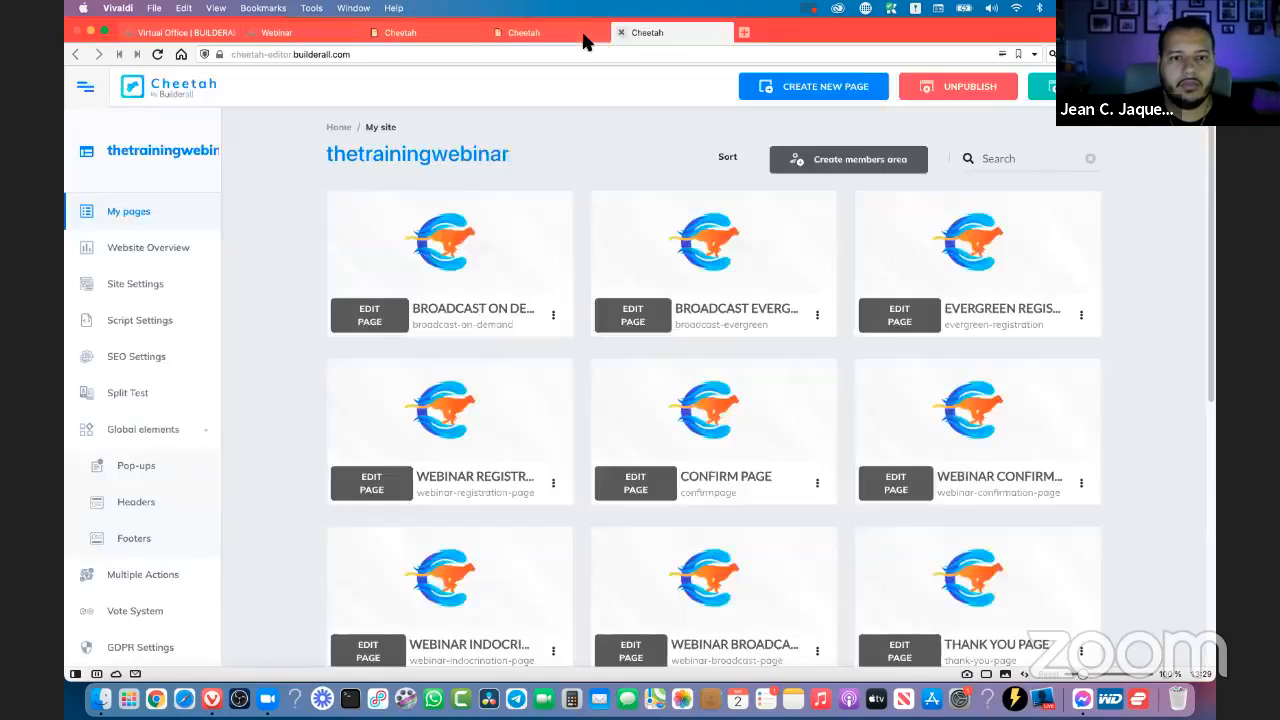
click(505, 34)
click(1080, 371)
right_click(1082, 372)
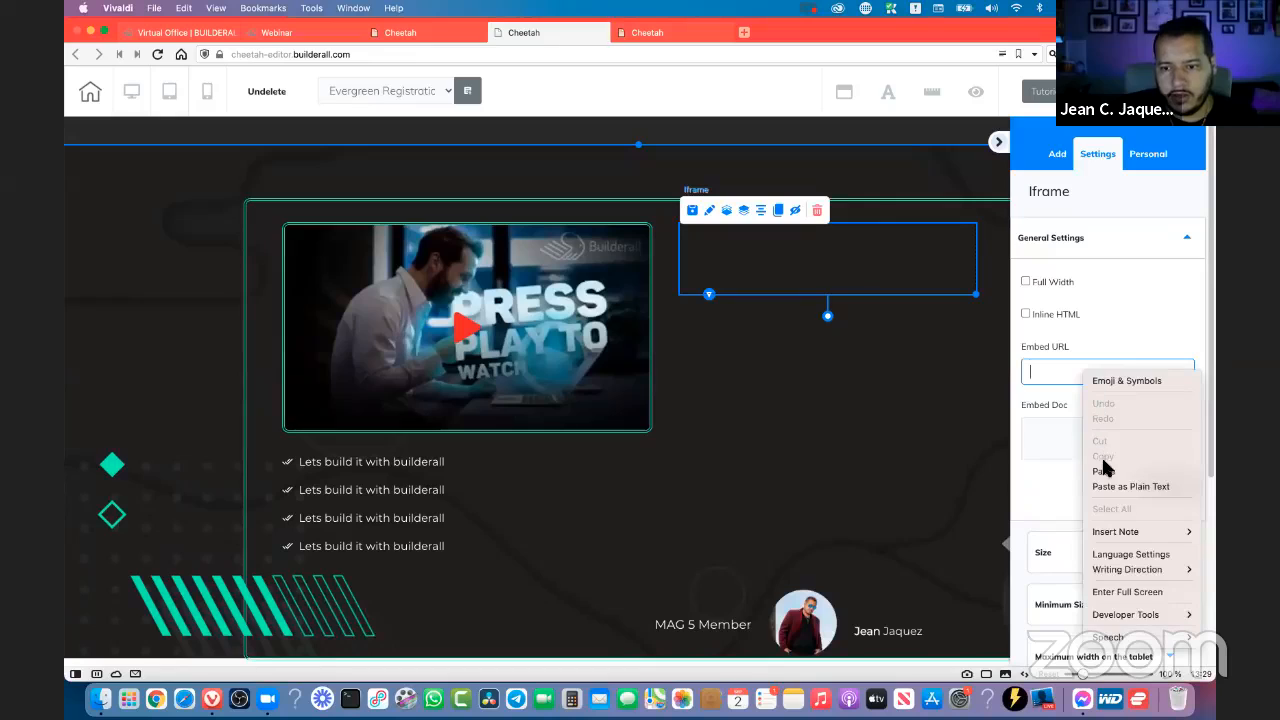
click(1103, 472)
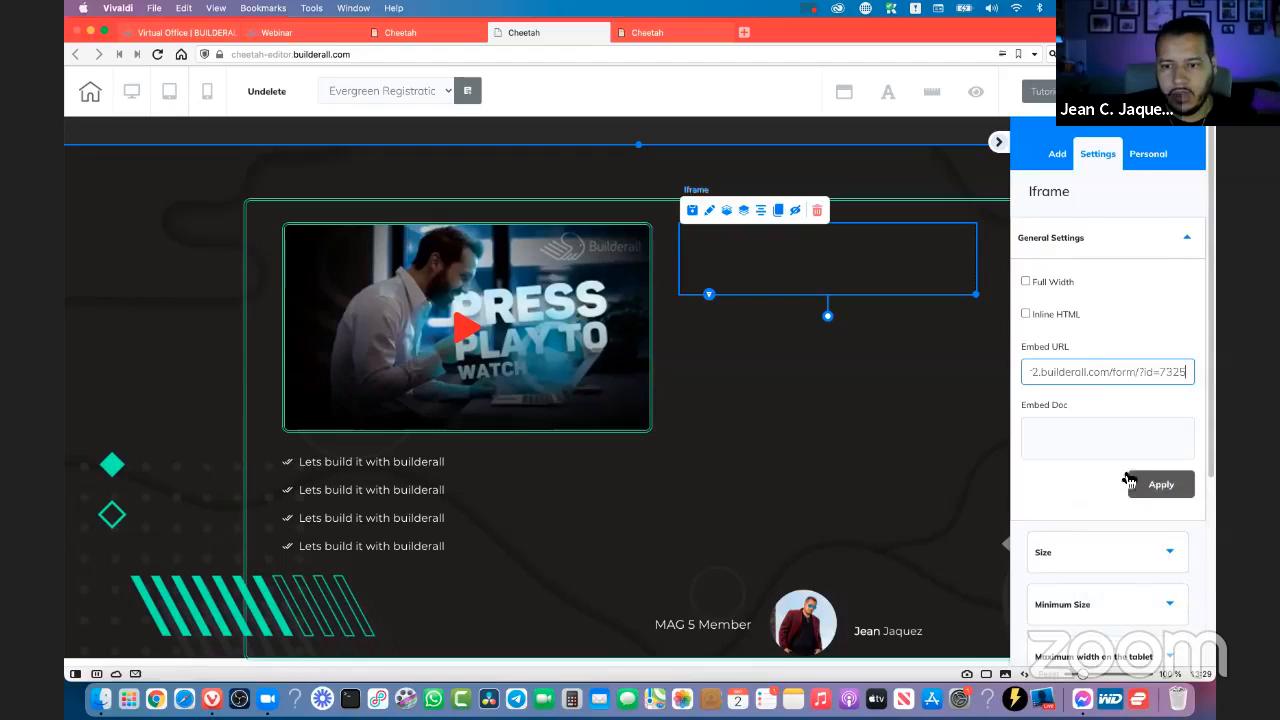
click(1158, 486)
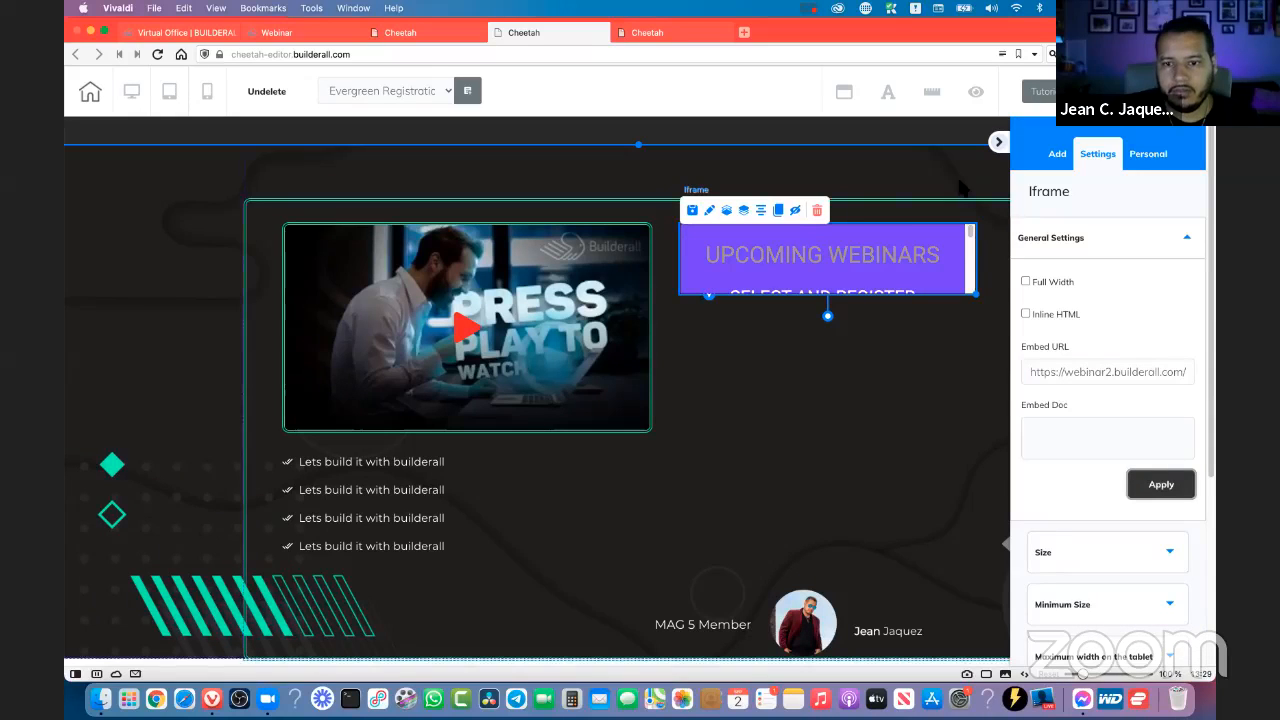
- Enlarge the form iframe beside the video and move the video toward the upper-left corner of the content box
click(1001, 145)
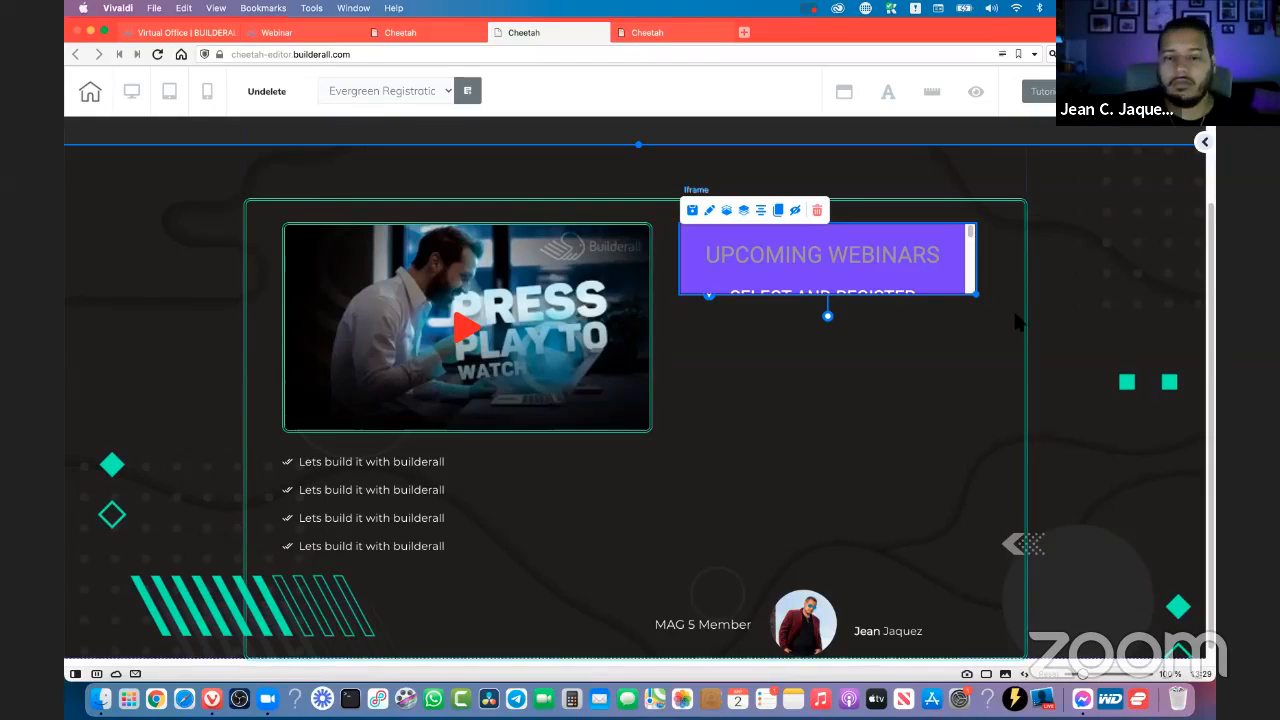
drag(988, 424, 997, 483)
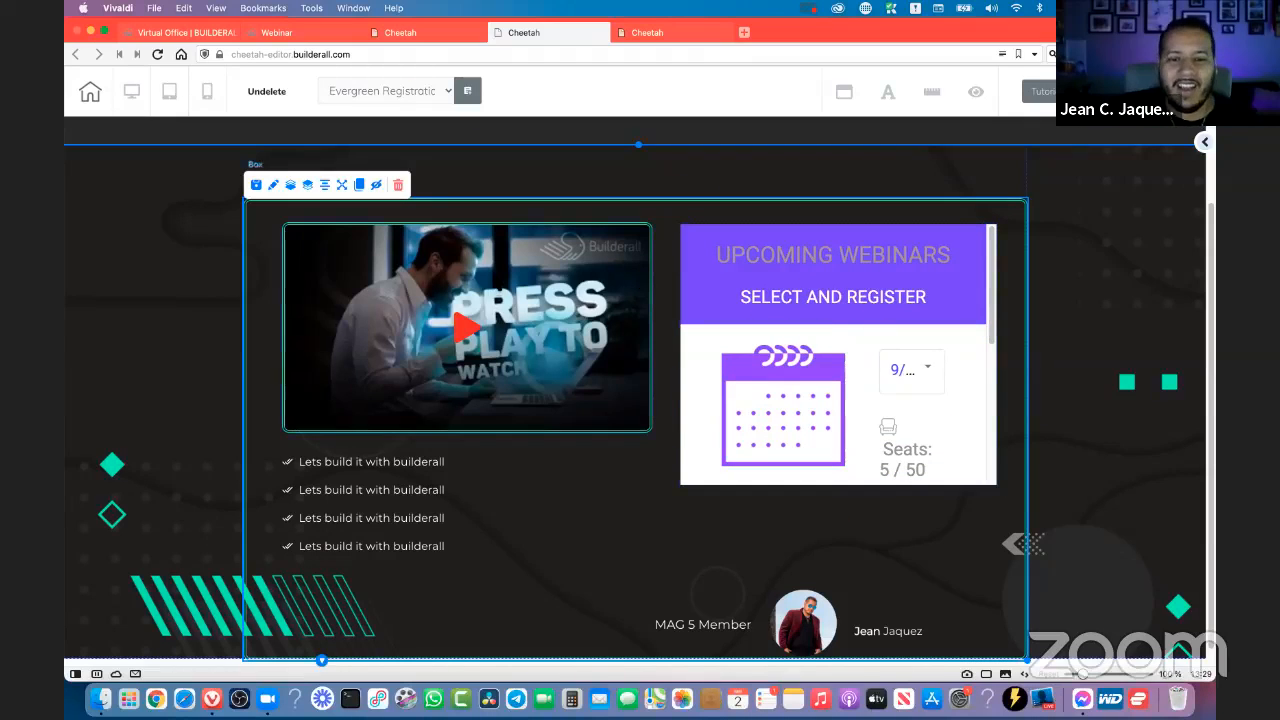
drag(488, 275, 458, 262)
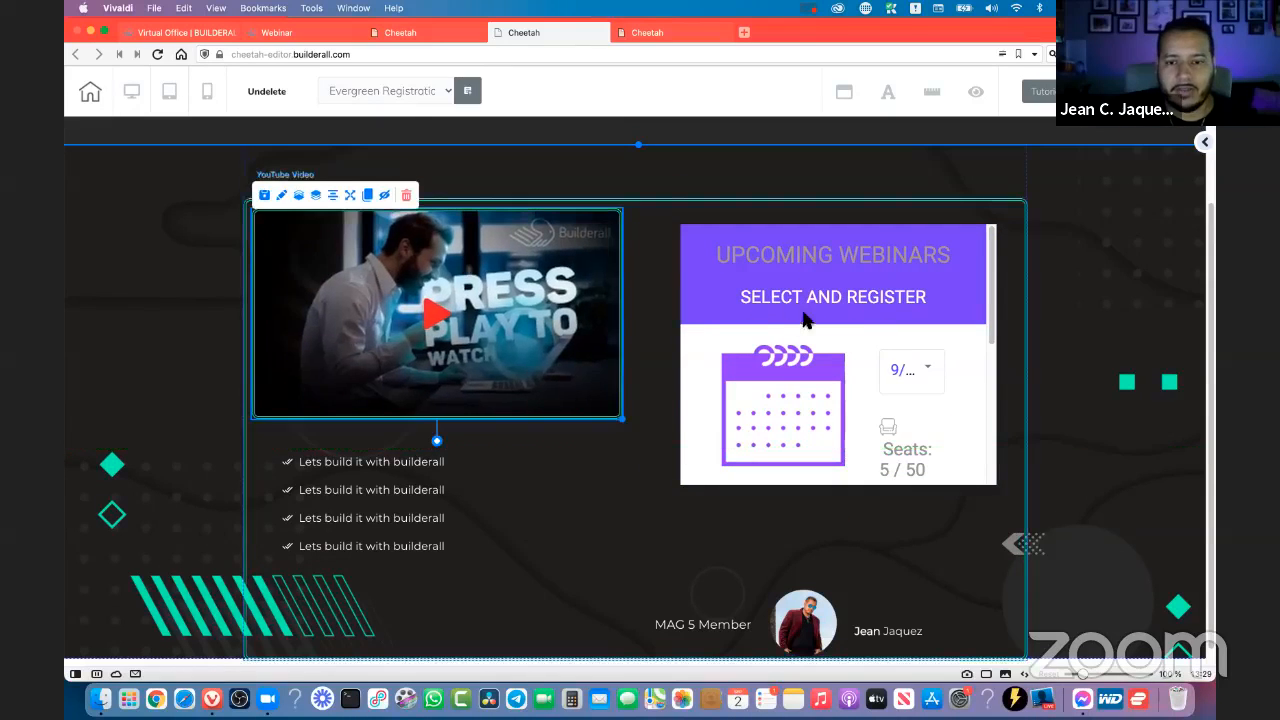
- Move the form iframe up beside the video and resize it to span from the box's upper edge to just above the member photo
mouse_move(776, 305)
mouse_down()
mouse_move(734, 294)
mouse_move(752, 297)
mouse_up()
drag(955, 479, 1016, 530)
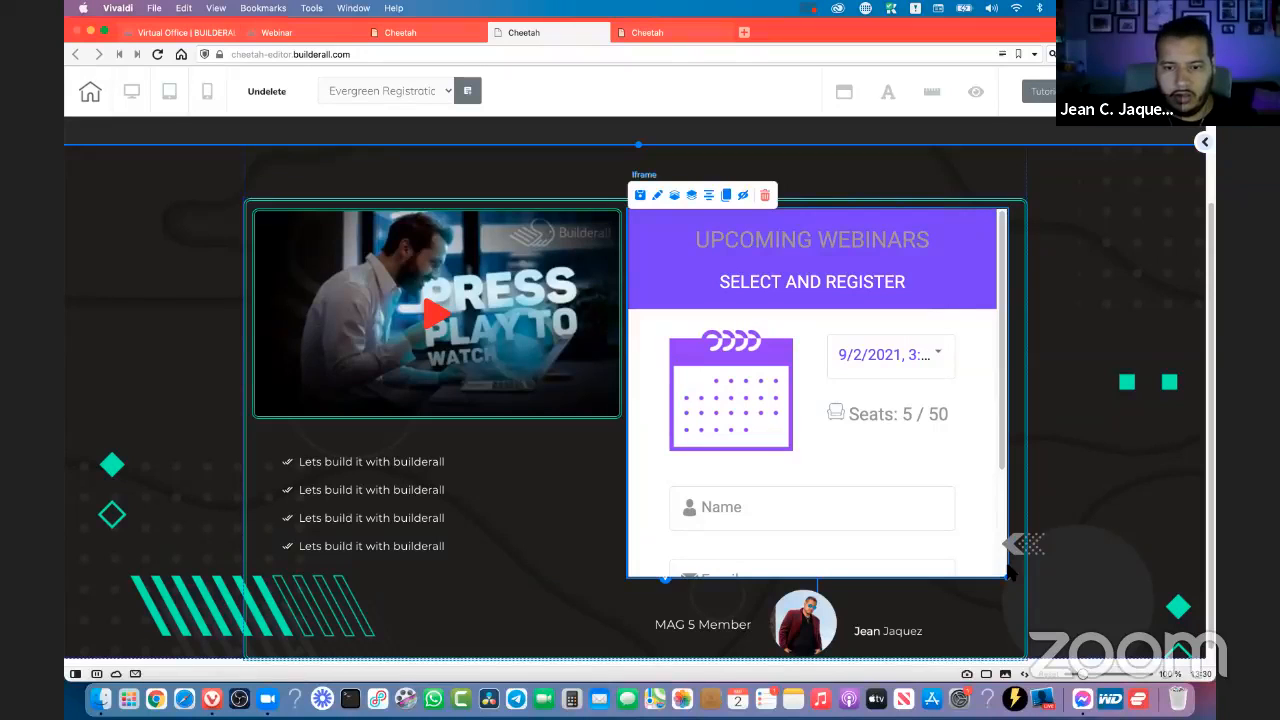
drag(1010, 572, 1006, 540)
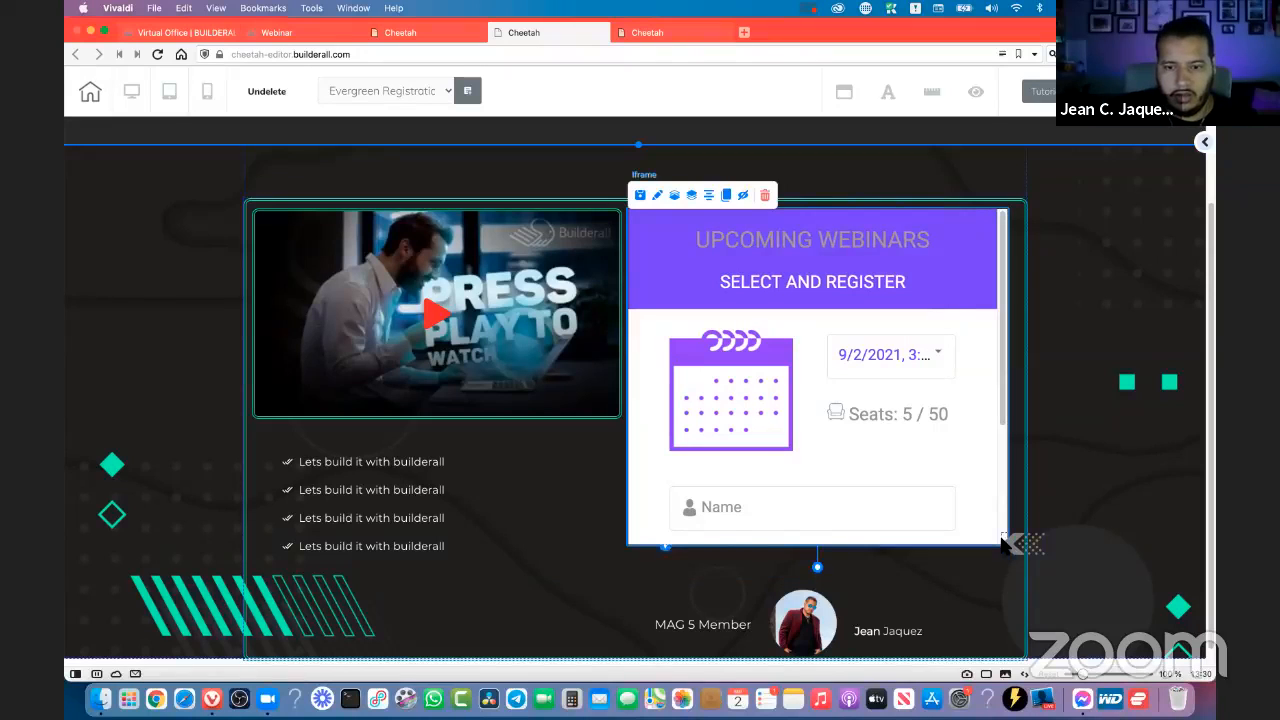
click(945, 535)
mouse_move(1012, 544)
mouse_down()
mouse_move(1006, 598)
mouse_move(1000, 550)
mouse_up()
click(1006, 543)
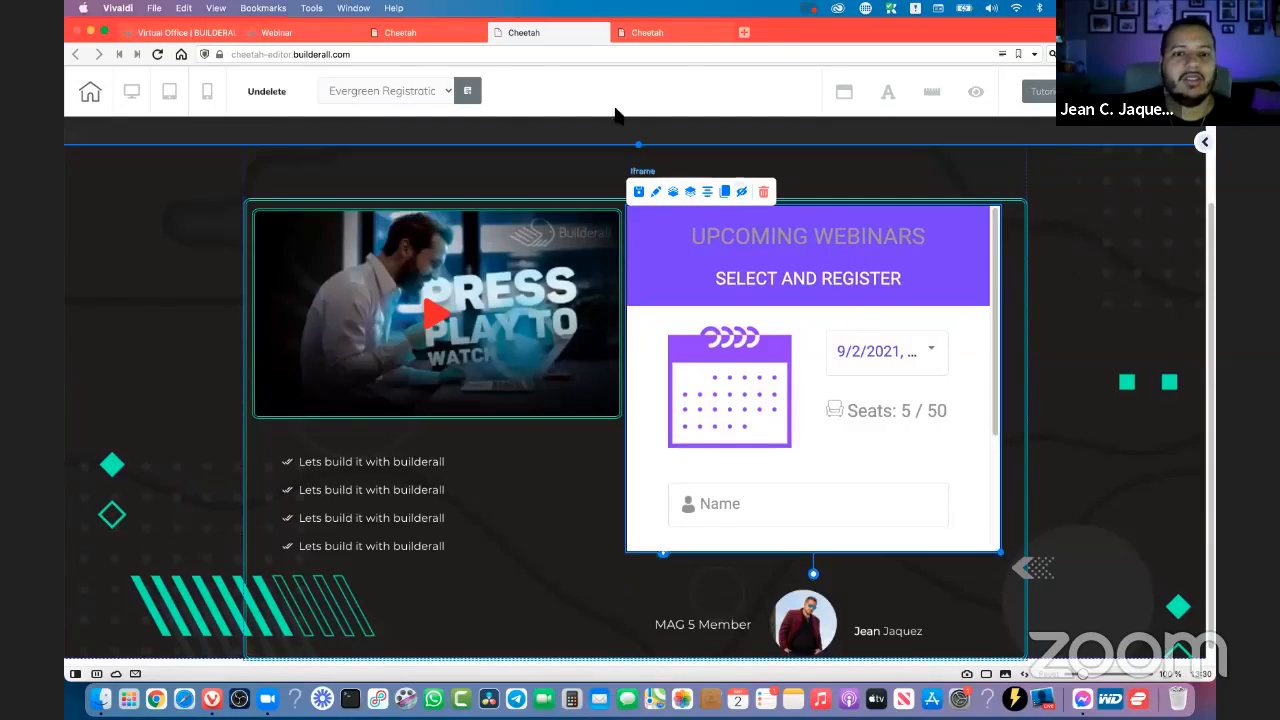
- Switch to the webinar form settings, close the embed code dialog and set the form theme to Theme 7
click(307, 33)
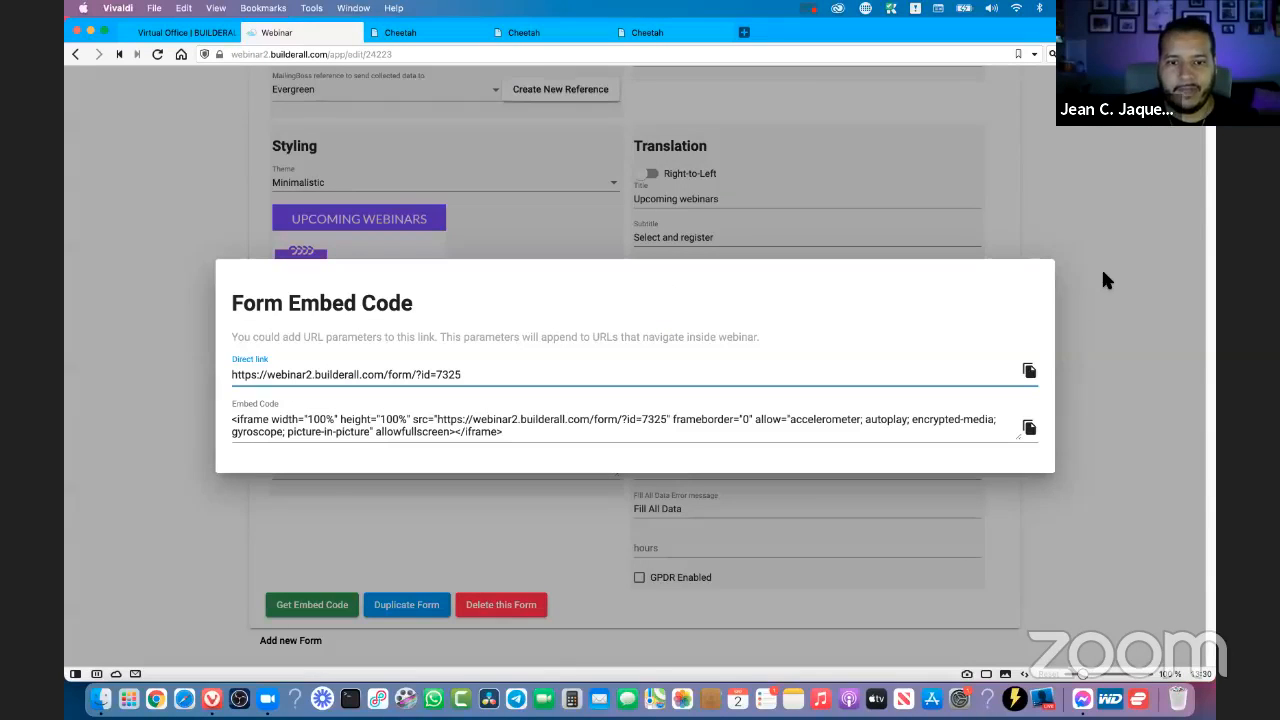
click(340, 187)
click(340, 187)
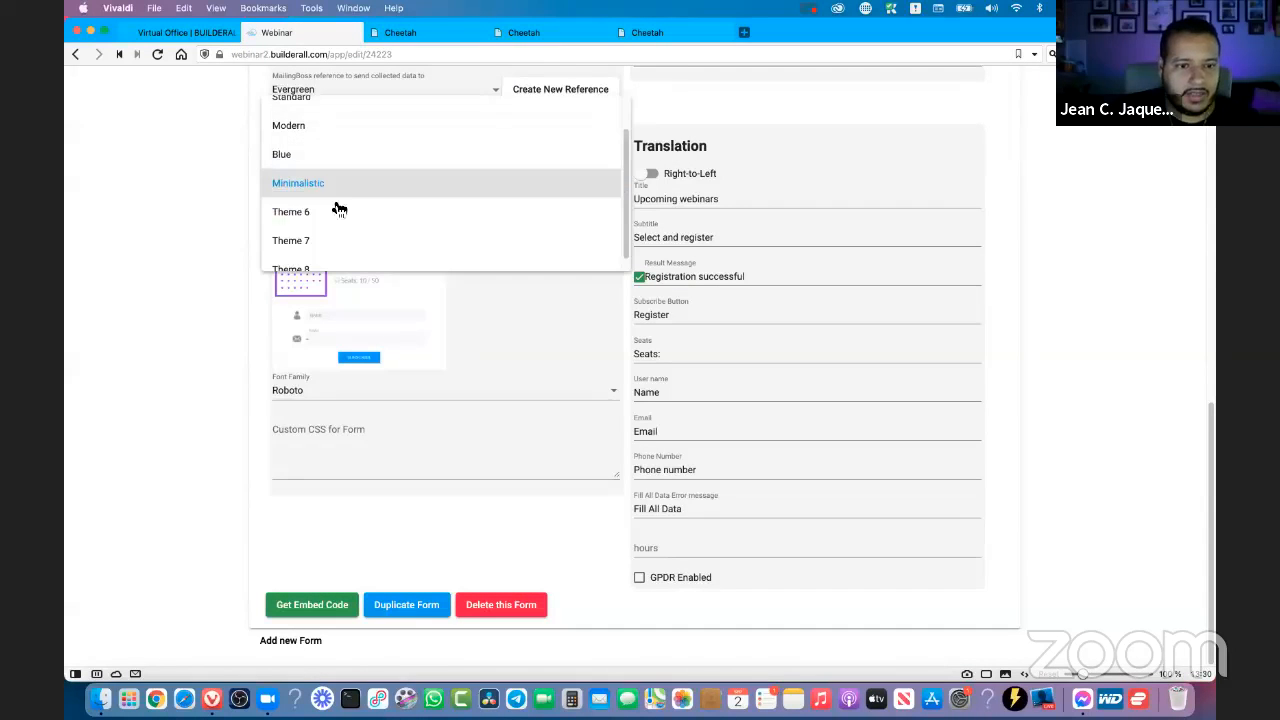
click(322, 237)
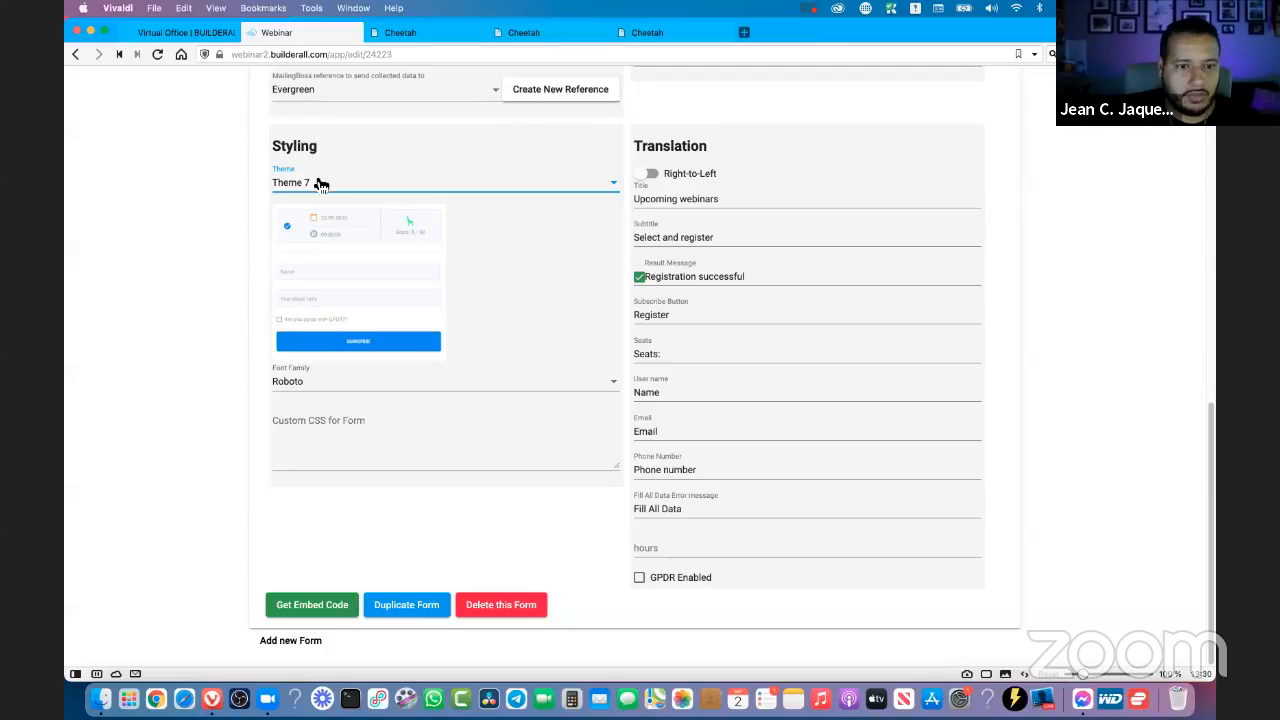
- Switch back to the page editor and reapply the iframe's embed URL to reload the registration form
mouse_move(427, 48)
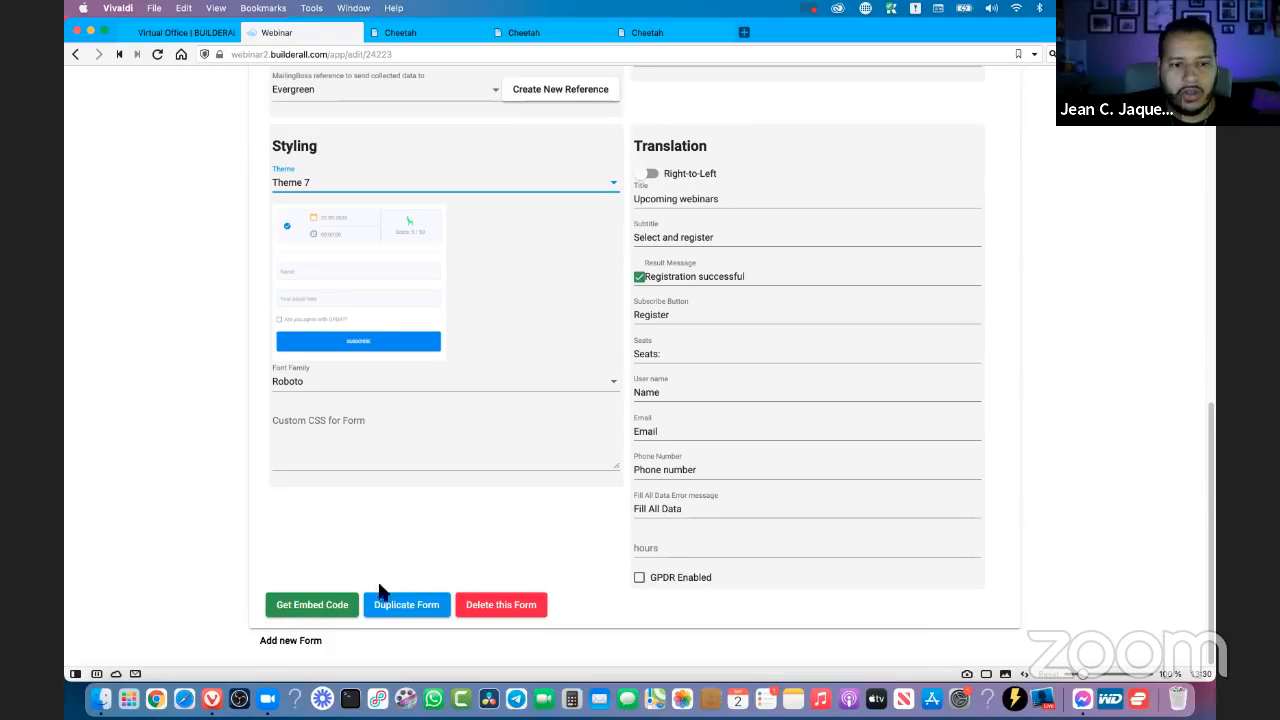
click(400, 32)
click(539, 32)
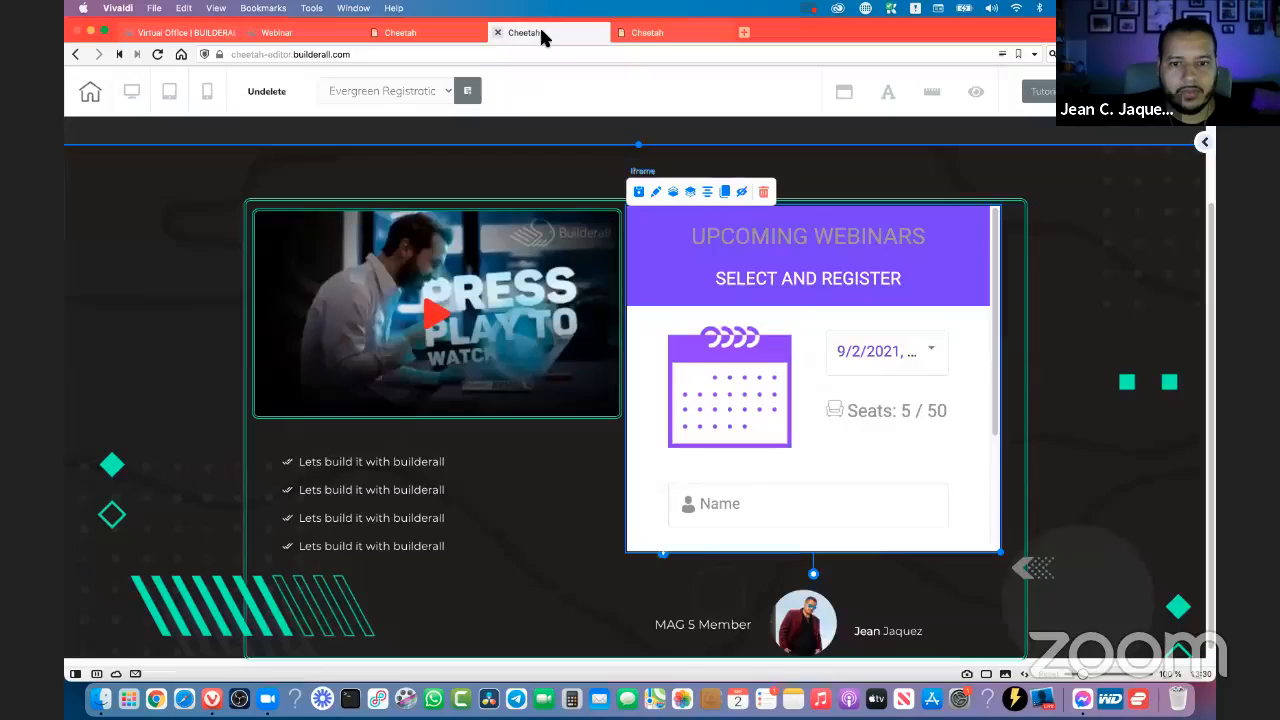
click(1204, 142)
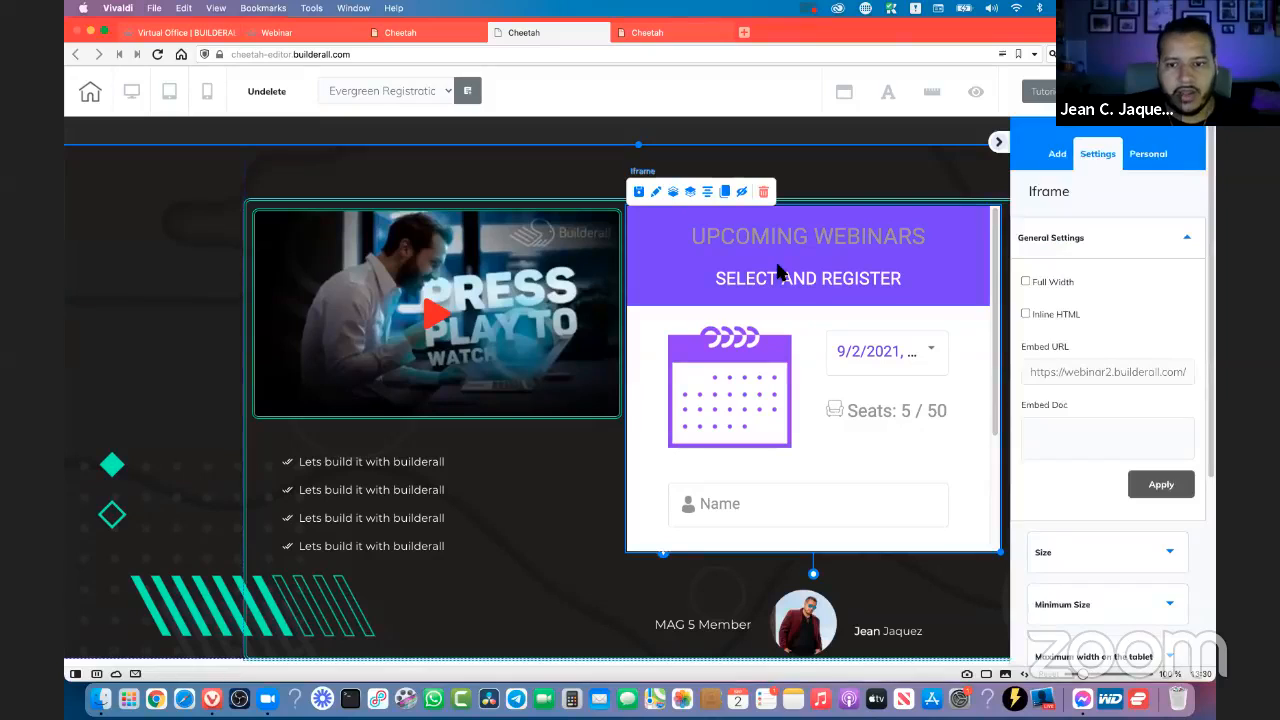
click(1094, 384)
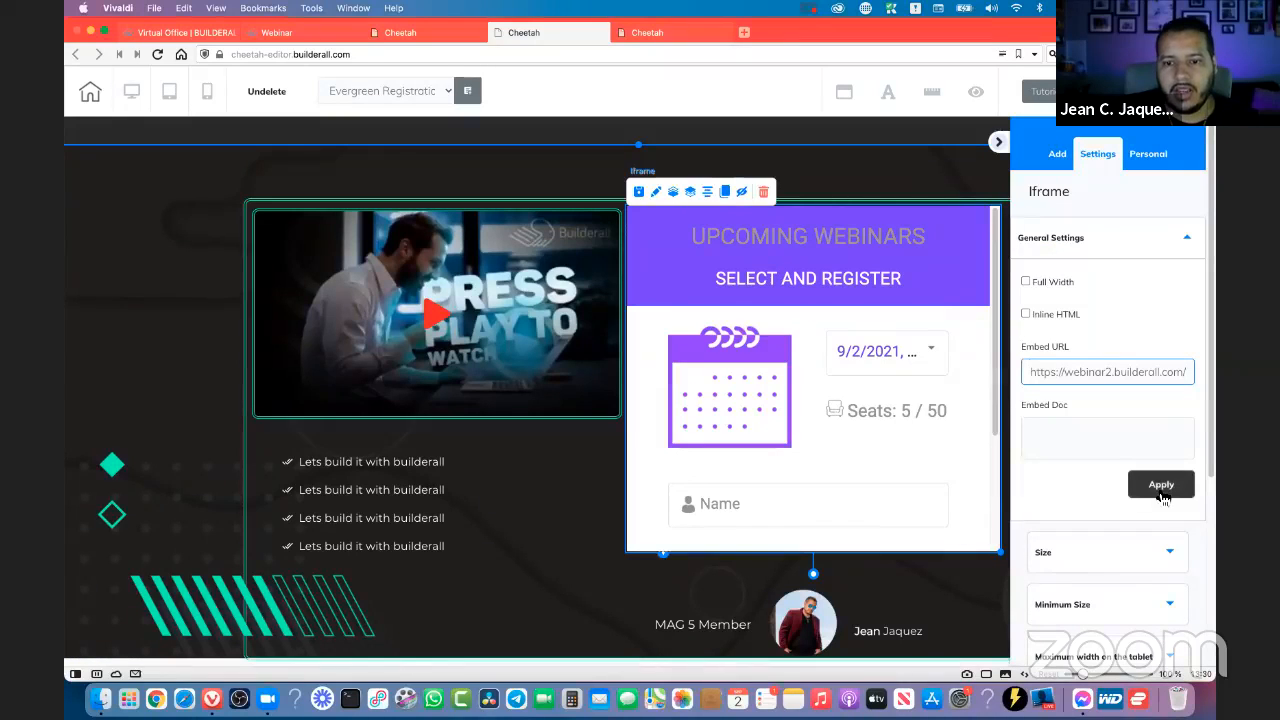
click(1161, 490)
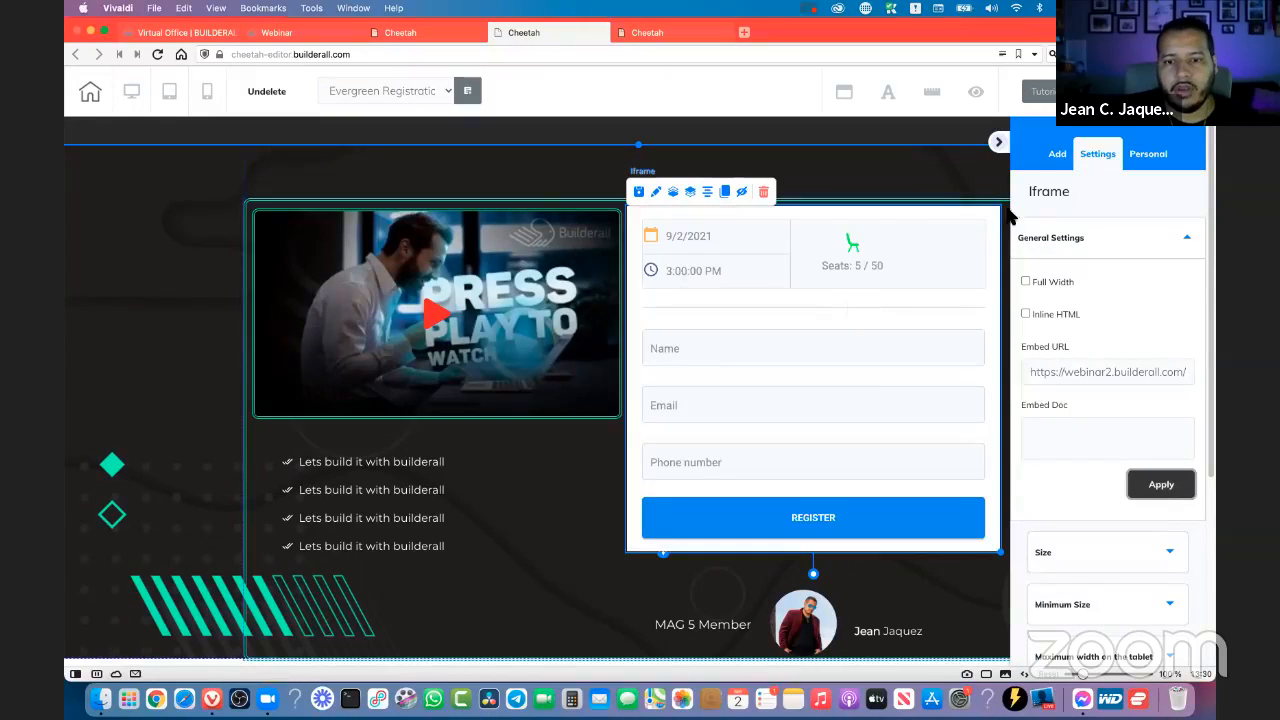
- Collapse the settings panel, nudge the form iframe down and enlarge it toward the content box's lower-right area
click(999, 143)
drag(849, 320, 849, 334)
drag(1001, 563, 1022, 596)
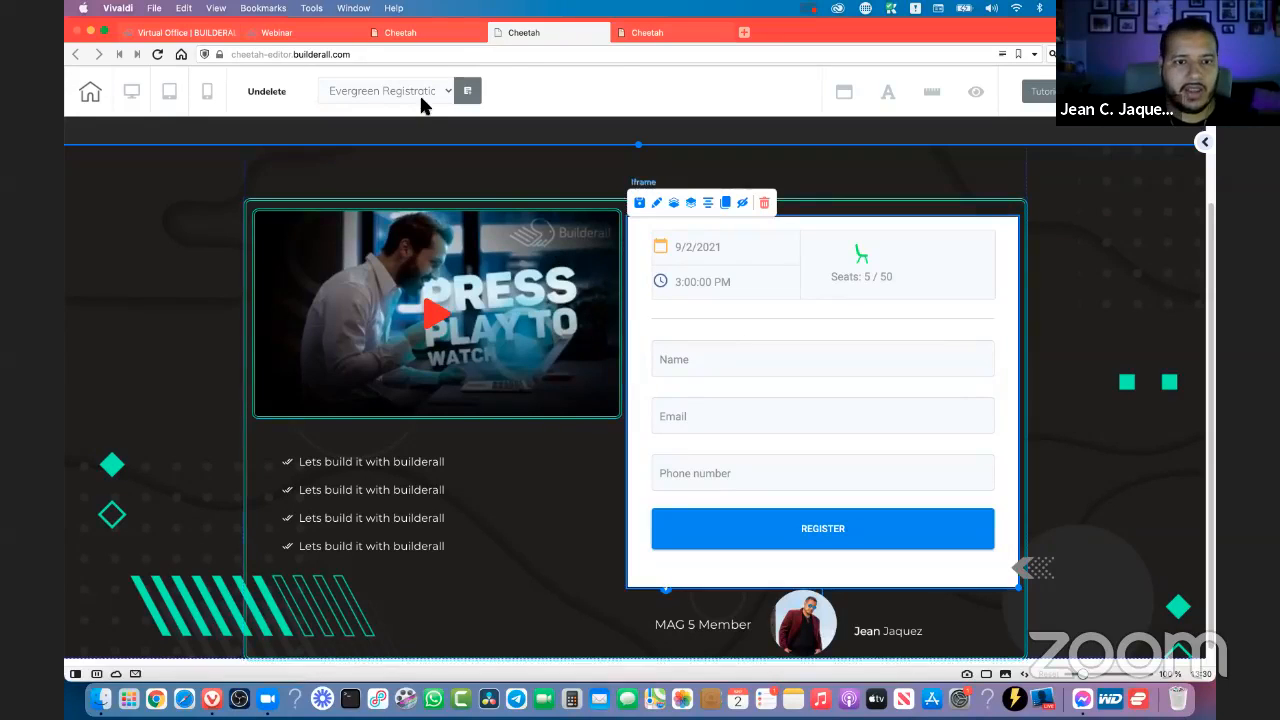
- Close the page editor and open the live evergreen registration page from the site's page list
click(498, 38)
click(680, 268)
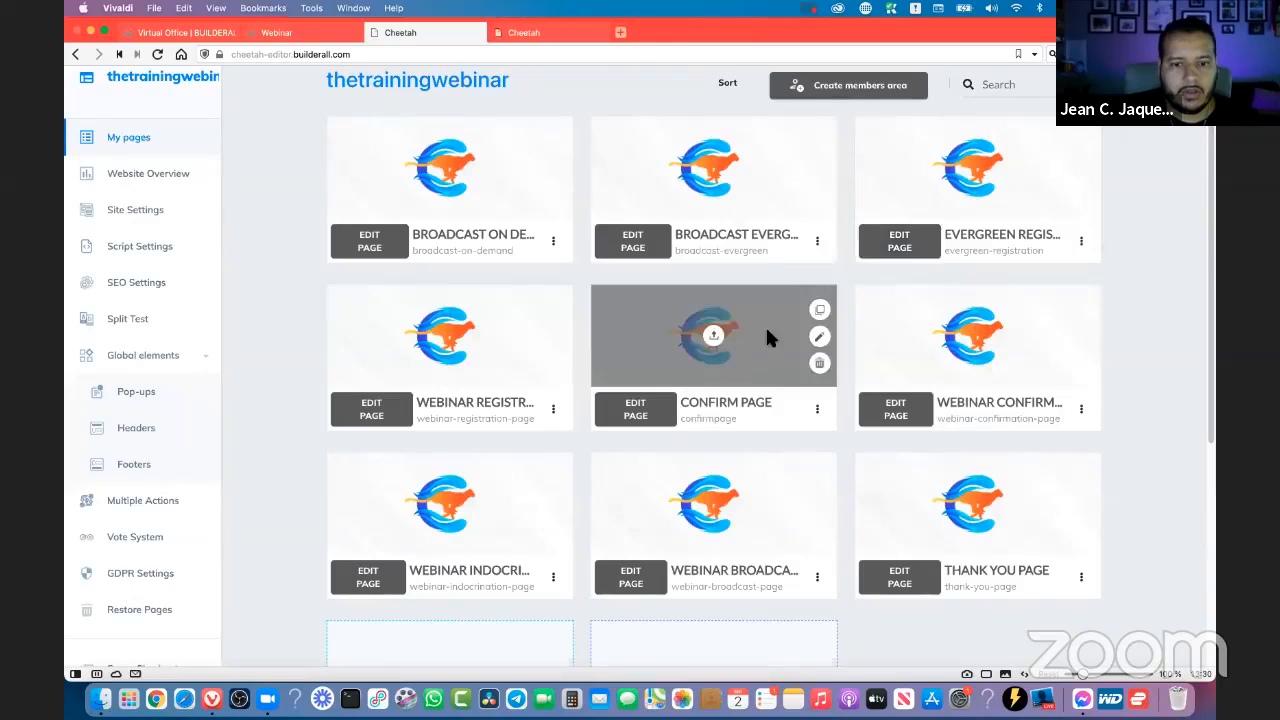
click(1082, 246)
click(968, 331)
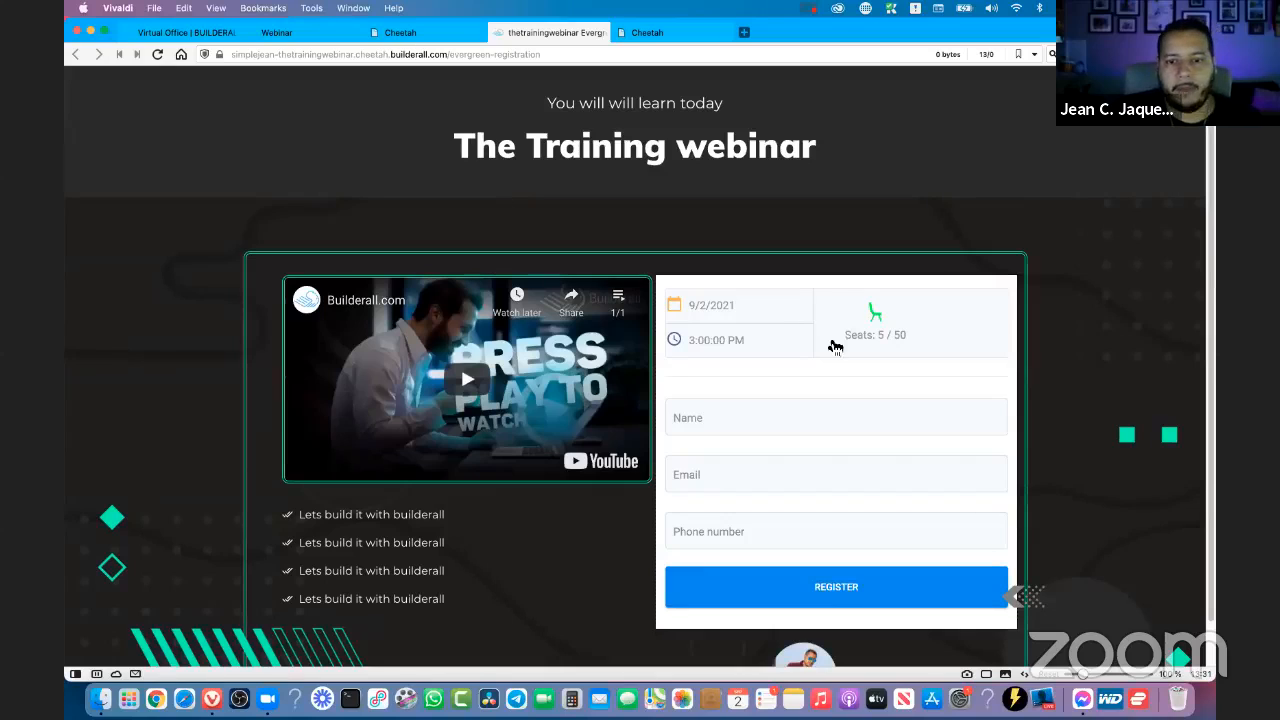
scroll(1006, 309, down, 1)
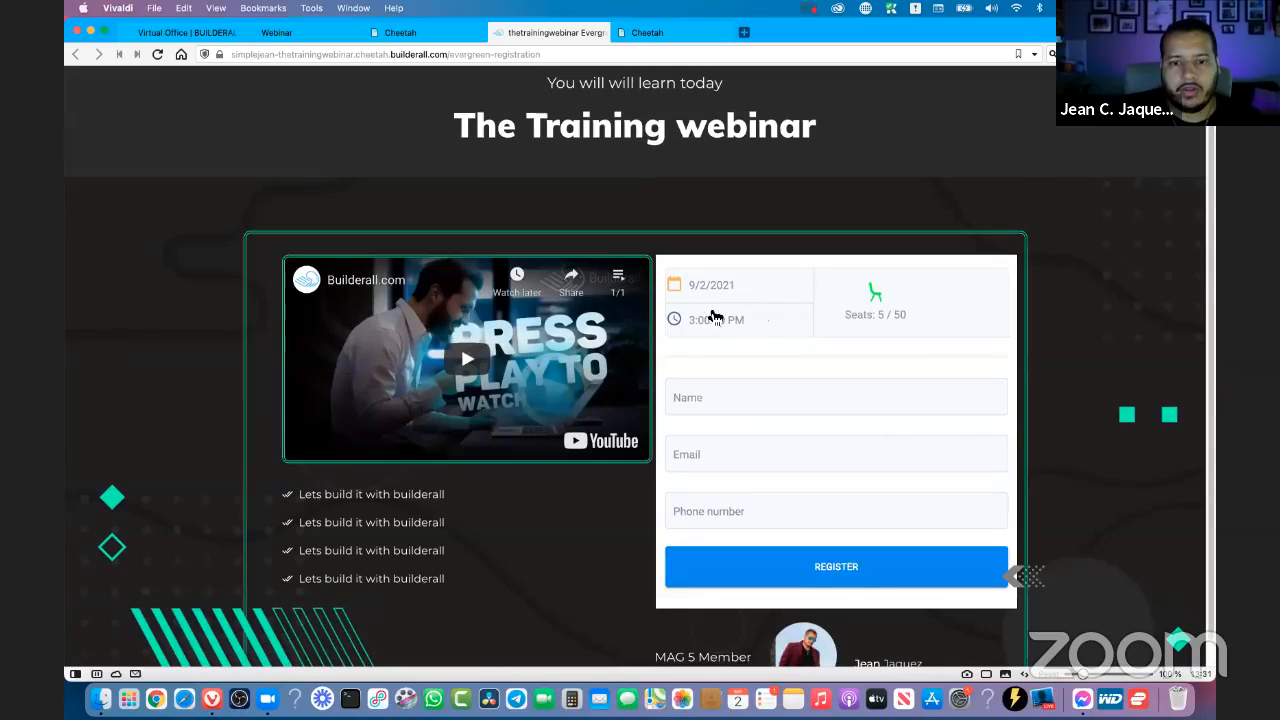
scroll(720, 316, down, 1)
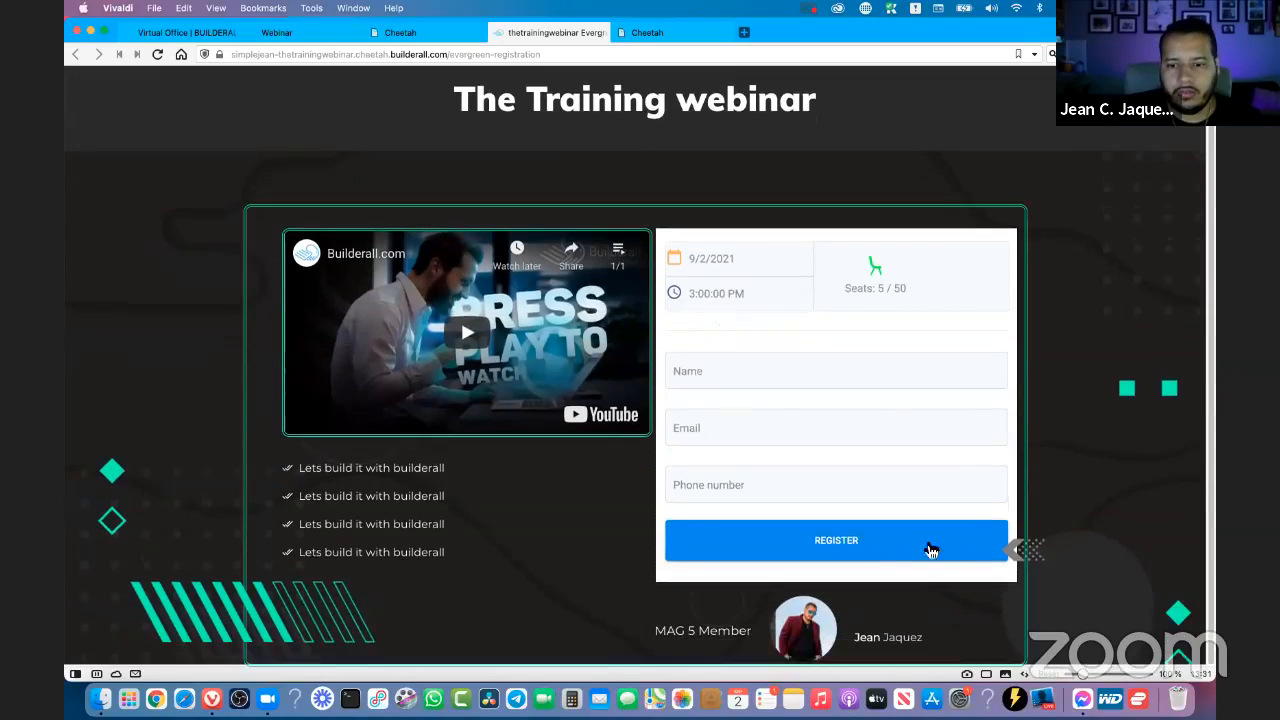
- Test the form's session picker with the 9/4/2021 and 9/7/2021 events, finishing on 9/4/2021 at 1:00:00 PM
click(711, 260)
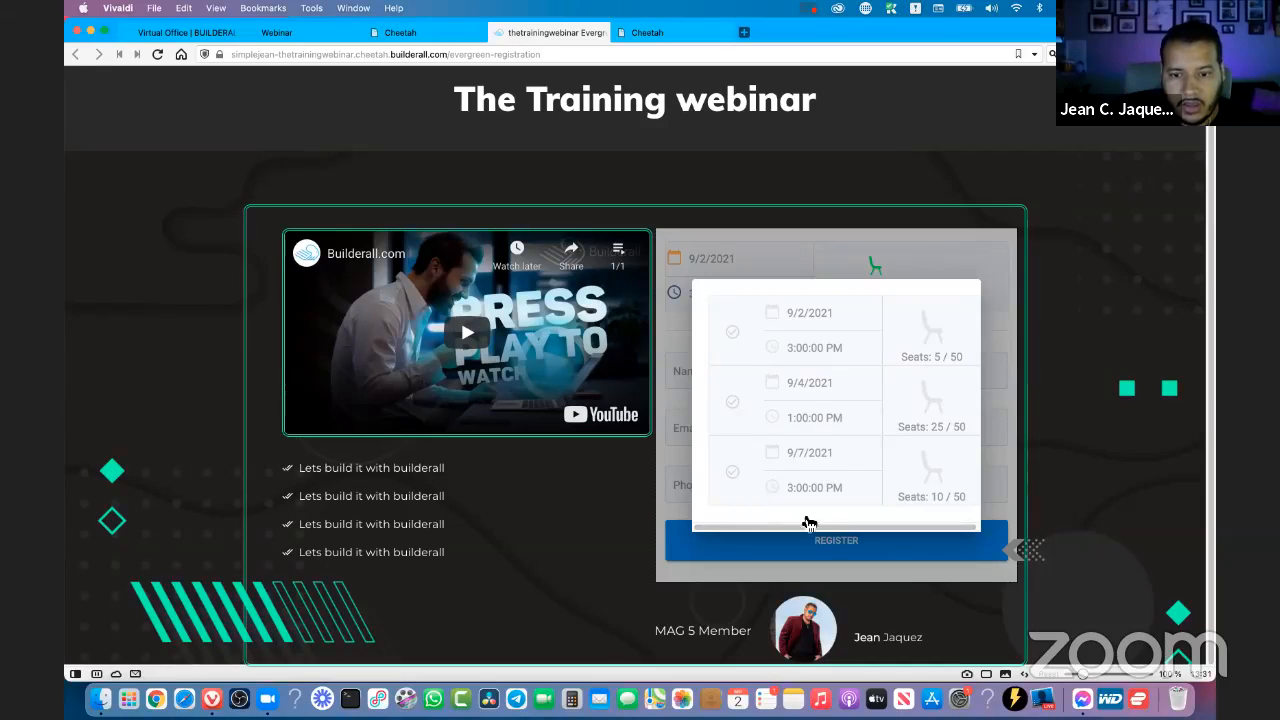
click(825, 400)
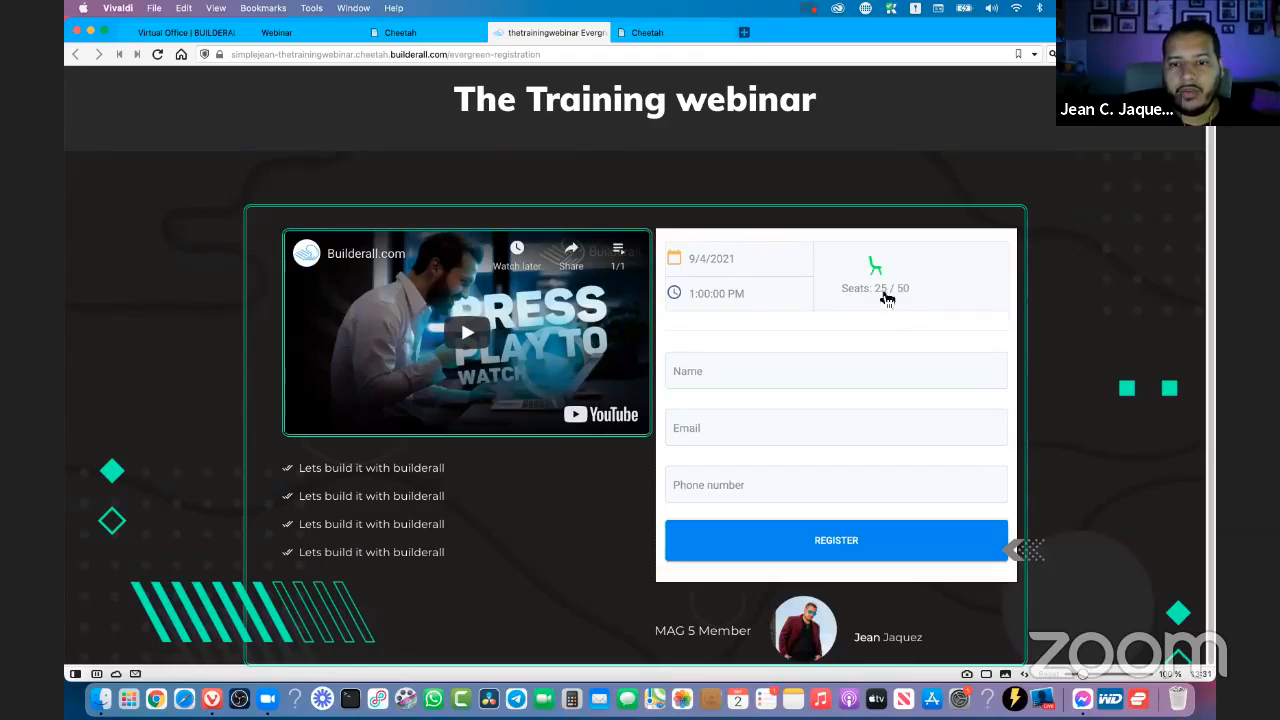
click(759, 283)
click(789, 466)
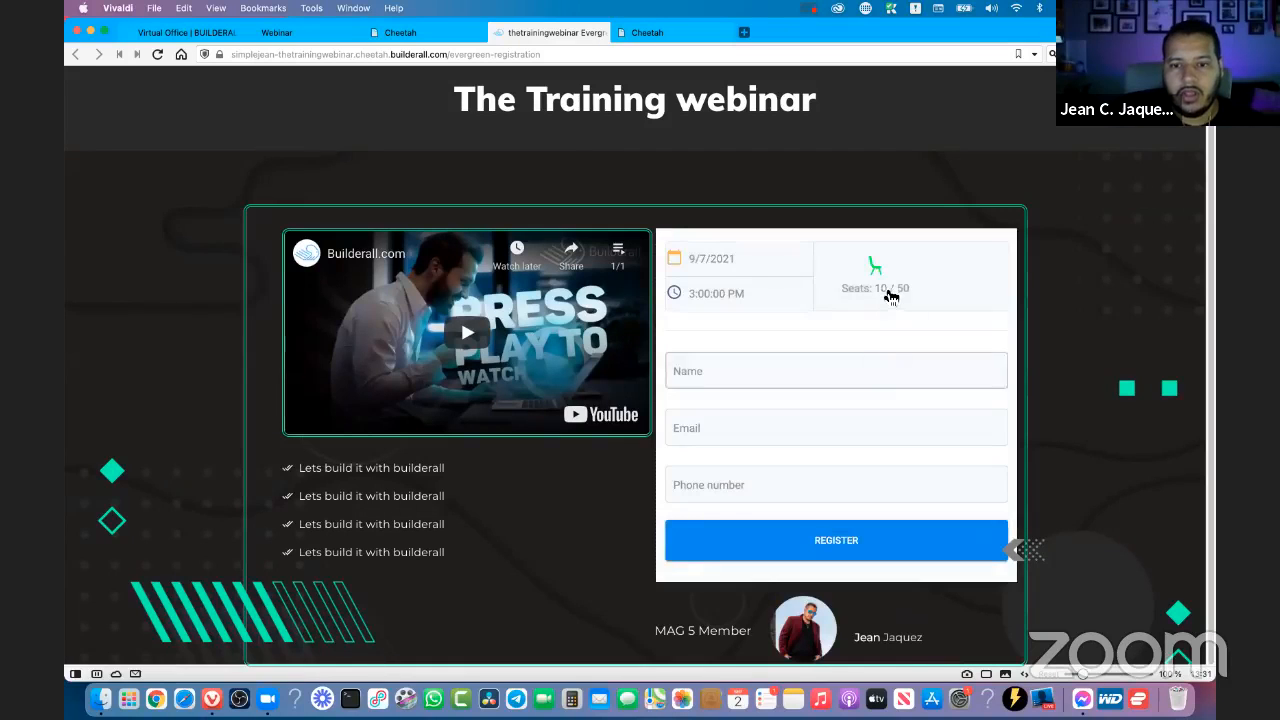
click(753, 292)
click(817, 400)
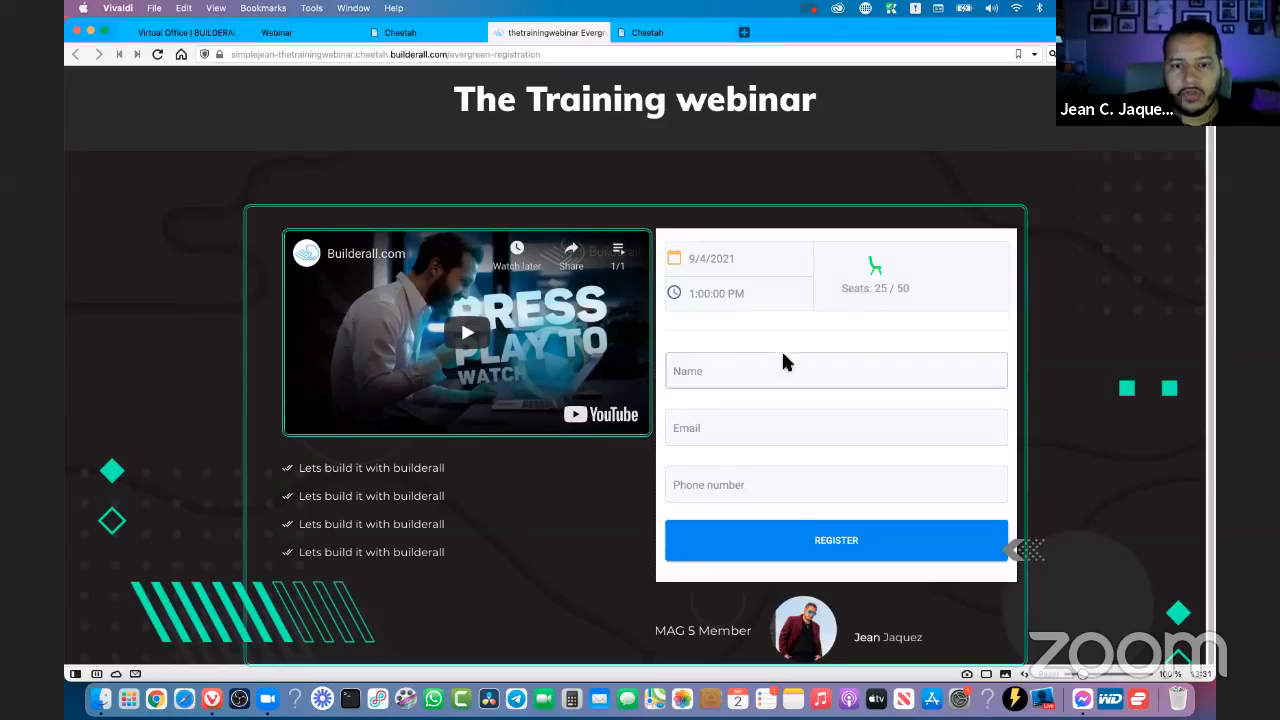
- Fill in the registrant's name, email and phone number, and submit the registration form
click(750, 375)
click(687, 396)
click(731, 426)
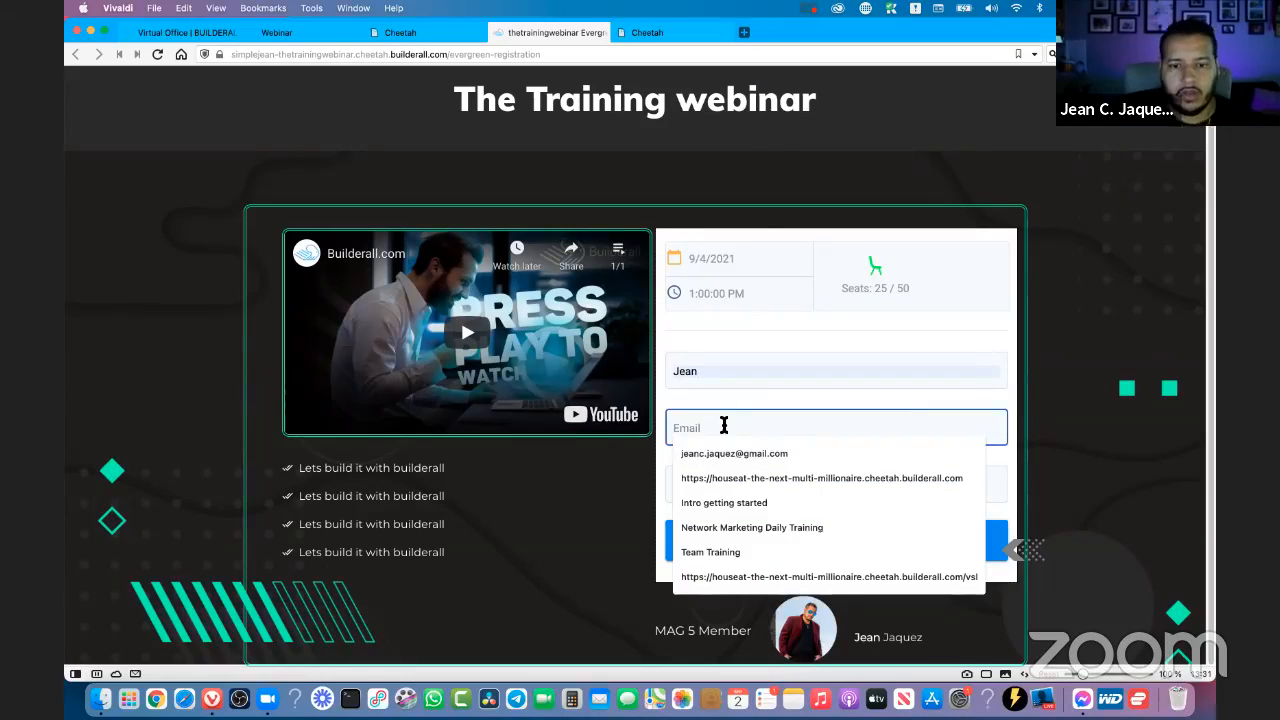
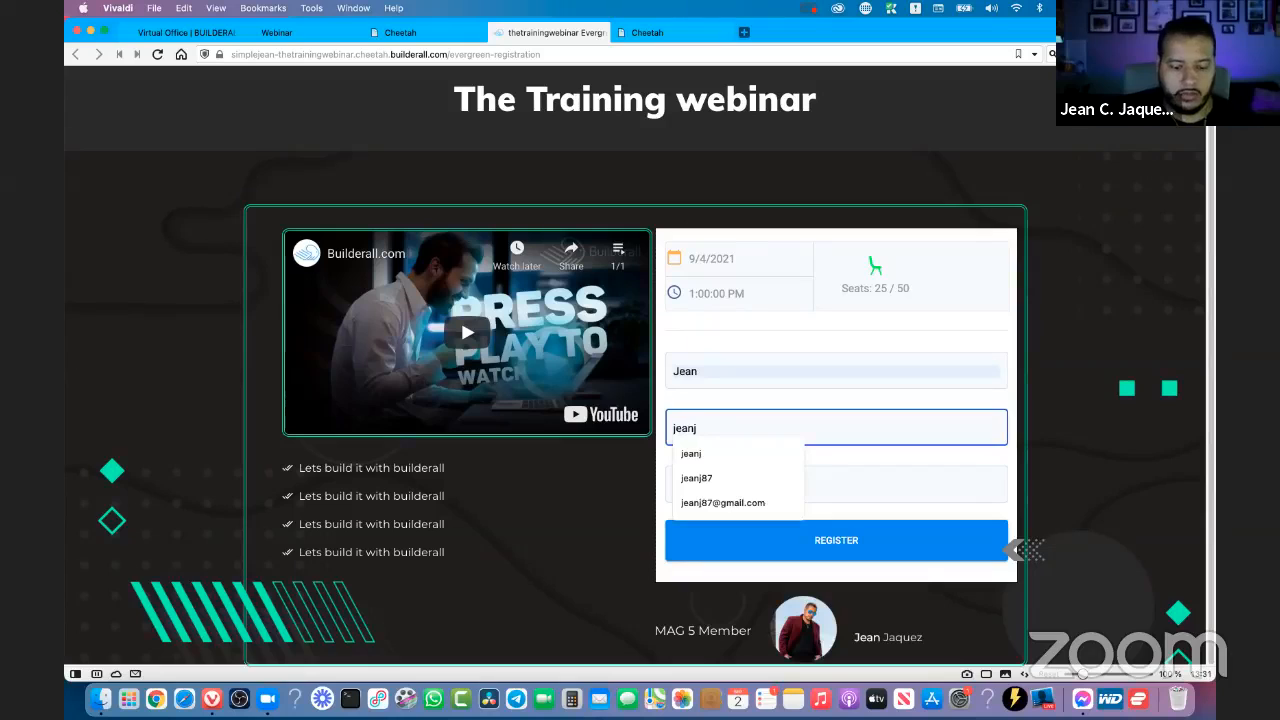
click(735, 478)
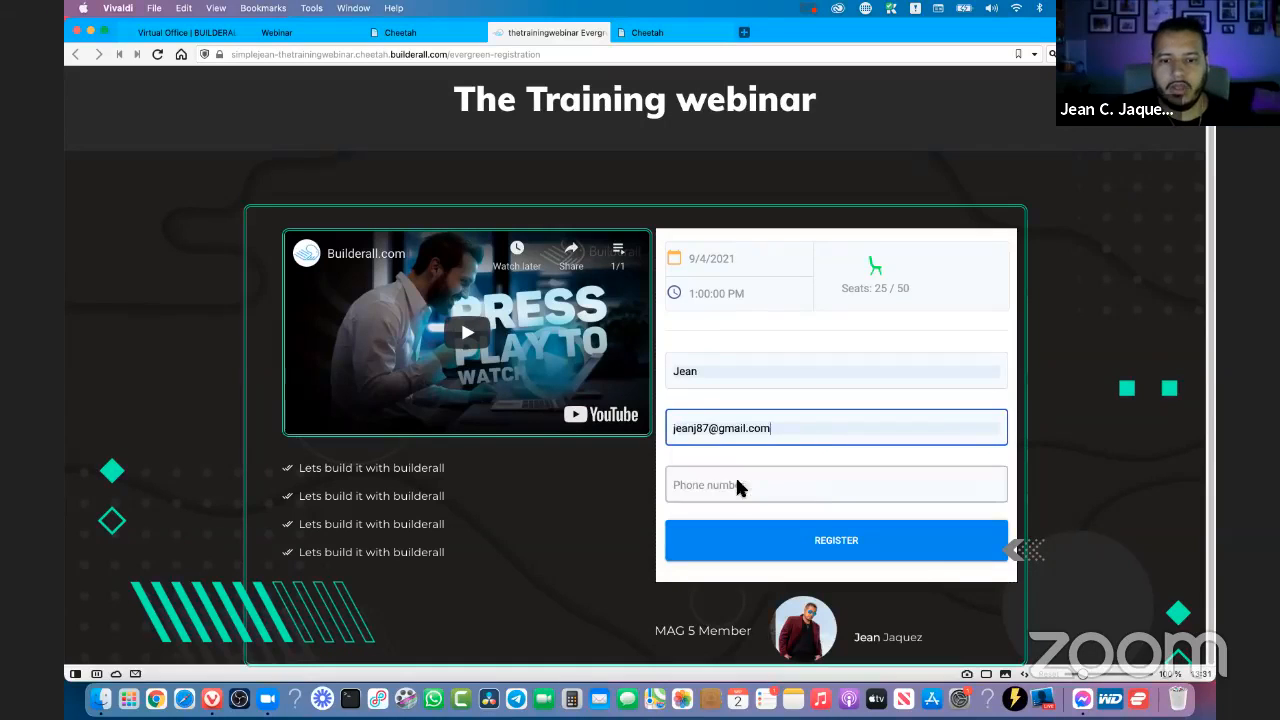
click(822, 490)
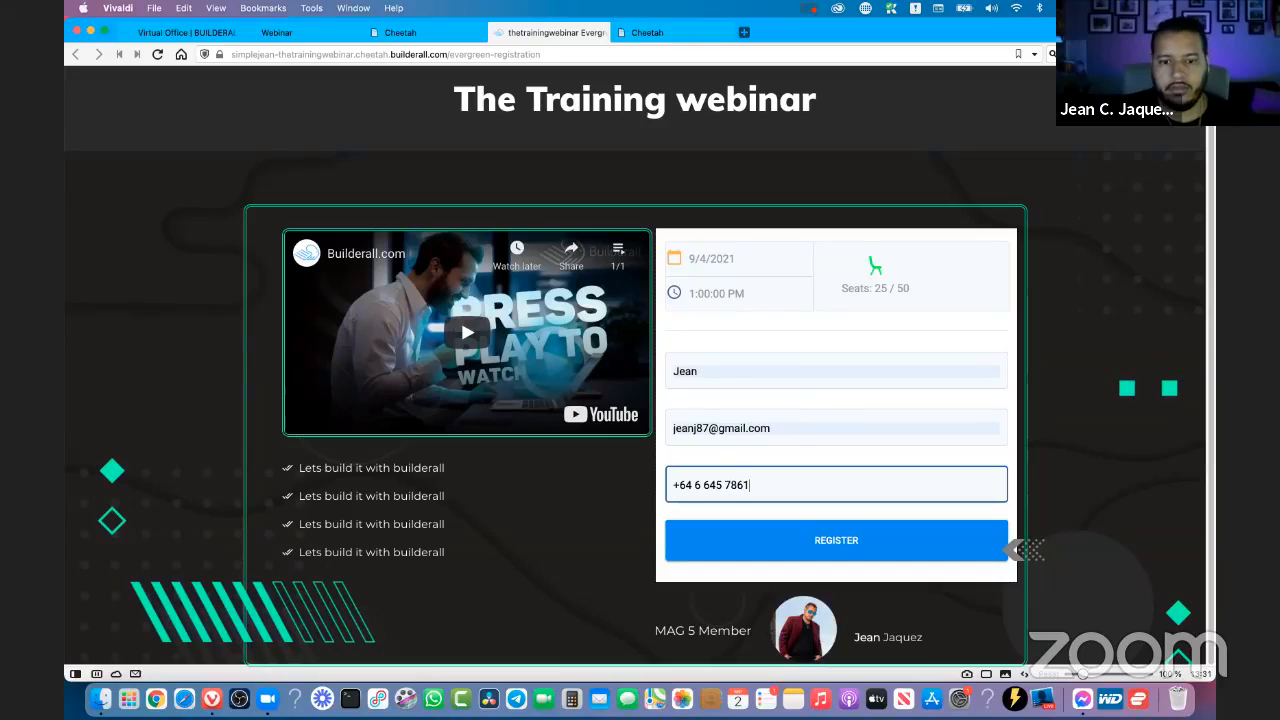
click(738, 550)
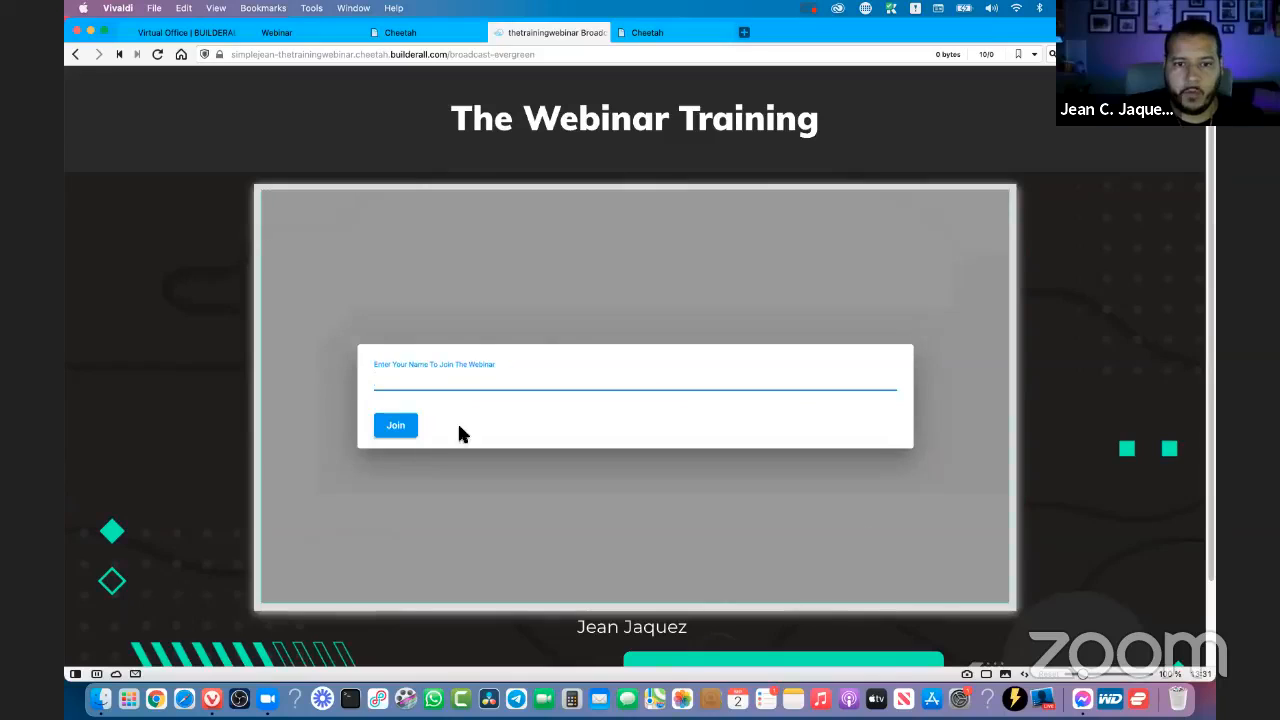
- Enter the attendee's name on the broadcast page and join the webinar room
scroll(537, 332, down, 2)
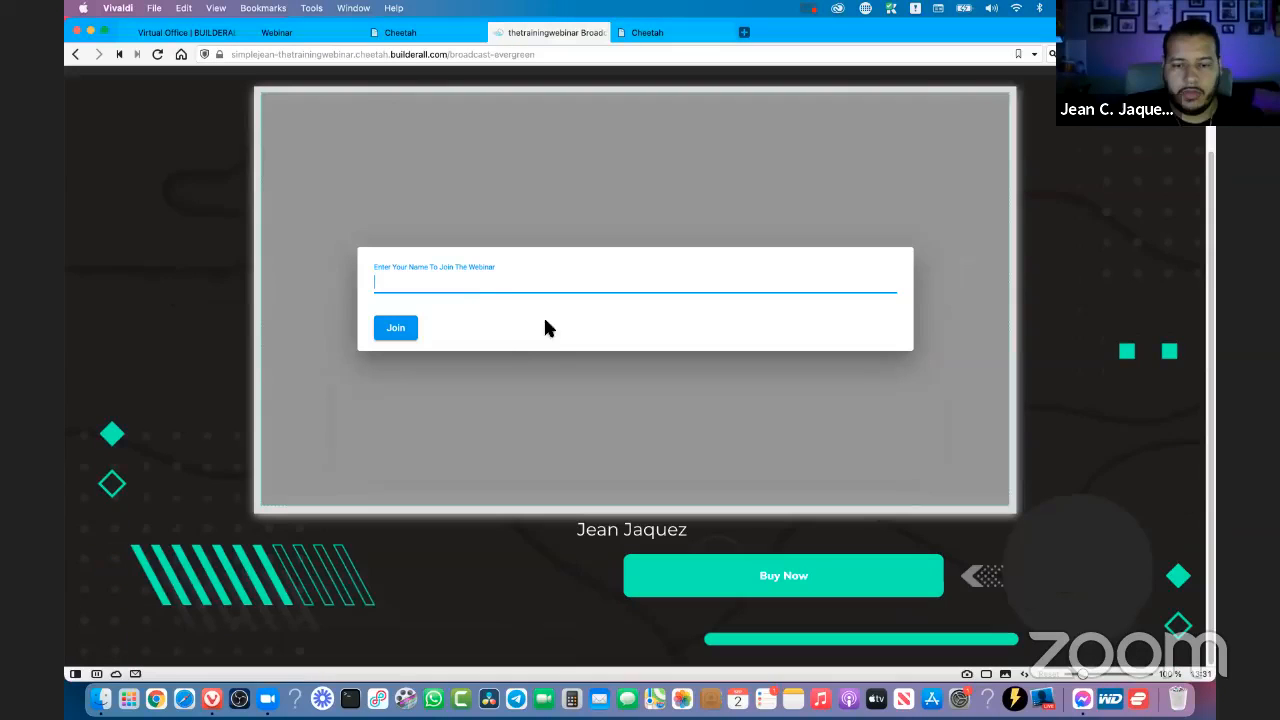
click(471, 282)
click(390, 307)
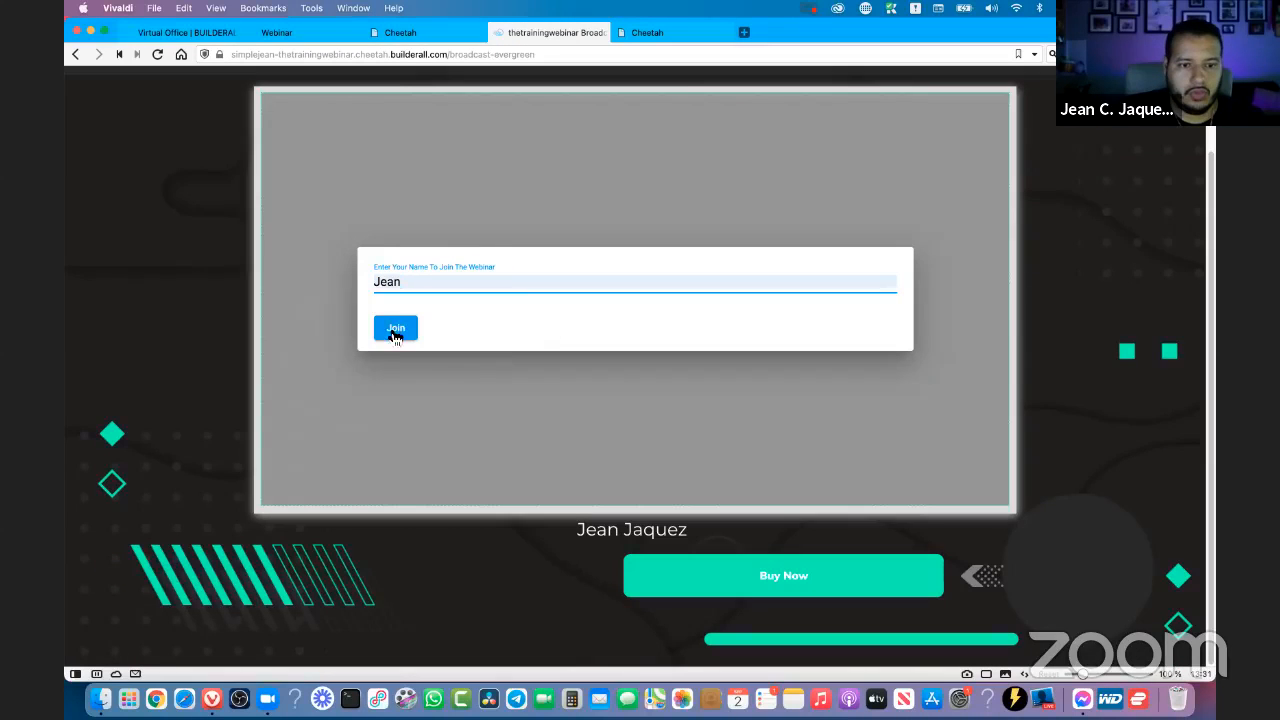
click(396, 336)
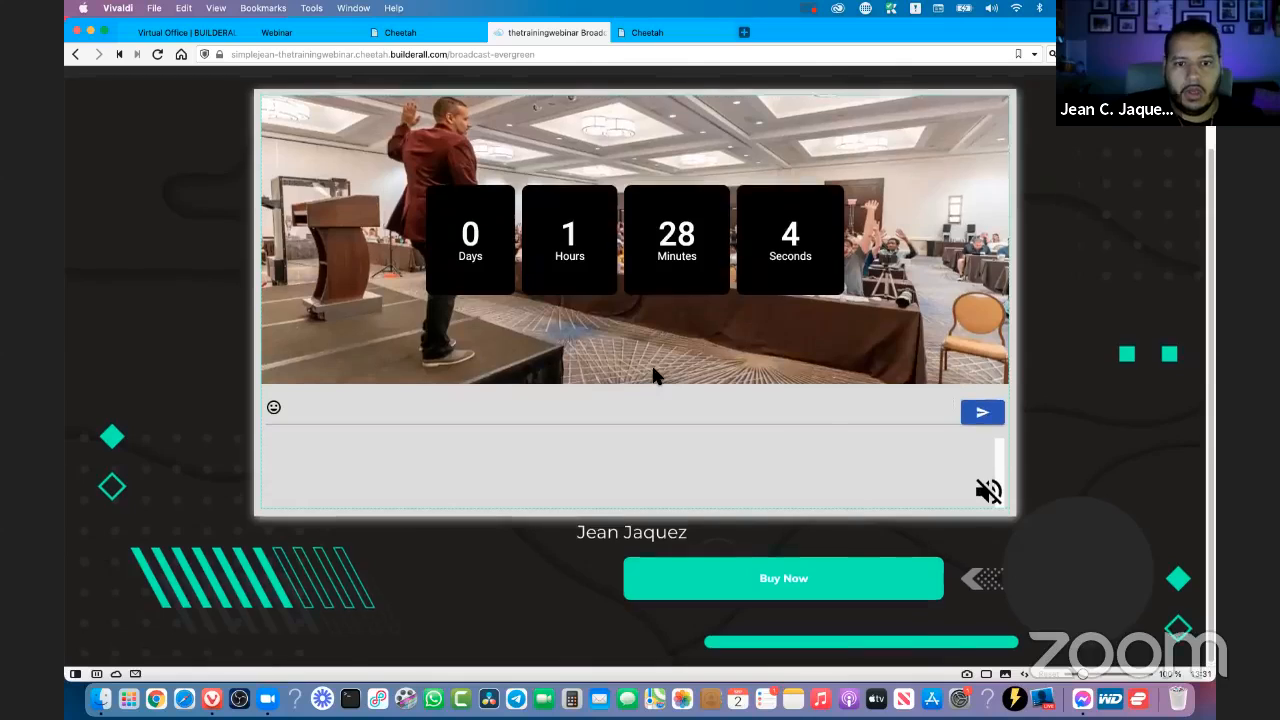
scroll(655, 375, up, 2)
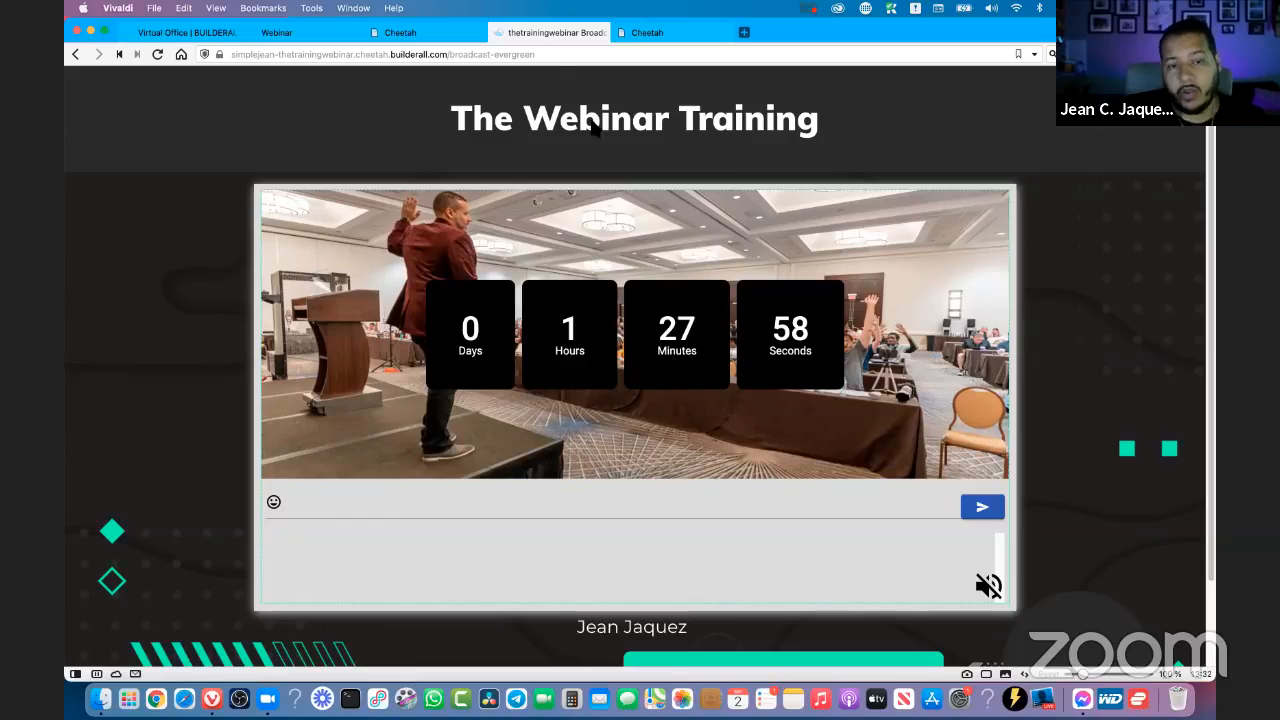
mouse_move(444, 42)
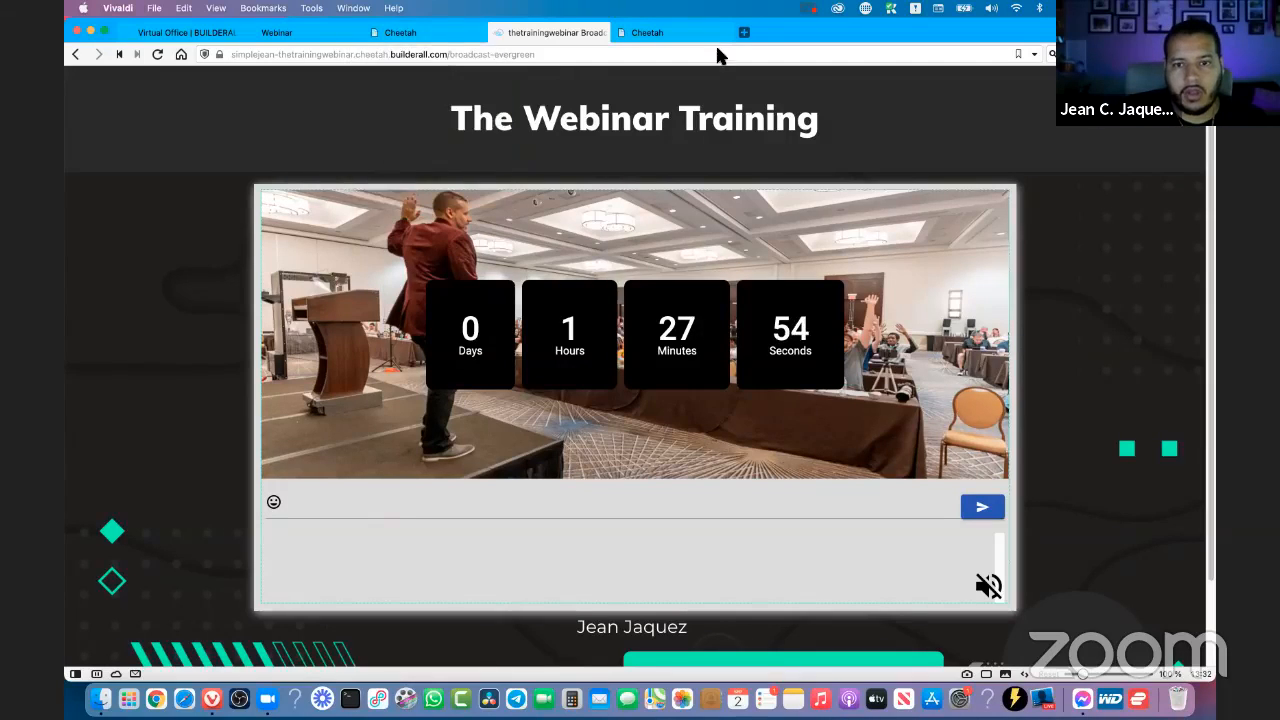
click(428, 42)
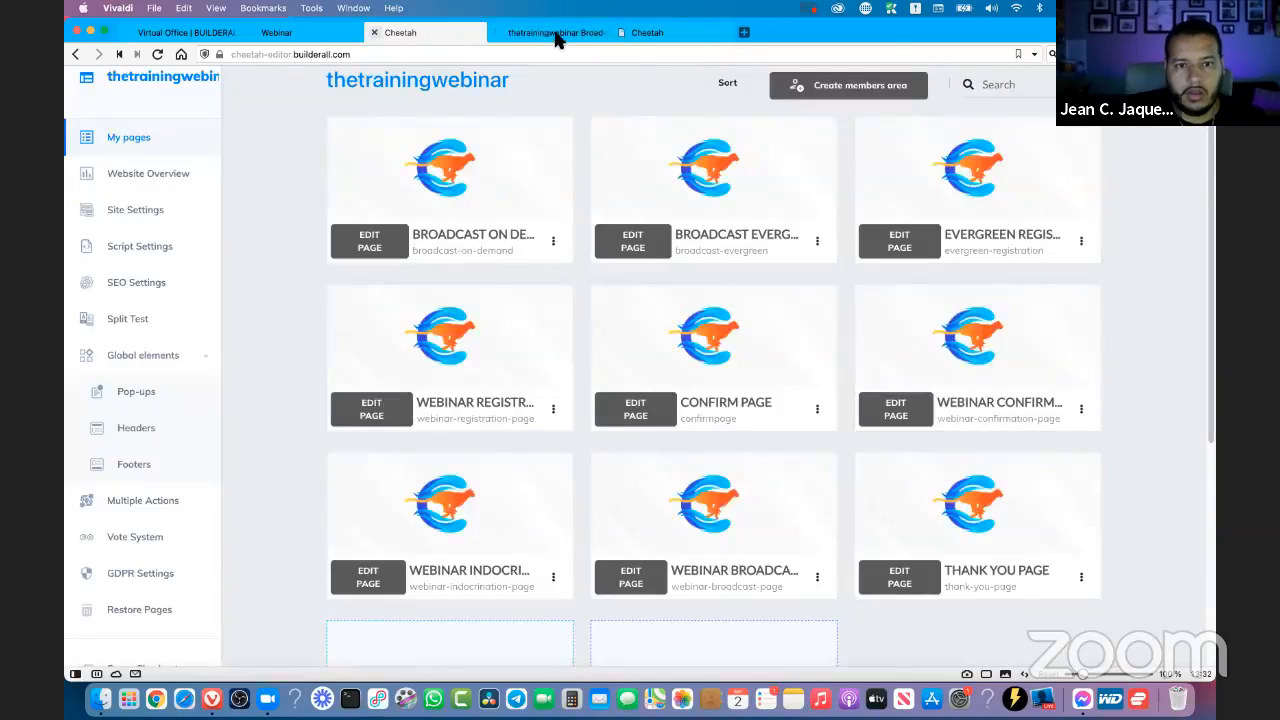
click(560, 34)
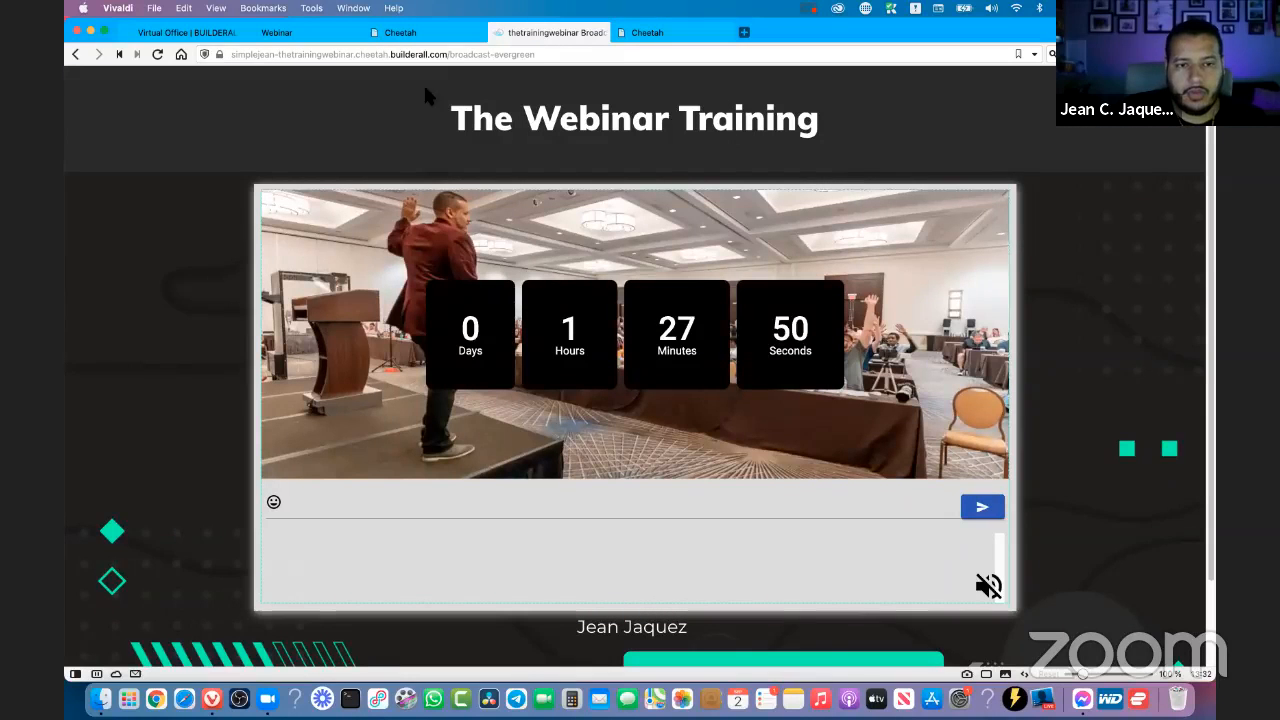
mouse_move(437, 42)
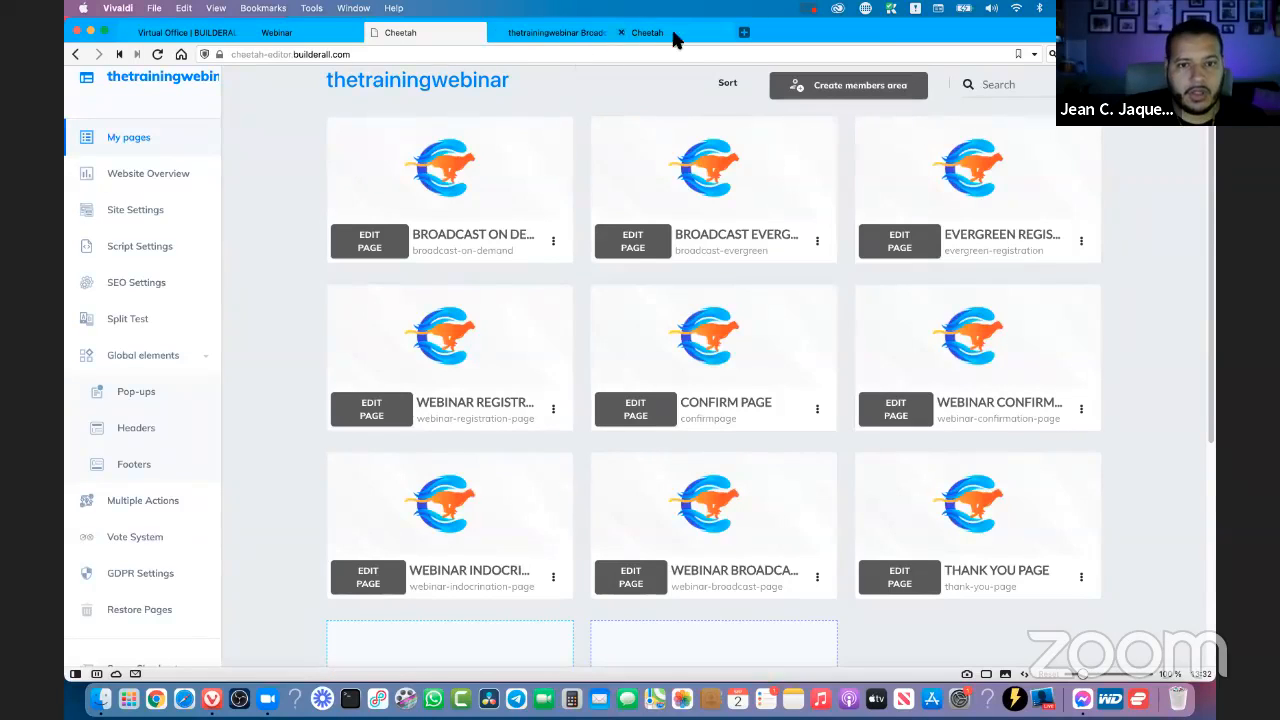
click(556, 32)
- Switch to the webinar settings and review the registration form's redirect URL, notifications and event seats
click(304, 36)
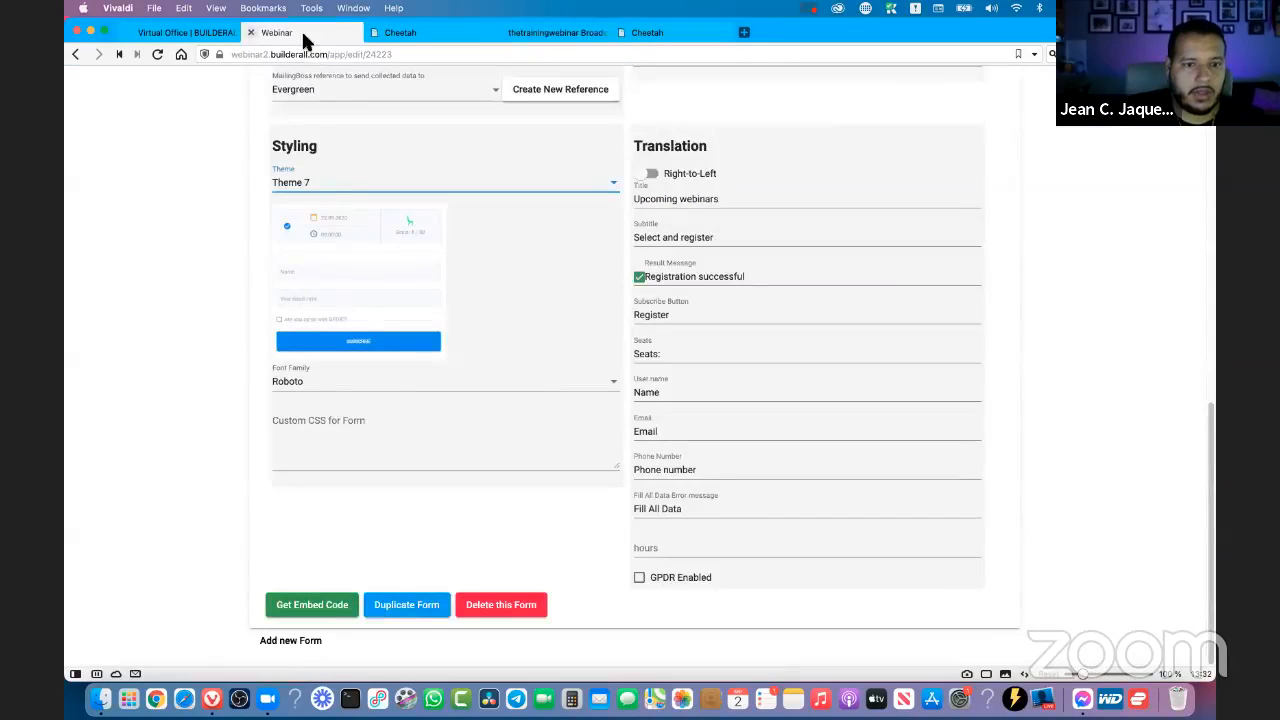
scroll(591, 349, up, 5)
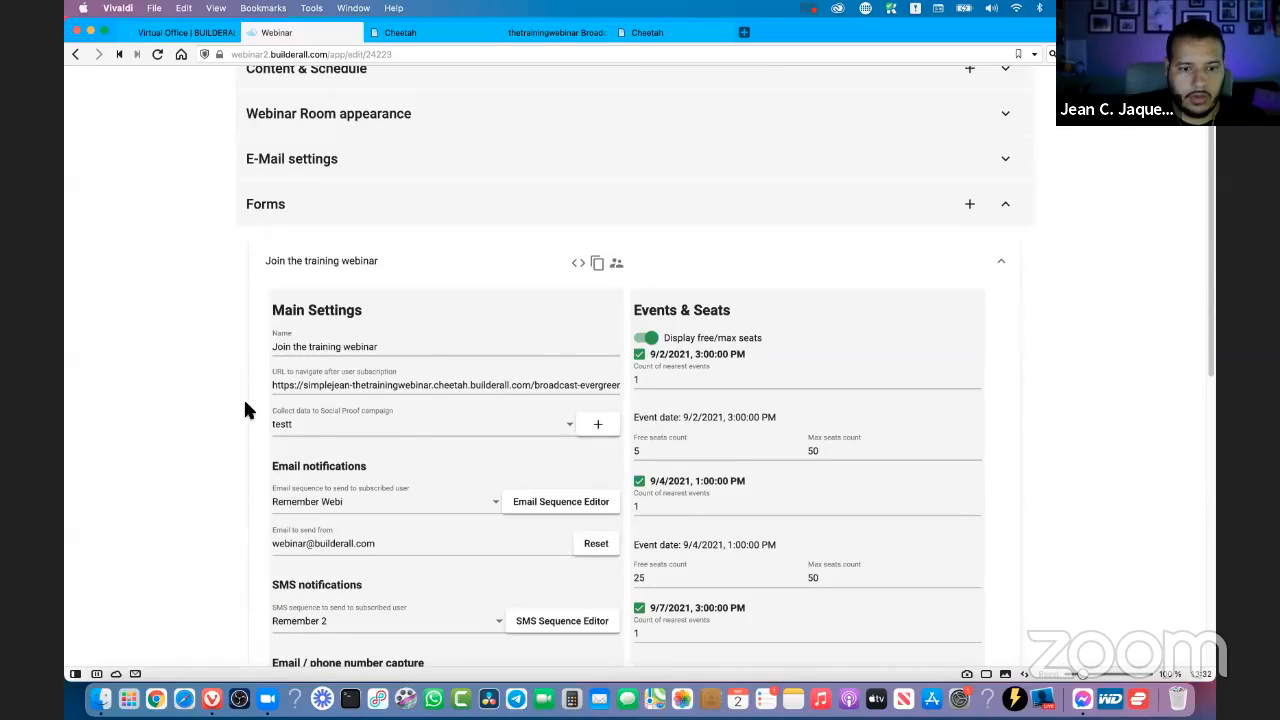
scroll(367, 393, down, 1)
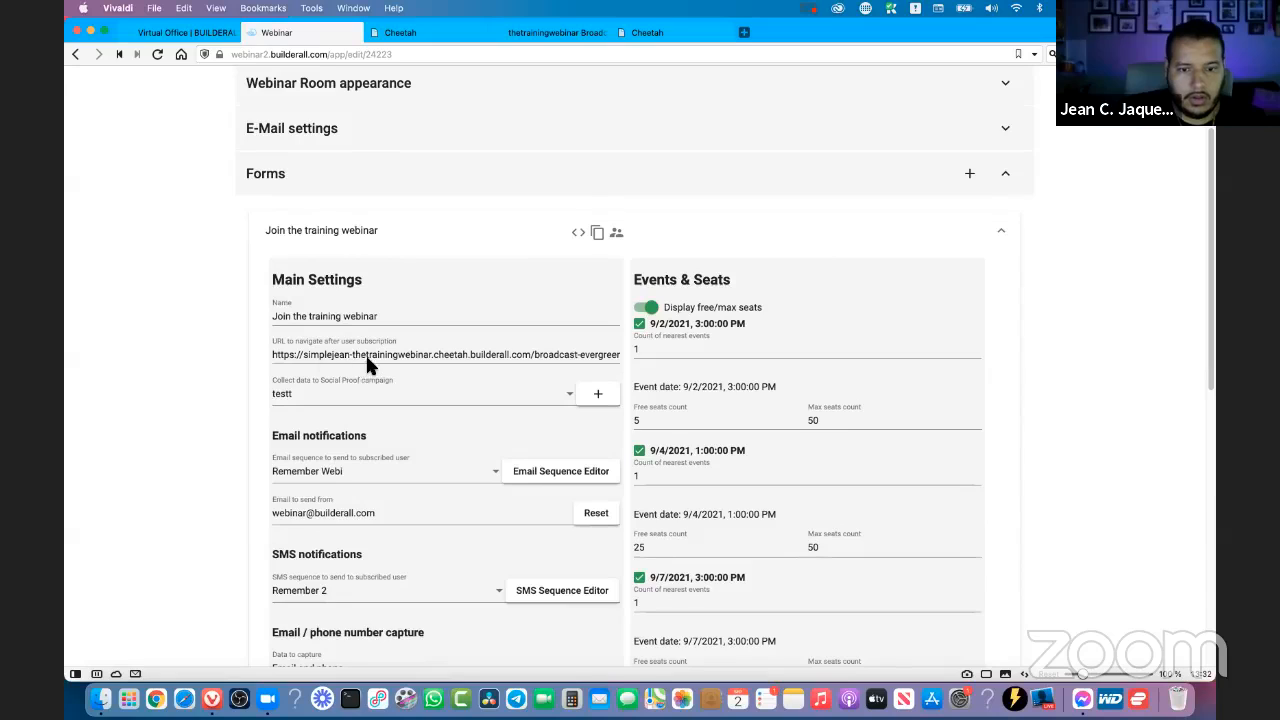
scroll(365, 353, down, 2)
scroll(365, 355, up, 4)
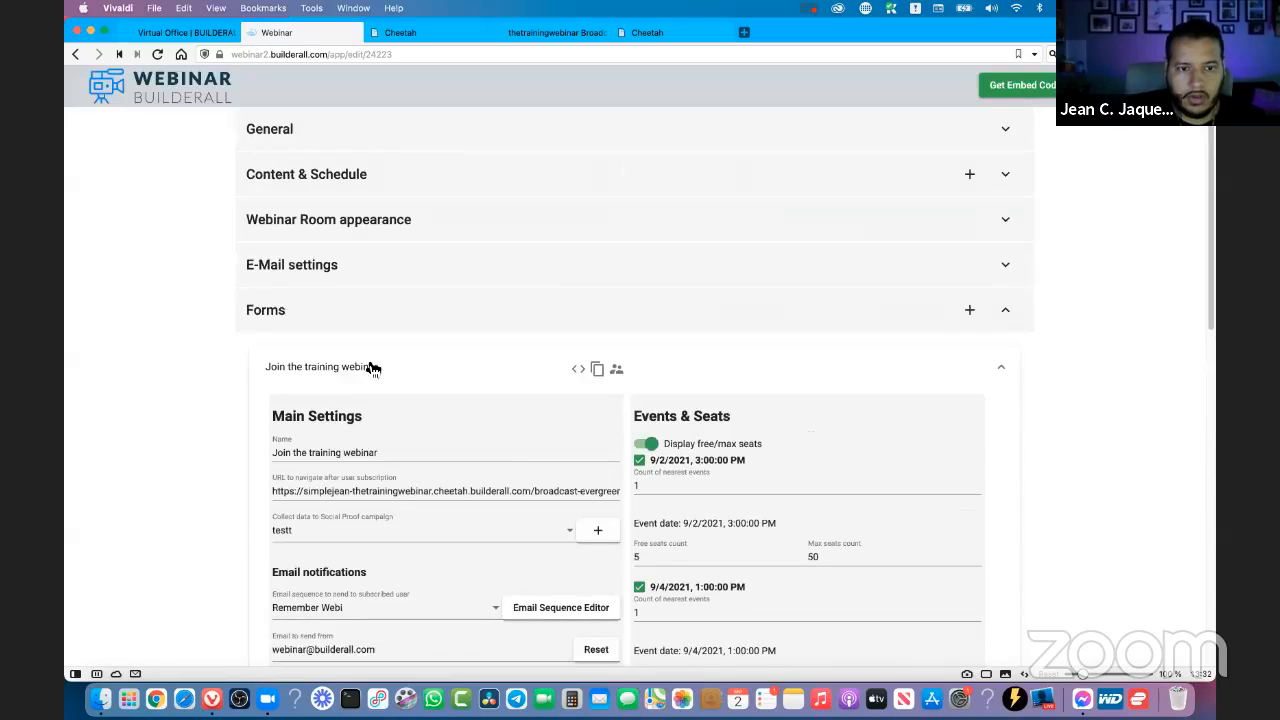
- Review the video, schedule, chat and banner settings of the 9/4/2021, 1:00:00 PM event, and collapse it
click(310, 182)
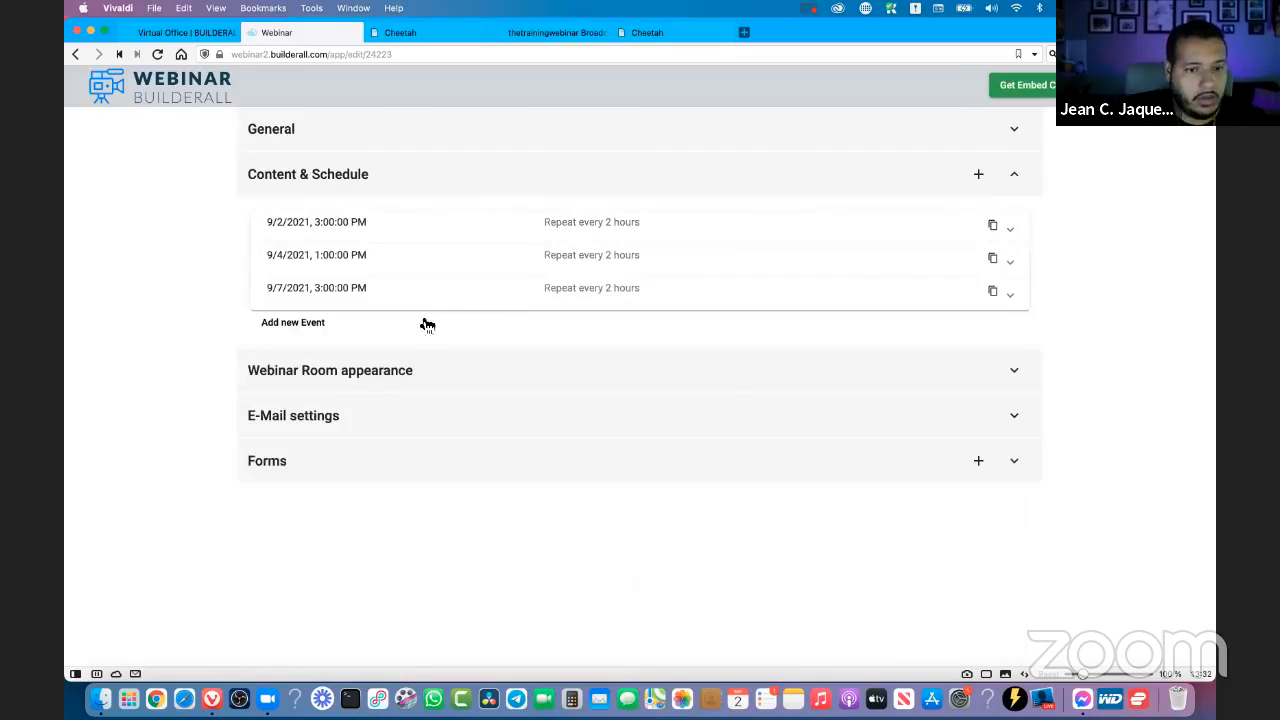
click(301, 268)
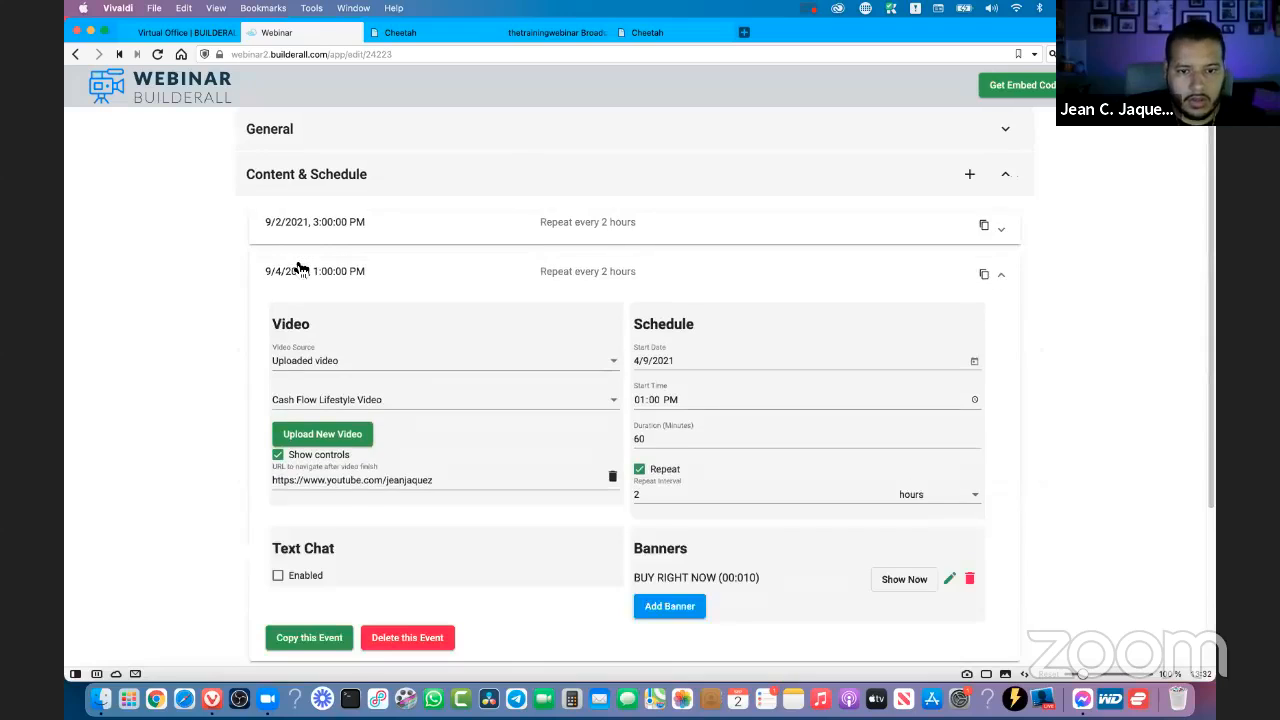
scroll(320, 495, down, 1)
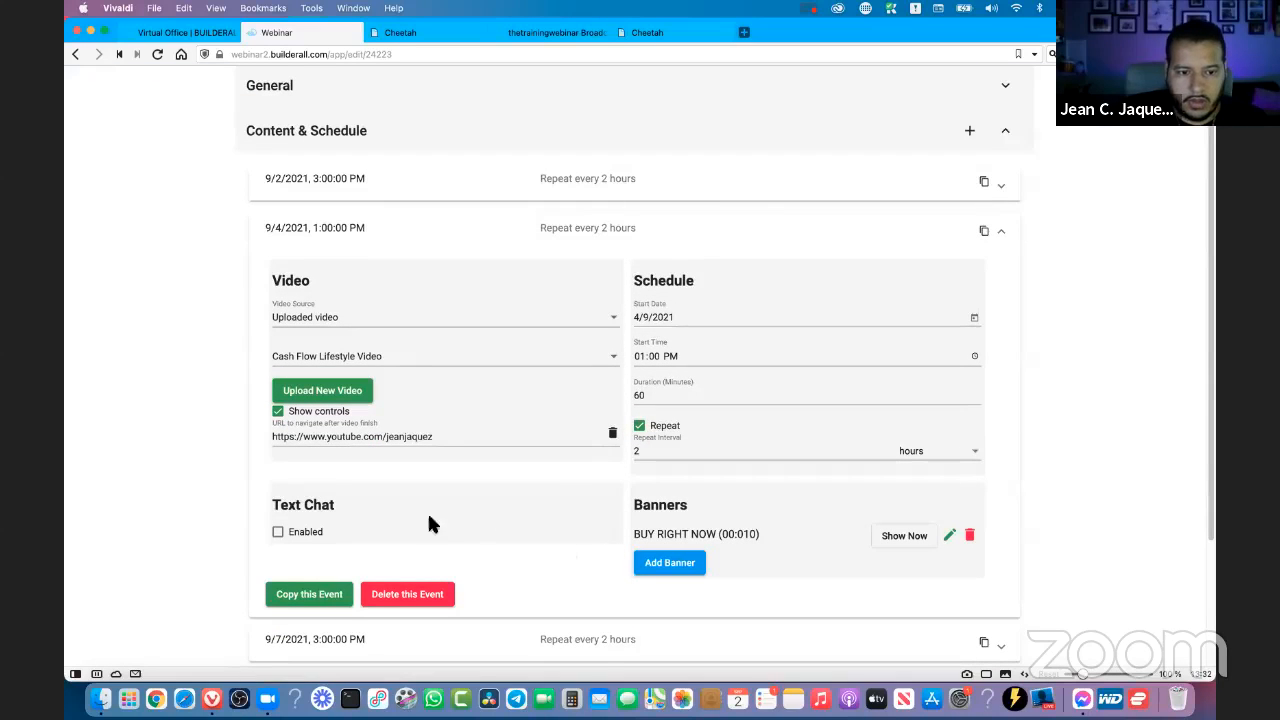
scroll(522, 514, down, 1)
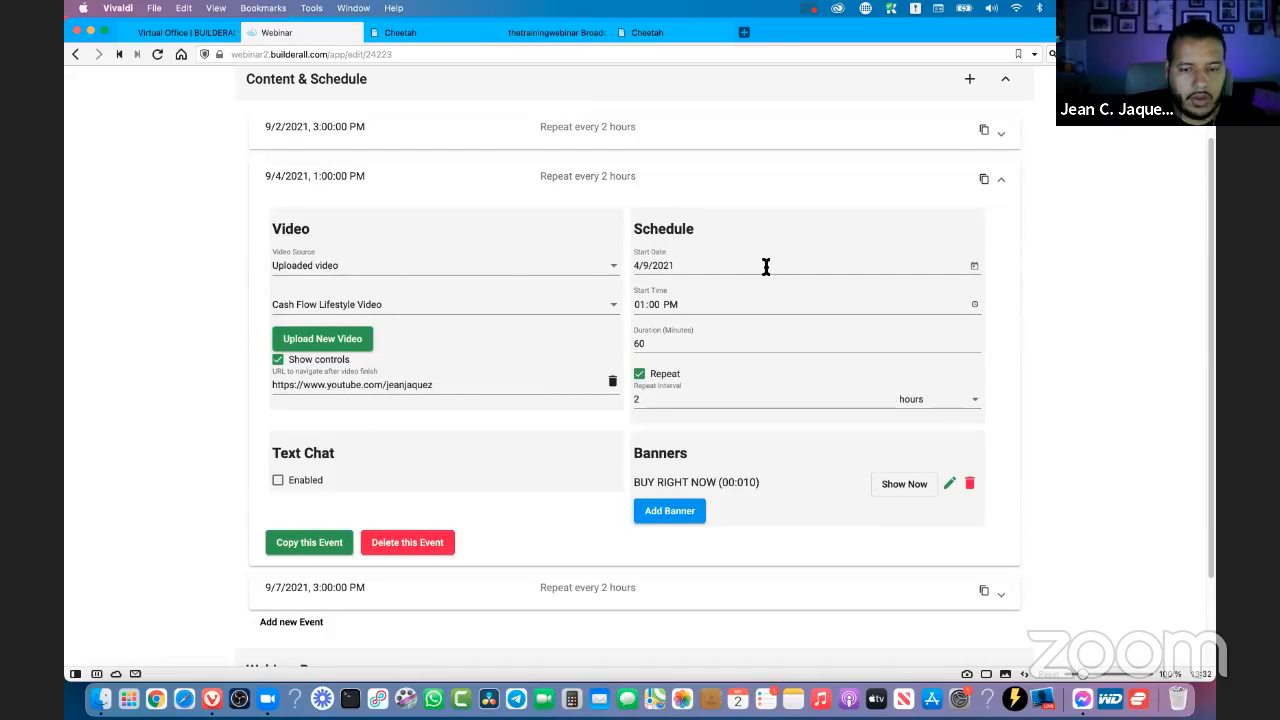
scroll(1068, 368, down, 1)
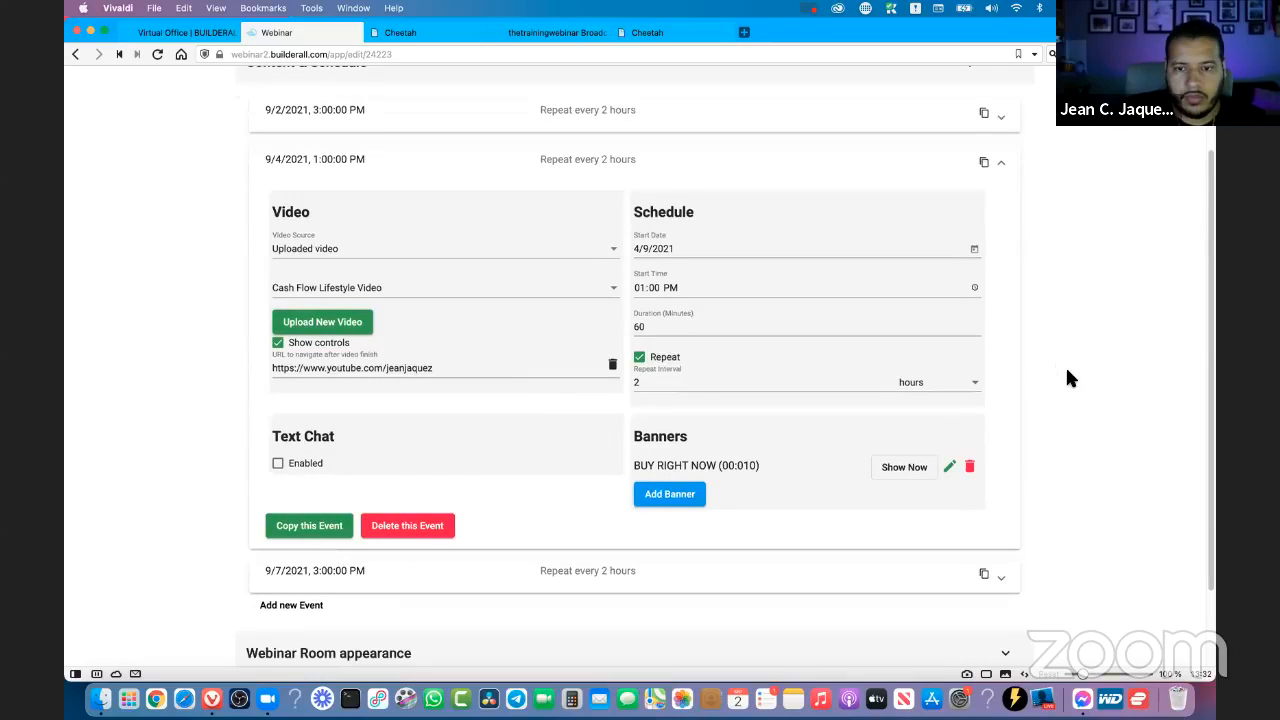
click(1004, 164)
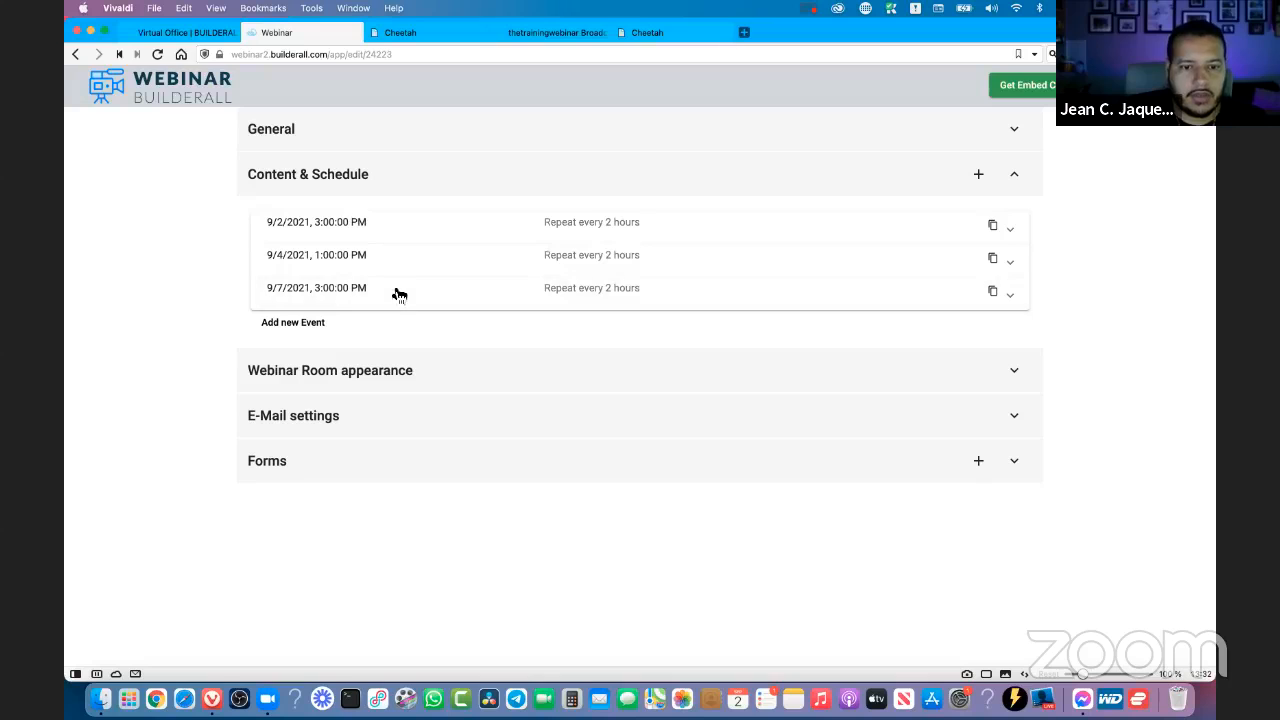
- Return to the live evergreen broadcast page and view the webinar room's countdown
click(437, 38)
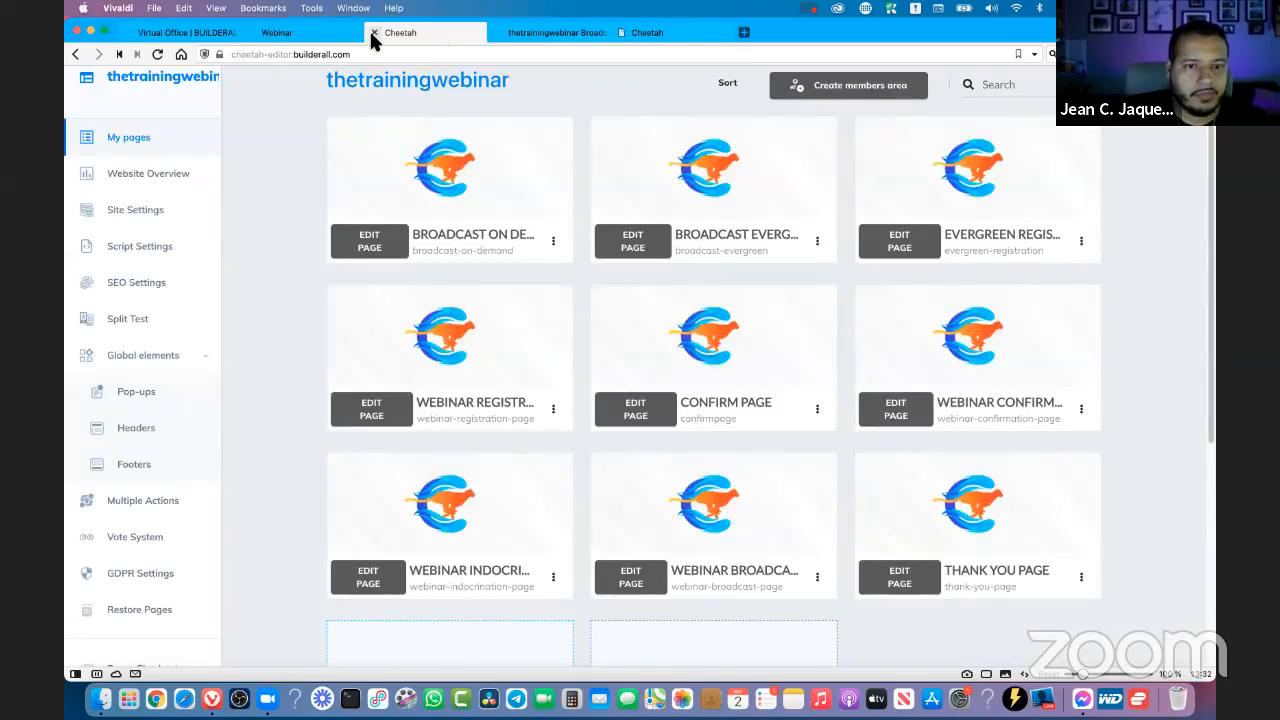
click(577, 38)
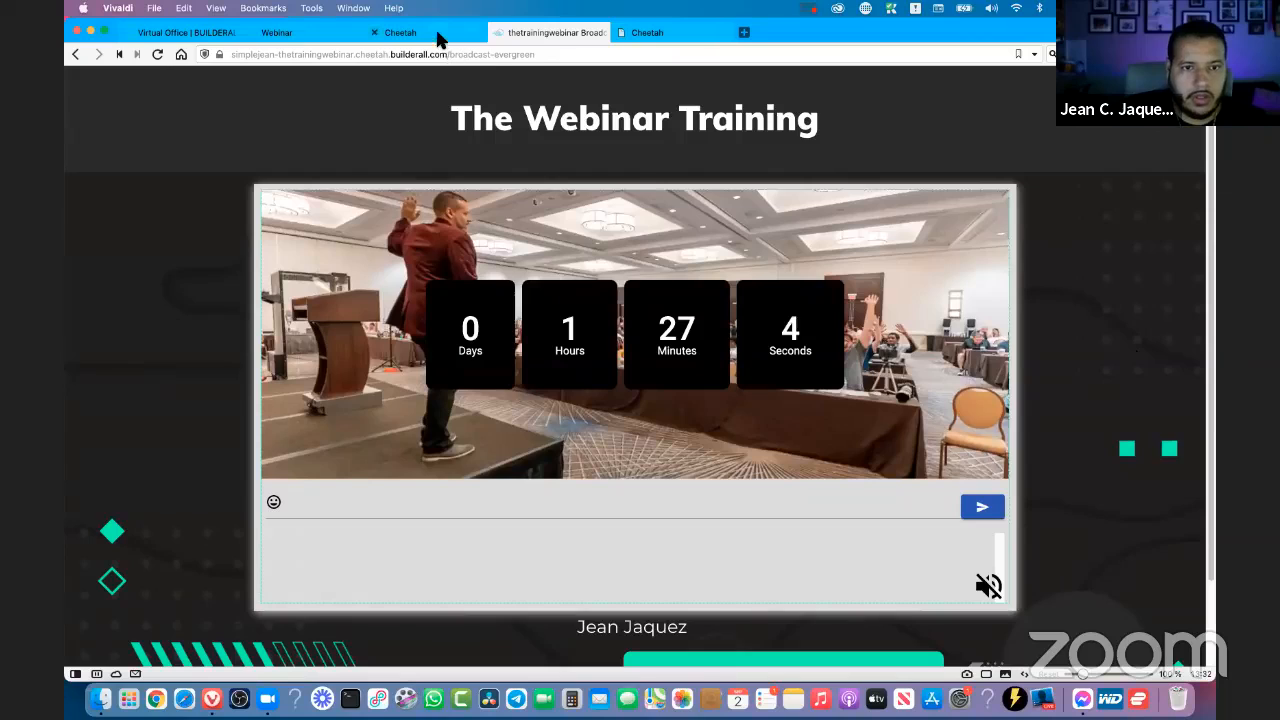
mouse_move(443, 40)
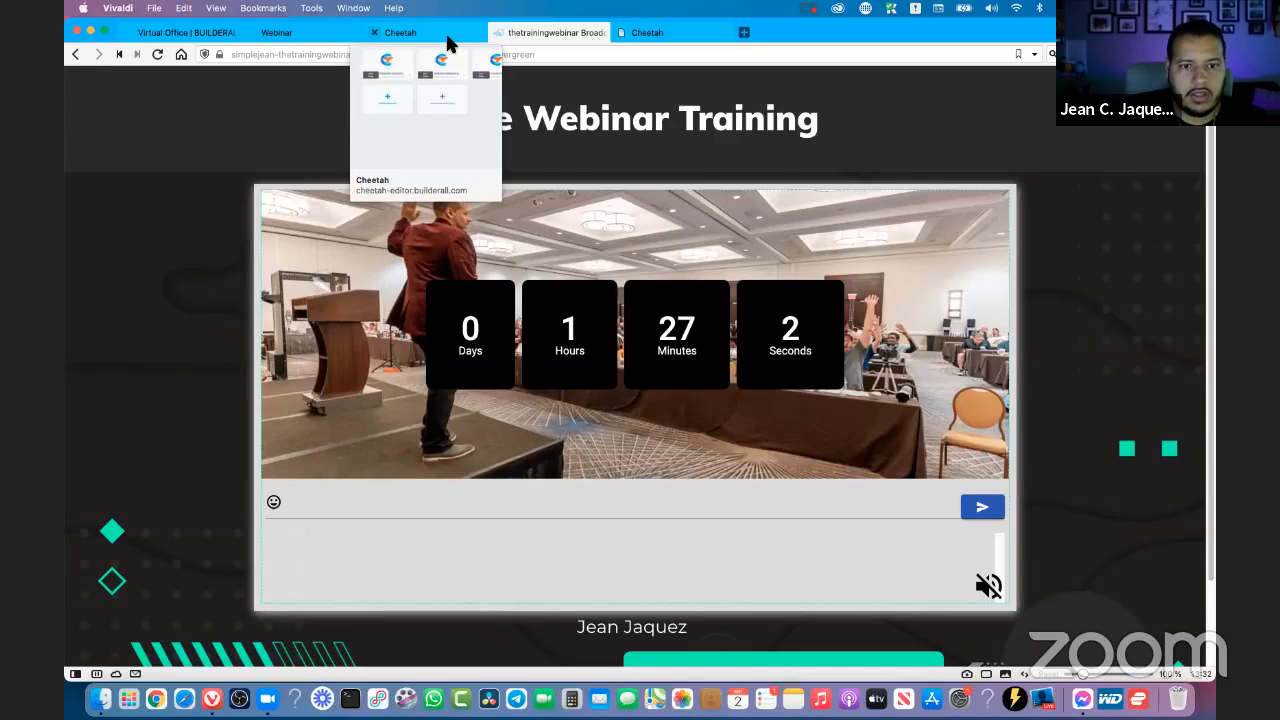
- Return to the webinar settings and turn off repeating for the 9/2/2021, 3:00:00 PM event, collapsing it when done
click(450, 38)
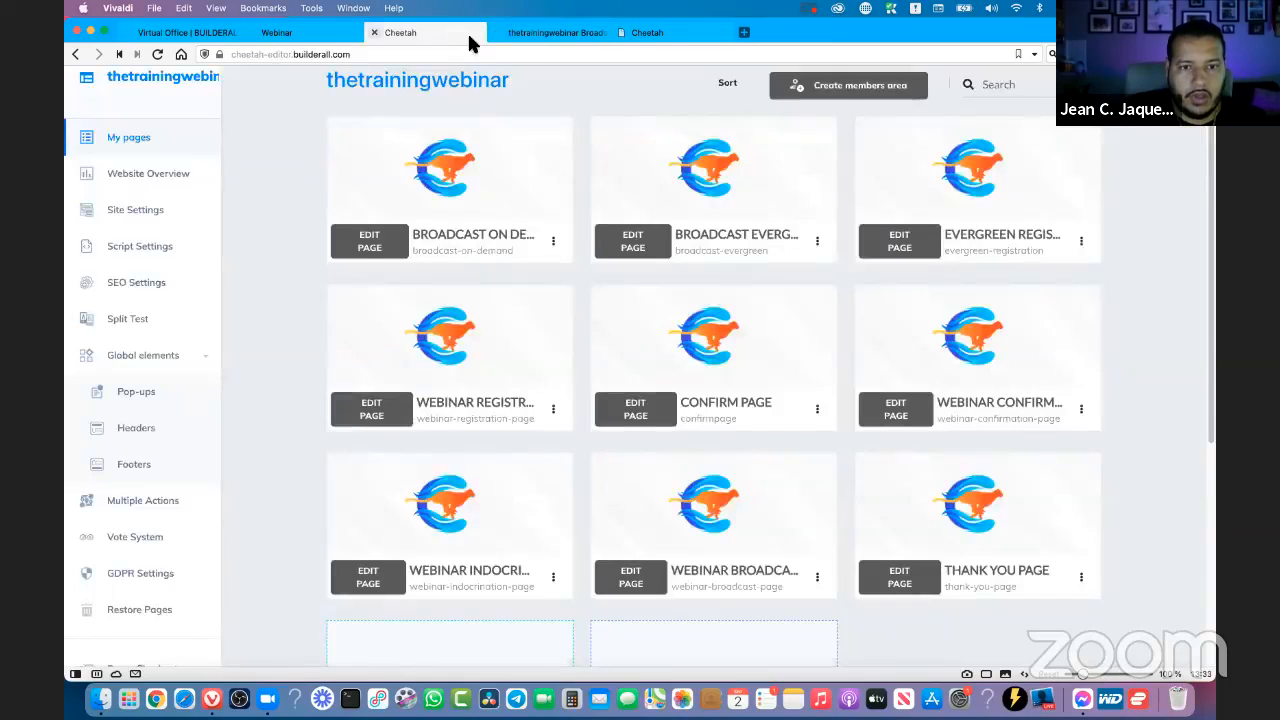
click(540, 33)
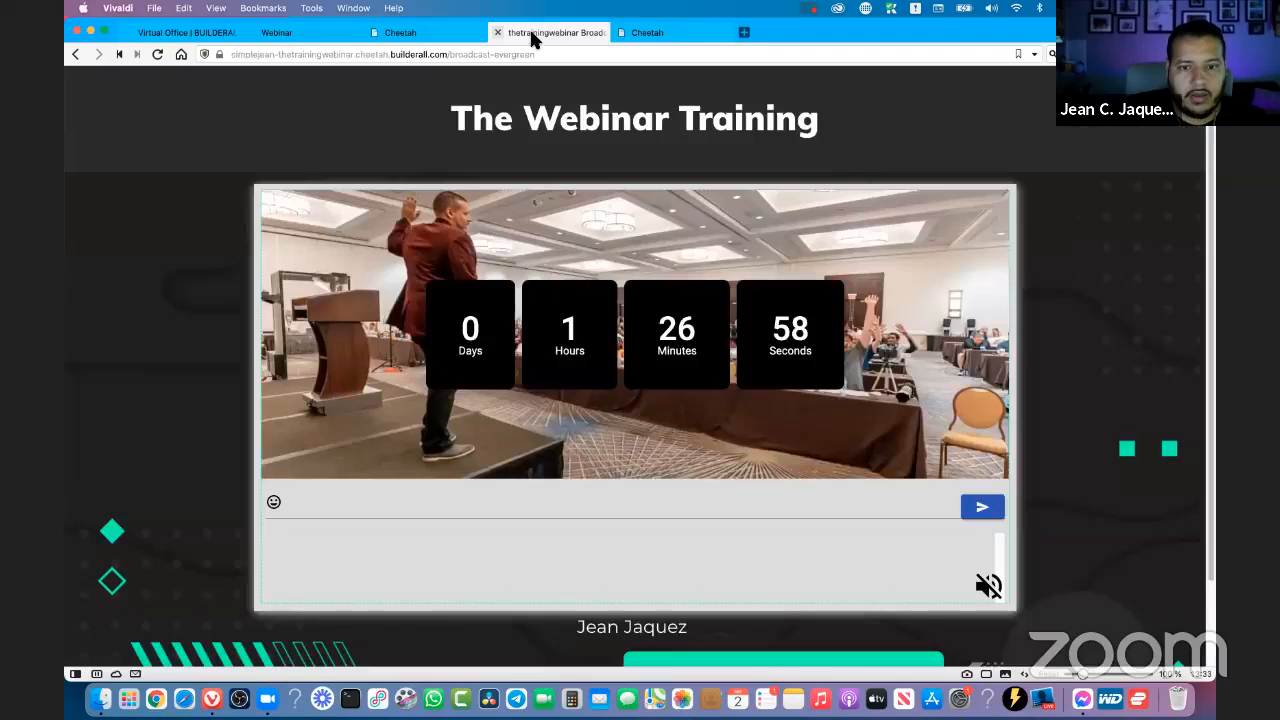
click(443, 40)
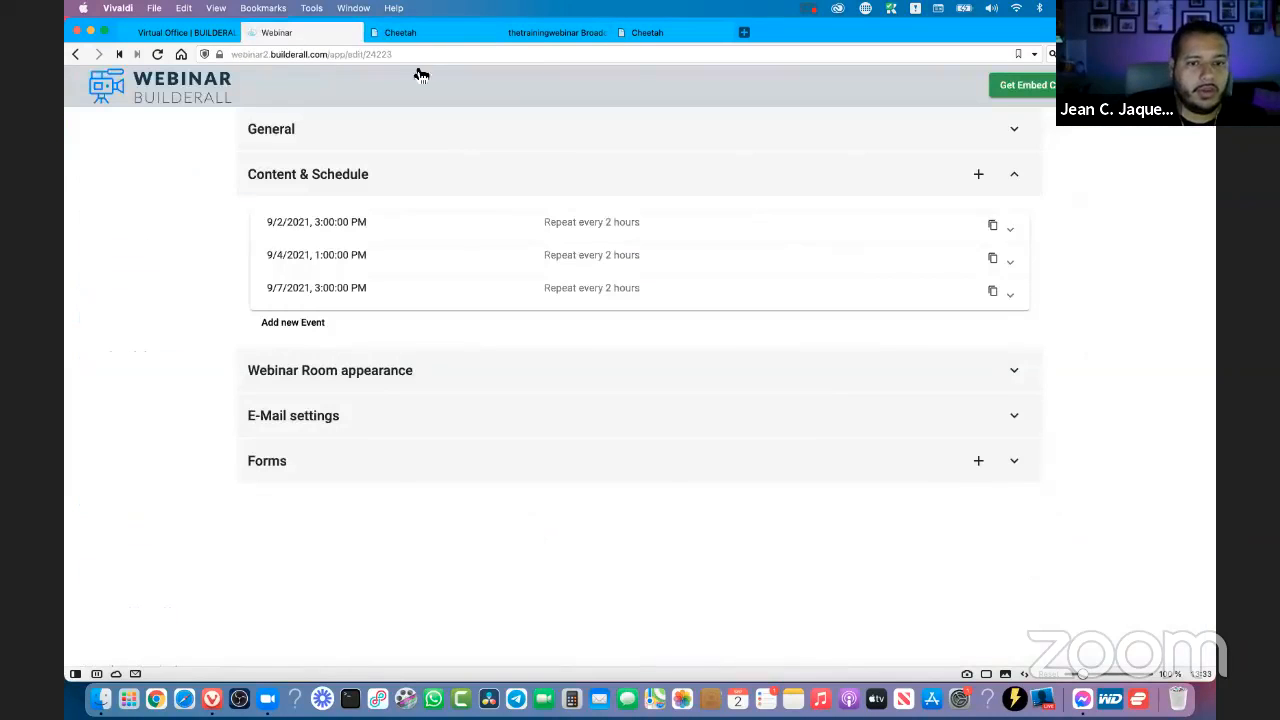
click(295, 34)
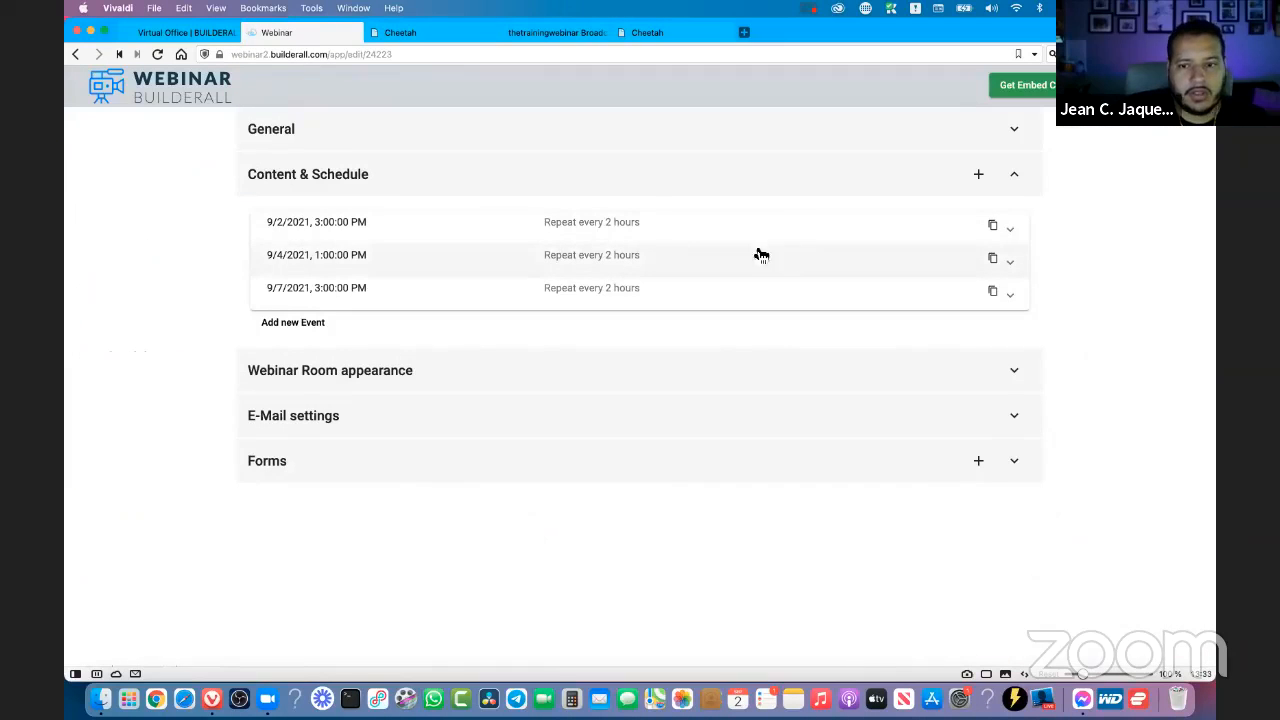
click(543, 232)
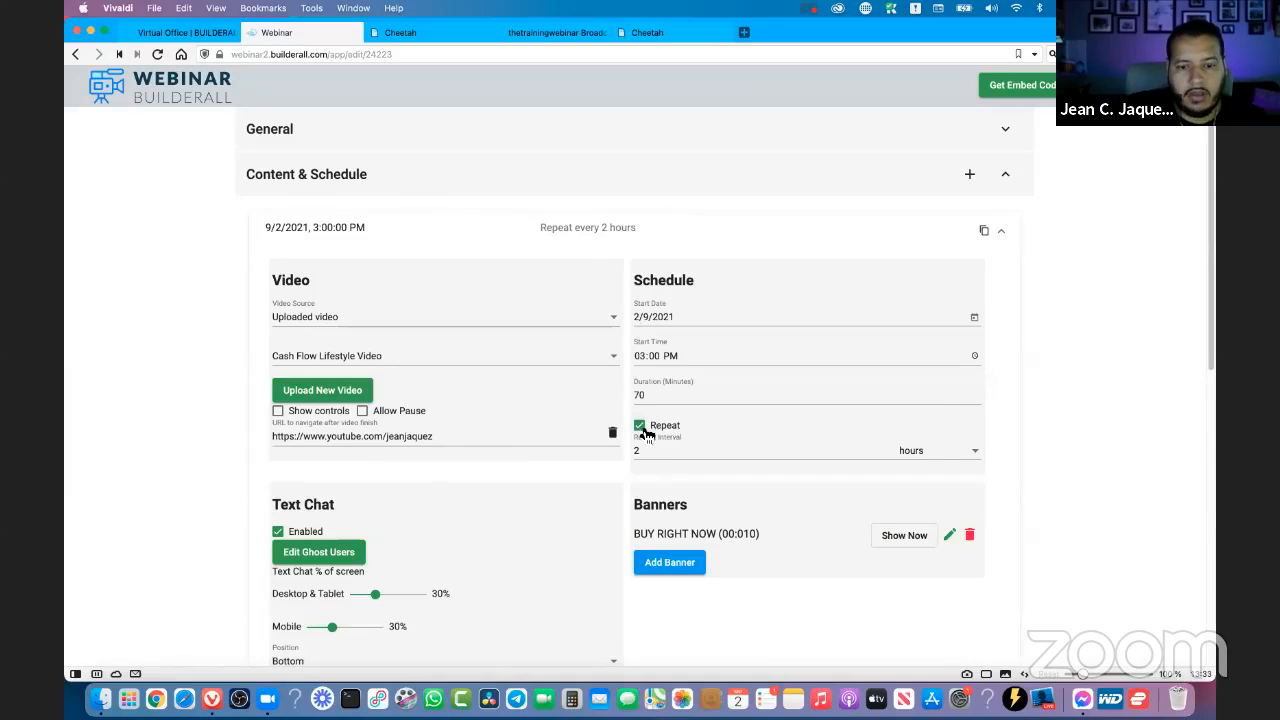
click(640, 426)
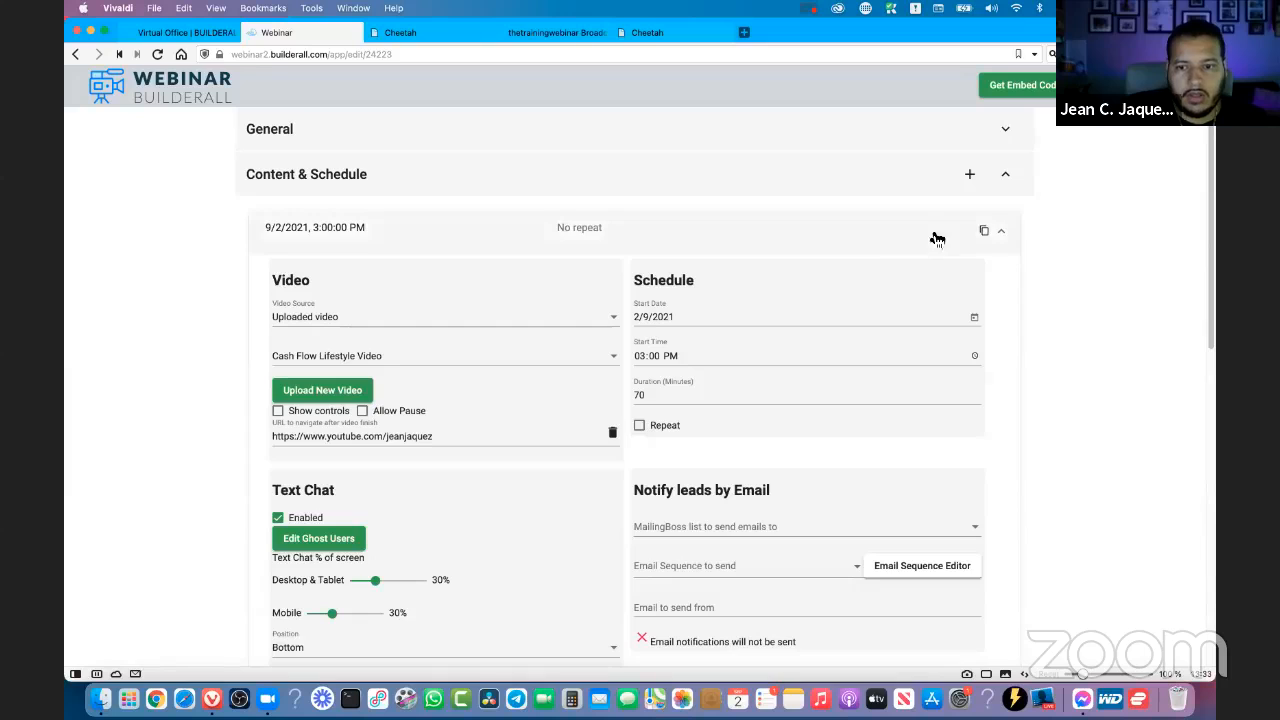
click(1001, 231)
- Turn off repeating for the 9/4/2021, 1:00:00 PM and 9/7/2021, 3:00:00 PM events, and collapse their details
click(1002, 266)
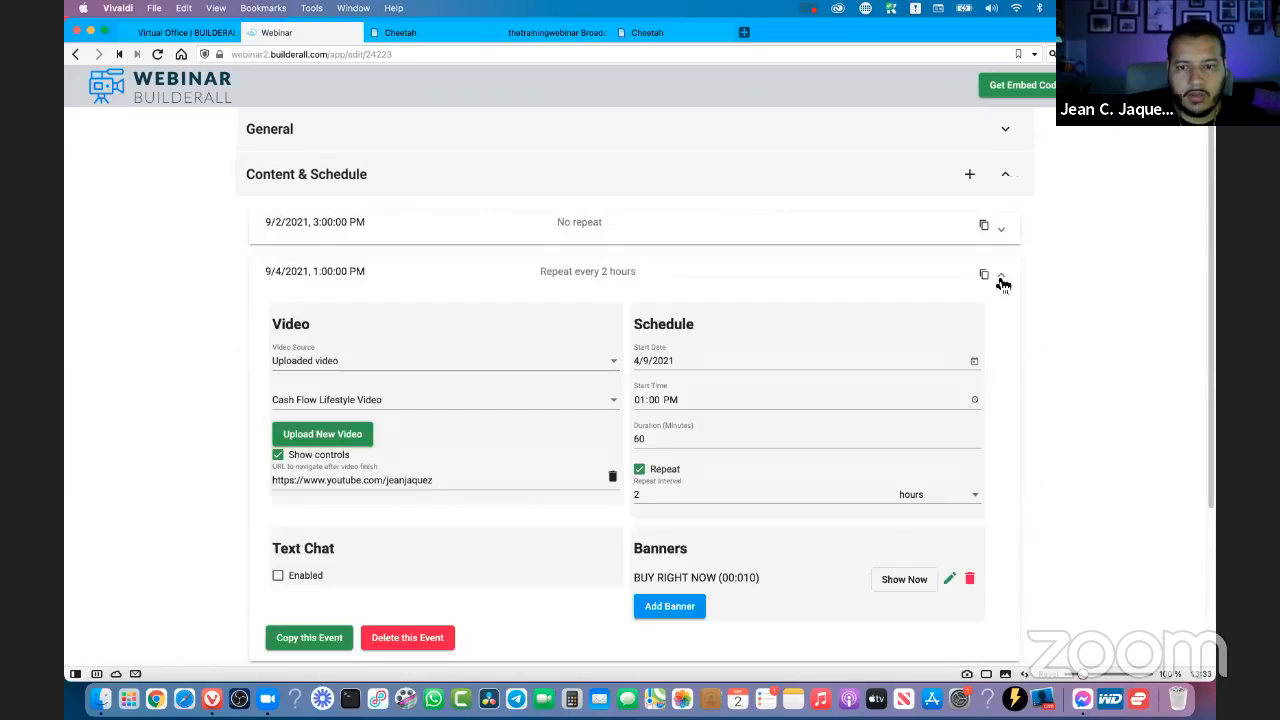
click(640, 471)
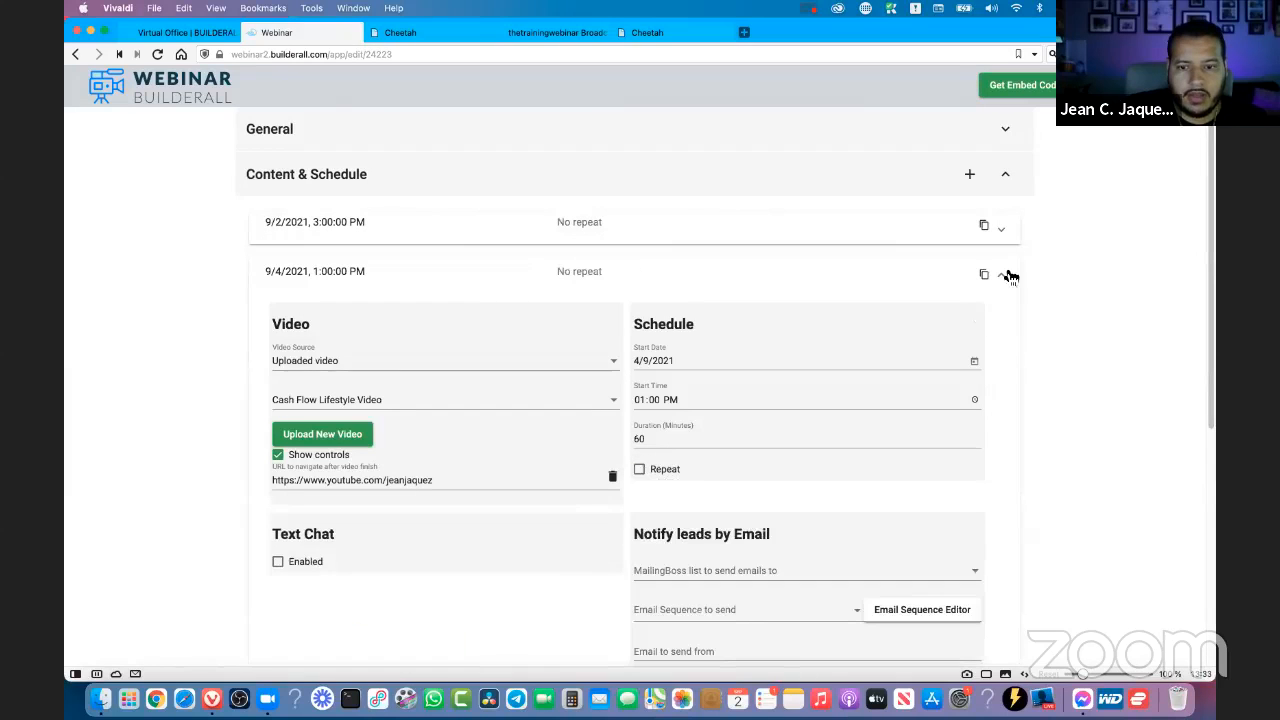
click(1003, 274)
click(708, 310)
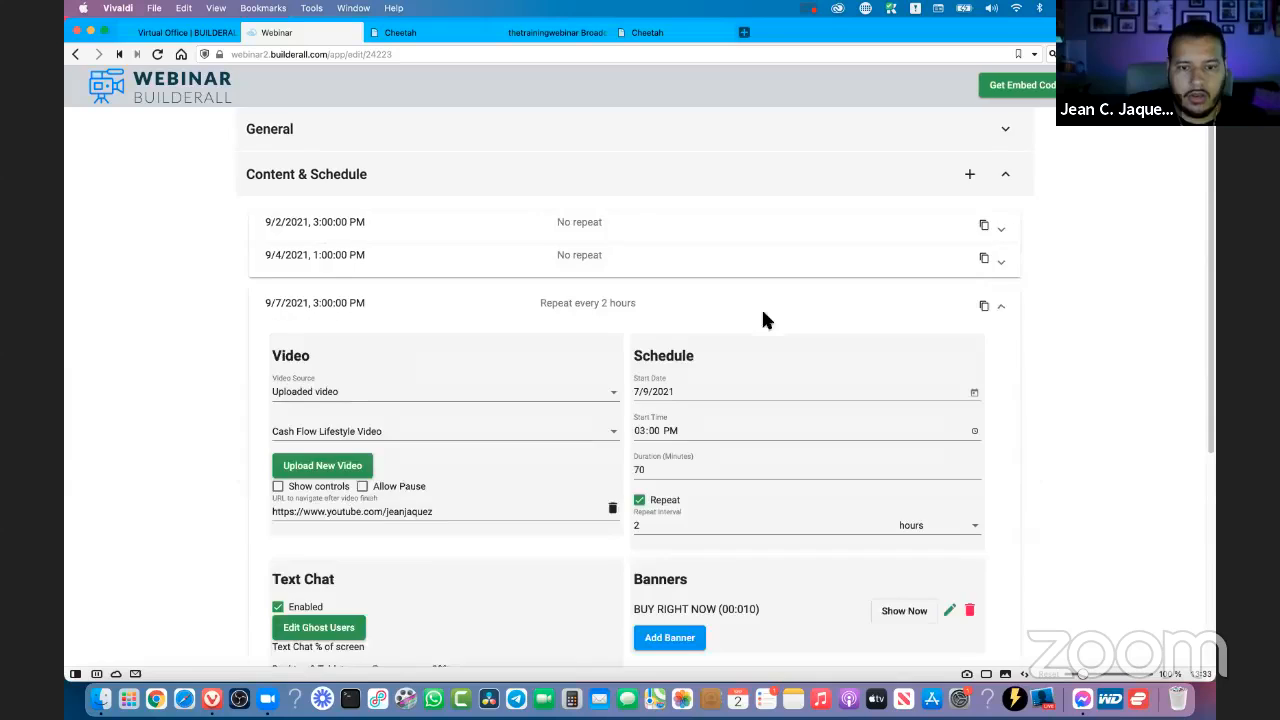
click(639, 502)
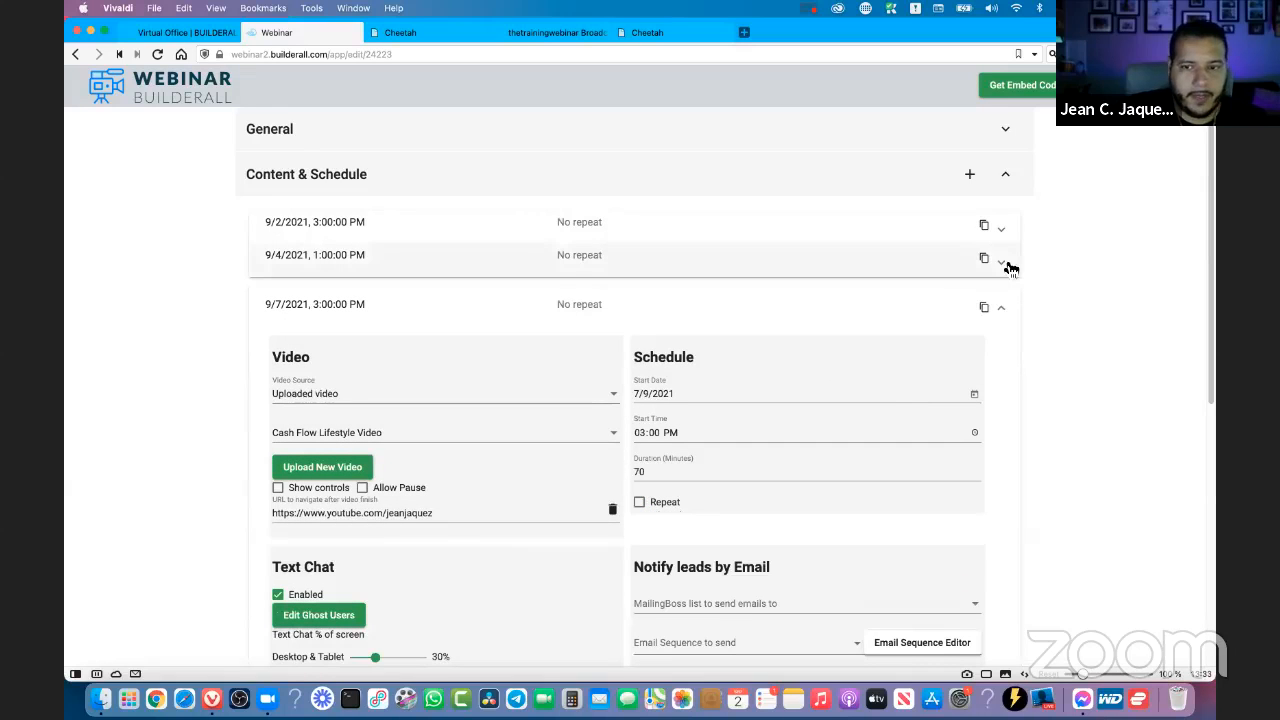
click(1003, 266)
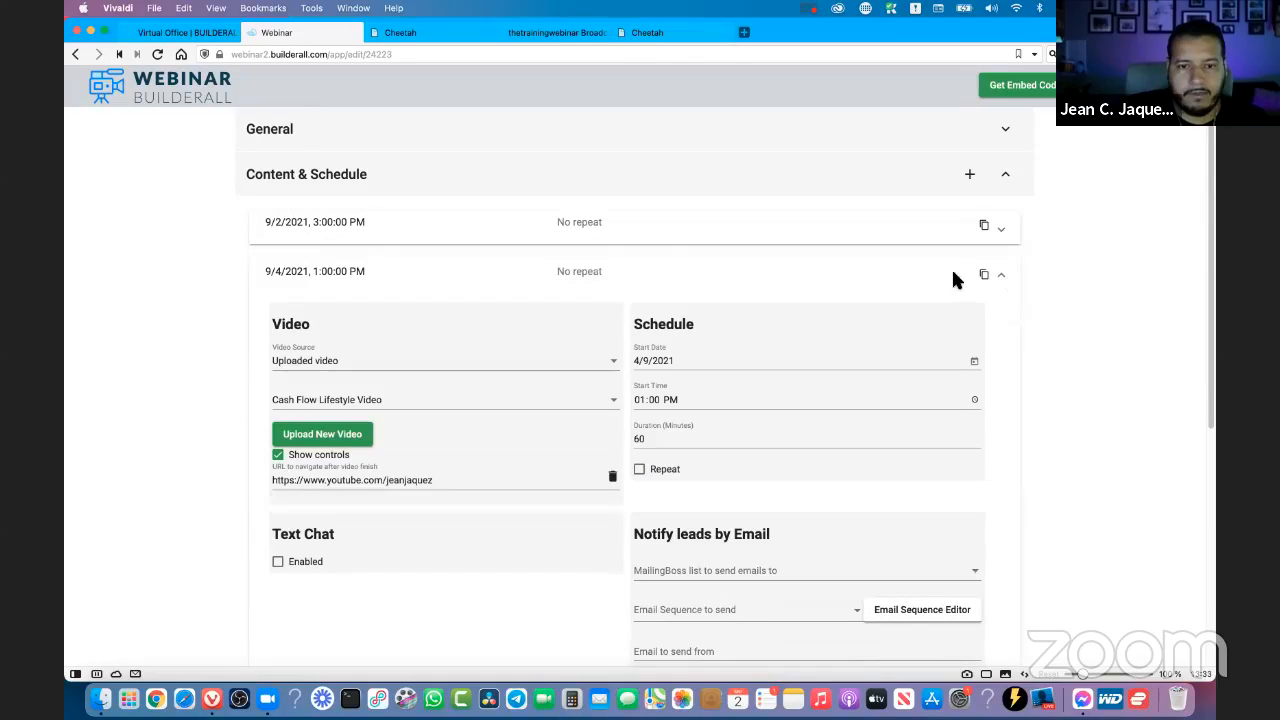
click(955, 277)
- Reload the live evergreen broadcast page and rejoin the webinar room to check the schedule change
click(632, 37)
click(494, 38)
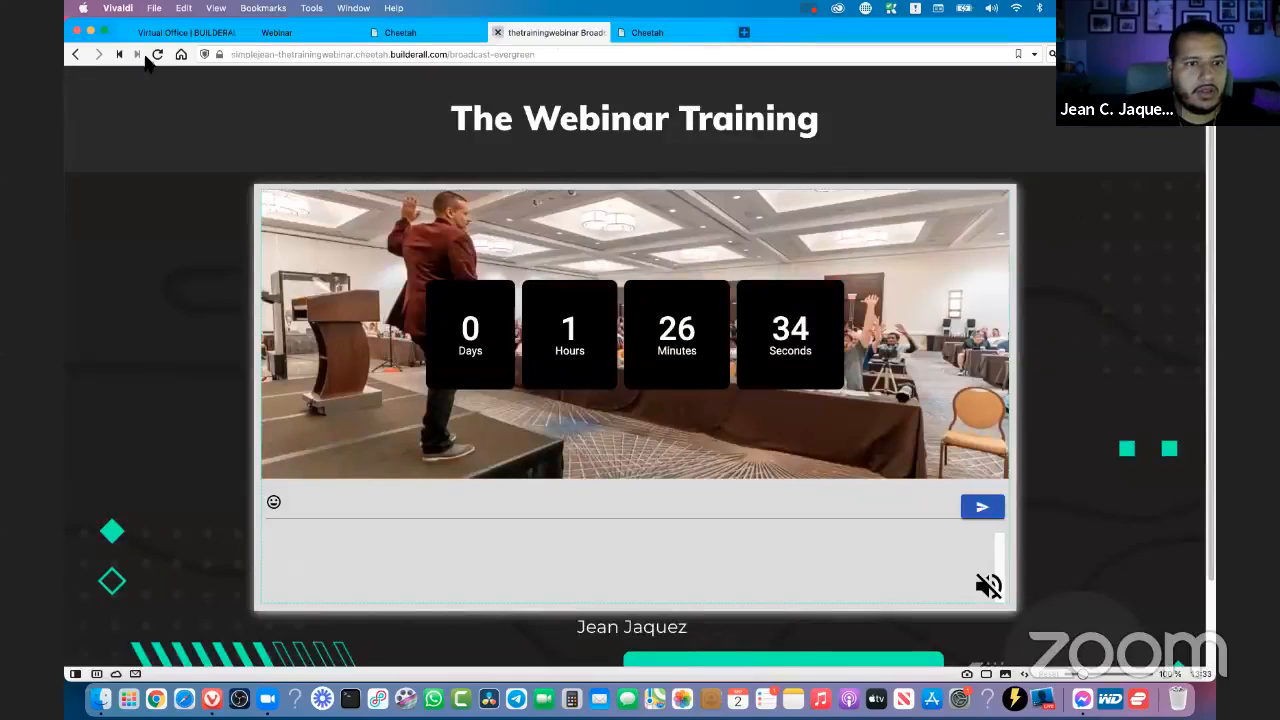
click(157, 55)
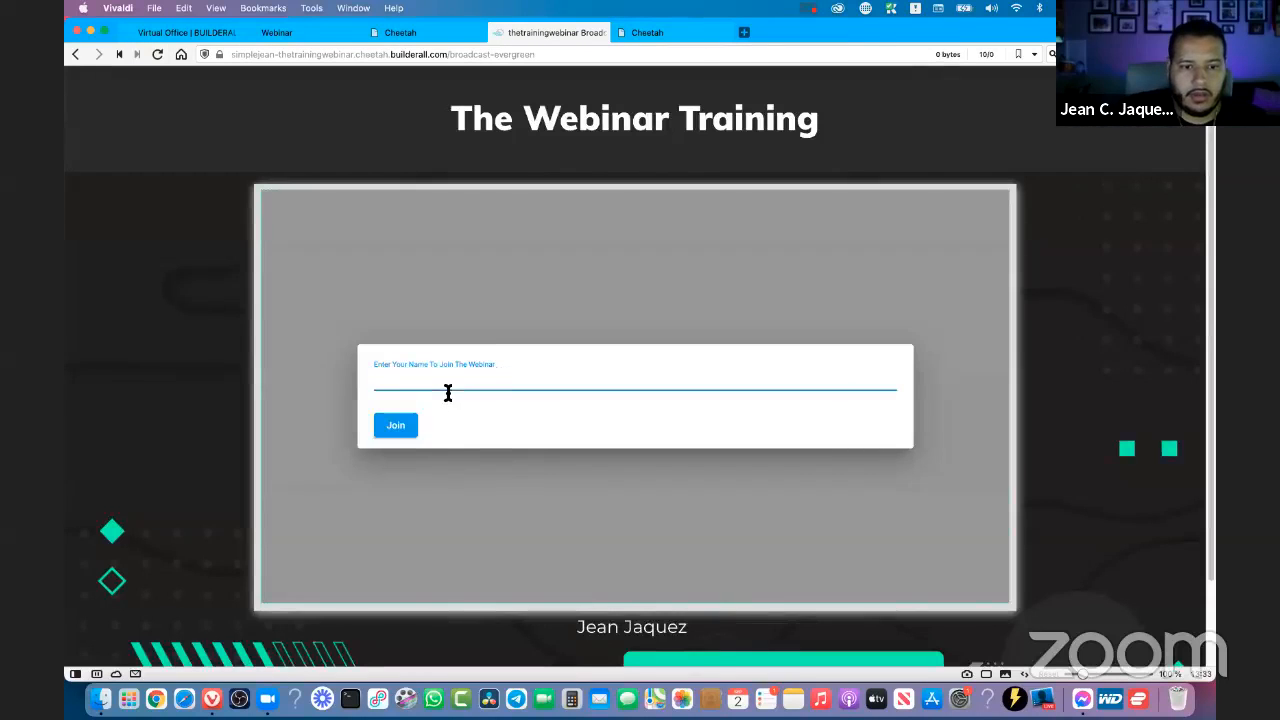
click(449, 386)
click(397, 405)
click(393, 421)
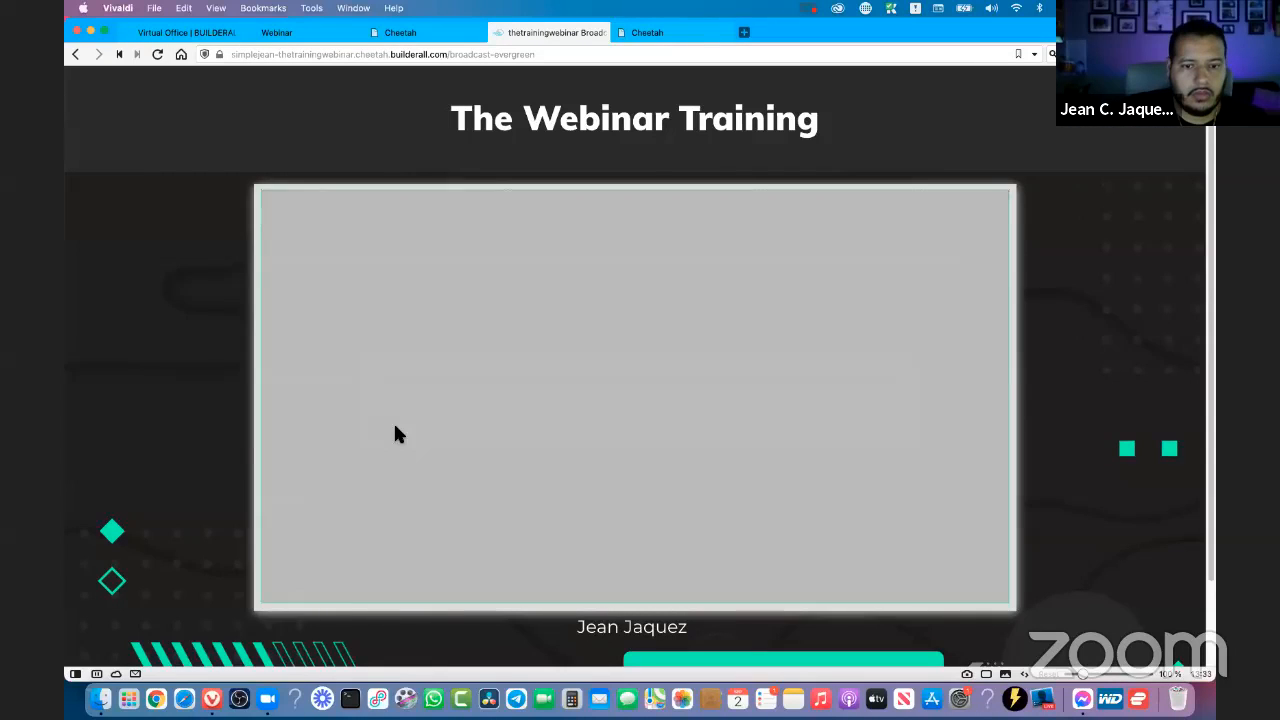
- In the webinar settings, set the start time of the 9/2/2021 event to 01:33 PM
click(440, 38)
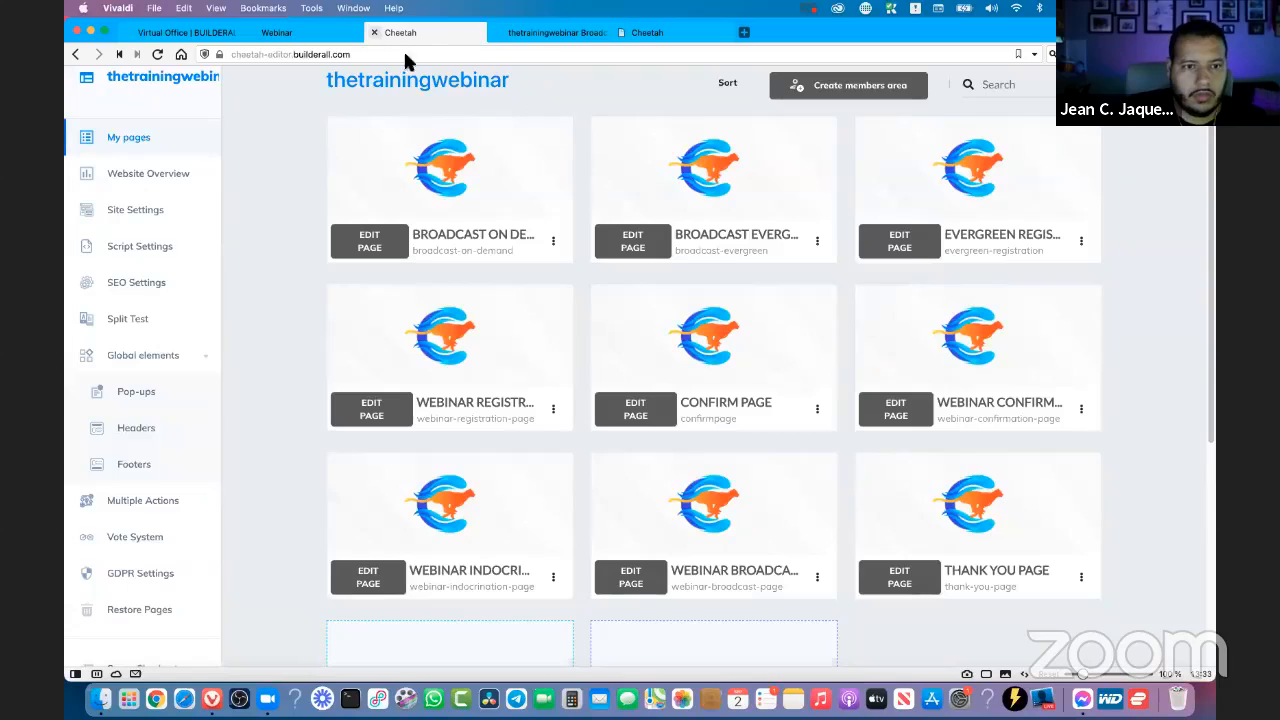
click(283, 38)
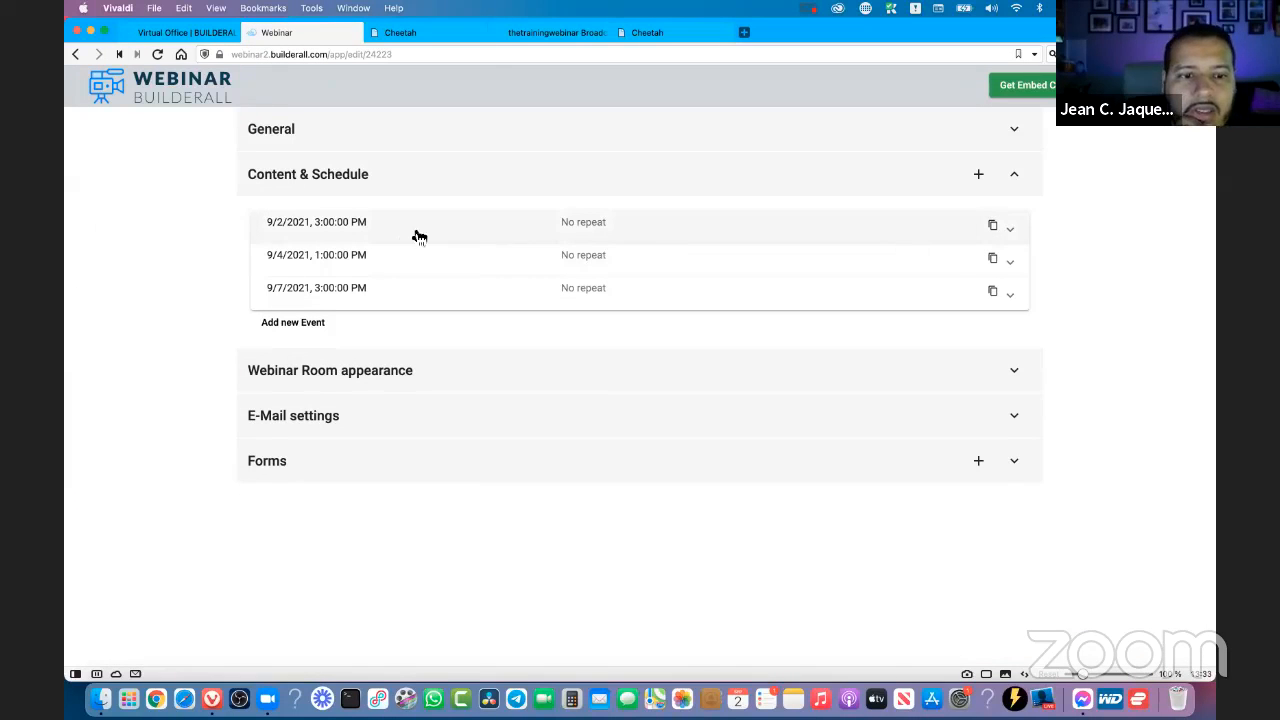
click(577, 240)
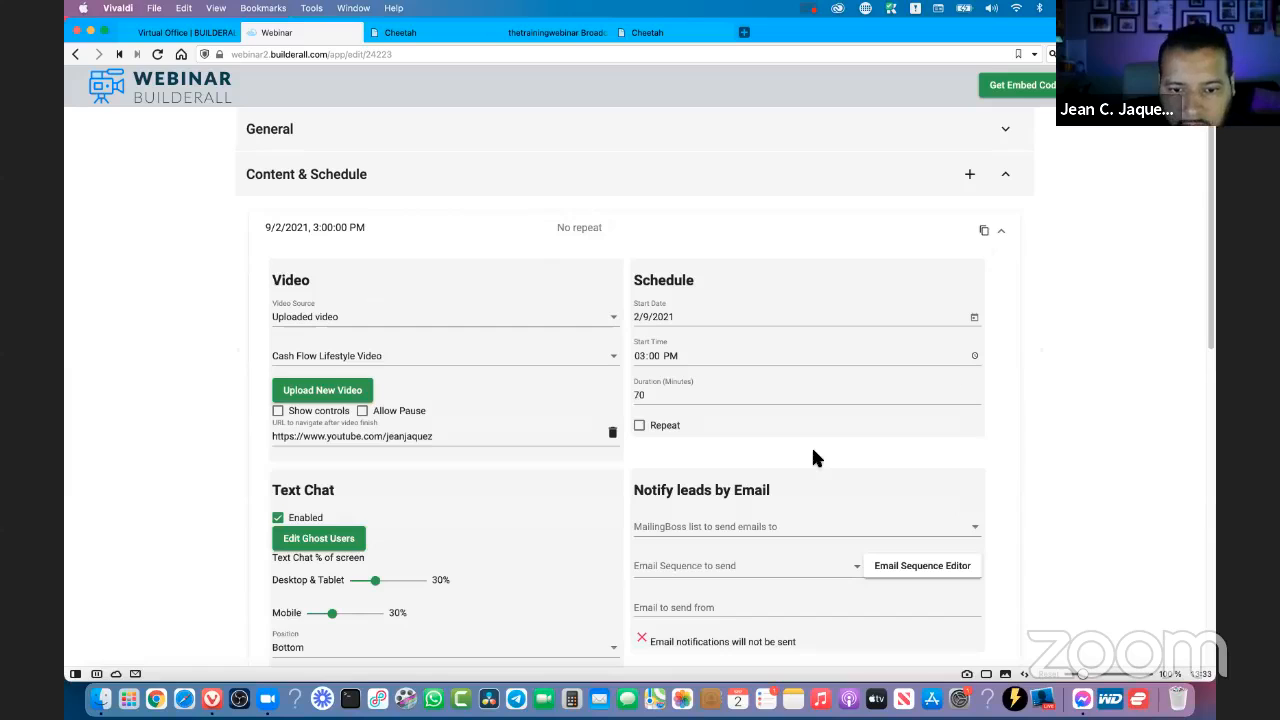
click(974, 356)
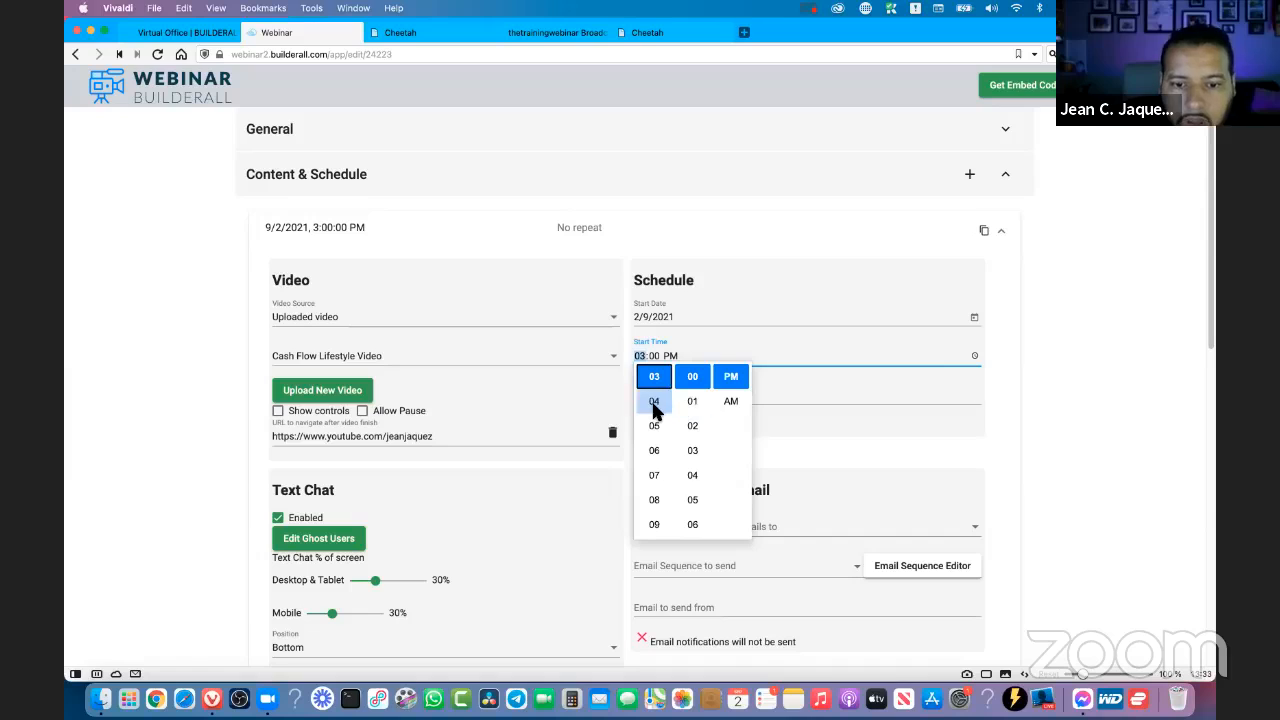
scroll(654, 405, up, 2)
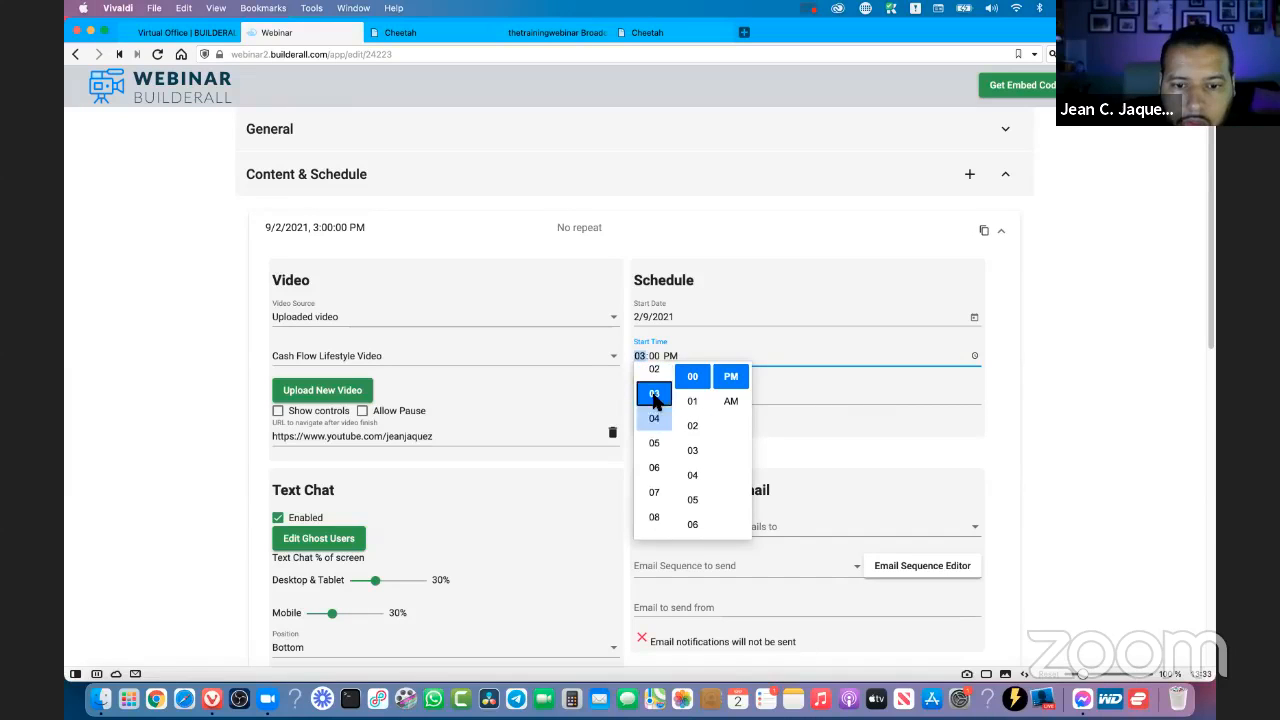
click(654, 376)
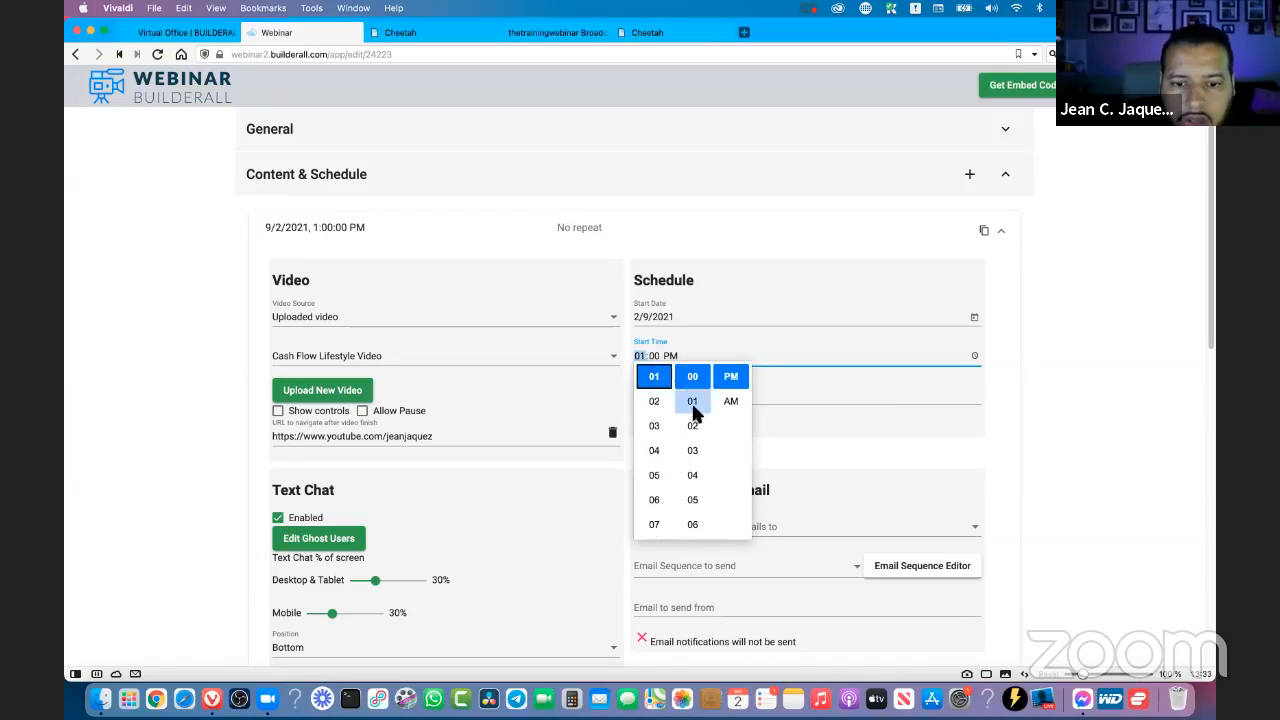
scroll(692, 437, down, 10)
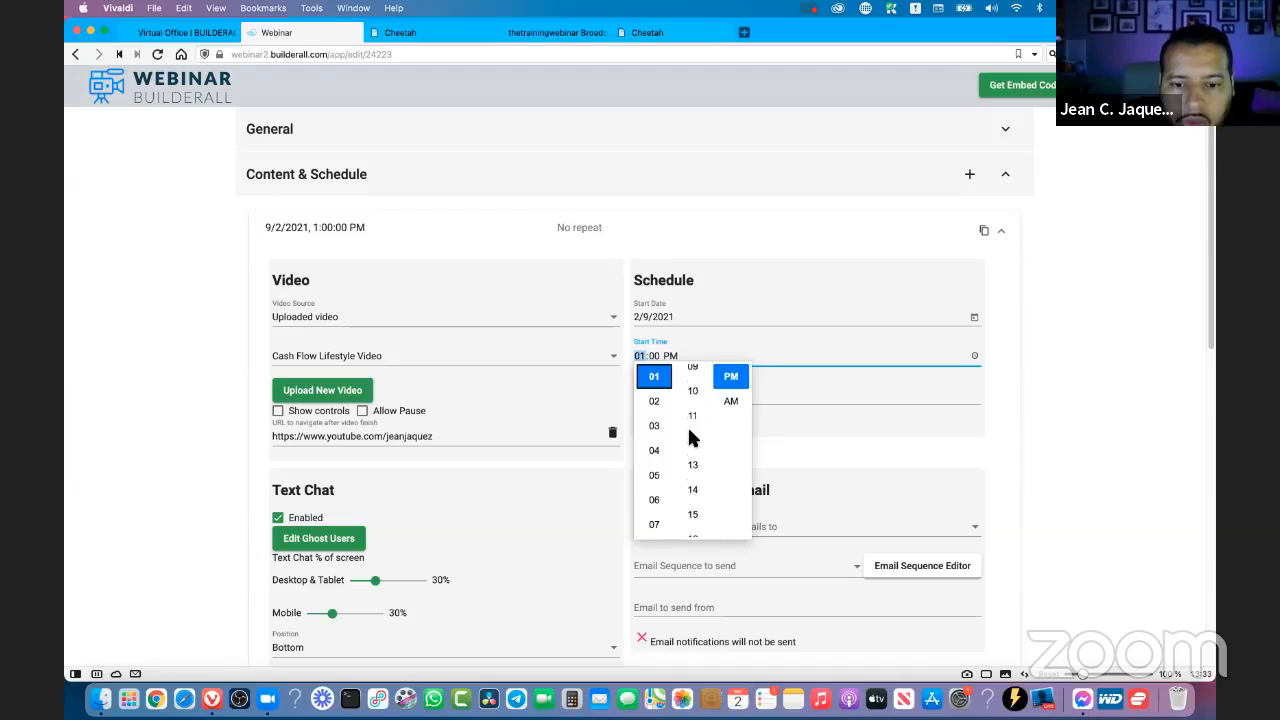
scroll(692, 437, down, 5)
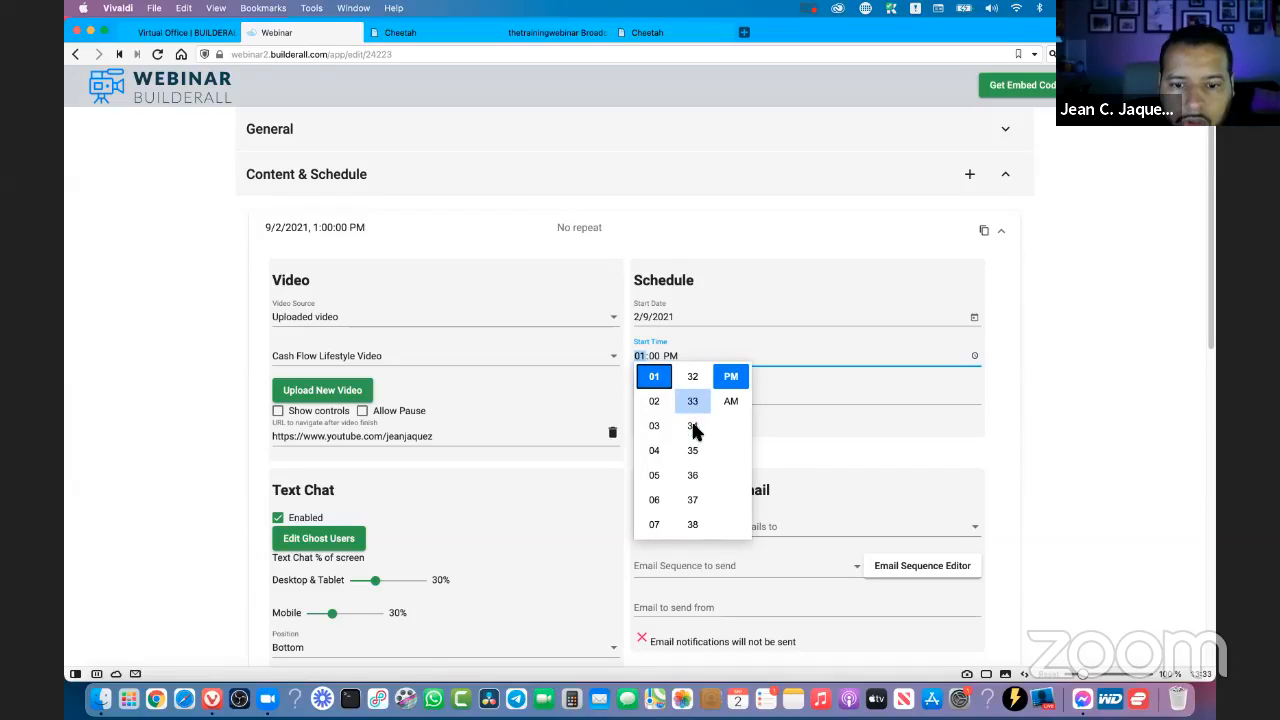
click(693, 402)
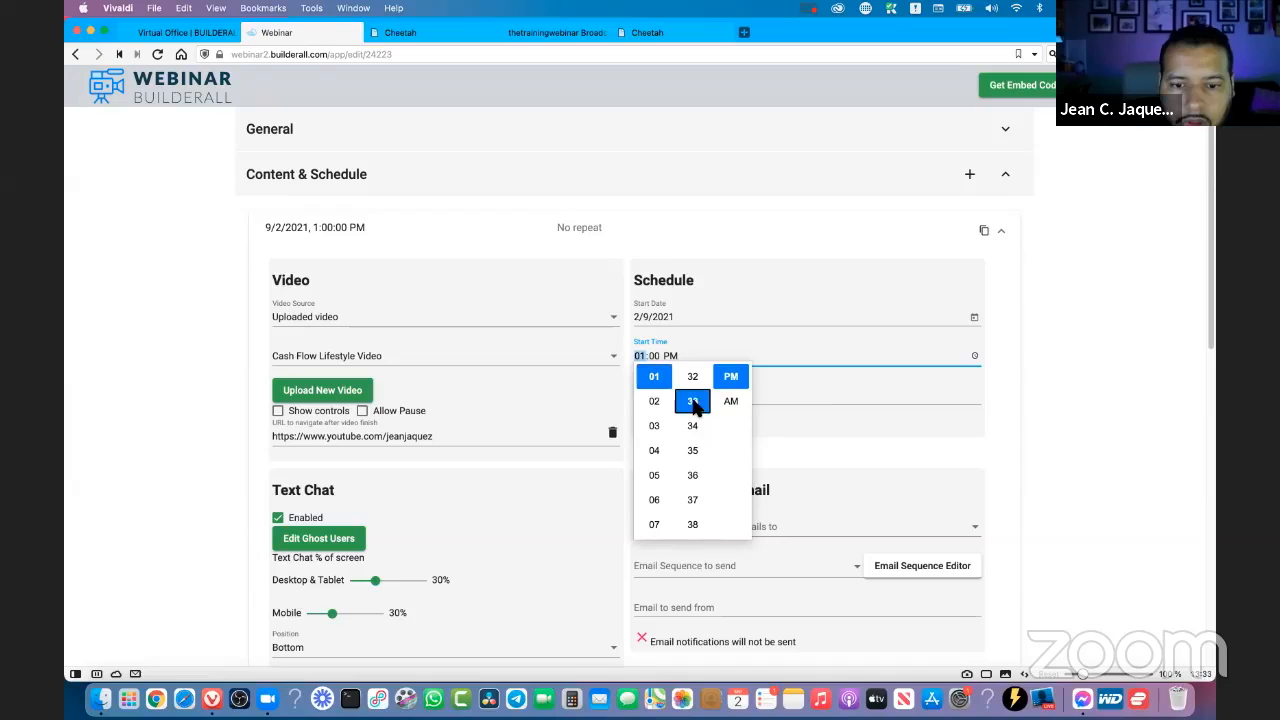
click(1150, 390)
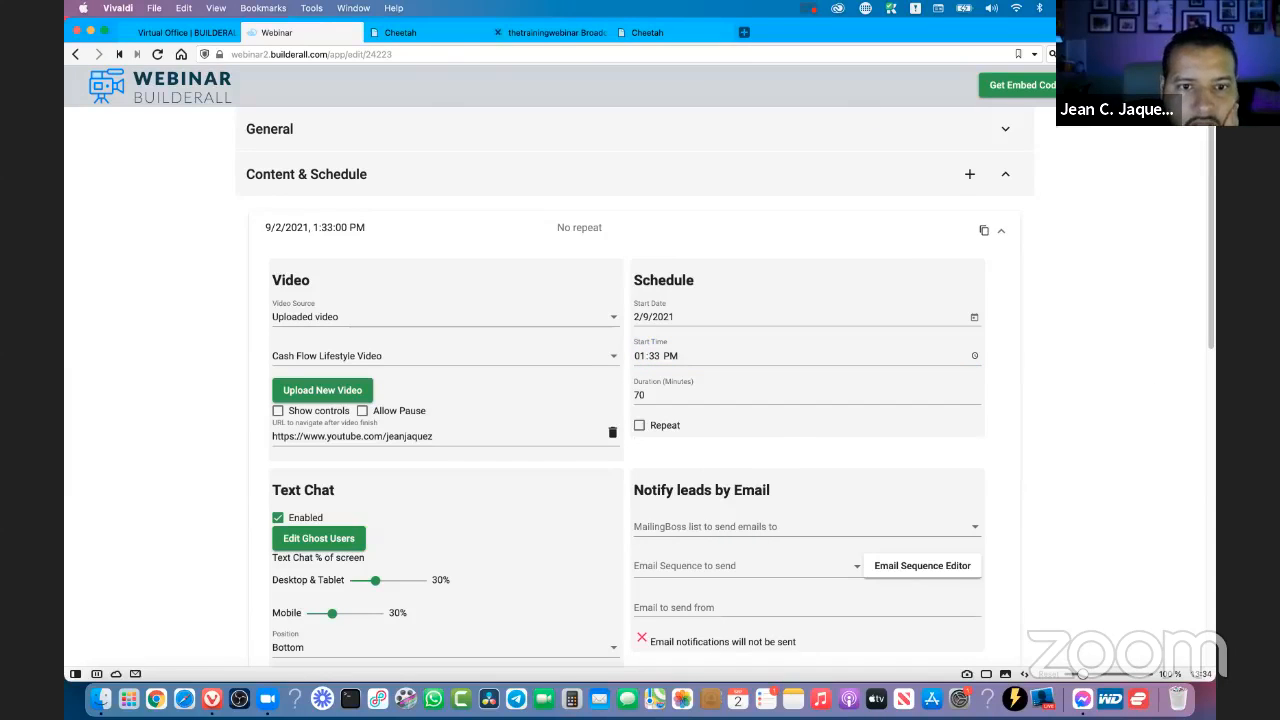
- Reload the broadcast page and join the webinar room to test playback at the new start time
click(437, 38)
click(549, 38)
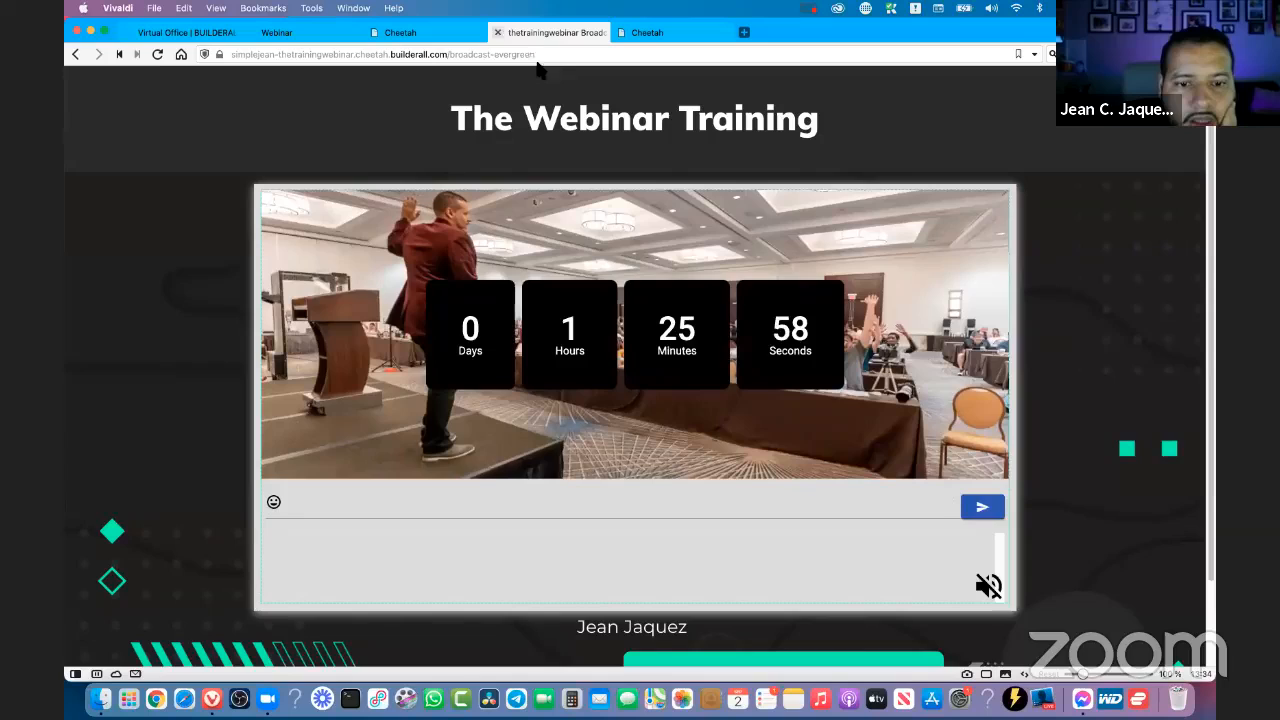
click(157, 54)
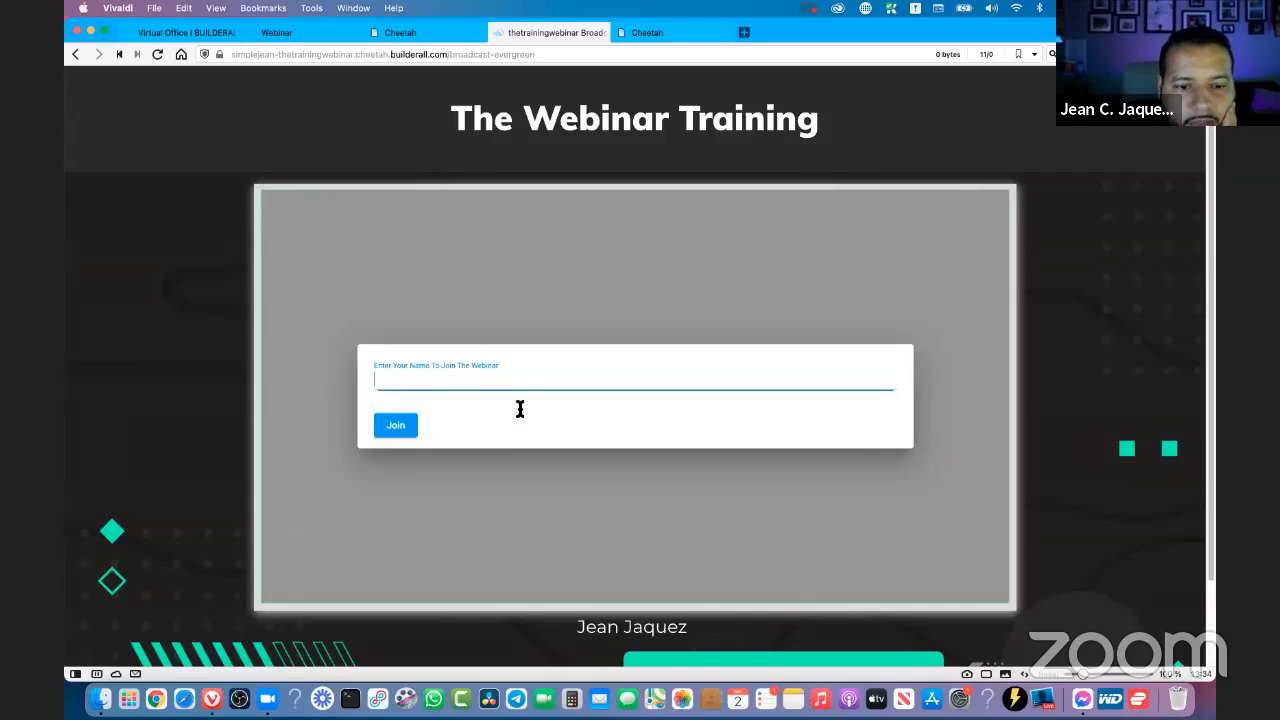
click(520, 405)
click(394, 406)
click(395, 426)
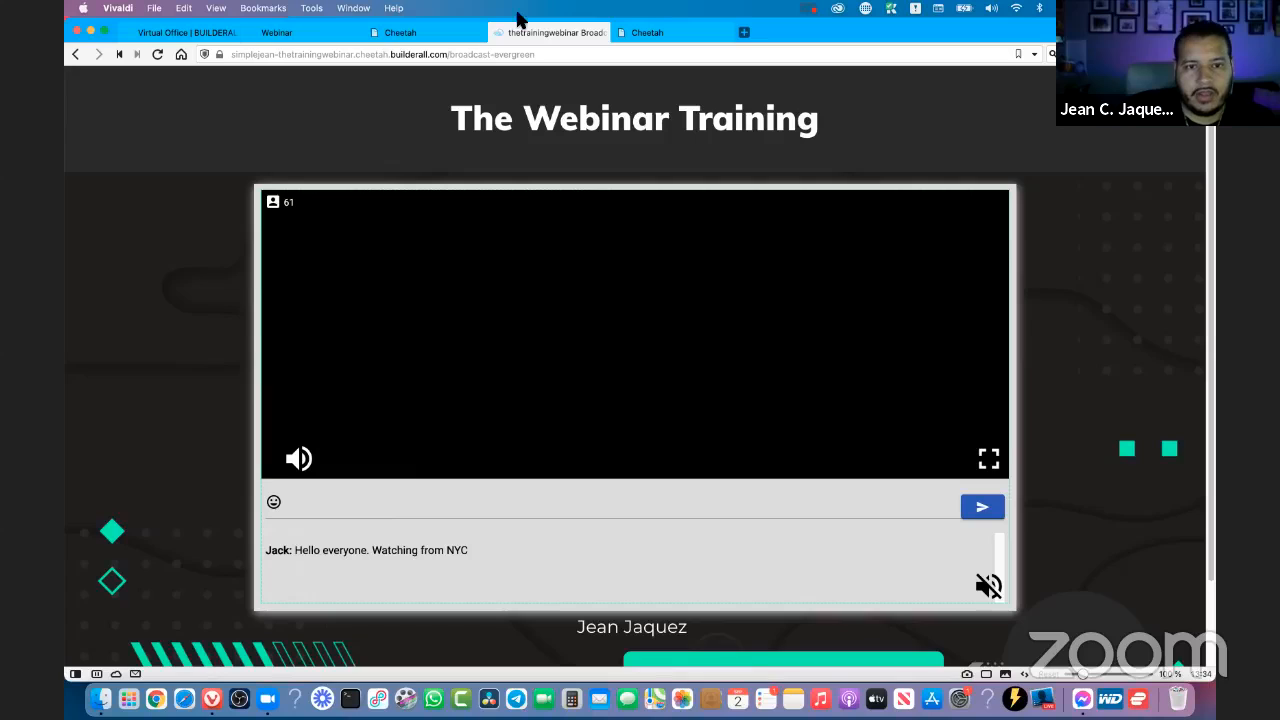
- Highlight the simulated chat message, mute the playing webinar video, and close the broadcast page
drag(267, 549, 325, 540)
drag(434, 550, 463, 552)
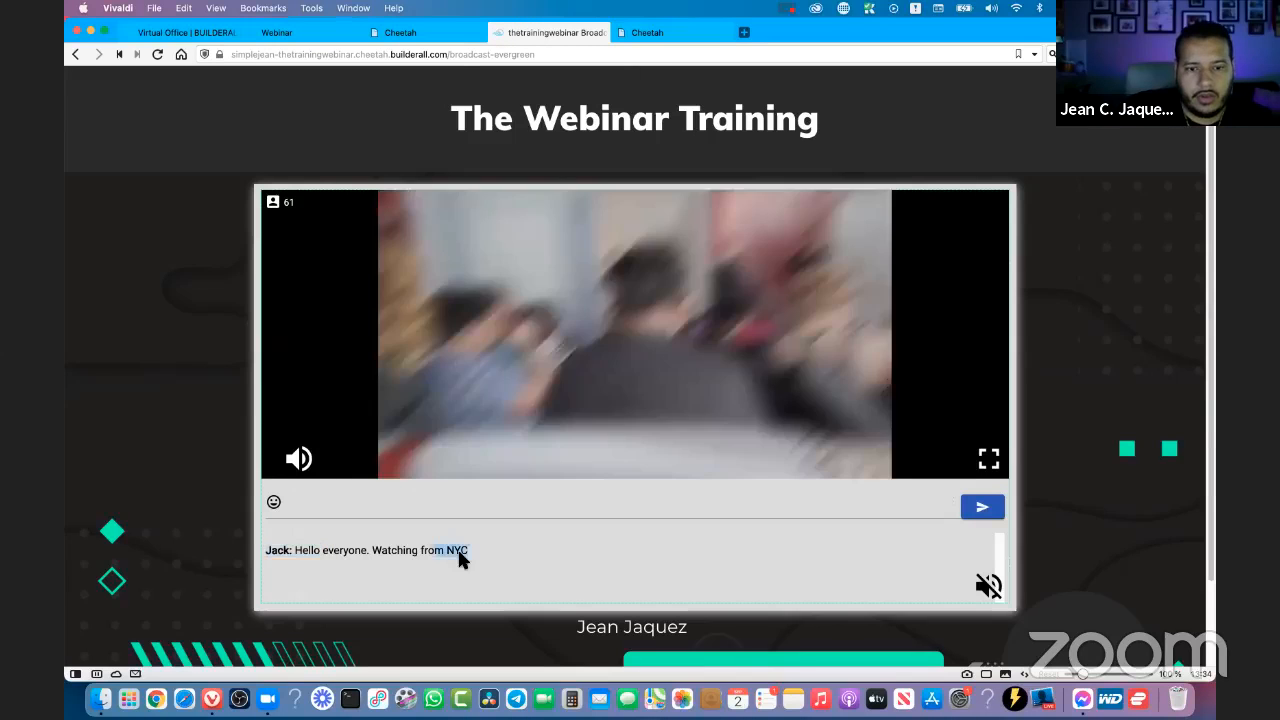
click(306, 470)
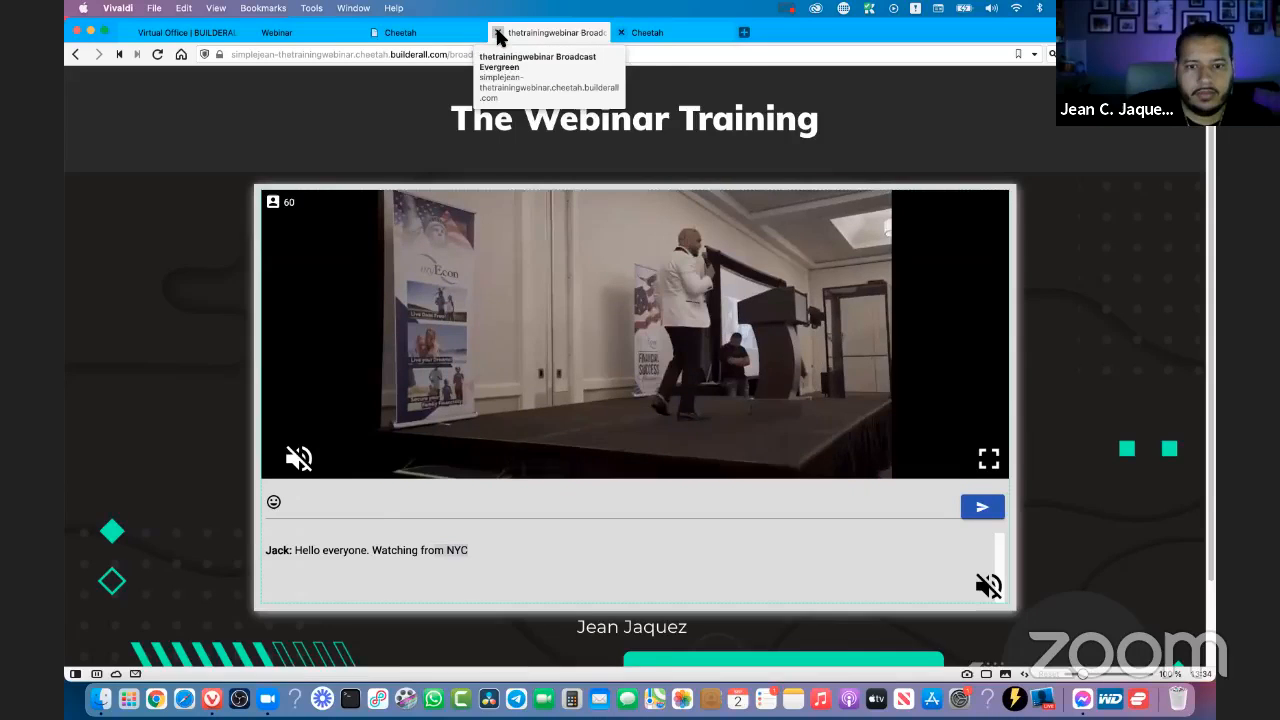
click(497, 33)
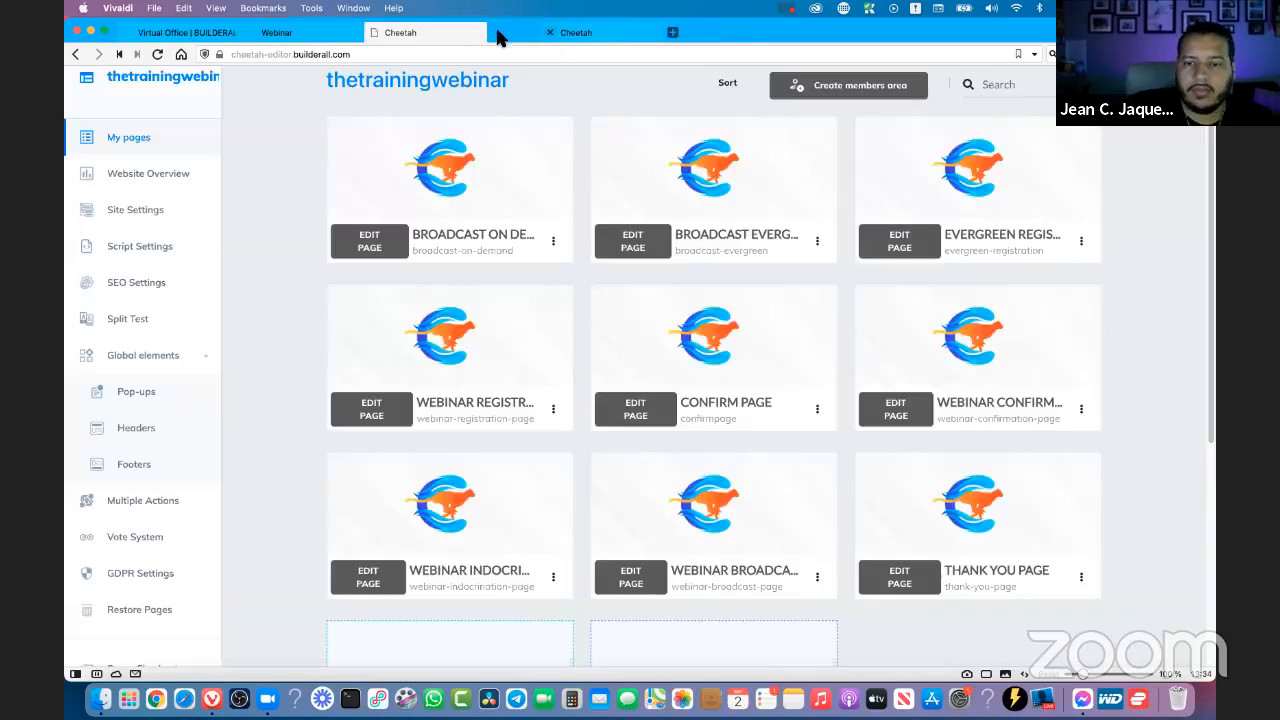
- Go from the webinar settings to the webinar dashboard, view the webinar type options for a new webinar, and dismiss them
click(290, 36)
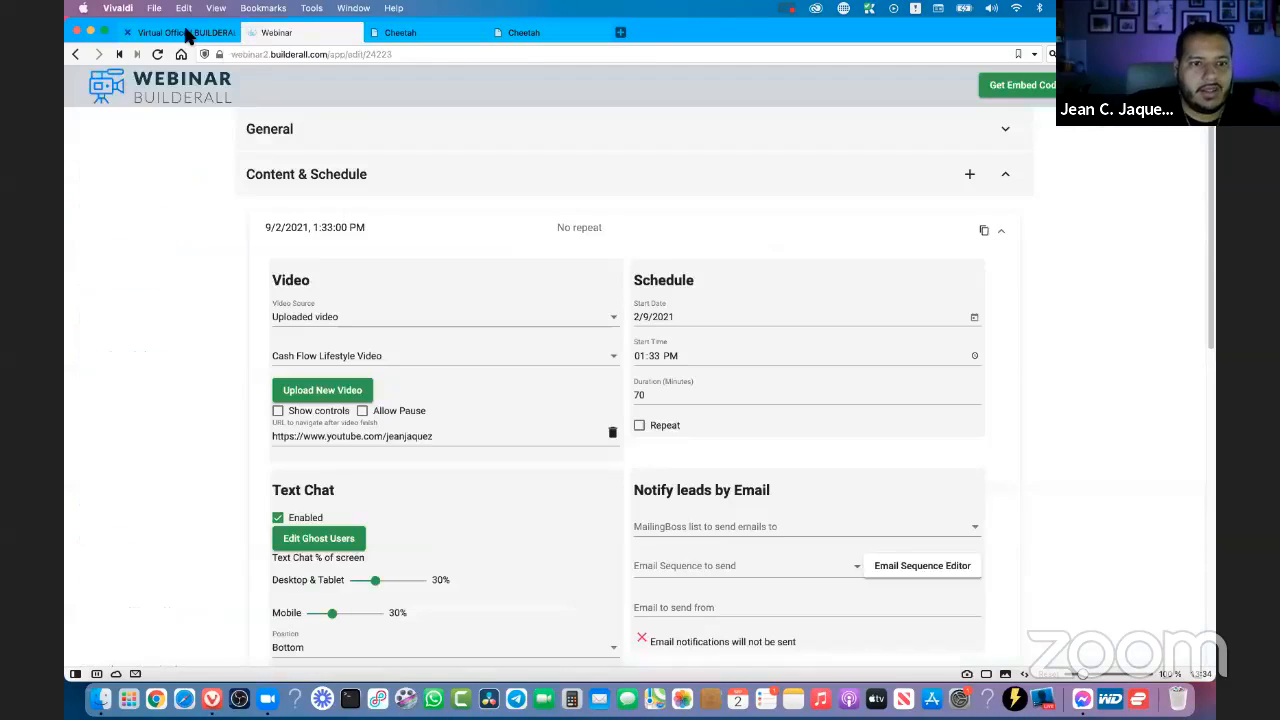
click(186, 33)
click(310, 33)
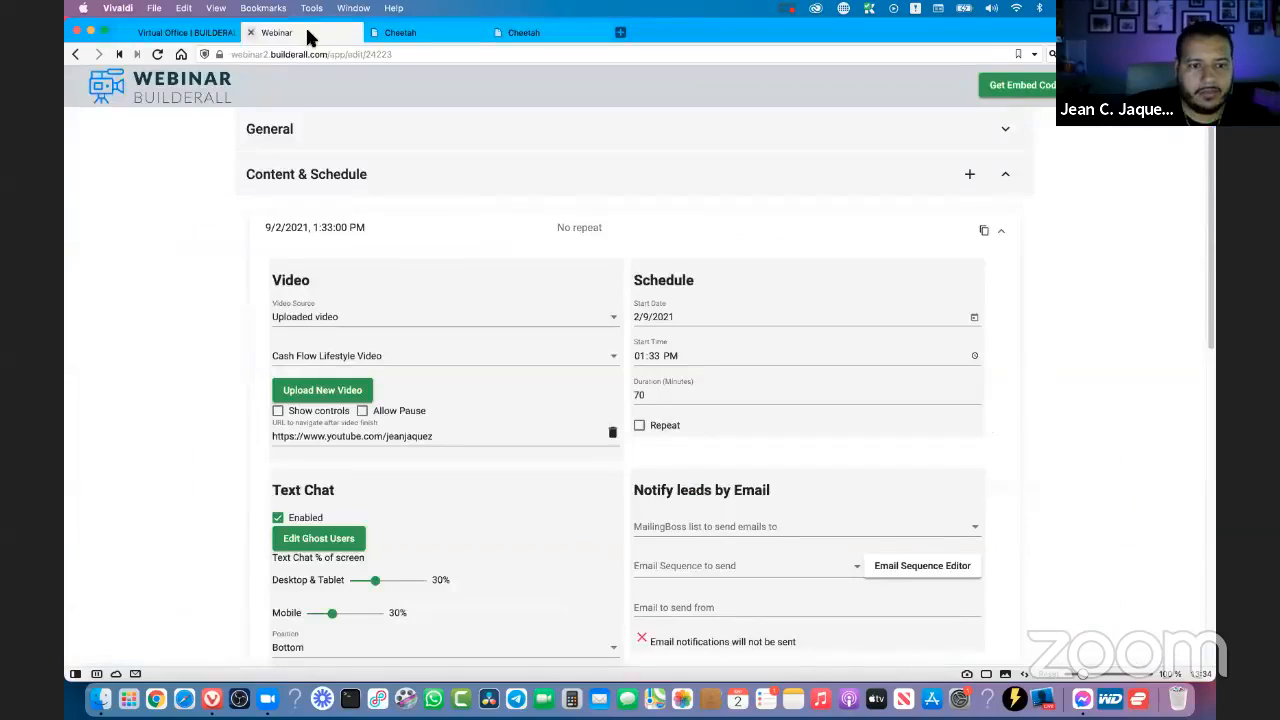
click(162, 87)
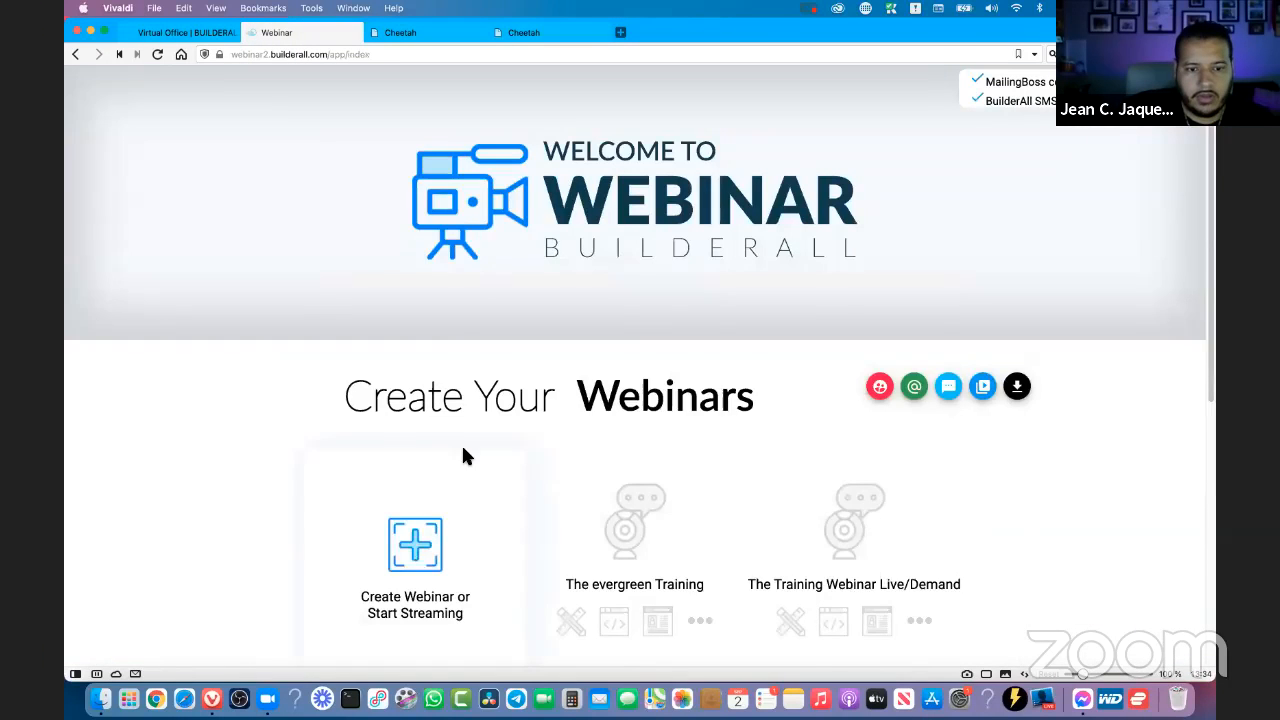
click(463, 450)
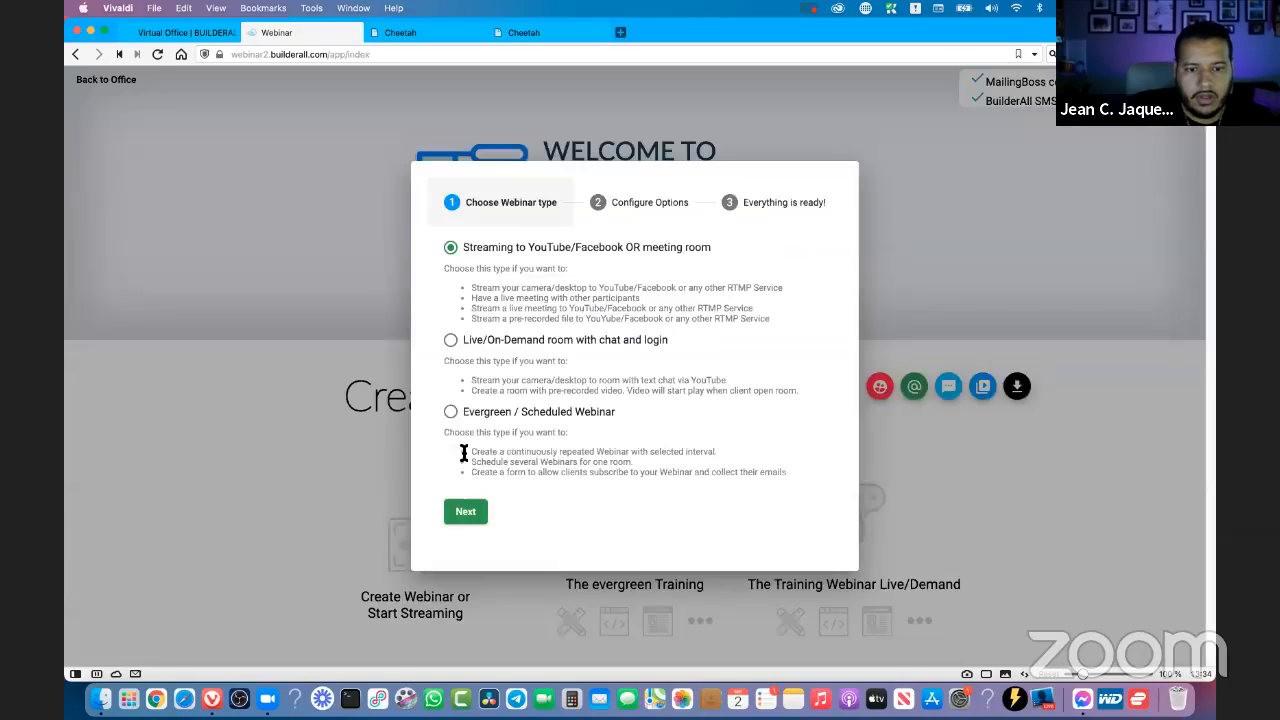
click(1008, 258)
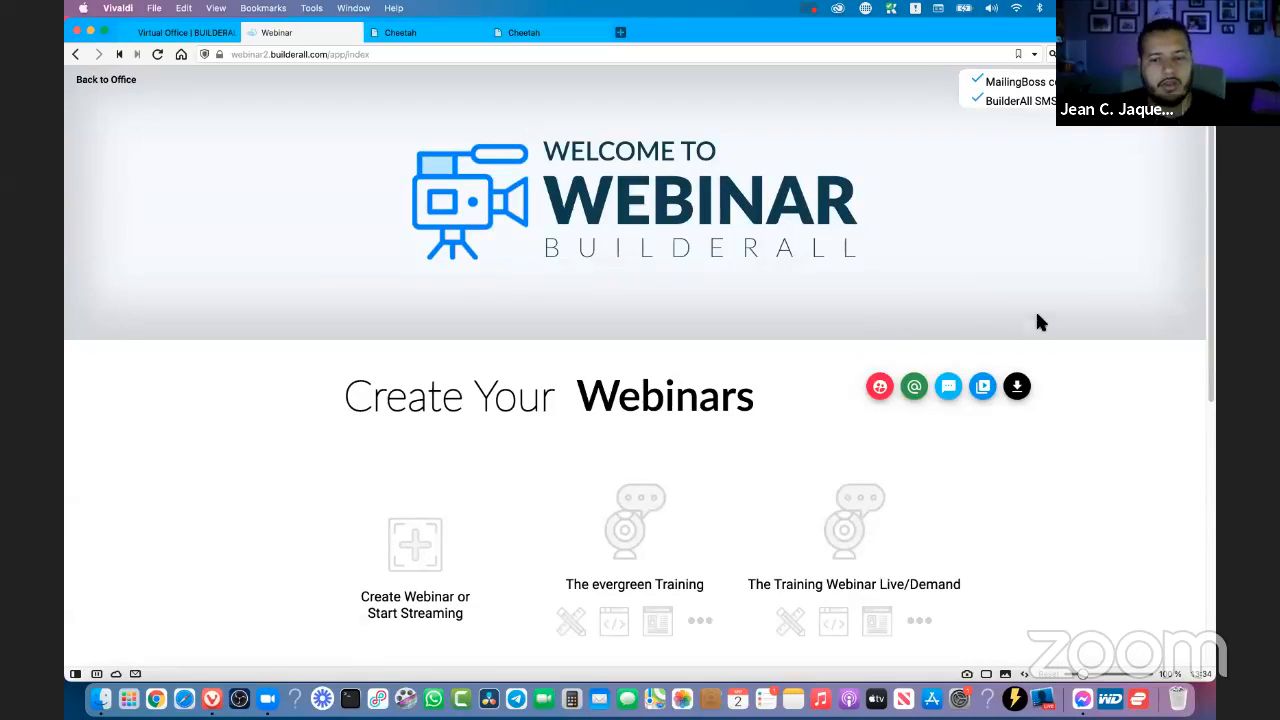
scroll(1048, 303, down, 5)
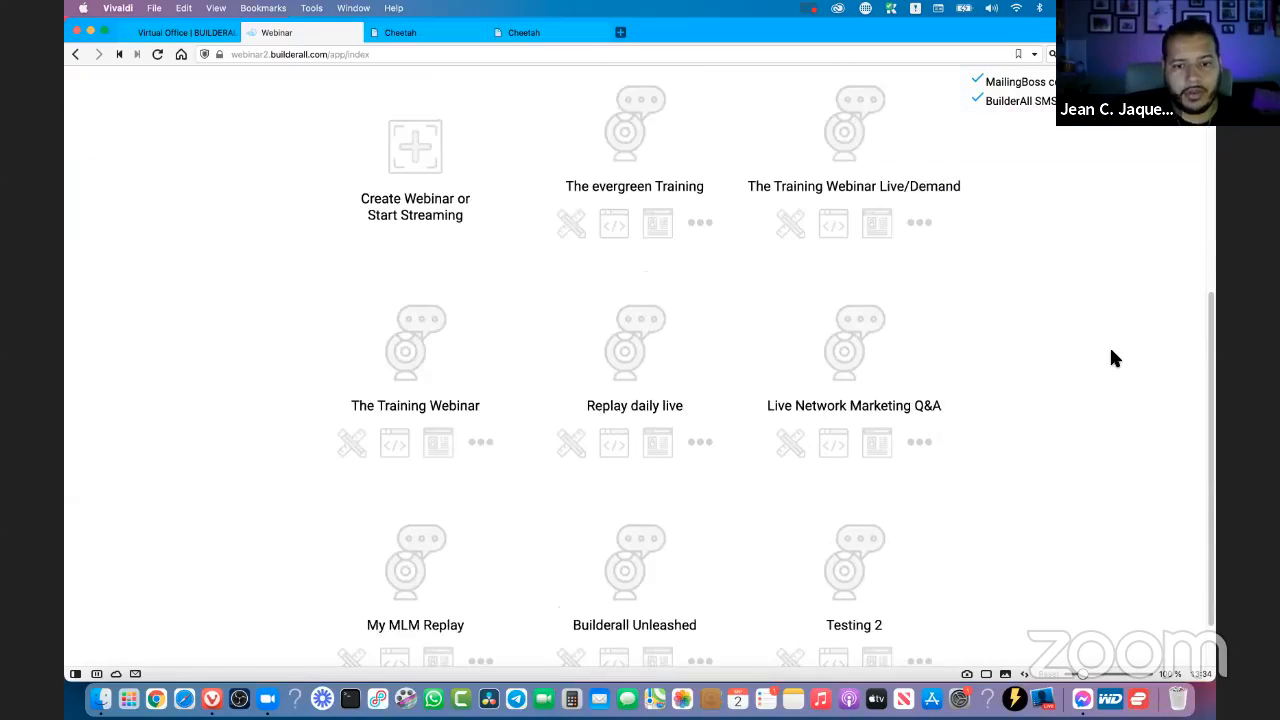
scroll(1111, 352, up, 5)
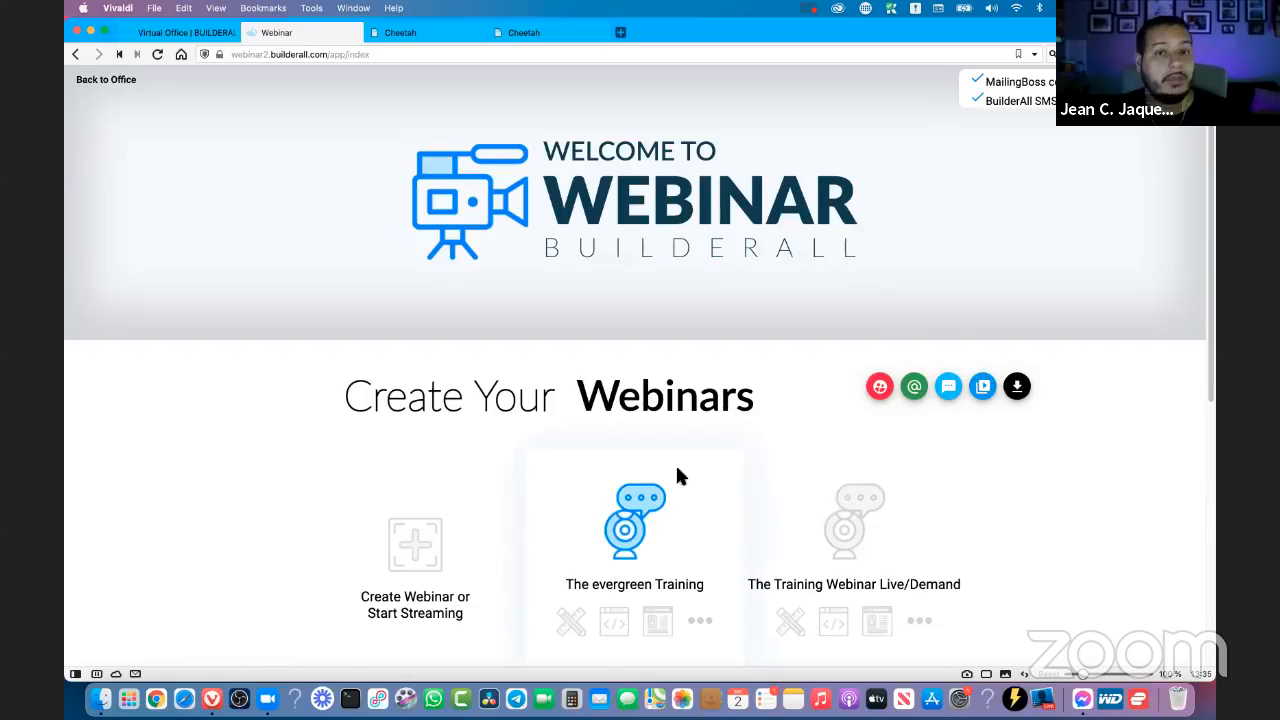
scroll(925, 290, down, 5)
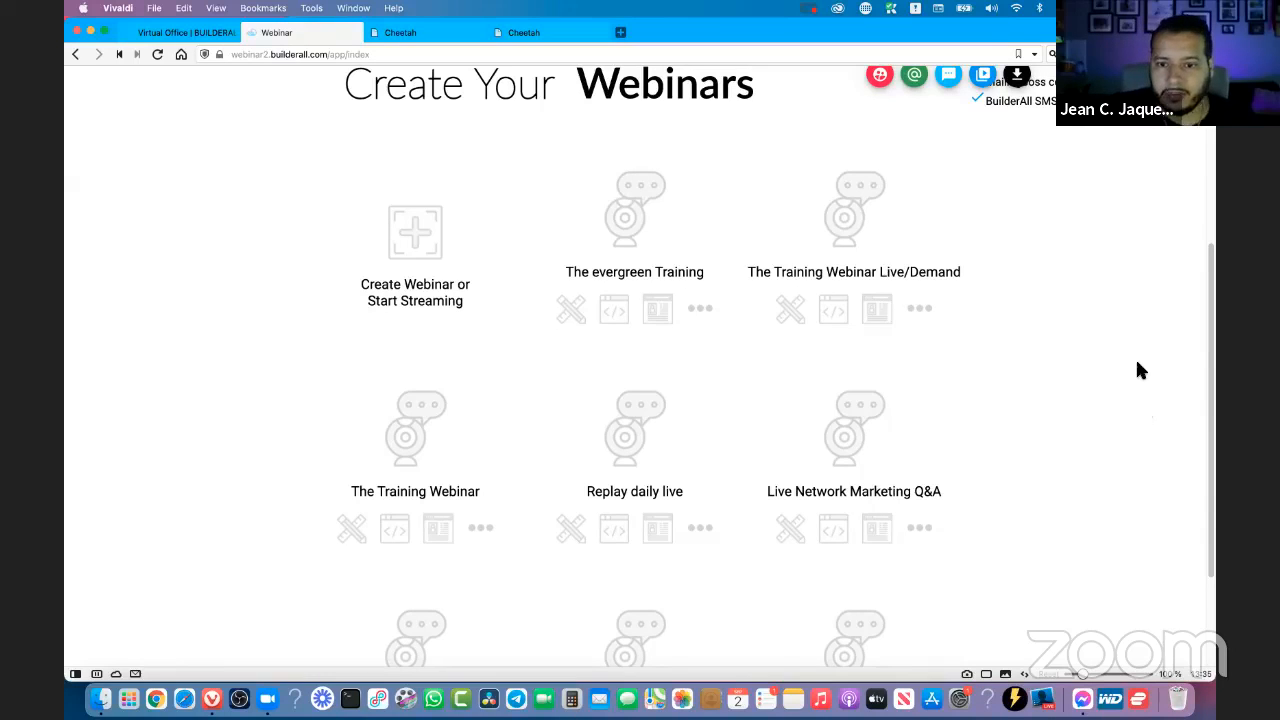
scroll(797, 387, up, 5)
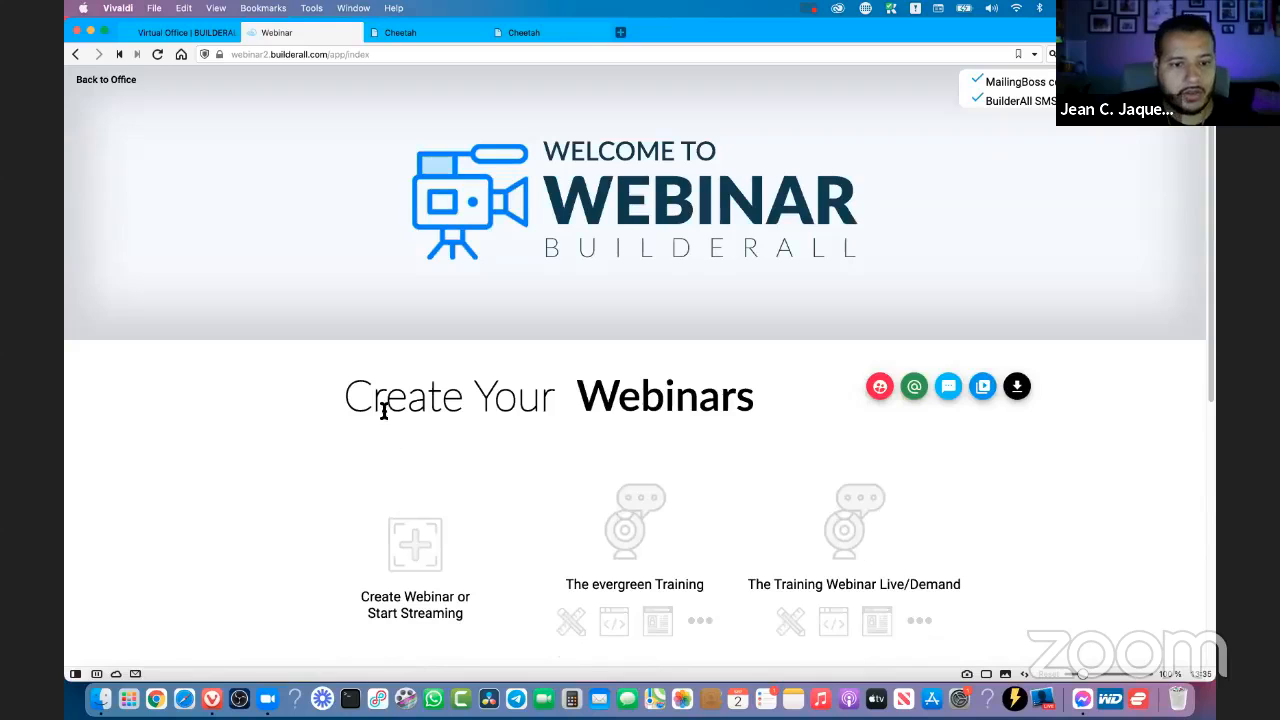
drag(340, 400, 755, 400)
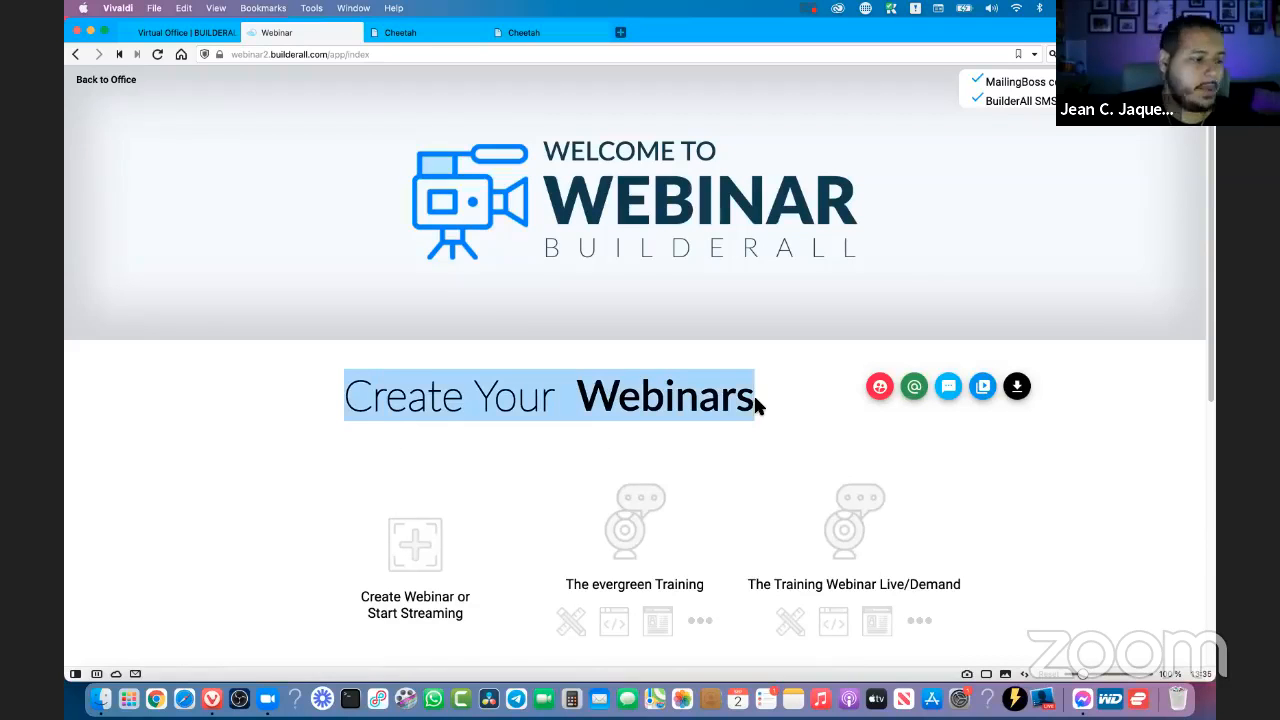
click(755, 401)
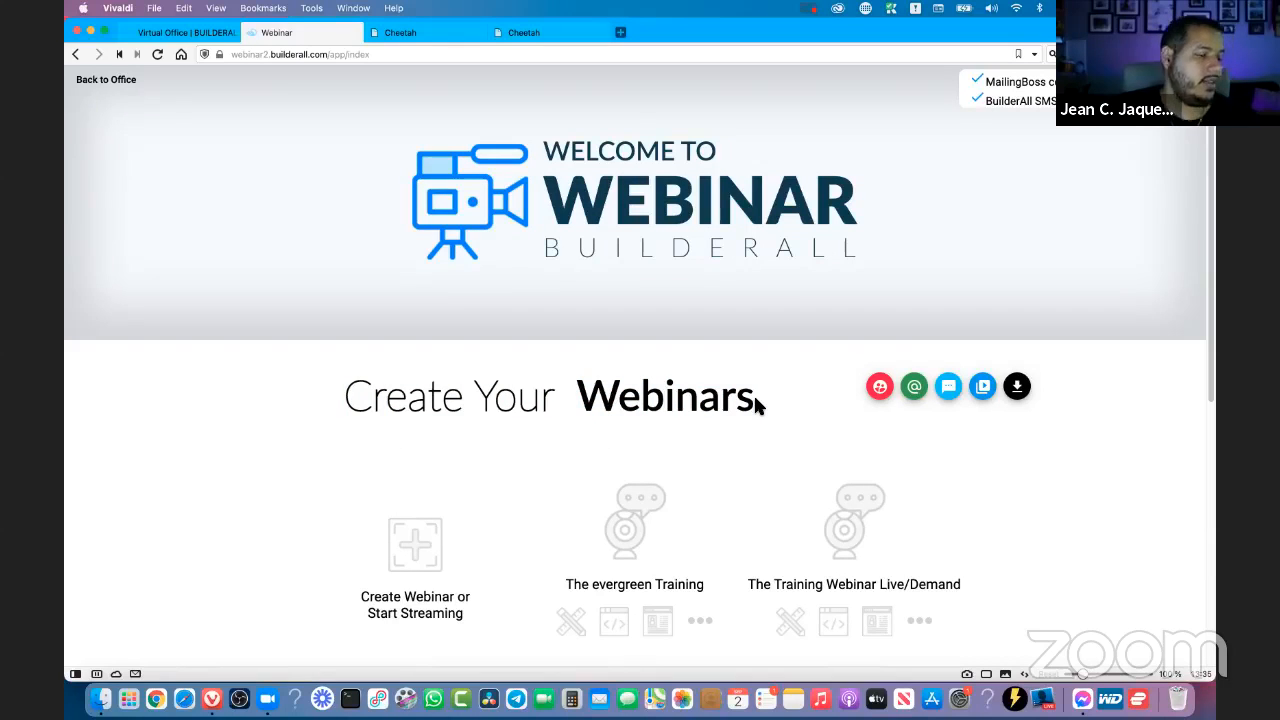